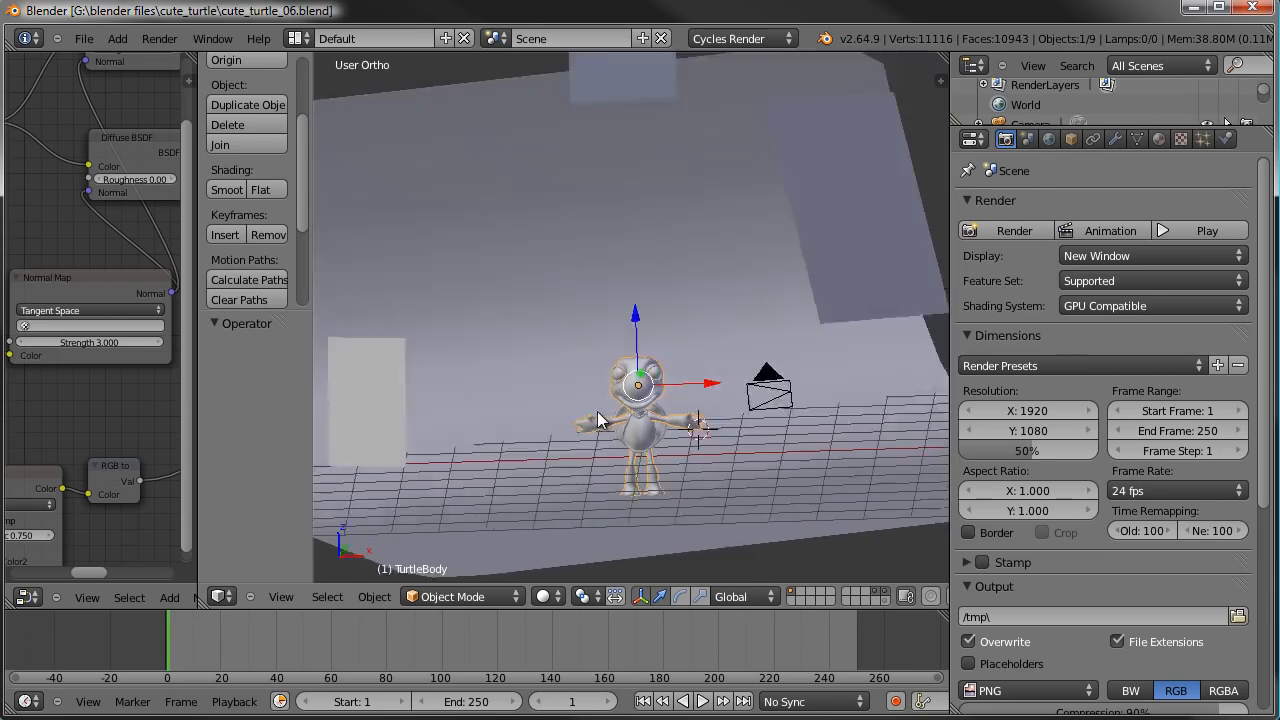
# - Enlarge the 3D viewport over the node editor and start the Screencast Keys display
pyautogui.scroll(-1, 676, 389)
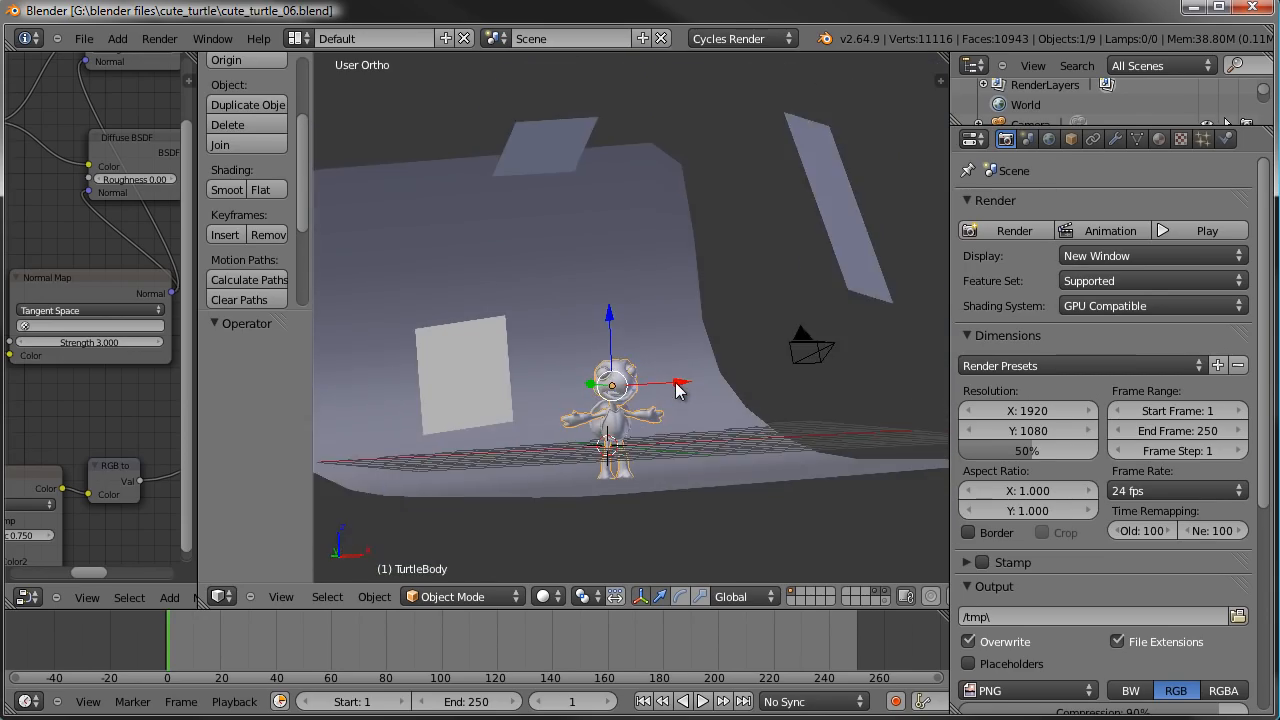
pyautogui.scroll(2, 676, 387)
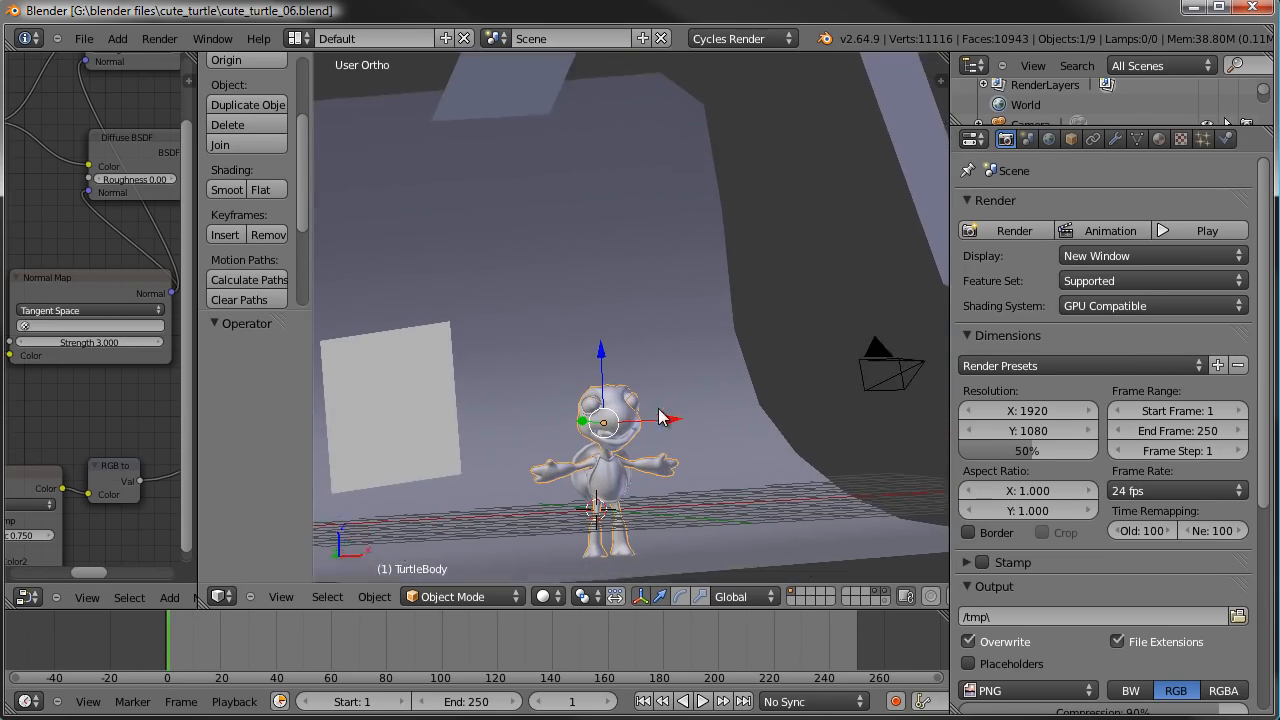
pyautogui.scroll(-2, 659, 391)
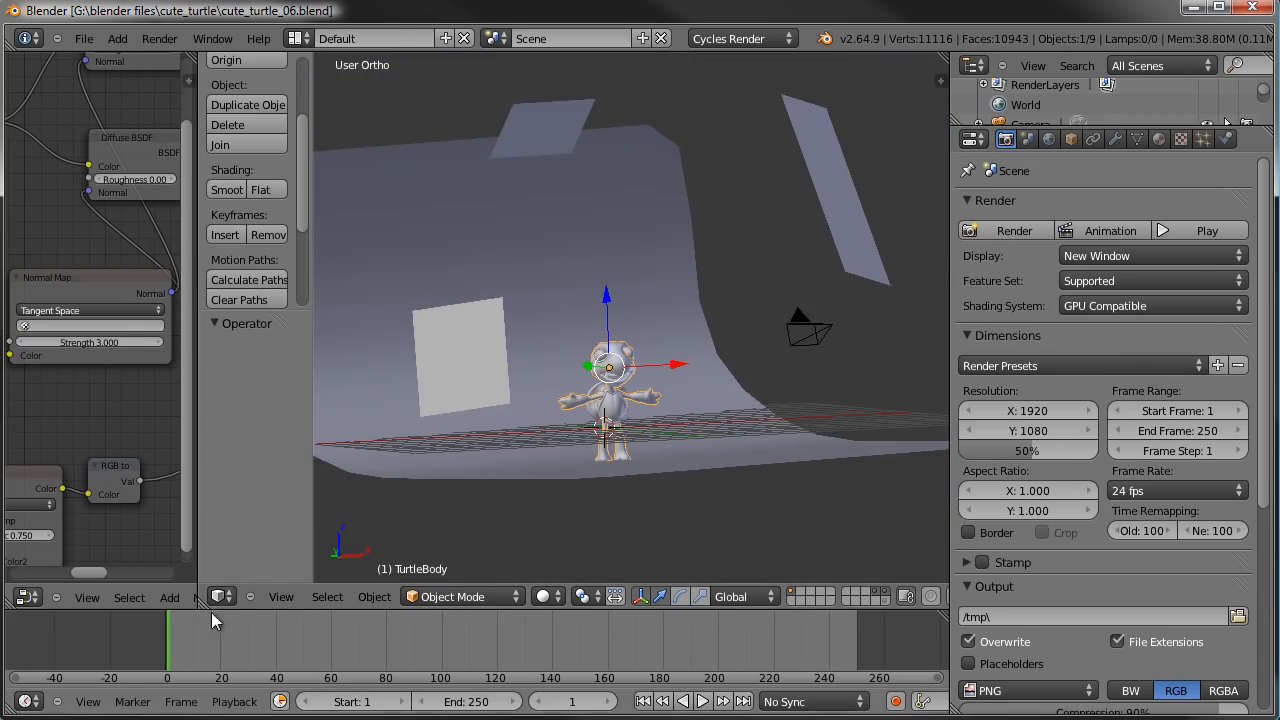
pyautogui.moveTo(178, 592); pyautogui.dragTo(90, 590)
pyautogui.scroll(2, 435, 465)
pyautogui.press('n')
pyautogui.click(846, 566)
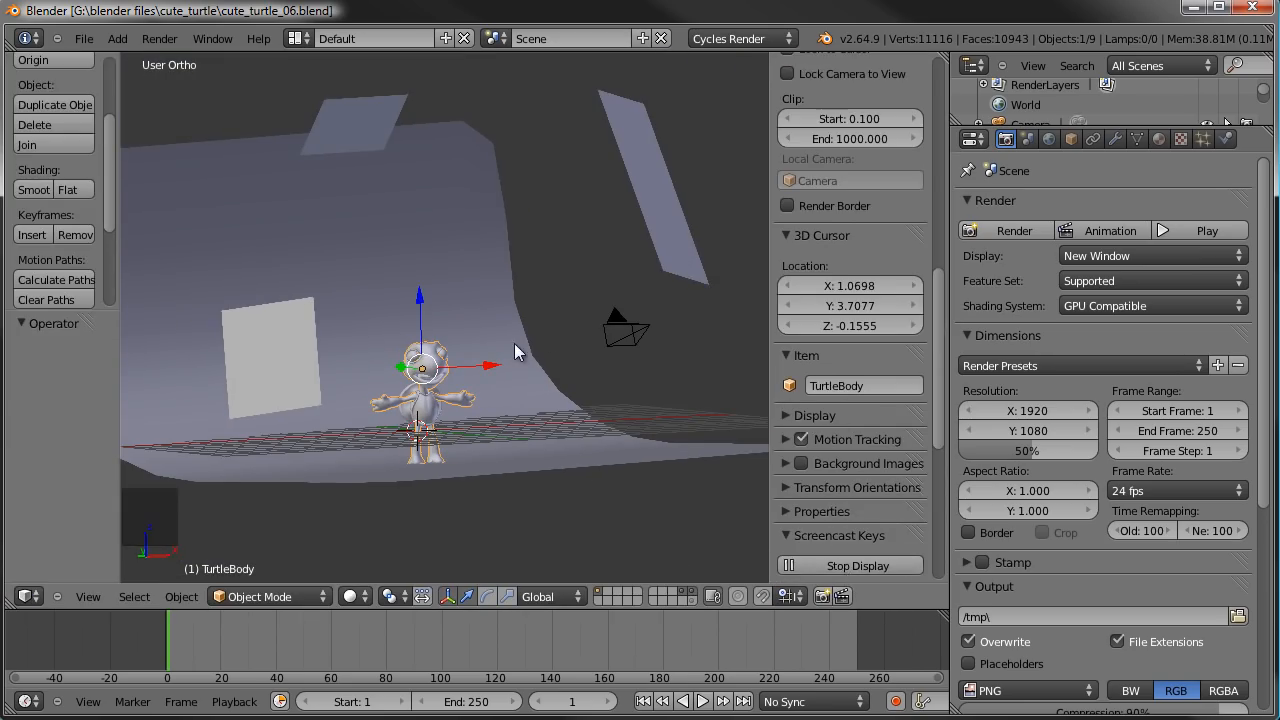
pyautogui.press('n')
# - Turn off the two layers that hold the studio backdrop, light planes and camera
pyautogui.scroll(-4, 637, 340)
pyautogui.moveTo(637, 340); pyautogui.dragTo(493, 127, button='middle')
pyautogui.scroll(3, 560, 330)
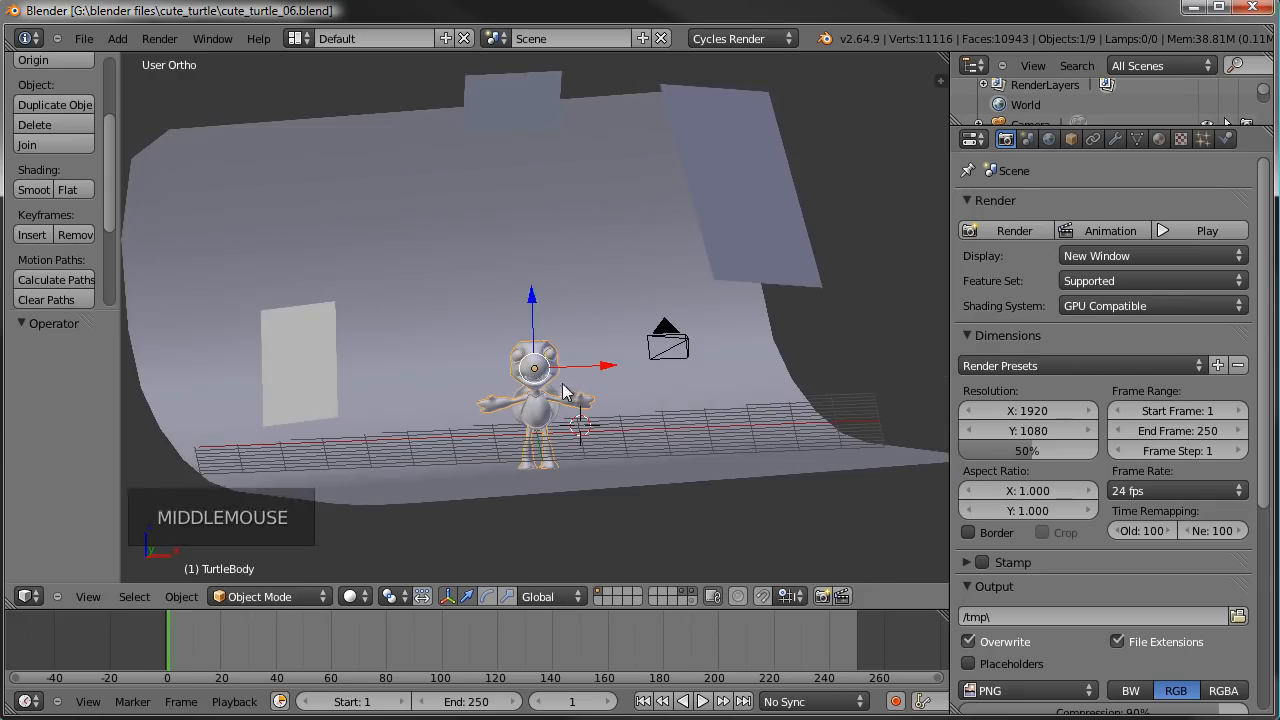
pyautogui.keyDown('shift'); pyautogui.click(686, 596); pyautogui.keyUp('shift')
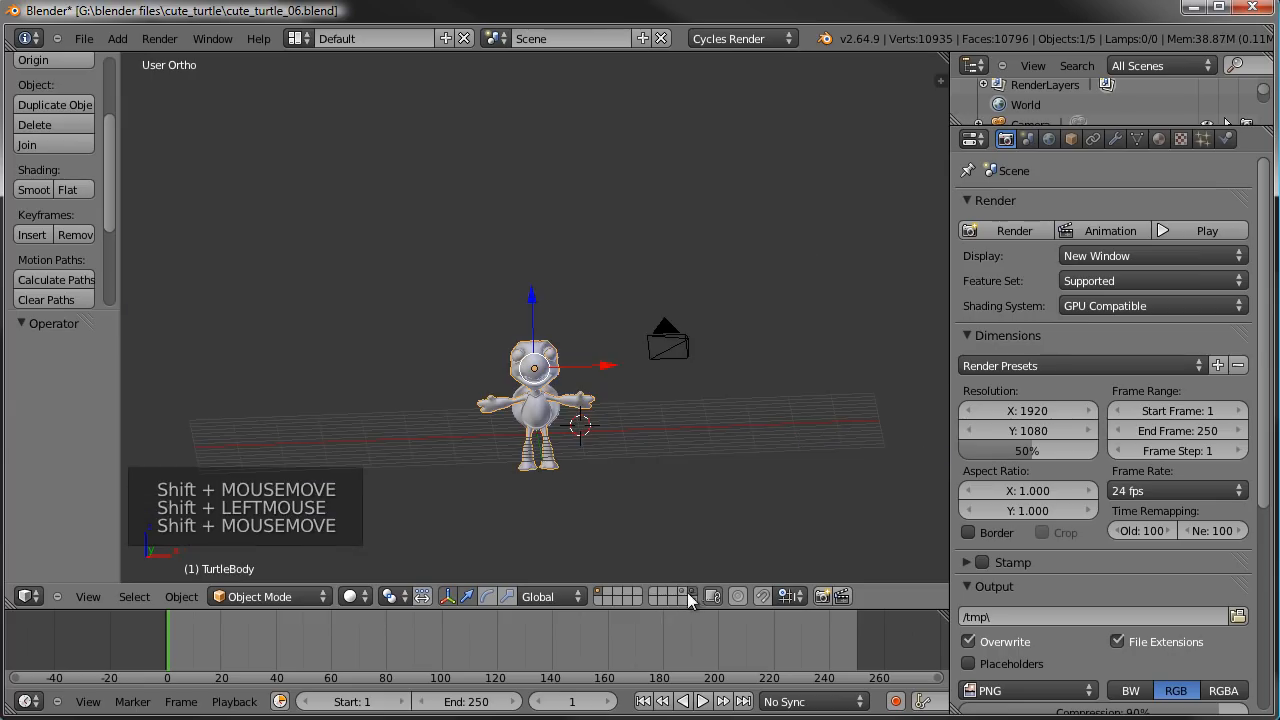
pyautogui.keyDown('shift'); pyautogui.click(690, 592); pyautogui.keyUp('shift')
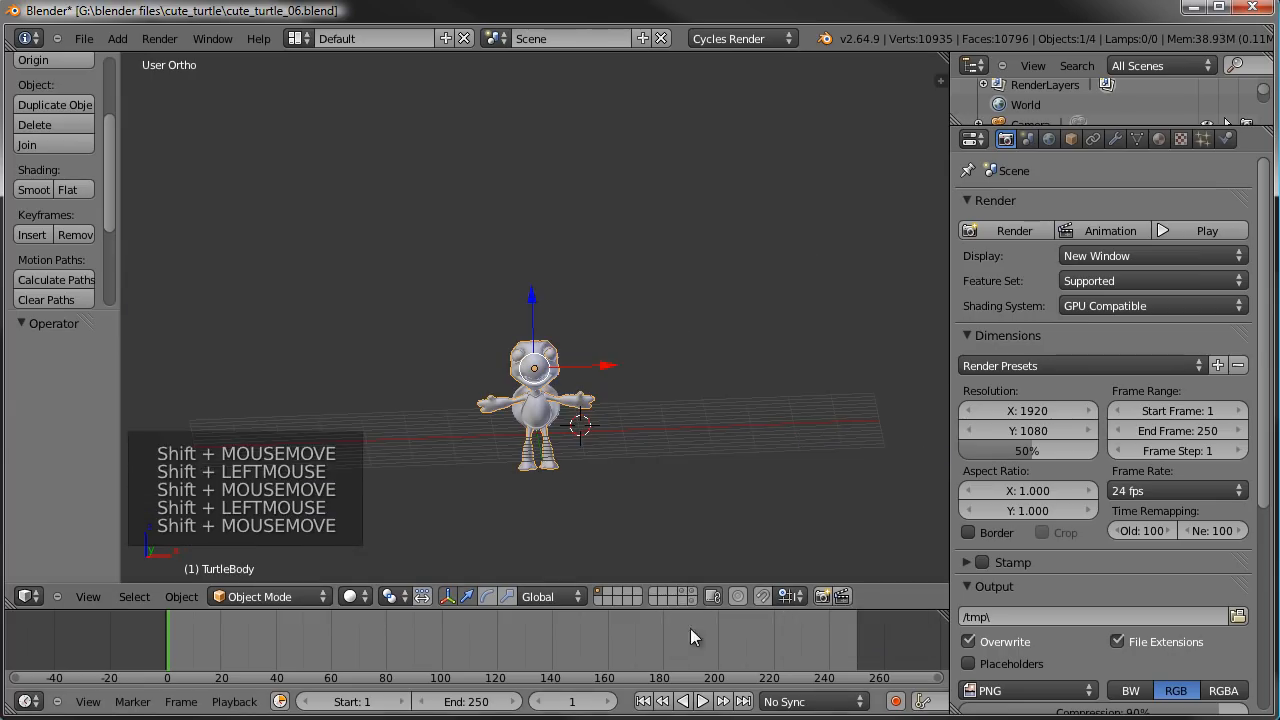
# - Hide the turtle's shell in front view so that only the body remains
pyautogui.scroll(3, 572, 484)
pyautogui.keyDown('shift'); pyautogui.moveTo(578, 478); pyautogui.dragTo(517, 198, button='middle'); pyautogui.keyUp('shift')
pyautogui.press('KP_1')
pyautogui.scroll(4, 614, 382)
pyautogui.rightClick(587, 366)
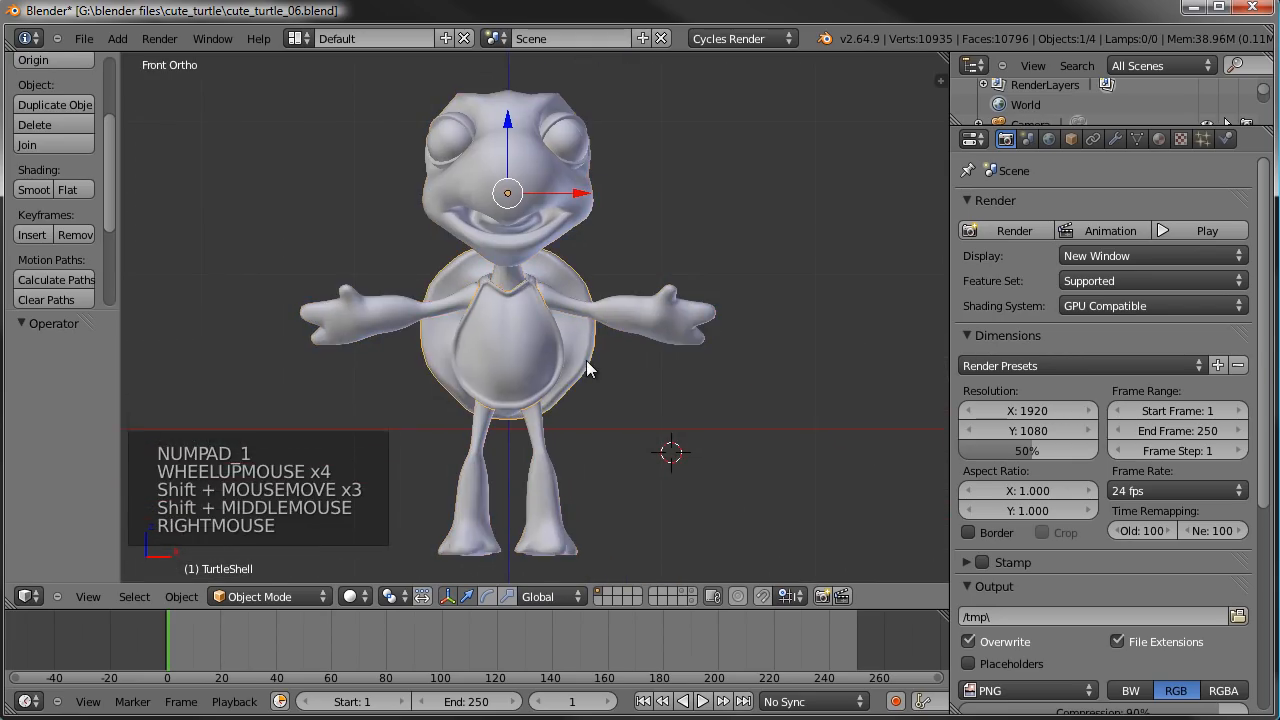
pyautogui.press('h')
pyautogui.press('h')
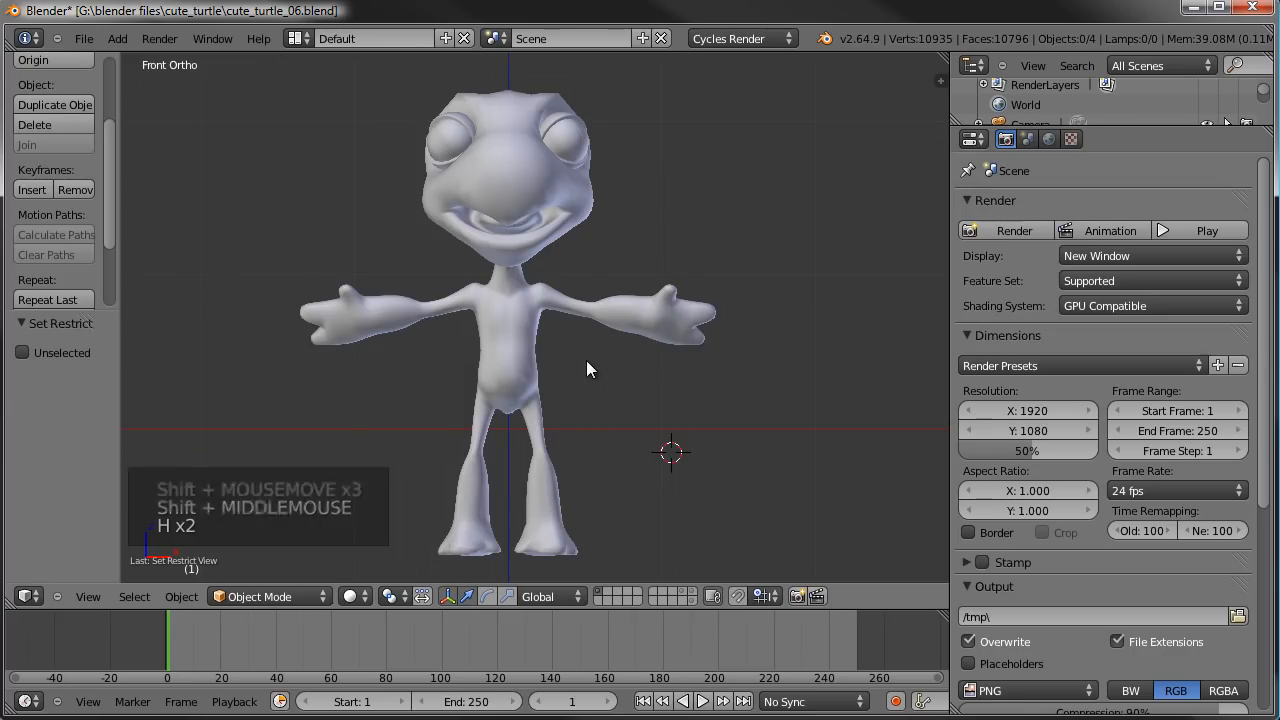
pyautogui.keyDown('shift'); pyautogui.moveTo(530, 345); pyautogui.dragTo(569, 238, button='middle'); pyautogui.keyUp('shift')
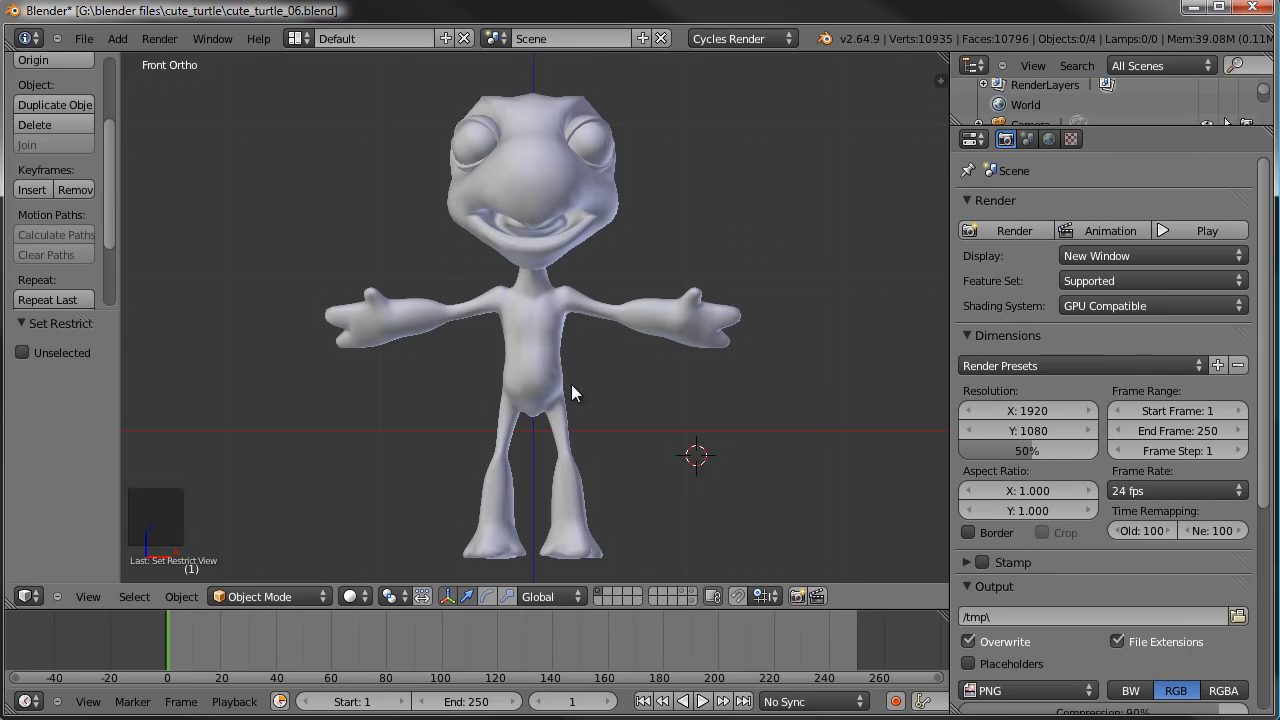
pyautogui.scroll(1, 572, 386)
pyautogui.scroll(-1, 572, 386)
pyautogui.keyDown('shift'); pyautogui.moveTo(572, 386); pyautogui.dragTo(580, 396, button='middle'); pyautogui.keyUp('shift')
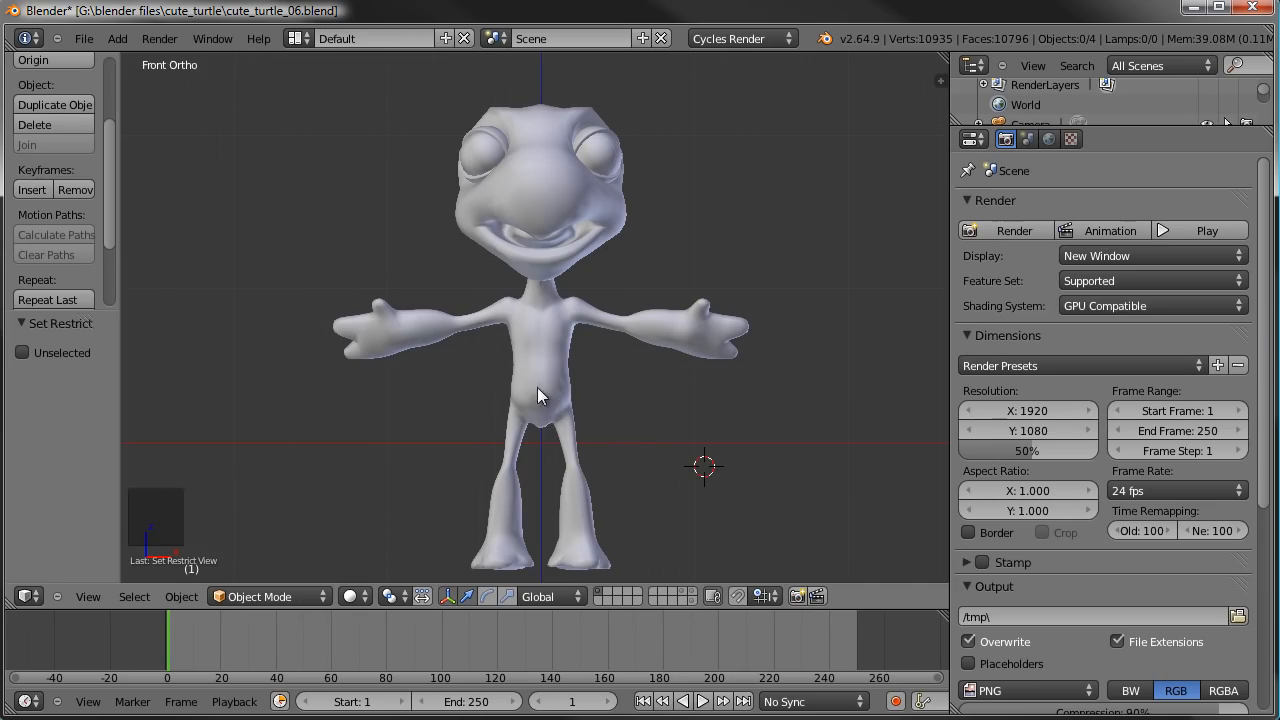
# - Snap the 3D cursor to the centre of an edge loop selected around the turtle body's lower belly in Edit Mode
pyautogui.moveTo(565, 432); pyautogui.dragTo(612, 393, button='middle')
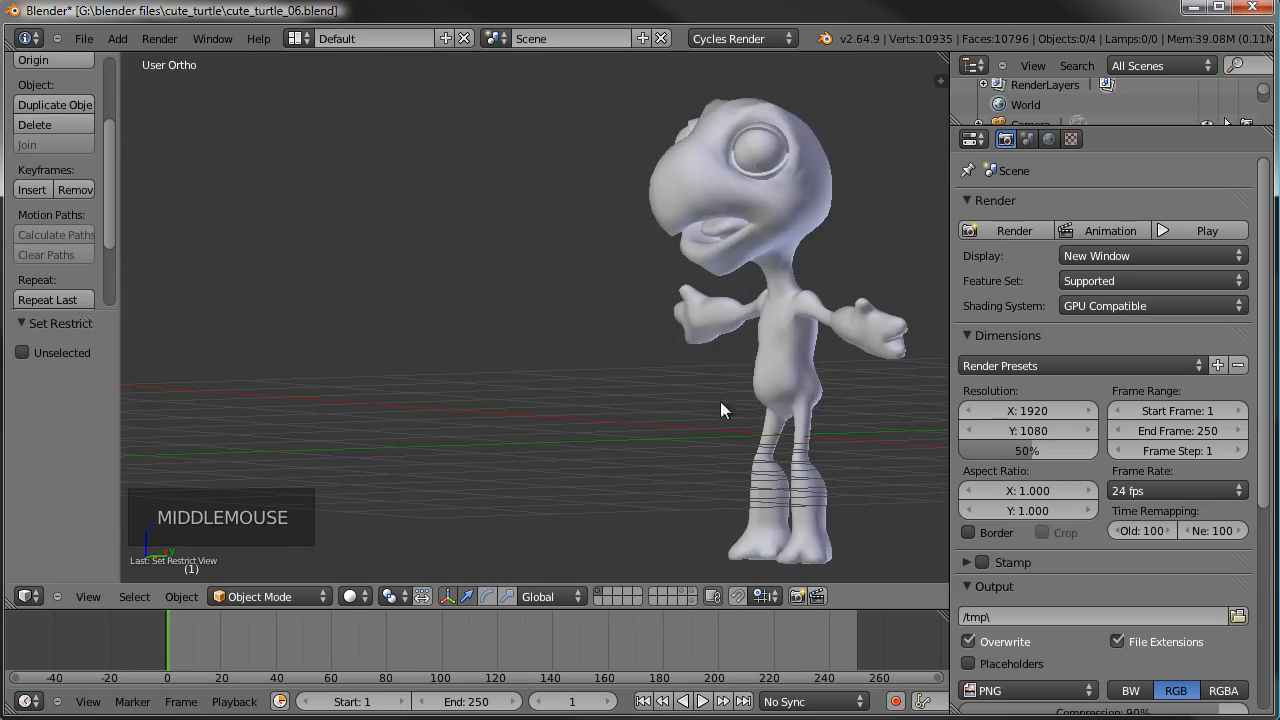
pyautogui.rightClick(764, 361)
pyautogui.press('Tab')
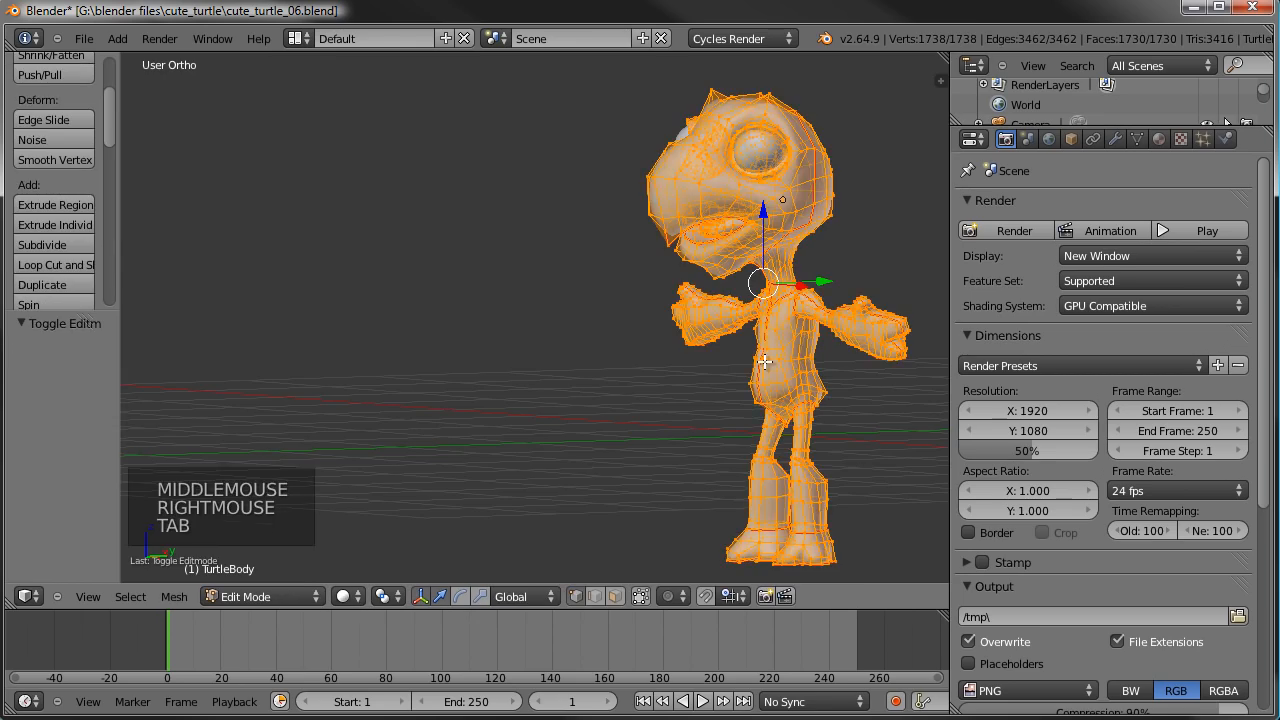
pyautogui.scroll(3, 780, 366)
pyautogui.keyDown('shift'); pyautogui.moveTo(780, 366); pyautogui.dragTo(738, 373, button='middle'); pyautogui.keyUp('shift')
pyautogui.scroll(1, 737, 400)
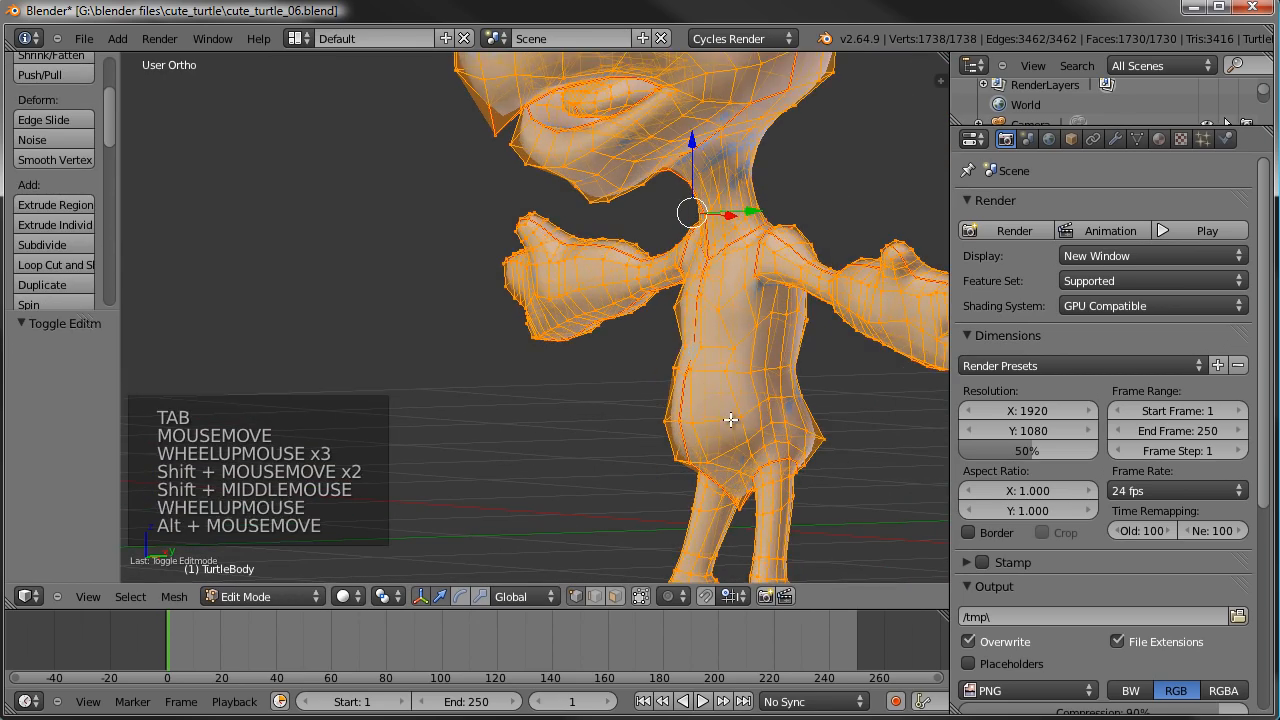
pyautogui.keyDown('alt'); pyautogui.rightClick(733, 421); pyautogui.keyUp('alt')
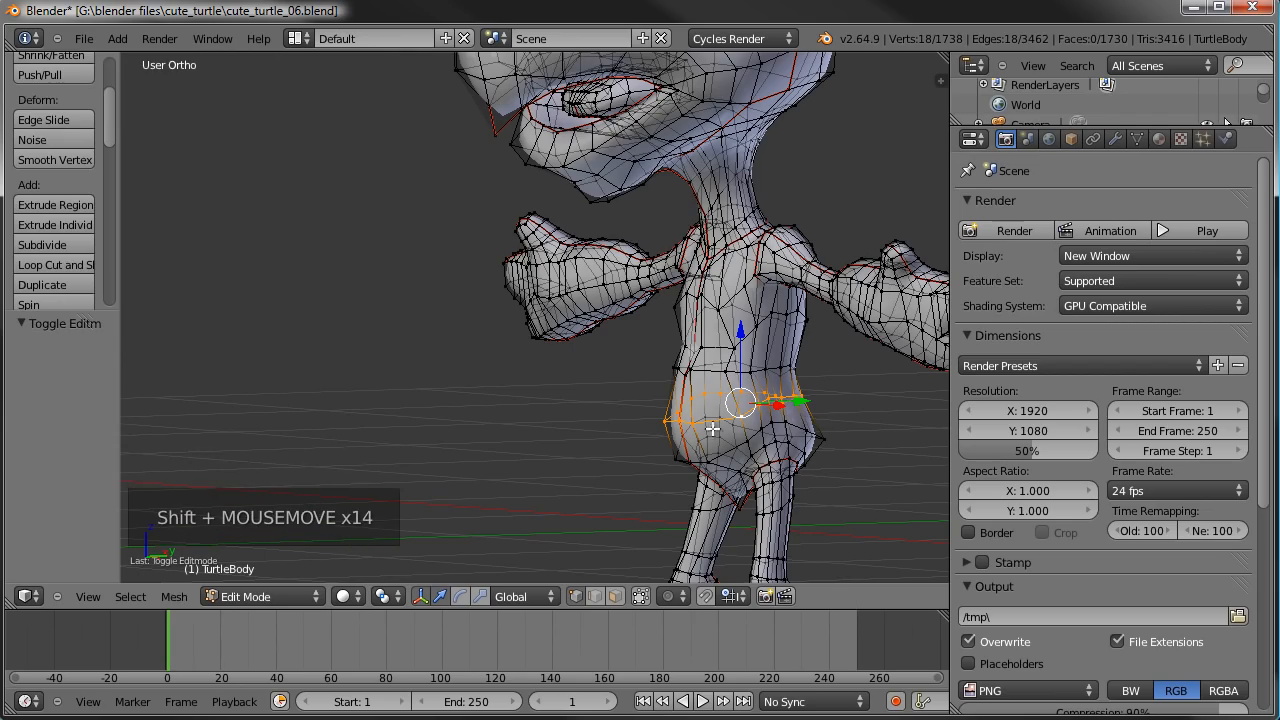
pyautogui.hotkey('shift', 's')
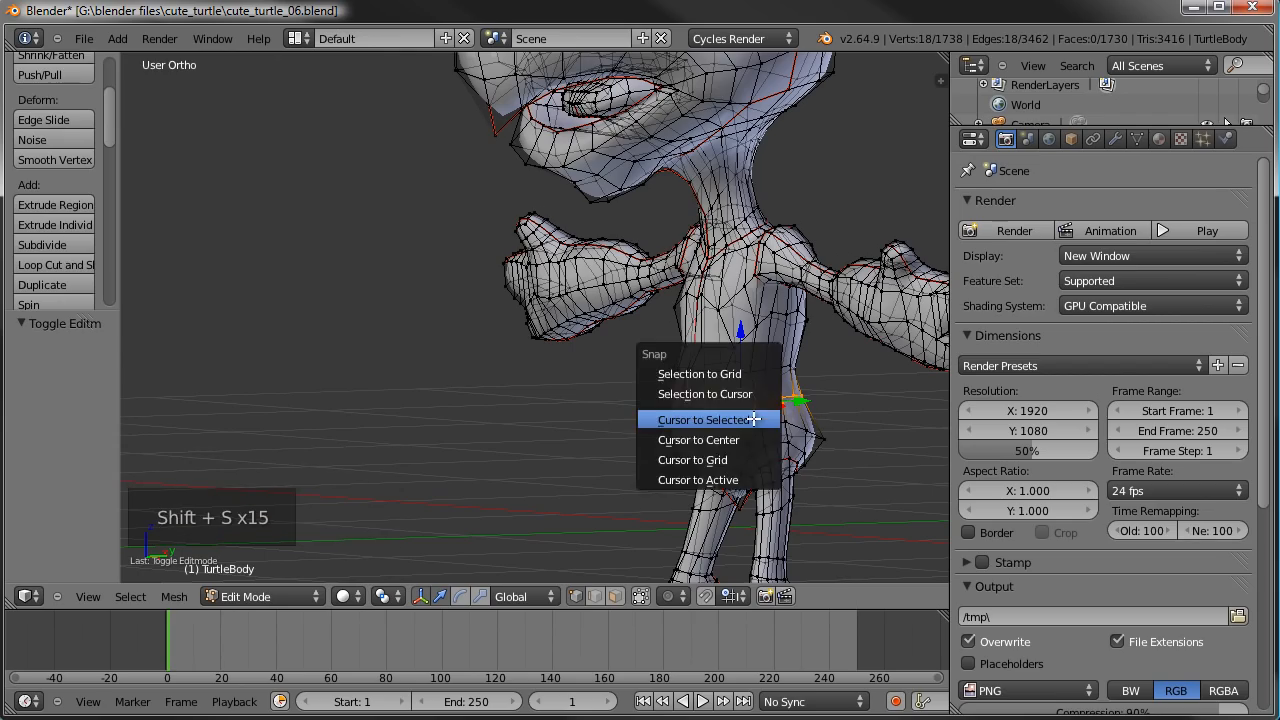
pyautogui.click(753, 418)
# - Return to Object Mode in front view and add a single-bone armature at the 3D cursor
pyautogui.moveTo(616, 425); pyautogui.dragTo(769, 449, button='middle')
pyautogui.press('KP_1')
pyautogui.keyDown('shift'); pyautogui.moveTo(420, 440); pyautogui.dragTo(702, 383, button='middle'); pyautogui.keyUp('shift')
pyautogui.press('Tab')
pyautogui.press('KP_1')
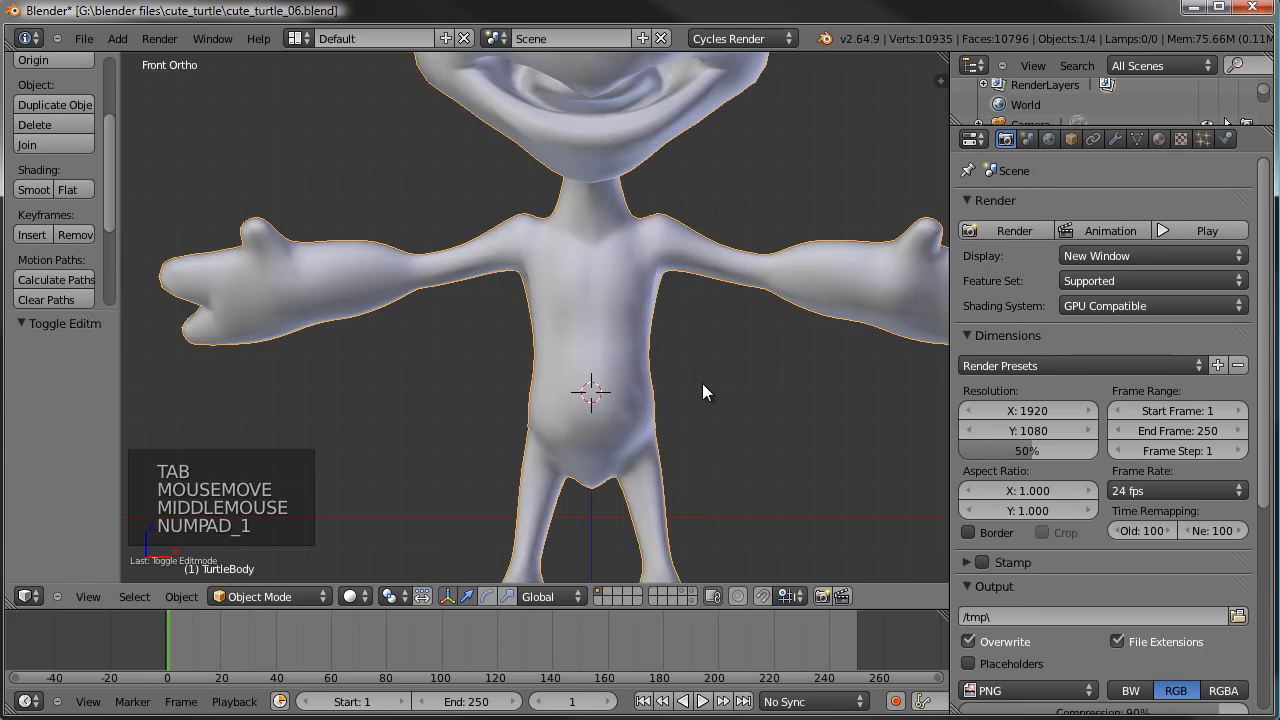
pyautogui.hotkey('shift', 'a')
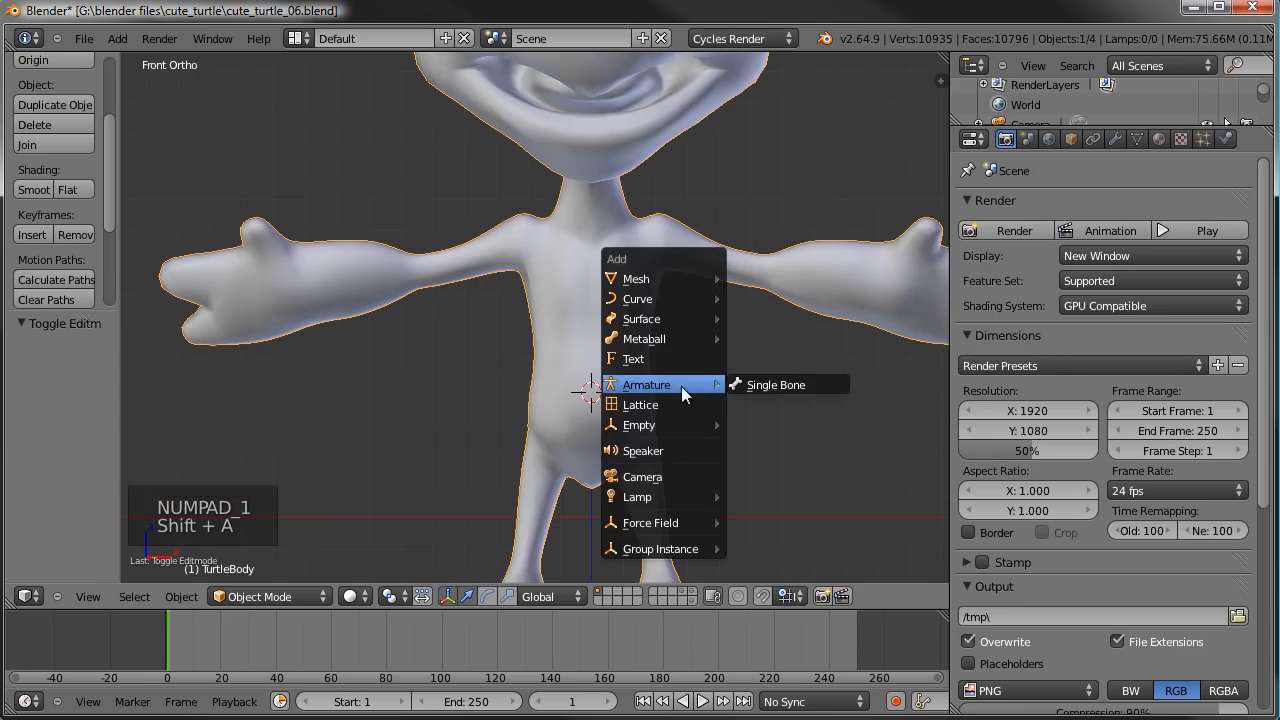
pyautogui.click(774, 387)
pyautogui.scroll(-3, 646, 311)
pyautogui.keyDown('shift'); pyautogui.moveTo(646, 311); pyautogui.dragTo(592, 326, button='middle'); pyautogui.keyUp('shift')
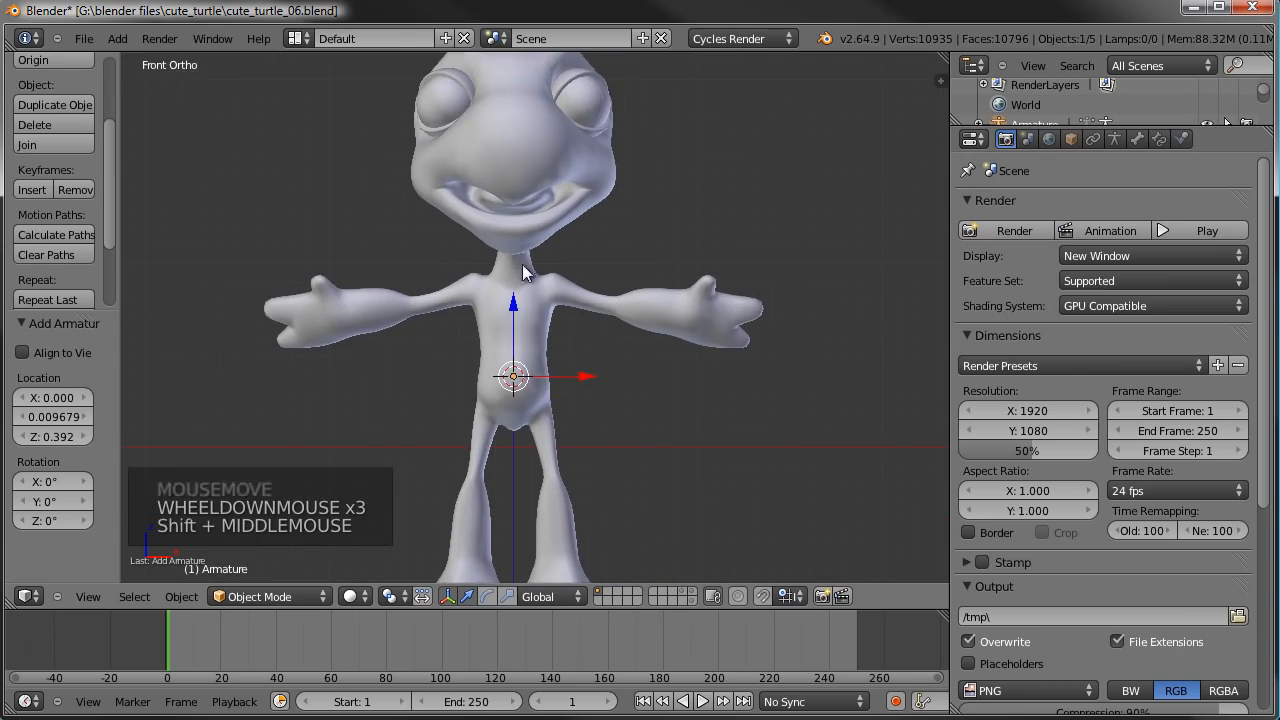
# - Enable X-Ray for the armature object and set its display type to Wire
pyautogui.press('z')
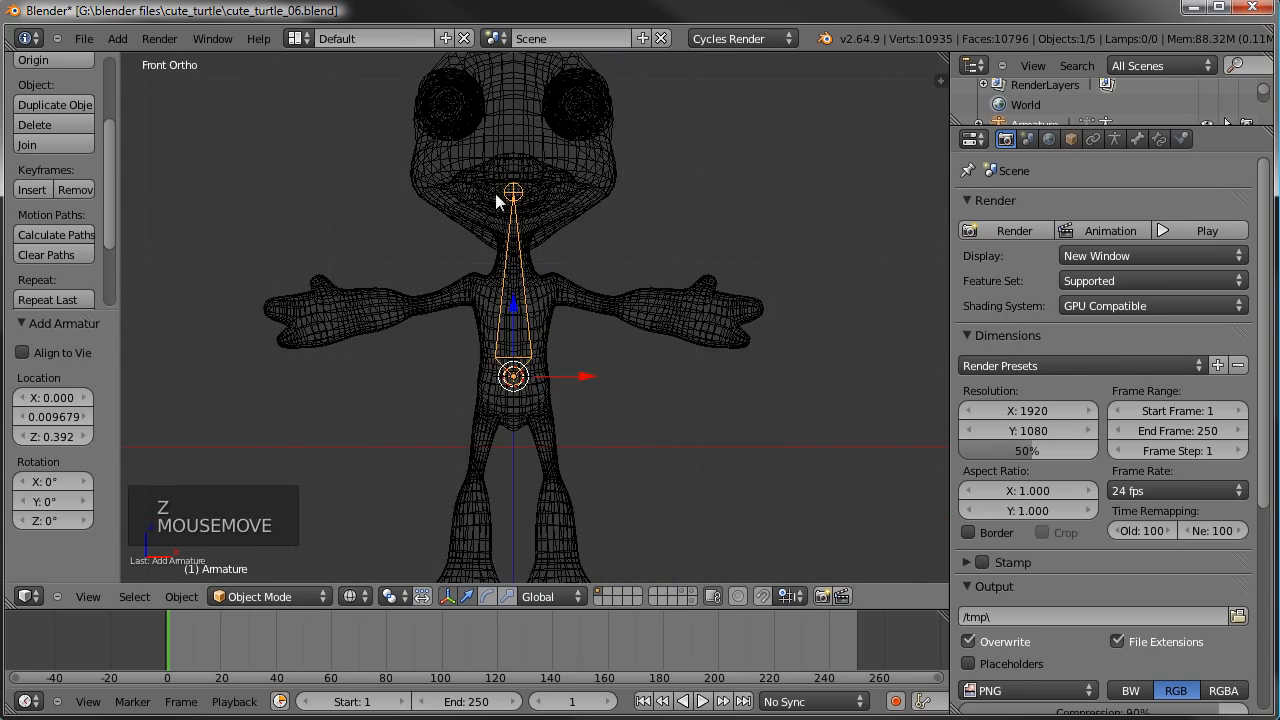
pyautogui.press('z')
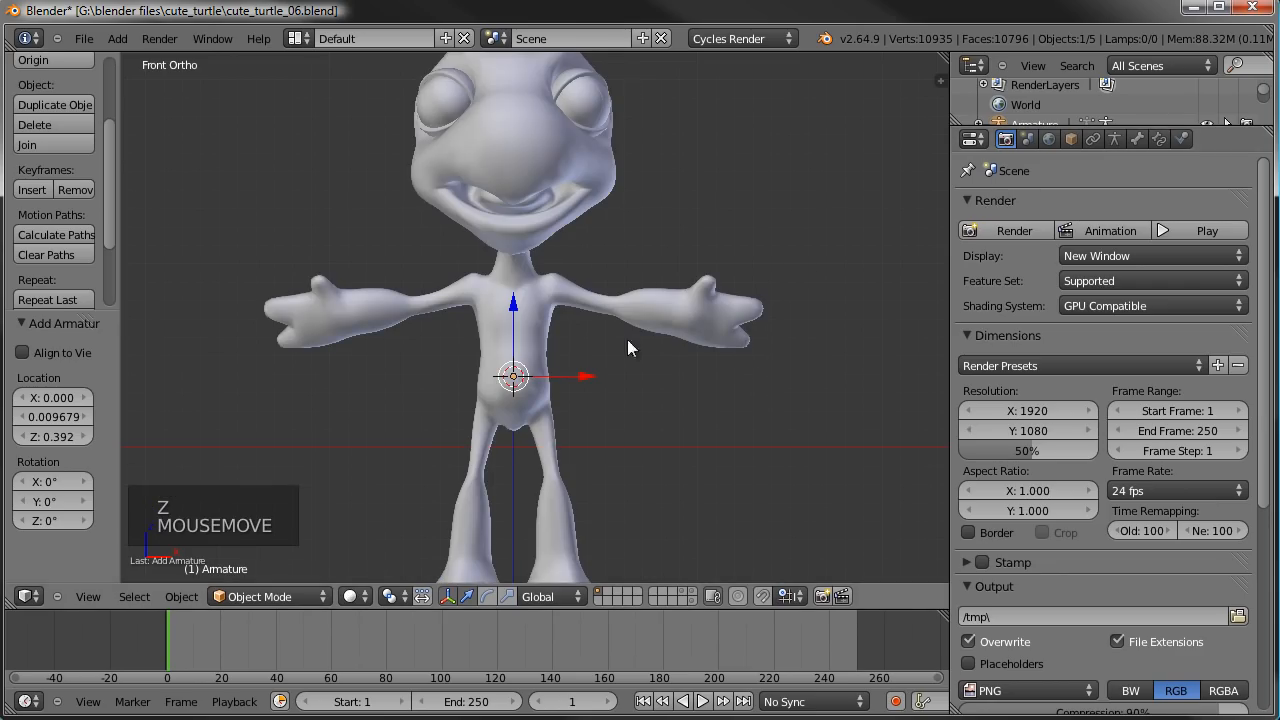
pyautogui.click(1072, 139)
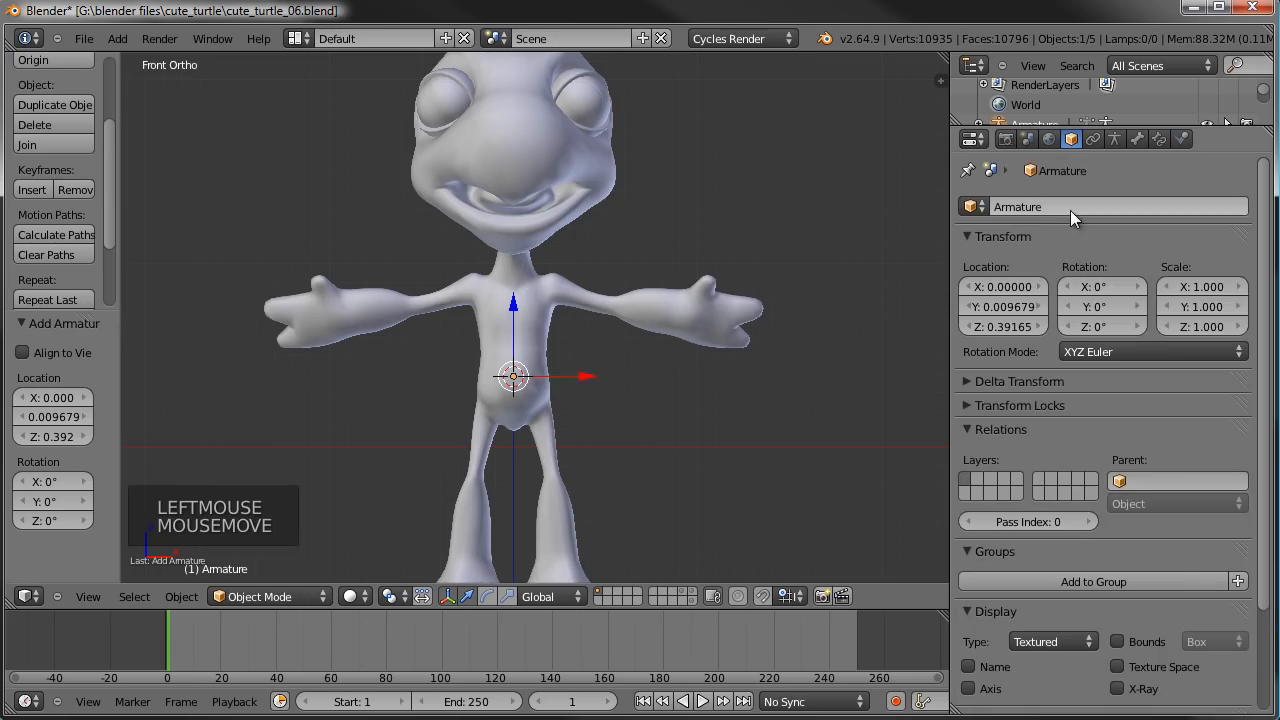
pyautogui.click(1117, 688)
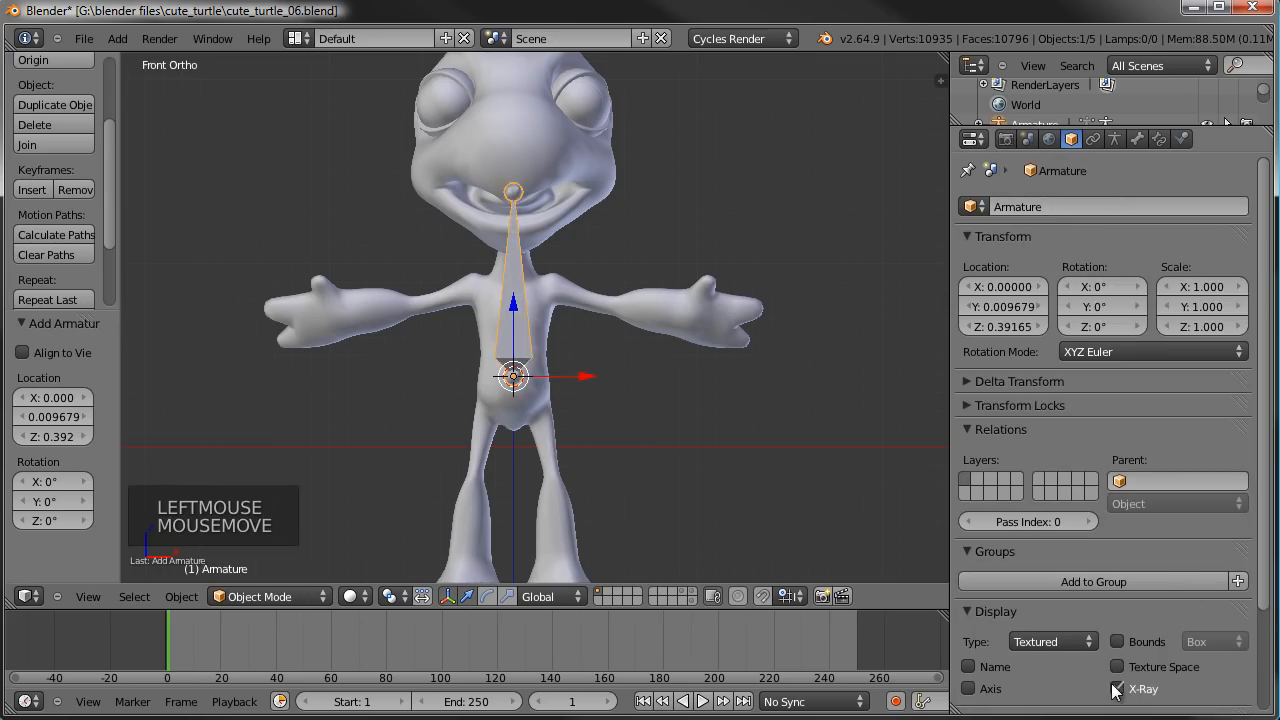
pyautogui.click(1059, 644)
pyautogui.click(1047, 617)
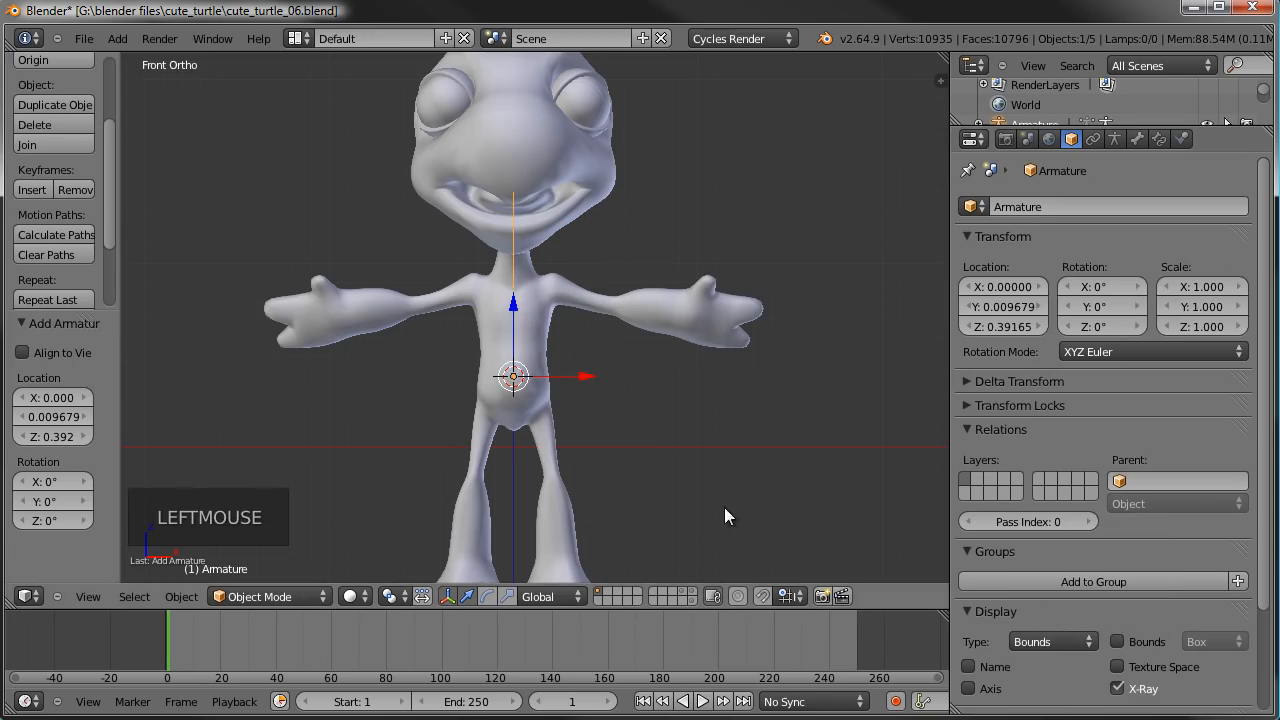
pyautogui.click(1055, 641)
pyautogui.click(1050, 594)
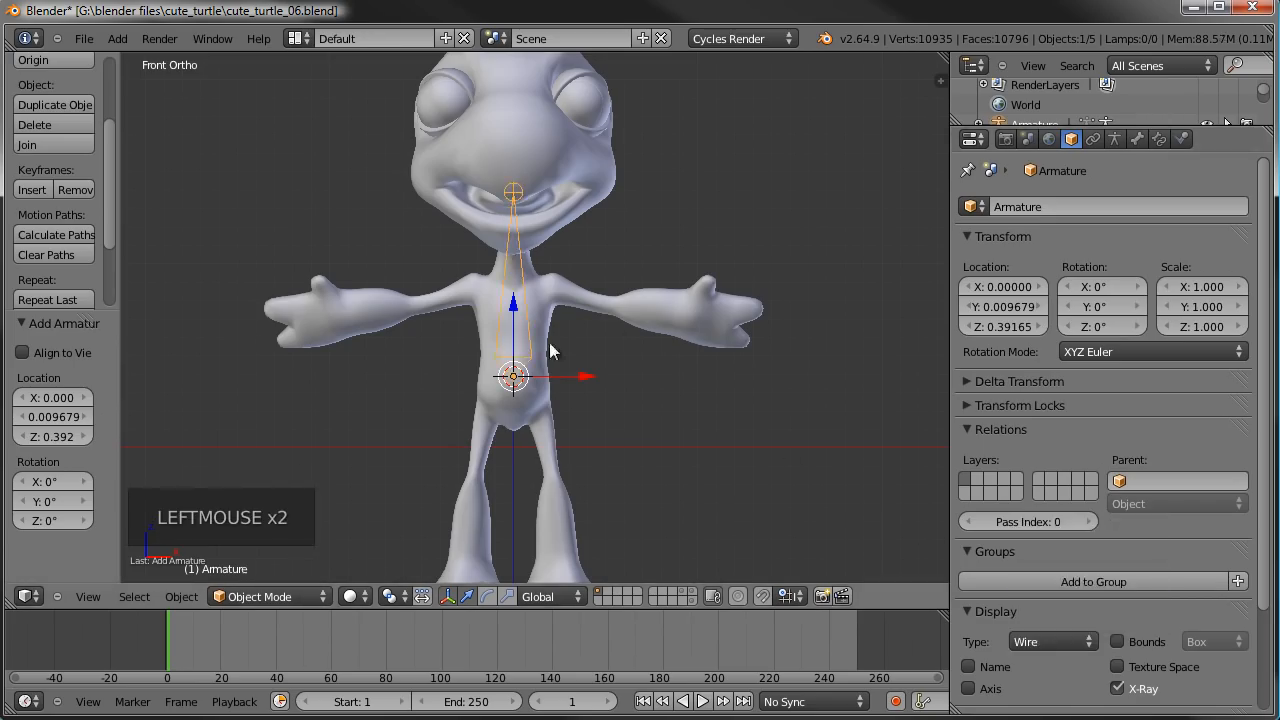
# - Set the armature's bone display style to B-Bone
pyautogui.click(1116, 140)
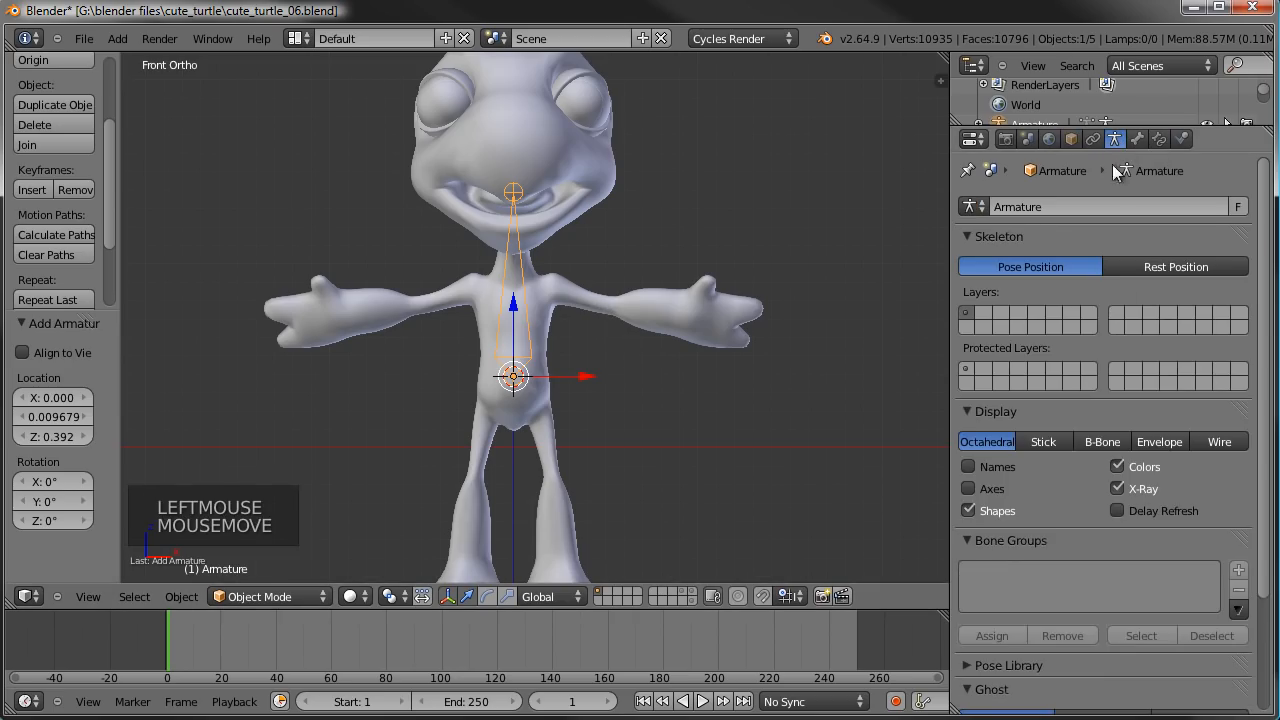
pyautogui.click(1100, 446)
pyautogui.moveTo(671, 313); pyautogui.dragTo(767, 347, button='middle')
pyautogui.scroll(-1, 608, 275)
pyautogui.scroll(1, 662, 275)
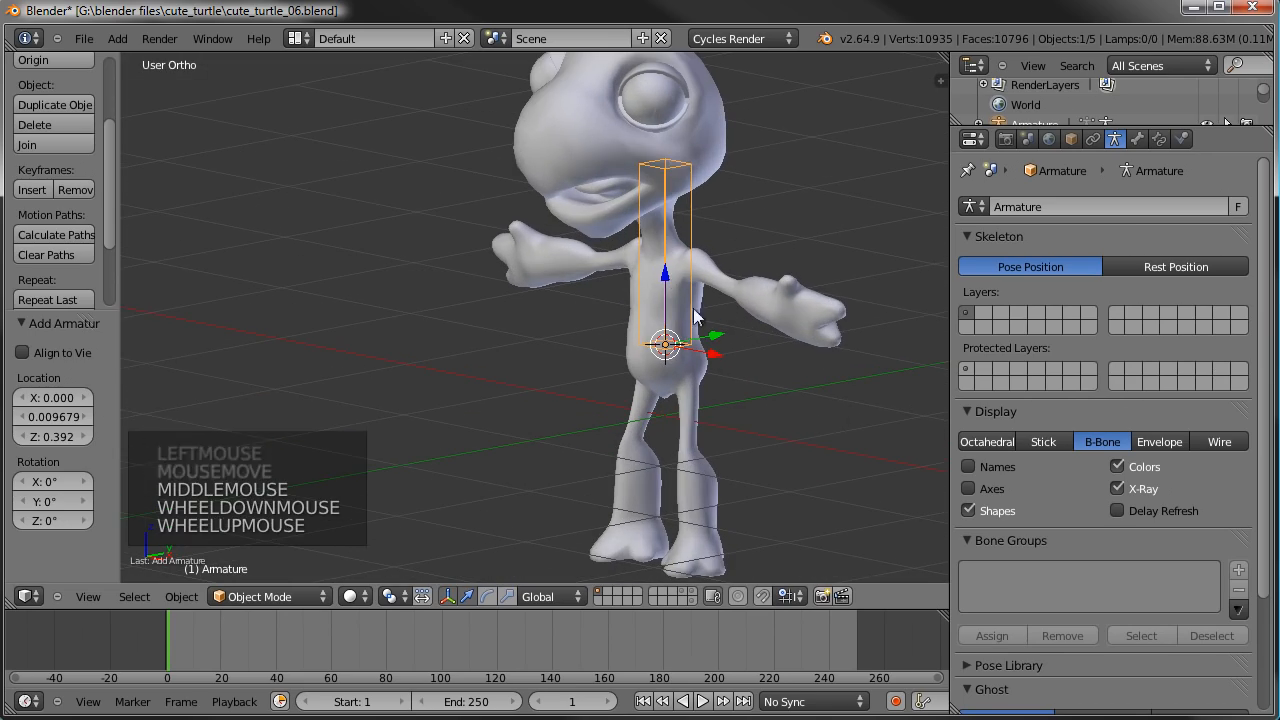
# - Try the Octahedral, Stick, Envelope and Wire bone display styles, then go back to B-Bone
pyautogui.click(987, 441)
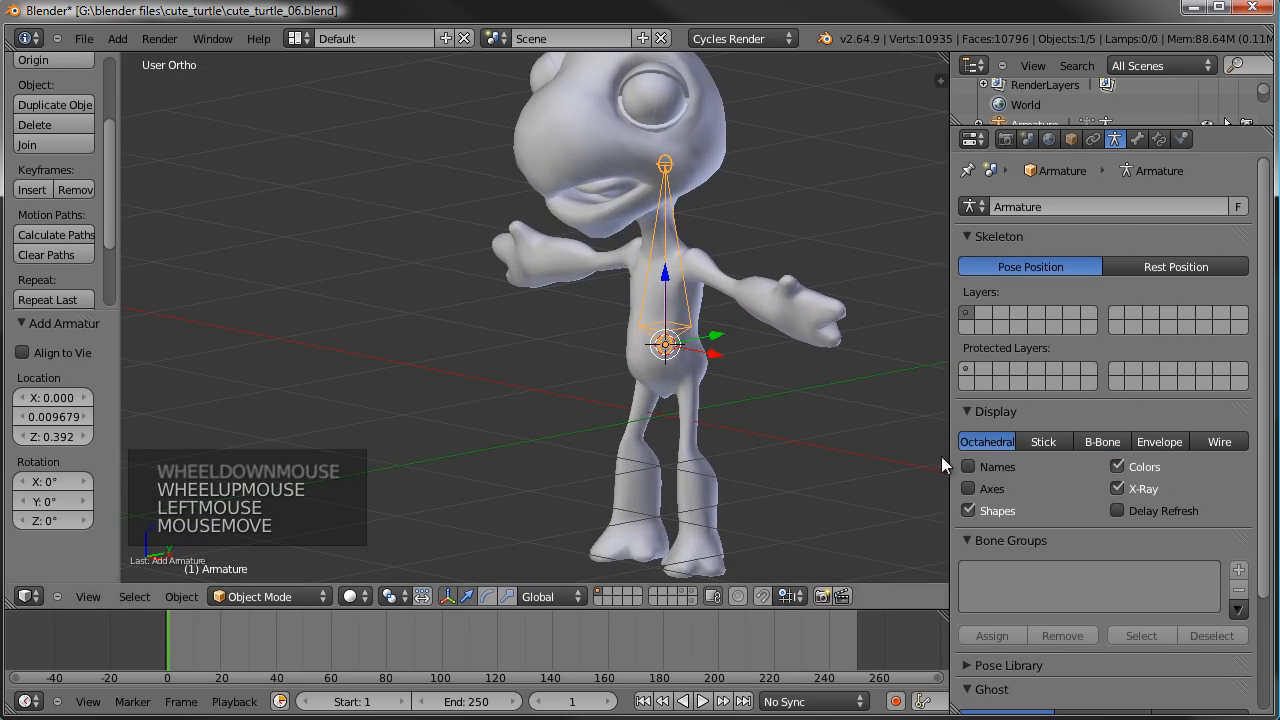
pyautogui.click(1044, 442)
pyautogui.click(1162, 441)
pyautogui.click(1219, 441)
pyautogui.click(1103, 441)
# - Shorten the bone in Edit Mode by moving its upper end down 0.799 along Z
pyautogui.keyDown('shift'); pyautogui.moveTo(725, 281); pyautogui.dragTo(654, 360, button='middle'); pyautogui.keyUp('shift')
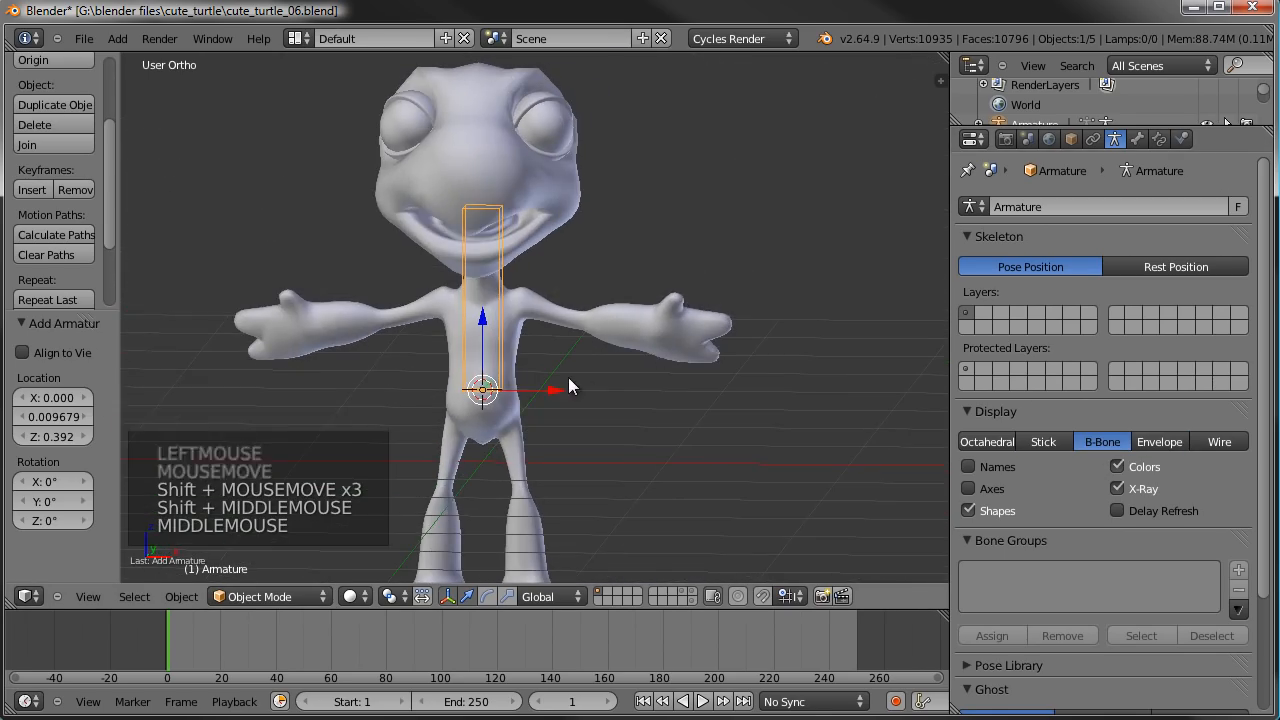
pyautogui.press('KP_1')
pyautogui.press('Tab')
pyautogui.moveTo(470, 152); pyautogui.dragTo(466, 300)
pyautogui.keyDown('shift'); pyautogui.moveTo(466, 300); pyautogui.dragTo(490, 280, button='middle'); pyautogui.keyUp('shift')
pyautogui.scroll(5, 538, 418)
pyautogui.keyDown('shift'); pyautogui.scroll(-1, 538, 418); pyautogui.keyUp('shift')
pyautogui.keyDown('shift'); pyautogui.moveTo(540, 410); pyautogui.dragTo(630, 316, button='middle'); pyautogui.keyUp('shift')
# - Move the whole bone down 0.192 along Z into the turtle's hip area
pyautogui.rightClick(580, 274)
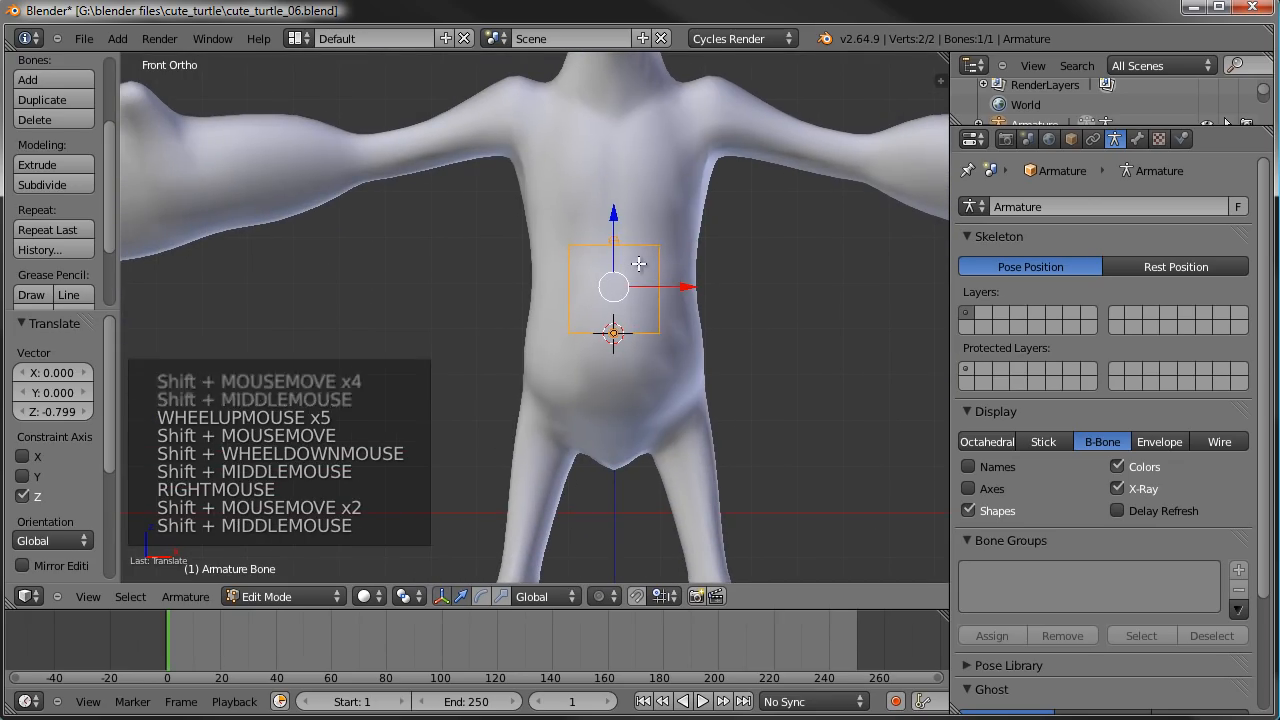
pyautogui.moveTo(618, 216); pyautogui.dragTo(657, 300)
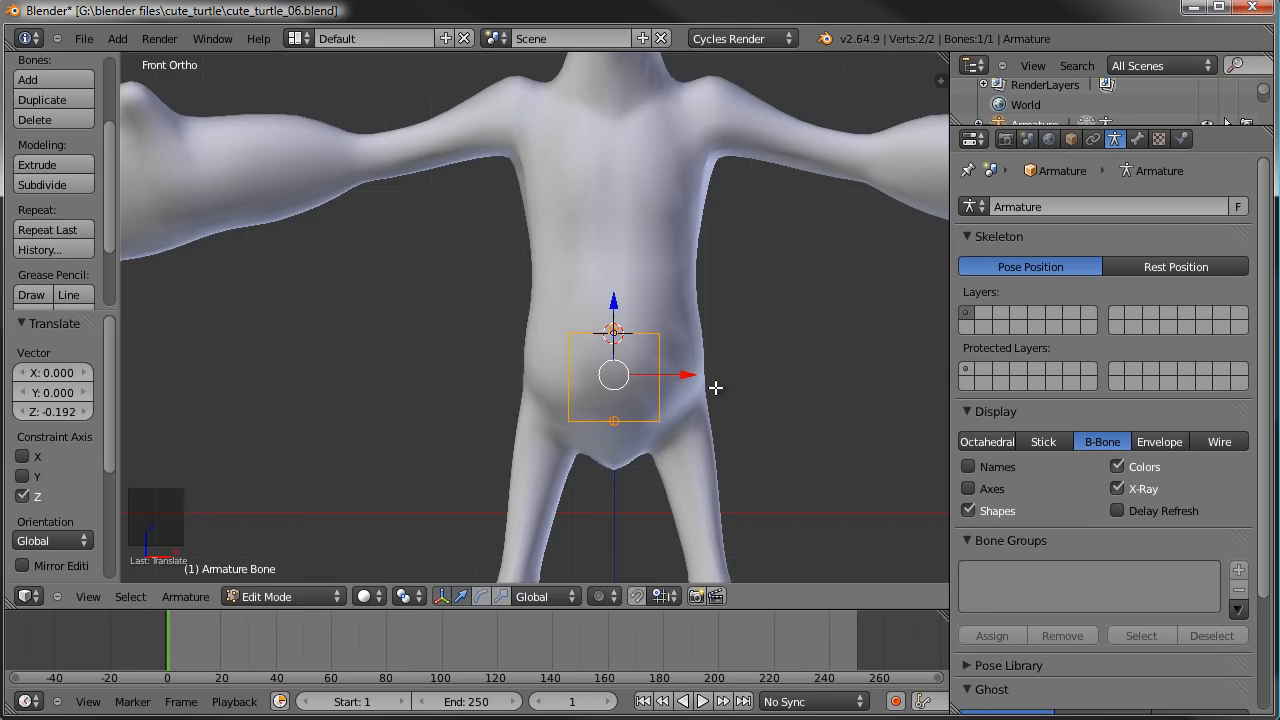
pyautogui.scroll(-2, 702, 358)
pyautogui.keyDown('shift'); pyautogui.scroll(1, 688, 330); pyautogui.keyUp('shift')
pyautogui.keyDown('shift'); pyautogui.moveTo(680, 315); pyautogui.dragTo(595, 401, button='middle'); pyautogui.keyUp('shift')
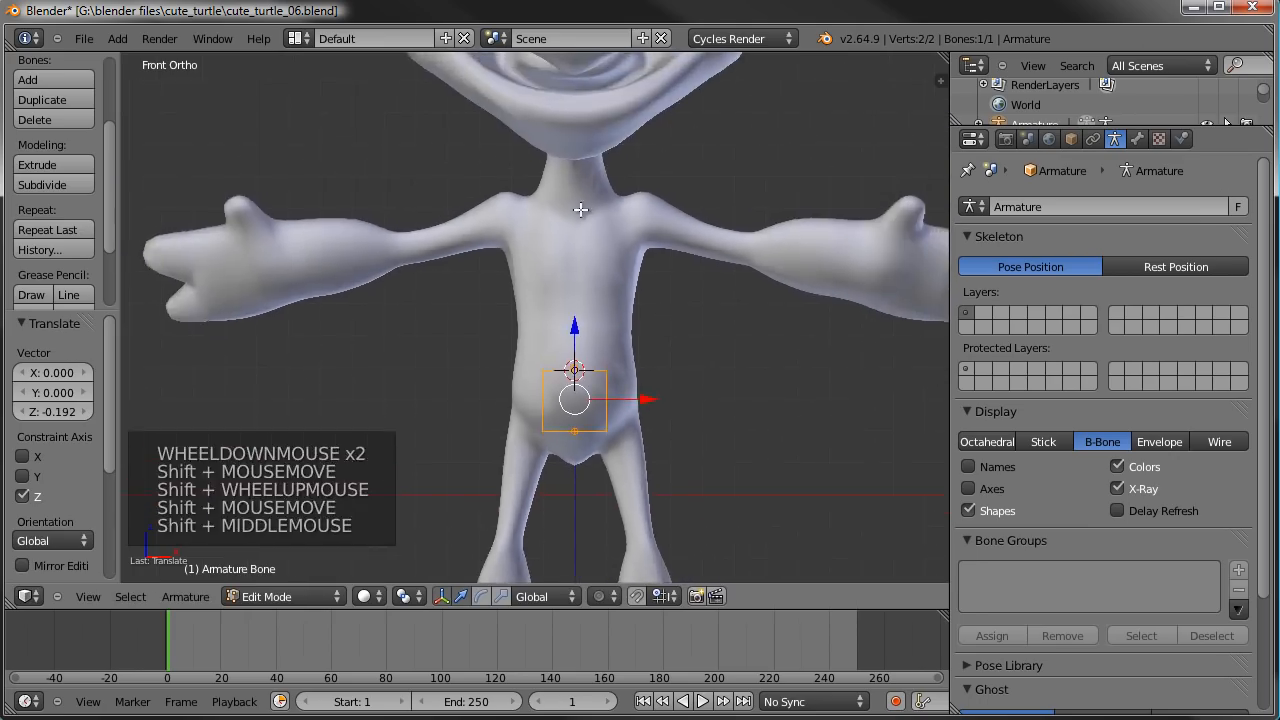
# - Extrude a new bone from the hip bone's upper end straight up about 0.946 along Z into the head
pyautogui.scroll(1, 643, 303)
pyautogui.keyDown('shift'); pyautogui.moveTo(623, 291); pyautogui.dragTo(590, 312, button='middle'); pyautogui.keyUp('shift')
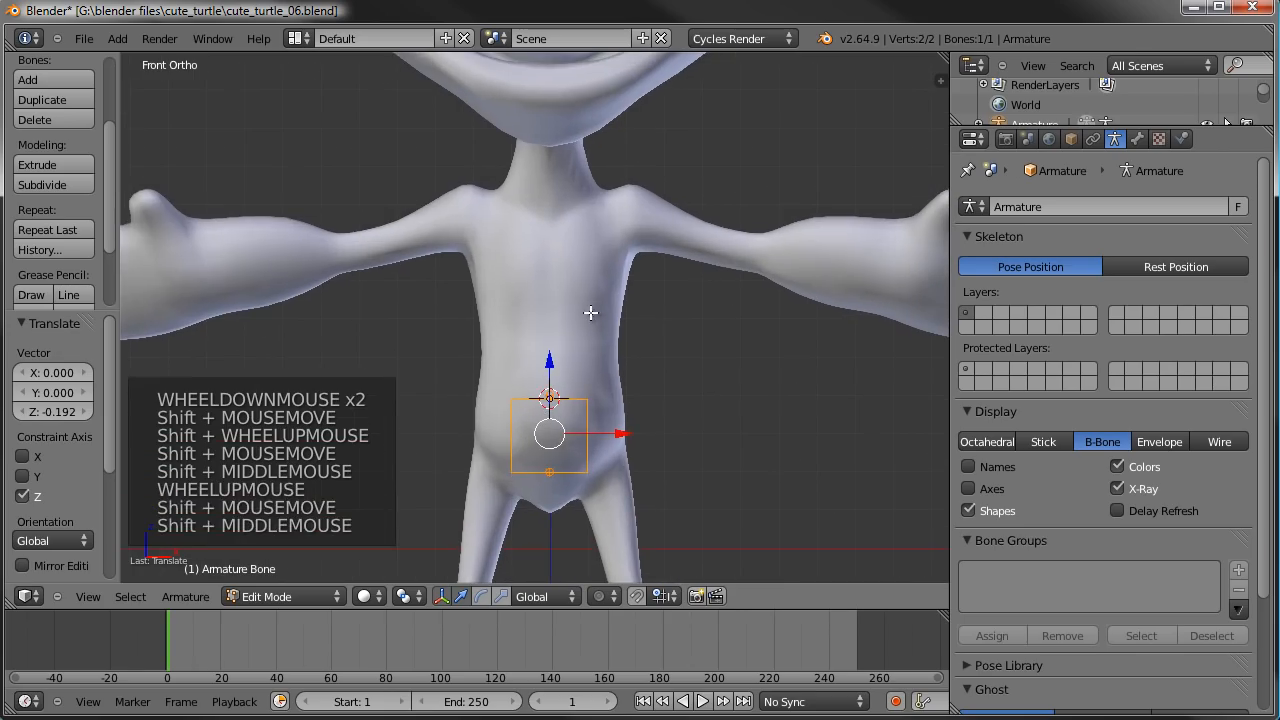
pyautogui.rightClick(551, 395)
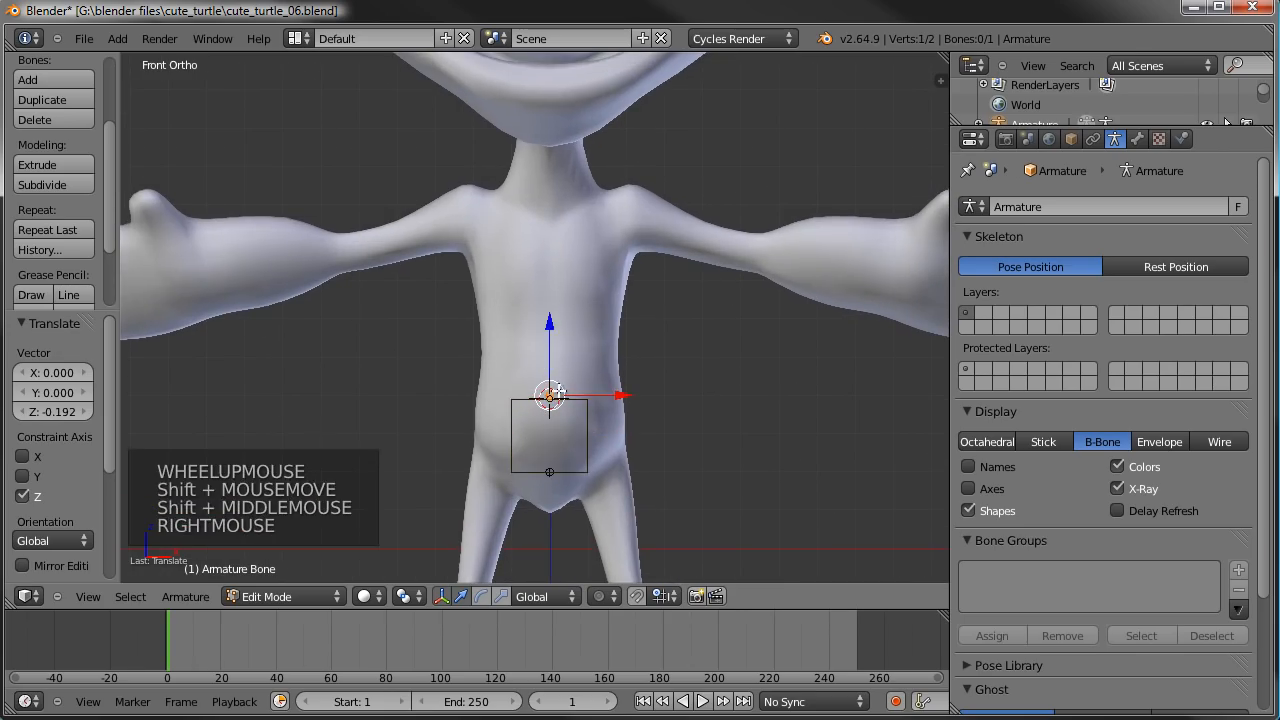
pyautogui.press('e')
pyautogui.press('e')
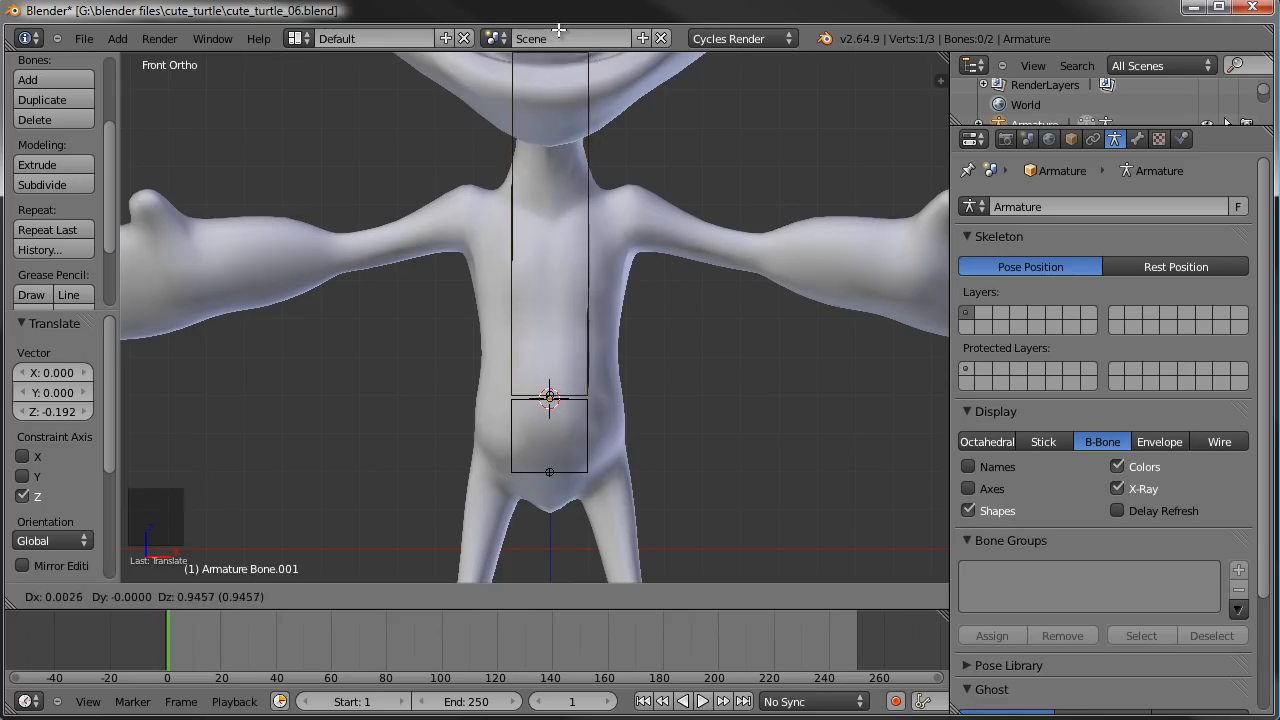
pyautogui.keyDown('shift'); pyautogui.click(558, 30); pyautogui.keyUp('shift')
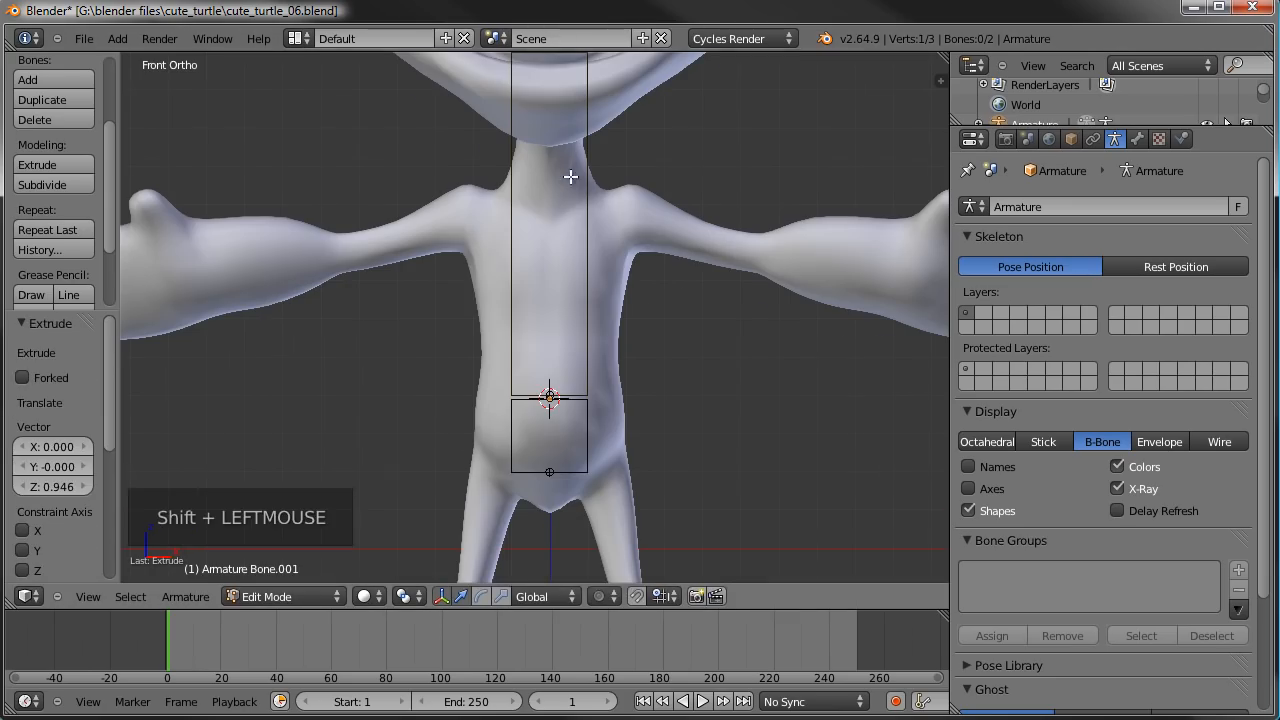
# - In the right side view, move the new bone's upper tip by -0.102 in Y and 0.079 in Z, towards the face
pyautogui.scroll(-2, 563, 157)
pyautogui.keyDown('shift'); pyautogui.moveTo(571, 180); pyautogui.dragTo(565, 218, button='middle'); pyautogui.keyUp('shift')
pyautogui.press('KP_3')
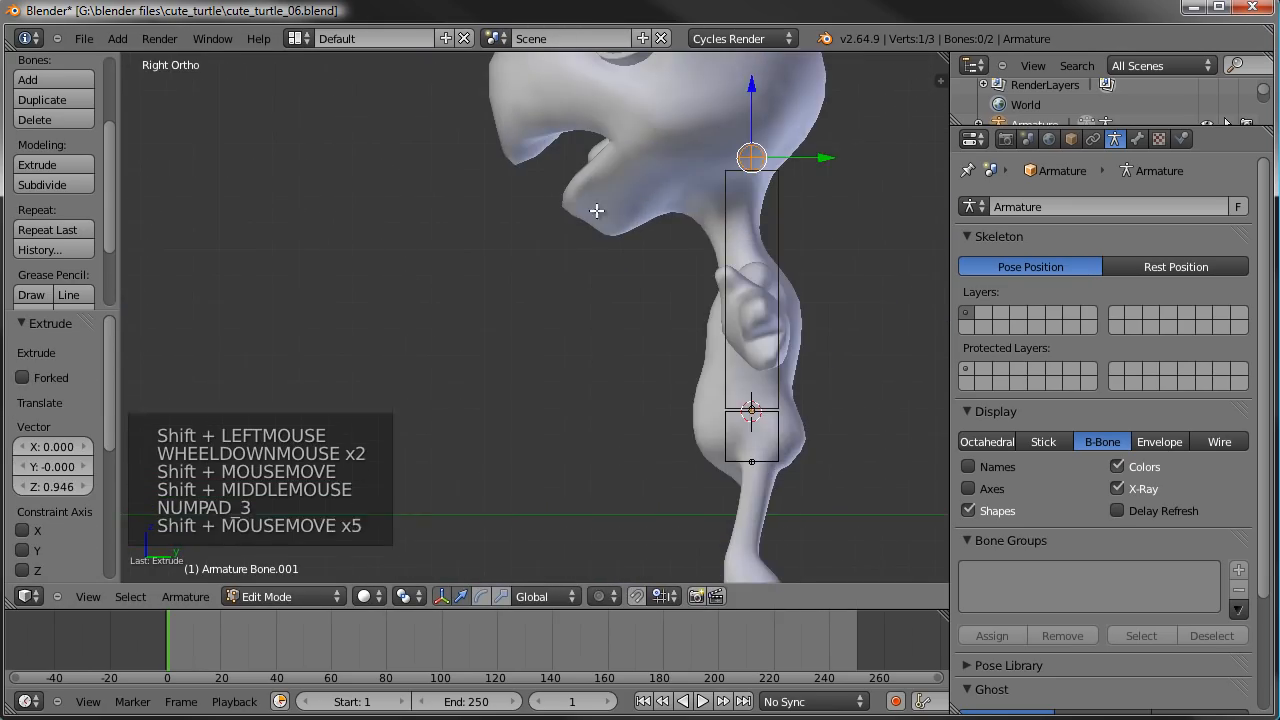
pyautogui.keyDown('shift'); pyautogui.moveTo(748, 162); pyautogui.dragTo(680, 280, button='middle'); pyautogui.keyUp('shift')
pyautogui.rightClick(675, 286)
pyautogui.press('g')
pyautogui.press('g')
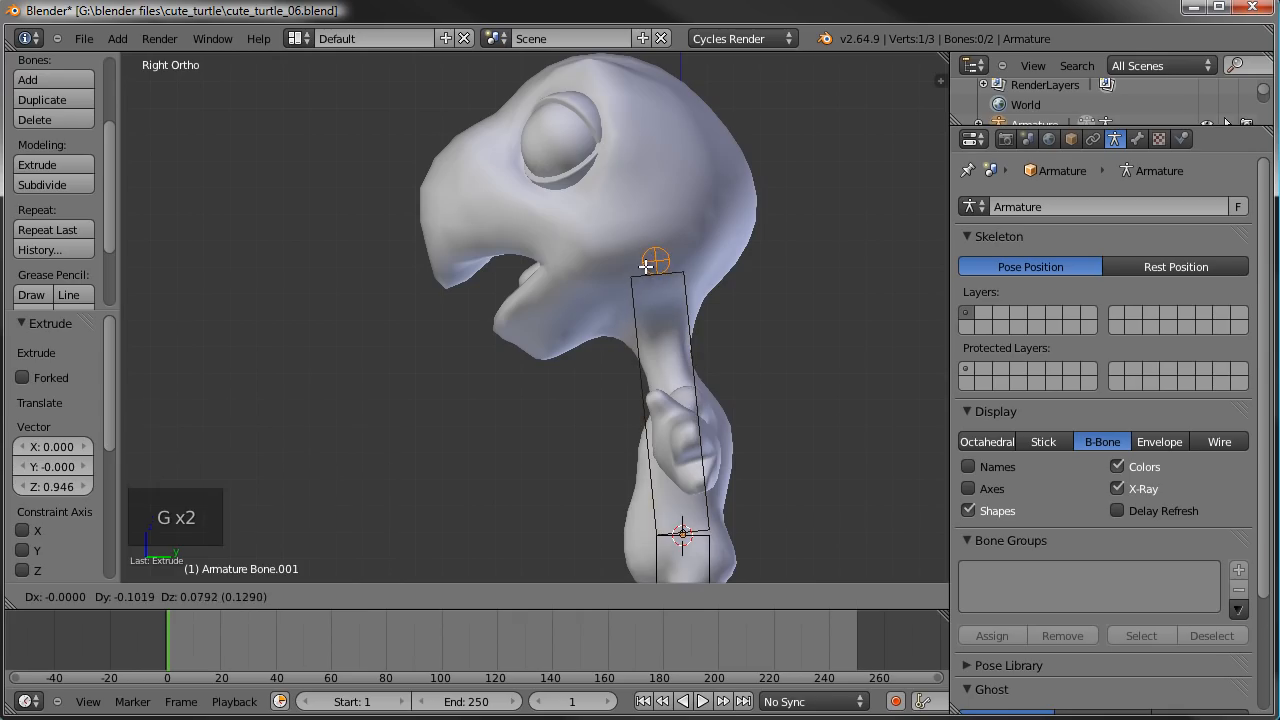
pyautogui.click(654, 262)
# - Subdivide the long bone above the hip with 2 cuts
pyautogui.keyDown('shift'); pyautogui.moveTo(721, 423); pyautogui.dragTo(682, 297, button='middle'); pyautogui.keyUp('shift')
pyautogui.rightClick(662, 234)
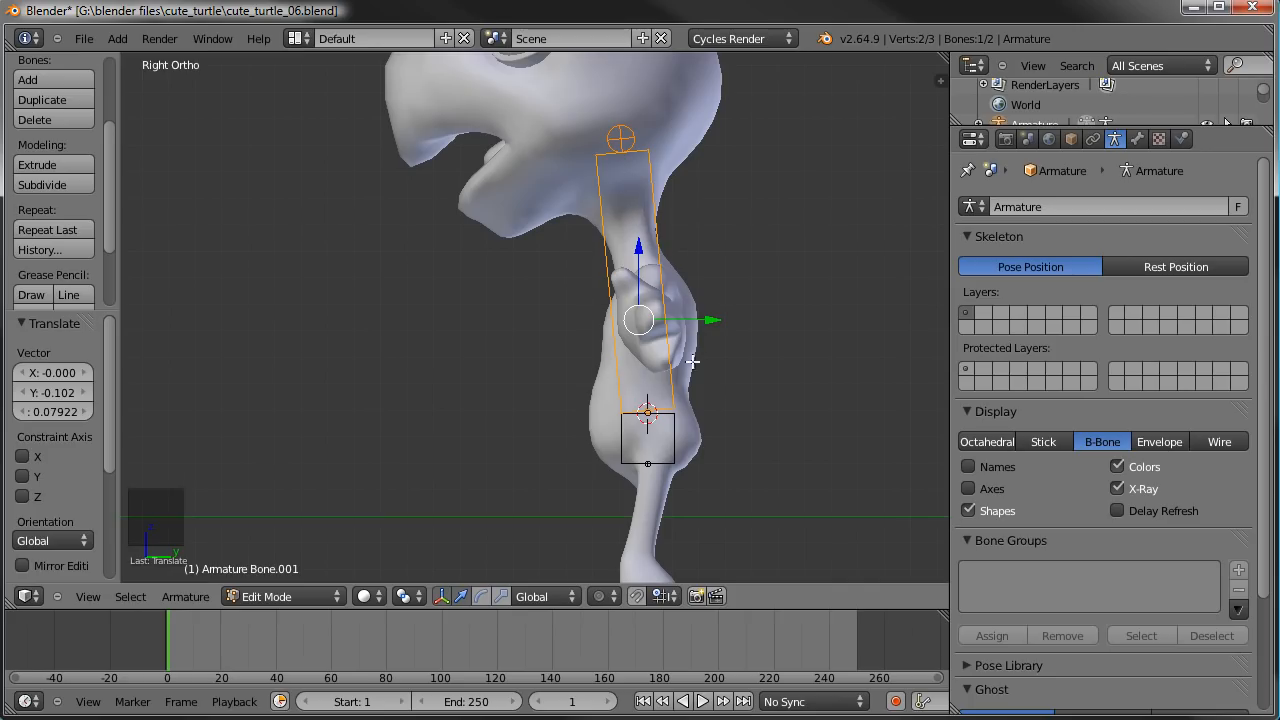
pyautogui.press('w')
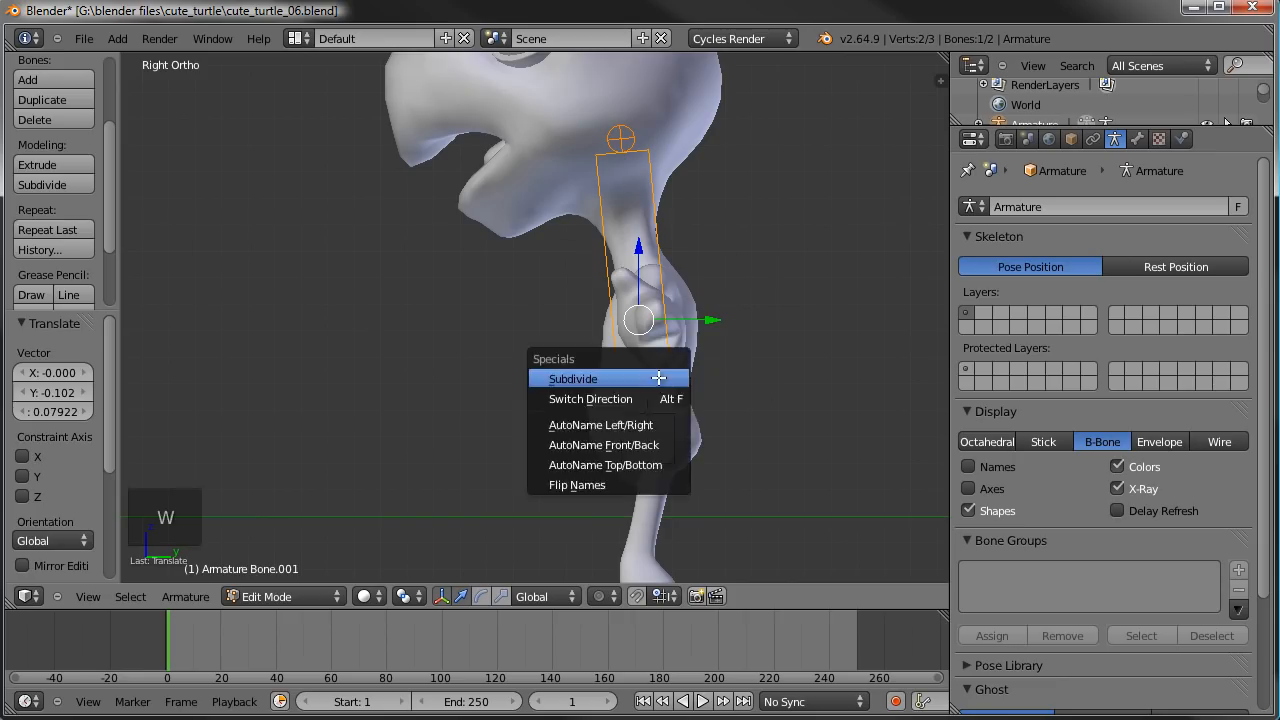
pyautogui.click(655, 374)
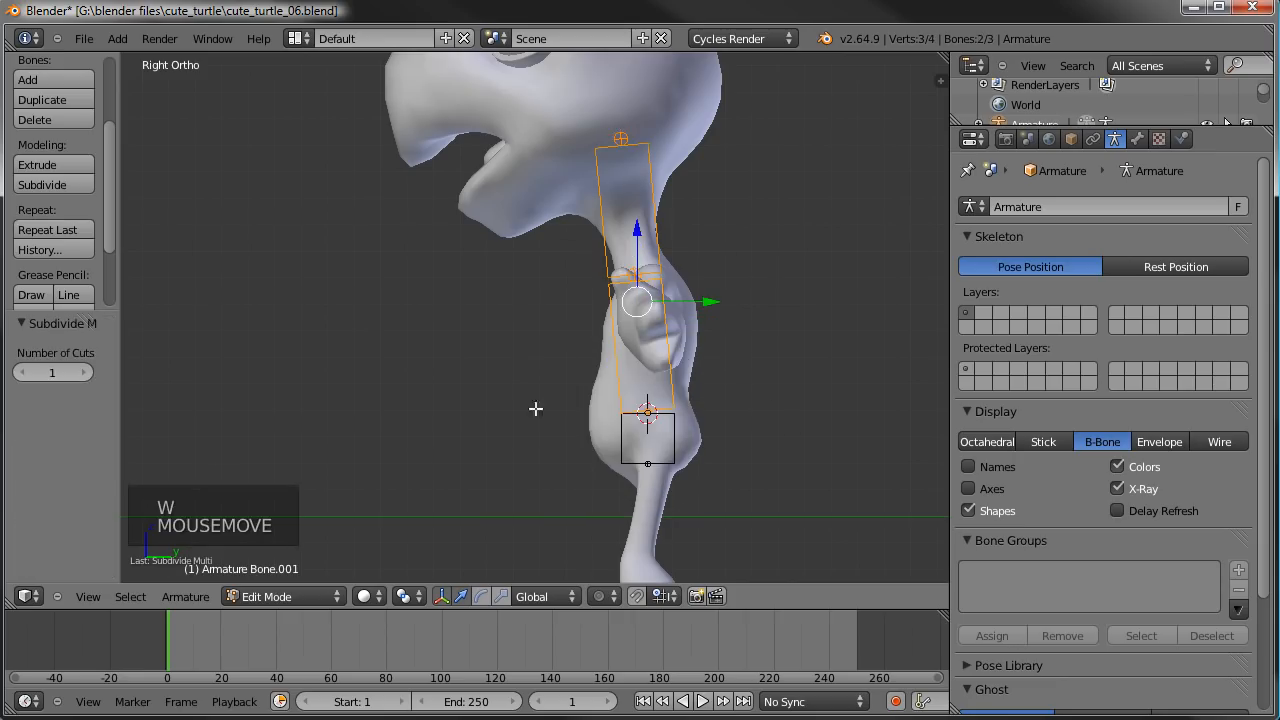
pyautogui.click(84, 373)
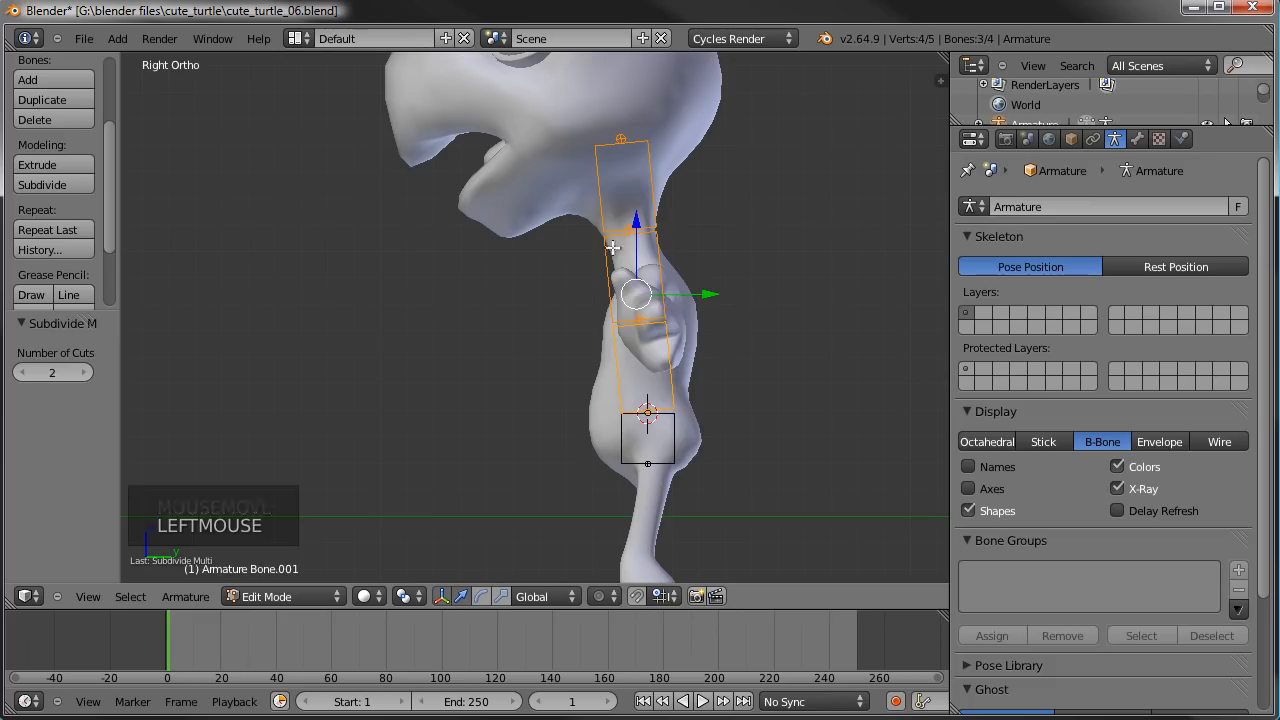
# - Move the lower spine joint by 0.041 in Y and -0.177 in Z, and the neck-base joint by 0.041 in Y and -0.128 in Z
pyautogui.rightClick(632, 328)
pyautogui.press('g')
pyautogui.press('g')
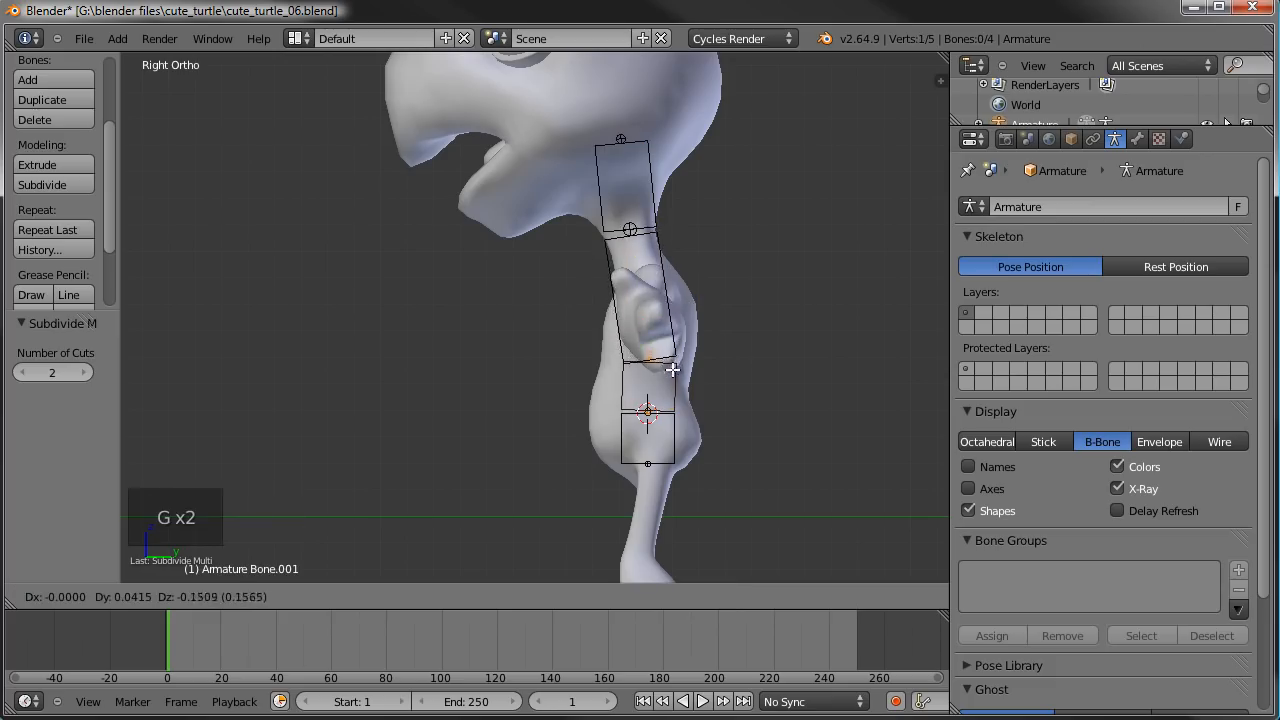
pyautogui.click(672, 376)
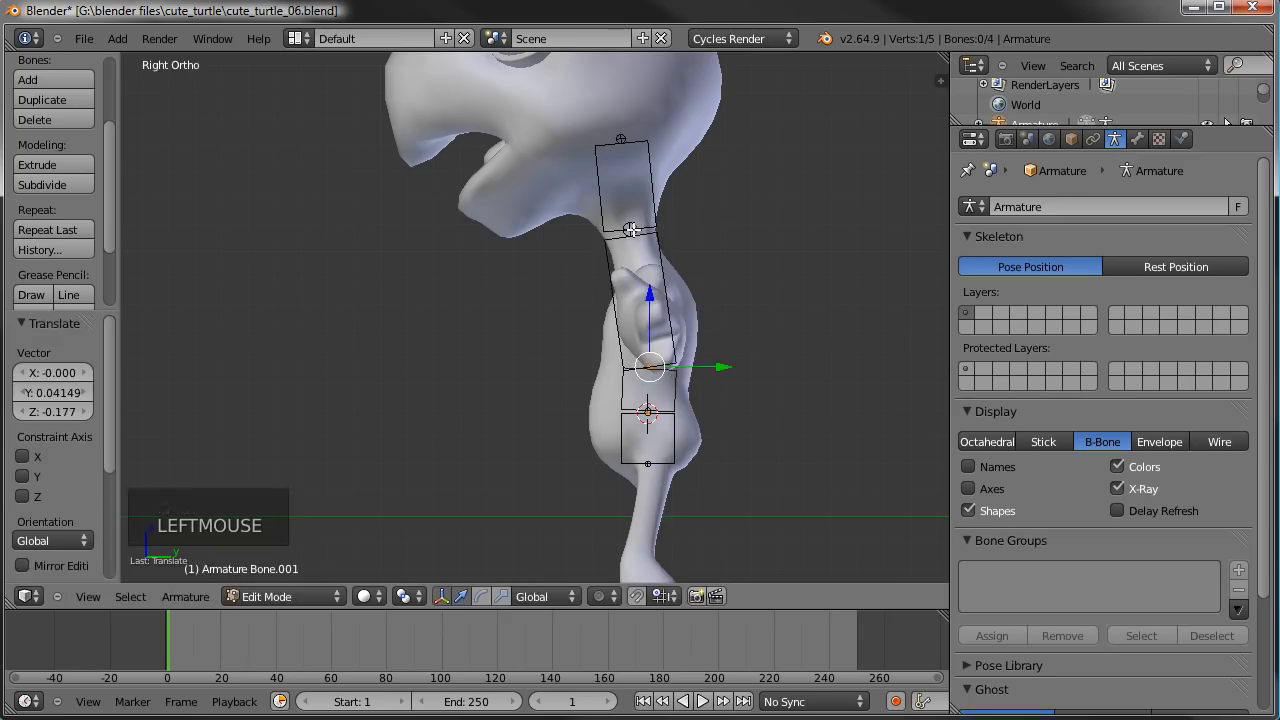
pyautogui.rightClick(631, 230)
pyautogui.press('g')
pyautogui.press('g')
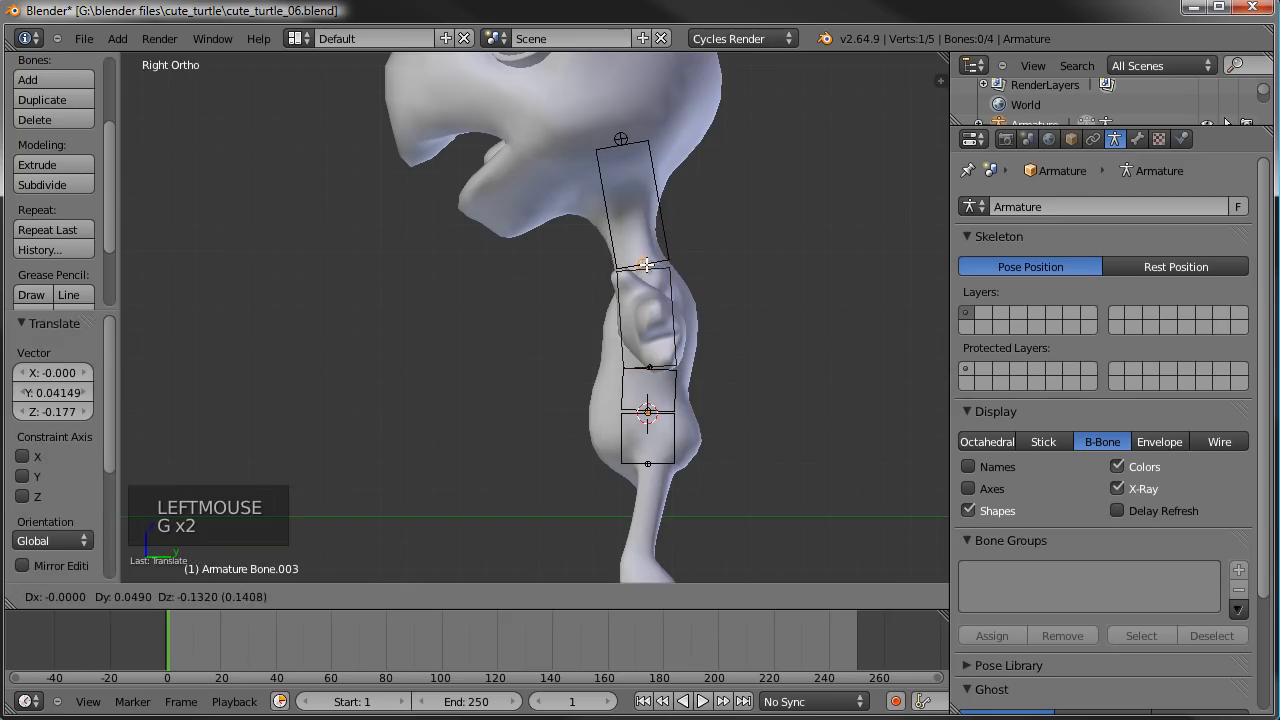
pyautogui.click(645, 263)
# - Scale the B-Bone display thickness of the topmost bone, in the neck, down to 0.461
pyautogui.moveTo(423, 331); pyautogui.dragTo(457, 357, button='middle')
pyautogui.scroll(2, 457, 357)
pyautogui.keyDown('shift'); pyautogui.moveTo(560, 368); pyautogui.dragTo(567, 238, button='middle'); pyautogui.keyUp('shift')
pyautogui.scroll(-1, 515, 416)
pyautogui.keyDown('shift'); pyautogui.moveTo(571, 330); pyautogui.dragTo(578, 355, button='middle'); pyautogui.keyUp('shift')
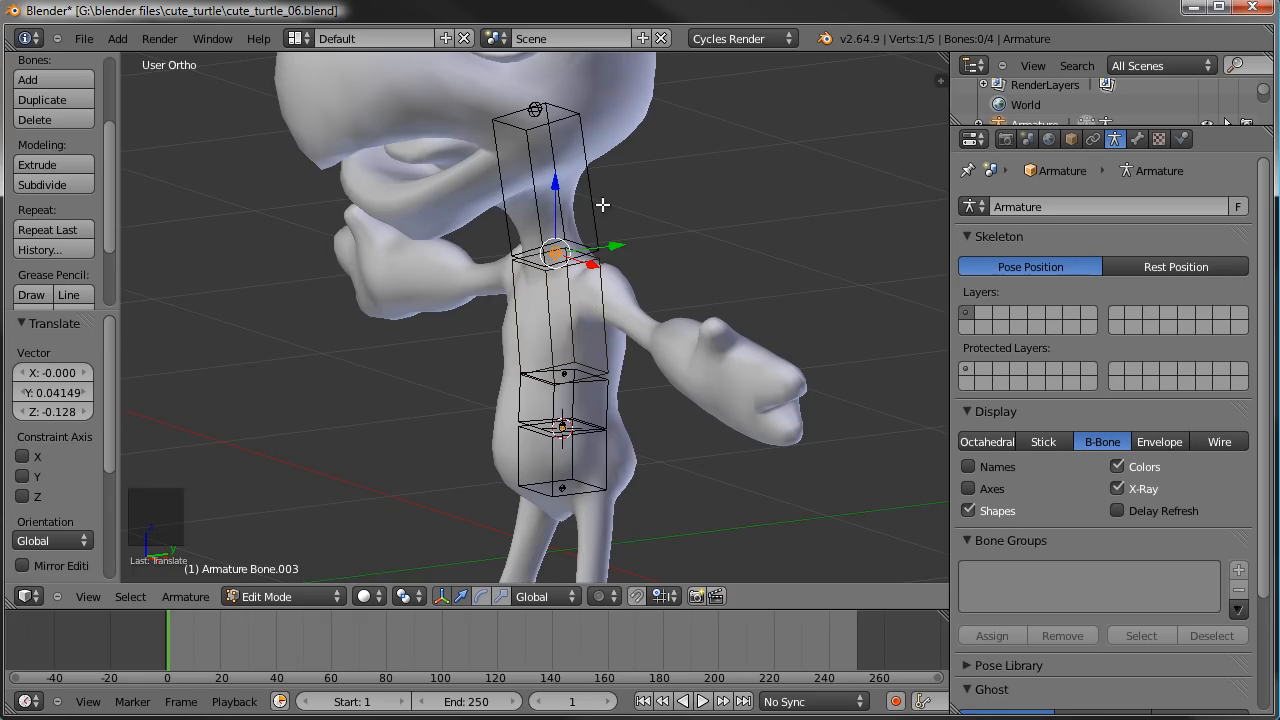
pyautogui.rightClick(594, 169)
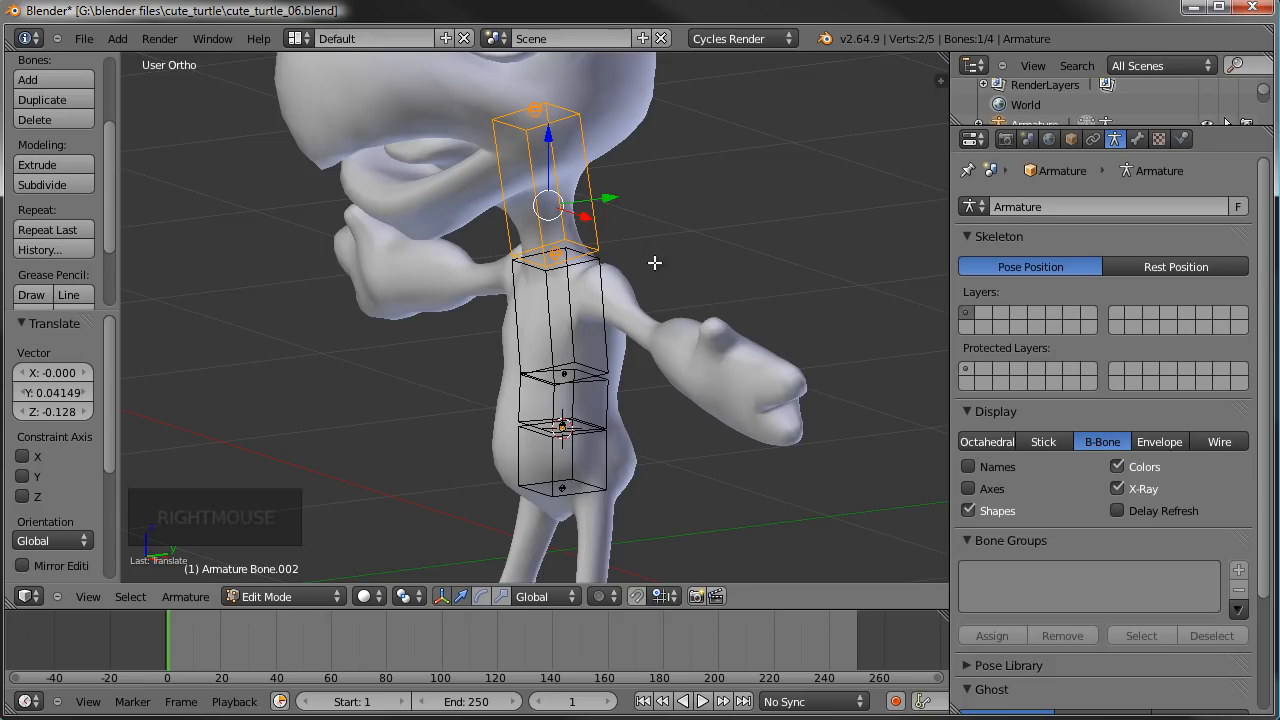
pyautogui.hotkey('alt', 'shift', 's')
pyautogui.rightClick(665, 259)
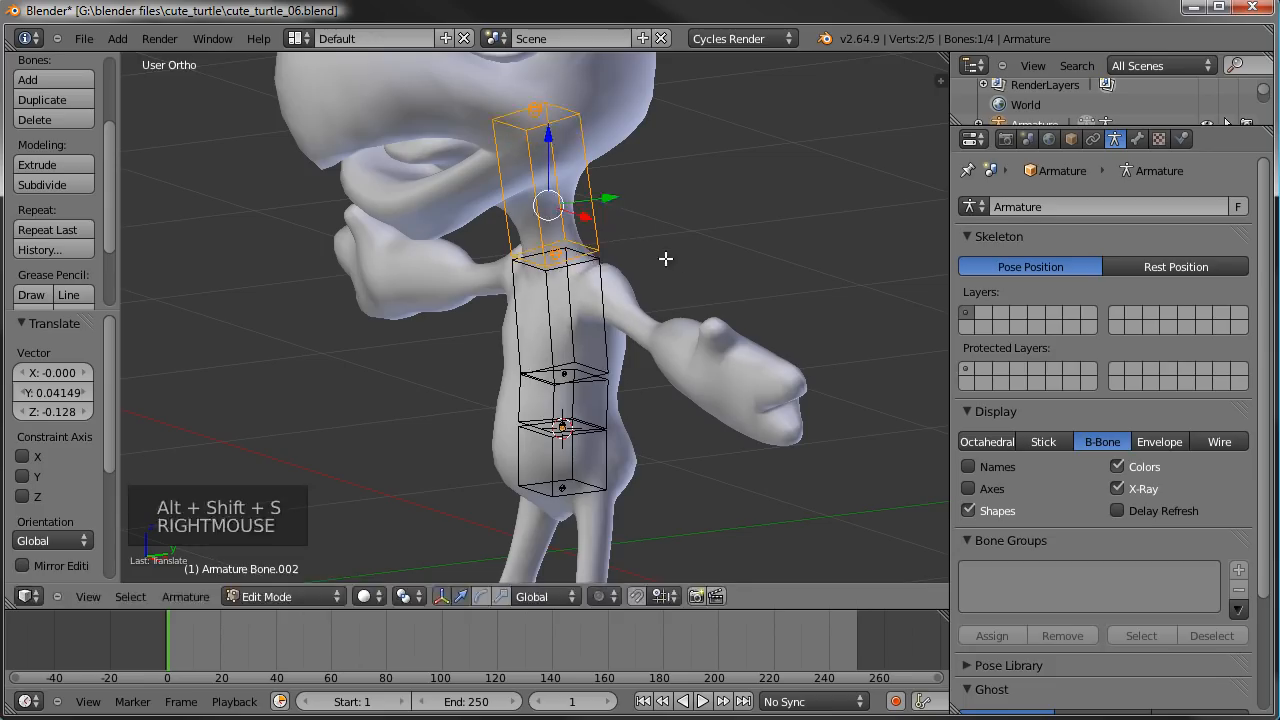
pyautogui.hotkey('ctrl', 'alt', 's')
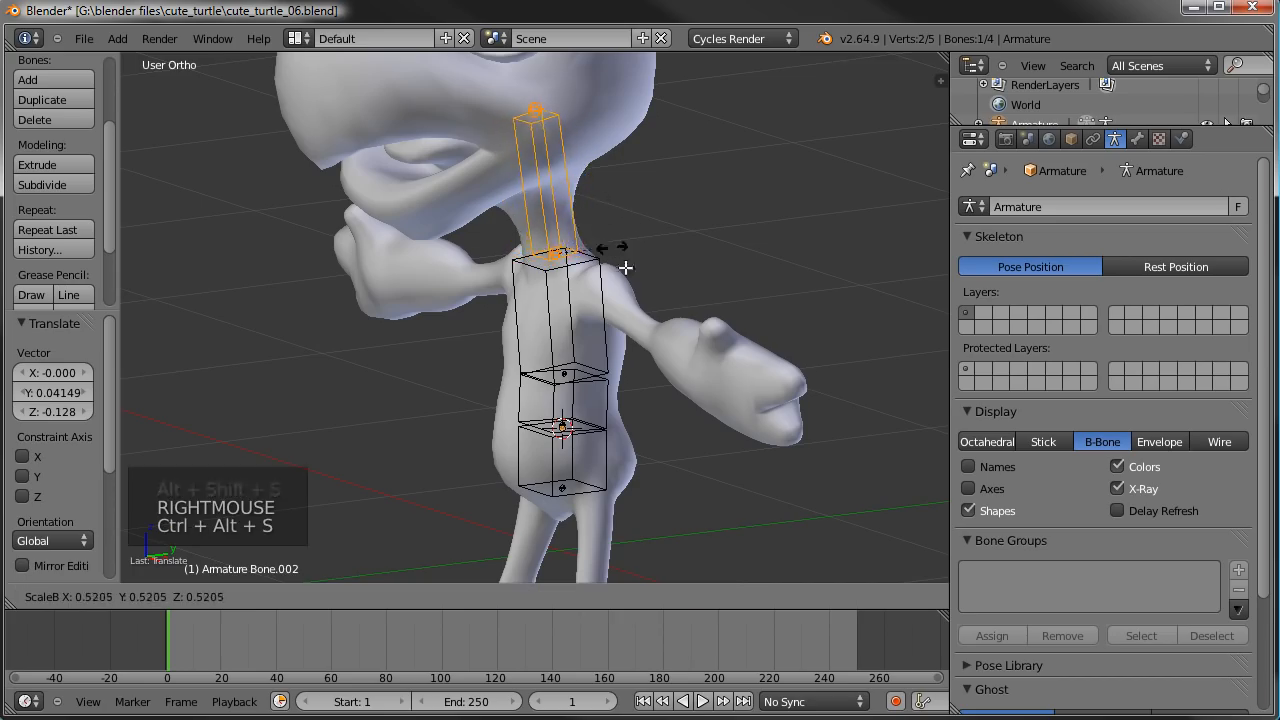
pyautogui.click(565, 203)
# - Scale the B-Bone display thickness of the short bone above the hip down to 0.368
pyautogui.rightClick(609, 406)
pyautogui.hotkey('ctrl', 'alt', 's')
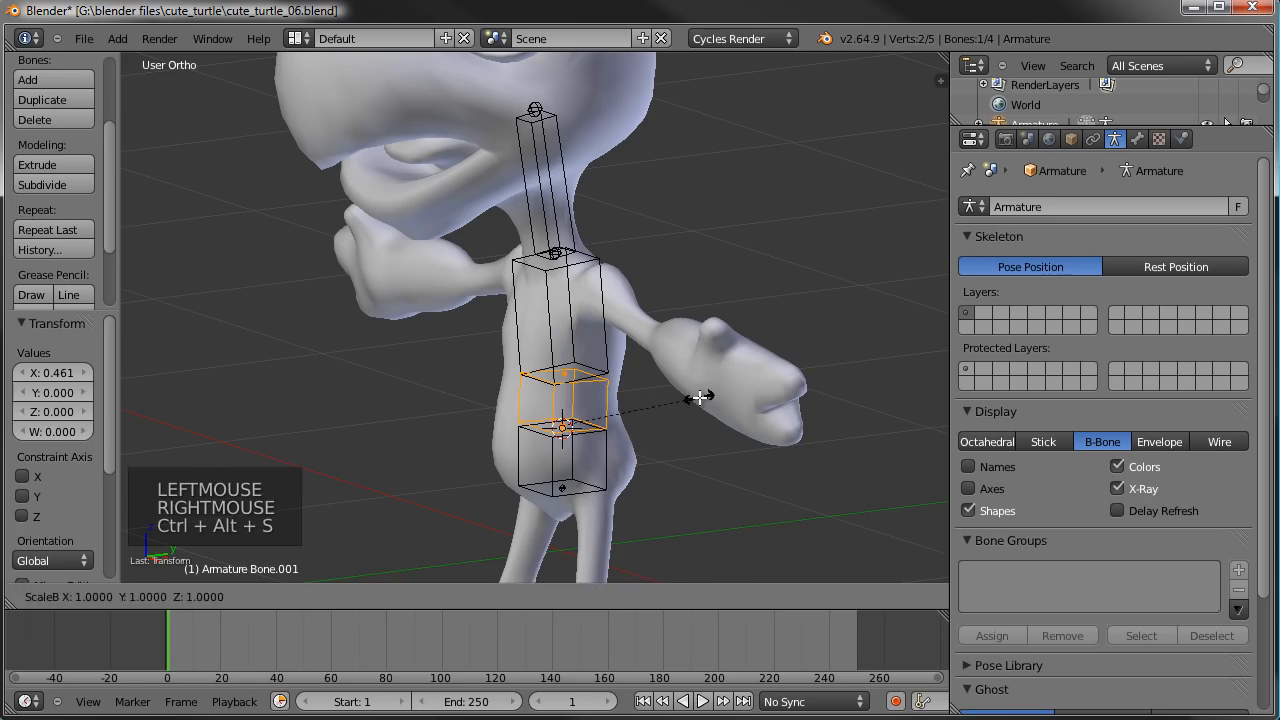
pyautogui.click(591, 380)
# - Show the bone's item properties and rename the lowest bone MainHip
pyautogui.moveTo(591, 380); pyautogui.dragTo(718, 455, button='middle')
pyautogui.press('n')
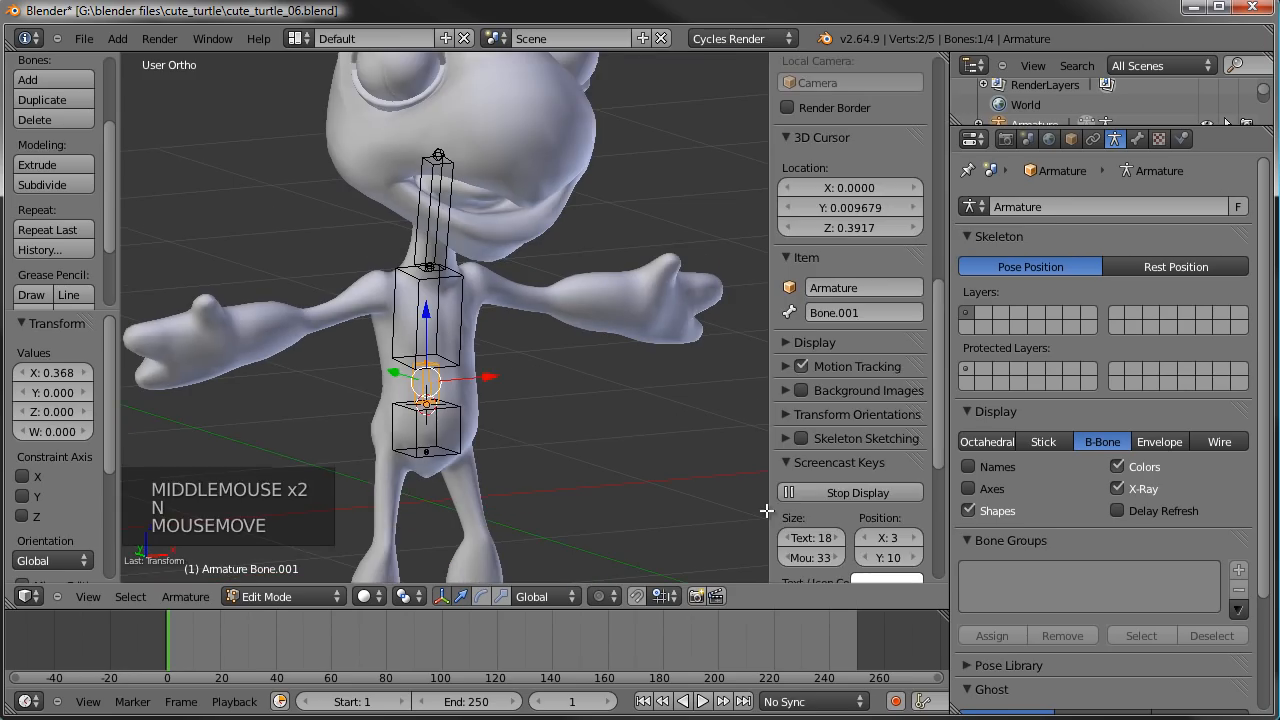
pyautogui.rightClick(471, 430)
pyautogui.doubleClick(855, 314)
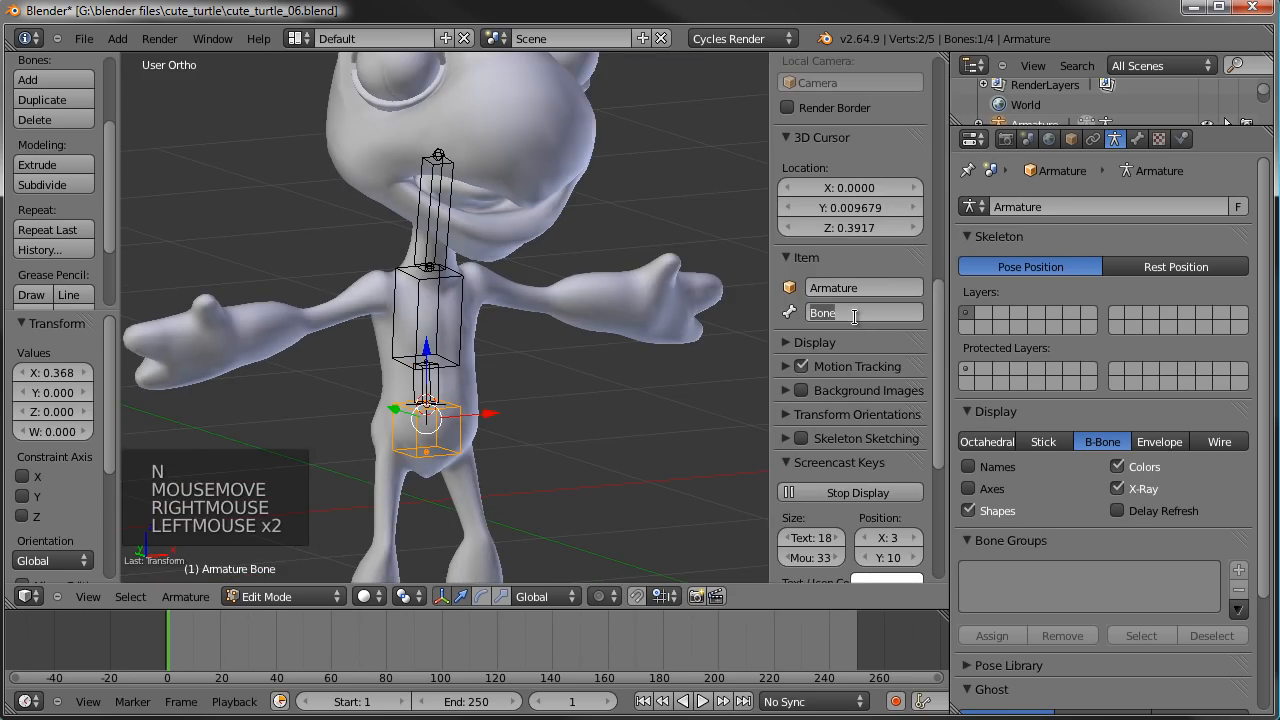
pyautogui.write('Main')
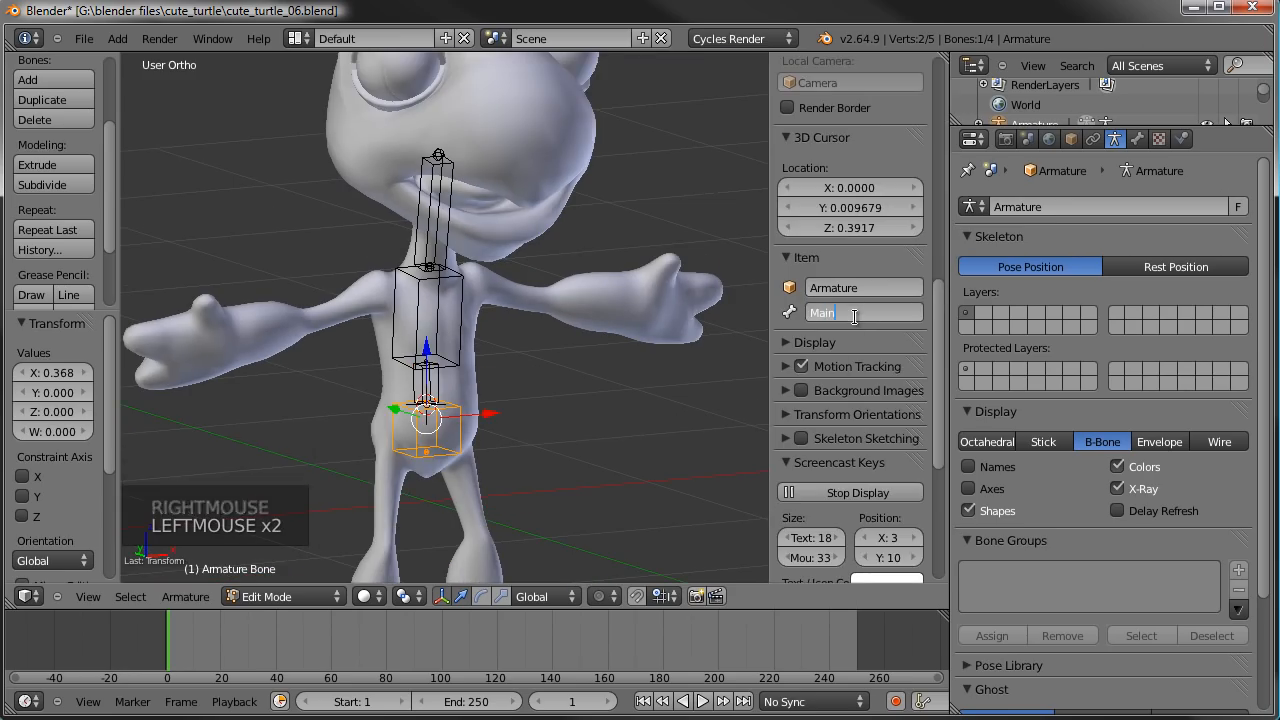
pyautogui.write('Hip')
pyautogui.press('Return')
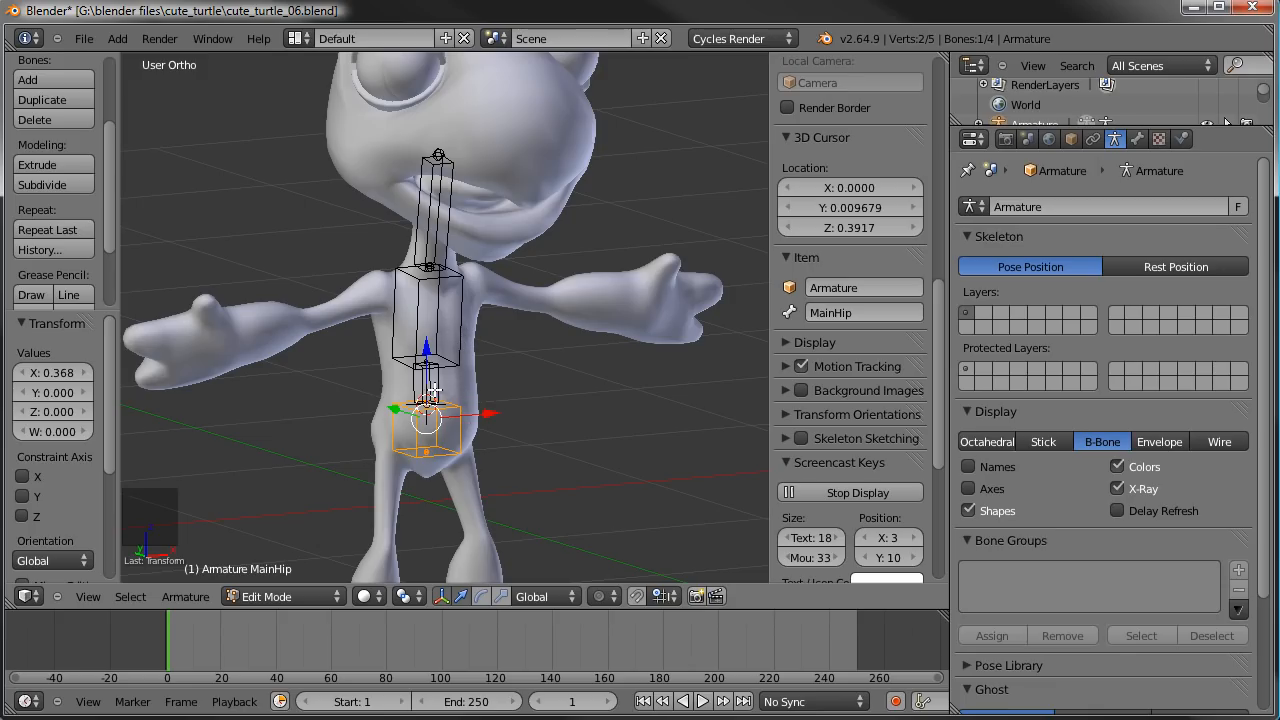
# - Rename the short bone directly above the hip bone spine
pyautogui.moveTo(446, 385); pyautogui.dragTo(523, 383, button='right')
pyautogui.rightClick(523, 385)
pyautogui.rightClick(432, 392)
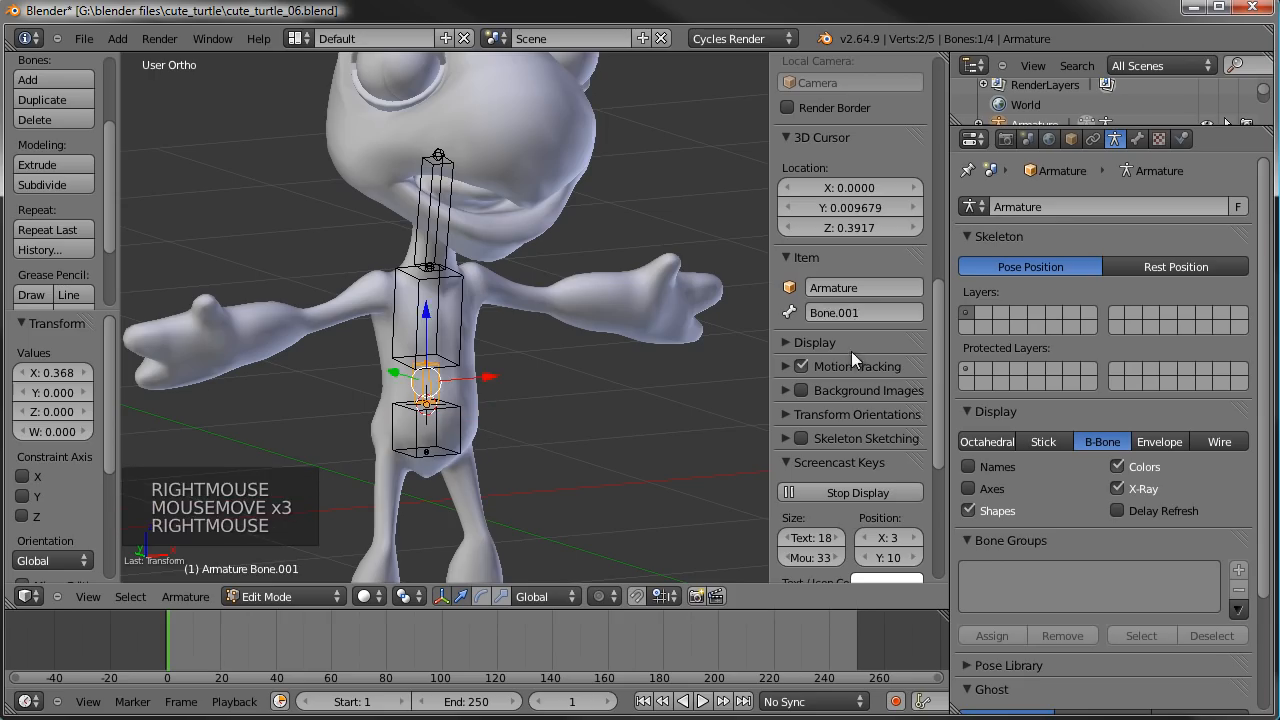
pyautogui.click(861, 318)
pyautogui.write('spine')
pyautogui.press('Return')
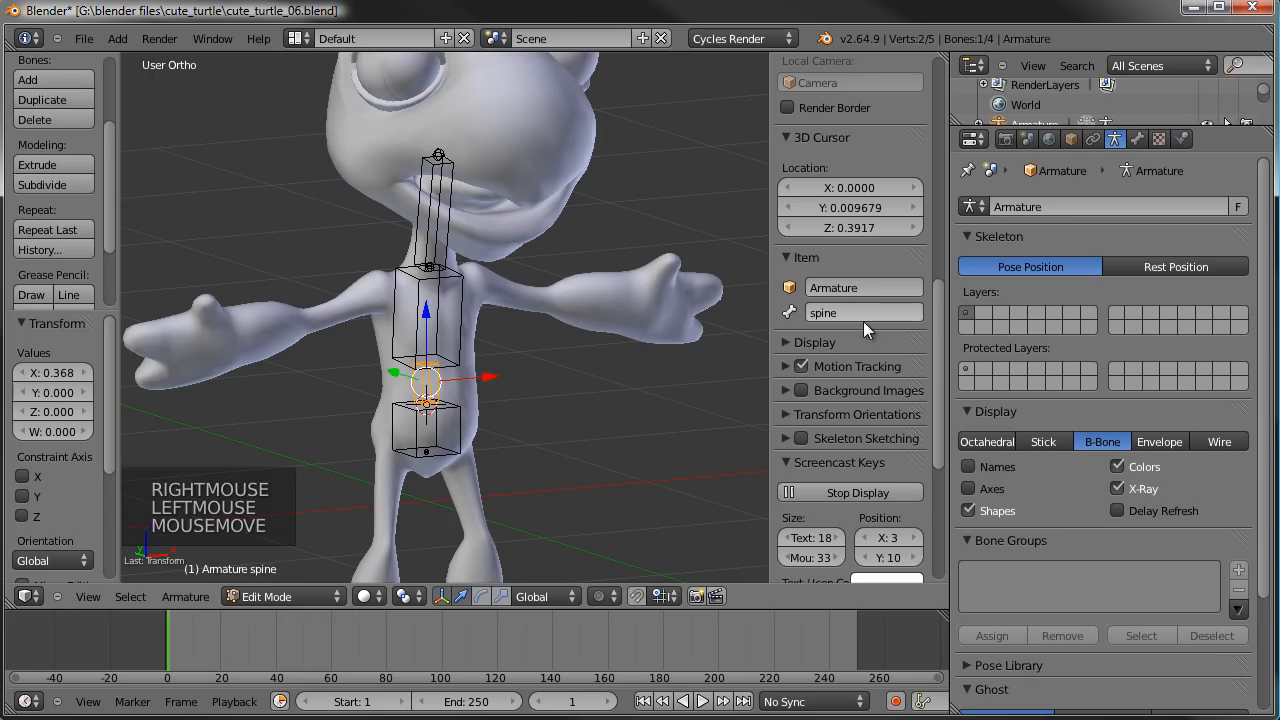
# - Rename the large torso bone between the shoulders chest
pyautogui.rightClick(468, 293)
pyautogui.click(878, 314)
pyautogui.write('chest')
pyautogui.press('Return')
# - Rename the thin topmost bone neck
pyautogui.rightClick(458, 188)
pyautogui.click(866, 340)
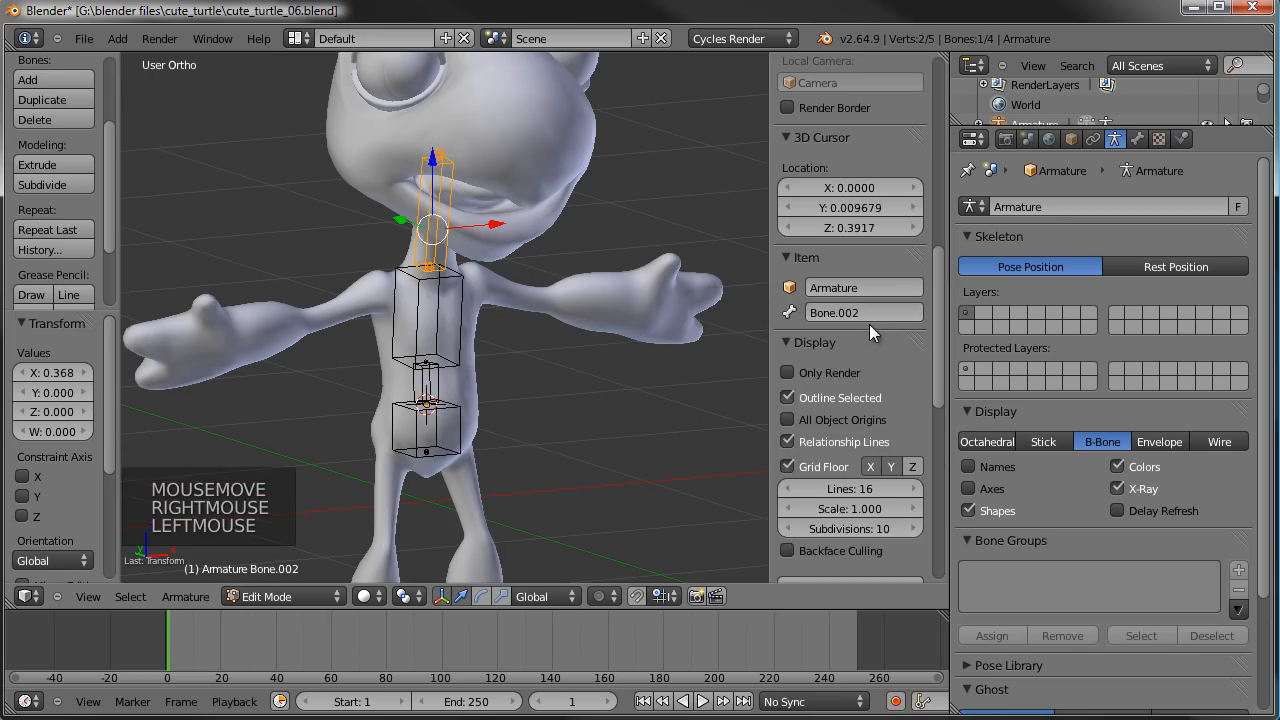
pyautogui.doubleClick(870, 316)
pyautogui.write('neck')
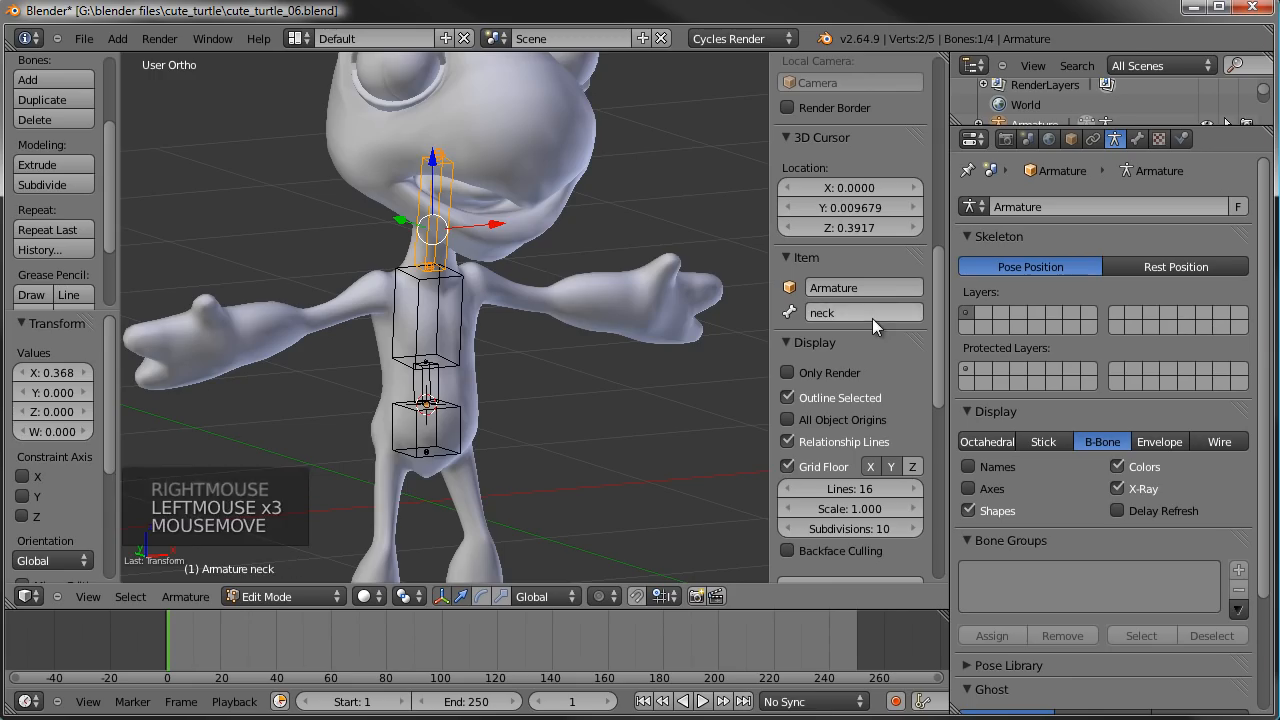
pyautogui.press('Return')
# - In the right side view, extrude a head bone from the neck bone's tip by -0.197 in Y and 0.663 in Z
pyautogui.rightClick(437, 155)
pyautogui.press('KP_3')
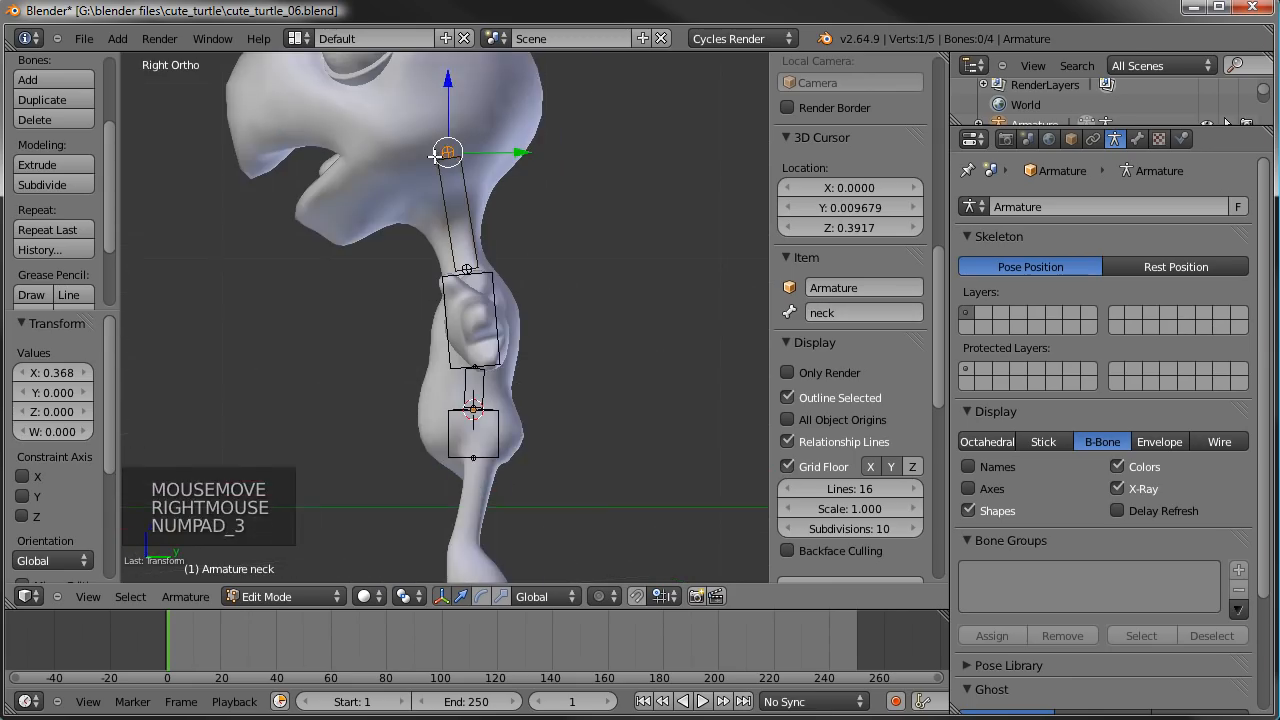
pyautogui.keyDown('shift'); pyautogui.moveTo(437, 155); pyautogui.dragTo(455, 250, button='middle'); pyautogui.keyUp('shift')
pyautogui.press('e')
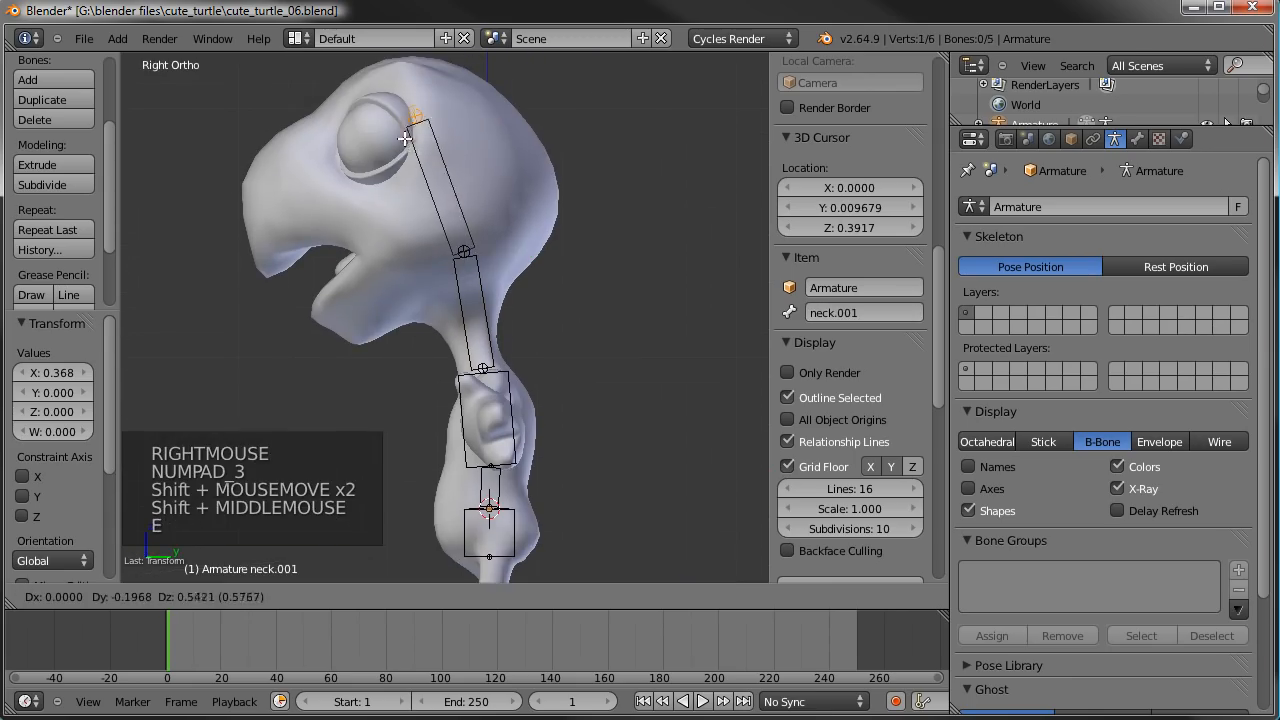
pyautogui.click(403, 110)
# - Rename the extruded bone head and scale its B-Bone display thickness up by 6.854
pyautogui.rightClick(440, 180)
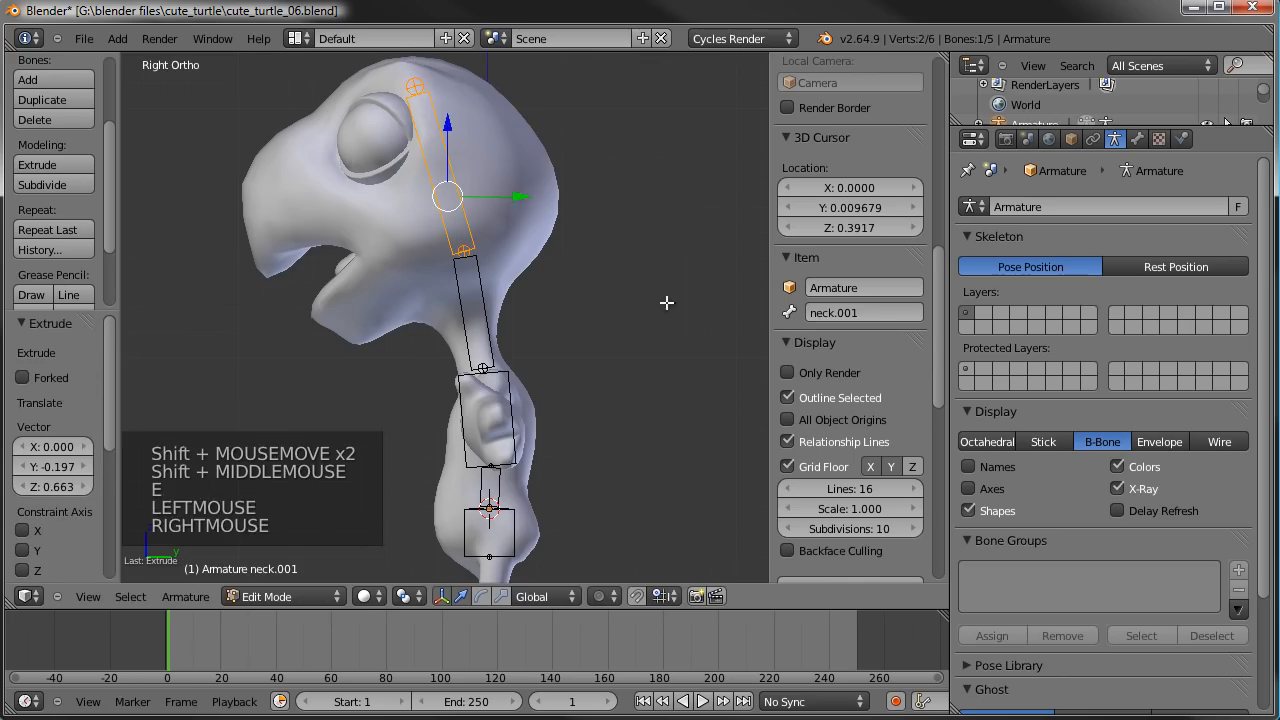
pyautogui.click(891, 313)
pyautogui.write('head')
pyautogui.press('Return')
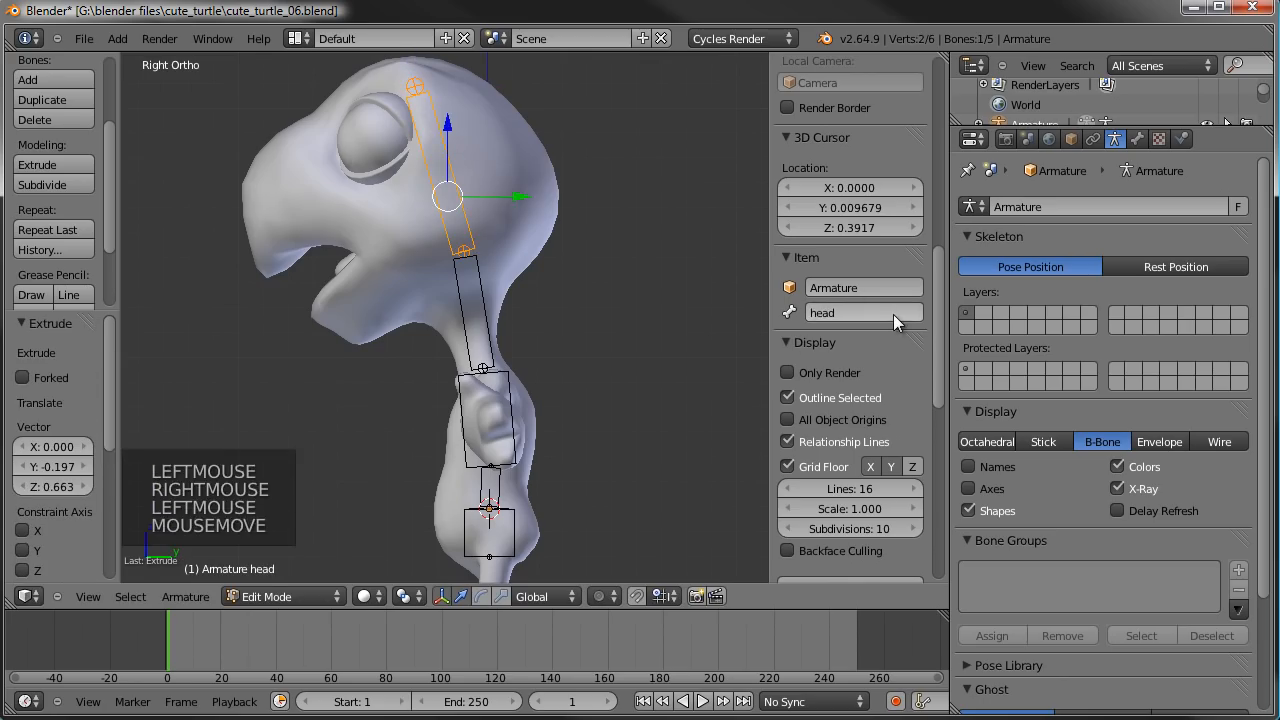
pyautogui.hotkey('ctrl', 'alt', 's')
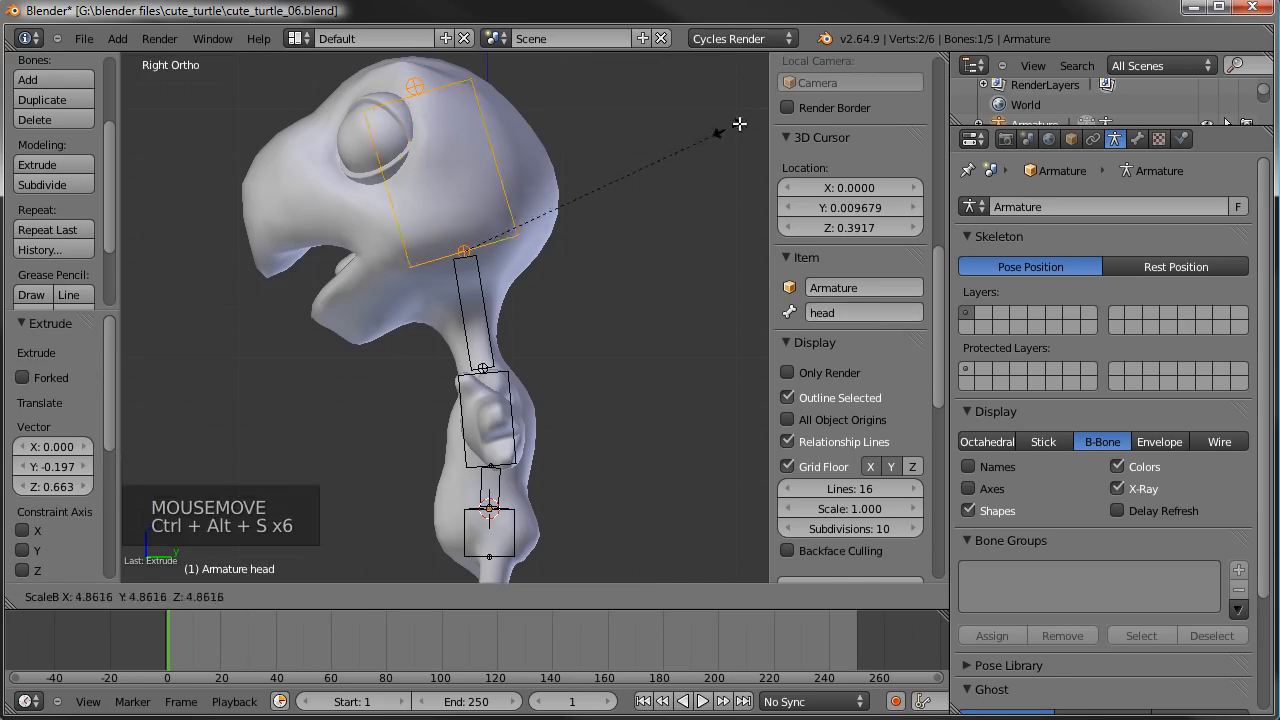
pyautogui.click(843, 93)
# - Scale the chest bone's B-Bone display thickness by 1.577 along the X axis
pyautogui.scroll(-3, 654, 251)
pyautogui.moveTo(654, 251); pyautogui.dragTo(528, 296, button='middle')
pyautogui.scroll(2, 455, 300)
pyautogui.keyDown('shift'); pyautogui.moveTo(460, 376); pyautogui.dragTo(462, 303, button='middle'); pyautogui.keyUp('shift')
pyautogui.moveTo(462, 310); pyautogui.dragTo(469, 375, button='middle')
pyautogui.keyDown('shift'); pyautogui.middleClick(491, 349); pyautogui.keyUp('shift')
pyautogui.scroll(2, 505, 345)
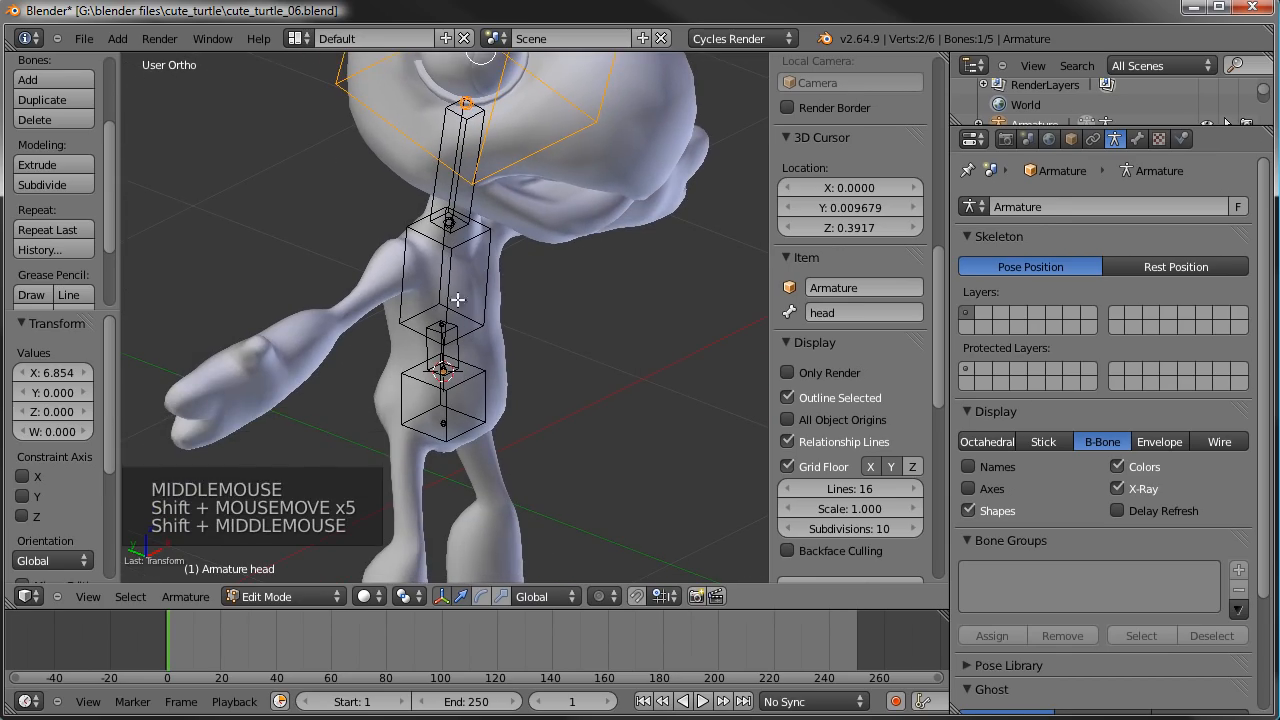
pyautogui.moveTo(517, 326); pyautogui.dragTo(478, 358, button='middle')
pyautogui.rightClick(491, 298)
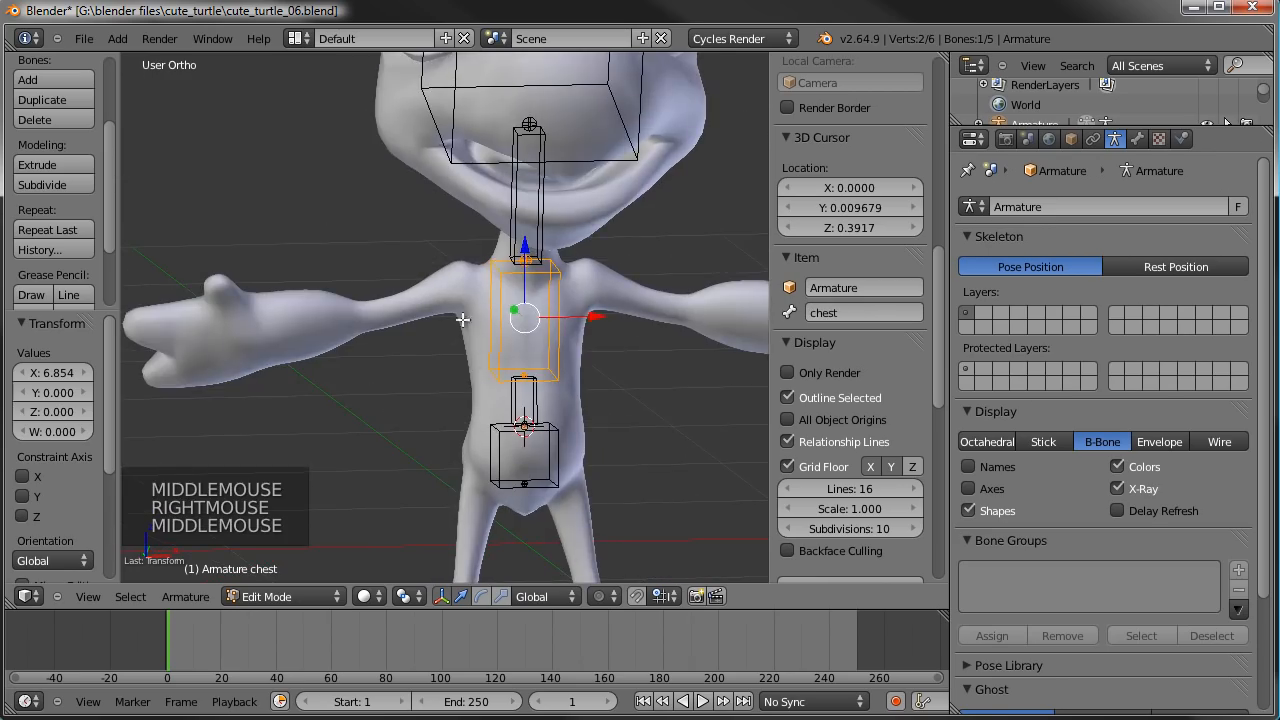
pyautogui.moveTo(638, 317); pyautogui.dragTo(574, 323, button='middle')
pyautogui.moveTo(448, 338); pyautogui.dragTo(497, 351, button='middle')
pyautogui.hotkey('ctrl', 'alt', 's')
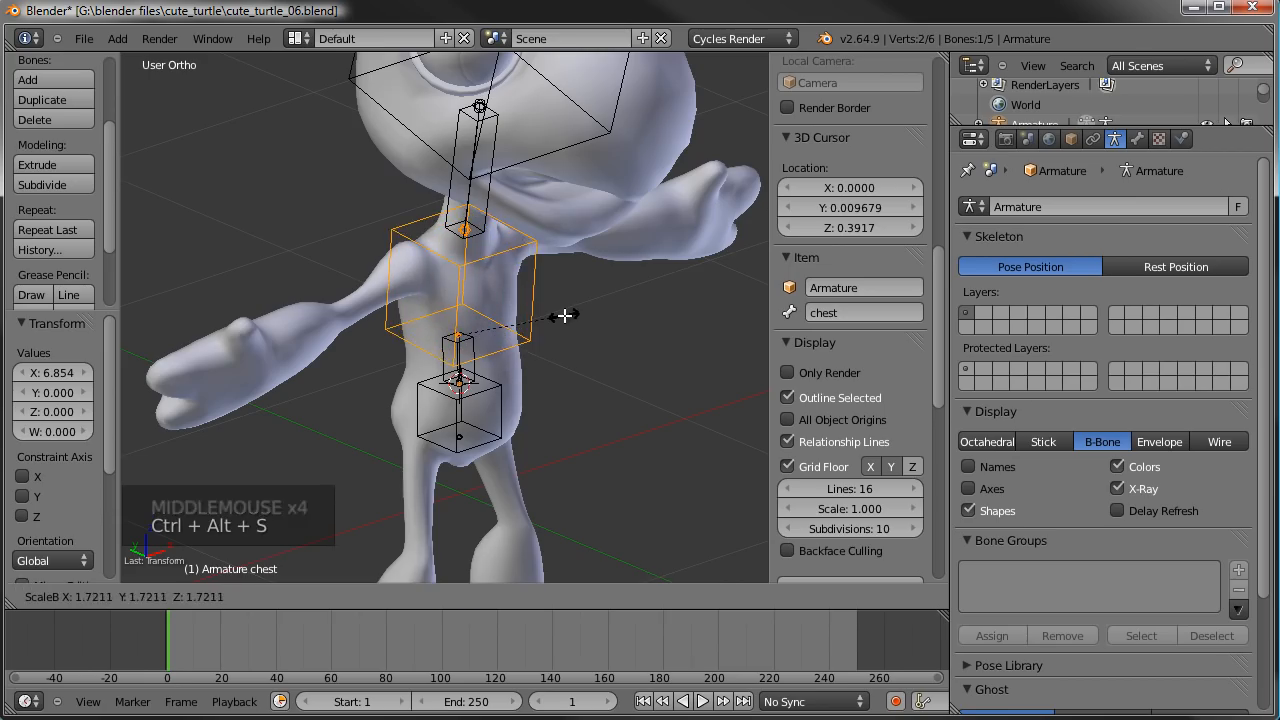
pyautogui.press('x')
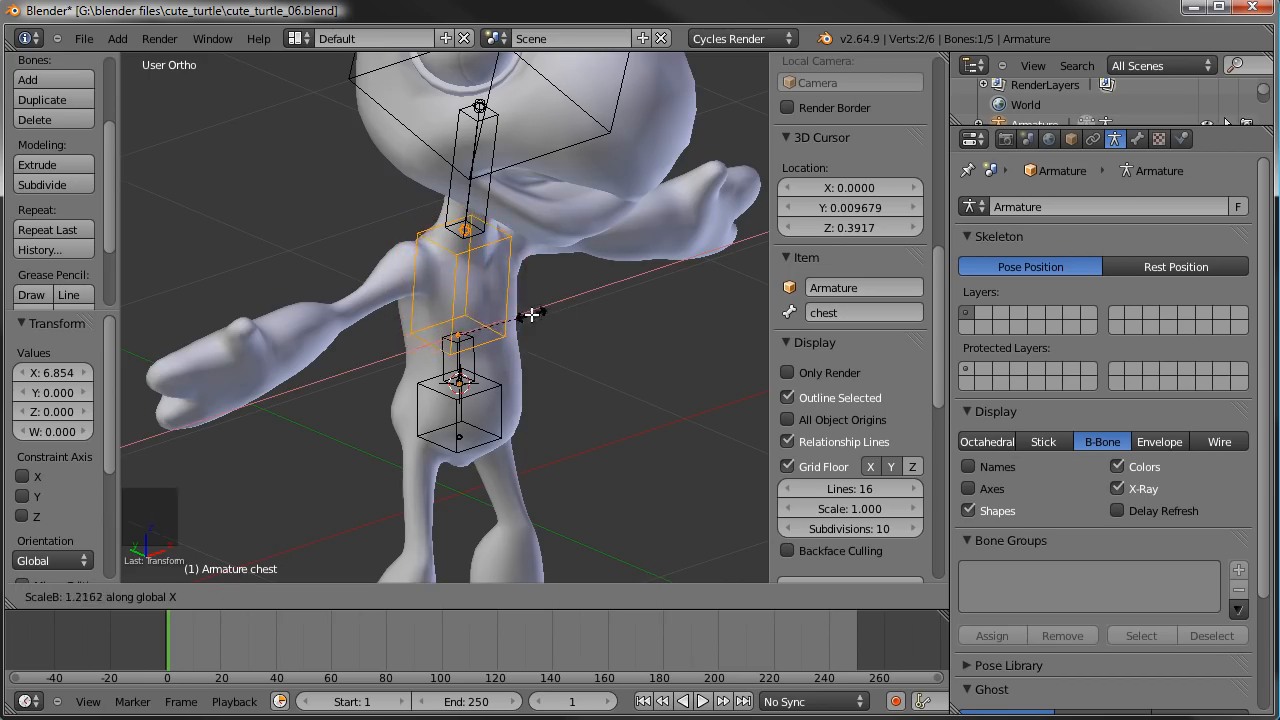
pyautogui.click(560, 310)
# - Scale the MainHip bone's B-Bone display thickness by 0.674 and widen it by 1.980 along the X axis
pyautogui.moveTo(626, 351); pyautogui.dragTo(571, 437, button='middle')
pyautogui.rightClick(548, 413)
pyautogui.hotkey('ctrl', 'alt', 's')
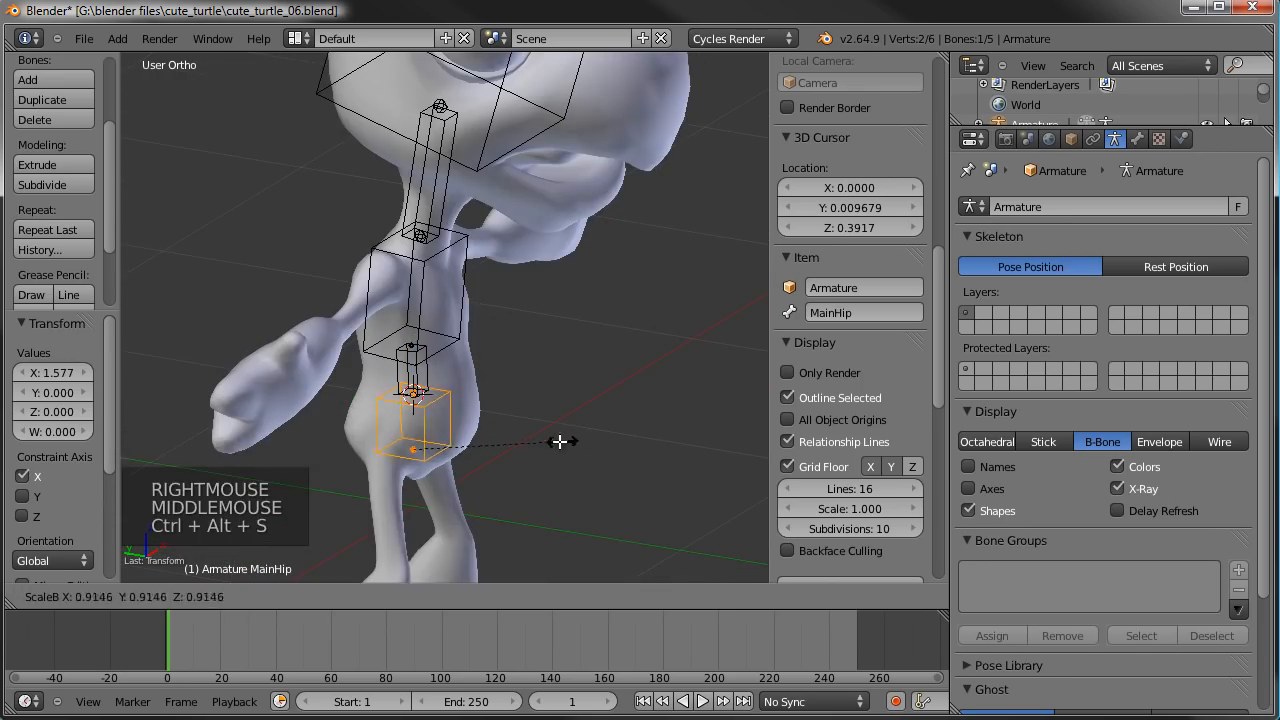
pyautogui.click(524, 436)
pyautogui.hotkey('ctrl', 'alt', 's')
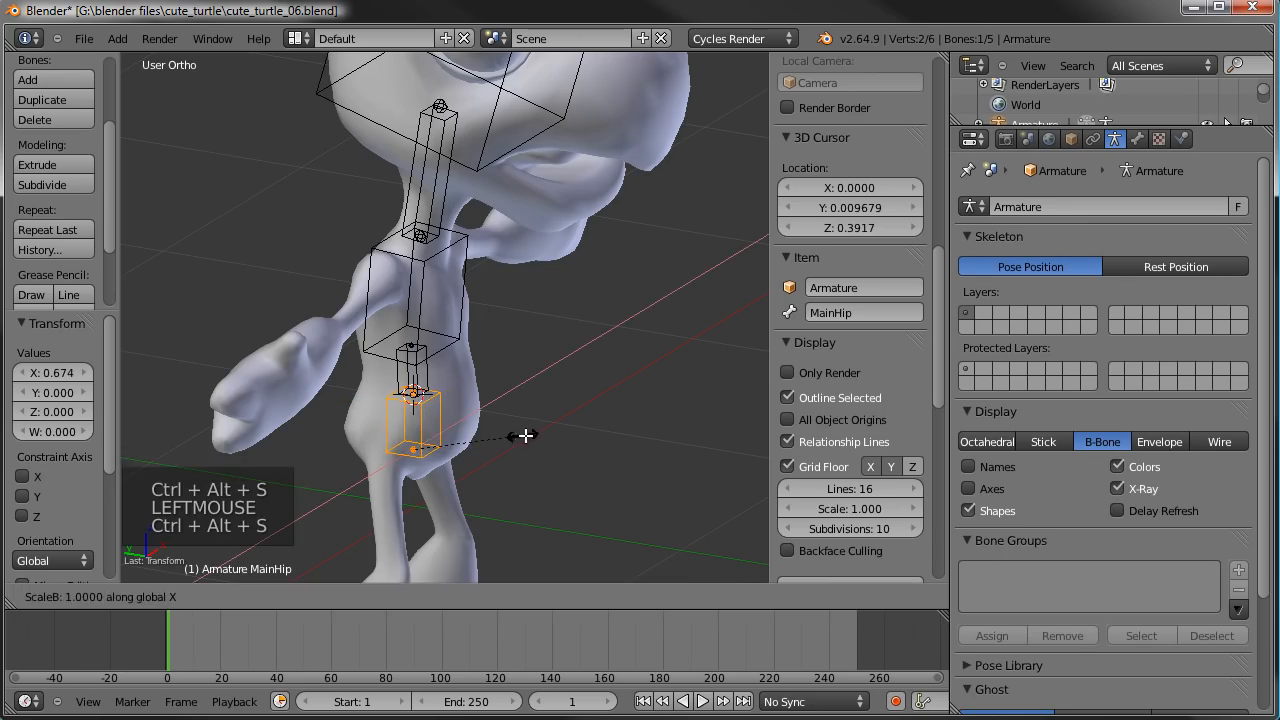
pyautogui.click(626, 400)
pyautogui.moveTo(626, 400); pyautogui.dragTo(394, 389, button='middle')
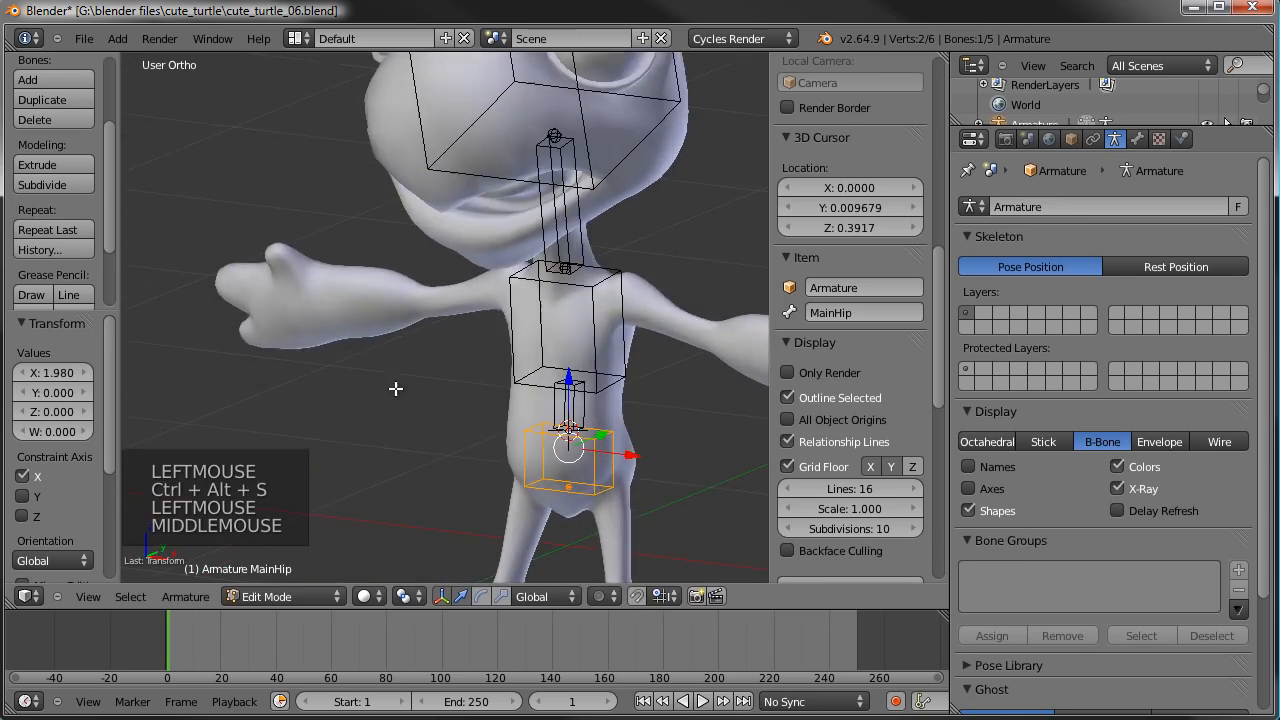
# - In the right side view, scale the head bone's B-Bone display thickness by 1.545 along the Y axis
pyautogui.keyDown('shift'); pyautogui.moveTo(551, 332); pyautogui.dragTo(446, 537, button='middle'); pyautogui.keyUp('shift')
pyautogui.rightClick(467, 209)
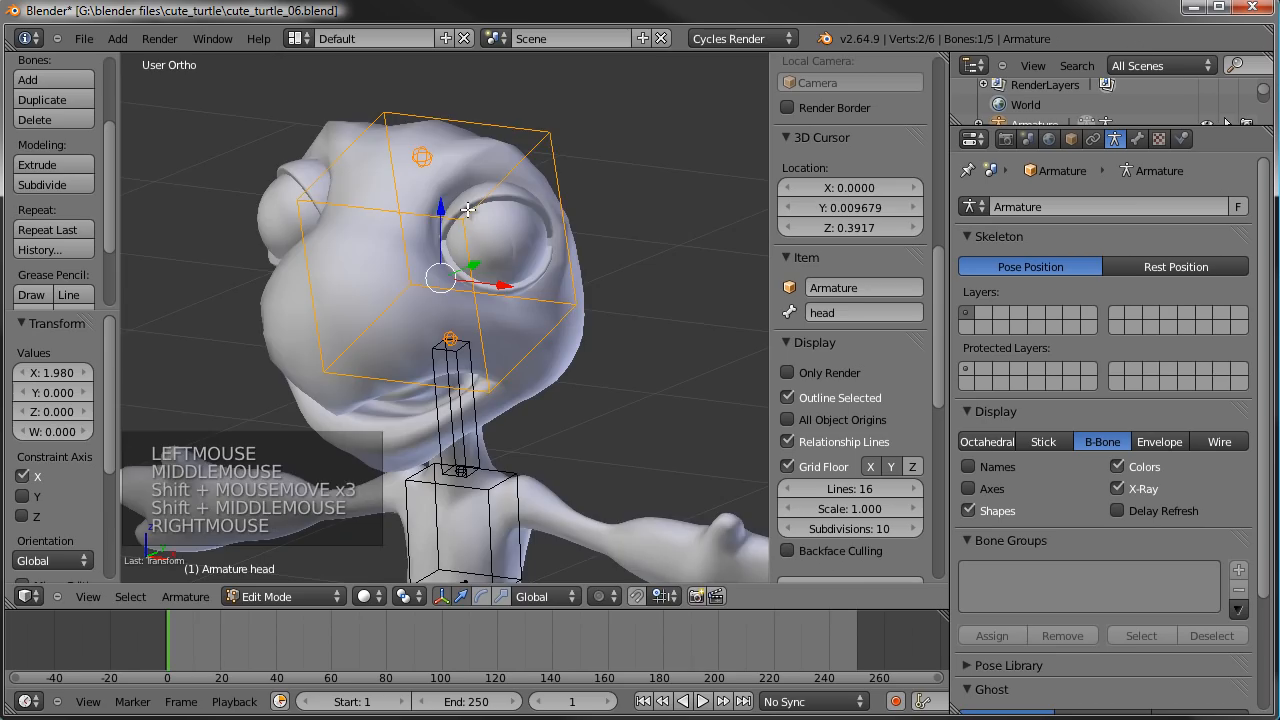
pyautogui.press('KP_3')
pyautogui.hotkey('ctrl', 'alt', 's')
pyautogui.hotkey('ctrl', 'alt', 's')
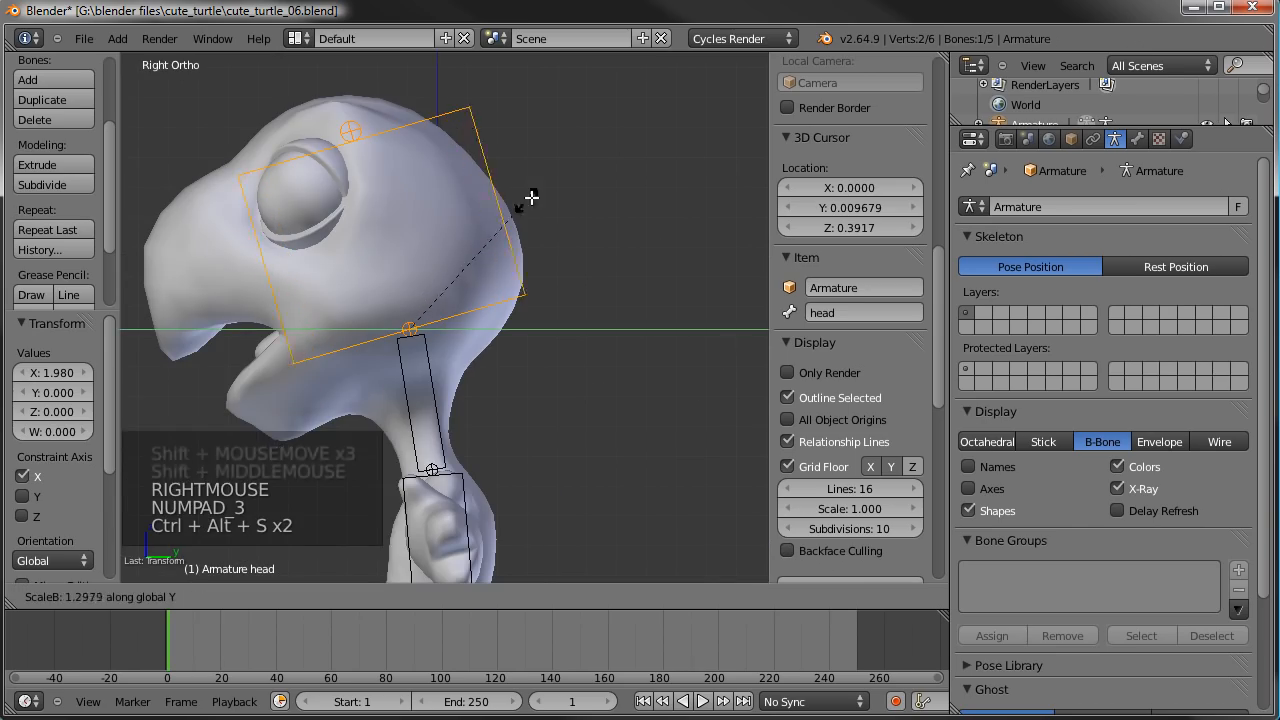
pyautogui.click(560, 189)
pyautogui.moveTo(560, 189); pyautogui.dragTo(650, 380, button='middle')
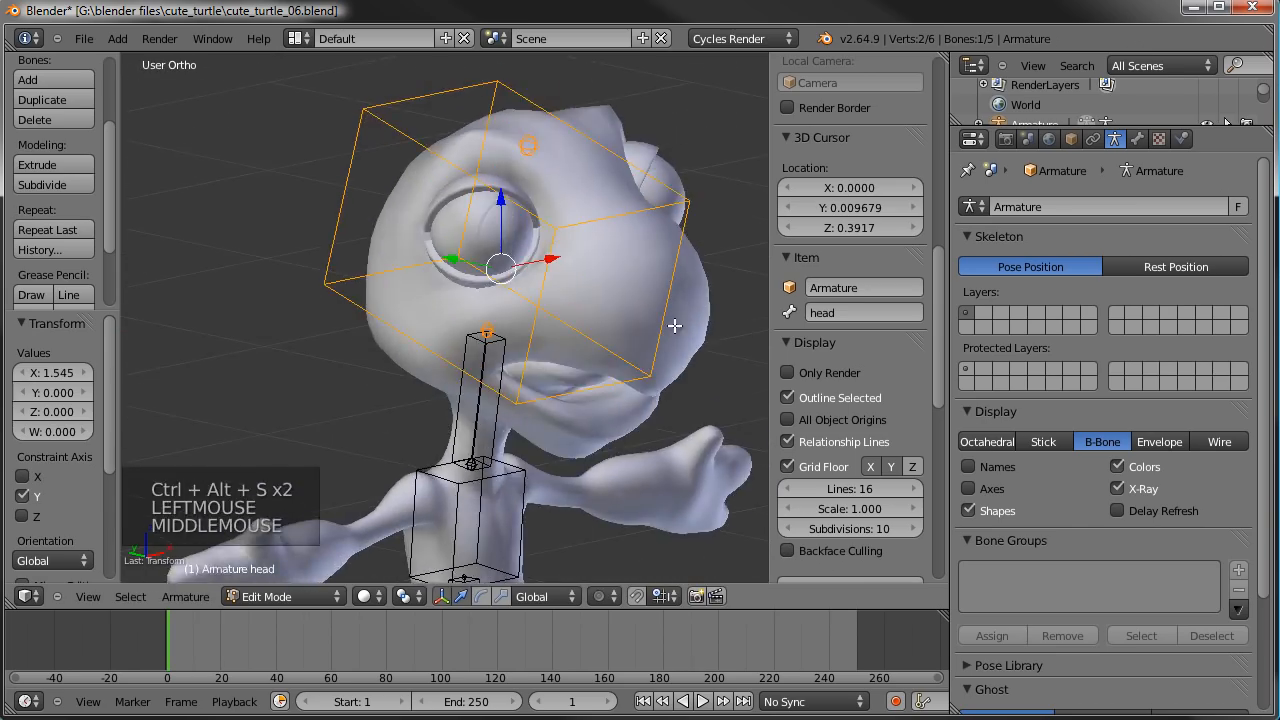
# - Leave Edit Mode and put the armature into Pose Mode
pyautogui.scroll(-4, 657, 434)
pyautogui.press('Tab')
pyautogui.keyDown('shift'); pyautogui.middleClick(507, 388); pyautogui.keyUp('shift')
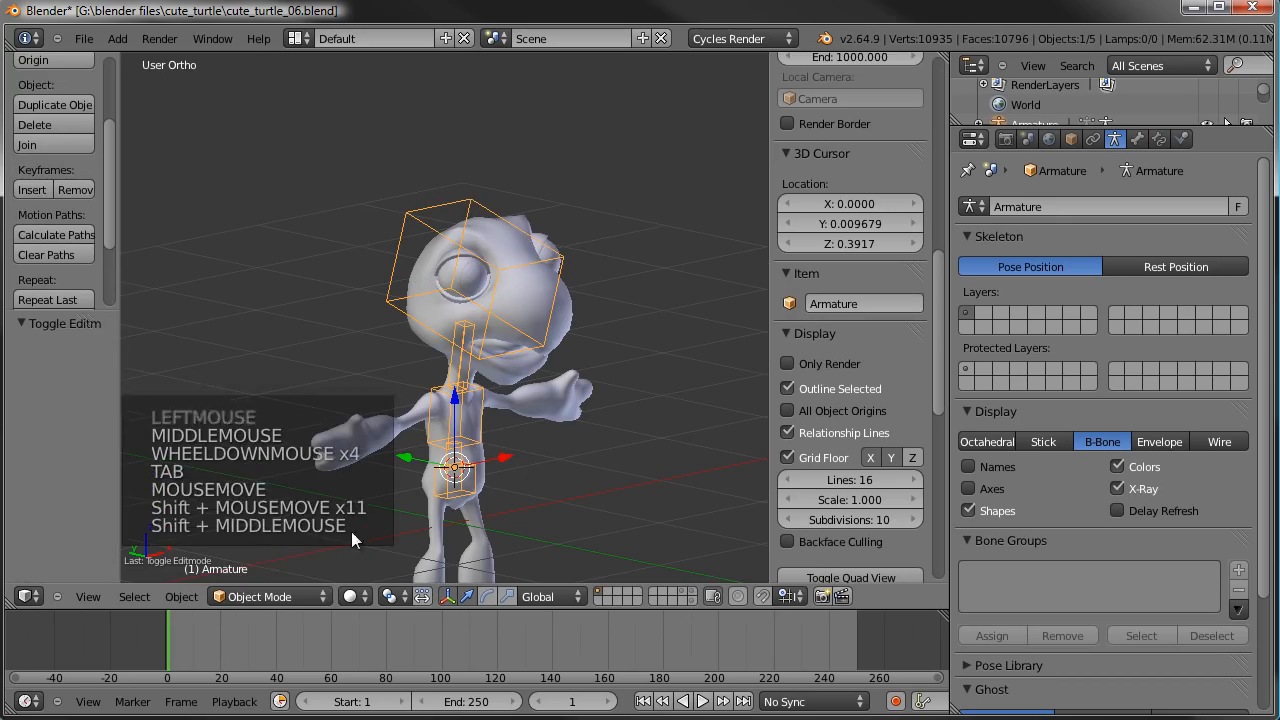
pyautogui.click(253, 581)
pyautogui.click(252, 592)
pyautogui.click(285, 611)
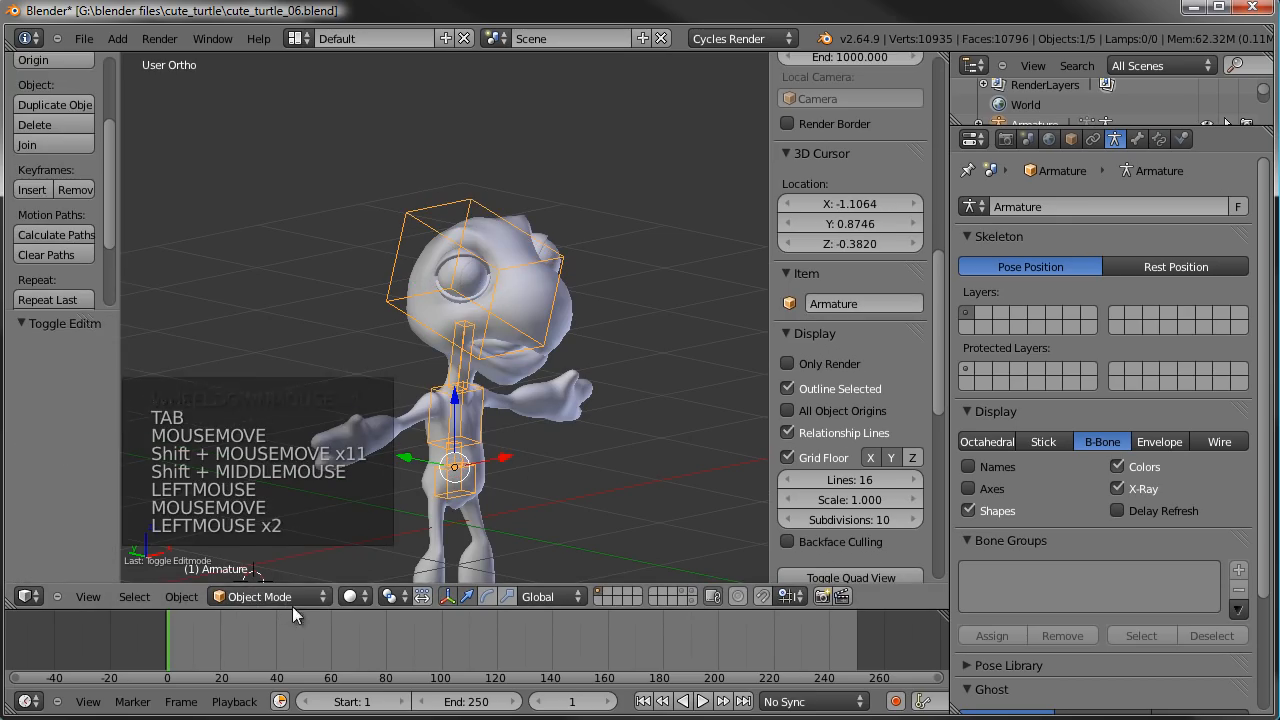
pyautogui.click(308, 600)
pyautogui.click(288, 524)
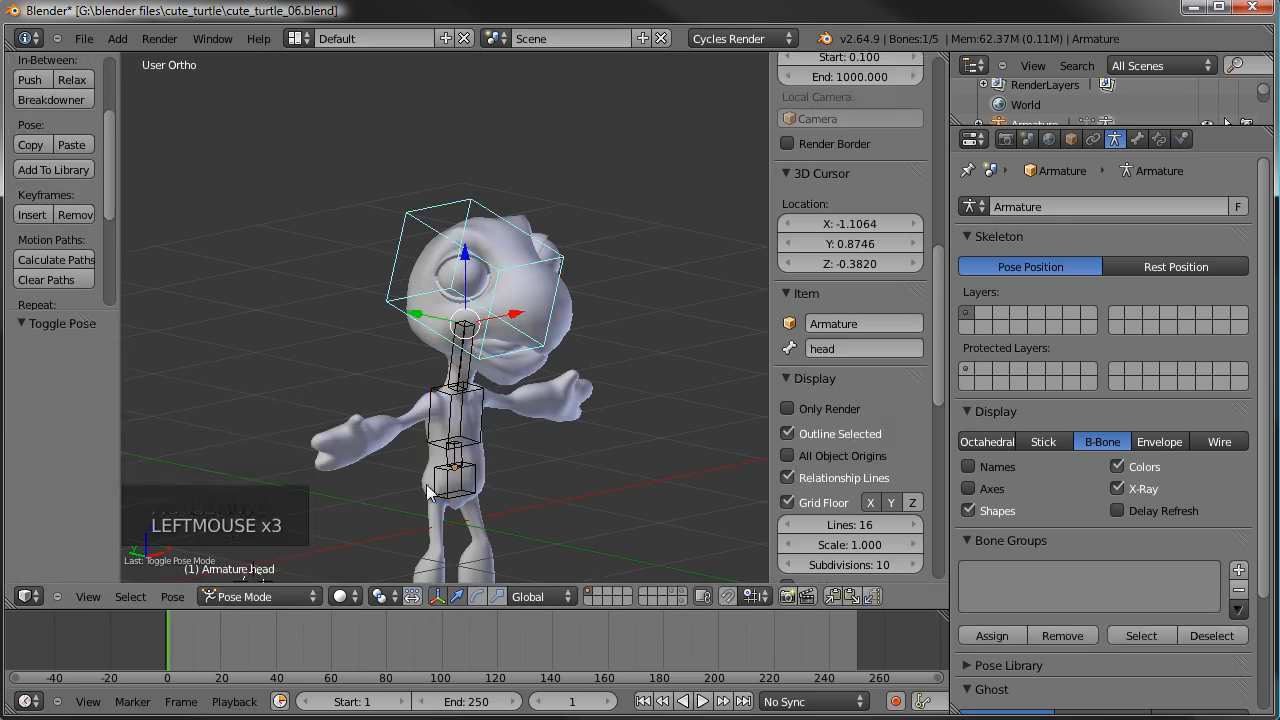
# - Set the neck bone's curved-bone segments to 4 in its Deform settings
pyautogui.moveTo(523, 434); pyautogui.dragTo(446, 315, button='middle')
pyautogui.scroll(2, 446, 315)
pyautogui.moveTo(540, 302); pyautogui.dragTo(422, 284, button='middle')
pyautogui.keyDown('shift'); pyautogui.moveTo(438, 285); pyautogui.dragTo(446, 346, button='middle'); pyautogui.keyUp('shift')
pyautogui.scroll(2, 449, 349)
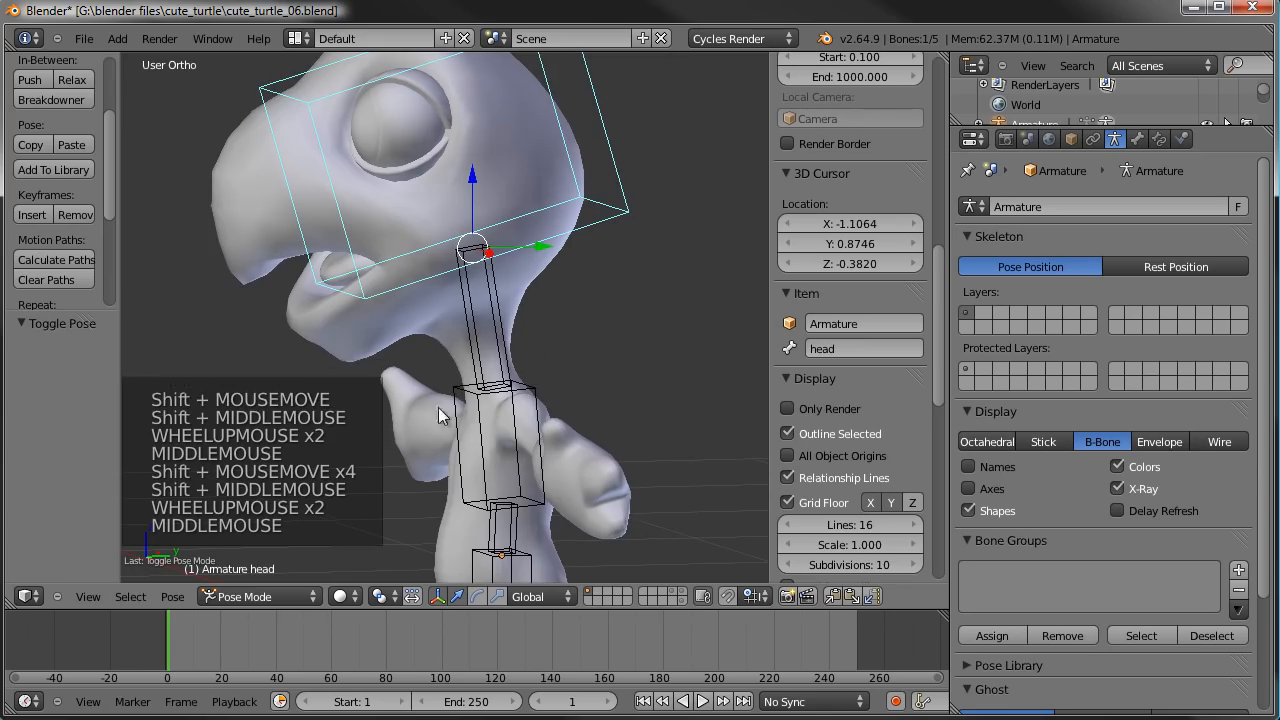
pyautogui.moveTo(482, 305); pyautogui.dragTo(476, 325, button='middle')
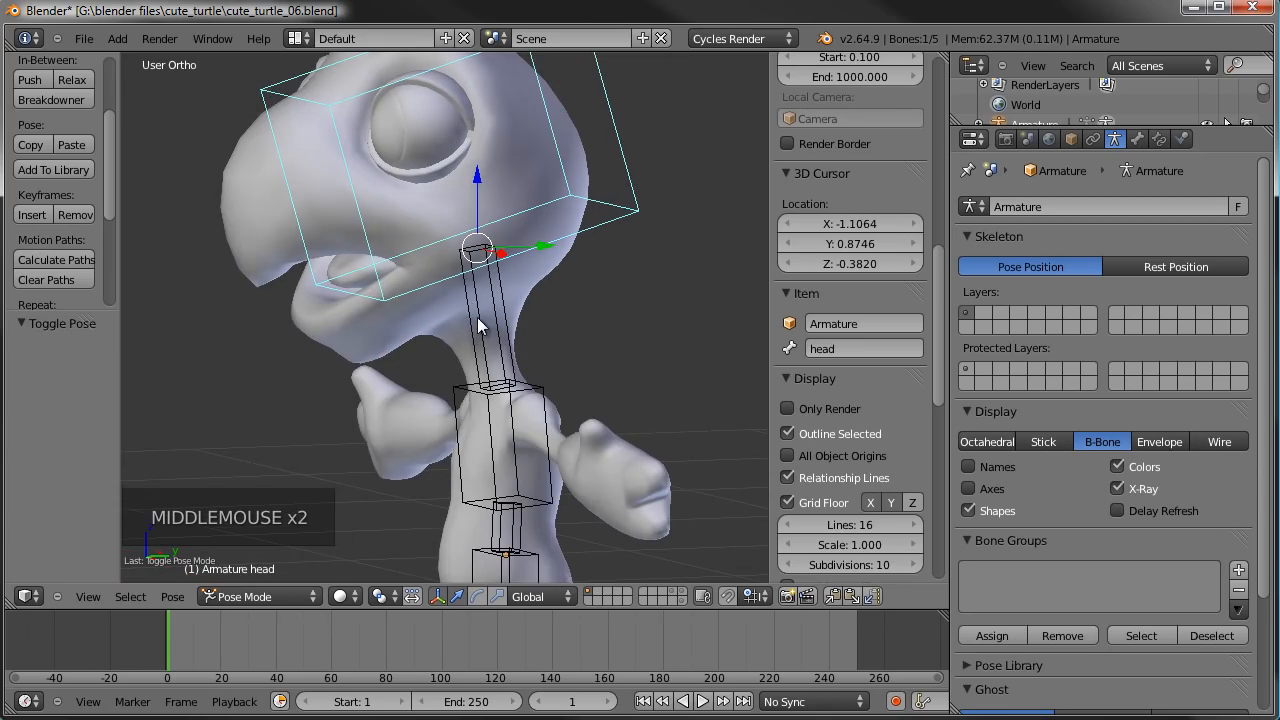
pyautogui.rightClick(476, 319)
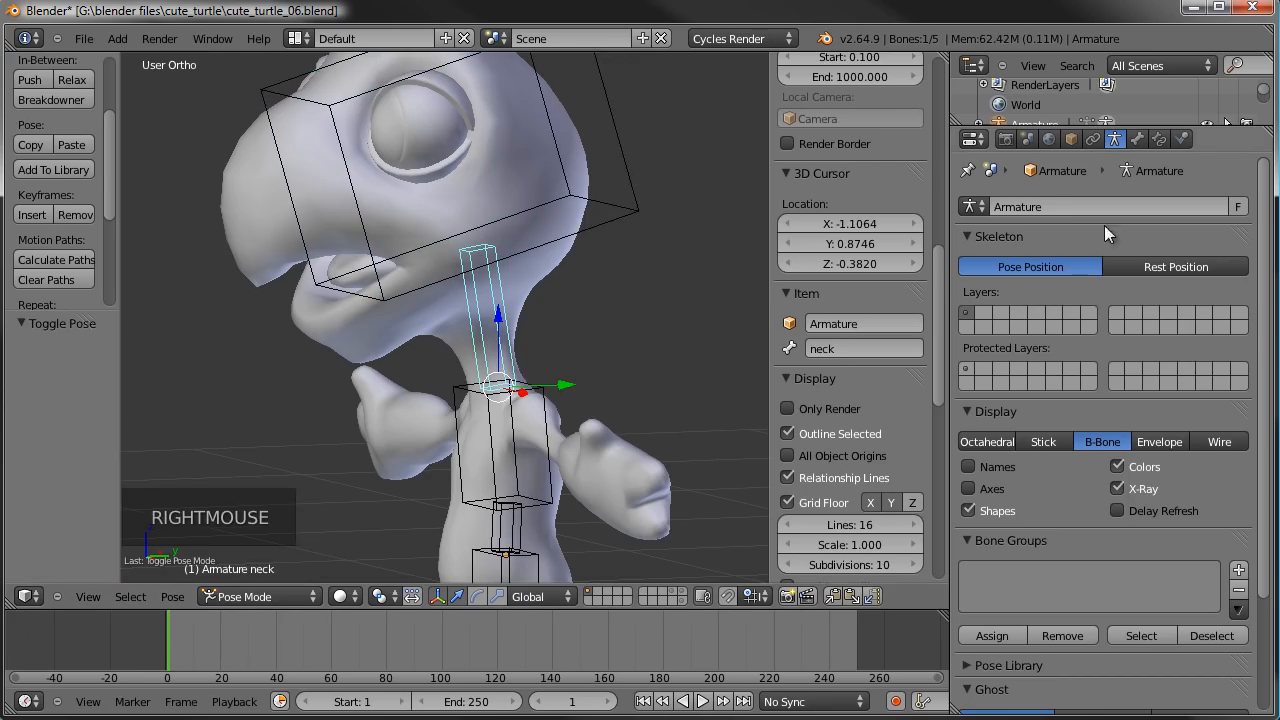
pyautogui.click(1138, 139)
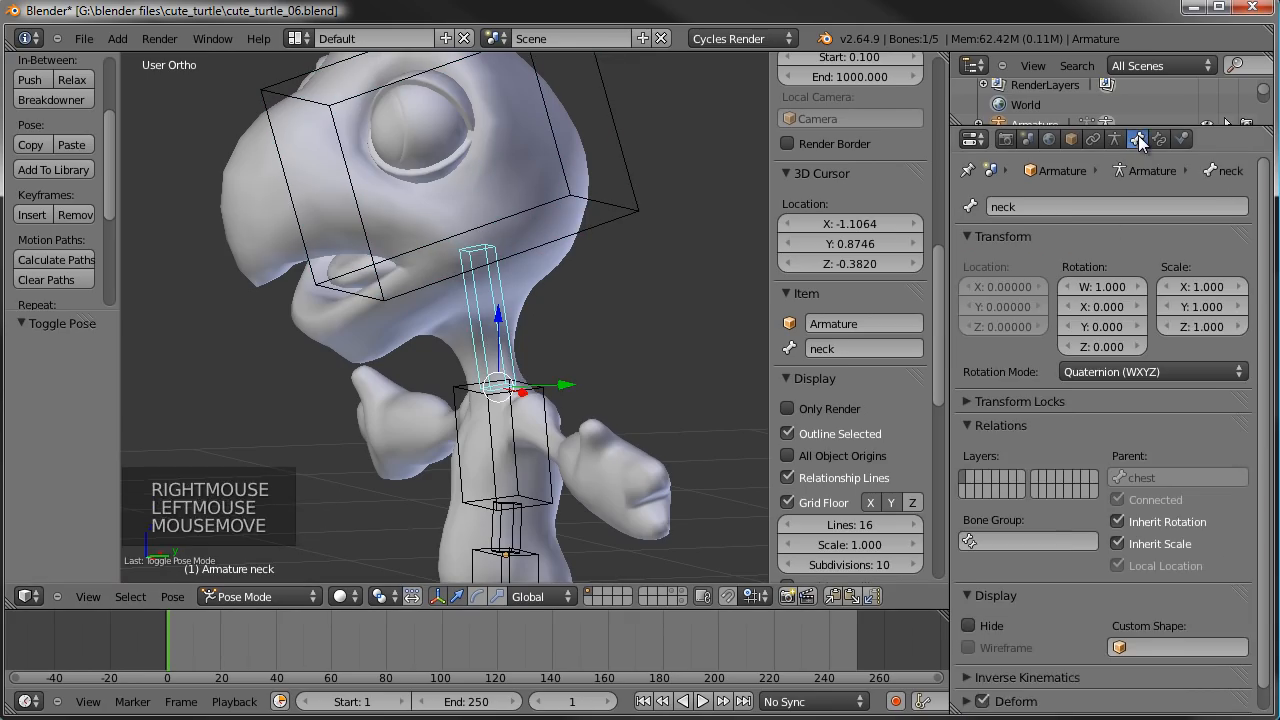
pyautogui.scroll(-8, 1048, 514)
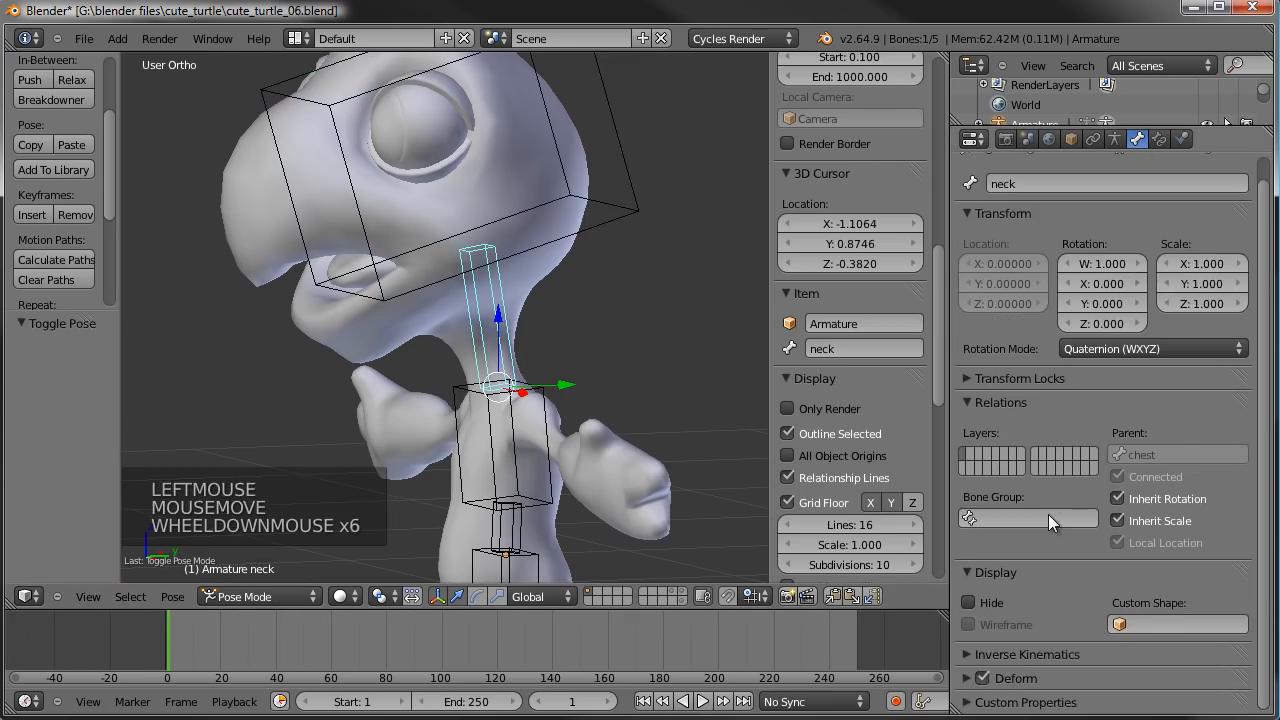
pyautogui.click(972, 678)
pyautogui.scroll(-5, 1000, 680)
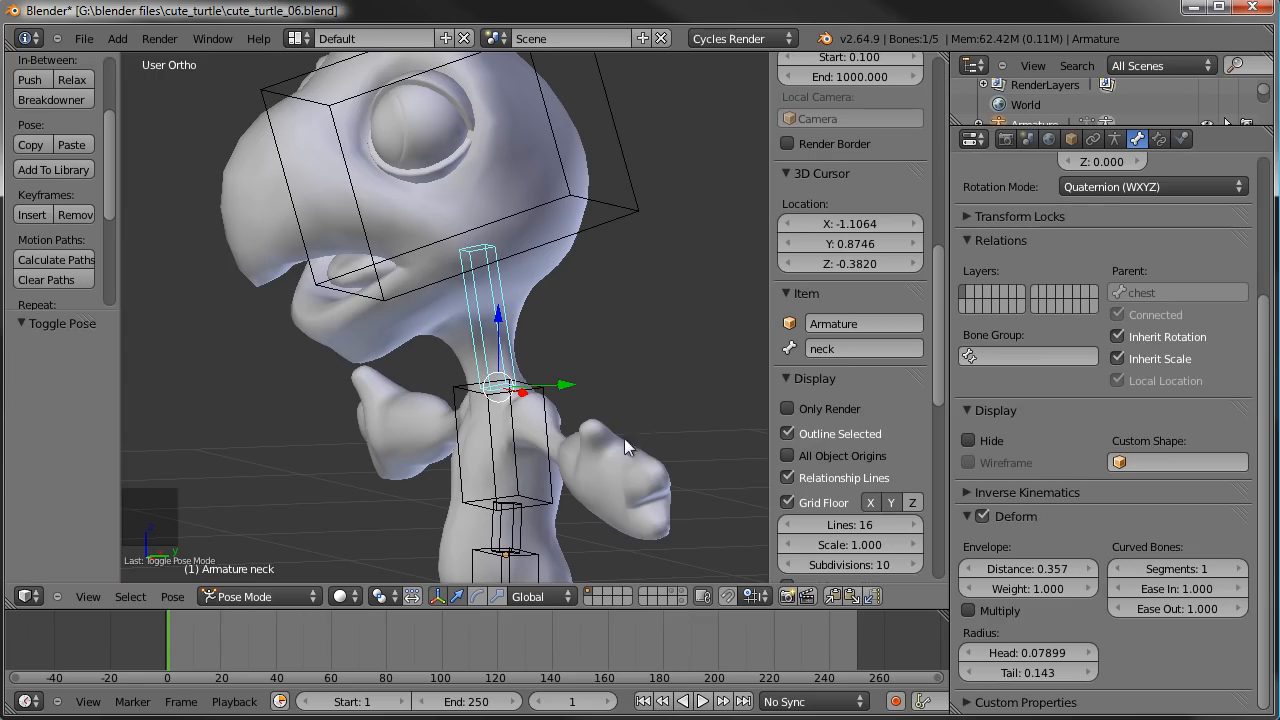
pyautogui.click(1236, 570)
pyautogui.click(1236, 570)
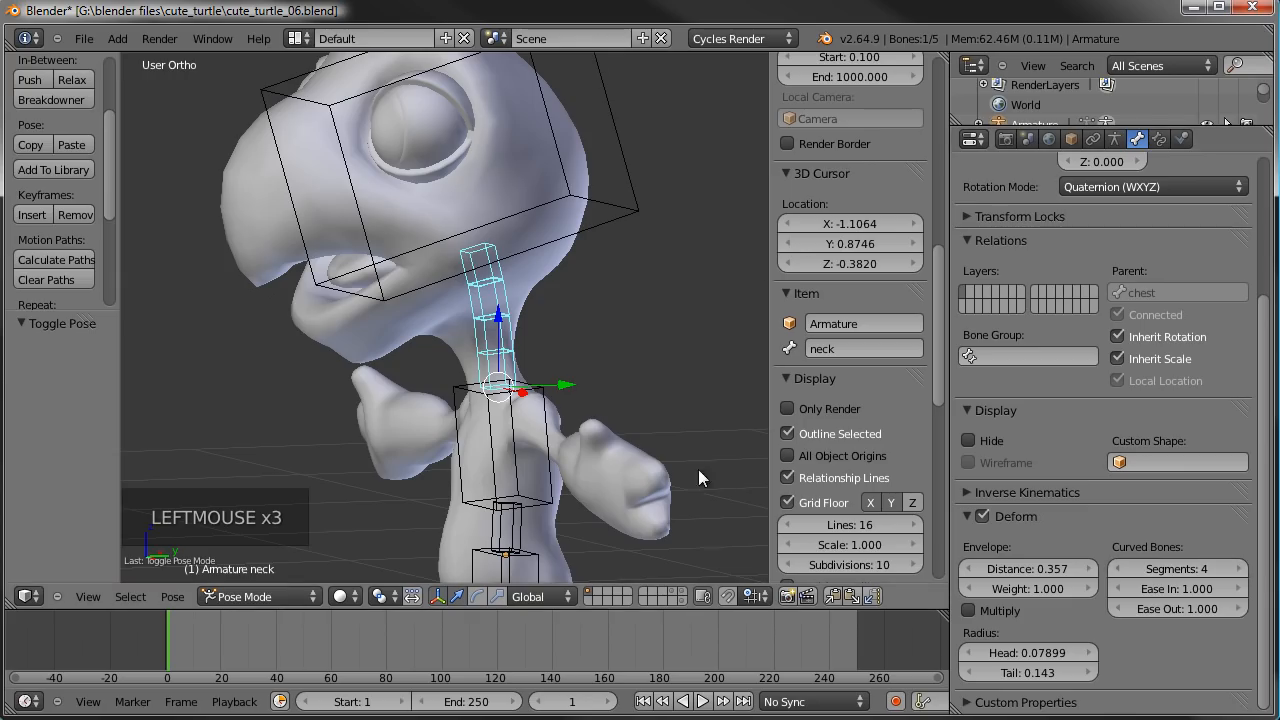
# - Set the spine bone's curved-bone segments to 3
pyautogui.rightClick(530, 523)
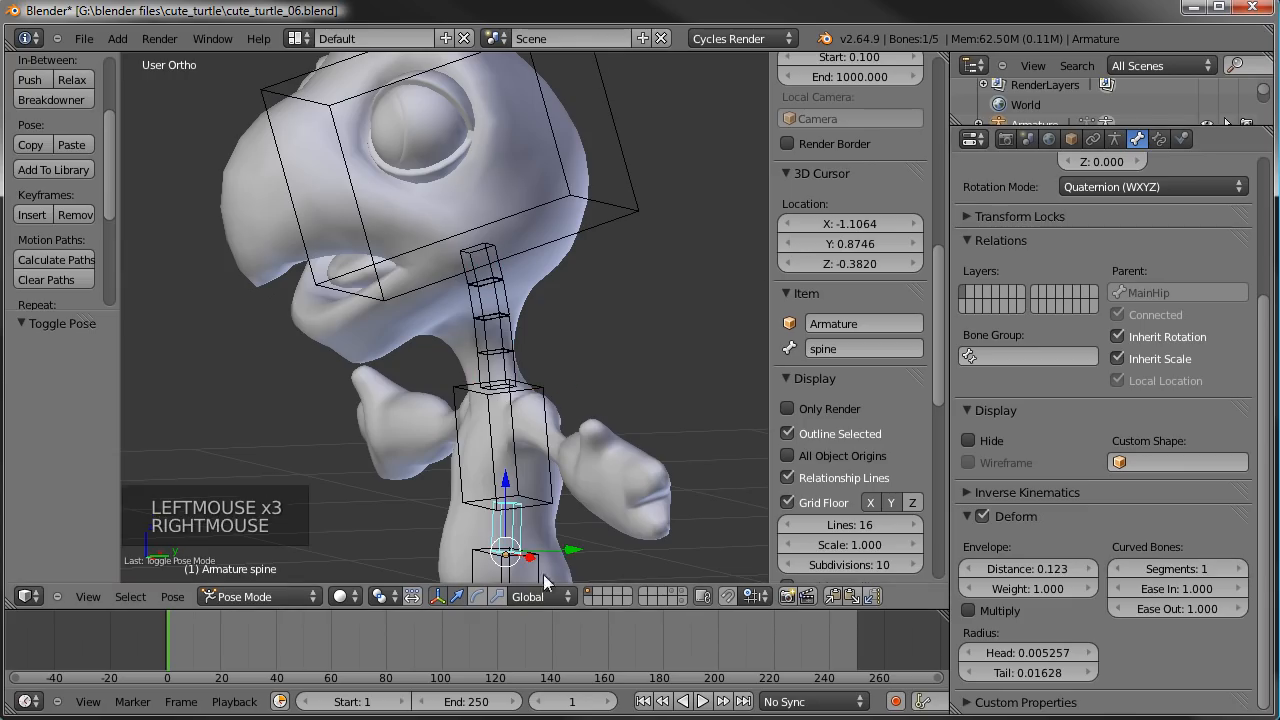
pyautogui.click(1238, 570)
pyautogui.click(1238, 570)
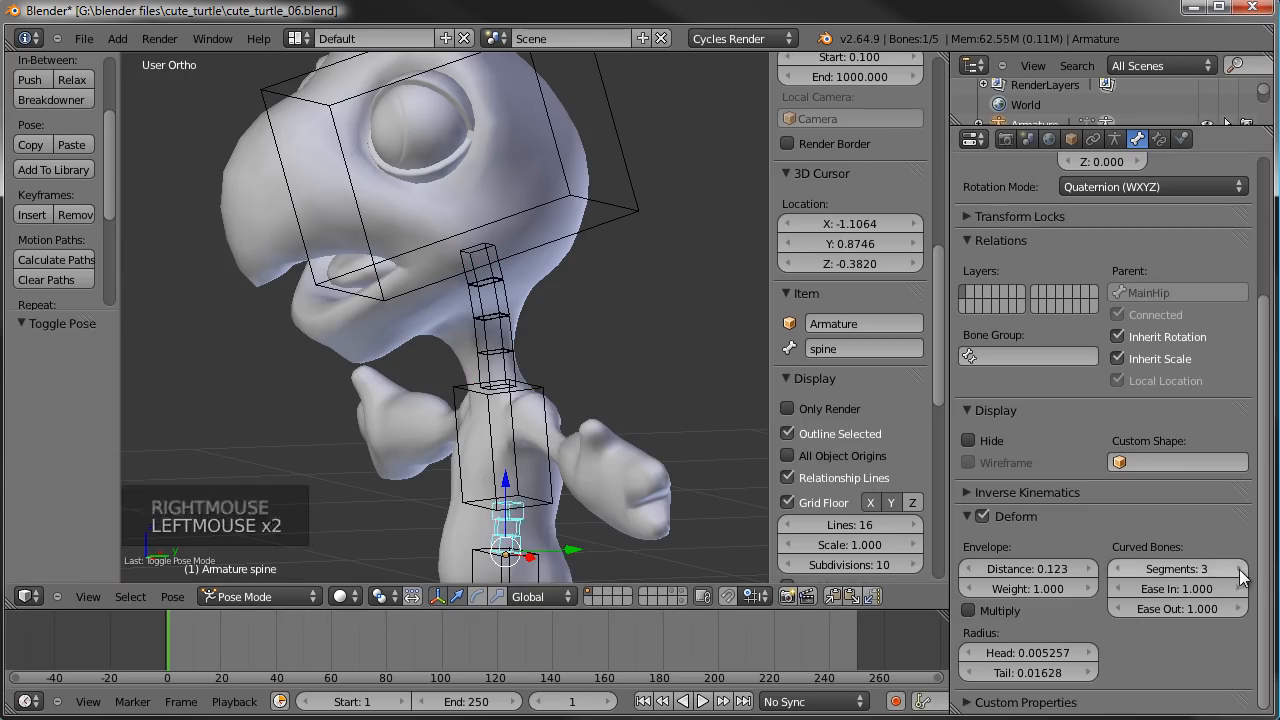
# - Return the armature to Edit Mode and turn on the display of the bones' axes
pyautogui.keyDown('shift'); pyautogui.moveTo(520, 470); pyautogui.dragTo(455, 390, button='middle'); pyautogui.keyUp('shift')
pyautogui.scroll(5, 547, 303)
pyautogui.scroll(-1, 457, 351)
pyautogui.scroll(1, 455, 390)
pyautogui.moveTo(365, 396); pyautogui.dragTo(556, 381, button='middle')
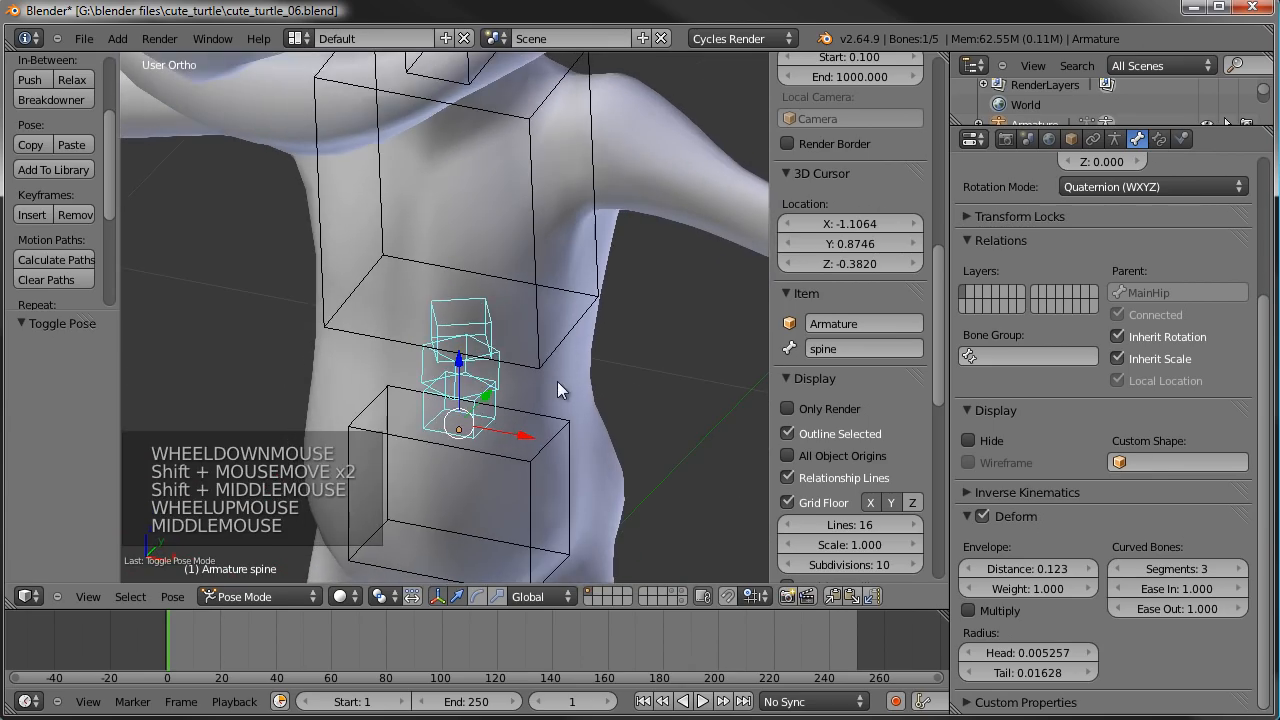
pyautogui.press('Tab')
pyautogui.scroll(1, 531, 423)
pyautogui.scroll(1, 531, 423)
pyautogui.keyDown('shift'); pyautogui.moveTo(531, 423); pyautogui.dragTo(494, 383, button='middle'); pyautogui.keyUp('shift')
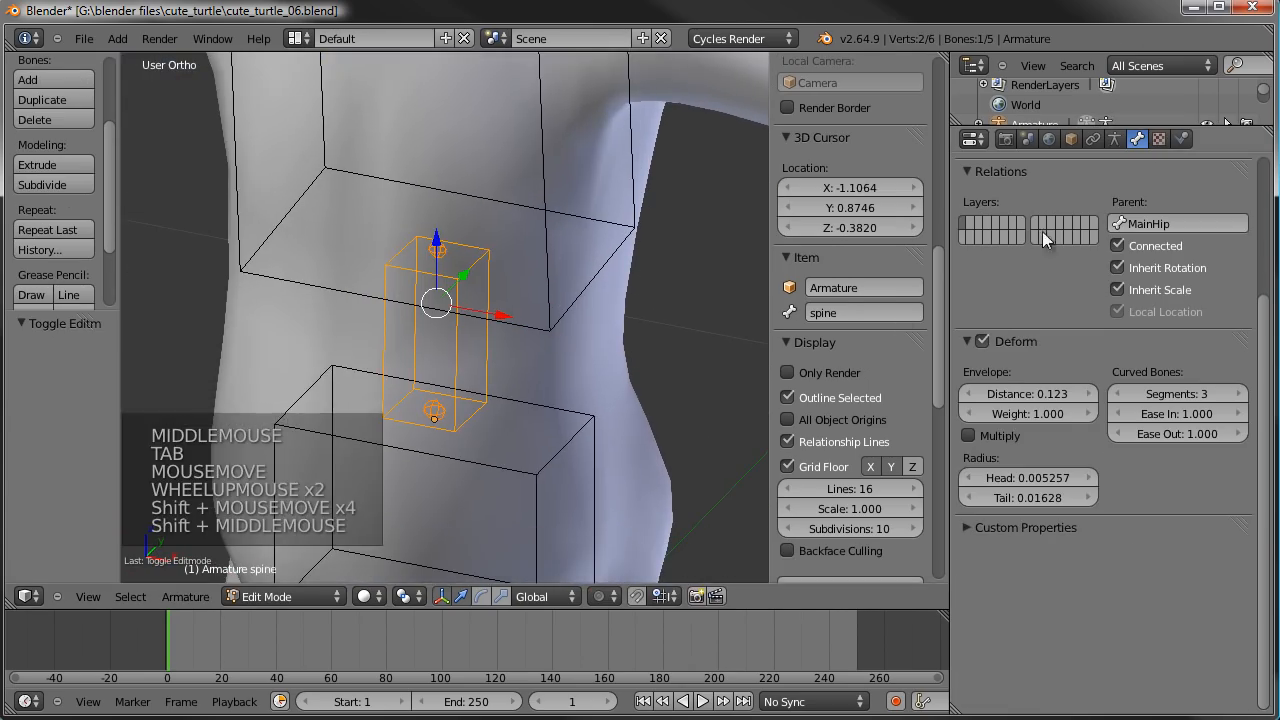
pyautogui.click(1114, 140)
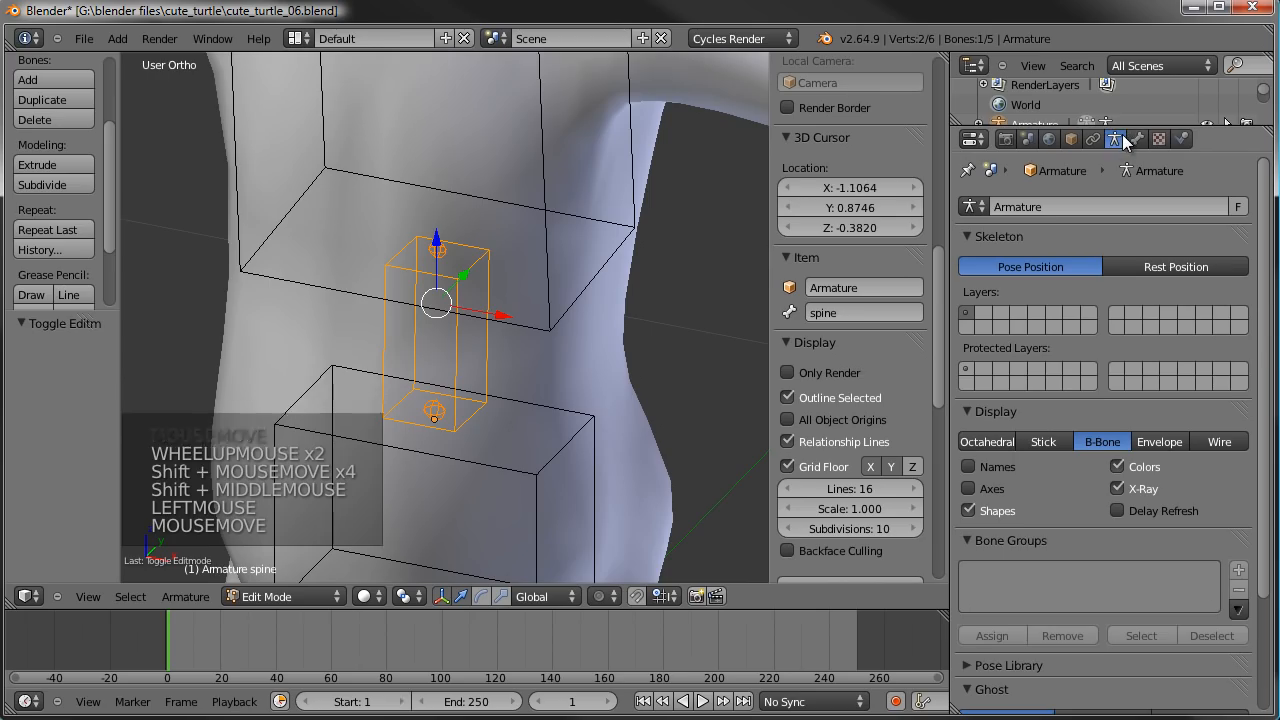
pyautogui.click(969, 489)
# - Examine the local axis orientation of the armature's bones, including the spine, chest and MainHip
pyautogui.moveTo(463, 312); pyautogui.dragTo(452, 350, button='middle')
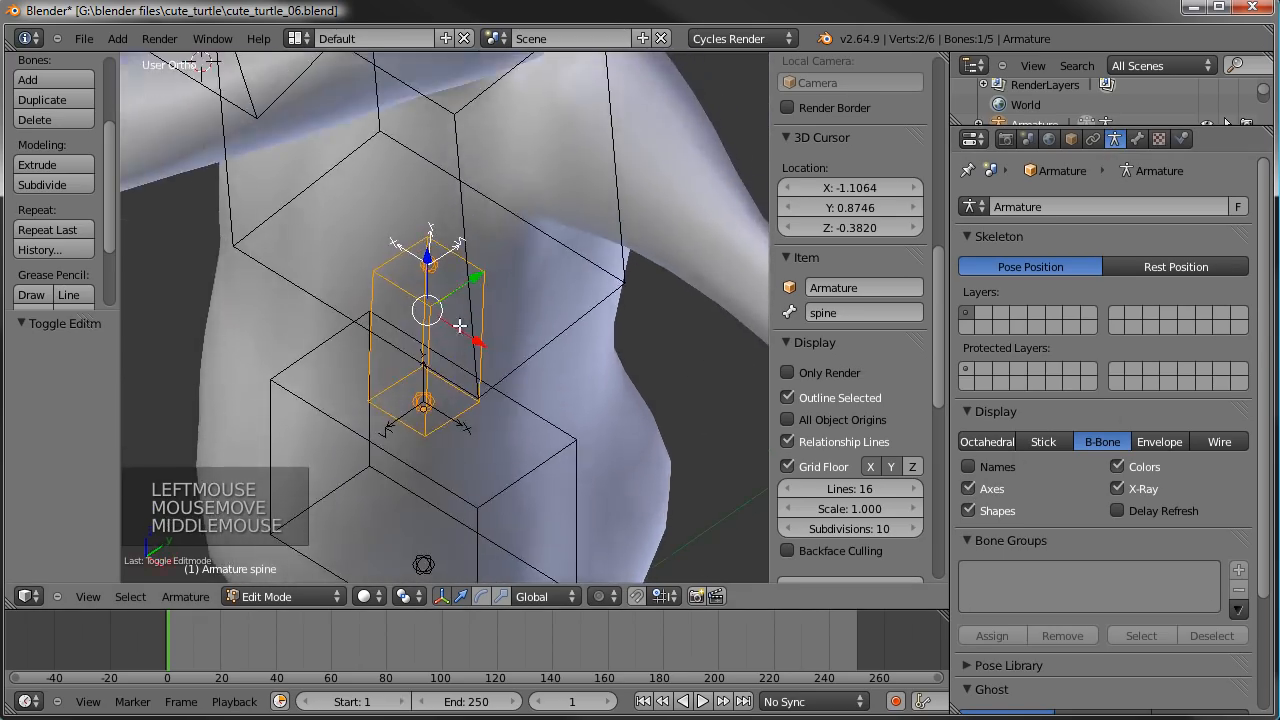
pyautogui.moveTo(432, 257); pyautogui.dragTo(455, 278, button='middle')
pyautogui.scroll(-2, 480, 232)
pyautogui.keyDown('shift'); pyautogui.moveTo(470, 230); pyautogui.dragTo(470, 390, button='middle'); pyautogui.keyUp('shift')
pyautogui.rightClick(450, 268)
pyautogui.moveTo(450, 268); pyautogui.dragTo(428, 262, button='middle')
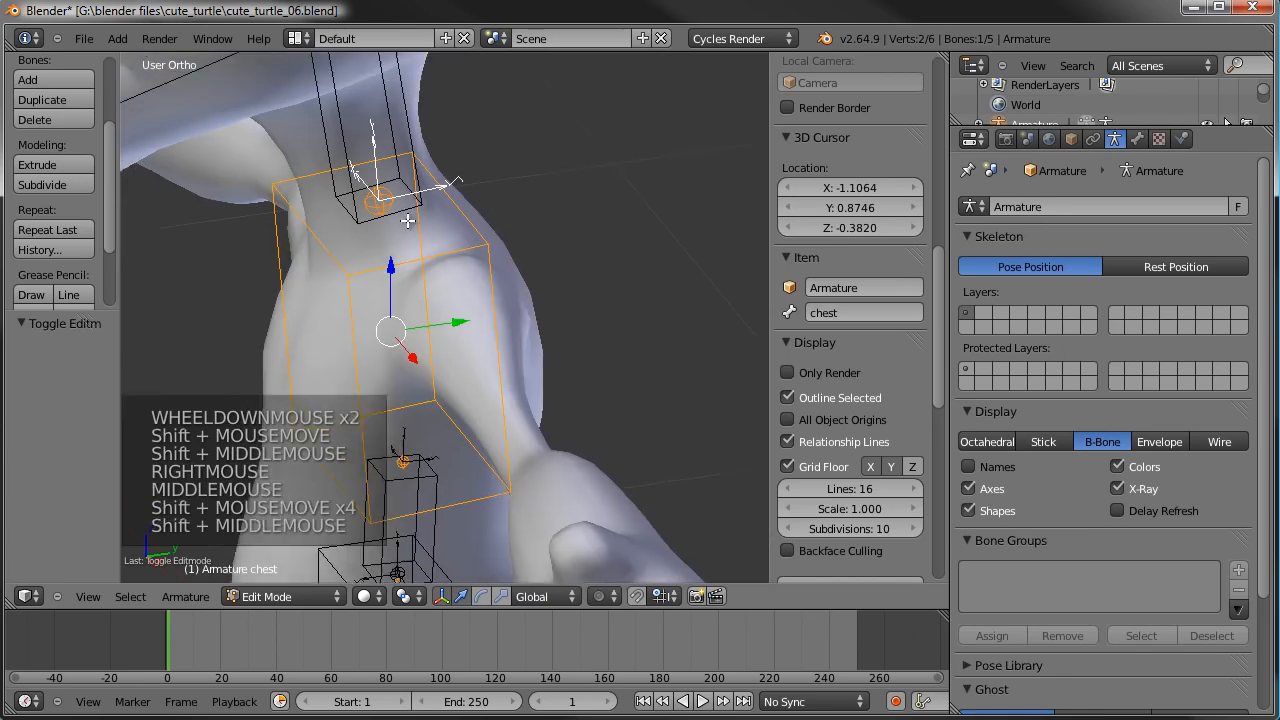
pyautogui.keyDown('shift'); pyautogui.moveTo(407, 126); pyautogui.dragTo(458, 305, button='middle'); pyautogui.keyUp('shift')
pyautogui.rightClick(457, 249)
pyautogui.scroll(-4, 457, 249)
pyautogui.keyDown('shift'); pyautogui.moveTo(458, 256); pyautogui.dragTo(518, 120, button='middle'); pyautogui.keyUp('shift')
pyautogui.rightClick(473, 300)
pyautogui.scroll(-1, 505, 230)
pyautogui.keyDown('shift'); pyautogui.moveTo(482, 388); pyautogui.dragTo(352, 362, button='middle'); pyautogui.keyUp('shift')
pyautogui.scroll(5, 486, 289)
pyautogui.scroll(3, 380, 371)
pyautogui.rightClick(461, 298)
pyautogui.scroll(-2, 412, 392)
pyautogui.keyDown('shift'); pyautogui.moveTo(427, 348); pyautogui.dragTo(460, 392, button='middle'); pyautogui.keyUp('shift')
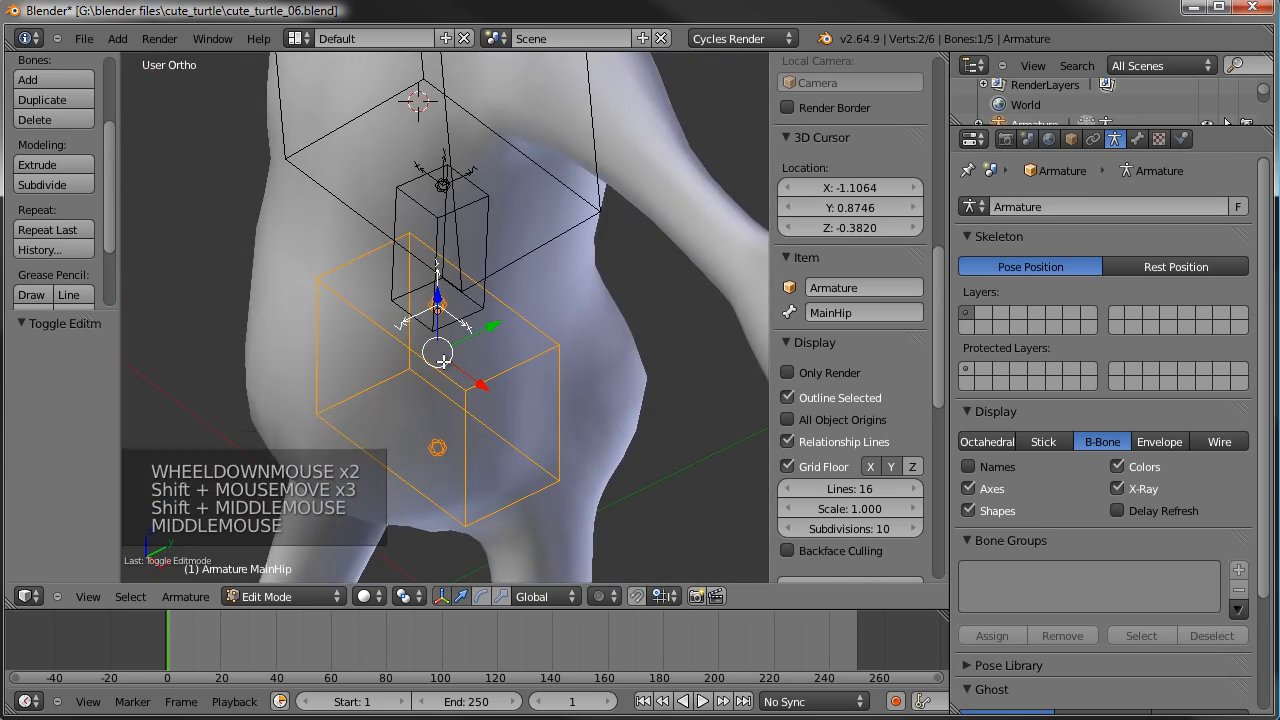
pyautogui.hotkey('ctrl', 'alt', 'r')
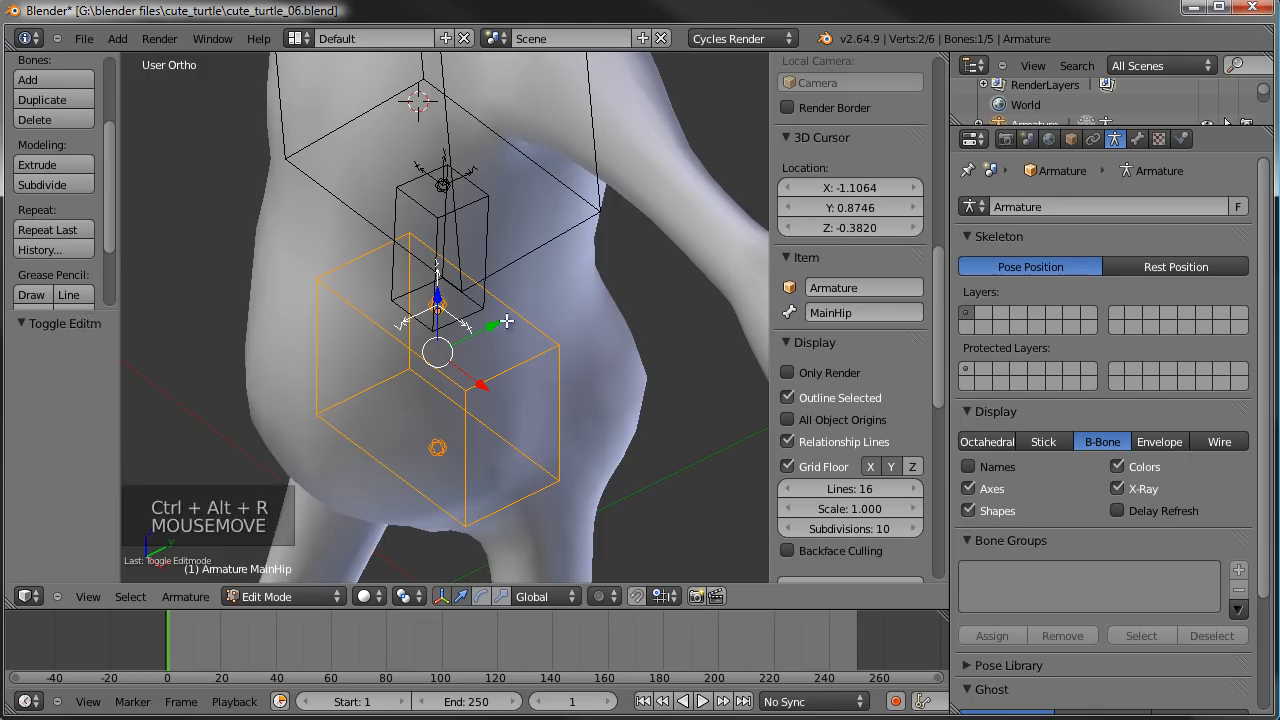
pyautogui.rightClick(465, 330)
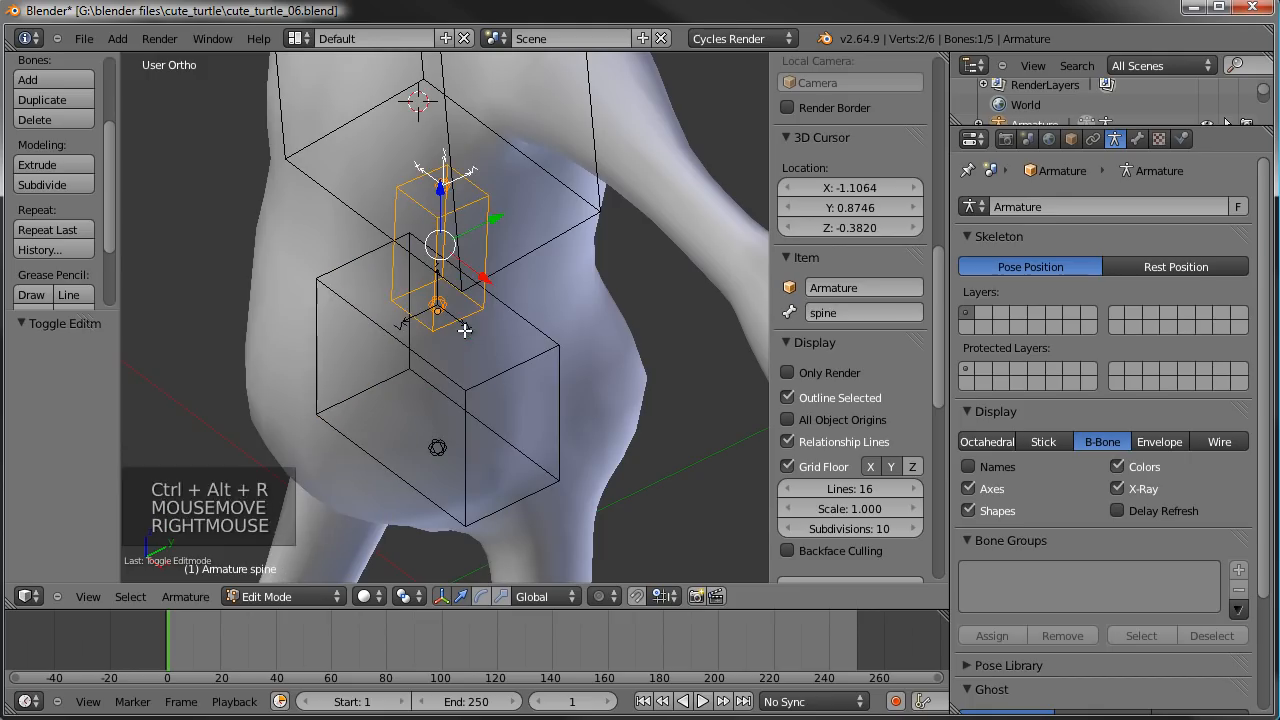
pyautogui.hotkey('ctrl', 'r')
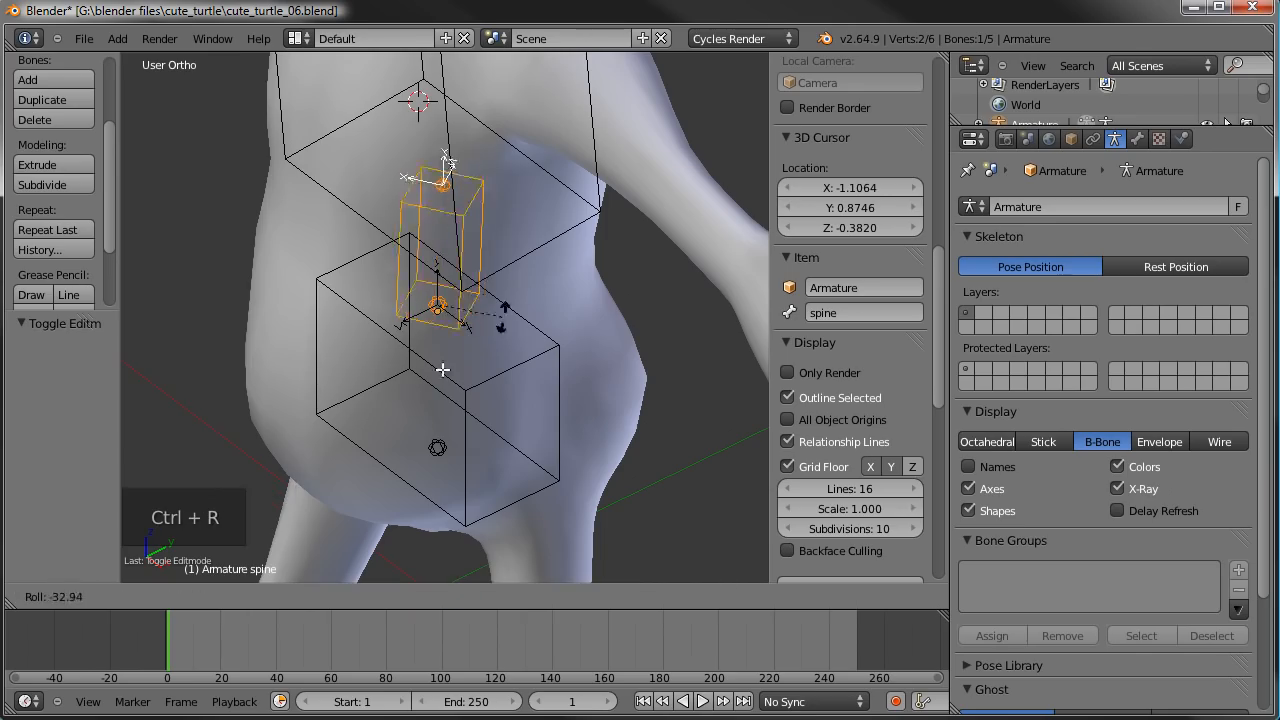
pyautogui.rightClick(527, 247)
# - Cancel the spine bone's roll and roll the MainHip bone by 180 degrees
pyautogui.rightClick(543, 364)
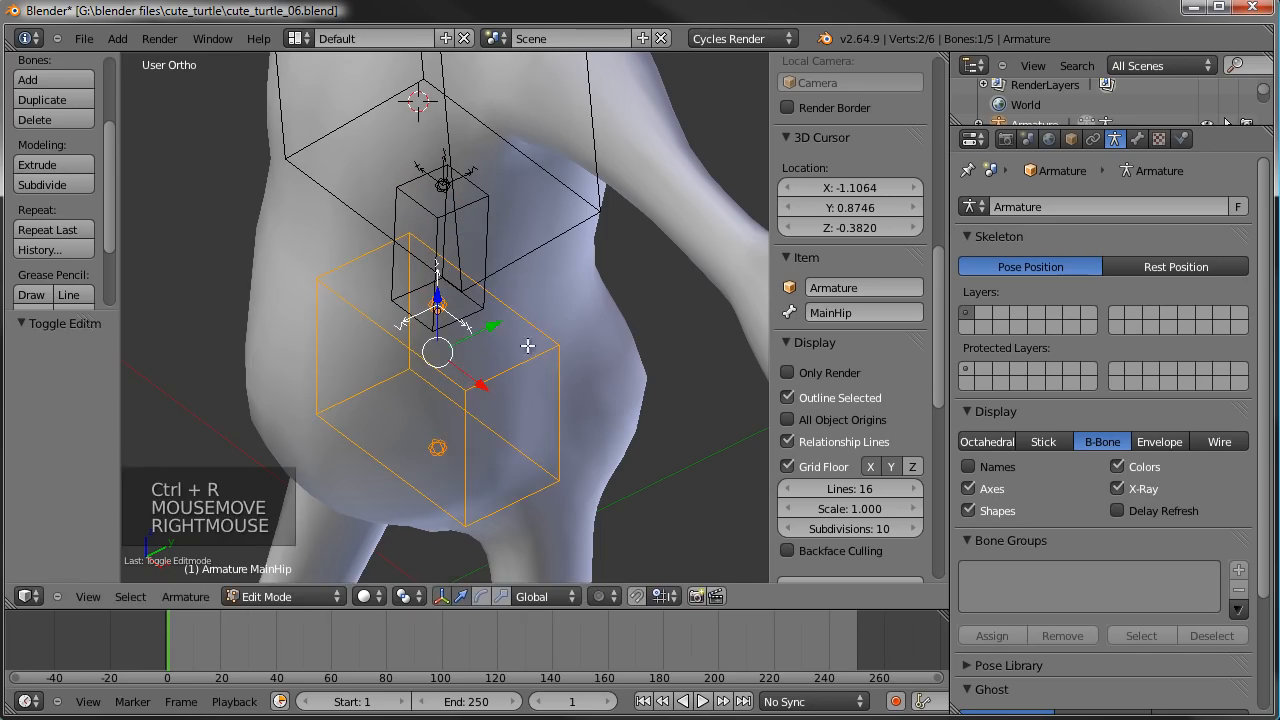
pyautogui.hotkey('ctrl', 'r')
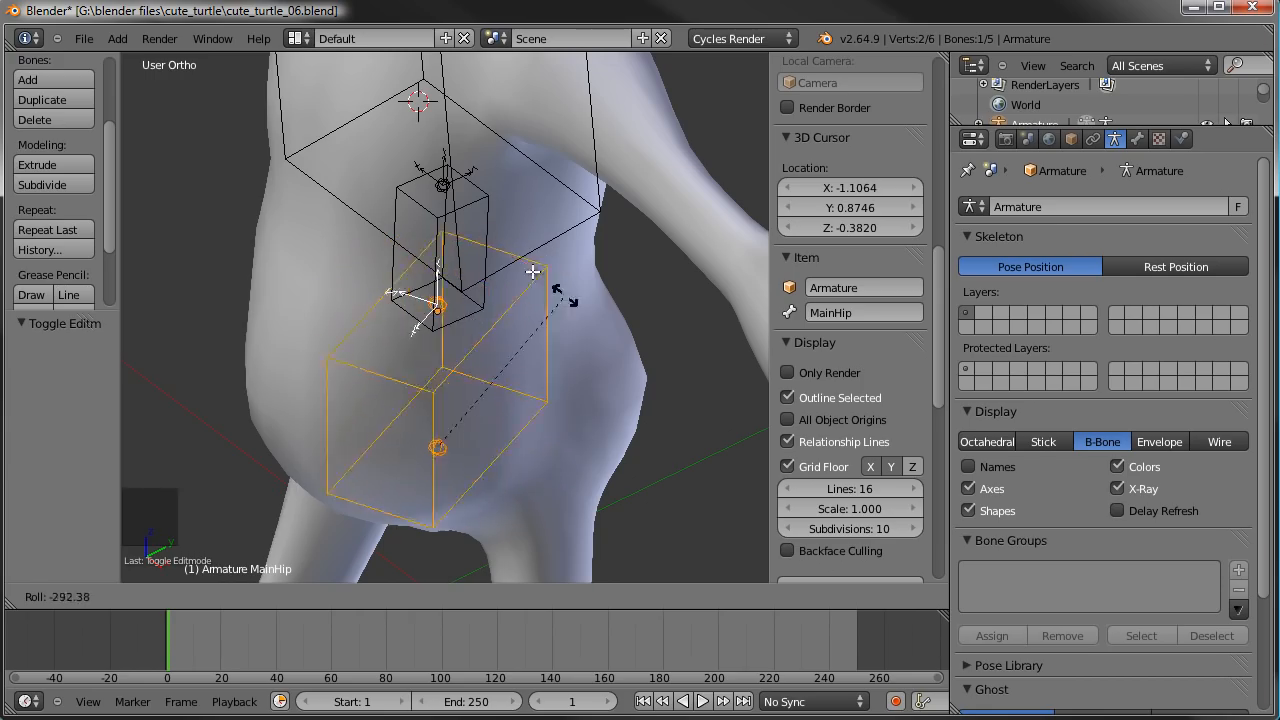
pyautogui.click(540, 315)
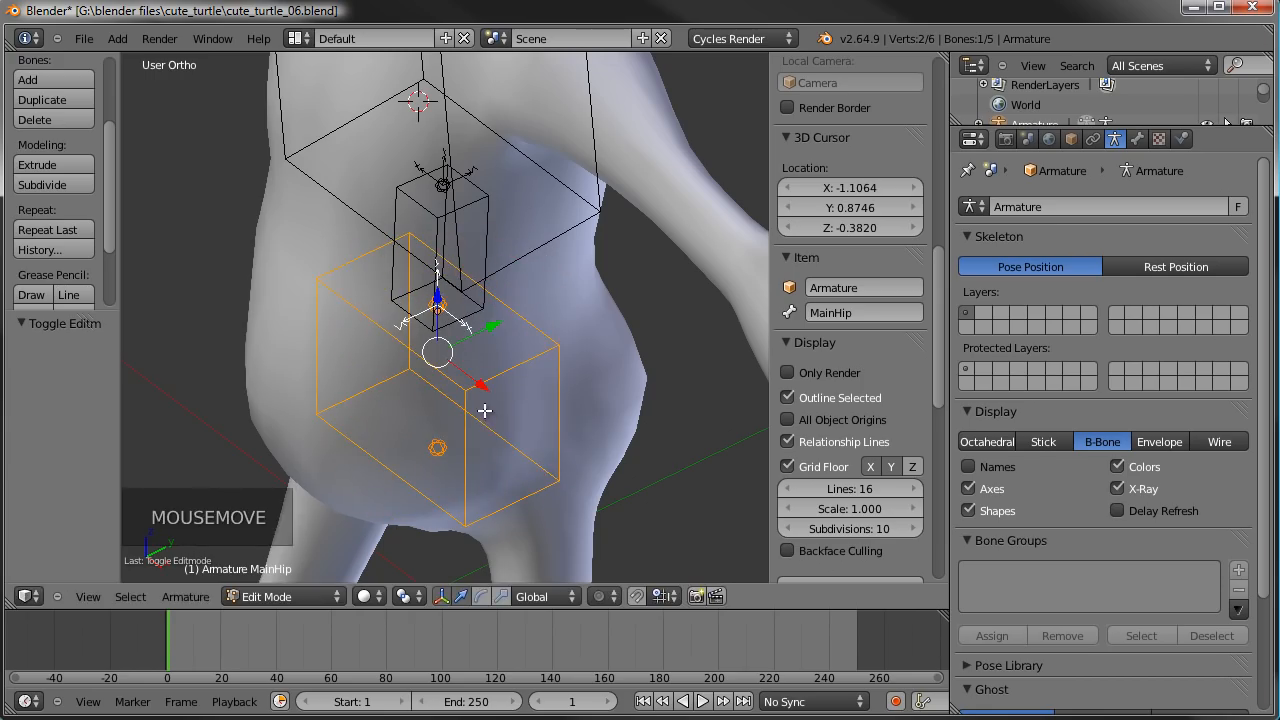
pyautogui.hotkey('ctrl', 'r')
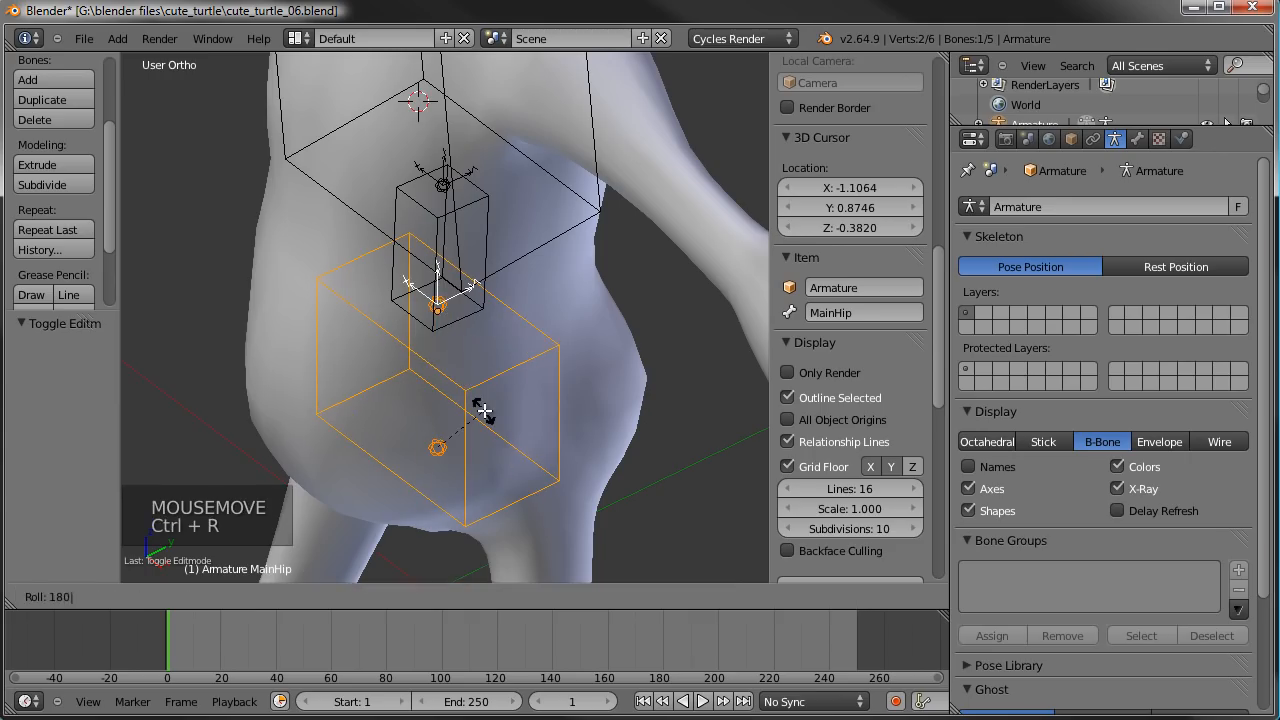
pyautogui.click(484, 410)
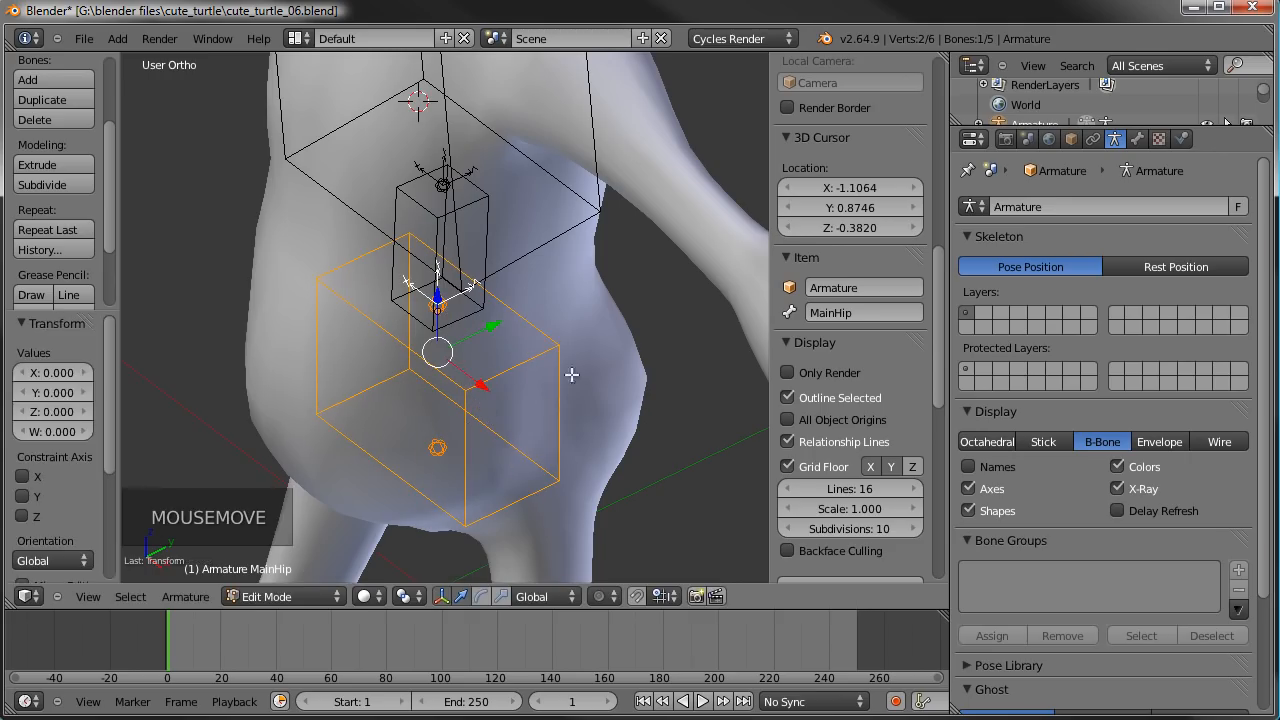
# - Examine the MainHip bone's axes against those of the spine, chest and neck bones from several angles
pyautogui.moveTo(410, 441); pyautogui.dragTo(408, 403, button='middle')
pyautogui.scroll(-4, 457, 491)
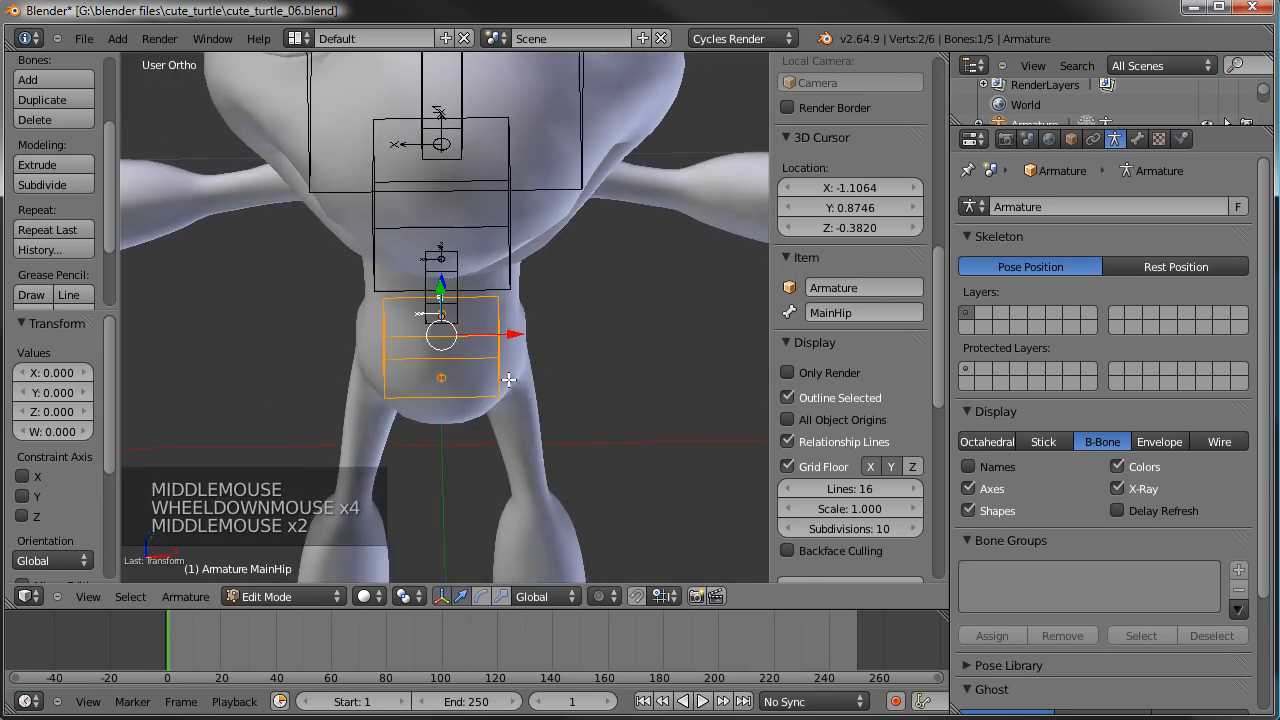
pyautogui.moveTo(551, 397); pyautogui.dragTo(455, 438, button='middle')
pyautogui.scroll(-2, 451, 358)
pyautogui.scroll(9, 455, 438)
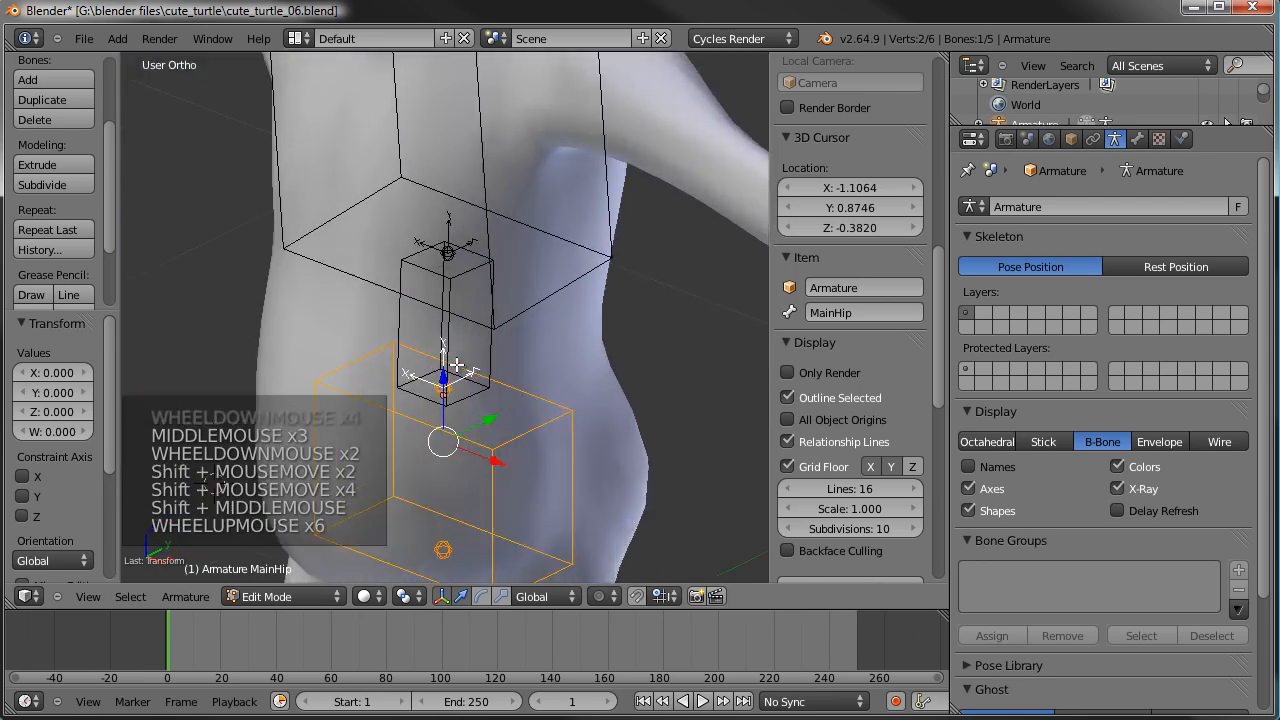
pyautogui.scroll(-8, 526, 277)
pyautogui.keyDown('shift'); pyautogui.moveTo(526, 277); pyautogui.dragTo(453, 231, button='middle'); pyautogui.keyUp('shift')
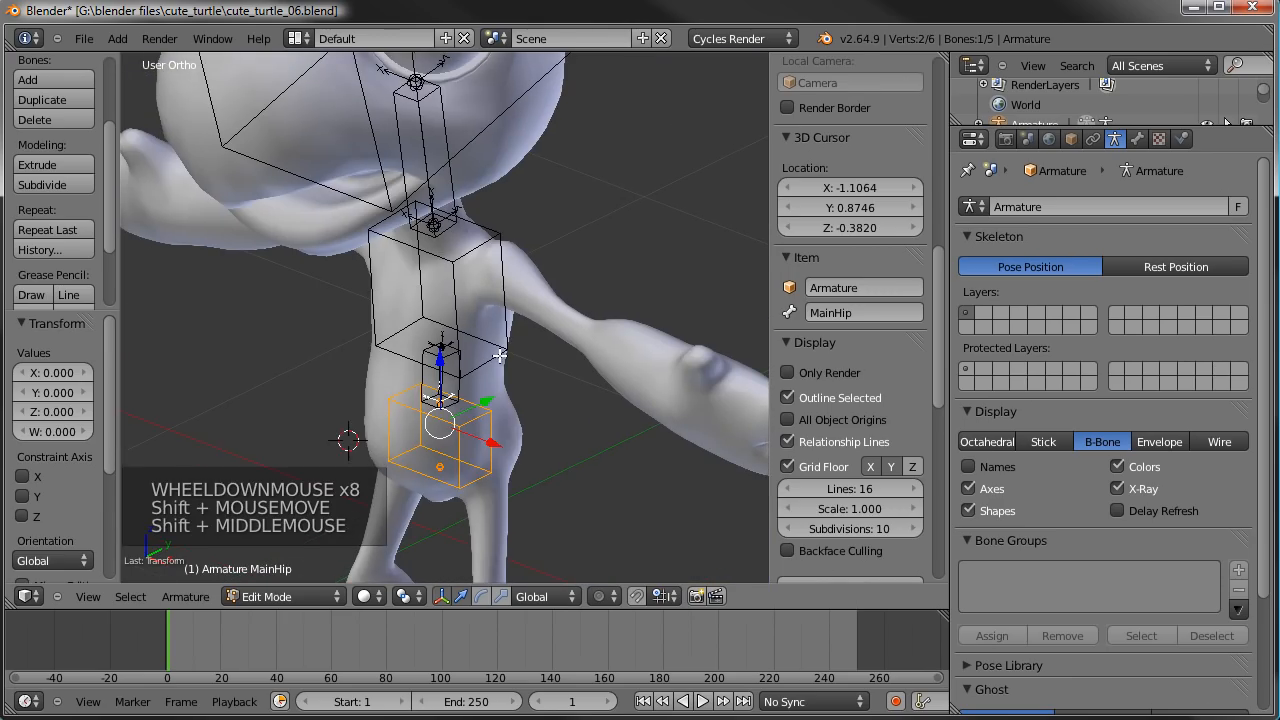
# - Switch the armature to Pose Mode, turn off the display of the bones' axes and clear the bone selection
pyautogui.press('Tab')
pyautogui.scroll(5, 484, 442)
pyautogui.keyDown('shift'); pyautogui.moveTo(486, 466); pyautogui.dragTo(599, 252, button='middle'); pyautogui.keyUp('shift')
pyautogui.rightClick(446, 368)
pyautogui.scroll(-4, 499, 442)
pyautogui.scroll(-3, 508, 427)
pyautogui.middleClick(512, 420)
pyautogui.scroll(-3, 513, 420)
pyautogui.click(968, 488)
pyautogui.press('a')
# - Test rotating the MainHip bone in front view and at an angle to check its pivot, cancelling each rotation
pyautogui.press('KP_1')
pyautogui.scroll(6, 540, 400)
pyautogui.rightClick(539, 300)
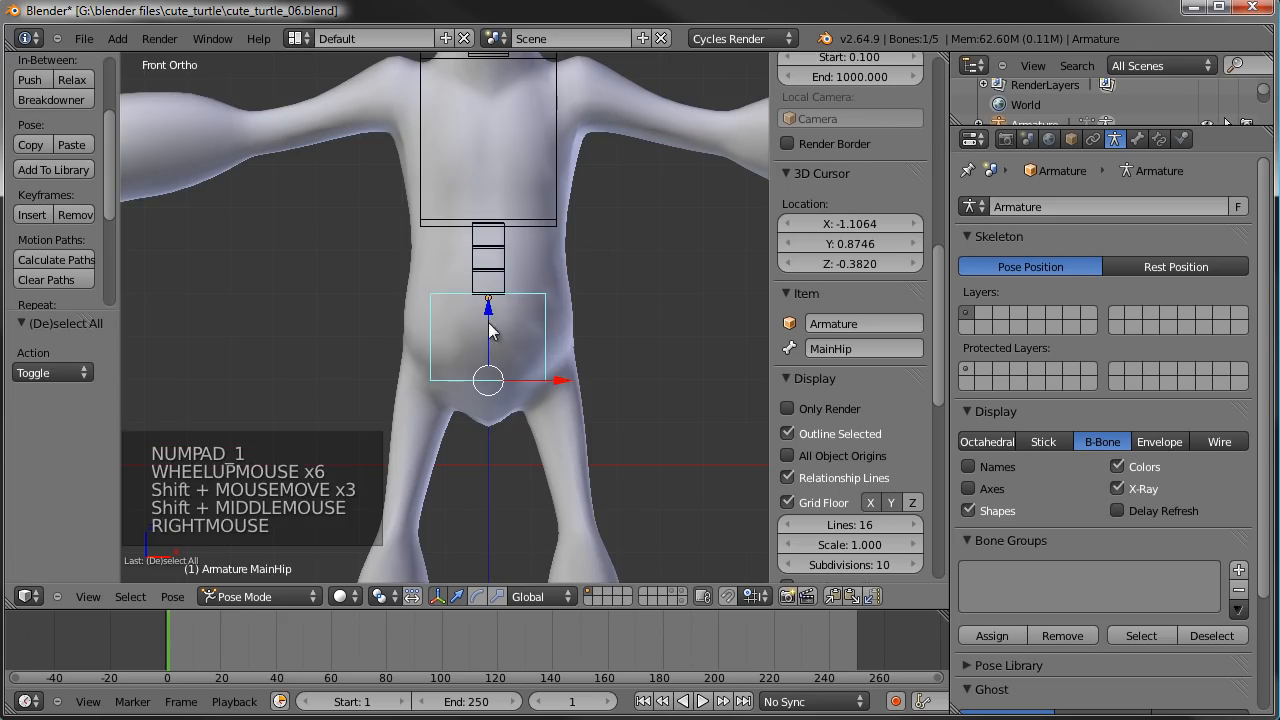
pyautogui.moveTo(504, 290)
pyautogui.keyDown('shift'); pyautogui.mouseDown(button='middle')
pyautogui.moveTo(508, 318)
pyautogui.moveTo(499, 307)
pyautogui.mouseUp(button='middle'); pyautogui.keyUp('shift')
pyautogui.scroll(3, 510, 305)
pyautogui.scroll(-1, 577, 351)
pyautogui.keyDown('shift'); pyautogui.moveTo(577, 351); pyautogui.dragTo(536, 357, button='middle'); pyautogui.keyUp('shift')
pyautogui.press('r')
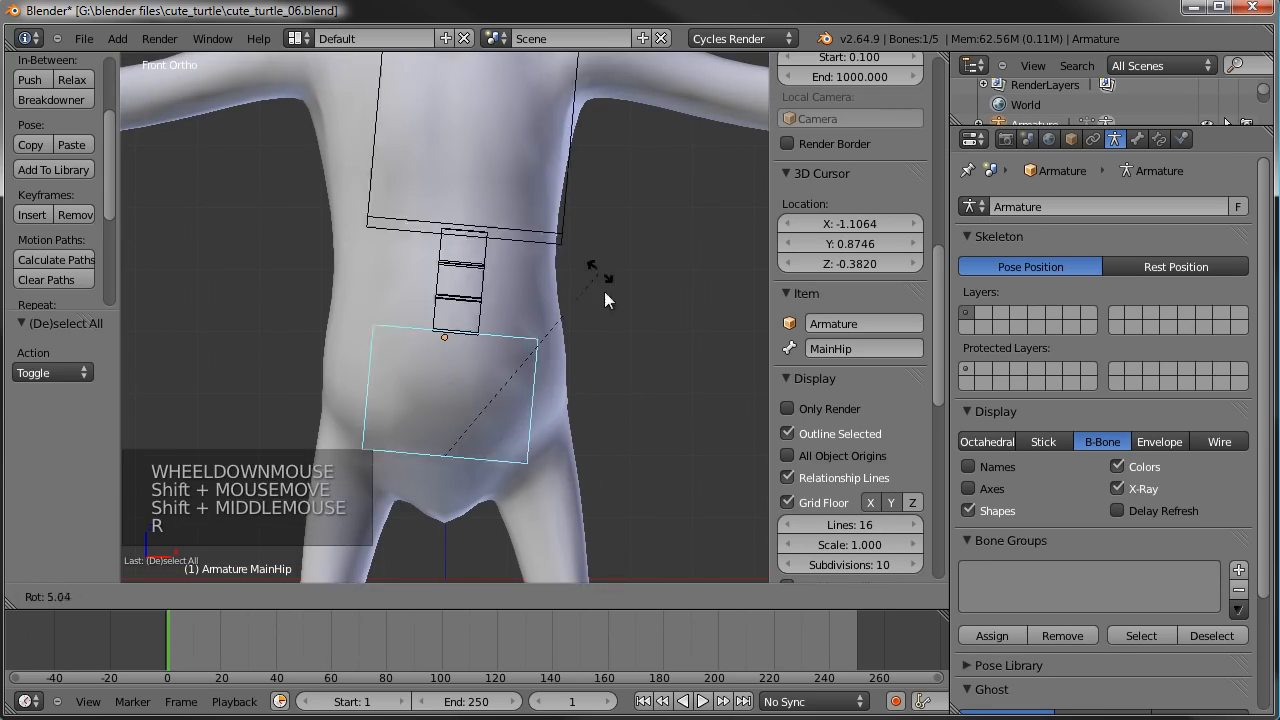
pyautogui.rightClick(557, 402)
pyautogui.scroll(-2, 566, 427)
pyautogui.keyDown('shift'); pyautogui.moveTo(566, 427); pyautogui.dragTo(503, 399, button='middle'); pyautogui.keyUp('shift')
pyautogui.keyDown('shift'); pyautogui.scroll(-1, 549, 380); pyautogui.keyUp('shift')
pyautogui.scroll(1, 549, 380)
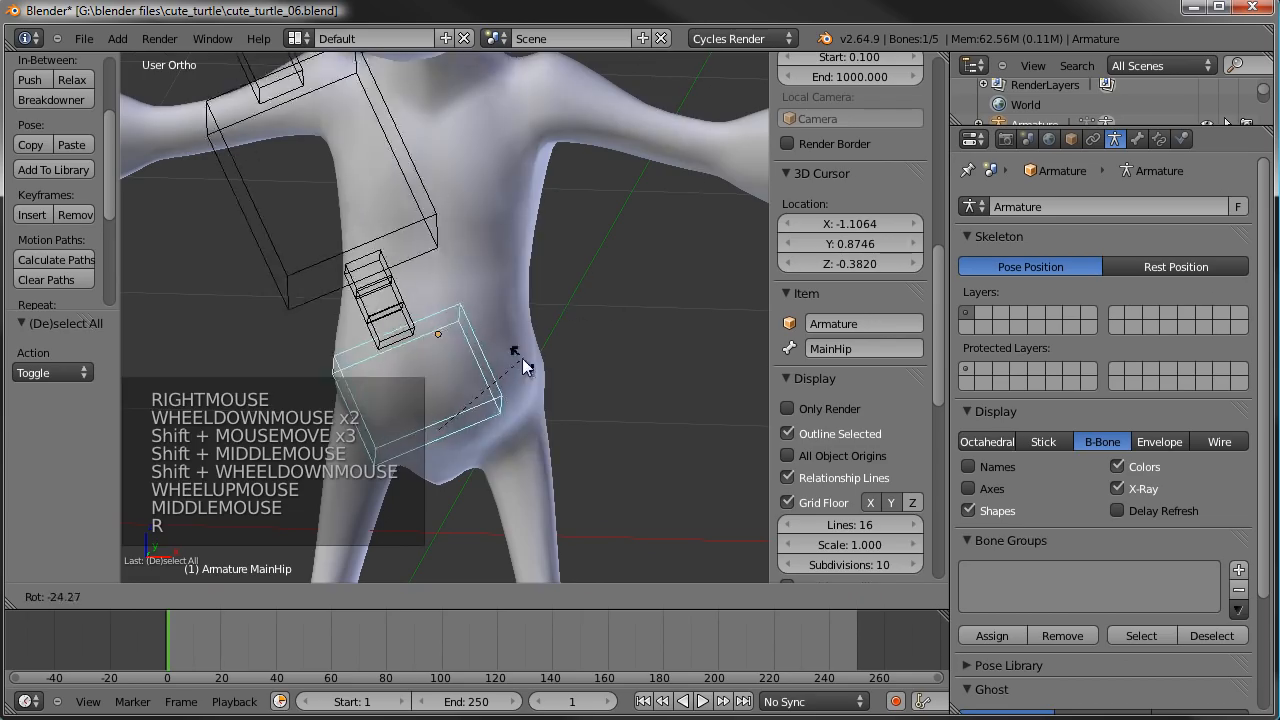
pyautogui.rightClick(513, 388)
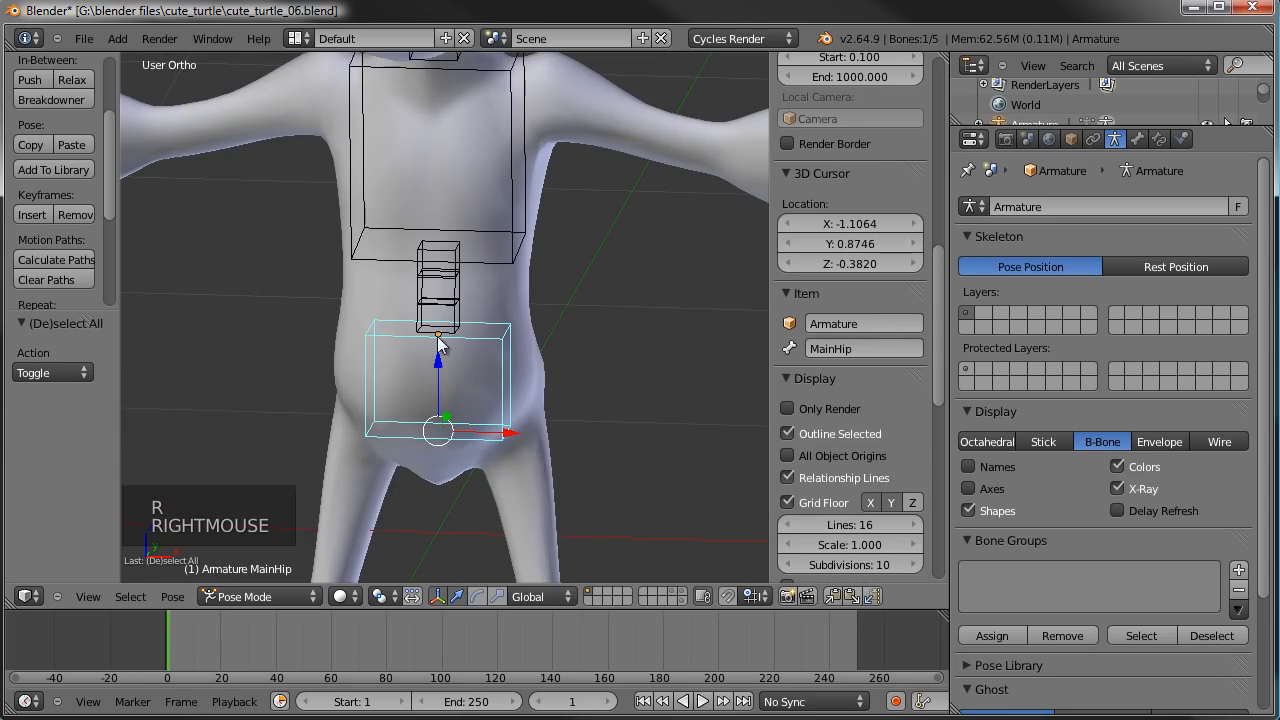
# - In Edit Mode, scale the MainHip bone's B-Bone thickness by about 0.629 and rename the bone CtrlHip
pyautogui.press('KP_1')
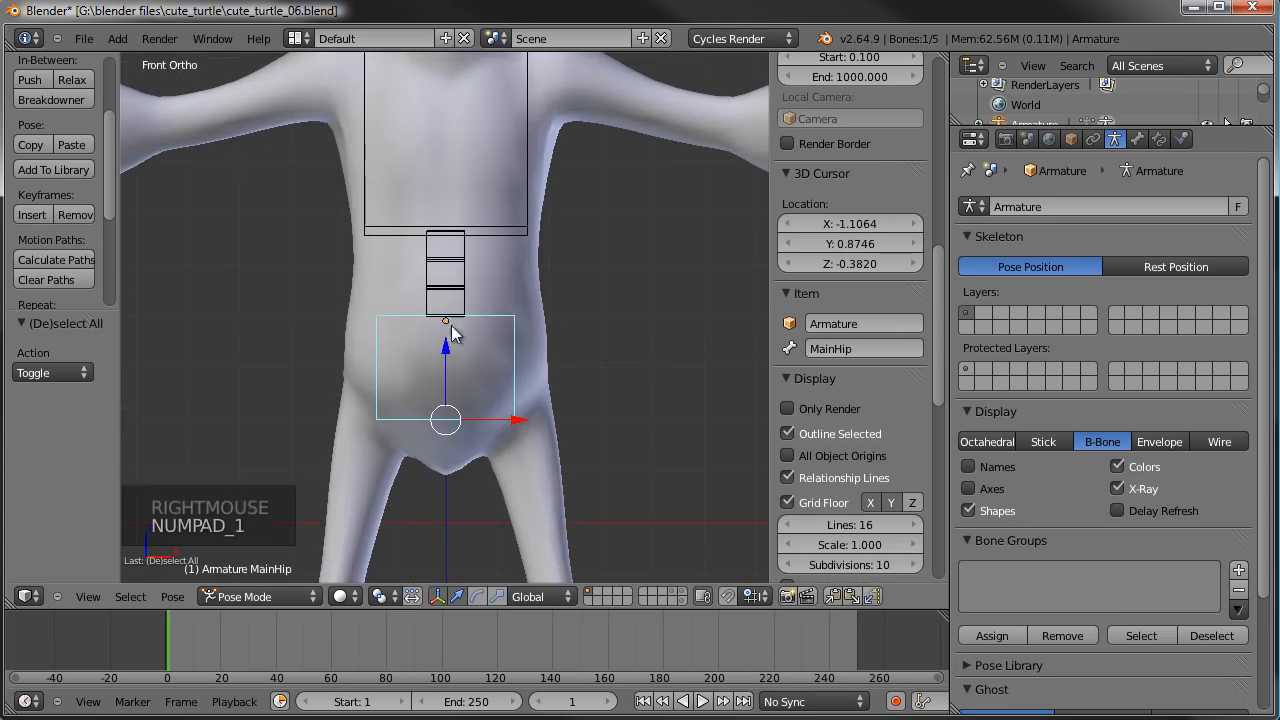
pyautogui.press('Tab')
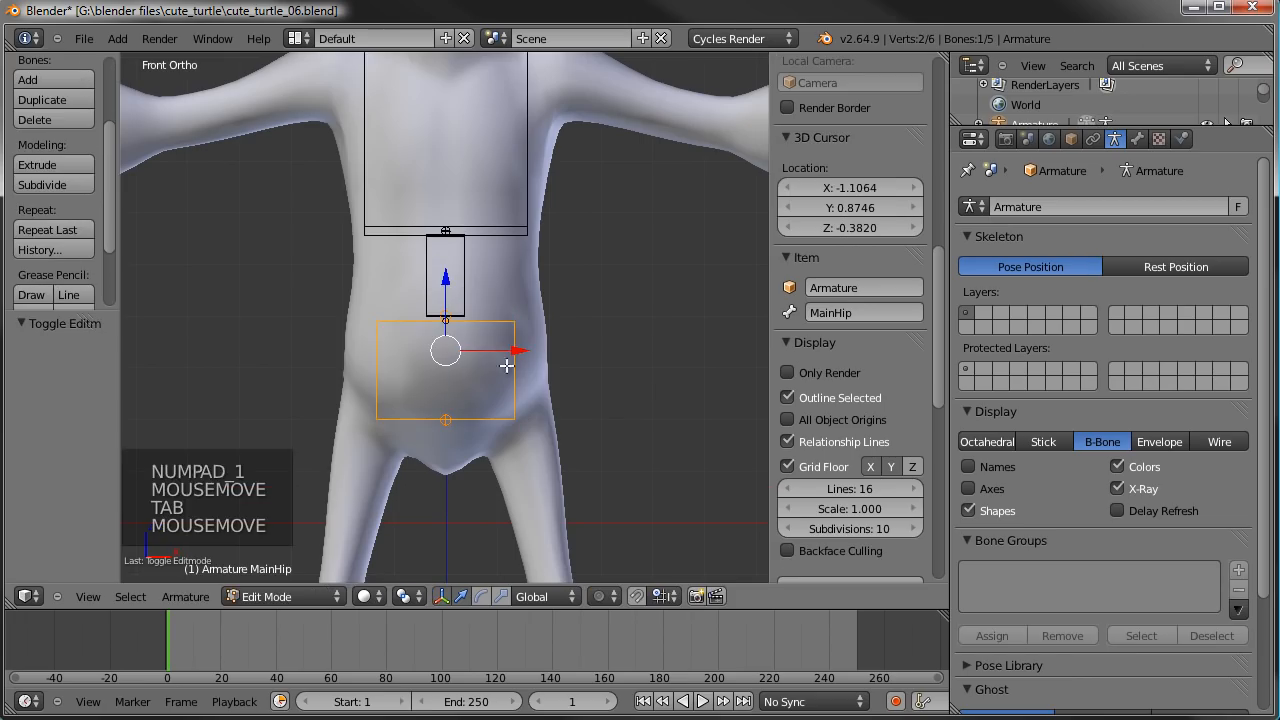
pyautogui.hotkey('ctrl', 'alt', 's')
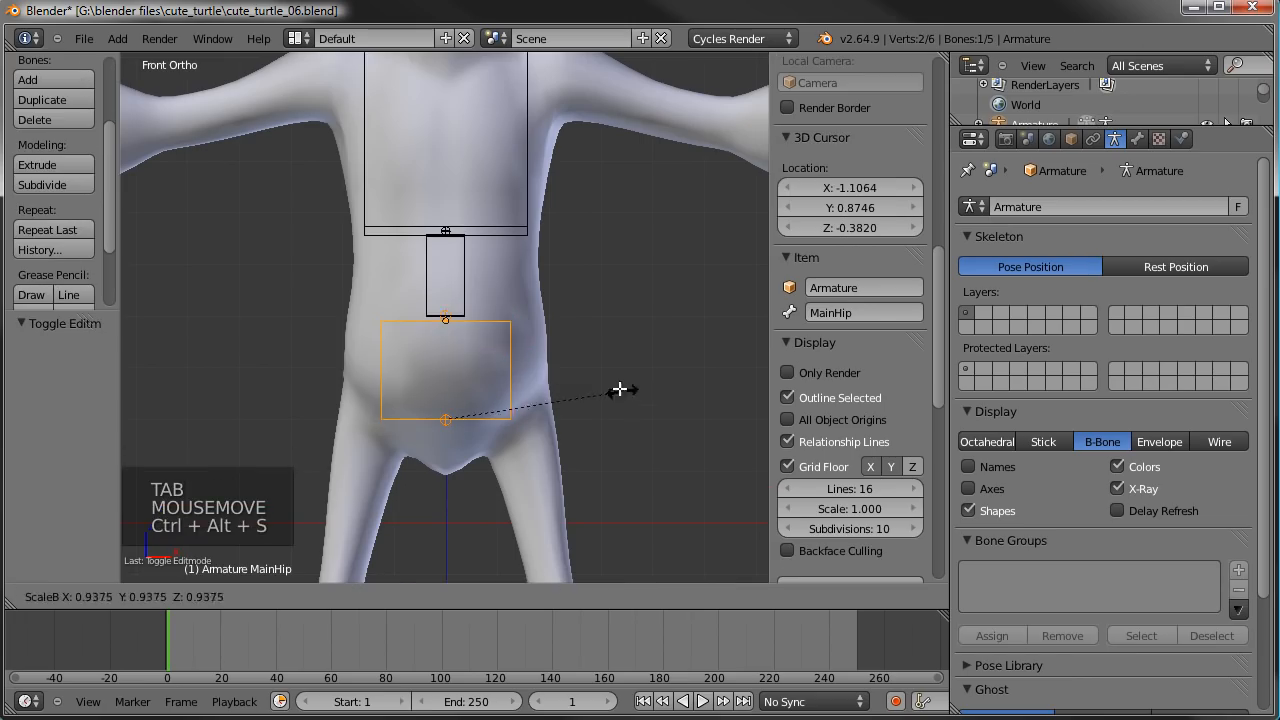
pyautogui.click(553, 367)
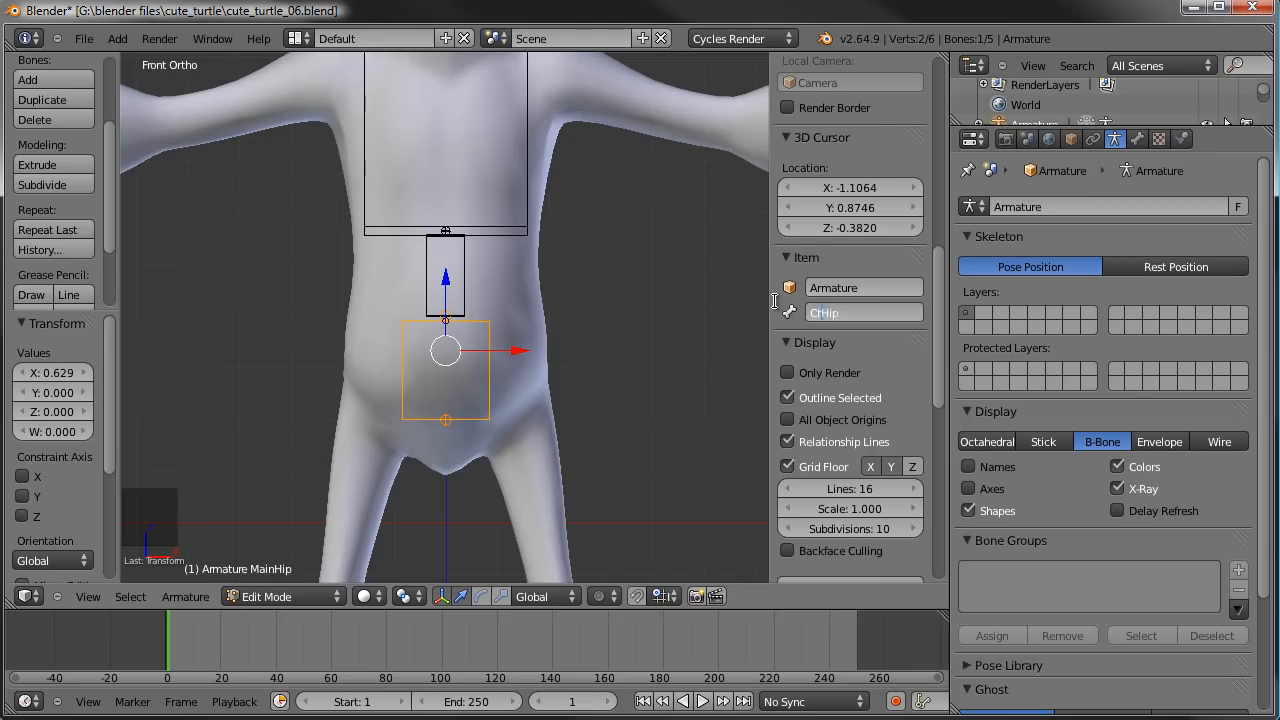
pyautogui.press('Return')
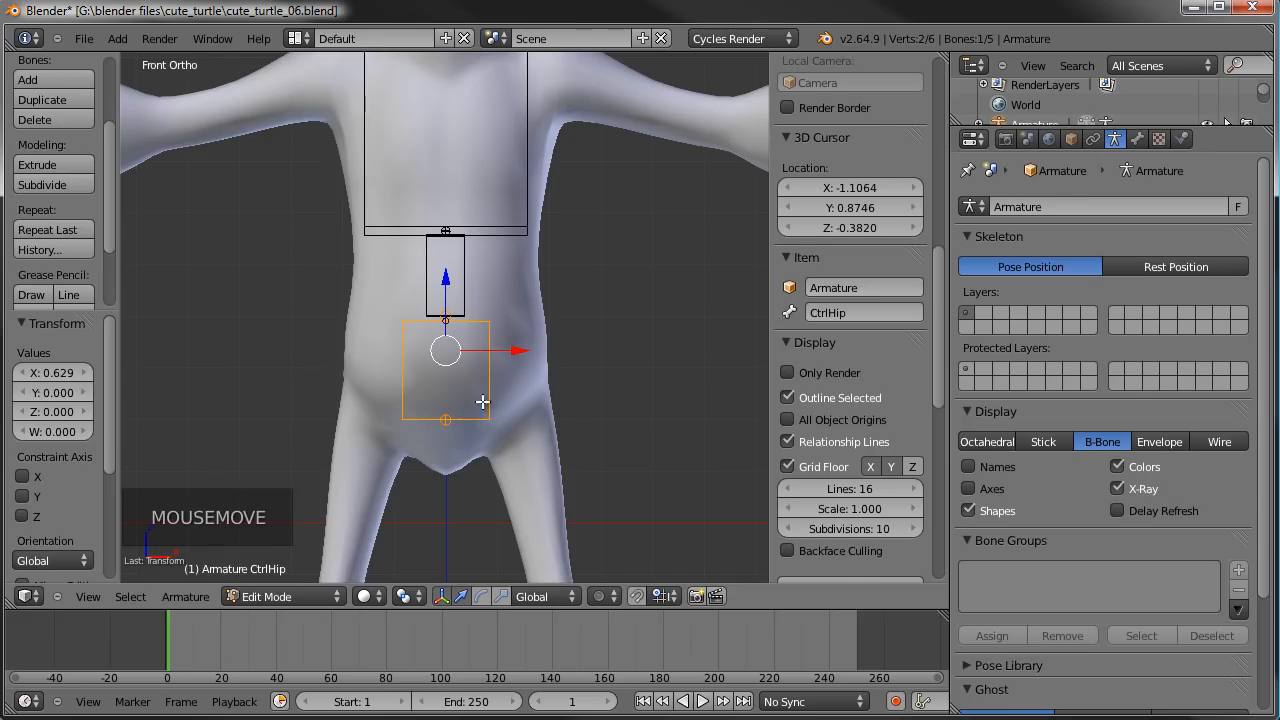
# - Duplicate the CtrlHip bone in place, scale the copy's B-Bone thickness by about 1.659 and name it MainHip
pyautogui.hotkey('shift', 'd')
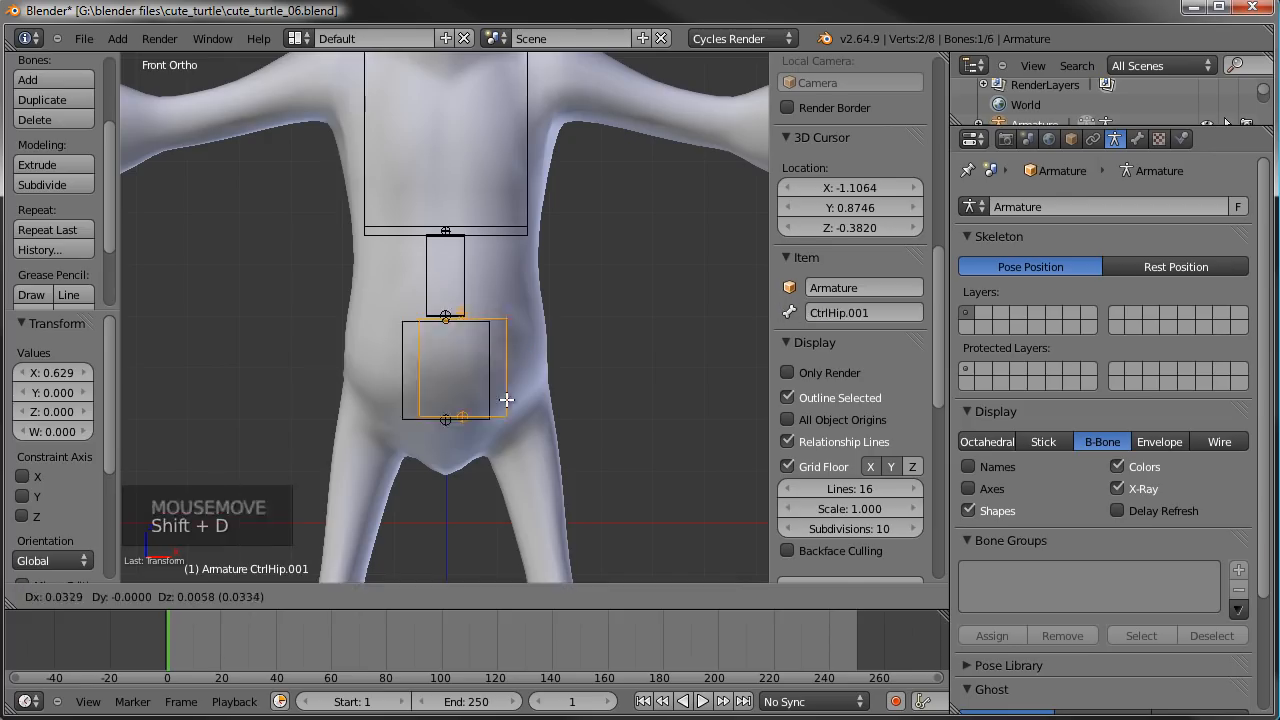
pyautogui.rightClick(504, 399)
pyautogui.hotkey('ctrl', 'alt', 's')
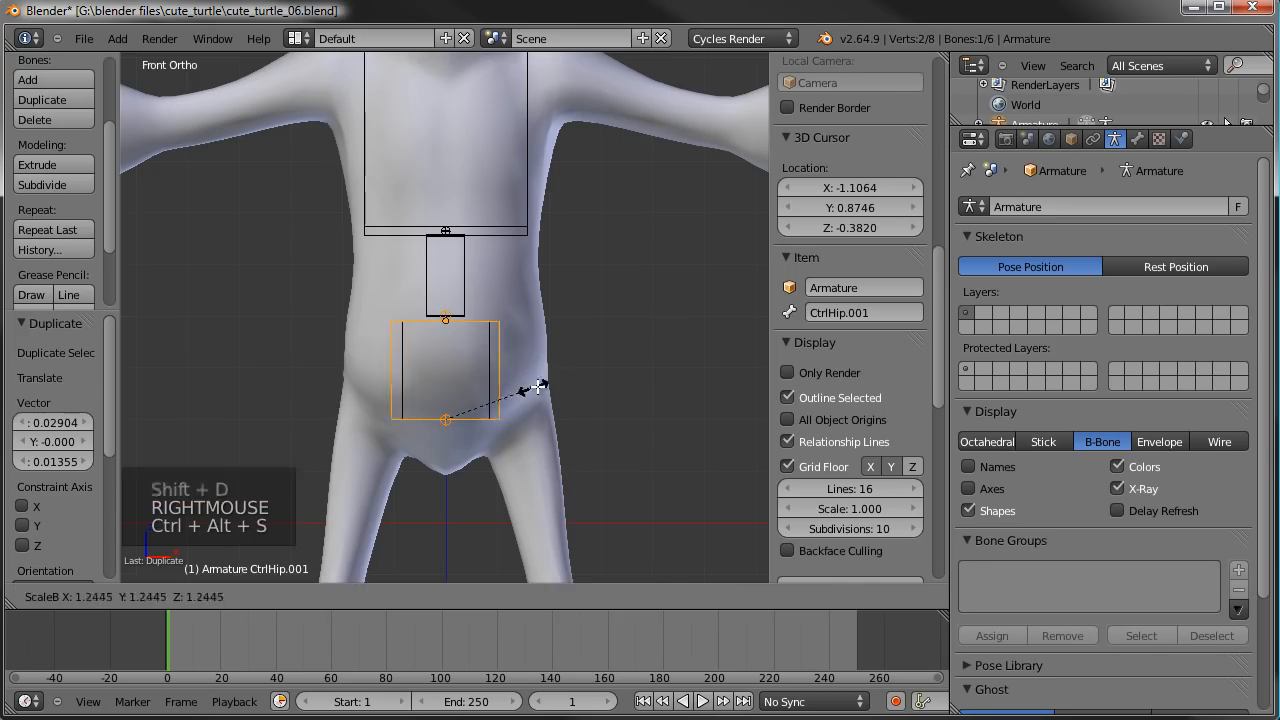
pyautogui.click(570, 366)
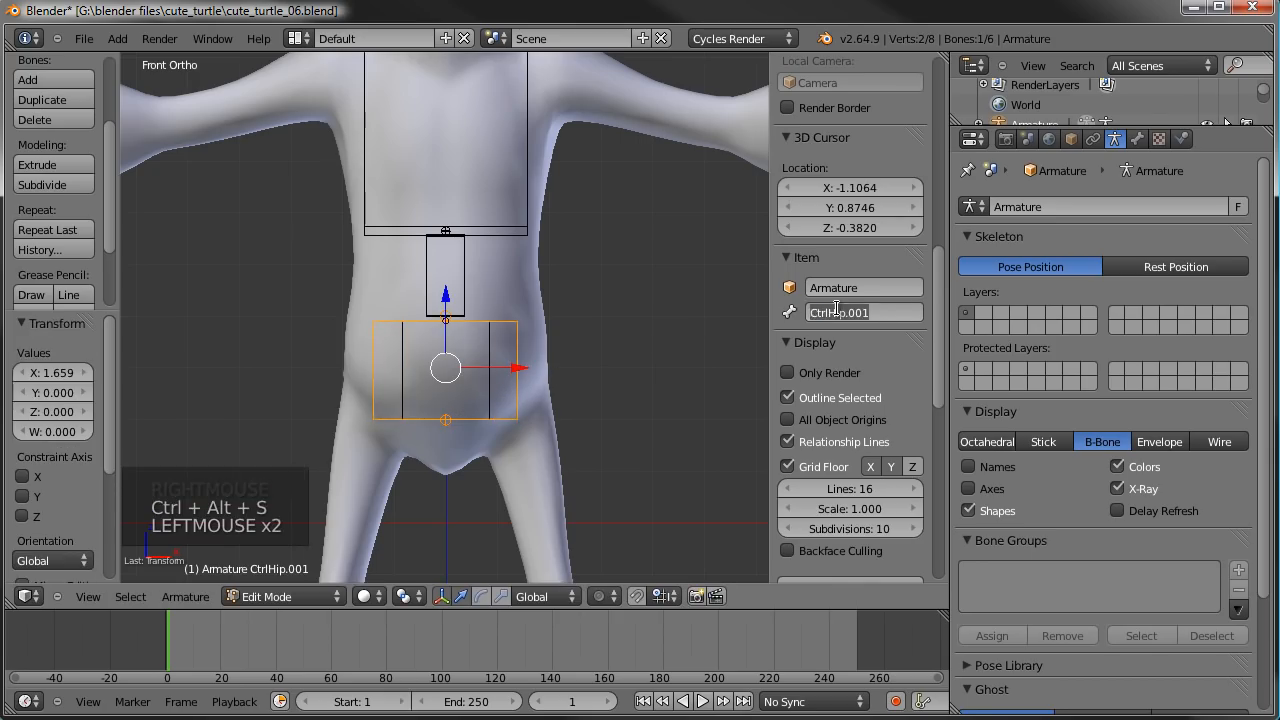
pyautogui.write('MainHip')
pyautogui.press('Return')
# - Switch the direction of the new MainHip bone
pyautogui.moveTo(560, 370)
pyautogui.mouseDown(button='middle')
pyautogui.moveTo(545, 372)
pyautogui.moveTo(563, 378)
pyautogui.mouseUp(button='middle')
pyautogui.scroll(1, 565, 378)
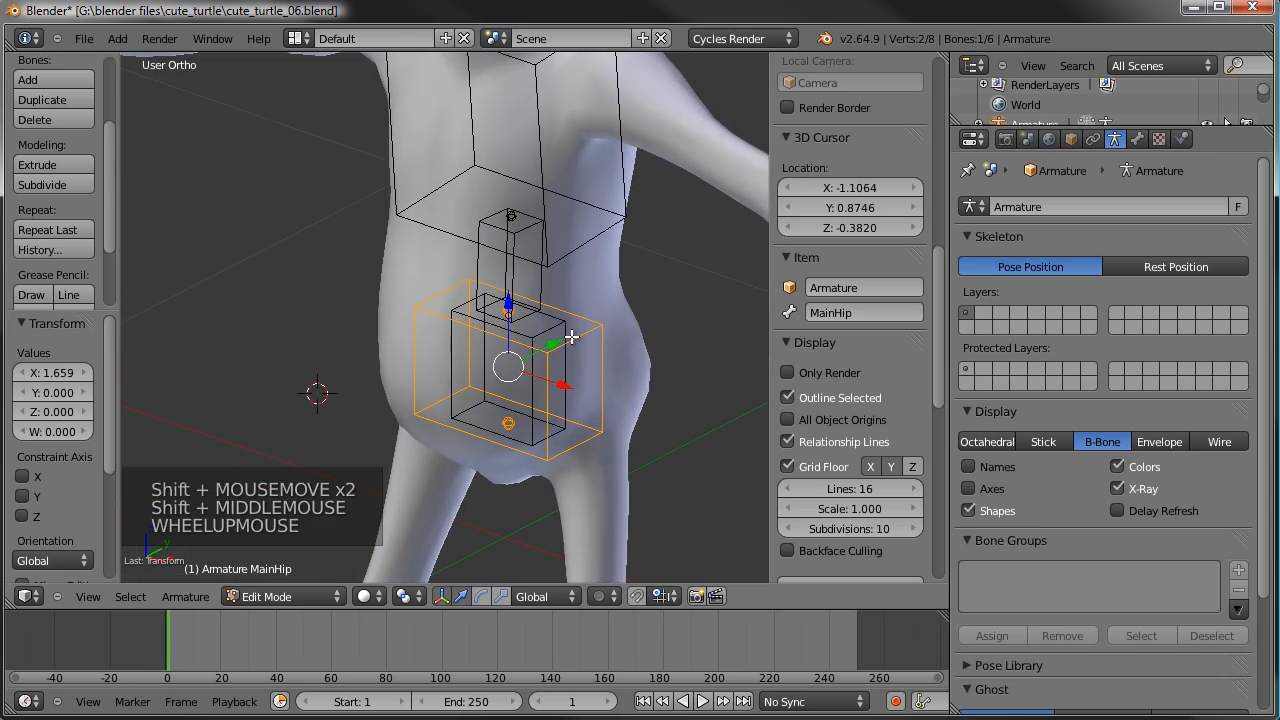
pyautogui.press('w')
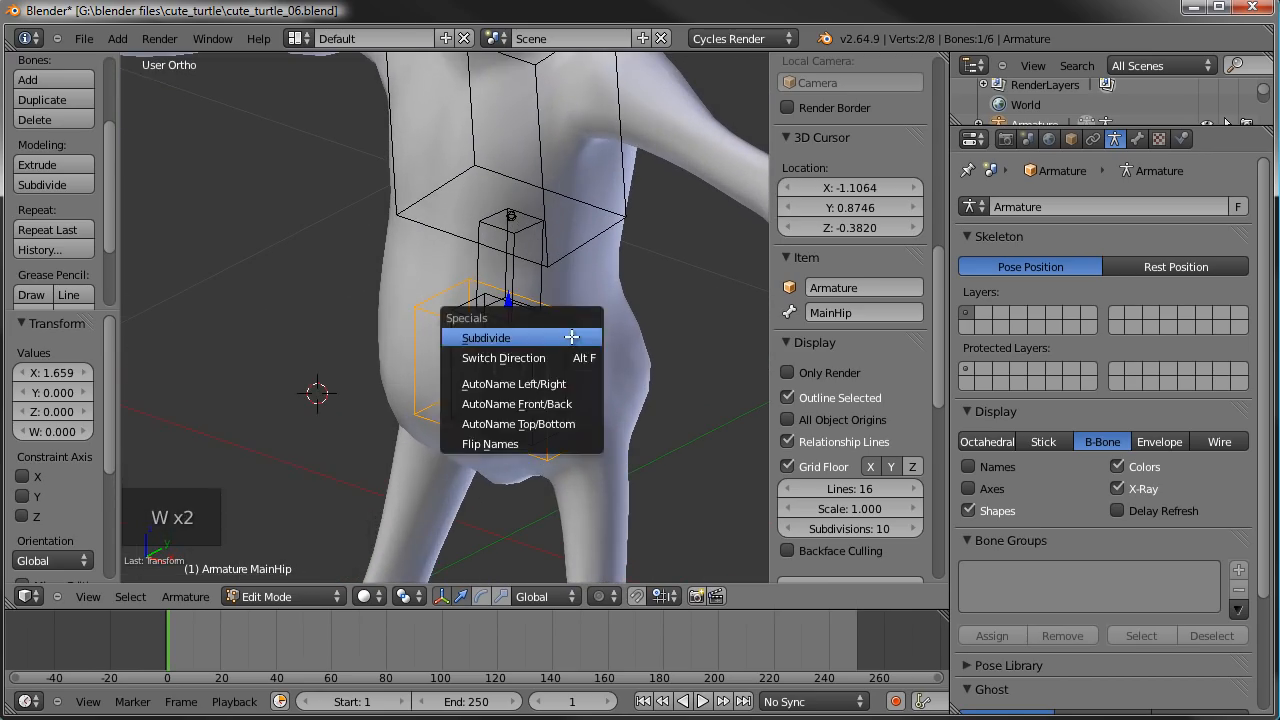
pyautogui.click(523, 355)
# - Test rotating the MainHip and CtrlHip bones separately in Pose Mode, cancelling each rotation
pyautogui.press('Tab')
pyautogui.moveTo(508, 371); pyautogui.dragTo(569, 337, button='middle')
pyautogui.press('r')
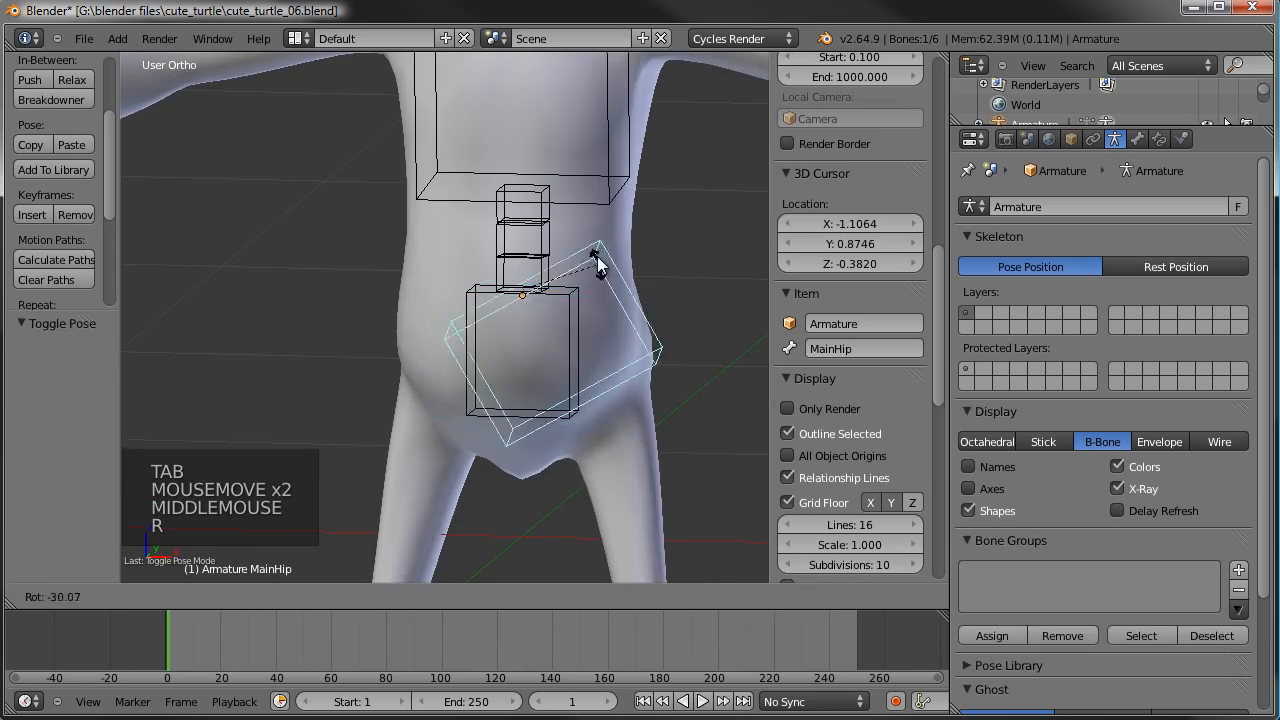
pyautogui.rightClick(601, 280)
pyautogui.rightClick(582, 301)
pyautogui.press('r')
pyautogui.rightClick(591, 308)
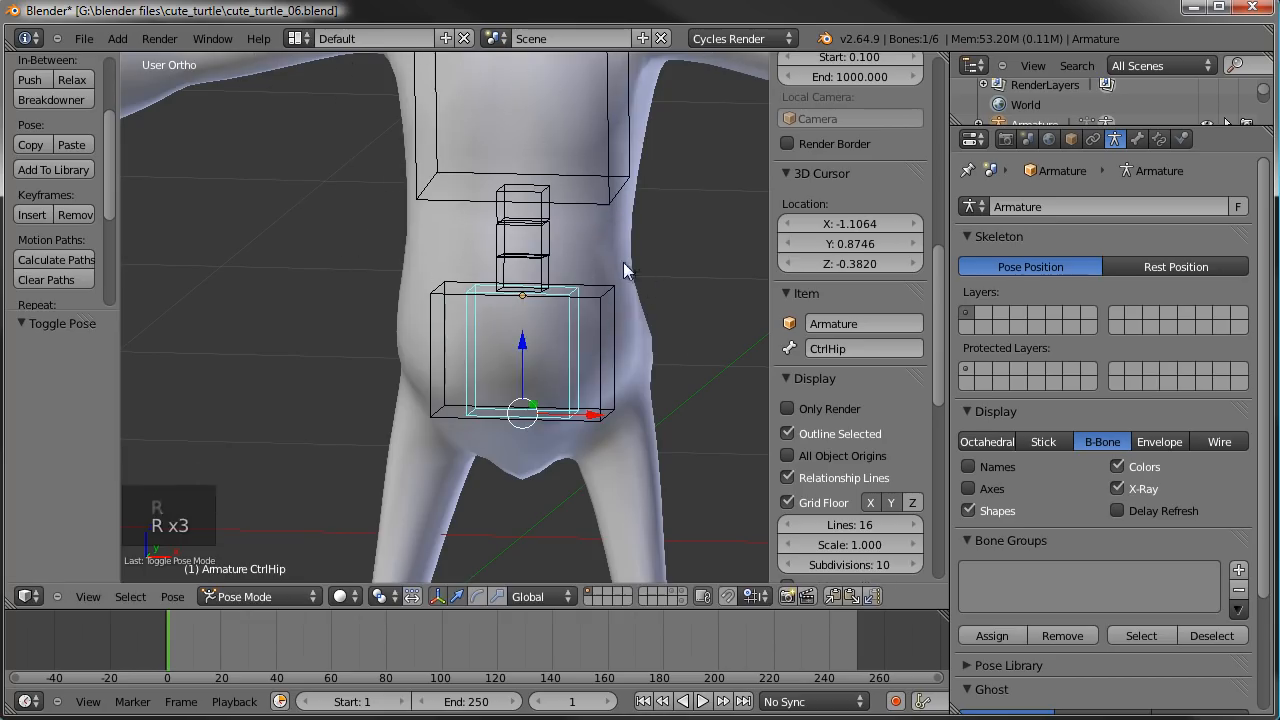
pyautogui.rightClick(607, 285)
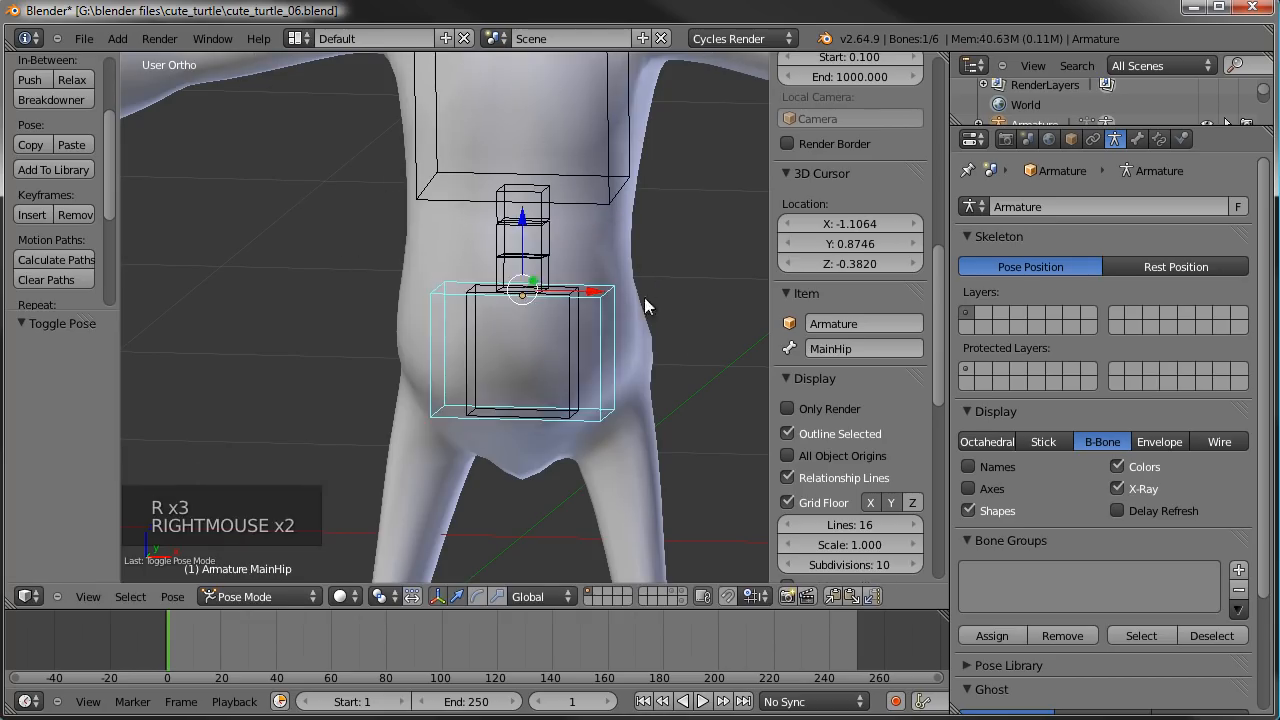
# - In Edit Mode, parent the CtrlHip bone to the MainHip bone with Keep Offset
pyautogui.press('Tab')
pyautogui.rightClick(565, 317)
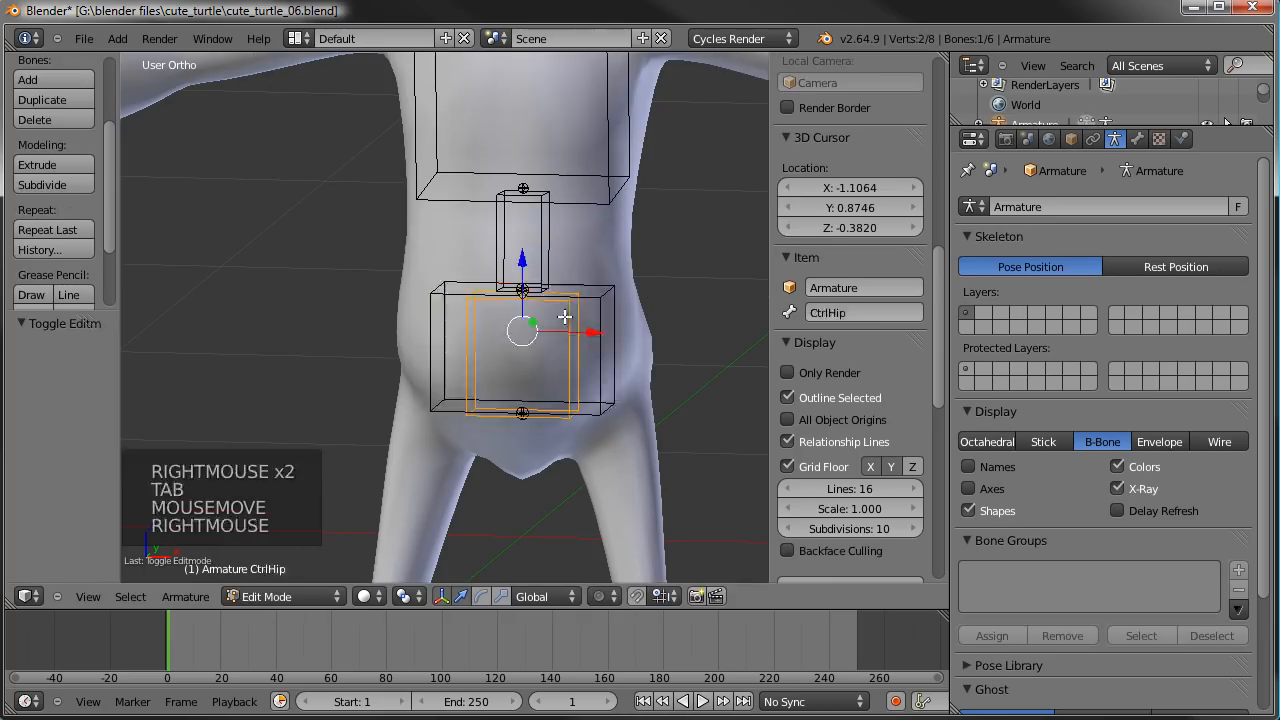
pyautogui.keyDown('shift'); pyautogui.rightClick(610, 369); pyautogui.keyUp('shift')
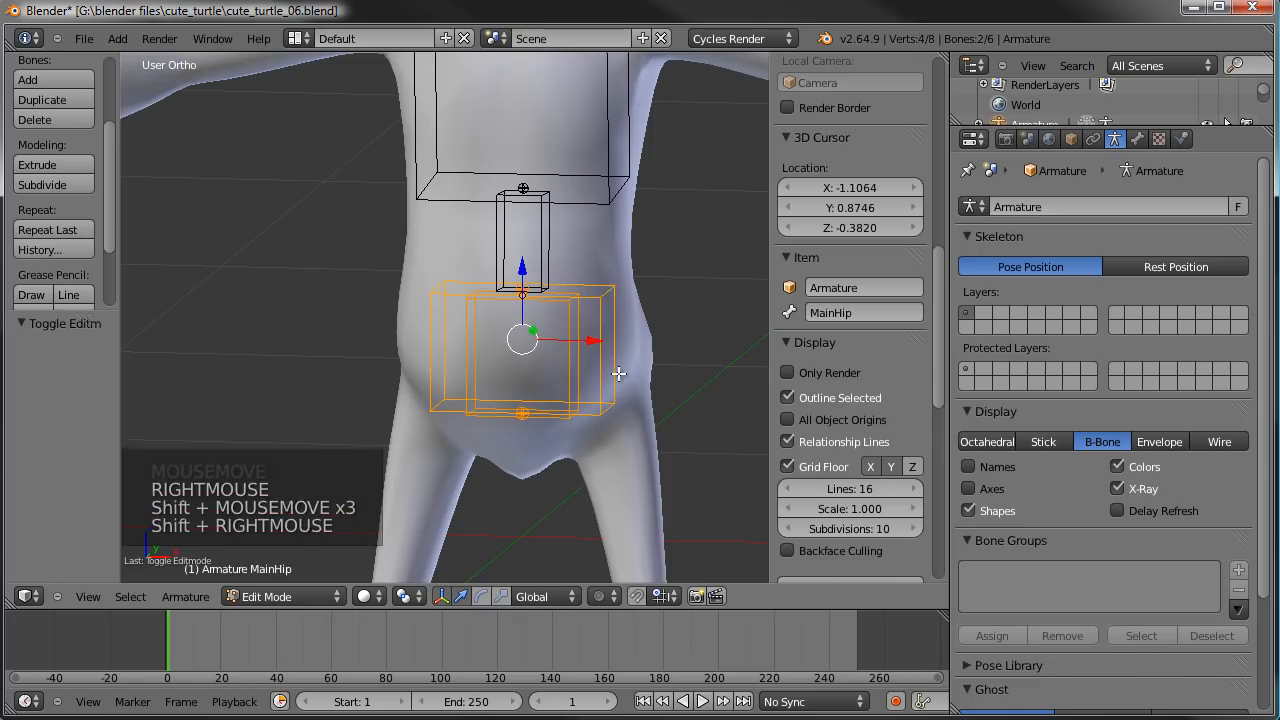
pyautogui.hotkey('ctrl', 'p')
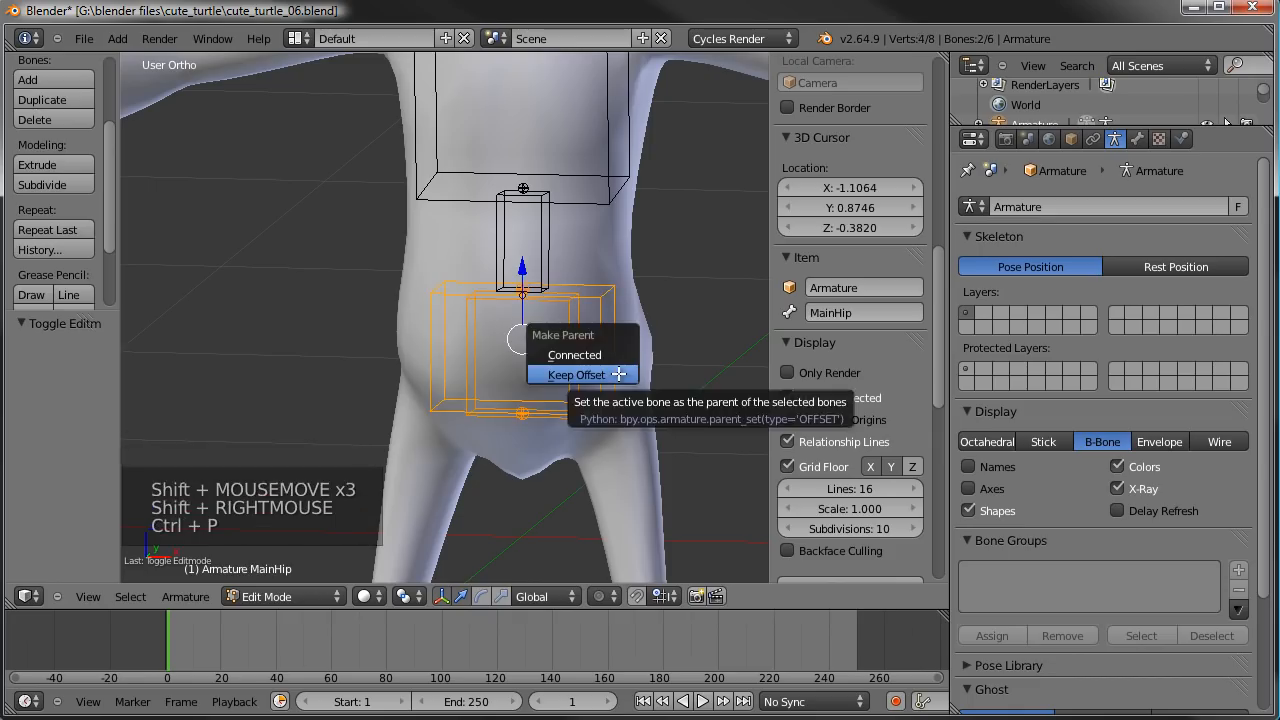
pyautogui.click(619, 374)
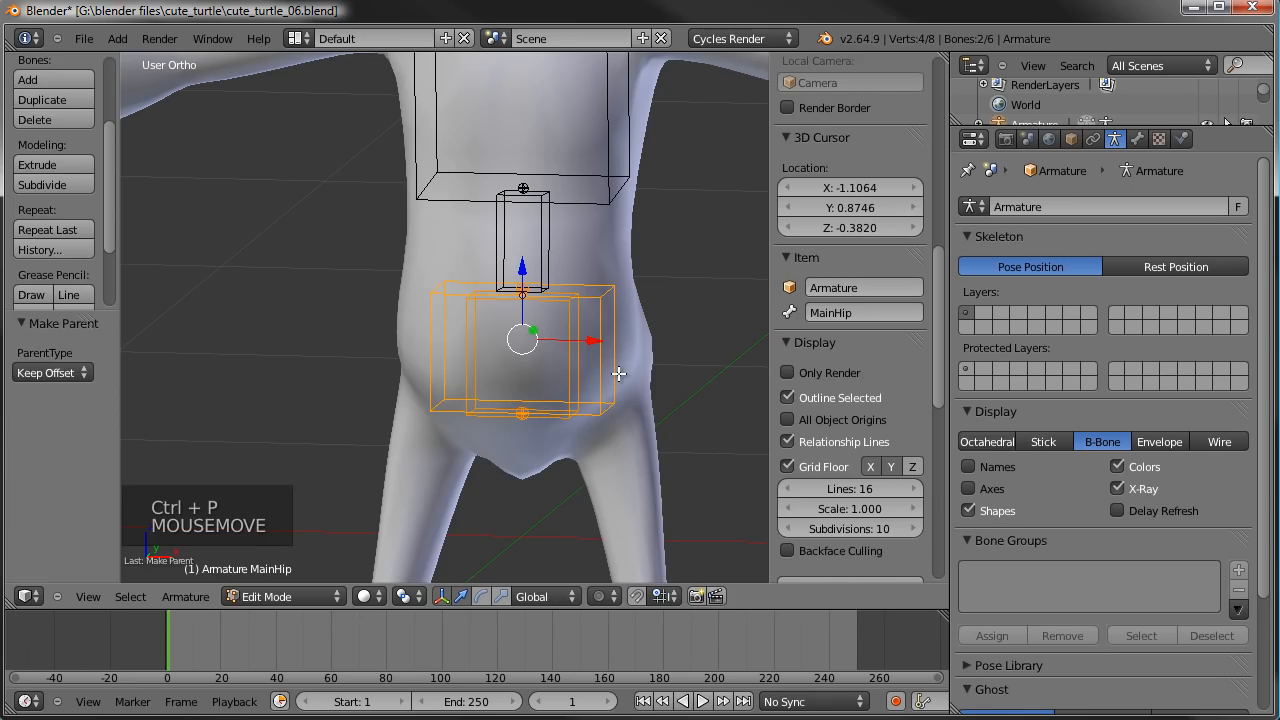
# - Check the new parenting by test-rotating the MainHip bone in Pose Mode, then cancel the rotation
pyautogui.press('Tab')
pyautogui.press('a')
pyautogui.rightClick(612, 299)
pyautogui.scroll(-3, 605, 340)
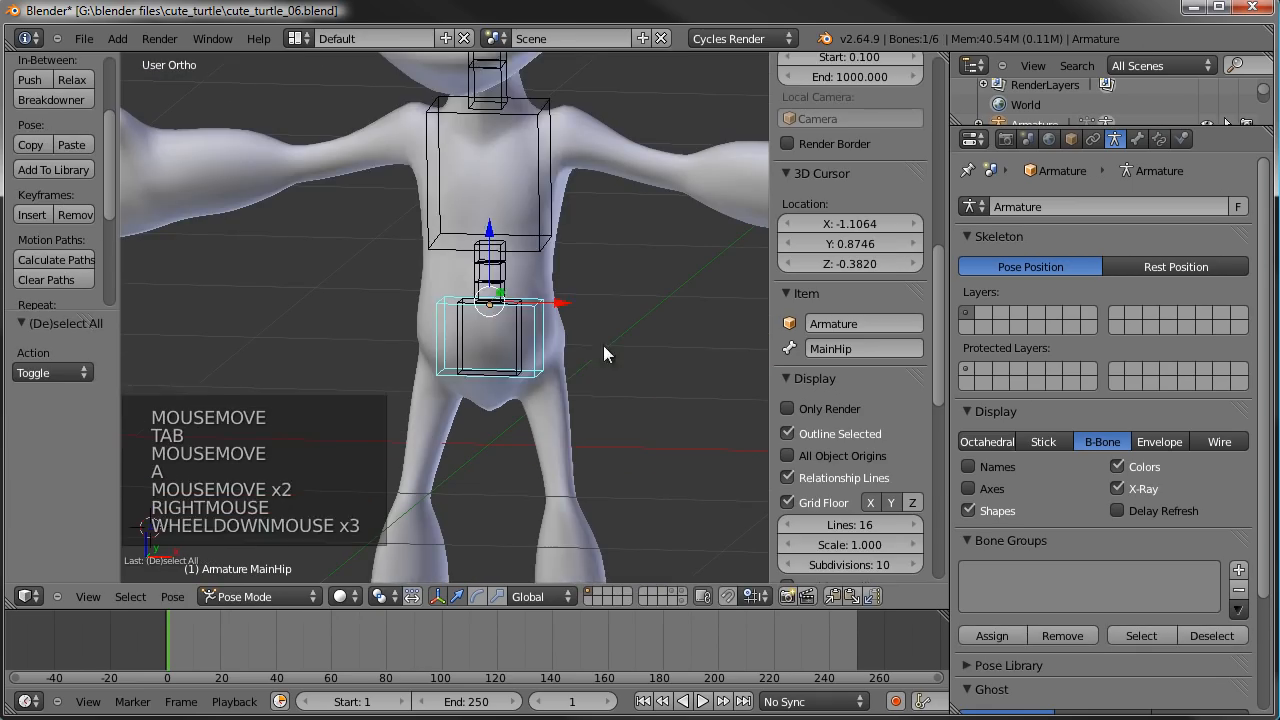
pyautogui.press('r')
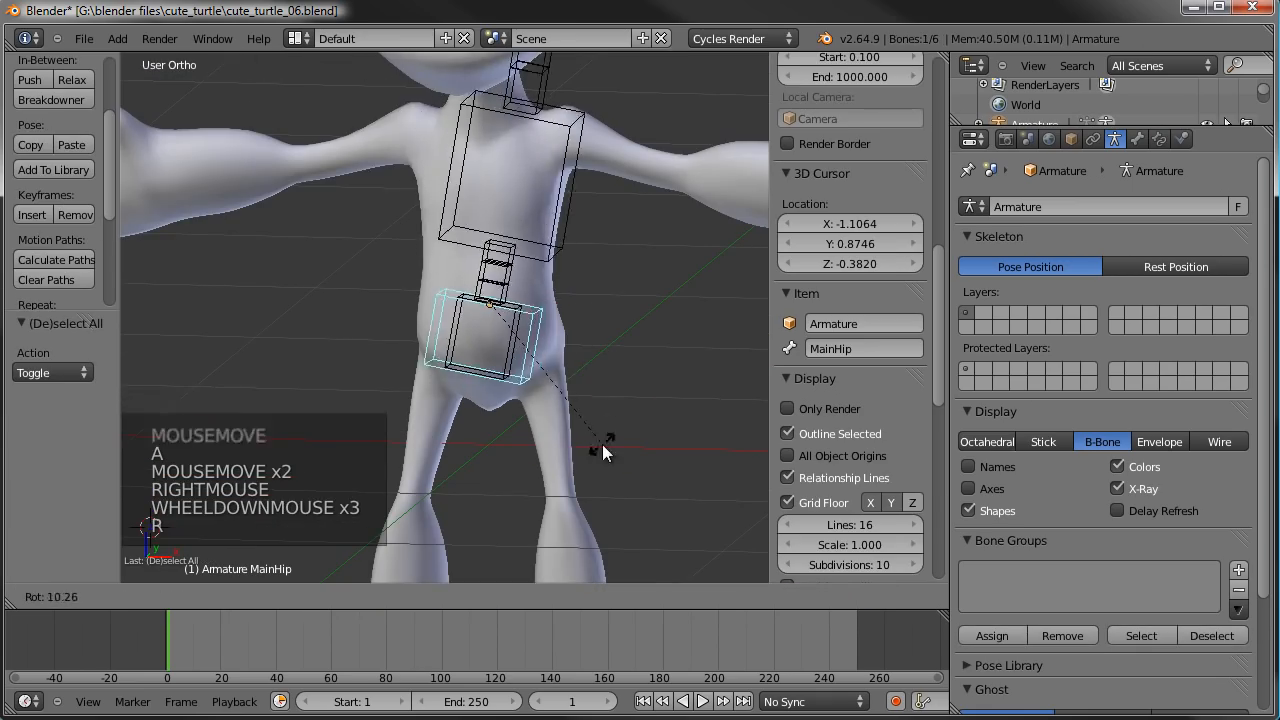
pyautogui.rightClick(611, 430)
# - Test how the chest follows the hips by rotating the MainHip bone in front view, cancelling the rotation
pyautogui.press('KP_1')
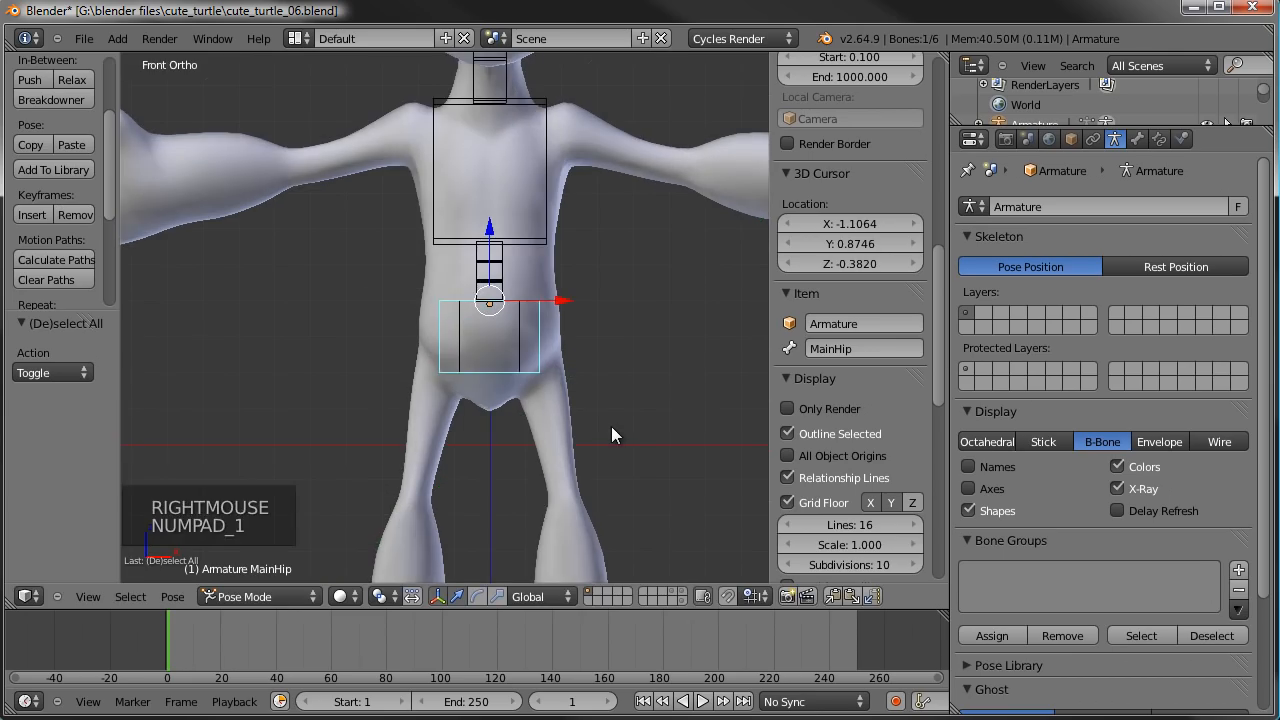
pyautogui.keyDown('shift'); pyautogui.moveTo(572, 342); pyautogui.dragTo(577, 436, button='middle'); pyautogui.keyUp('shift')
pyautogui.scroll(-3, 579, 432)
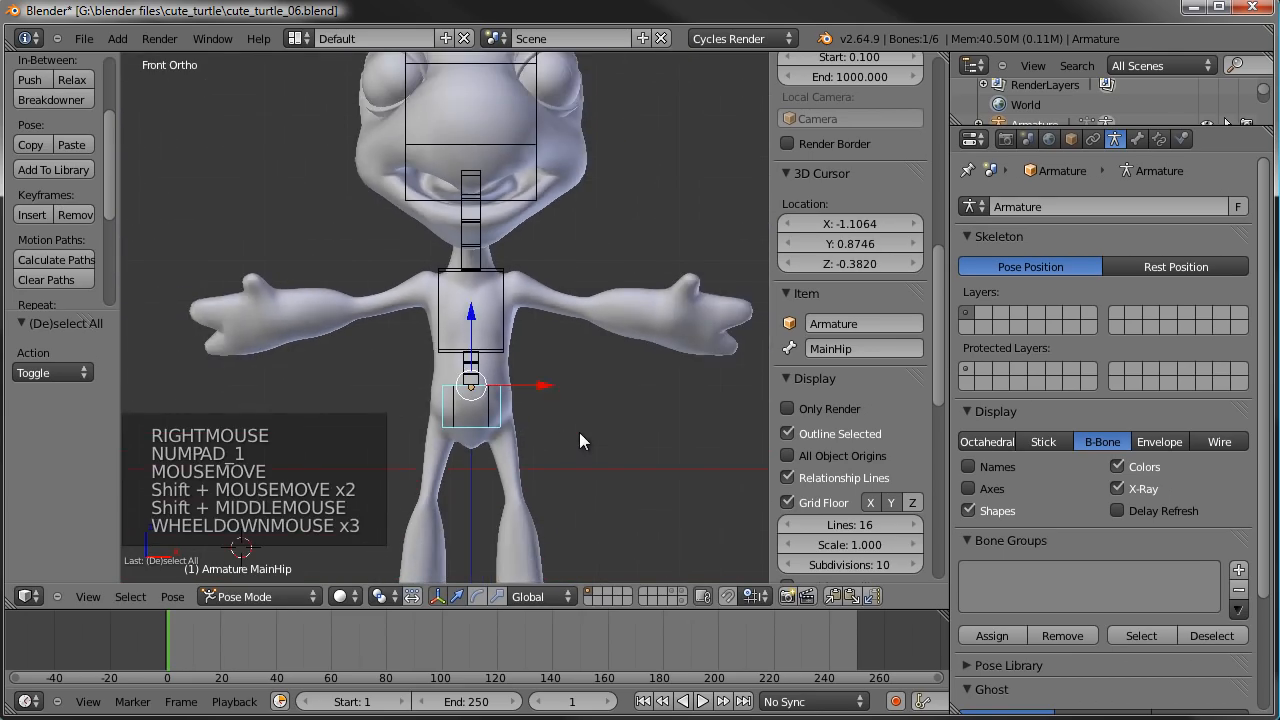
pyautogui.scroll(3, 562, 386)
pyautogui.rightClick(541, 331)
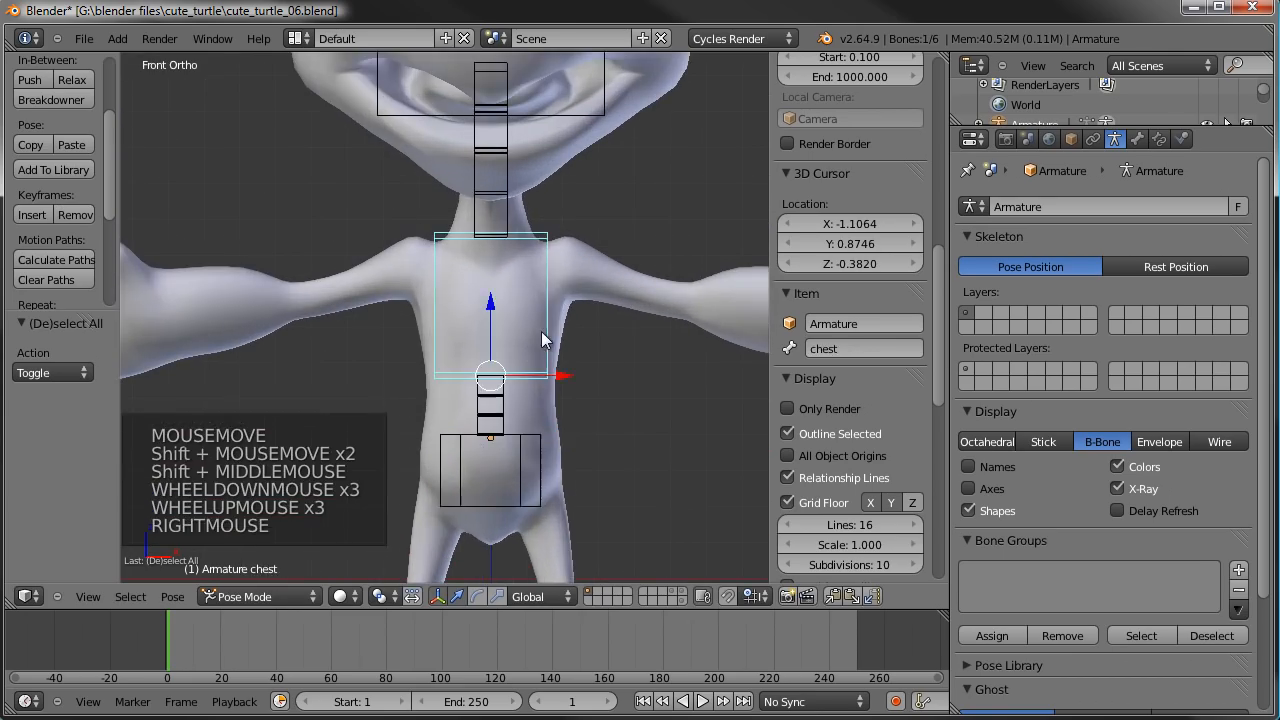
pyautogui.rightClick(556, 450)
pyautogui.press('r')
pyautogui.press('r')
pyautogui.press('r')
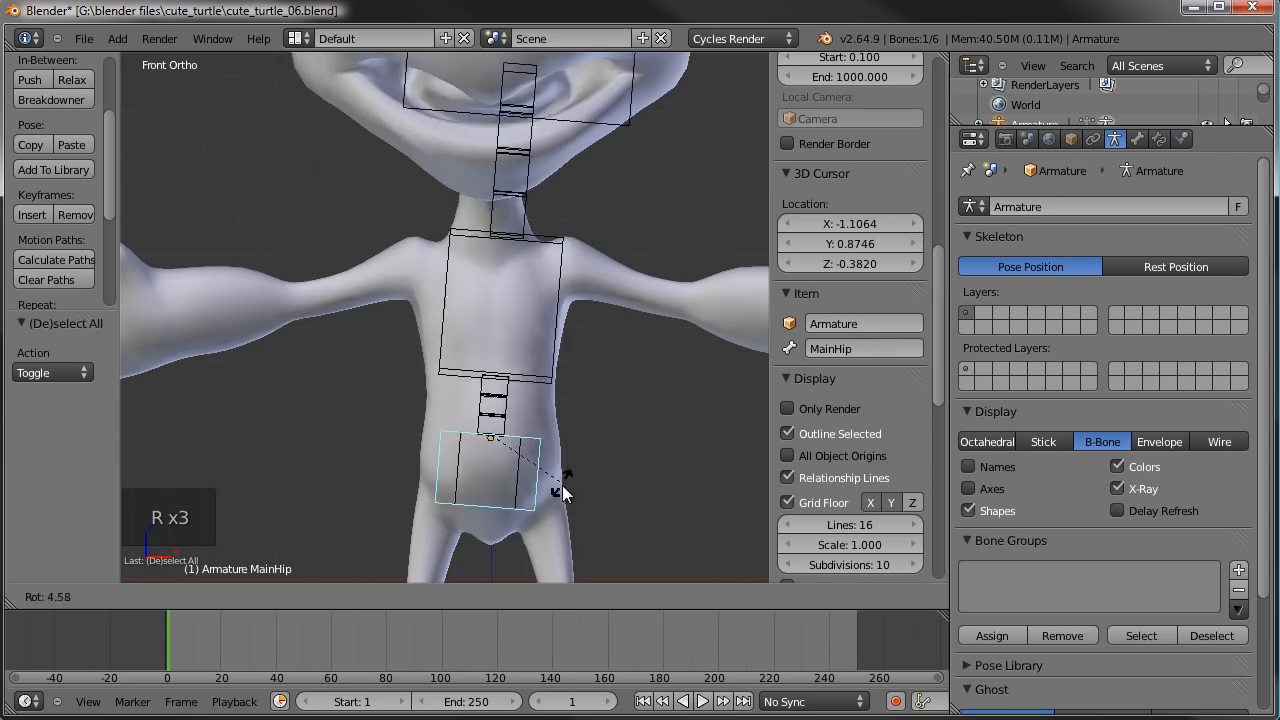
pyautogui.rightClick(571, 470)
# - Turn off Inherit Rotation for the chest bone
pyautogui.rightClick(543, 325)
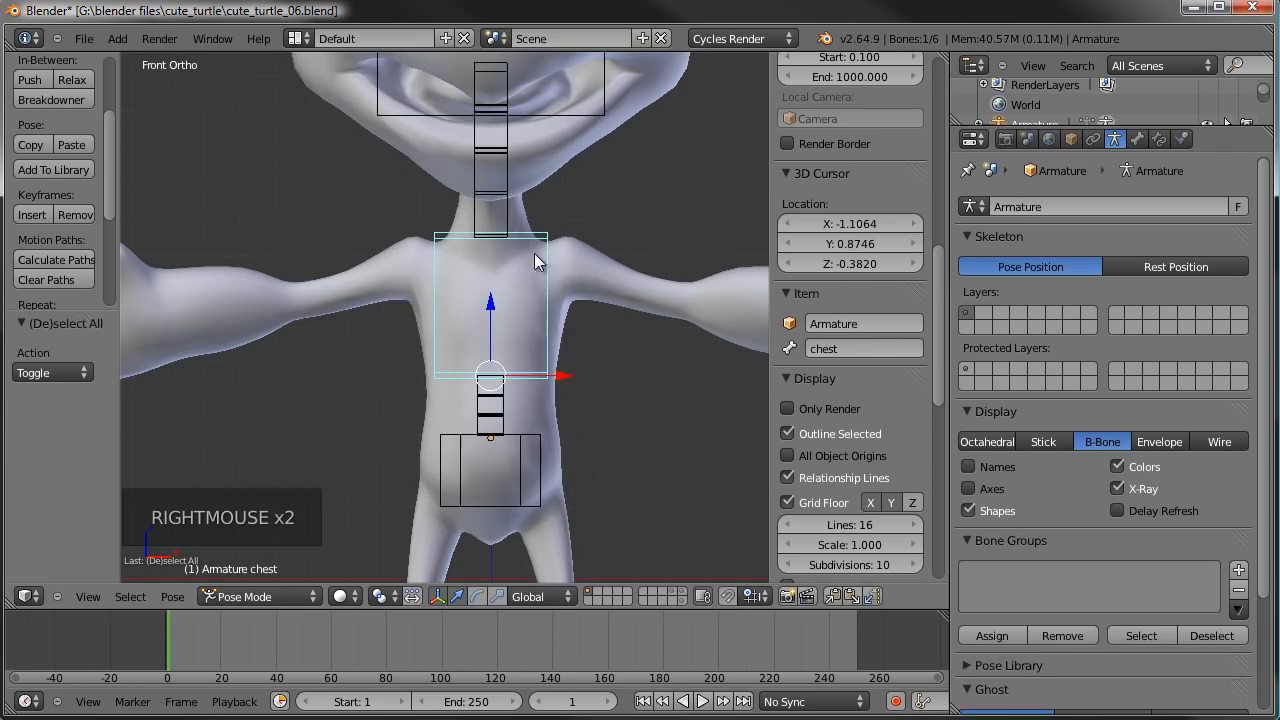
pyautogui.scroll(-1, 558, 313)
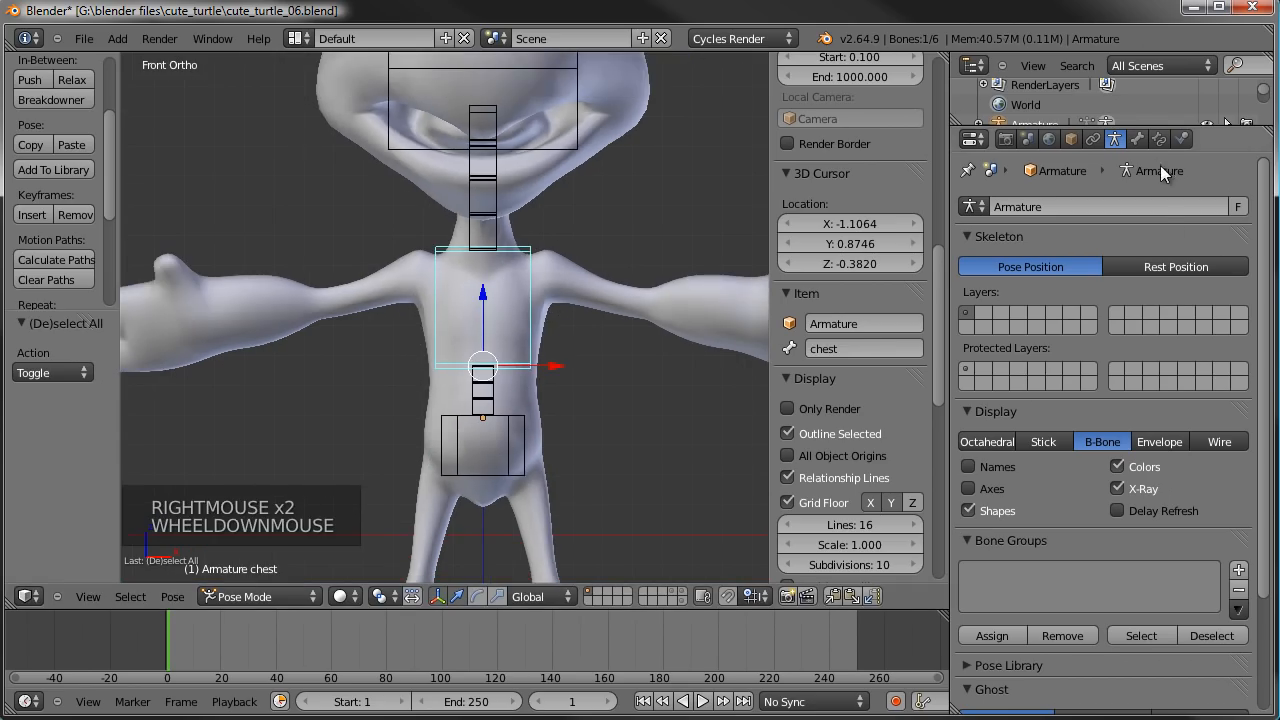
pyautogui.click(1139, 136)
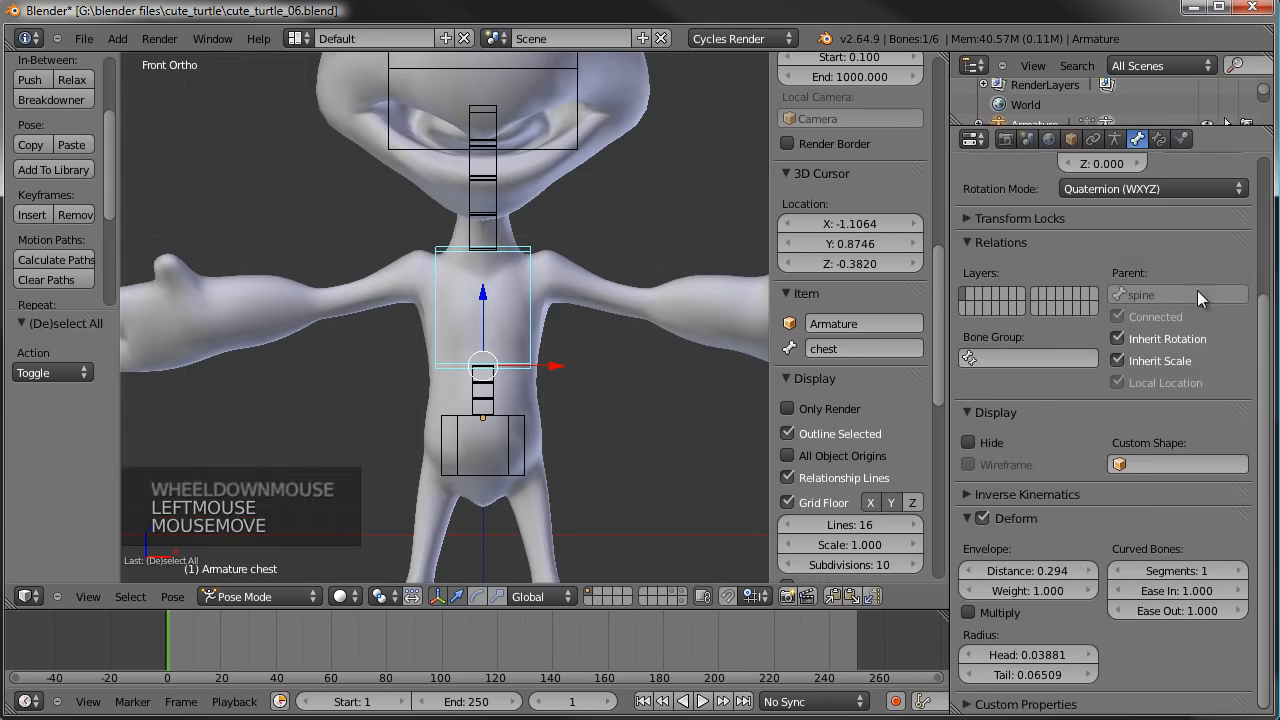
pyautogui.click(1143, 338)
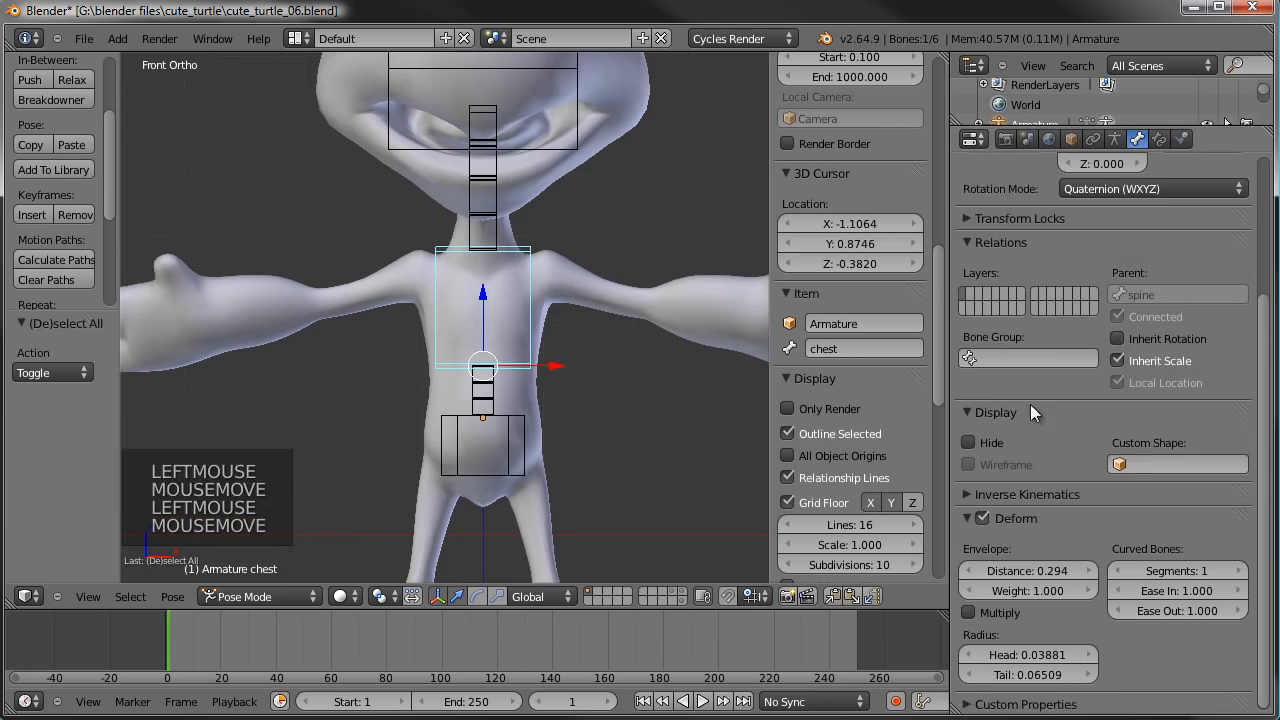
# - Test-rotate the MainHip bone with plain and trackball rotation from several view angles to check the chest's behaviour, cancelling each rotation
pyautogui.rightClick(532, 438)
pyautogui.press('r')
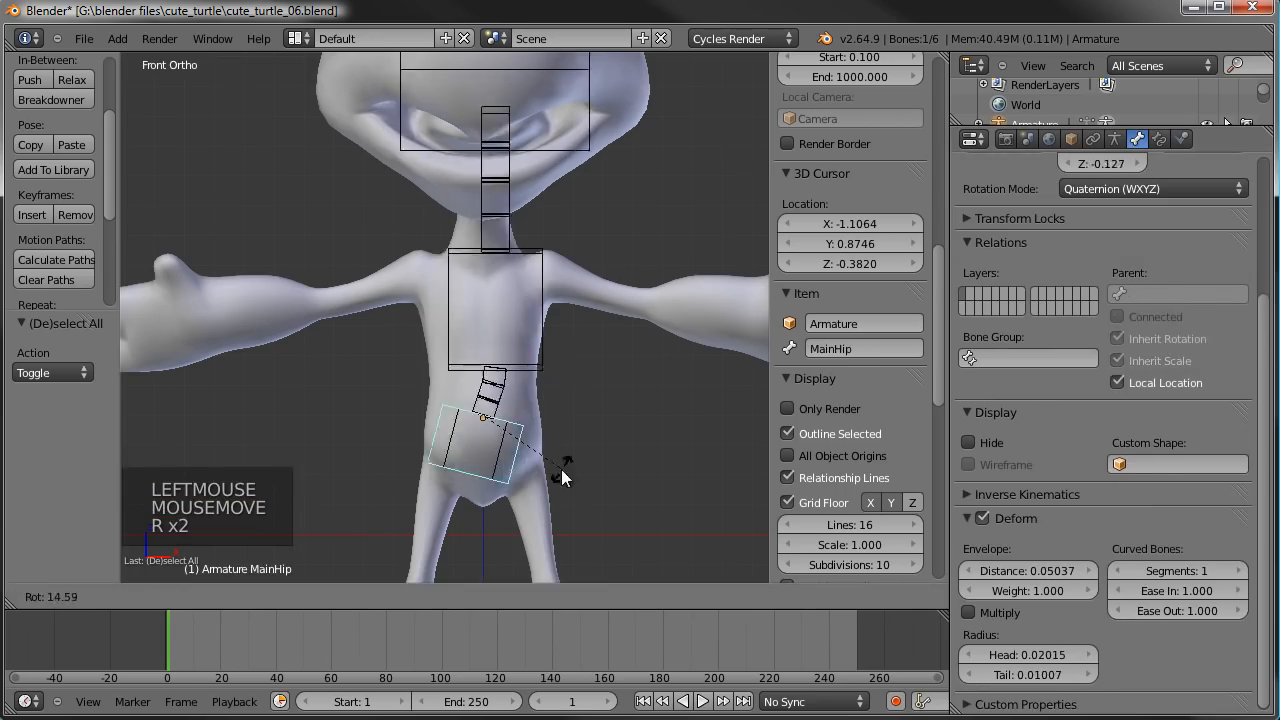
pyautogui.rightClick(577, 471)
pyautogui.moveTo(577, 471); pyautogui.dragTo(575, 451, button='middle')
pyautogui.press('r')
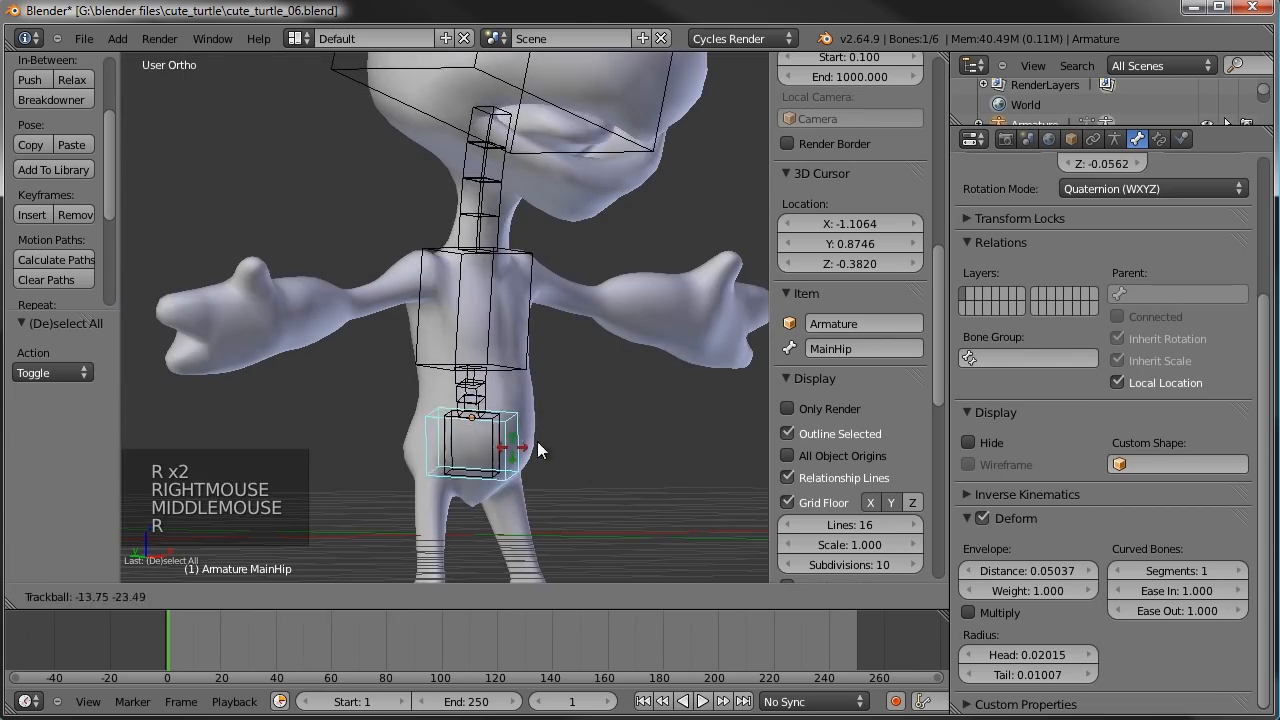
pyautogui.rightClick(586, 500)
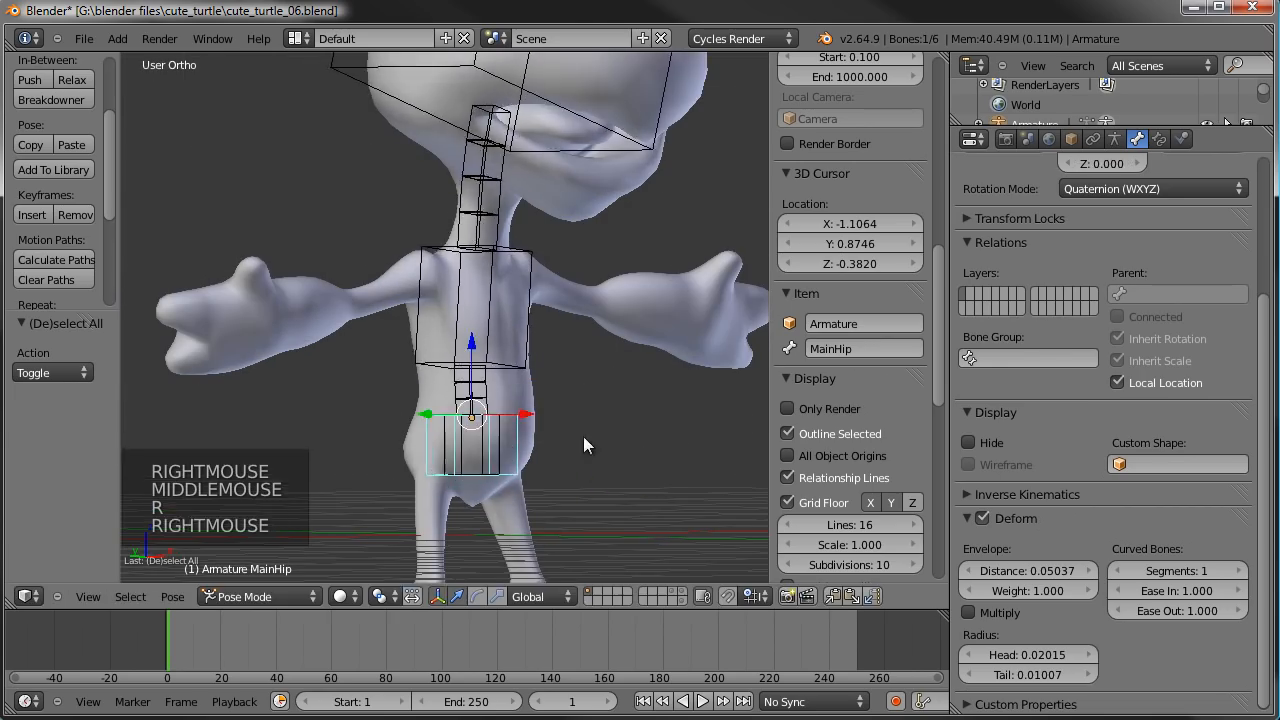
pyautogui.moveTo(586, 500); pyautogui.dragTo(406, 442, button='middle')
pyautogui.press('r')
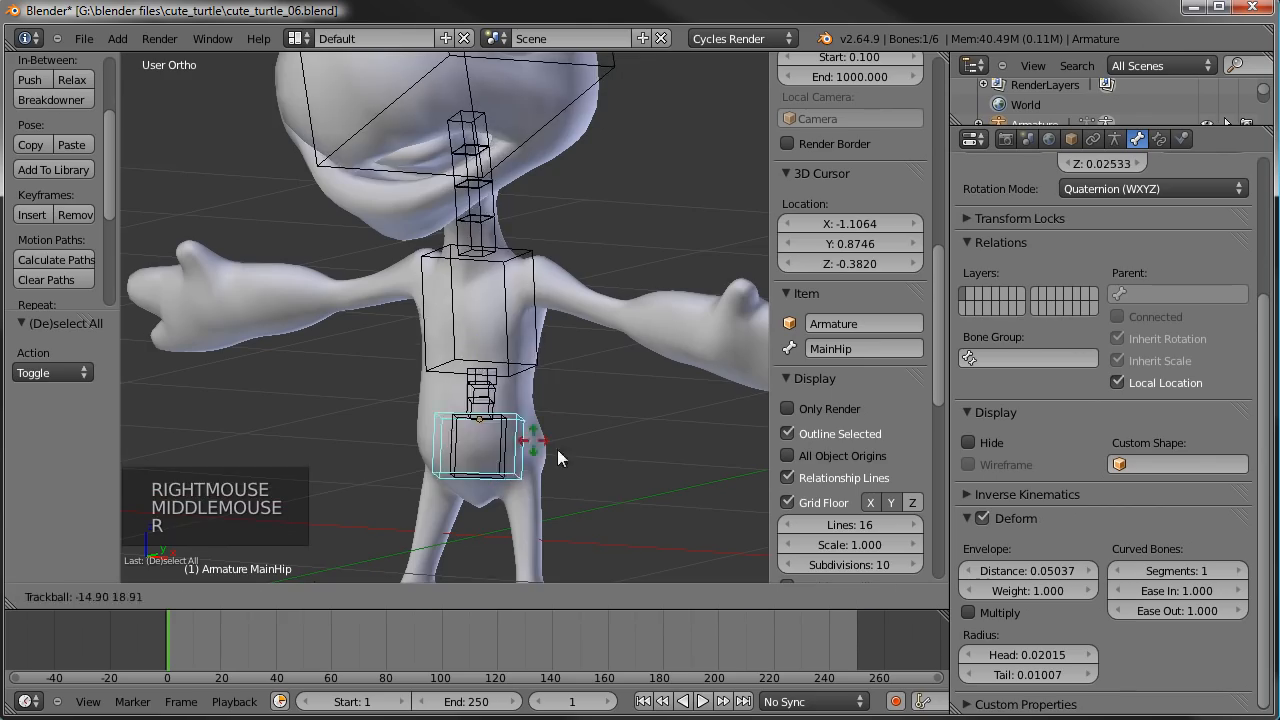
pyautogui.rightClick(579, 452)
pyautogui.scroll(-3, 500, 390)
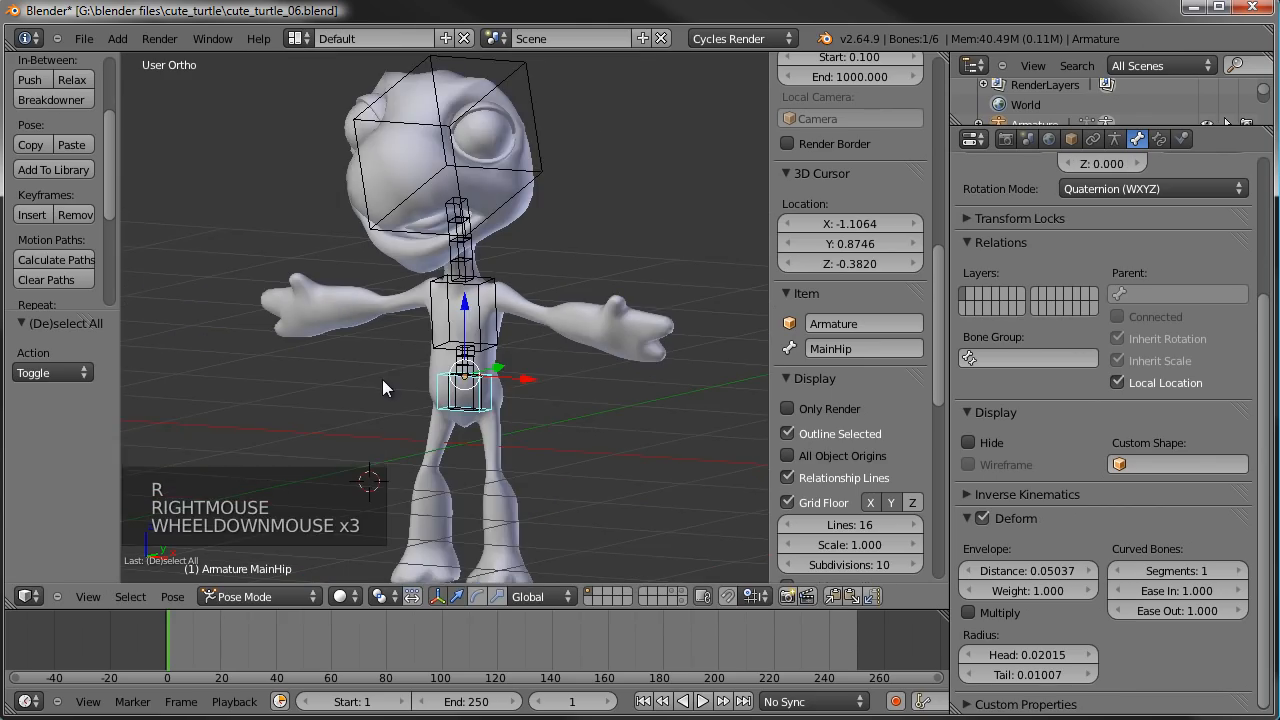
# - With the chest bone in Edit Mode, place the 3D cursor by hand near the left shoulder using front and side views
pyautogui.press('KP_1')
pyautogui.scroll(2, 536, 345)
pyautogui.keyDown('shift'); pyautogui.moveTo(557, 399); pyautogui.dragTo(574, 300, button='middle'); pyautogui.keyUp('shift')
pyautogui.scroll(-2, 552, 328)
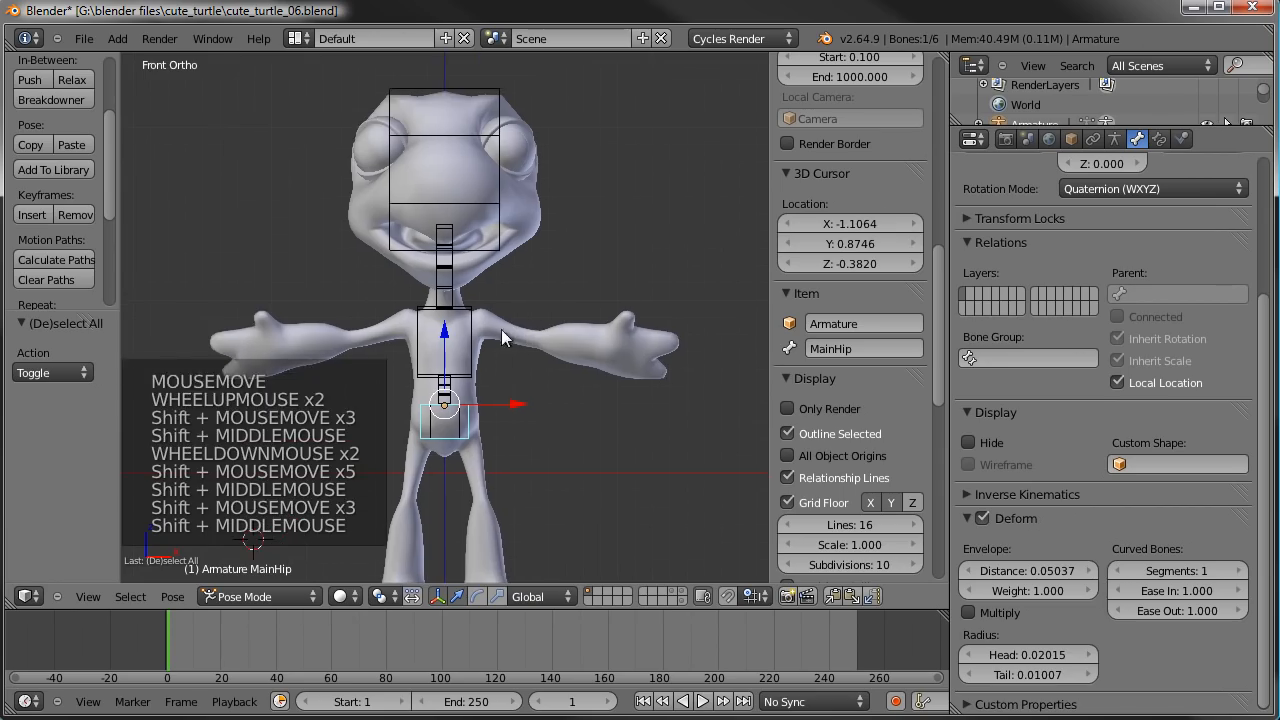
pyautogui.scroll(3, 597, 403)
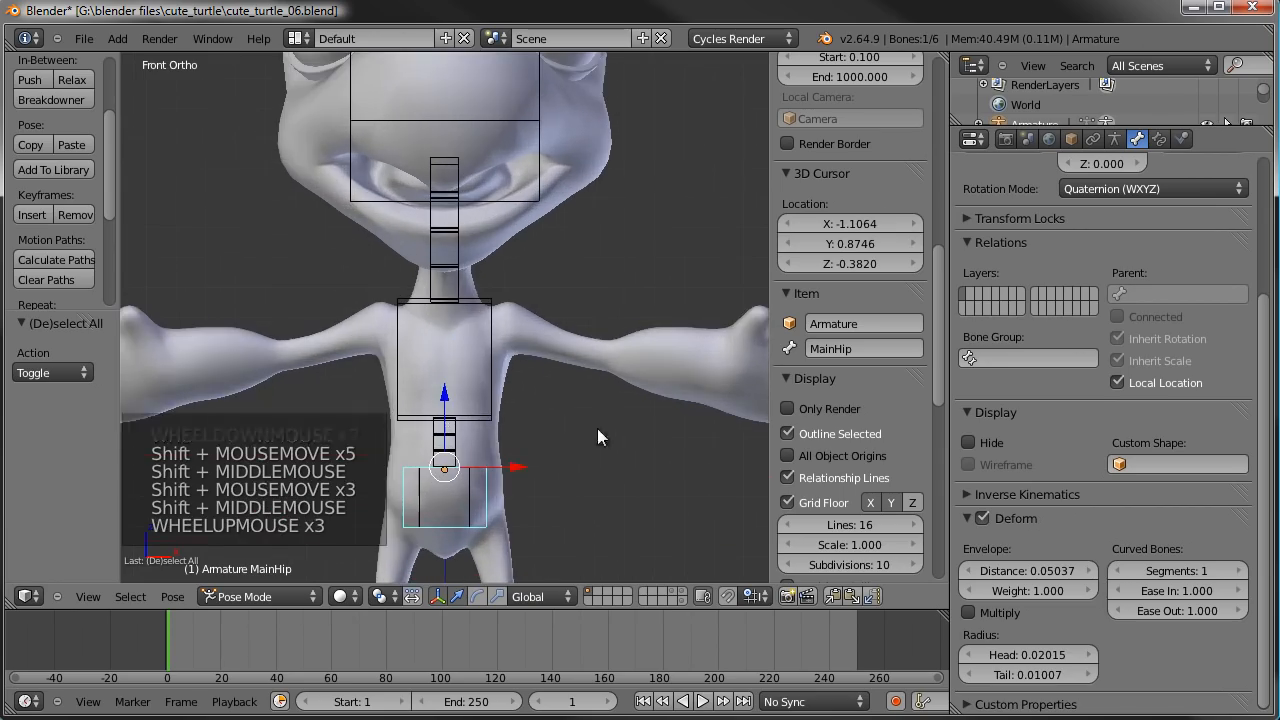
pyautogui.rightClick(490, 325)
pyautogui.press('Tab')
pyautogui.scroll(3, 540, 390)
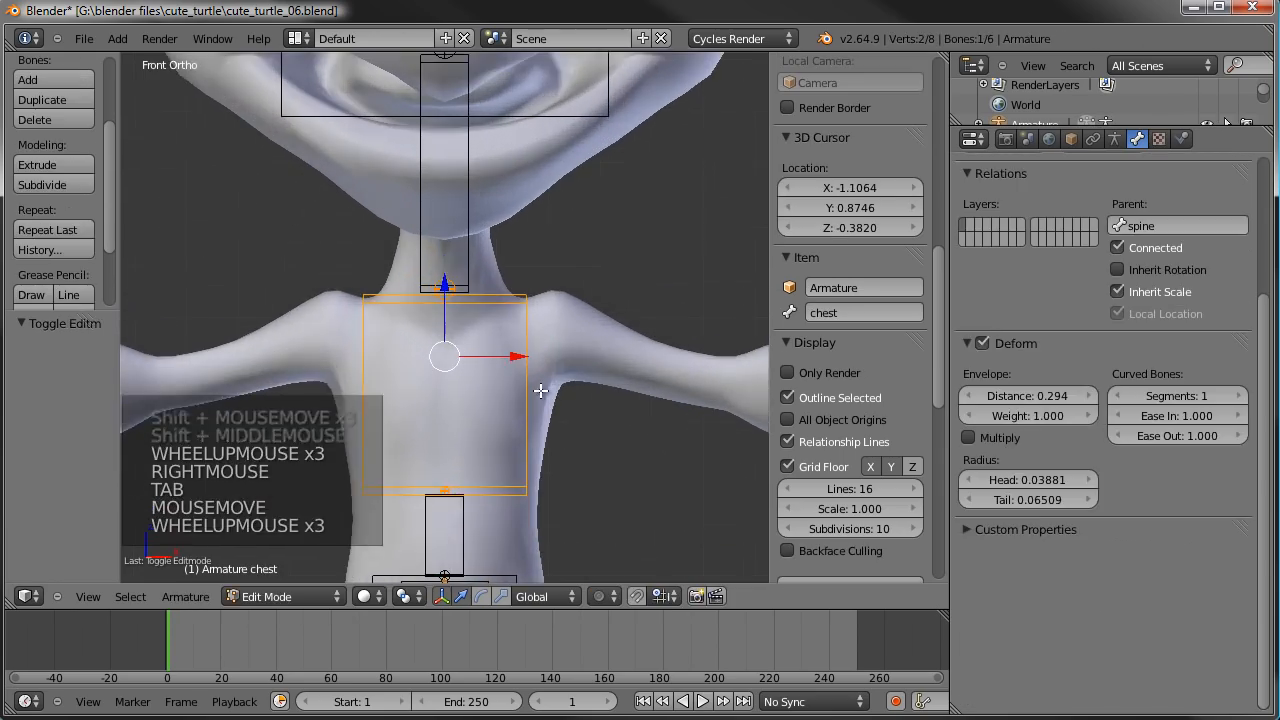
pyautogui.click(546, 328)
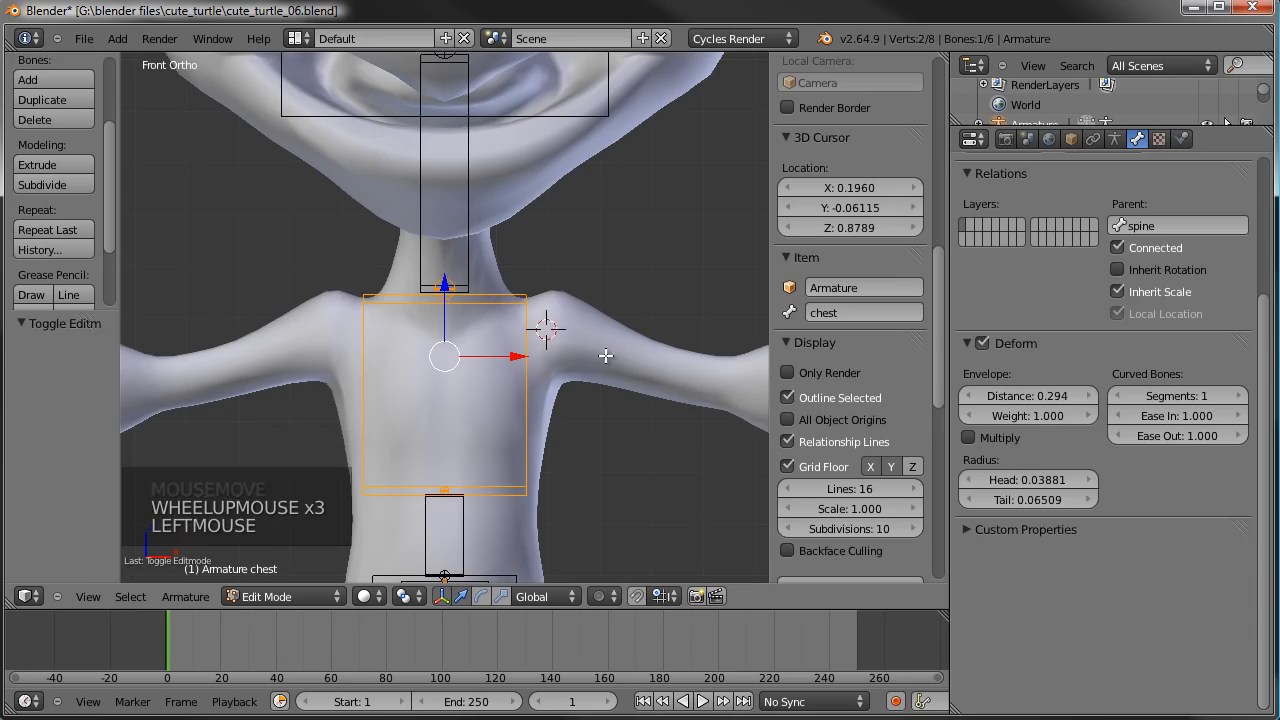
pyautogui.press('KP_3')
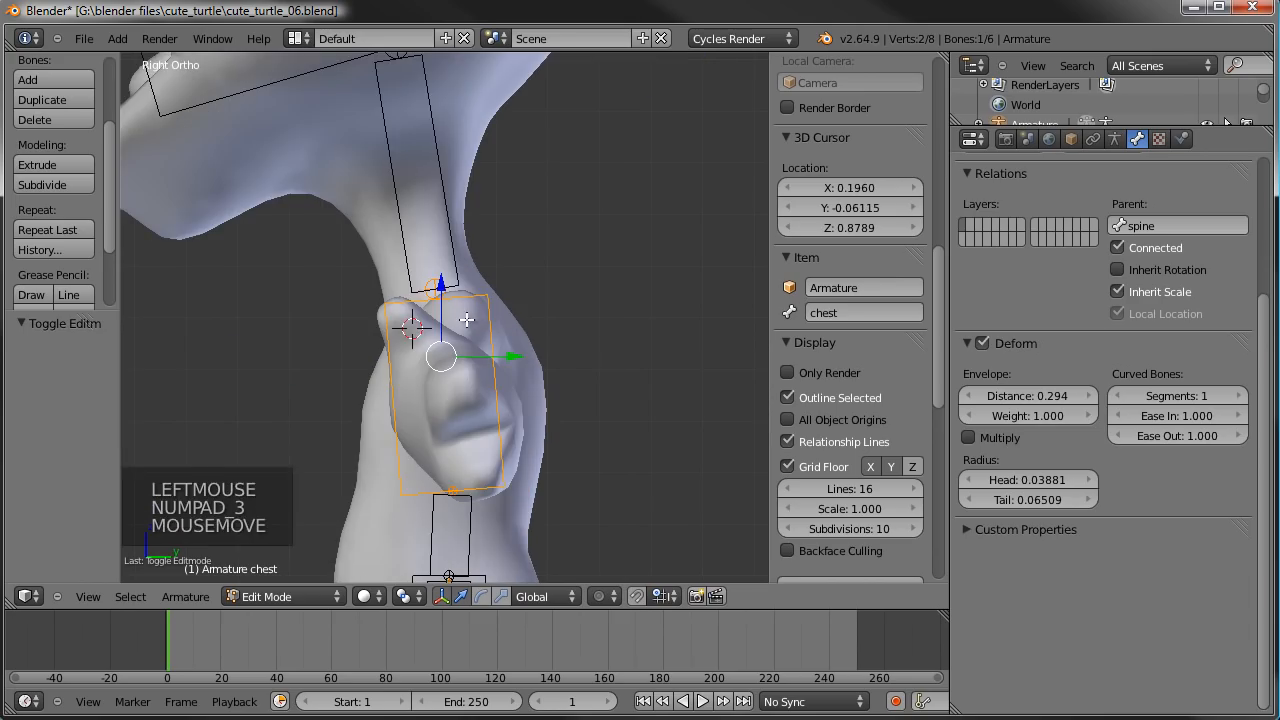
pyautogui.click(466, 318)
pyautogui.moveTo(515, 323); pyautogui.dragTo(591, 383, button='middle')
pyautogui.press('Tab')
# - Snap the 3D cursor to the edge loop around the left shoulder of the TurtleBody mesh, finishing in Object Mode
pyautogui.scroll(3, 591, 383)
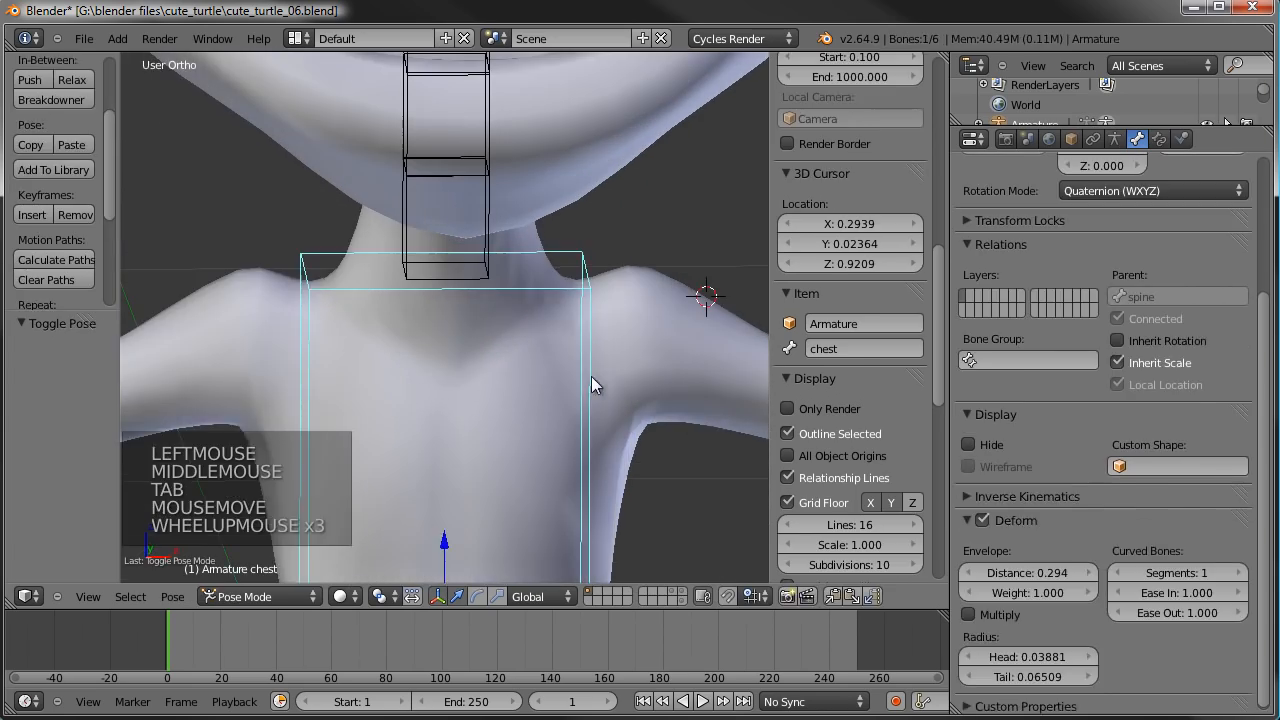
pyautogui.rightClick(668, 386)
pyautogui.keyDown('shift'); pyautogui.moveTo(668, 386); pyautogui.dragTo(566, 383, button='middle'); pyautogui.keyUp('shift')
pyautogui.press('Tab')
pyautogui.keyDown('alt'); pyautogui.rightClick(497, 366); pyautogui.keyUp('alt')
pyautogui.middleClick(535, 367)
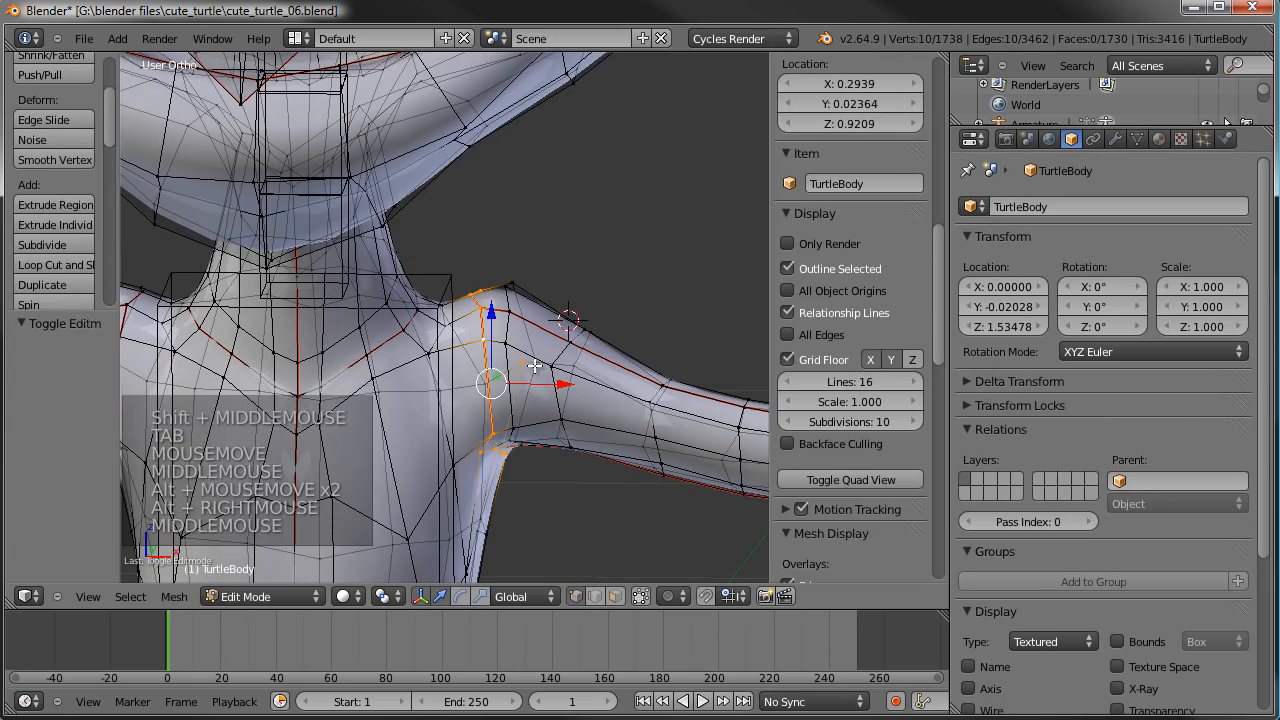
pyautogui.hotkey('shift', 's')
pyautogui.click(515, 286)
pyautogui.scroll(-4, 535, 394)
pyautogui.press('Tab')
pyautogui.moveTo(535, 394); pyautogui.dragTo(601, 421, button='middle')
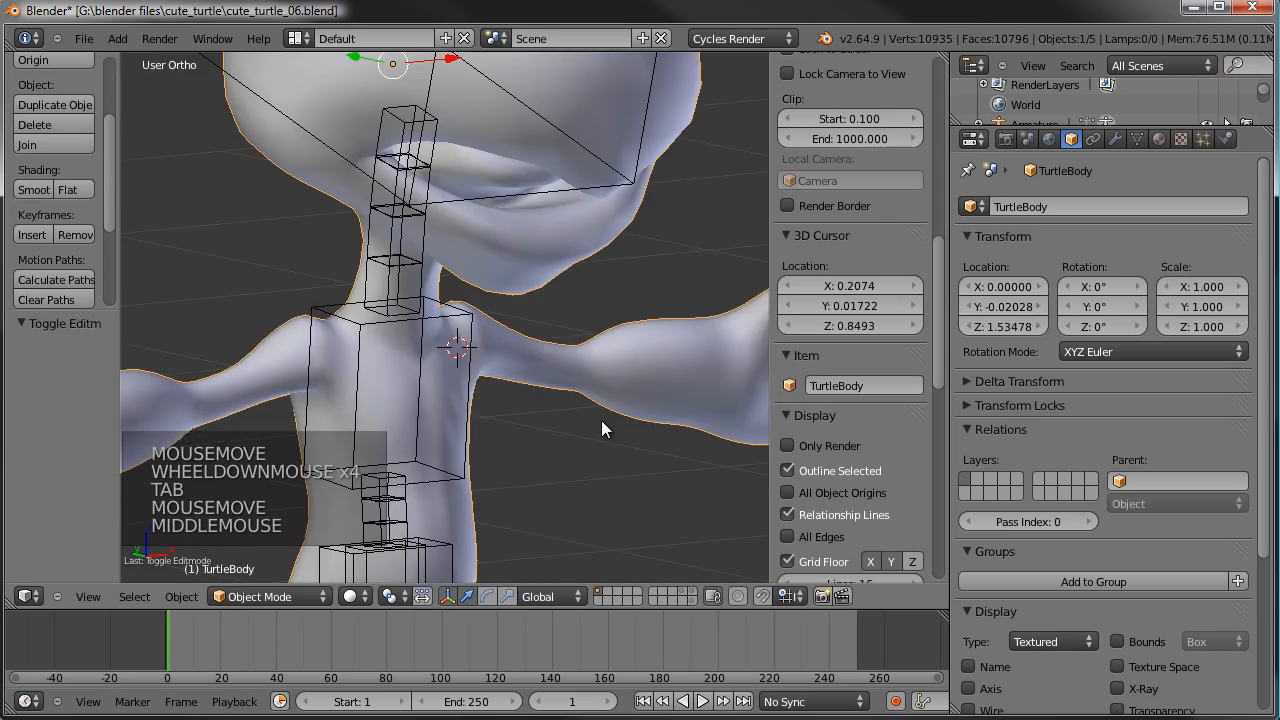
# - Add a new bone to the armature at the shoulder's 3D cursor in Edit Mode, using front view
pyautogui.press('KP_1')
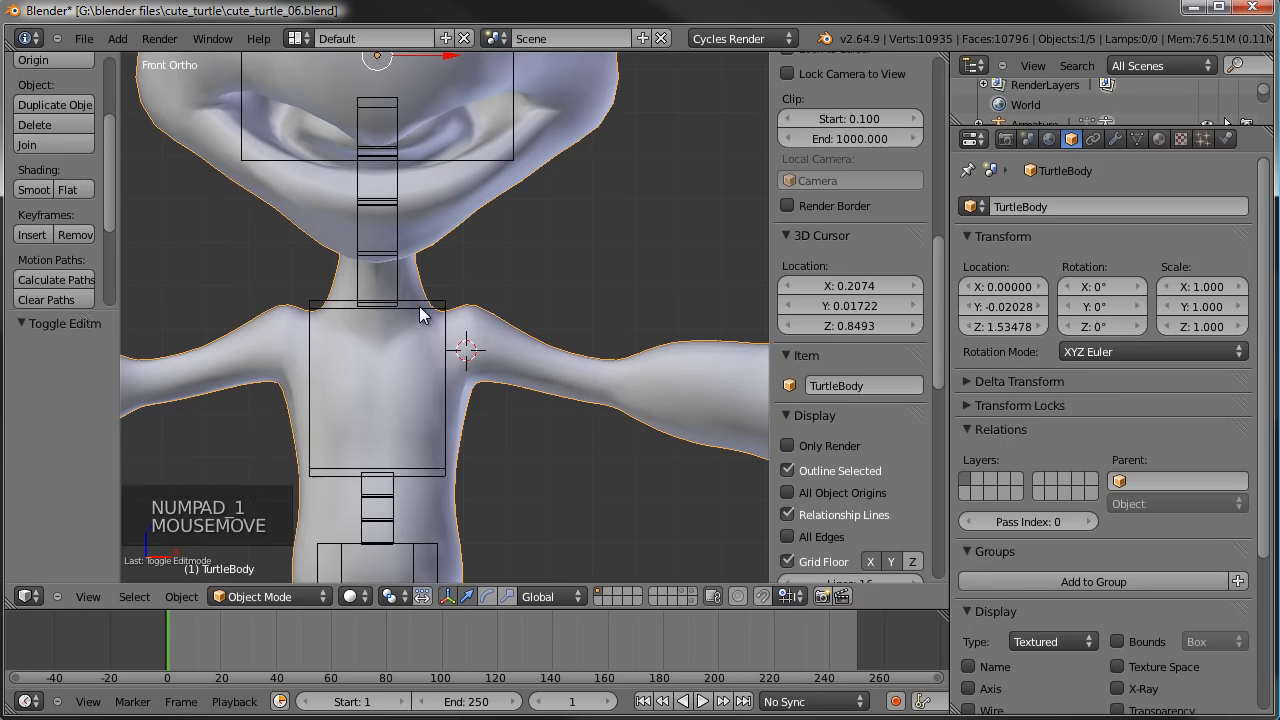
pyautogui.rightClick(487, 308)
pyautogui.press('Tab')
pyautogui.keyDown('shift'); pyautogui.moveTo(509, 240); pyautogui.dragTo(403, 269, button='middle'); pyautogui.keyUp('shift')
pyautogui.hotkey('shift', 'a')
pyautogui.scroll(-4, 403, 270)
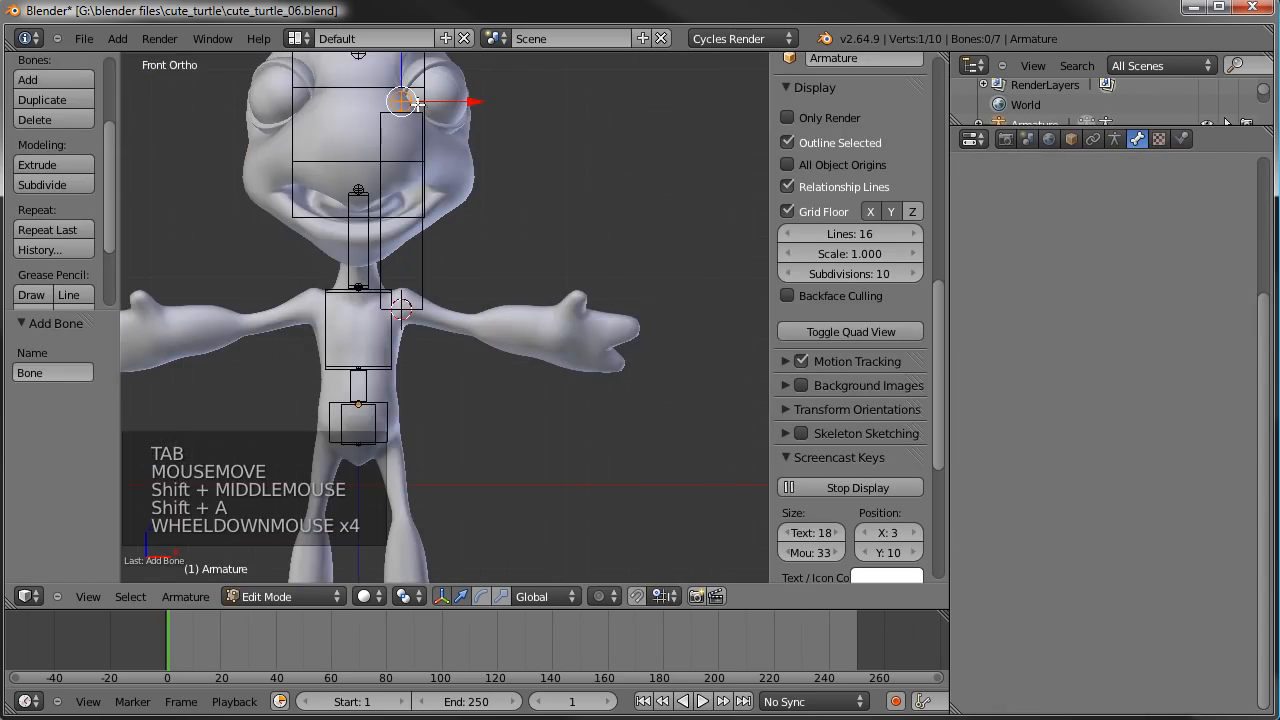
# - Move the new bone's tip to the turtle's left hand, about 1.0 along X and -1.185 along Z, so the bone spans the arm
pyautogui.press('g')
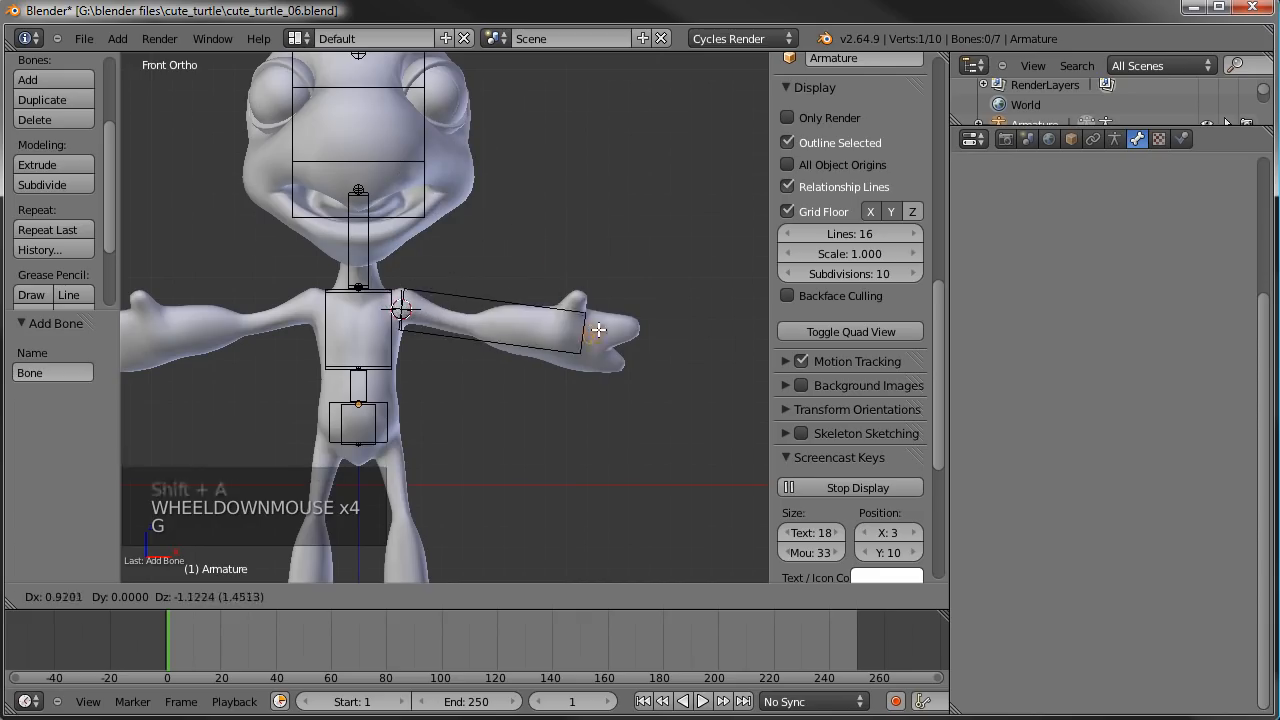
pyautogui.click(618, 341)
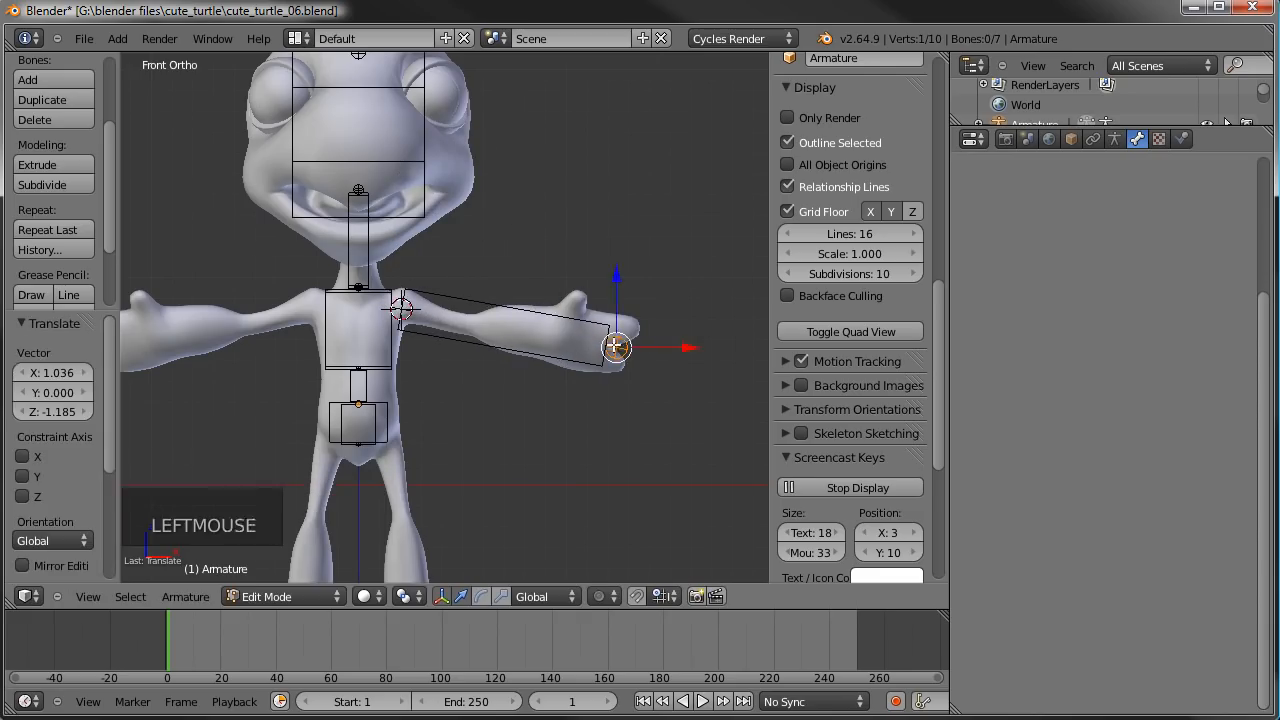
pyautogui.scroll(2, 612, 351)
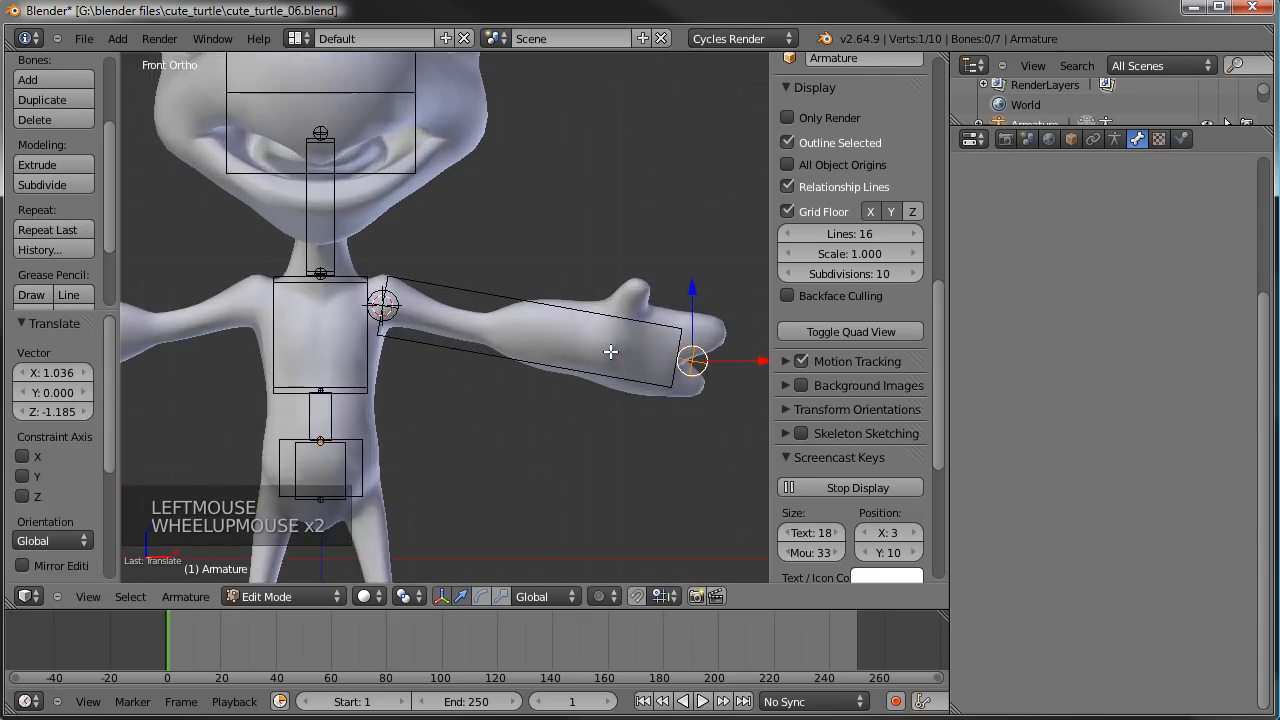
pyautogui.press('g')
pyautogui.click(713, 366)
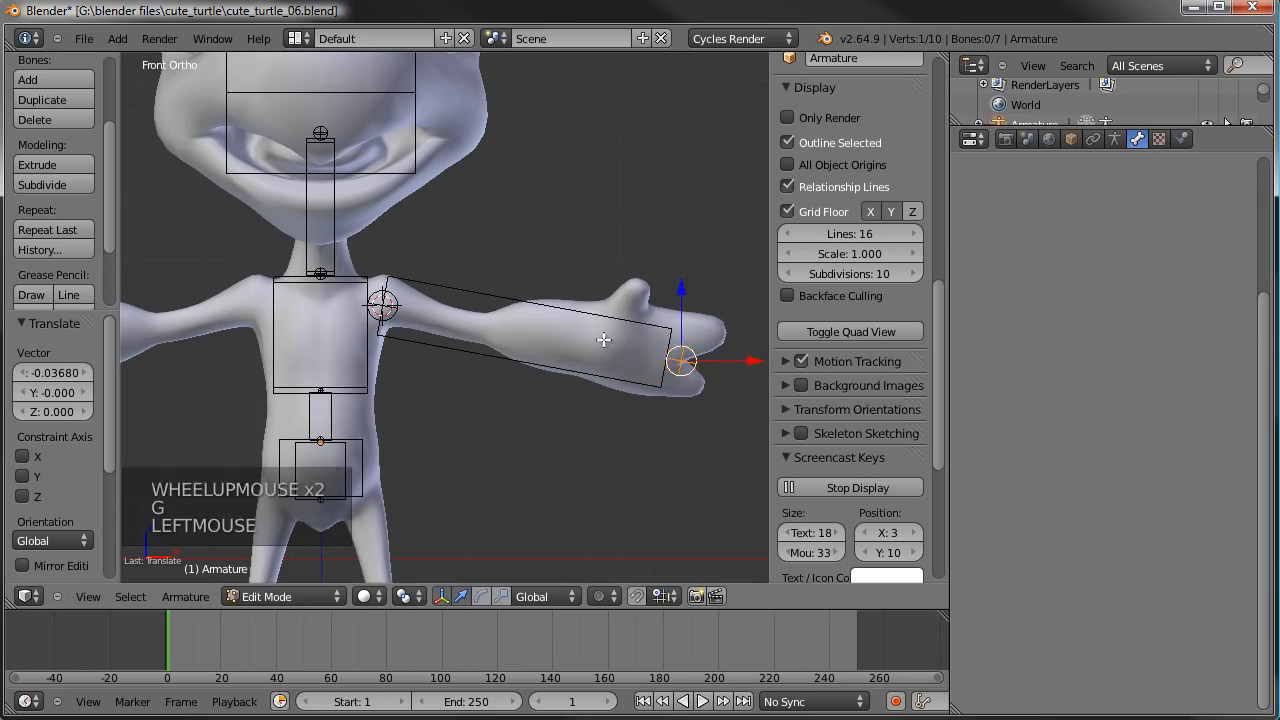
# - Subdivide the arm bone with 2 cuts
pyautogui.rightClick(559, 298)
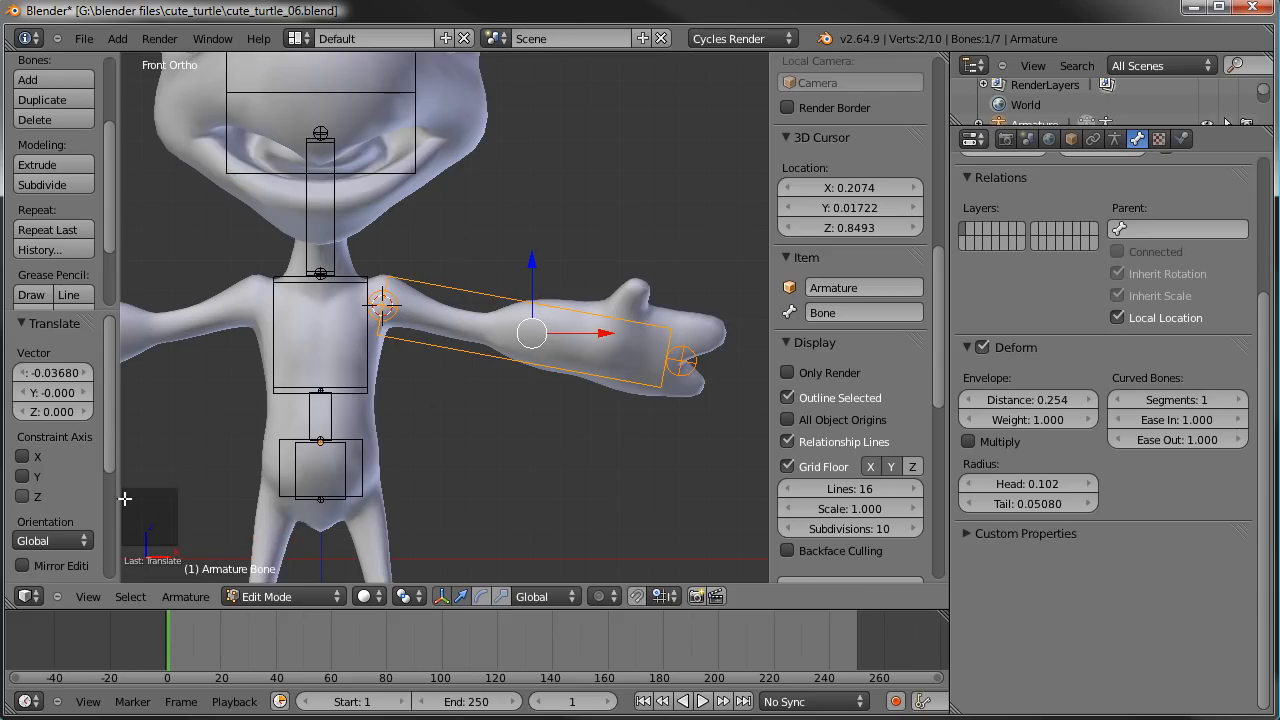
pyautogui.press('w')
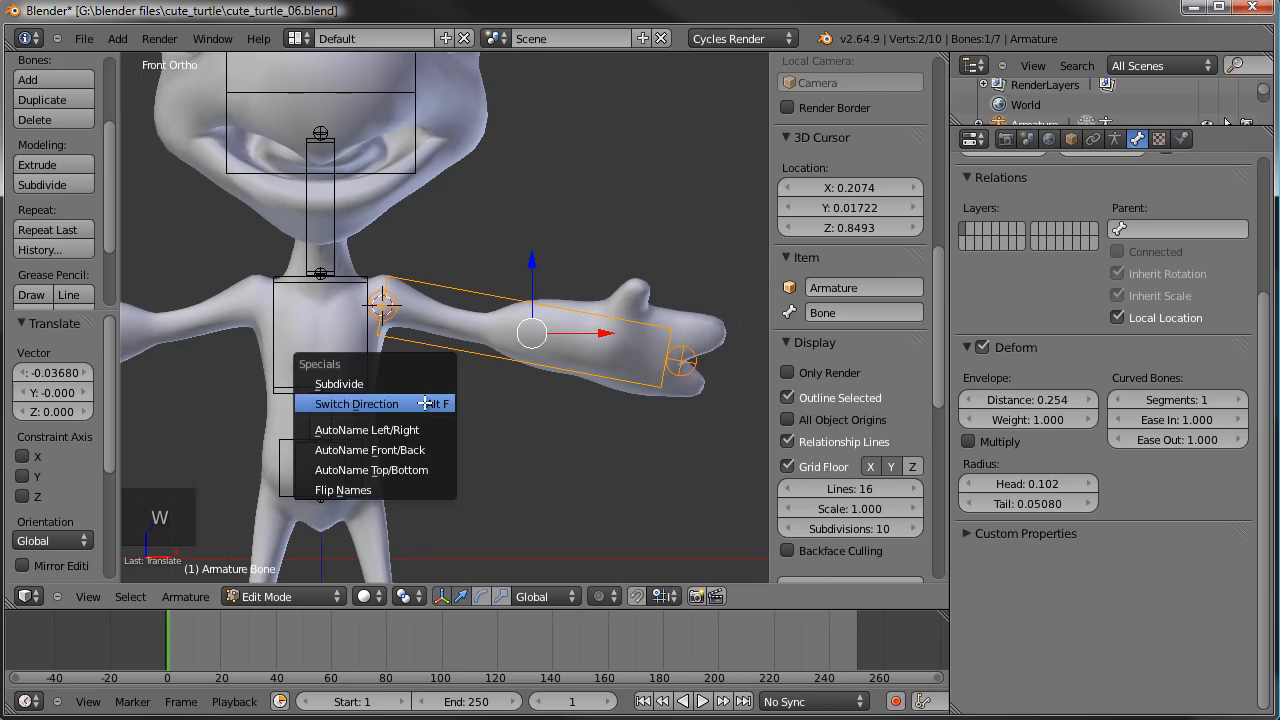
pyautogui.click(362, 380)
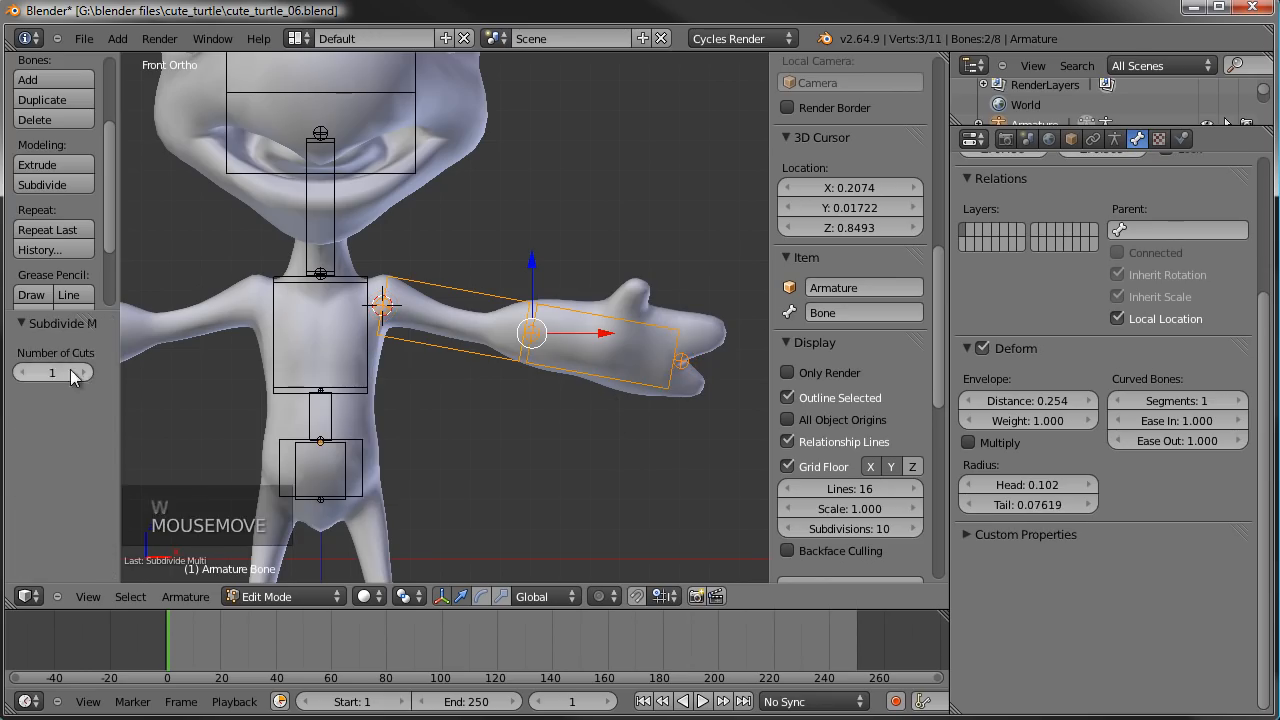
pyautogui.scroll(1, 530, 335)
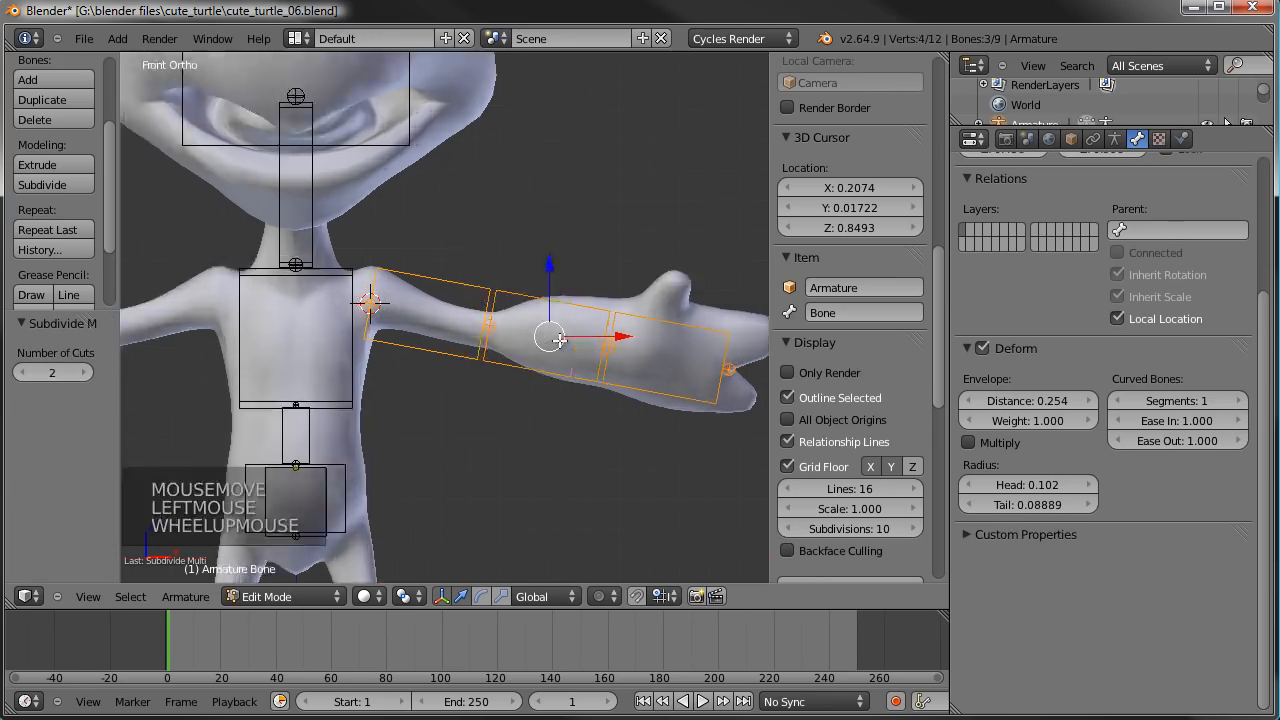
# - Lower the elbow joint between the first two arm bones by 0.01673 along Z
pyautogui.rightClick(491, 327)
pyautogui.press('g')
pyautogui.press('g')
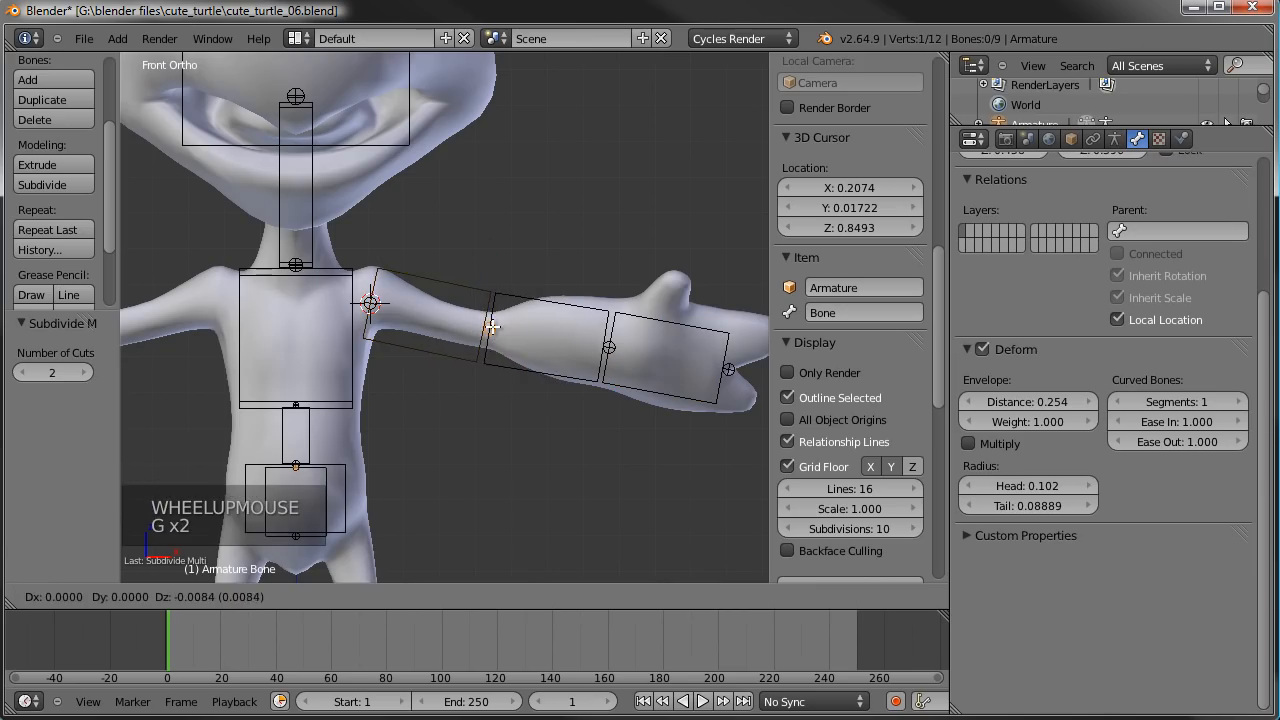
pyautogui.click(493, 328)
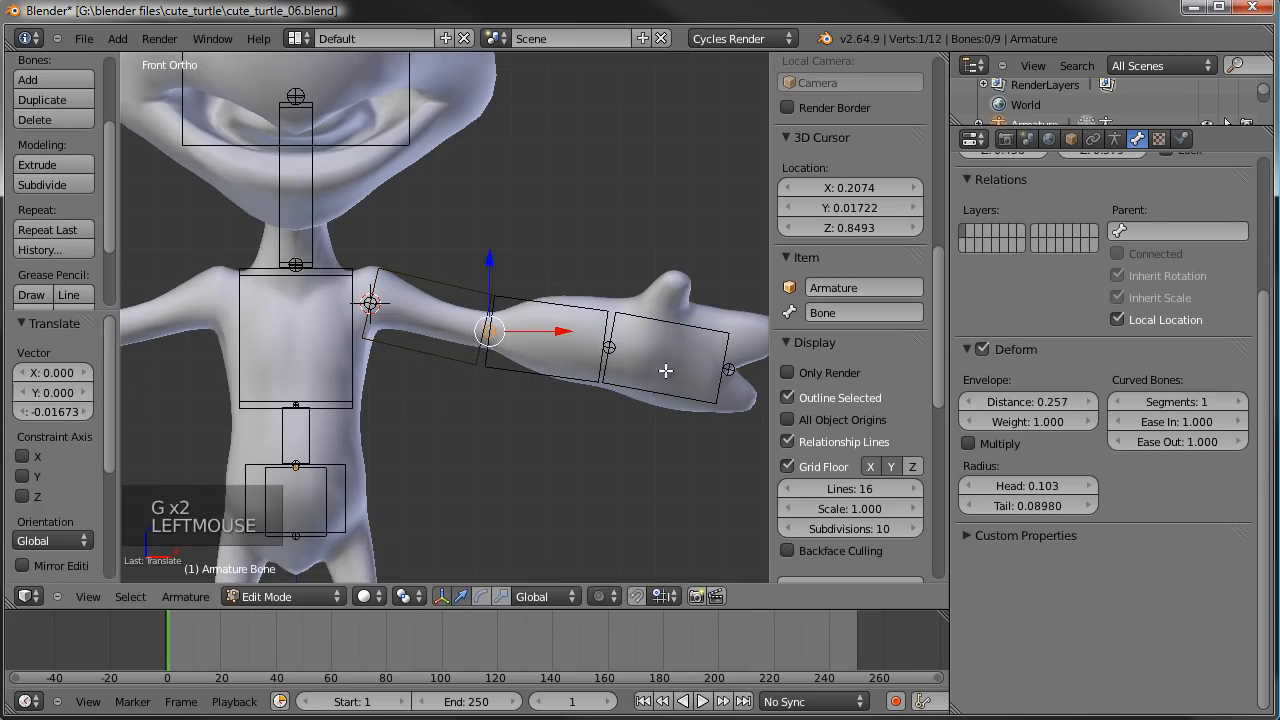
# - Move the wrist joint towards the hand by 0.06969 along X and -0.01394 along Z
pyautogui.rightClick(610, 350)
pyautogui.press('g')
pyautogui.press('g')
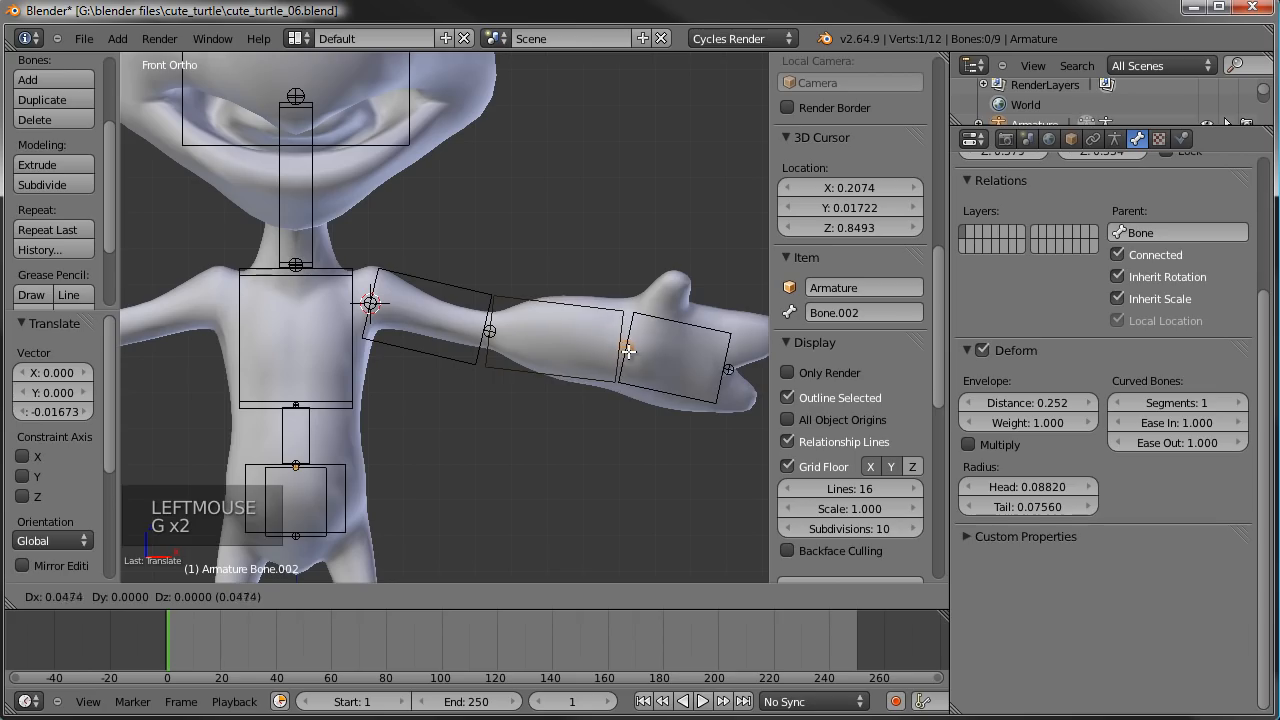
pyautogui.click(635, 354)
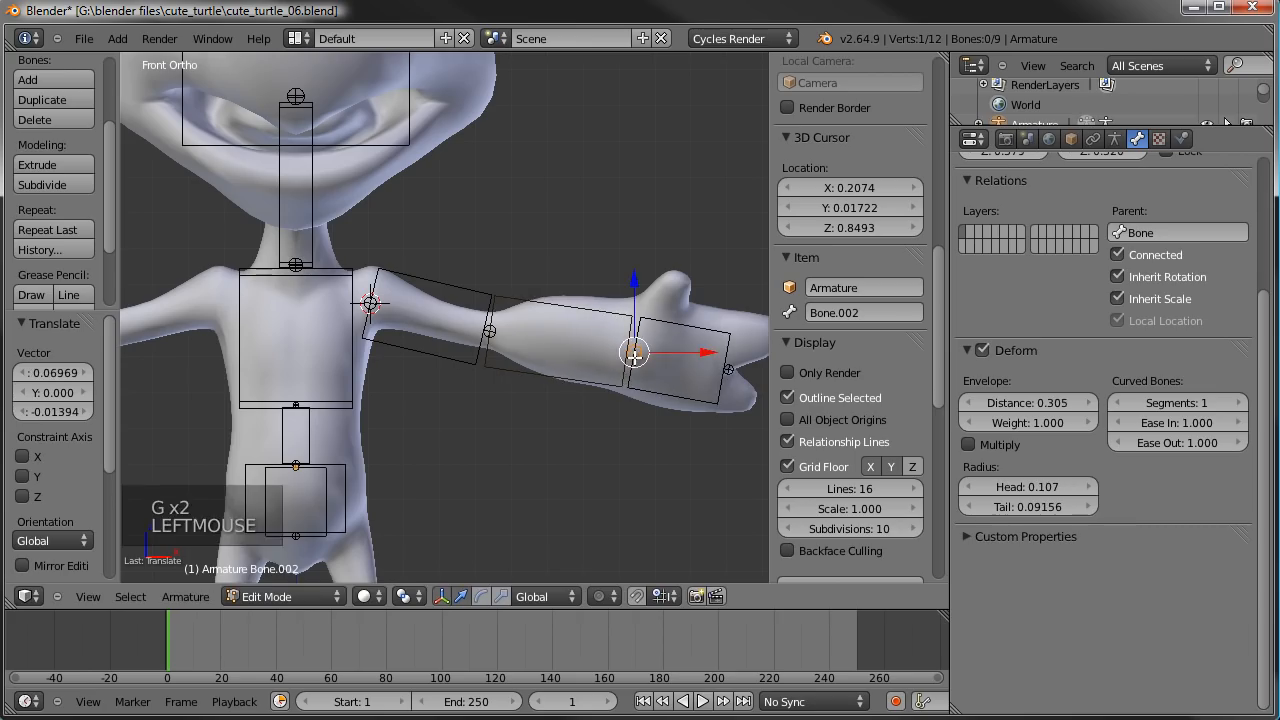
# - In top view, move the left shoulder joint of the arm chain by 0.001344 along X and -0.008066 along Y
pyautogui.press('KP_7')
pyautogui.scroll(4, 620, 350)
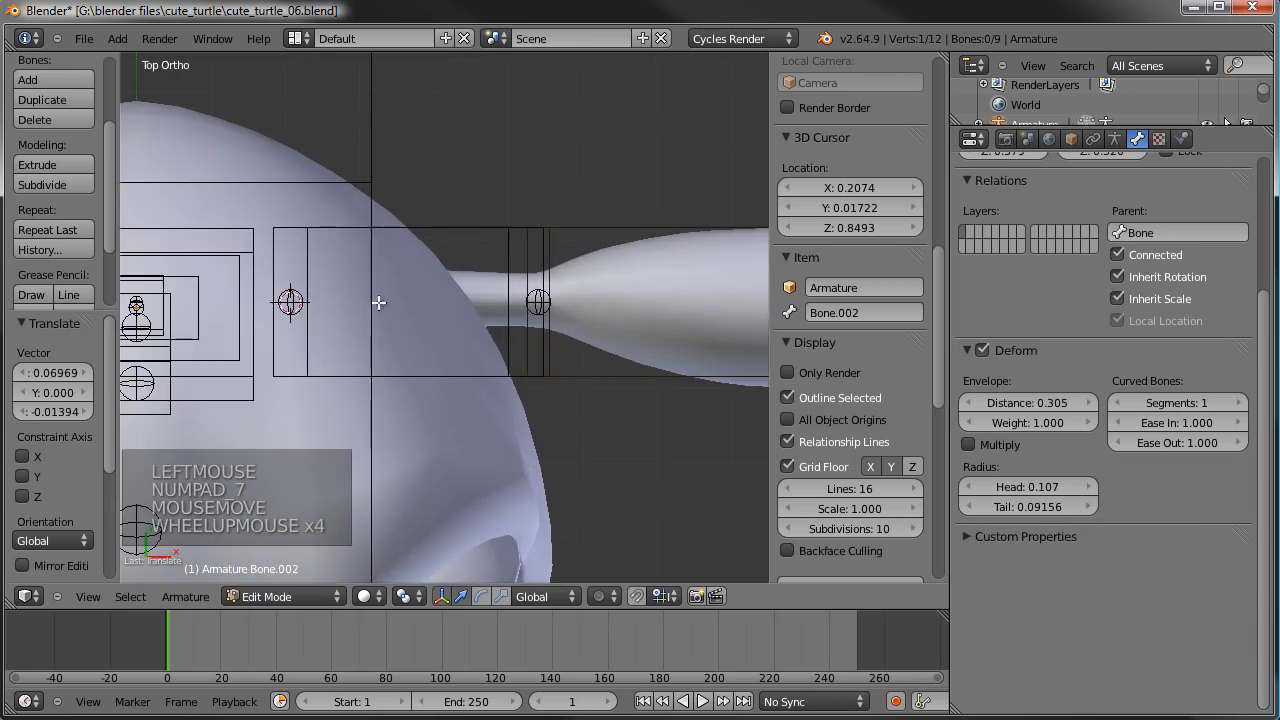
pyautogui.rightClick(290, 300)
pyautogui.press('g')
pyautogui.press('g')
pyautogui.click(317, 300)
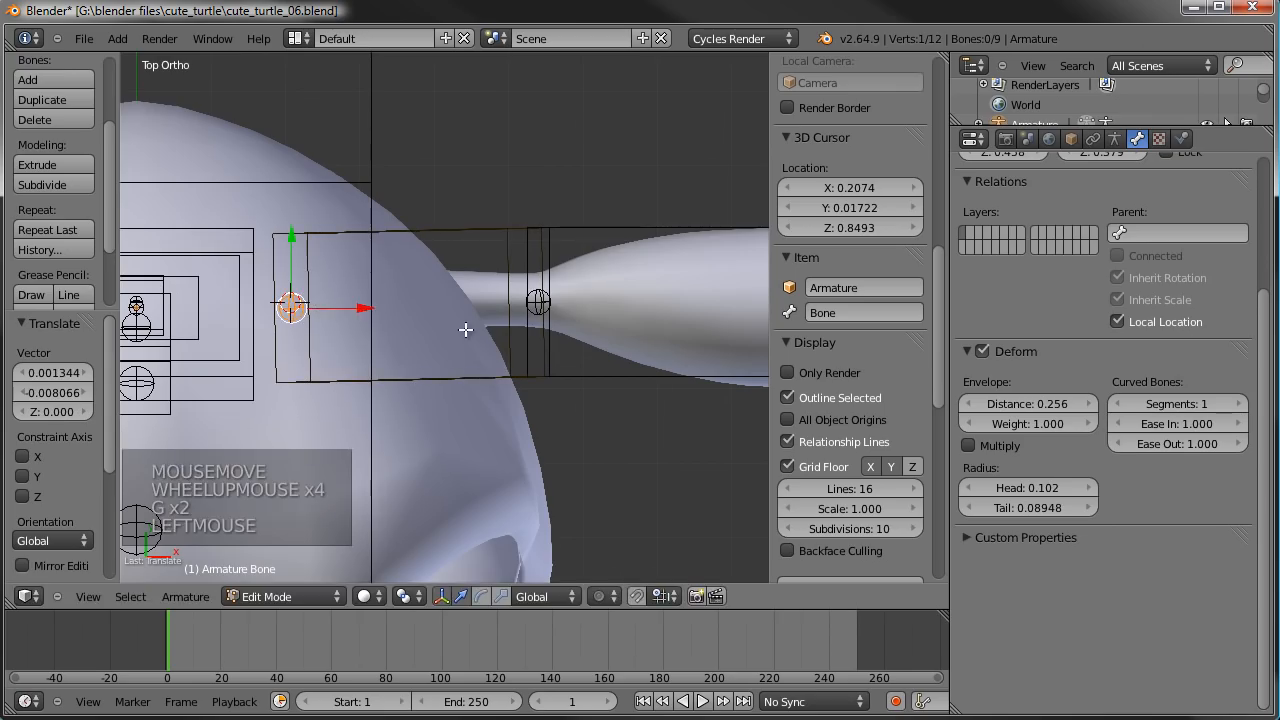
# - Move the left elbow joint by 0.009411 along Y so it sits behind the shoulder-to-wrist line
pyautogui.rightClick(535, 303)
pyautogui.press('g')
pyautogui.press('g')
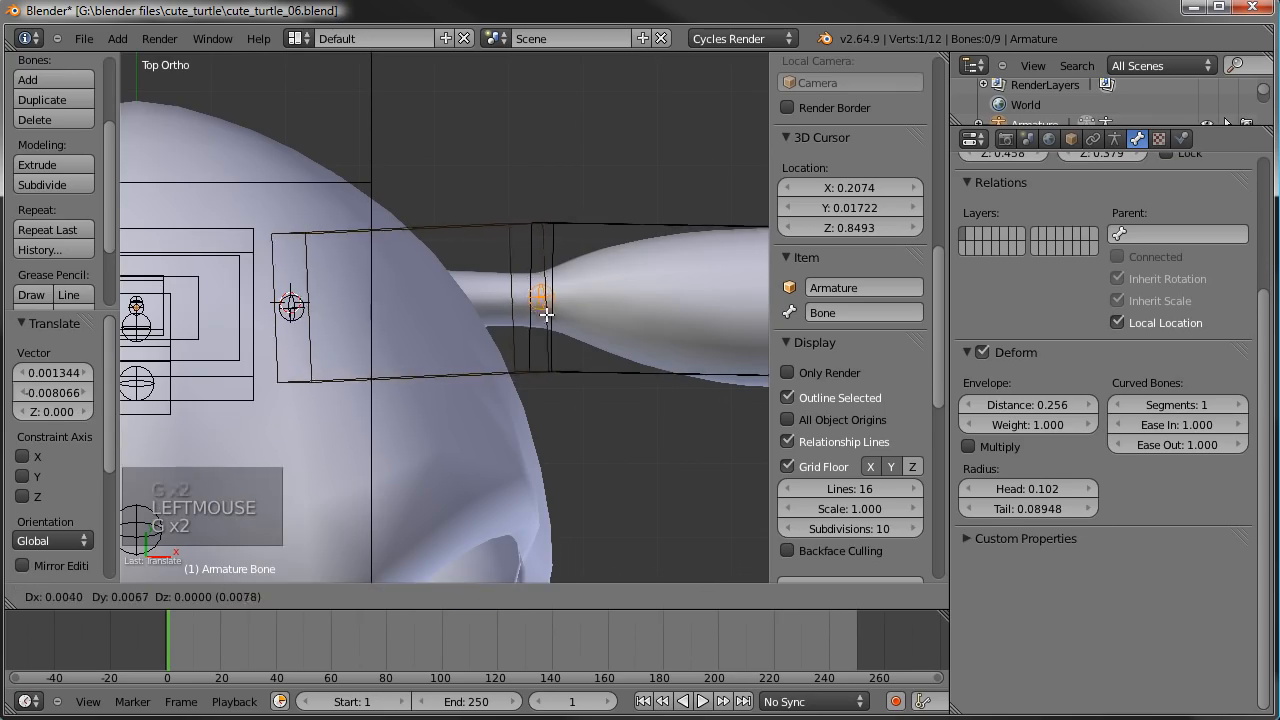
pyautogui.rightClick(557, 305)
pyautogui.keyDown('shift'); pyautogui.moveTo(641, 418); pyautogui.dragTo(463, 420, button='middle'); pyautogui.keyUp('shift')
pyautogui.press('g')
pyautogui.click(461, 411)
# - Move the left wrist joint by 0.001344 along X and 0.01344 along Y to centre it in the arm
pyautogui.keyDown('shift'); pyautogui.moveTo(660, 322); pyautogui.dragTo(505, 320, button='middle'); pyautogui.keyUp('shift')
pyautogui.rightClick(505, 320)
pyautogui.press('g')
pyautogui.press('g')
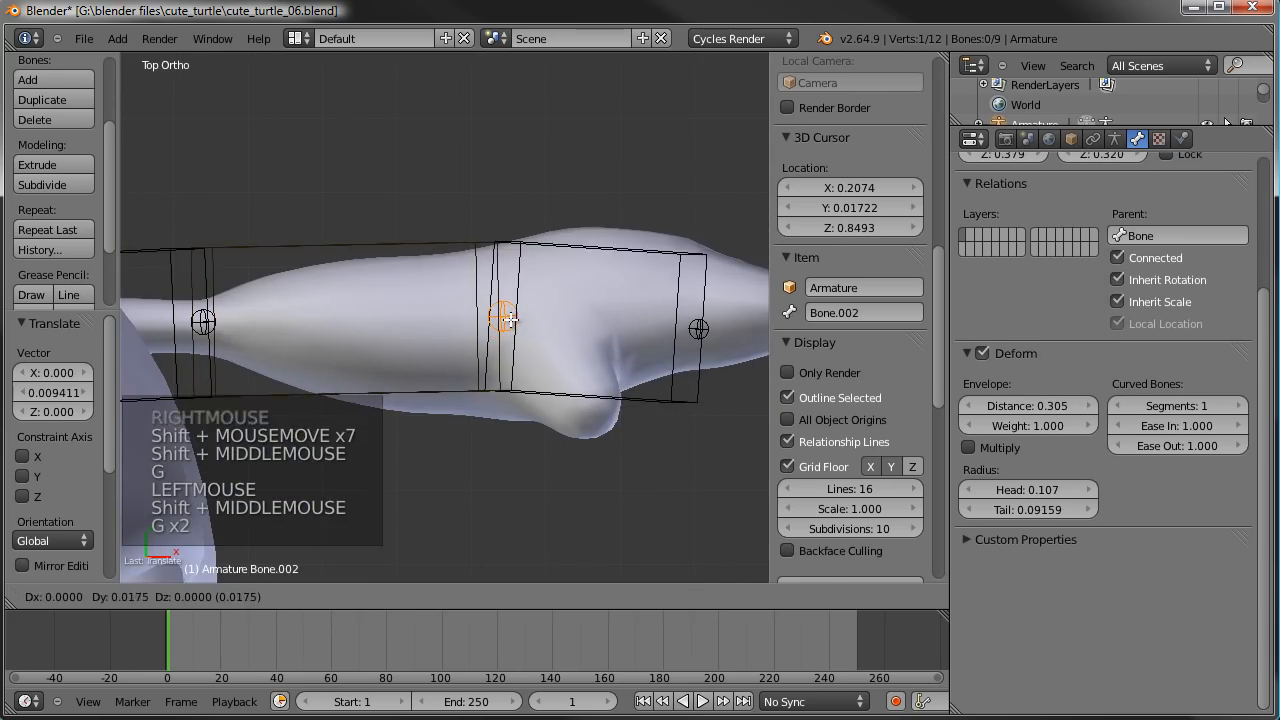
pyautogui.click(511, 323)
# - Move the tip of the left hand bone by 0.009411 along X and 0.03764 along Y
pyautogui.rightClick(705, 324)
pyautogui.press('g')
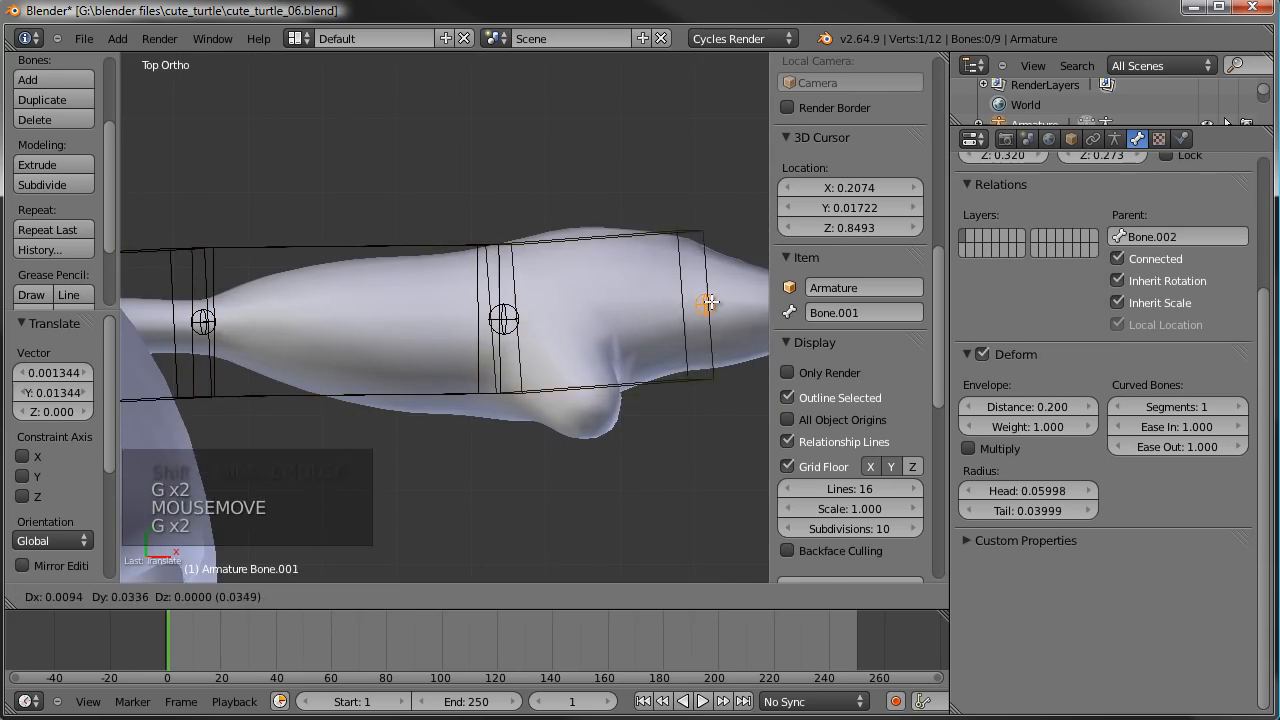
pyautogui.click(706, 300)
# - Scale the left upper arm bone's B-Bone display thickness to about 0.71
pyautogui.scroll(-3, 564, 460)
pyautogui.moveTo(564, 460); pyautogui.dragTo(449, 363, button='middle')
pyautogui.rightClick(502, 245)
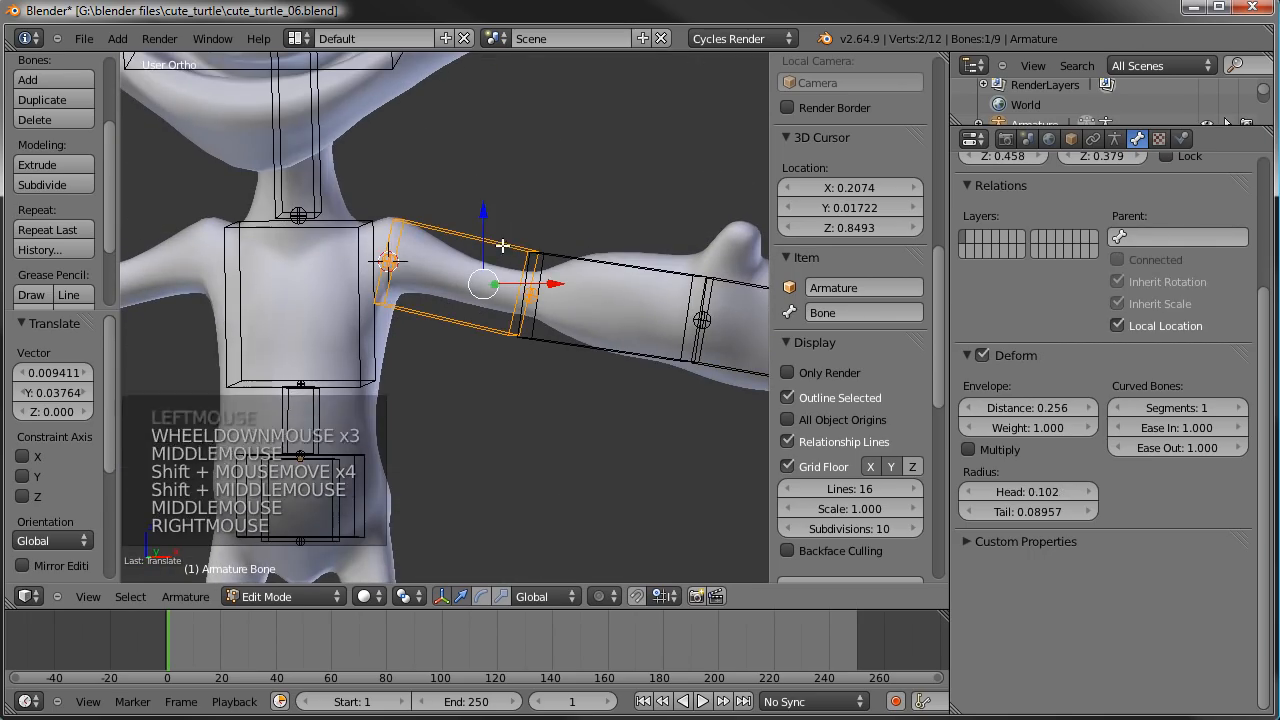
pyautogui.hotkey('ctrl', 'alt', 's')
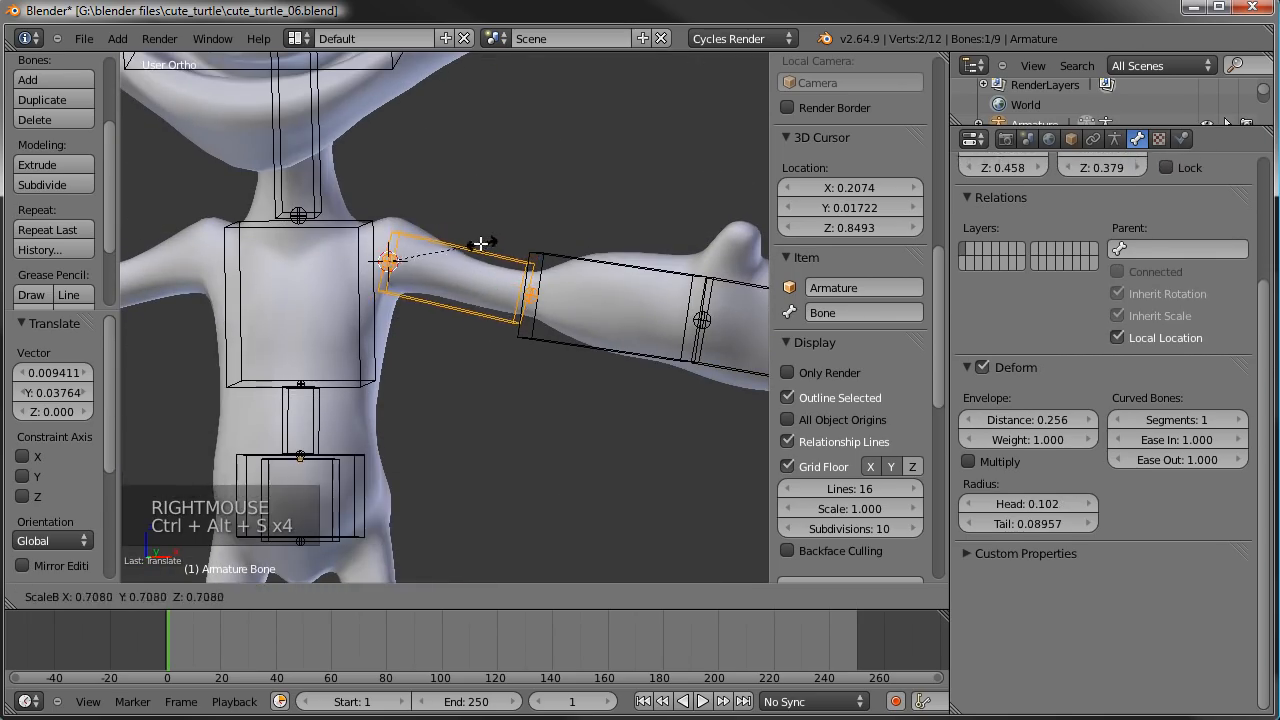
pyautogui.click(483, 243)
# - Scale the left hand bone's B-Bone display thickness by 1.063 and add the forearm bone to the selection
pyautogui.keyDown('shift'); pyautogui.moveTo(636, 309); pyautogui.dragTo(505, 383, button='middle'); pyautogui.keyUp('shift')
pyautogui.rightClick(446, 289)
pyautogui.hotkey('ctrl', 'alt', 's')
pyautogui.click(460, 300)
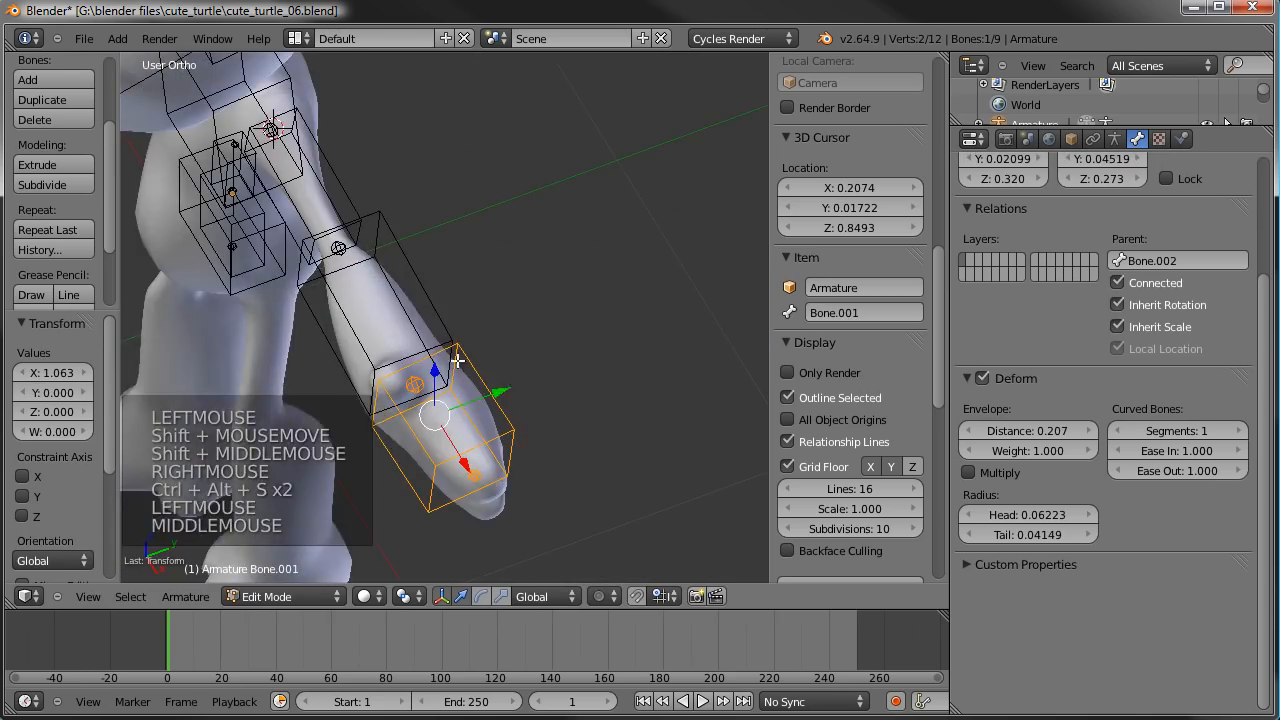
pyautogui.keyDown('shift'); pyautogui.rightClick(486, 340); pyautogui.keyUp('shift')
pyautogui.moveTo(486, 340); pyautogui.dragTo(534, 254, button='middle')
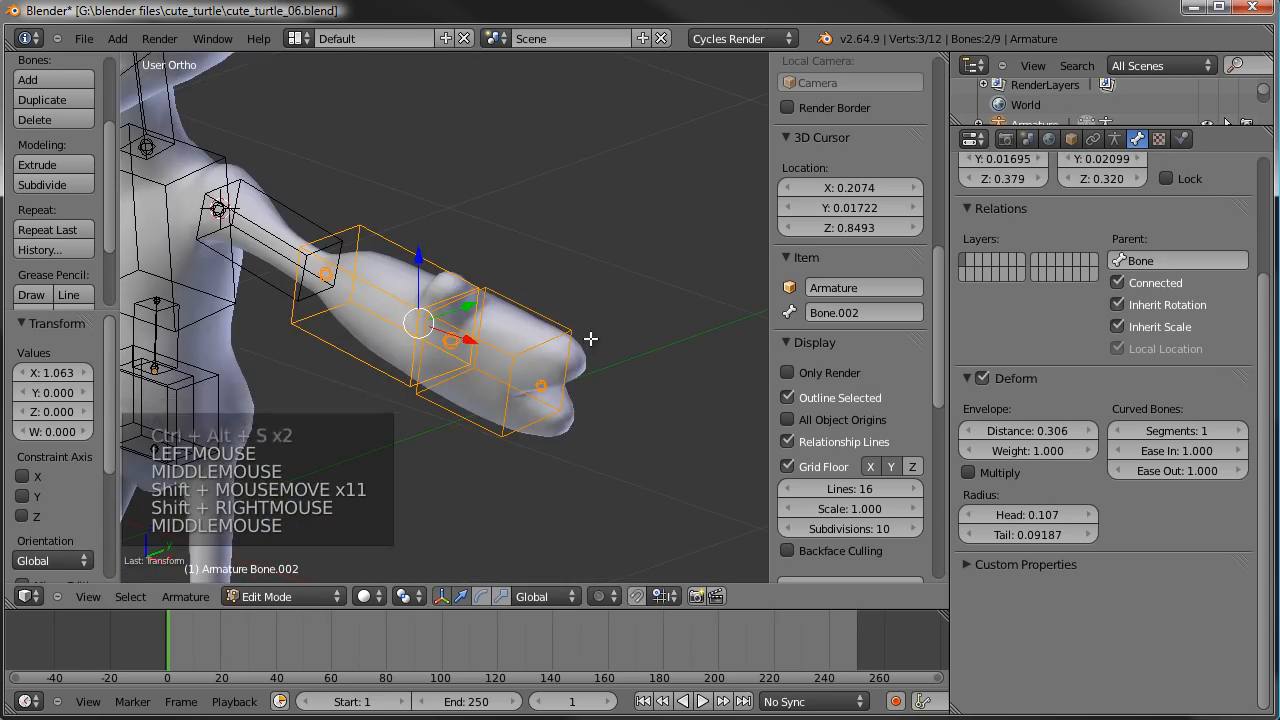
pyautogui.hotkey('ctrl', 'alt', 's')
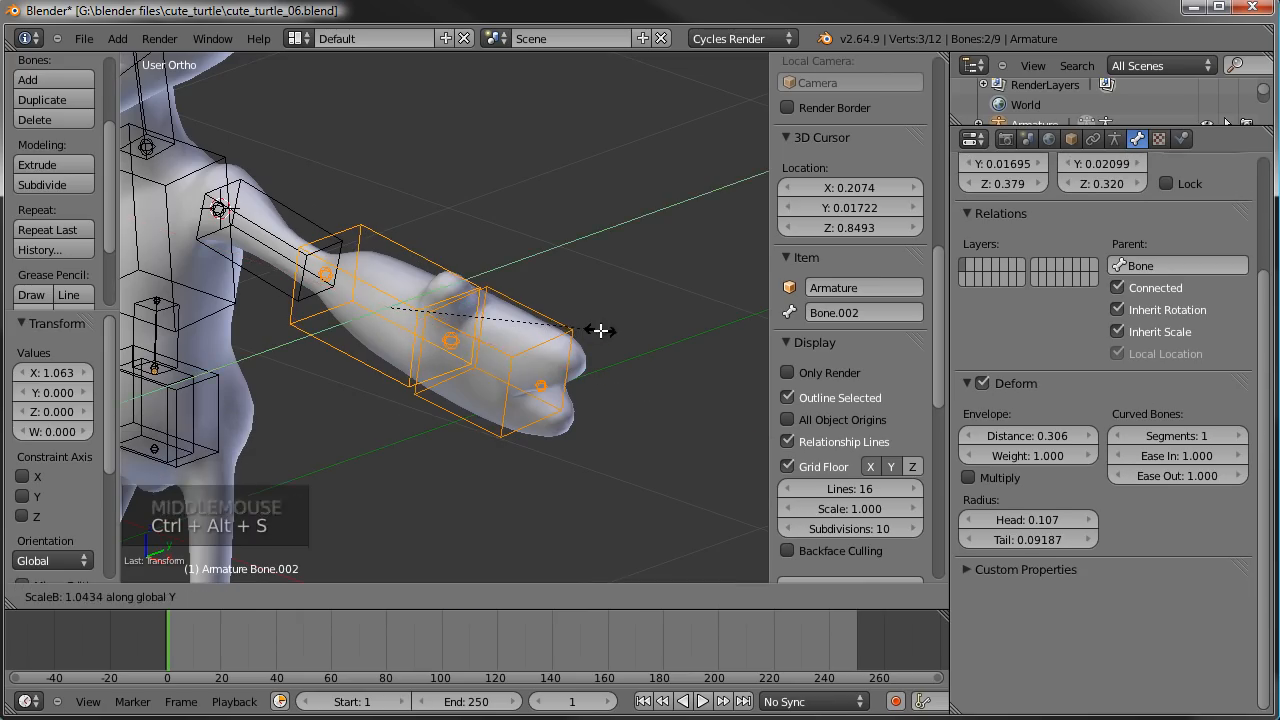
pyautogui.press('y')
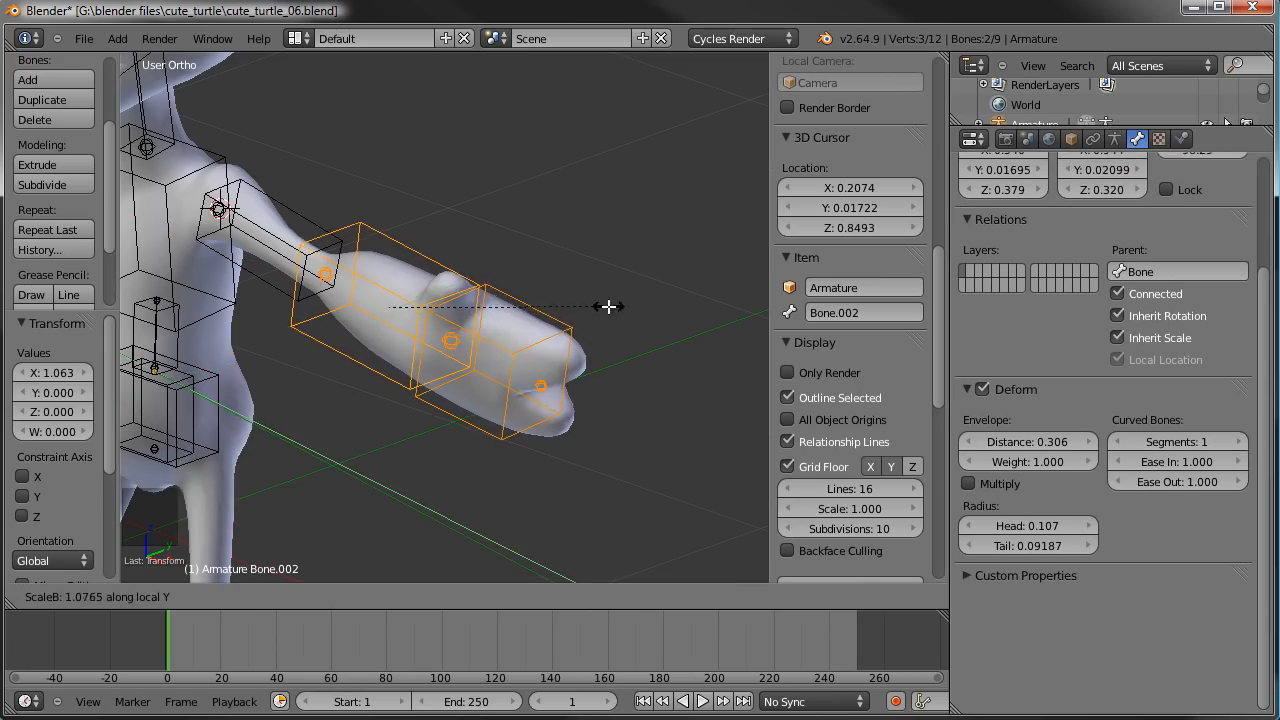
pyautogui.rightClick(578, 286)
pyautogui.moveTo(578, 286); pyautogui.dragTo(455, 368, button='middle')
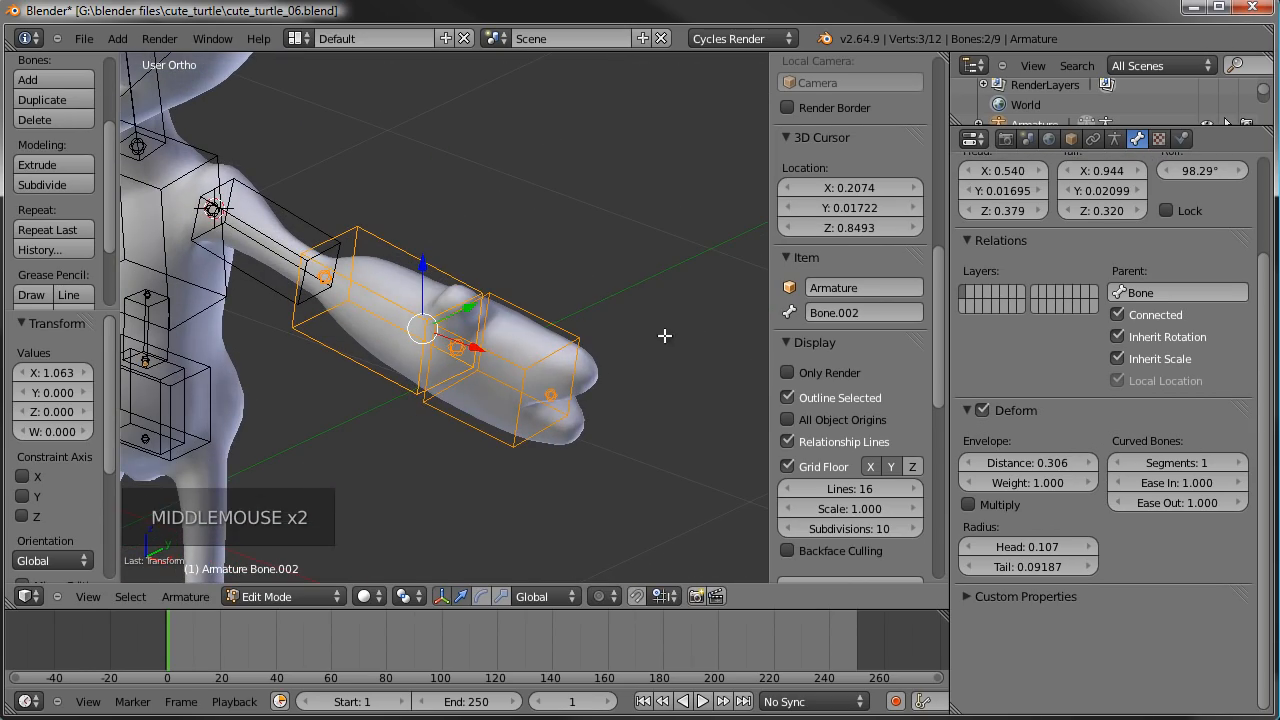
# - Scale the B-Bone display thickness of the selected forearm and hand bones by 1.246 along local Y
pyautogui.scroll(-2, 609, 349)
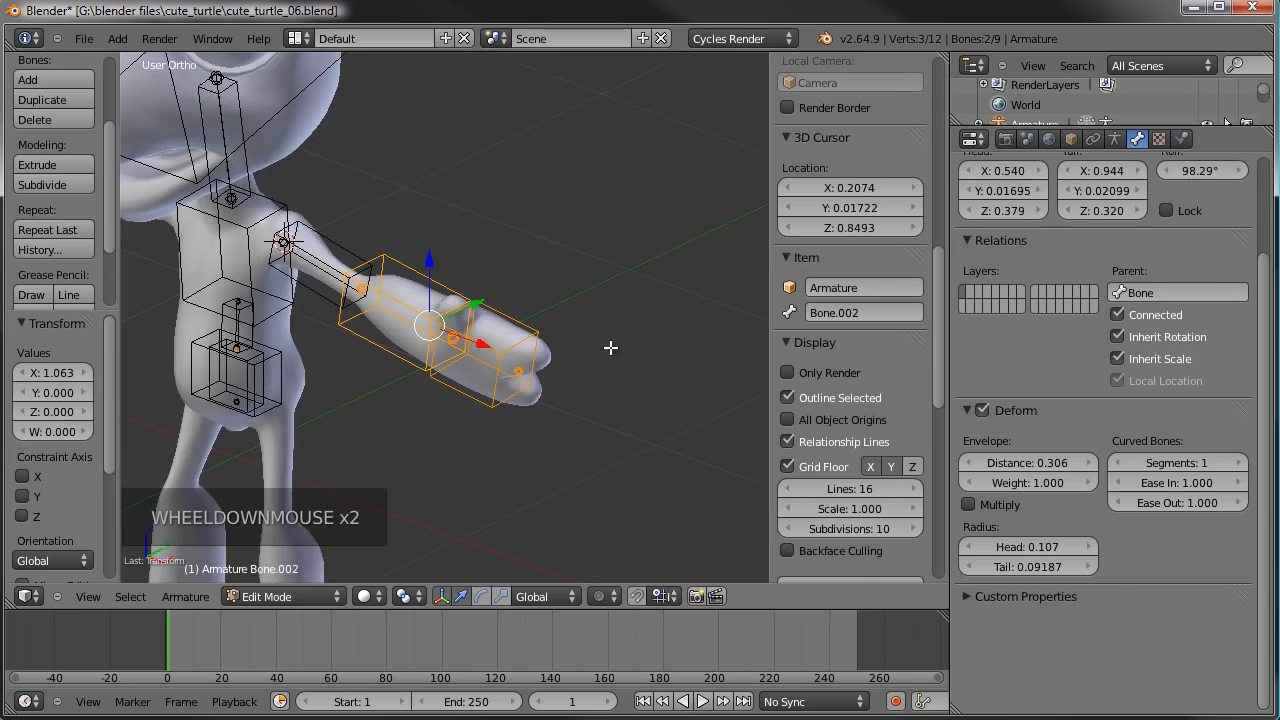
pyautogui.moveTo(633, 348); pyautogui.dragTo(633, 313, button='middle')
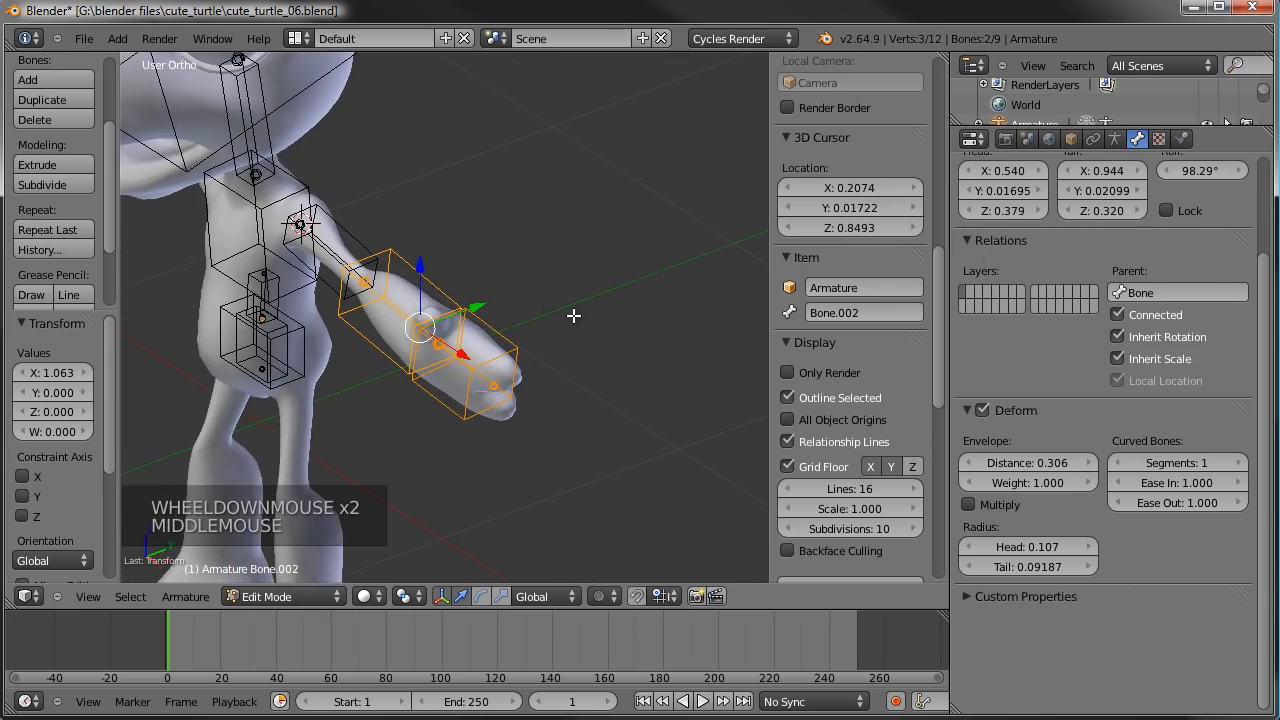
pyautogui.moveTo(459, 346); pyautogui.dragTo(437, 429, button='middle')
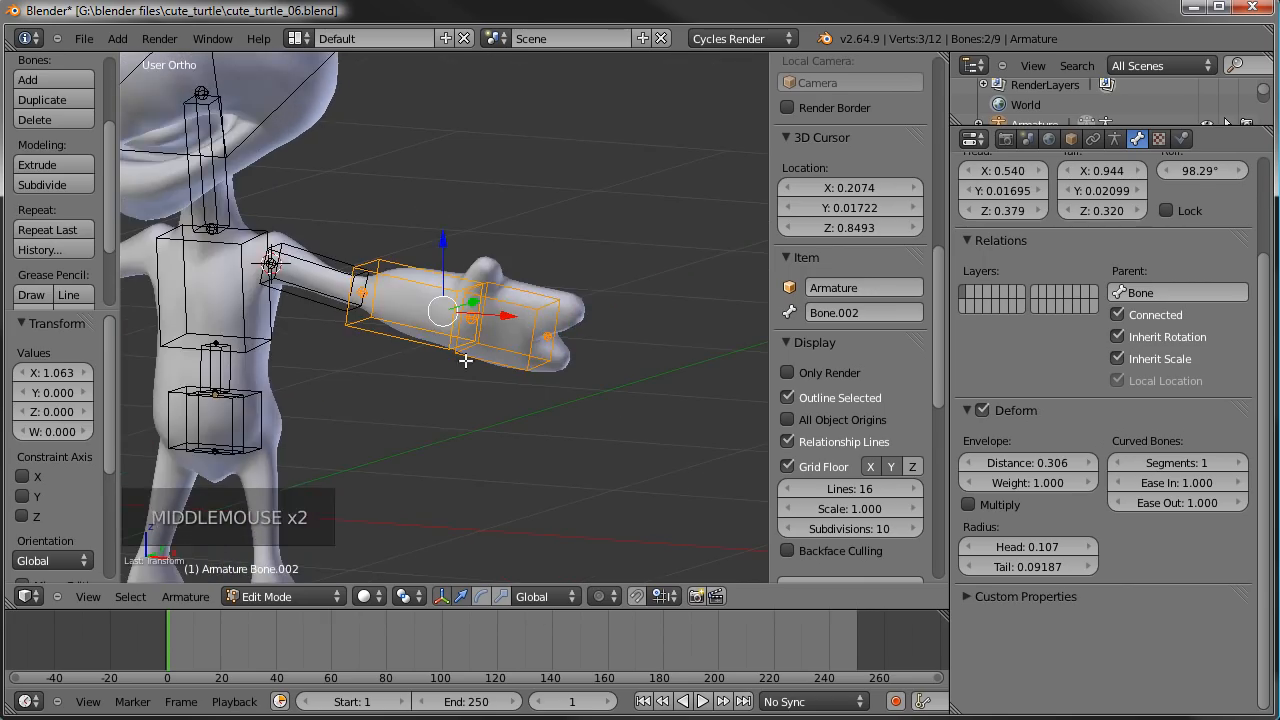
pyautogui.scroll(2, 417, 366)
pyautogui.moveTo(417, 366); pyautogui.dragTo(476, 342, button='middle')
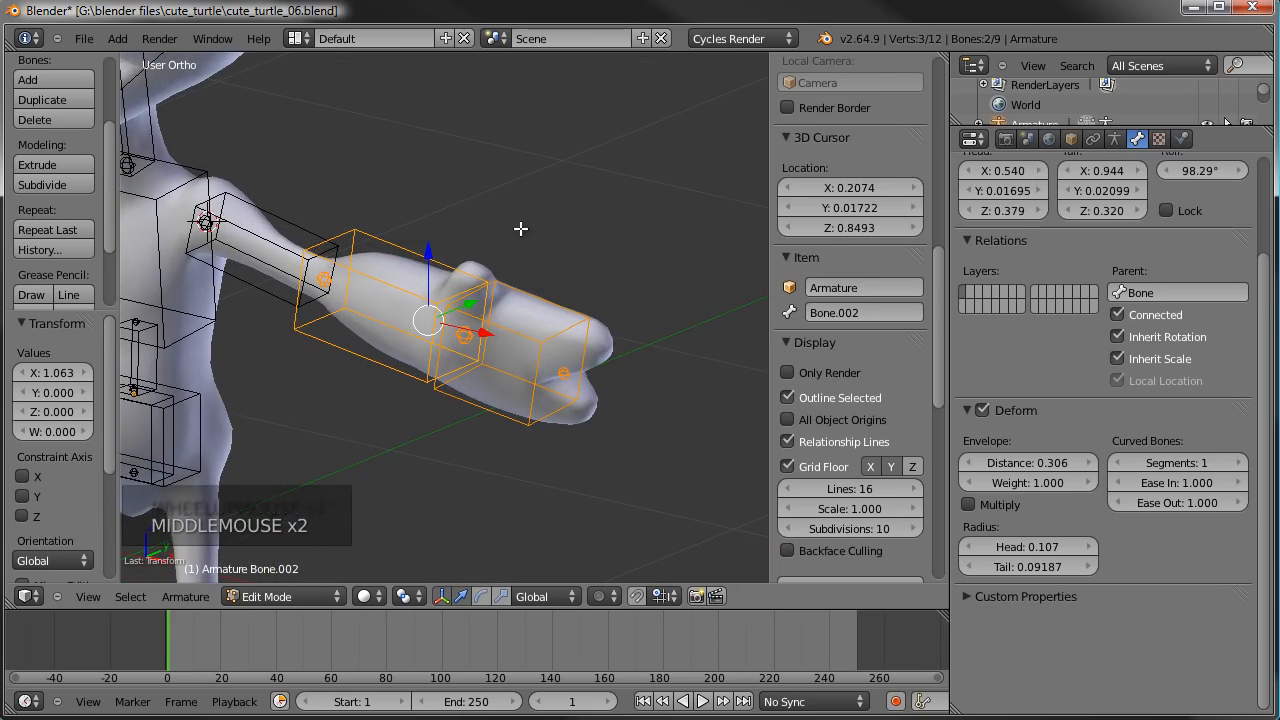
pyautogui.hotkey('ctrl', 'alt', 's')
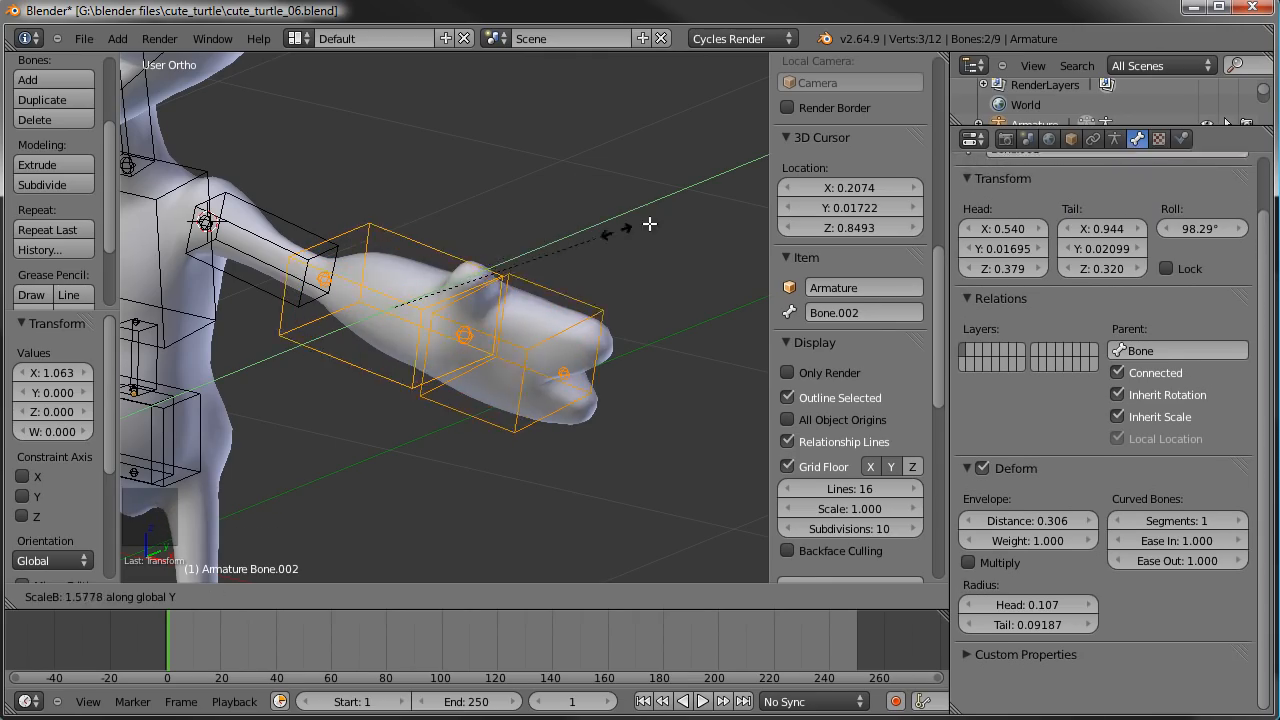
pyautogui.press('y')
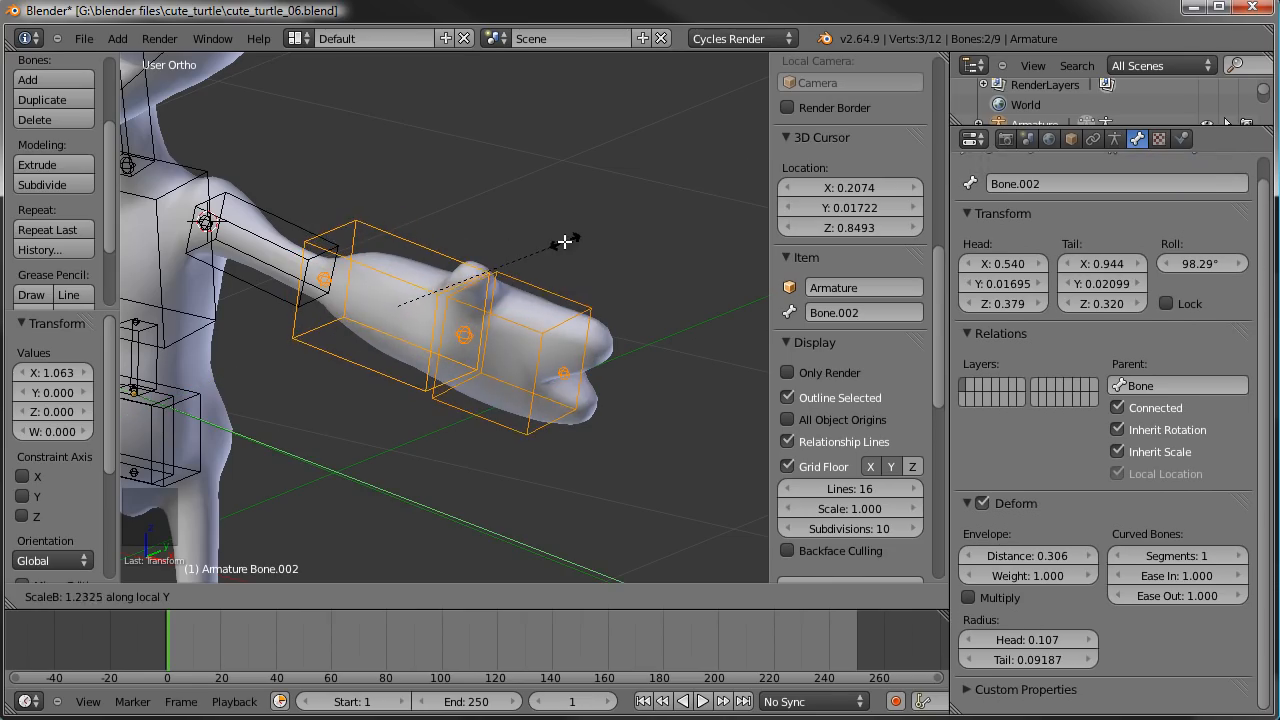
pyautogui.click(565, 240)
# - Rename the left upper arm bone as upperarm
pyautogui.scroll(1, 1116, 515)
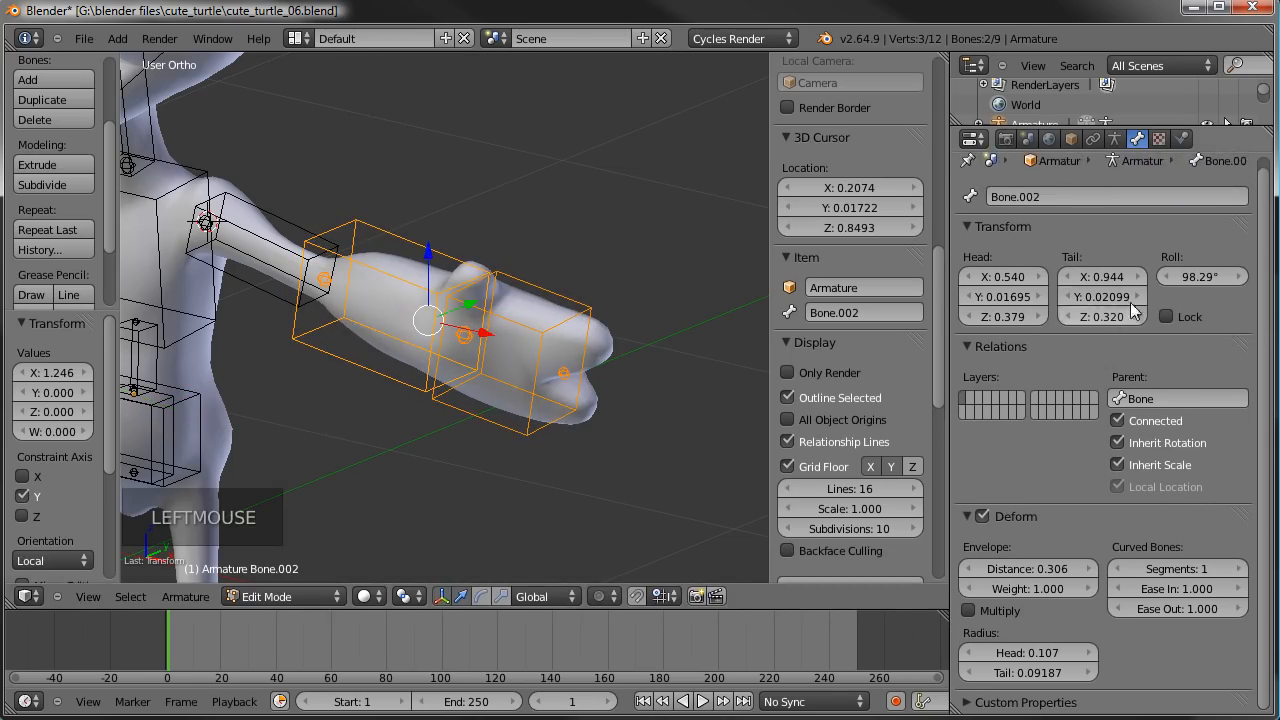
pyautogui.scroll(5, 1092, 373)
pyautogui.scroll(-6, 1092, 373)
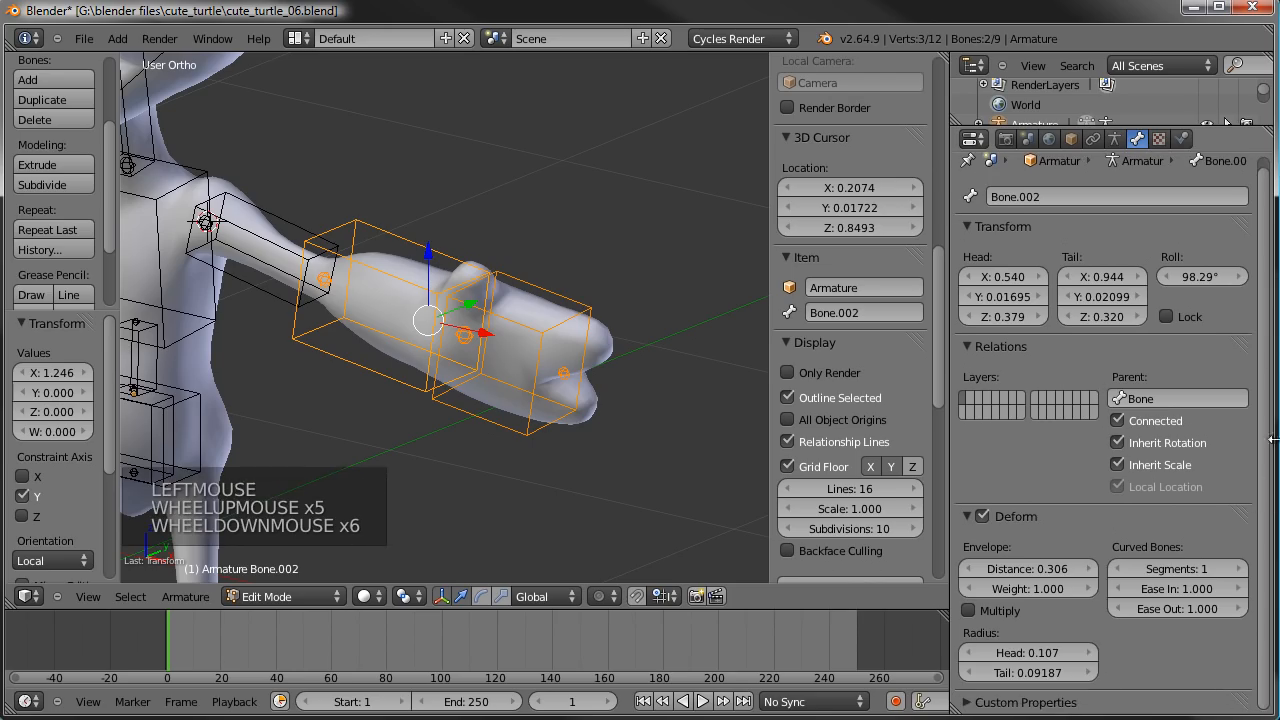
pyautogui.moveTo(527, 378); pyautogui.dragTo(709, 309, button='middle')
pyautogui.scroll(-3, 623, 389)
pyautogui.moveTo(623, 389); pyautogui.dragTo(457, 403, button='middle')
pyautogui.rightClick(349, 298)
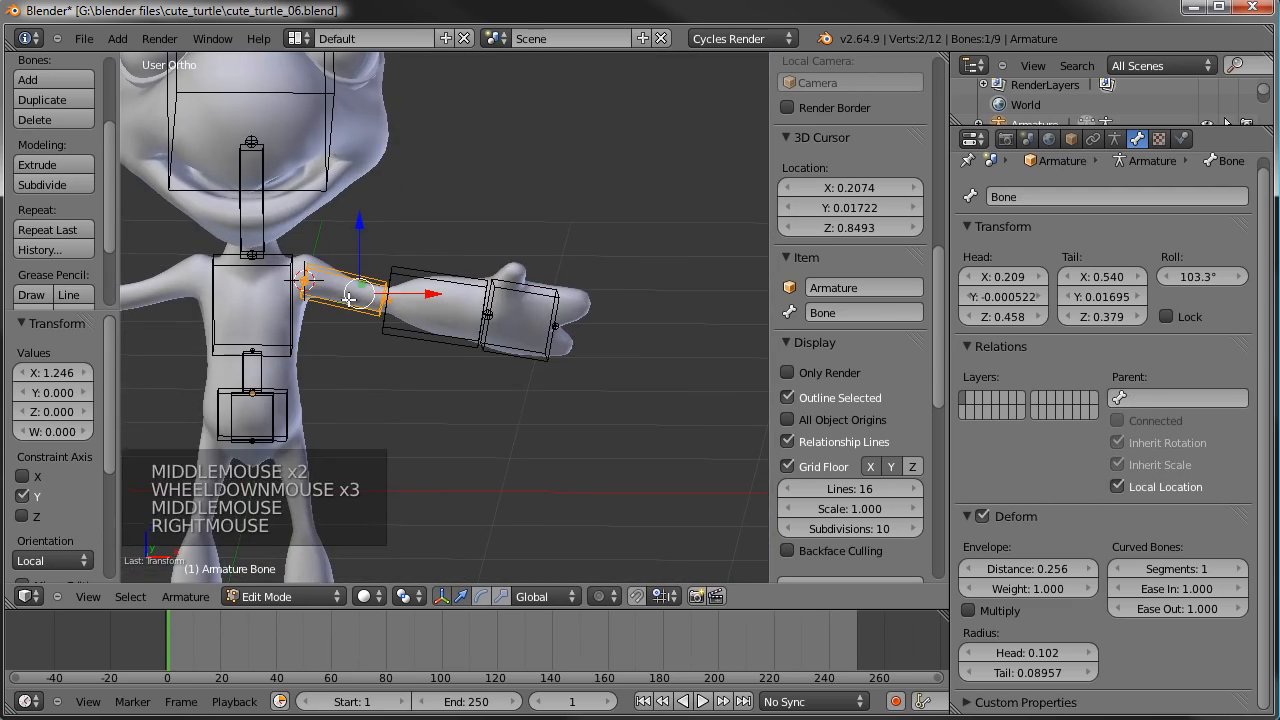
pyautogui.click(866, 313)
pyautogui.write('upperam')
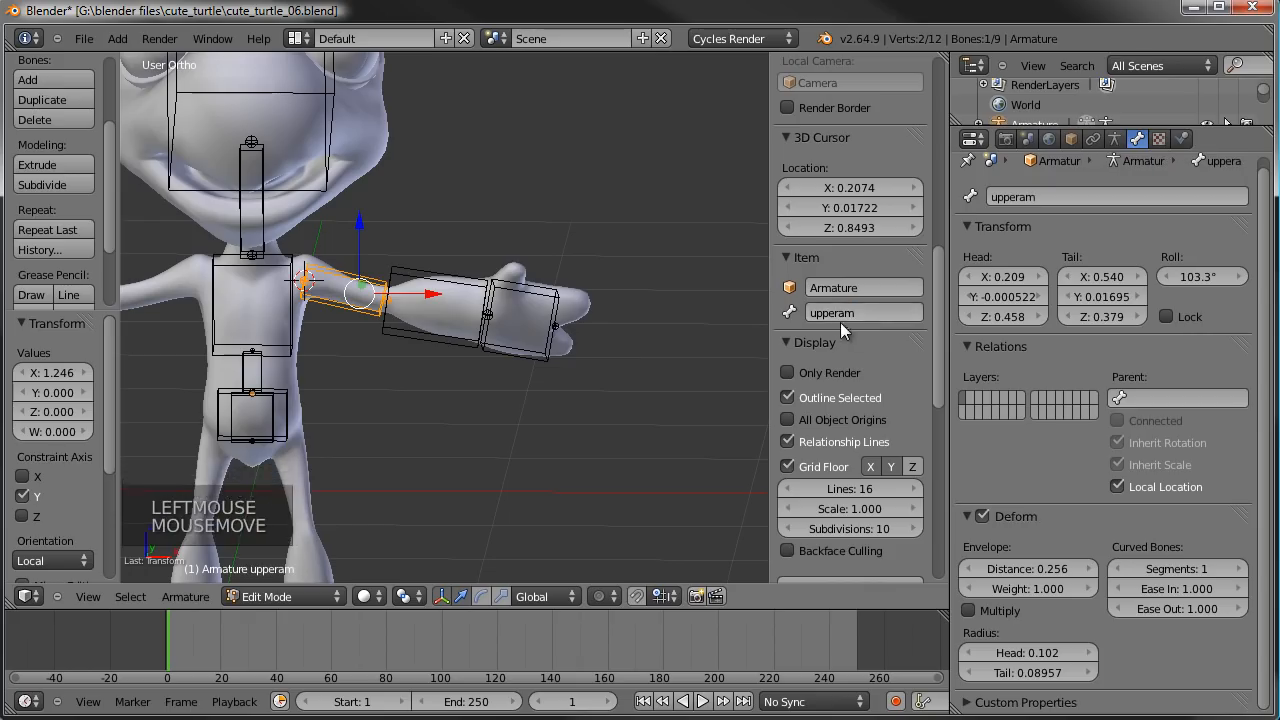
pyautogui.click(840, 322)
pyautogui.click(843, 313)
pyautogui.click(871, 337)
# - Rename the bone between the left elbow and wrist as forearm
pyautogui.rightClick(450, 275)
pyautogui.click(837, 325)
pyautogui.click(837, 325)
pyautogui.click(847, 314)
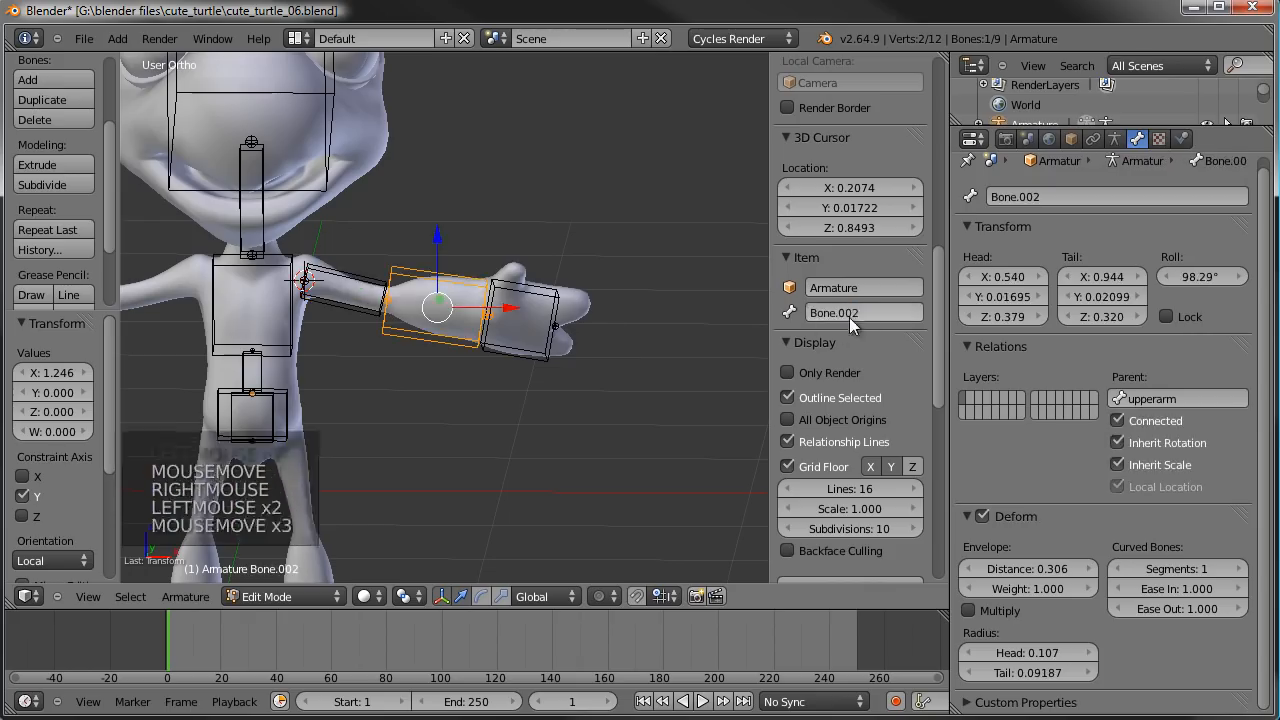
pyautogui.write('forrearm')
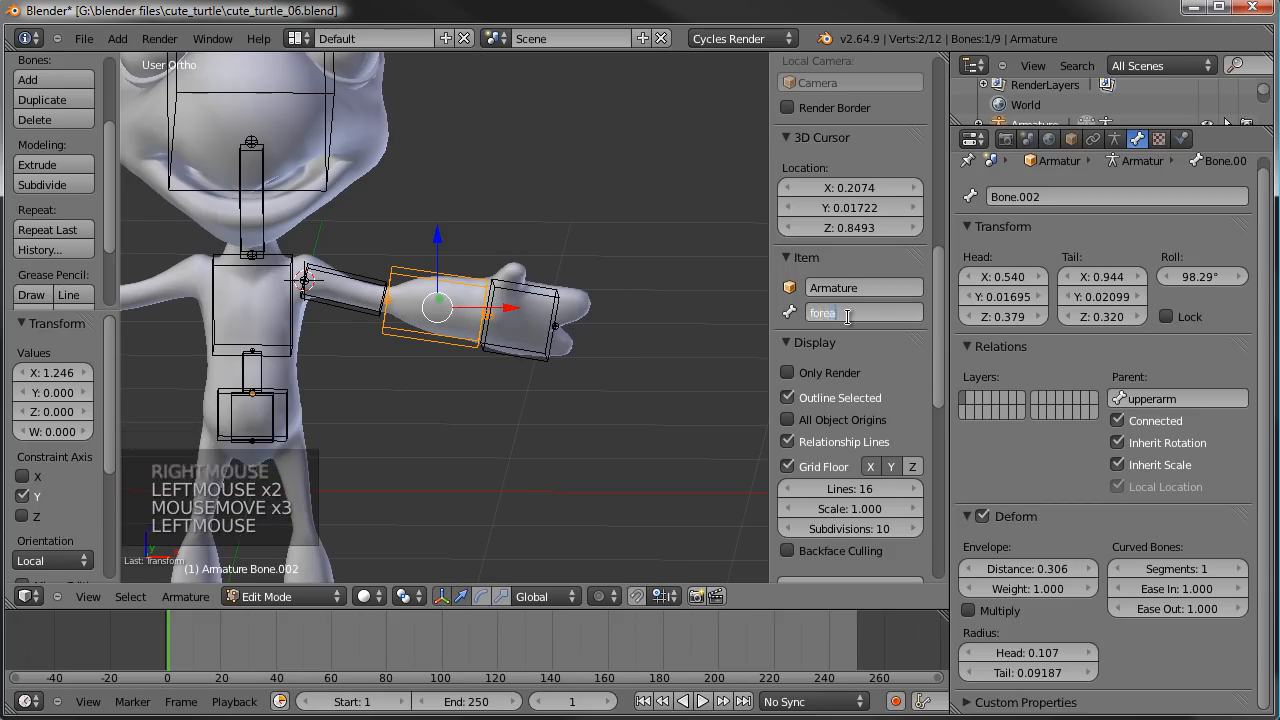
pyautogui.press('Return')
# - Add the left-side suffix to the upper arm bone's name, making it upperarm.L
pyautogui.rightClick(379, 289)
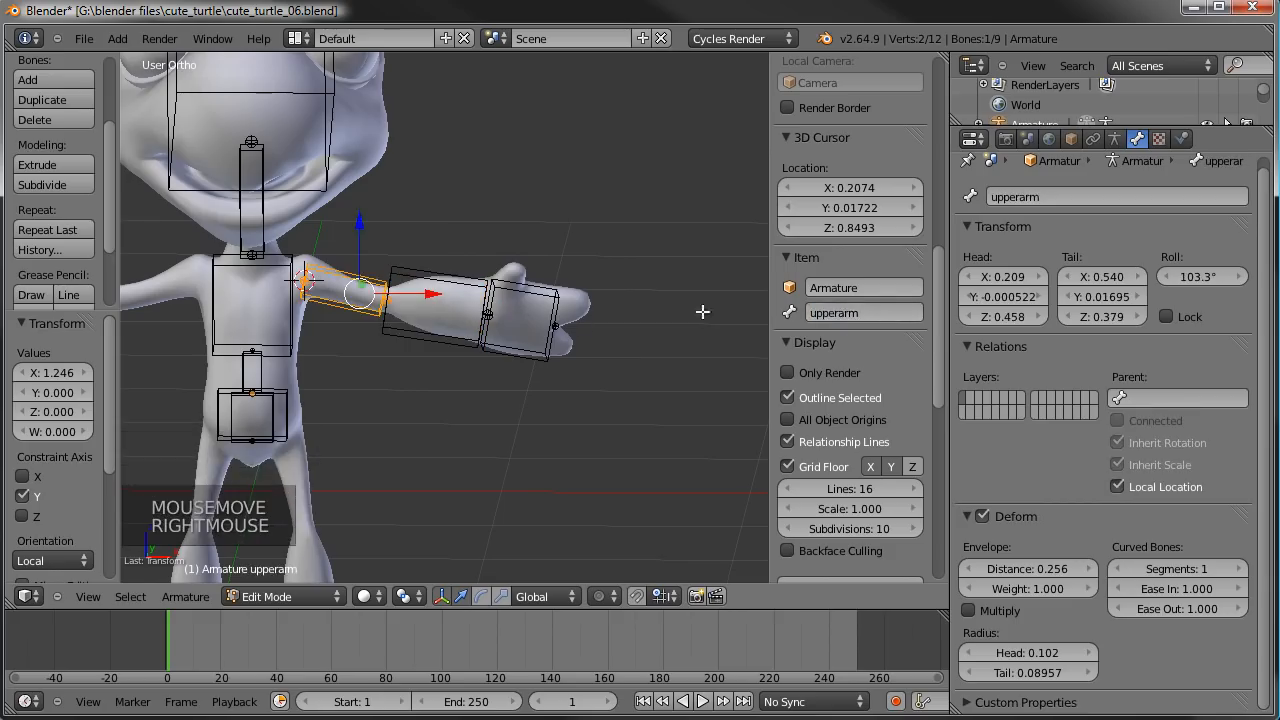
pyautogui.click(876, 313)
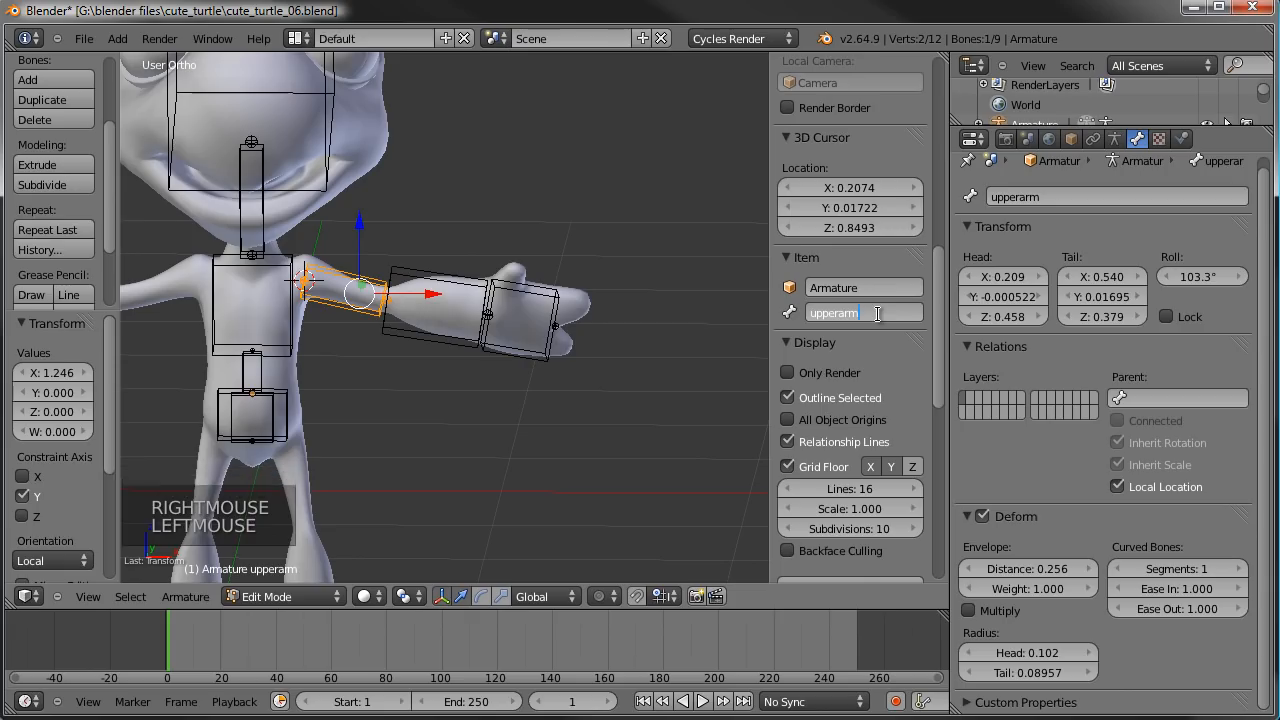
pyautogui.press('Return')
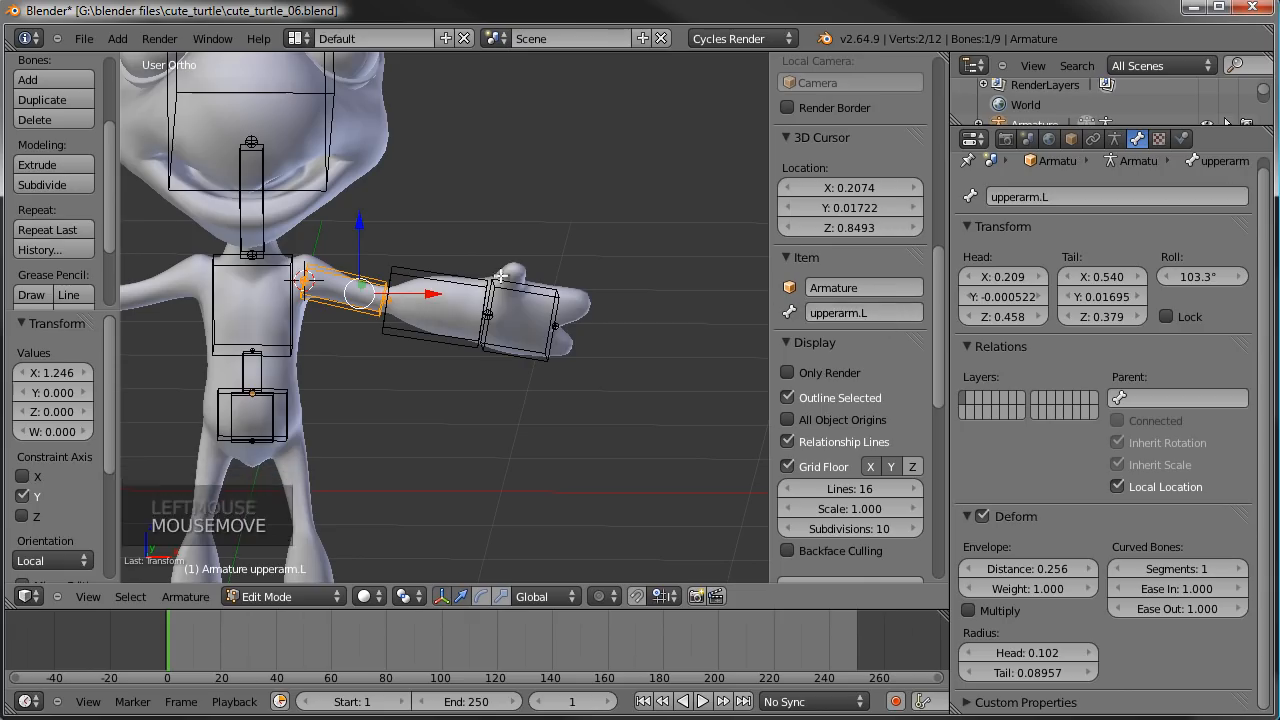
# - Add the left-side suffix to the forearm bone's name, making it forearm.L
pyautogui.rightClick(466, 284)
pyautogui.click(872, 312)
pyautogui.write('.L')
pyautogui.press('Return')
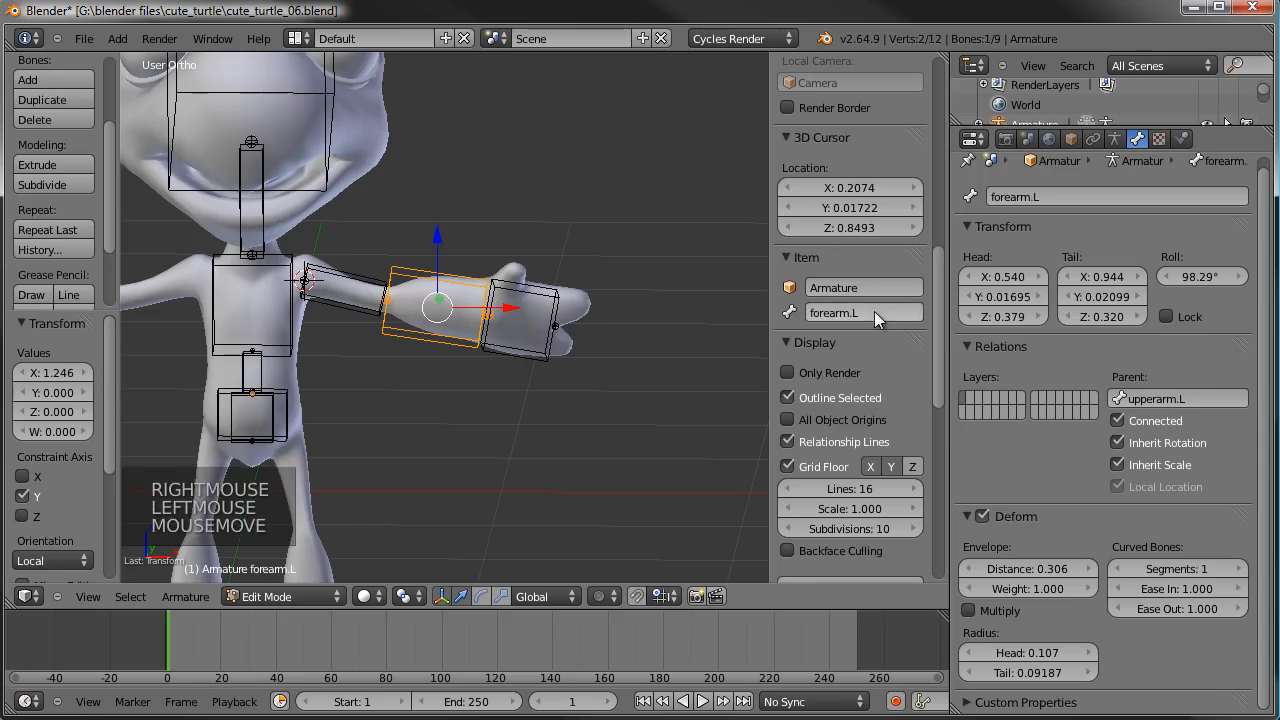
# - Rename the bone in the turtle's left hand as hand.L
pyautogui.rightClick(508, 290)
pyautogui.rightClick(508, 290)
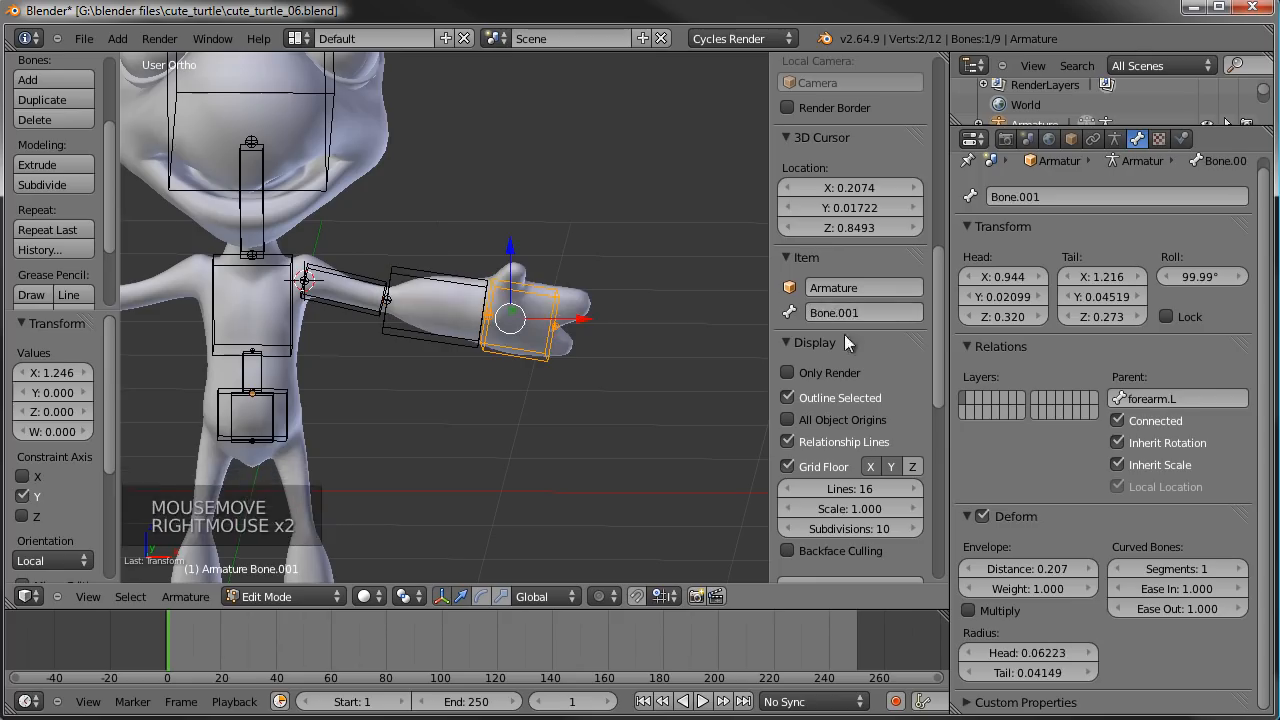
pyautogui.click(843, 313)
pyautogui.write('hand.L')
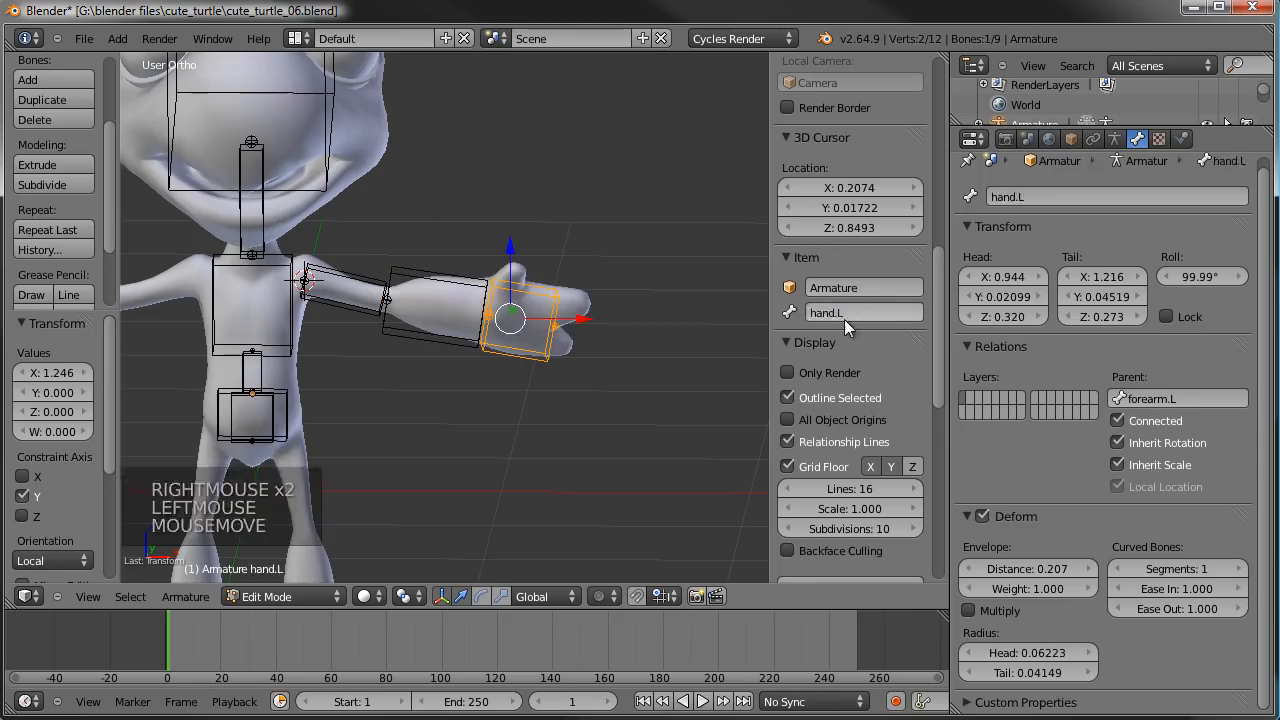
pyautogui.press('Return')
# - In the TurtleBody mesh, select the edge loop at the base of the left hand's upper finger and snap the 3D cursor to it
pyautogui.moveTo(515, 335); pyautogui.dragTo(589, 314, button='middle')
pyautogui.press('KP_1')
pyautogui.scroll(4, 528, 320)
pyautogui.scroll(2, 327, 388)
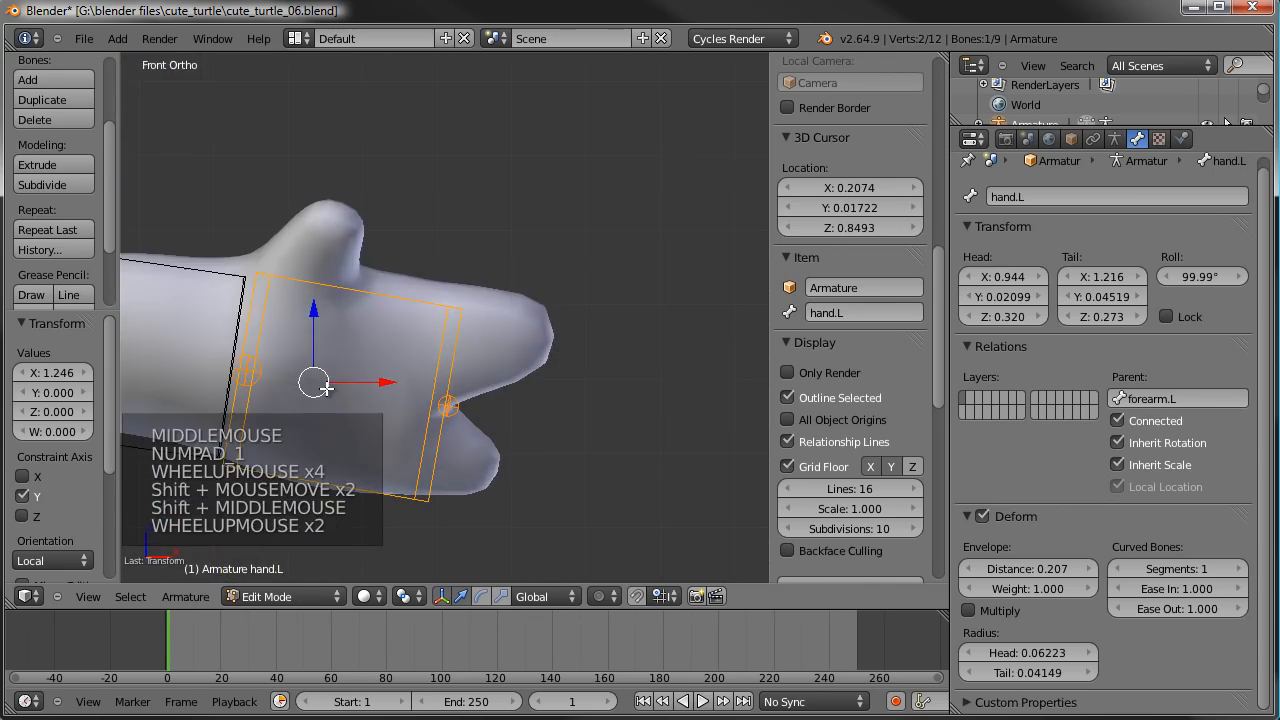
pyautogui.press('Tab')
pyautogui.rightClick(509, 318)
pyautogui.press('Tab')
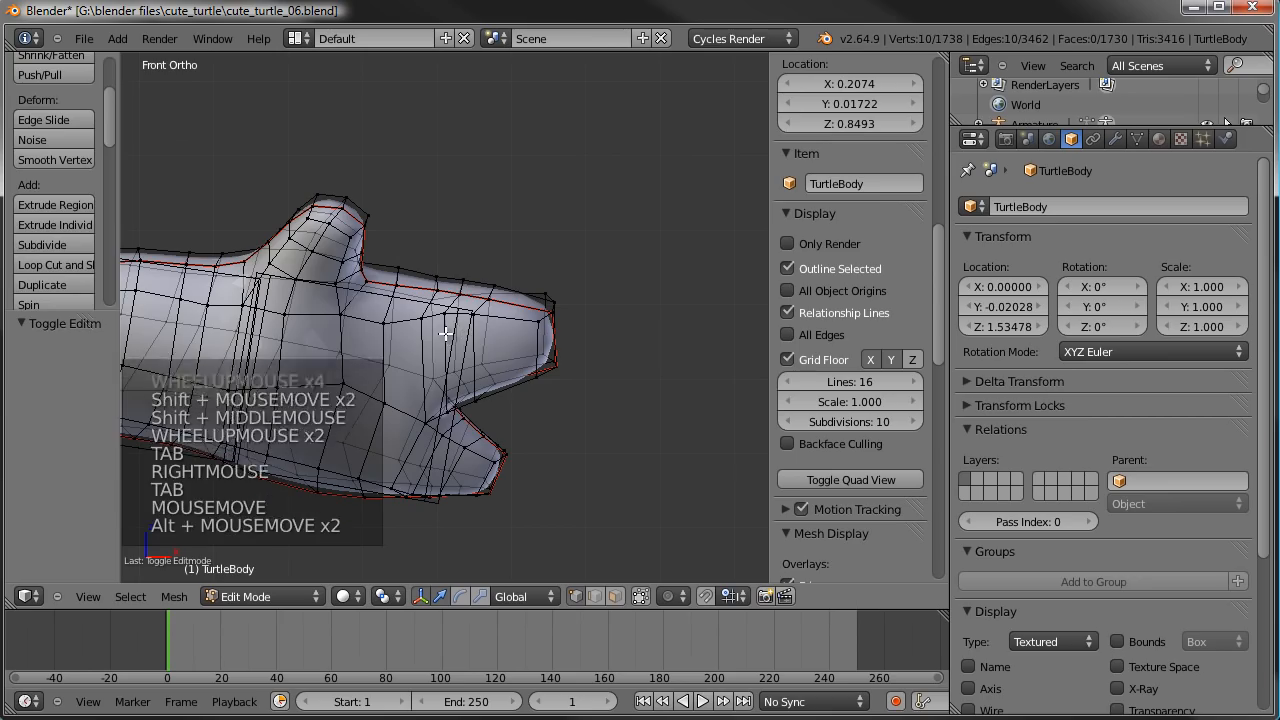
pyautogui.keyDown('alt'); pyautogui.rightClick(447, 336); pyautogui.keyUp('alt')
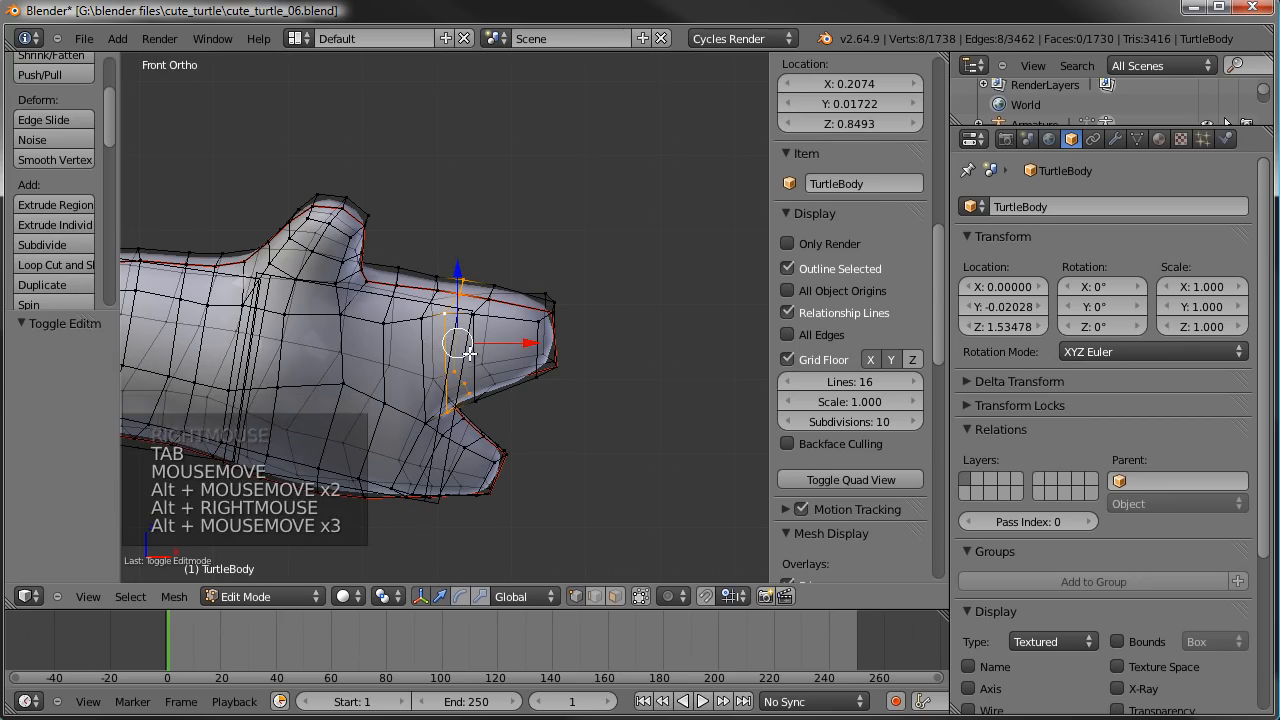
pyautogui.hotkey('shift', 's')
pyautogui.click(469, 353)
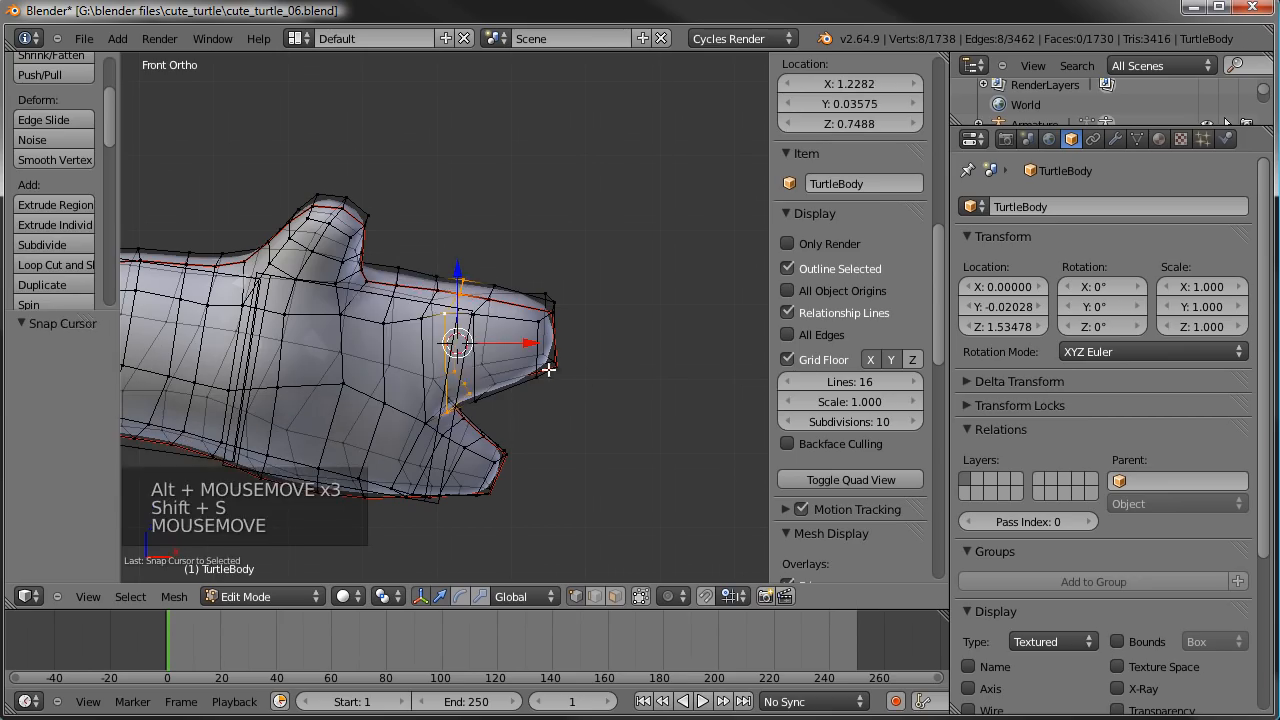
# - Add a bone to the armature at the 3D cursor and move its tip to the end of the left hand's upper finger
pyautogui.press('Tab')
pyautogui.rightClick(459, 323)
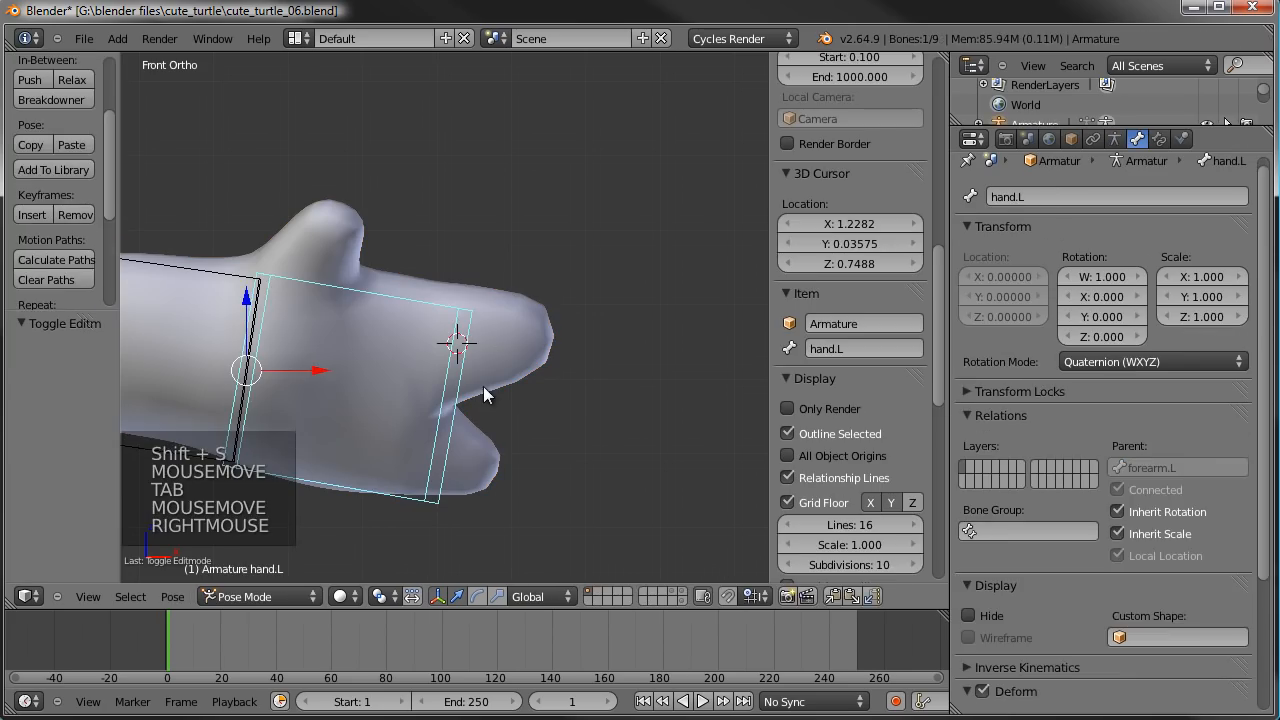
pyautogui.press('Tab')
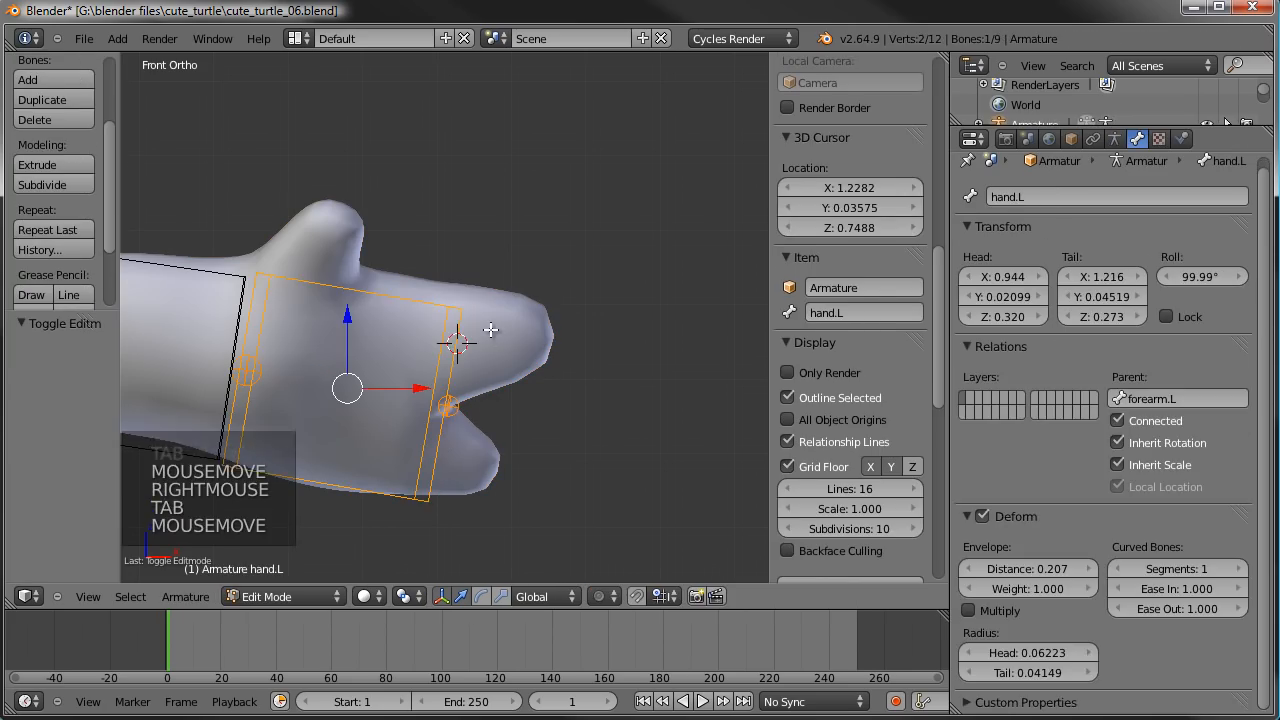
pyautogui.hotkey('shift', 'a')
pyautogui.scroll(-4, 531, 306)
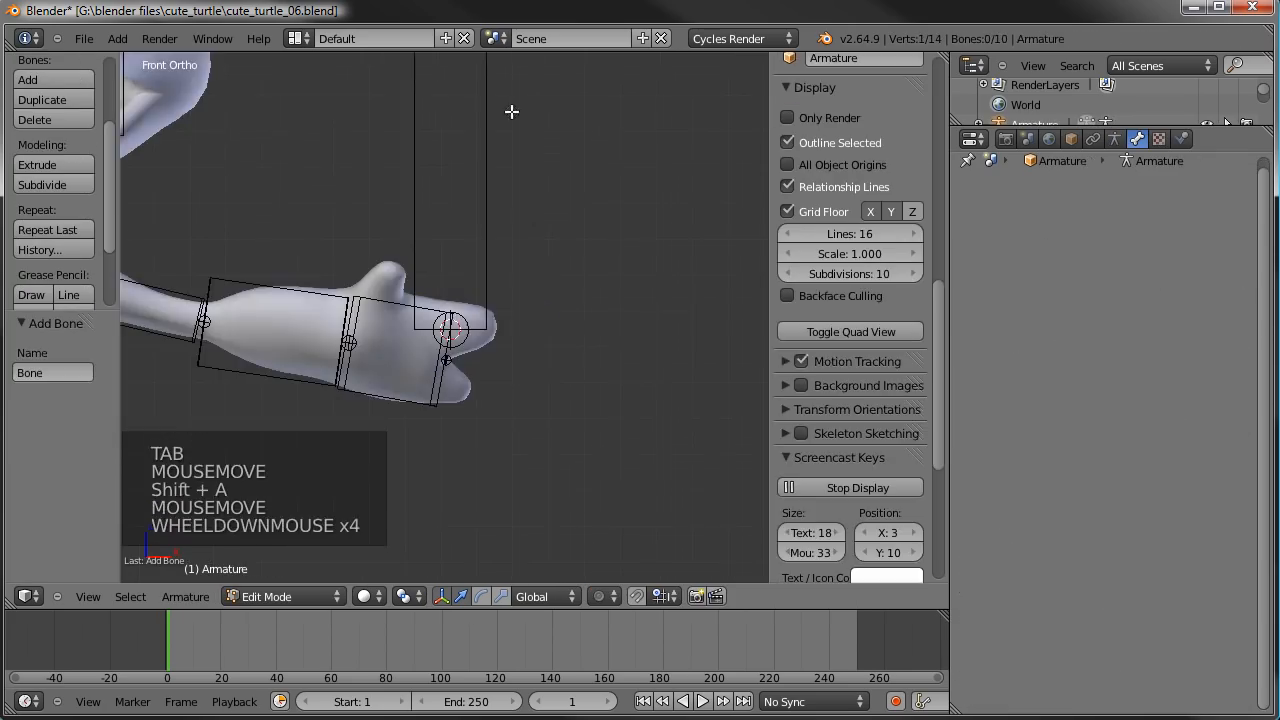
pyautogui.press('g')
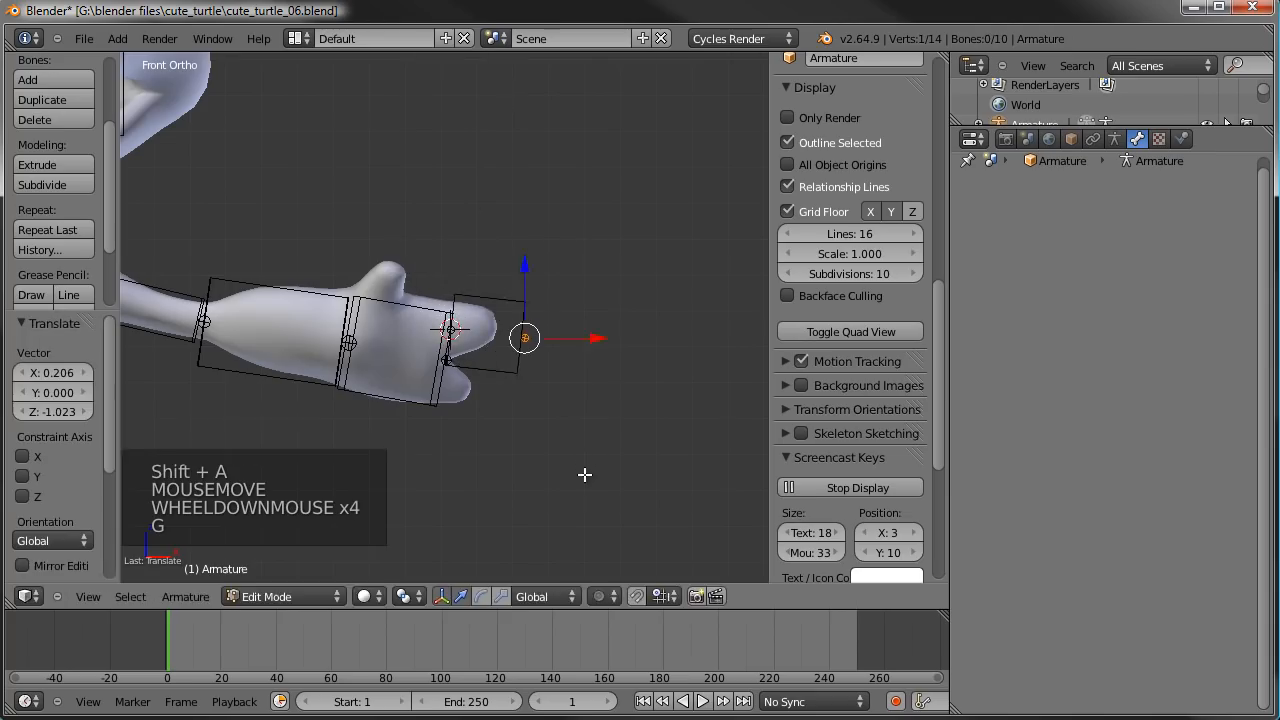
pyautogui.click(588, 473)
pyautogui.scroll(4, 689, 426)
pyautogui.press('g')
pyautogui.click(564, 428)
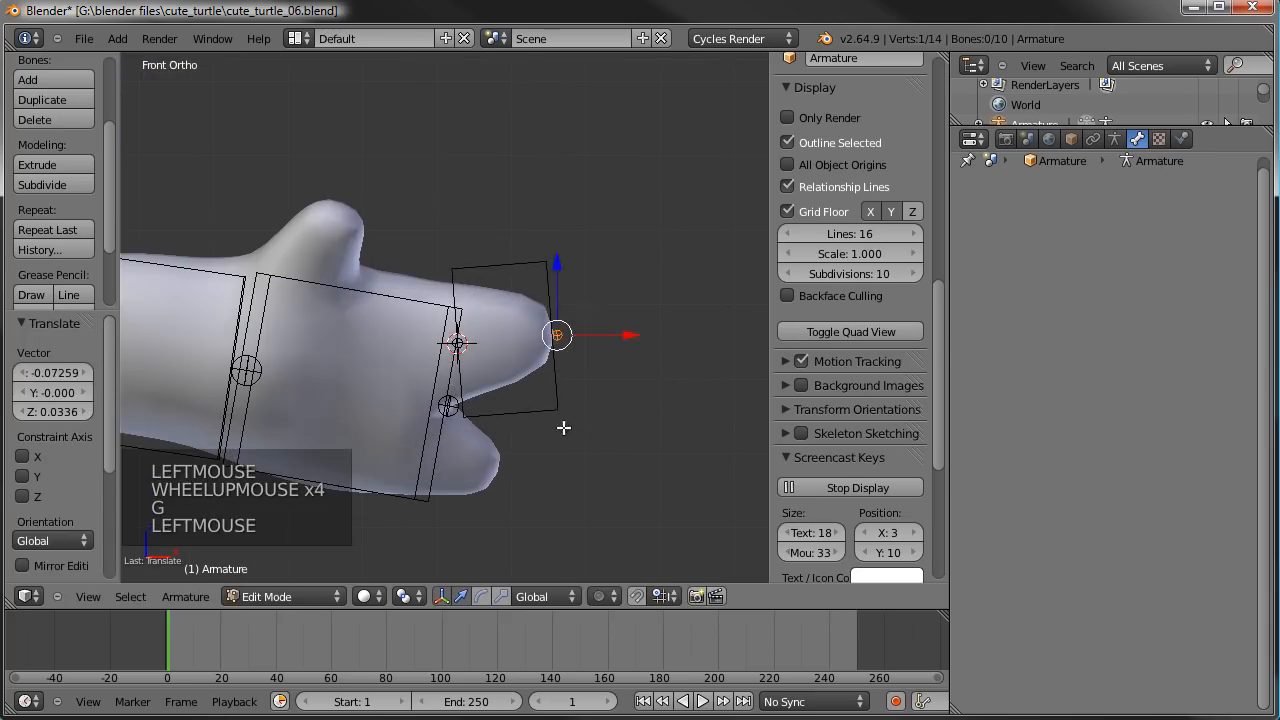
# - Move the upper finger bone's base joint back into the palm, about 0.09 along X
pyautogui.rightClick(504, 377)
pyautogui.rightClick(457, 338)
pyautogui.rightClick(457, 338)
pyautogui.press('g')
pyautogui.press('g')
pyautogui.press('g')
pyautogui.press('g')
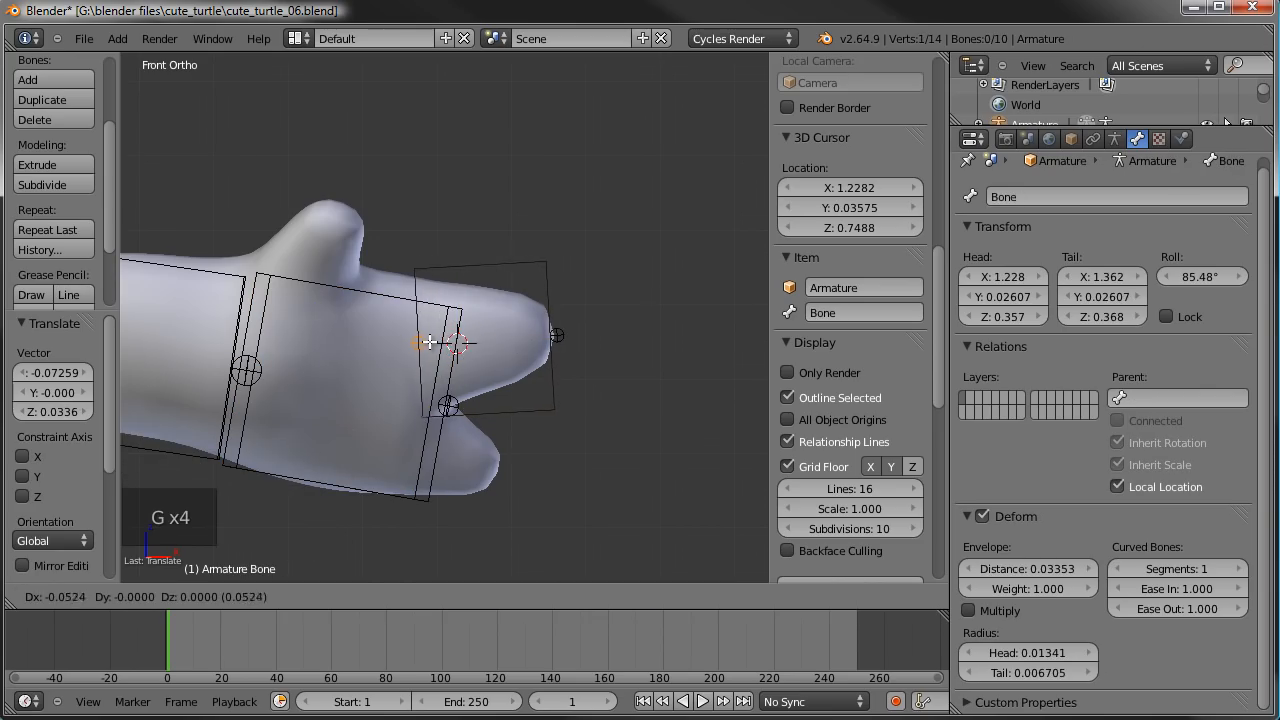
pyautogui.click(400, 341)
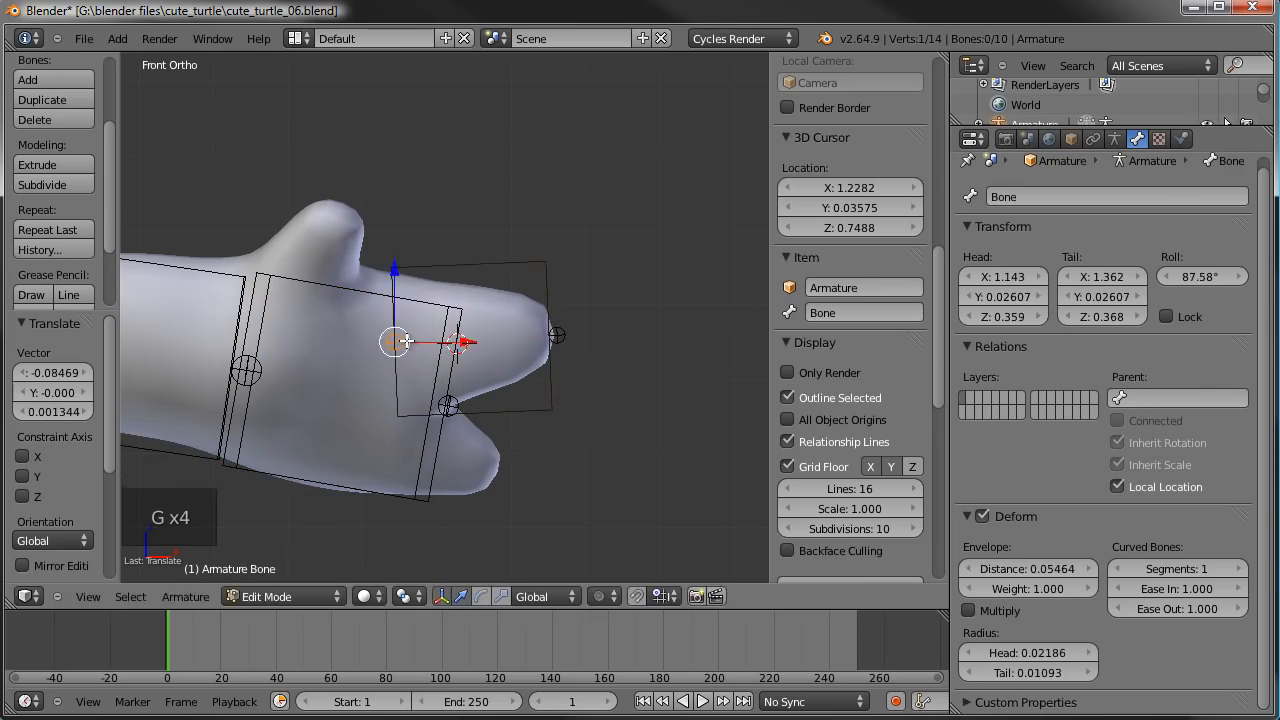
pyautogui.press('g')
pyautogui.click(395, 340)
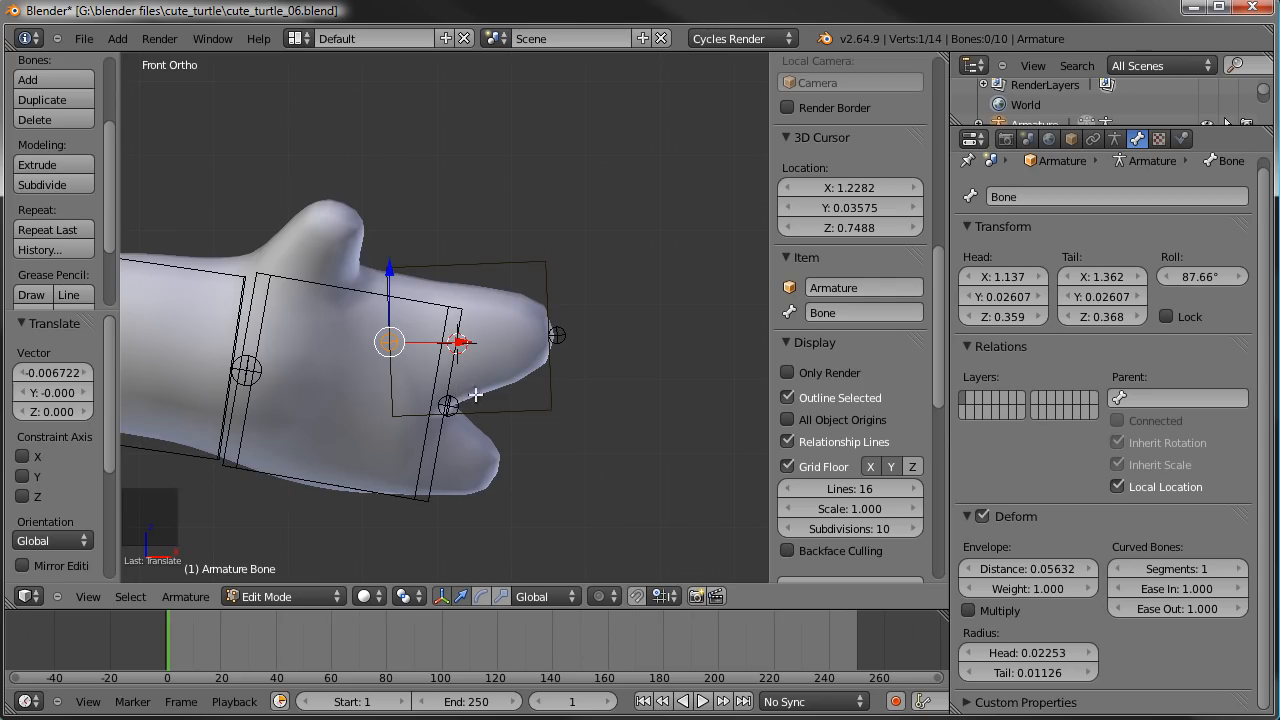
# - Scale the upper finger bone's display thickness down to about 0.76
pyautogui.rightClick(535, 270)
pyautogui.hotkey('ctrl', 'alt', 's')
pyautogui.hotkey('ctrl', 'alt', 's')
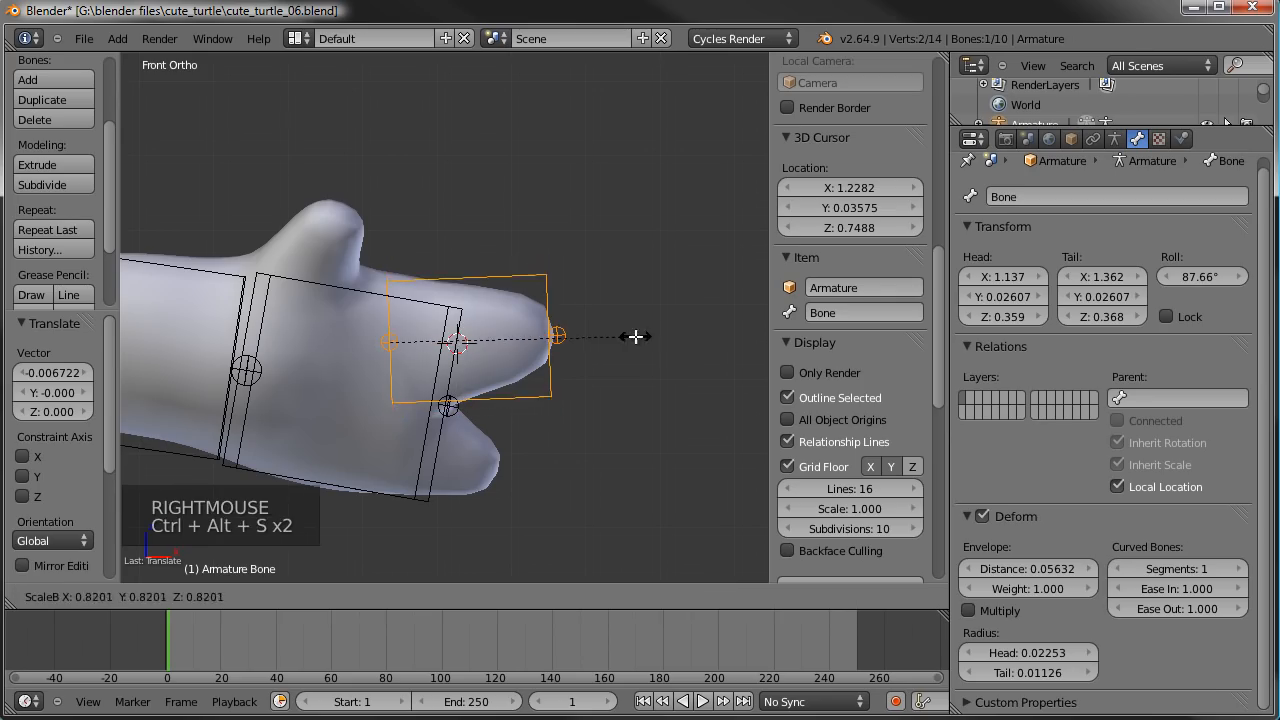
pyautogui.click(538, 290)
# - Duplicate the upper finger bone, then rotate and move the copy onto the hand's lower finger
pyautogui.hotkey('shift', 'd')
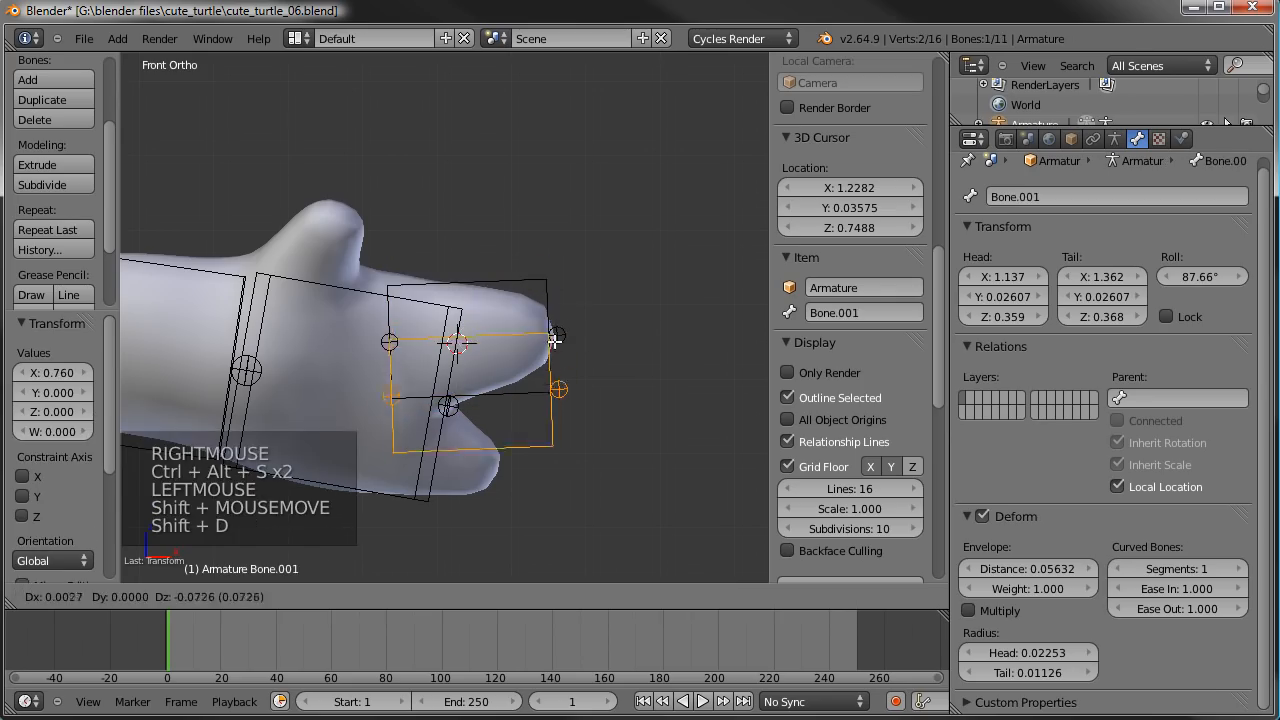
pyautogui.click(663, 323)
pyautogui.press('r')
pyautogui.click(653, 386)
pyautogui.press('g')
# - Shorten the lower finger bone, scale its display thickness by about 0.787, and reposition it inside the finger
pyautogui.press('s')
pyautogui.press('s')
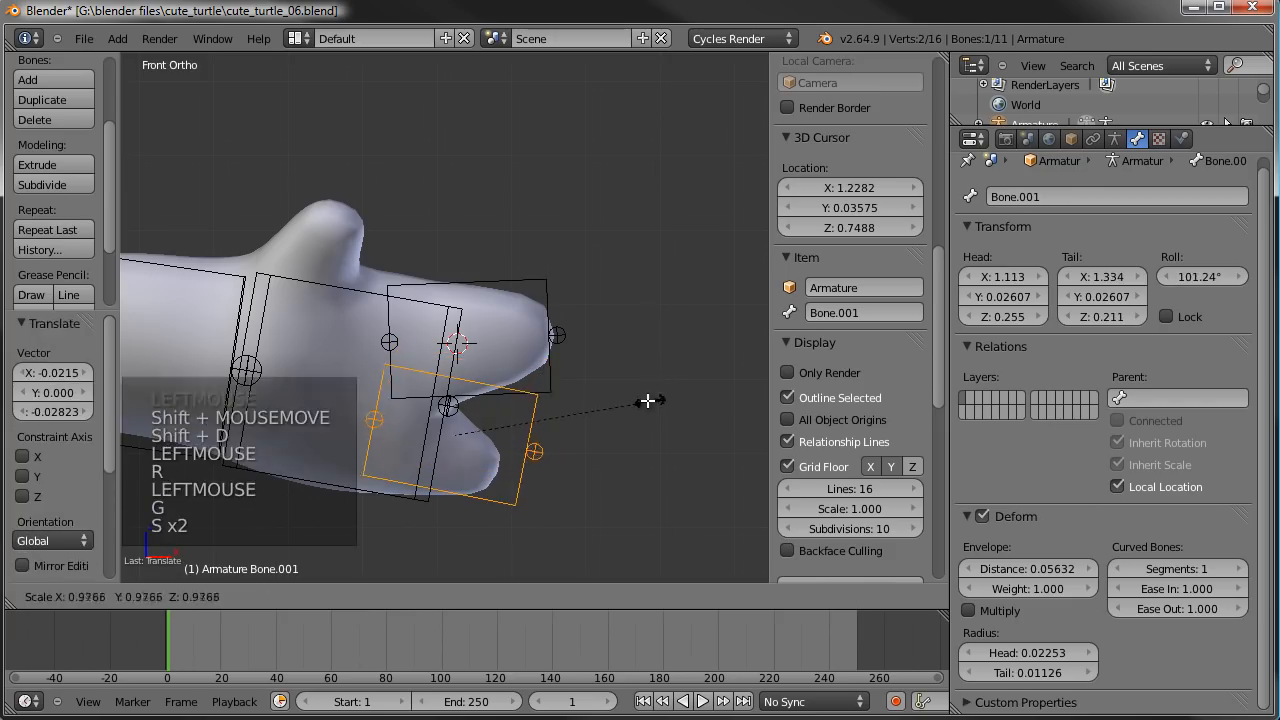
pyautogui.click(610, 397)
pyautogui.hotkey('ctrl', 'alt', 's')
pyautogui.click(571, 395)
pyautogui.press('g')
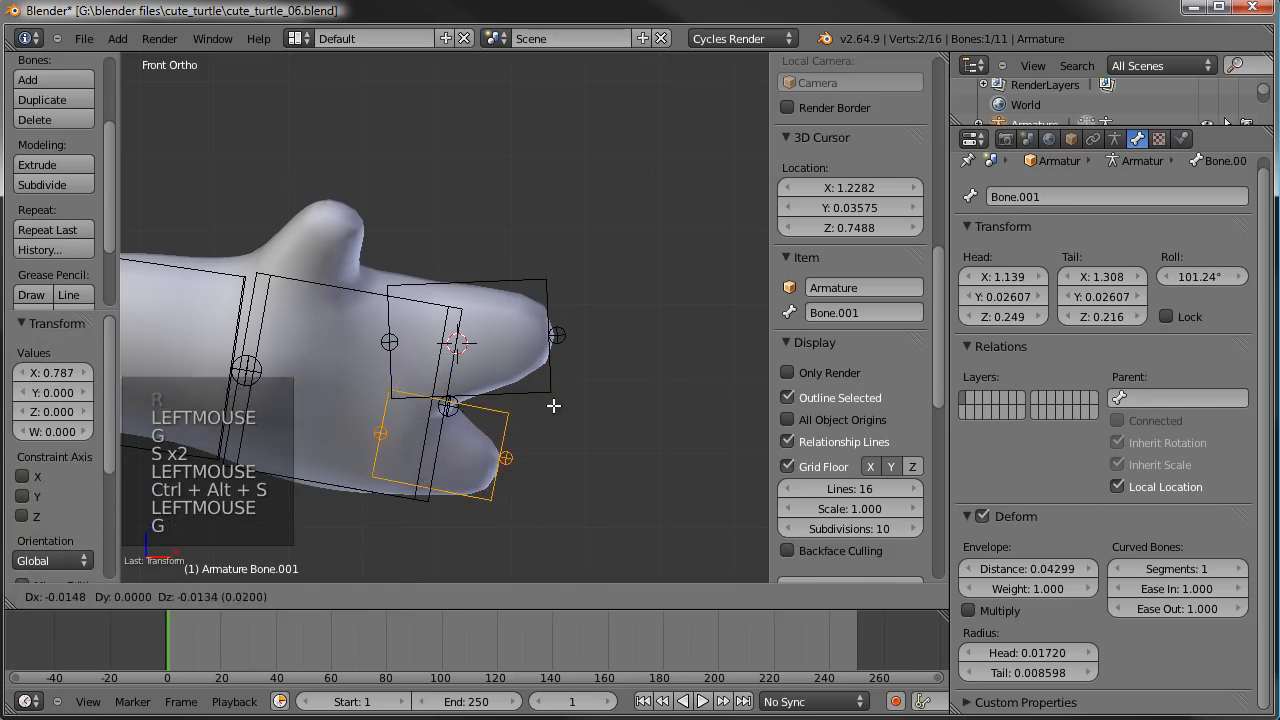
pyautogui.click(455, 477)
# - Duplicate the lower finger bone, rotate the copy upright and place it over the thumb
pyautogui.moveTo(586, 413); pyautogui.dragTo(521, 339, button='middle')
pyautogui.moveTo(470, 420); pyautogui.dragTo(625, 511, button='middle')
pyautogui.hotkey('shift', 'd')
pyautogui.click(654, 371)
pyautogui.press('r')
pyautogui.click(468, 272)
pyautogui.press('g')
pyautogui.click(430, 212)
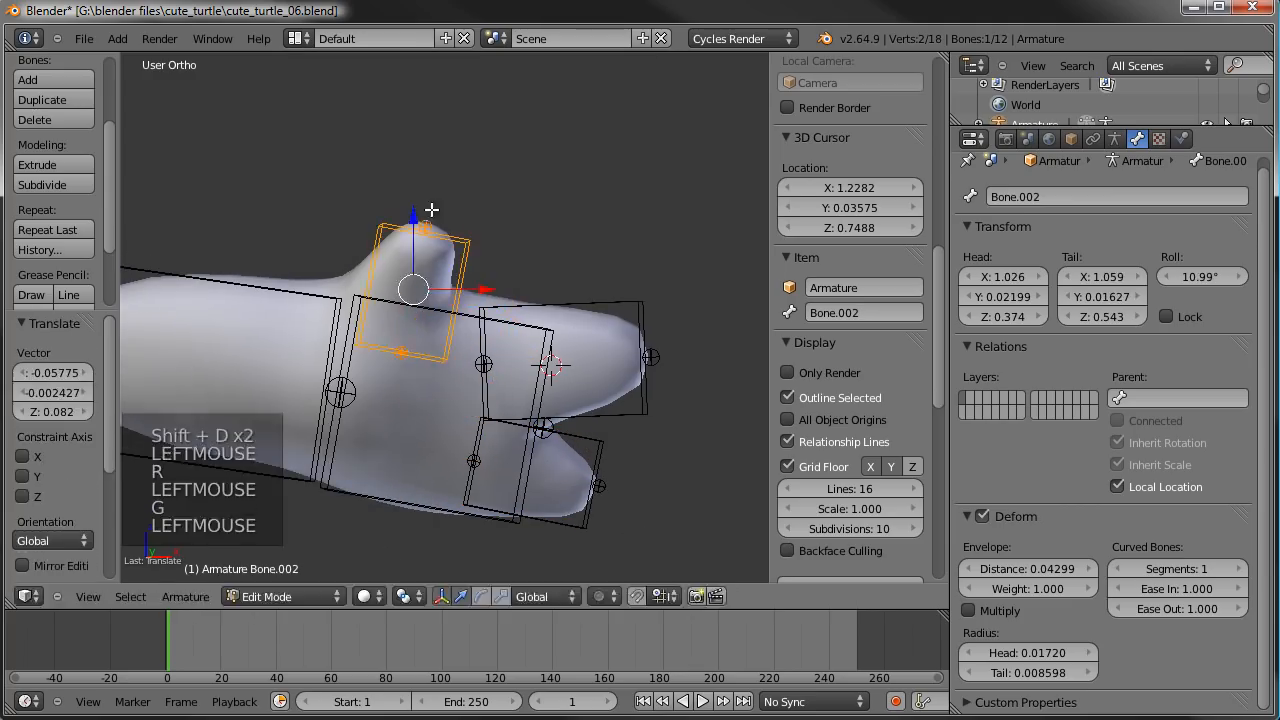
pyautogui.press('g')
pyautogui.click(443, 227)
pyautogui.press('g')
pyautogui.click(487, 244)
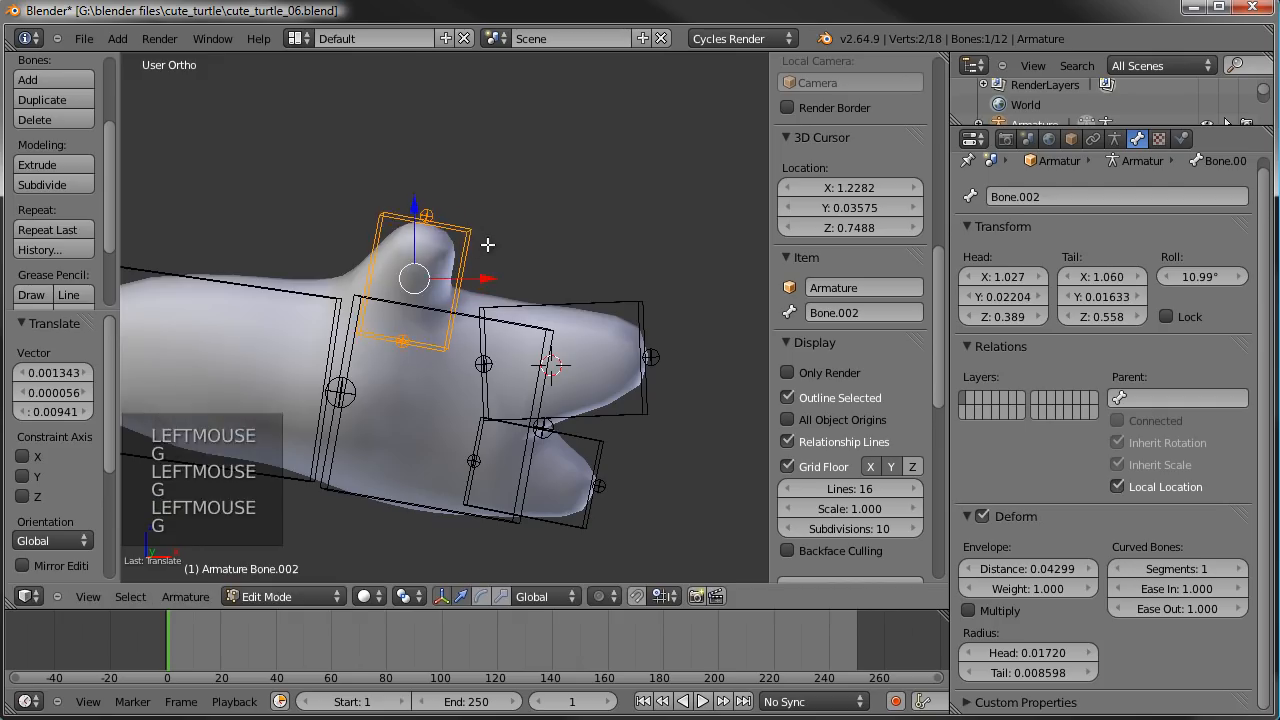
# - From the side, move the thumb bone's tip about 0.095 forward to the thumb's end and shift the whole bone about 0.042 forward
pyautogui.press('KP_3')
pyautogui.rightClick(327, 215)
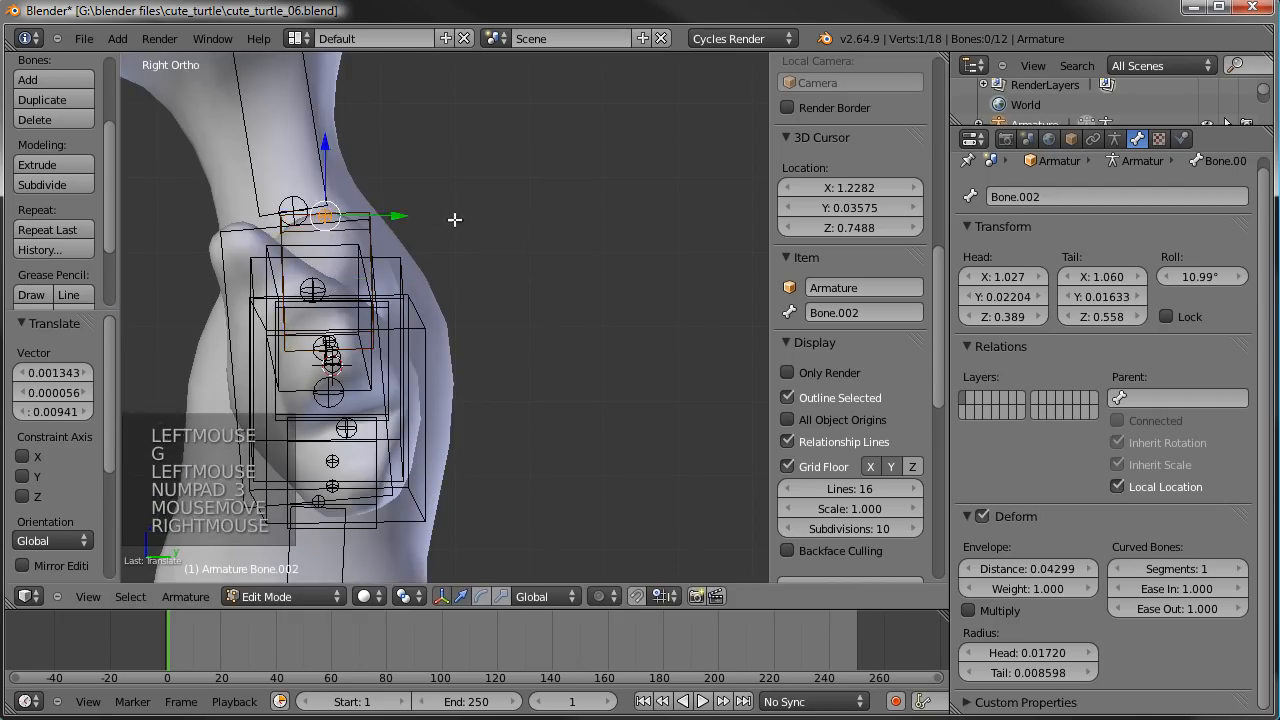
pyautogui.press('g')
pyautogui.press('g')
pyautogui.click(391, 220)
pyautogui.rightClick(313, 228)
pyautogui.press('g')
pyautogui.rightClick(313, 229)
pyautogui.rightClick(314, 229)
pyautogui.press('g')
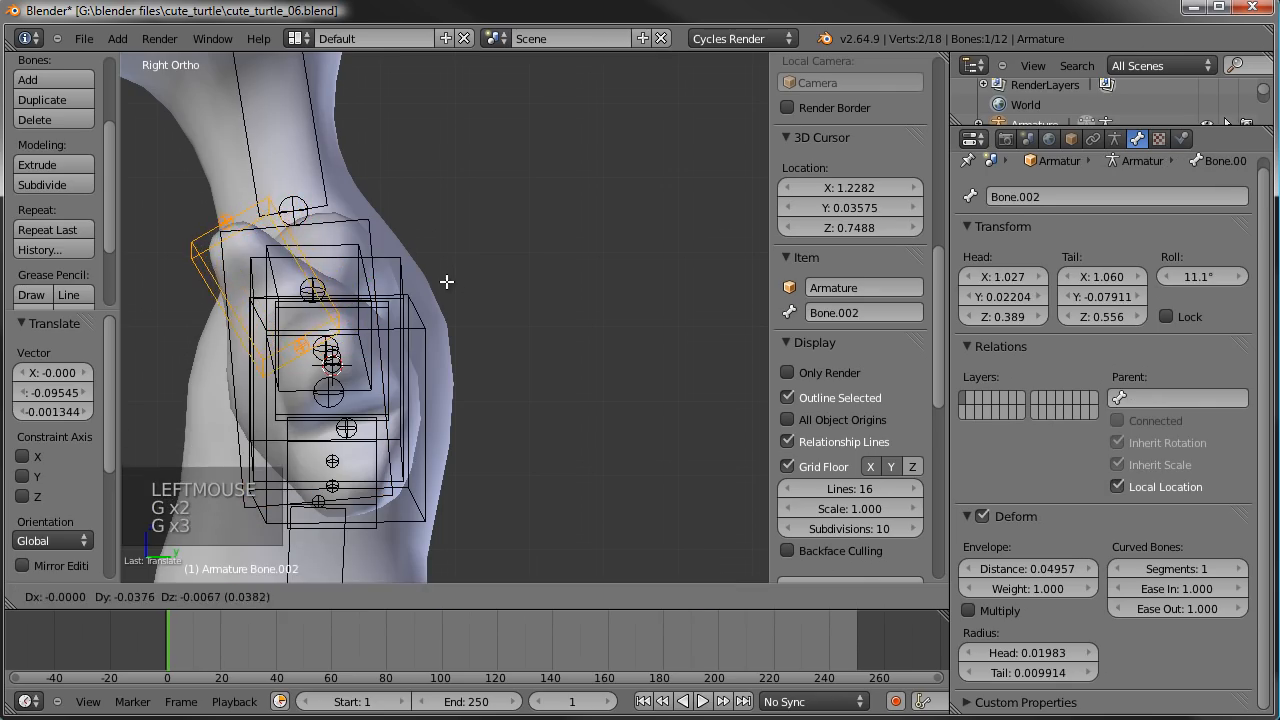
pyautogui.click(446, 281)
# - From above, shift the base joints of the upper and lower finger bones about 0.018 along Y to centre them in the hand
pyautogui.moveTo(443, 283); pyautogui.dragTo(321, 441, button='middle')
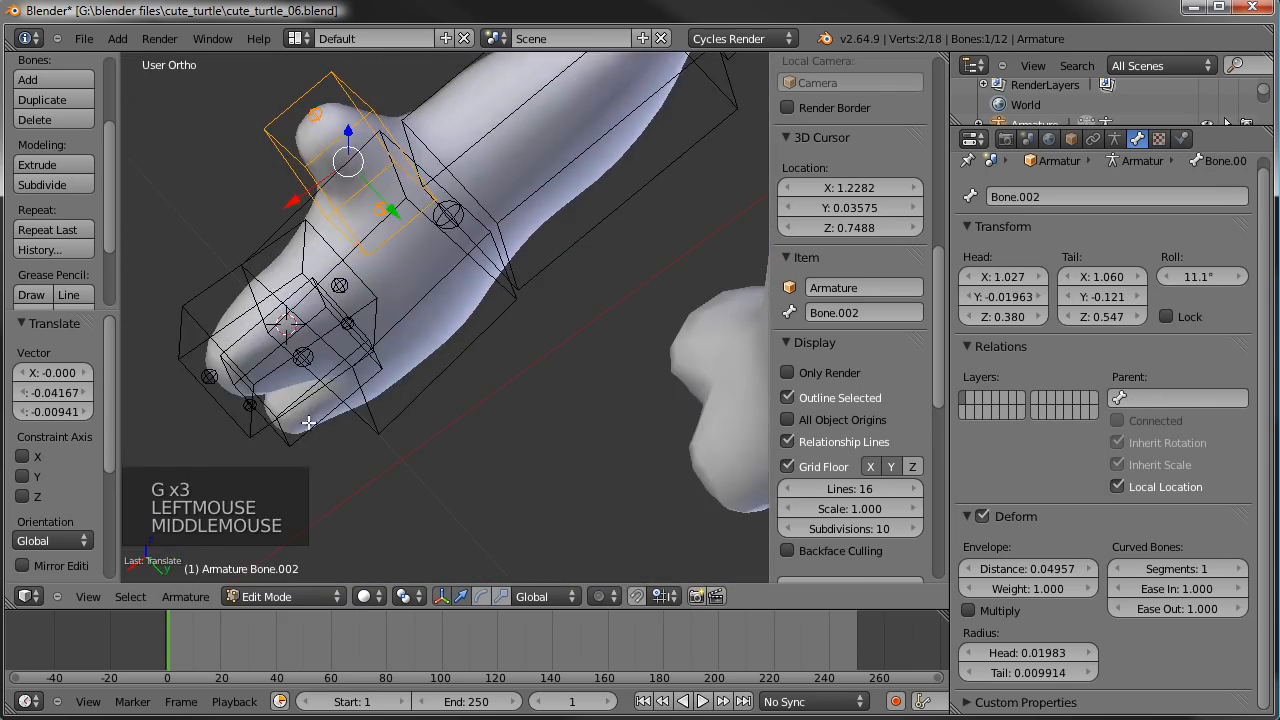
pyautogui.press('KP_7')
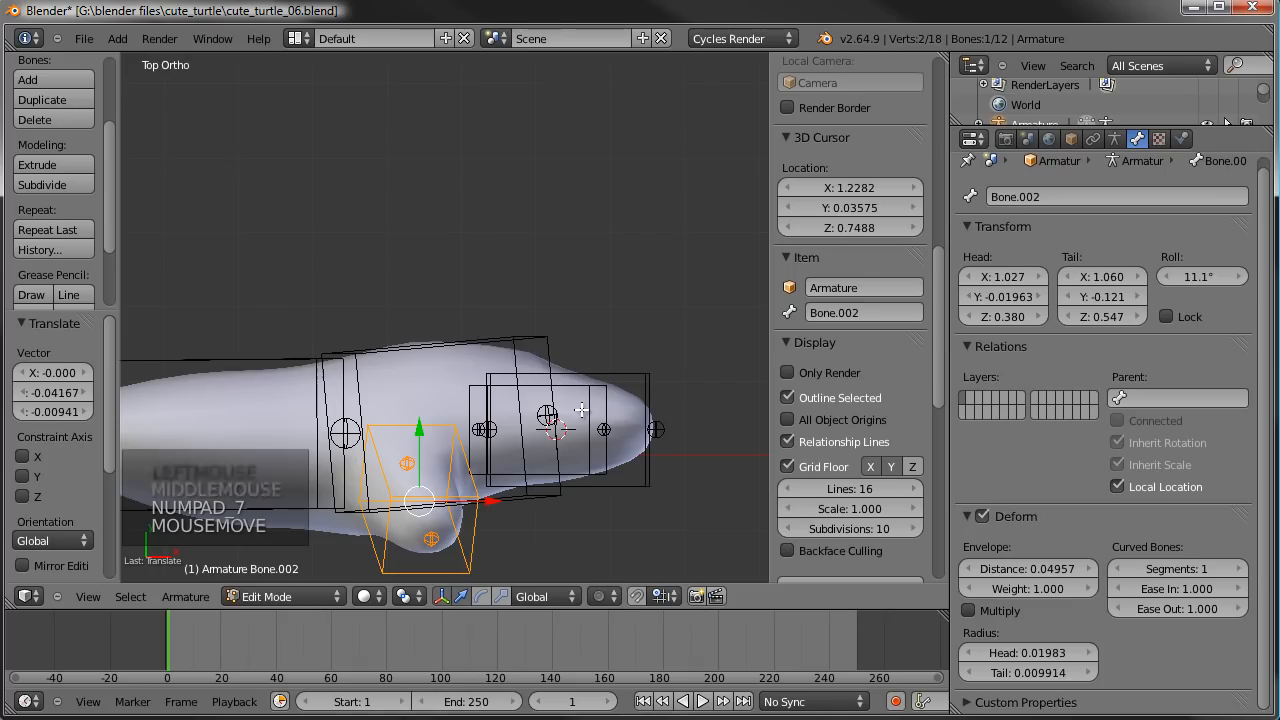
pyautogui.rightClick(488, 426)
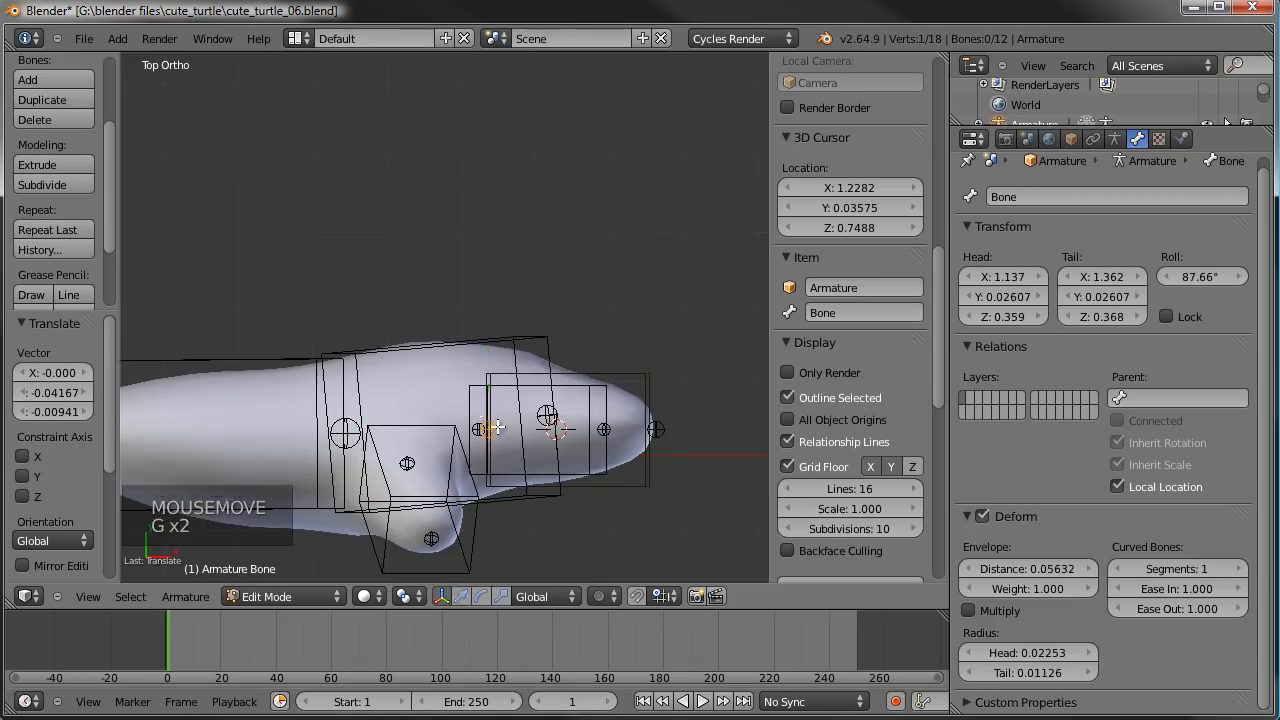
pyautogui.press('g')
pyautogui.press('g')
pyautogui.click(483, 424)
pyautogui.rightClick(483, 423)
pyautogui.press('g')
pyautogui.press('g')
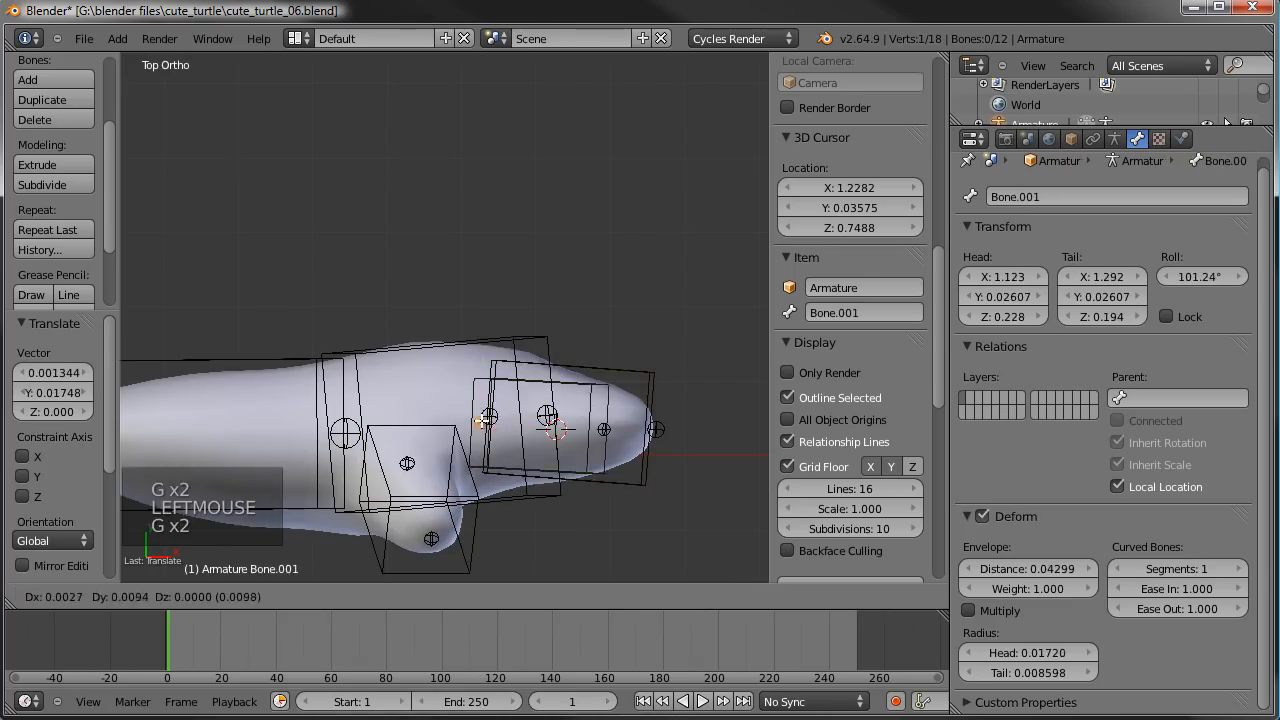
pyautogui.click(486, 415)
# - Examine from several angles how the finger and thumb bones fit inside the left hand
pyautogui.scroll(-4, 486, 415)
pyautogui.moveTo(490, 418); pyautogui.dragTo(586, 234, button='middle')
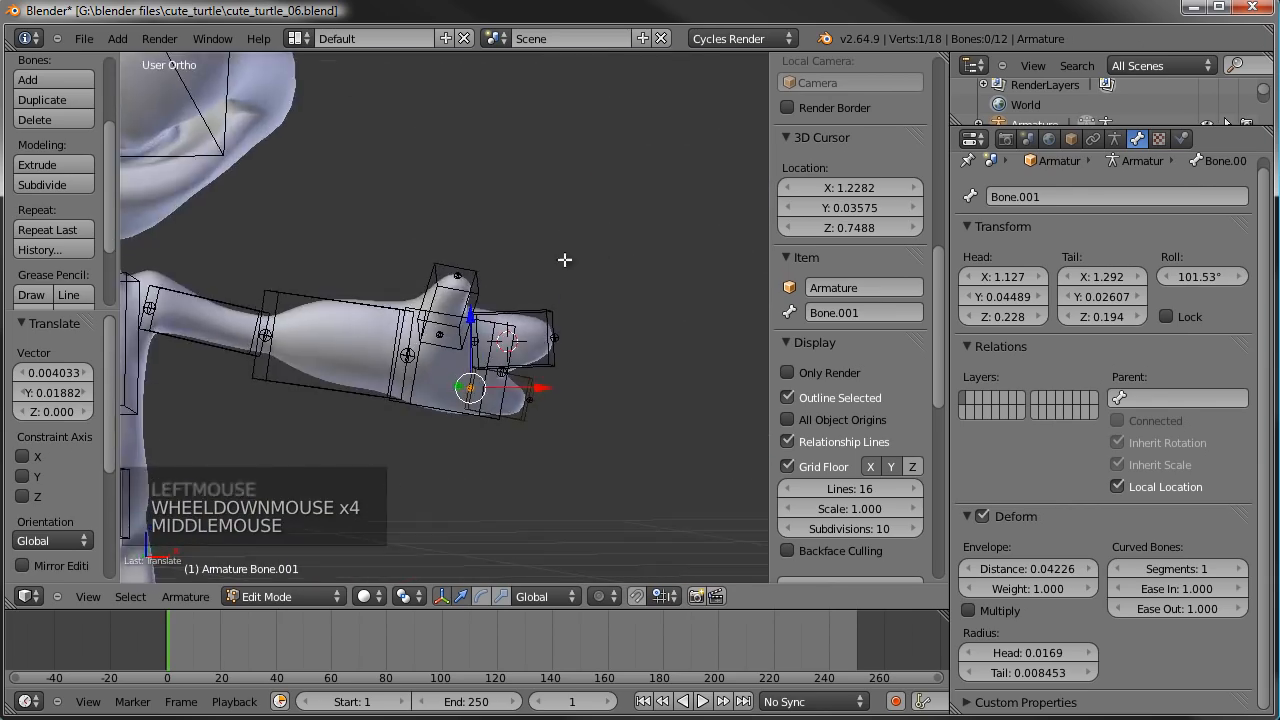
pyautogui.scroll(4, 590, 368)
pyautogui.scroll(1, 590, 368)
pyautogui.moveTo(590, 368); pyautogui.dragTo(515, 368, button='middle')
pyautogui.scroll(-6, 560, 370)
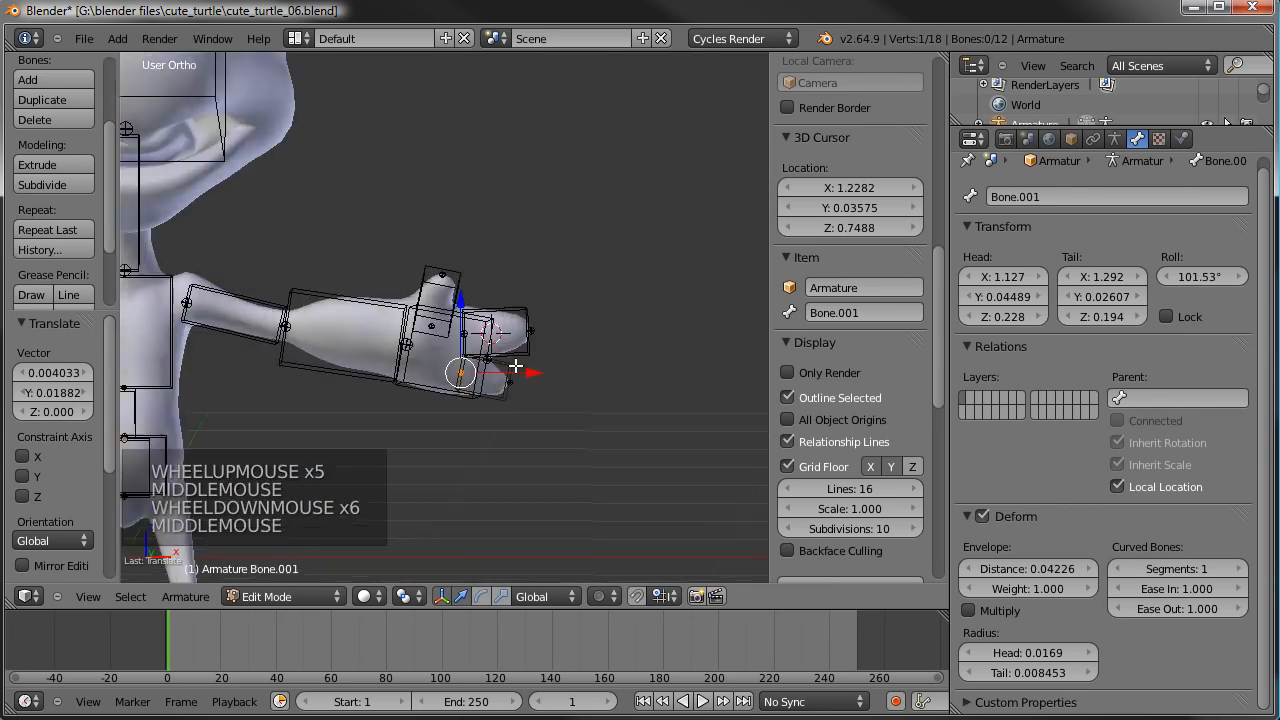
pyautogui.press('KP_1')
pyautogui.scroll(7, 515, 367)
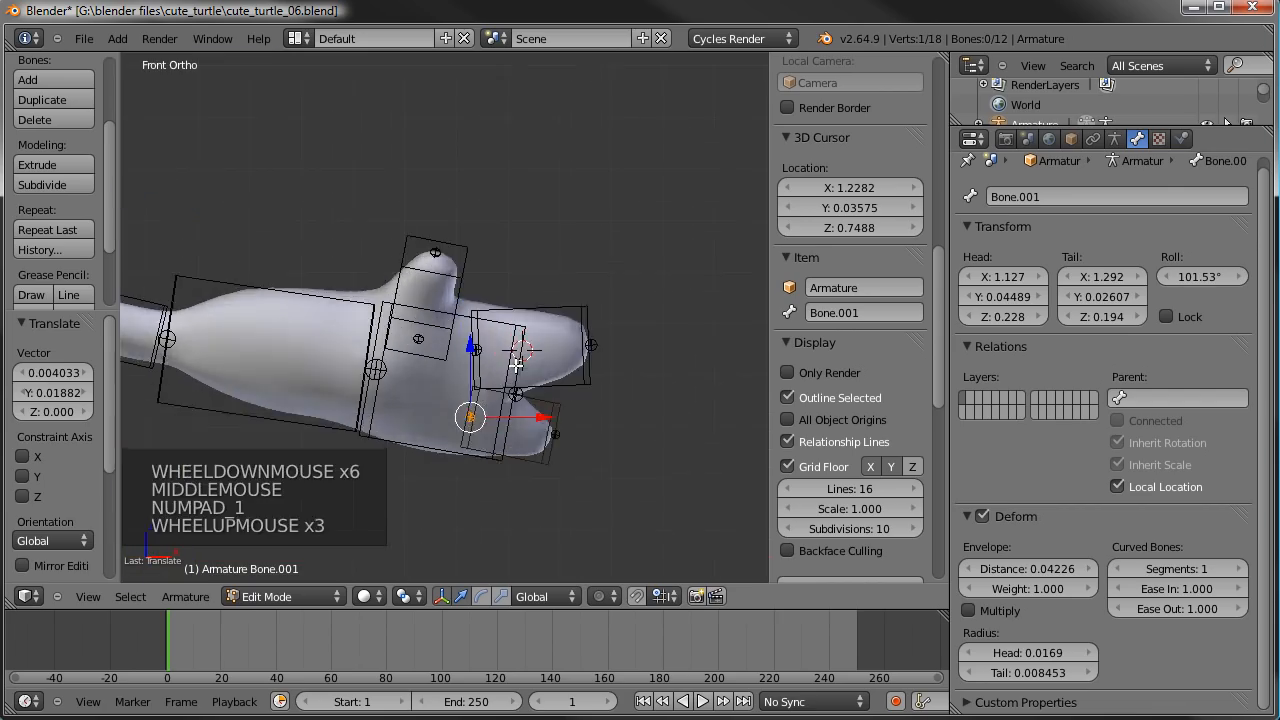
pyautogui.scroll(-2, 515, 367)
pyautogui.moveTo(515, 367); pyautogui.dragTo(542, 468, button='middle')
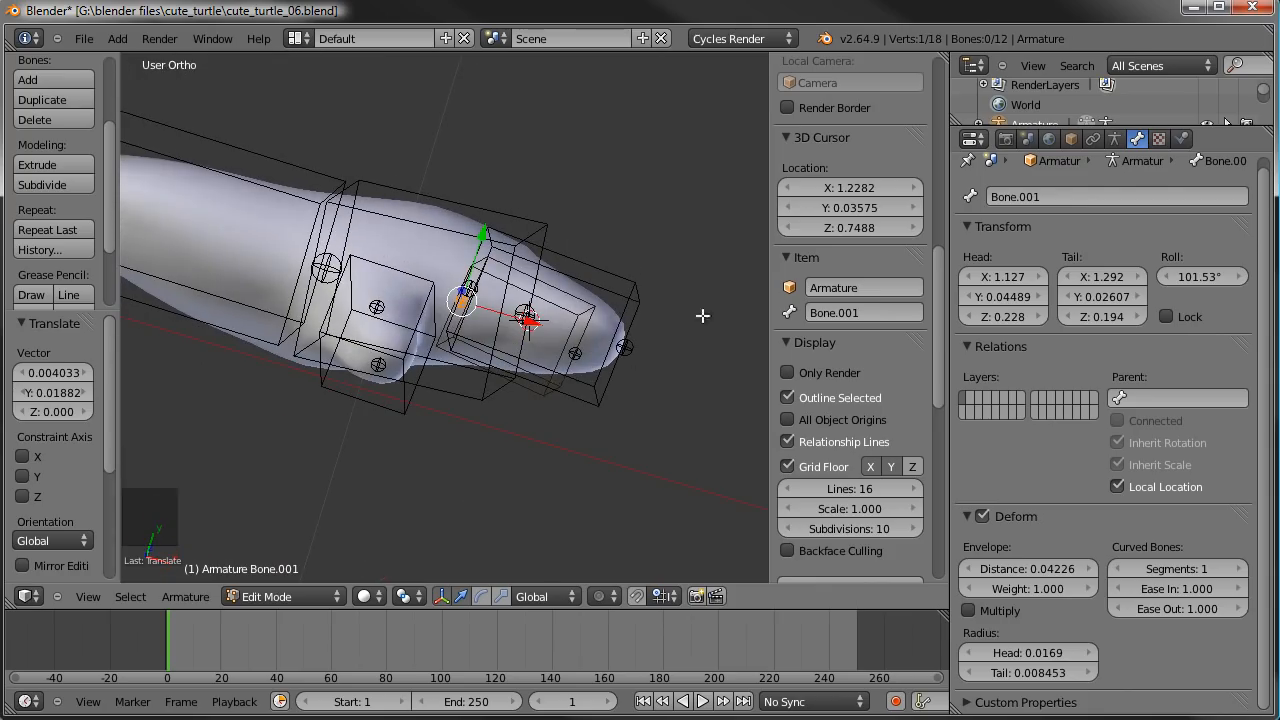
pyautogui.moveTo(669, 309); pyautogui.dragTo(710, 168, button='middle')
pyautogui.scroll(-1, 580, 240)
pyautogui.rightClick(580, 245)
pyautogui.scroll(2, 580, 245)
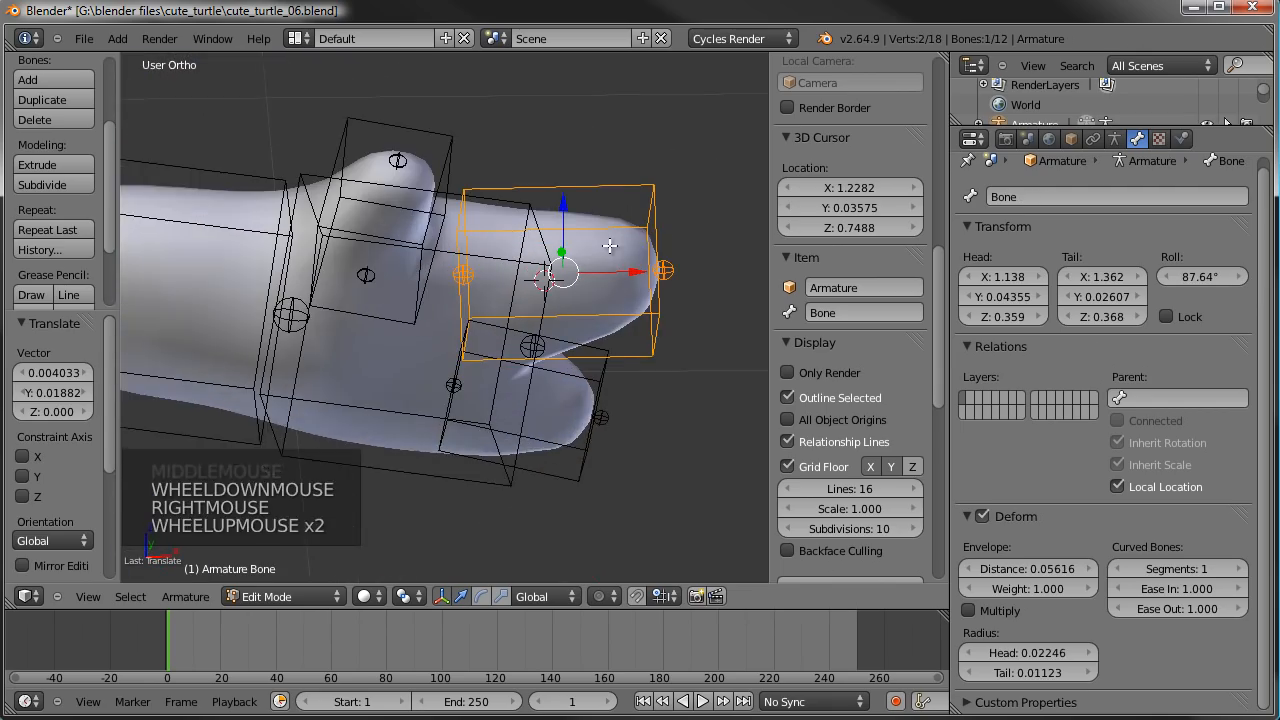
pyautogui.keyDown('shift'); pyautogui.moveTo(580, 245); pyautogui.dragTo(480, 295, button='middle'); pyautogui.keyUp('shift')
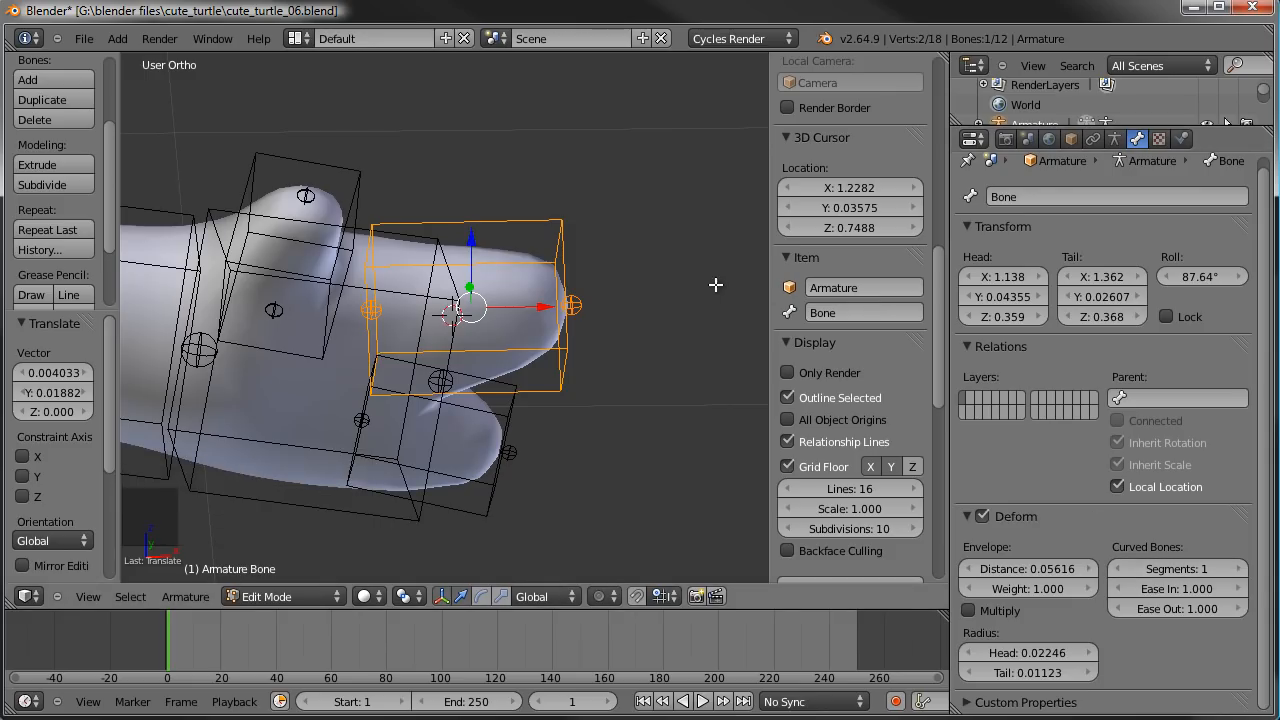
pyautogui.rightClick(387, 291)
pyautogui.moveTo(387, 291); pyautogui.dragTo(389, 253, button='middle')
# - Select the upper finger, lower finger and thumb bones and subdivide them with one cut
pyautogui.rightClick(469, 244)
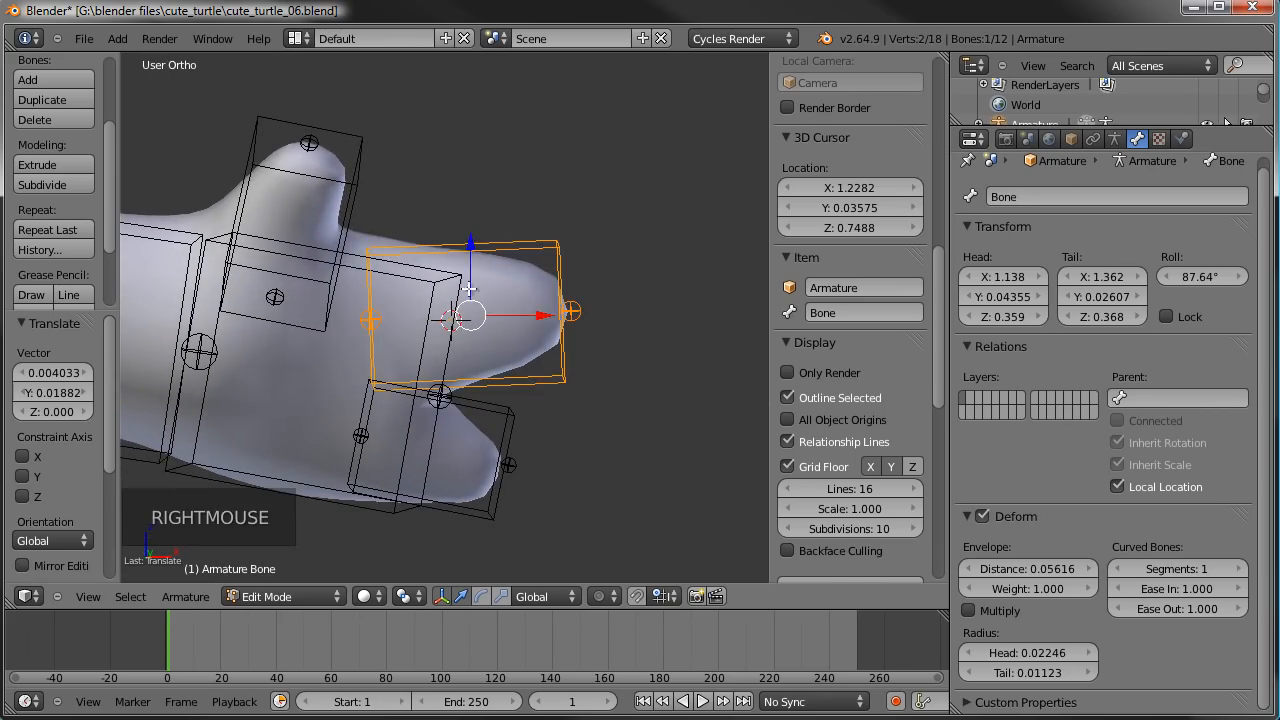
pyautogui.keyDown('shift'); pyautogui.rightClick(469, 420); pyautogui.keyUp('shift')
pyautogui.keyDown('shift'); pyautogui.rightClick(357, 217); pyautogui.keyUp('shift')
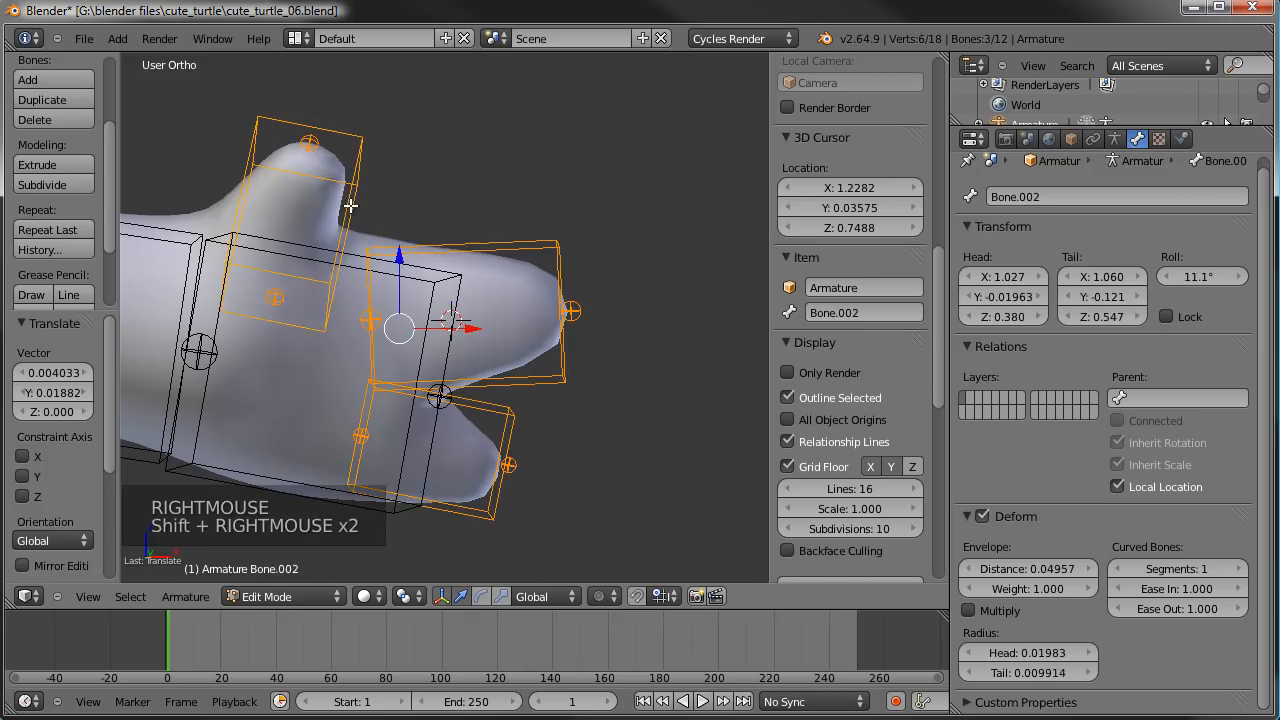
pyautogui.press('w')
pyautogui.click(351, 206)
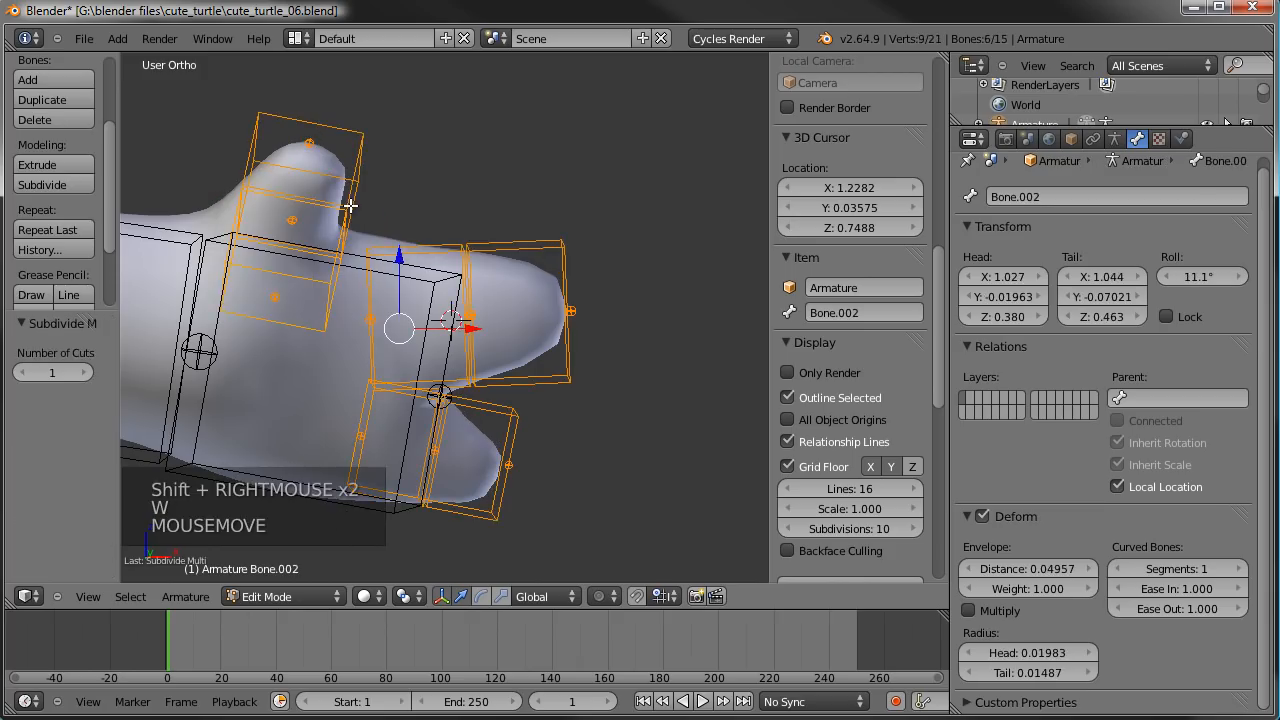
# - Slide the upper finger's middle joint about 0.07 back toward the palm, leaving a short base bone
pyautogui.rightClick(482, 312)
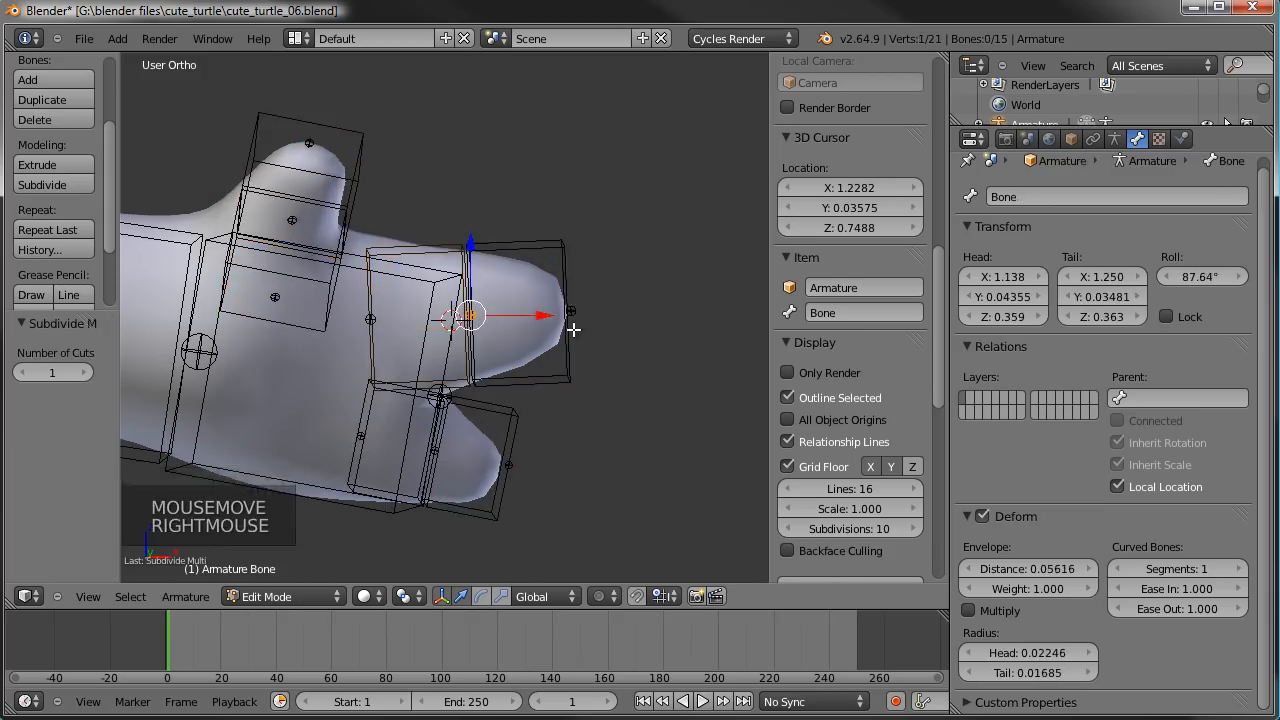
pyautogui.press('g')
pyautogui.press('g')
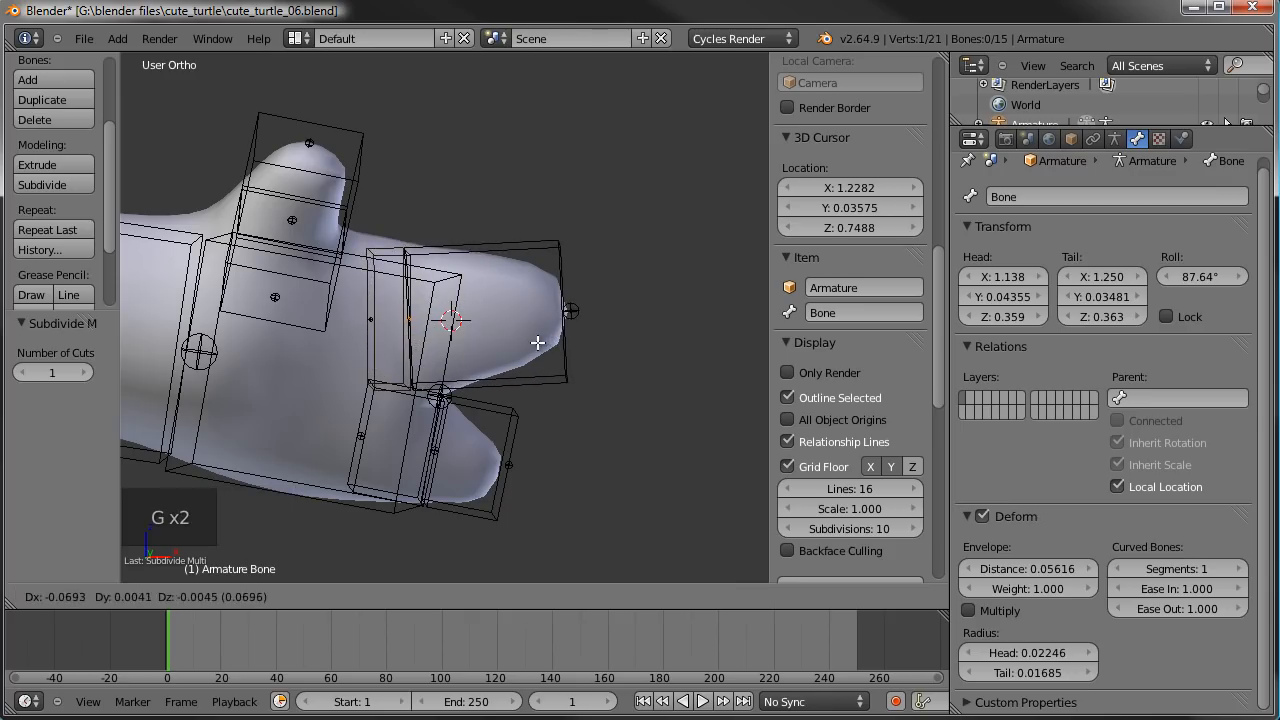
pyautogui.click(537, 342)
pyautogui.rightClick(410, 254)
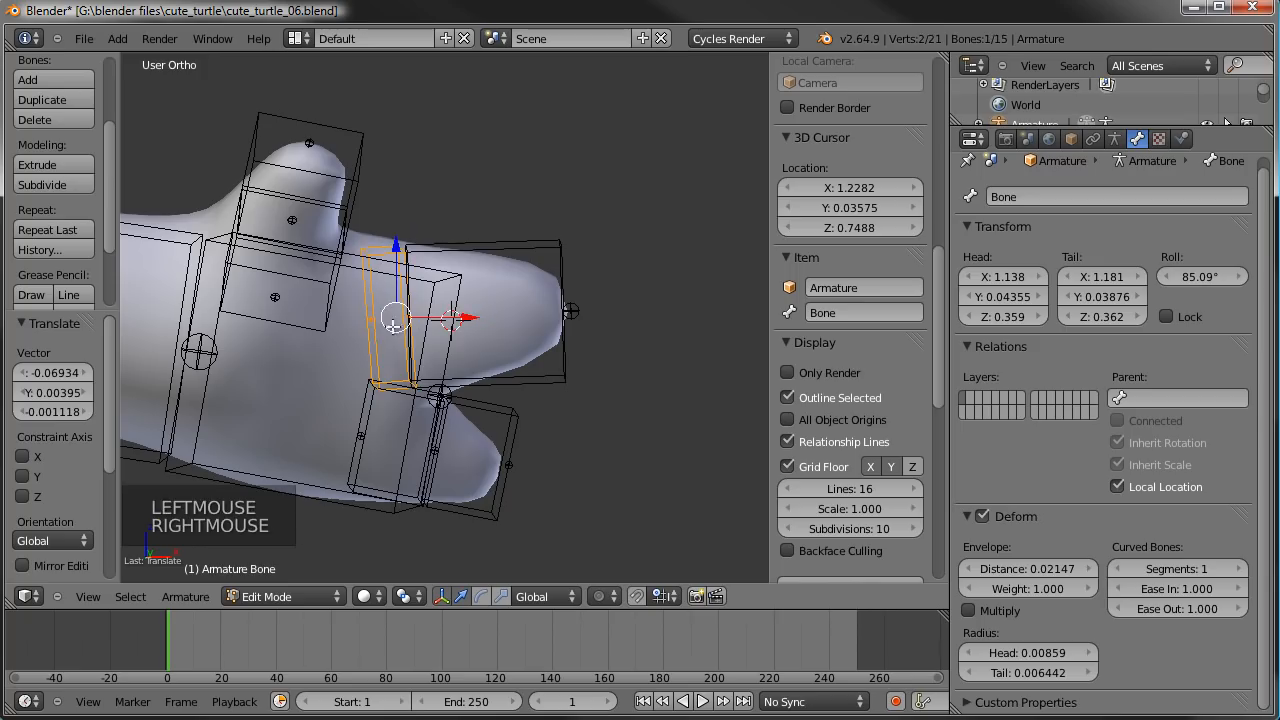
# - Move the lower finger's middle joint back toward the palm to align with the finger's base
pyautogui.rightClick(441, 441)
pyautogui.rightClick(440, 443)
pyautogui.rightClick(438, 447)
pyautogui.press('g')
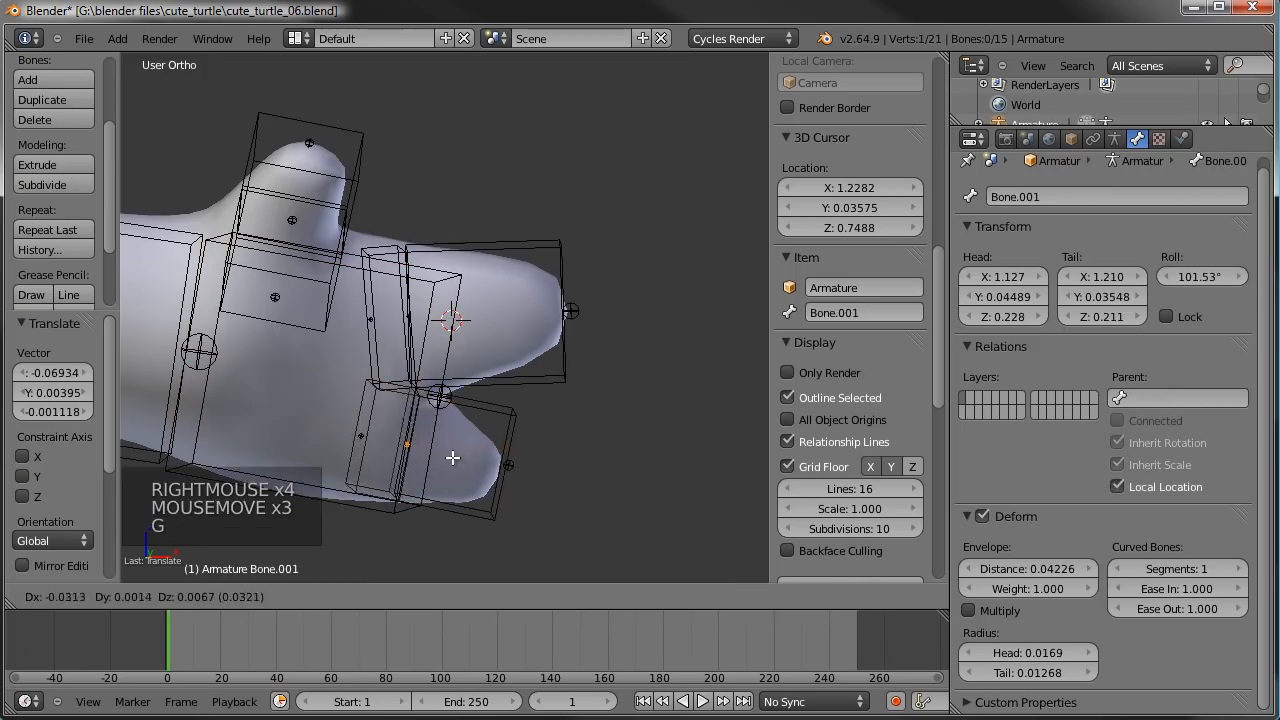
pyautogui.click(450, 410)
# - Move the joint between the two thumb bones down to the thumb's base
pyautogui.rightClick(293, 224)
pyautogui.moveTo(293, 224); pyautogui.dragTo(386, 217, button='middle')
pyautogui.press('g')
pyautogui.click(373, 256)
# - Move and slightly rotate the thumb's base bone so that it sits inside the palm beneath the thumb
pyautogui.rightClick(297, 286)
pyautogui.press('g')
pyautogui.click(308, 281)
pyautogui.press('r')
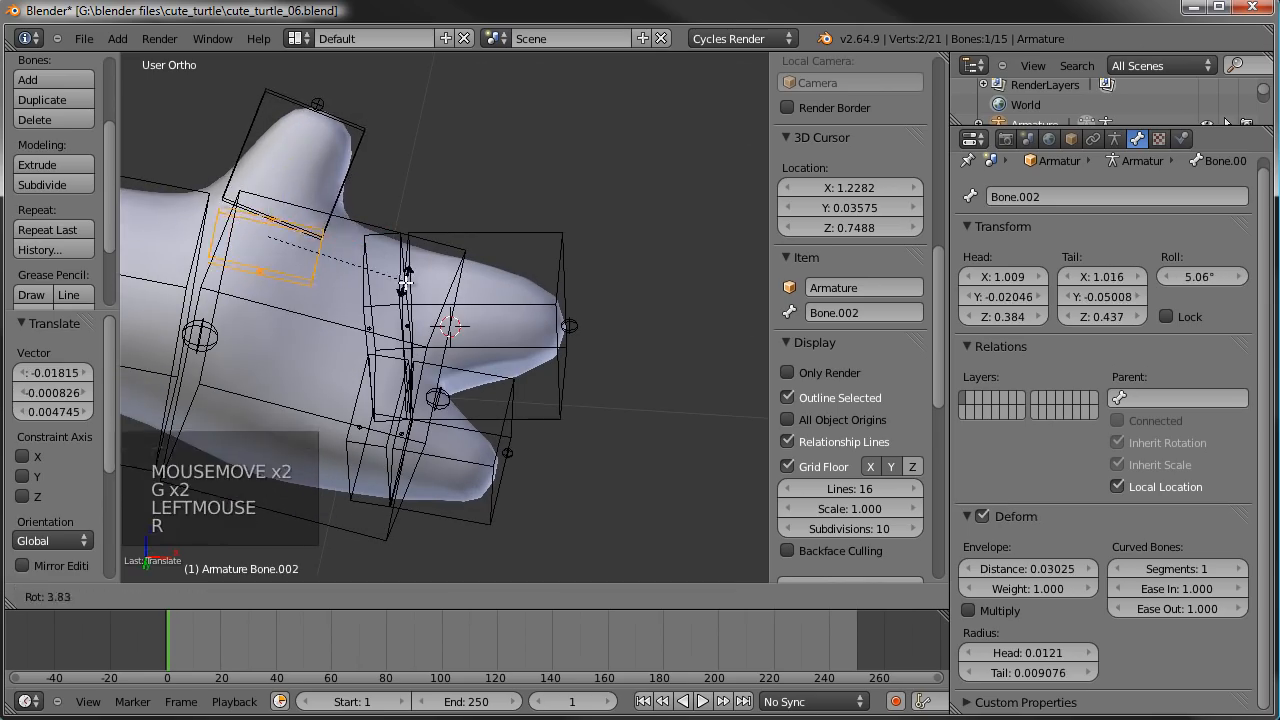
pyautogui.click(407, 278)
pyautogui.press('g')
pyautogui.click(405, 280)
pyautogui.moveTo(405, 280); pyautogui.dragTo(480, 245, button='middle')
pyautogui.press('g')
pyautogui.click(337, 346)
# - Set the curved-bone segments to 3 for the thumb's tip bone and for the tip bones of both fingers
pyautogui.rightClick(371, 178)
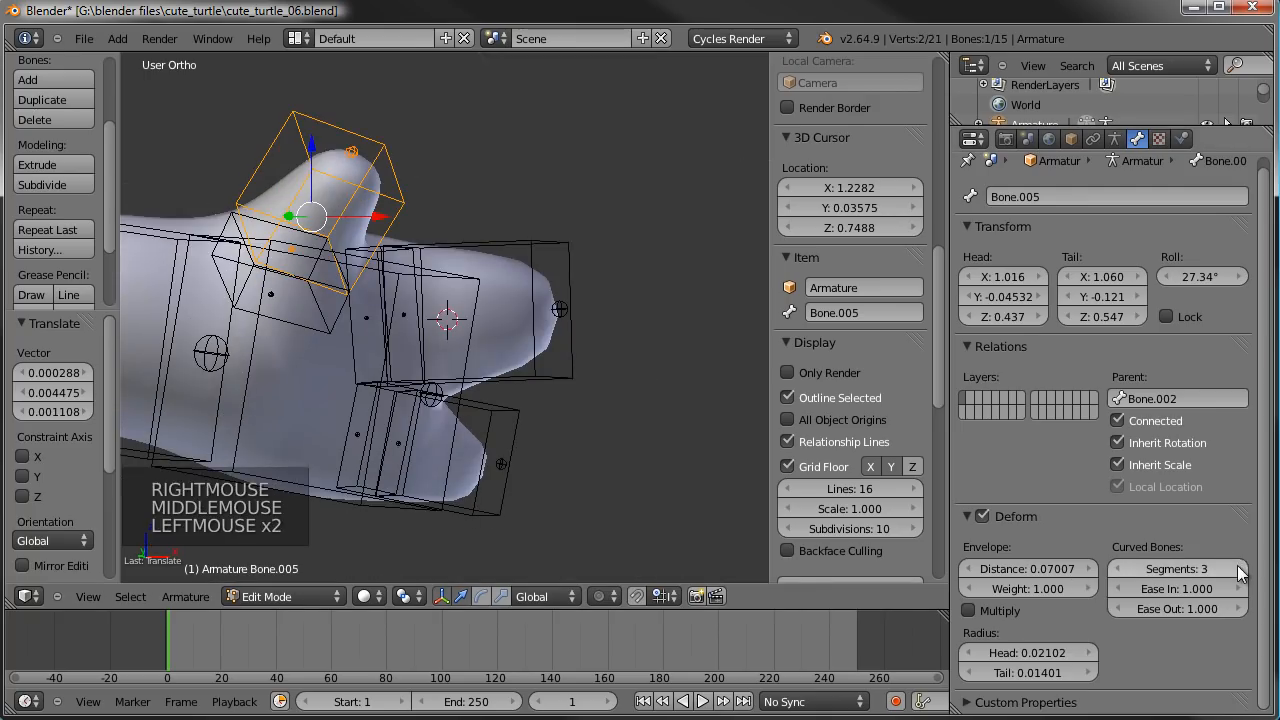
pyautogui.rightClick(545, 300)
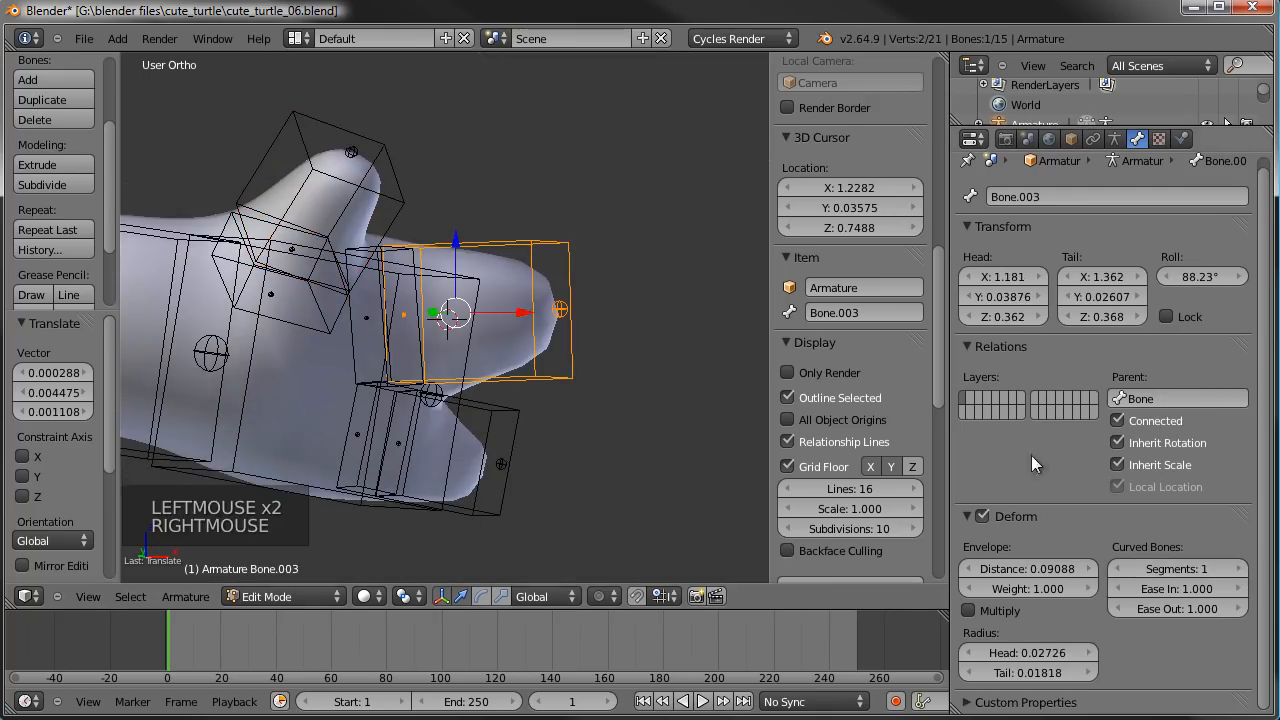
pyautogui.click(1240, 569)
pyautogui.click(1240, 569)
pyautogui.rightClick(508, 431)
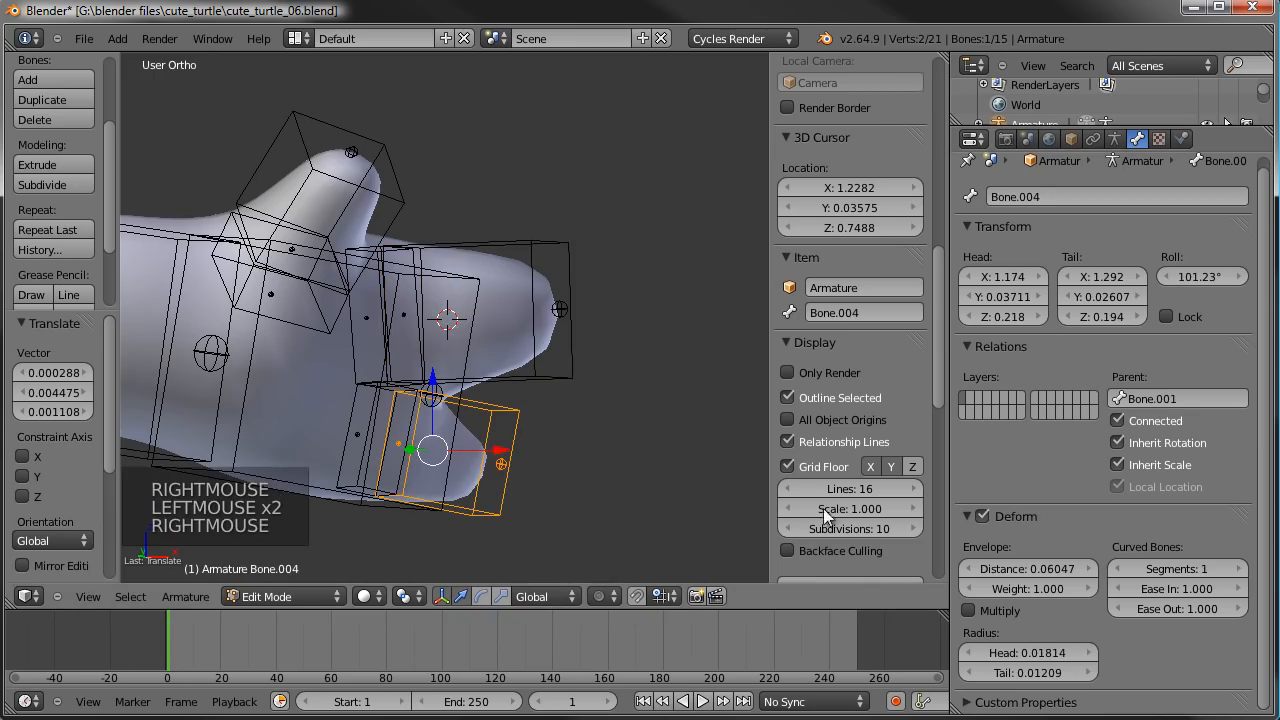
pyautogui.click(1240, 569)
pyautogui.click(1240, 569)
# - Switch the armature to Pose Mode and set the upper finger's tip bone up for rotation with the rotate manipulator in Normal orientation
pyautogui.scroll(-3, 540, 408)
pyautogui.moveTo(540, 408); pyautogui.dragTo(594, 388, button='middle')
pyautogui.scroll(1, 518, 412)
pyautogui.scroll(3, 518, 412)
pyautogui.scroll(-1, 517, 417)
pyautogui.press('Tab')
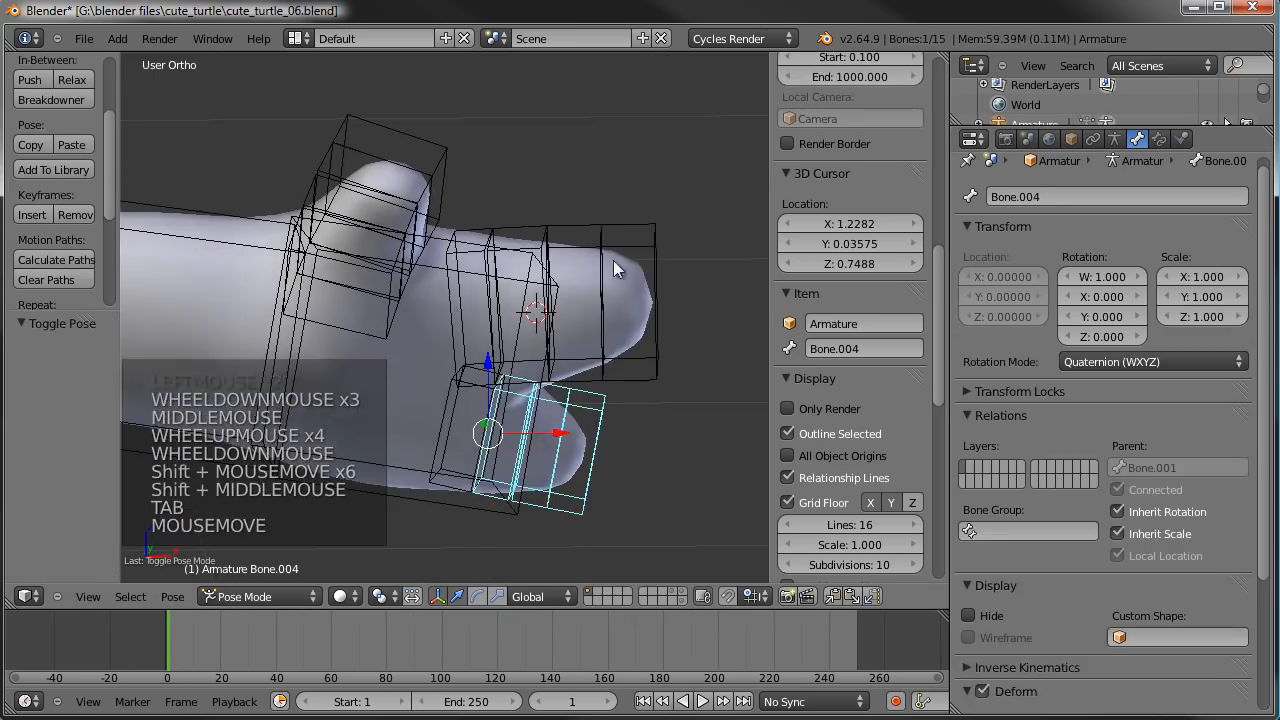
pyautogui.rightClick(645, 235)
pyautogui.moveTo(658, 249); pyautogui.dragTo(550, 460, button='middle')
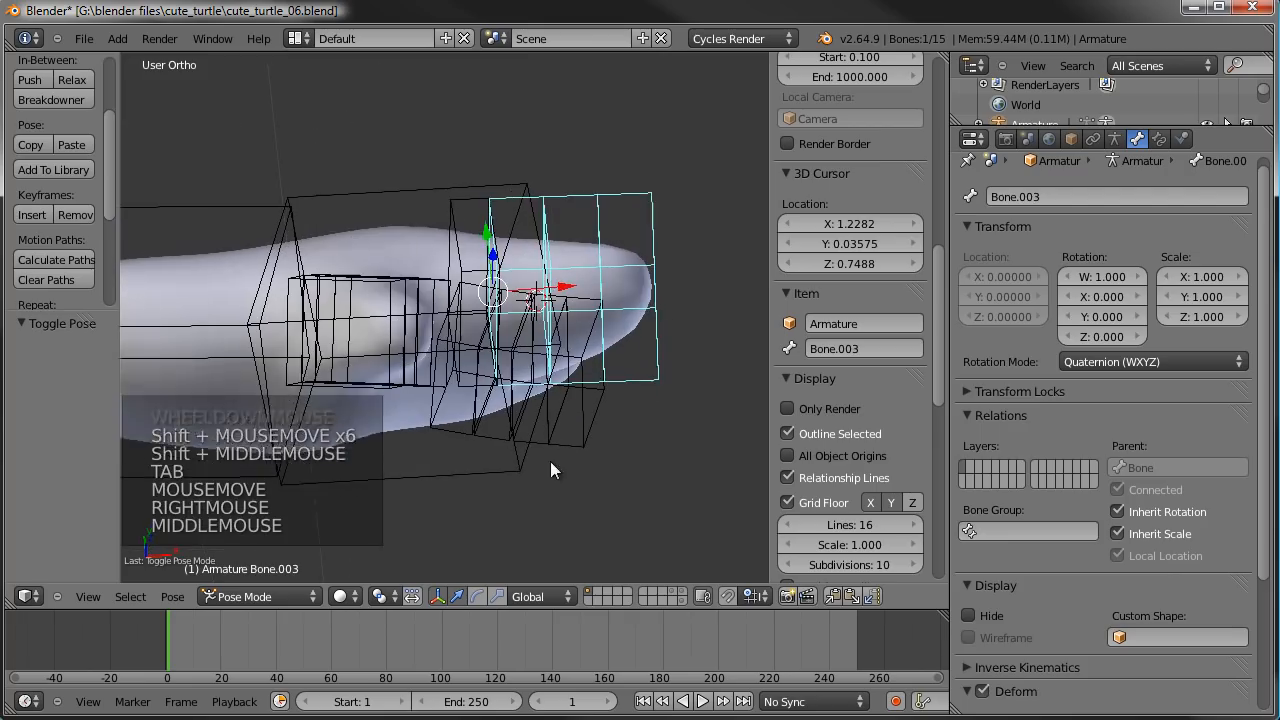
pyautogui.click(476, 597)
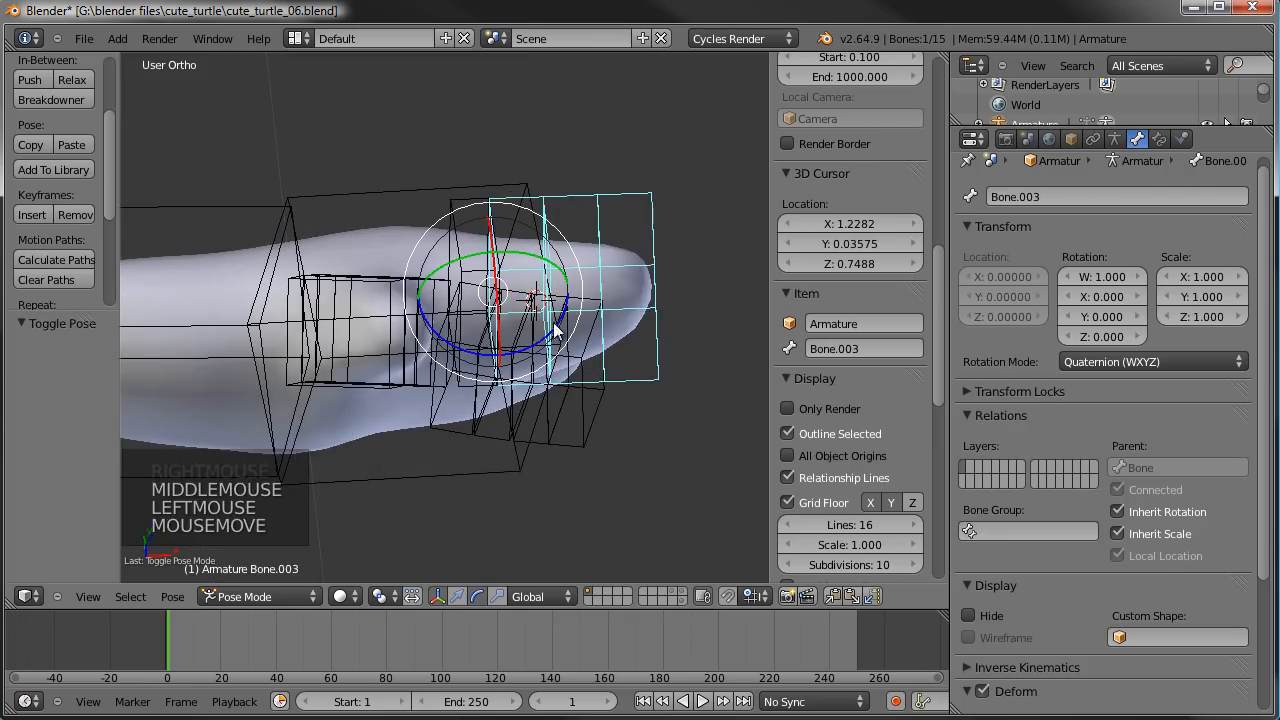
pyautogui.click(547, 597)
pyautogui.click(560, 510)
# - Rotate the upper finger's tip bone about 71° around its local X axis to test how the finger curls
pyautogui.moveTo(547, 455); pyautogui.dragTo(531, 323, button='middle')
pyautogui.moveTo(534, 327)
pyautogui.mouseDown()
pyautogui.moveTo(509, 345)
pyautogui.moveTo(543, 335)
pyautogui.moveTo(571, 294)
pyautogui.moveTo(566, 320)
pyautogui.moveTo(521, 334)
pyautogui.mouseUp()
pyautogui.moveTo(521, 334); pyautogui.dragTo(523, 462, button='middle')
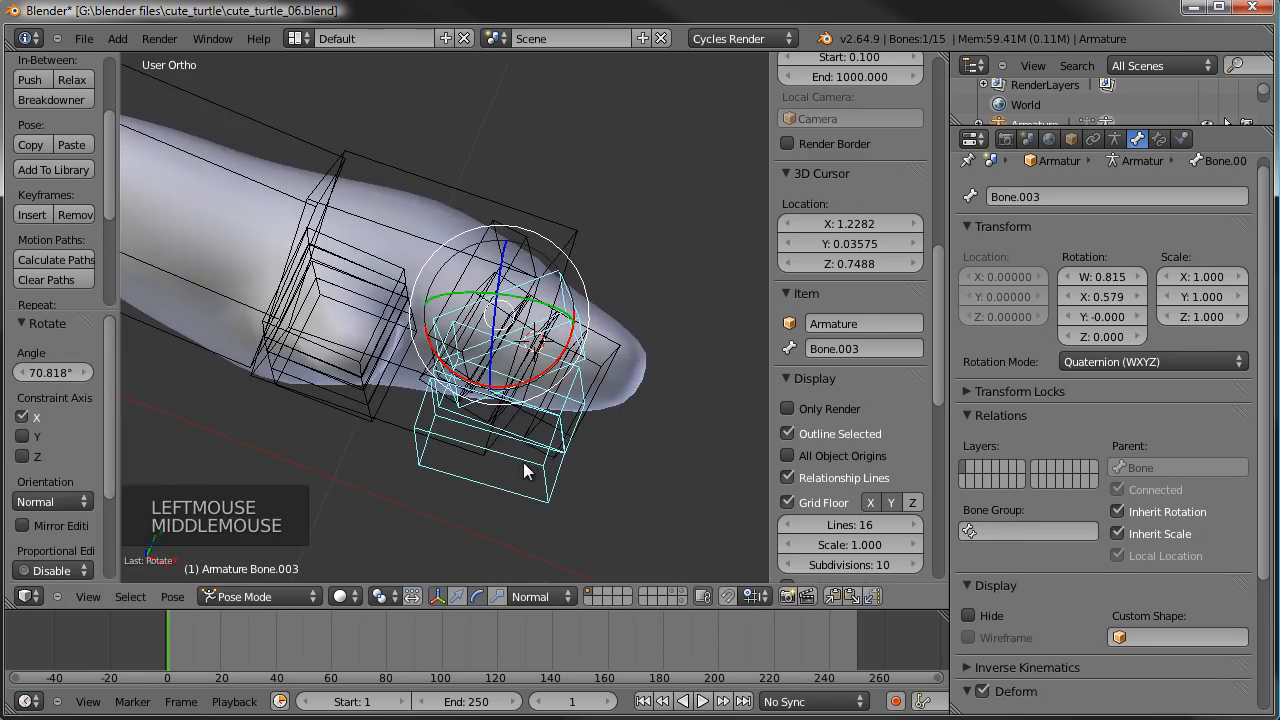
pyautogui.moveTo(498, 386); pyautogui.dragTo(612, 333)
pyautogui.moveTo(612, 333); pyautogui.dragTo(530, 440, button='middle')
# - Try deleting the upper finger's short base bone in Edit Mode and return to Pose Mode
pyautogui.press('Tab')
pyautogui.scroll(2, 519, 456)
pyautogui.rightClick(470, 238)
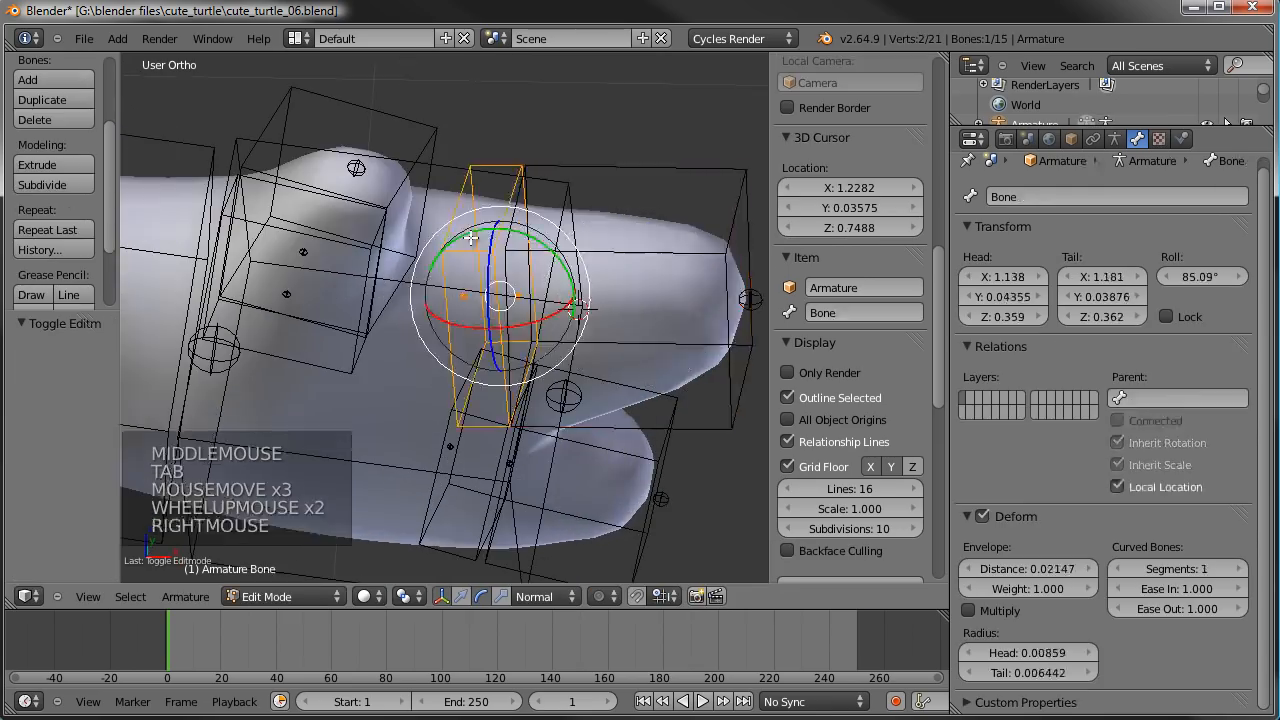
pyautogui.press('Delete')
pyautogui.click(470, 240)
pyautogui.press('Tab')
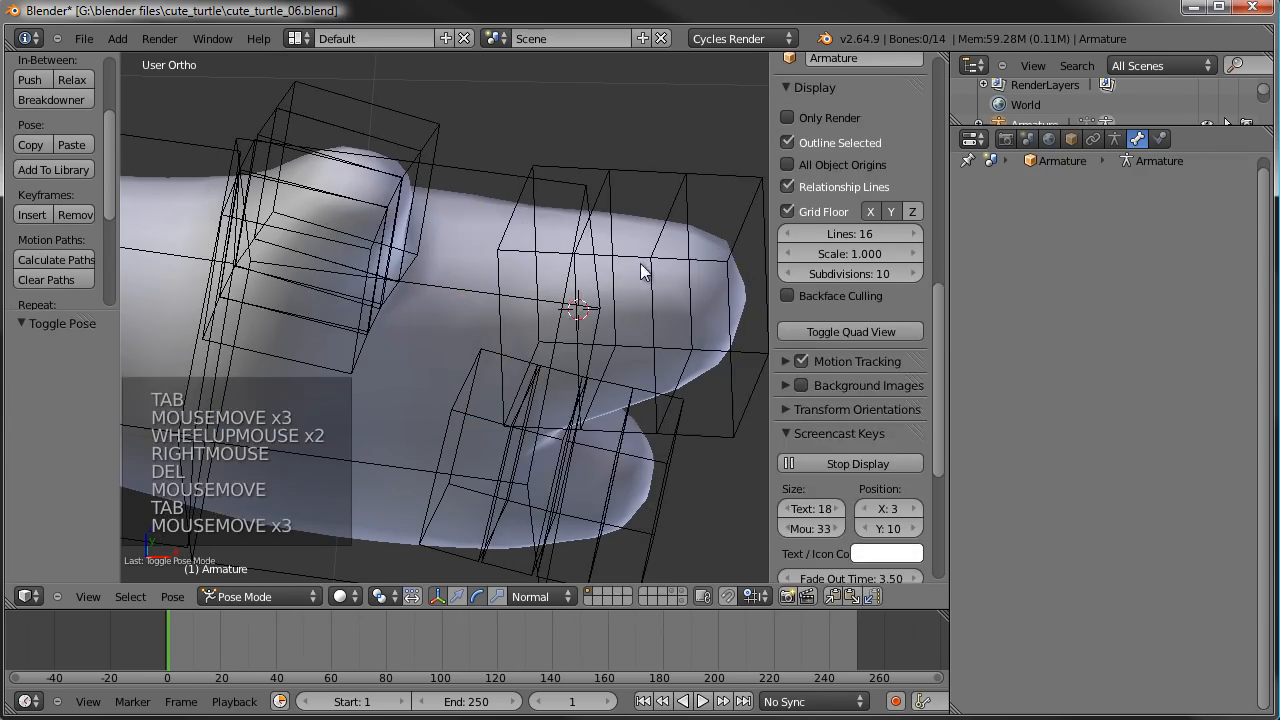
# - Rotate the upper finger's tip bone about -13° around its local X axis to test bending without the base bone
pyautogui.rightClick(660, 270)
pyautogui.moveTo(674, 271); pyautogui.dragTo(595, 340, button='middle')
pyautogui.moveTo(595, 340)
pyautogui.mouseDown()
pyautogui.moveTo(551, 329)
pyautogui.moveTo(620, 303)
pyautogui.moveTo(592, 336)
pyautogui.moveTo(605, 318)
pyautogui.mouseUp()
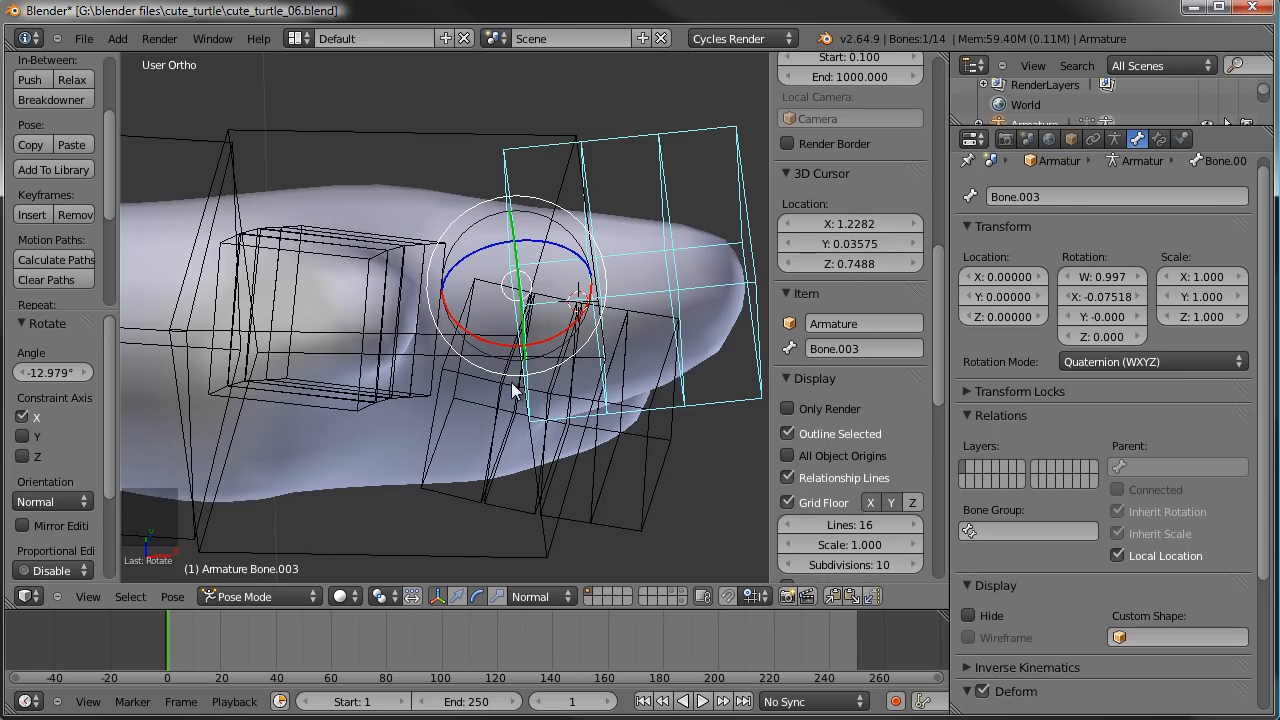
# - Undo the deletion of the upper finger's base bone in Edit Mode
pyautogui.press('Tab')
pyautogui.hotkey('ctrl', 'z')
pyautogui.hotkey('ctrl', 'z')
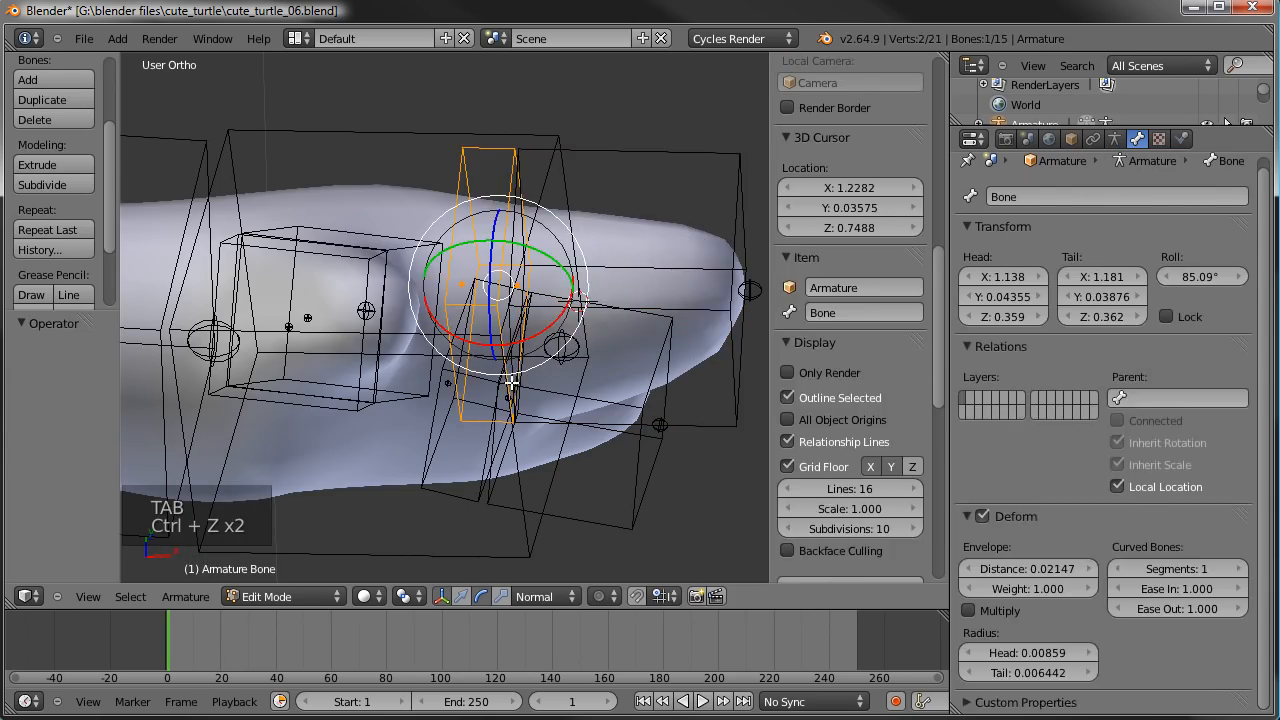
# - Clear the rotation of all bones in Pose Mode to restore the rest pose, leaving nothing selected
pyautogui.press('Tab')
pyautogui.scroll(-4, 512, 388)
pyautogui.press('a')
pyautogui.scroll(1, 502, 396)
pyautogui.moveTo(502, 396); pyautogui.dragTo(622, 282, button='middle')
pyautogui.rightClick(622, 282)
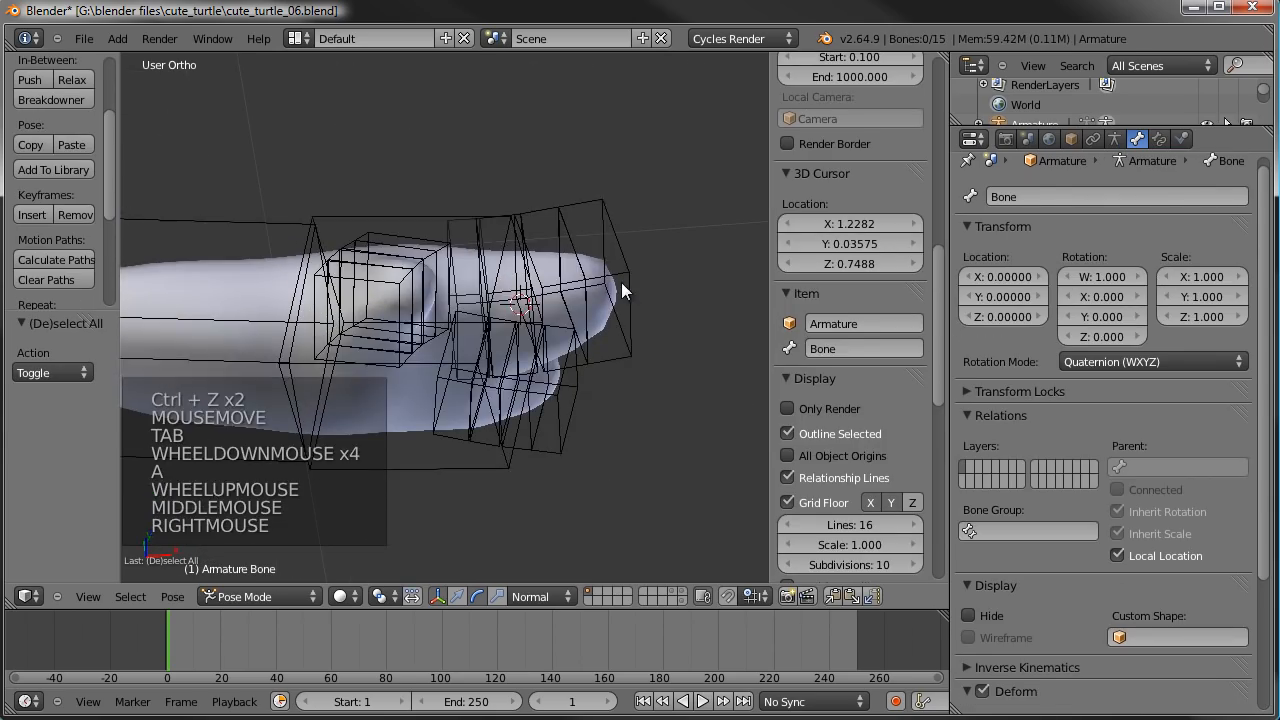
pyautogui.rightClick(622, 282)
pyautogui.press('a')
pyautogui.press('a')
pyautogui.hotkey('alt', 'r')
pyautogui.press('a')
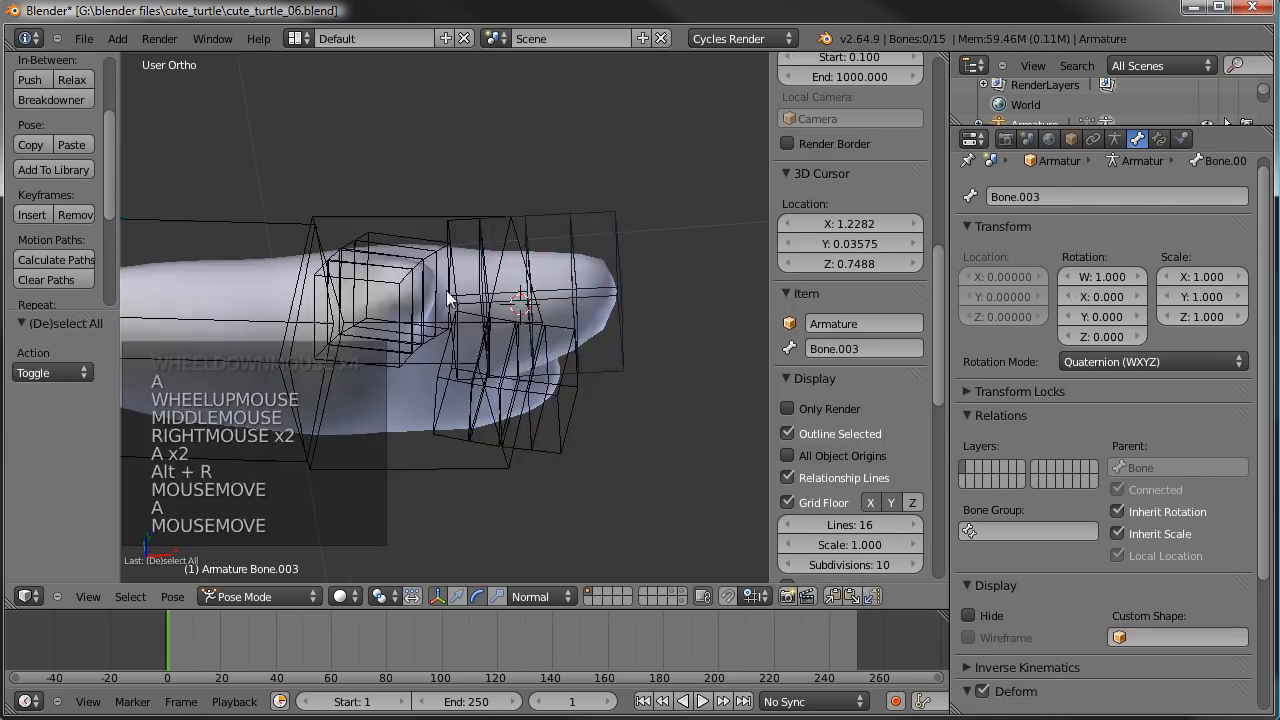
# - Rename the upper finger's base bone to FIndexBase.L
pyautogui.rightClick(425, 310)
pyautogui.moveTo(425, 310); pyautogui.dragTo(426, 219, button='middle')
pyautogui.rightClick(486, 330)
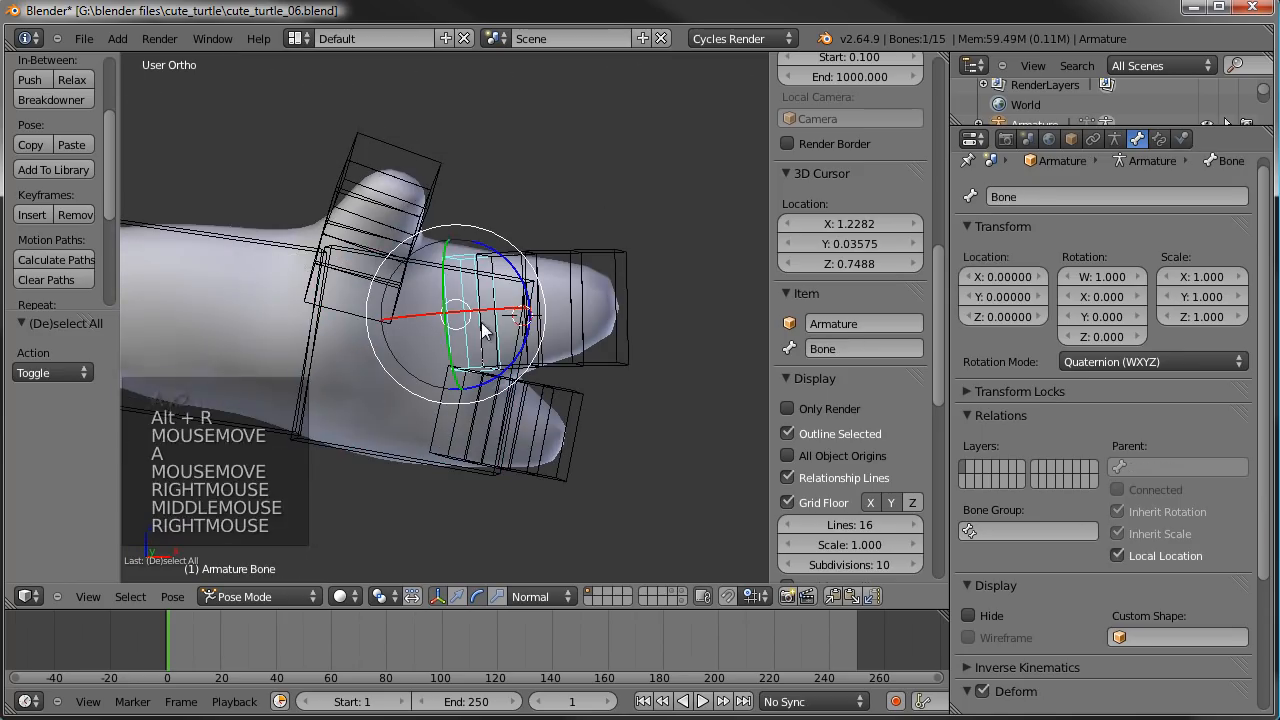
pyautogui.click(866, 353)
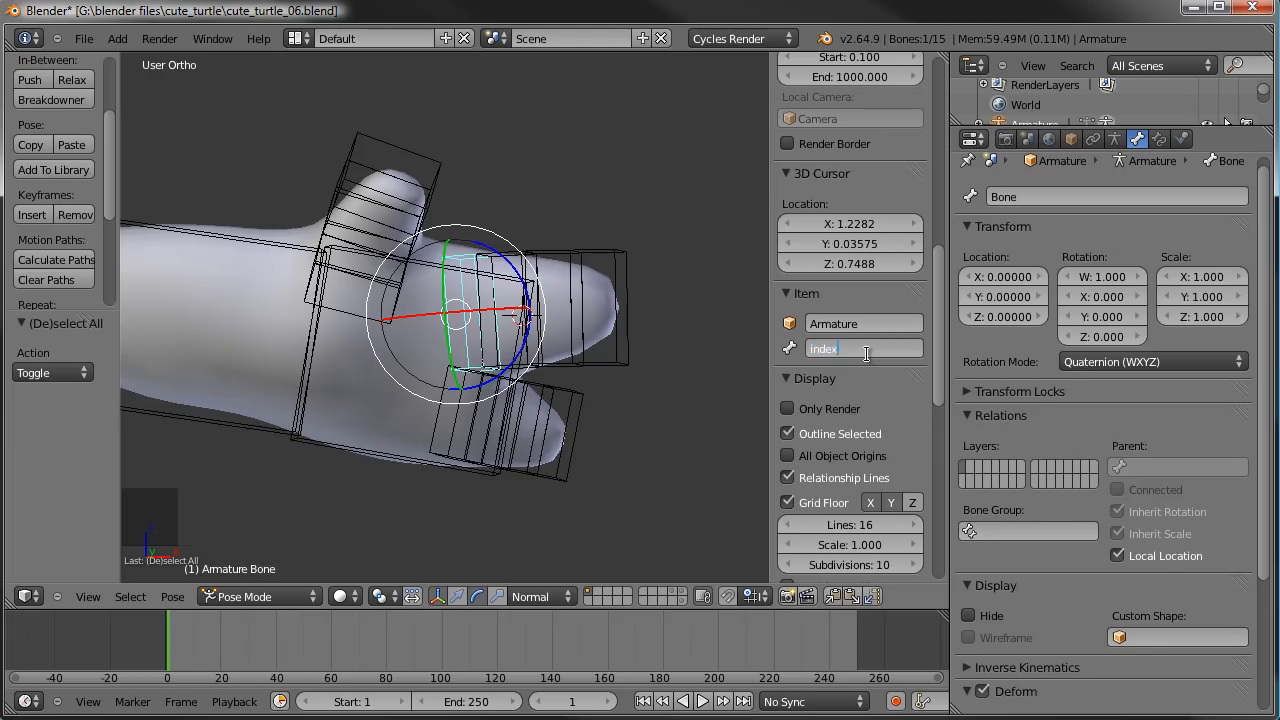
pyautogui.write('indexBase.L')
pyautogui.press('Return')
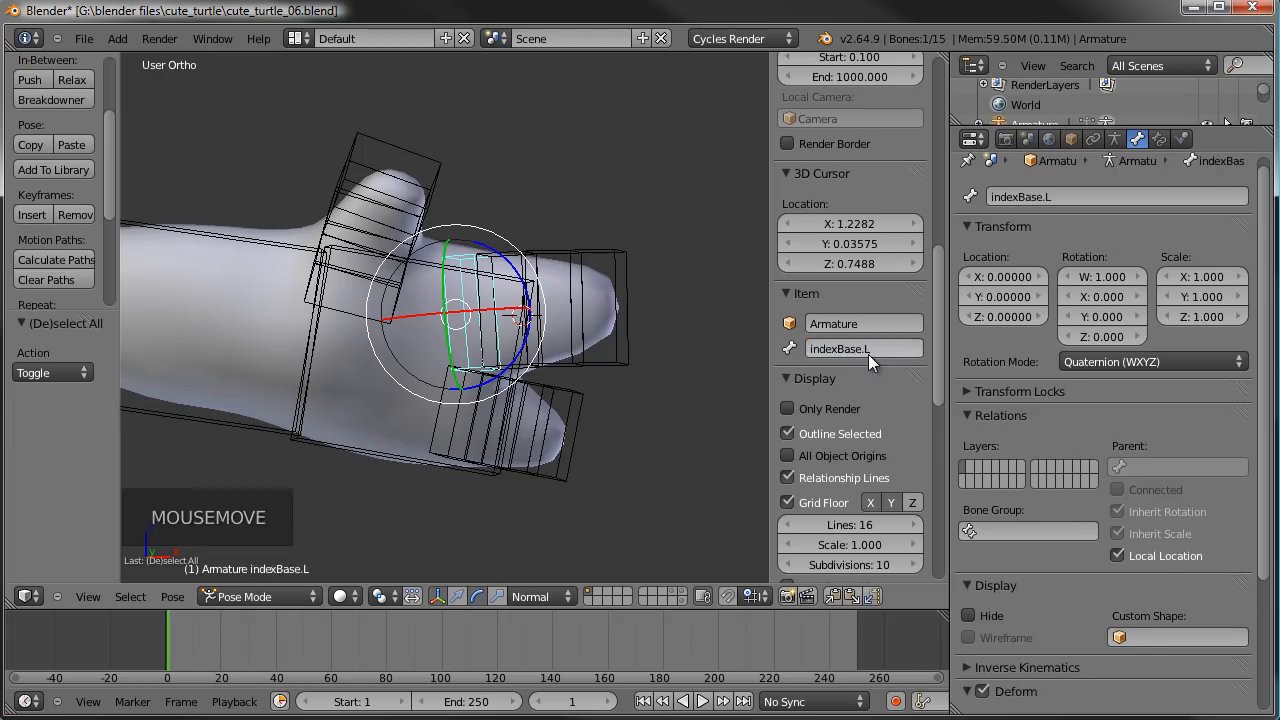
pyautogui.click(868, 354)
pyautogui.click(817, 346)
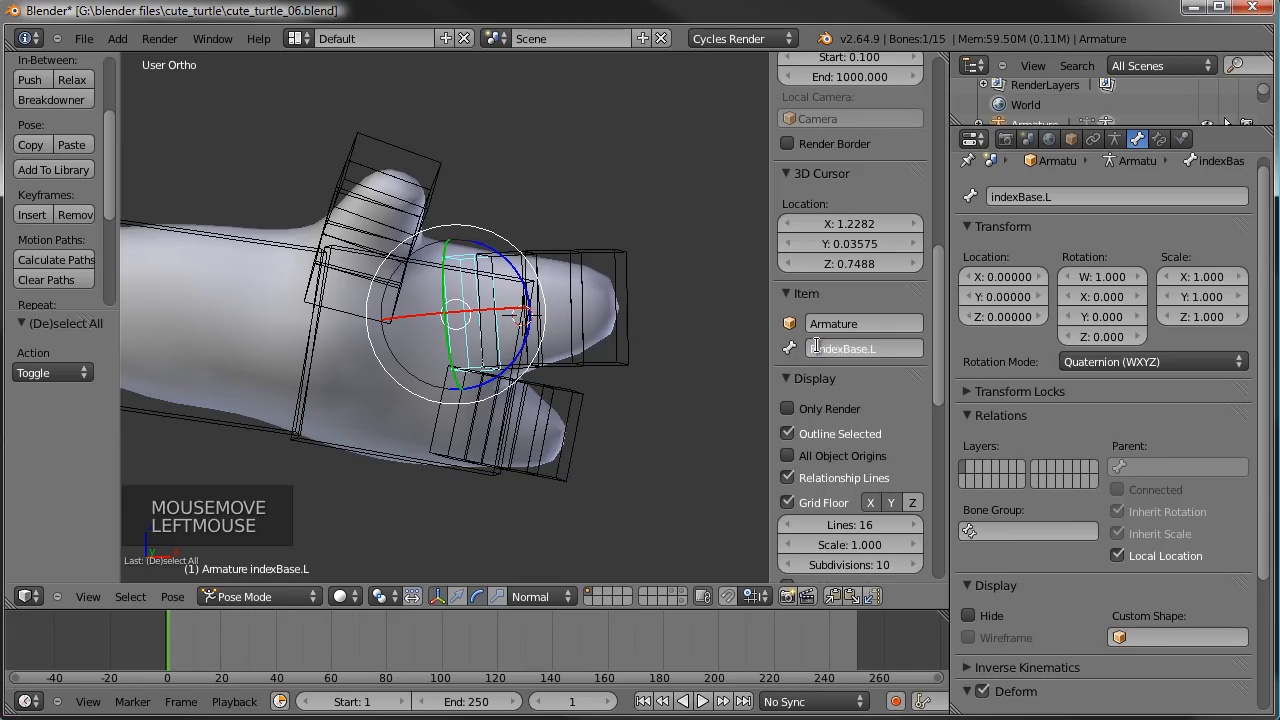
pyautogui.write('F')
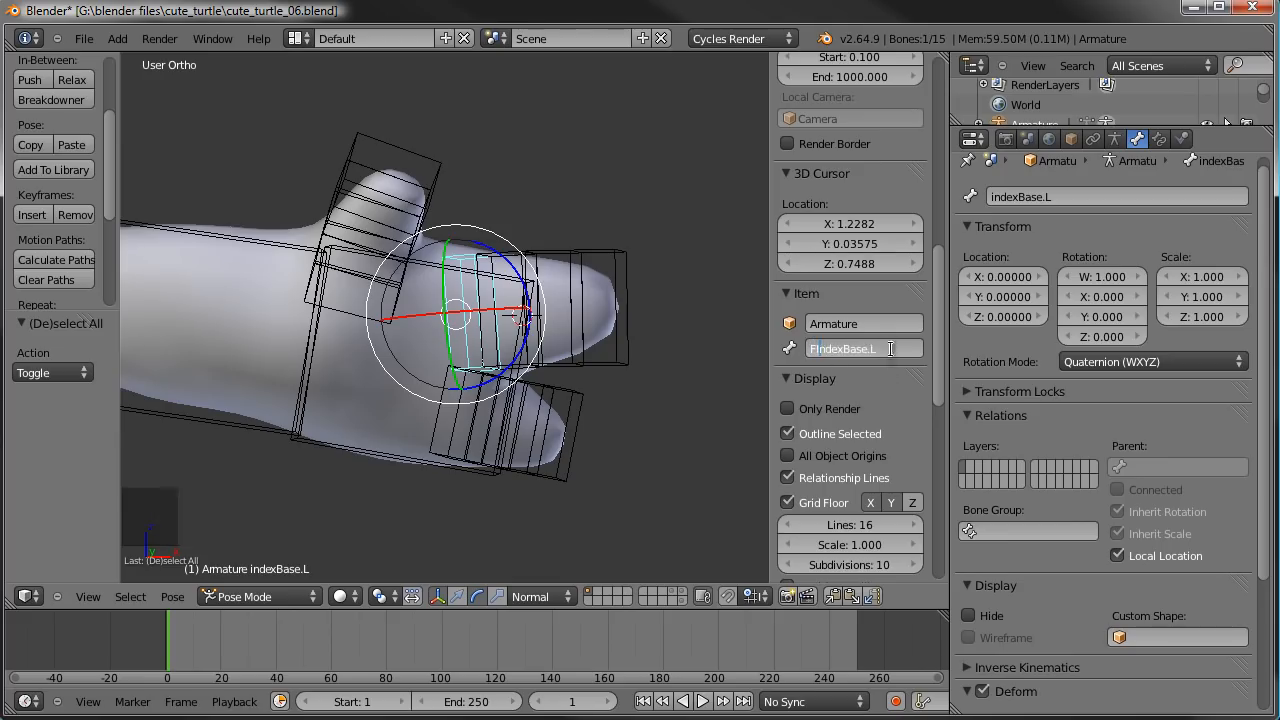
pyautogui.click(882, 402)
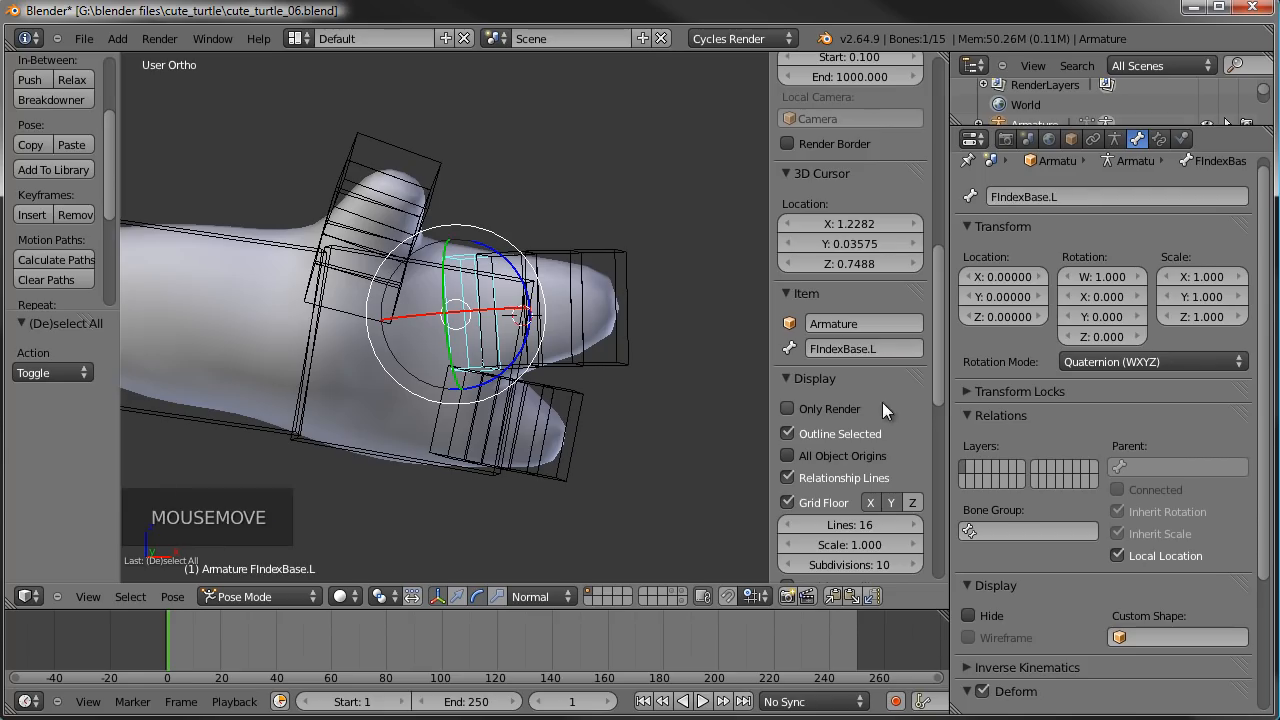
# - Rename the upper finger's tip bone to FIndex.L
pyautogui.moveTo(603, 364)
pyautogui.mouseDown(button='middle')
pyautogui.moveTo(609, 417)
pyautogui.moveTo(612, 385)
pyautogui.mouseUp(button='middle')
pyautogui.scroll(2, 612, 385)
pyautogui.rightClick(651, 329)
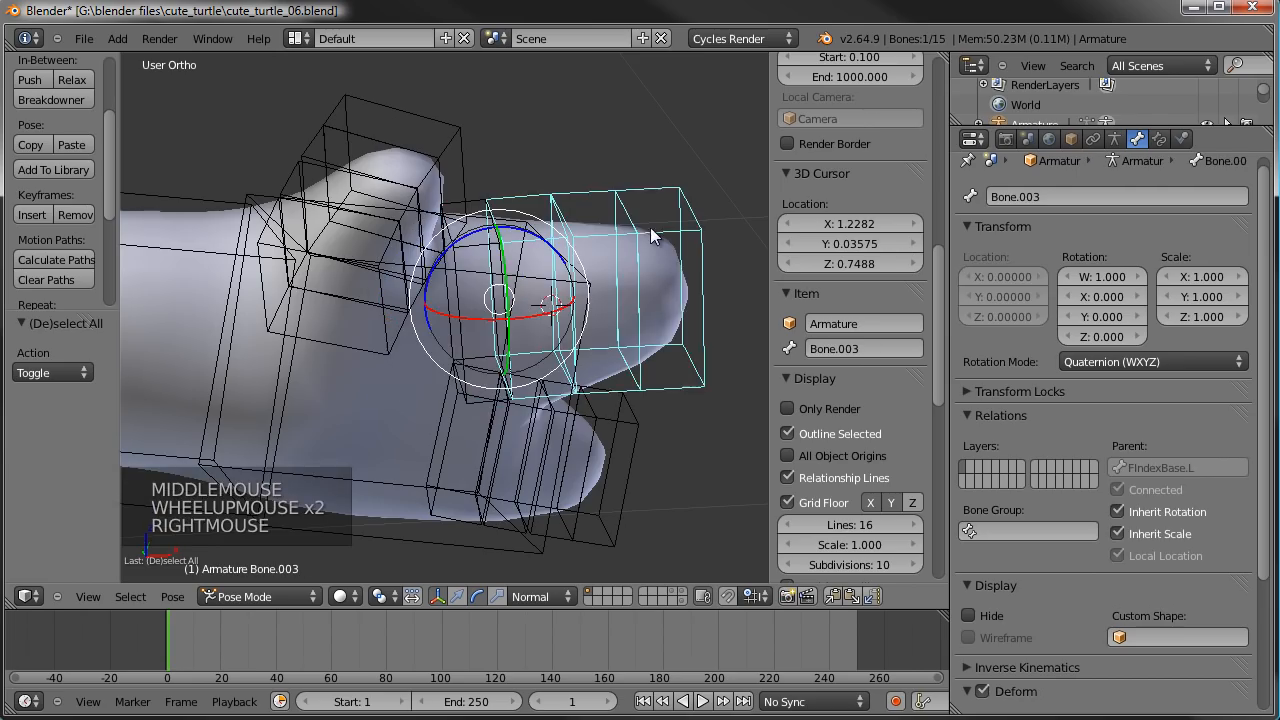
pyautogui.moveTo(558, 280); pyautogui.dragTo(636, 328, button='middle')
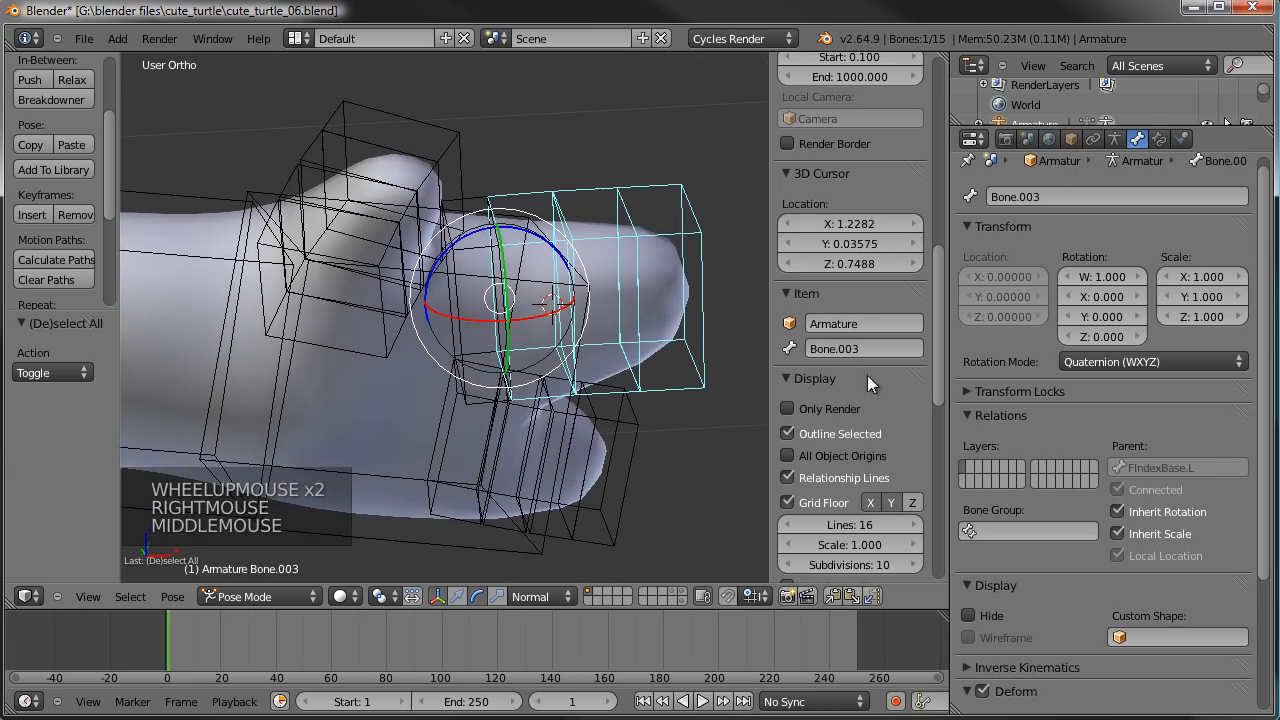
pyautogui.click(885, 350)
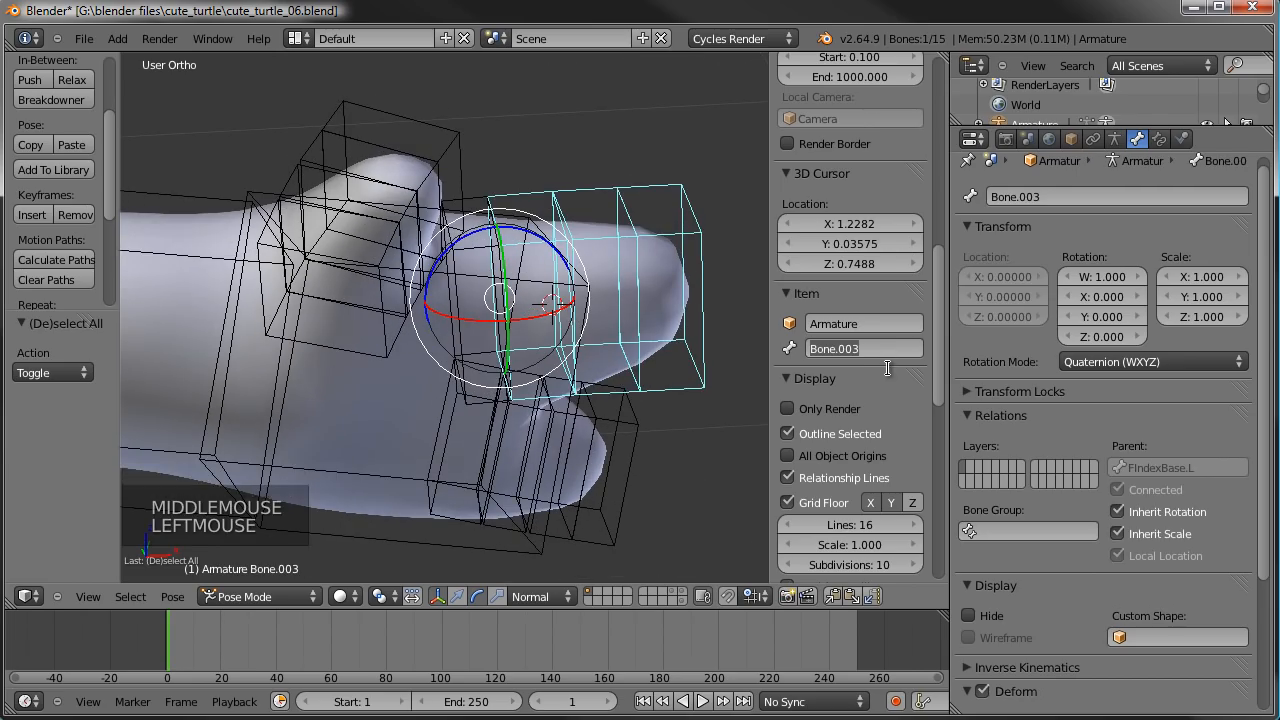
pyautogui.write('Fi')
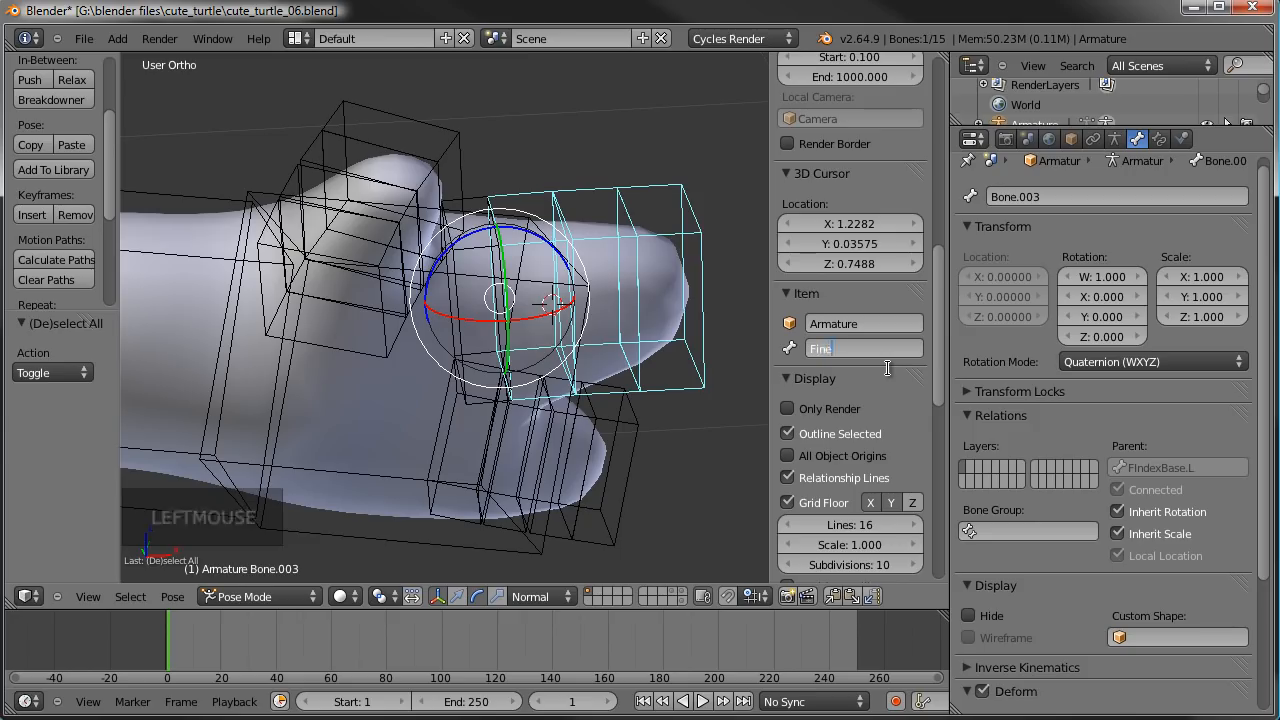
pyautogui.write('n')
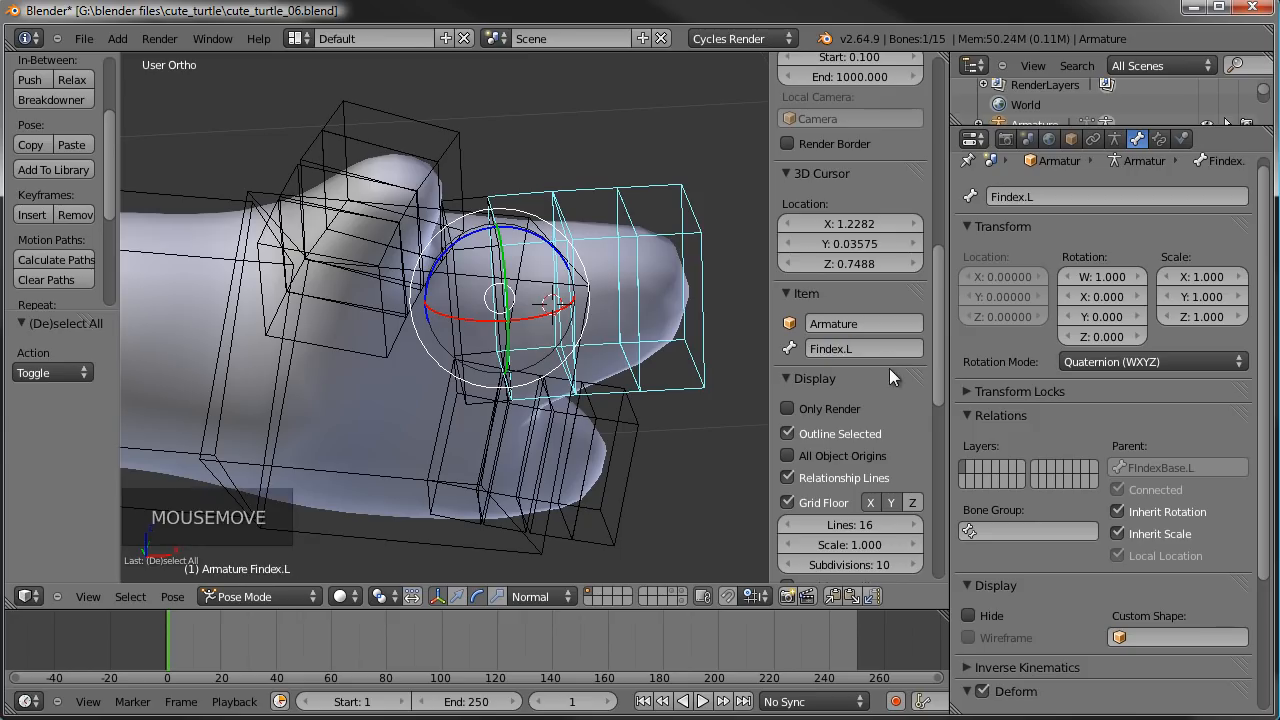
pyautogui.click(855, 357)
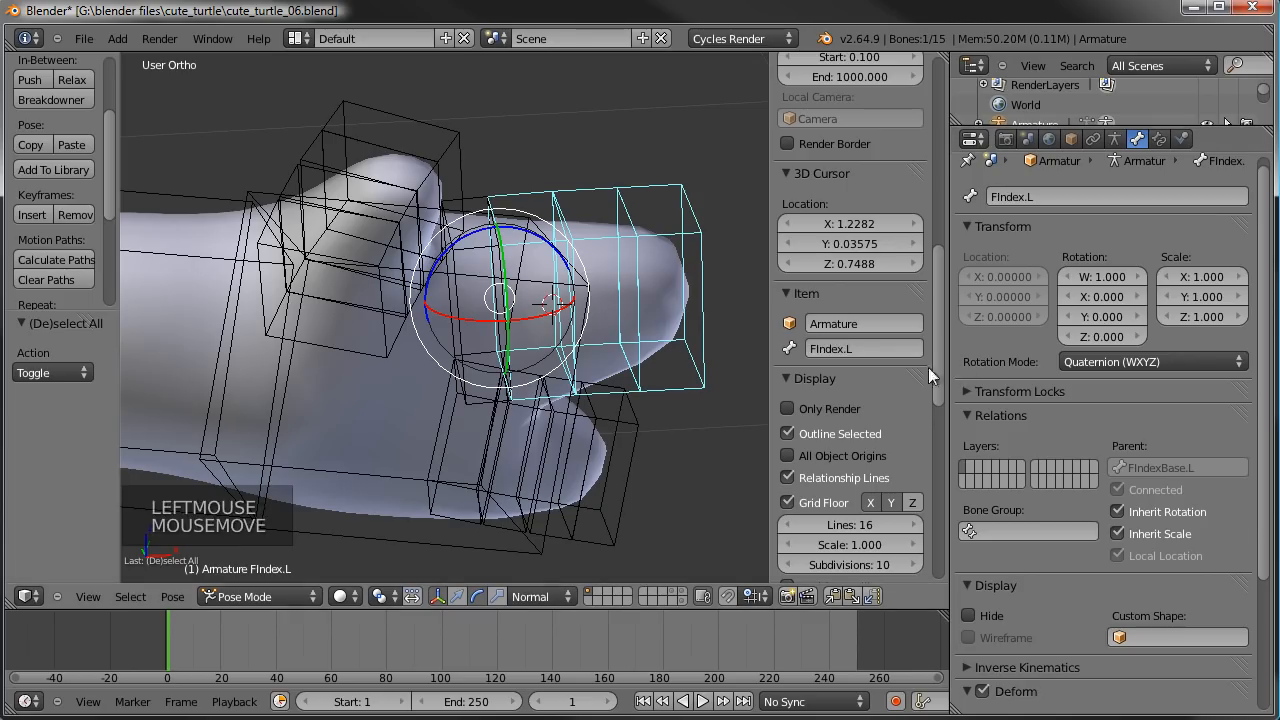
# - Rename the lower finger's base bone to FPinkyBase.L
pyautogui.rightClick(480, 420)
pyautogui.click(808, 354)
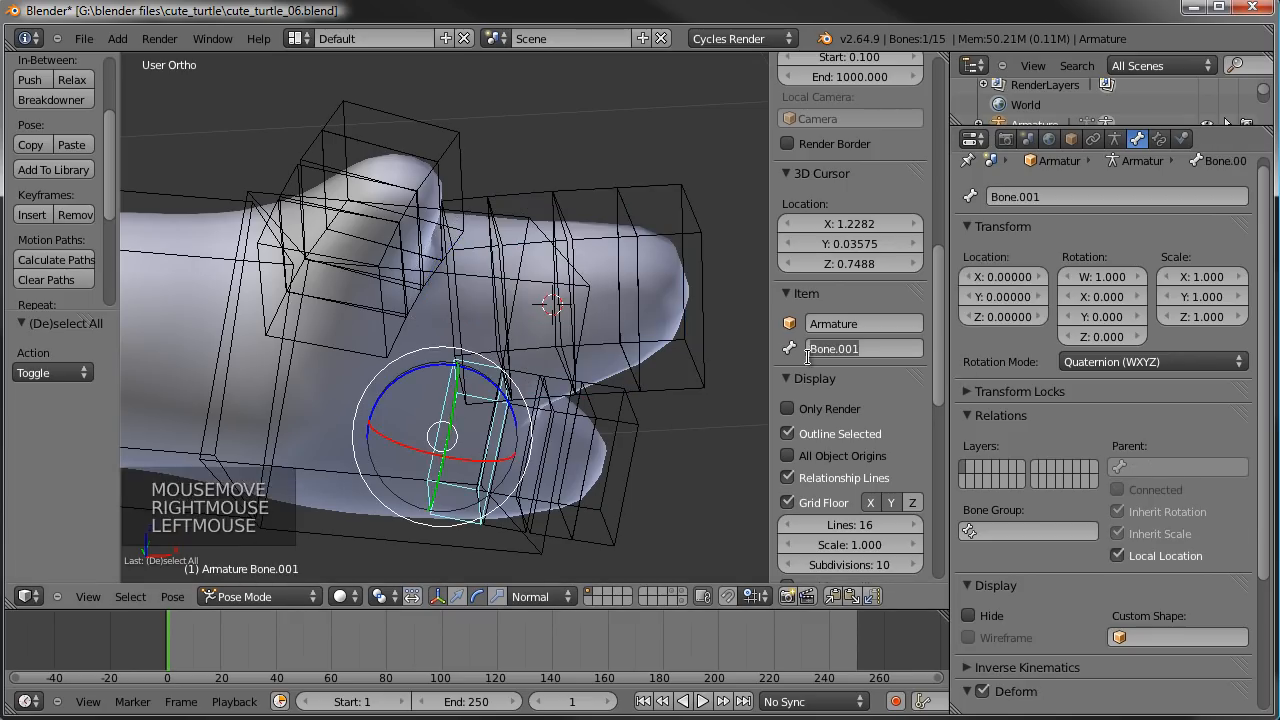
pyautogui.write('FP')
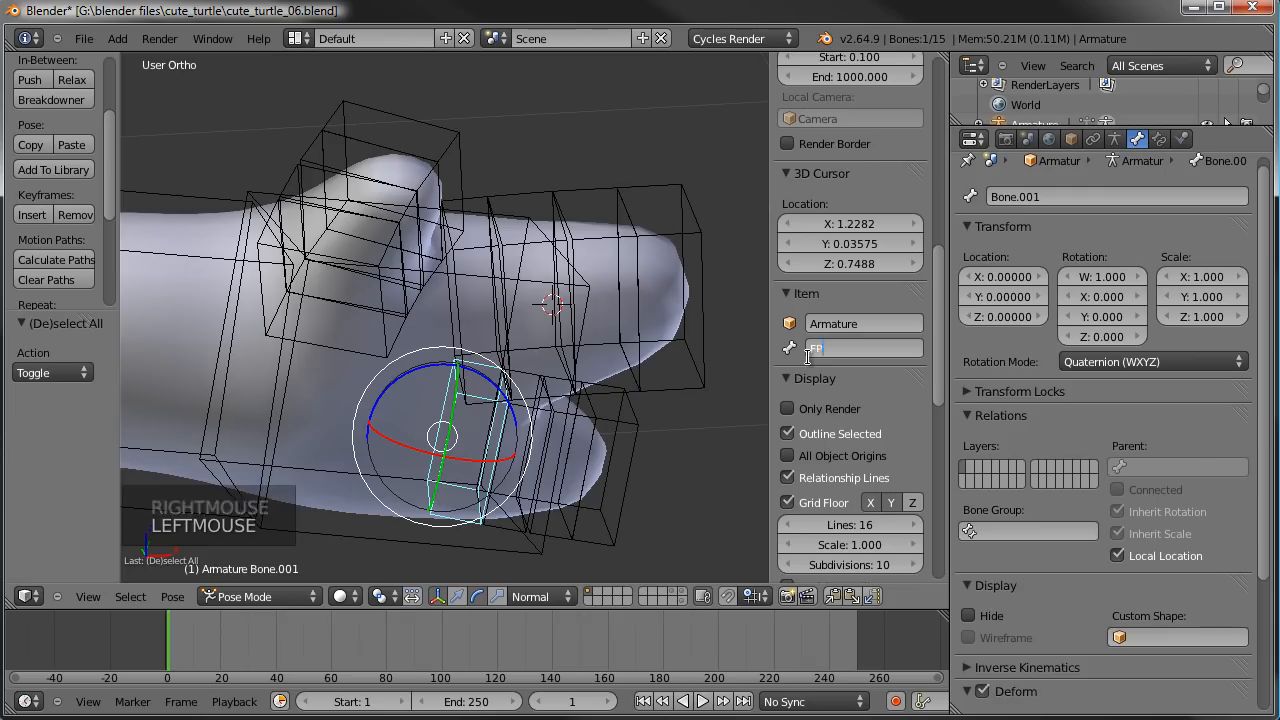
pyautogui.write('inky.L')
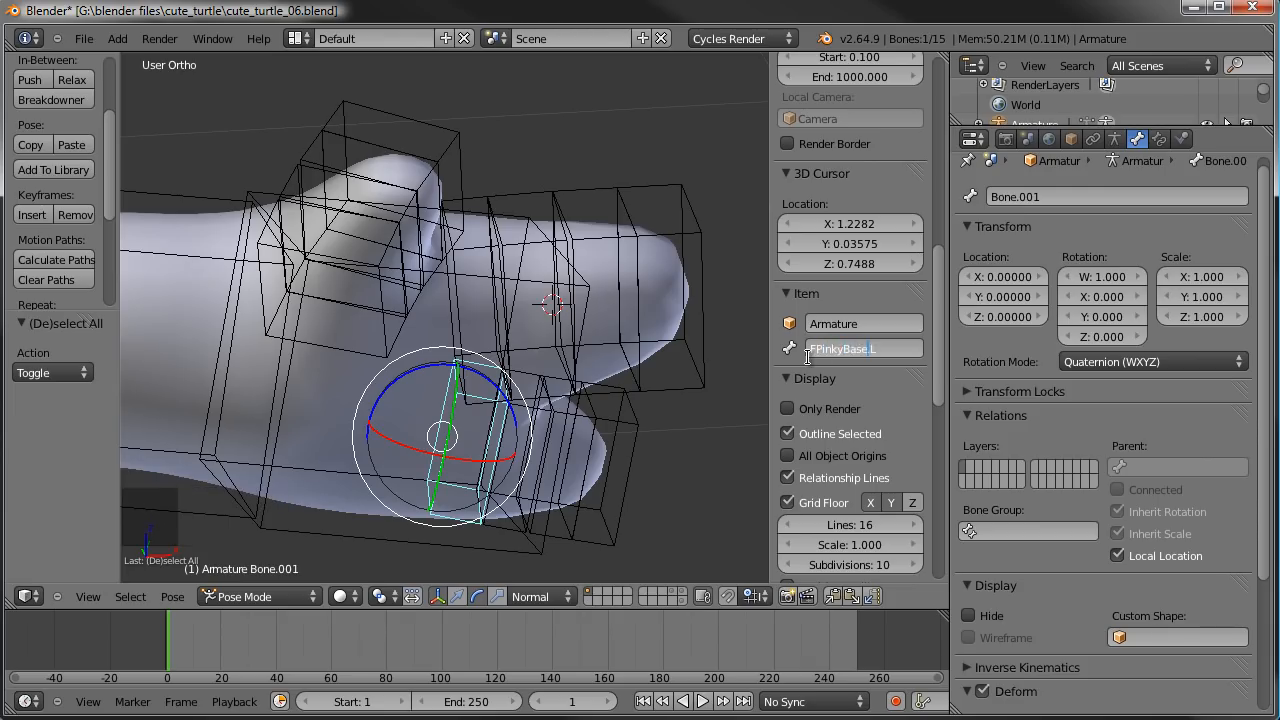
pyautogui.press('Return')
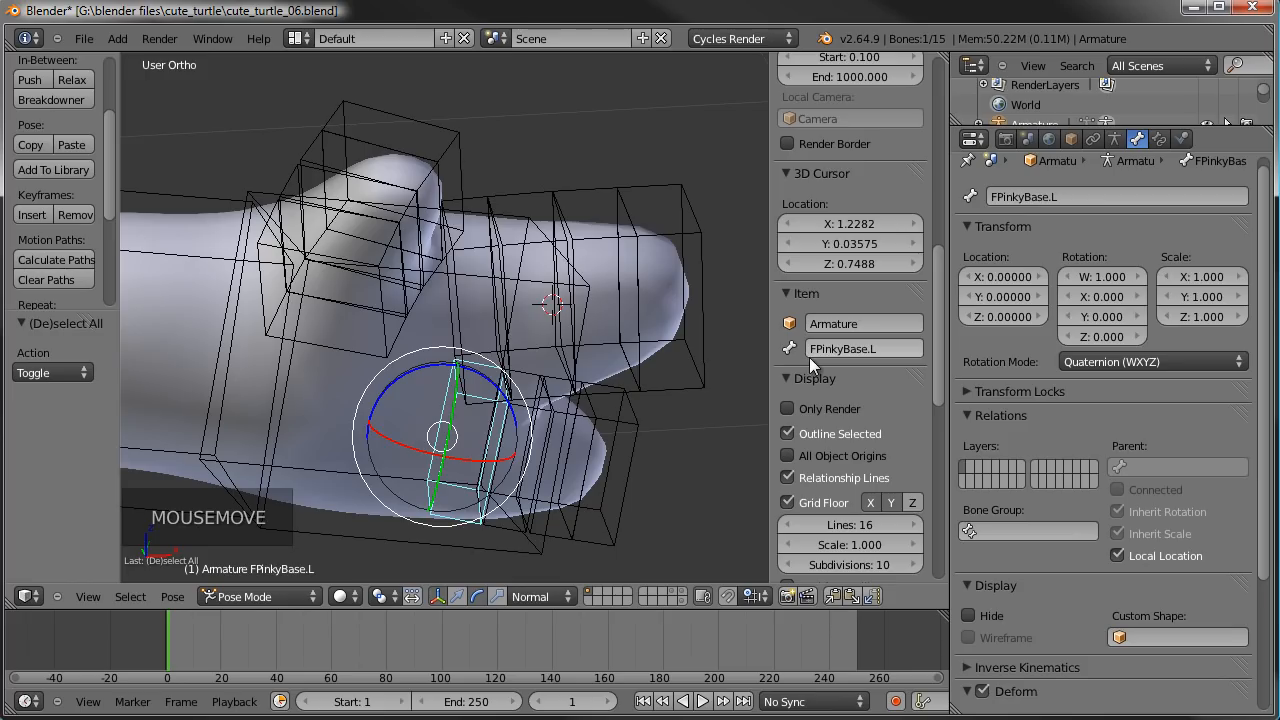
pyautogui.rightClick(474, 201)
pyautogui.rightClick(474, 201)
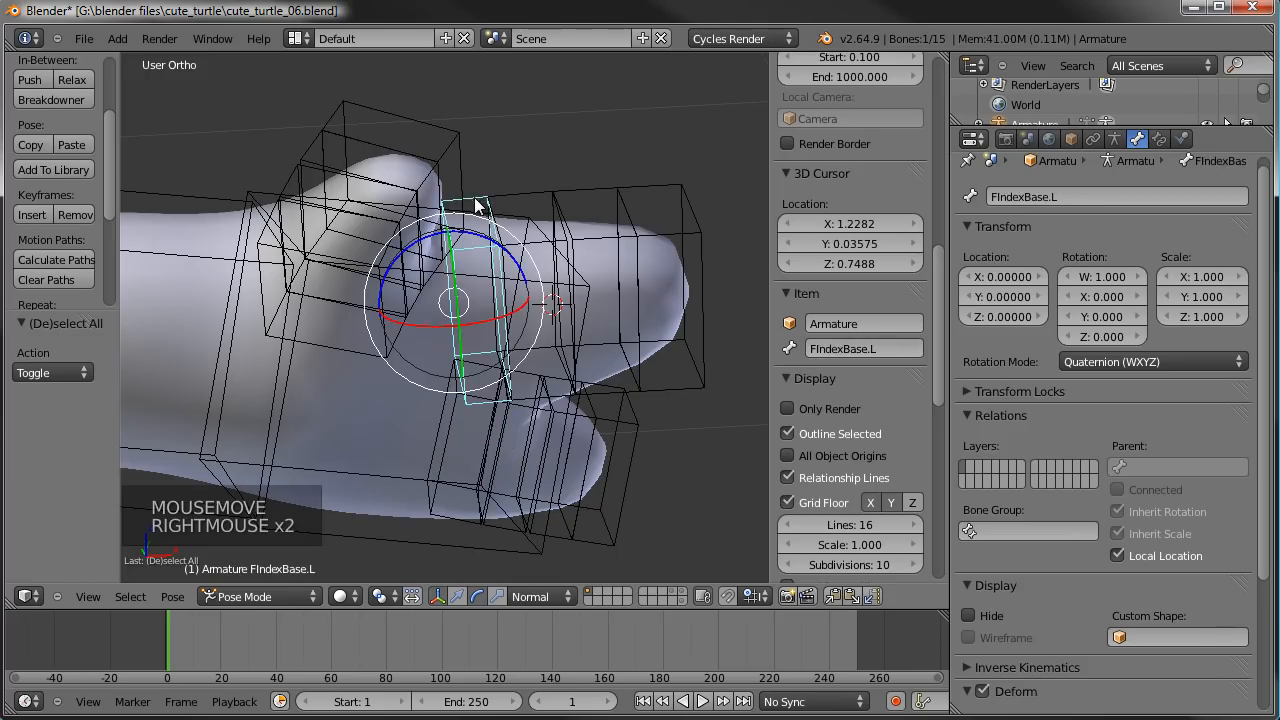
# - Rename the lower finger's tip bone to FPinky.L
pyautogui.rightClick(629, 433)
pyautogui.click(836, 349)
pyautogui.write('FI')
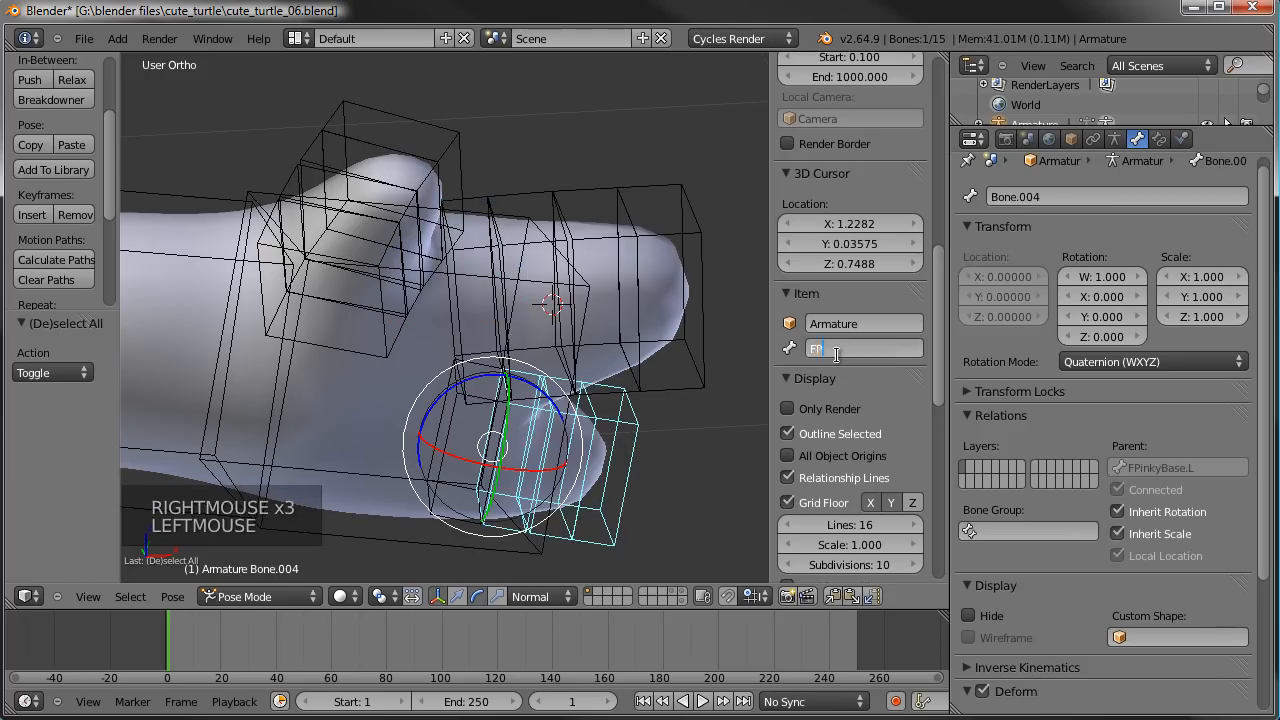
pyautogui.press('Return')
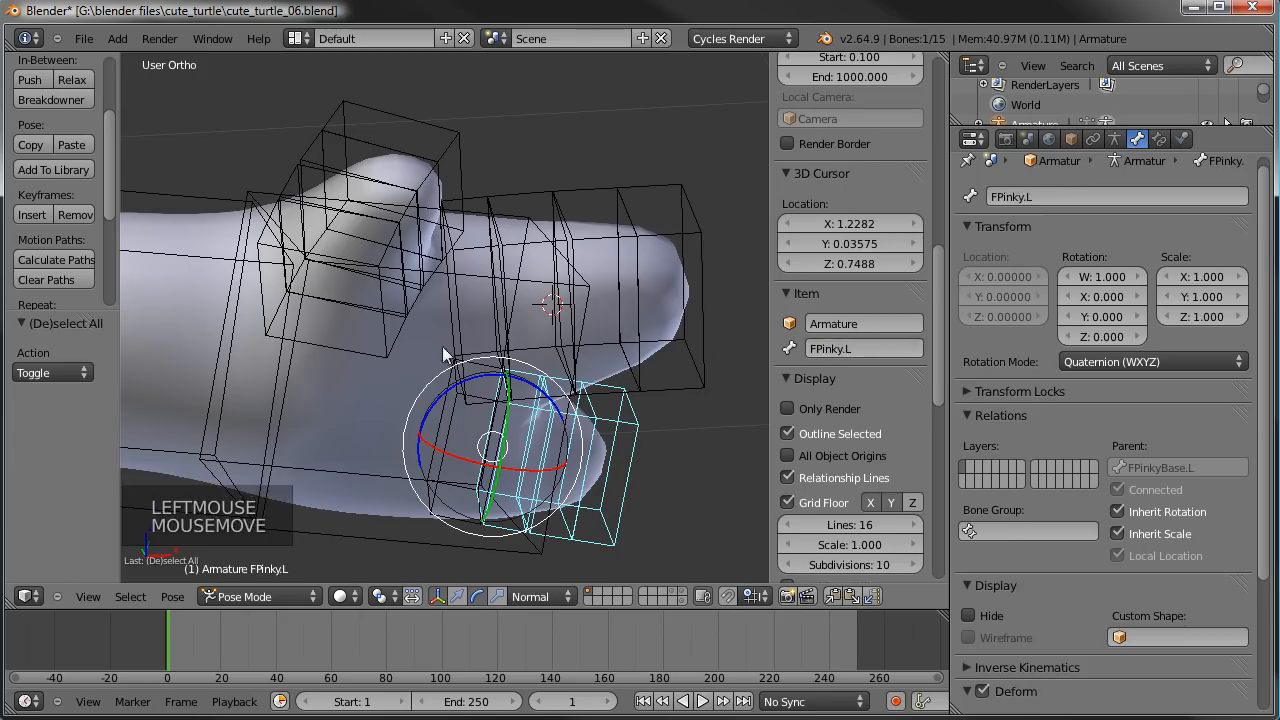
# - Rename the thumb's base bone inside the palm to FThumbBase.L
pyautogui.rightClick(392, 338)
pyautogui.click(880, 352)
pyautogui.write('FThumbBase')
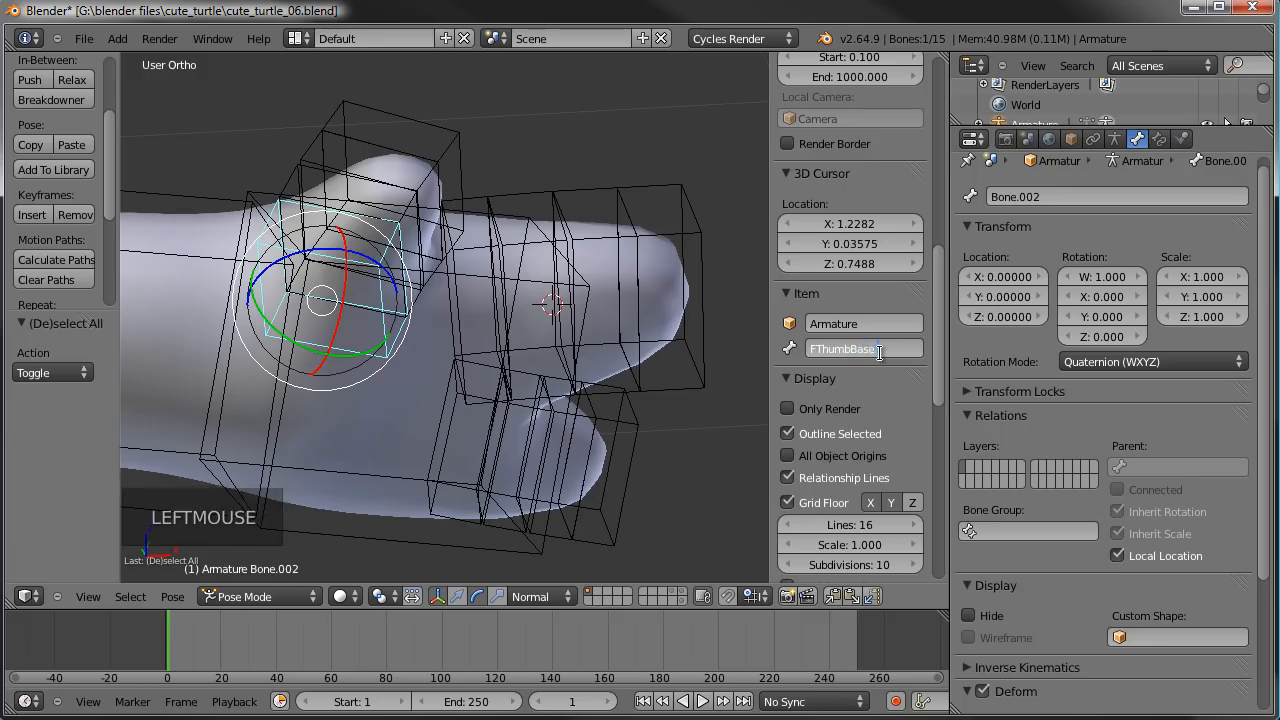
pyautogui.write('.L')
pyautogui.press('Return')
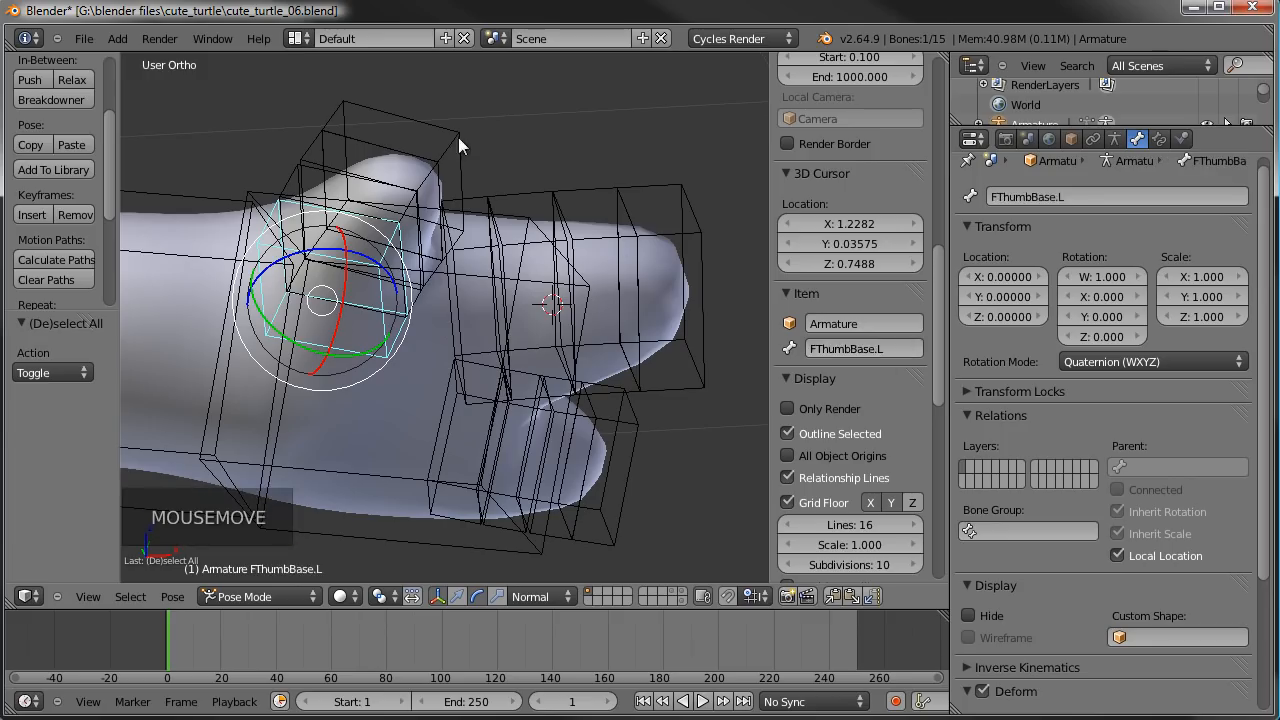
# - Rename the thumb's tip bone to FThumb.L
pyautogui.rightClick(400, 170)
pyautogui.click(852, 346)
pyautogui.write('FThumb')
pyautogui.write('.L')
pyautogui.press('Return')
# - Select the left hand's bone and test rotation around the local X axis
pyautogui.press('a')
pyautogui.scroll(-5, 400, 300)
pyautogui.moveTo(400, 300); pyautogui.dragTo(507, 213, button='middle')
pyautogui.scroll(2, 275, 305)
pyautogui.moveTo(507, 213); pyautogui.dragTo(533, 306)
pyautogui.moveTo(533, 306); pyautogui.dragTo(392, 360, button='middle')
pyautogui.rightClick(388, 449)
pyautogui.keyDown('shift'); pyautogui.moveTo(388, 449); pyautogui.dragTo(527, 336, button='middle'); pyautogui.keyUp('shift')
pyautogui.scroll(-3, 568, 418)
pyautogui.scroll(-2, 546, 373)
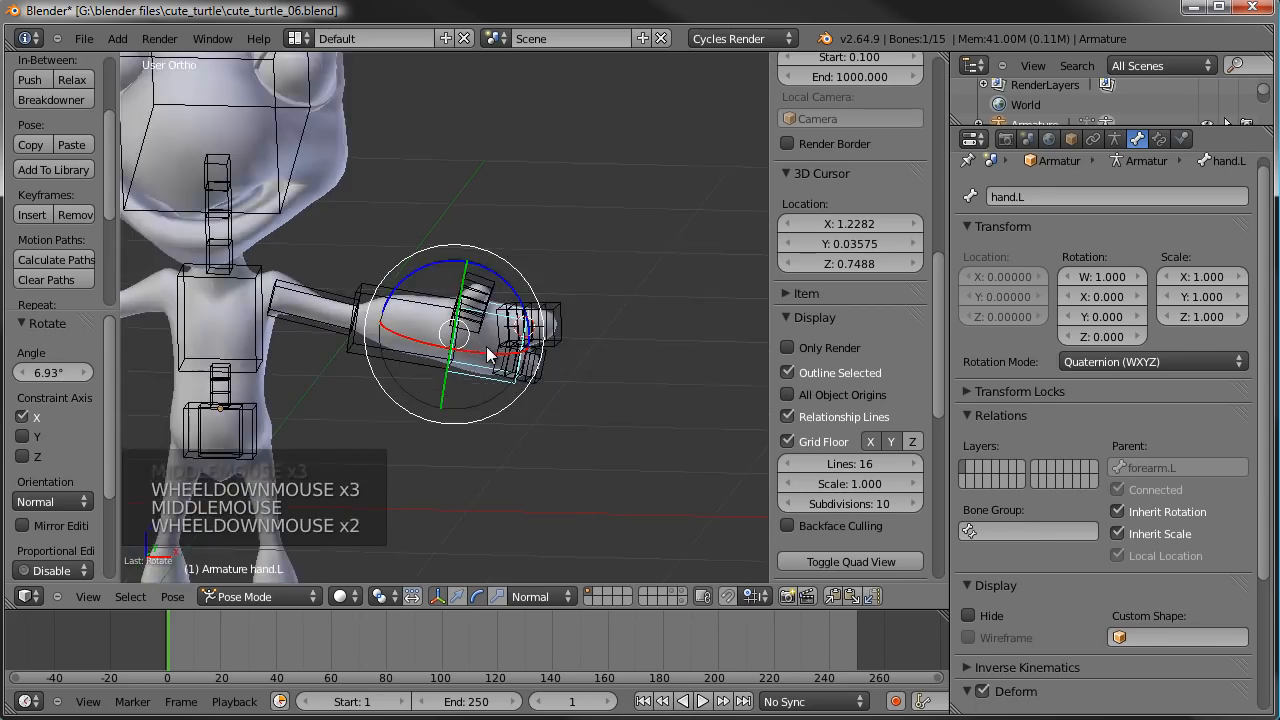
# - In Edit Mode, scale the left hand bone's B-Bone display thickness by about 0.609 and duplicate the bone in place
pyautogui.scroll(5, 525, 370)
pyautogui.keyDown('shift'); pyautogui.moveTo(590, 378); pyautogui.dragTo(497, 297, button='middle'); pyautogui.keyUp('shift')
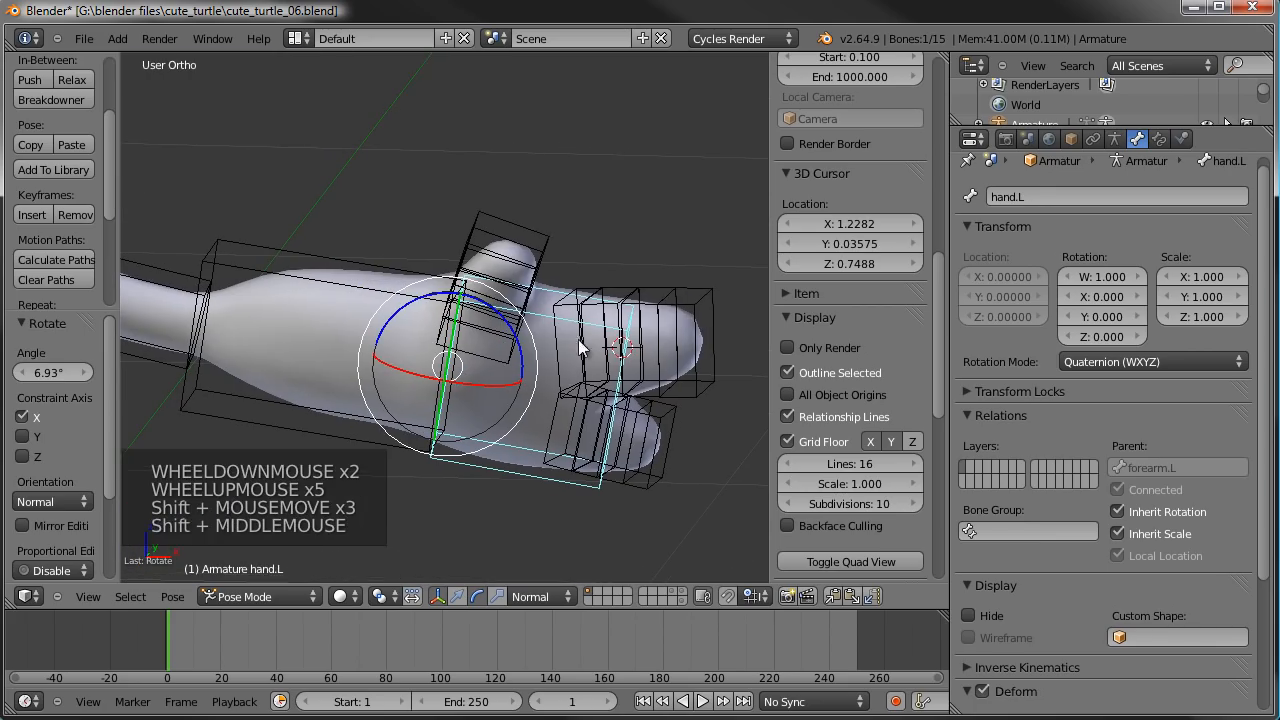
pyautogui.scroll(-4, 184, 440)
pyautogui.scroll(2, 478, 390)
pyautogui.scroll(2, 478, 382)
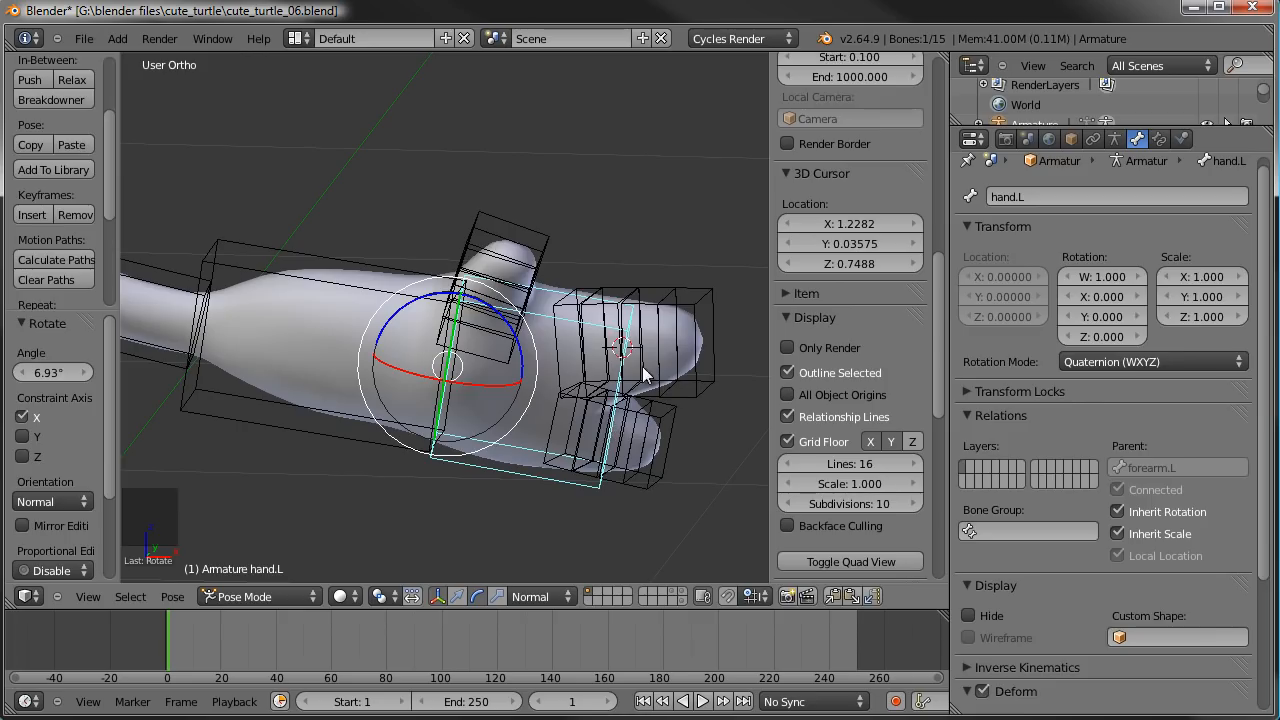
pyautogui.press('Tab')
pyautogui.hotkey('ctrl', 'alt', 's')
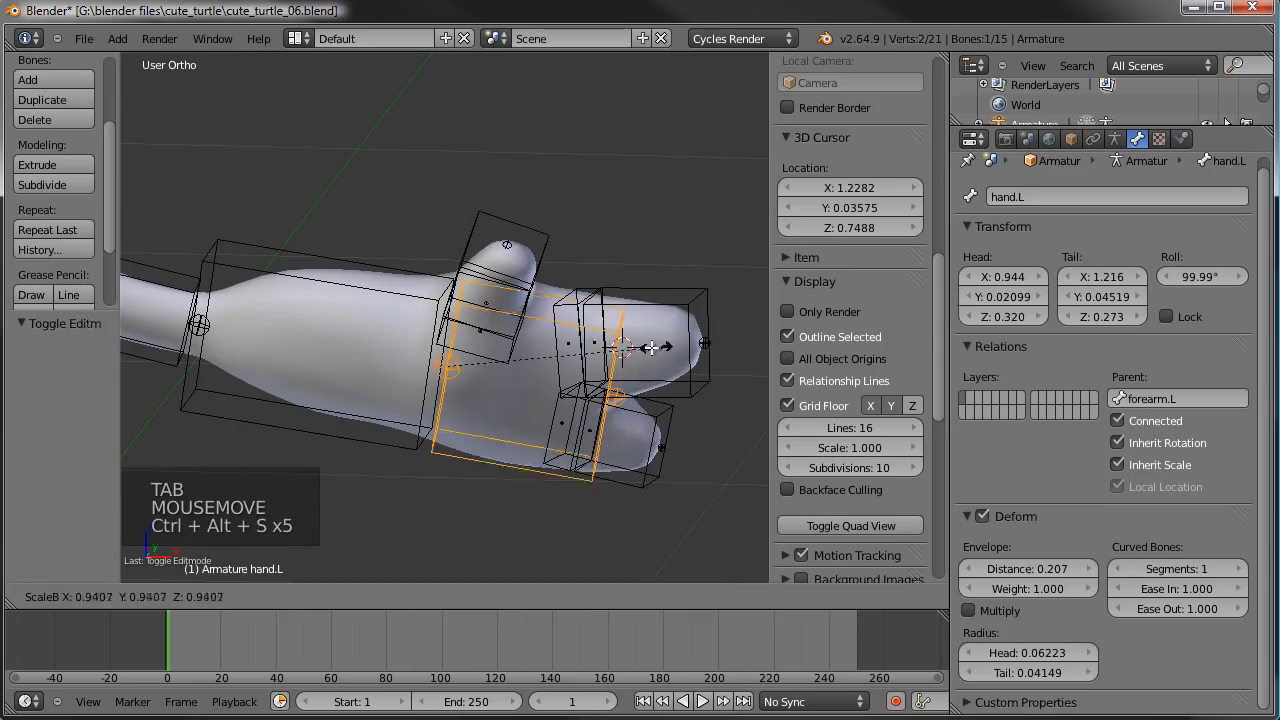
pyautogui.click(582, 344)
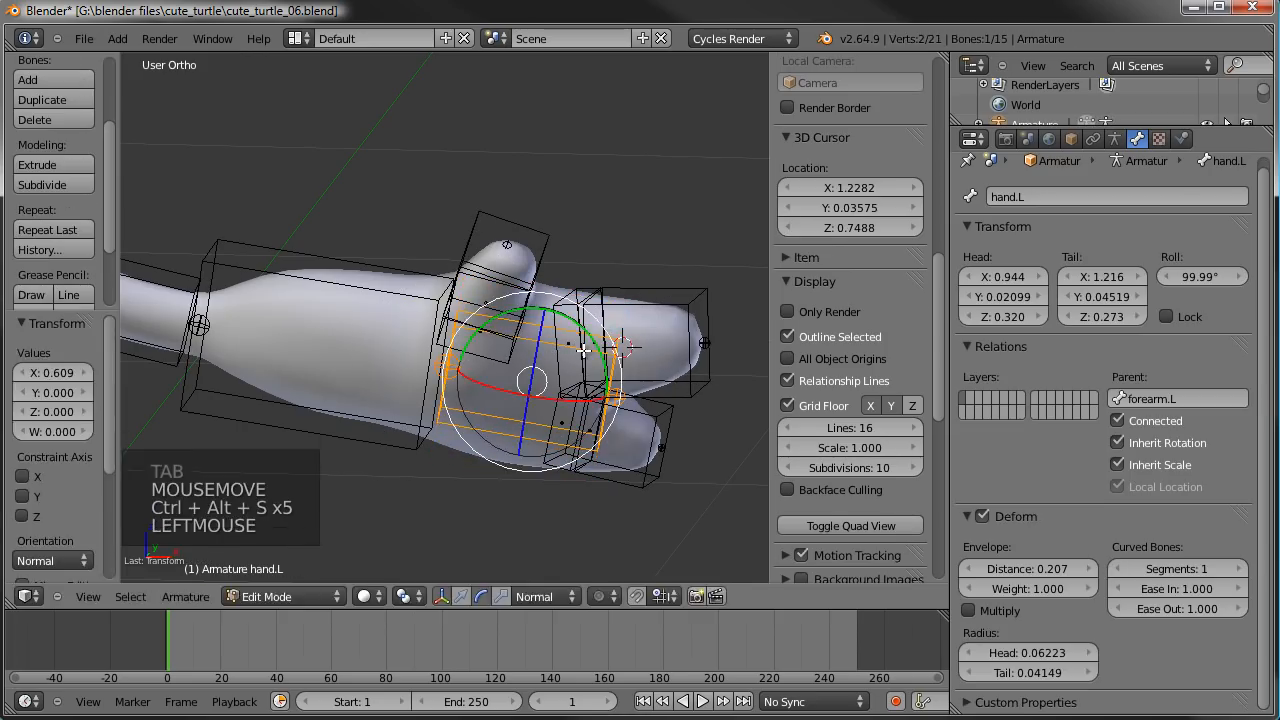
pyautogui.hotkey('shift', 'd')
pyautogui.click(628, 349)
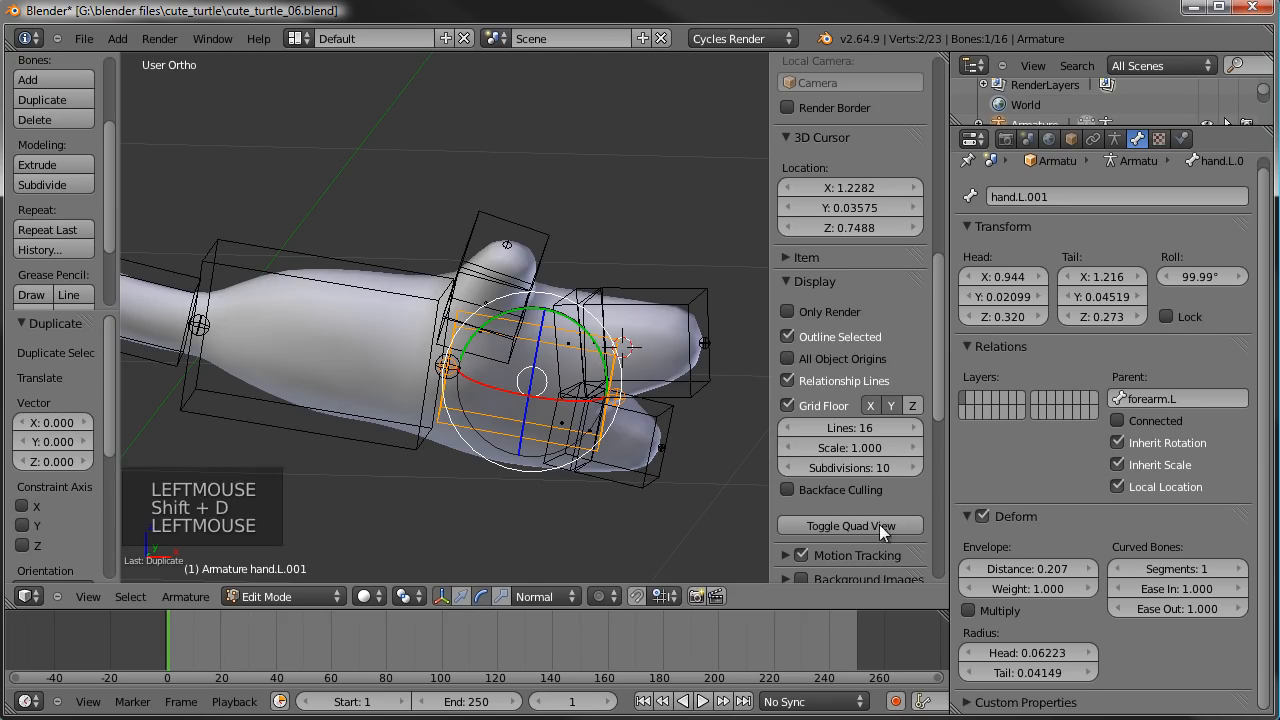
# - Return to Pose Mode and look through the 3D view's properties for the duplicated hand bone's name setting
pyautogui.scroll(16, 840, 335)
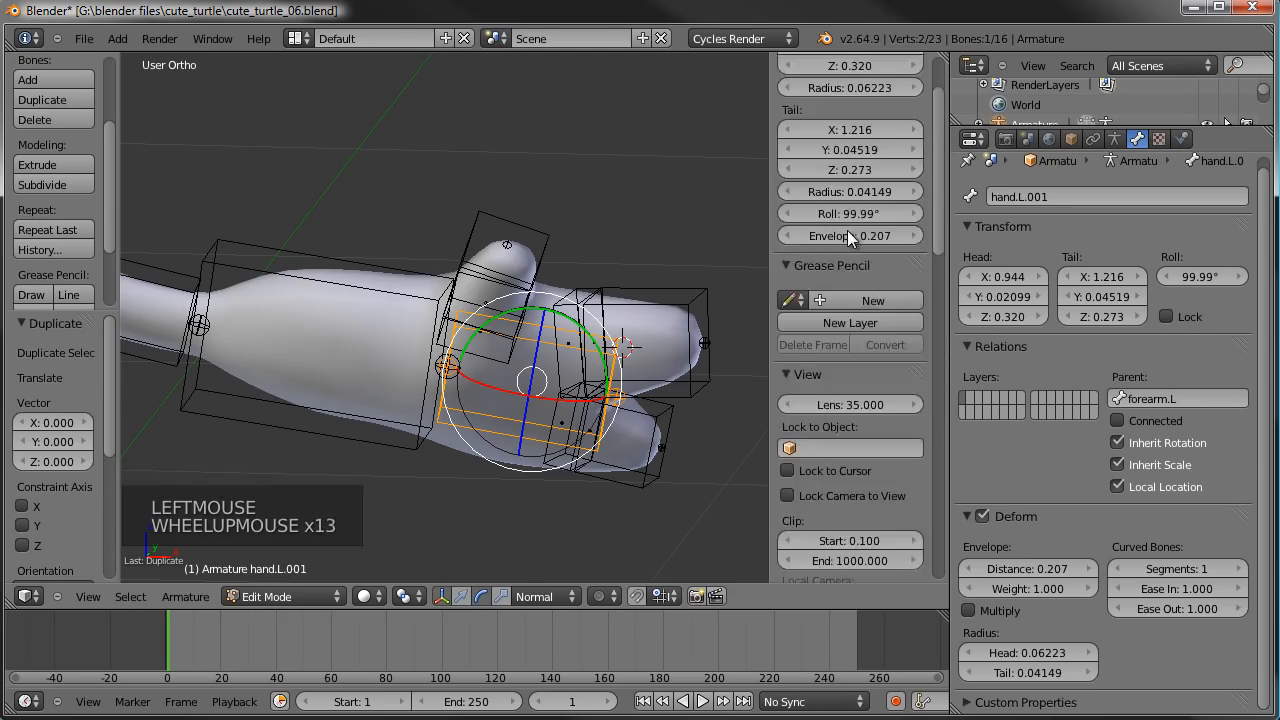
pyautogui.scroll(-3, 847, 230)
pyautogui.scroll(-20, 847, 230)
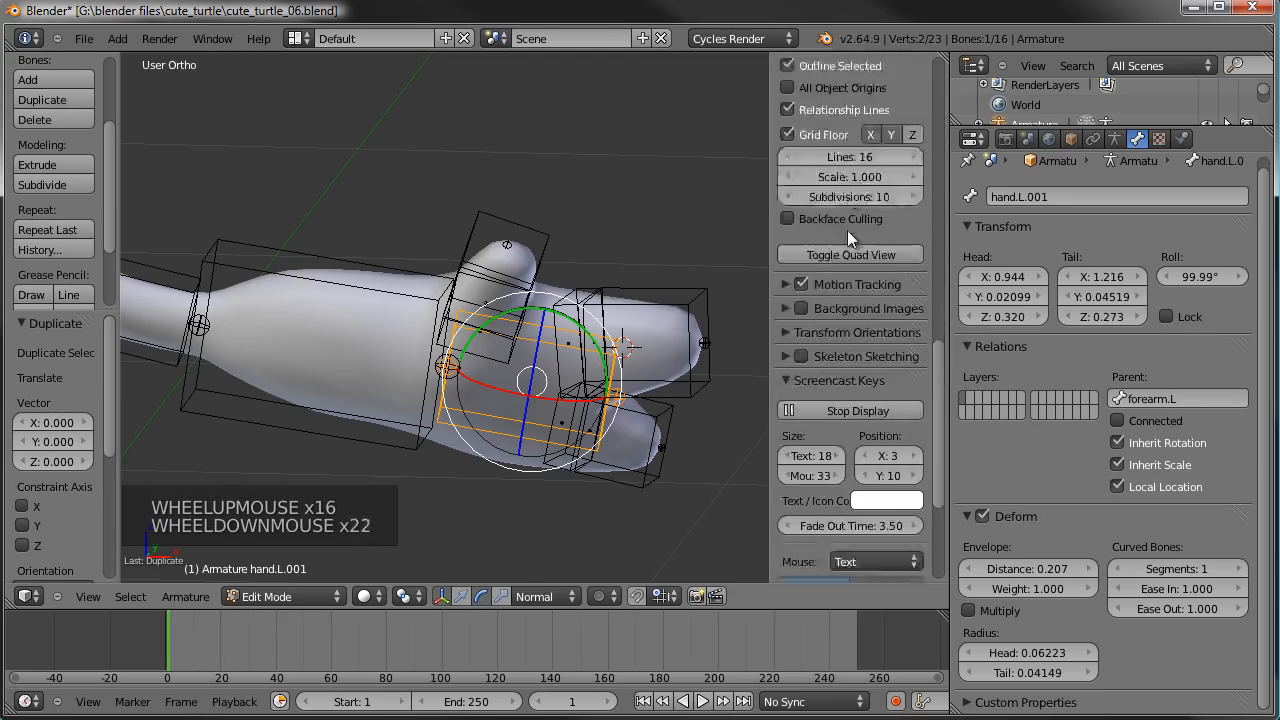
pyautogui.scroll(5, 847, 230)
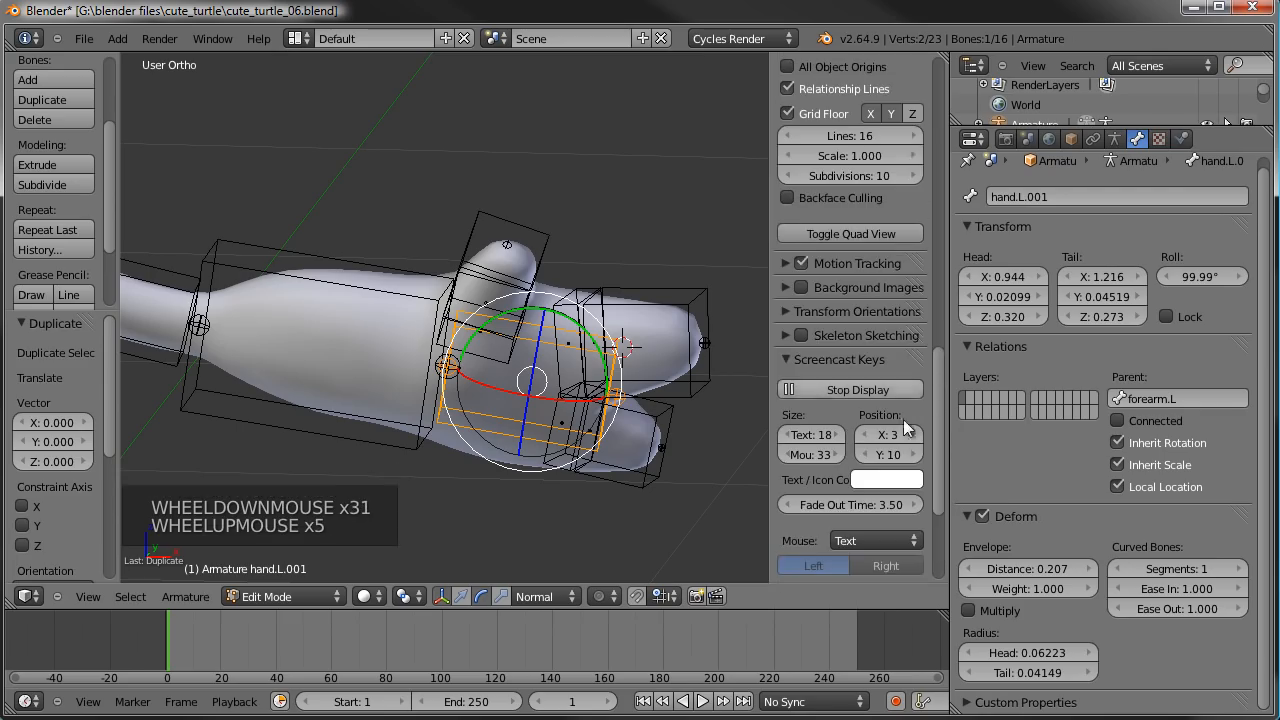
pyautogui.moveTo(933, 428); pyautogui.dragTo(974, 64)
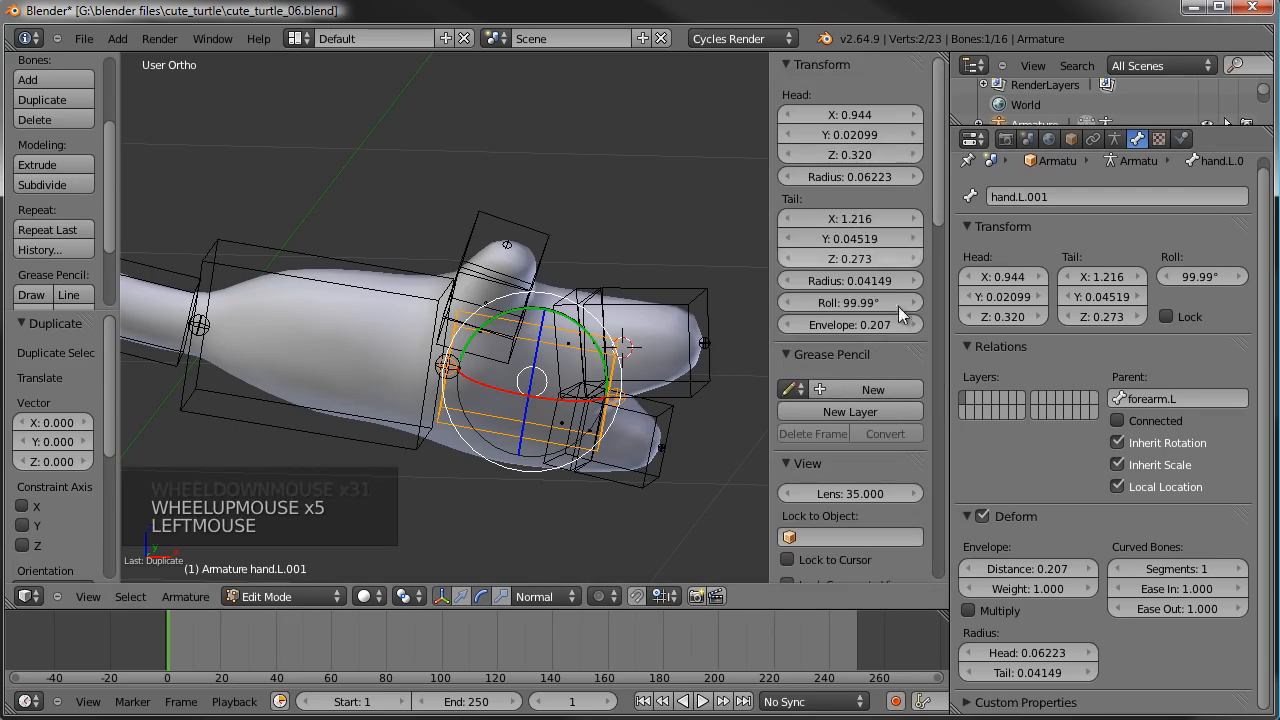
pyautogui.scroll(-4, 839, 480)
pyautogui.scroll(-13, 858, 538)
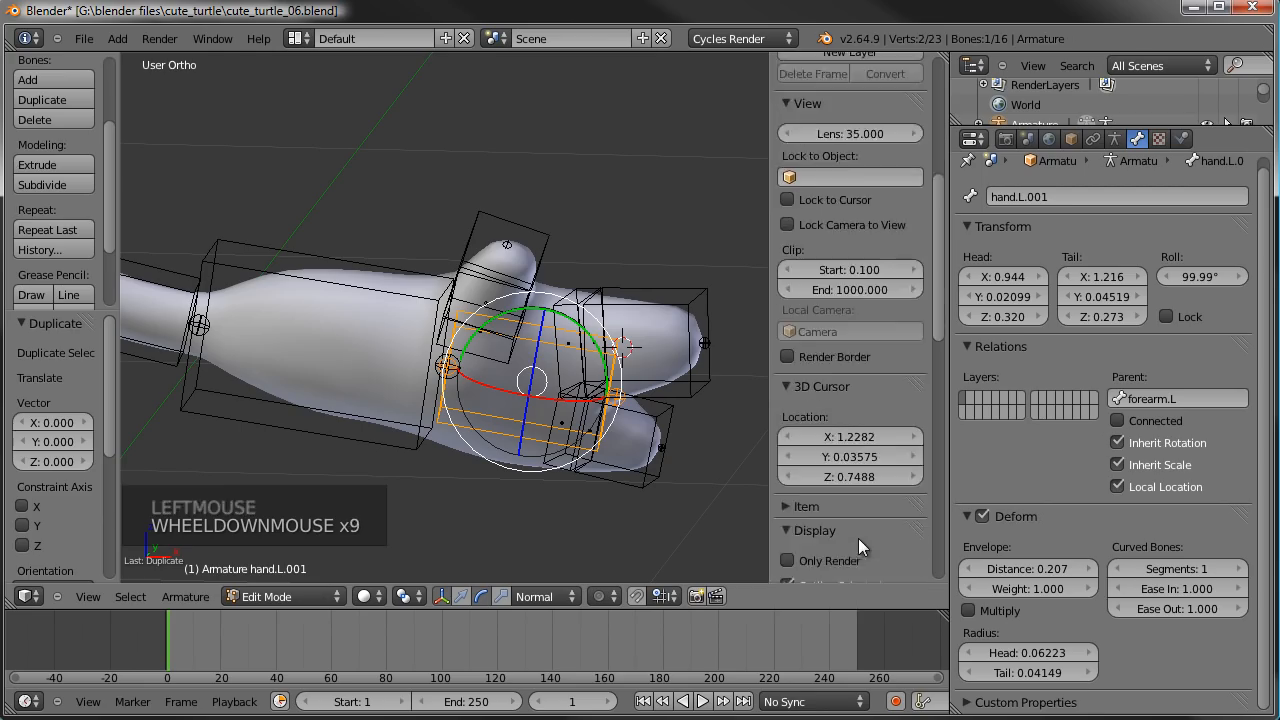
pyautogui.scroll(-4, 858, 538)
pyautogui.press('Tab')
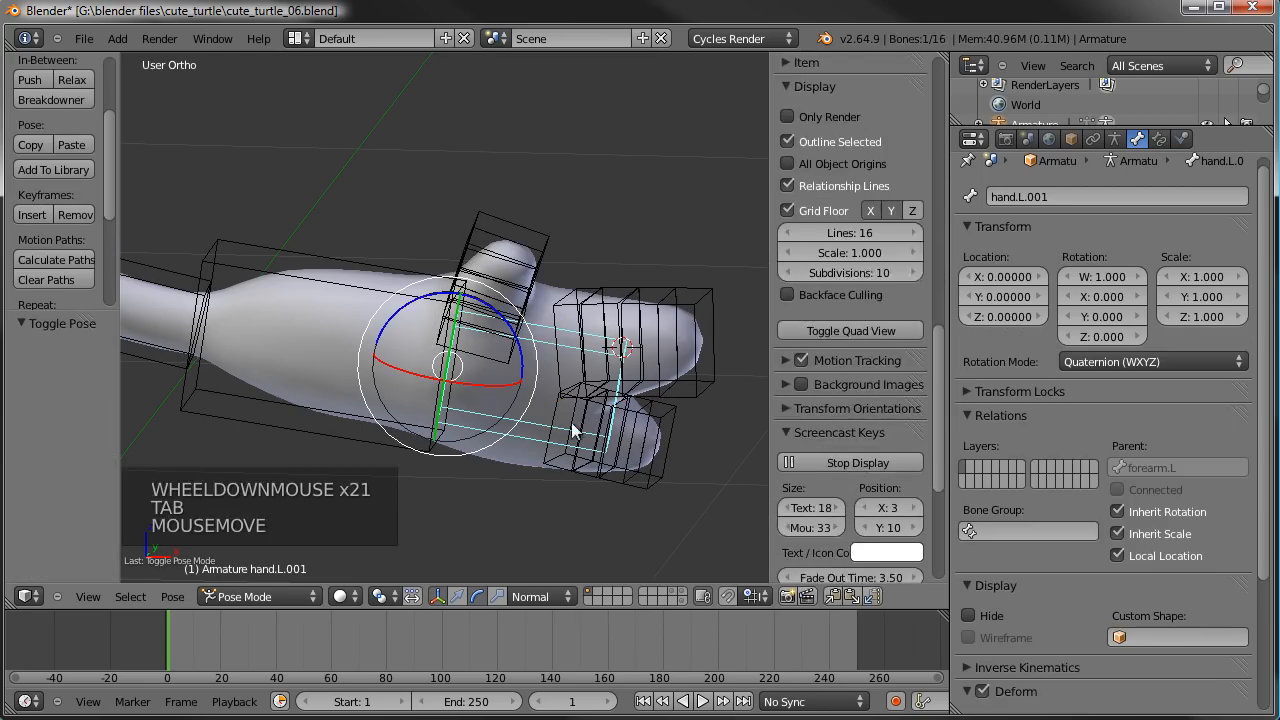
pyautogui.scroll(6, 886, 312)
pyautogui.scroll(15, 886, 312)
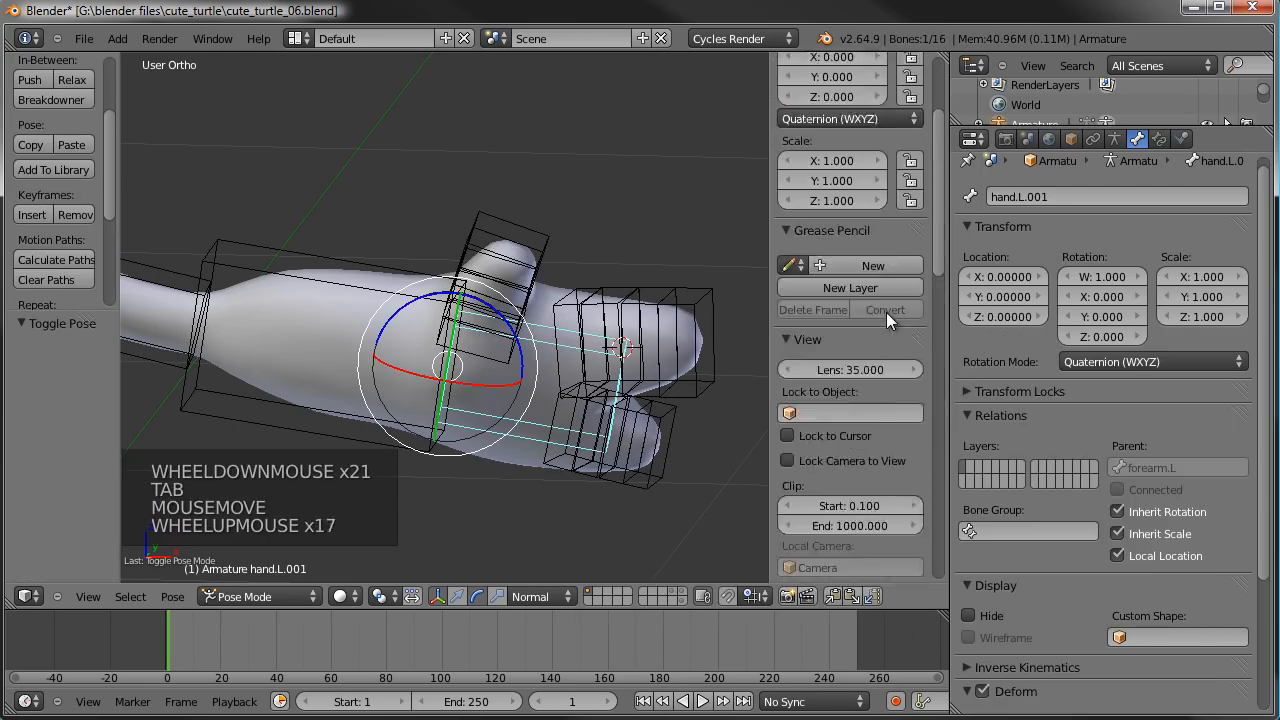
pyautogui.rightClick(555, 350)
pyautogui.rightClick(550, 349)
pyautogui.rightClick(540, 347)
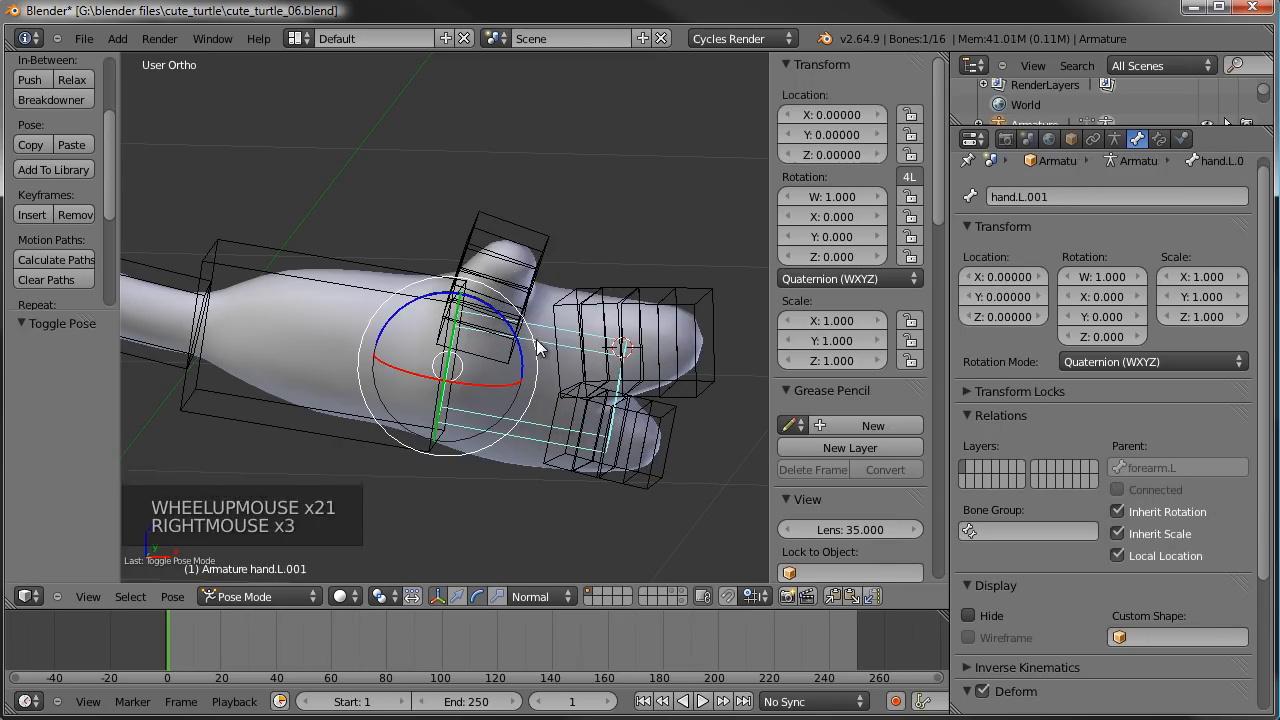
pyautogui.scroll(8, 783, 367)
# - Collapse the Transform, Grease Pencil, View and Screencast Keys sections in the 3D view's properties
pyautogui.click(787, 65)
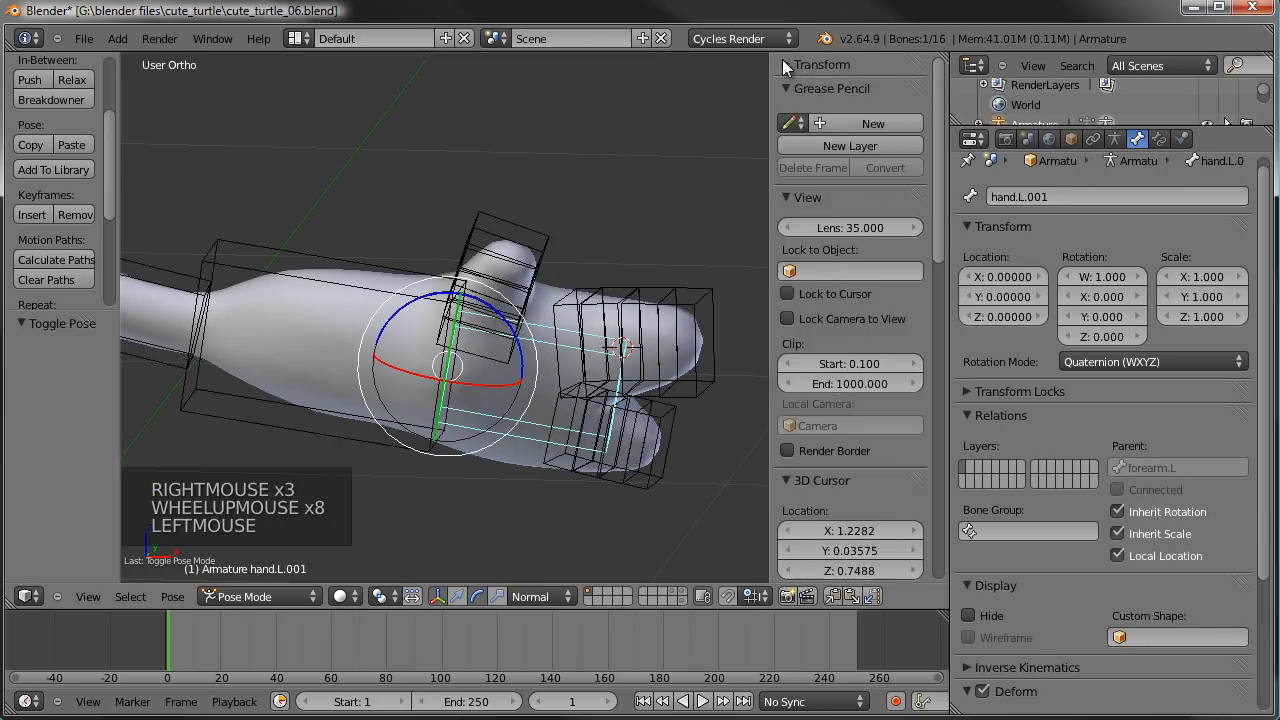
pyautogui.click(786, 88)
pyautogui.click(785, 112)
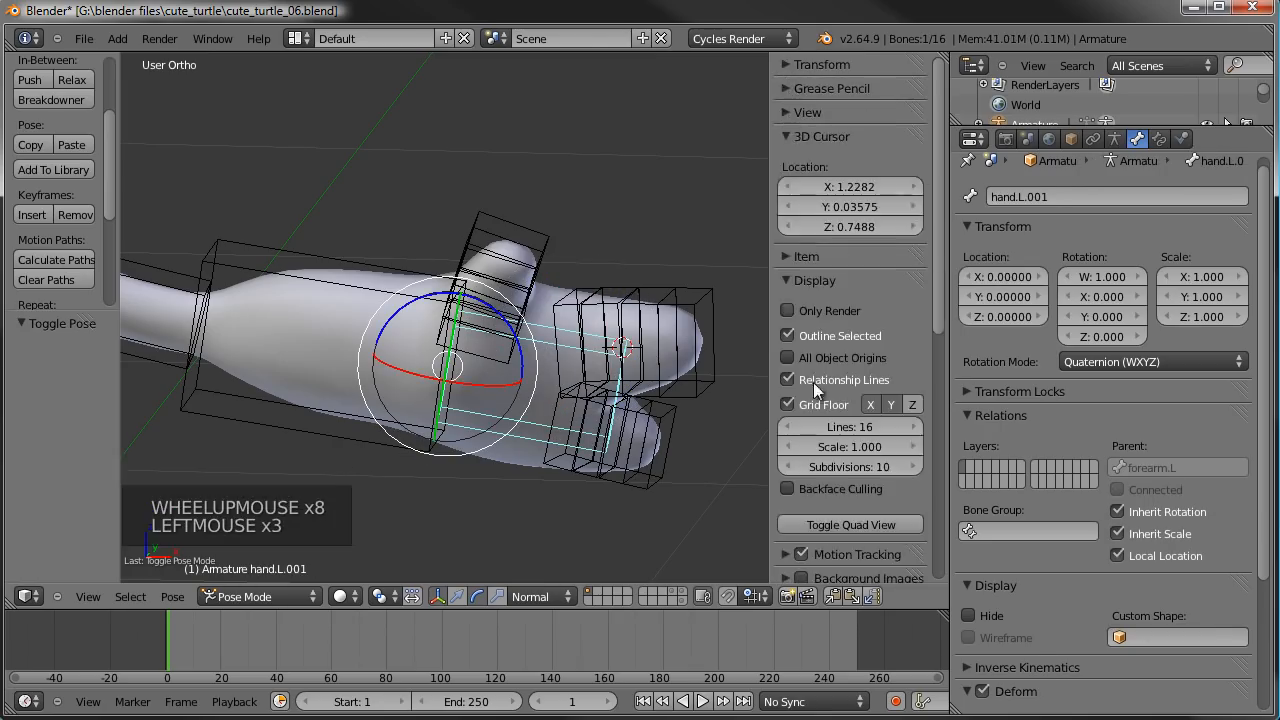
pyautogui.scroll(-14, 817, 516)
pyautogui.scroll(-1, 817, 516)
pyautogui.scroll(4, 798, 399)
pyautogui.click(784, 312)
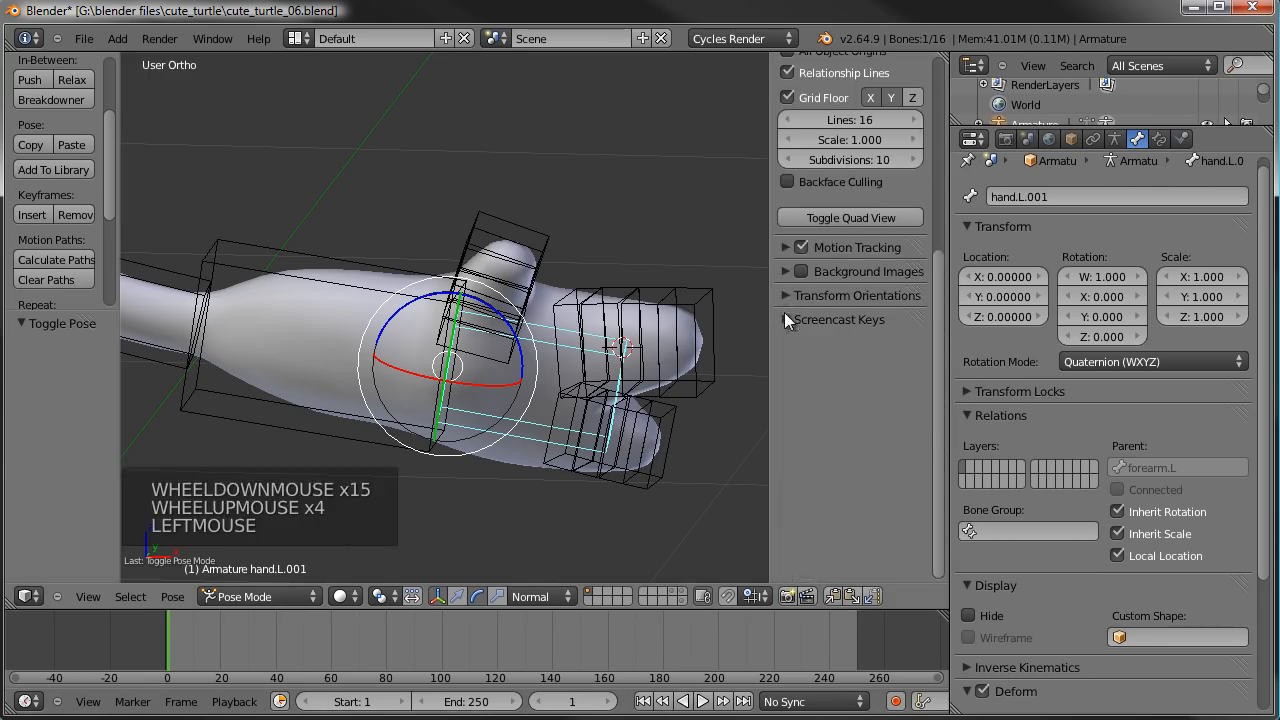
# - Check the Transform Orientations, Background Images and Motion Tracking sections for the bone's name setting
pyautogui.click(785, 304)
pyautogui.click(785, 304)
pyautogui.click(785, 274)
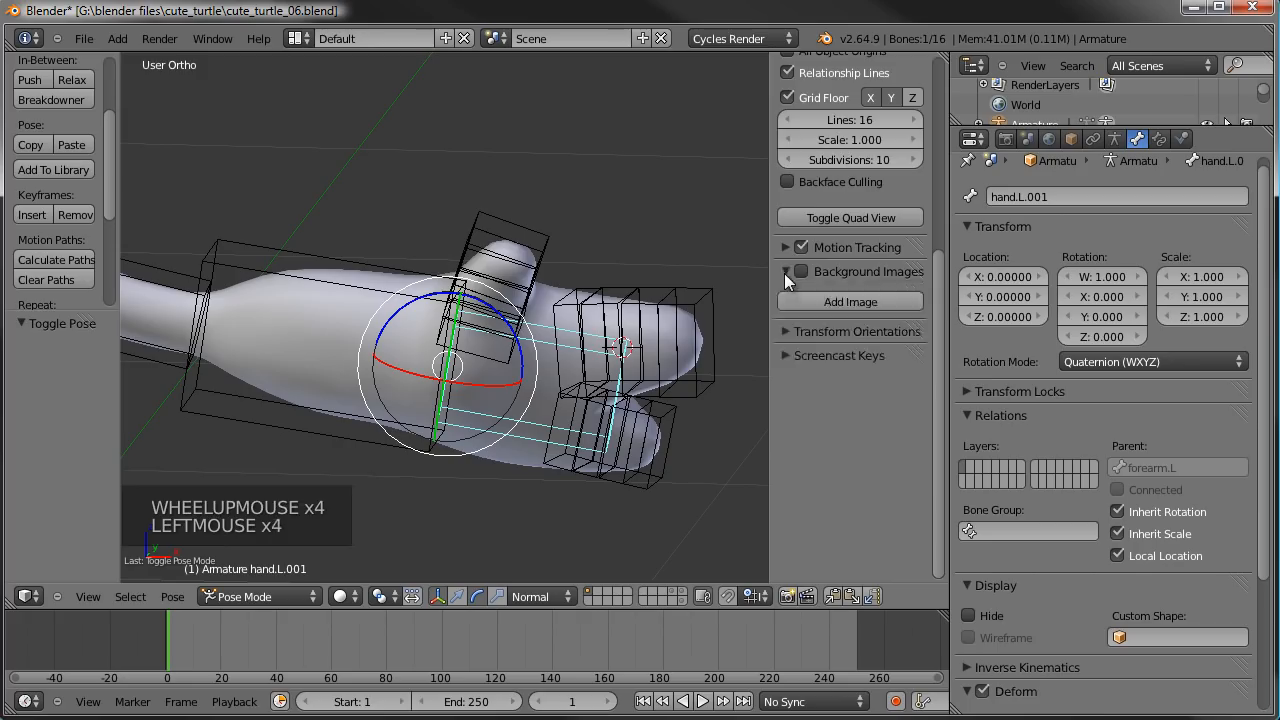
pyautogui.click(784, 274)
pyautogui.click(784, 253)
pyautogui.click(784, 253)
pyautogui.scroll(4, 784, 253)
pyautogui.scroll(5, 783, 253)
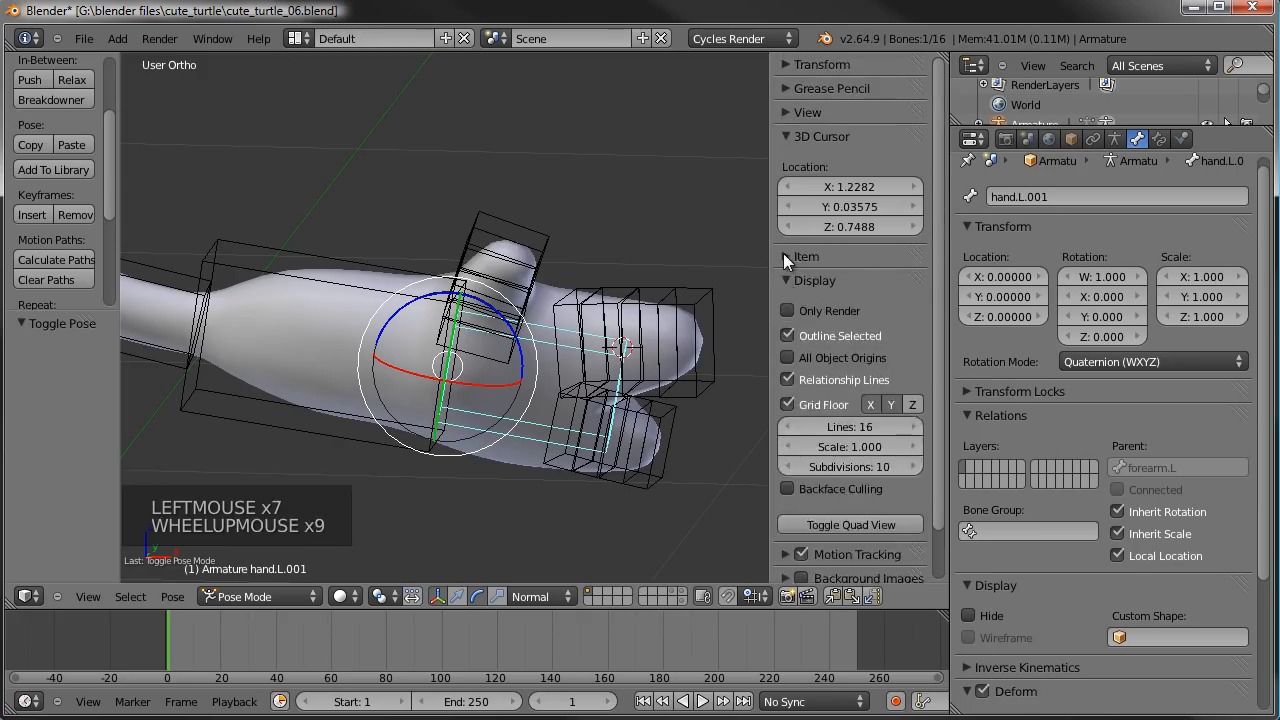
# - Expand the Item section and rename the duplicated hand bone to IKhand.L
pyautogui.click(784, 256)
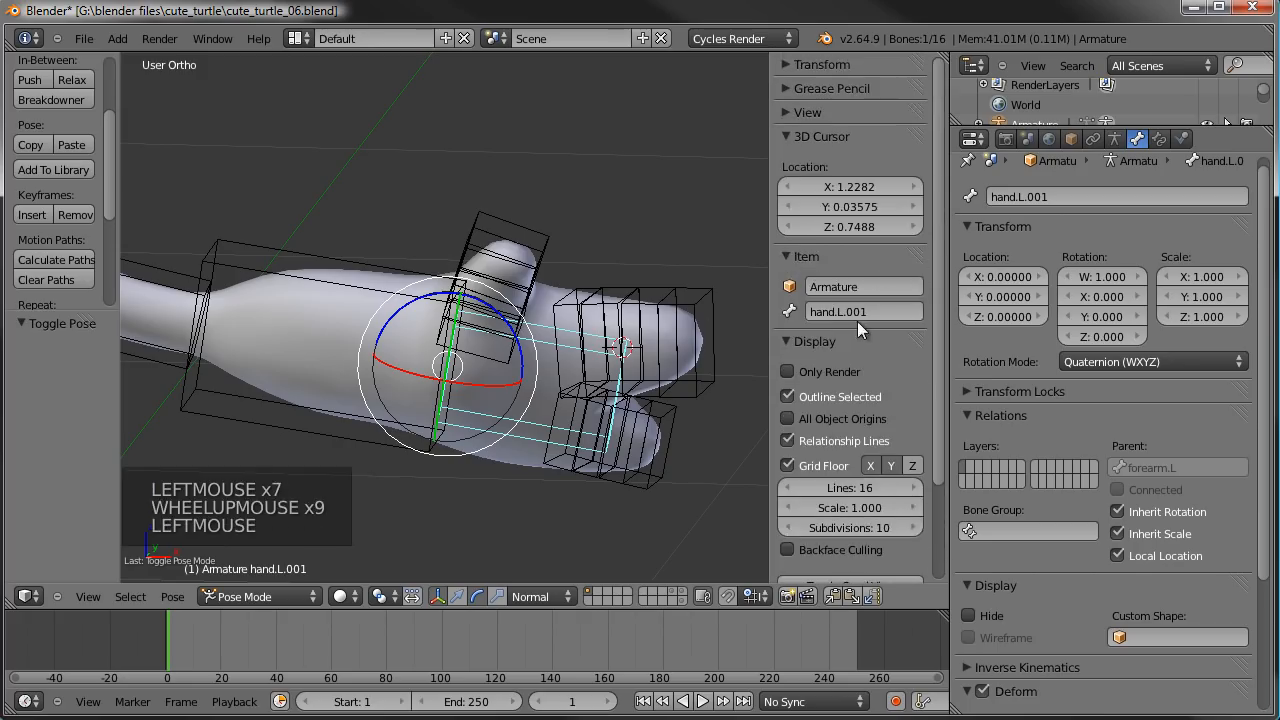
pyautogui.click(883, 310)
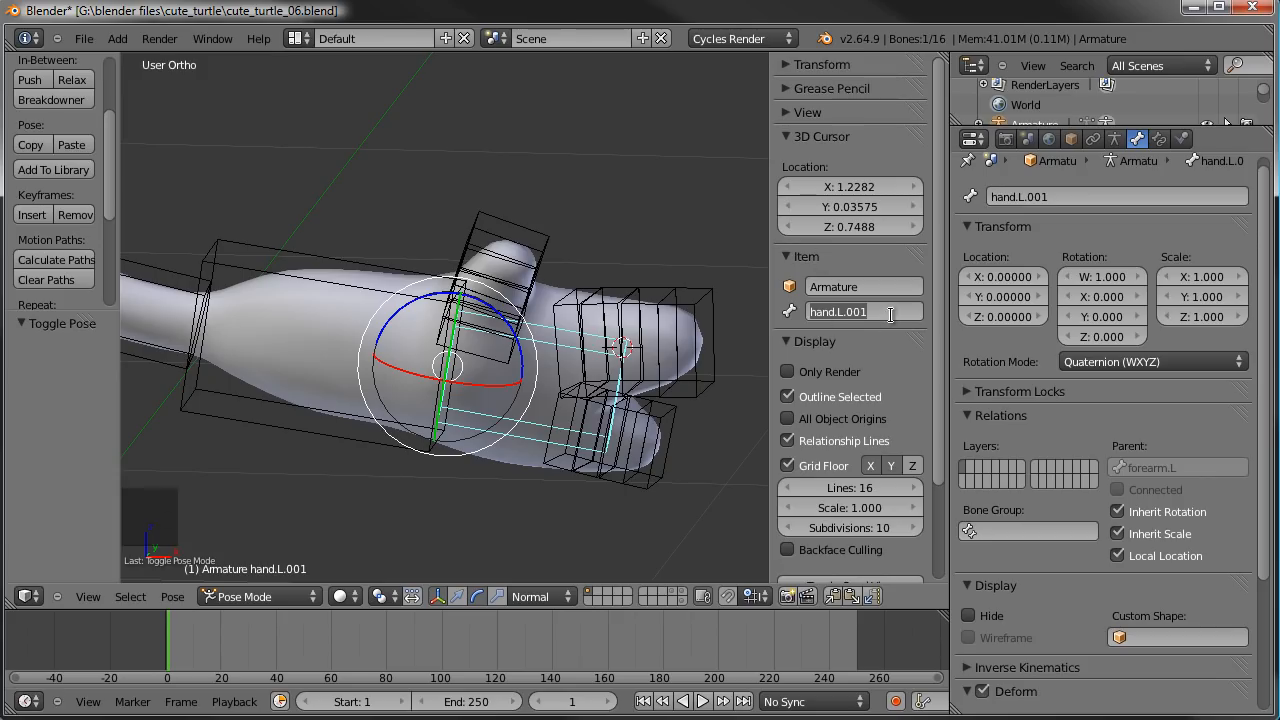
pyautogui.press('BackSpace')
pyautogui.write('IKhand.L')
pyautogui.press('Return')
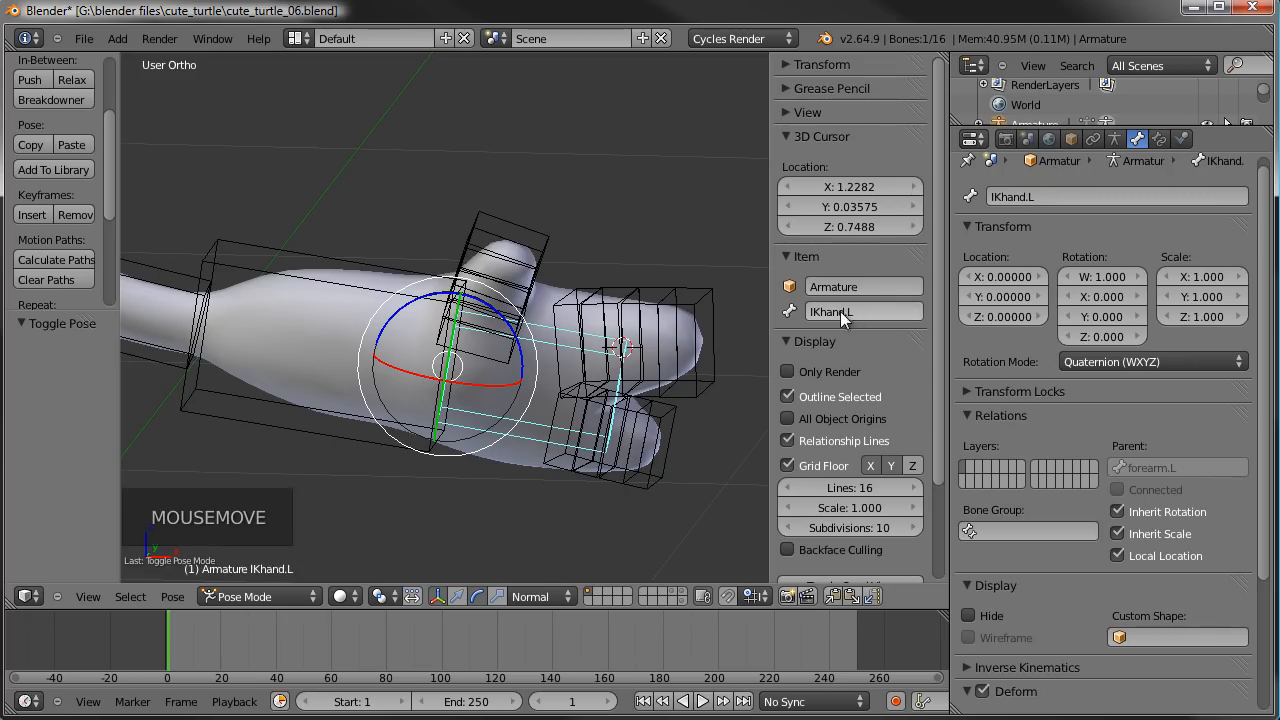
# - In Edit Mode, scale the IKhand.L bone's B-Bone display thickness by about 1.645
pyautogui.press('Tab')
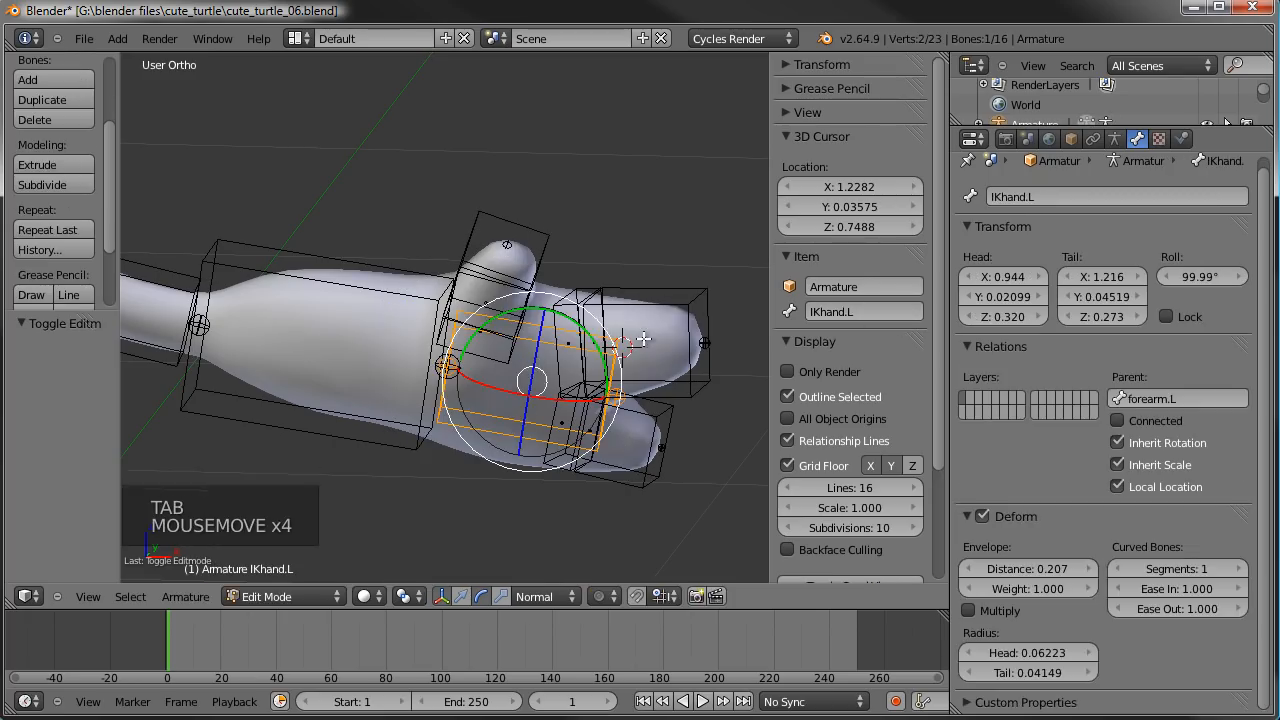
pyautogui.hotkey('ctrl', 'alt', 's')
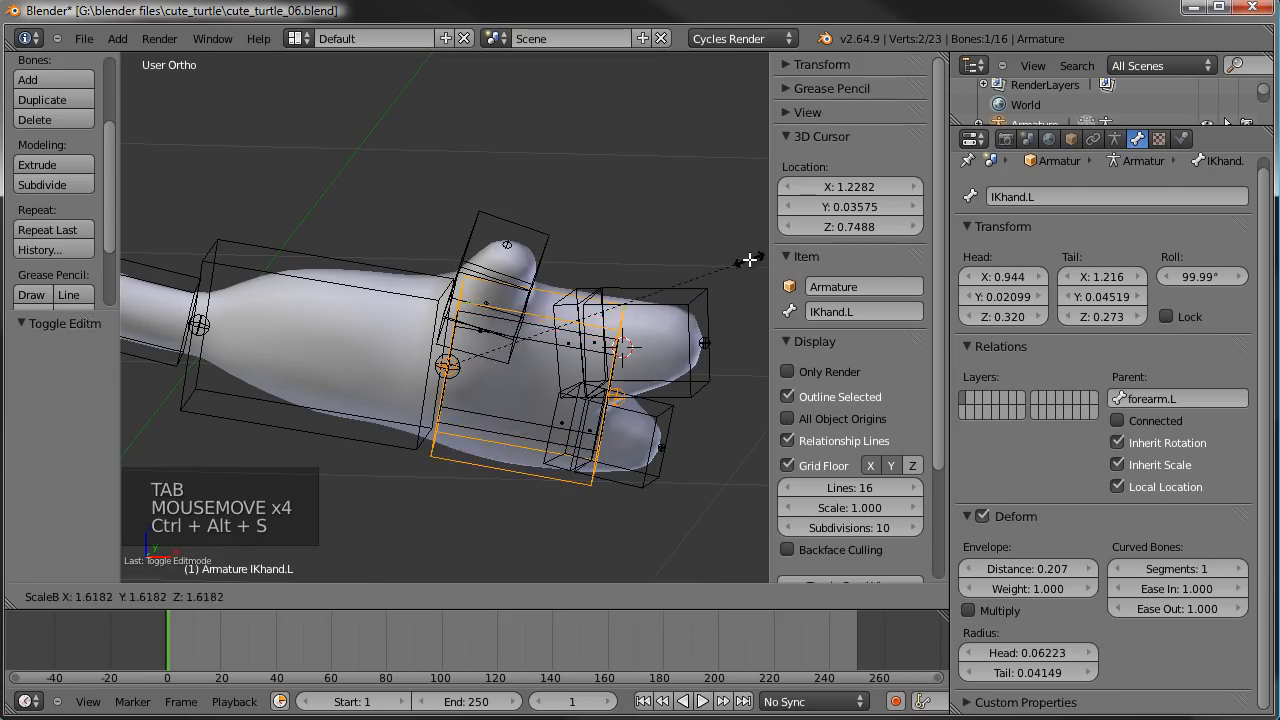
pyautogui.click(754, 258)
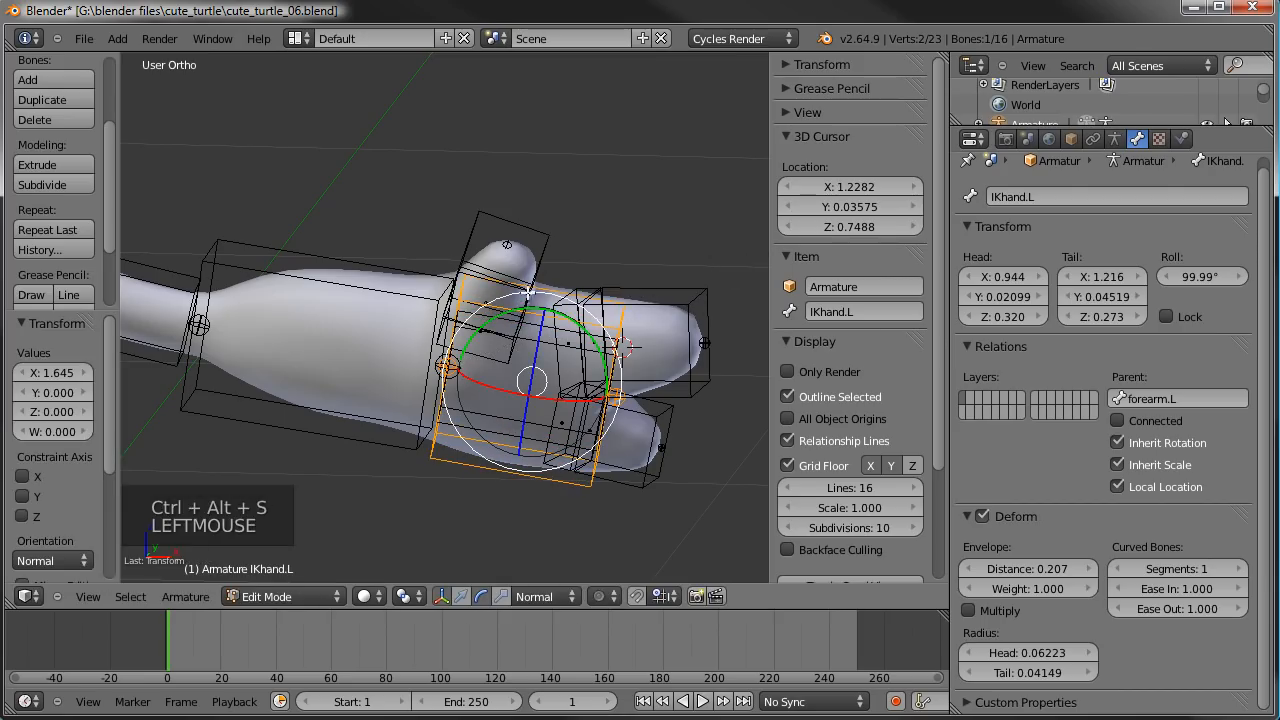
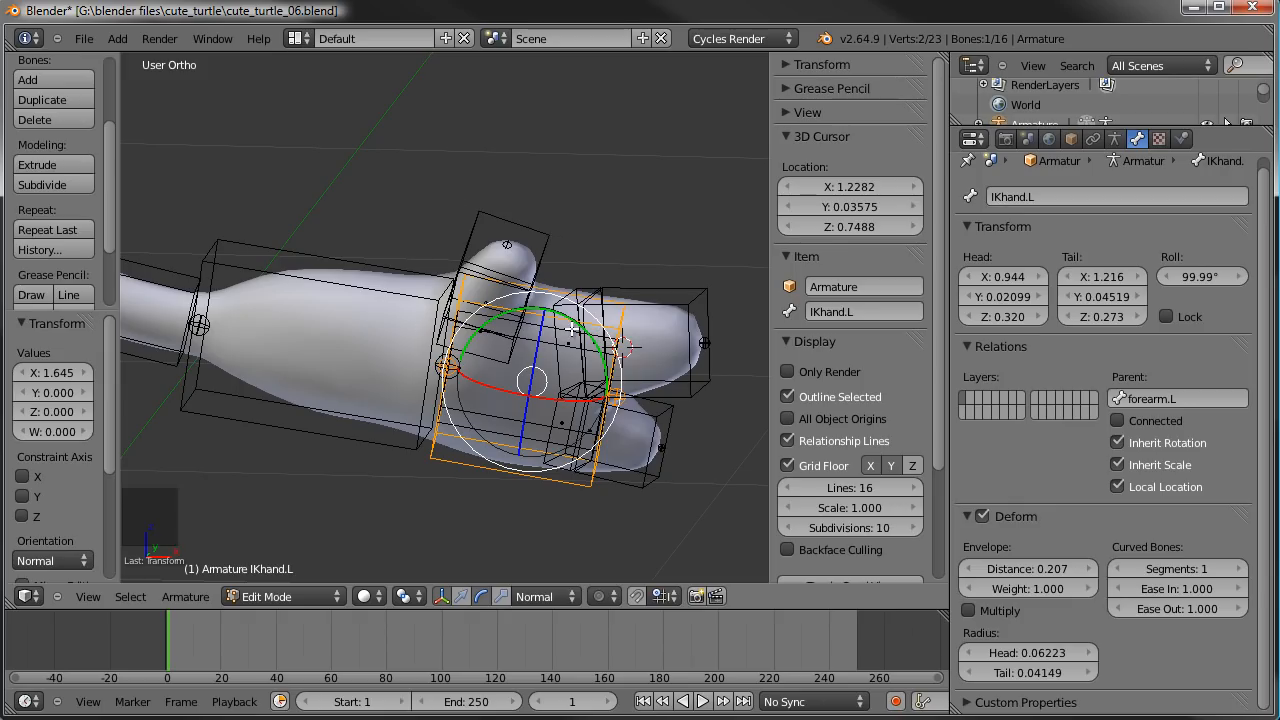
# - Clear the parent of the IKhand.L bone so it is independent of forearm.L, and switch the armature to Pose Mode
pyautogui.moveTo(572, 329); pyautogui.dragTo(480, 300, button='middle')
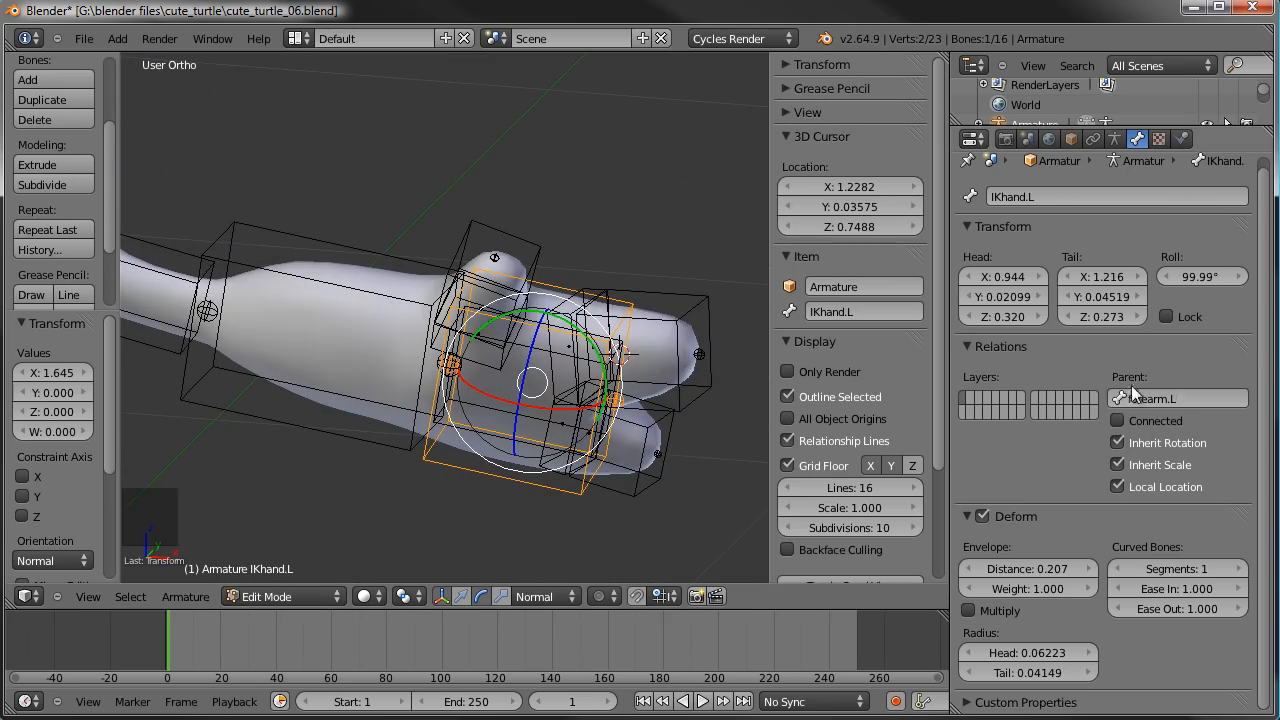
pyautogui.click(1191, 399)
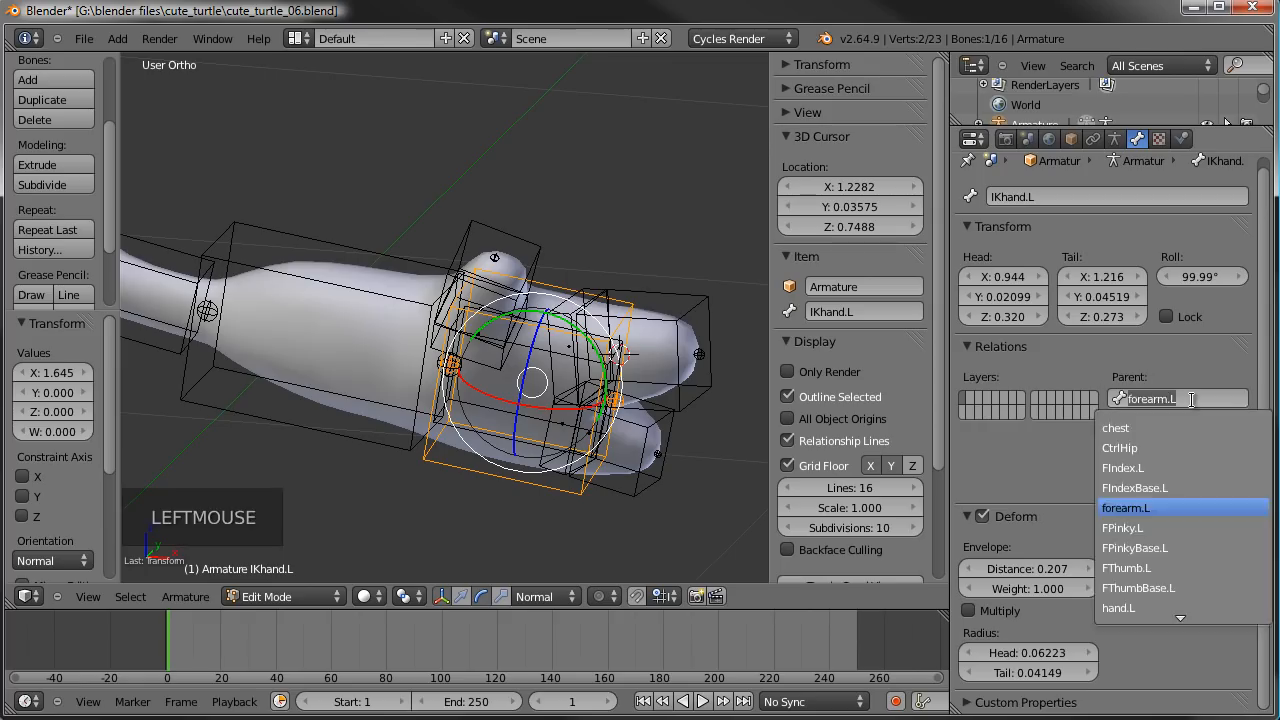
pyautogui.press('BackSpace')
pyautogui.press('Return')
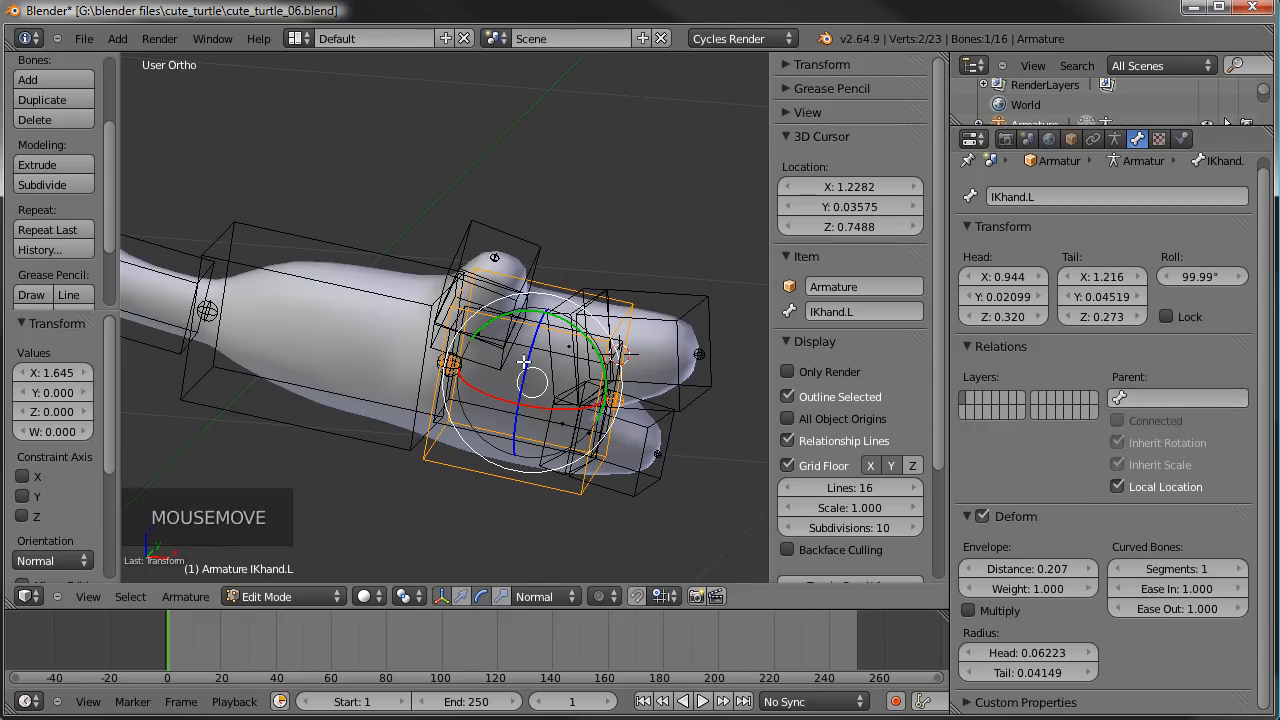
pyautogui.press('Tab')
# - Try moving the IKhand.L and hand.L bones to test how each one behaves, cancelling both moves
pyautogui.moveTo(523, 362); pyautogui.dragTo(480, 335, button='middle')
pyautogui.press('g')
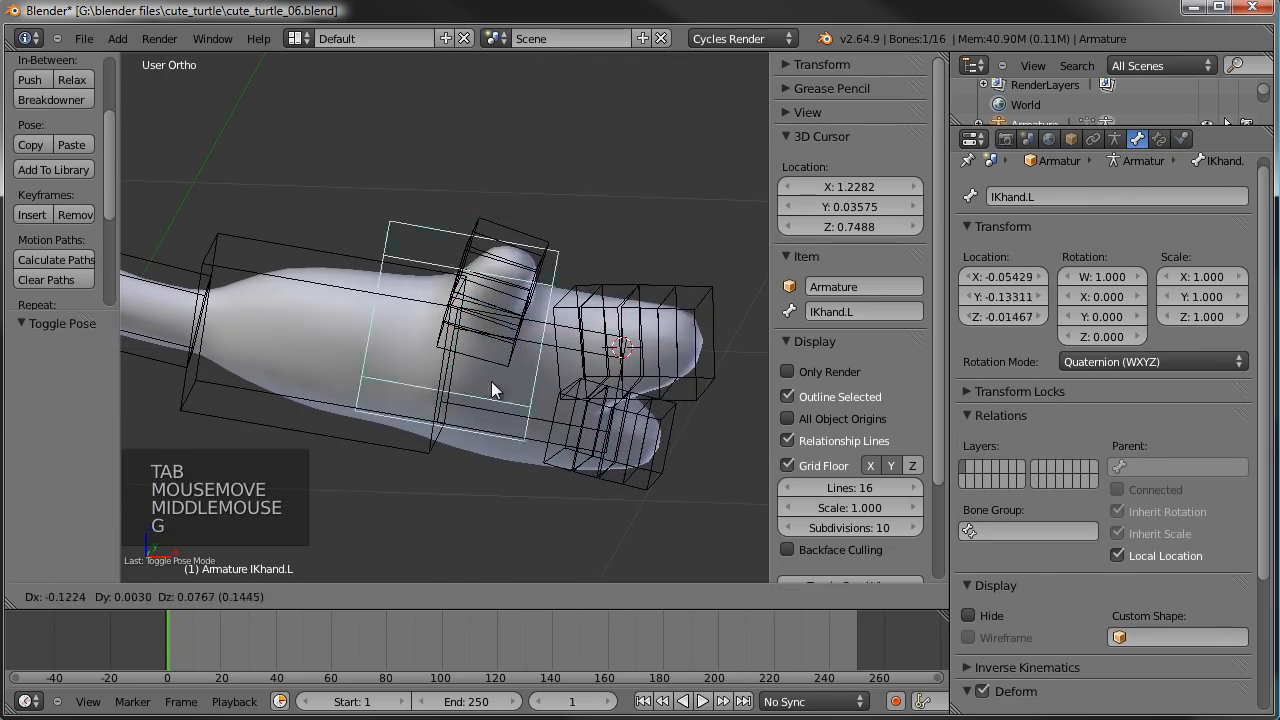
pyautogui.rightClick(535, 294)
pyautogui.rightClick(585, 395)
pyautogui.press('g')
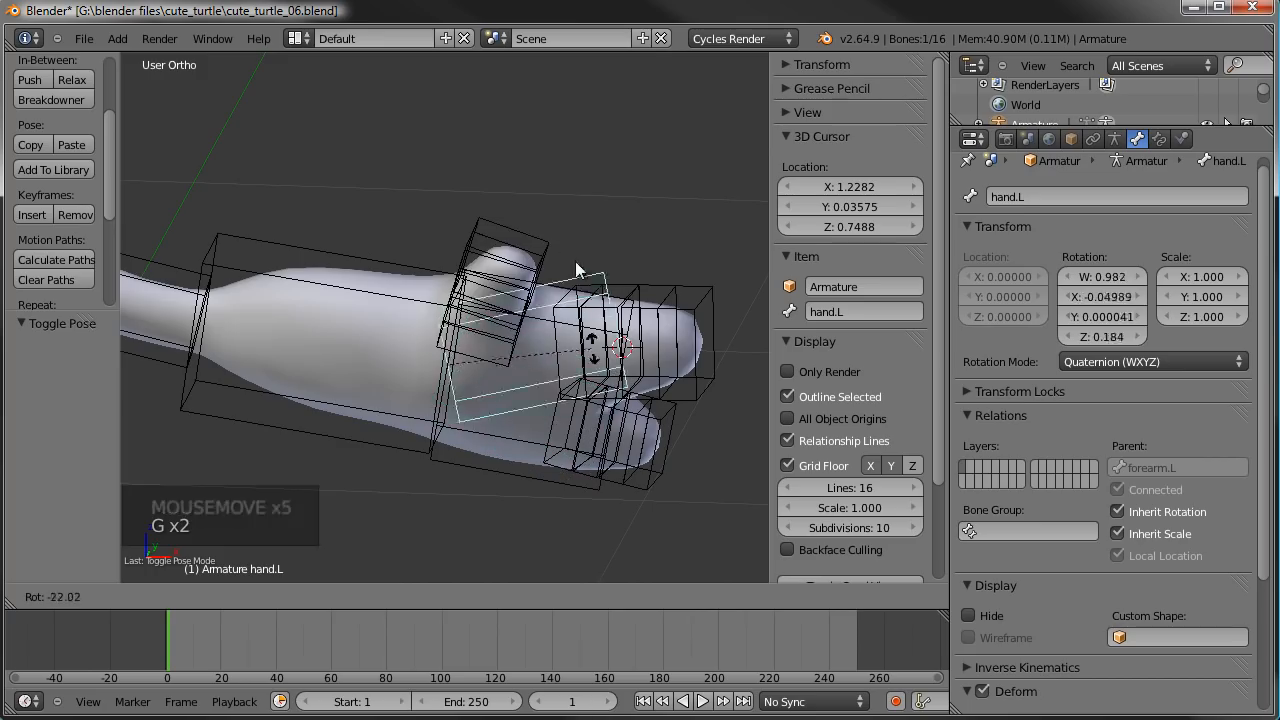
pyautogui.rightClick(592, 371)
# - Add a Copy Rotation constraint to the hand.L bone with IKhand.L as its target
pyautogui.scroll(1, 585, 370)
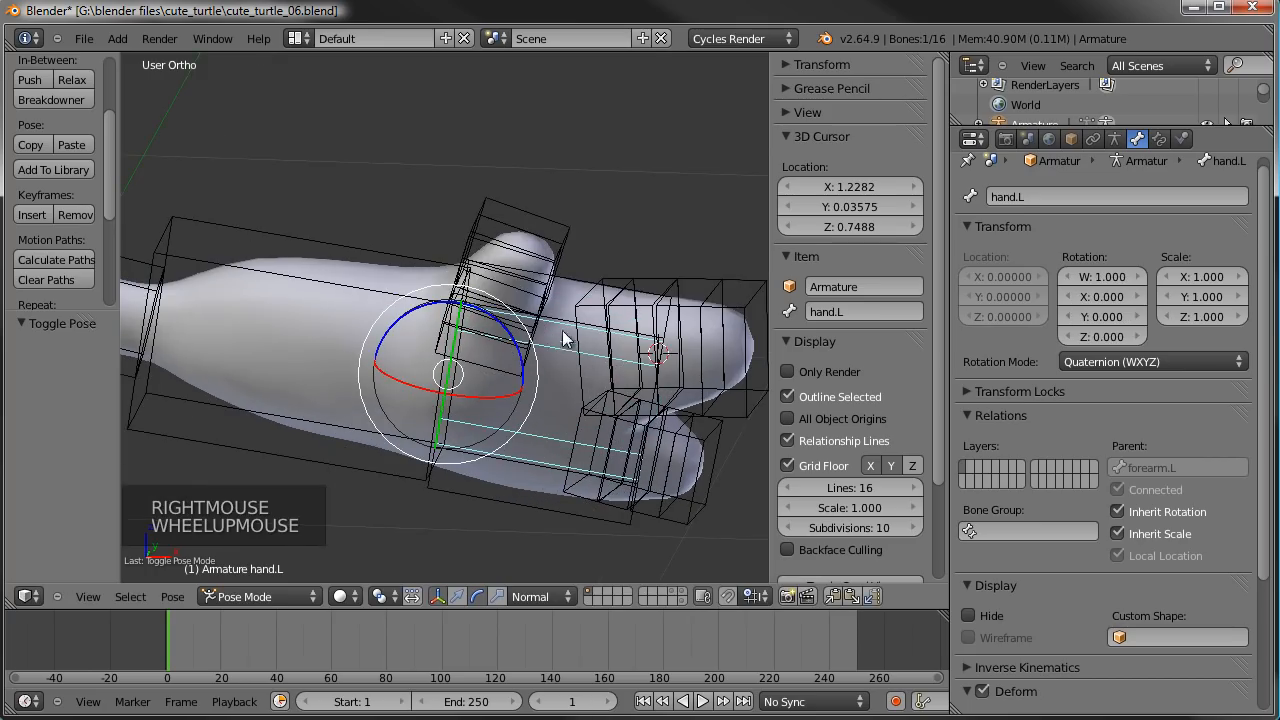
pyautogui.moveTo(555, 335); pyautogui.dragTo(529, 490, button='middle')
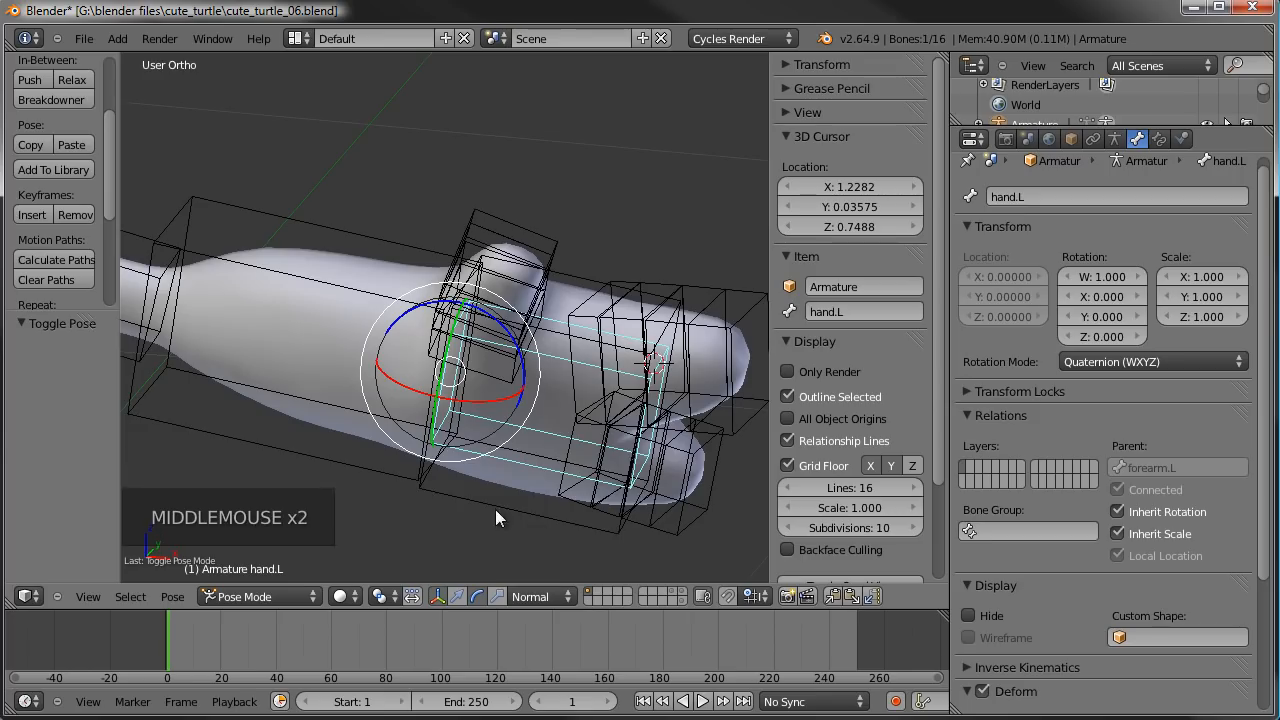
pyautogui.rightClick(497, 507)
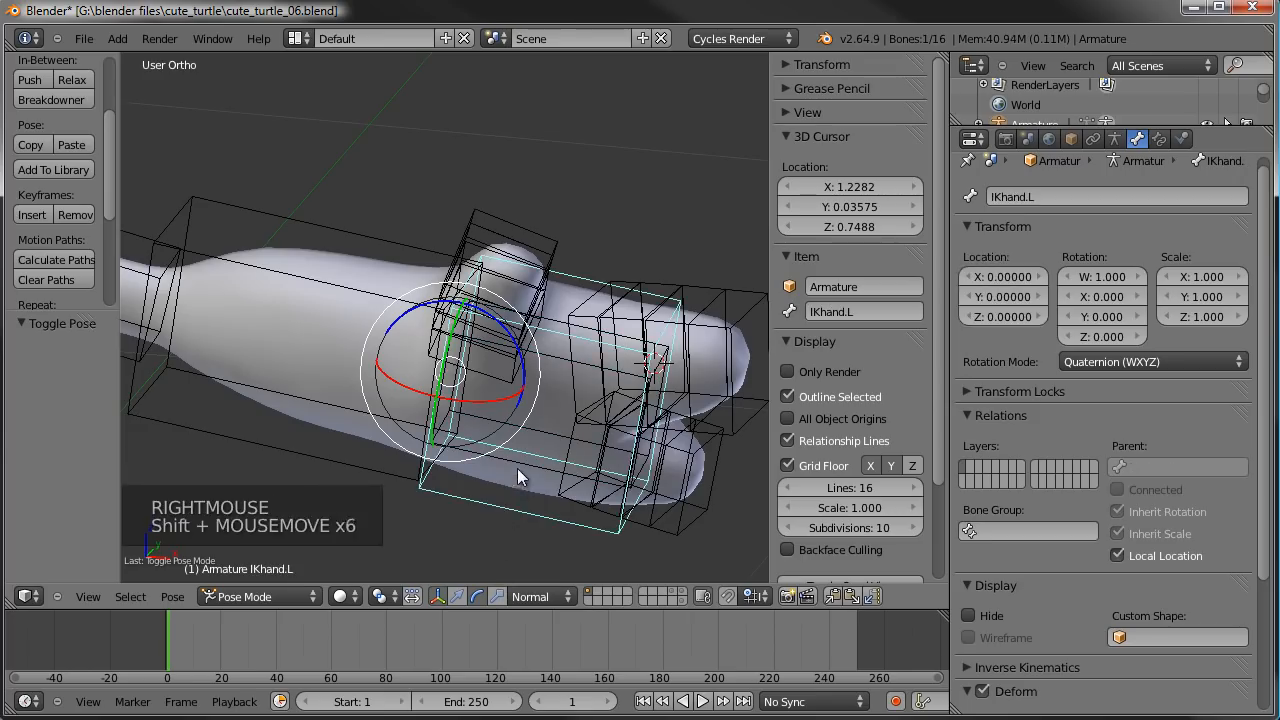
pyautogui.keyDown('shift'); pyautogui.rightClick(511, 511); pyautogui.keyUp('shift')
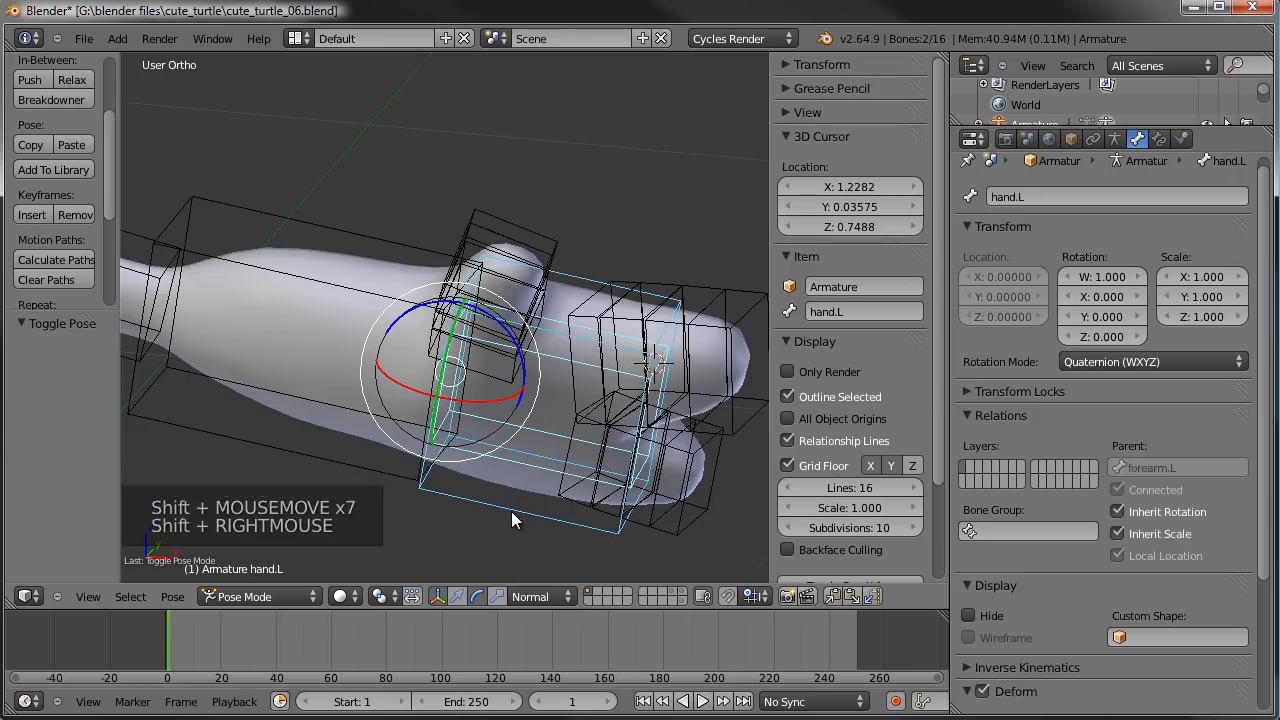
pyautogui.hotkey('ctrl', 'shift', 'c')
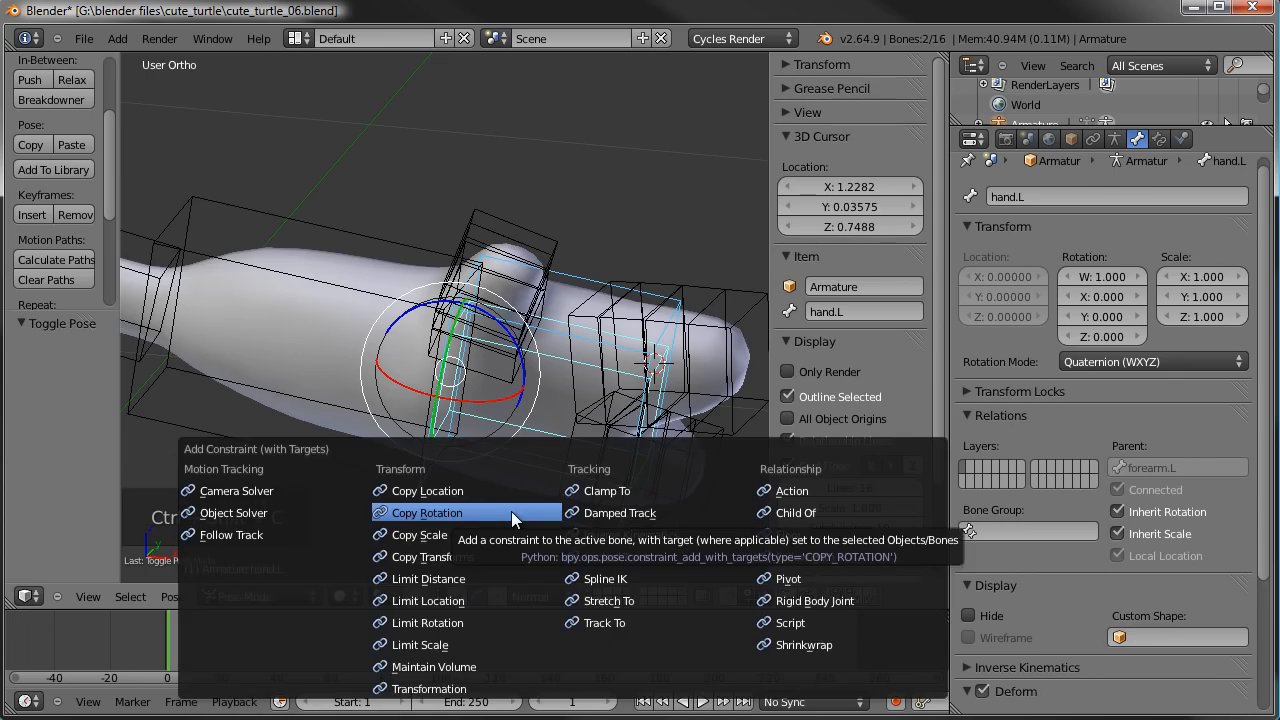
pyautogui.click(416, 512)
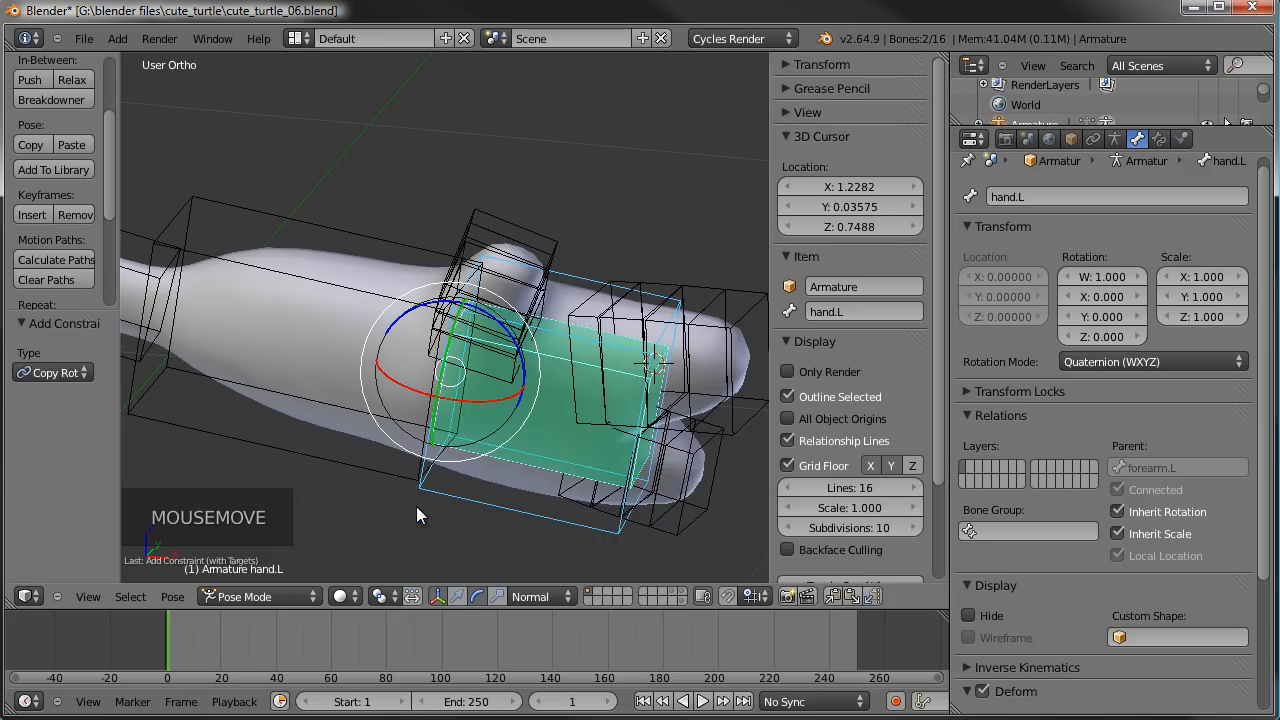
# - Test the Copy Rotation constraint by trackball-rotating the IKhand.L bone, cancelling the rotation
pyautogui.rightClick(615, 522)
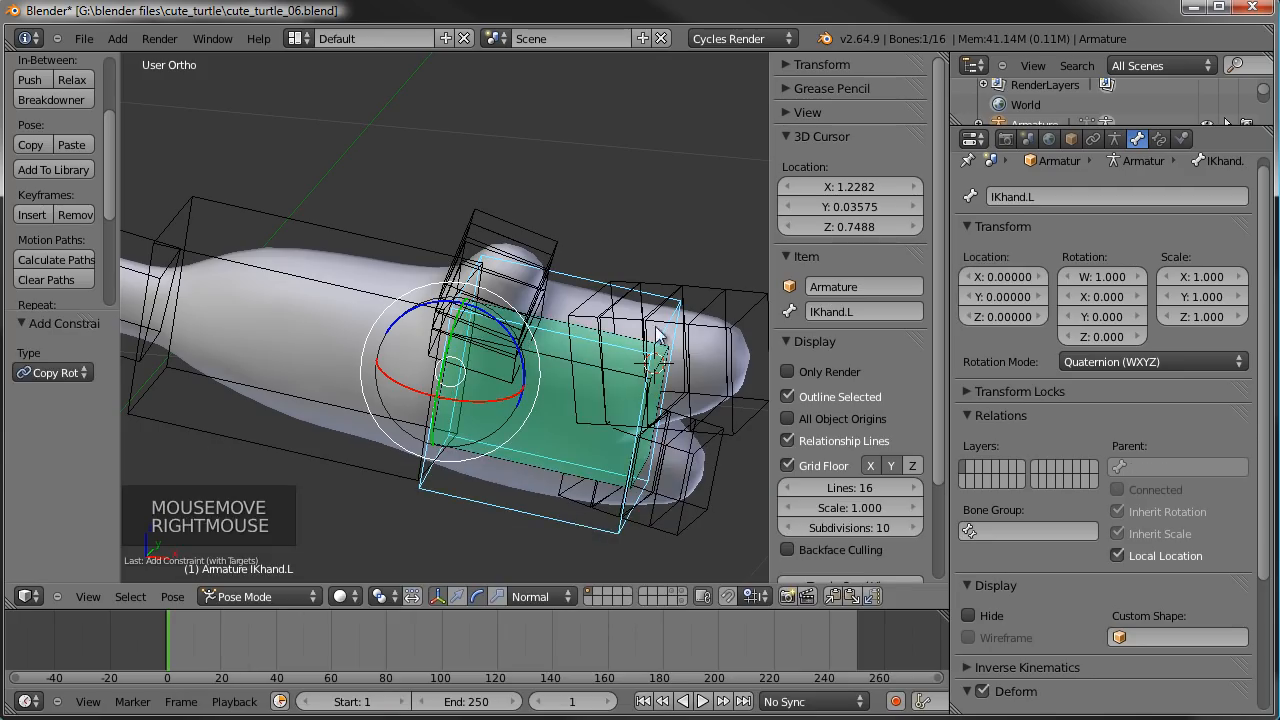
pyautogui.press('r')
pyautogui.press('r')
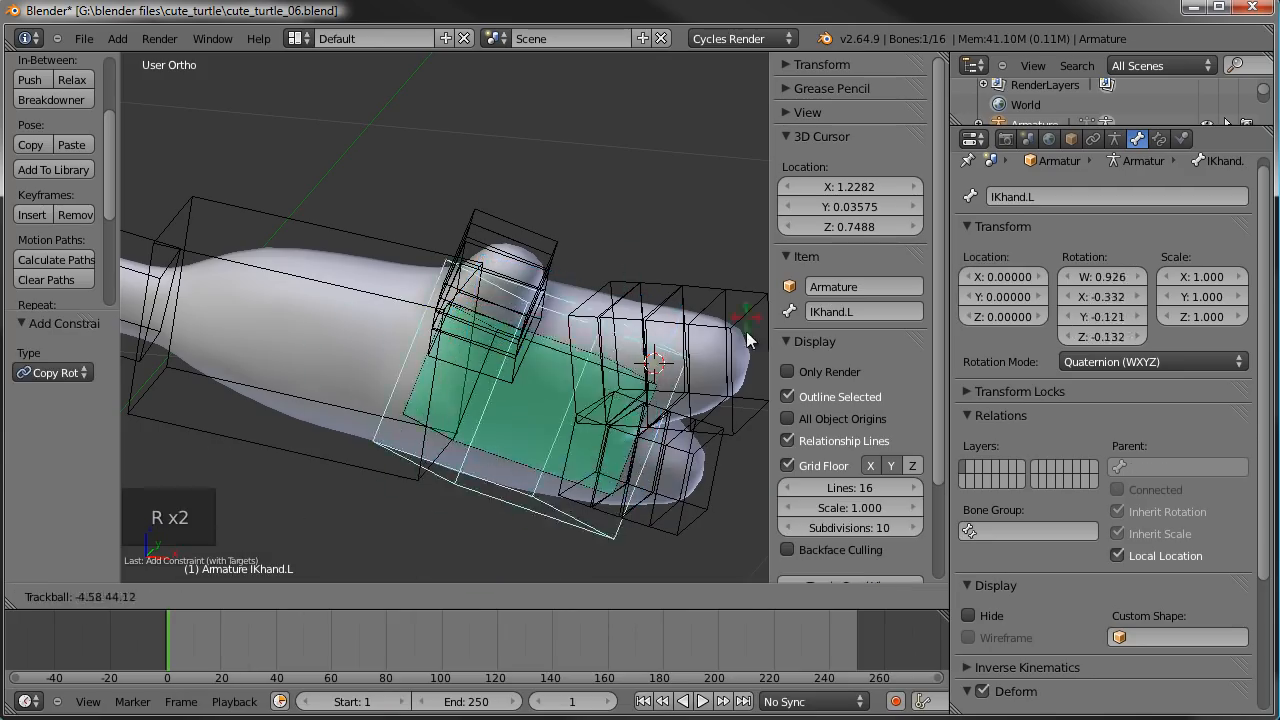
pyautogui.rightClick(707, 260)
# - Add an IK constraint to the forearm.L bone with IKhand.L as its target
pyautogui.scroll(-4, 482, 374)
pyautogui.moveTo(482, 374); pyautogui.dragTo(530, 338, button='middle')
pyautogui.moveTo(503, 397); pyautogui.dragTo(430, 460, button='middle')
pyautogui.scroll(1, 503, 381)
pyautogui.scroll(-3, 416, 469)
pyautogui.keyDown('shift'); pyautogui.moveTo(489, 494); pyautogui.dragTo(558, 466, button='middle'); pyautogui.keyUp('shift')
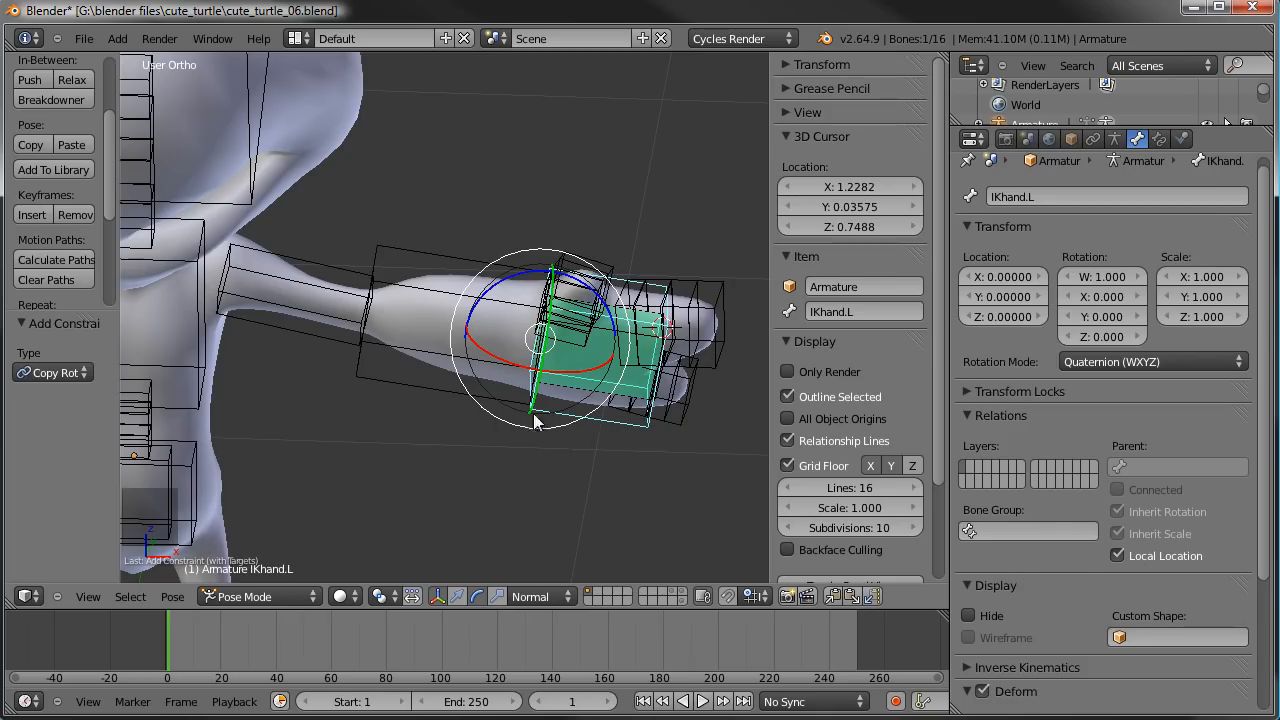
pyautogui.rightClick(625, 428)
pyautogui.keyDown('shift'); pyautogui.rightClick(415, 381); pyautogui.keyUp('shift')
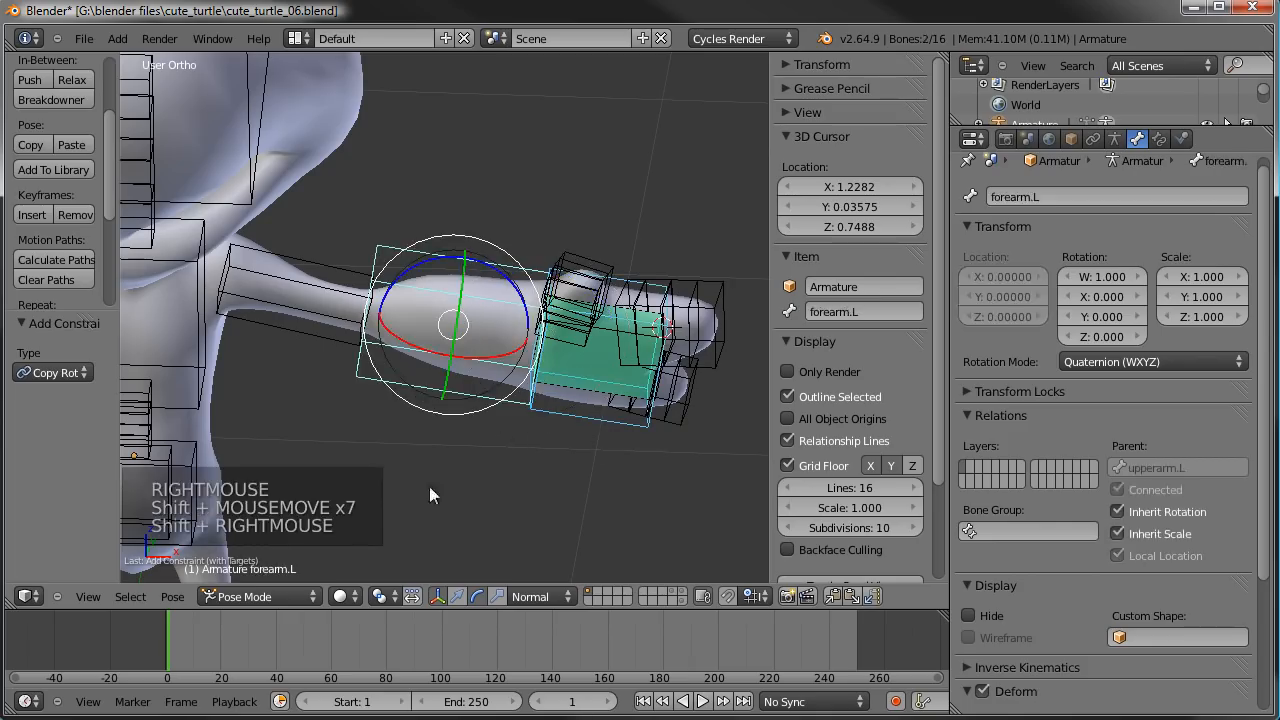
pyautogui.hotkey('shift', 'i')
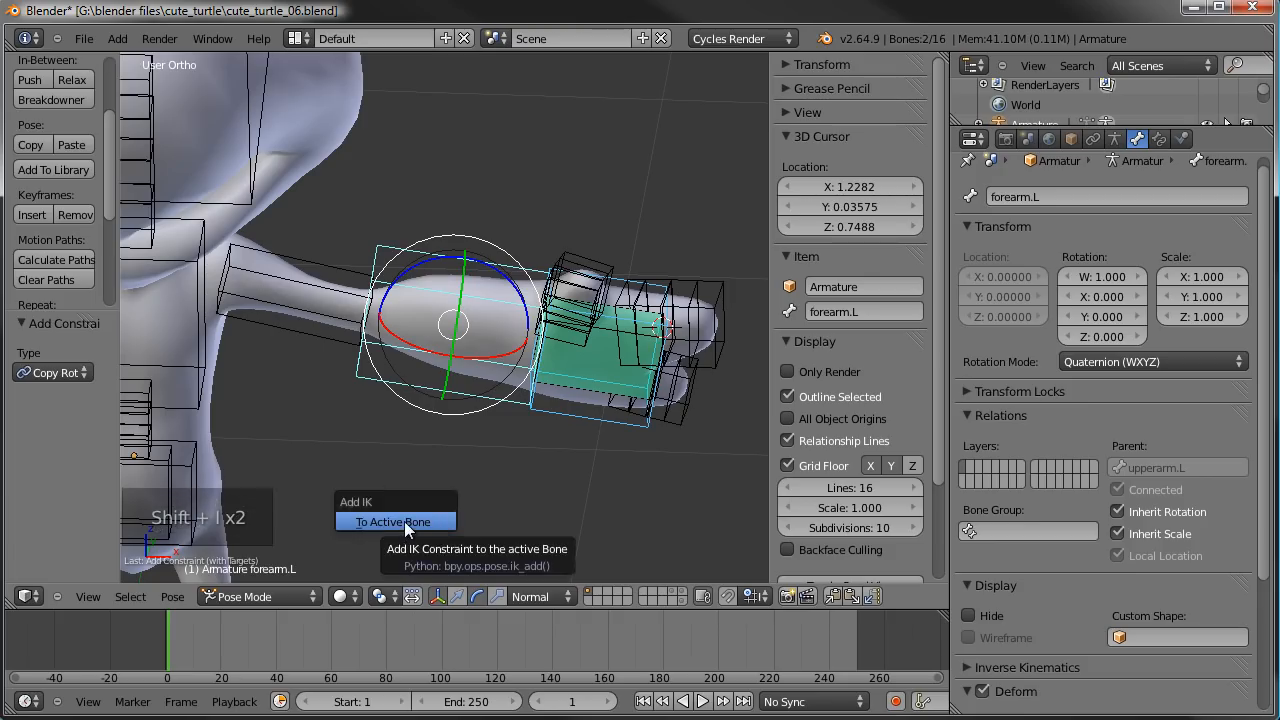
pyautogui.click(404, 521)
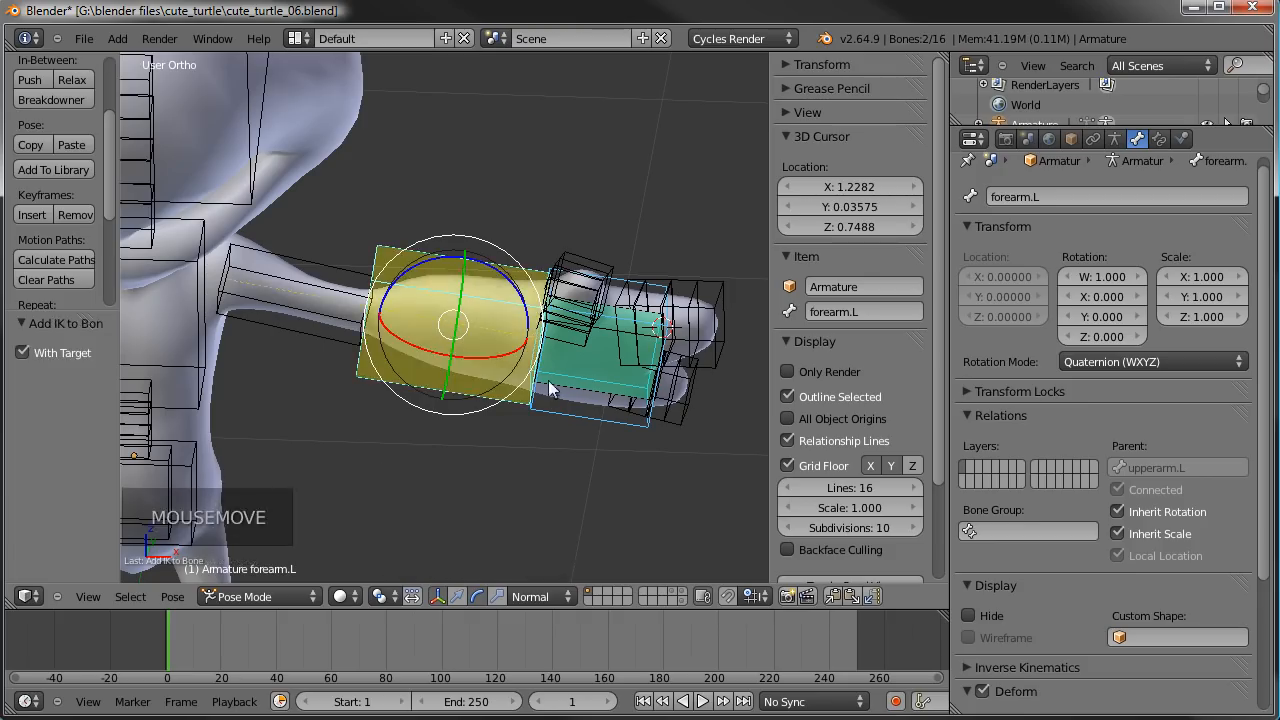
# - Set the chain length of the forearm.L bone's IK constraint to 2
pyautogui.rightClick(484, 271)
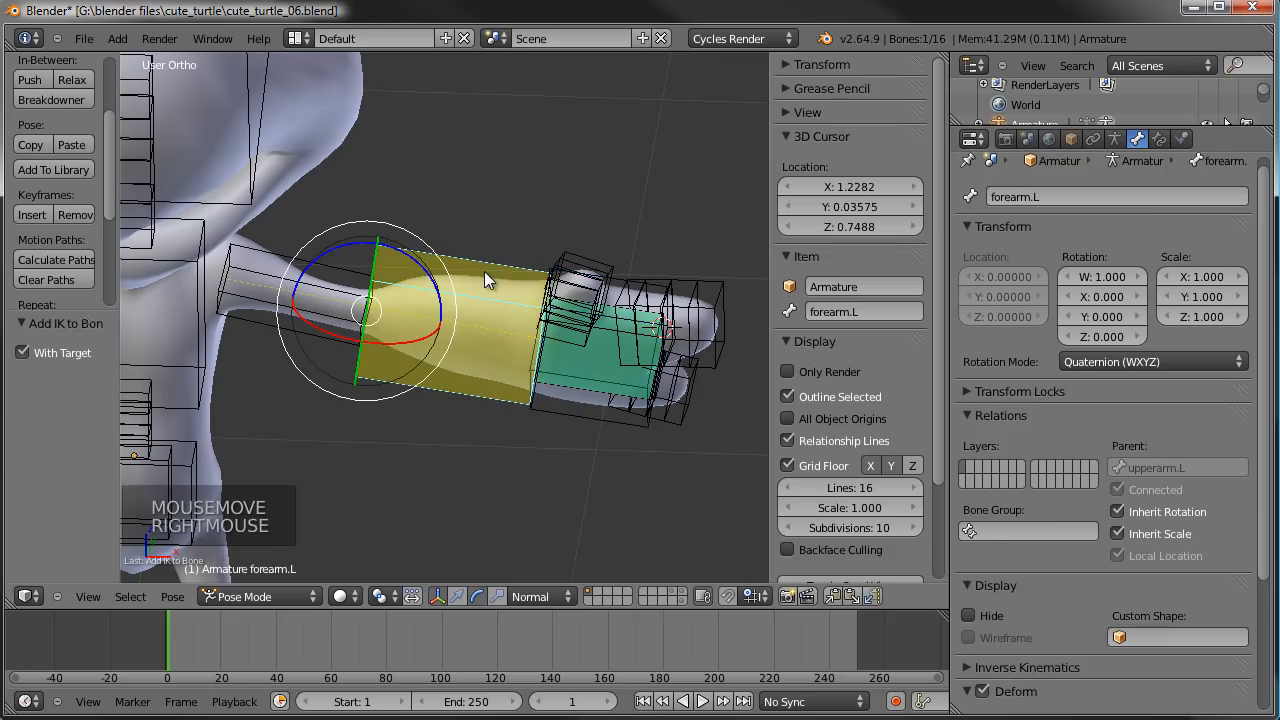
pyautogui.click(1158, 138)
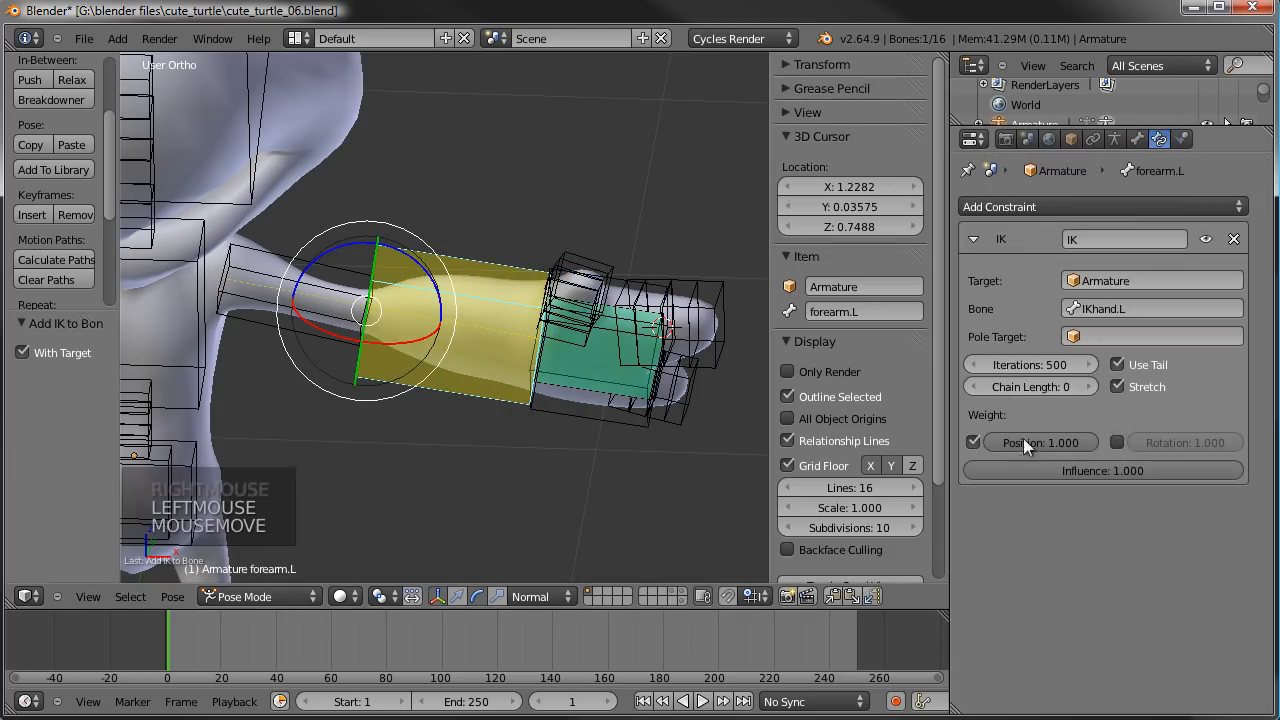
pyautogui.click(1095, 385)
pyautogui.click(1095, 385)
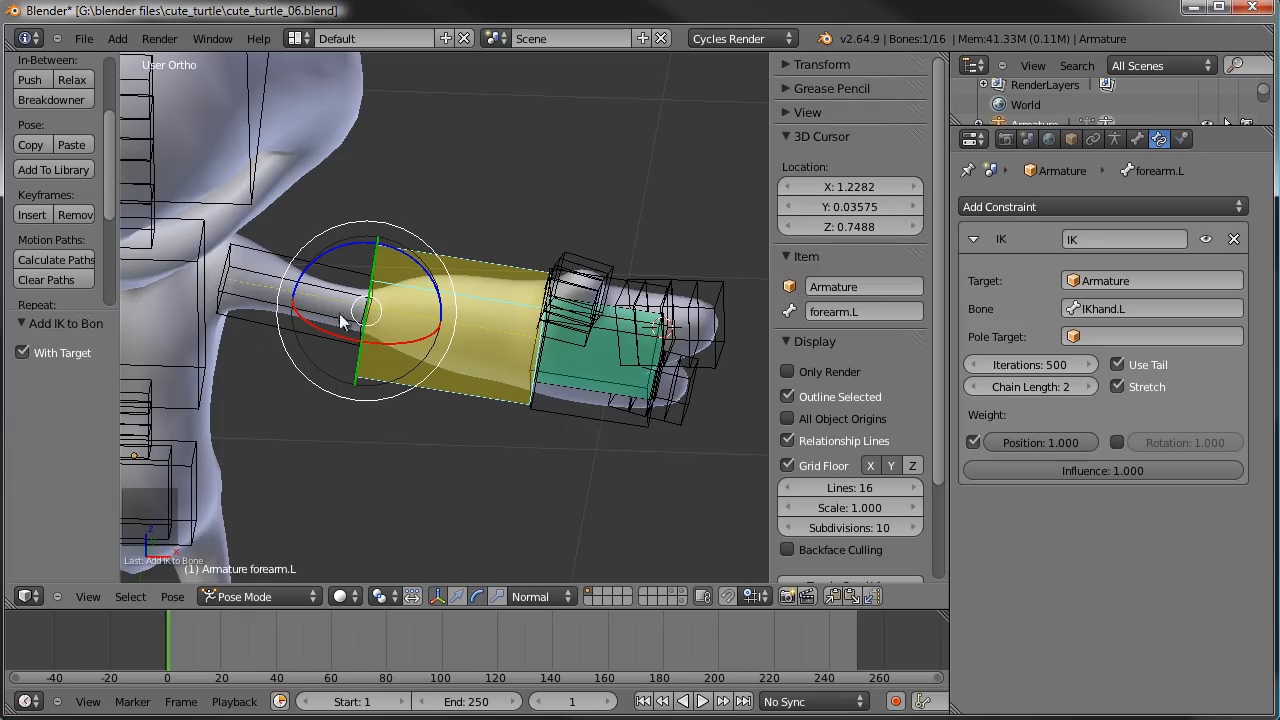
# - Test the arm's IK by moving the IKhand.L bone and rotating it about 40° and about -55°
pyautogui.rightClick(615, 435)
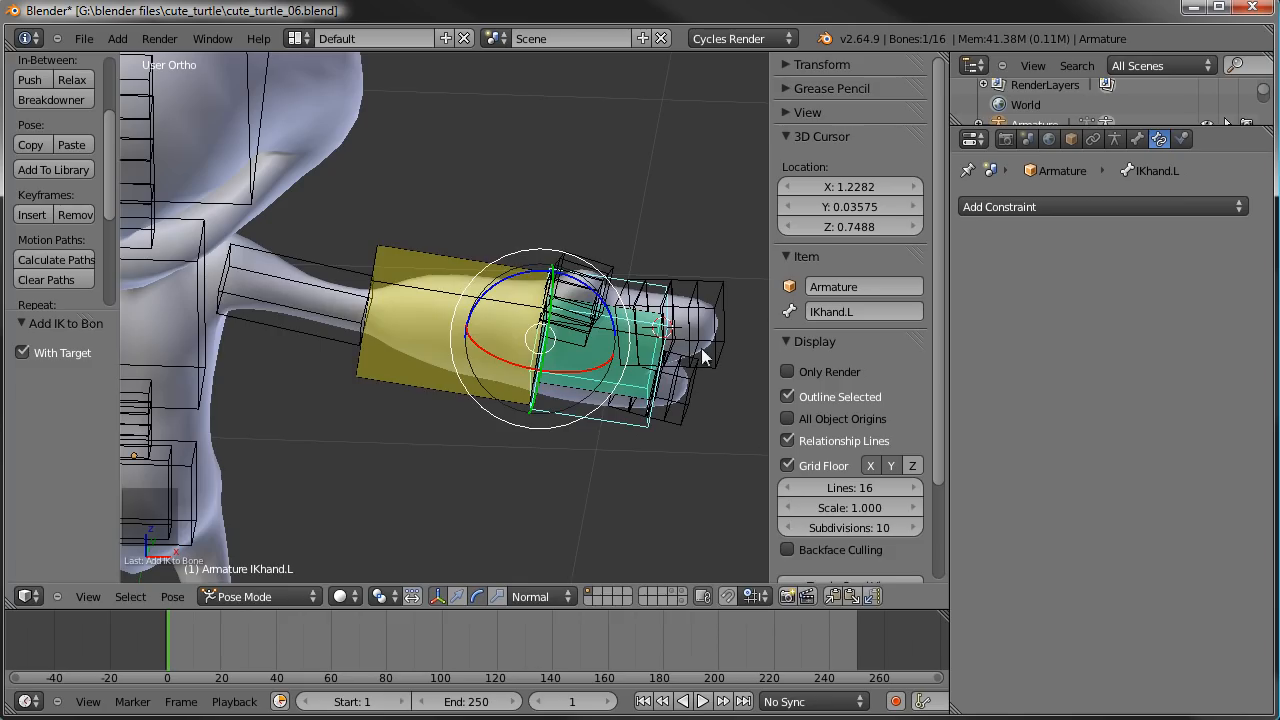
pyautogui.press('g')
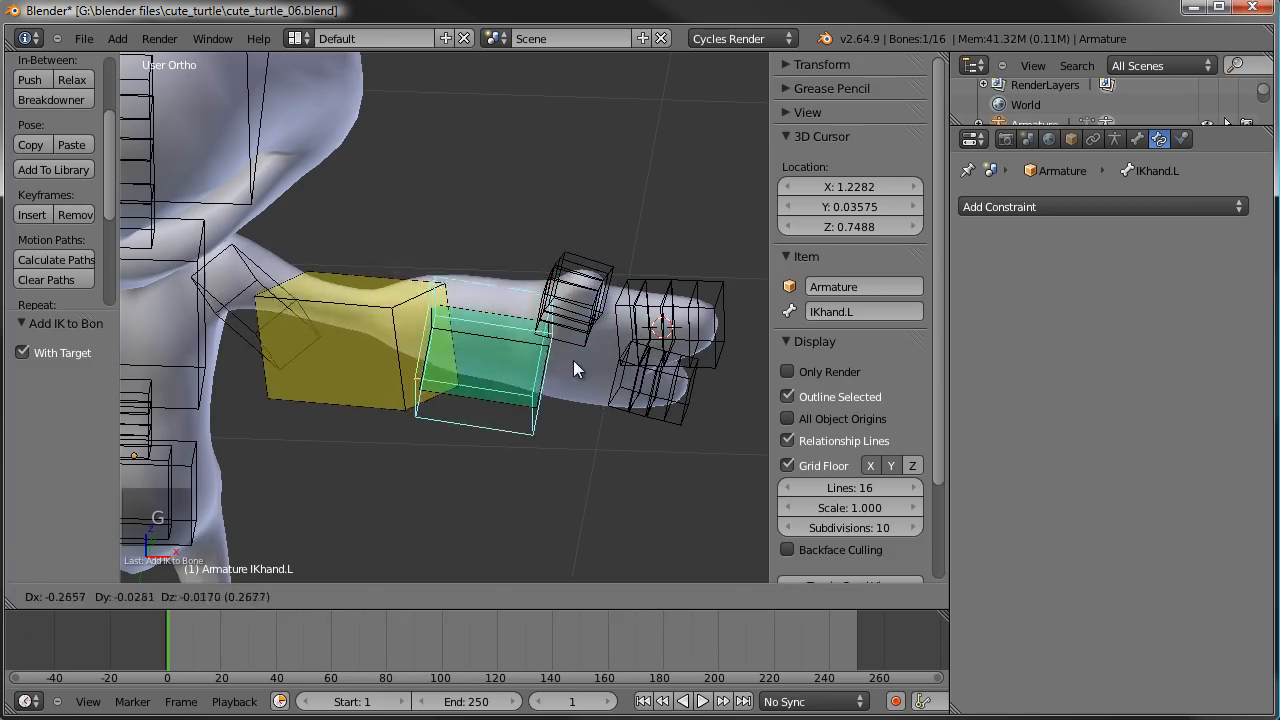
pyautogui.click(553, 407)
pyautogui.press('r')
pyautogui.click(400, 520)
pyautogui.press('g')
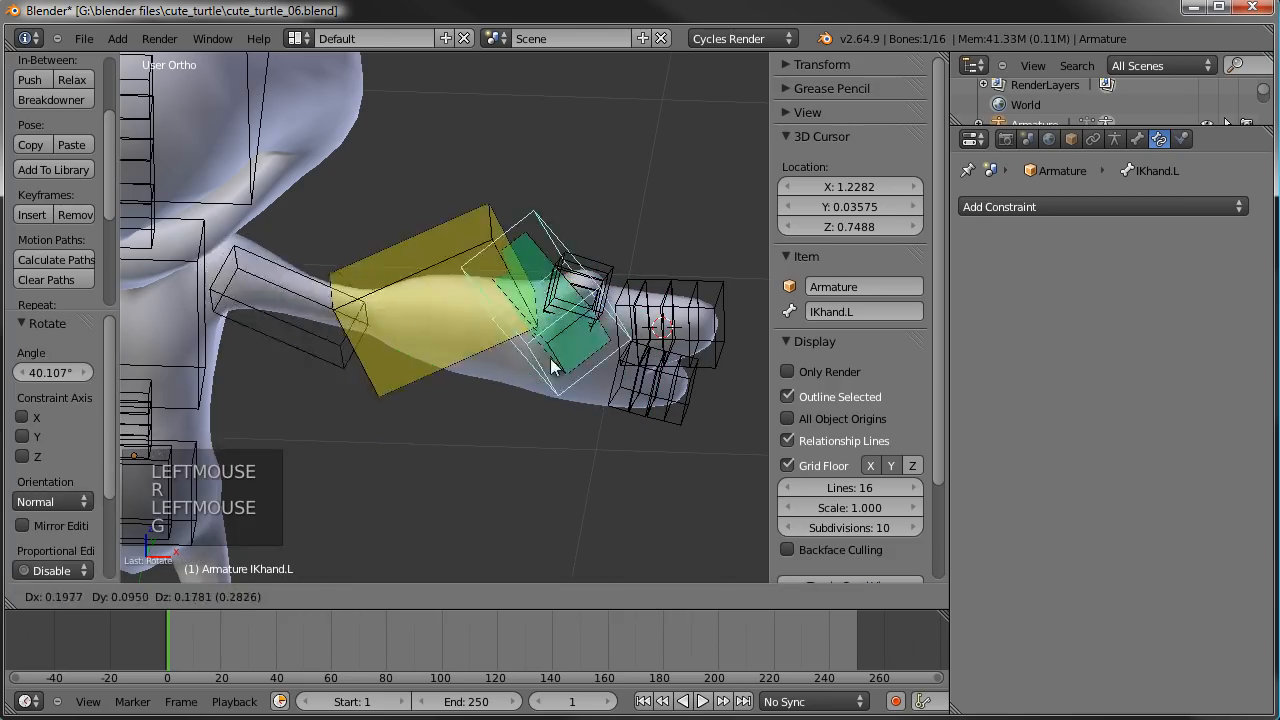
pyautogui.click(526, 359)
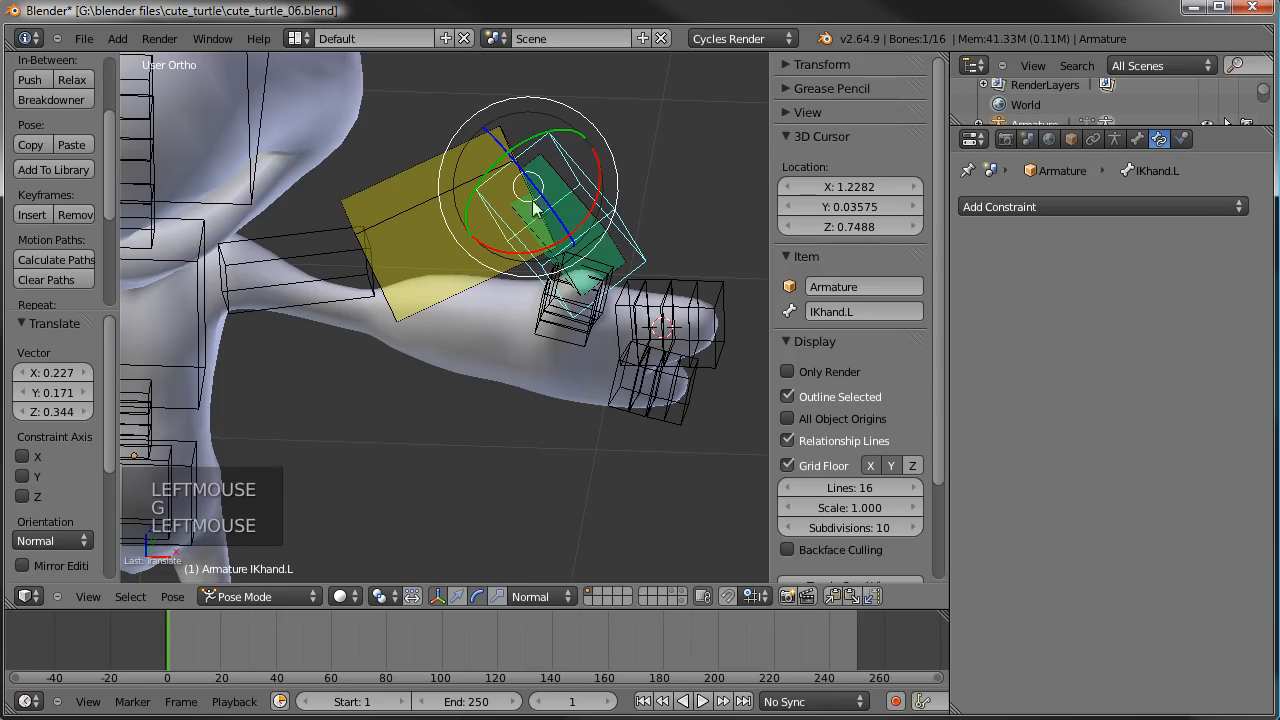
pyautogui.press('r')
pyautogui.click(467, 186)
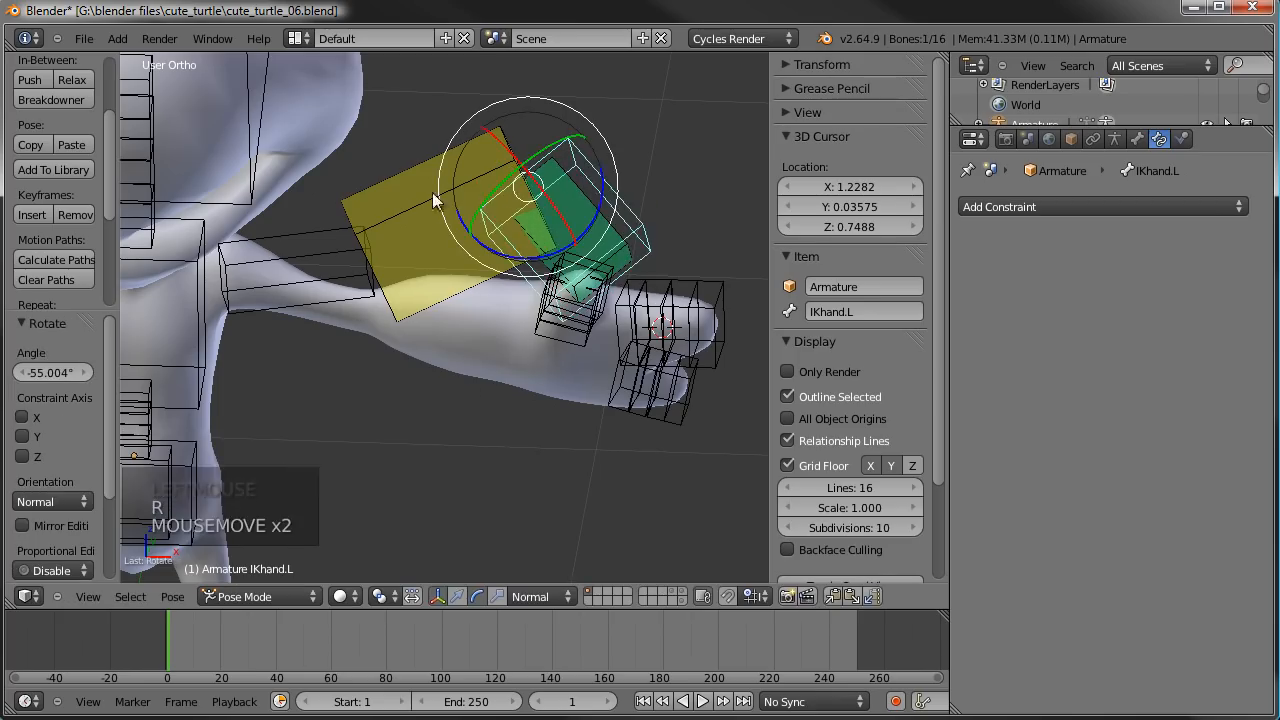
# - Set the curved bone segments of the hand.L bone to 3
pyautogui.rightClick(580, 206)
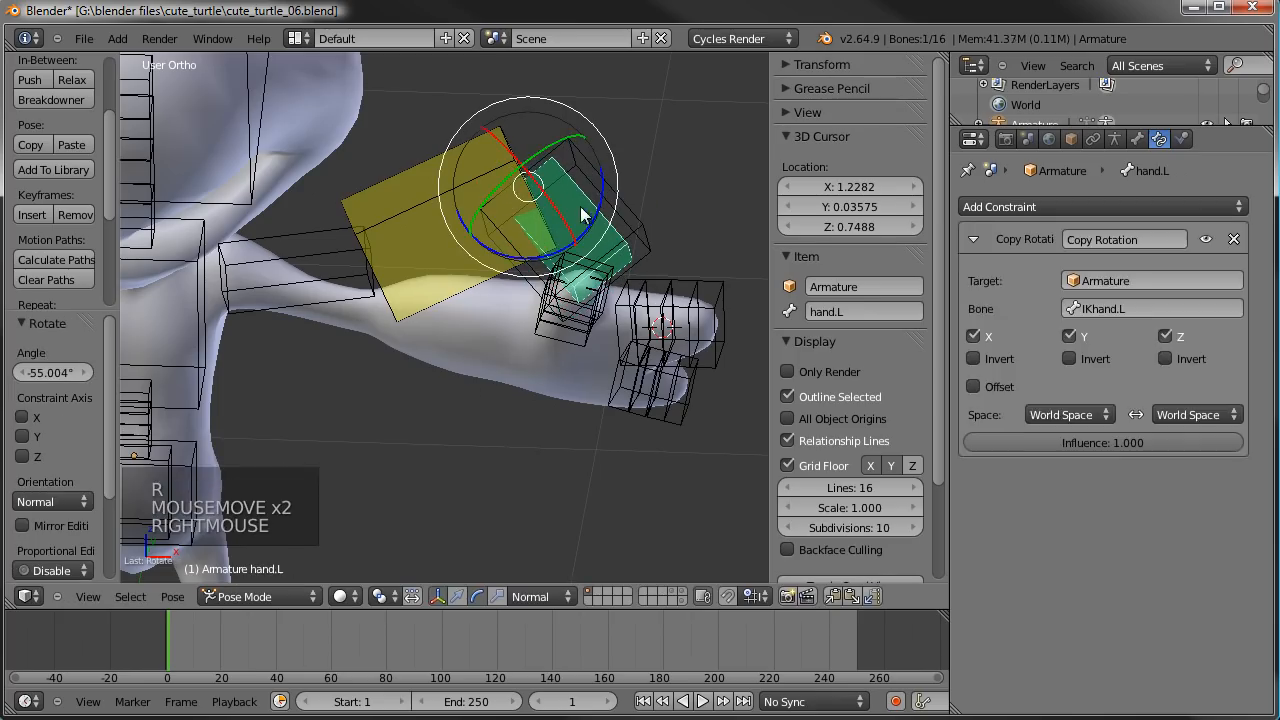
pyautogui.click(1139, 139)
pyautogui.scroll(-5, 1129, 608)
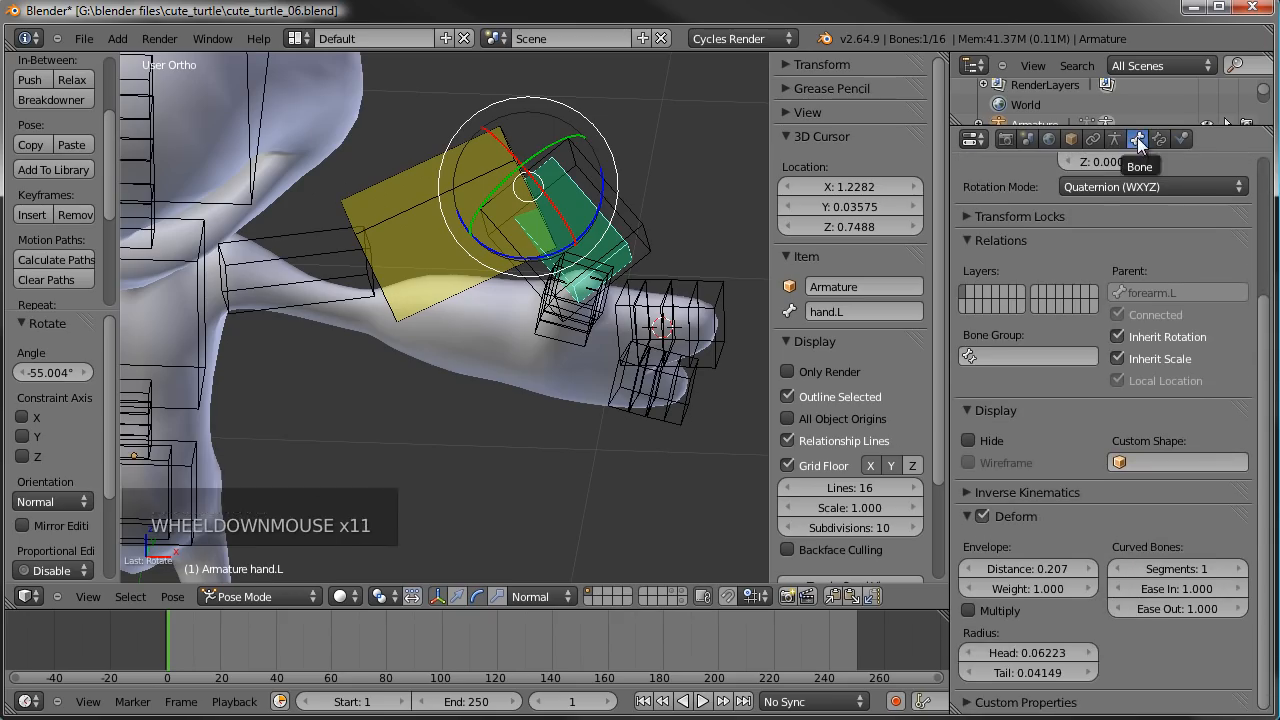
pyautogui.click(1240, 569)
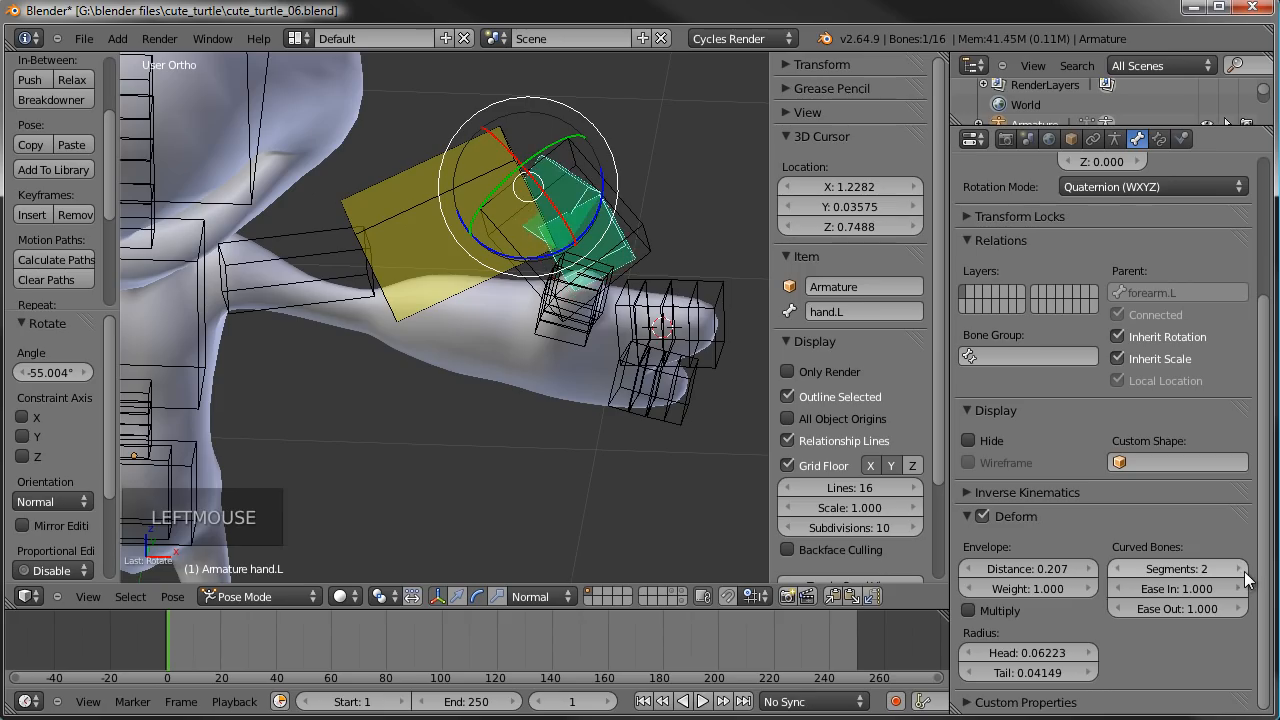
pyautogui.click(1240, 569)
# - Set the curved bone segments of the forearm.L bone to 4
pyautogui.rightClick(408, 190)
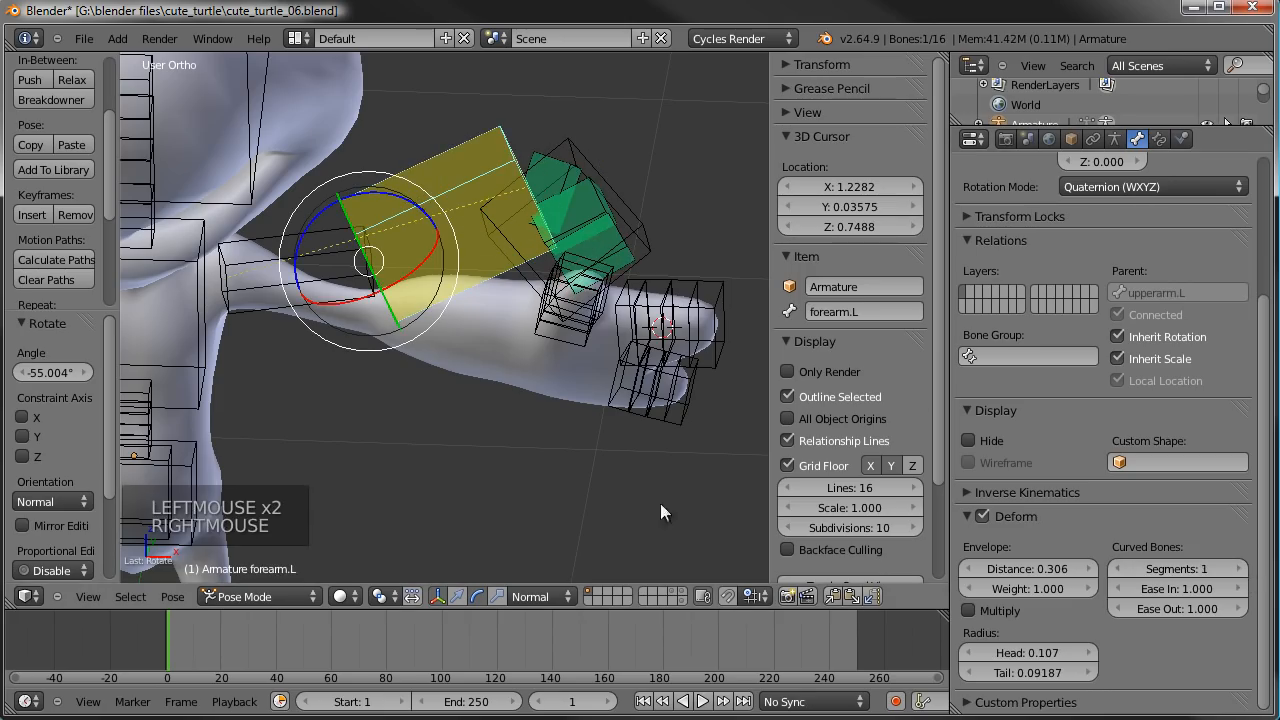
pyautogui.click(1240, 569)
pyautogui.click(1240, 569)
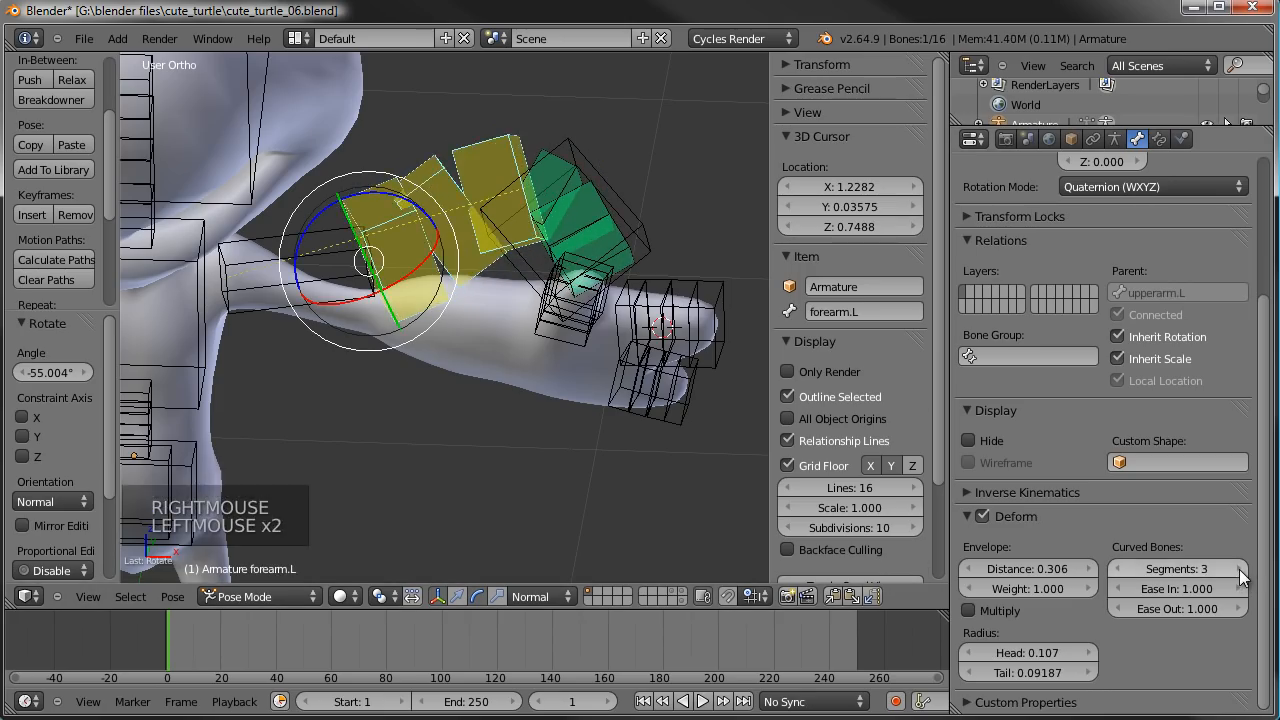
pyautogui.click(1240, 569)
# - Test a trackball rotation of IKhand.L and cancel it, and clear the bone's pose rotation and location
pyautogui.rightClick(635, 215)
pyautogui.press('r')
pyautogui.press('r')
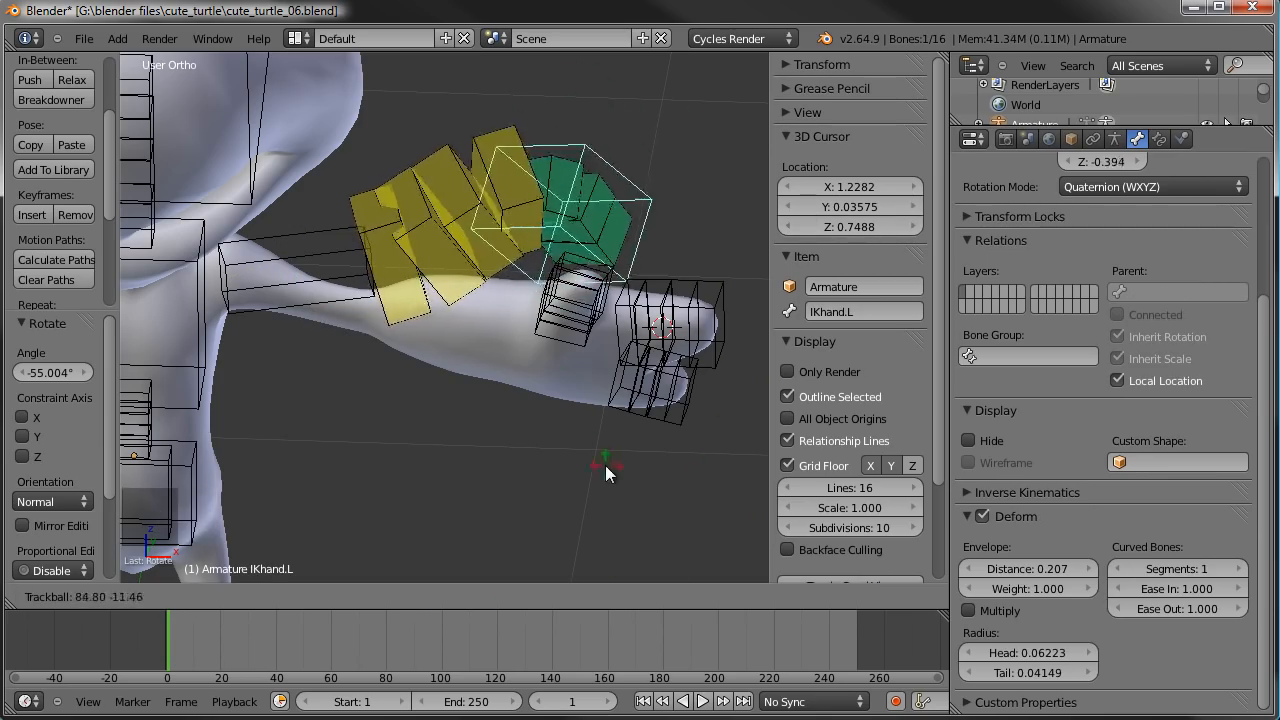
pyautogui.rightClick(641, 348)
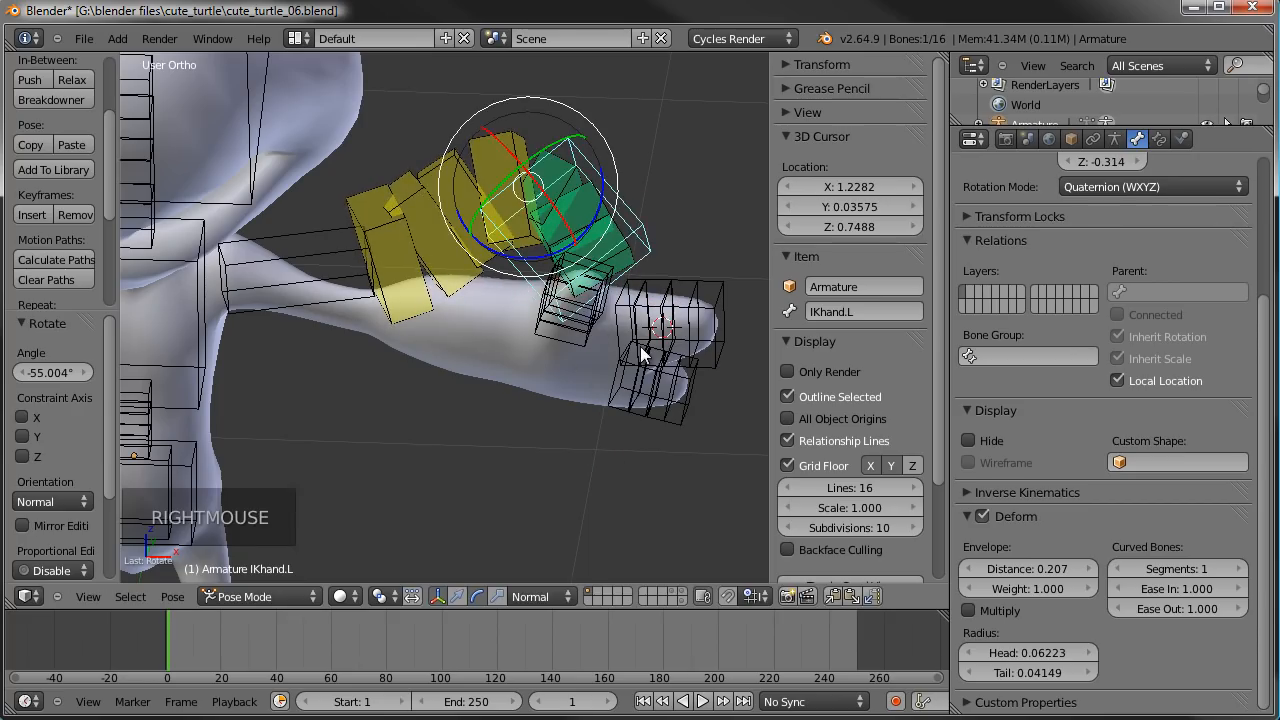
pyautogui.hotkey('alt', 'r')
pyautogui.hotkey('alt', 'g')
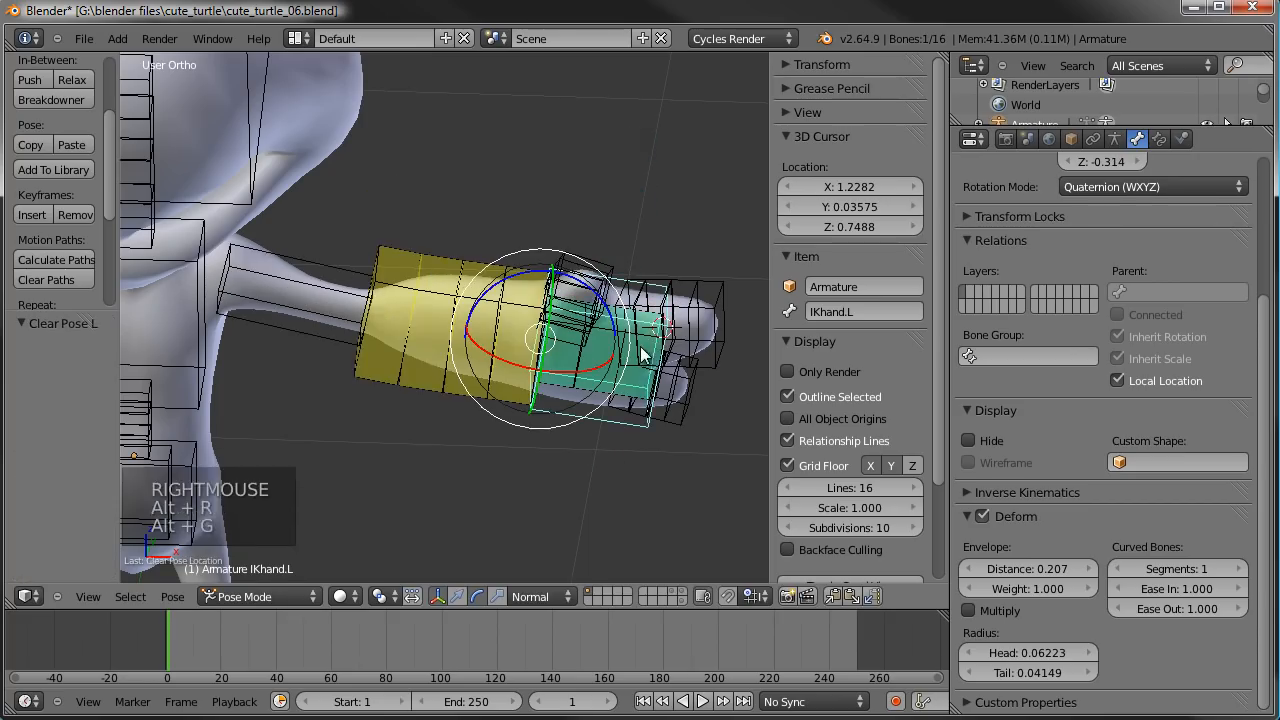
# - Parent the thumb base, FIndexBase.L and FPinkyBase.L bones to hand.L with Keep Offset in Edit Mode
pyautogui.keyDown('shift'); pyautogui.moveTo(655, 395); pyautogui.dragTo(508, 326, button='middle'); pyautogui.keyUp('shift')
pyautogui.scroll(4, 586, 471)
pyautogui.scroll(2, 593, 316)
pyautogui.press('Tab')
pyautogui.scroll(-4, 560, 330)
pyautogui.scroll(1, 530, 330)
pyautogui.scroll(1, 508, 326)
pyautogui.rightClick(458, 293)
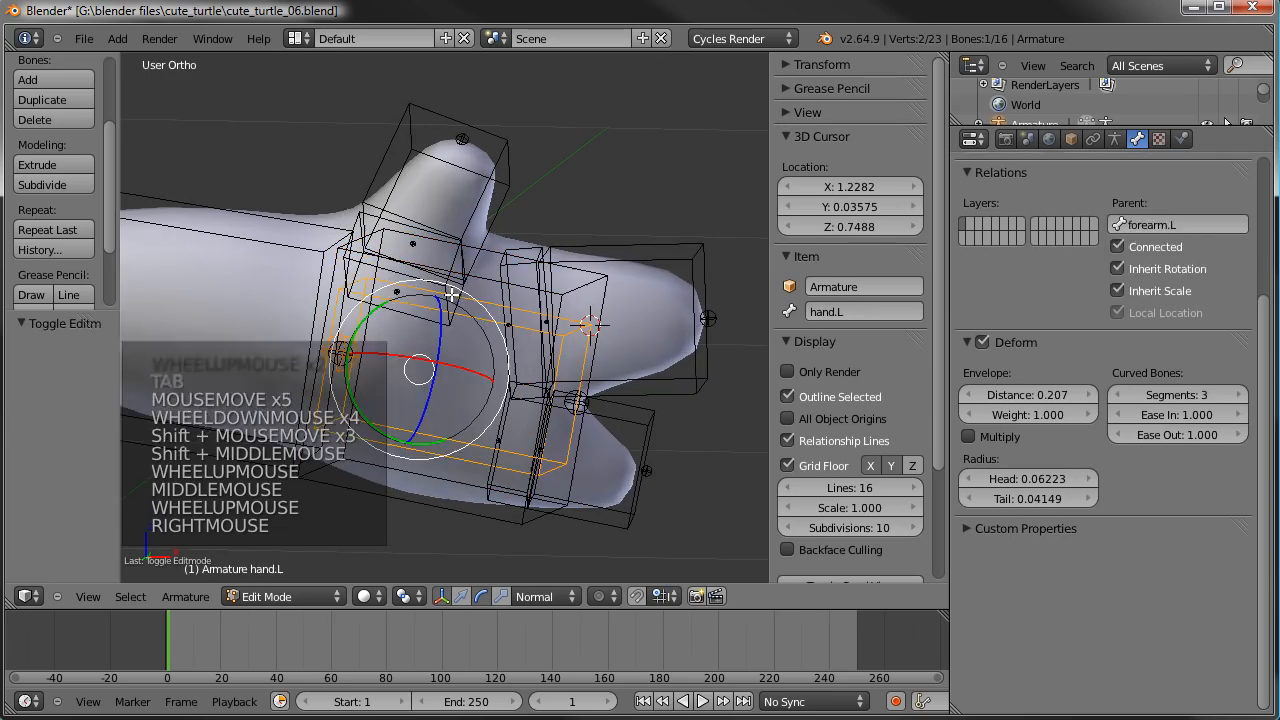
pyautogui.rightClick(458, 293)
pyautogui.keyDown('shift'); pyautogui.rightClick(523, 243); pyautogui.keyUp('shift')
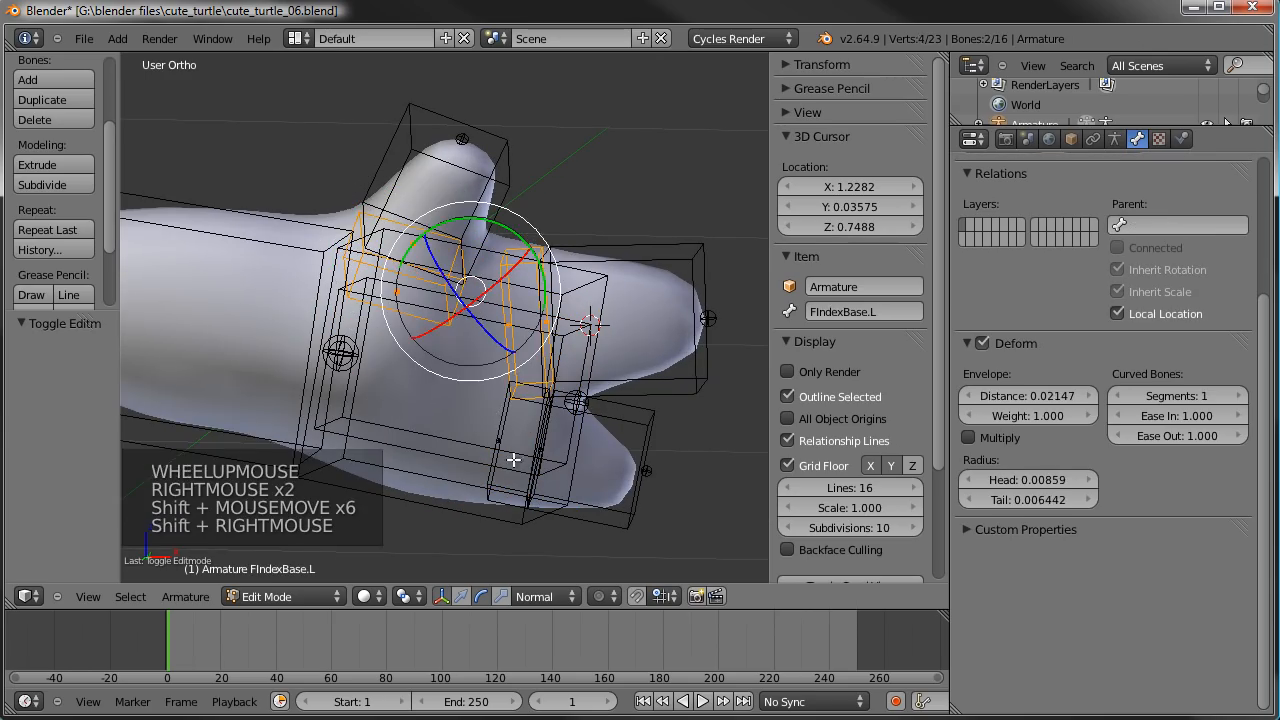
pyautogui.keyDown('shift'); pyautogui.rightClick(505, 418); pyautogui.keyUp('shift')
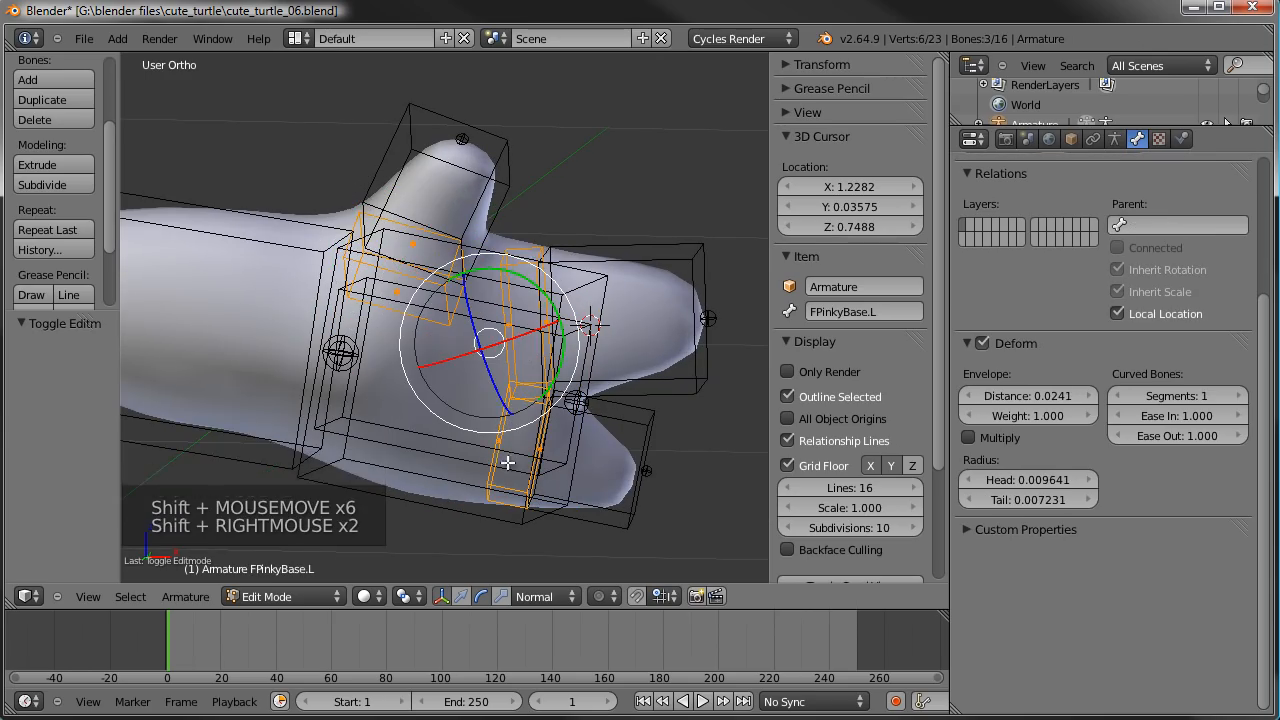
pyautogui.keyDown('shift'); pyautogui.rightClick(395, 420); pyautogui.keyUp('shift')
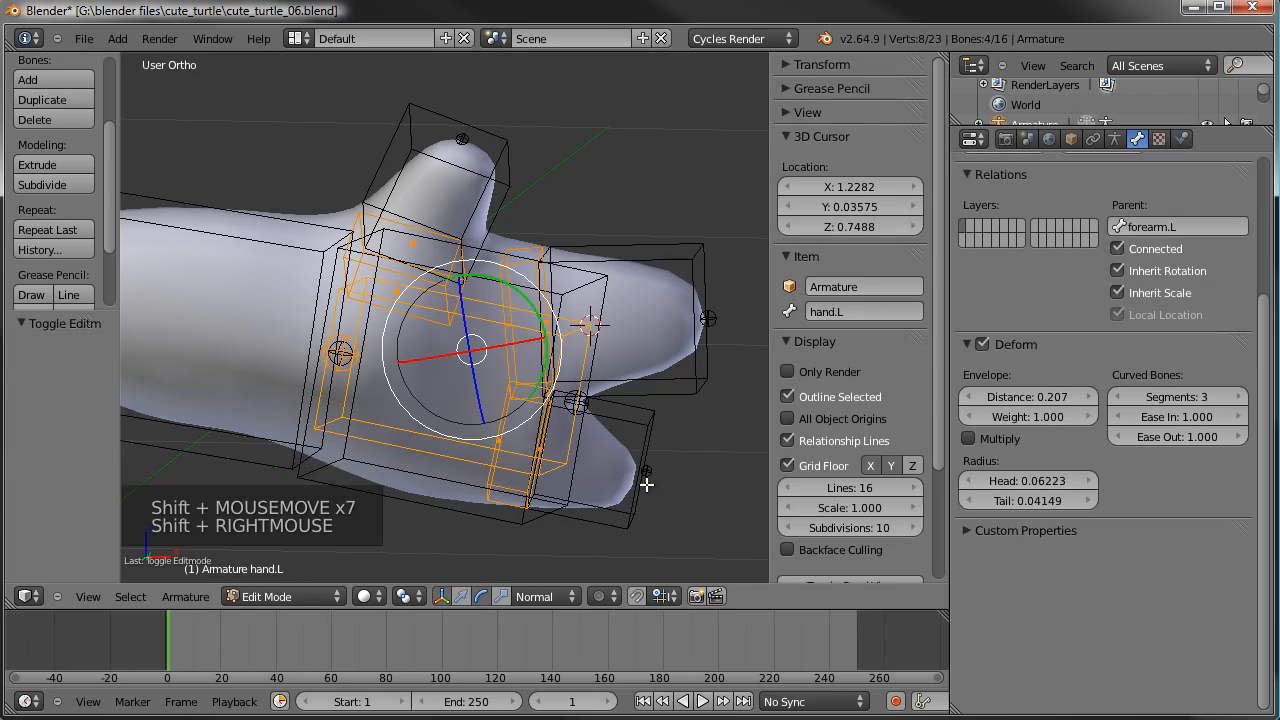
pyautogui.hotkey('ctrl', 'p')
pyautogui.click(599, 484)
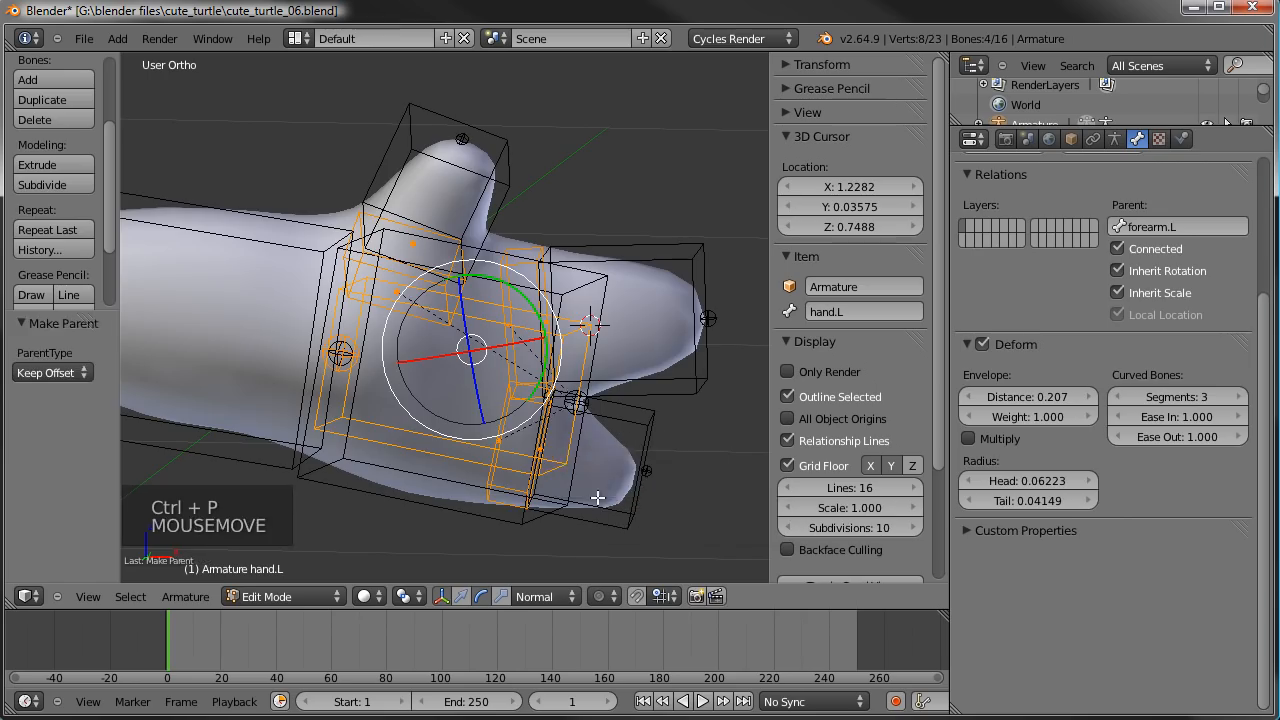
# - Test the finger parenting in Pose Mode by rotating, moving and again rotating the IKhand.L bone
pyautogui.scroll(-3, 599, 484)
pyautogui.press('Tab')
pyautogui.press('a')
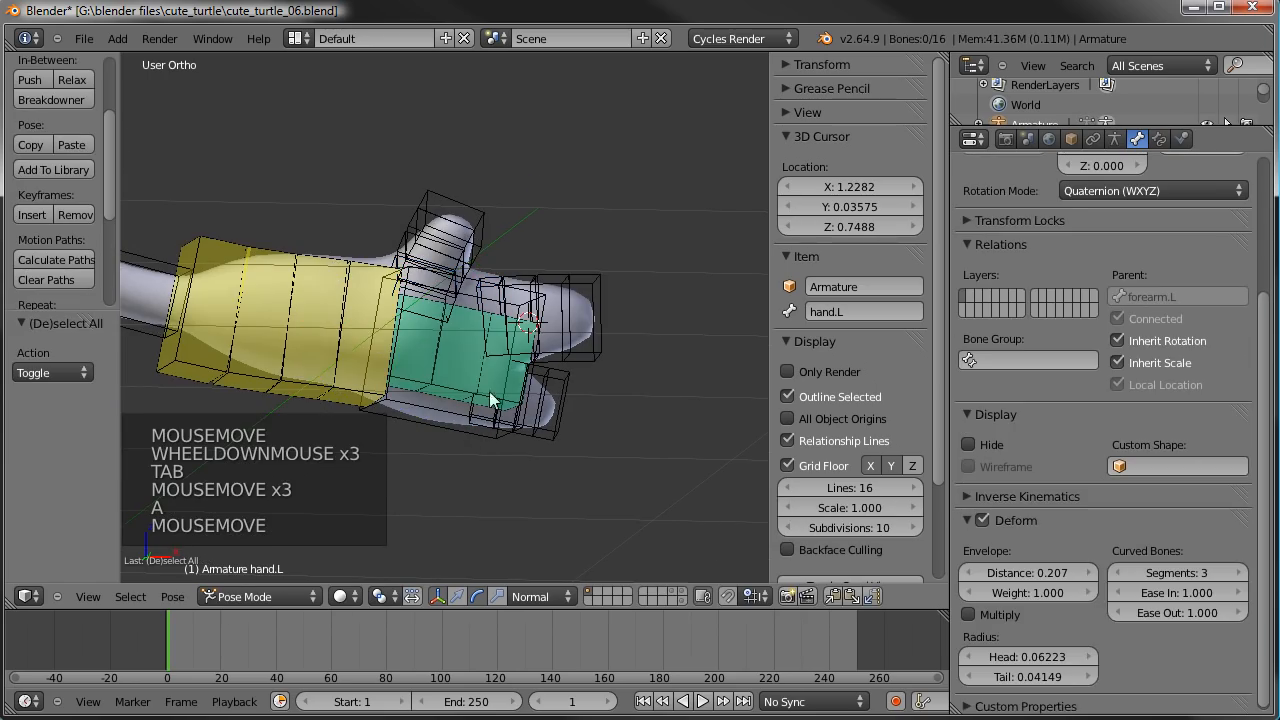
pyautogui.rightClick(462, 385)
pyautogui.moveTo(461, 396); pyautogui.dragTo(540, 436, button='middle')
pyautogui.rightClick(447, 440)
pyautogui.press('r')
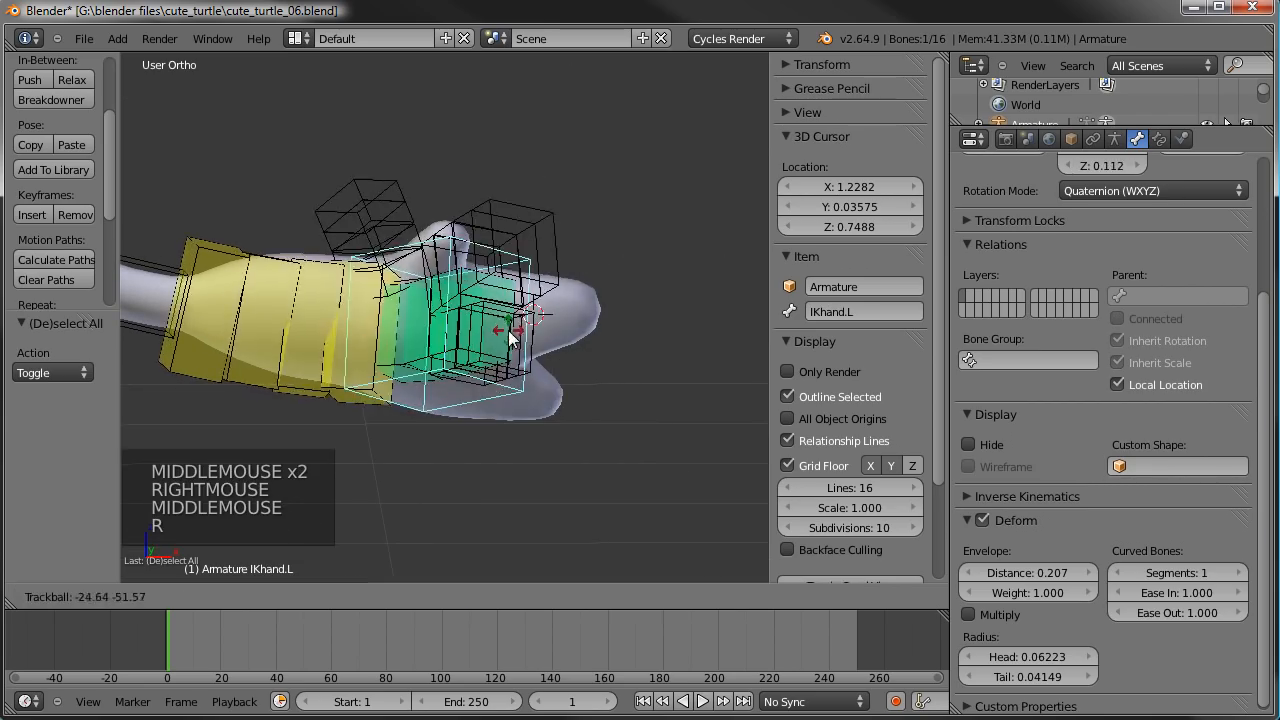
pyautogui.click(500, 300)
pyautogui.press('g')
pyautogui.click(520, 316)
pyautogui.press('r')
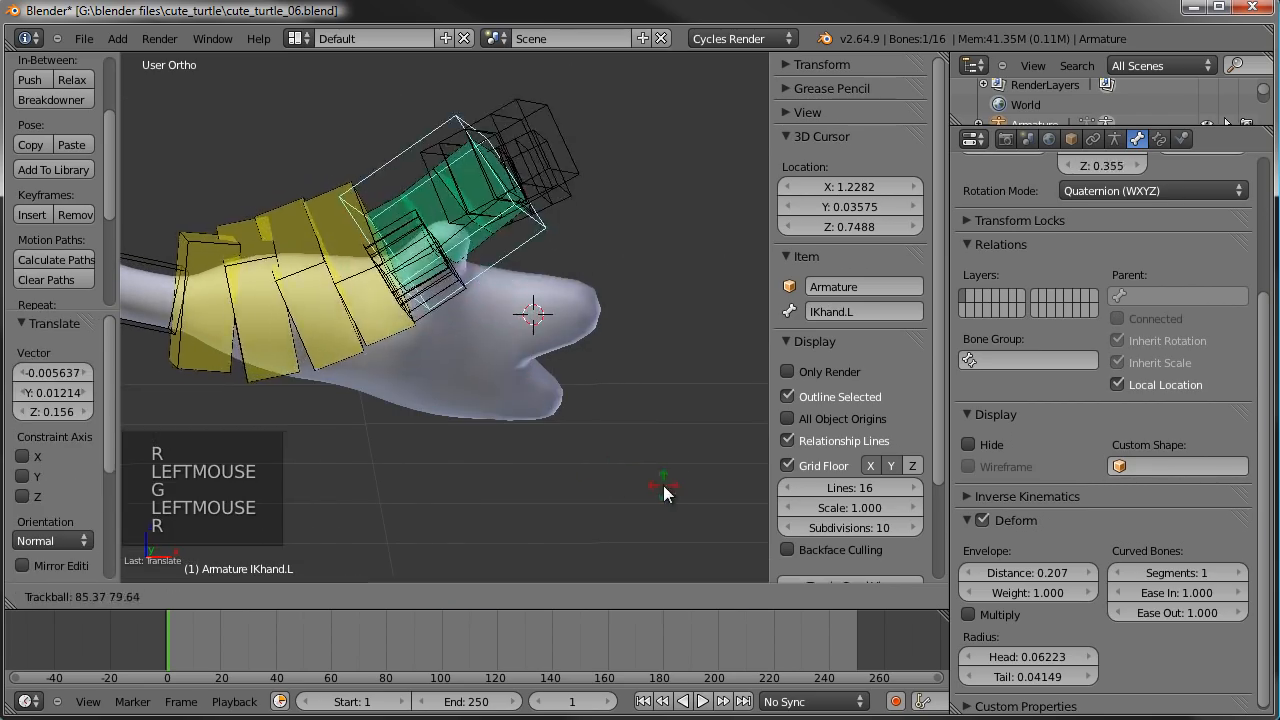
pyautogui.click(605, 380)
# - Inspect the posed finger bones, and clear the pose location and rotation of all bones
pyautogui.rightClick(487, 191)
pyautogui.rightClick(550, 163)
pyautogui.moveTo(571, 182); pyautogui.dragTo(576, 213)
pyautogui.rightClick(541, 80)
pyautogui.rightClick(553, 151)
pyautogui.moveTo(556, 165); pyautogui.dragTo(548, 204)
pyautogui.press('a')
pyautogui.press('a')
pyautogui.hotkey('alt', 'g')
pyautogui.hotkey('alt', 'r')
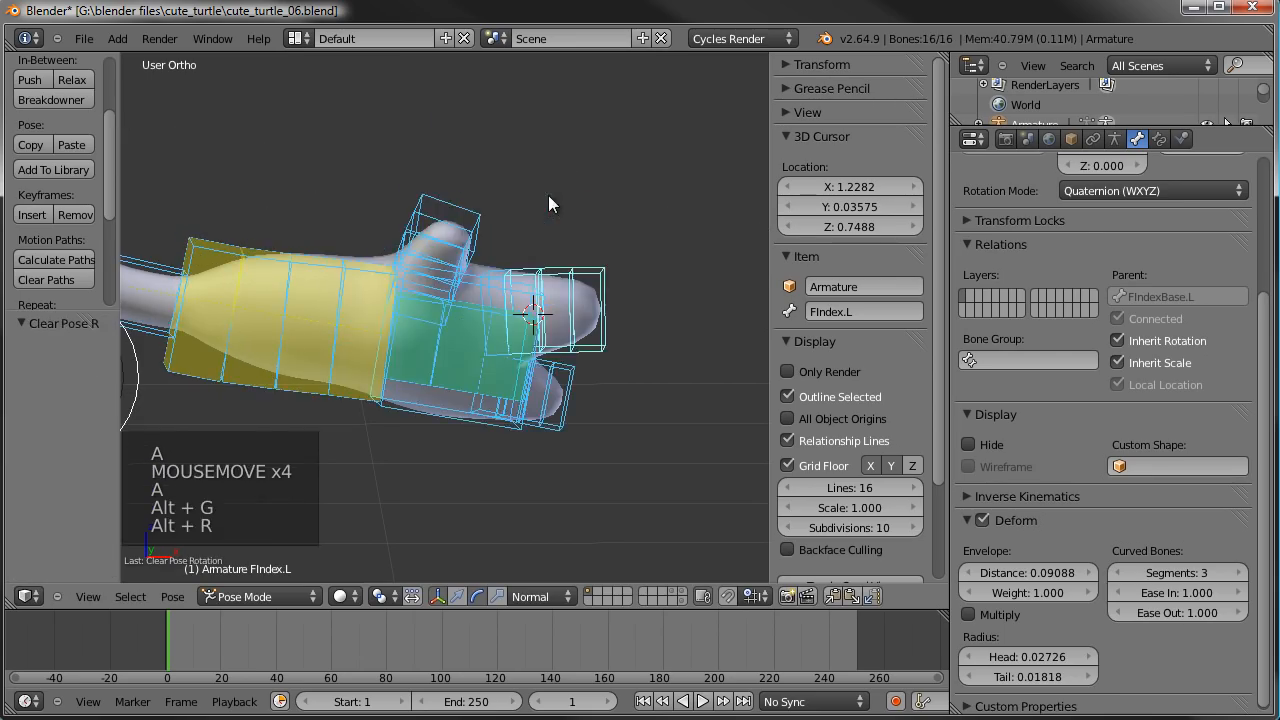
pyautogui.press('a')
# - Save the current blend file
pyautogui.scroll(-5, 555, 332)
pyautogui.keyDown('shift'); pyautogui.moveTo(555, 332); pyautogui.dragTo(579, 287, button='middle'); pyautogui.keyUp('shift')
pyautogui.scroll(-2, 600, 260)
pyautogui.moveTo(626, 228); pyautogui.dragTo(344, 199, button='middle')
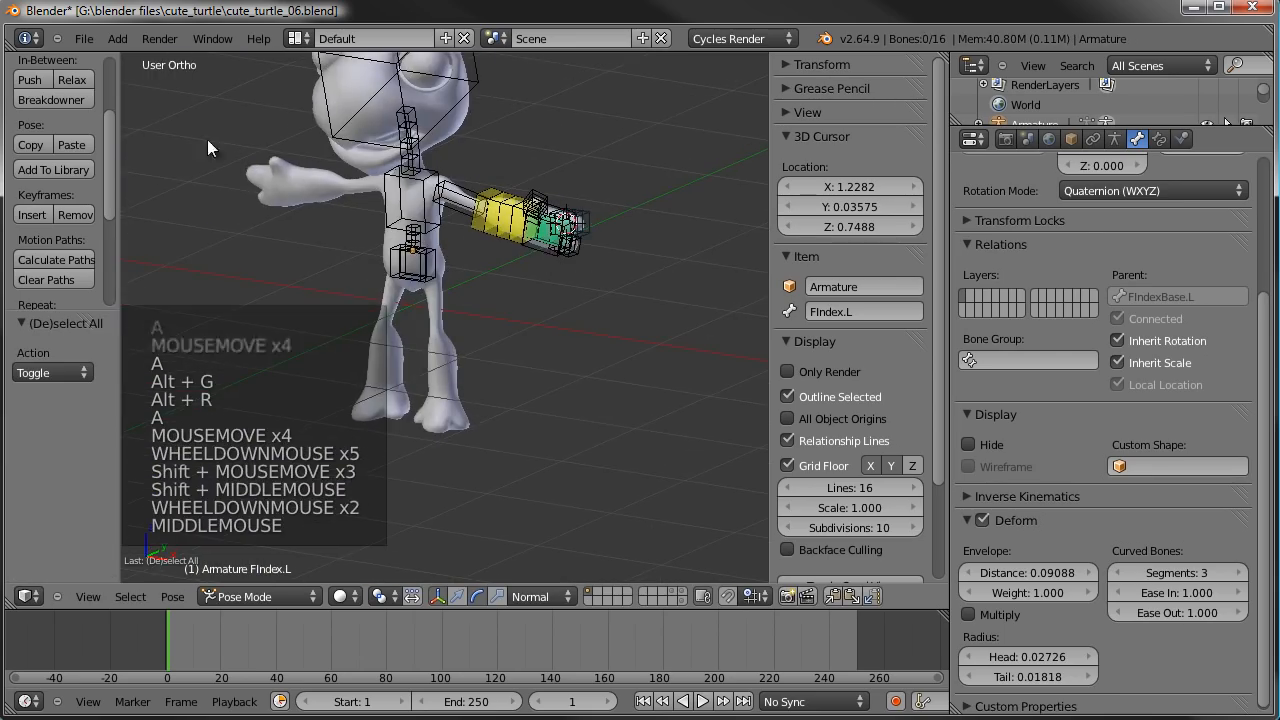
pyautogui.click(93, 48)
pyautogui.click(84, 38)
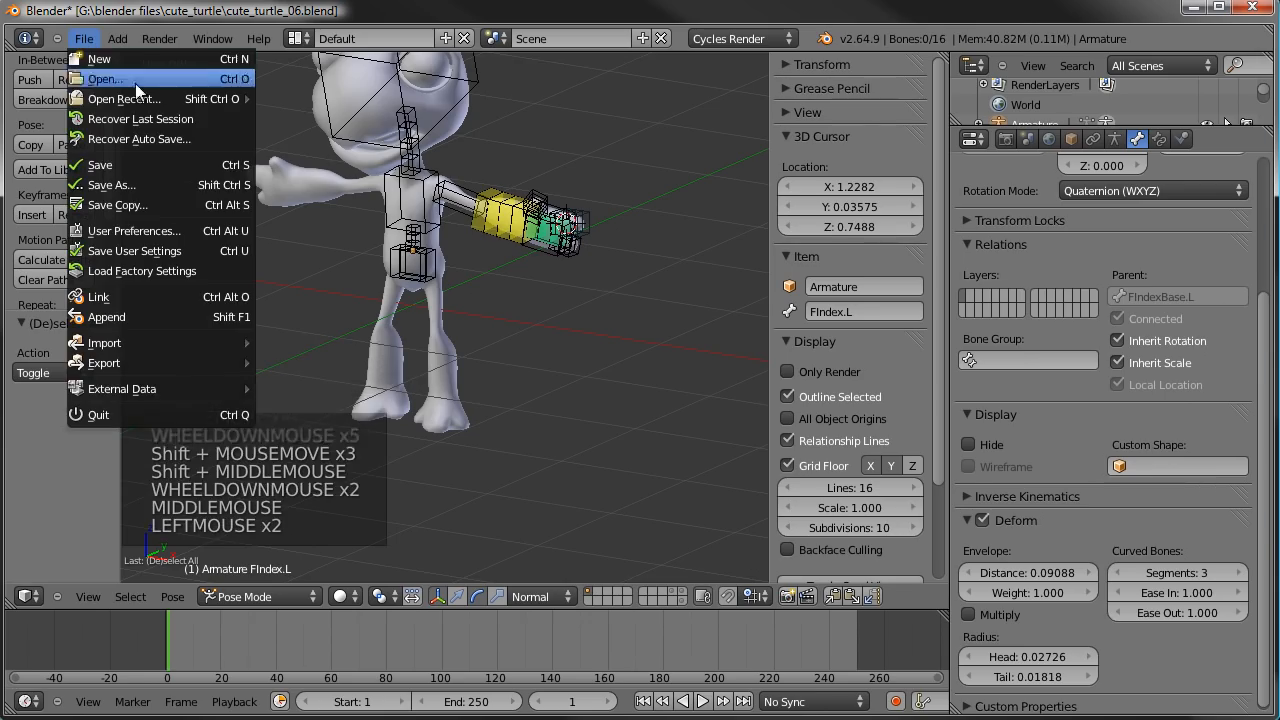
pyautogui.click(103, 164)
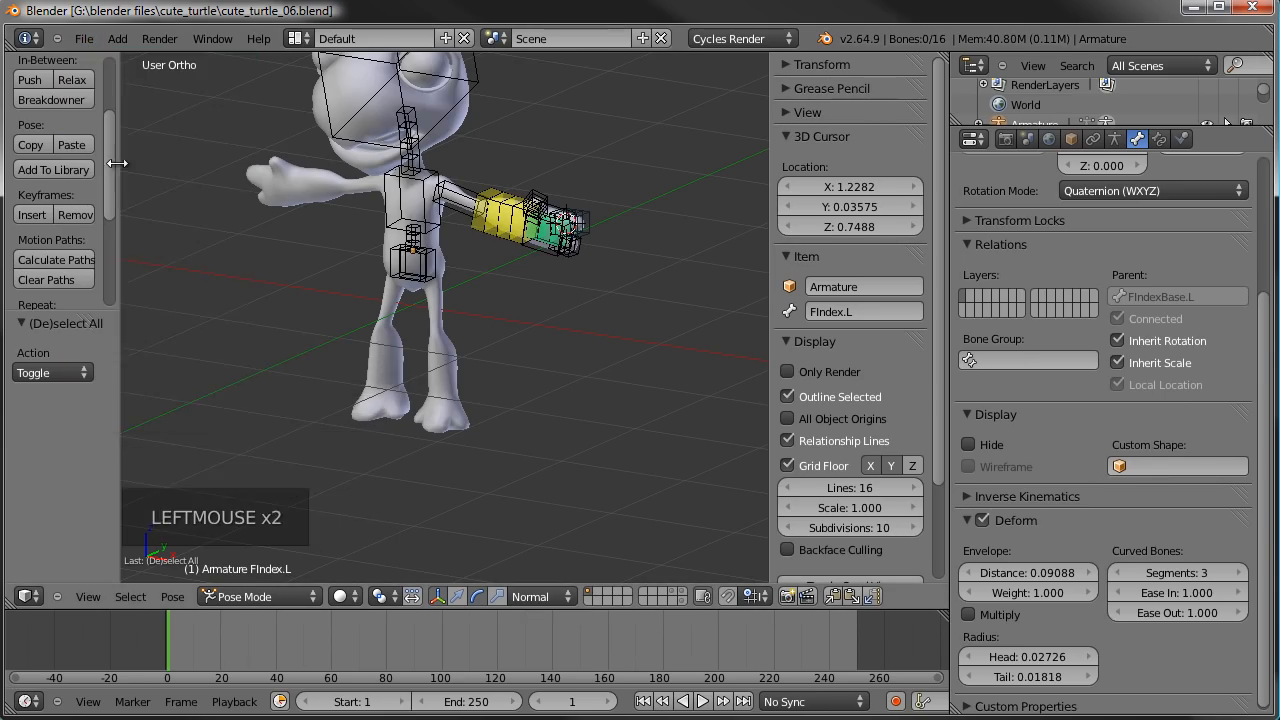
# - Select the MainHip bone and switch the armature to Edit Mode in front view above the legs
pyautogui.keyDown('shift'); pyautogui.moveTo(400, 290); pyautogui.dragTo(576, 296, button='middle'); pyautogui.keyUp('shift')
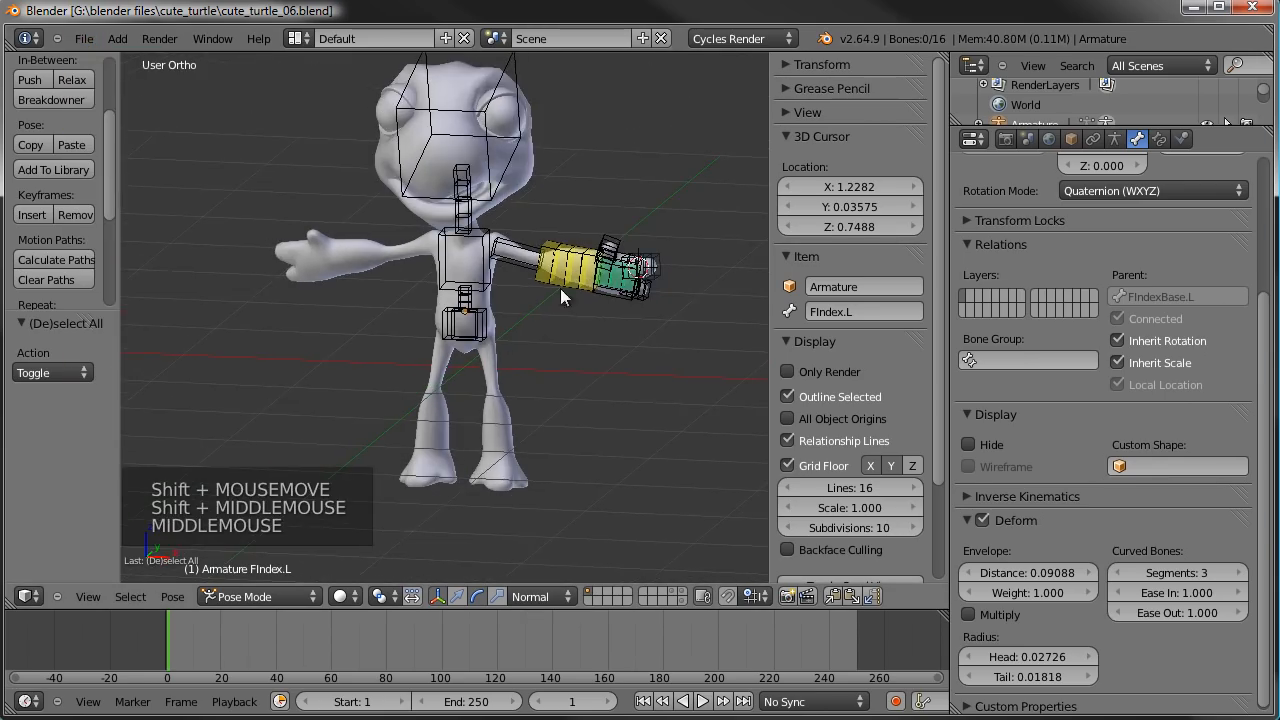
pyautogui.scroll(2, 568, 290)
pyautogui.keyDown('shift'); pyautogui.moveTo(566, 300); pyautogui.dragTo(589, 248, button='middle'); pyautogui.keyUp('shift')
pyautogui.keyDown('shift'); pyautogui.moveTo(506, 380); pyautogui.dragTo(597, 416, button='middle'); pyautogui.keyUp('shift')
pyautogui.rightClick(455, 248)
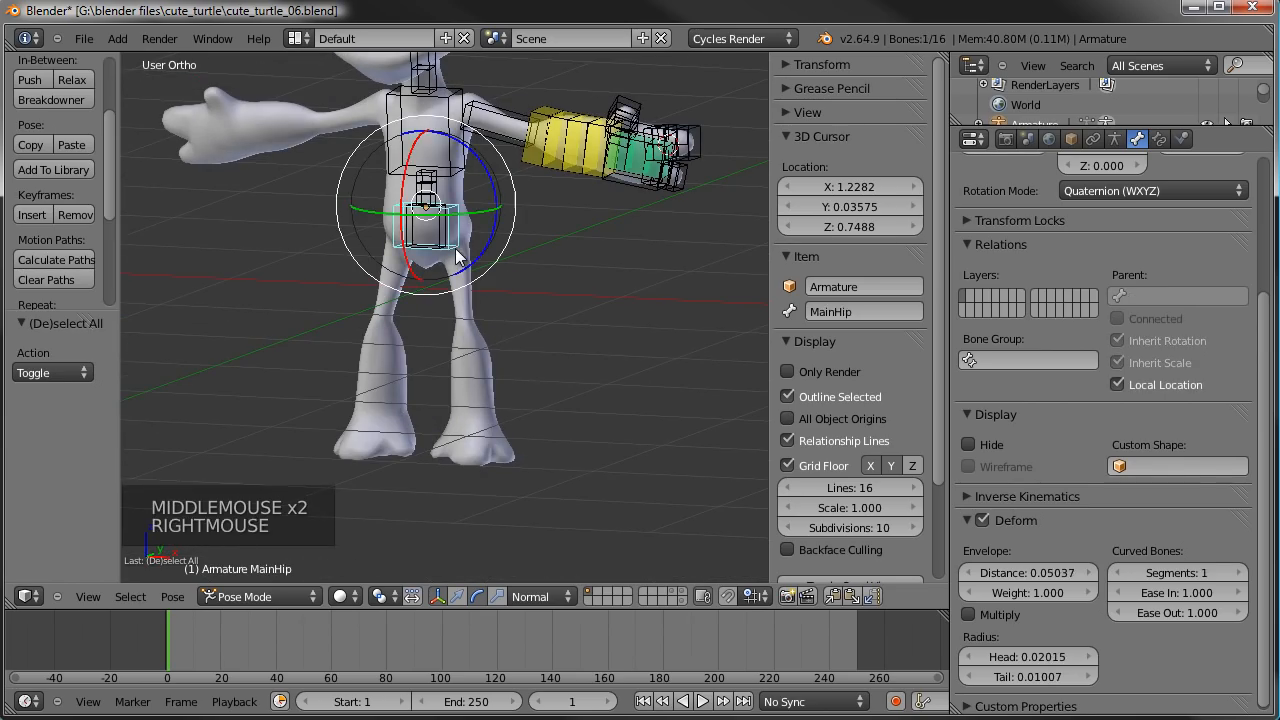
pyautogui.press('KP_1')
pyautogui.press('Tab')
pyautogui.scroll(3, 483, 297)
pyautogui.keyDown('shift'); pyautogui.moveTo(483, 297); pyautogui.dragTo(470, 217, button='middle'); pyautogui.keyUp('shift')
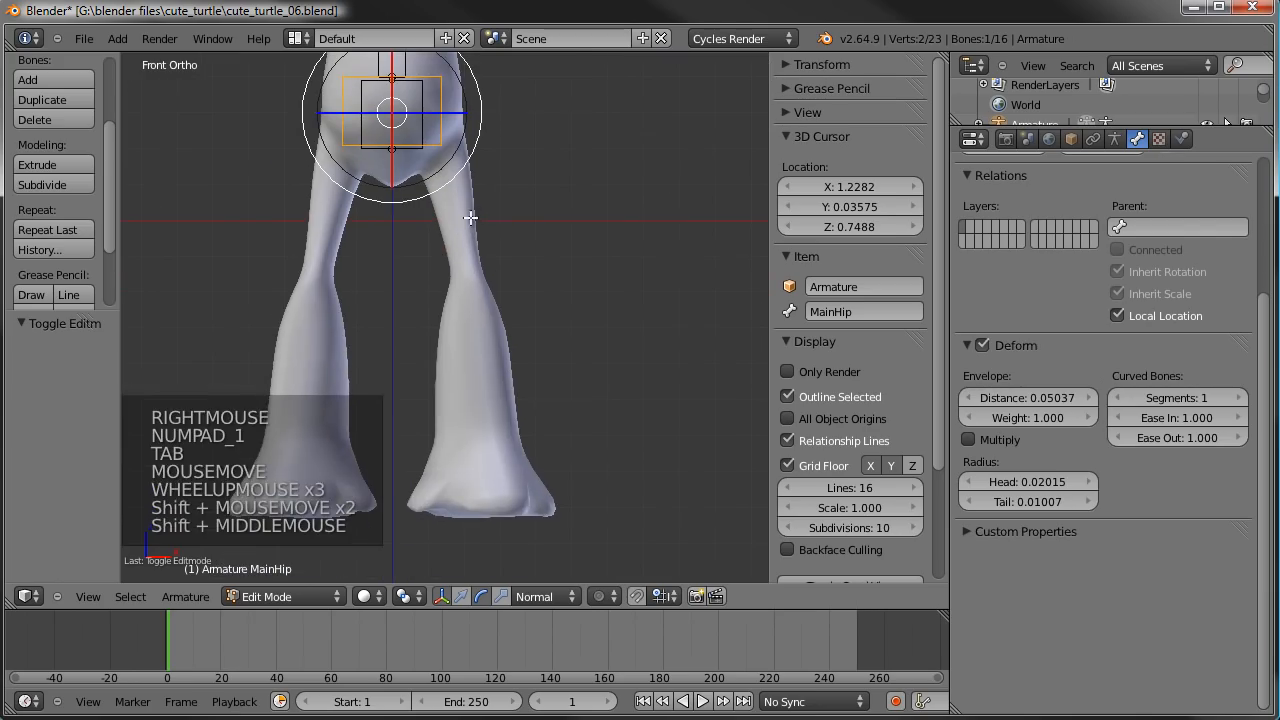
# - Try placing the 3D cursor at the top of the left leg, about X 0.15, Y -0.04, Z 0.18
pyautogui.click(443, 155)
pyautogui.press('KP_3')
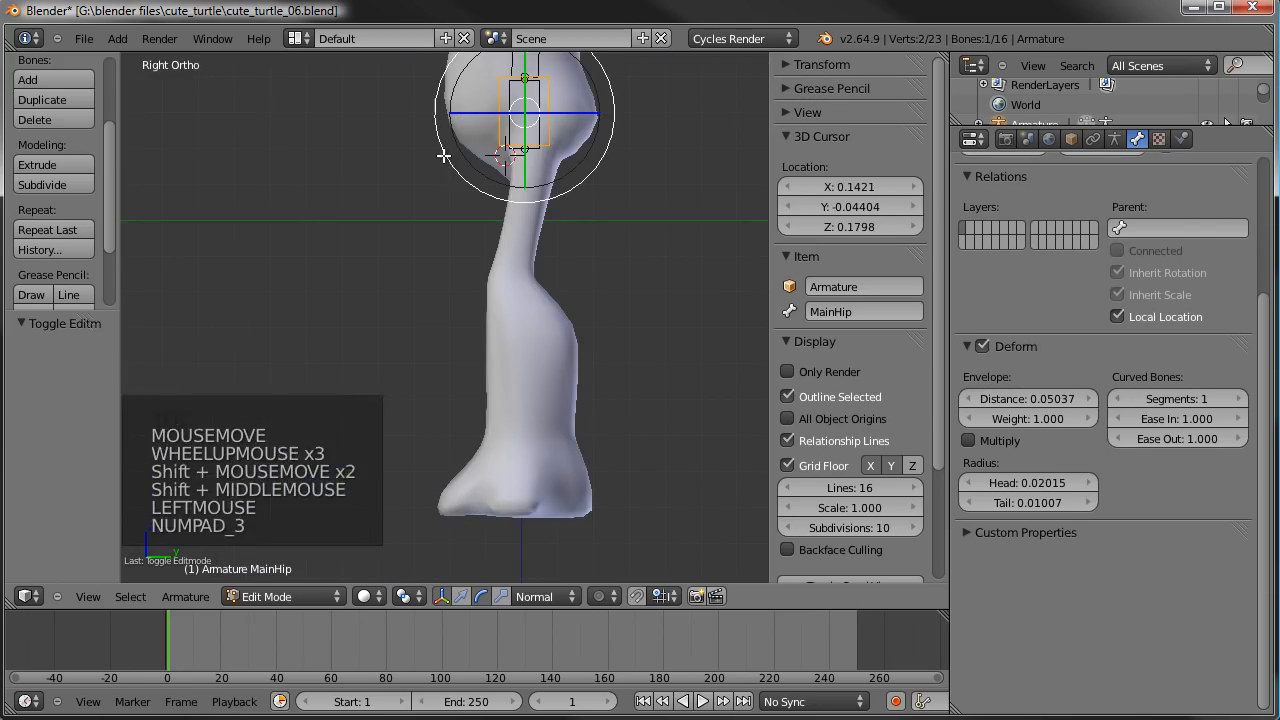
pyautogui.click(533, 155)
pyautogui.press('KP_1')
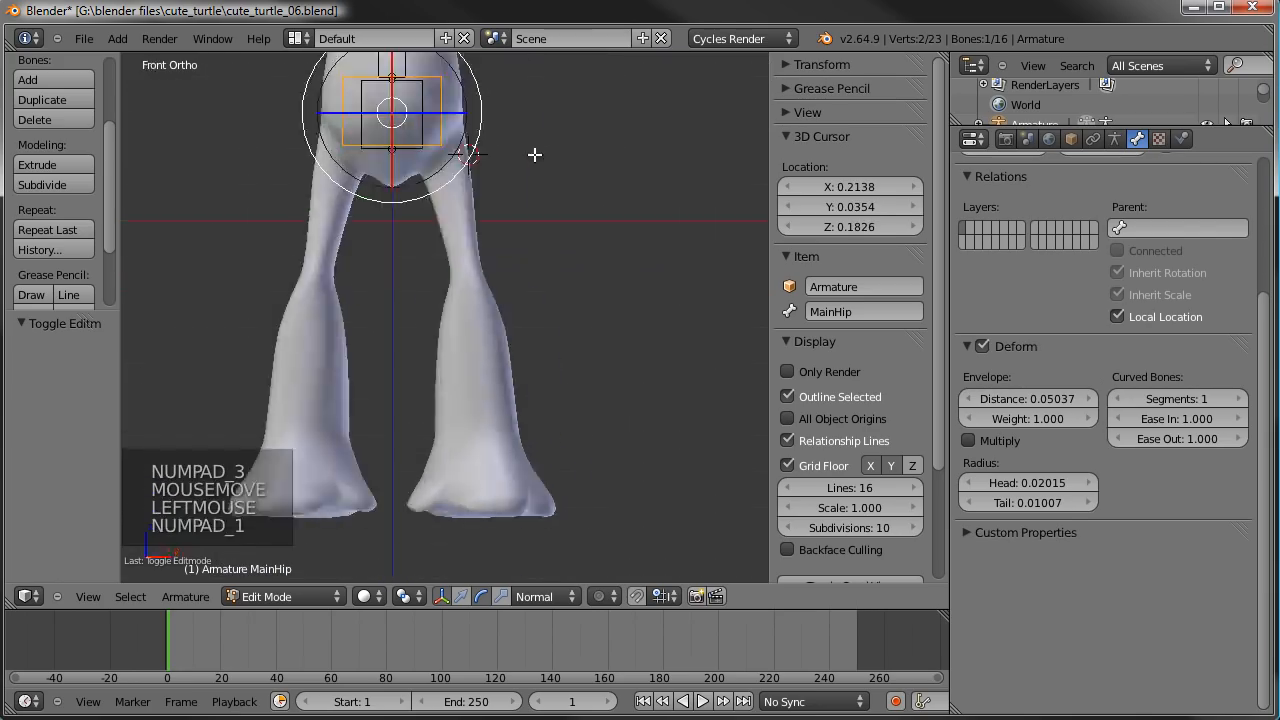
pyautogui.click(446, 156)
pyautogui.moveTo(541, 192); pyautogui.dragTo(377, 191, button='middle')
# - Try refining the 3D cursor's position at the left hip to about X 0.21, Y 0.04, Z 0.19
pyautogui.press('KP_3')
pyautogui.scroll(1, 451, 203)
pyautogui.keyDown('shift'); pyautogui.moveTo(451, 203); pyautogui.dragTo(429, 306, button='middle'); pyautogui.keyUp('shift')
pyautogui.scroll(1, 429, 306)
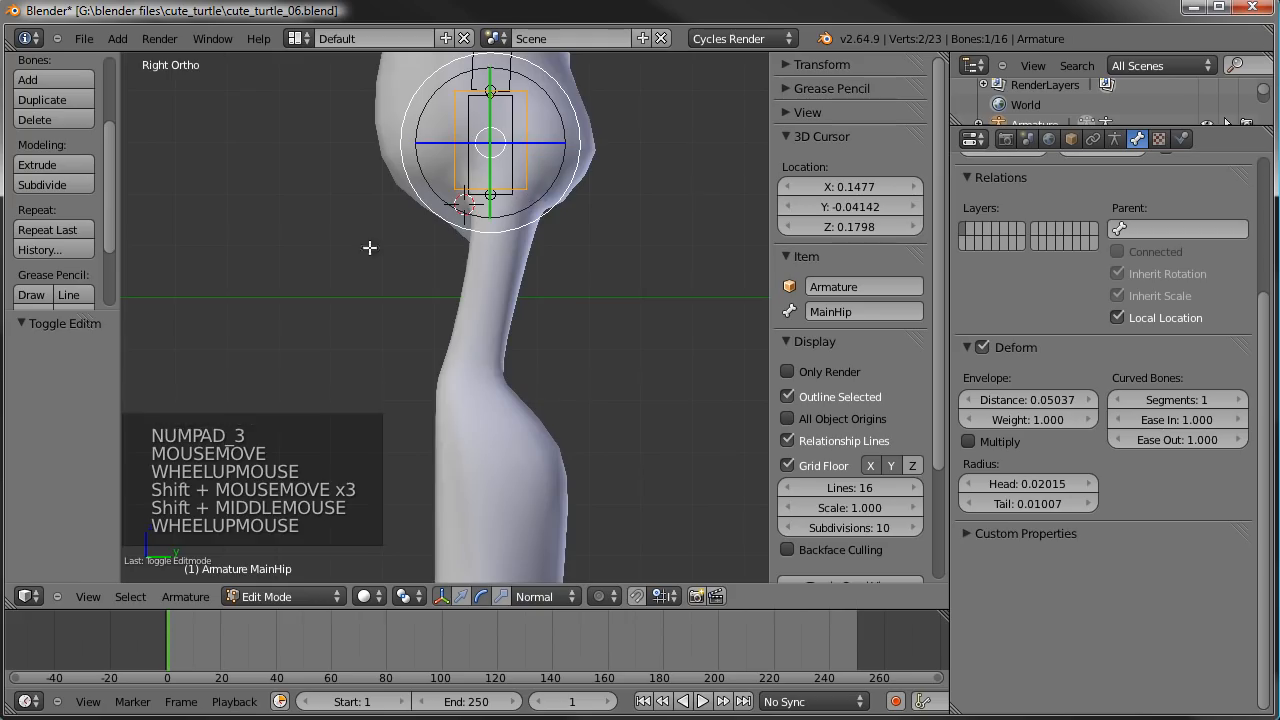
pyautogui.press('KP_1')
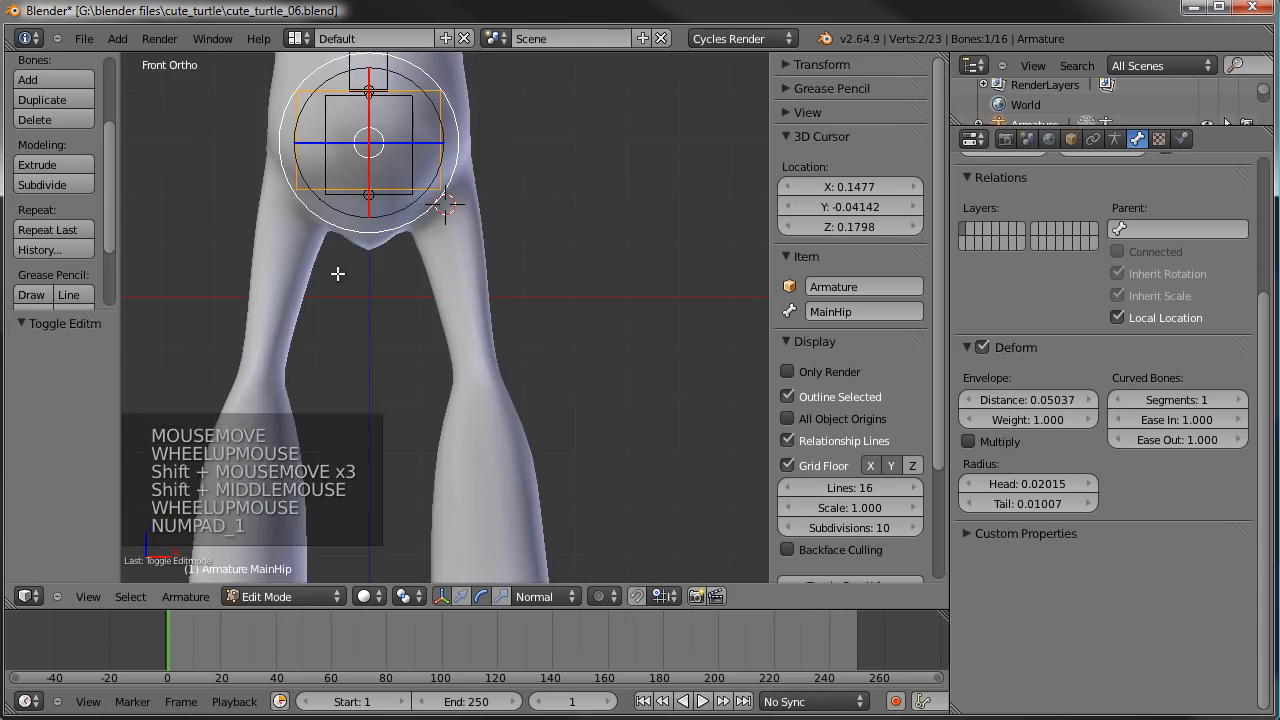
pyautogui.click(445, 203)
pyautogui.press('KP_3')
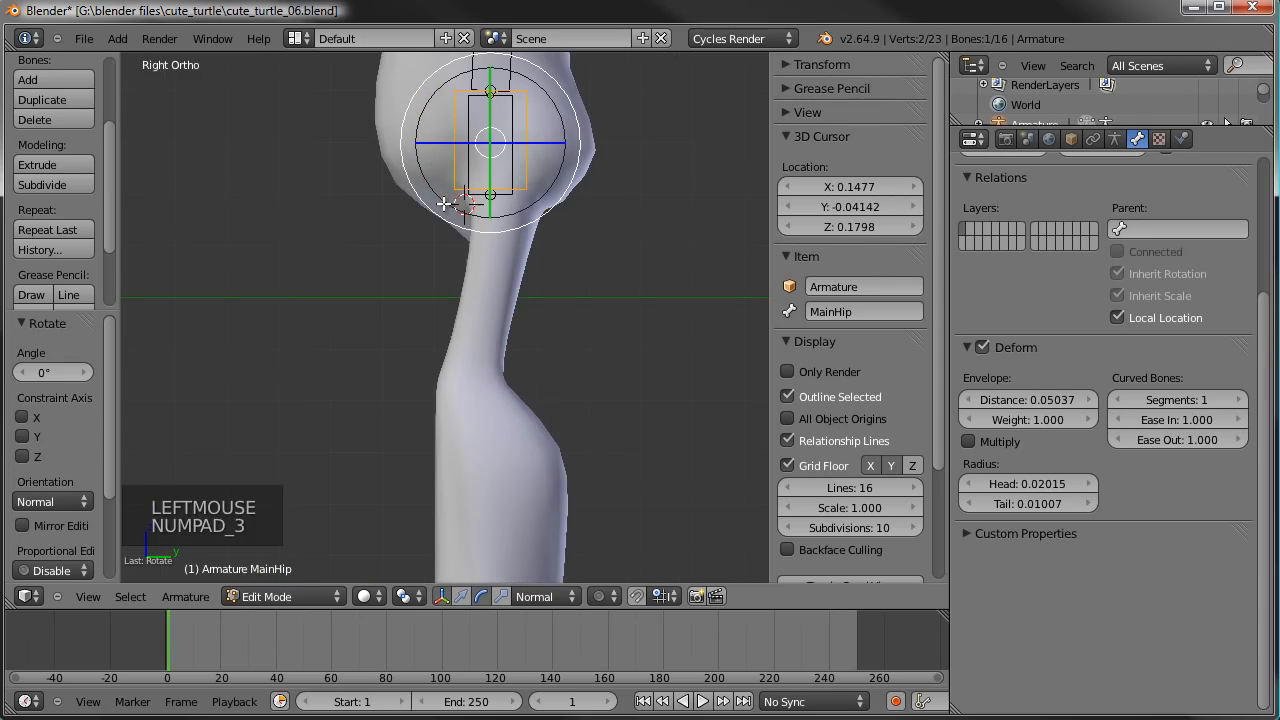
pyautogui.click(508, 201)
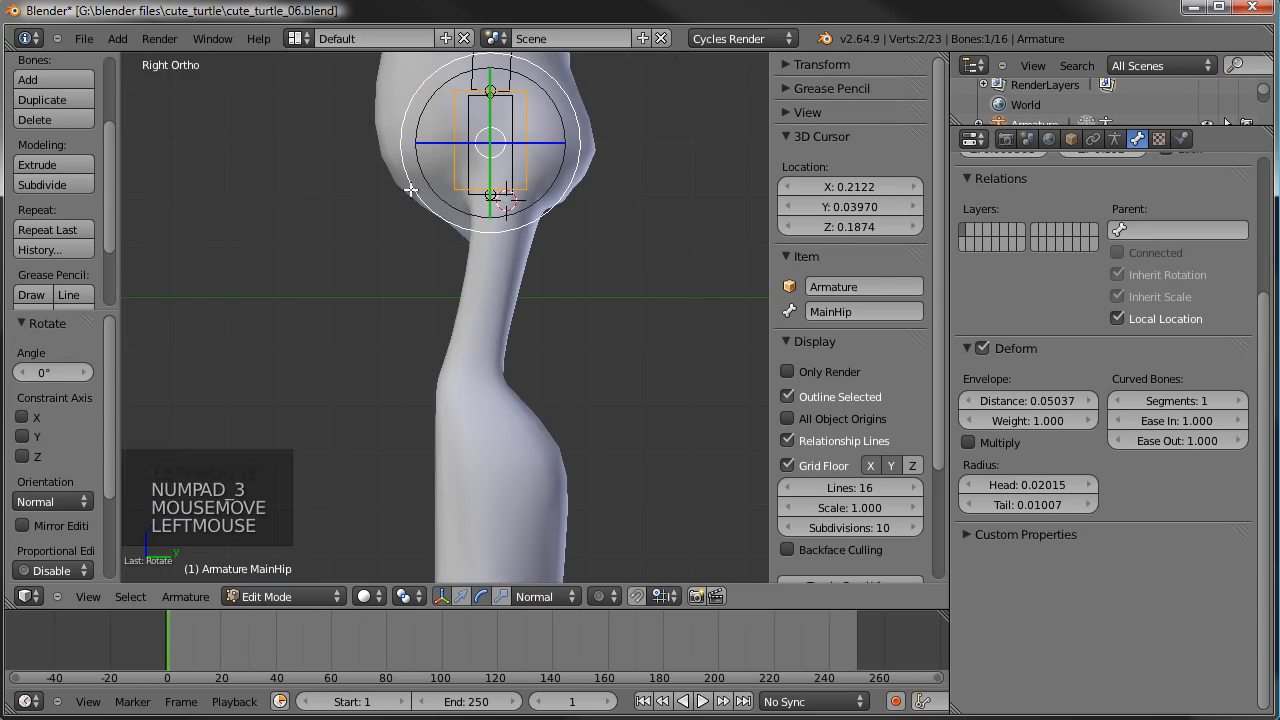
pyautogui.moveTo(239, 235); pyautogui.dragTo(410, 215, button='middle')
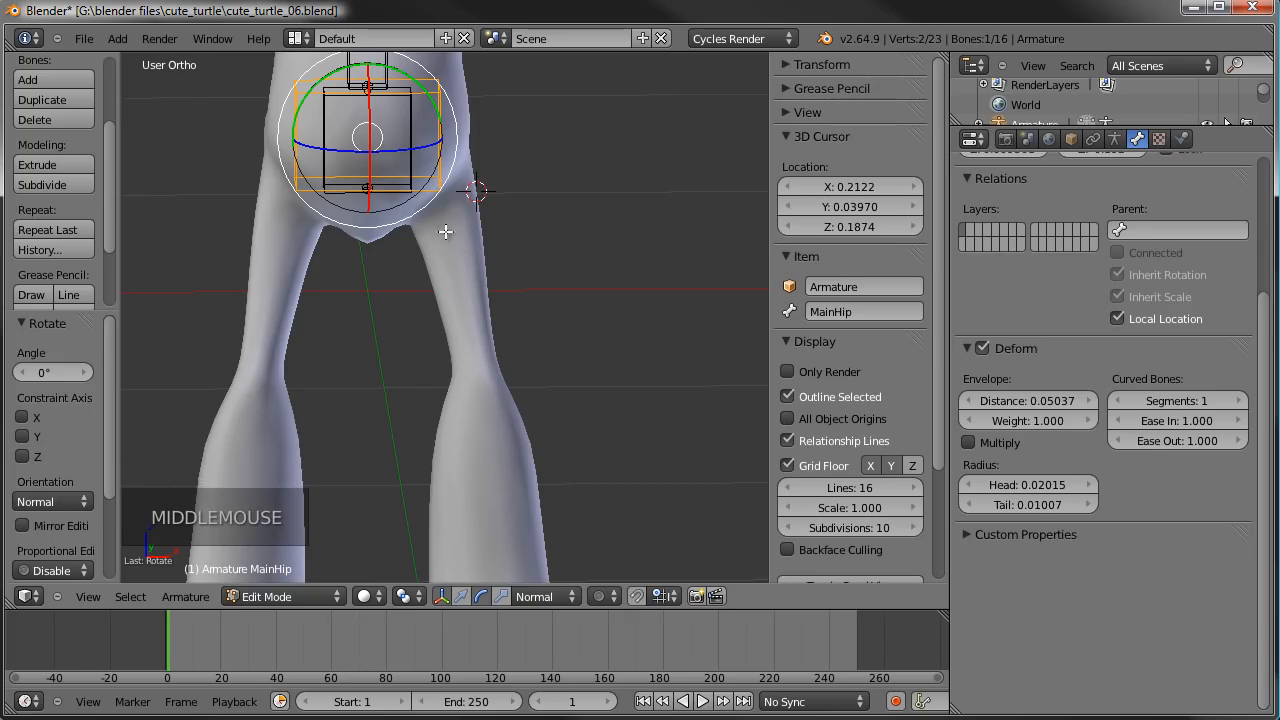
# - Snap the 3D cursor to the edge loop around the top of the TurtleBody mesh's left leg
pyautogui.press('Tab')
pyautogui.scroll(3, 487, 222)
pyautogui.press('Tab')
pyautogui.rightClick(483, 173)
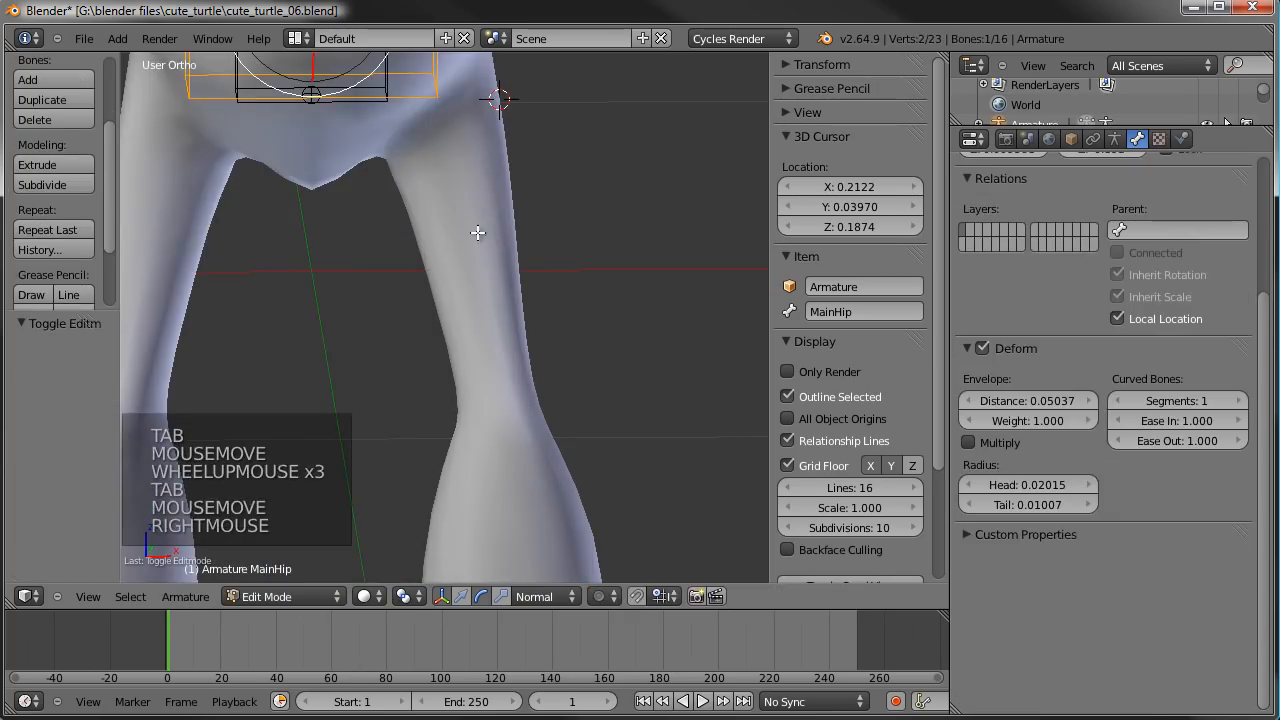
pyautogui.keyDown('shift'); pyautogui.moveTo(479, 267); pyautogui.dragTo(518, 478, button='middle'); pyautogui.keyUp('shift')
pyautogui.press('Tab')
pyautogui.rightClick(497, 343)
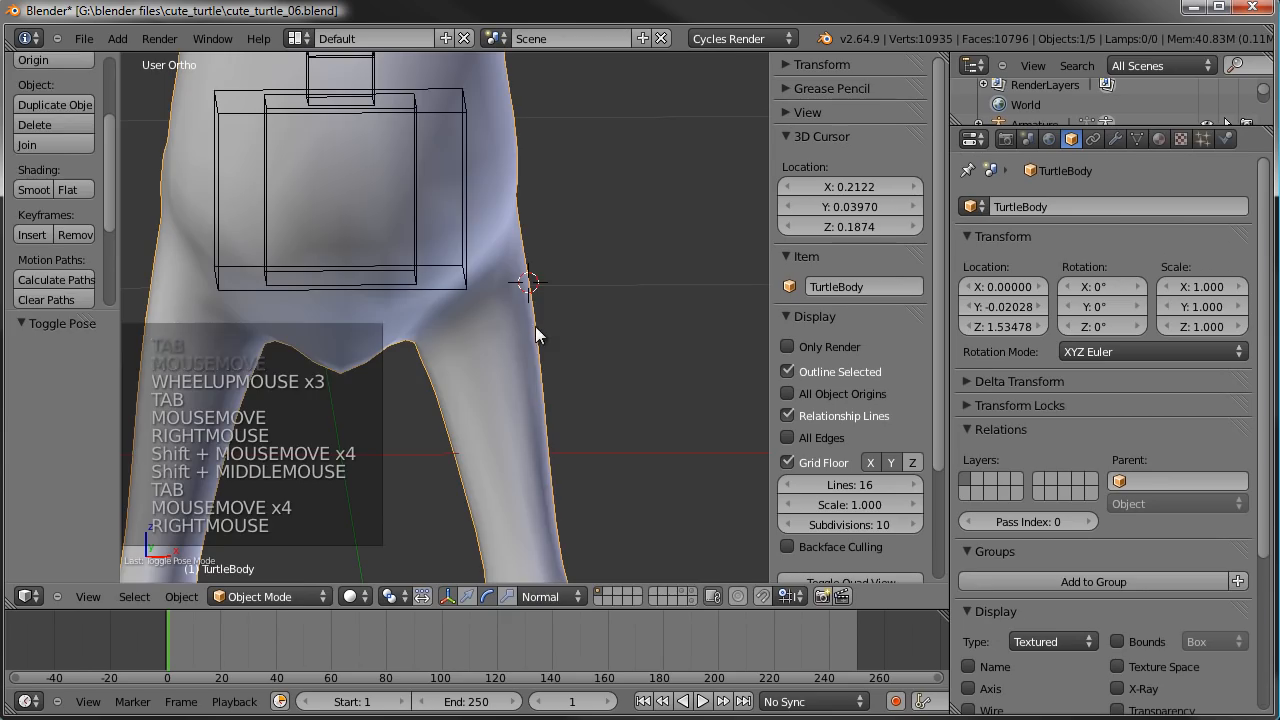
pyautogui.press('Tab')
pyautogui.keyDown('alt'); pyautogui.rightClick(499, 287); pyautogui.keyUp('alt')
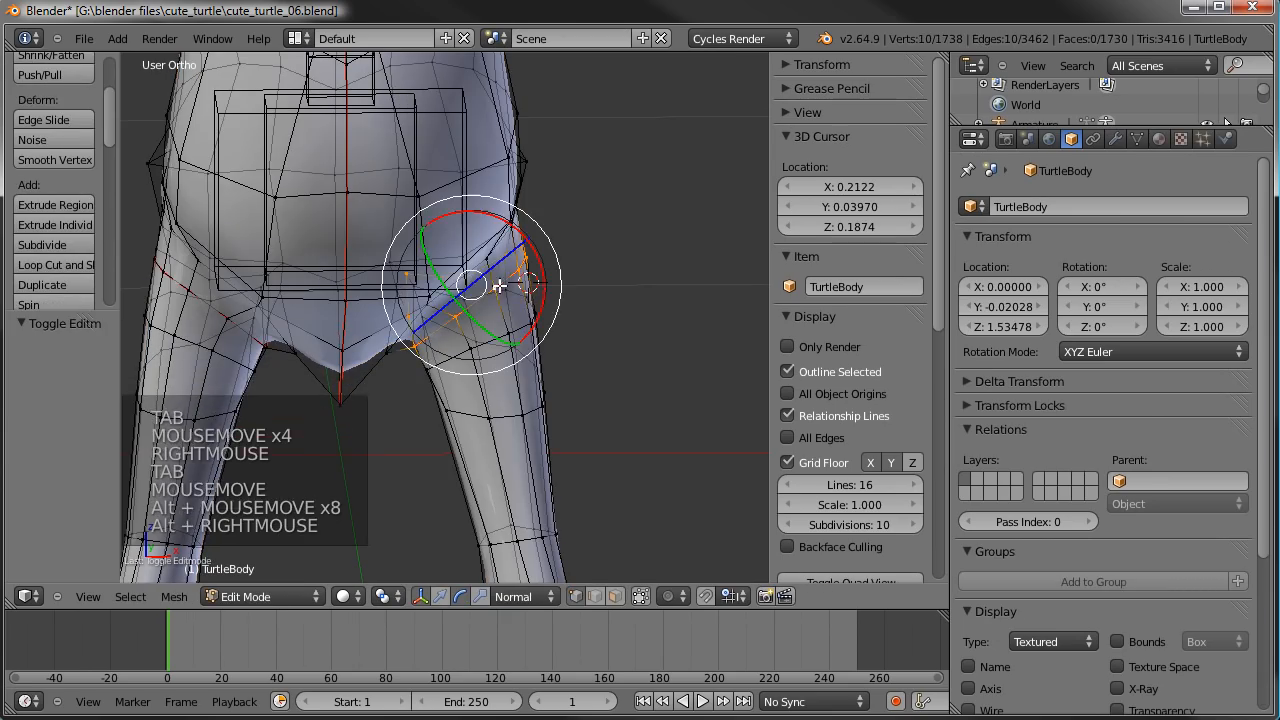
pyautogui.moveTo(586, 294); pyautogui.dragTo(571, 266, button='middle')
pyautogui.hotkey('shift', 's')
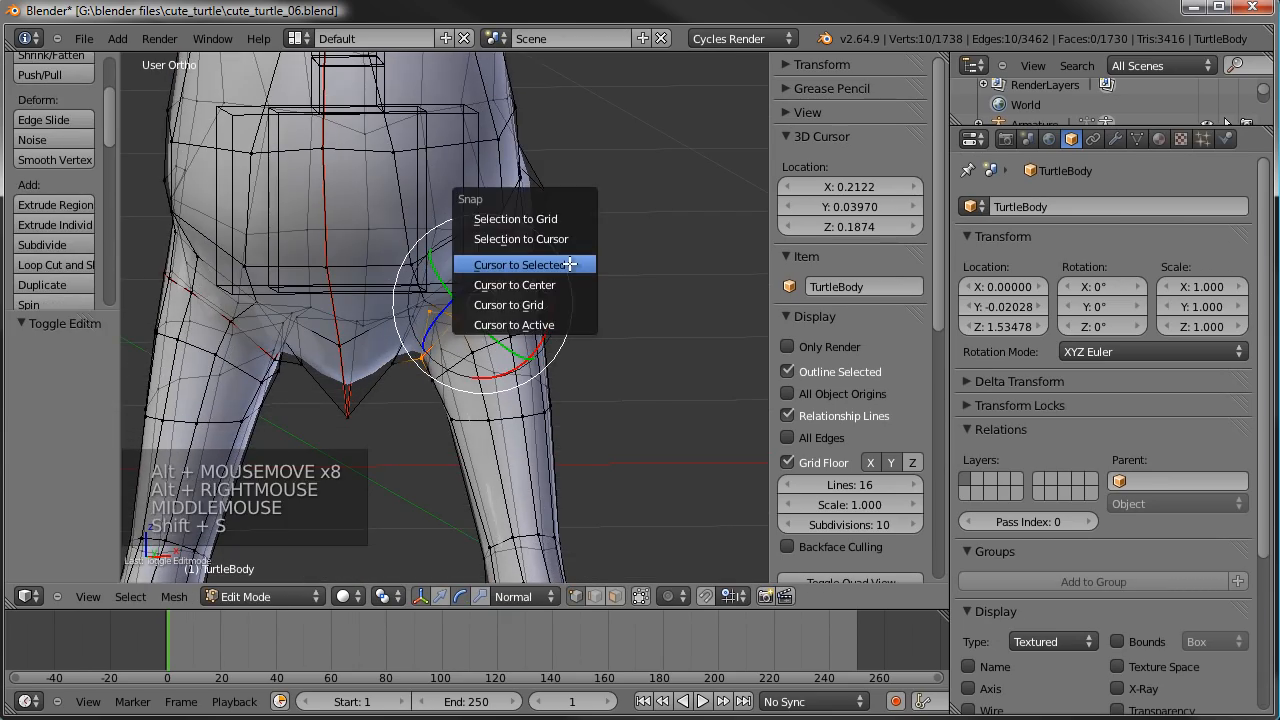
pyautogui.click(569, 264)
pyautogui.press('Tab')
# - Add a new bone to the armature at the 3D cursor in Edit Mode, working in front view
pyautogui.moveTo(500, 300); pyautogui.dragTo(554, 315, button='middle')
pyautogui.press('KP_1')
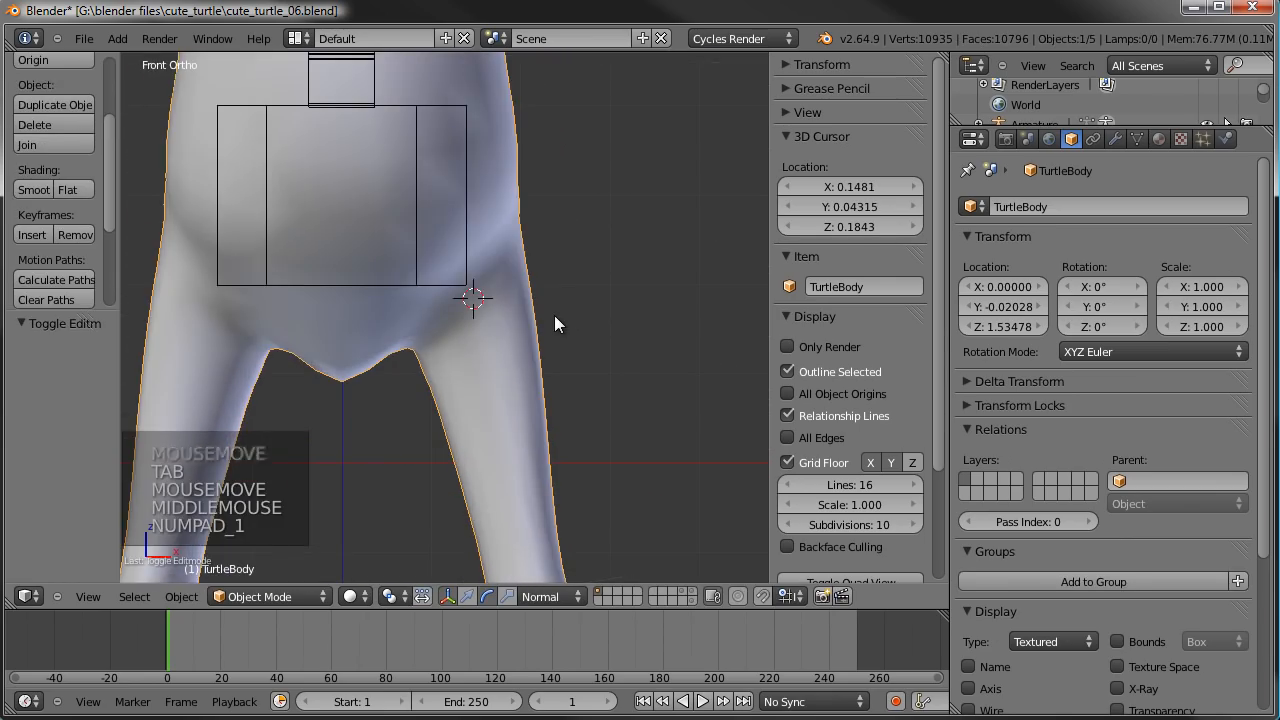
pyautogui.rightClick(469, 229)
pyautogui.scroll(-4, 469, 228)
pyautogui.keyDown('shift'); pyautogui.moveTo(469, 228); pyautogui.dragTo(475, 318, button='middle'); pyautogui.keyUp('shift')
pyautogui.scroll(-1, 491, 240)
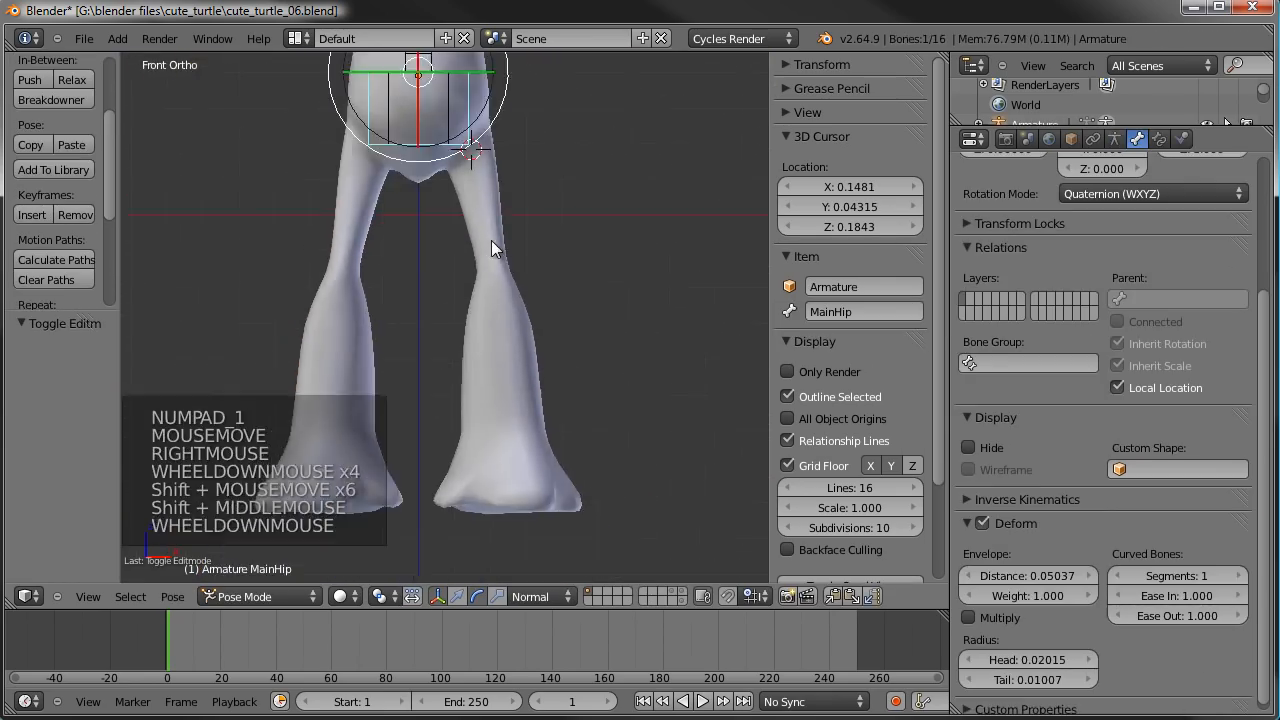
pyautogui.press('Tab')
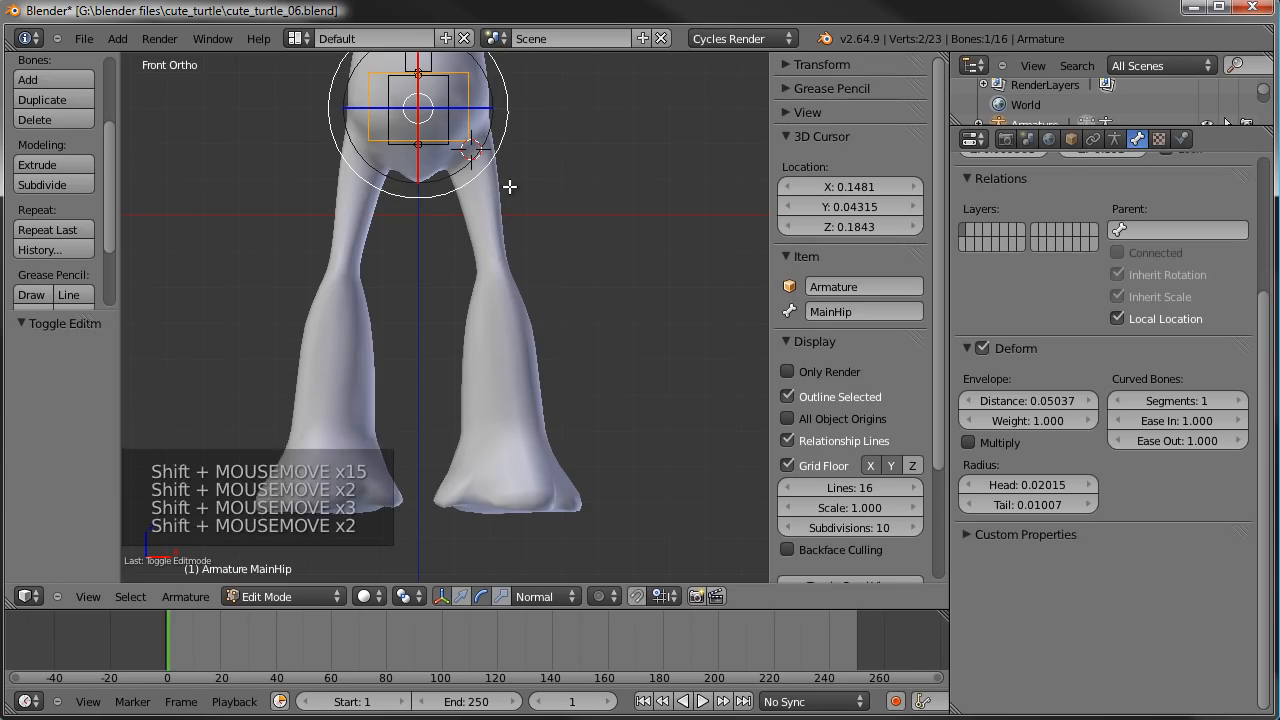
pyautogui.hotkey('shift', 'a')
pyautogui.scroll(-3, 535, 265)
pyautogui.scroll(1, 526, 149)
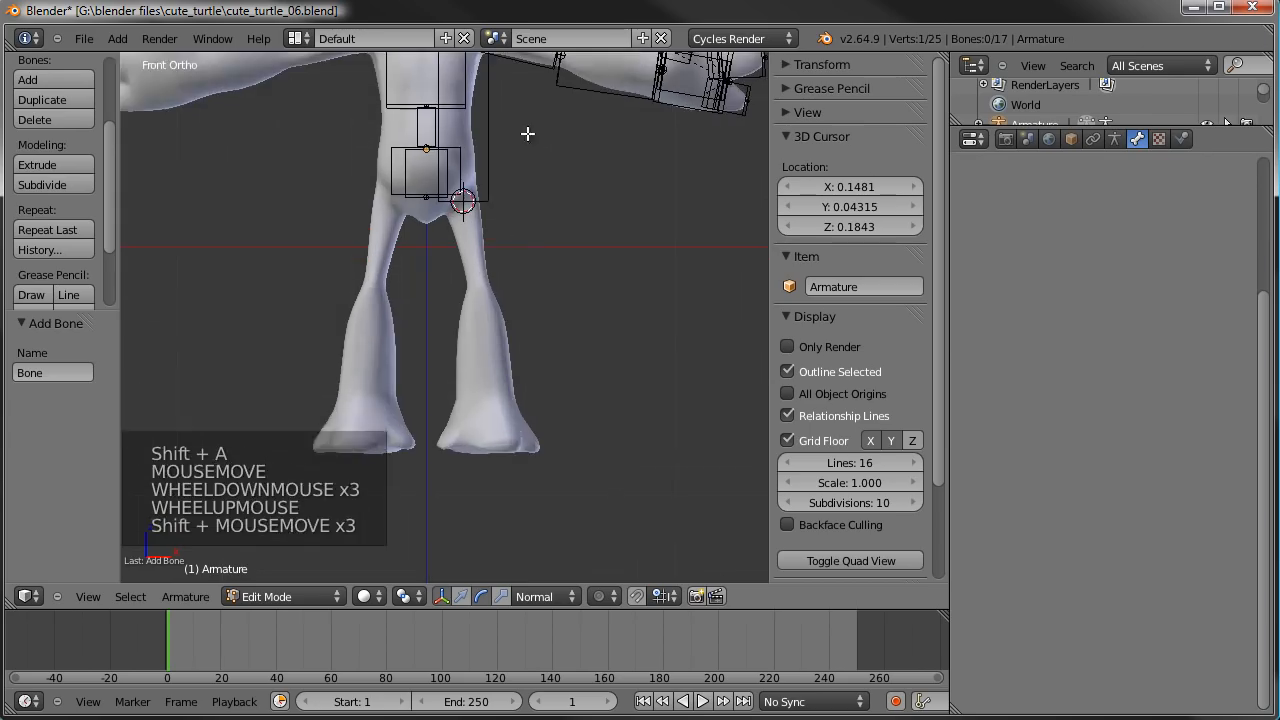
# - Move the new bone's tip down to the left foot, about 0.096 in X and -2.023 in Z
pyautogui.keyDown('shift'); pyautogui.moveTo(526, 149); pyautogui.dragTo(507, 301, button='middle'); pyautogui.keyUp('shift')
pyautogui.scroll(-1, 496, 148)
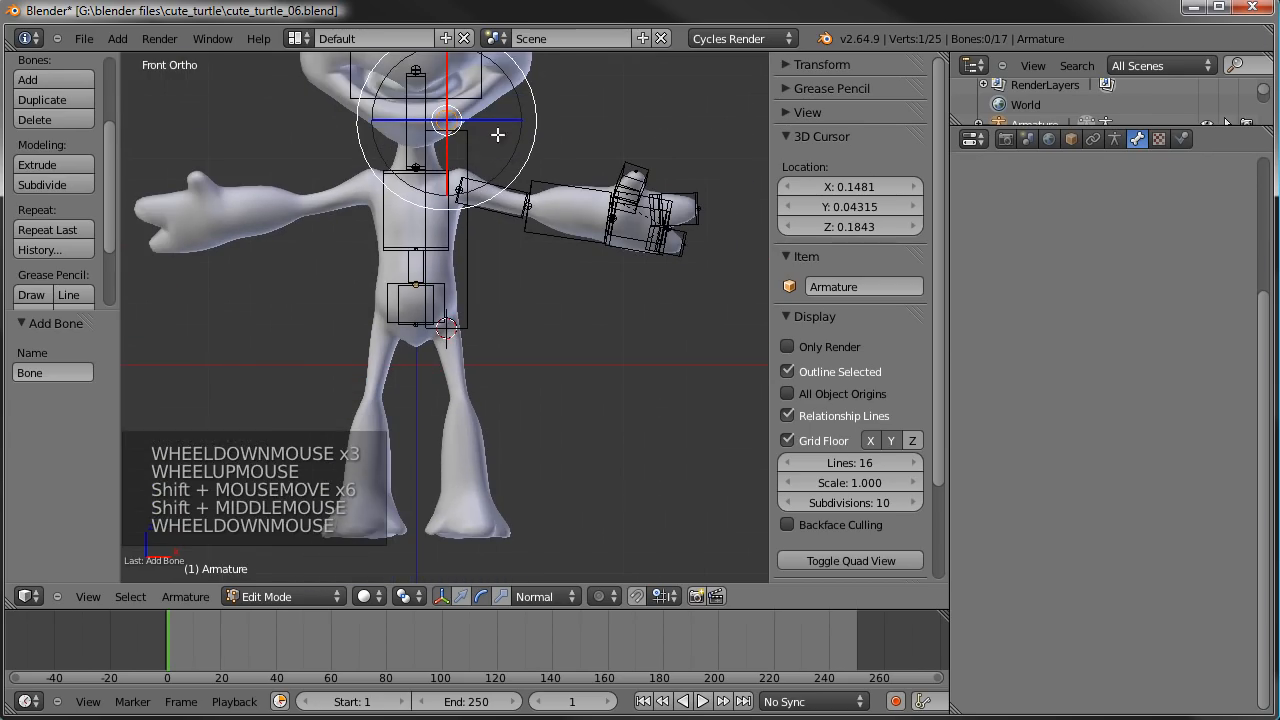
pyautogui.press('g')
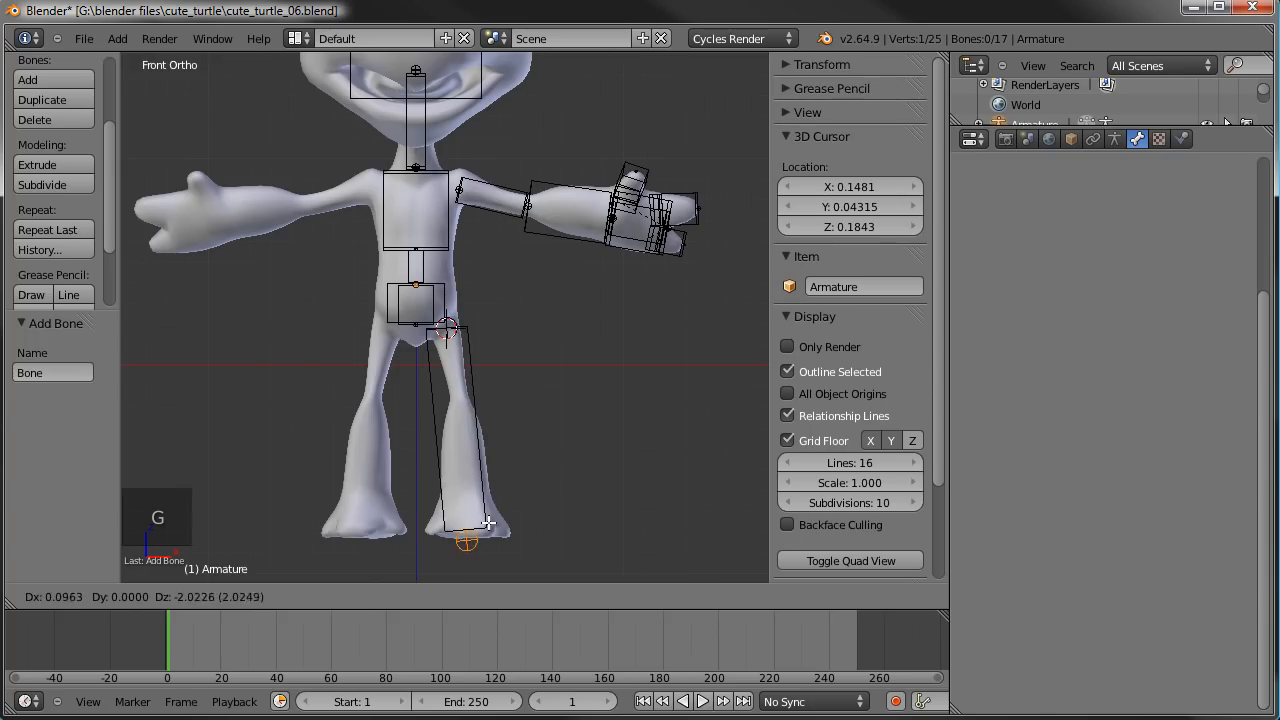
pyautogui.click(488, 523)
# - Subdivide the new left leg bone with 2 cuts to split it into a three-bone chain
pyautogui.rightClick(480, 452)
pyautogui.keyDown('shift'); pyautogui.moveTo(500, 465); pyautogui.dragTo(537, 363, button='middle'); pyautogui.keyUp('shift')
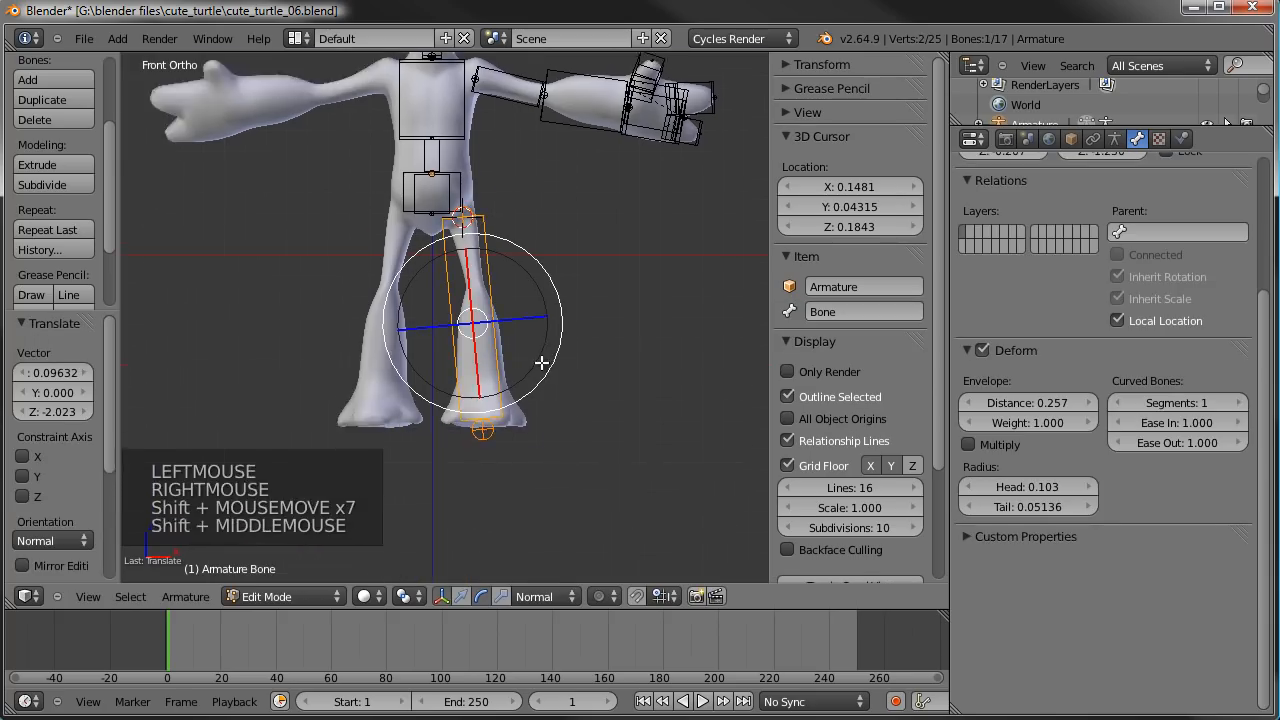
pyautogui.scroll(1, 537, 363)
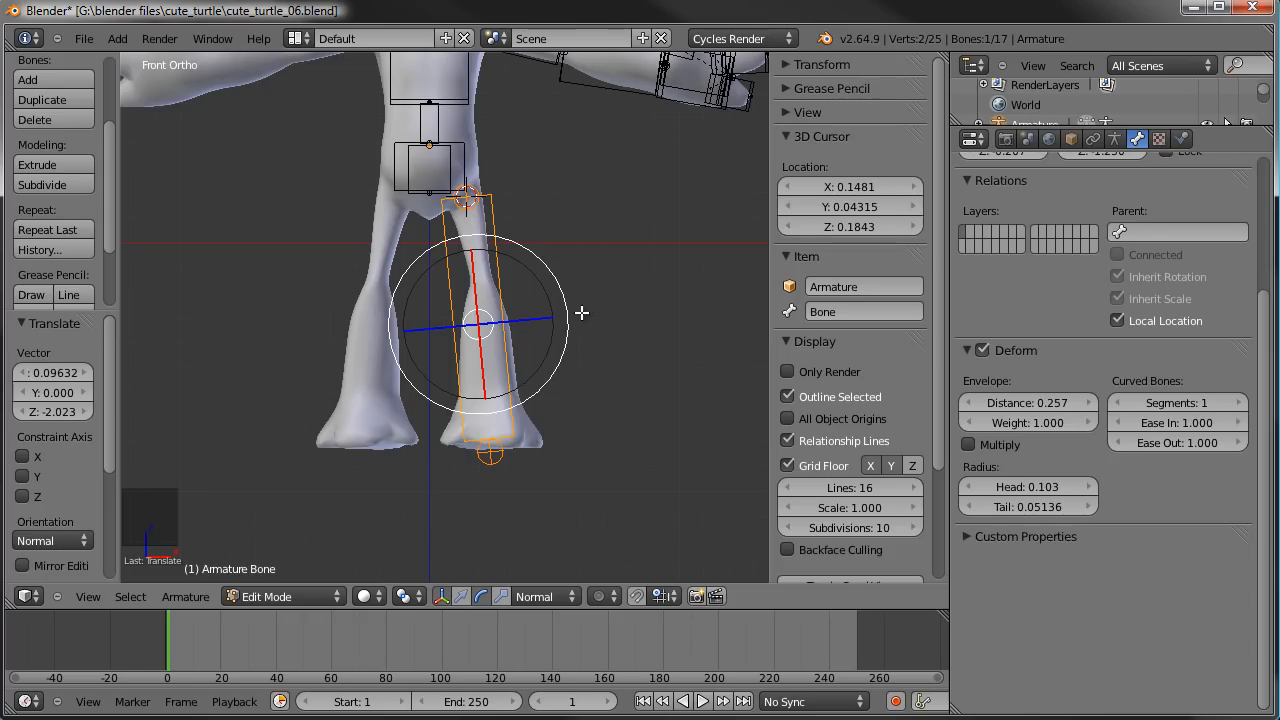
pyautogui.press('w')
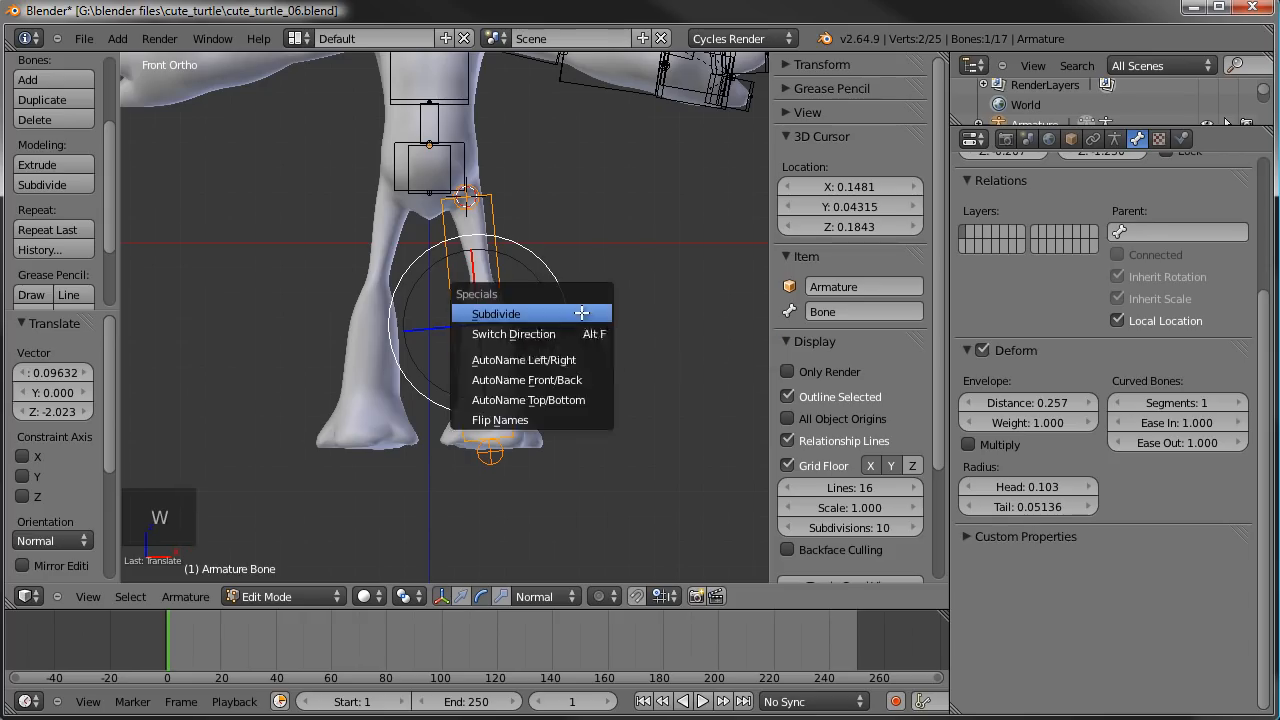
pyautogui.click(580, 309)
pyautogui.click(86, 372)
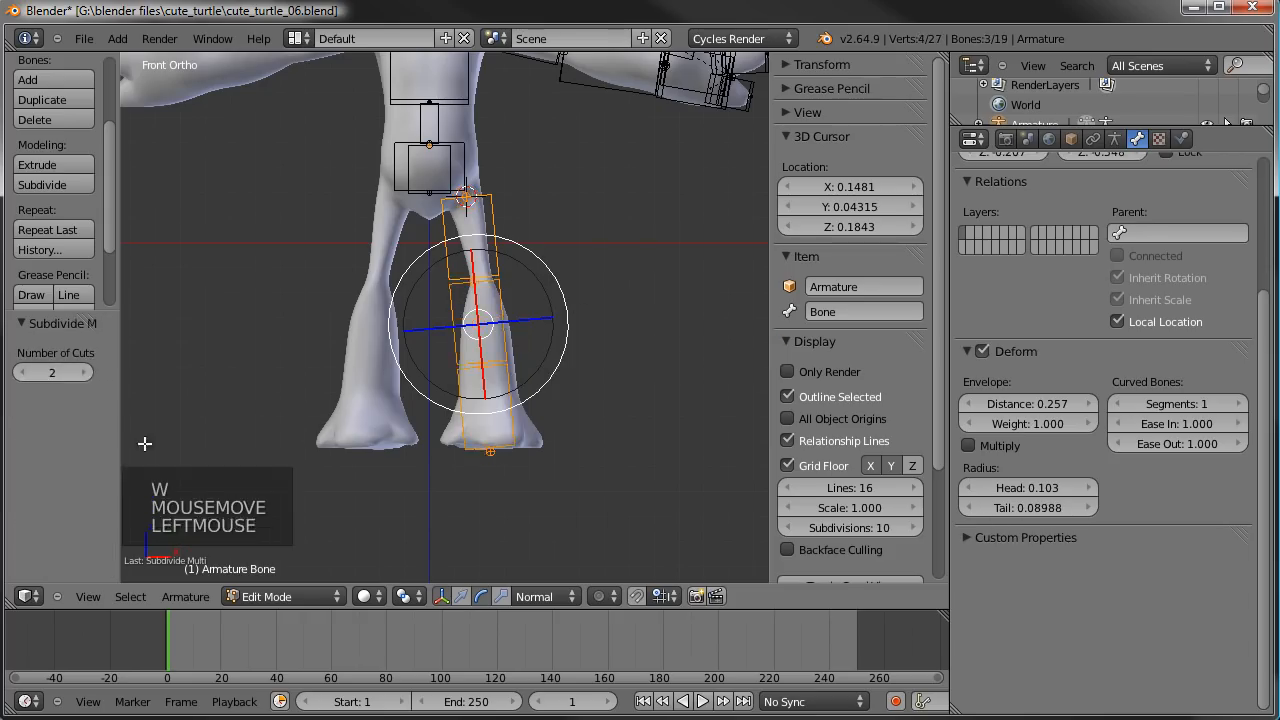
# - In front view, move the ankle joint about 0.033 in X and -0.070 in Z, and the knee joint about 0.030 in X
pyautogui.scroll(3, 305, 436)
pyautogui.rightClick(514, 404)
pyautogui.press('g')
pyautogui.press('g')
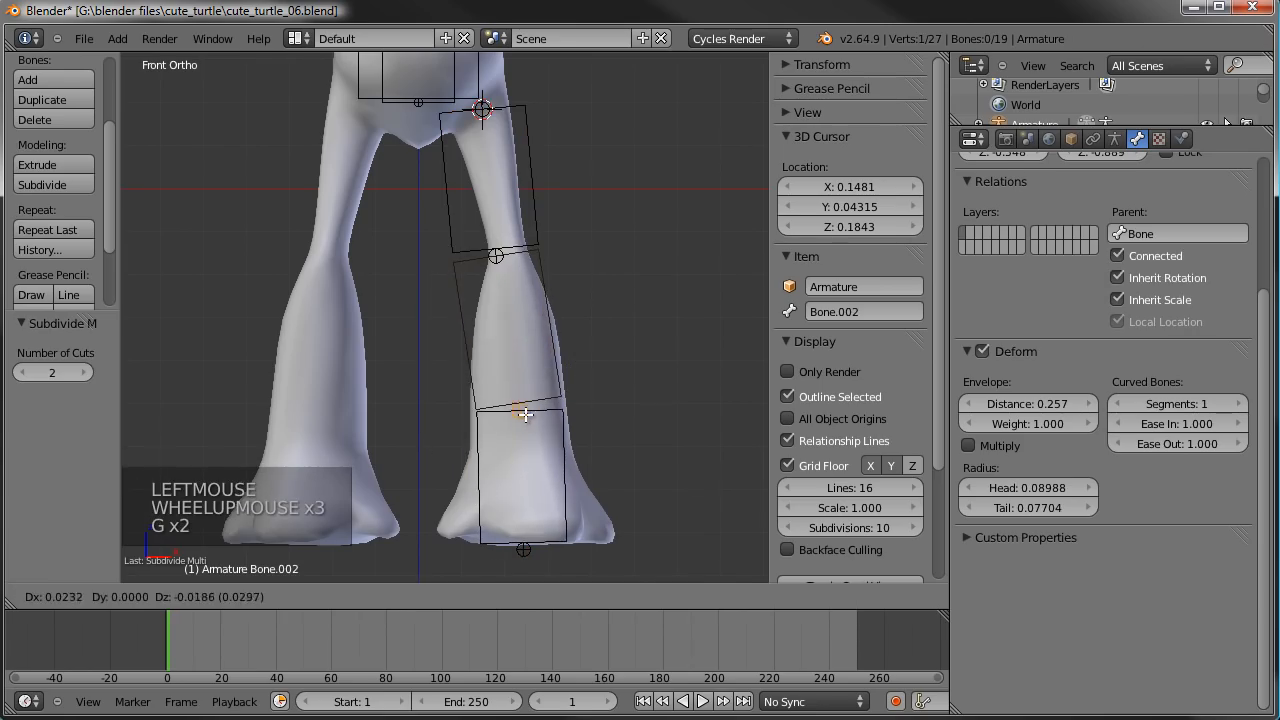
pyautogui.click(523, 428)
pyautogui.rightClick(495, 254)
pyautogui.press('g')
pyautogui.press('g')
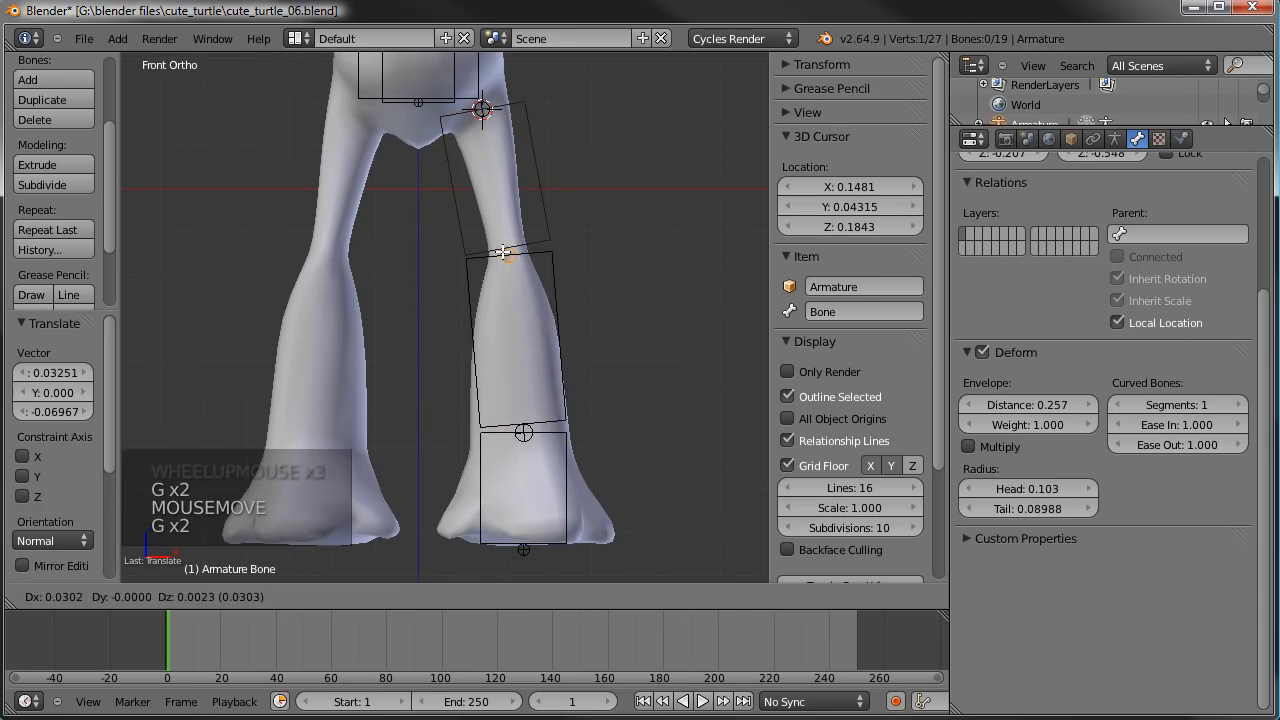
pyautogui.click(503, 253)
# - Scale the B-Bone display size of the thigh bone to 0.505 and of the foot bone to 1.427
pyautogui.rightClick(535, 167)
pyautogui.hotkey('ctrl', 'alt', 's')
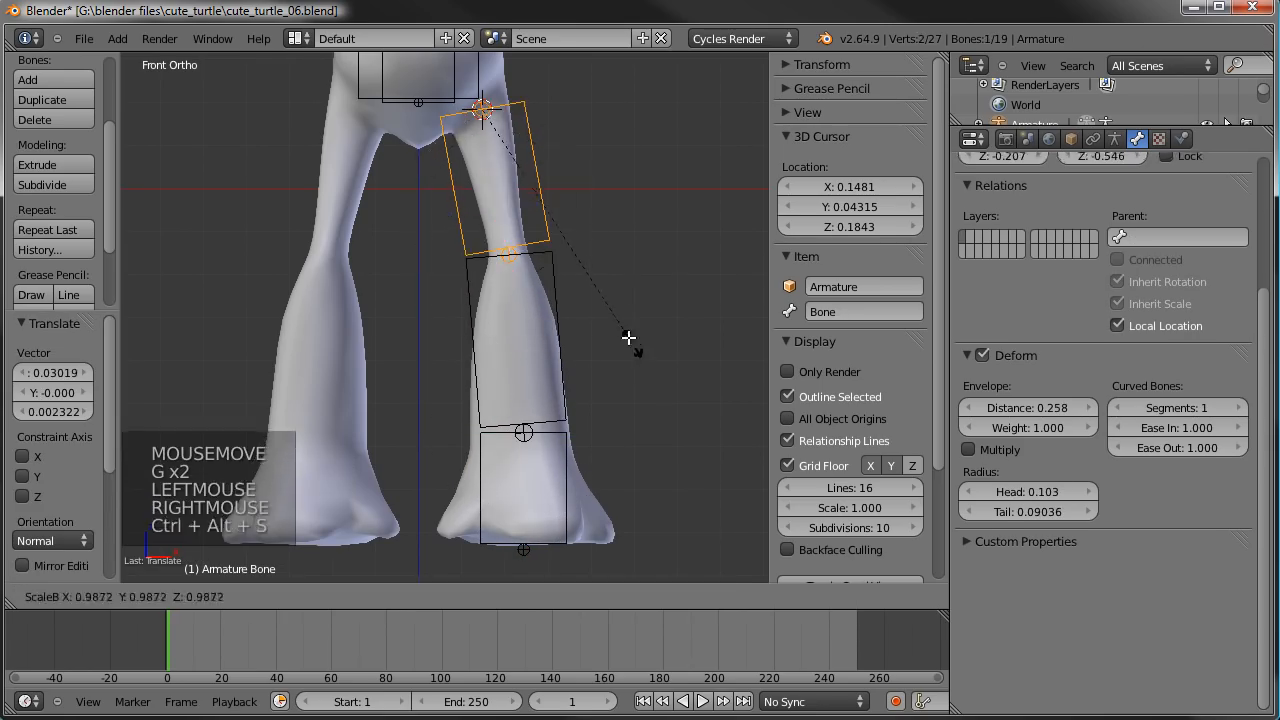
pyautogui.click(553, 260)
pyautogui.rightClick(578, 497)
pyautogui.rightClick(582, 492)
pyautogui.hotkey('ctrl', 'alt', 's')
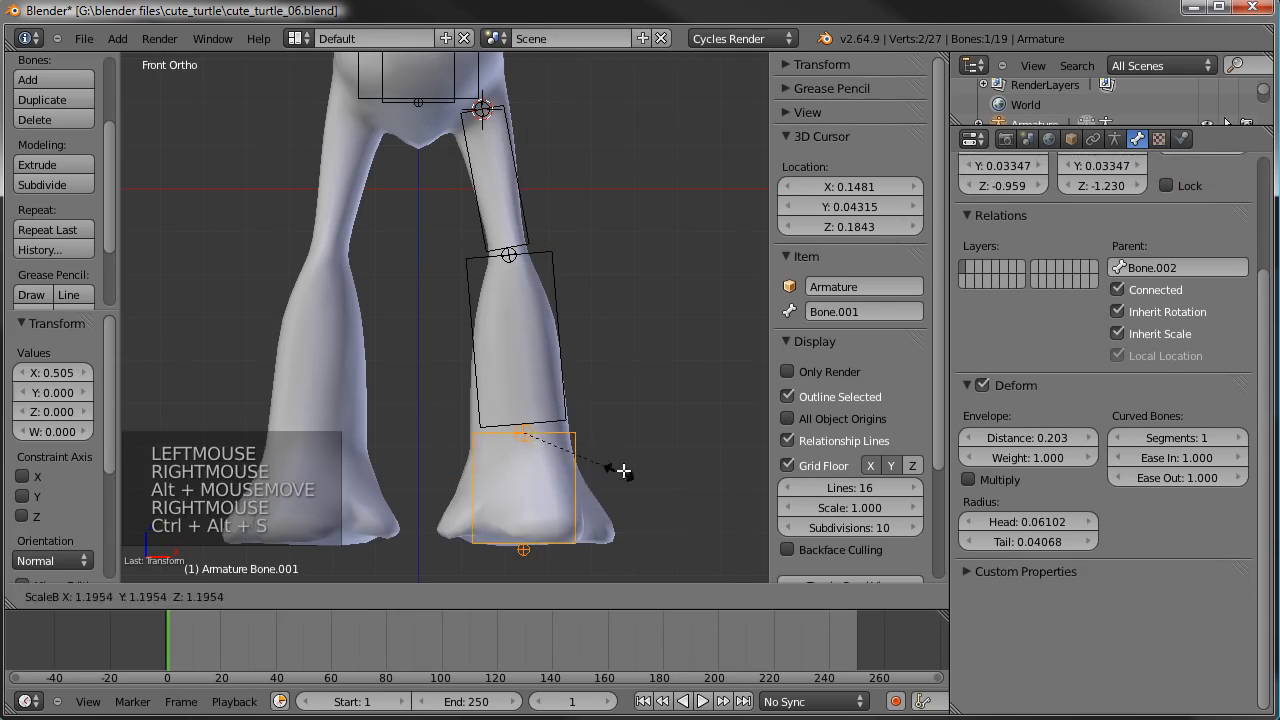
pyautogui.click(645, 455)
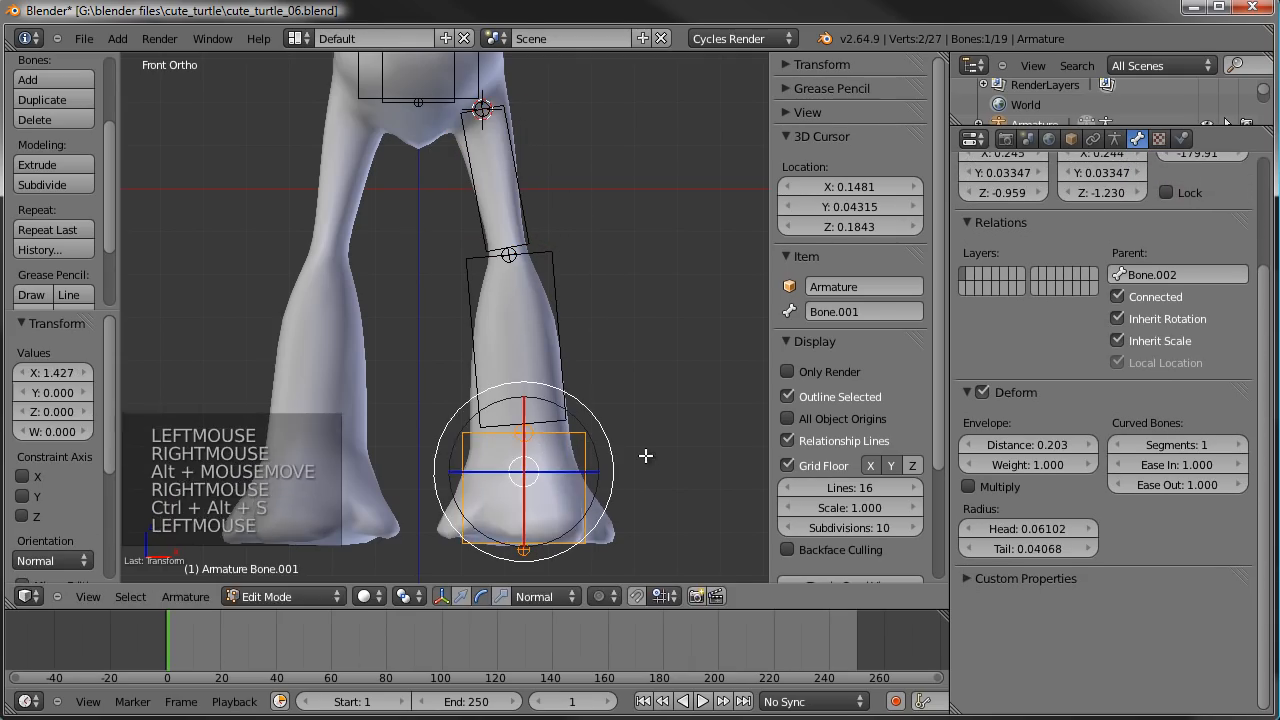
# - In right side view, move the knee joint about -0.072 in Y and 0.009 in Z to follow the leg's bend
pyautogui.rightClick(521, 257)
pyautogui.press('g')
pyautogui.press('g')
pyautogui.click(508, 260)
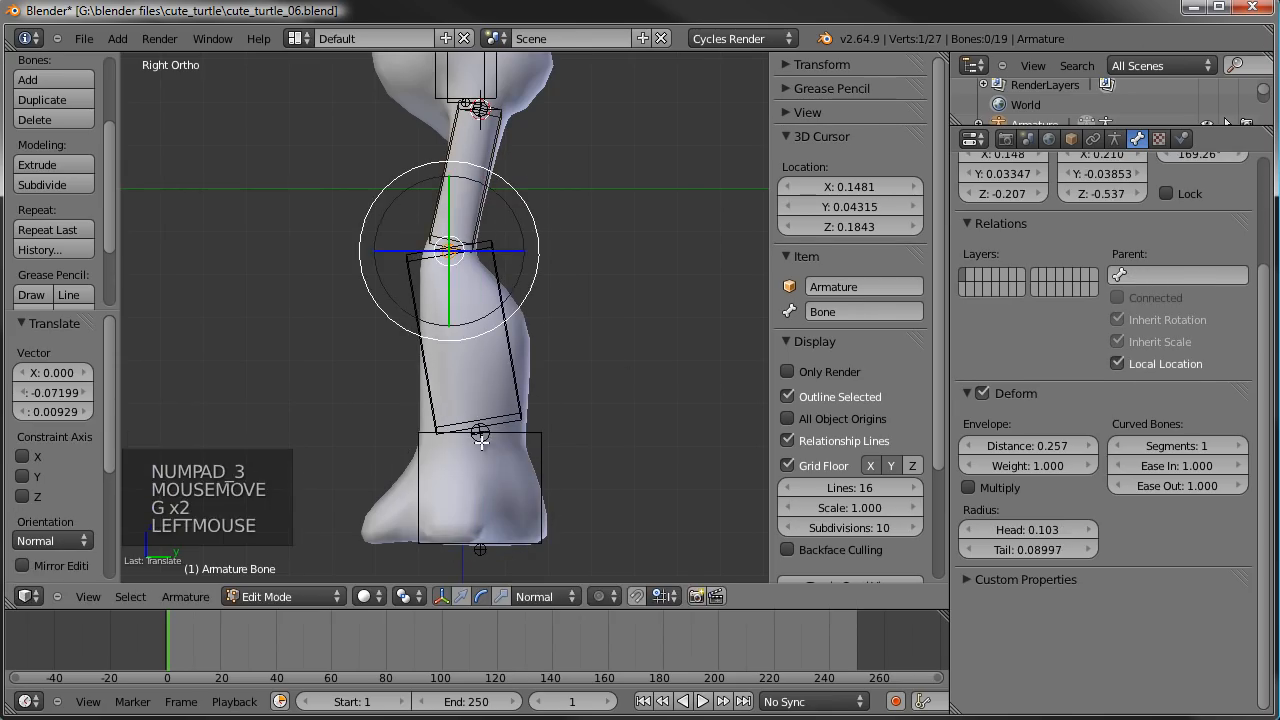
# - Move the foot bone about -0.028 along the global Y axis to center it in the foot
pyautogui.rightClick(457, 457)
pyautogui.rightClick(529, 486)
pyautogui.press('g')
pyautogui.press('g')
pyautogui.press('g')
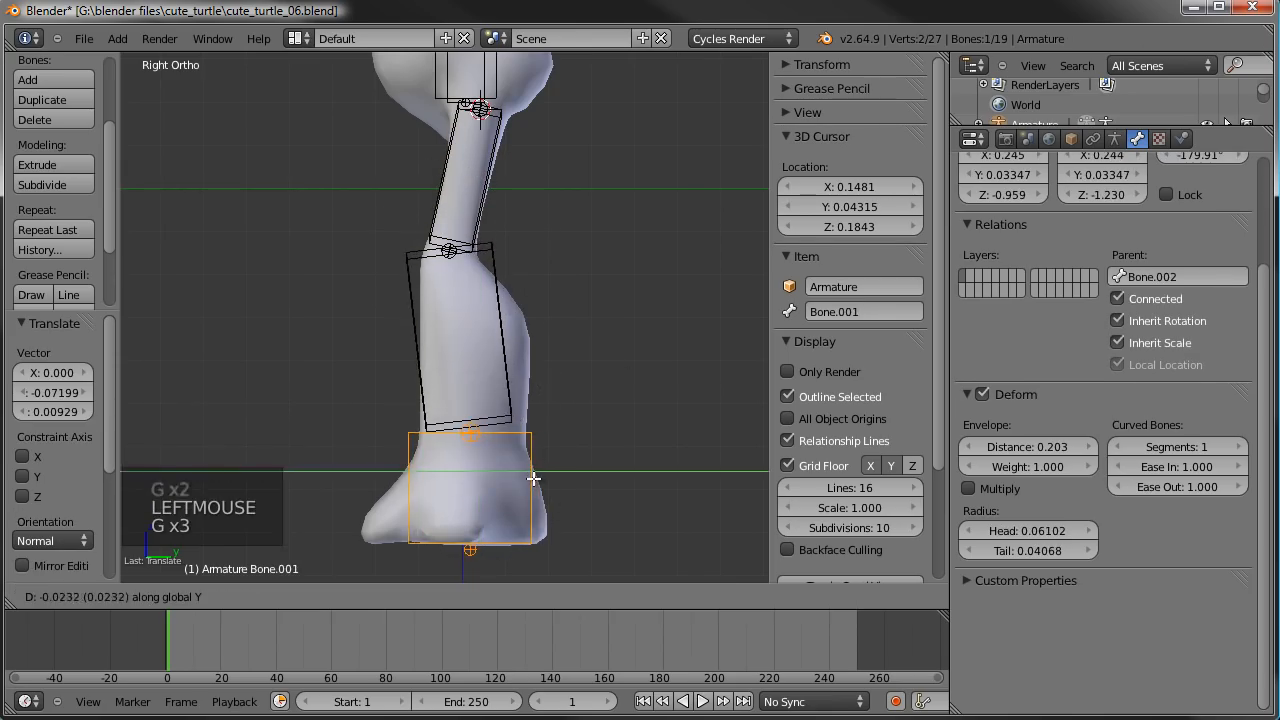
pyautogui.click(531, 479)
pyautogui.scroll(-4, 526, 466)
pyautogui.scroll(3, 531, 449)
# - Adjust the foot bone's B-Bone display size along the Y axis and deselect all bones
pyautogui.hotkey('ctrl', 'alt', 's')
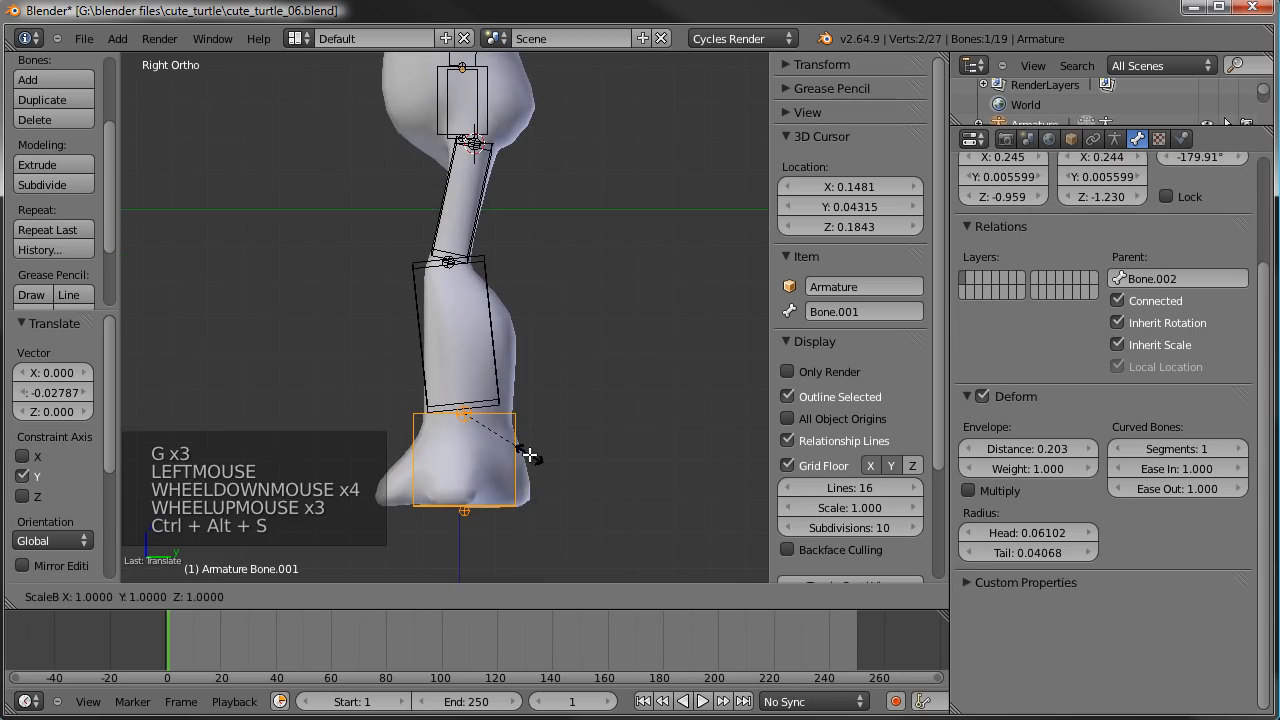
pyautogui.press('y')
pyautogui.click(551, 451)
pyautogui.moveTo(551, 451); pyautogui.dragTo(576, 458, button='middle')
pyautogui.scroll(-2, 576, 458)
pyautogui.press('a')
pyautogui.scroll(-1, 576, 458)
pyautogui.moveTo(395, 410); pyautogui.dragTo(439, 461, button='middle')
pyautogui.scroll(1, 464, 462)
pyautogui.moveTo(487, 332); pyautogui.dragTo(583, 323, button='middle')
pyautogui.scroll(3, 566, 400)
pyautogui.moveTo(563, 420); pyautogui.dragTo(562, 418, button='middle')
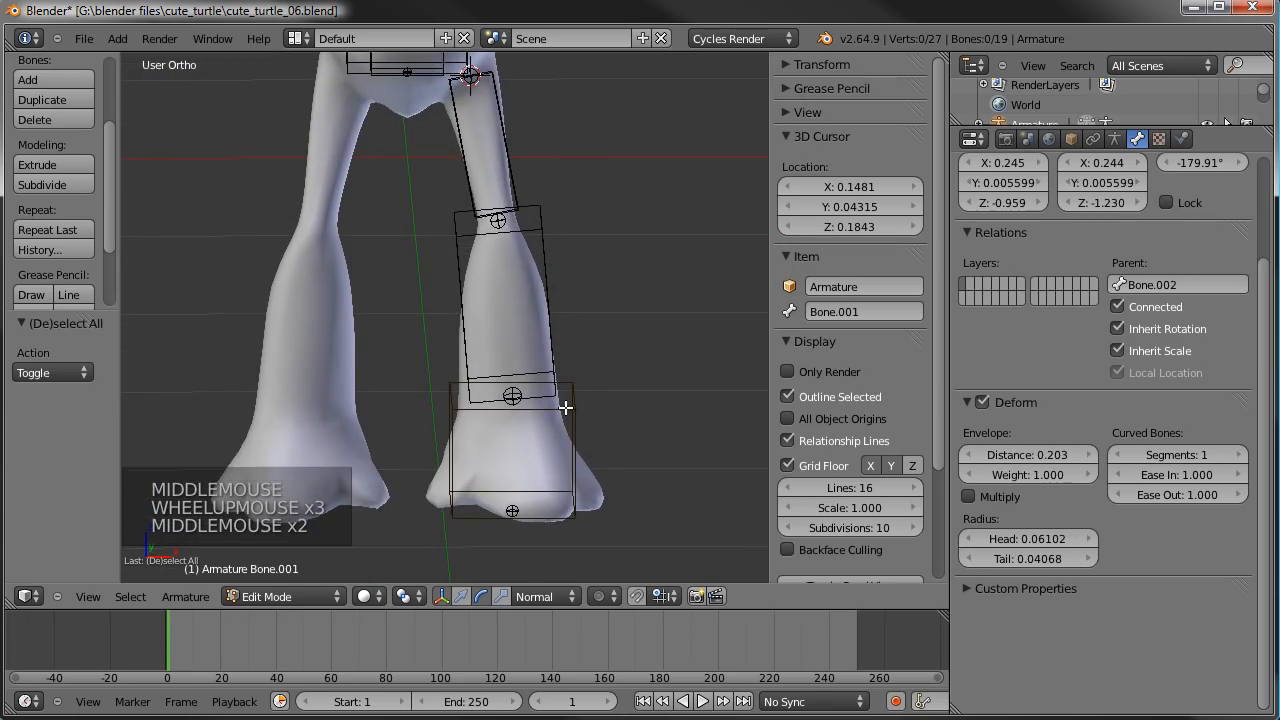
# - Scale the foot bone's B-Bone display size to 0.522 in front view
pyautogui.click(565, 408)
pyautogui.rightClick(565, 408)
pyautogui.press('KP_1')
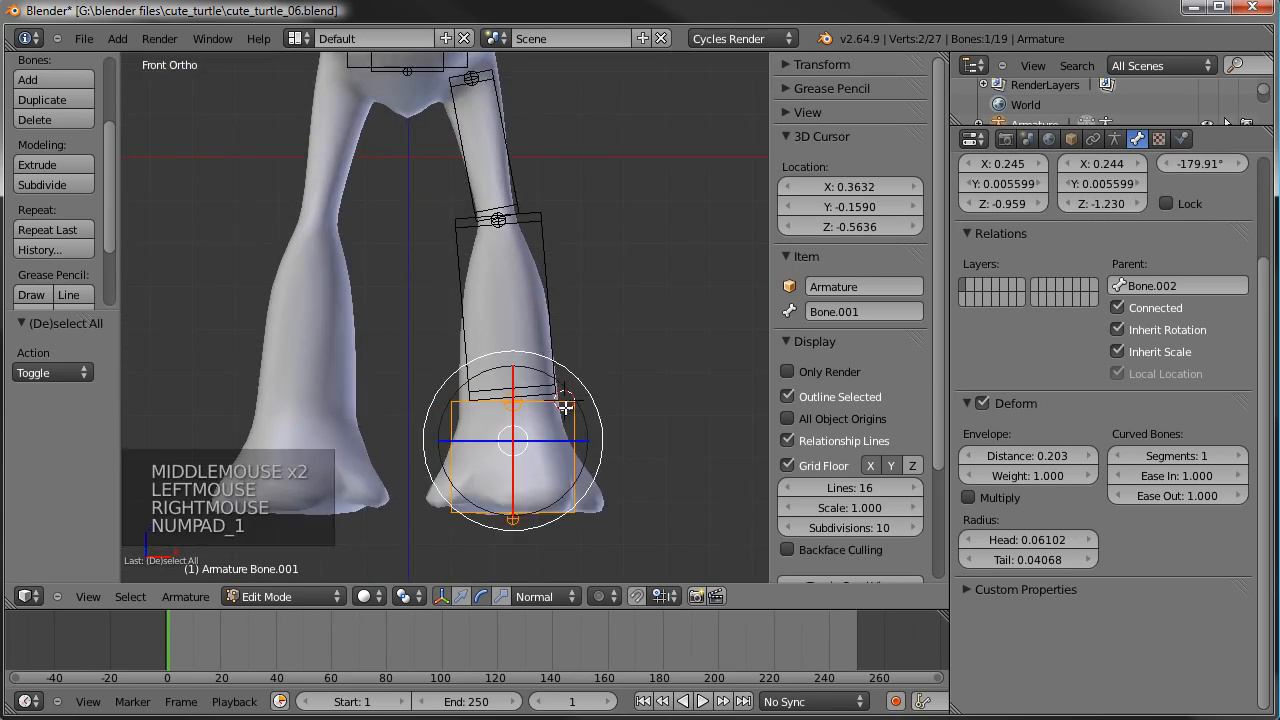
pyautogui.scroll(2, 565, 408)
pyautogui.keyDown('shift'); pyautogui.moveTo(565, 408); pyautogui.dragTo(514, 328, button='middle'); pyautogui.keyUp('shift')
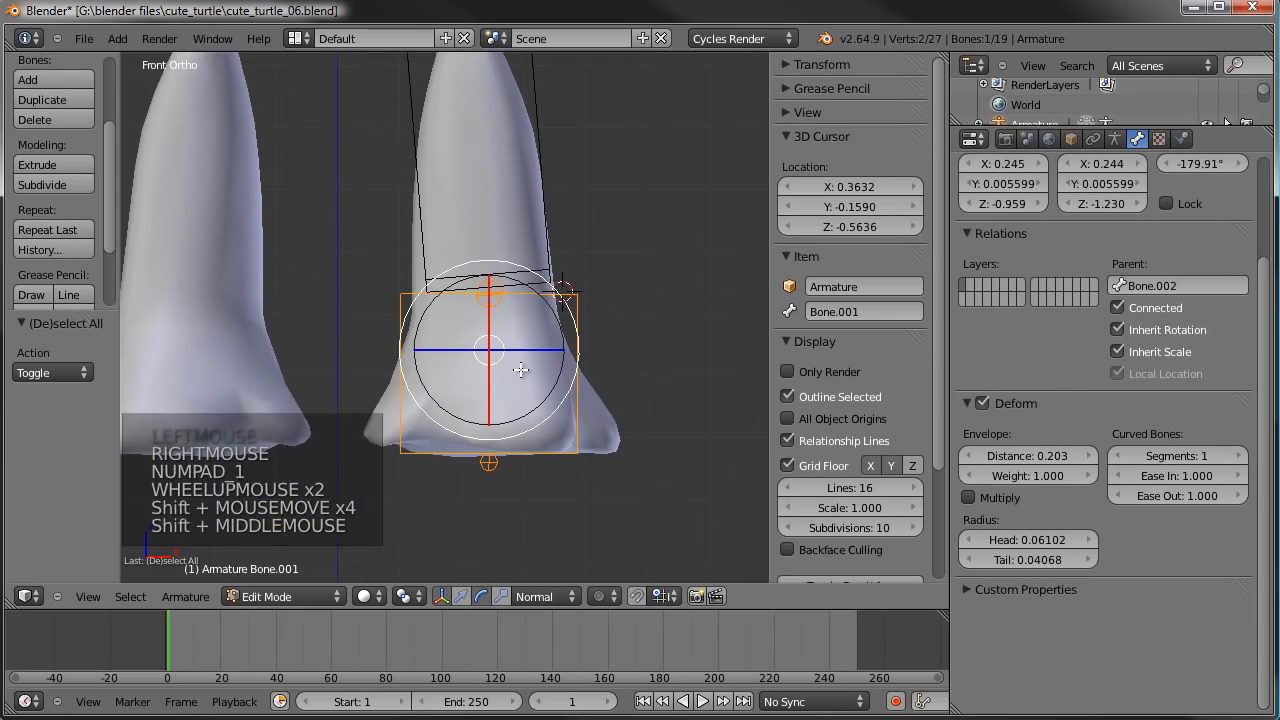
pyautogui.press('s')
pyautogui.rightClick(667, 372)
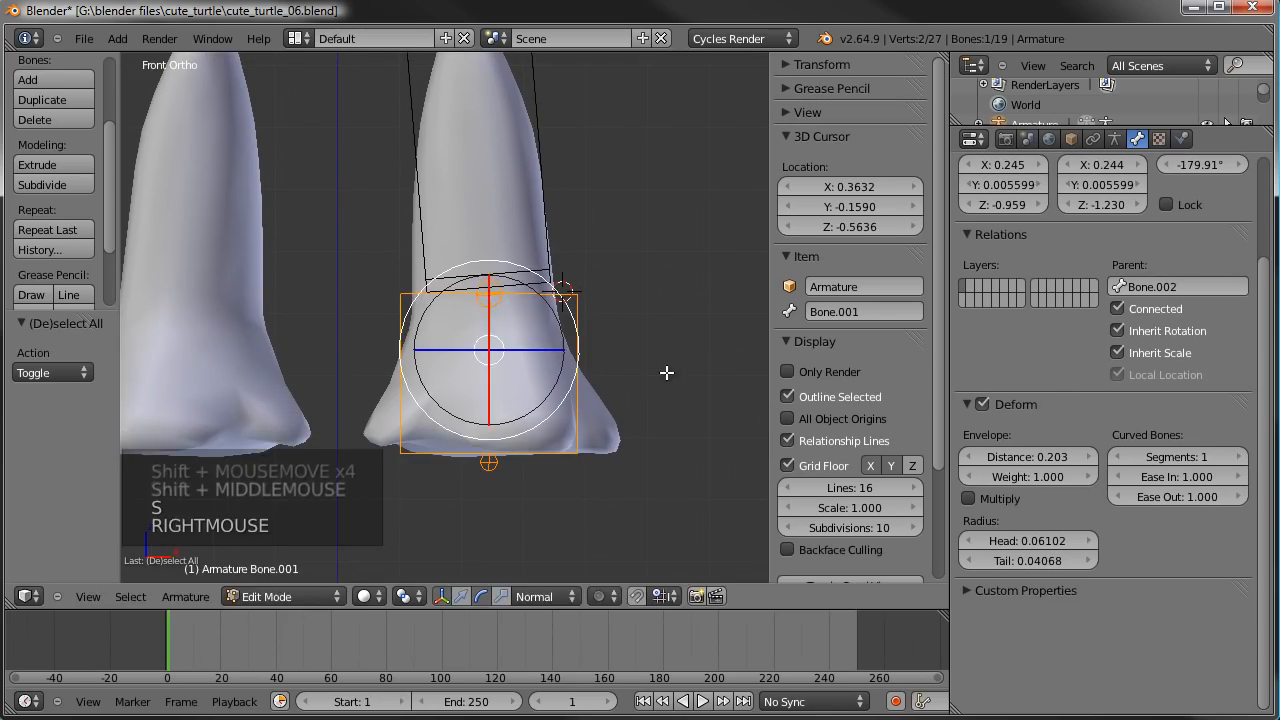
pyautogui.hotkey('ctrl', 'alt', 's')
pyautogui.click(586, 376)
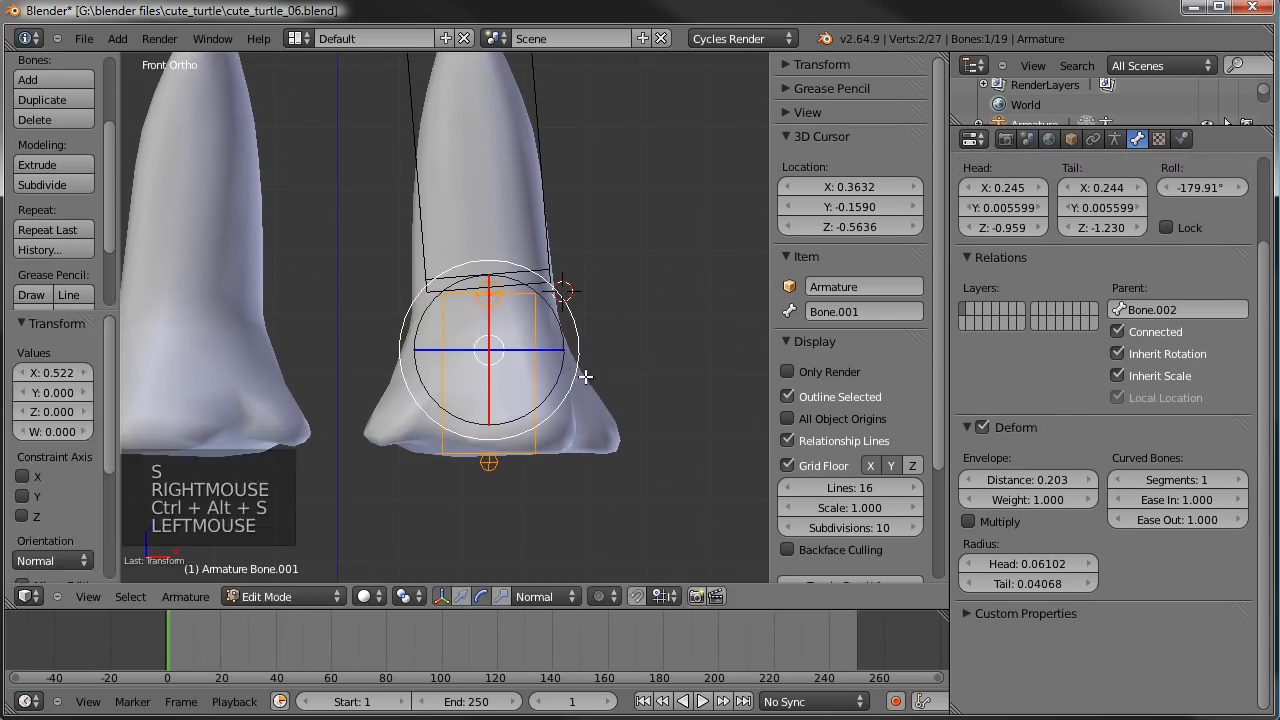
# - Duplicate the foot bone in place and scale the copy's B-Bone display size to 1.837
pyautogui.hotkey('shift', 'd')
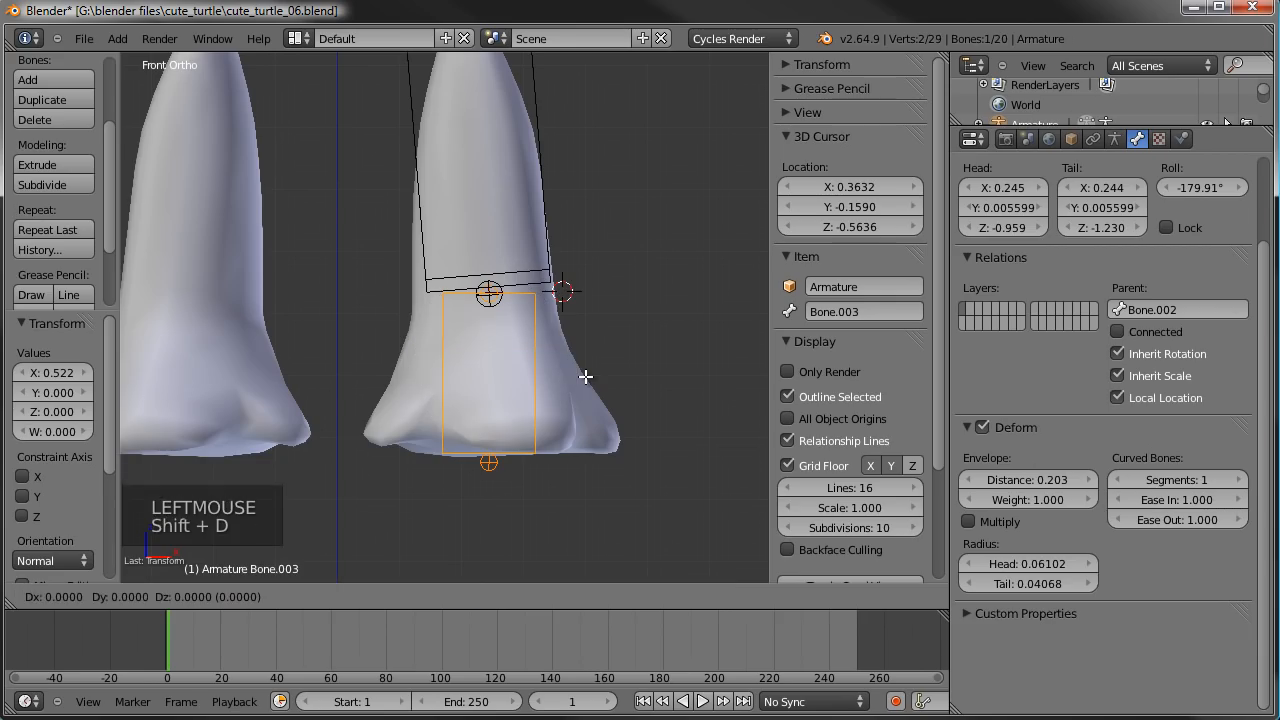
pyautogui.rightClick(610, 373)
pyautogui.hotkey('ctrl', 'alt', 's')
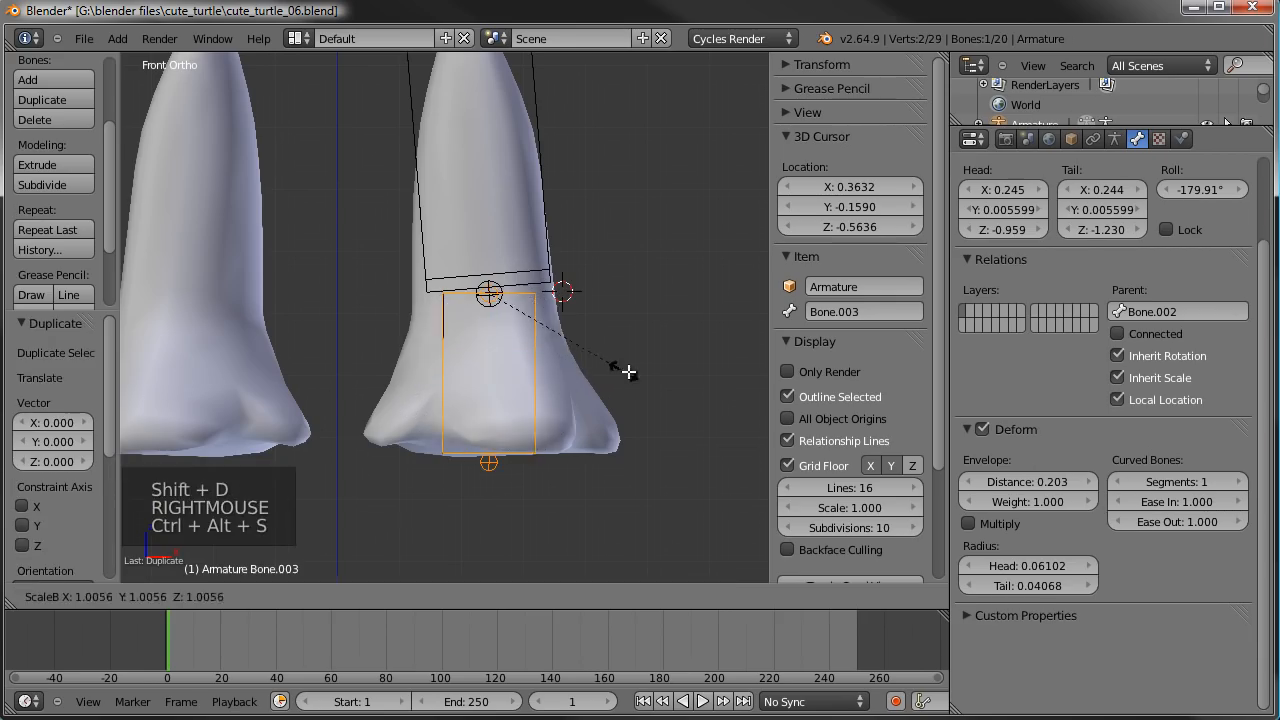
pyautogui.click(772, 314)
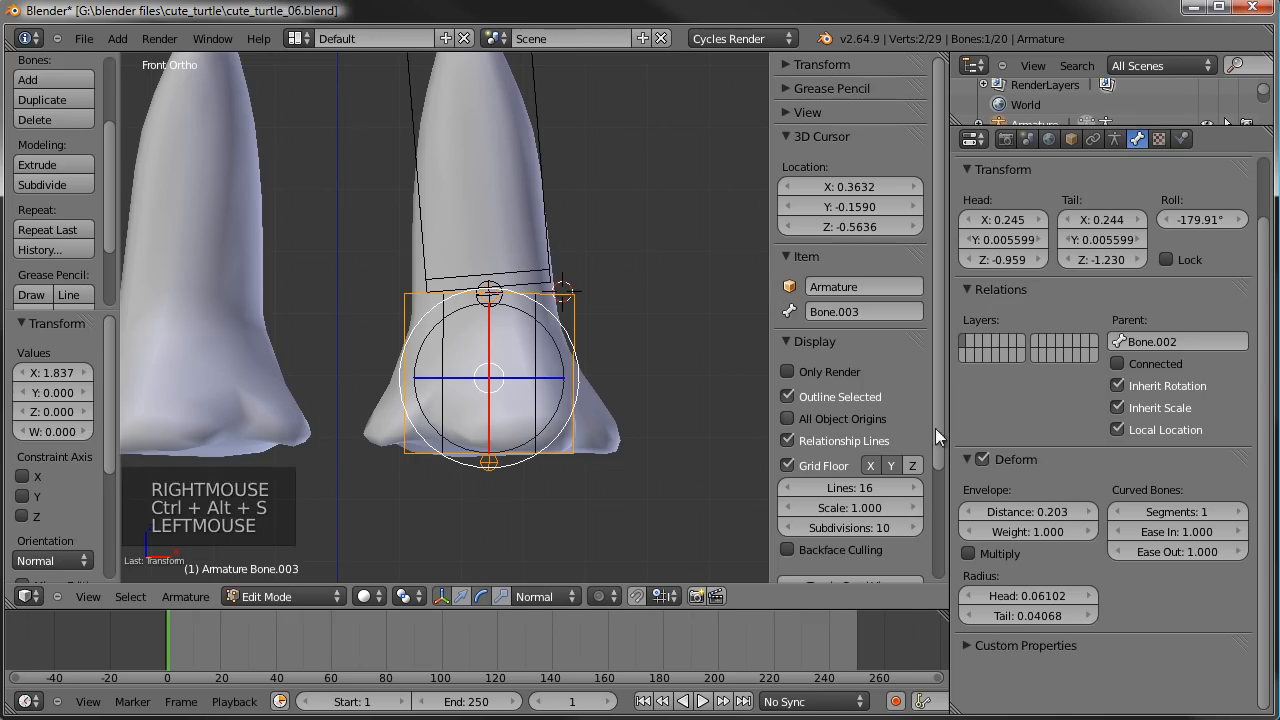
# - Clear the parent of the duplicated foot bone so it is independent of the leg chain
pyautogui.click(1174, 343)
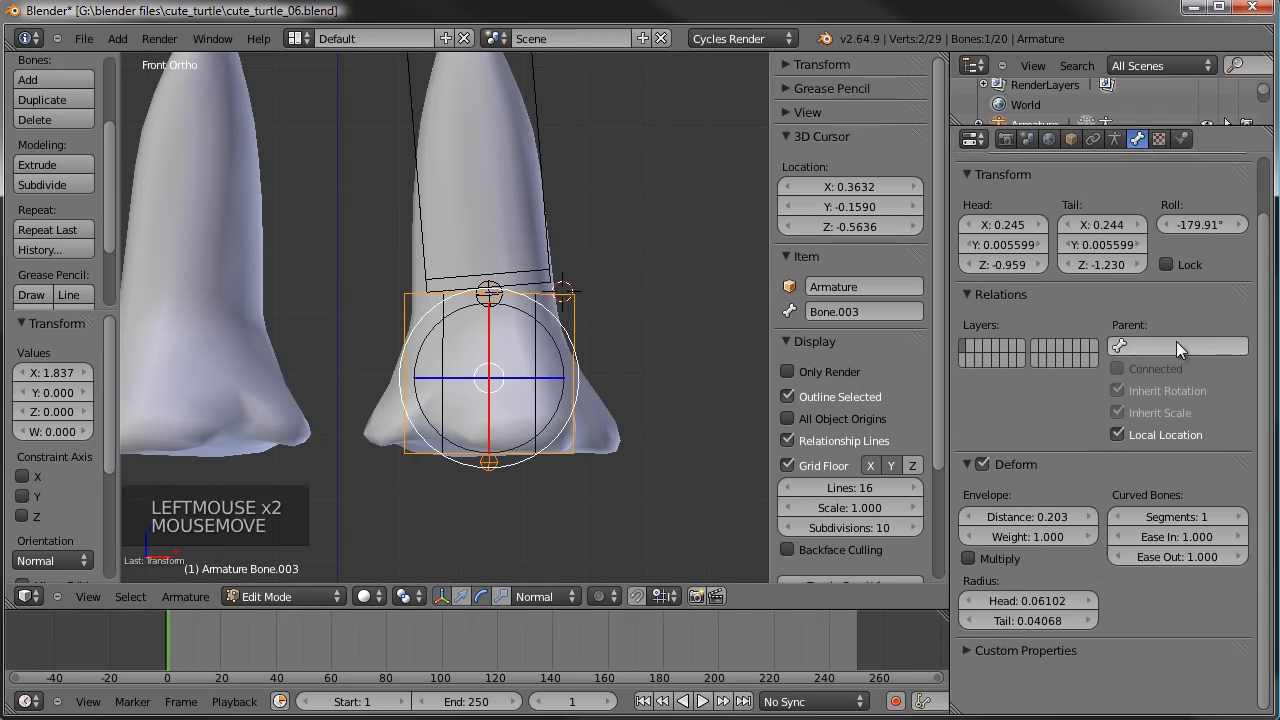
pyautogui.click(1136, 348)
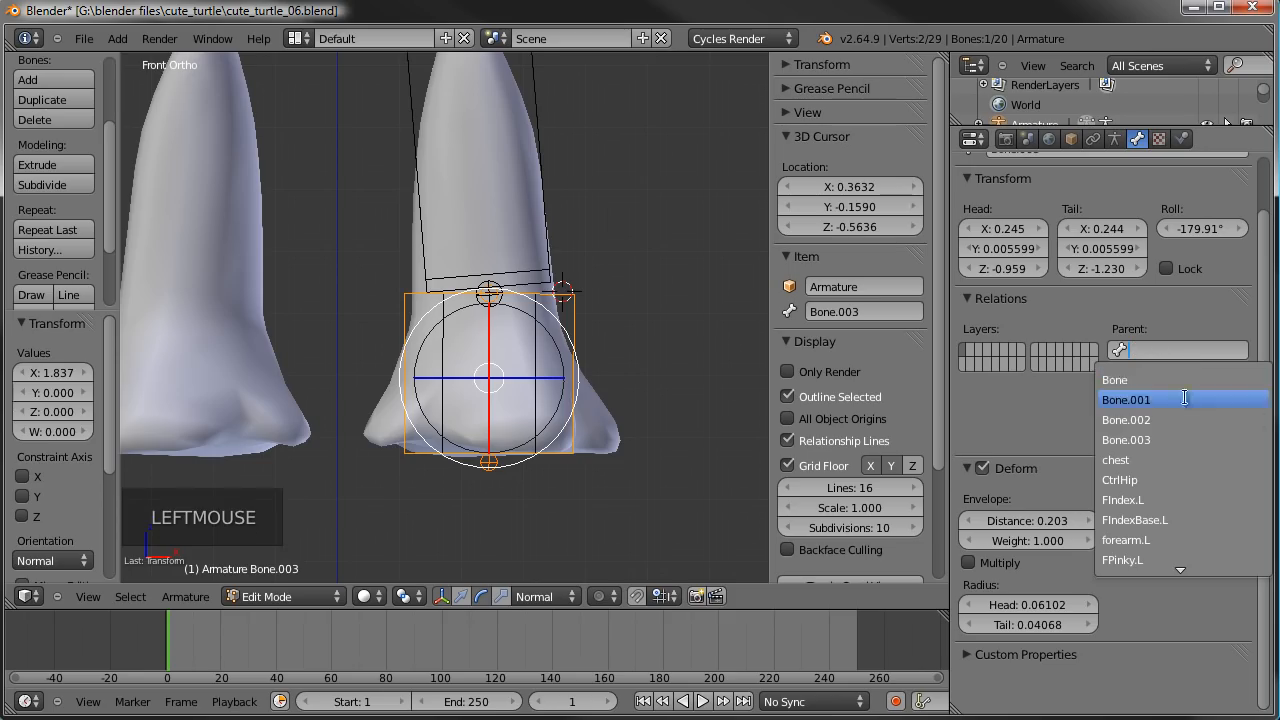
pyautogui.click(1190, 400)
pyautogui.click(1165, 357)
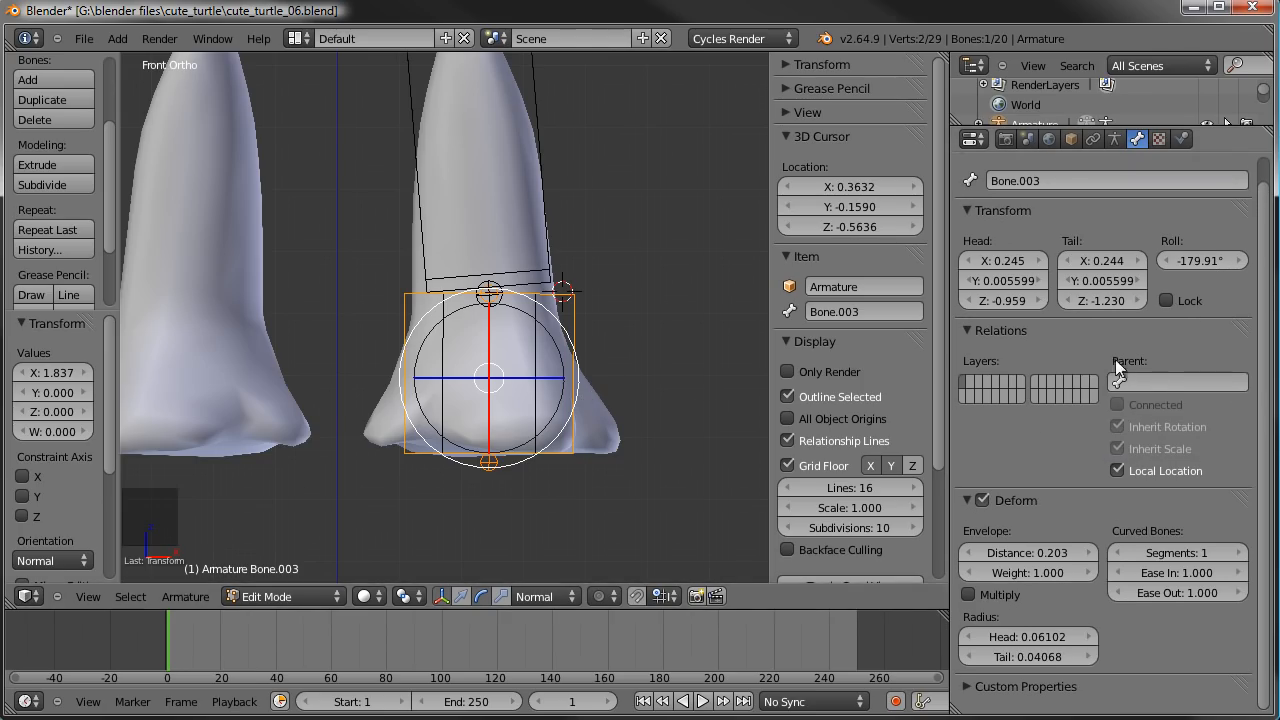
pyautogui.keyDown('shift'); pyautogui.moveTo(591, 280); pyautogui.dragTo(586, 367, button='middle'); pyautogui.keyUp('shift')
pyautogui.scroll(-2, 586, 367)
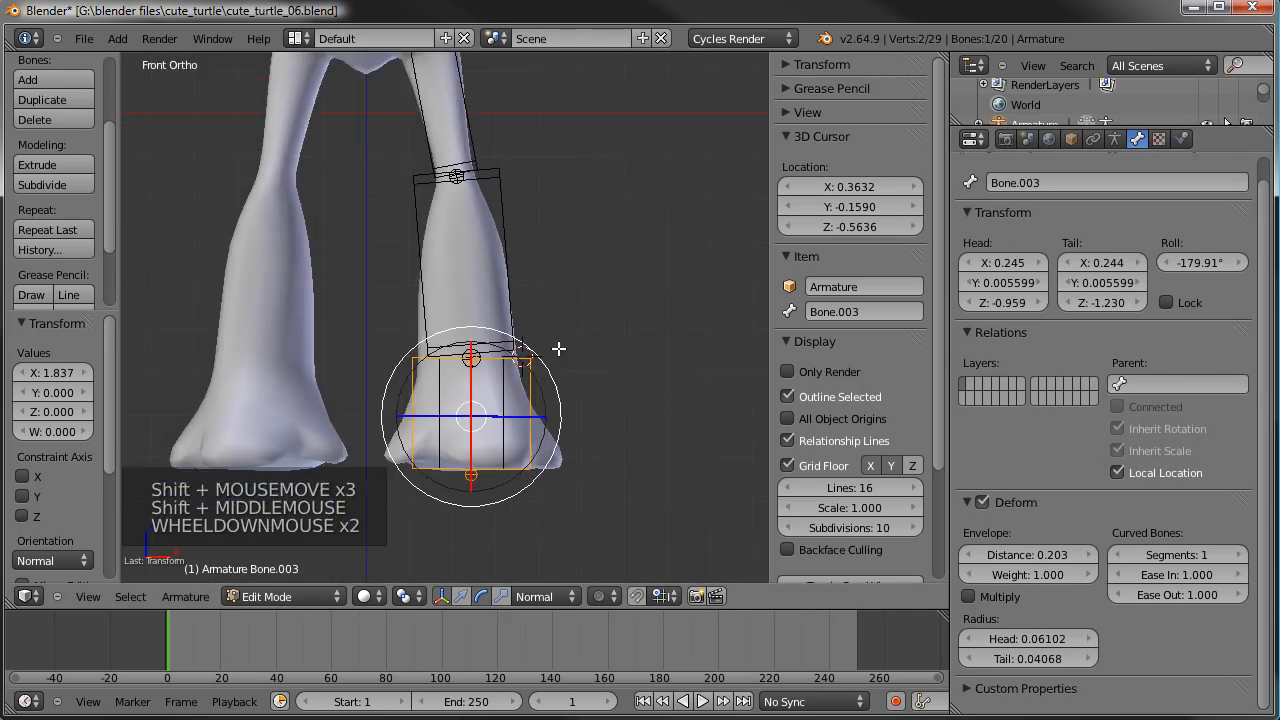
# - Rename the upper bone of the left leg to thigh.L
pyautogui.keyDown('shift'); pyautogui.moveTo(514, 177); pyautogui.dragTo(503, 223, button='middle'); pyautogui.keyUp('shift')
pyautogui.rightClick(511, 217)
pyautogui.rightClick(469, 202)
pyautogui.rightClick(469, 202)
pyautogui.click(835, 311)
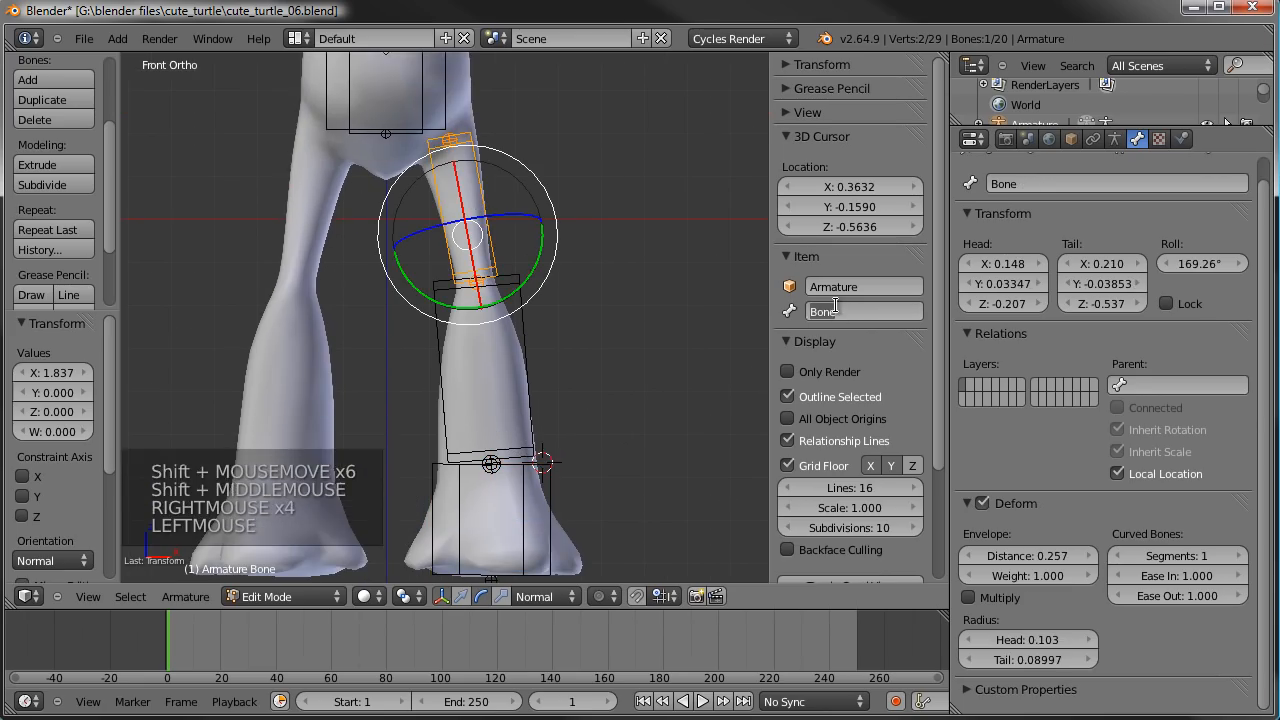
pyautogui.write('tj')
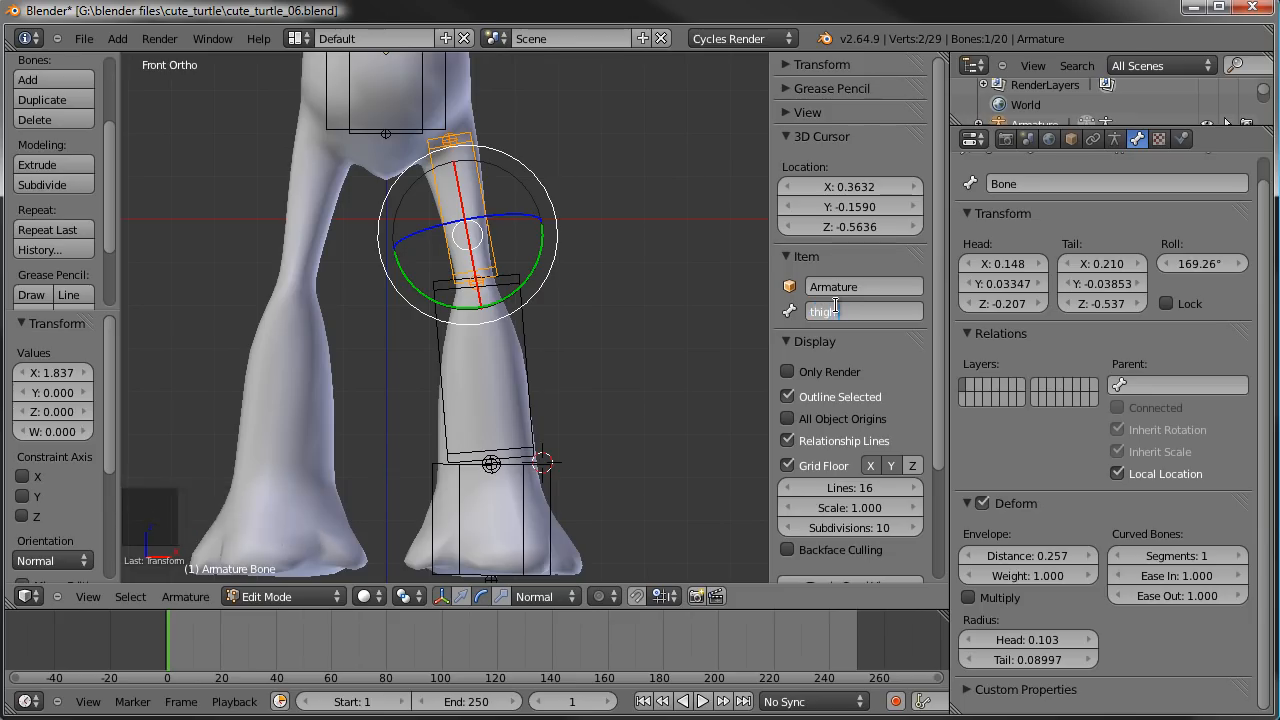
pyautogui.write('.L')
pyautogui.press('Return')
# - Rename the lower leg bone below the knee to shin.L
pyautogui.rightClick(535, 329)
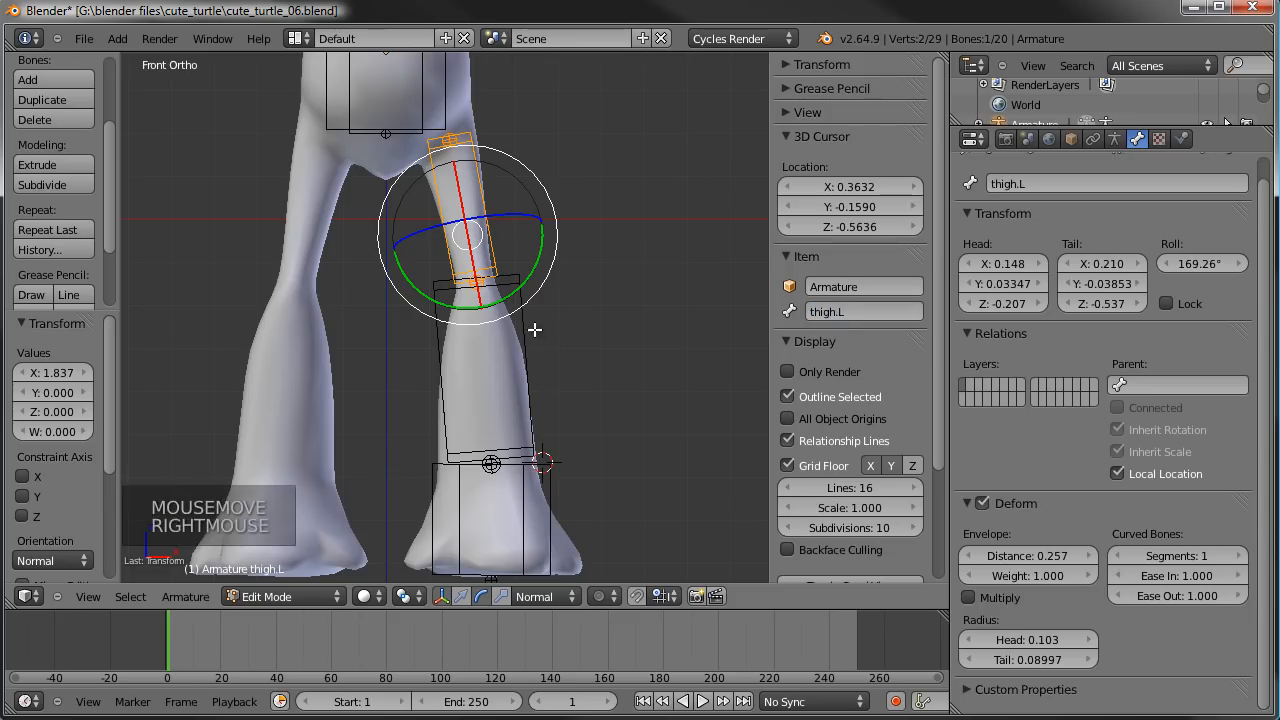
pyautogui.click(835, 312)
pyautogui.write('shin')
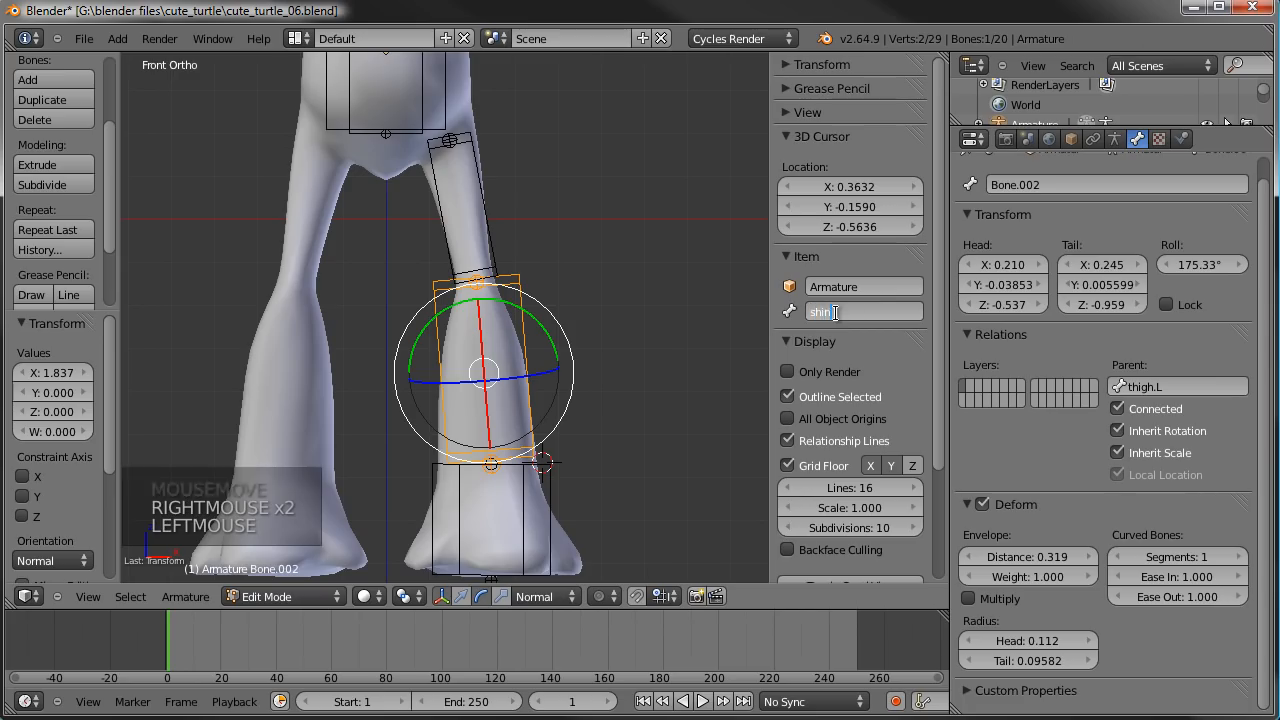
pyautogui.write('.L')
pyautogui.press('Return')
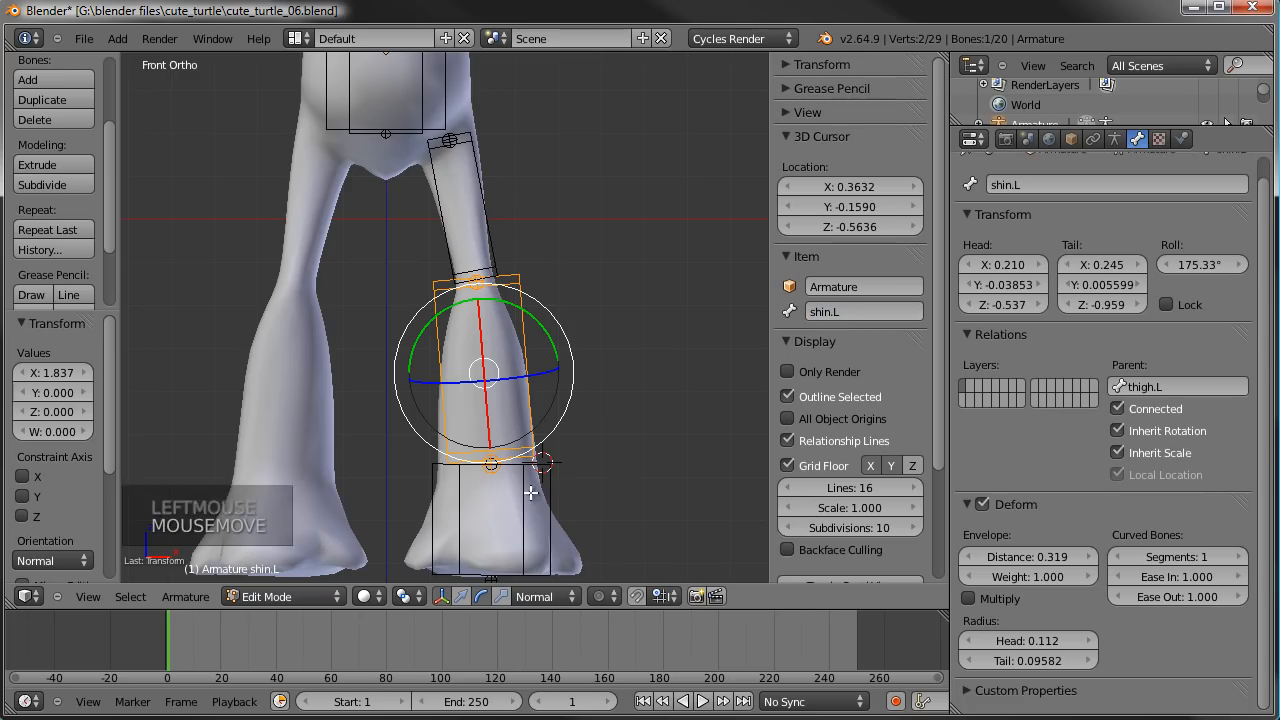
# - Rename the narrow foot bone parented to the shin to foot.L
pyautogui.rightClick(535, 492)
pyautogui.click(847, 310)
pyautogui.write('foot.L')
pyautogui.press('Return')
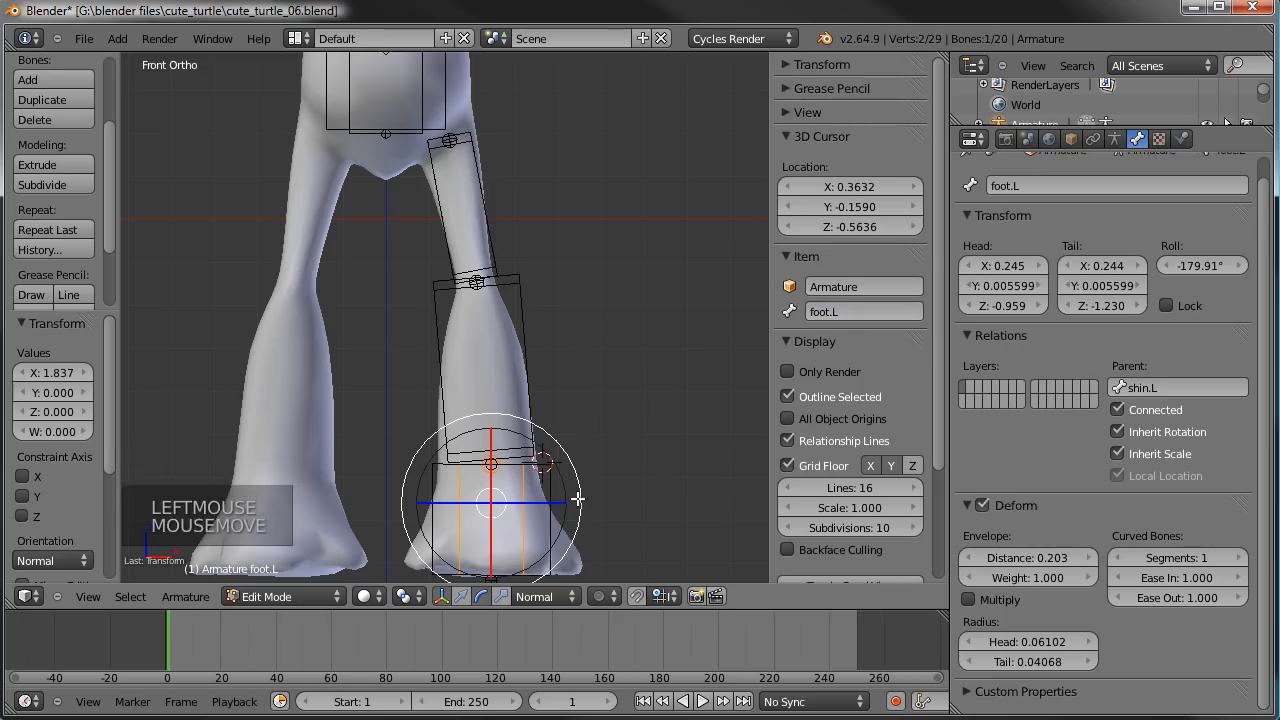
# - Rename the wide, unparented duplicate of the foot bone to IKfoot.L
pyautogui.rightClick(544, 498)
pyautogui.click(833, 312)
pyautogui.write('IK')
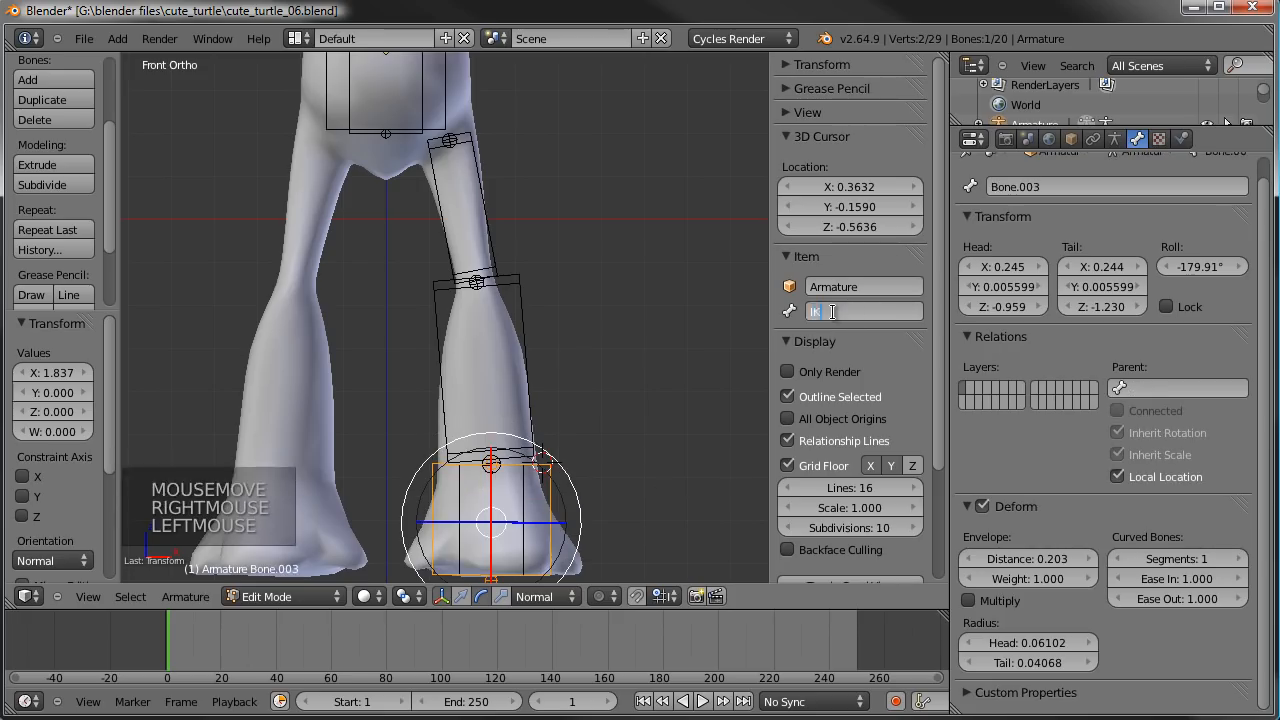
pyautogui.write('foot.L')
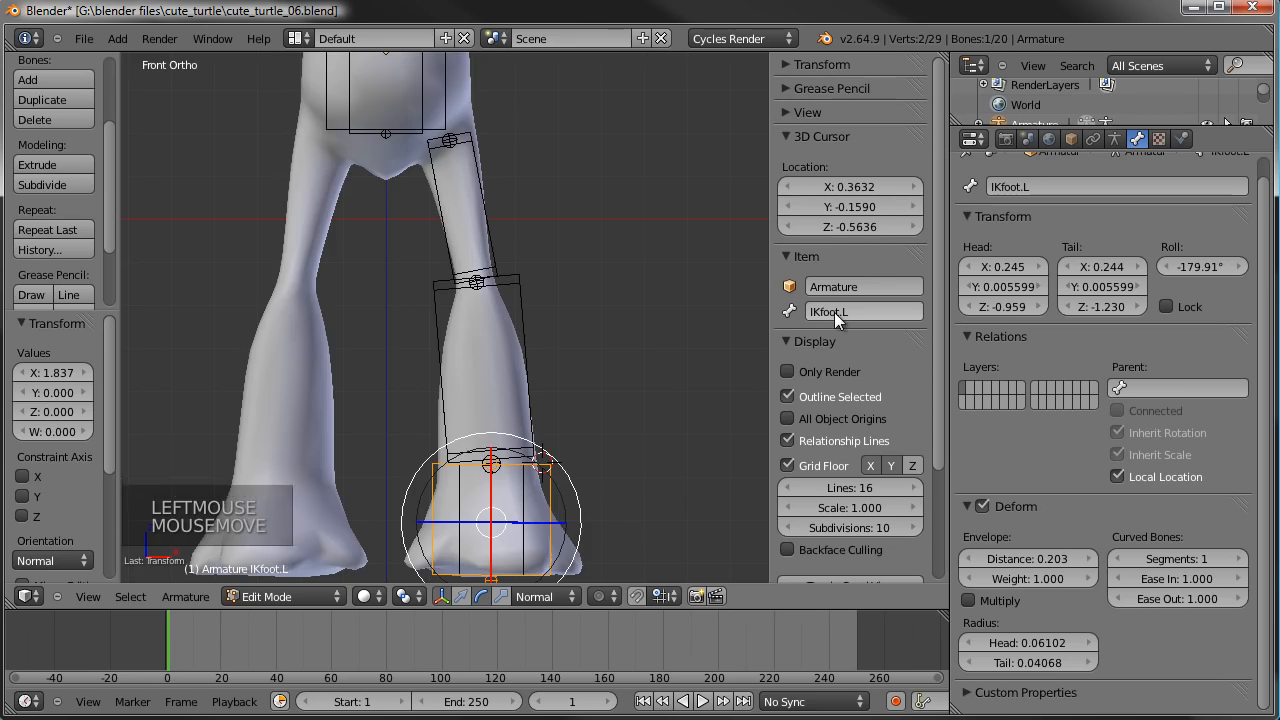
pyautogui.press('Return')
# - Try to add a bone constraint to foot.L with IKfoot.L as target while in Edit Mode
pyautogui.scroll(-2, 543, 414)
pyautogui.keyDown('shift'); pyautogui.moveTo(543, 414); pyautogui.dragTo(505, 383, button='middle'); pyautogui.keyUp('shift')
pyautogui.scroll(3, 577, 443)
pyautogui.scroll(-2, 560, 420)
pyautogui.scroll(3, 560, 420)
pyautogui.rightClick(505, 383)
pyautogui.rightClick(561, 358)
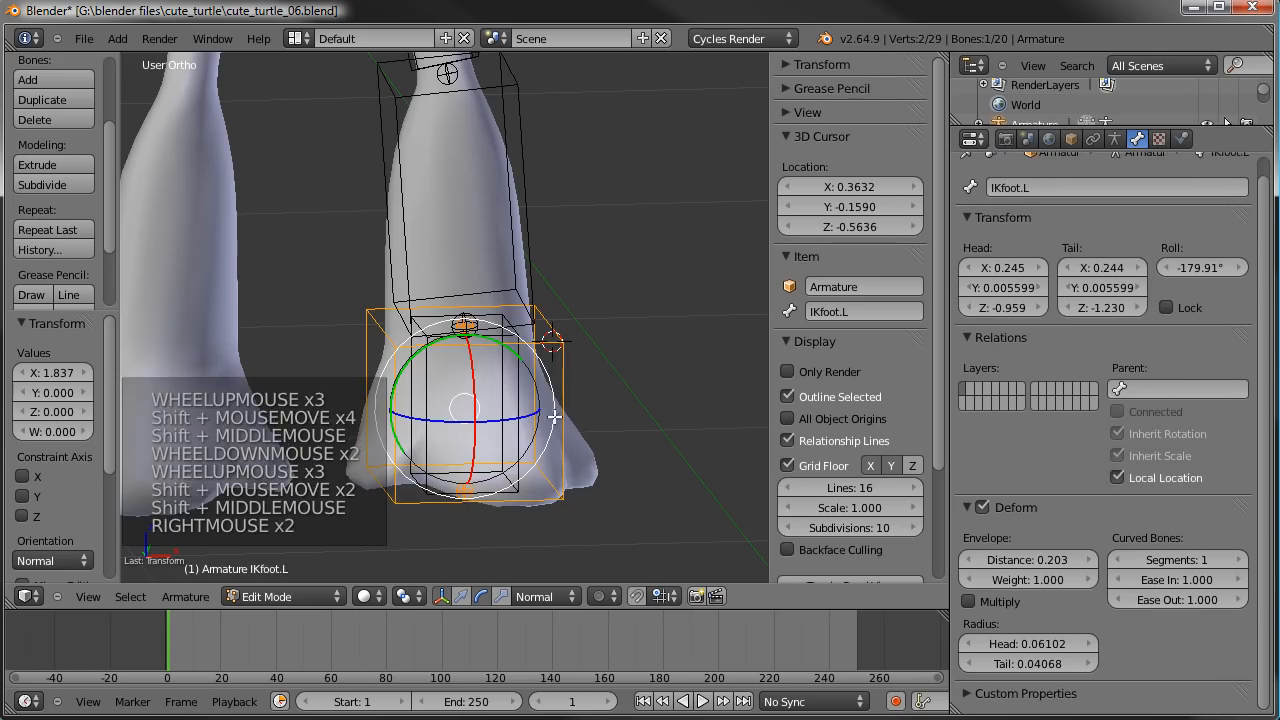
pyautogui.keyDown('shift'); pyautogui.rightClick(522, 462); pyautogui.keyUp('shift')
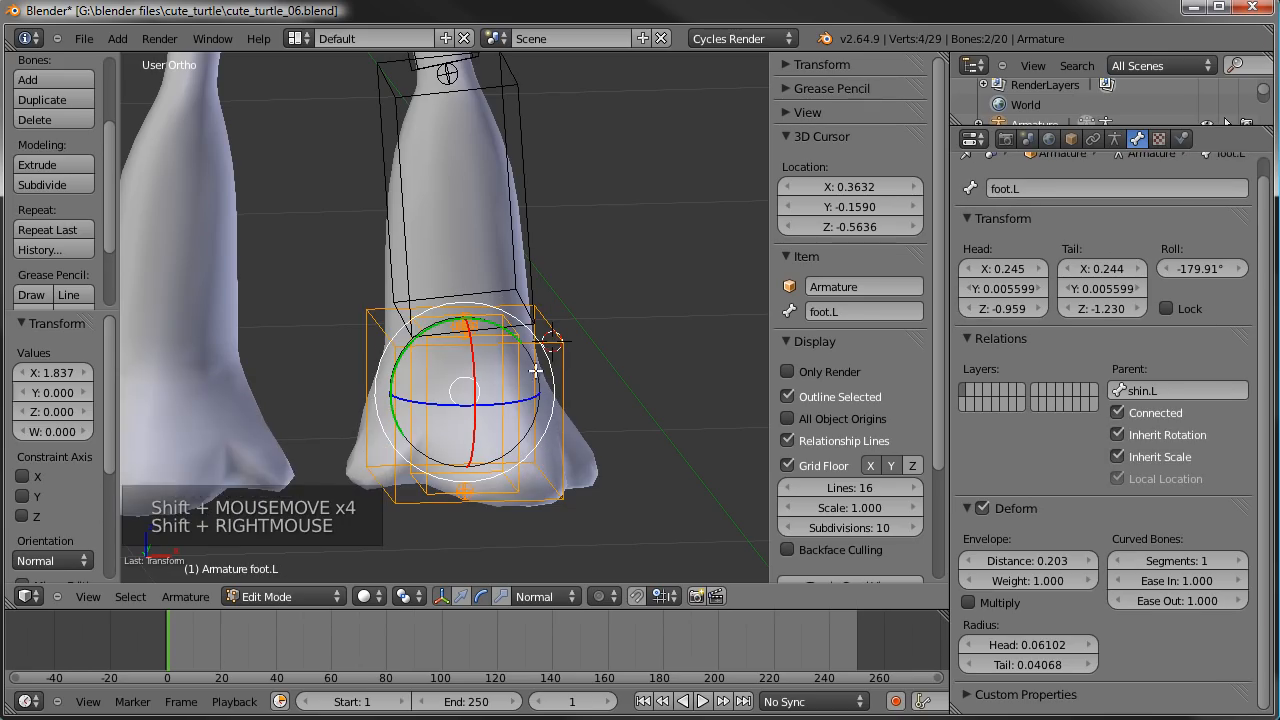
pyautogui.hotkey('ctrl', 'shift', 'c')
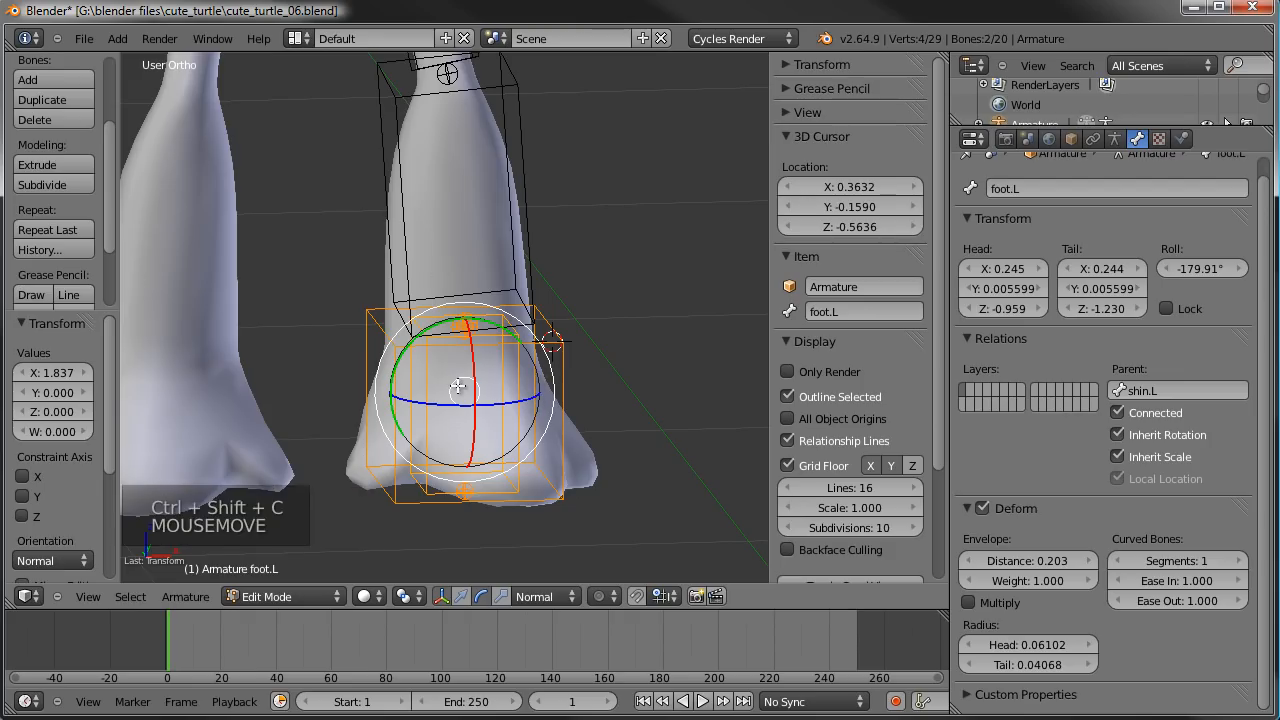
pyautogui.hotkey('ctrl', 'shift', 'c')
pyautogui.click(536, 36)
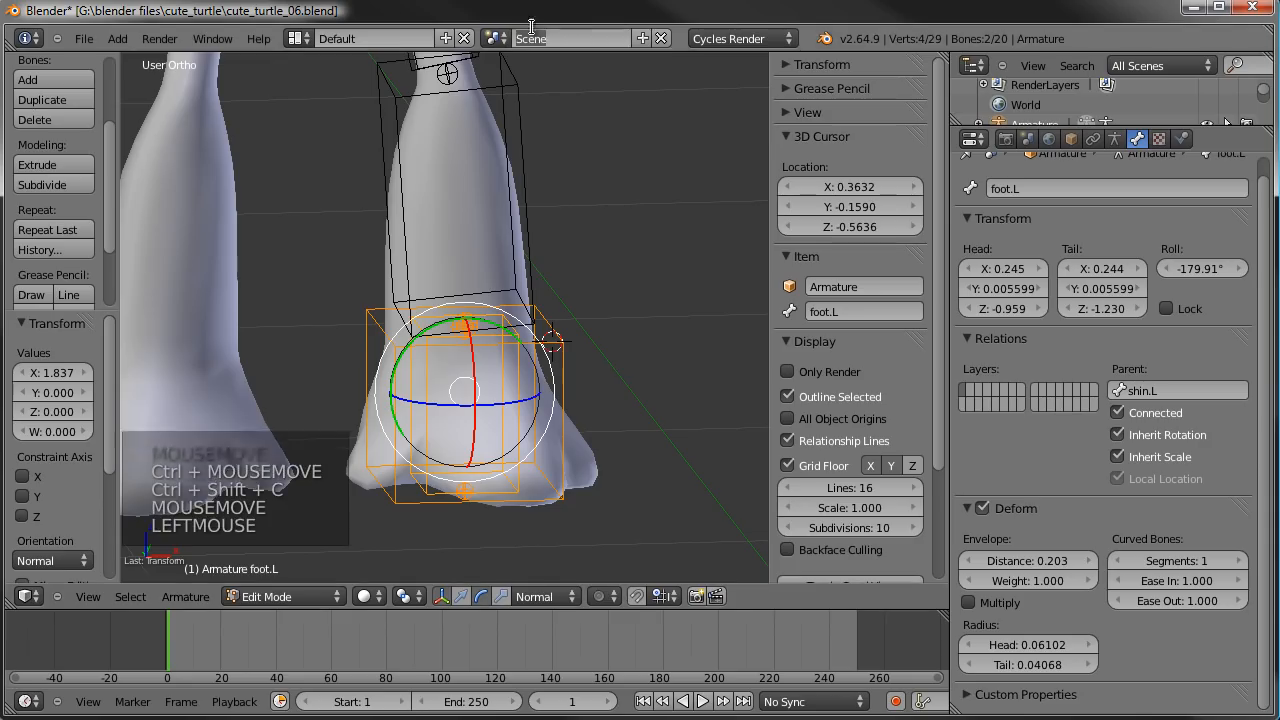
# - Switch to Pose Mode and add a Copy Rotation constraint to foot.L with IKfoot.L as its target
pyautogui.click(264, 597)
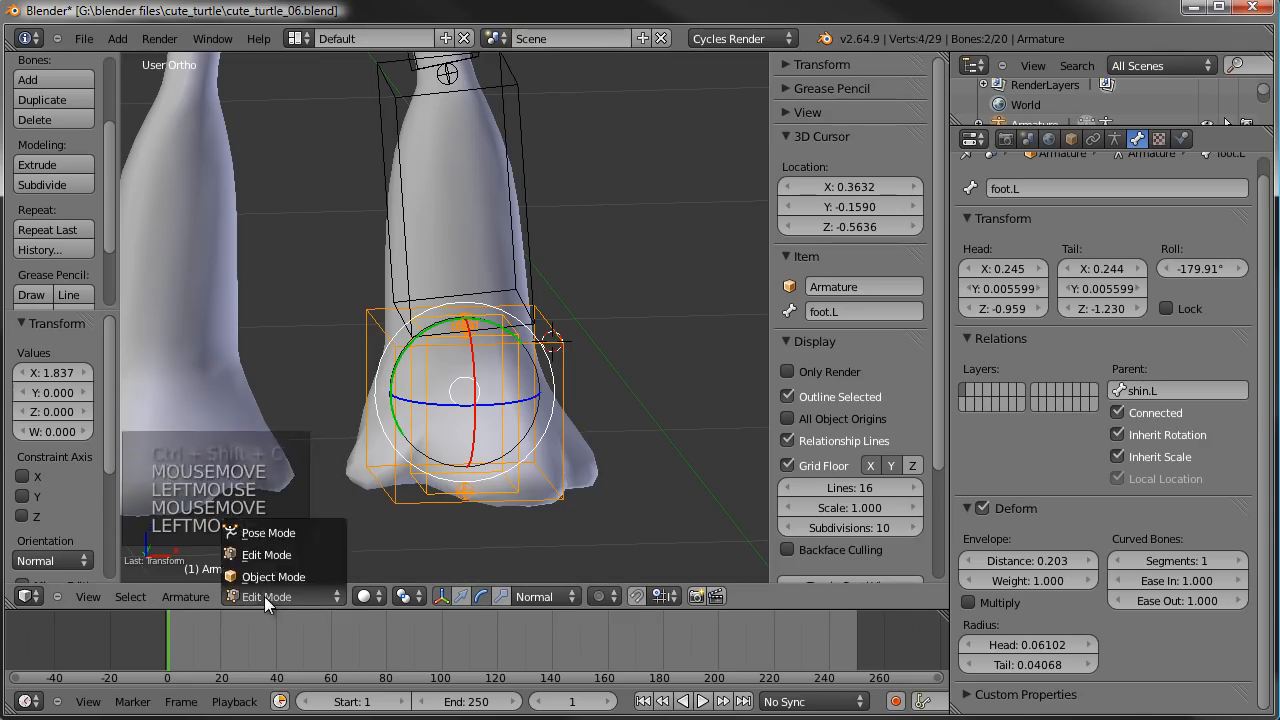
pyautogui.click(290, 532)
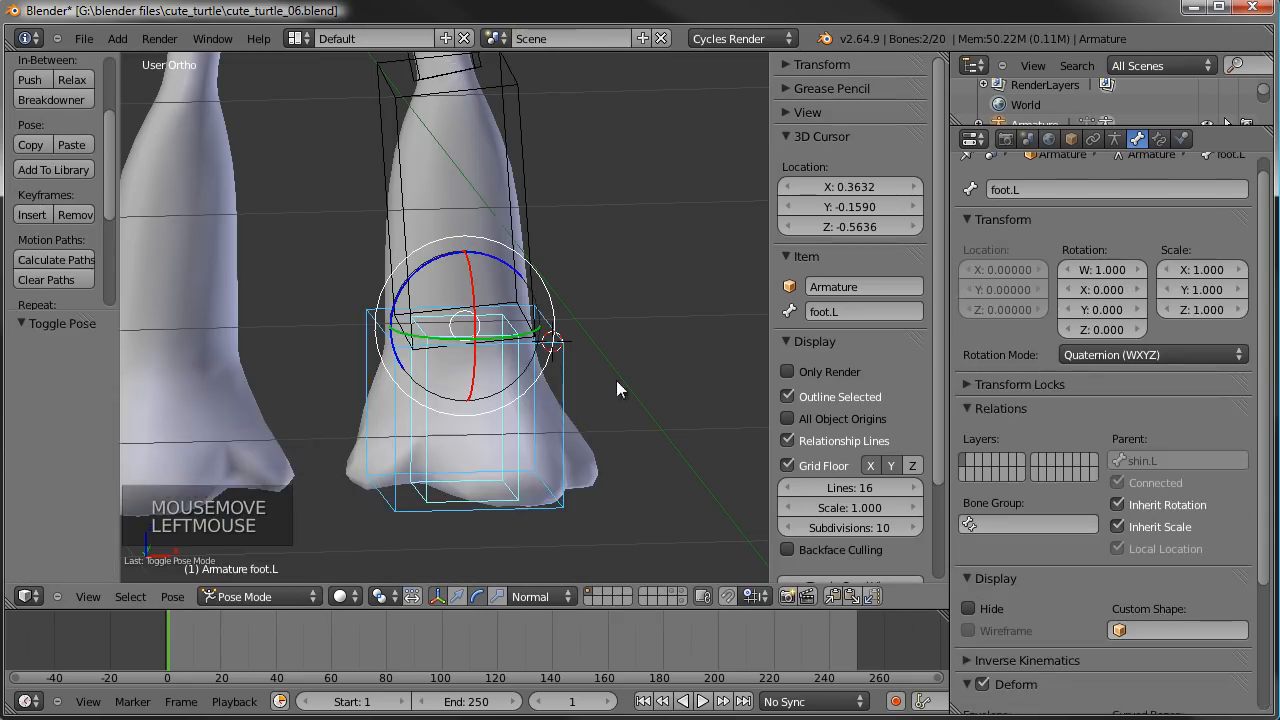
pyautogui.rightClick(558, 378)
pyautogui.rightClick(558, 378)
pyautogui.keyDown('shift'); pyautogui.rightClick(514, 404); pyautogui.keyUp('shift')
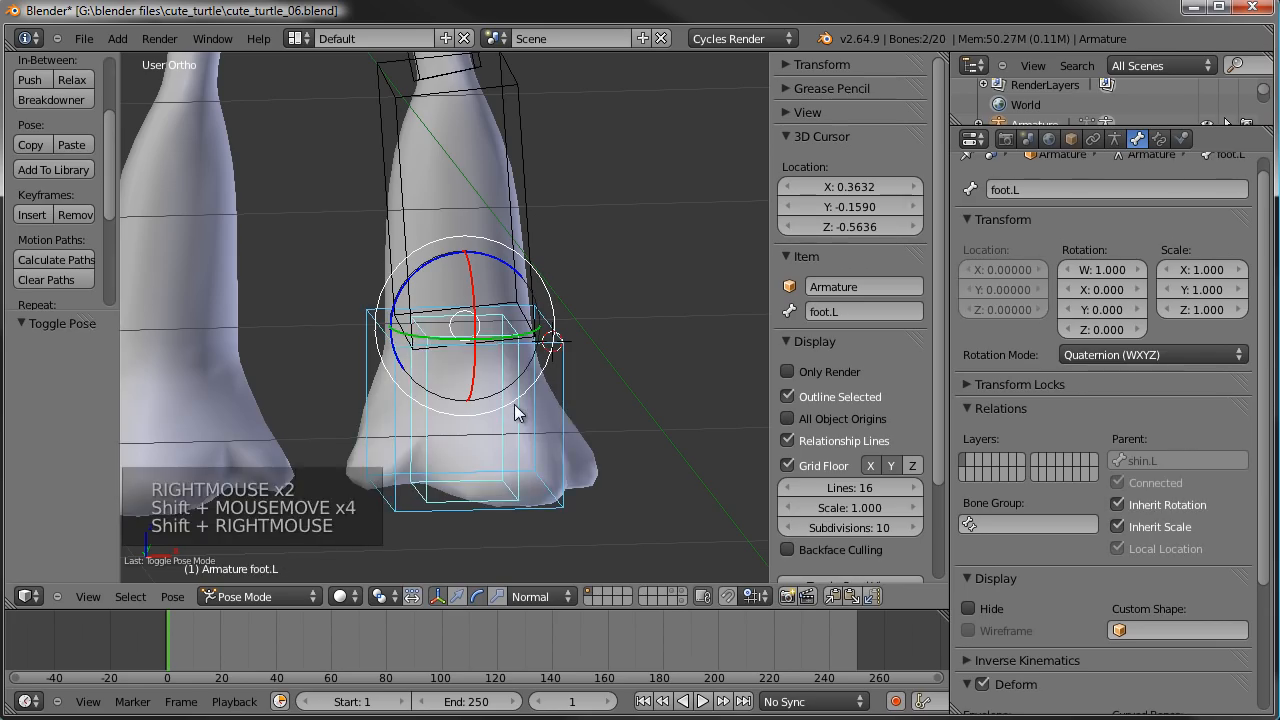
pyautogui.hotkey('ctrl', 'shift', 'c')
pyautogui.click(514, 404)
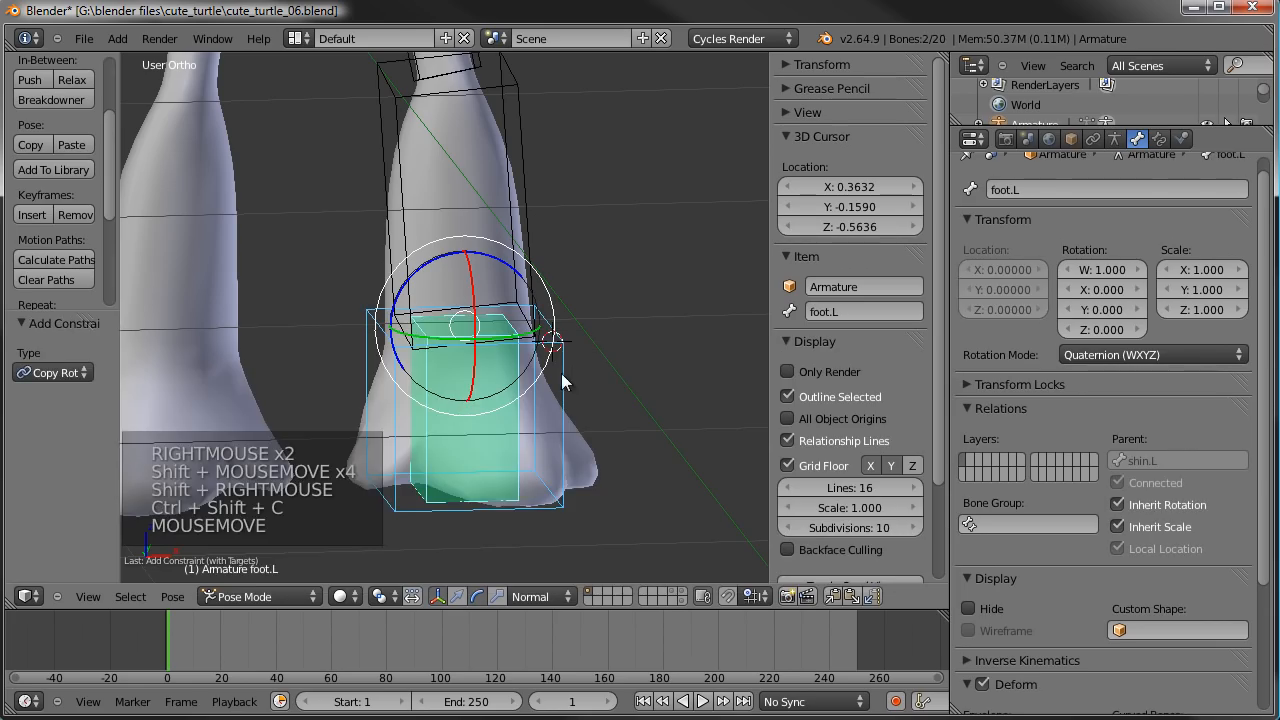
# - Try a free trackball rotation of IKfoot.L to test the foot bone's copied rotation
pyautogui.rightClick(498, 455)
pyautogui.press('r')
pyautogui.press('r')
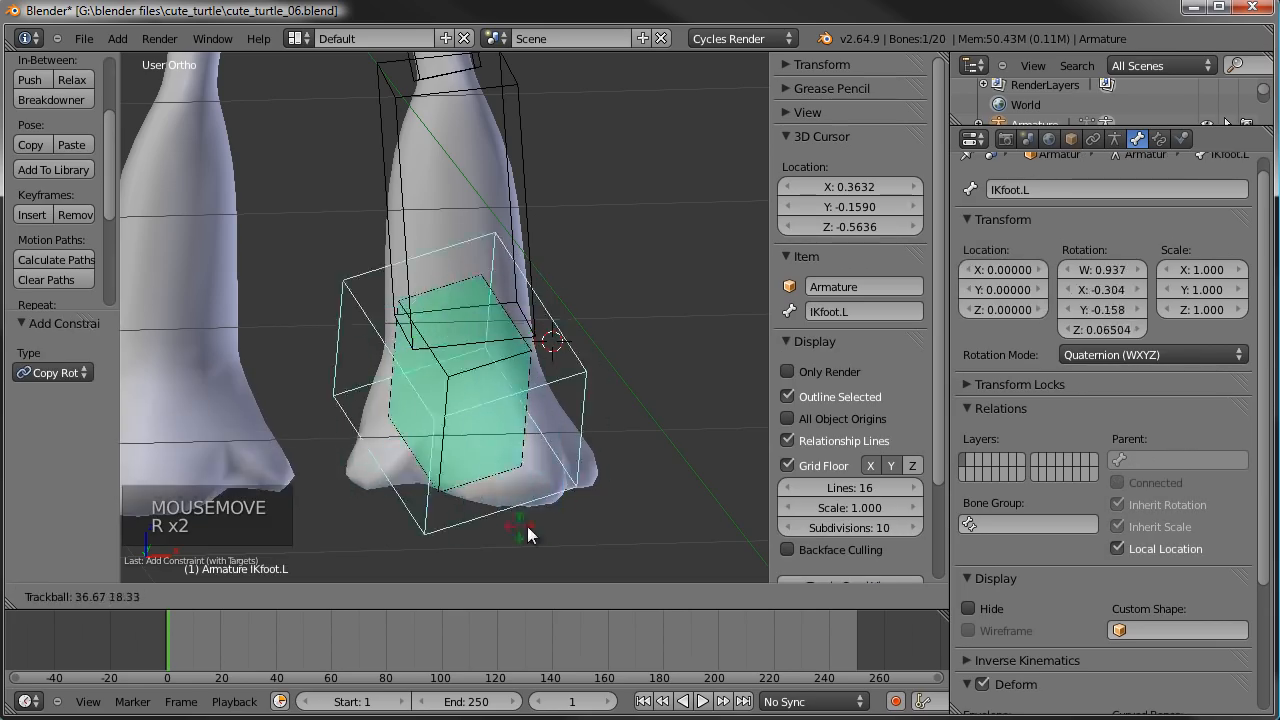
pyautogui.rightClick(532, 402)
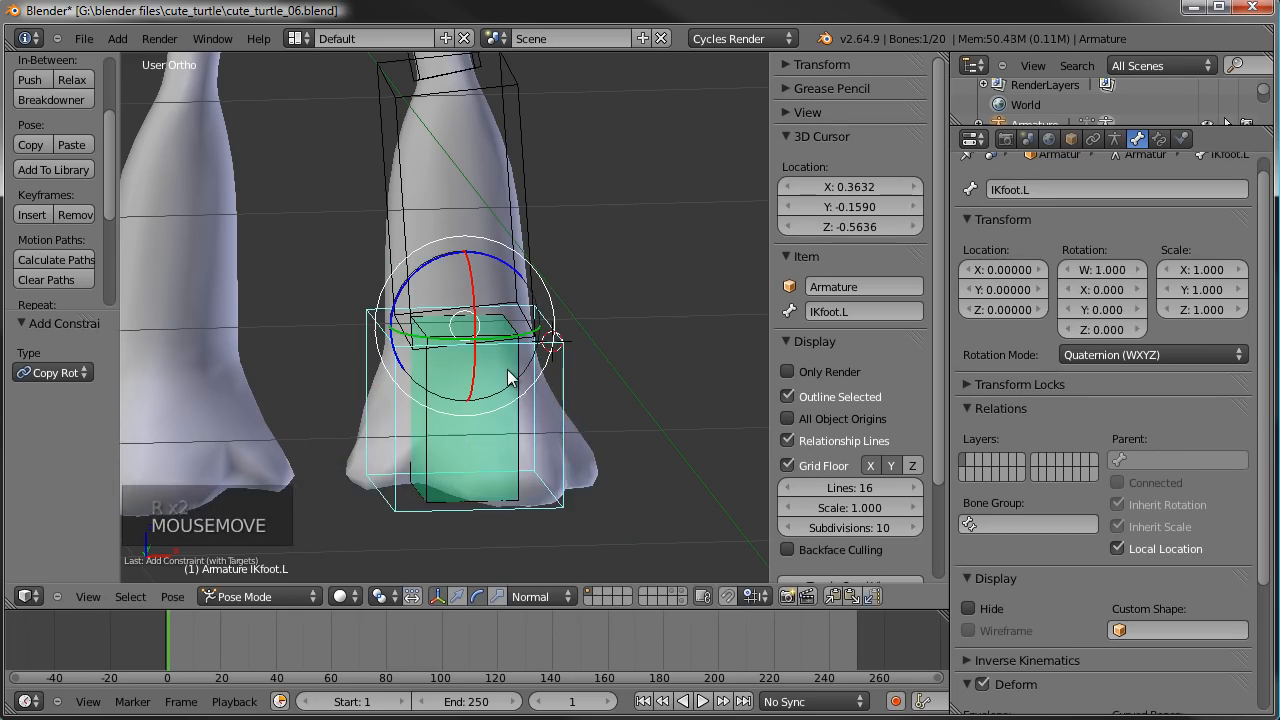
# - Set the curved-bone segments of foot.L and shin.L to 3 each
pyautogui.rightClick(510, 377)
pyautogui.scroll(-8, 1109, 483)
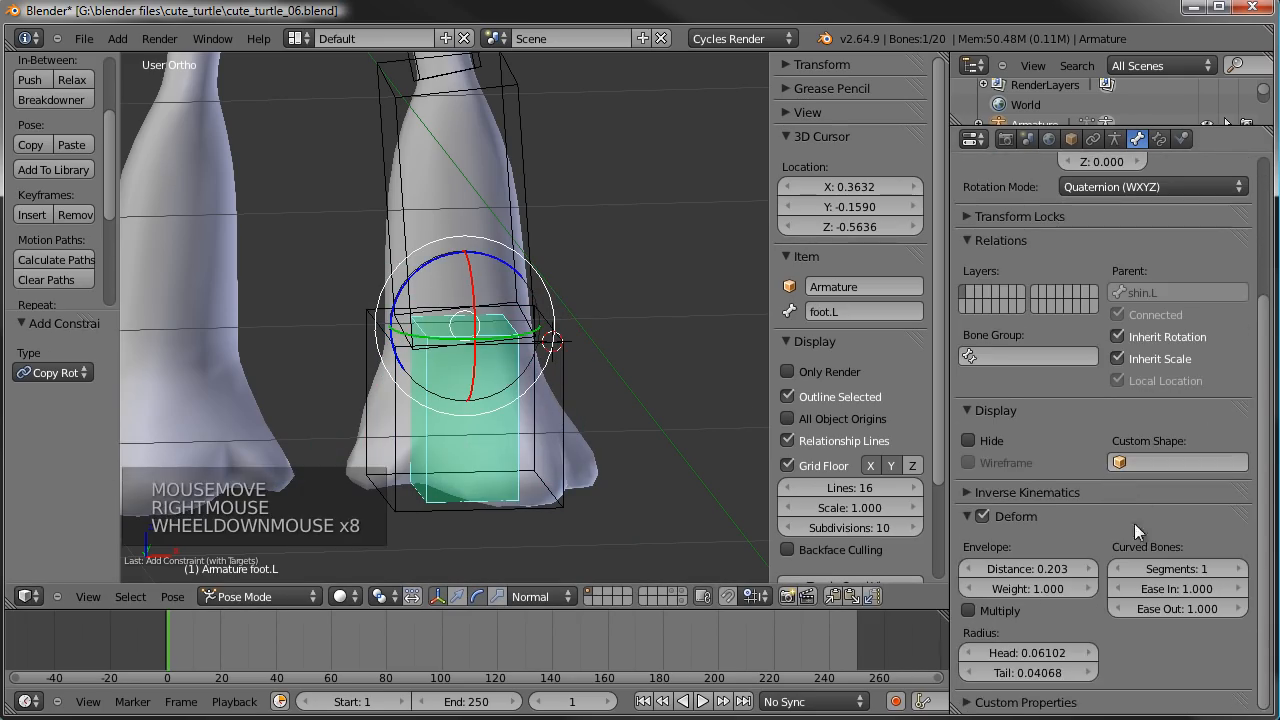
pyautogui.click(1240, 569)
pyautogui.click(1240, 569)
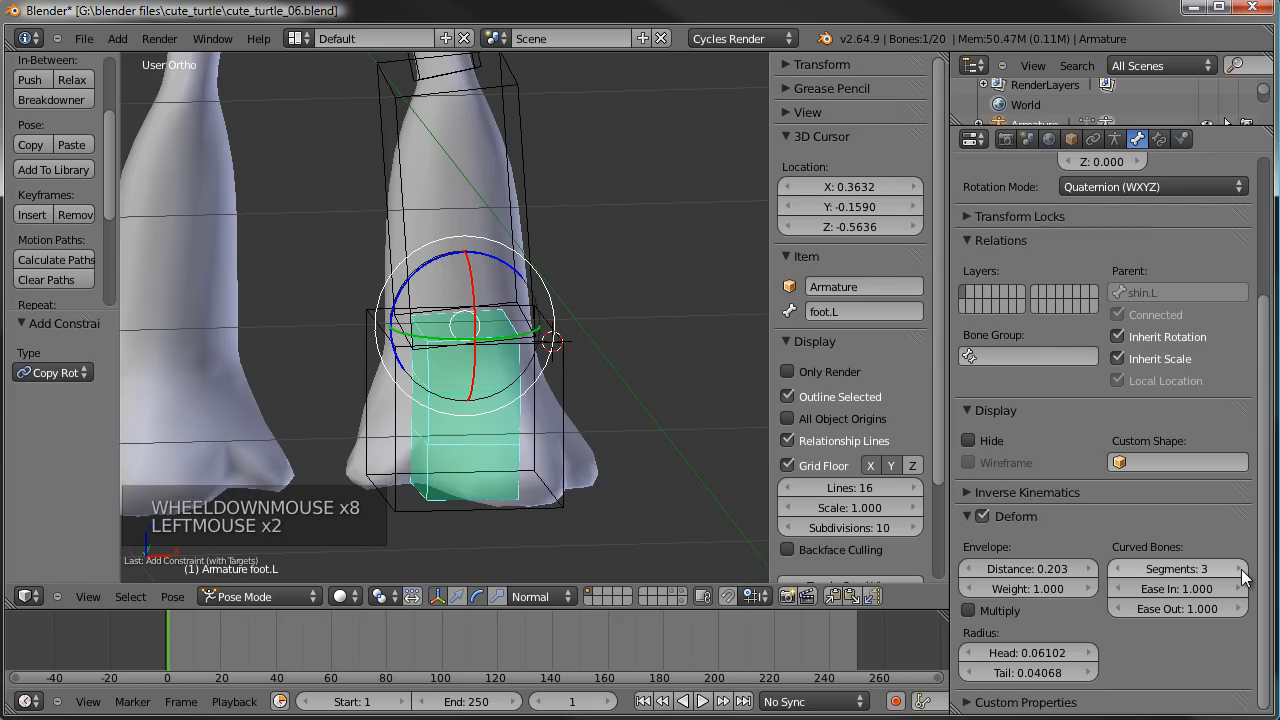
pyautogui.rightClick(487, 153)
pyautogui.rightClick(487, 153)
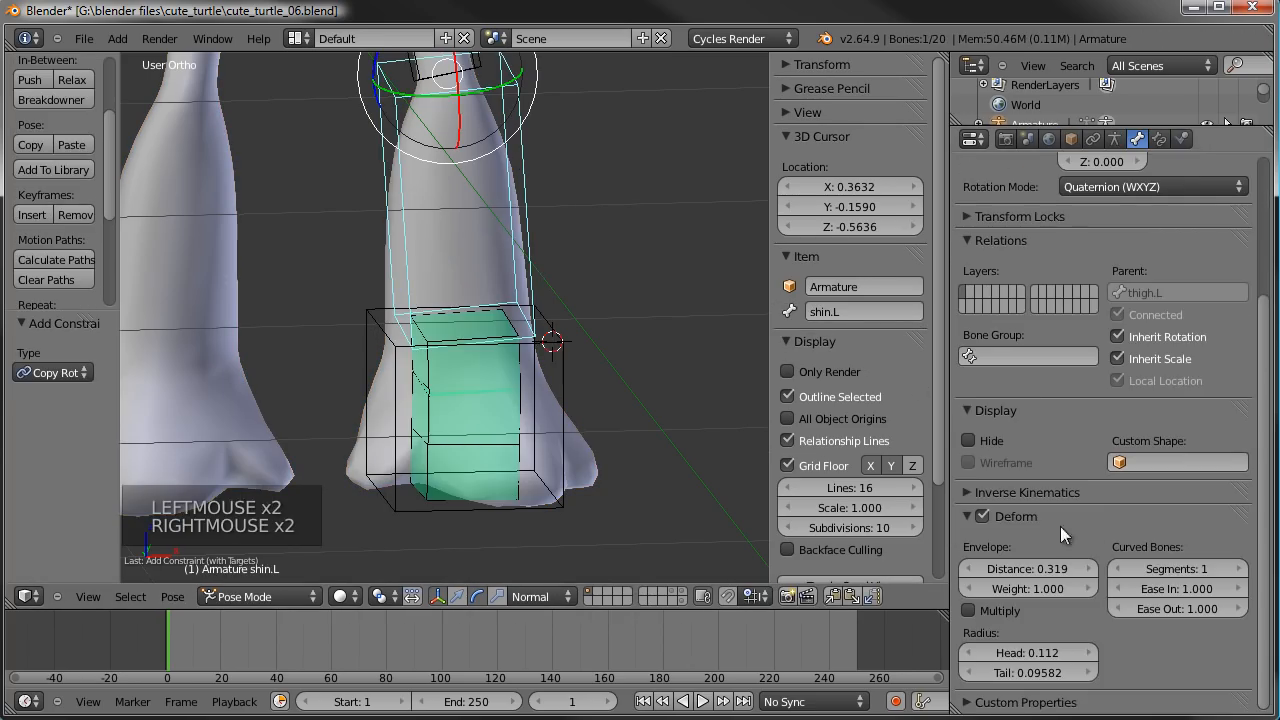
pyautogui.click(1240, 569)
pyautogui.click(1240, 569)
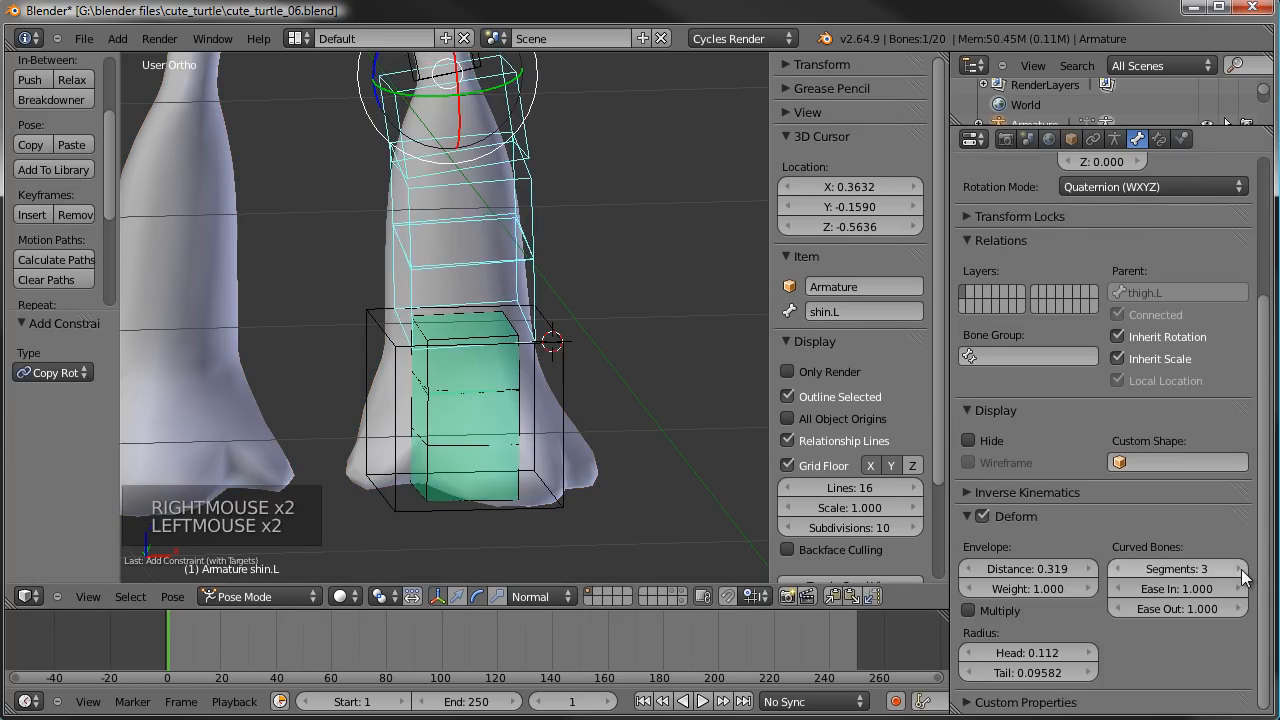
# - Add an IK constraint to shin.L, using the IKfoot.L bone as the target
pyautogui.rightClick(556, 389)
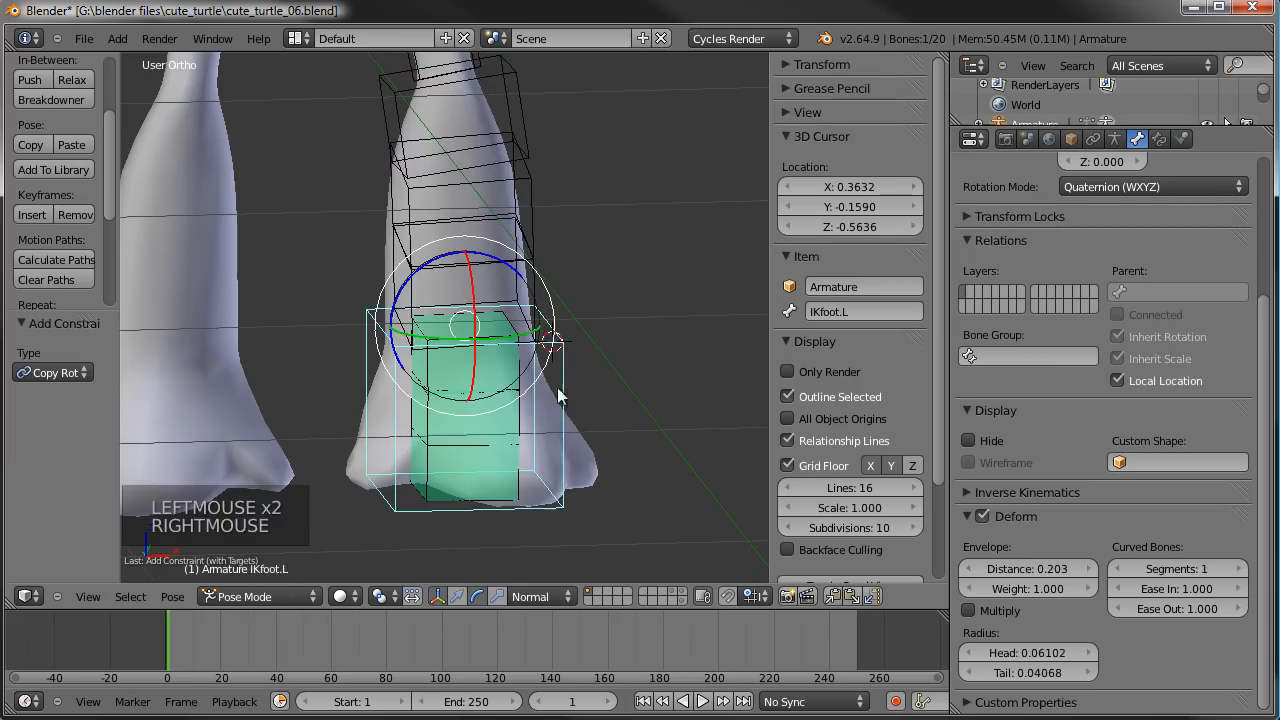
pyautogui.keyDown('shift'); pyautogui.rightClick(593, 294); pyautogui.keyUp('shift')
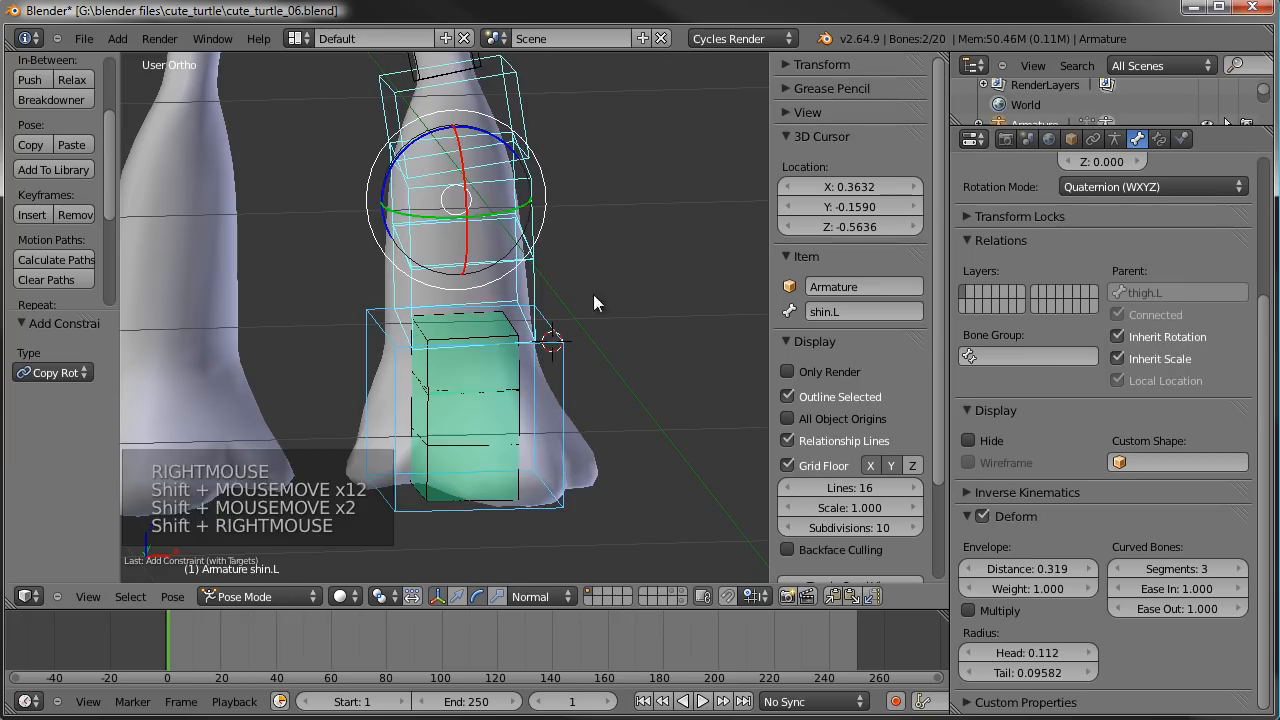
pyautogui.hotkey('shift', 'i')
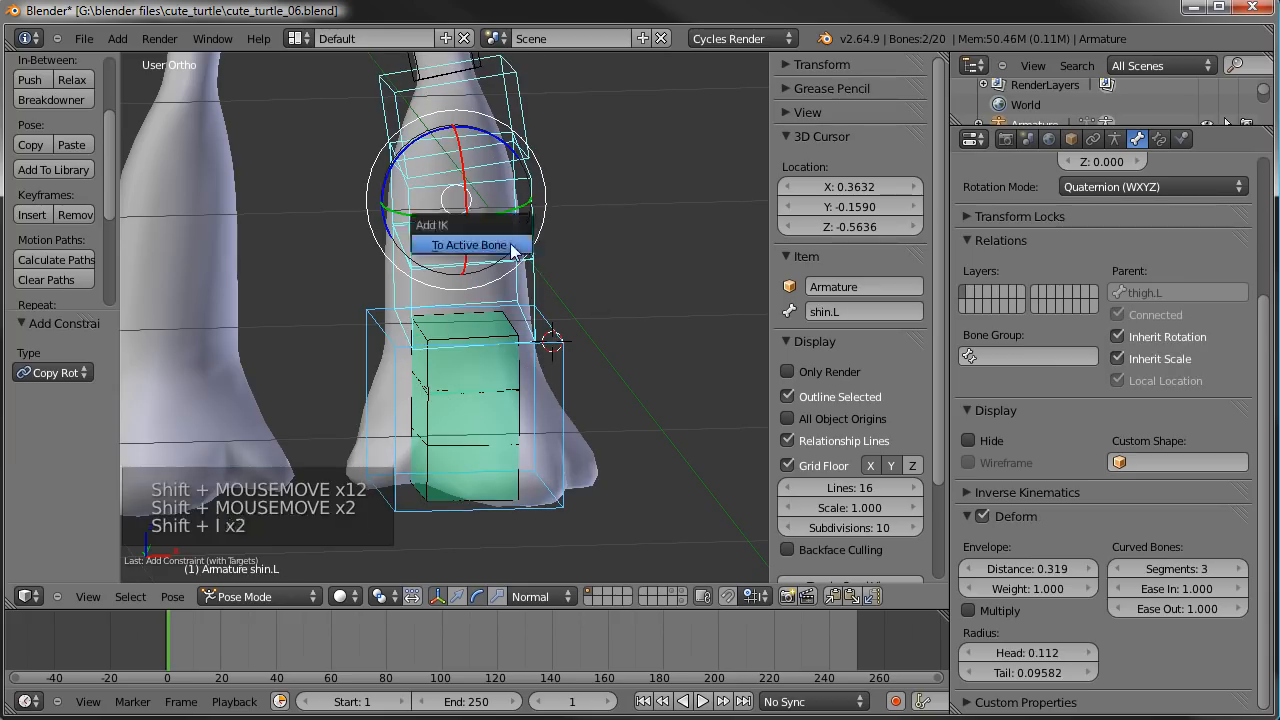
pyautogui.click(475, 245)
# - Set the chain length of the IK constraint on shin.L to 2
pyautogui.scroll(-3, 480, 220)
pyautogui.rightClick(485, 192)
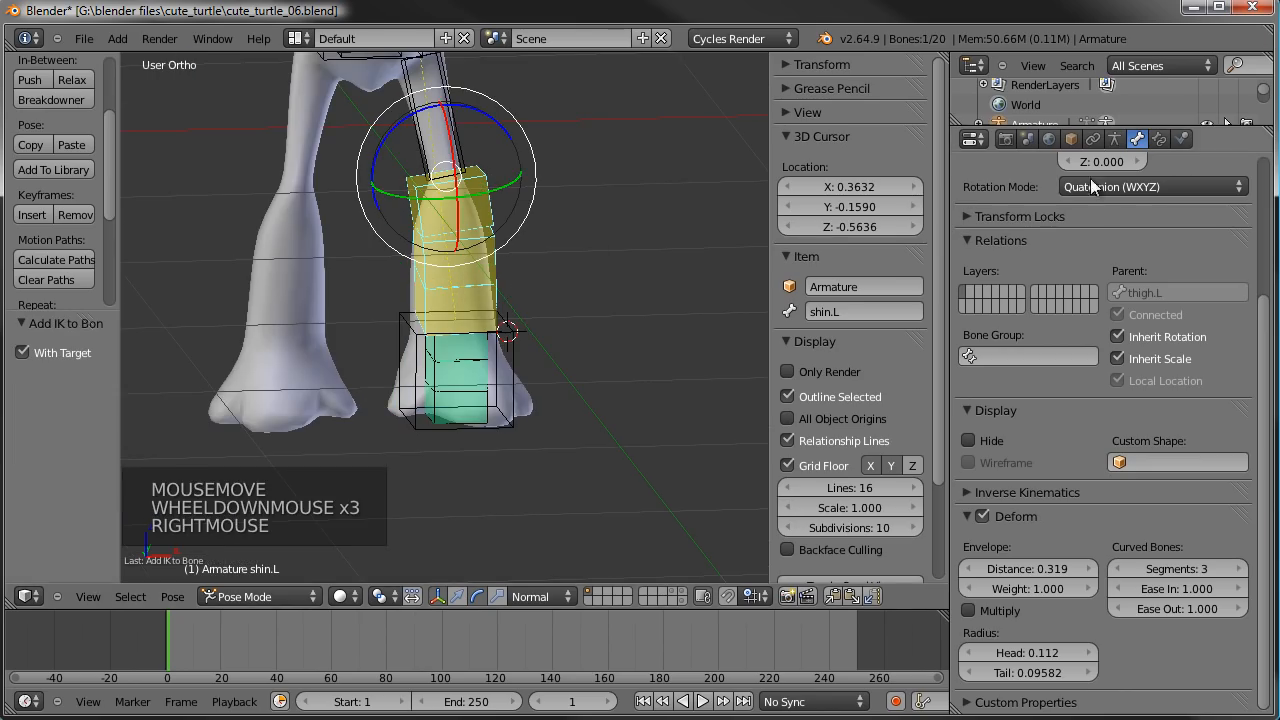
pyautogui.click(1159, 139)
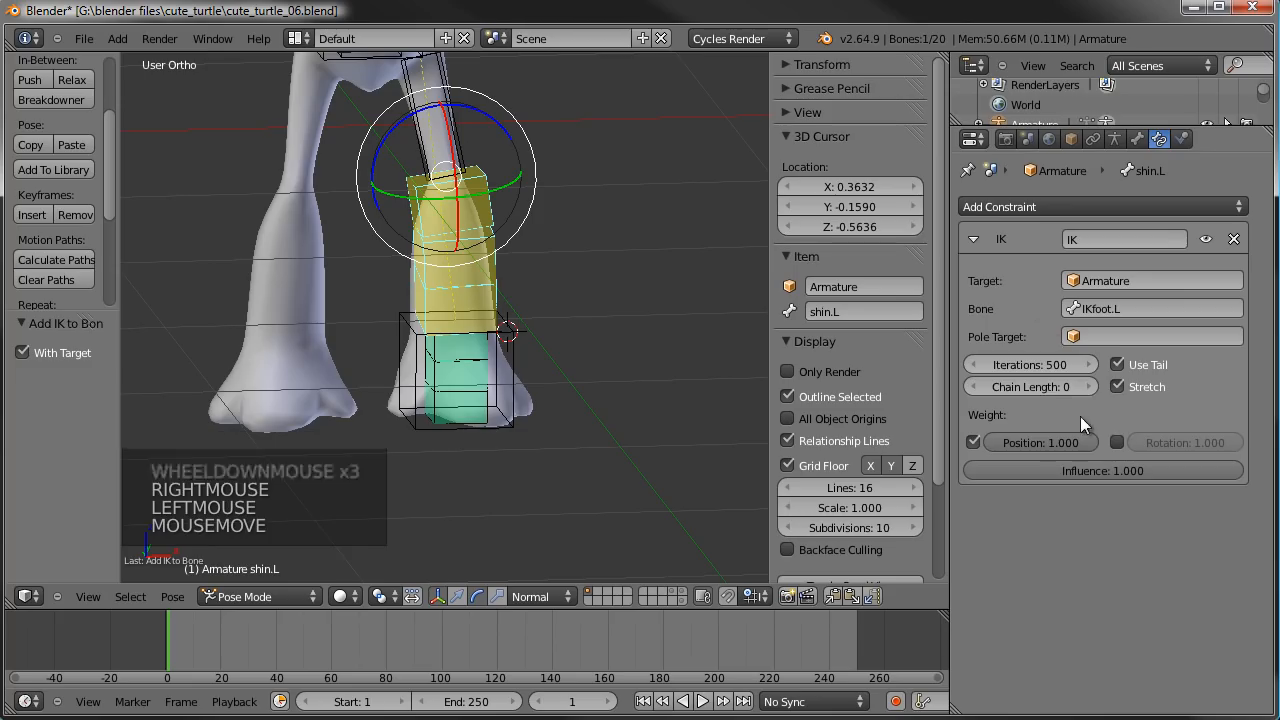
pyautogui.click(1090, 386)
# - Move IKfoot.L up and outward from the left foot and rotate it freely to test the leg's IK
pyautogui.scroll(-1, 561, 352)
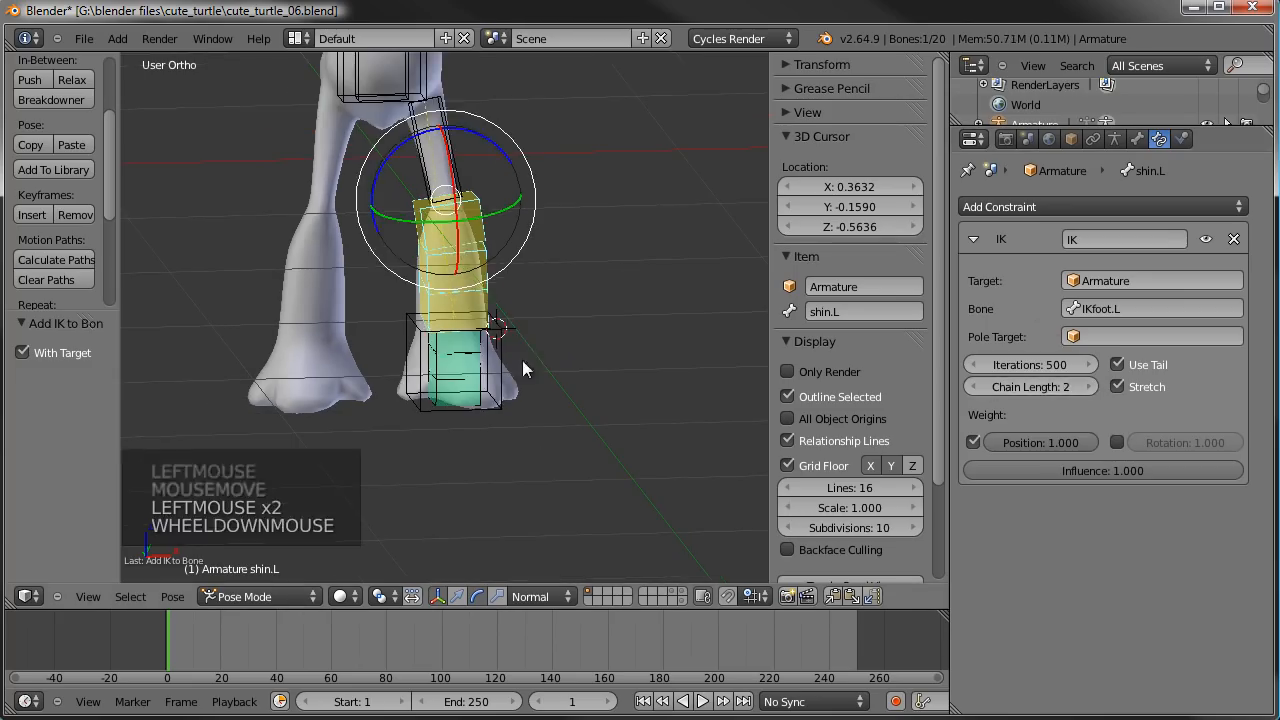
pyautogui.rightClick(455, 375)
pyautogui.press('g')
pyautogui.press('g')
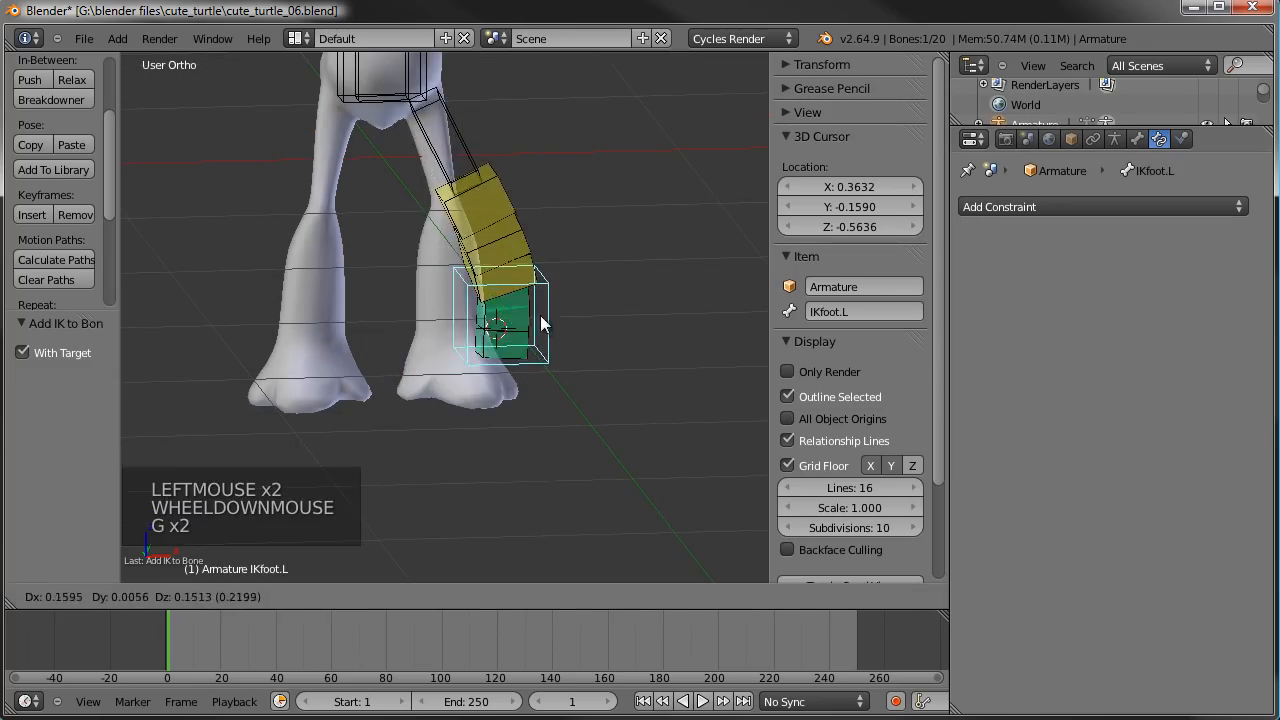
pyautogui.click(539, 316)
pyautogui.press('r')
pyautogui.click(538, 369)
pyautogui.press('r')
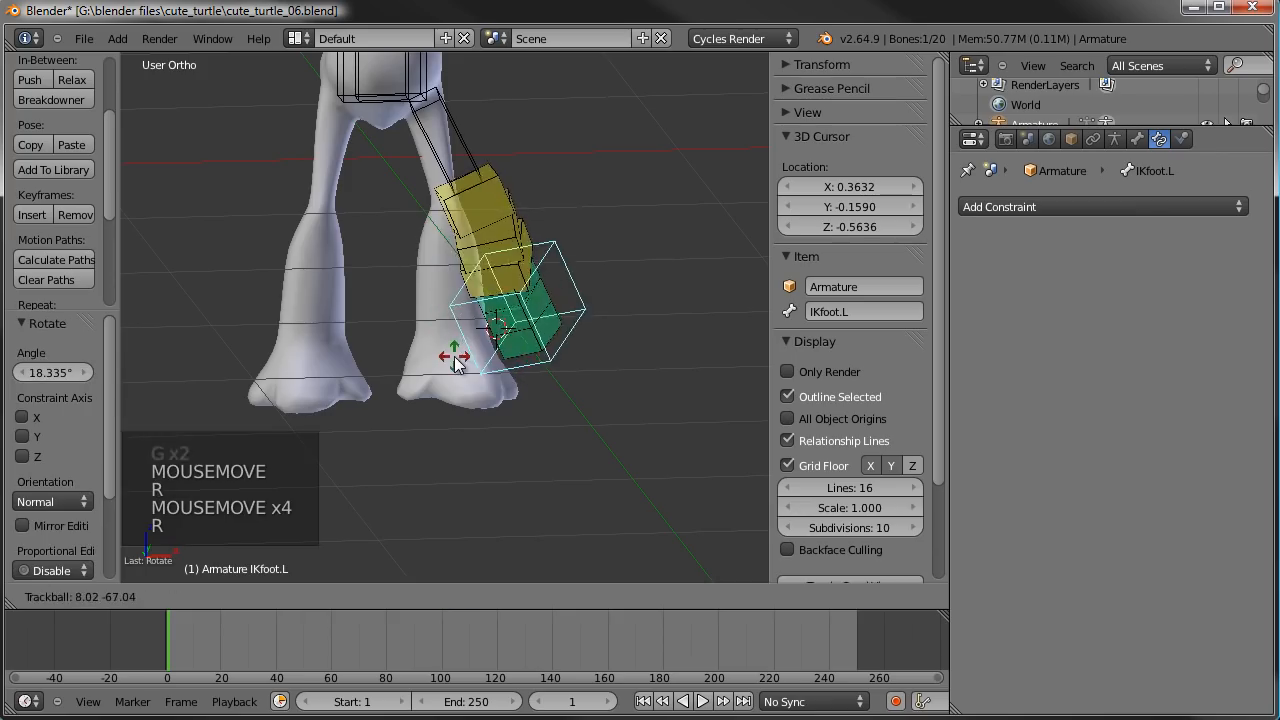
# - Shift IKfoot.L from a side-on view to bend the knee, mainly by about -0.148 along Y
pyautogui.press('g')
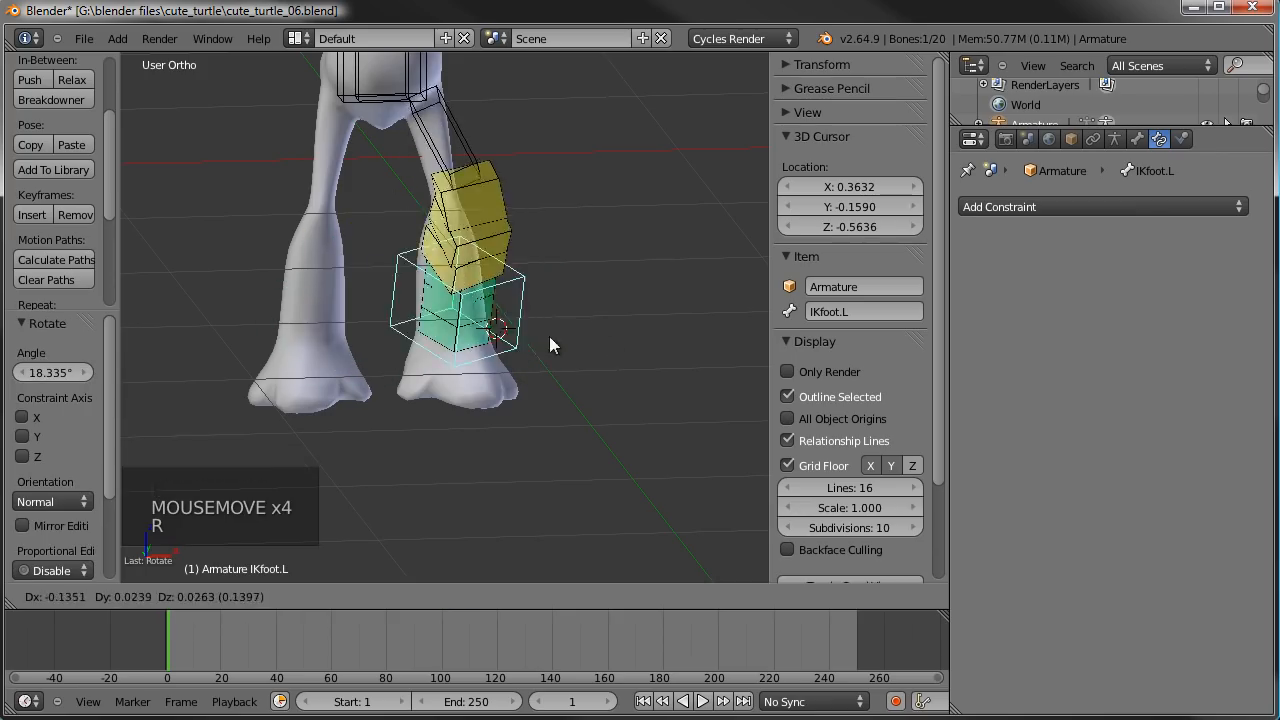
pyautogui.rightClick(596, 333)
pyautogui.moveTo(596, 333); pyautogui.dragTo(445, 277, button='middle')
pyautogui.press('g')
pyautogui.click(346, 330)
pyautogui.scroll(2, 409, 380)
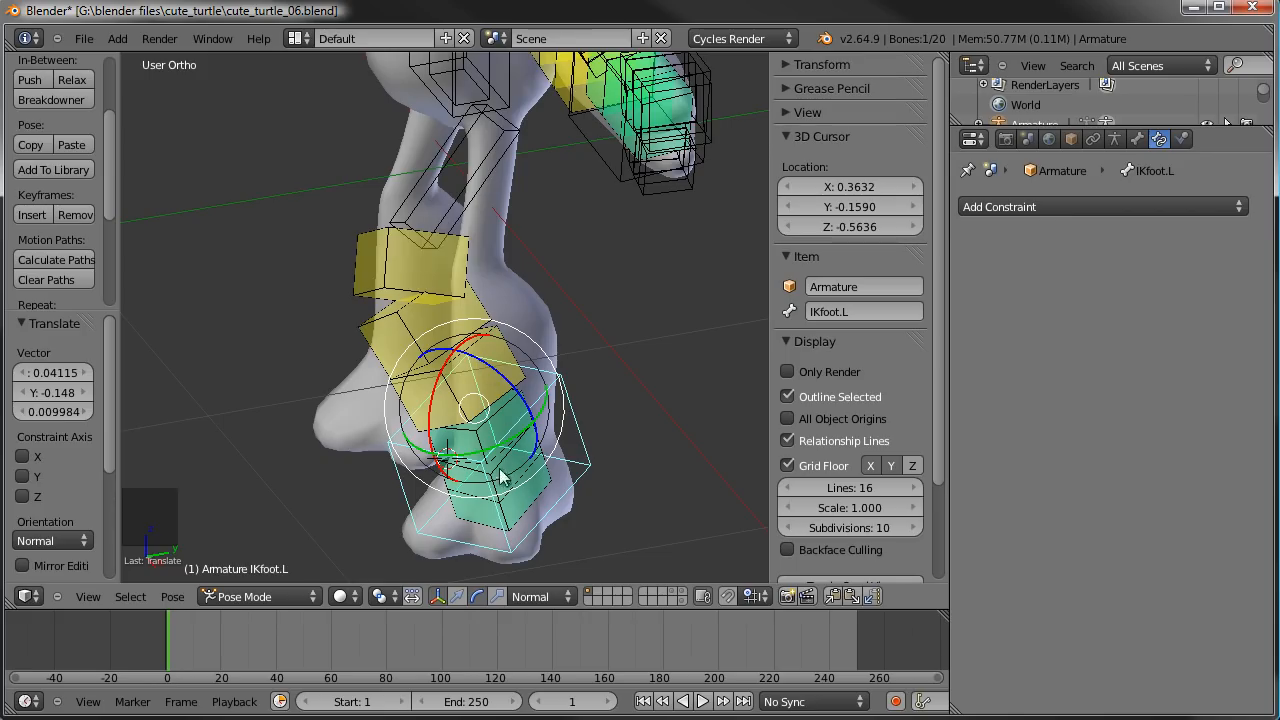
# - Try a free trackball rotation of the shifted IKfoot.L to examine how the shin segments twist
pyautogui.press('r')
pyautogui.press('r')
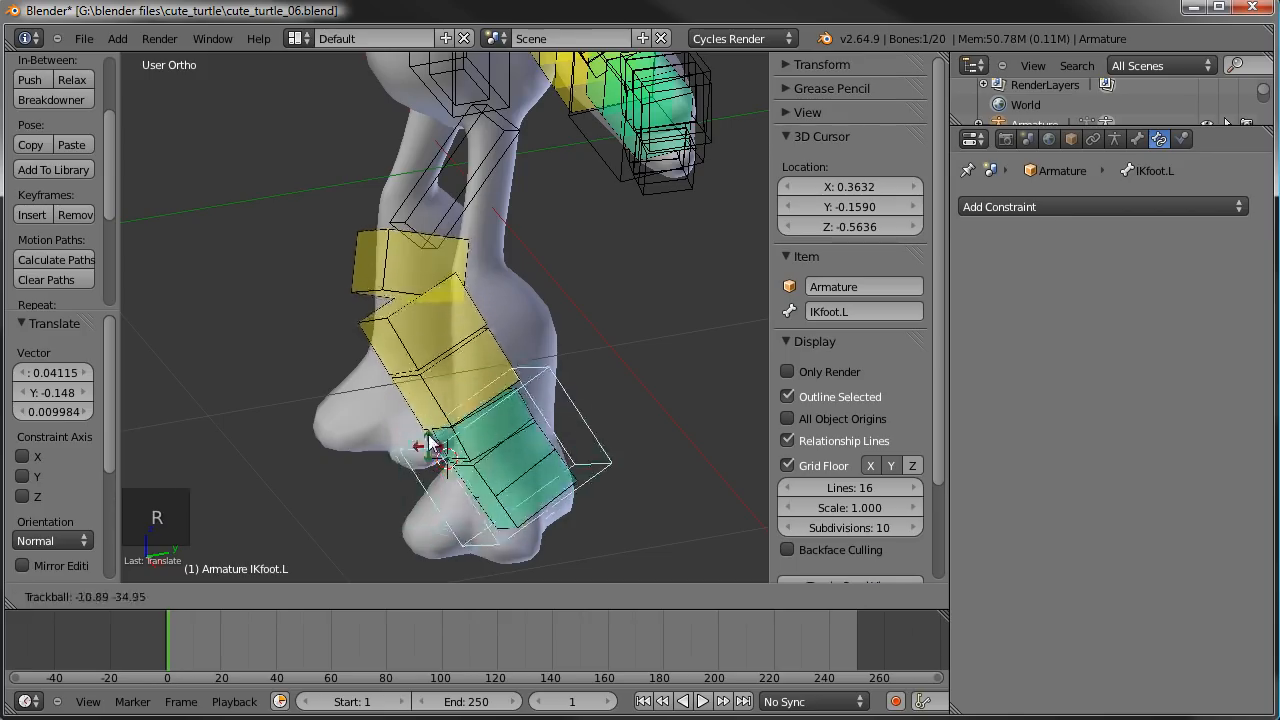
pyautogui.rightClick(437, 463)
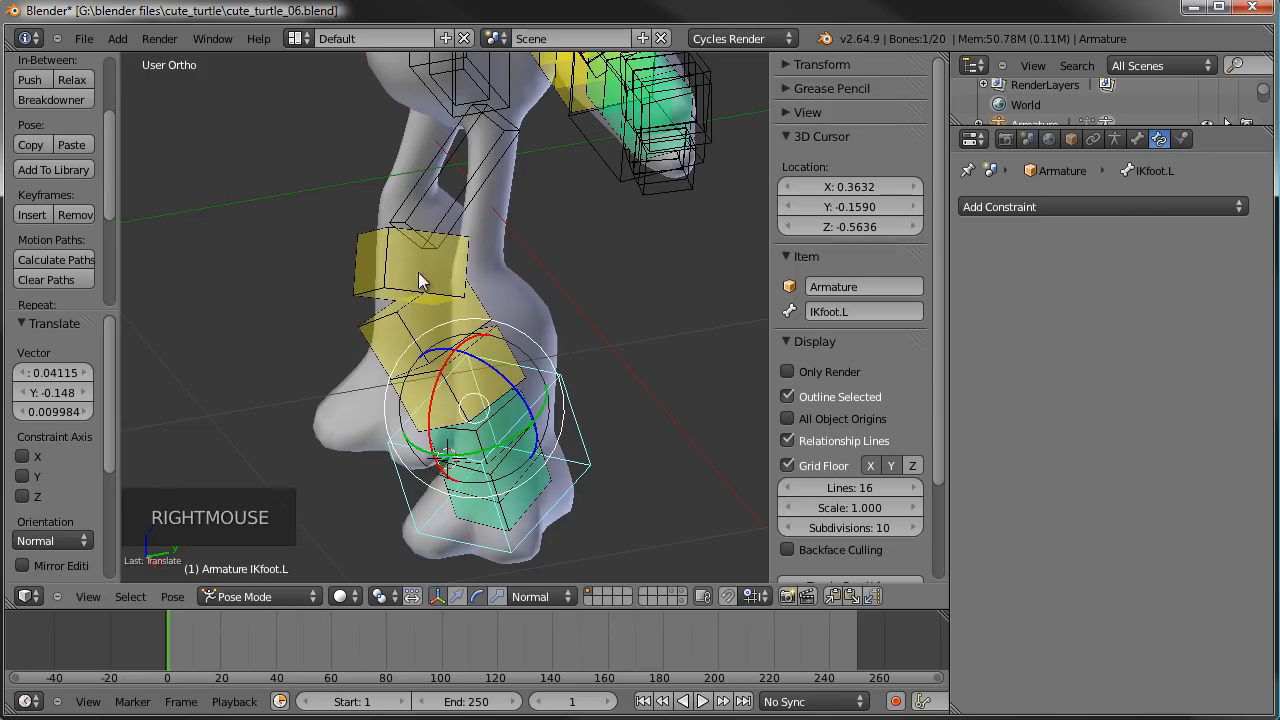
# - Set the curved-bone Ease In of shin.L to 0
pyautogui.rightClick(420, 285)
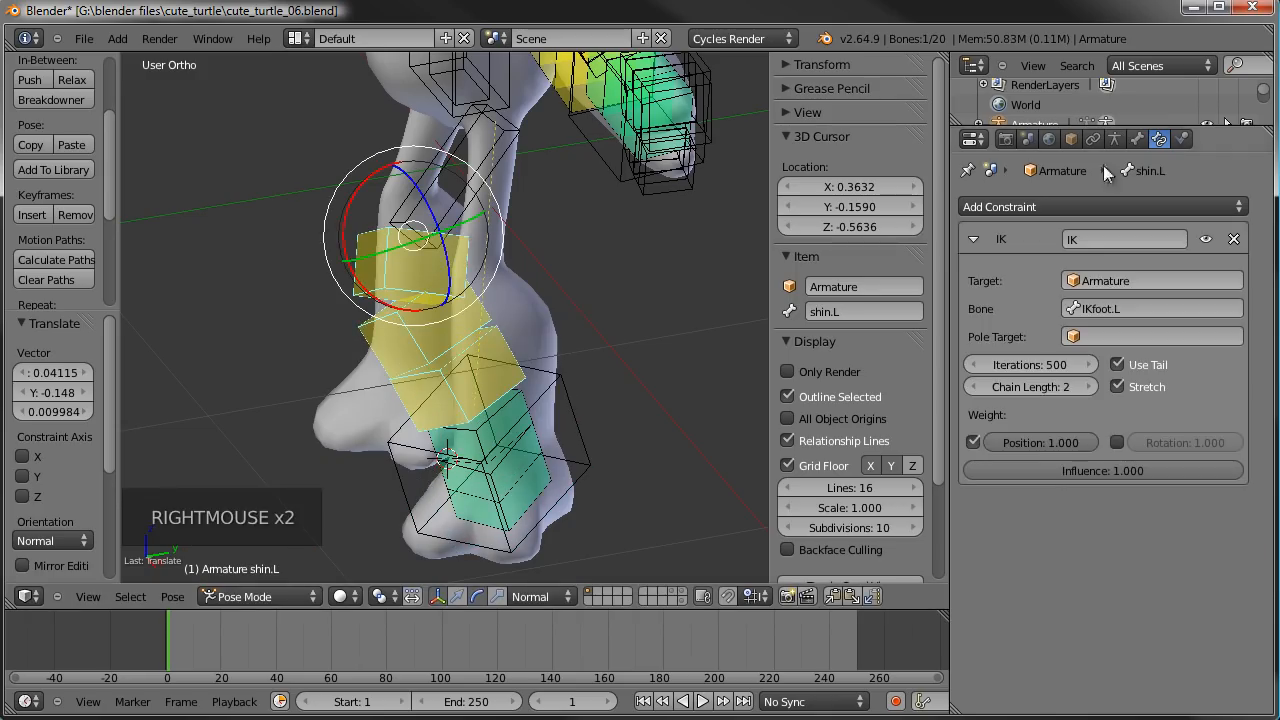
pyautogui.click(1139, 139)
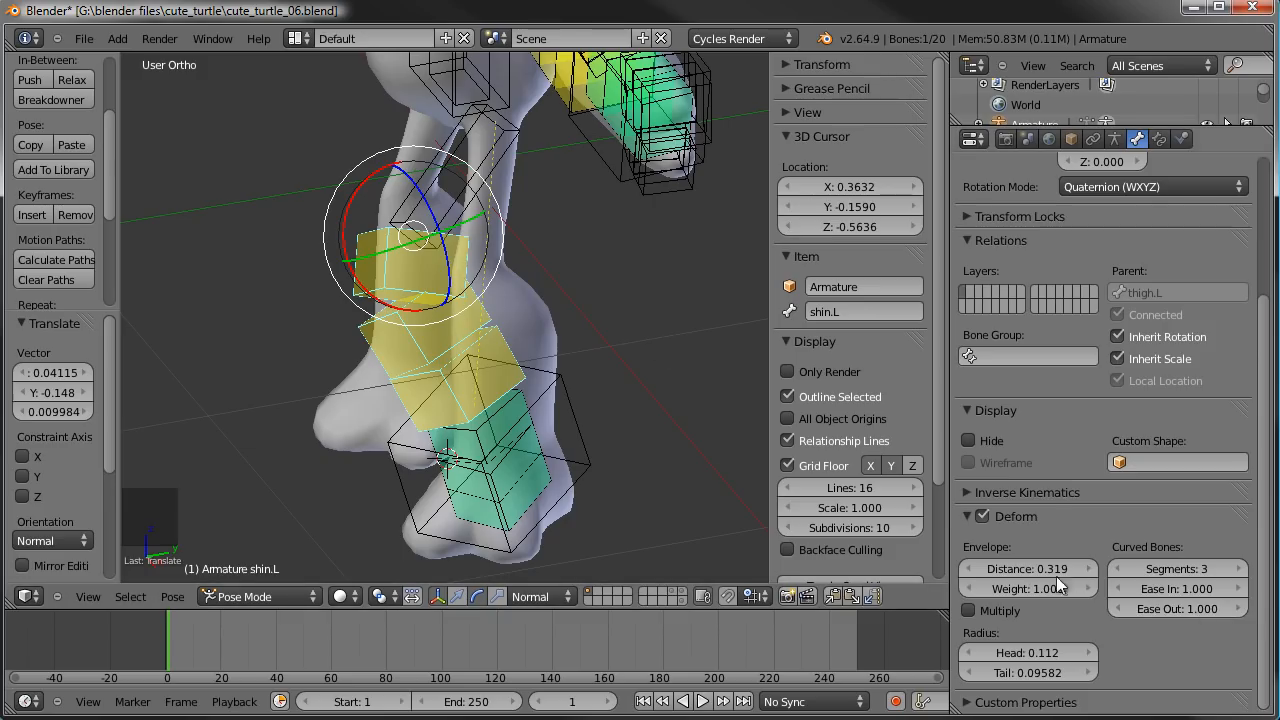
pyautogui.click(1191, 592)
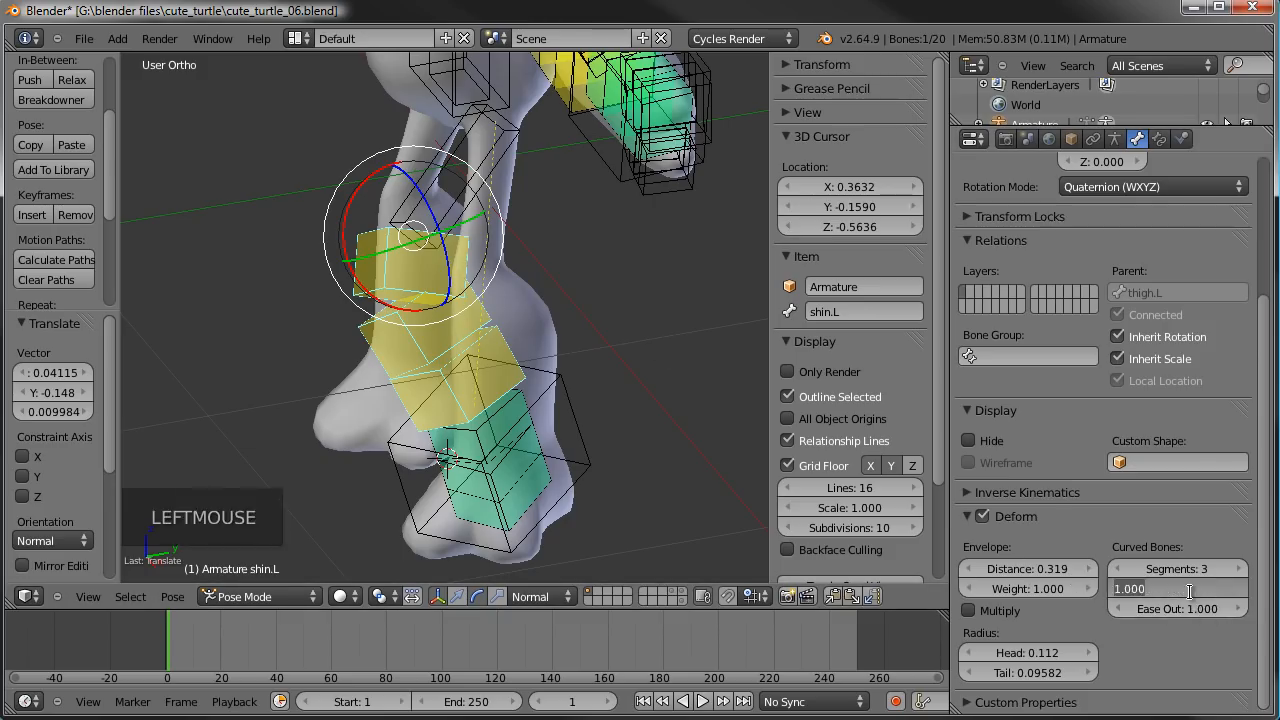
pyautogui.write('0')
pyautogui.press('Return')
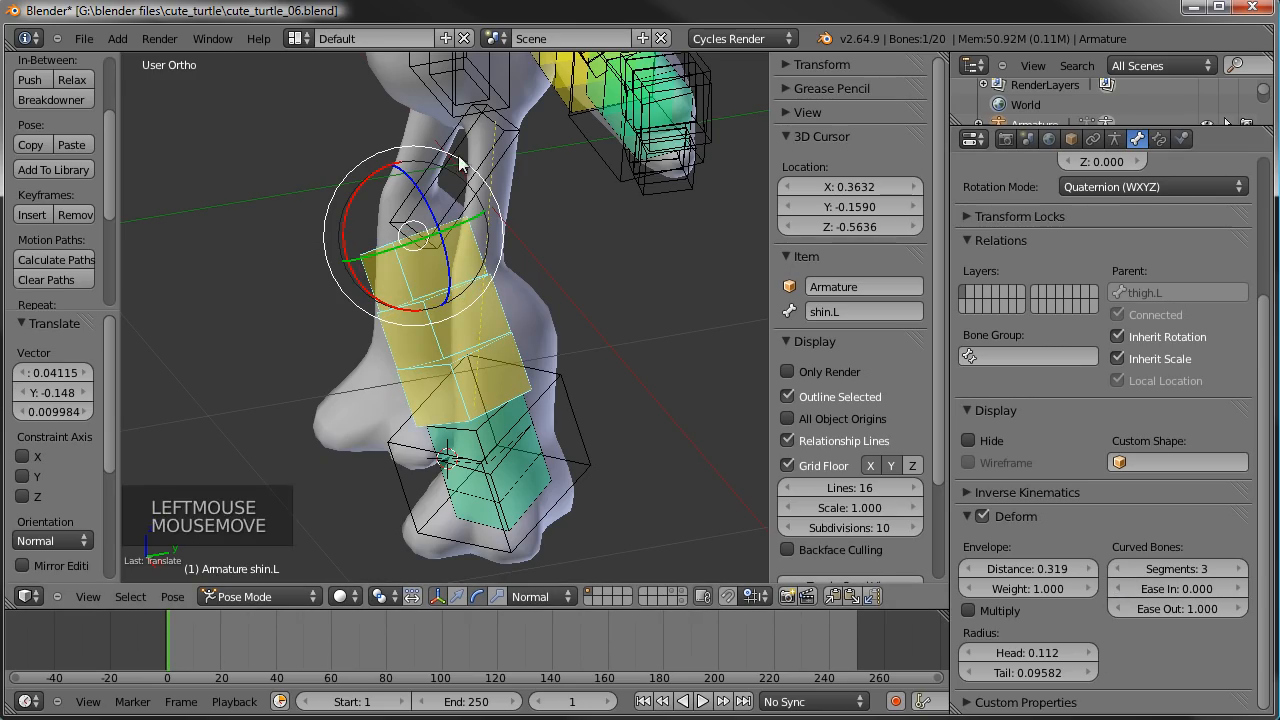
# - Rotate IKfoot.L several ways to test the shin's bending, ending with a rotation of about -29.24°
pyautogui.moveTo(377, 289); pyautogui.dragTo(613, 257, button='middle')
pyautogui.rightClick(653, 367)
pyautogui.press('r')
pyautogui.rightClick(635, 372)
pyautogui.press('r')
pyautogui.press('r')
pyautogui.rightClick(561, 320)
pyautogui.press('r')
pyautogui.press('r')
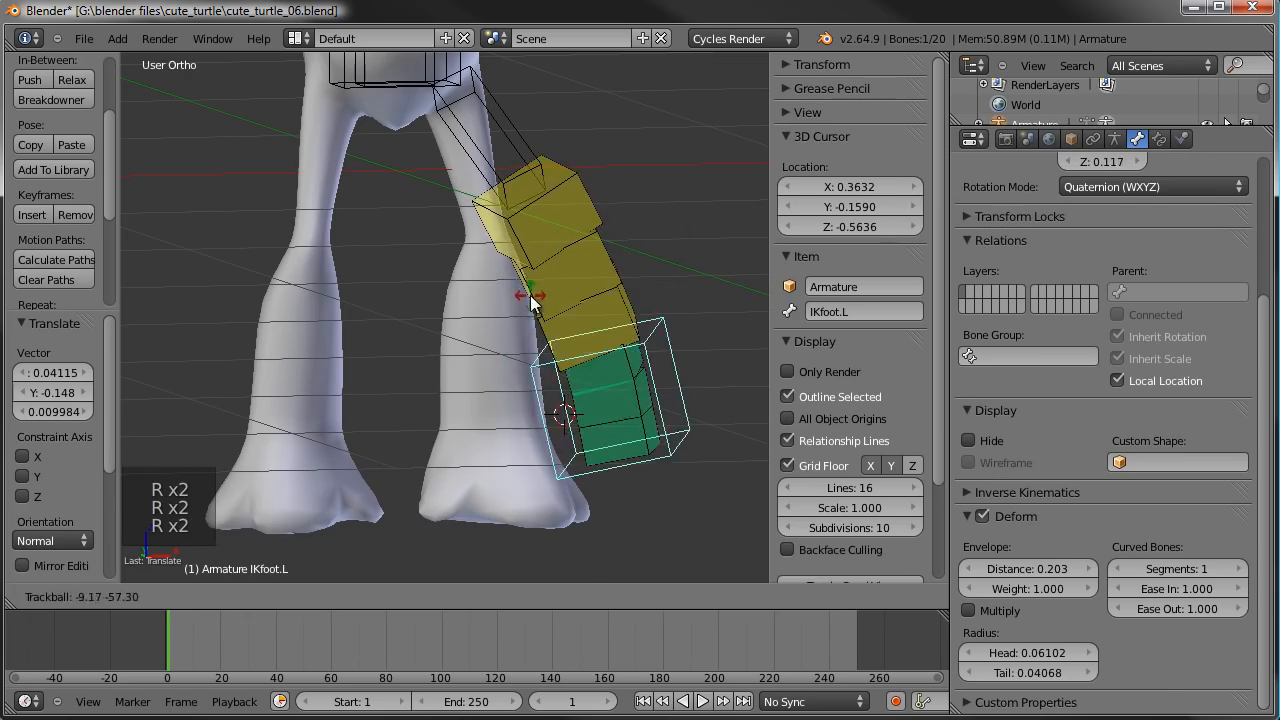
pyautogui.click(689, 338)
pyautogui.press('r')
pyautogui.click(688, 280)
# - Set the curved-bone Ease In of forearm.L to 0
pyautogui.scroll(-3, 688, 280)
pyautogui.keyDown('shift'); pyautogui.moveTo(688, 280); pyautogui.dragTo(533, 440, button='middle'); pyautogui.keyUp('shift')
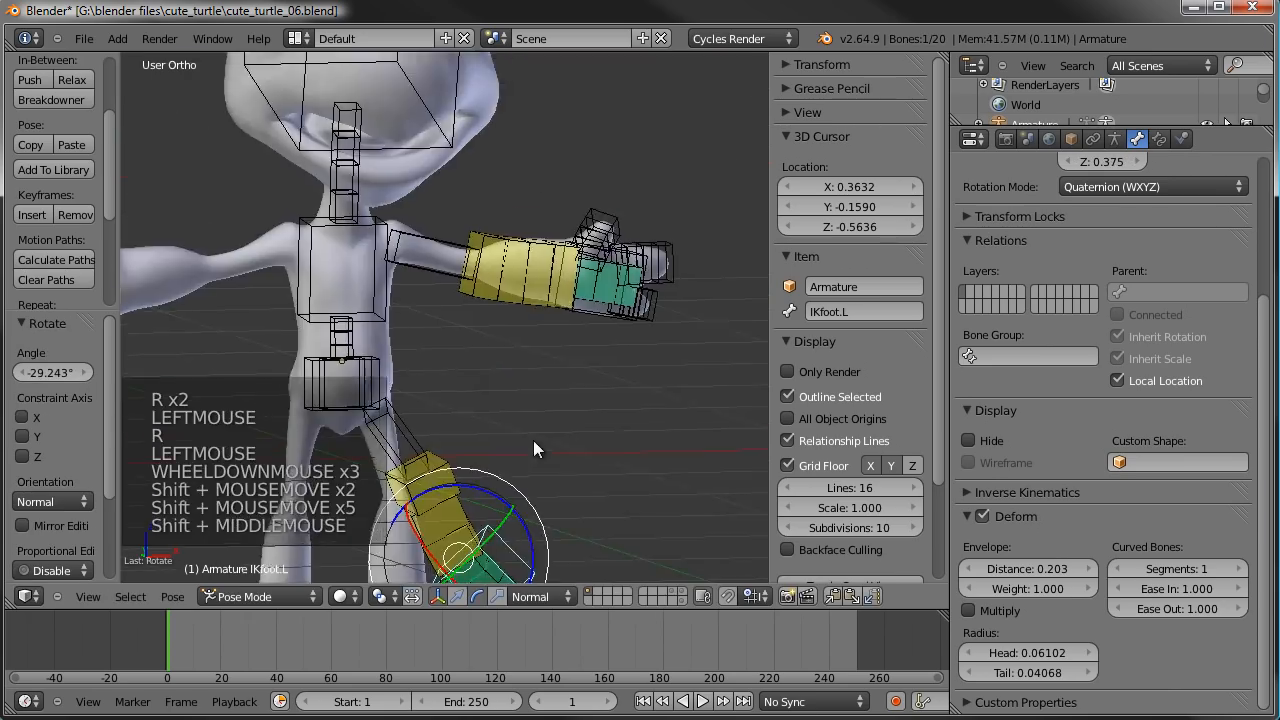
pyautogui.scroll(3, 555, 278)
pyautogui.rightClick(555, 278)
pyautogui.moveTo(555, 278); pyautogui.dragTo(463, 371, button='middle')
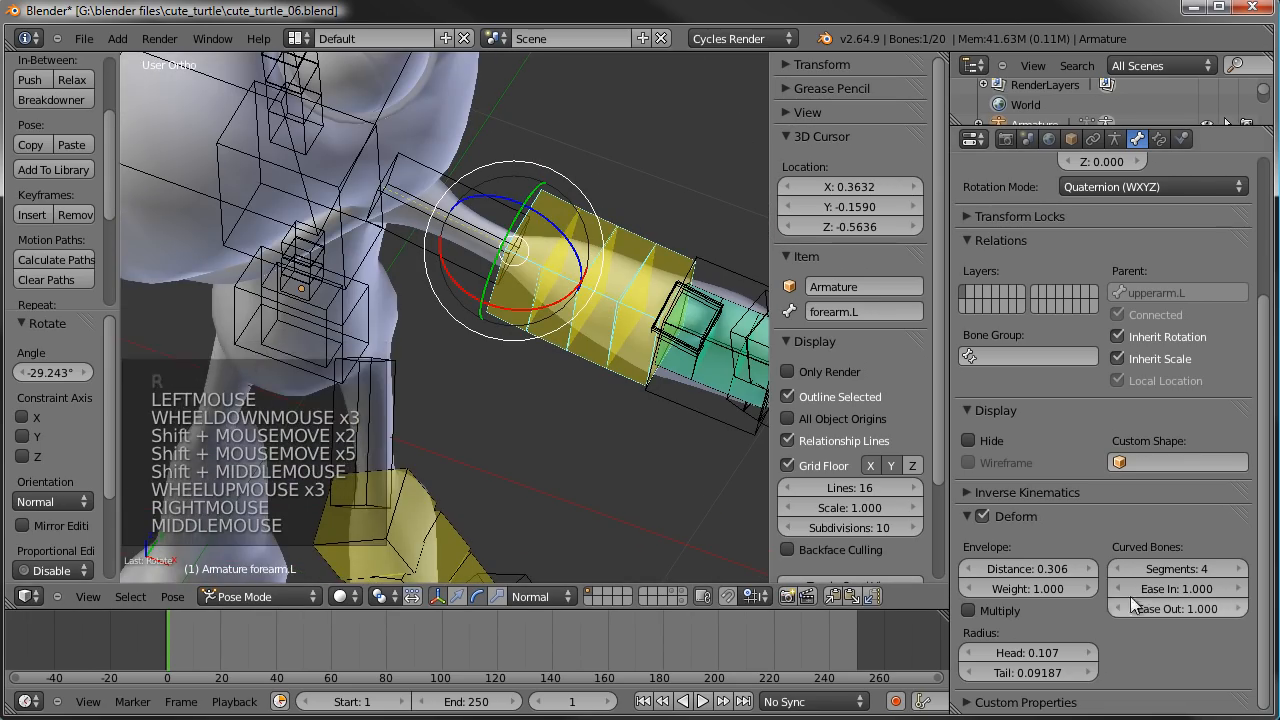
pyautogui.moveTo(1166, 590); pyautogui.dragTo(1080, 590)
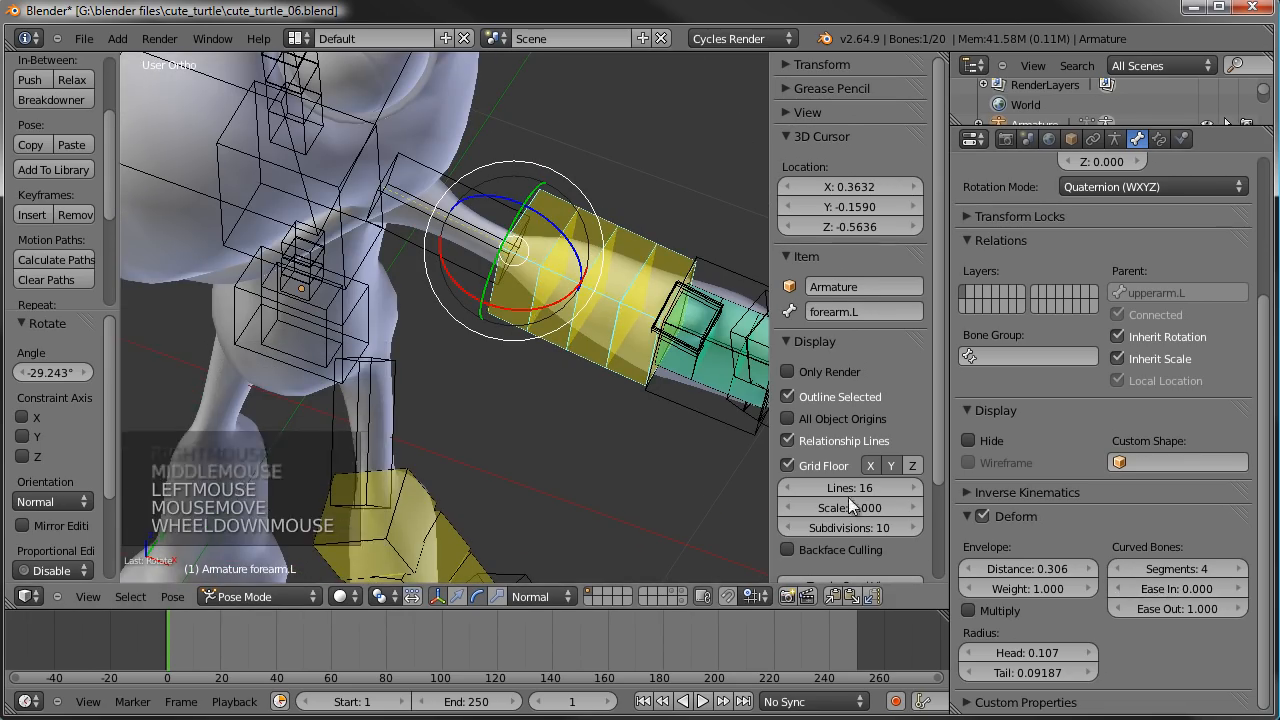
# - Try a free trackball rotation of IKhand.L to test how the forearm segments bend
pyautogui.scroll(-2, 850, 480)
pyautogui.rightClick(706, 425)
pyautogui.press('r')
pyautogui.press('r')
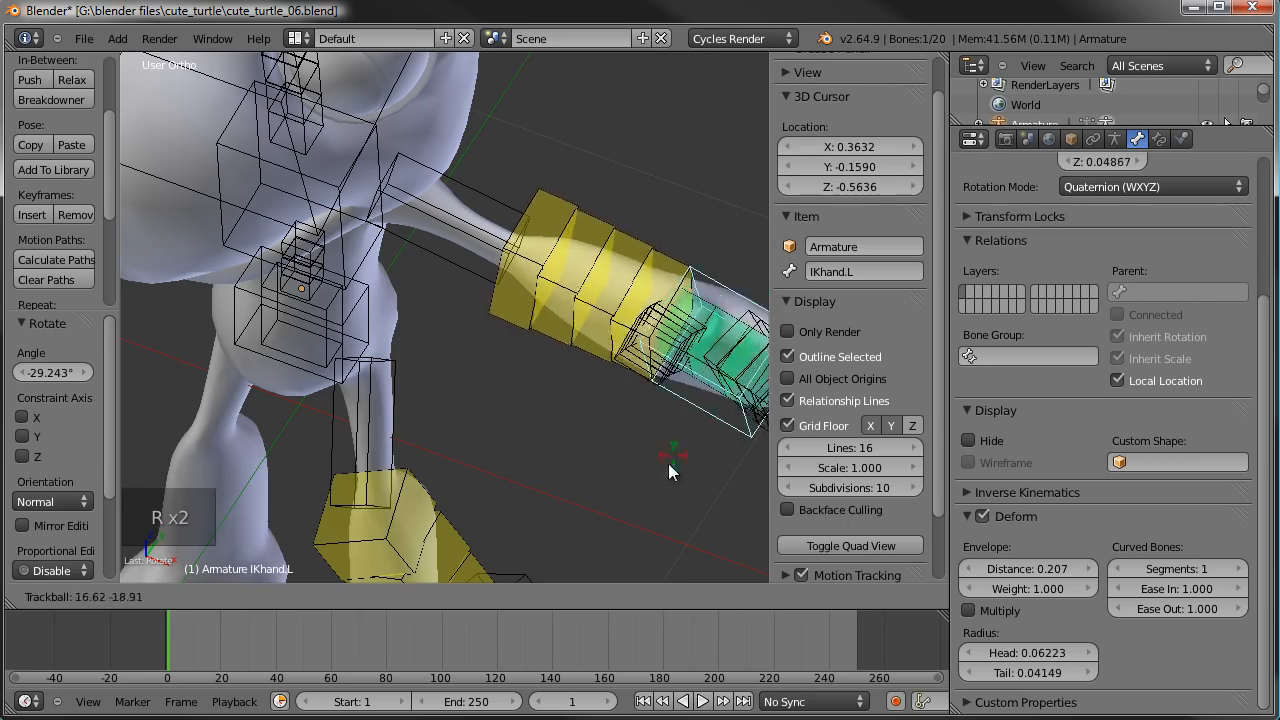
pyautogui.rightClick(679, 415)
# - Clear the pose location and rotation of all bones in front view, leaving nothing selected
pyautogui.scroll(-3, 569, 427)
pyautogui.moveTo(569, 427); pyautogui.dragTo(602, 407, button='middle')
pyautogui.press('KP_1')
pyautogui.scroll(-2, 624, 345)
pyautogui.scroll(-2, 560, 380)
pyautogui.keyDown('shift'); pyautogui.moveTo(545, 356); pyautogui.dragTo(514, 375, button='middle'); pyautogui.keyUp('shift')
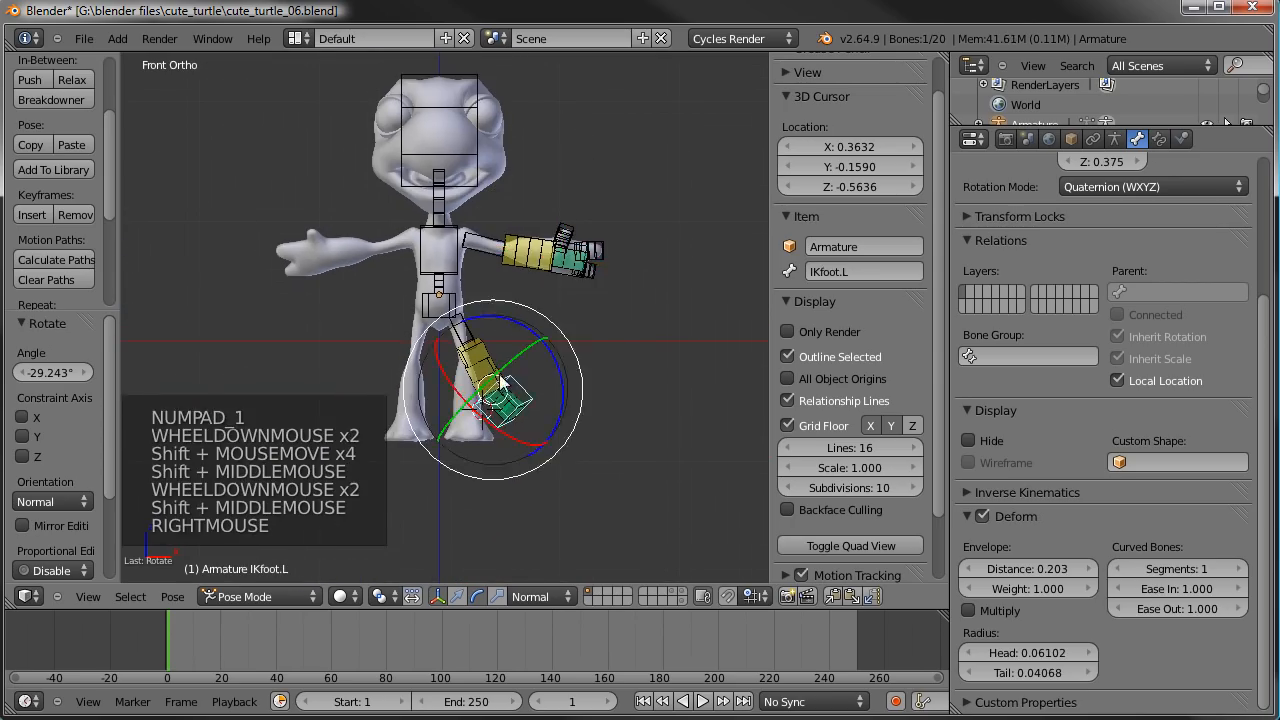
pyautogui.rightClick(514, 378)
pyautogui.press('a')
pyautogui.press('a')
pyautogui.hotkey('alt', 'g')
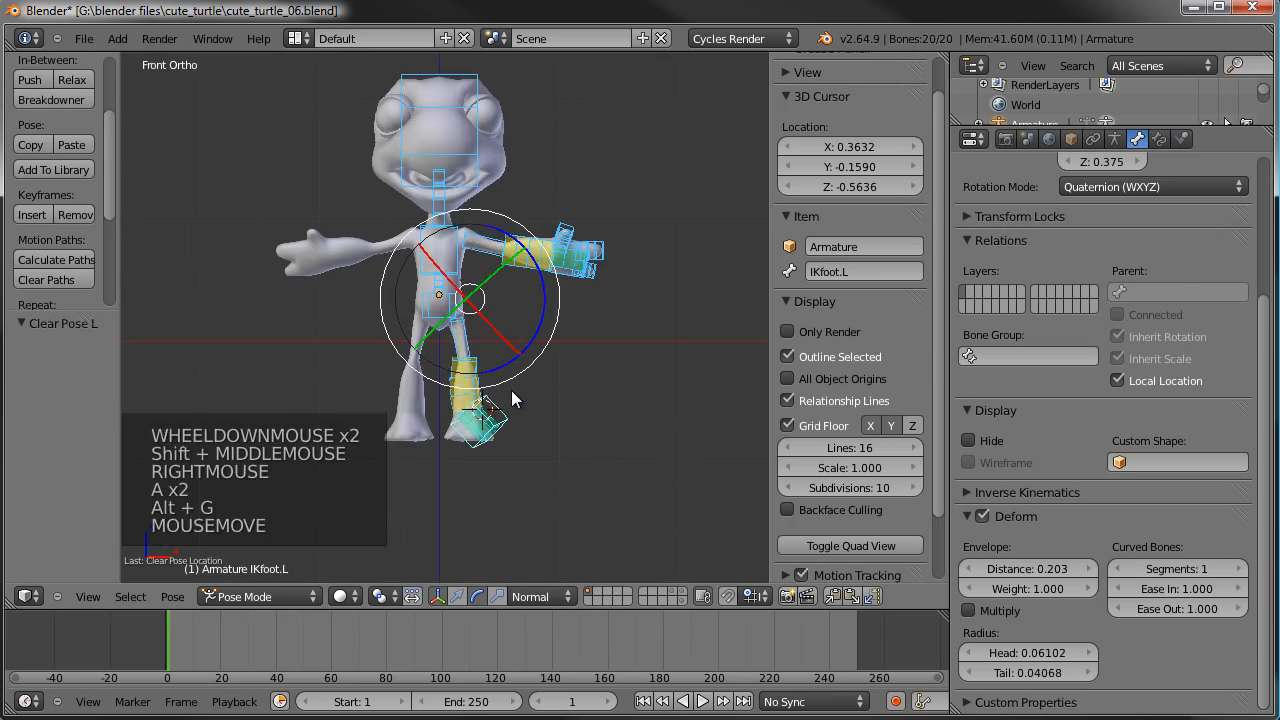
pyautogui.hotkey('alt', 'r')
pyautogui.press('a')
# - Place the 3D cursor at ground level between the turtle's feet, at about X 0.002 and Z -0.848
pyautogui.keyDown('shift'); pyautogui.scroll(1, 515, 403); pyautogui.keyUp('shift')
pyautogui.keyDown('shift'); pyautogui.moveTo(515, 403); pyautogui.dragTo(568, 398, button='middle'); pyautogui.keyUp('shift')
pyautogui.scroll(3, 568, 398)
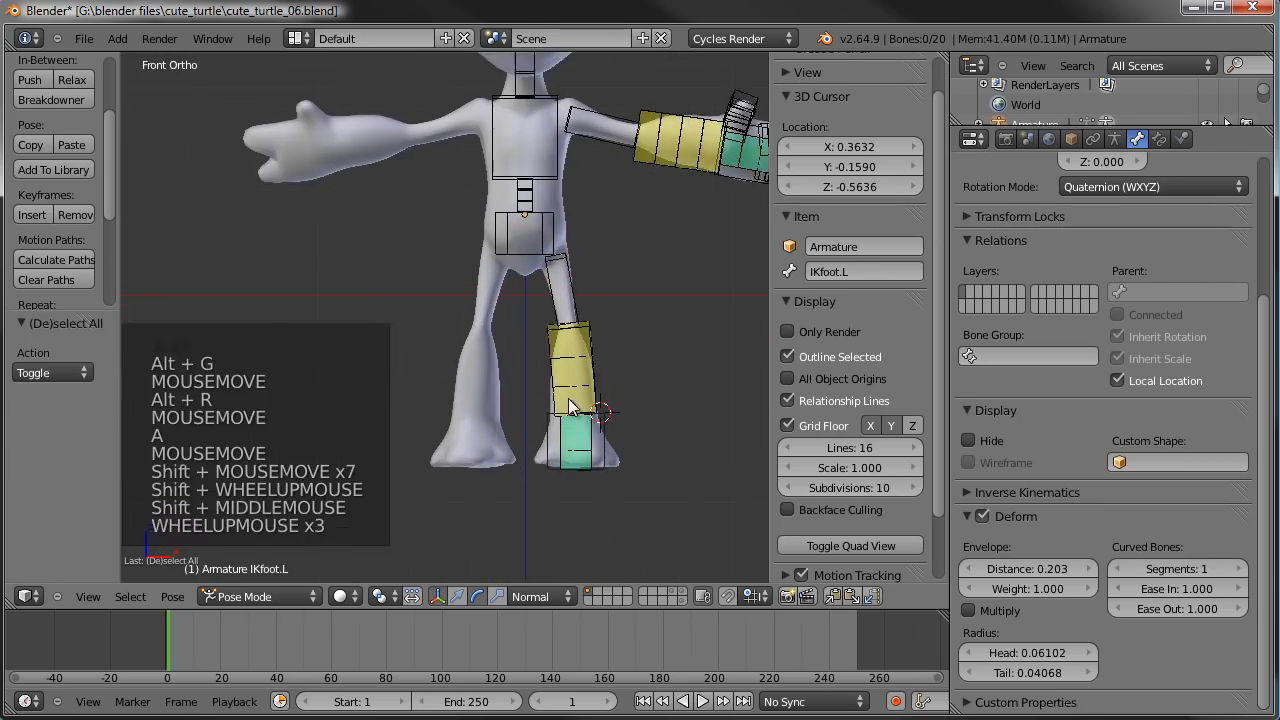
pyautogui.keyDown('shift'); pyautogui.moveTo(540, 456); pyautogui.dragTo(509, 420, button='middle'); pyautogui.keyUp('shift')
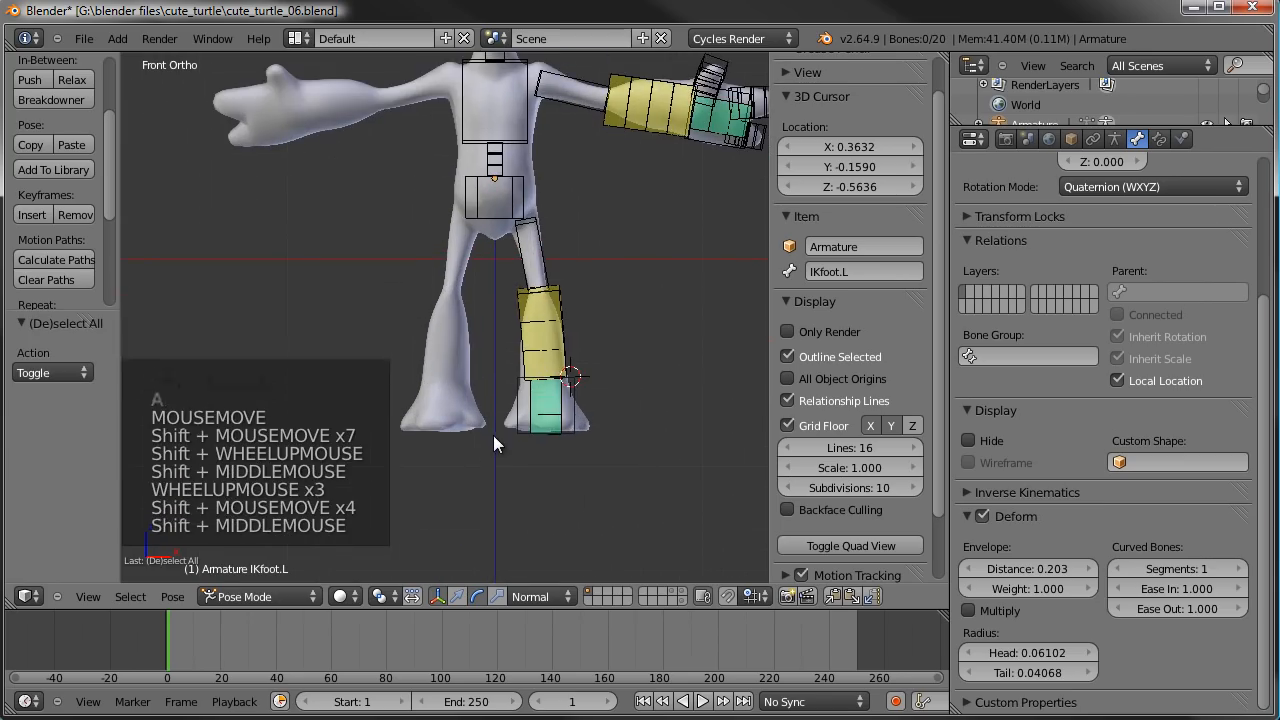
pyautogui.click(493, 435)
pyautogui.click(496, 437)
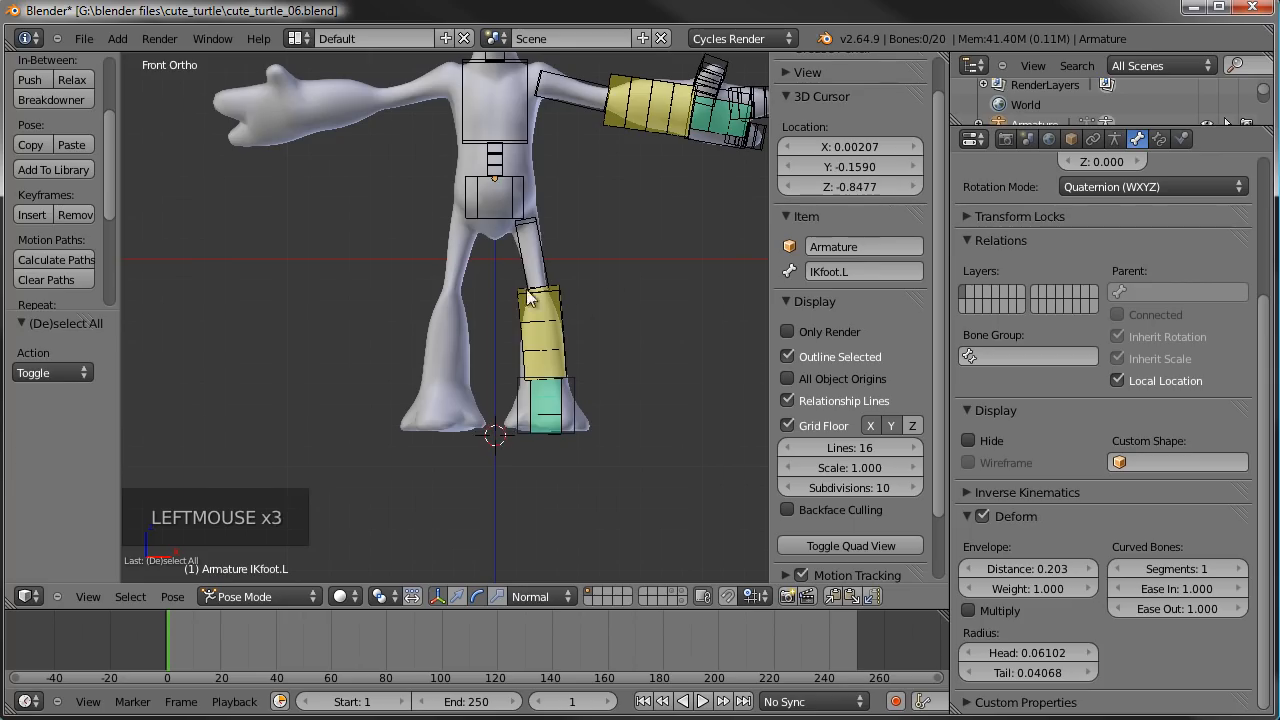
# - Add a bone at the 3D cursor in Edit Mode and move it about 0.173 along Y to line up with the leg
pyautogui.moveTo(495, 334); pyautogui.dragTo(370, 348, button='middle')
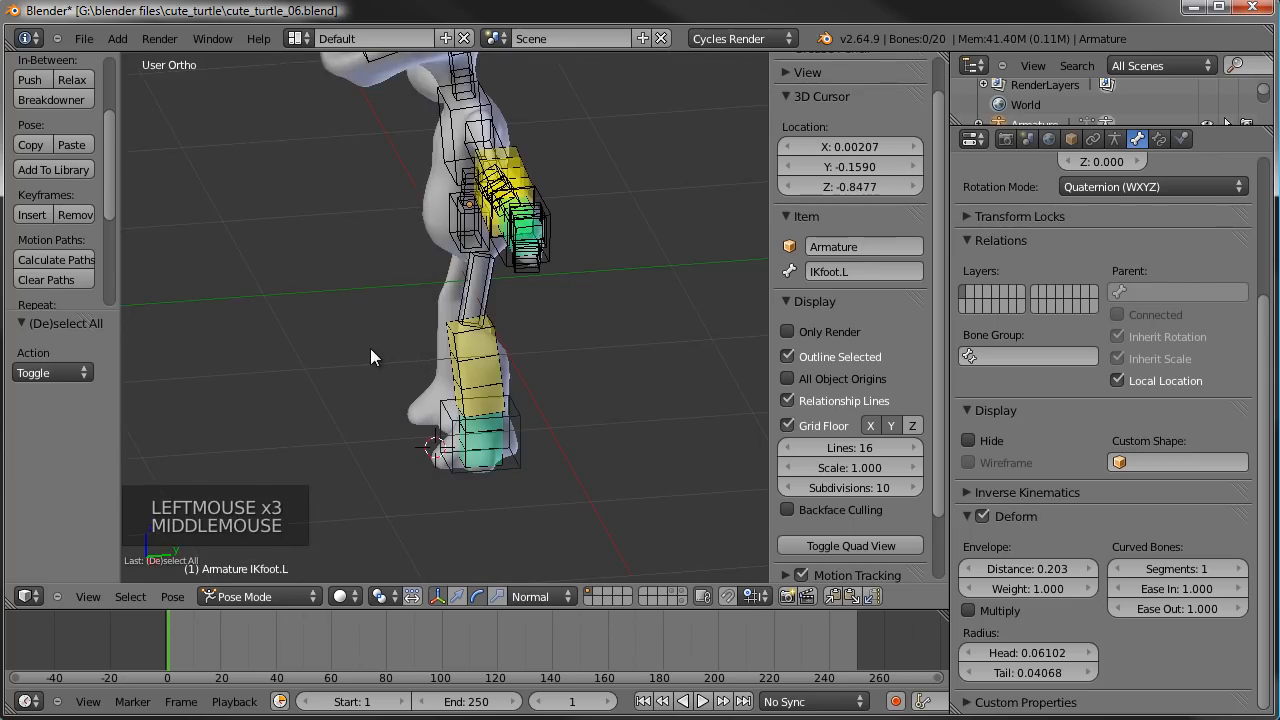
pyautogui.press('Tab')
pyautogui.hotkey('shift', 'a')
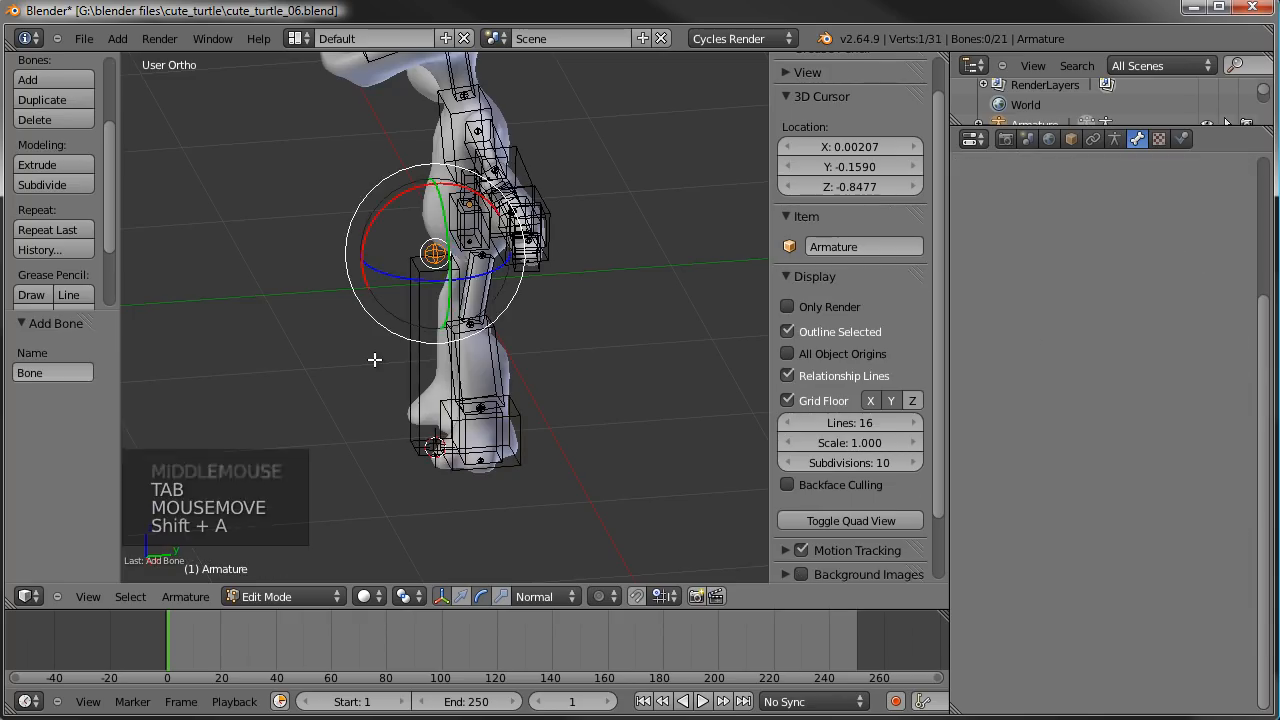
pyautogui.press('KP_3')
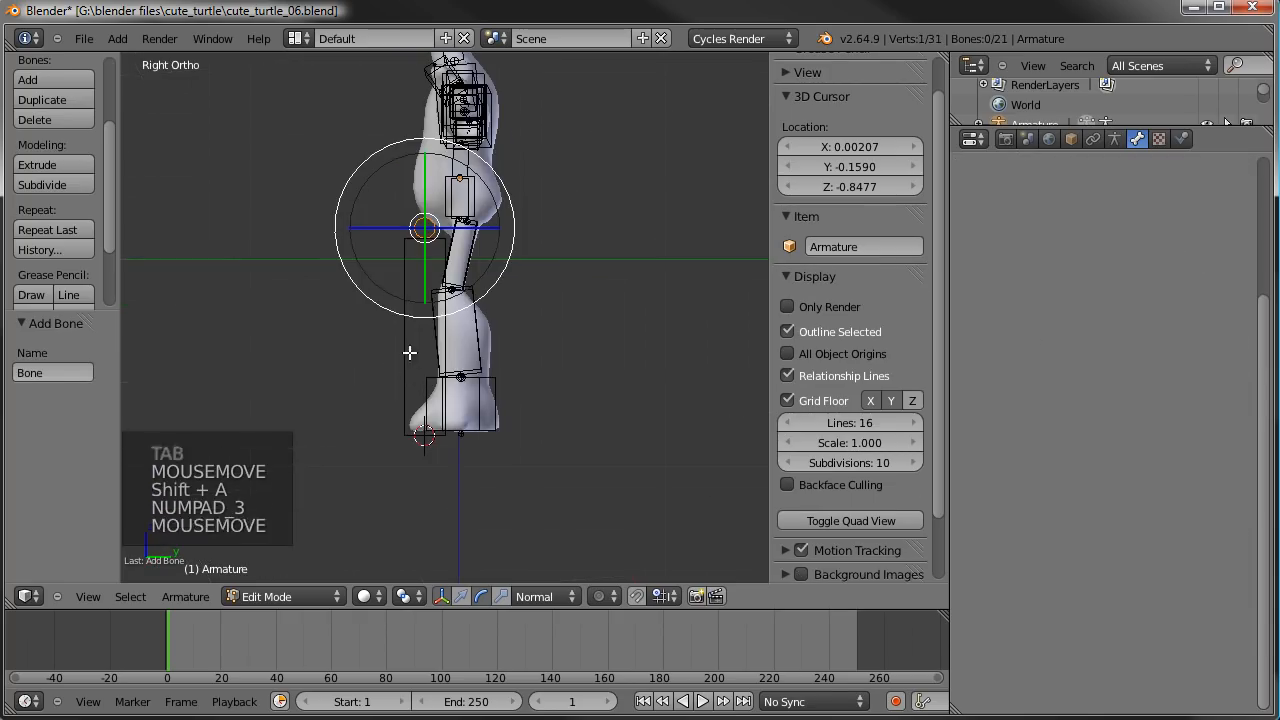
pyautogui.rightClick(412, 351)
pyautogui.press('g')
pyautogui.press('g')
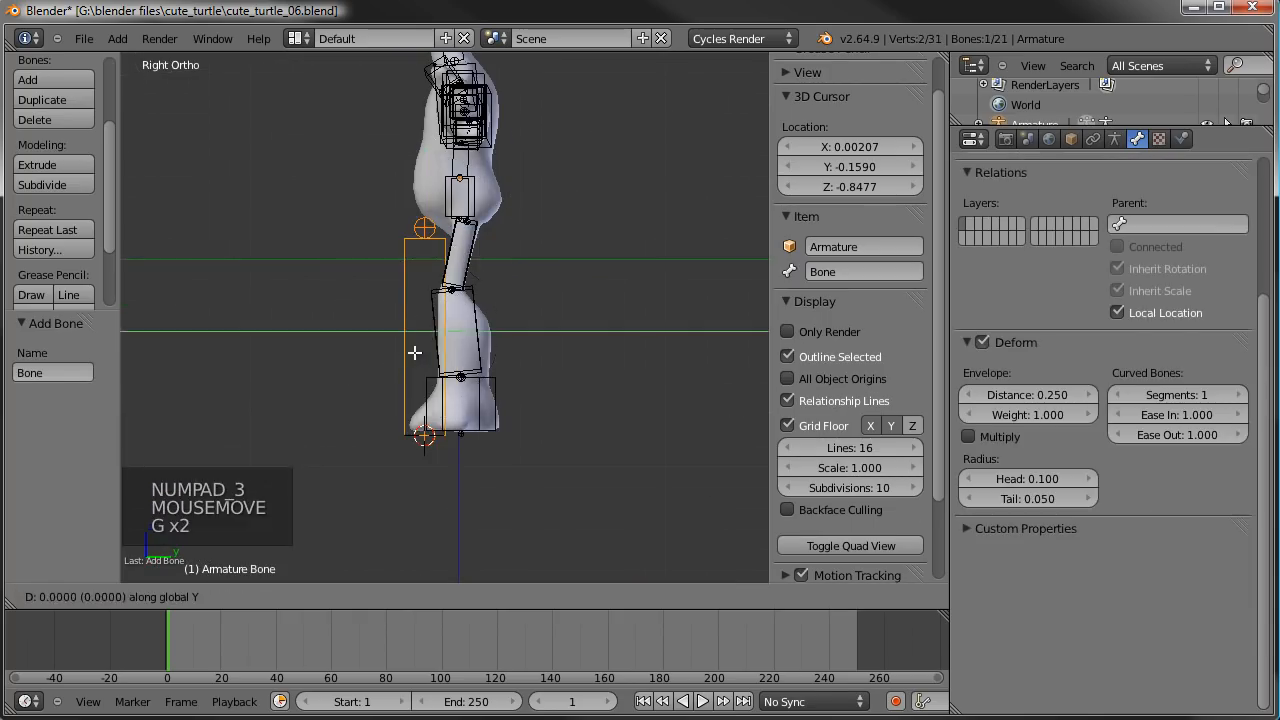
pyautogui.click(486, 289)
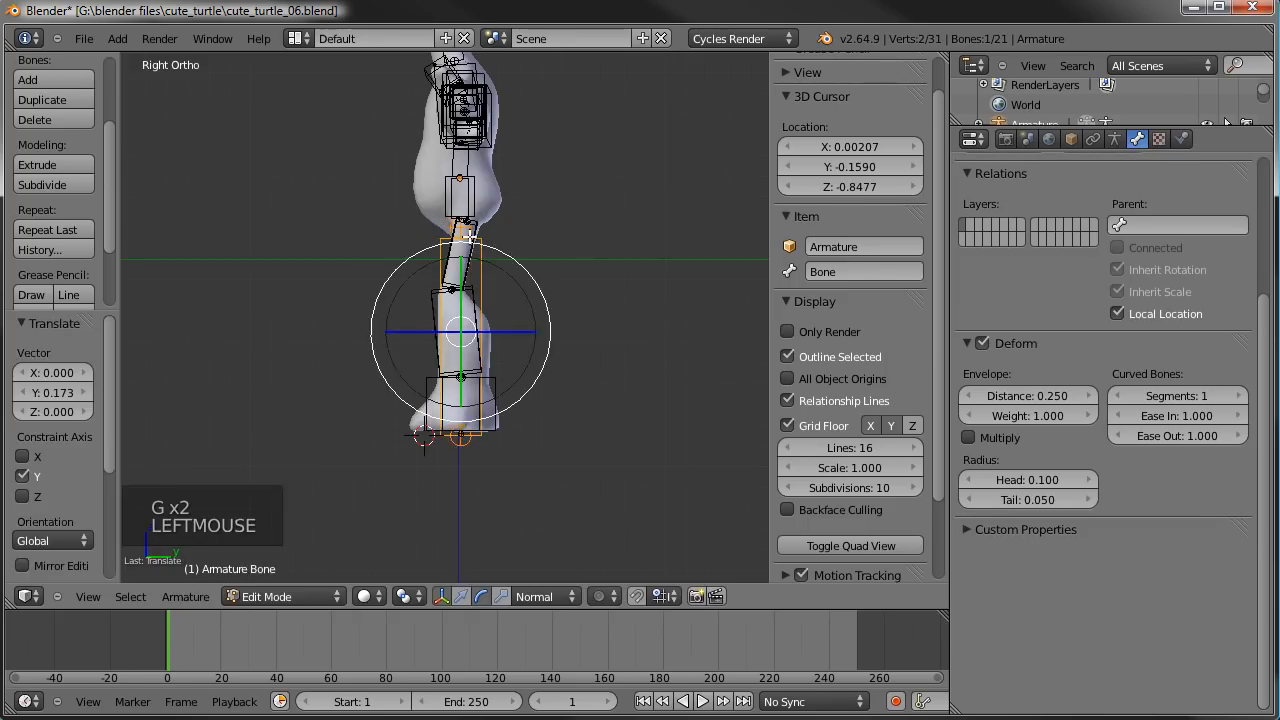
# - Shorten the new bone by moving its upper end about -0.939 along Z, close to the ground
pyautogui.rightClick(473, 239)
pyautogui.rightClick(471, 236)
pyautogui.press('g')
pyautogui.press('z')
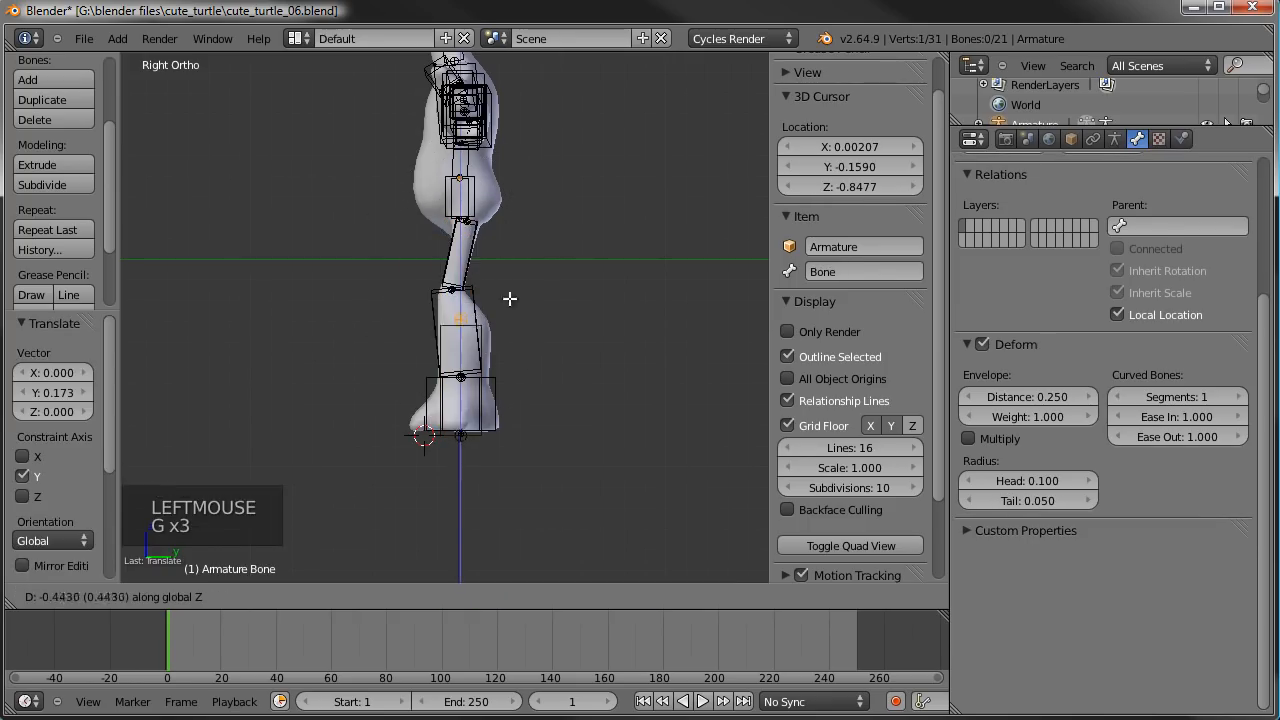
pyautogui.click(500, 386)
# - Raise the shortened bone about 0.019 along Z to meet the sole of the foot
pyautogui.scroll(4, 500, 386)
pyautogui.keyDown('shift'); pyautogui.moveTo(475, 515); pyautogui.dragTo(561, 403, button='middle'); pyautogui.keyUp('shift')
pyautogui.scroll(5, 492, 262)
pyautogui.rightClick(590, 345)
pyautogui.scroll(-3, 590, 345)
pyautogui.press('g')
pyautogui.press('z')
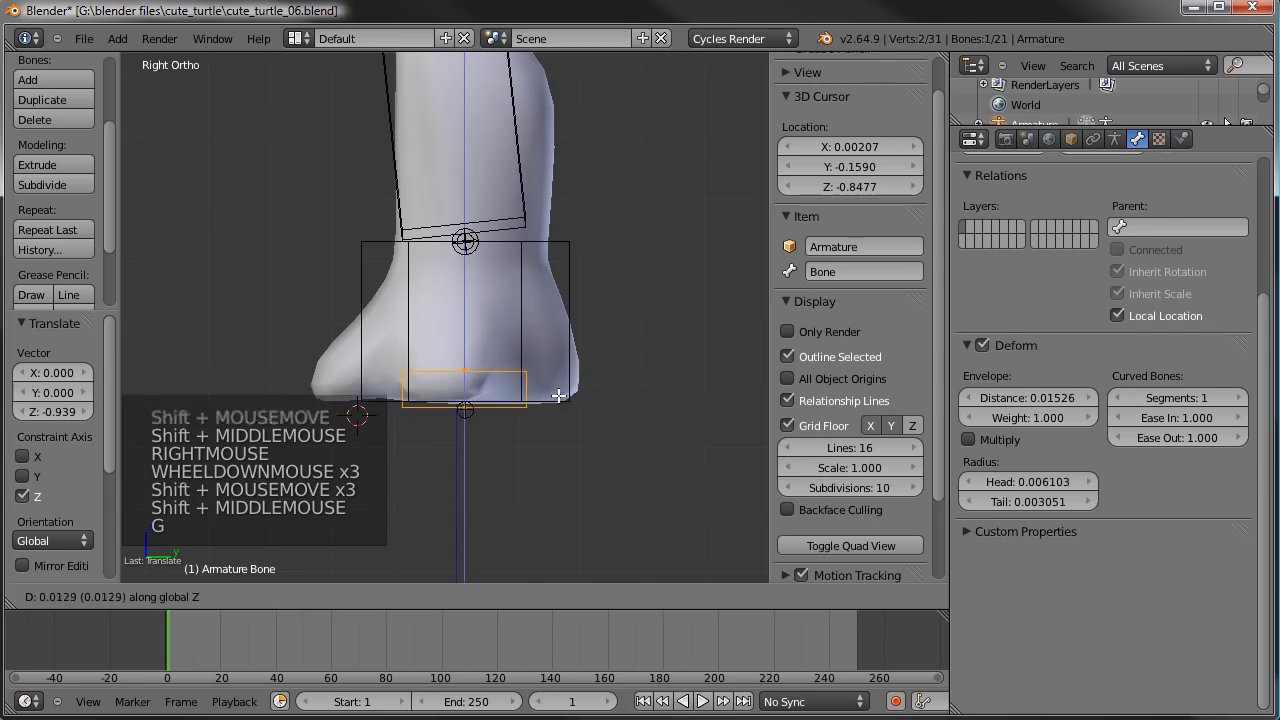
pyautogui.click(559, 391)
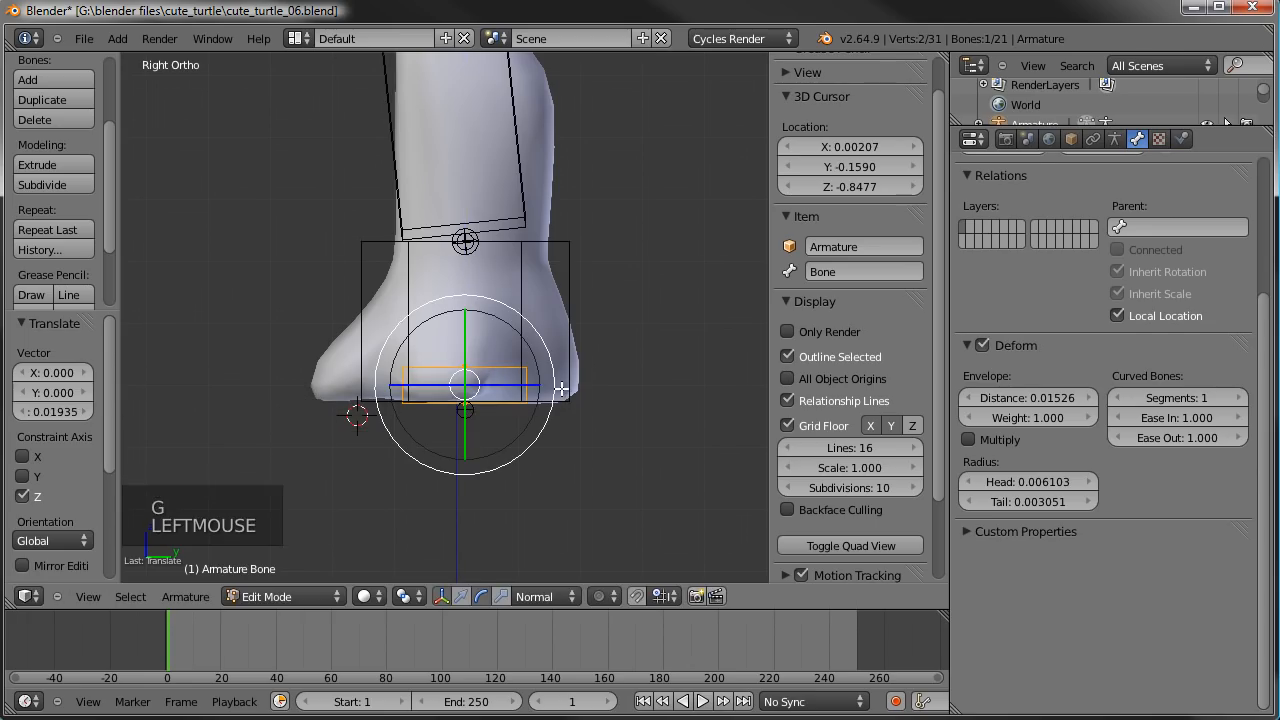
# - Widen the bone's box display by a factor of about 7.01, and again by about 1.128, into a flat plate
pyautogui.hotkey('ctrl', 'alt', 's')
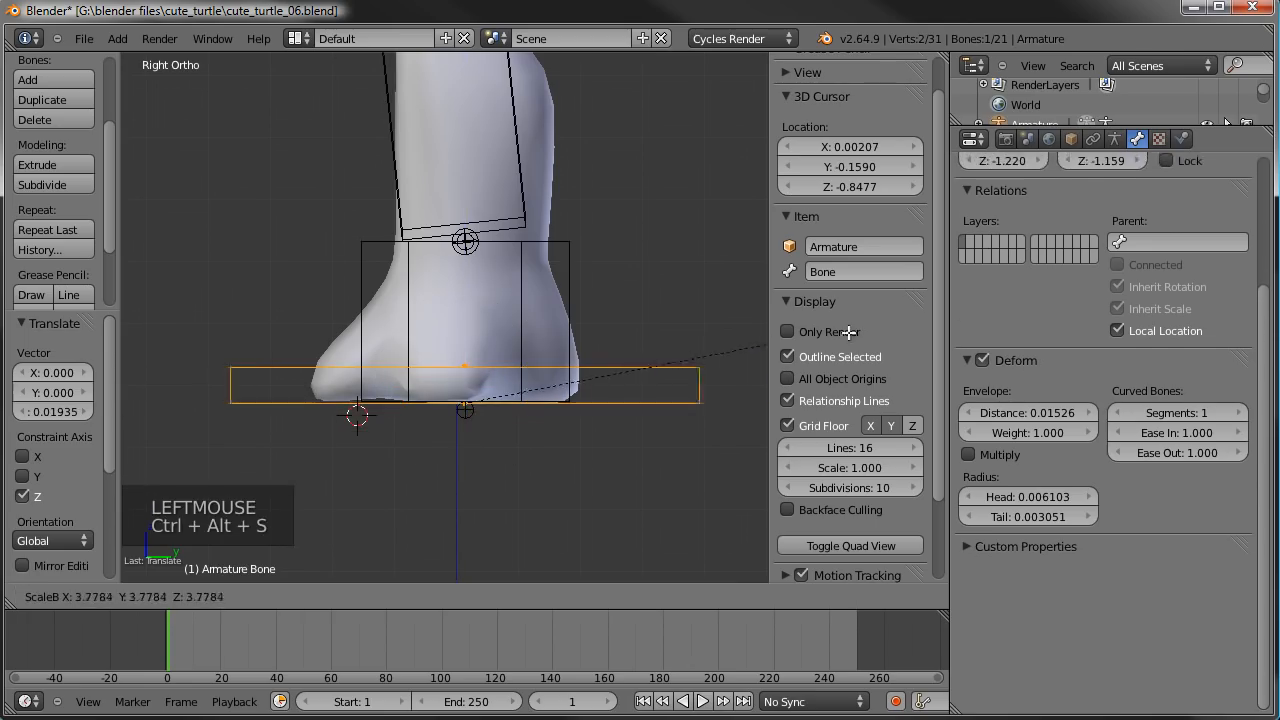
pyautogui.scroll(-4, 594, 403)
pyautogui.scroll(-2, 594, 403)
pyautogui.moveTo(594, 403); pyautogui.dragTo(594, 309, button='middle')
pyautogui.scroll(1, 594, 309)
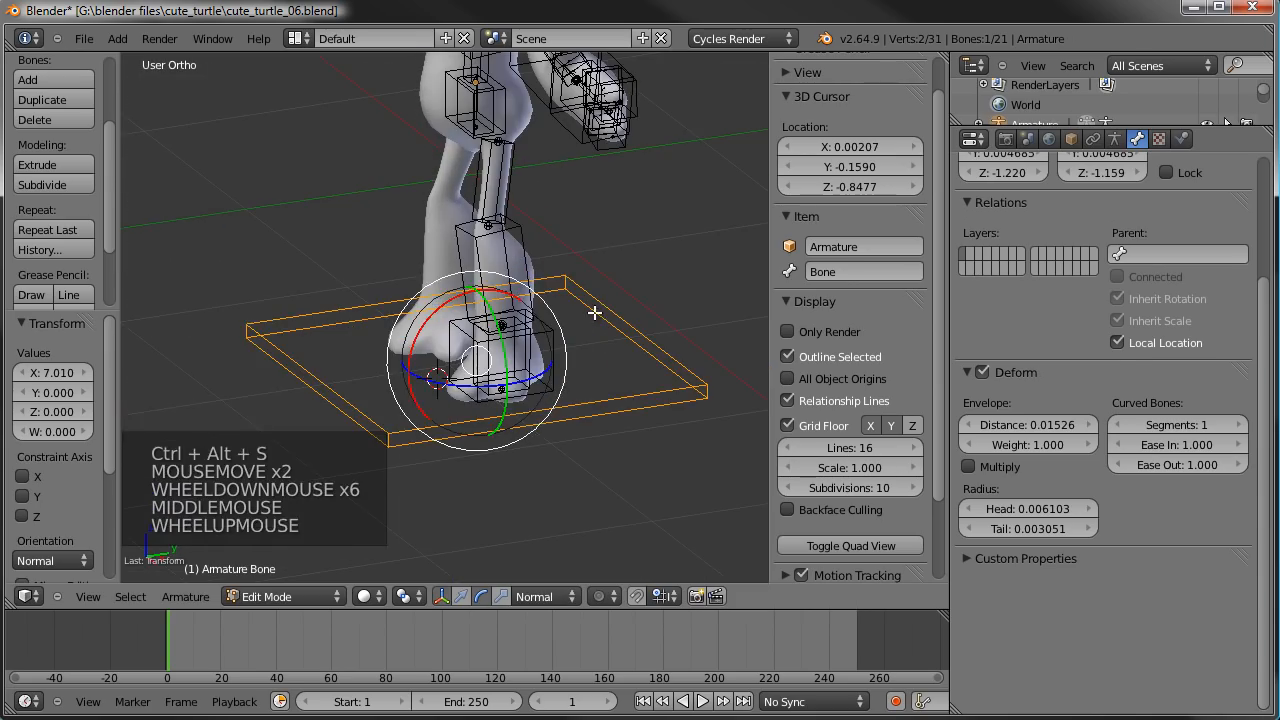
pyautogui.hotkey('ctrl', 'alt', 's')
pyautogui.click(610, 308)
# - Rename the plate-shaped bone under the feet as MAIN
pyautogui.moveTo(623, 350); pyautogui.dragTo(823, 367, button='middle')
pyautogui.click(882, 275)
pyautogui.write('MAIN')
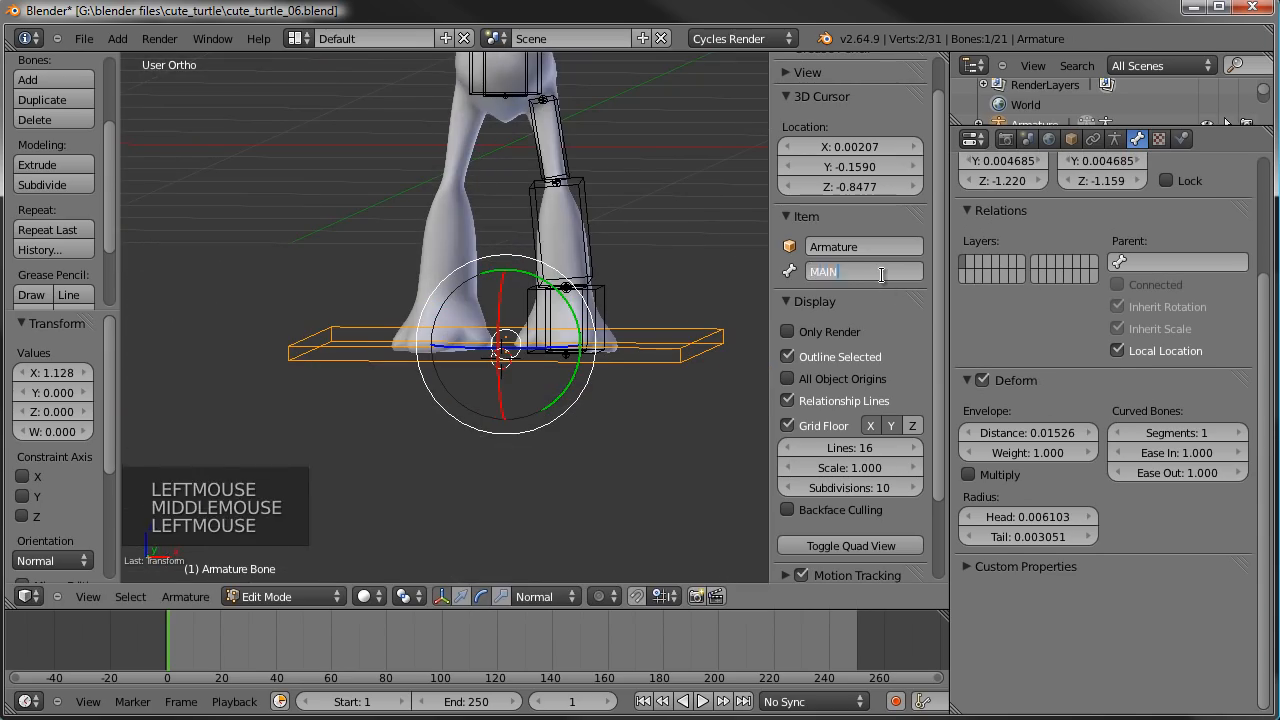
# - Frame the whole turtle and select the MainHip bone
pyautogui.scroll(-5, 523, 274)
pyautogui.keyDown('shift'); pyautogui.moveTo(523, 274); pyautogui.dragTo(535, 349, button='middle'); pyautogui.keyUp('shift')
pyautogui.scroll(3, 523, 351)
pyautogui.moveTo(543, 291); pyautogui.dragTo(584, 292, button='middle')
pyautogui.scroll(-2, 511, 337)
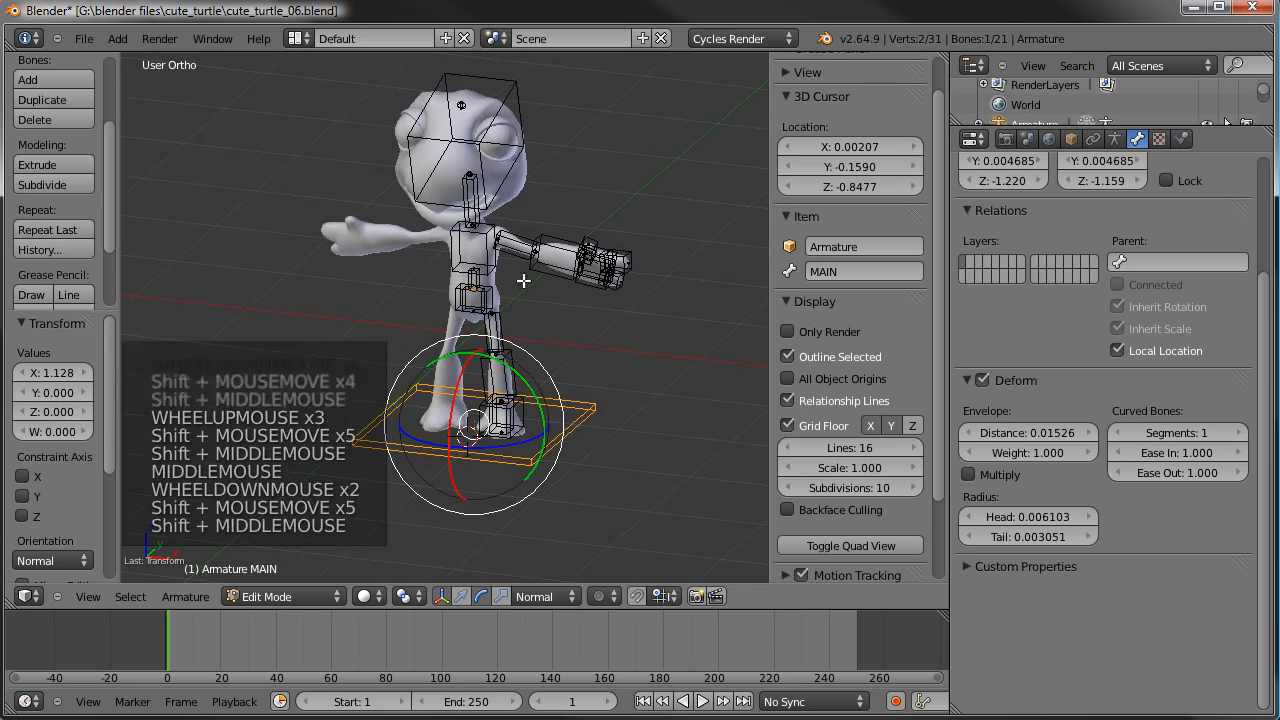
pyautogui.rightClick(588, 294)
pyautogui.rightClick(548, 398)
pyautogui.rightClick(495, 297)
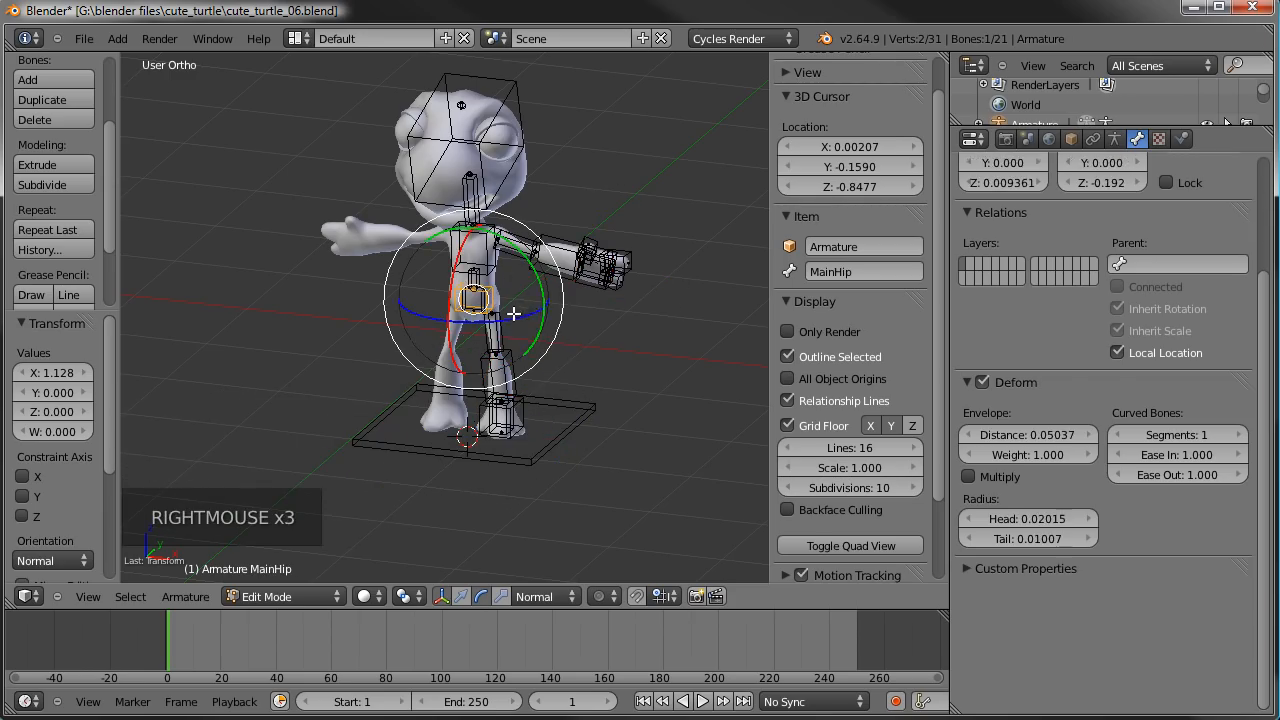
pyautogui.press('g')
pyautogui.press('g')
pyautogui.press('g')
pyautogui.press('g')
pyautogui.rightClick(475, 298)
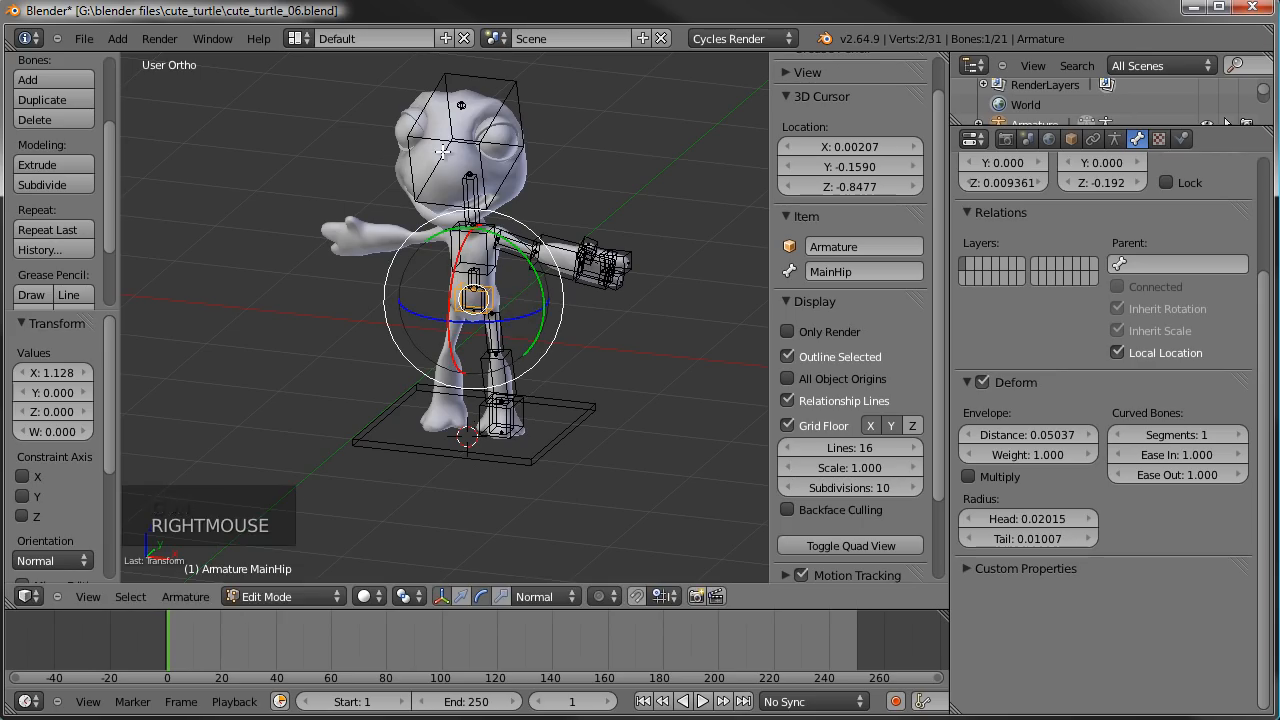
# - Parent MainHip, IKhand.L and IKfoot.L to the MAIN bone with Keep Offset
pyautogui.scroll(1, 533, 297)
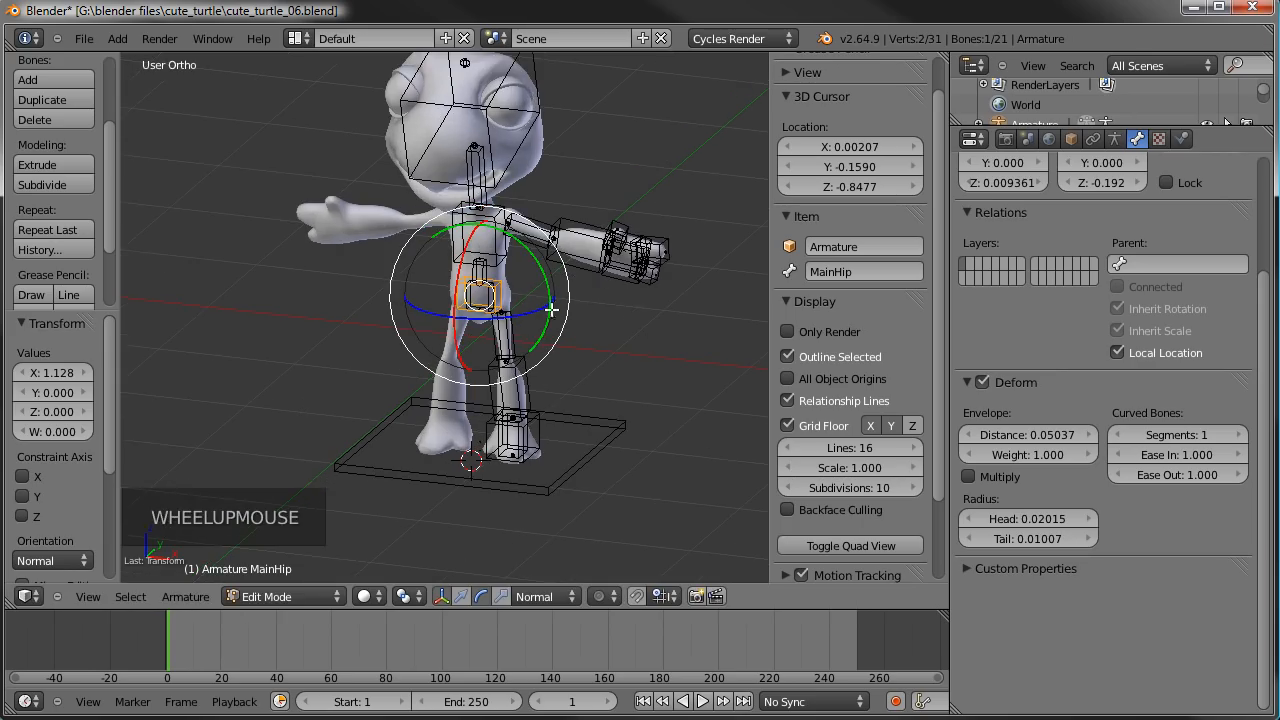
pyautogui.keyDown('shift'); pyautogui.rightClick(610, 284); pyautogui.keyUp('shift')
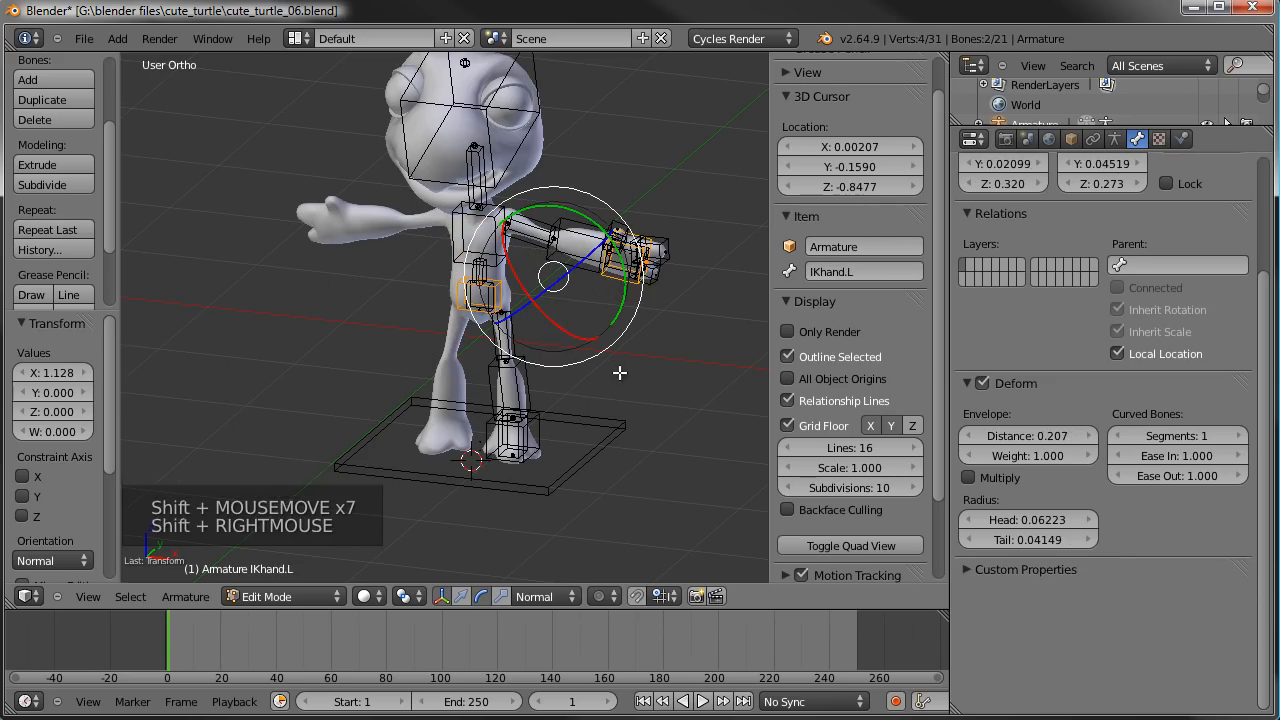
pyautogui.keyDown('shift'); pyautogui.rightClick(540, 425); pyautogui.keyUp('shift')
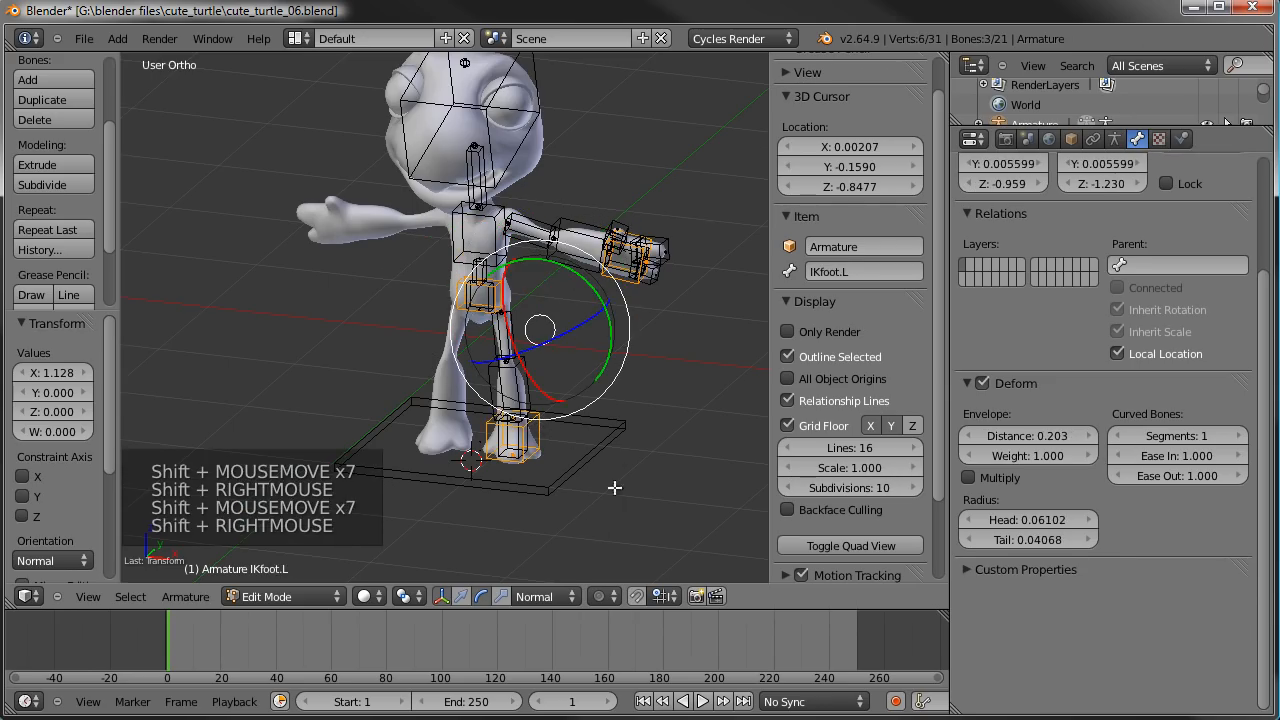
pyautogui.keyDown('shift'); pyautogui.rightClick(621, 448); pyautogui.keyUp('shift')
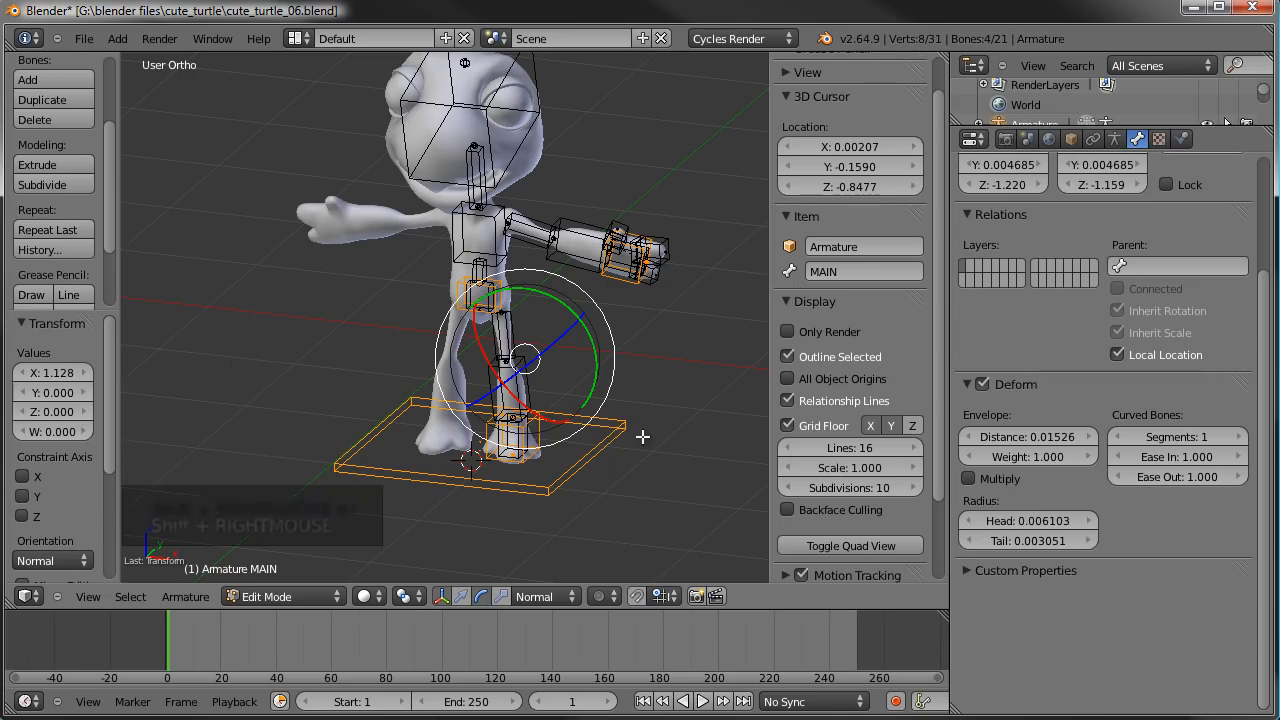
pyautogui.hotkey('ctrl', 'p')
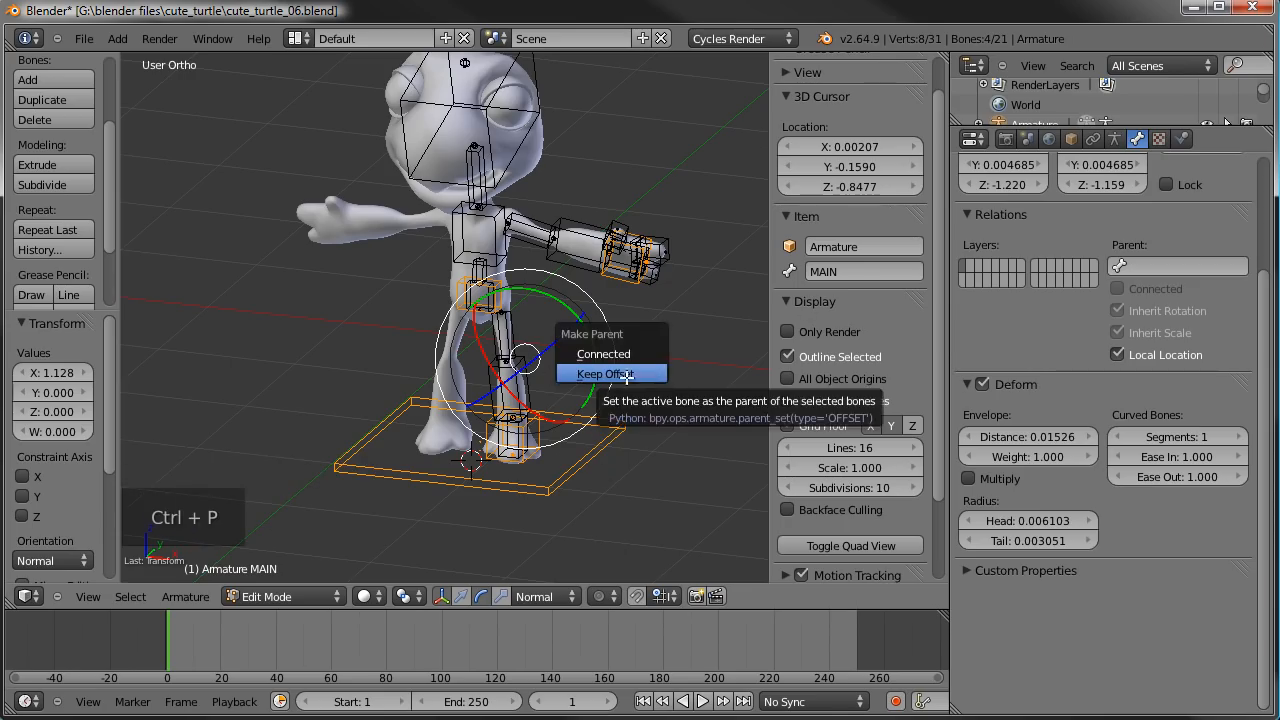
pyautogui.click(620, 376)
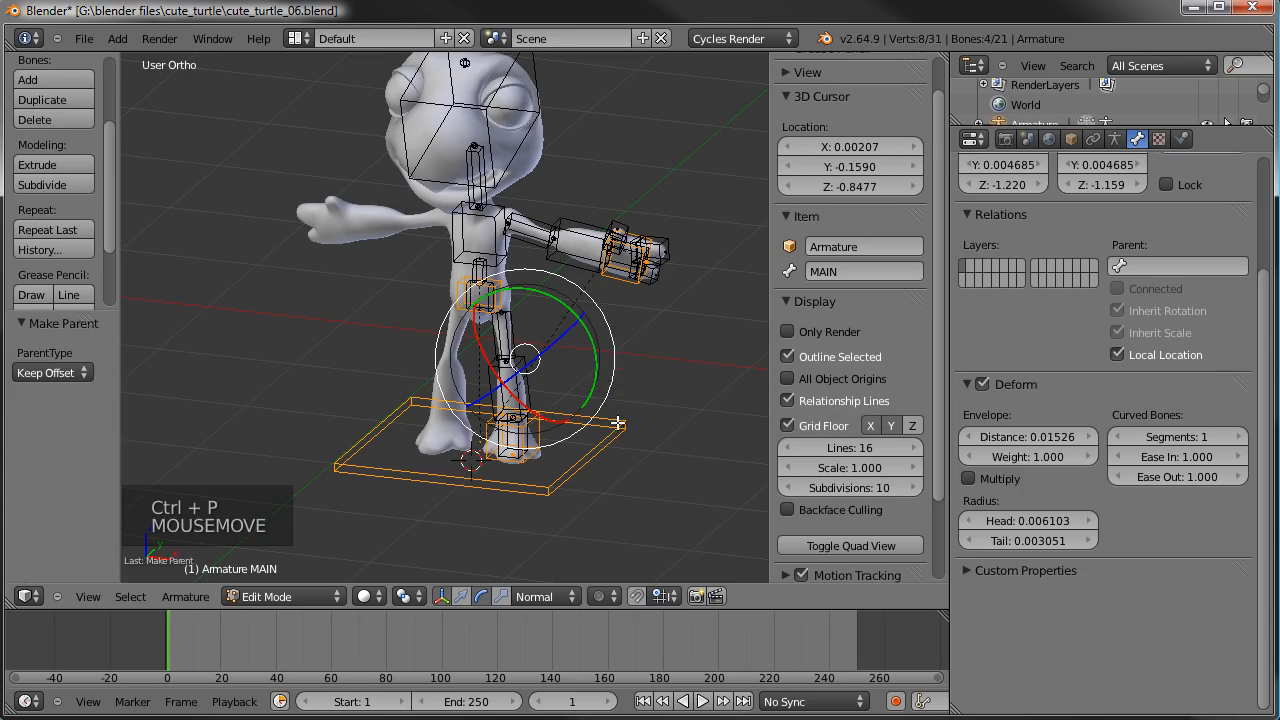
# - Try a free trackball rotation of MAIN in Pose Mode to check which bones follow it
pyautogui.press('Tab')
pyautogui.rightClick(607, 461)
pyautogui.press('r')
pyautogui.press('r')
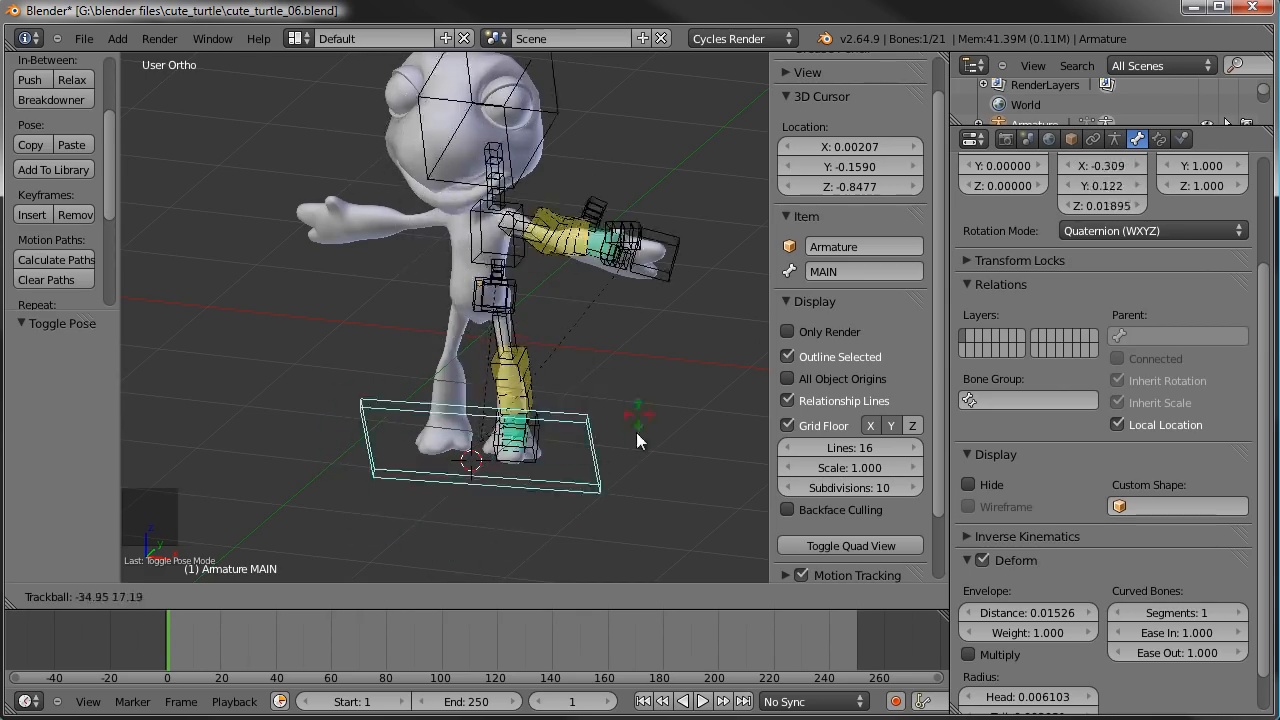
pyautogui.rightClick(591, 416)
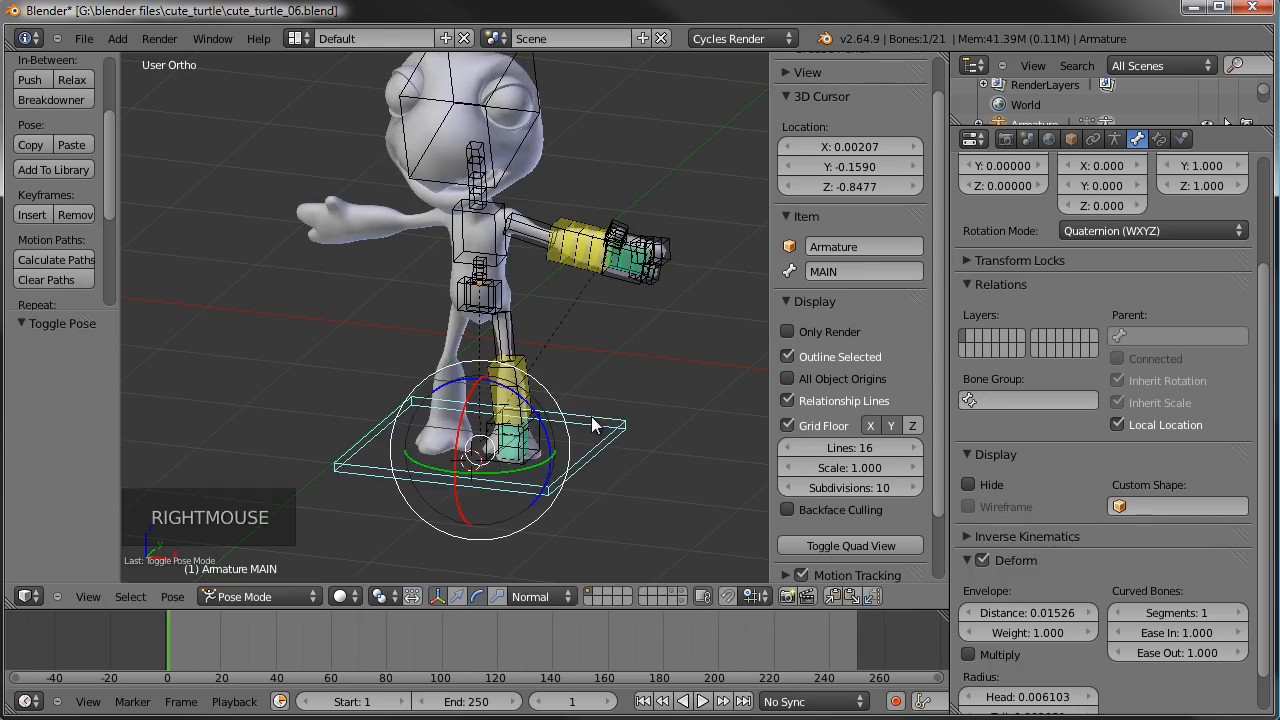
# - Parent upperarm.L to the chest bone with Keep Offset in Edit Mode
pyautogui.press('Tab')
pyautogui.rightClick(526, 222)
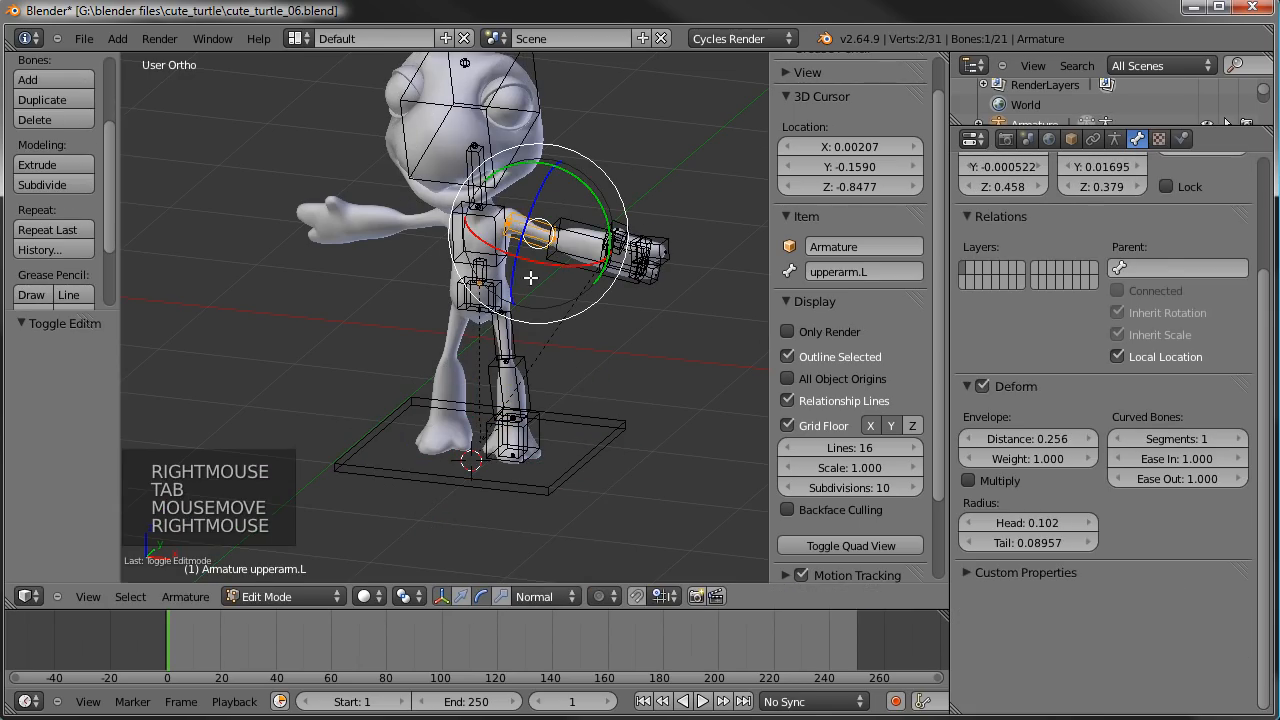
pyautogui.keyDown('shift'); pyautogui.rightClick(480, 215); pyautogui.keyUp('shift')
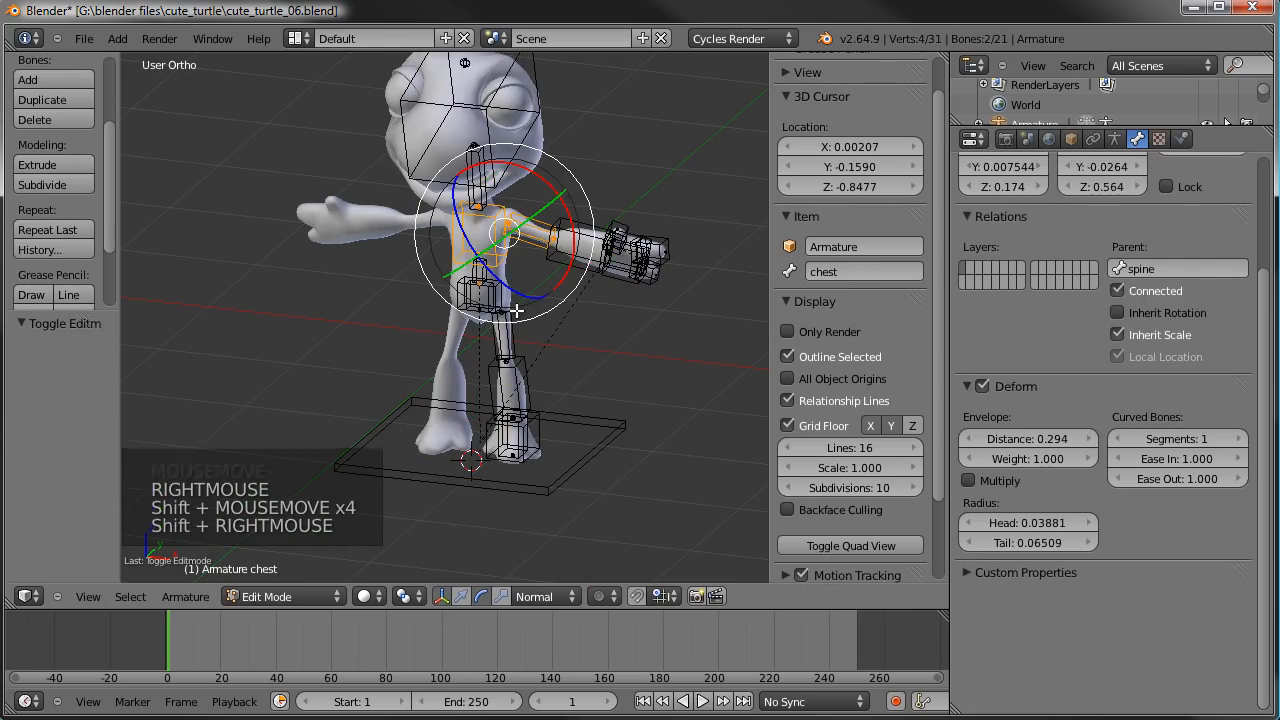
pyautogui.hotkey('ctrl', 'p')
pyautogui.click(516, 311)
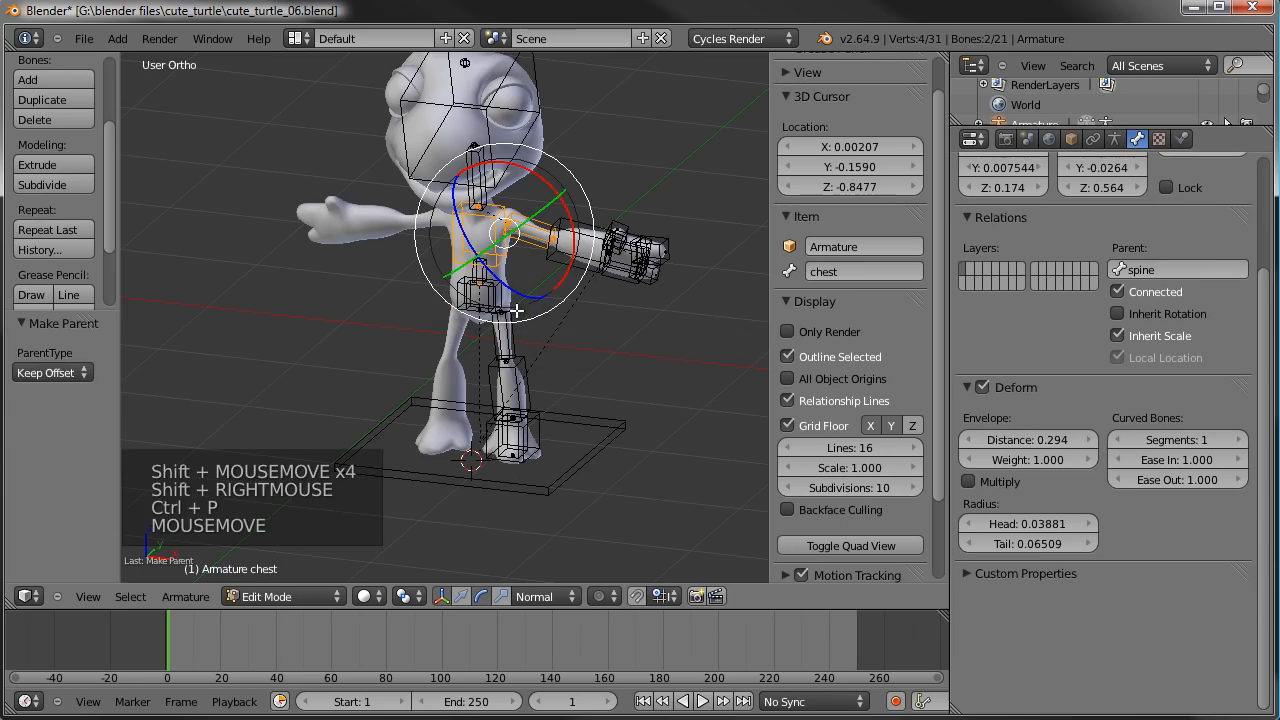
# - Parent thigh.L to MainHip with Keep Offset
pyautogui.rightClick(510, 343)
pyautogui.scroll(5, 510, 343)
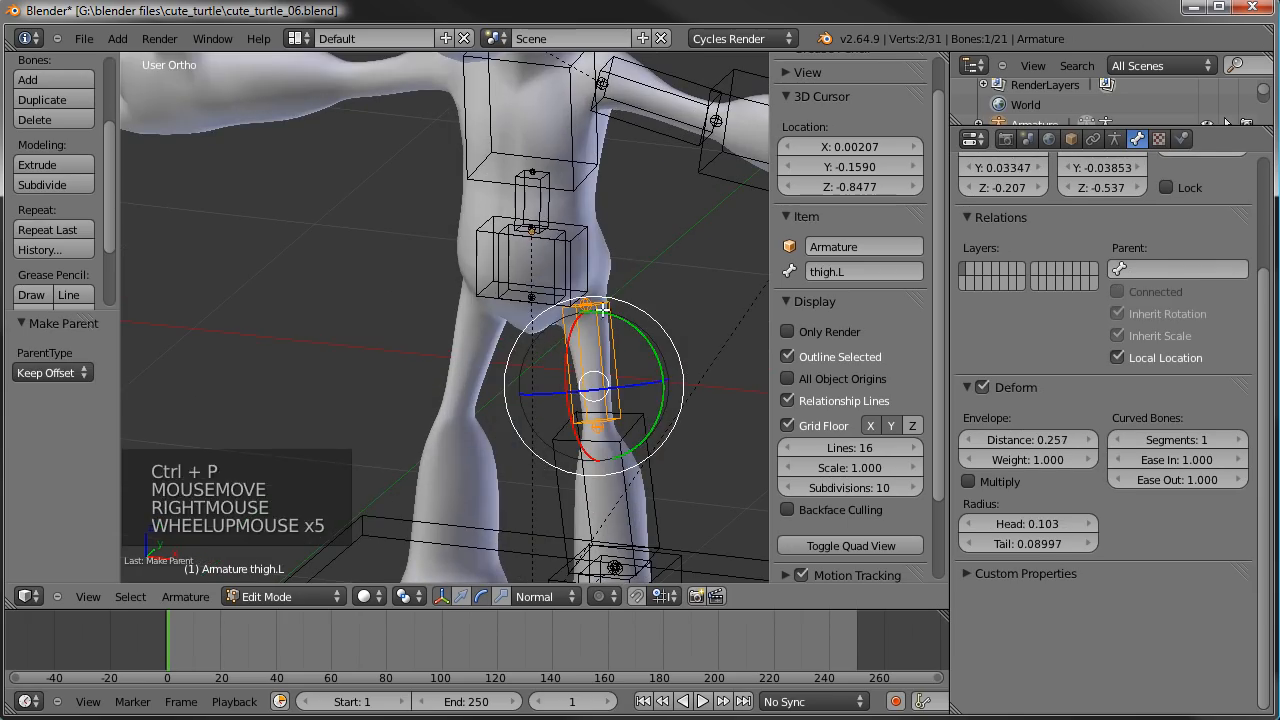
pyautogui.keyDown('shift'); pyautogui.rightClick(597, 249); pyautogui.keyUp('shift')
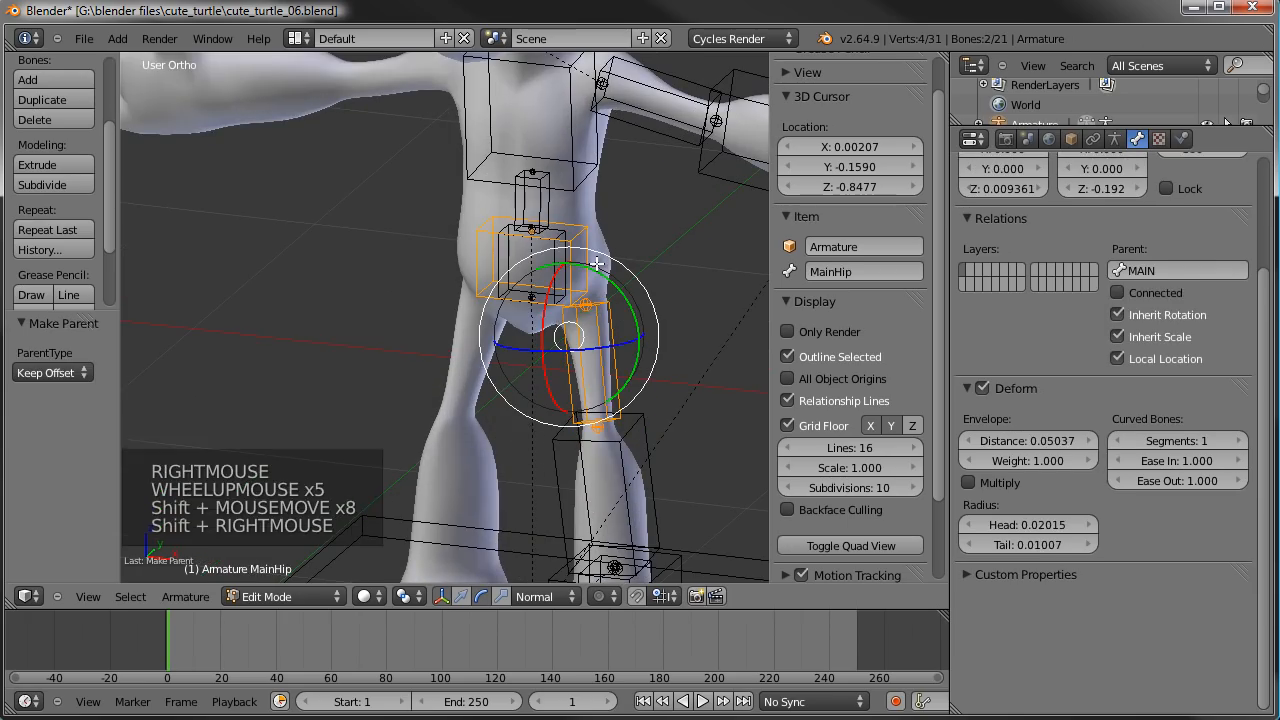
pyautogui.hotkey('ctrl', 'p')
# - Try a free trackball rotation of the MAIN bone in Pose Mode to check that the whole rig follows it
pyautogui.scroll(-5, 597, 346)
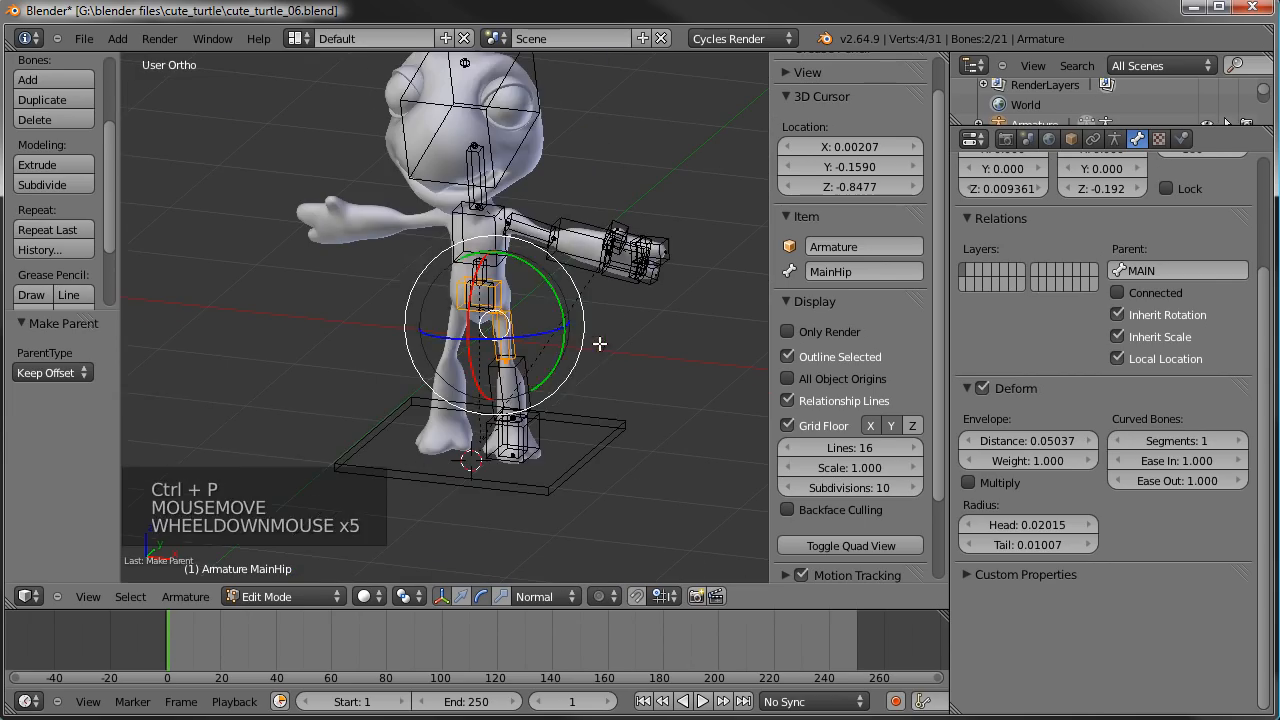
pyautogui.press('Tab')
pyautogui.press('a')
pyautogui.rightClick(612, 424)
pyautogui.press('r')
pyautogui.press('r')
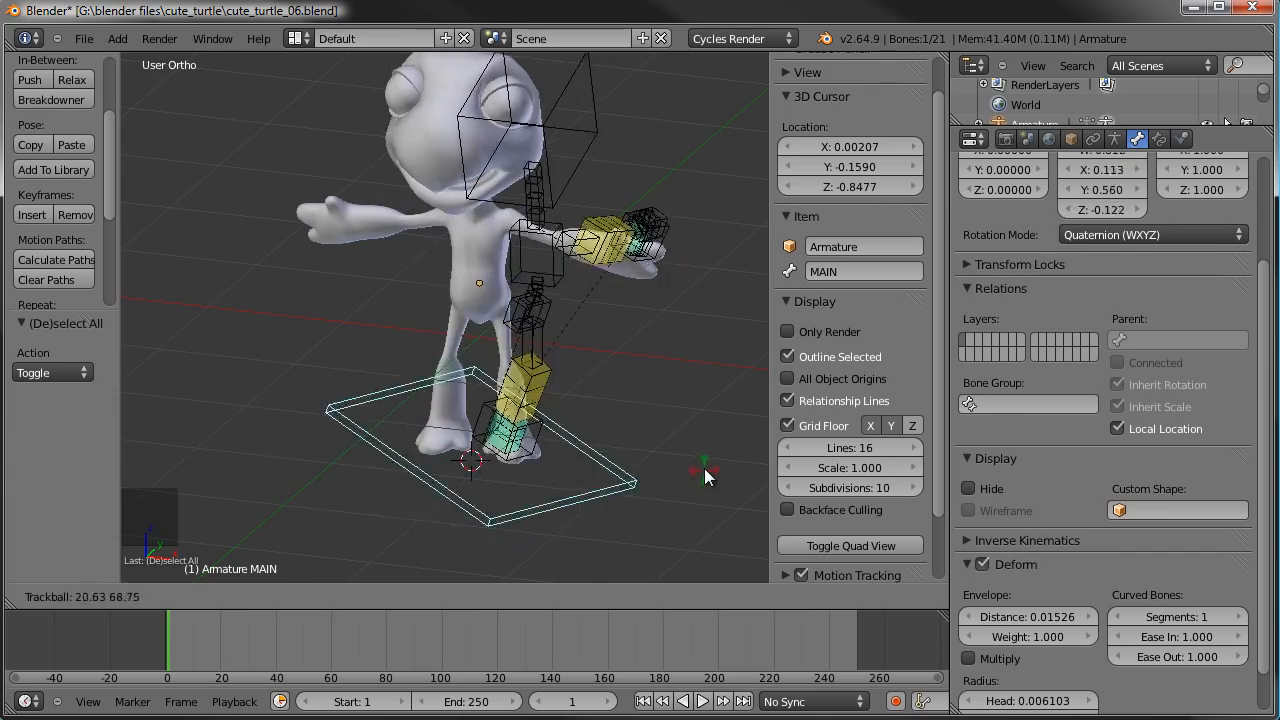
pyautogui.rightClick(612, 383)
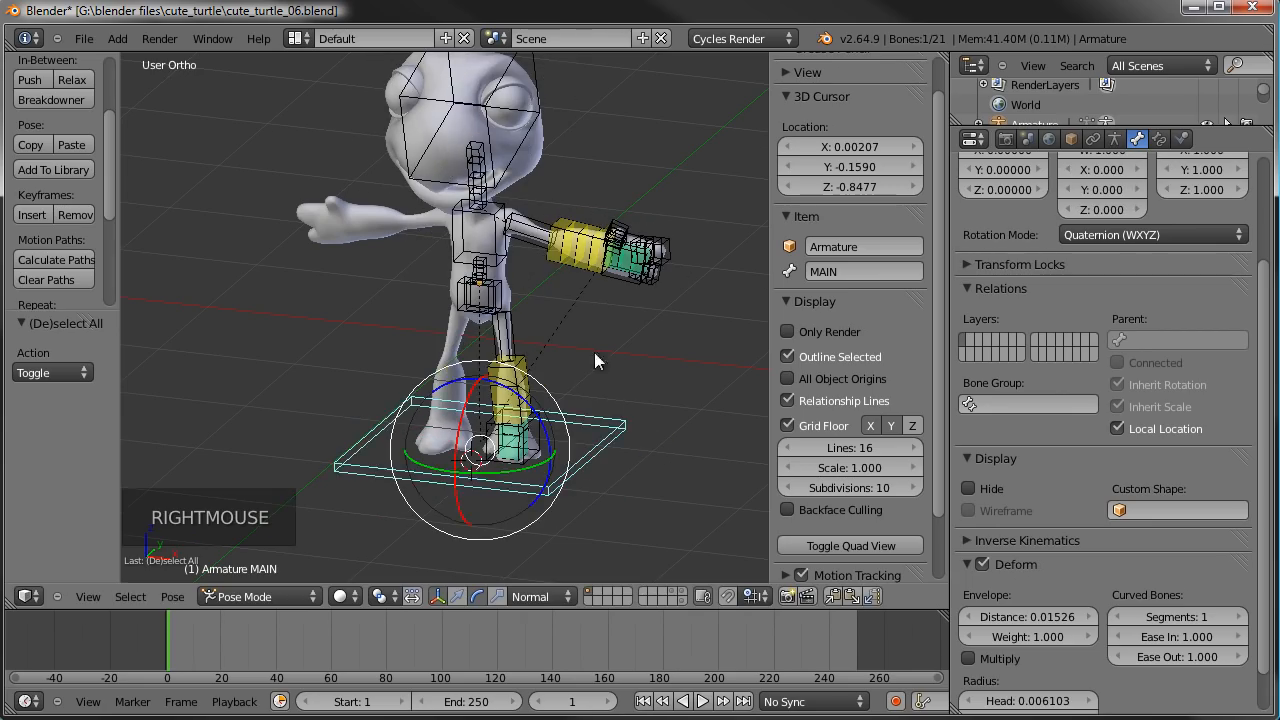
# - Try free trackball rotations of the MainHip bone to check how the torso and the left leg respond
pyautogui.rightClick(505, 260)
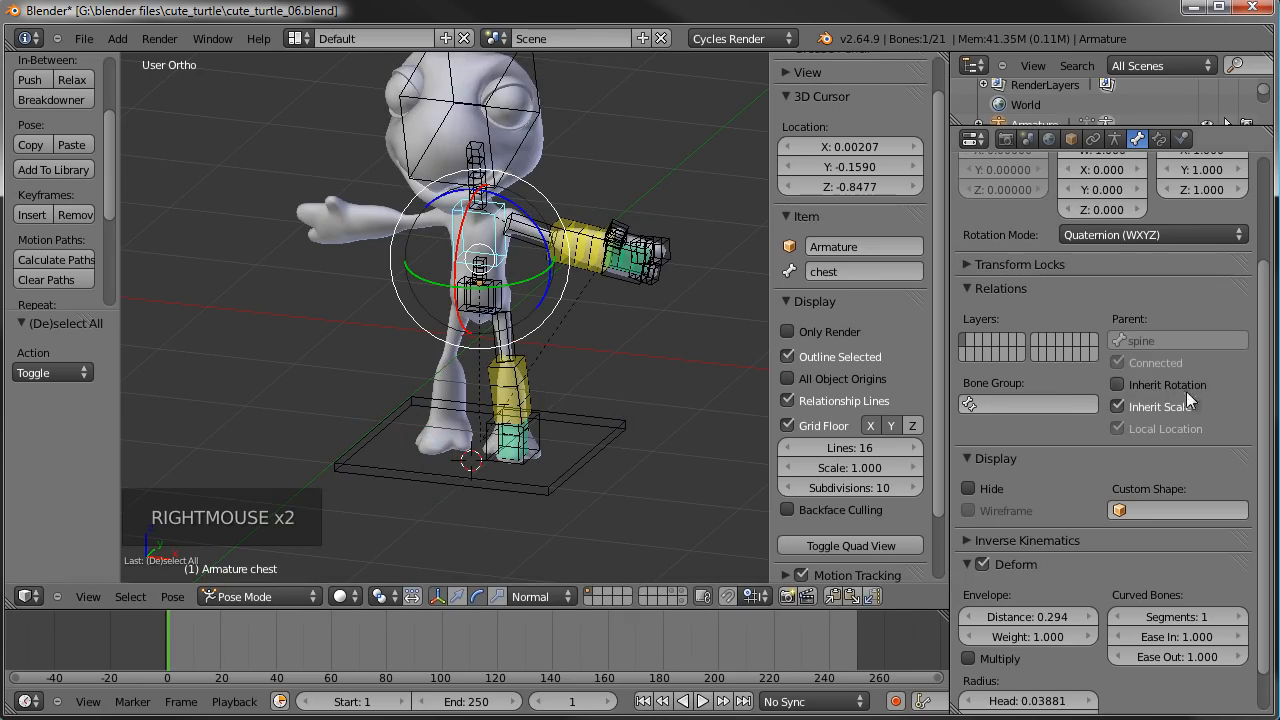
pyautogui.rightClick(503, 300)
pyautogui.press('r')
pyautogui.press('r')
pyautogui.press('r')
pyautogui.press('r')
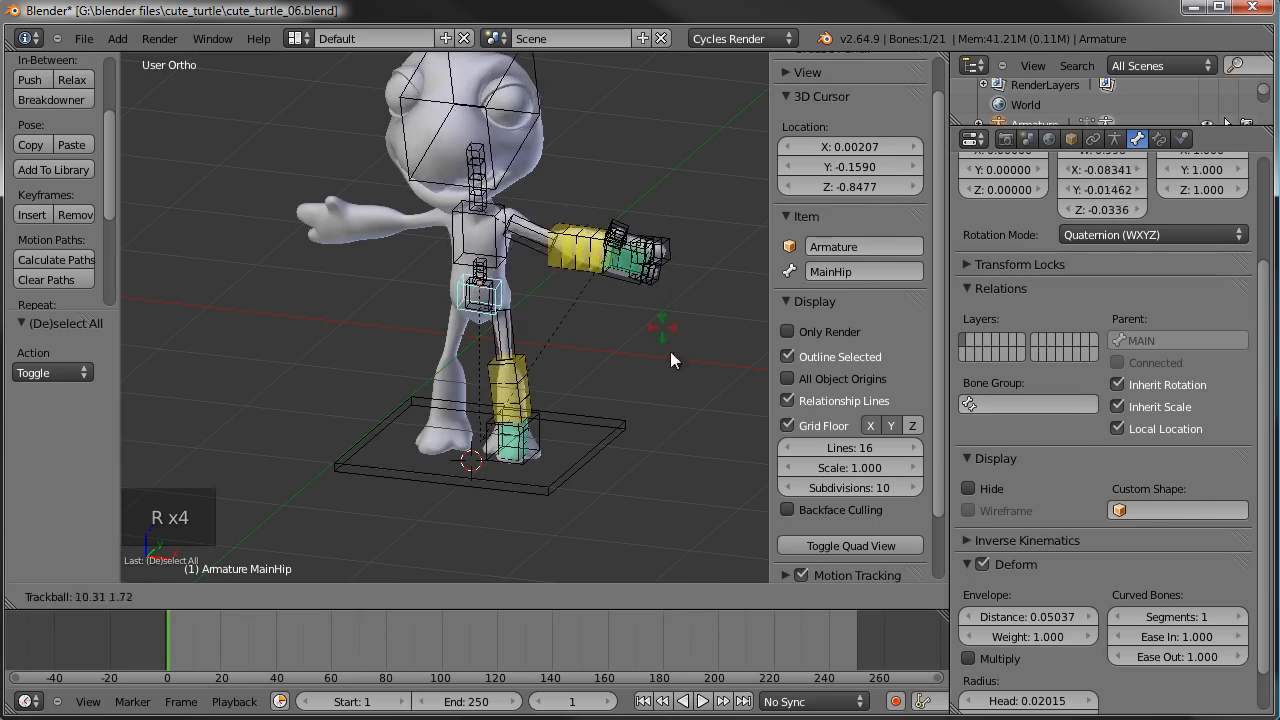
pyautogui.rightClick(640, 330)
pyautogui.scroll(-3, 651, 343)
pyautogui.scroll(3, 492, 328)
pyautogui.moveTo(516, 294); pyautogui.dragTo(590, 300, button='middle')
pyautogui.press('r')
pyautogui.rightClick(604, 282)
pyautogui.press('r')
pyautogui.press('r')
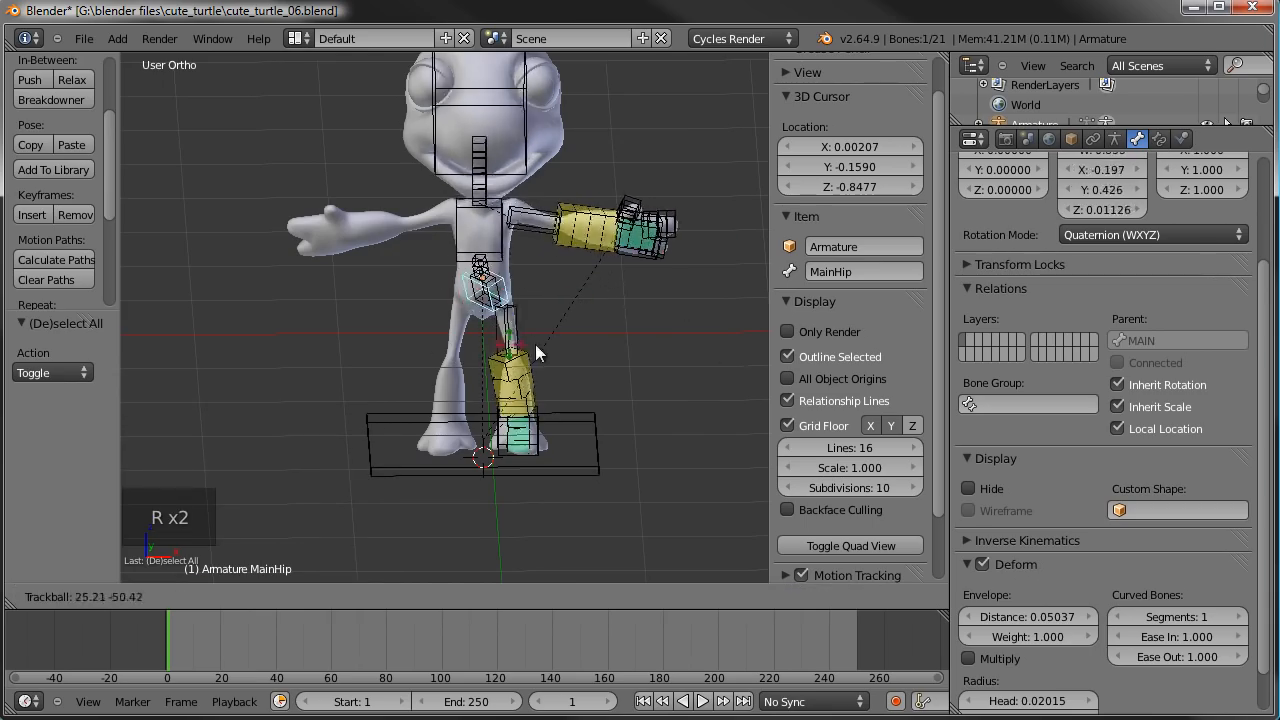
pyautogui.rightClick(530, 262)
pyautogui.moveTo(530, 262); pyautogui.dragTo(546, 334, button='middle')
# - Deselect the bones, leave Pose Mode and add a sphere-shaped empty at the 3D cursor from the front view
pyautogui.scroll(-2, 589, 337)
pyautogui.press('a')
pyautogui.press('KP_1')
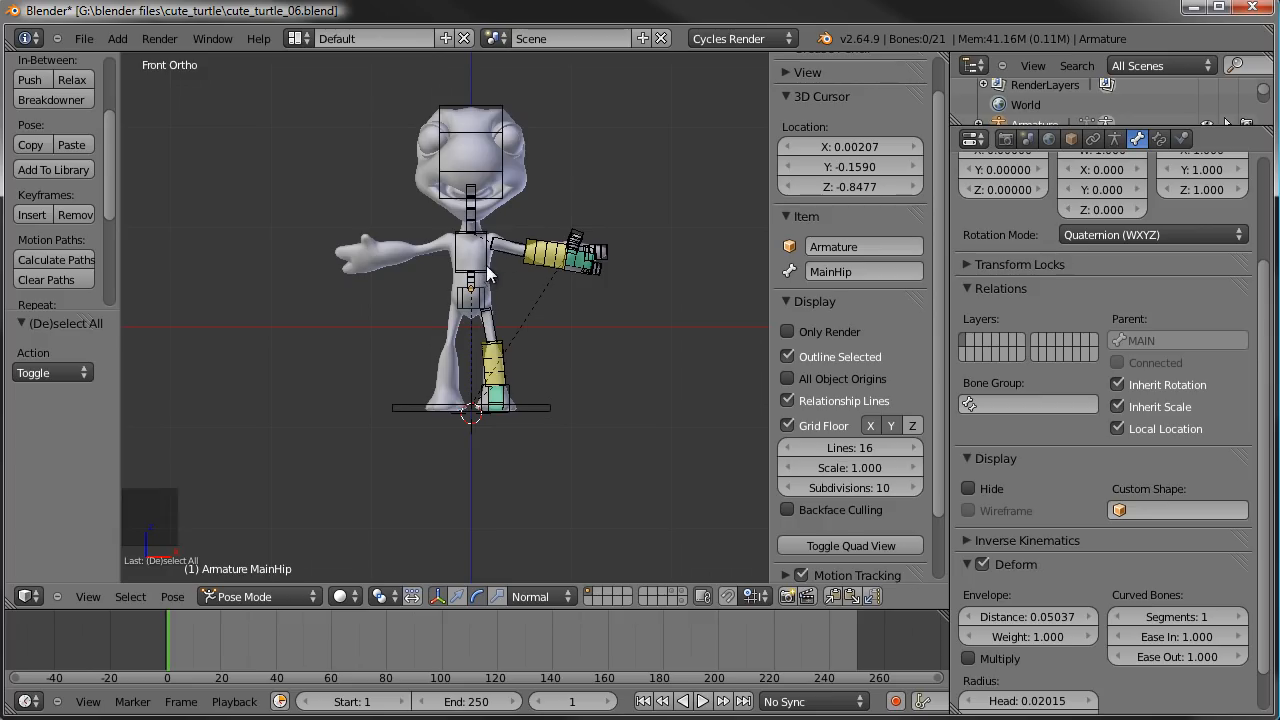
pyautogui.hotkey('shift', 'a')
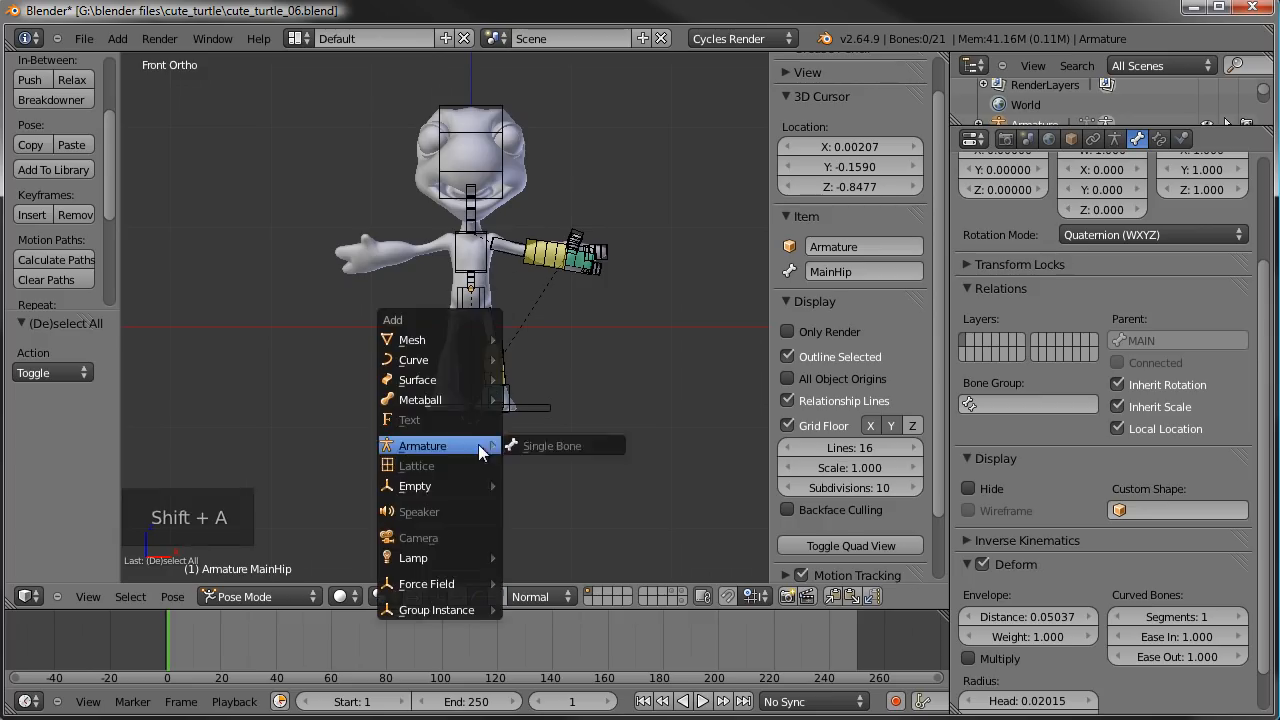
pyautogui.moveTo(441, 484)
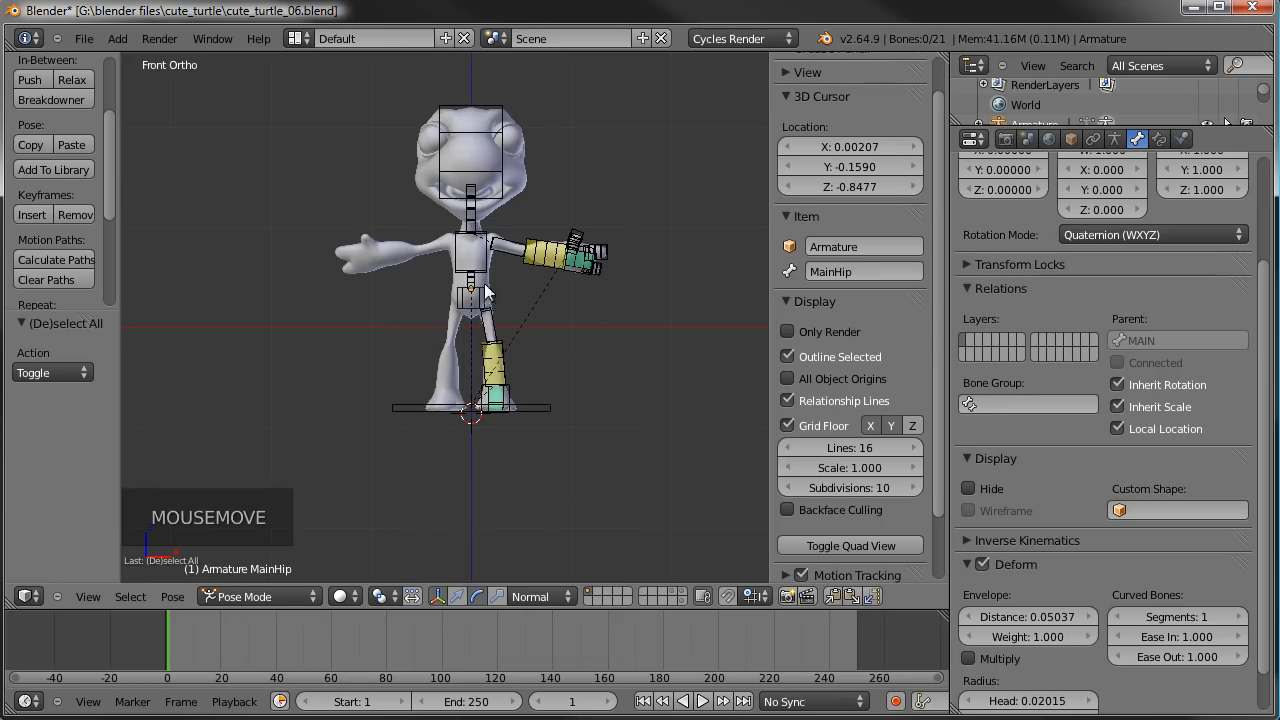
pyautogui.rightClick(443, 366)
pyautogui.press('a')
pyautogui.scroll(1, 540, 370)
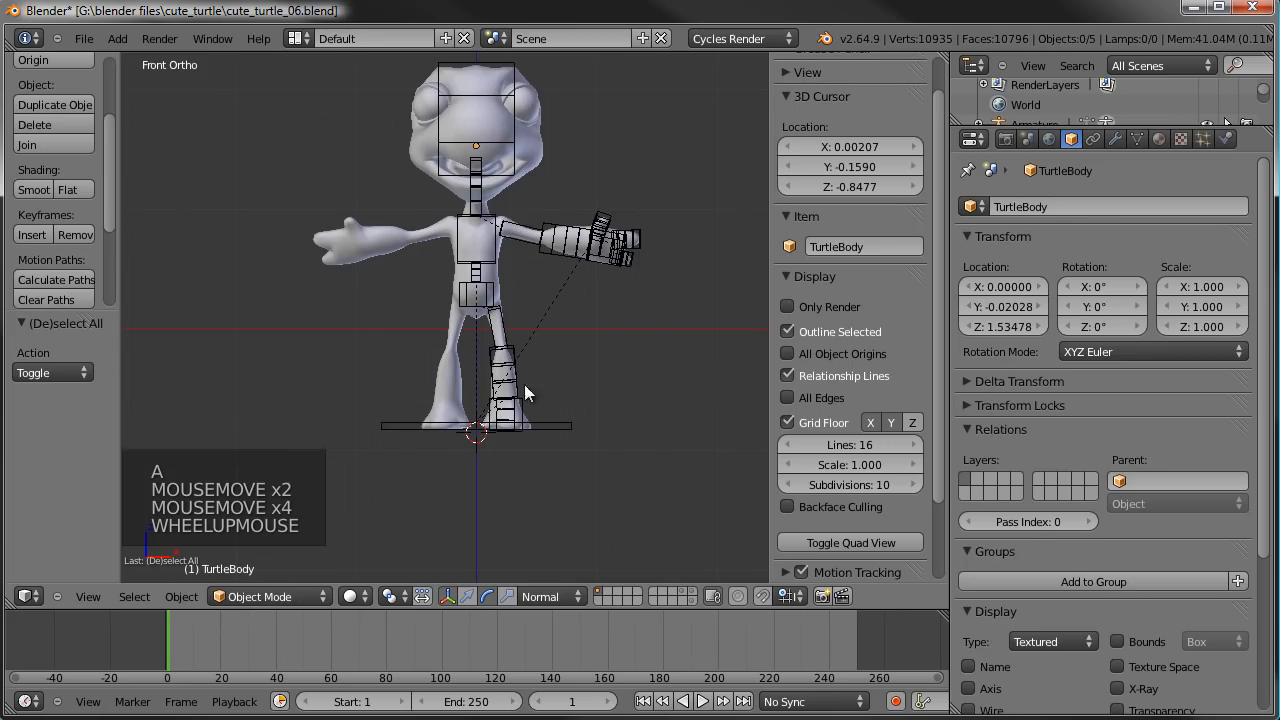
pyautogui.keyDown('shift'); pyautogui.moveTo(555, 316); pyautogui.dragTo(540, 363, button='middle'); pyautogui.keyUp('shift')
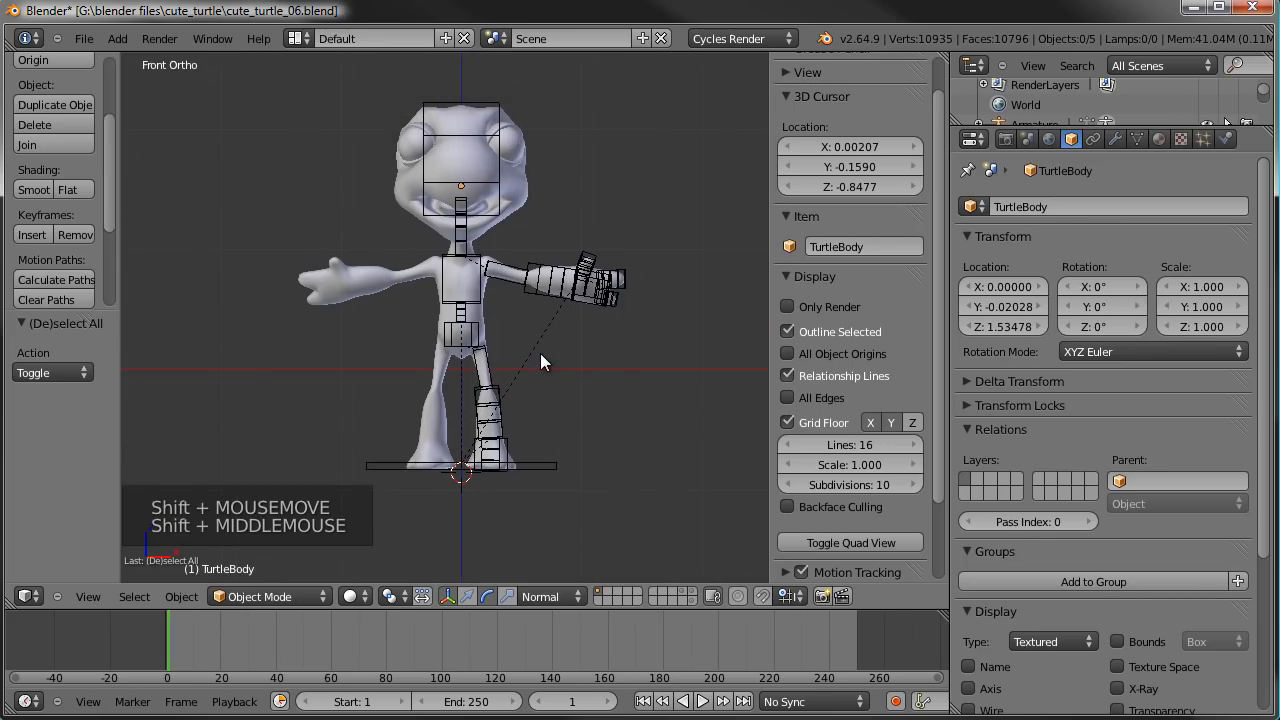
pyautogui.hotkey('shift', 'a')
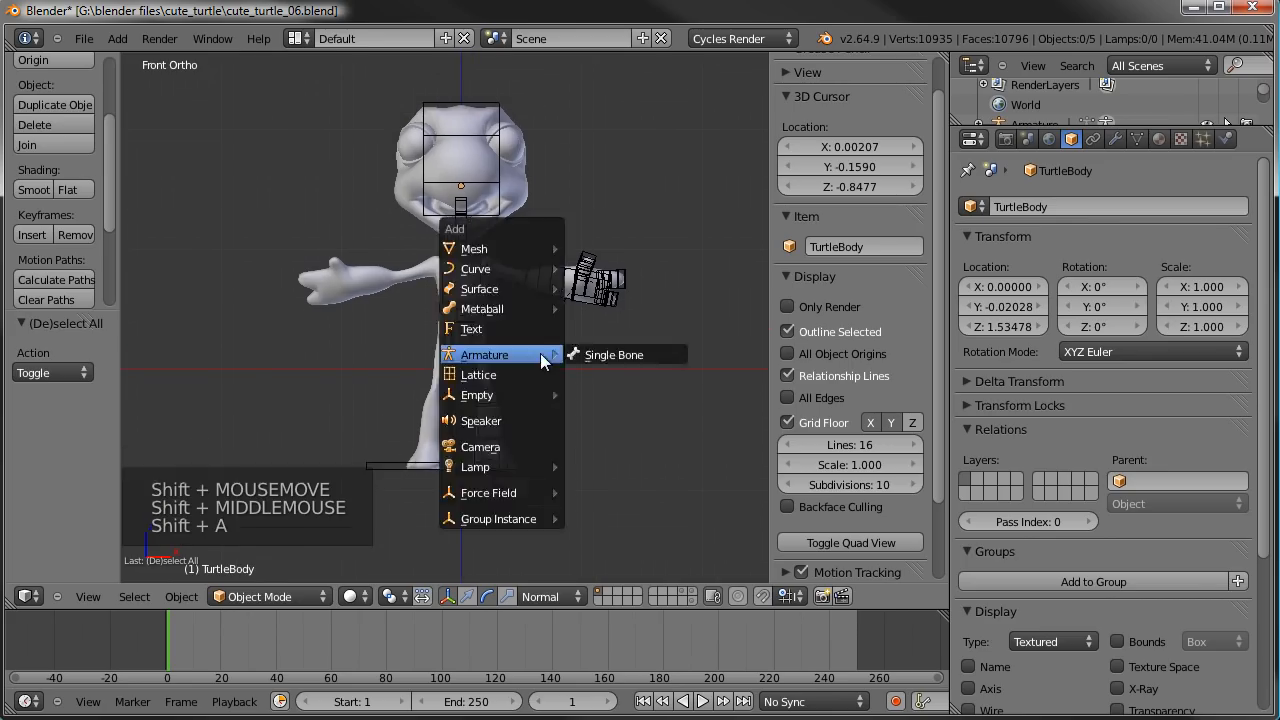
pyautogui.moveTo(496, 389)
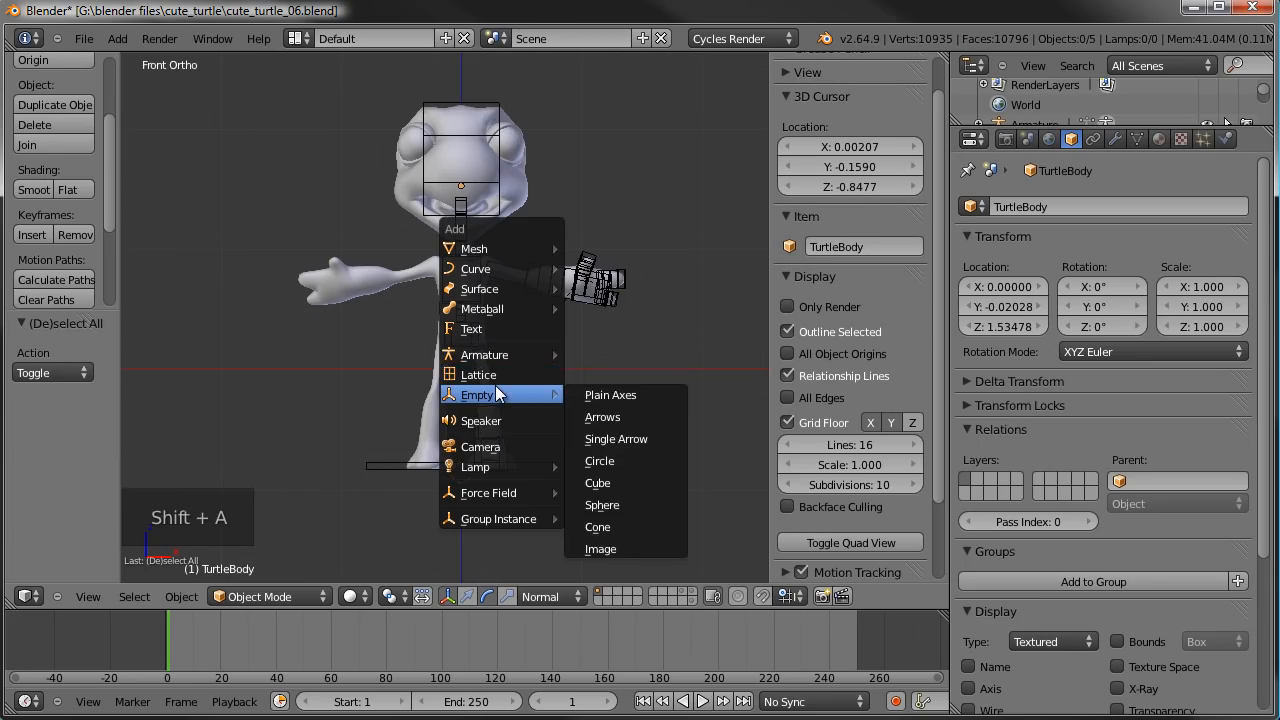
pyautogui.click(633, 502)
# - Set the sphere empty's display size to 0.5
pyautogui.moveTo(544, 393)
pyautogui.mouseDown(button='middle')
pyautogui.moveTo(405, 408)
pyautogui.moveTo(560, 390)
pyautogui.mouseUp(button='middle')
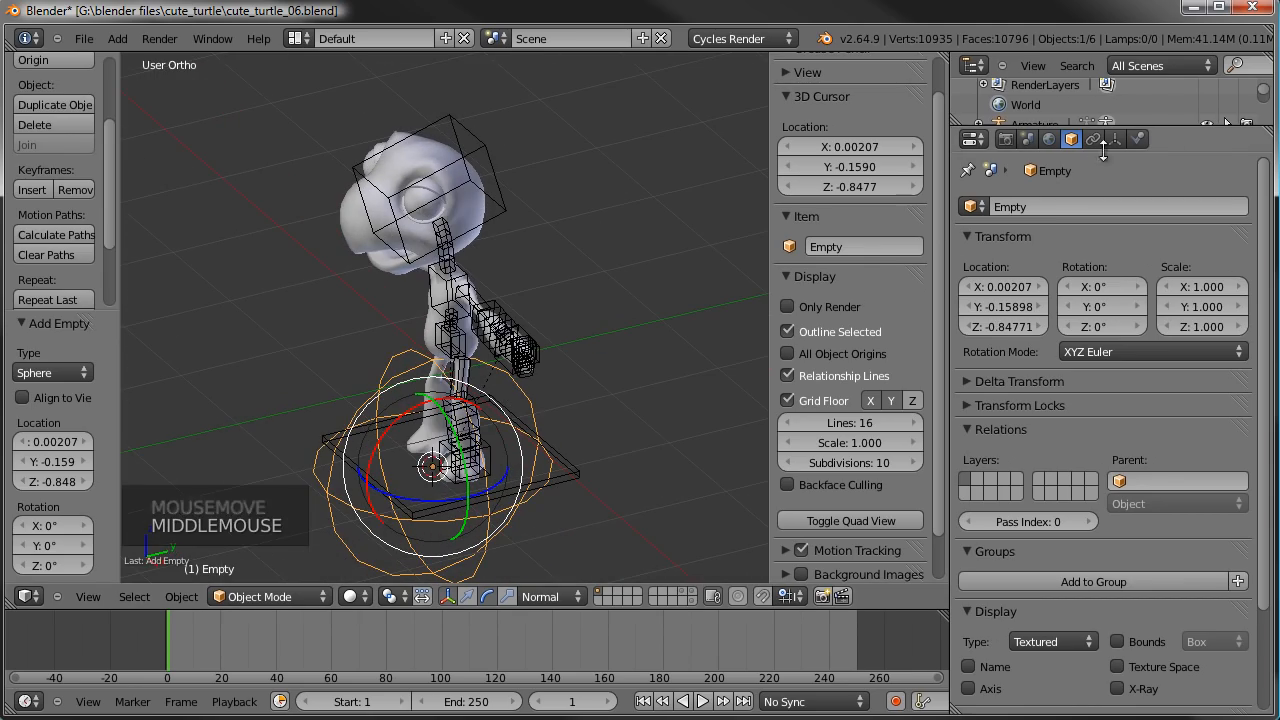
pyautogui.click(1116, 139)
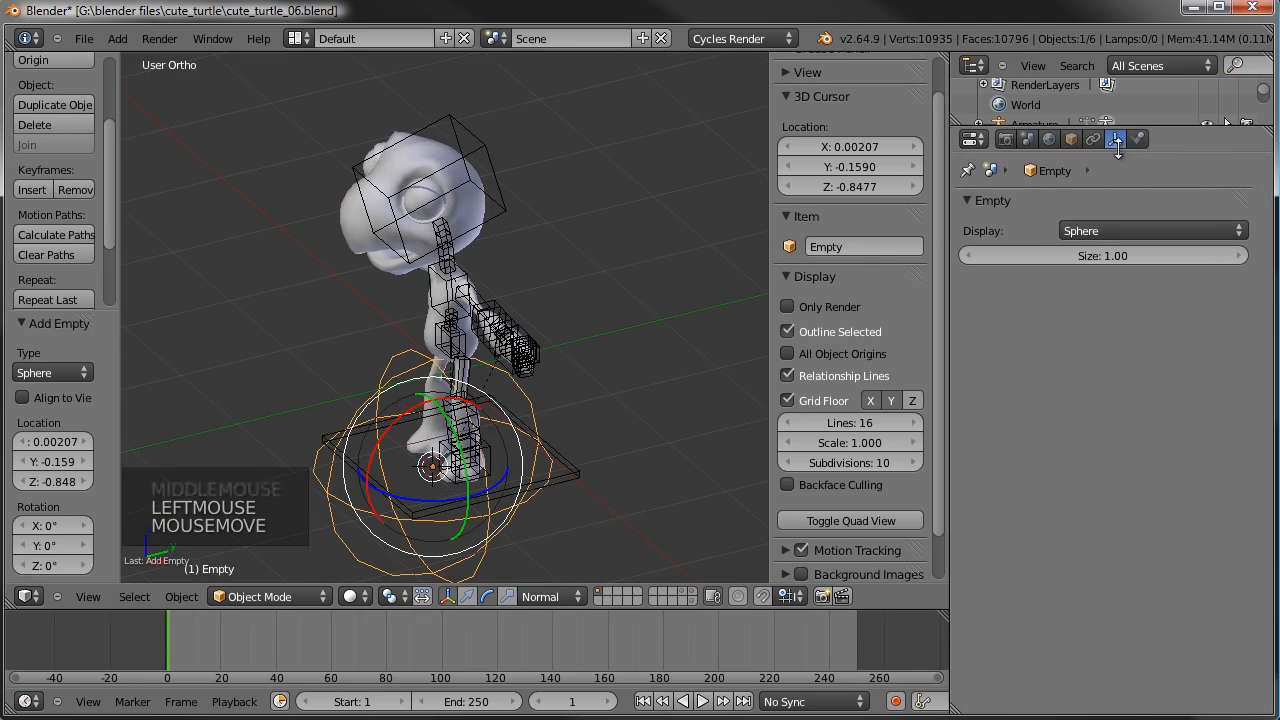
pyautogui.click(1110, 255)
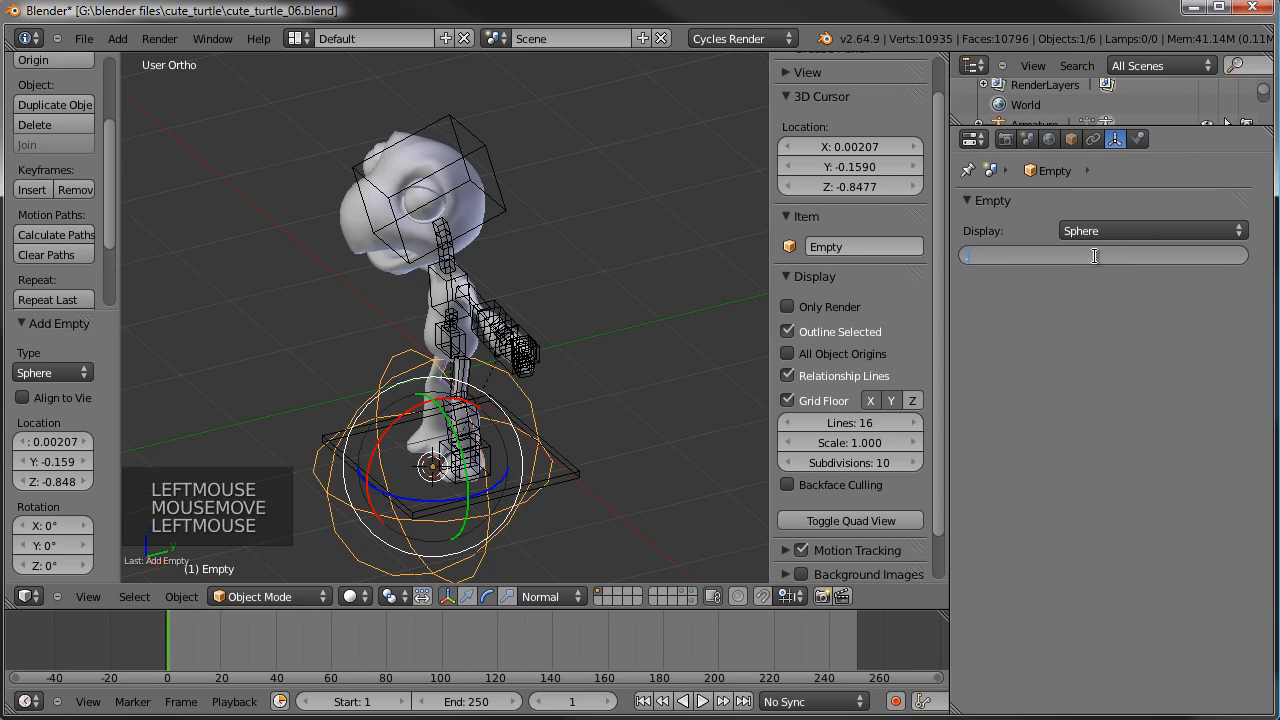
pyautogui.write('0.5')
pyautogui.press('Return')
# - Parent the armature to the sphere empty in Object Mode using the Object option
pyautogui.moveTo(760, 300); pyautogui.dragTo(459, 156, button='middle')
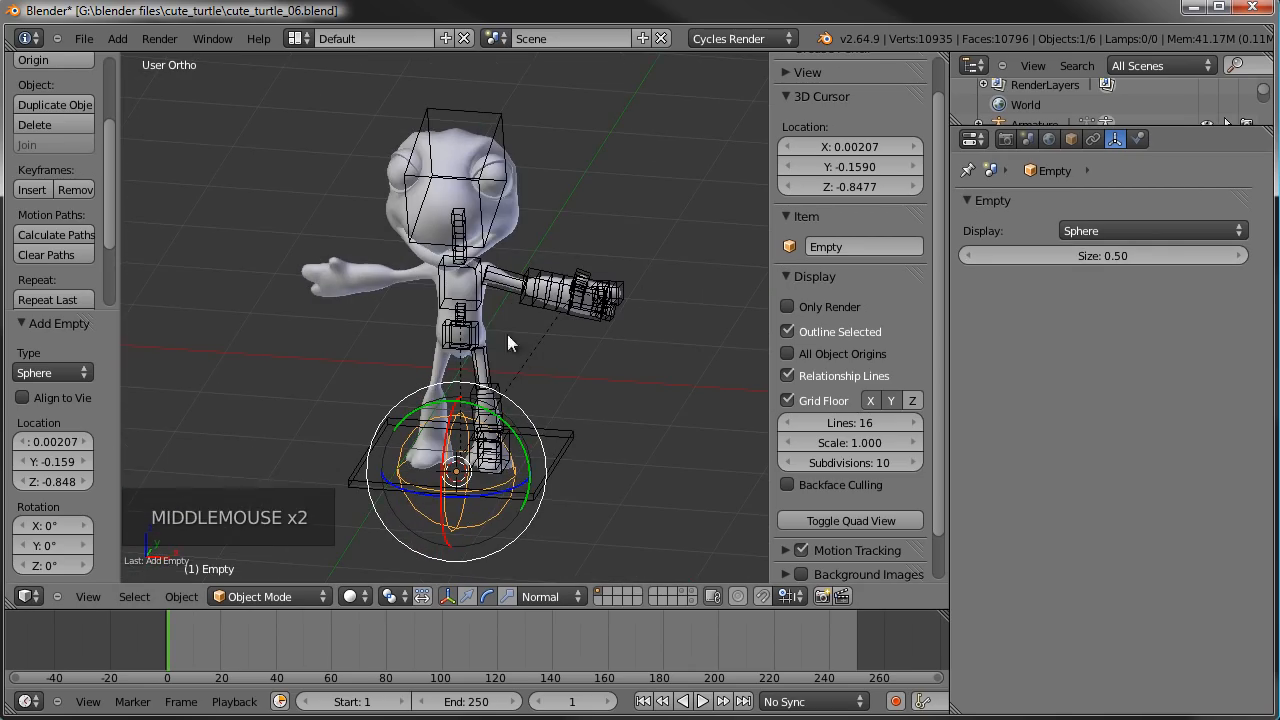
pyautogui.scroll(1, 539, 340)
pyautogui.keyDown('shift'); pyautogui.moveTo(539, 340); pyautogui.dragTo(543, 443, button='middle'); pyautogui.keyUp('shift')
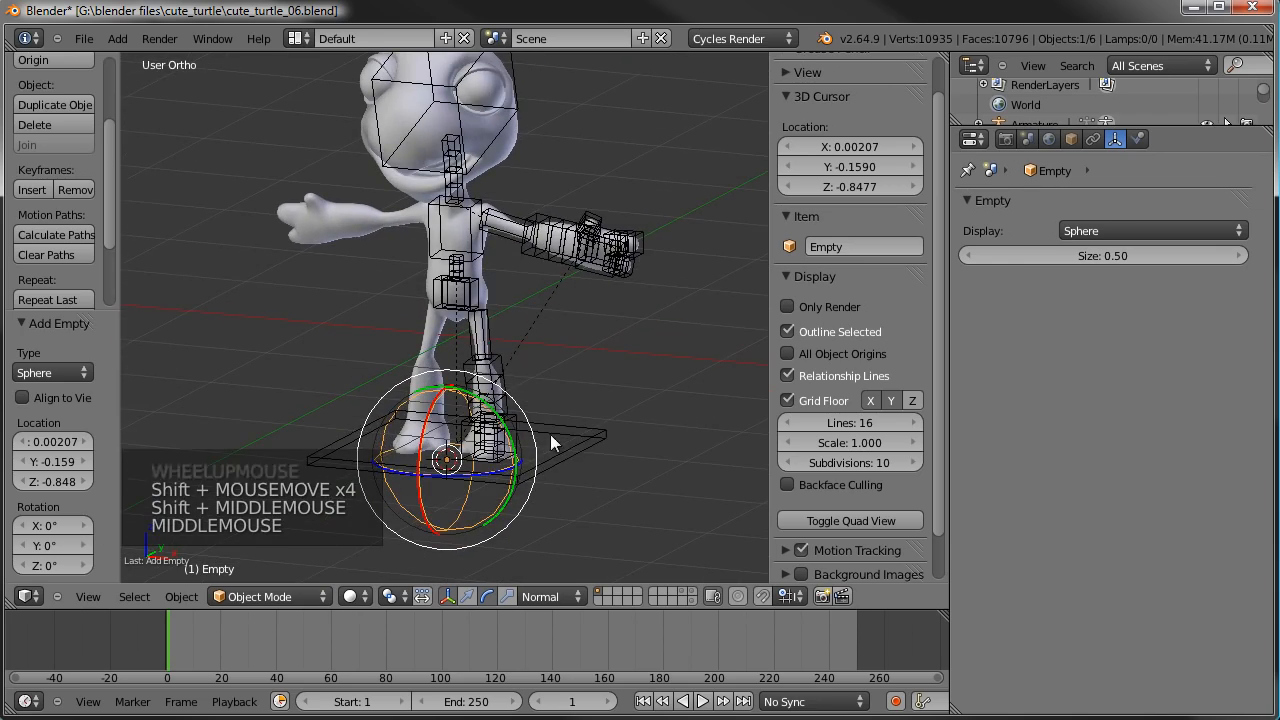
pyautogui.rightClick(590, 446)
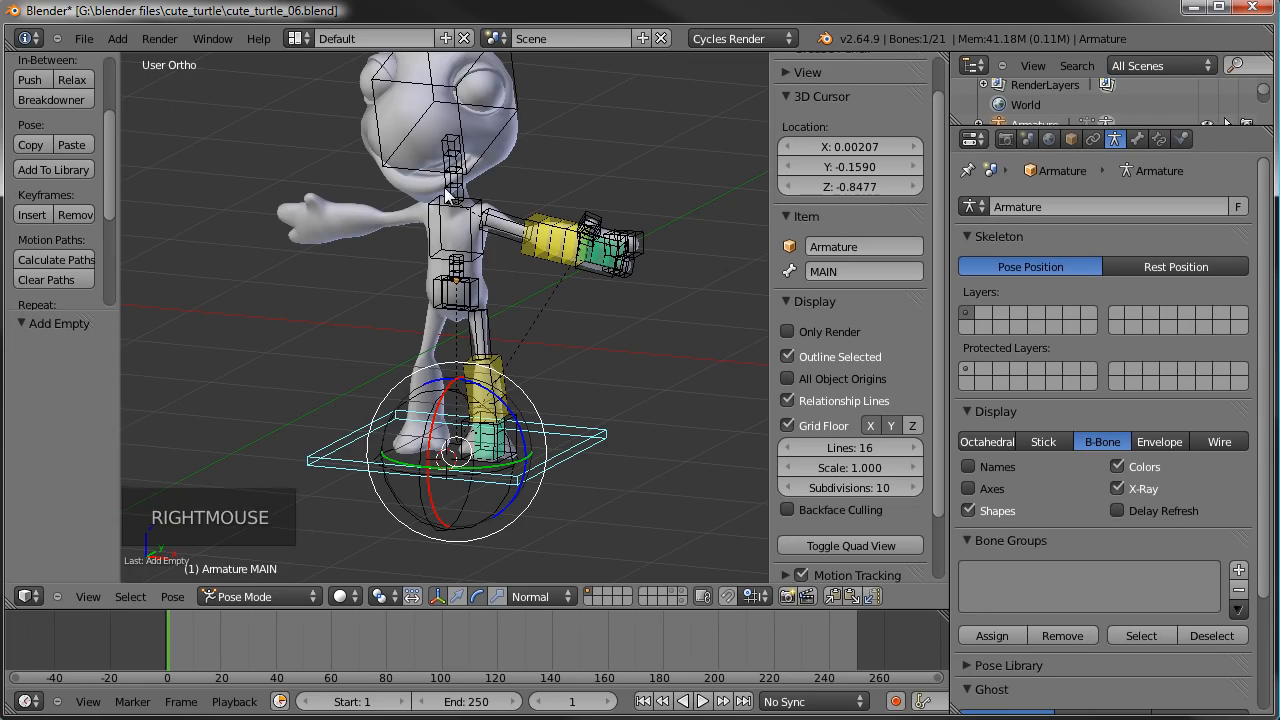
pyautogui.click(268, 594)
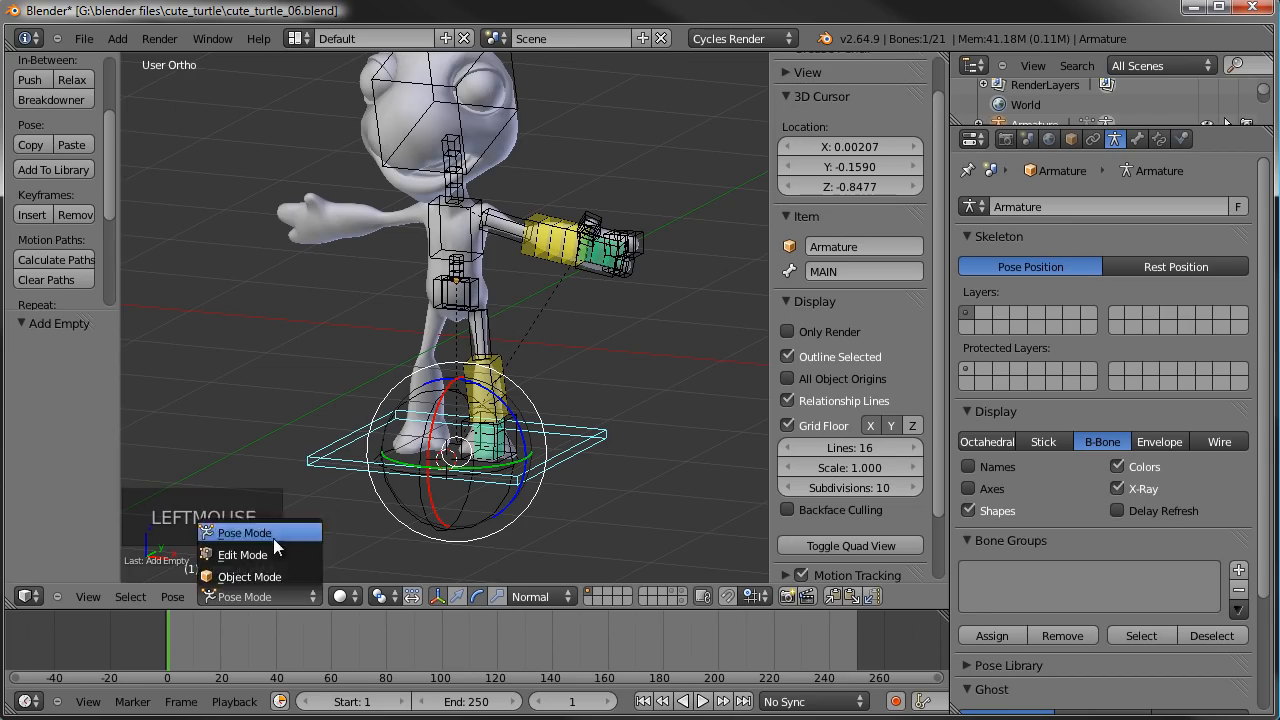
pyautogui.click(275, 576)
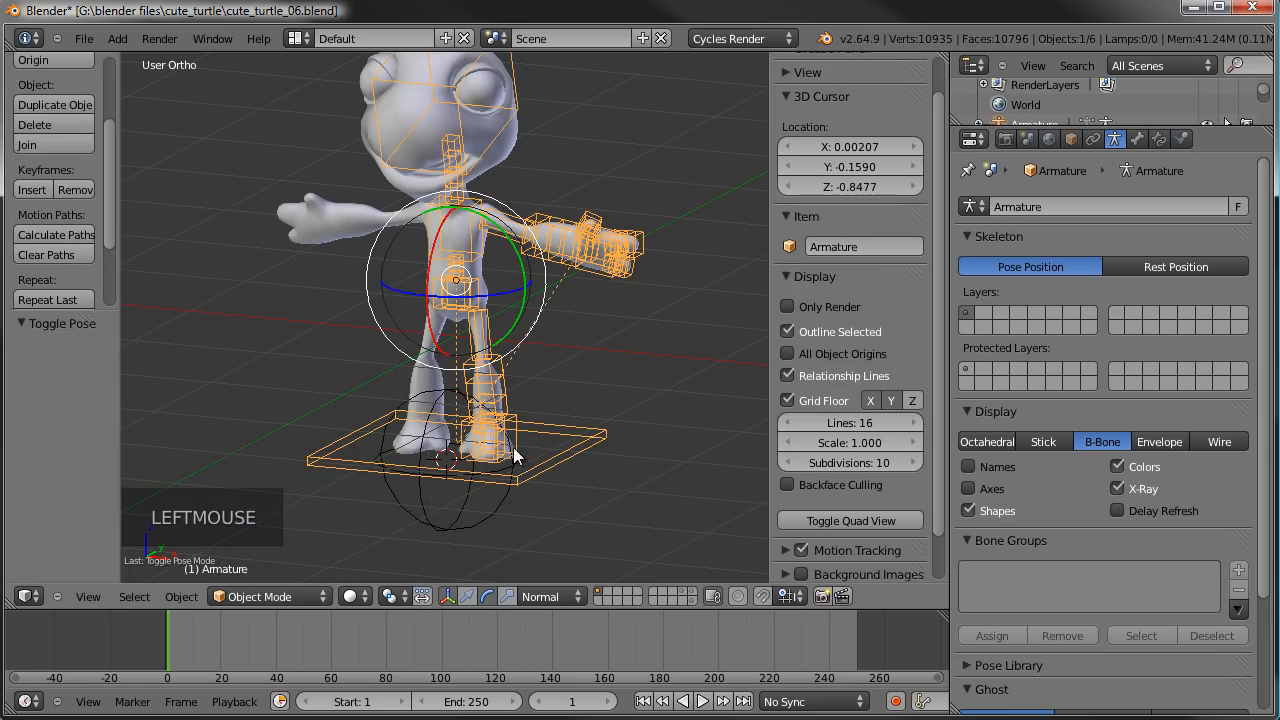
pyautogui.keyDown('shift'); pyautogui.rightClick(478, 532); pyautogui.keyUp('shift')
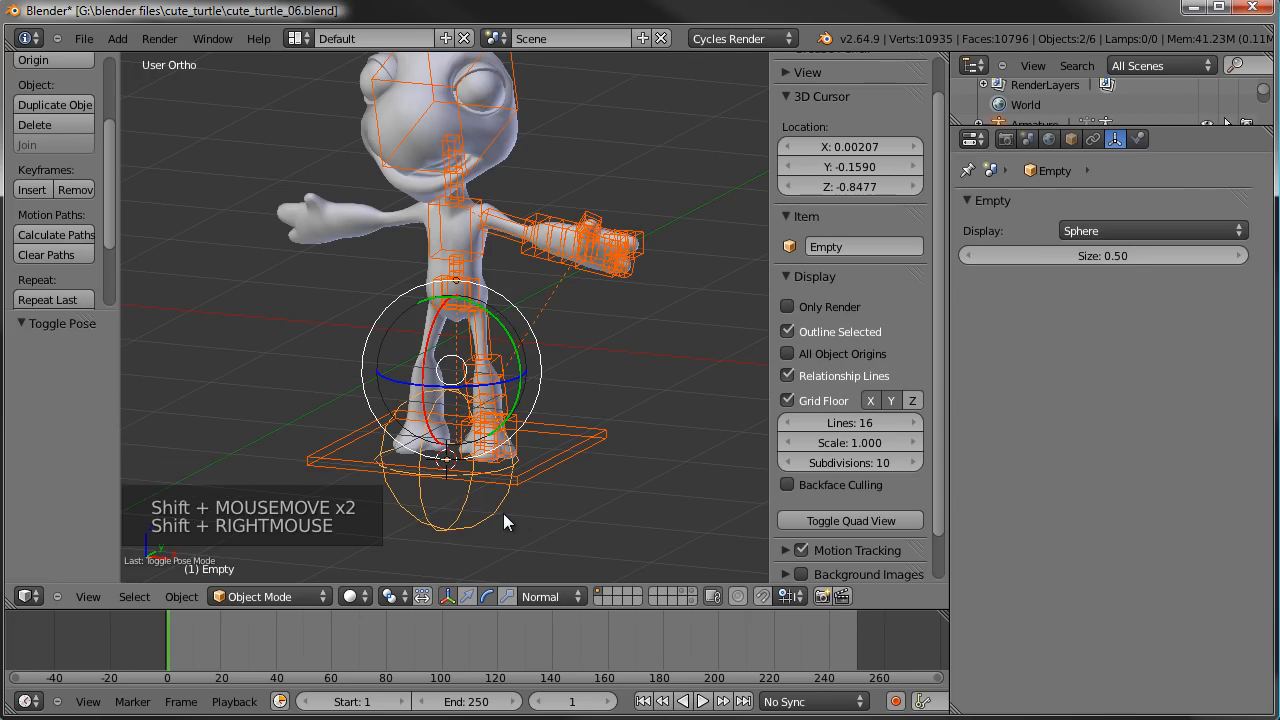
pyautogui.hotkey('ctrl', 'p')
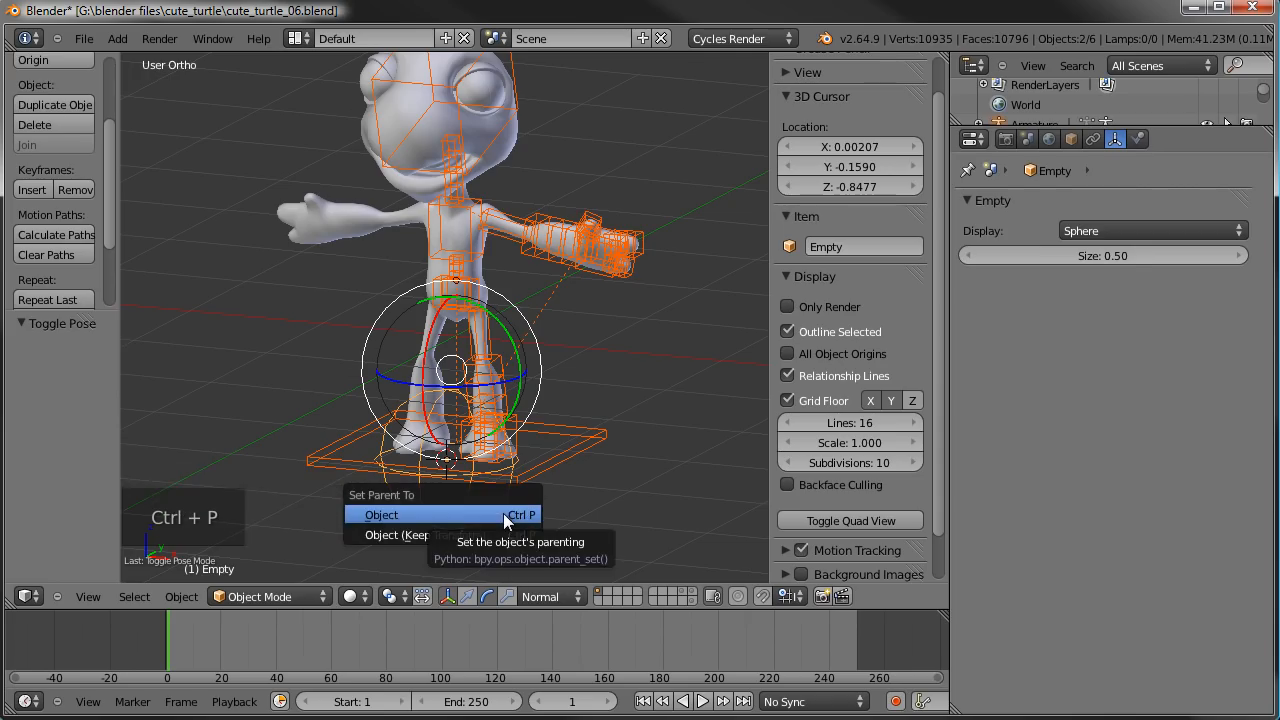
pyautogui.click(391, 514)
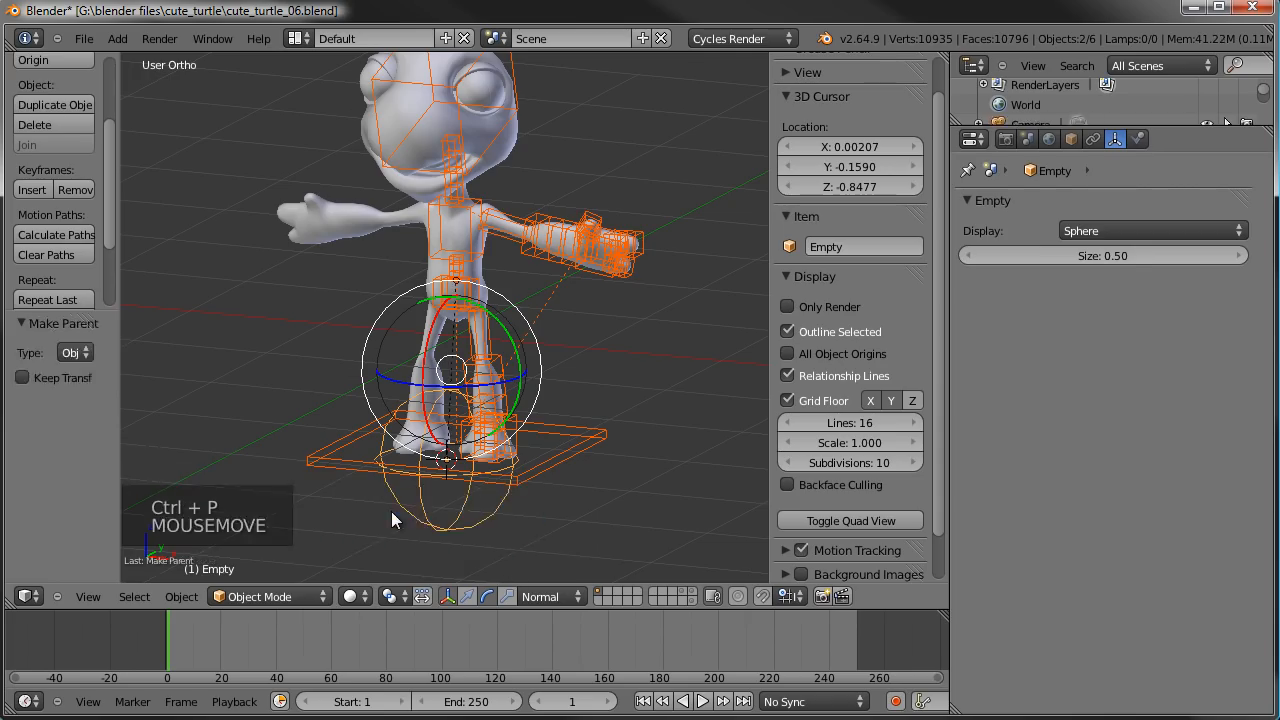
# - Try a free trackball rotation of the sphere empty to check that the armature follows it
pyautogui.rightClick(466, 520)
pyautogui.scroll(-3, 473, 486)
pyautogui.scroll(3, 475, 488)
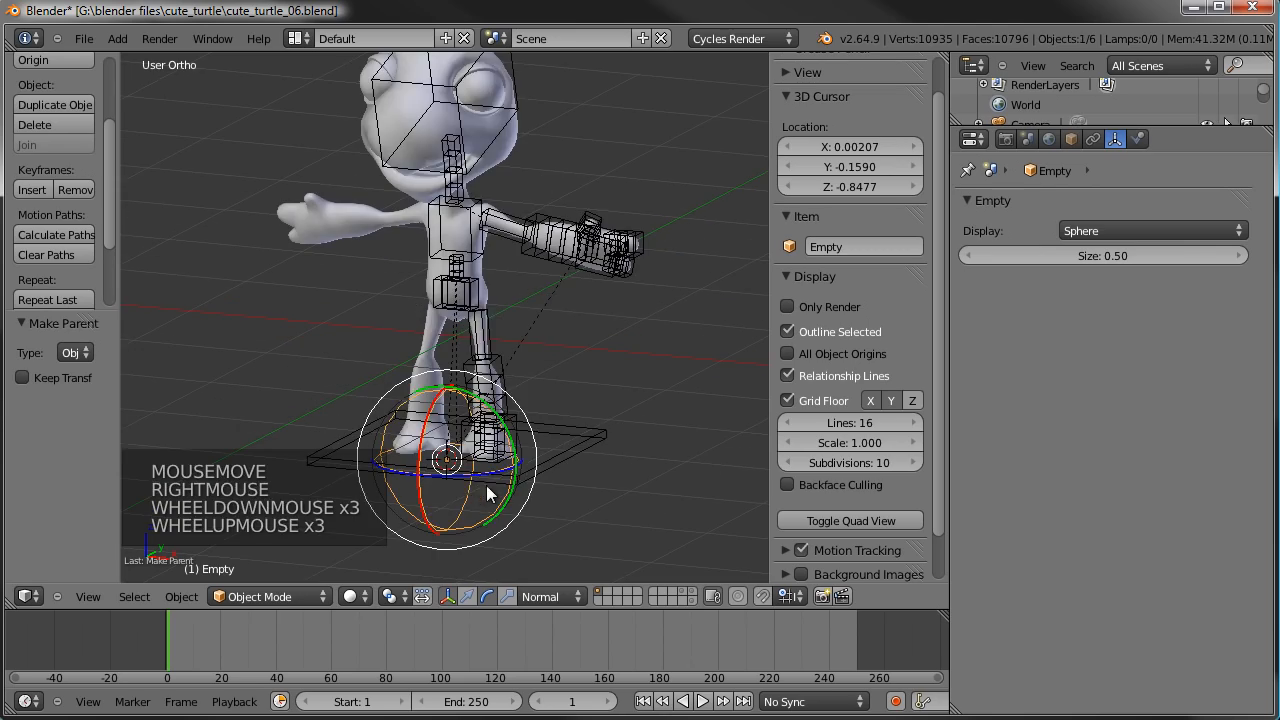
pyautogui.press('r')
pyautogui.press('r')
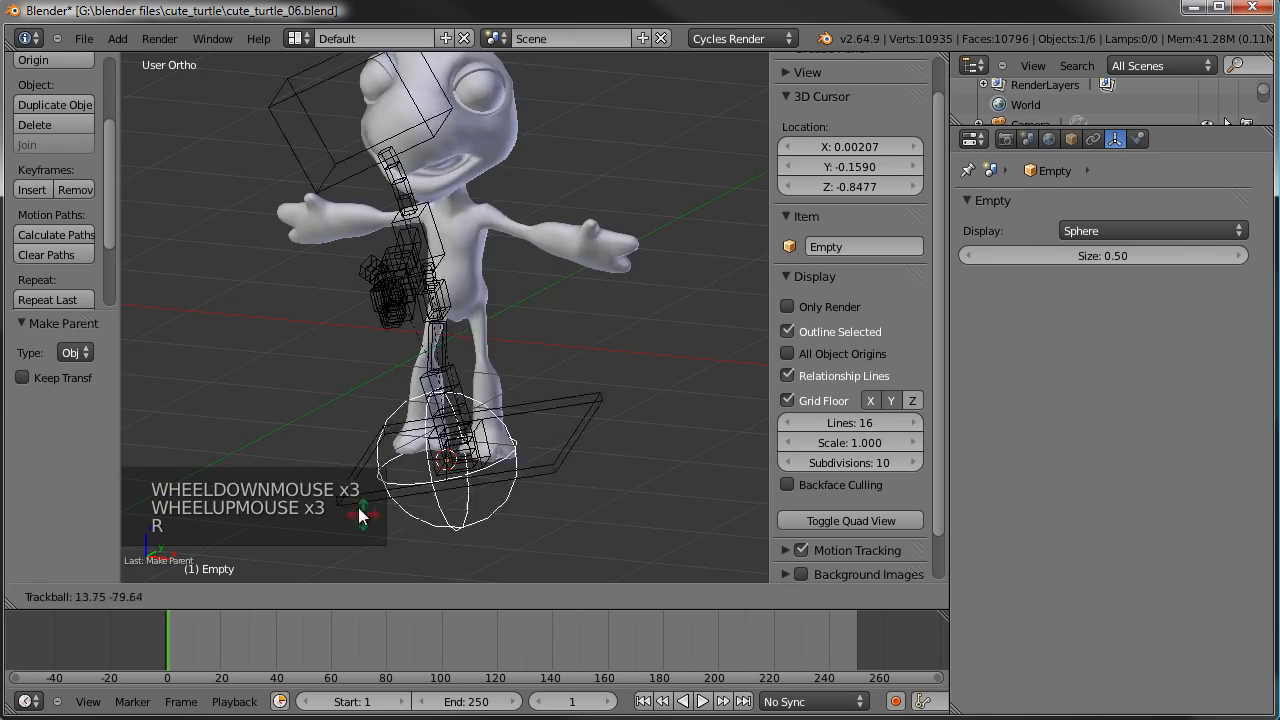
pyautogui.rightClick(442, 447)
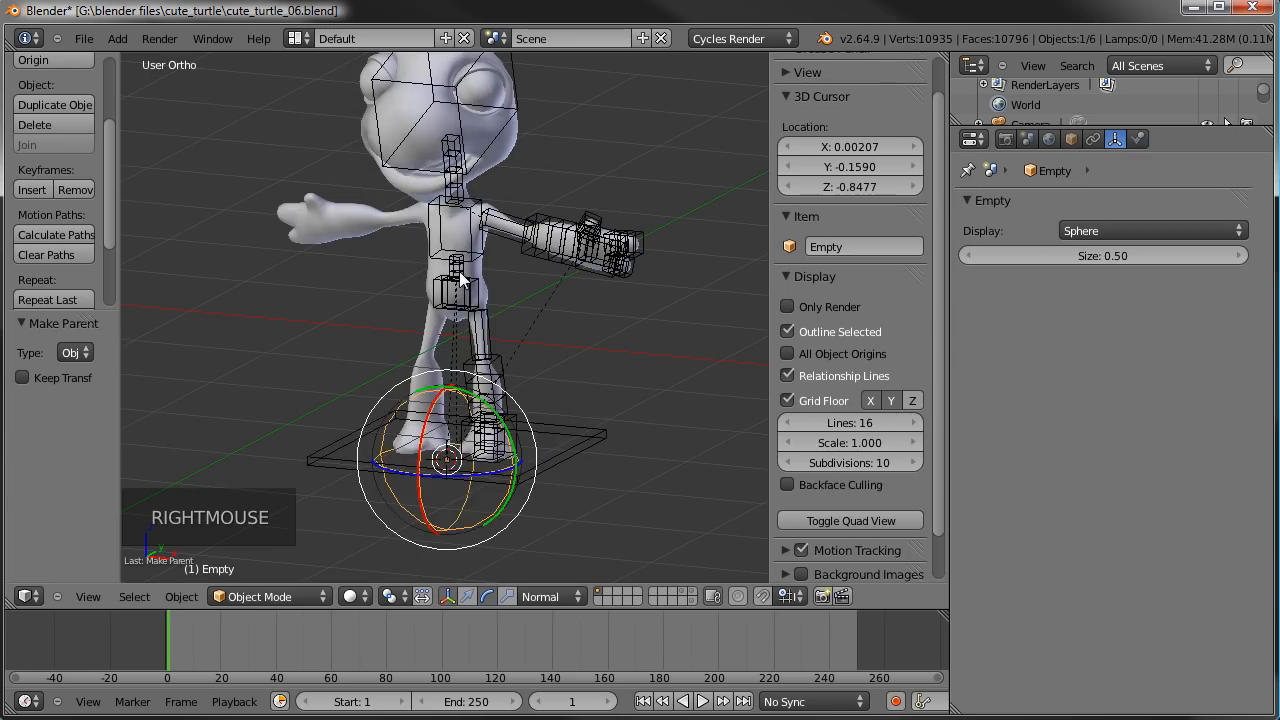
# - Put the armature in Pose Mode and reselect the sphere empty
pyautogui.rightClick(457, 318)
pyautogui.rightClick(457, 318)
pyautogui.click(275, 596)
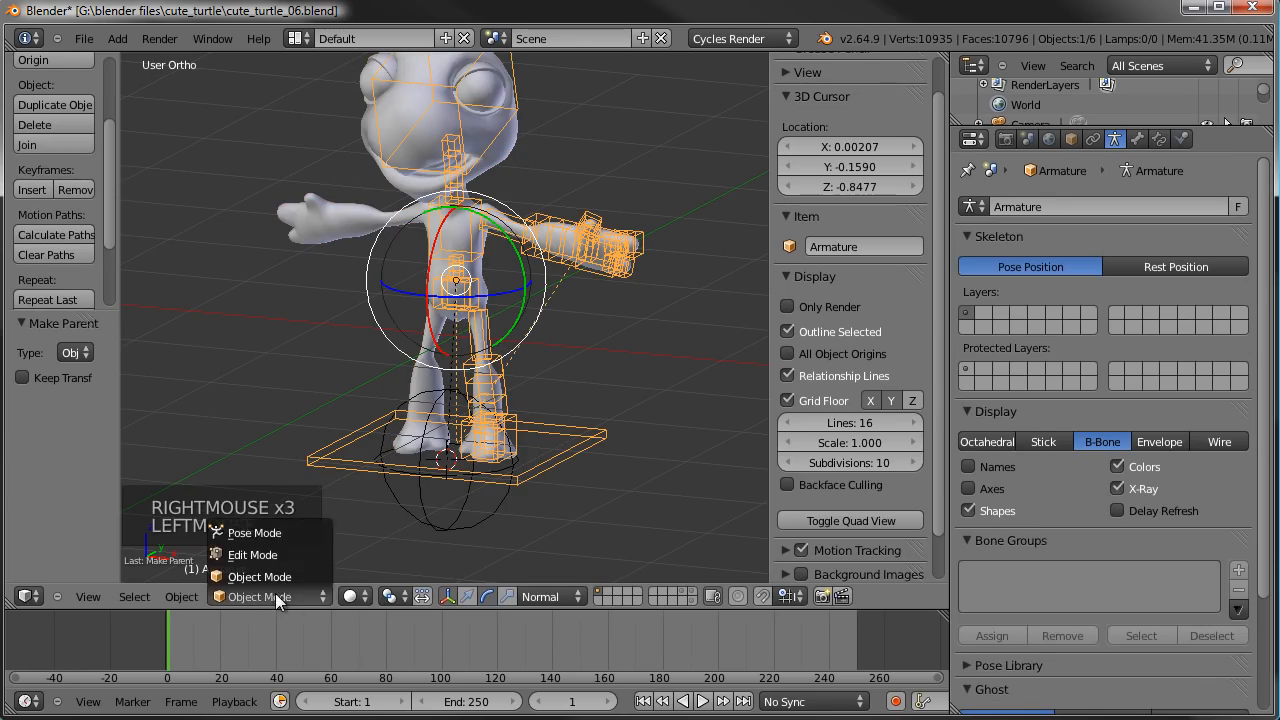
pyautogui.click(285, 532)
pyautogui.rightClick(486, 529)
# - Try rotating and uniformly scaling the sphere empty to check that the armature follows both transforms
pyautogui.press('r')
pyautogui.press('r')
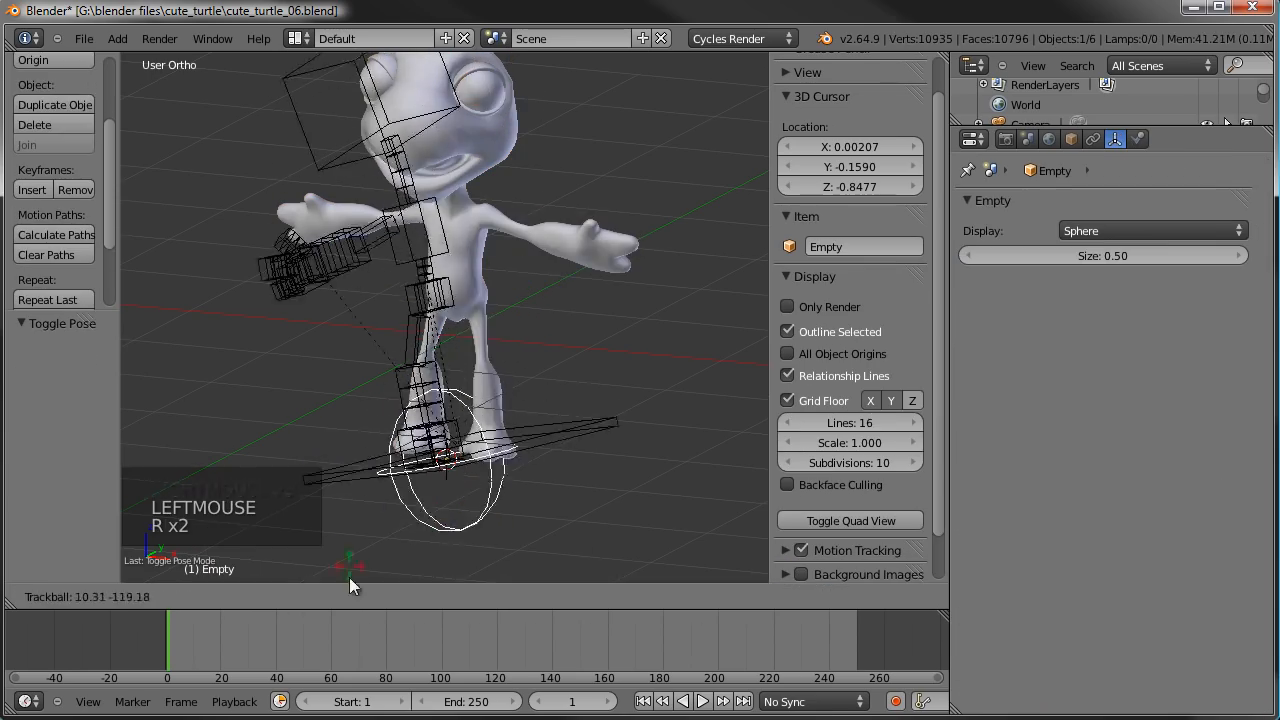
pyautogui.press('s')
pyautogui.press('s')
pyautogui.press('s')
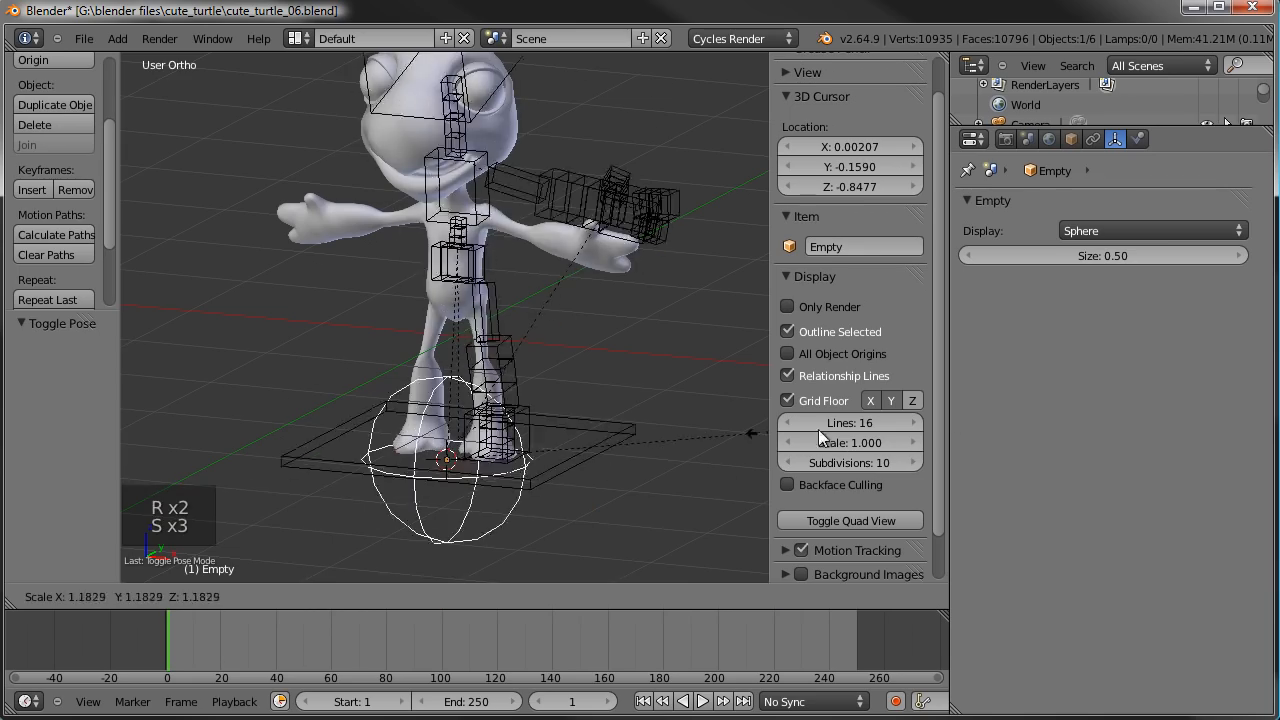
pyautogui.rightClick(598, 394)
pyautogui.scroll(-4, 609, 385)
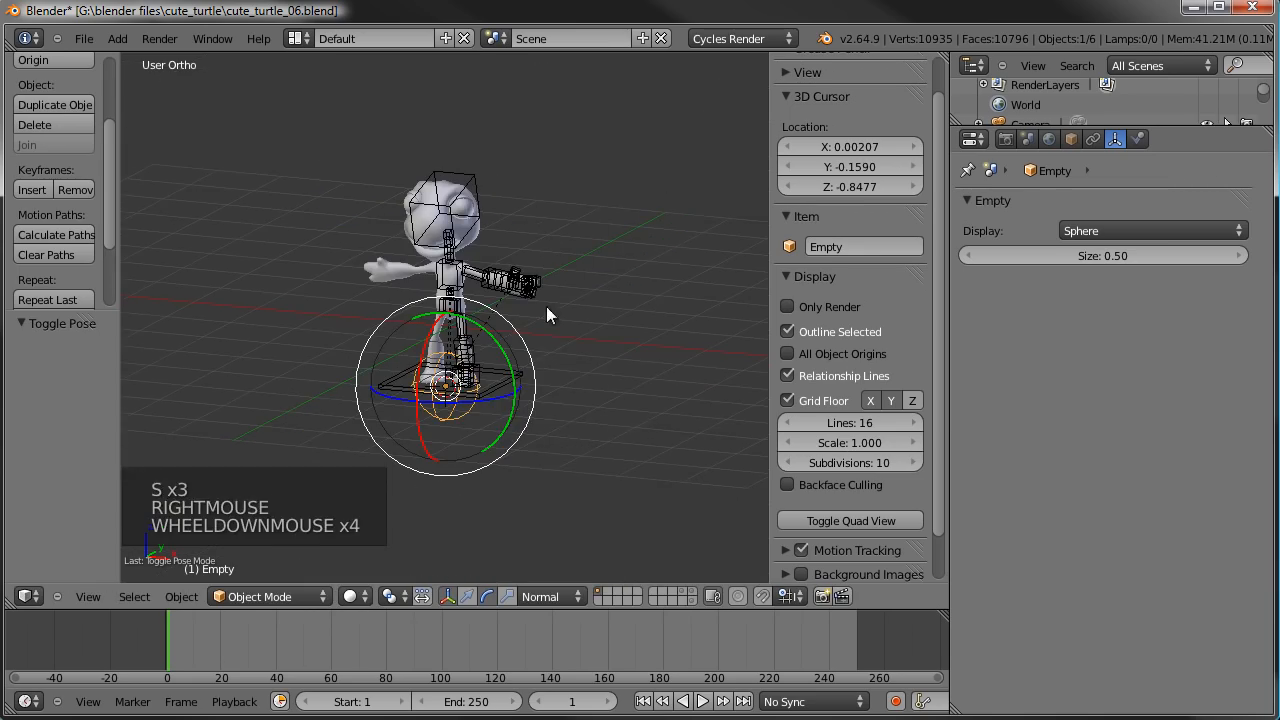
pyautogui.keyDown('shift'); pyautogui.moveTo(553, 367); pyautogui.dragTo(576, 321, button='middle'); pyautogui.keyUp('shift')
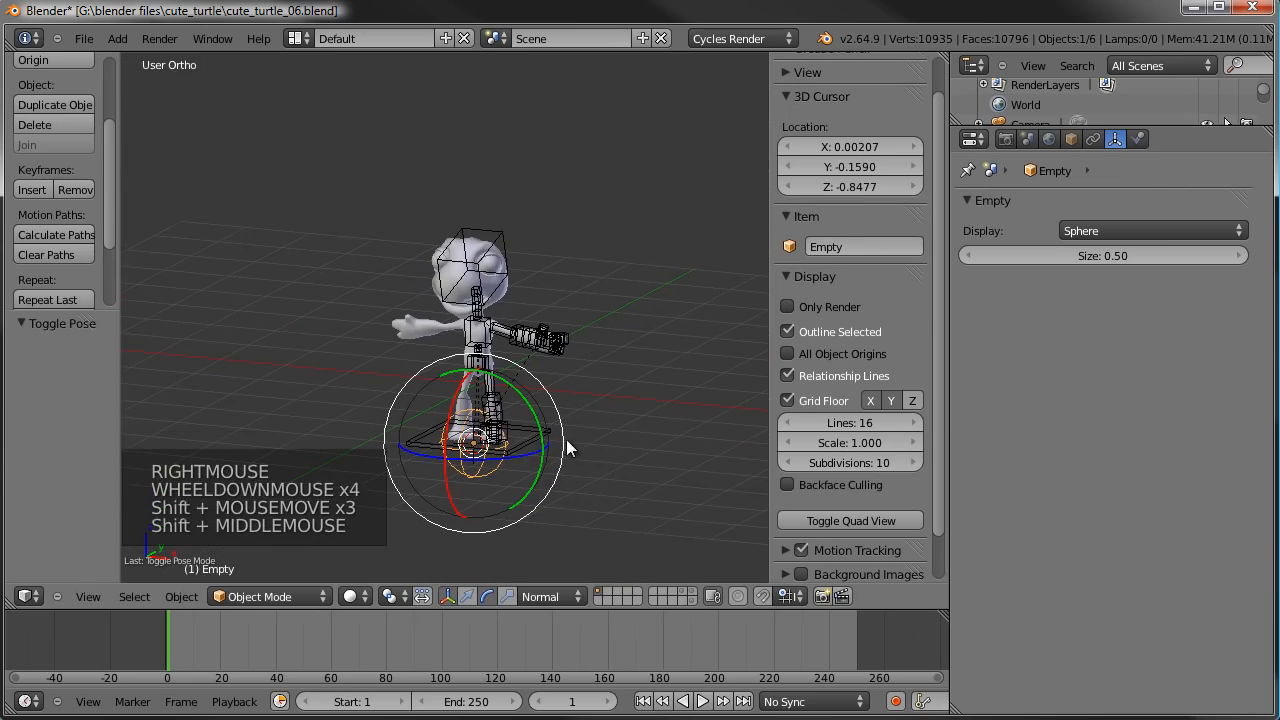
pyautogui.press('s')
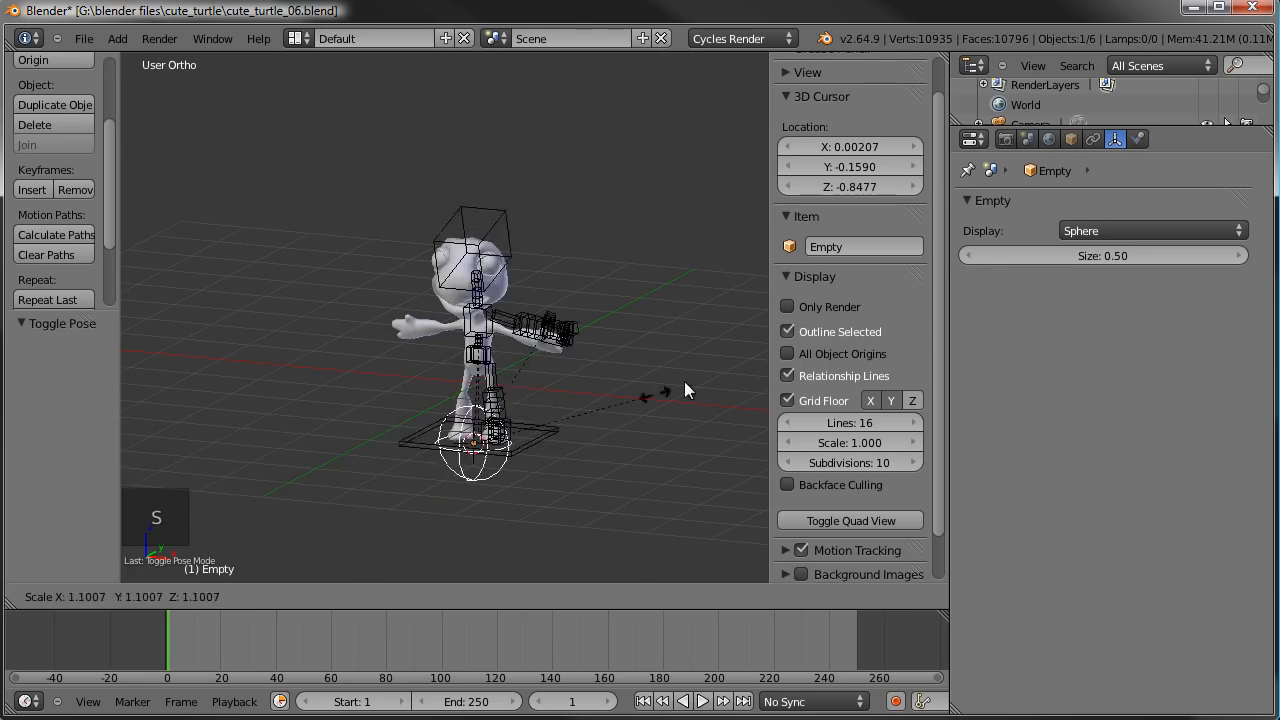
pyautogui.rightClick(761, 236)
# - Cancel the trial scaling of the sphere empty and rename the empty TURTLE_MAIN_CTRL
pyautogui.rightClick(509, 482)
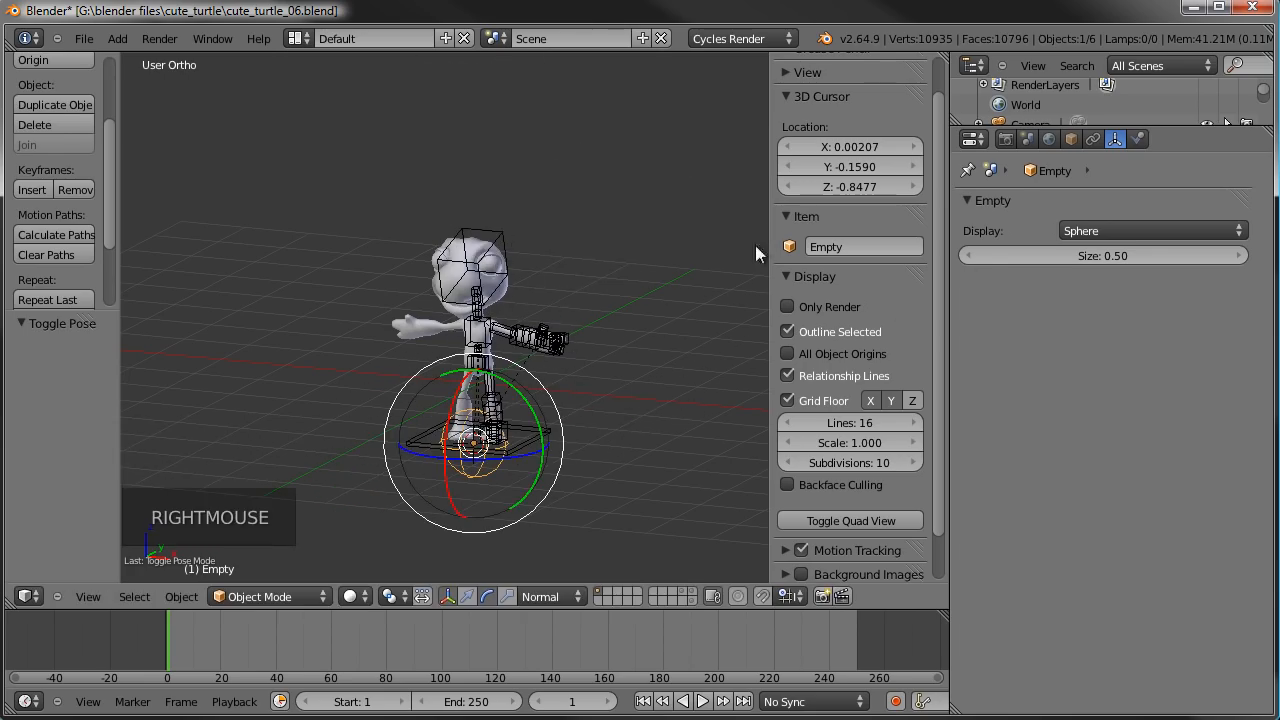
pyautogui.click(862, 245)
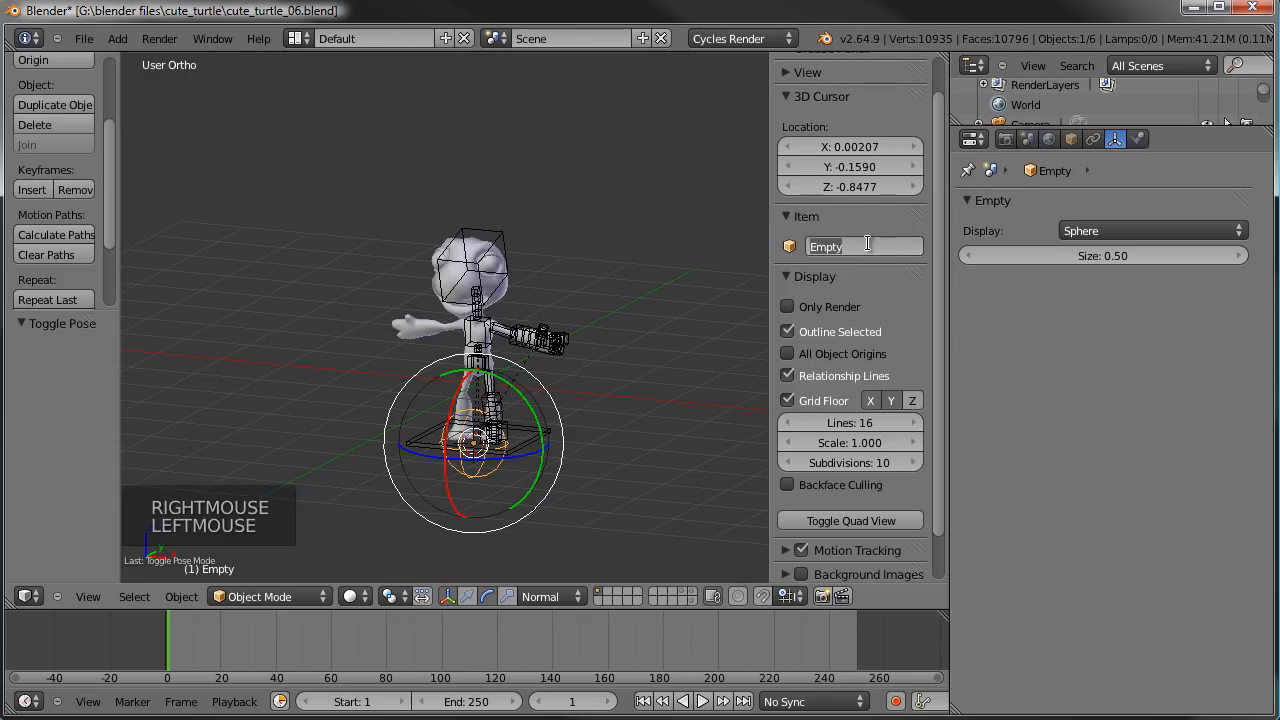
pyautogui.write('MAIN')
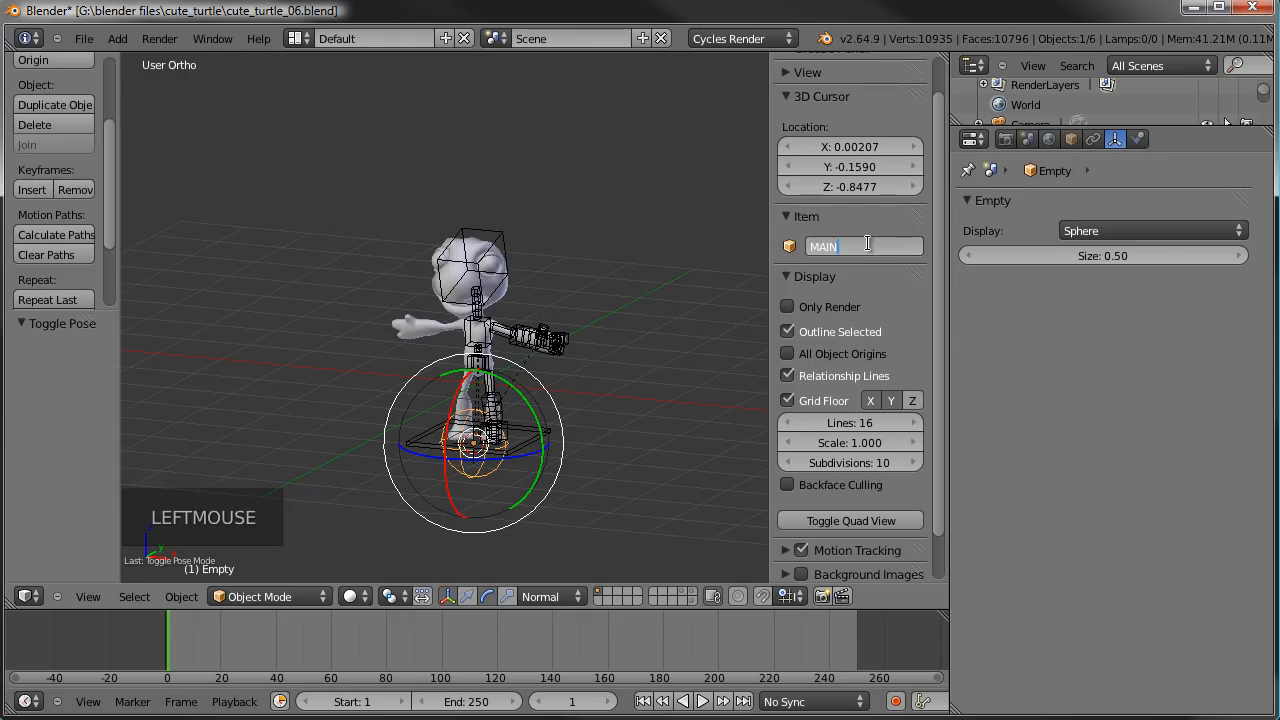
pyautogui.write('TURTLE_')
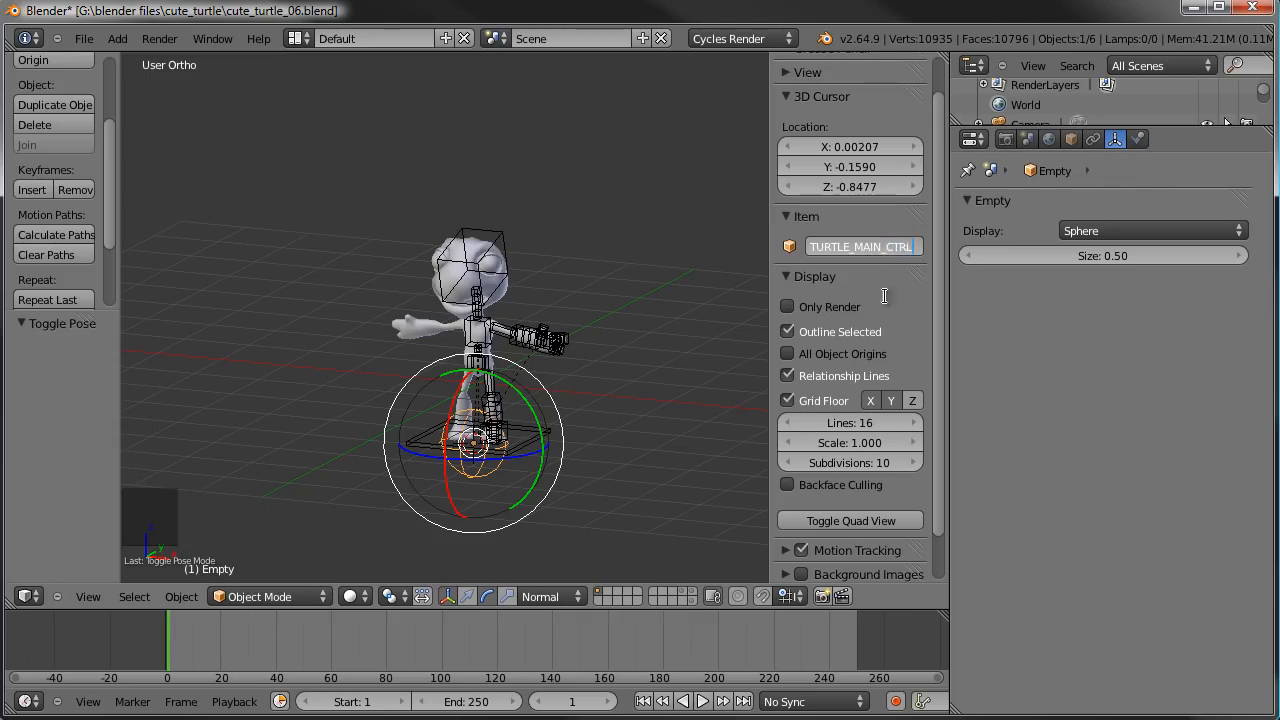
pyautogui.press('Return')
# - Try a trackball rotation of the TURTLE_MAIN_CTRL empty to check that the armature follows it
pyautogui.press('r')
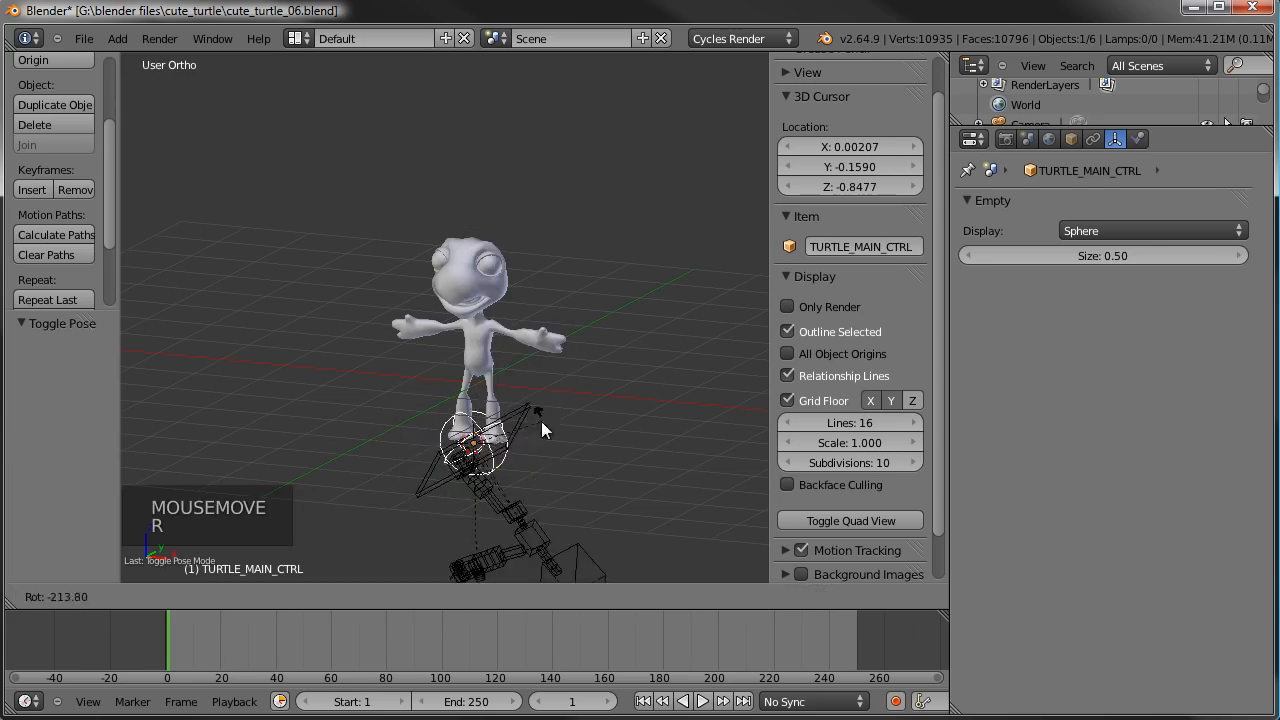
pyautogui.press('r')
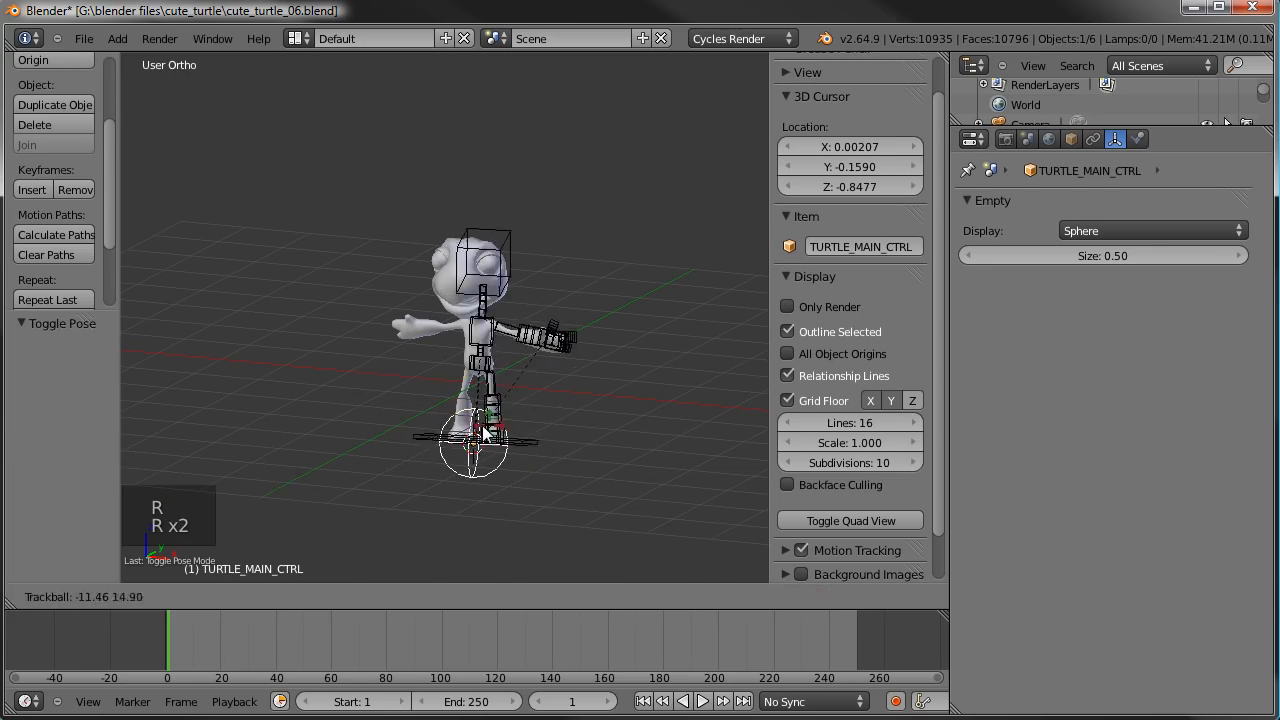
pyautogui.rightClick(497, 430)
# - Select the armature in front view, switch it to Edit Mode and deselect all its bones
pyautogui.press('KP_1')
pyautogui.scroll(1, 497, 430)
pyautogui.scroll(4, 497, 432)
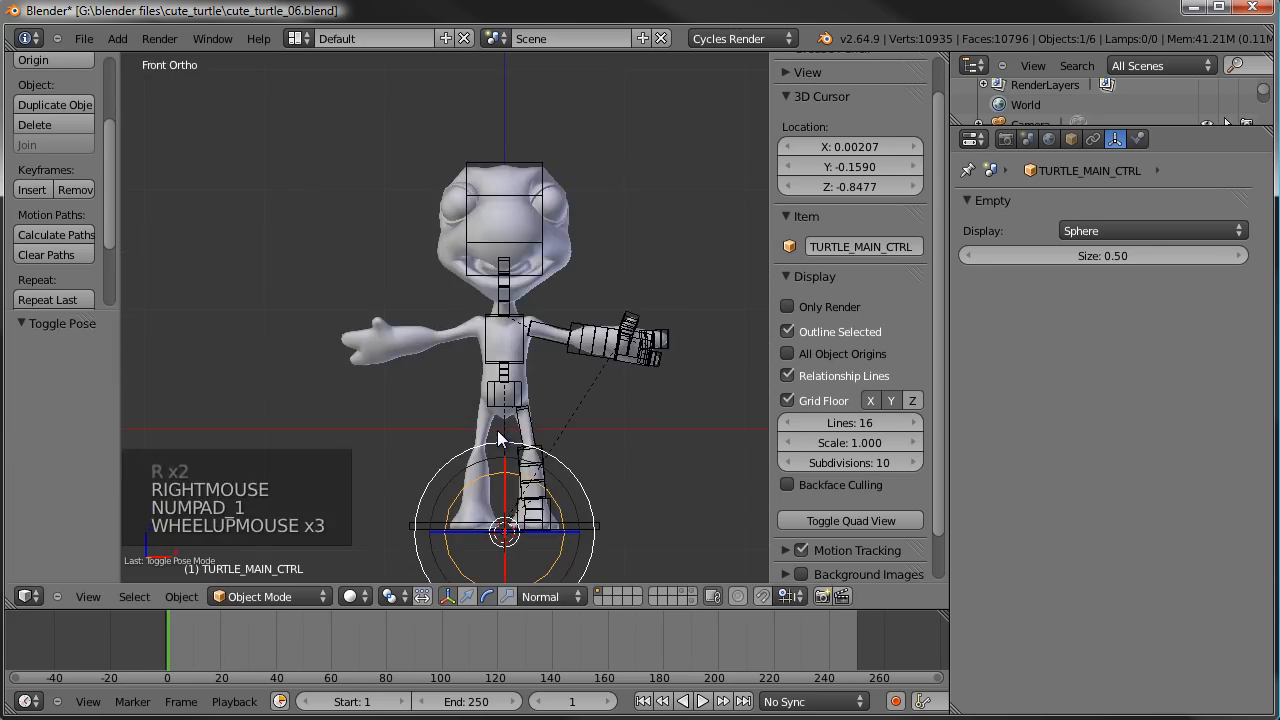
pyautogui.keyDown('shift'); pyautogui.moveTo(532, 397); pyautogui.dragTo(434, 238, button='middle'); pyautogui.keyUp('shift')
pyautogui.scroll(-1, 444, 228)
pyautogui.rightClick(552, 264)
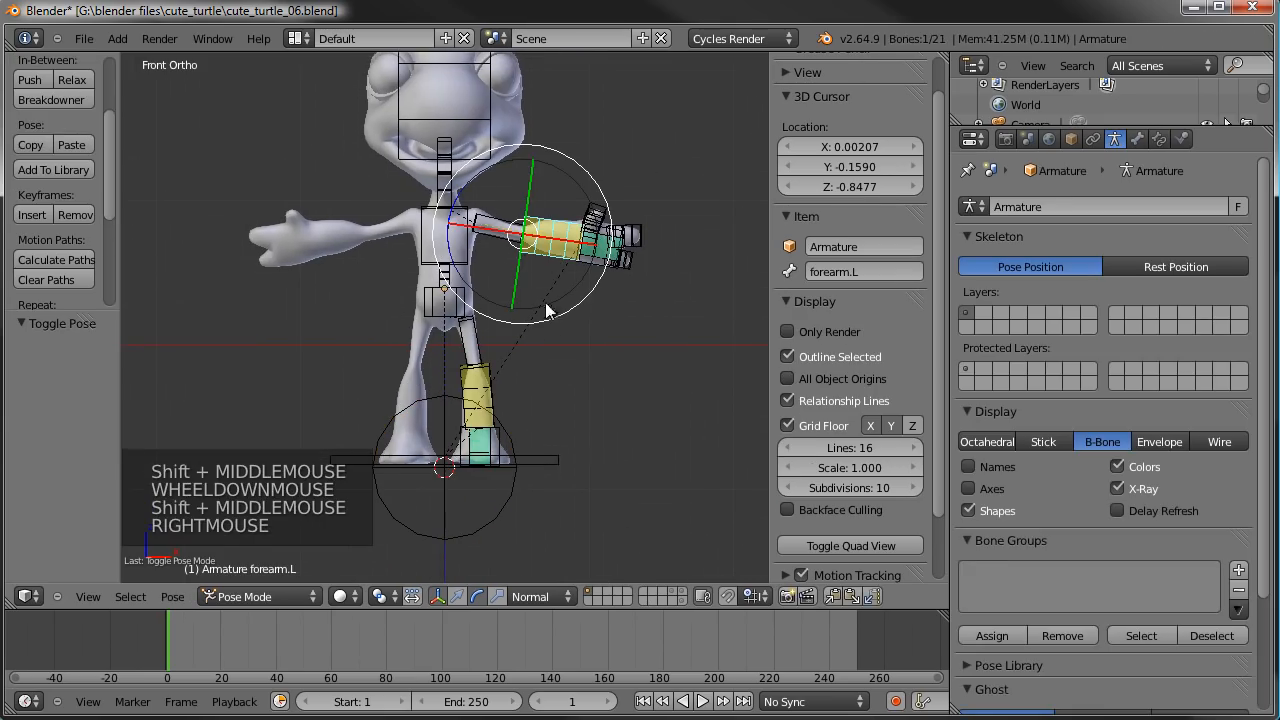
pyautogui.rightClick(455, 284)
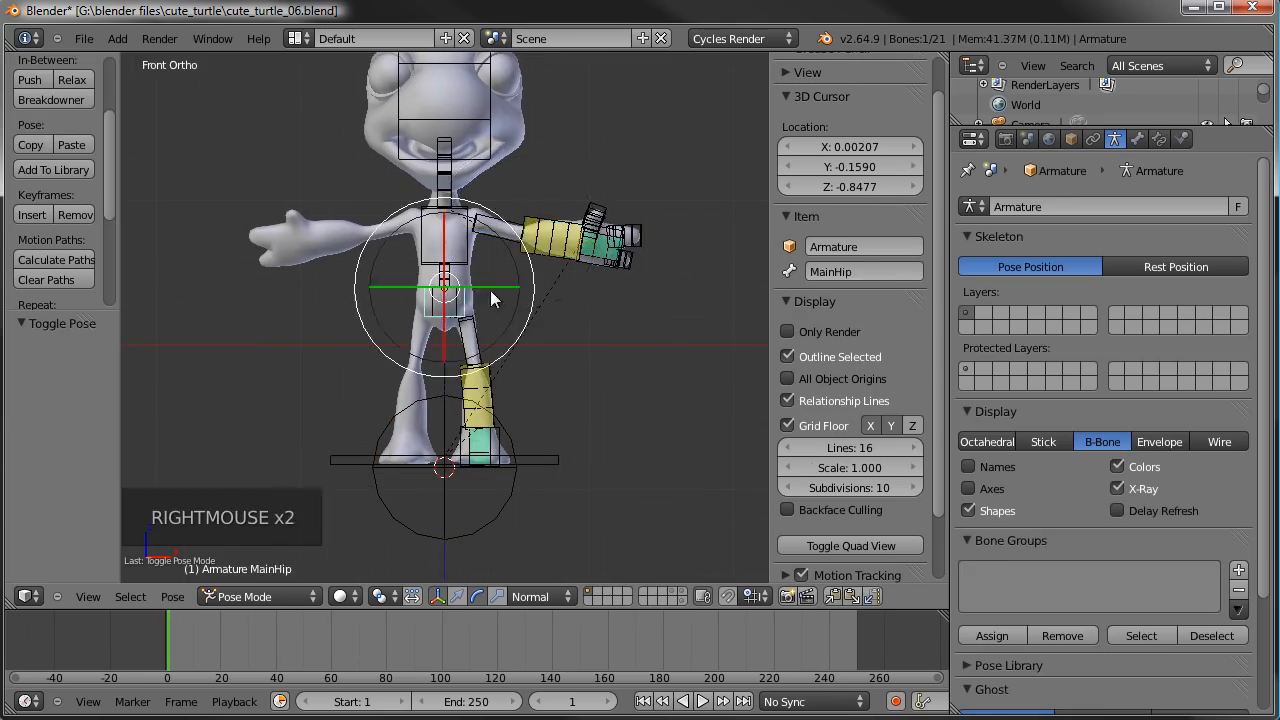
pyautogui.press('Tab')
pyautogui.press('a')
pyautogui.press('a')
# - Snap the 3D cursor to the centre of the CtrlHip bone
pyautogui.scroll(4, 491, 290)
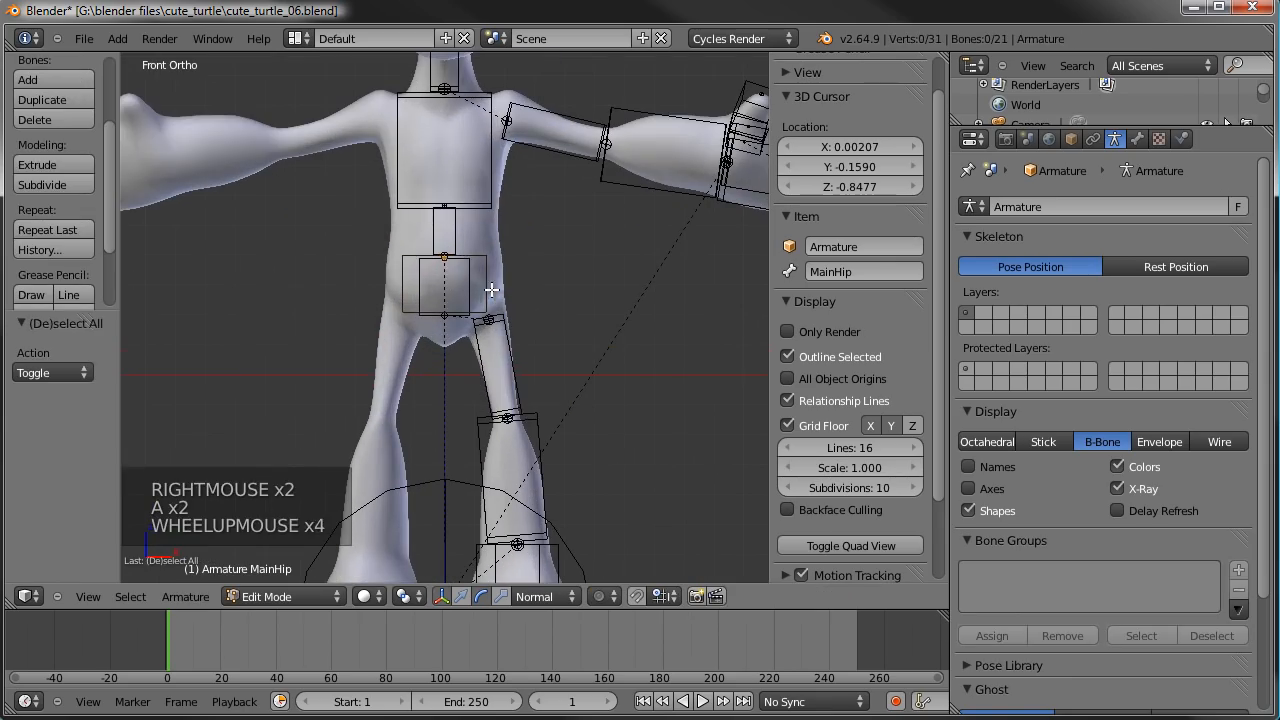
pyautogui.rightClick(466, 284)
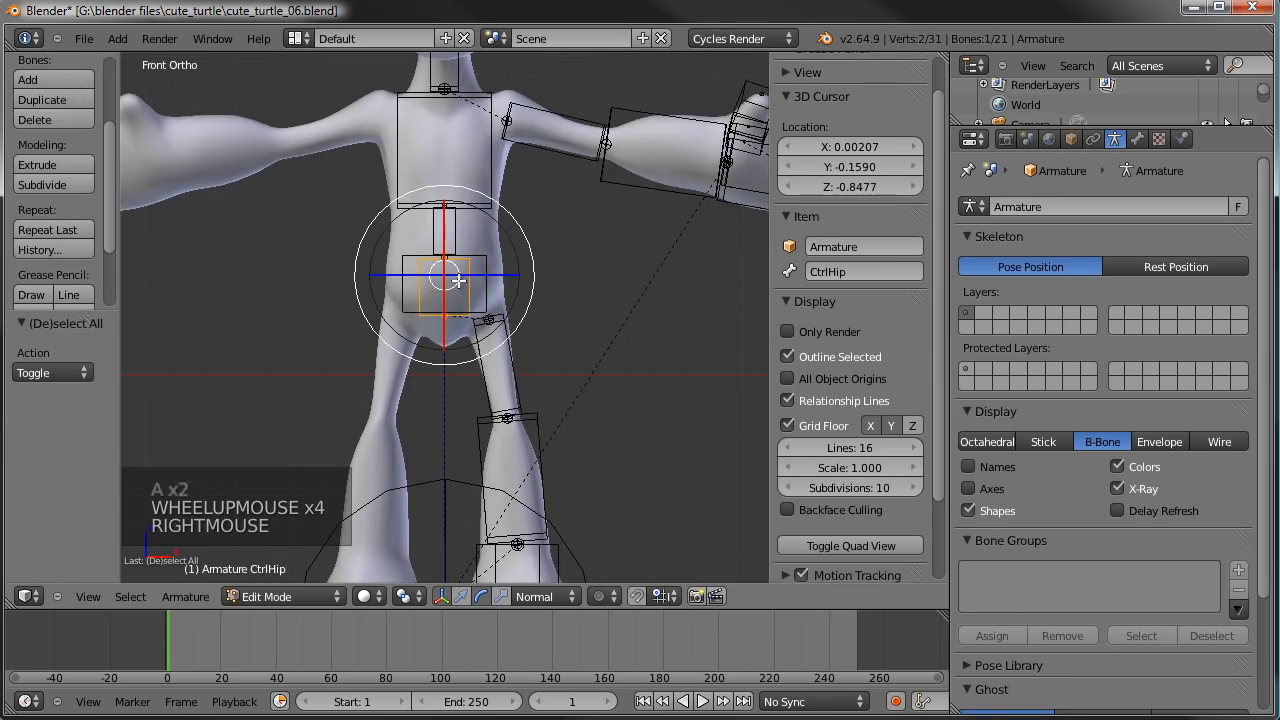
pyautogui.hotkey('shift', 's')
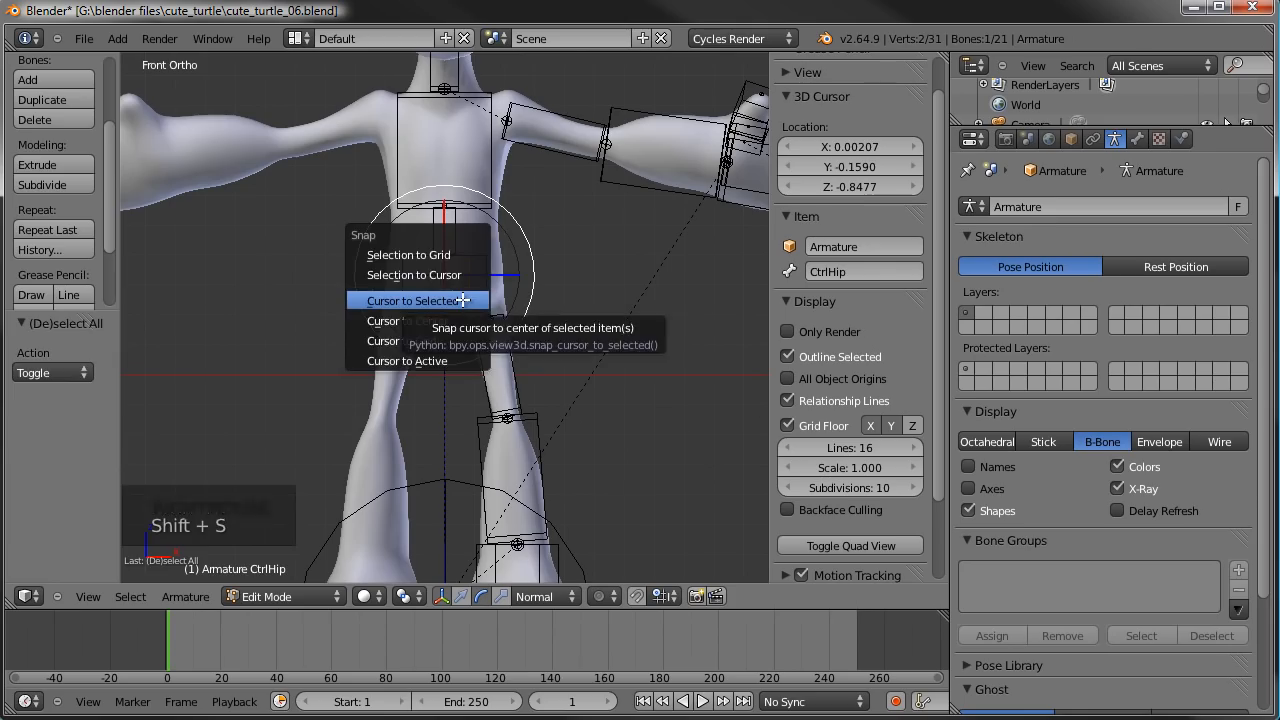
pyautogui.click(462, 300)
# - Select all the left arm, hand and leg bones, leaving the hip bones and the MAIN base bone out of the selection
pyautogui.scroll(-4, 450, 310)
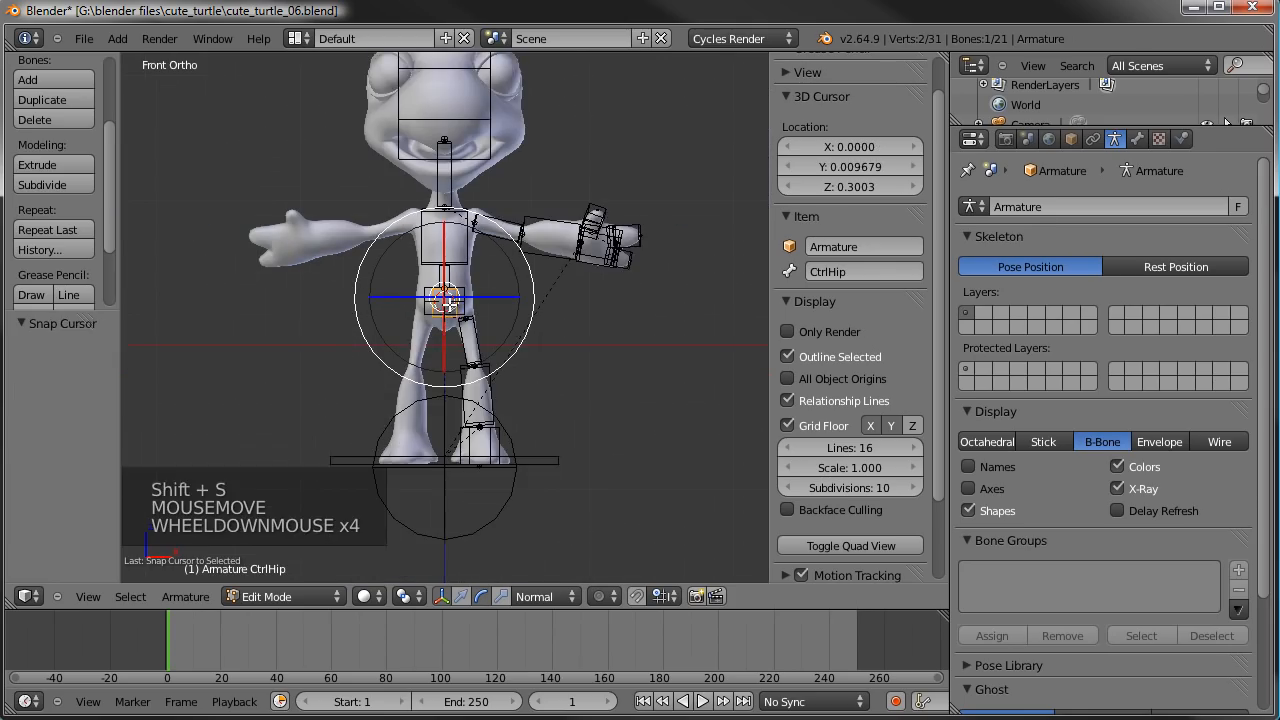
pyautogui.scroll(1, 600, 190)
pyautogui.keyDown('shift'); pyautogui.moveTo(600, 192); pyautogui.dragTo(600, 231, button='middle'); pyautogui.keyUp('shift')
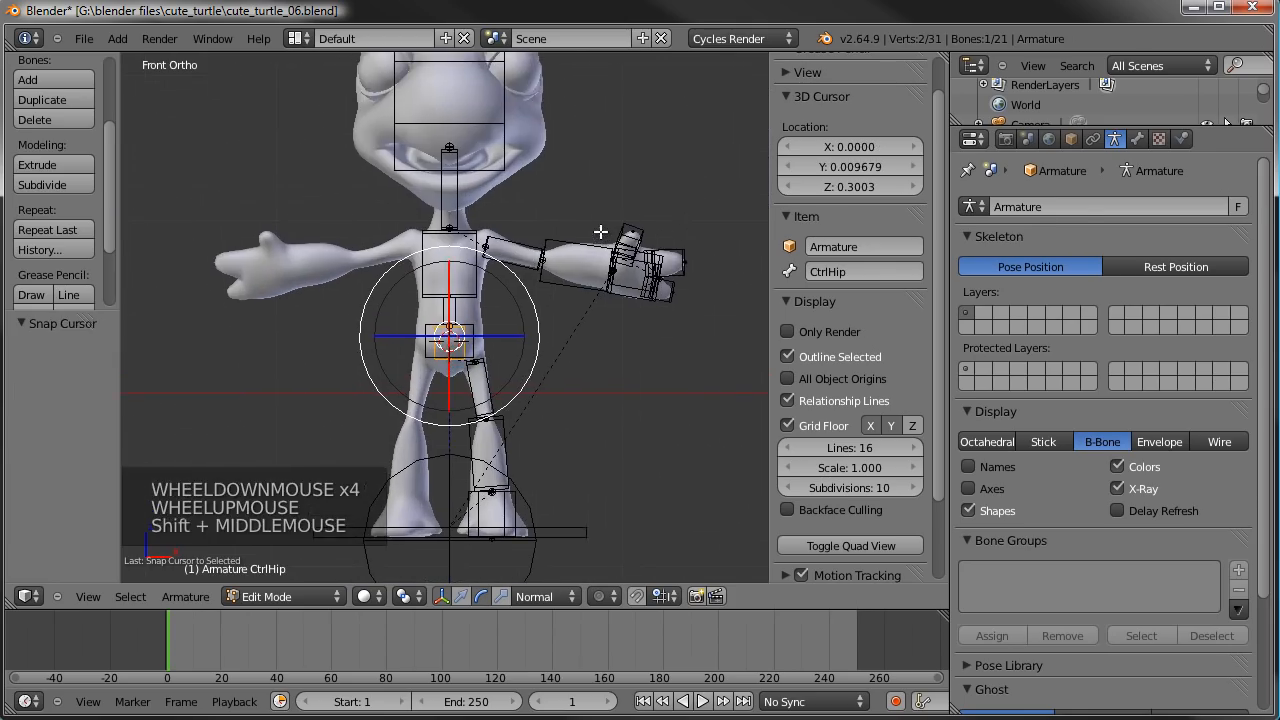
pyautogui.press('a')
pyautogui.press('b')
pyautogui.moveTo(718, 199); pyautogui.dragTo(485, 308)
pyautogui.press('b')
pyautogui.moveTo(552, 352); pyautogui.dragTo(451, 548)
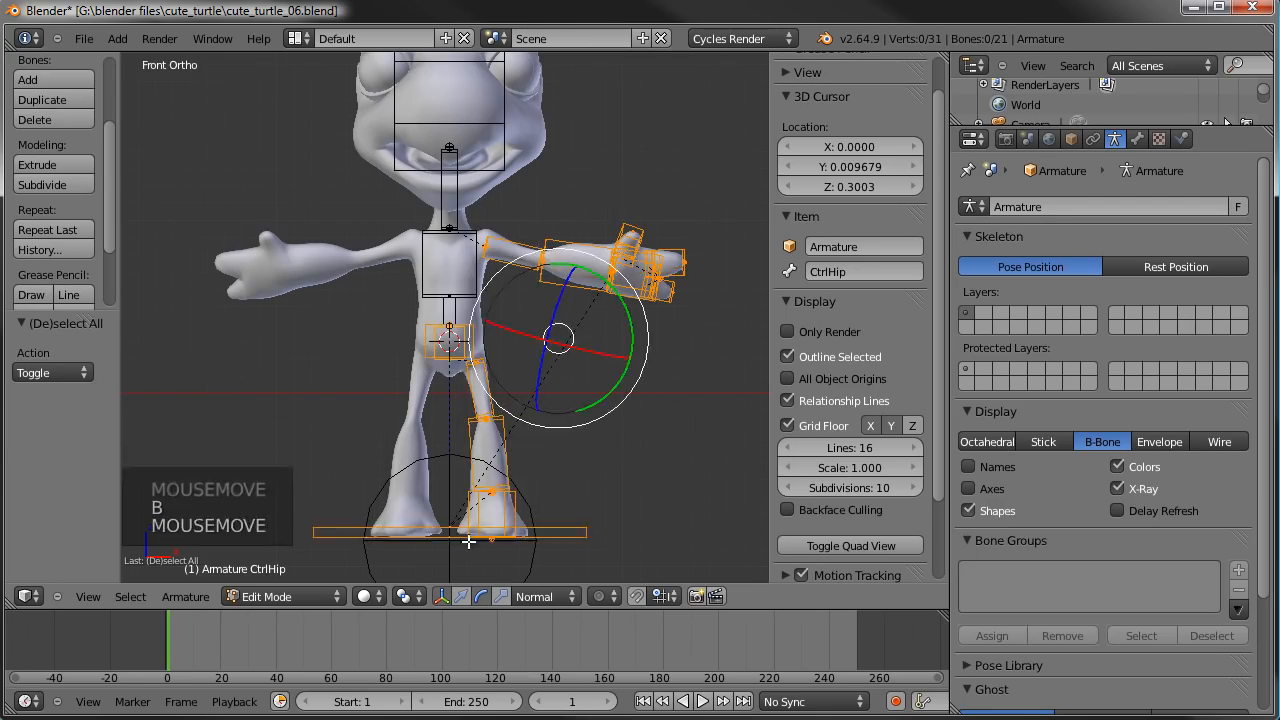
pyautogui.scroll(2, 508, 380)
pyautogui.keyDown('shift'); pyautogui.rightClick(480, 349); pyautogui.keyUp('shift')
pyautogui.keyDown('shift'); pyautogui.rightClick(480, 349); pyautogui.keyUp('shift')
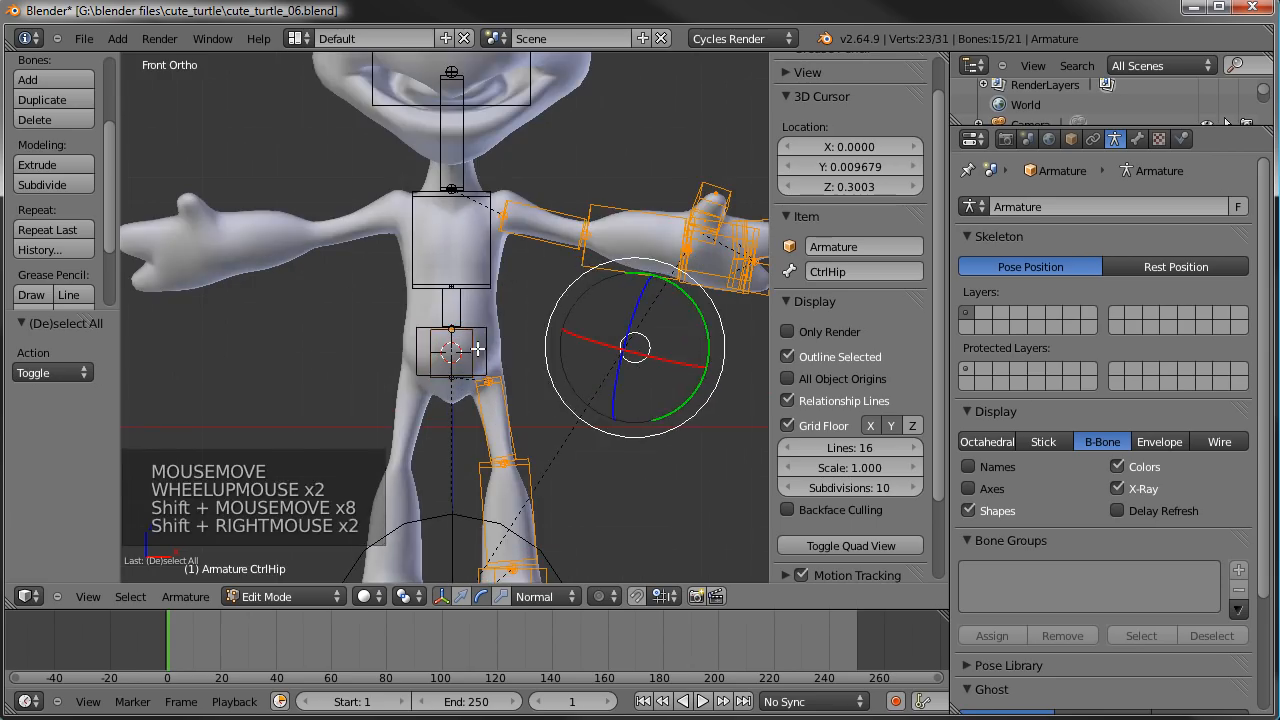
pyautogui.scroll(-2, 560, 455)
pyautogui.scroll(-1, 576, 467)
pyautogui.keyDown('shift'); pyautogui.rightClick(550, 507); pyautogui.keyUp('shift')
pyautogui.keyDown('shift'); pyautogui.moveTo(551, 427); pyautogui.dragTo(600, 392, button='middle'); pyautogui.keyUp('shift')
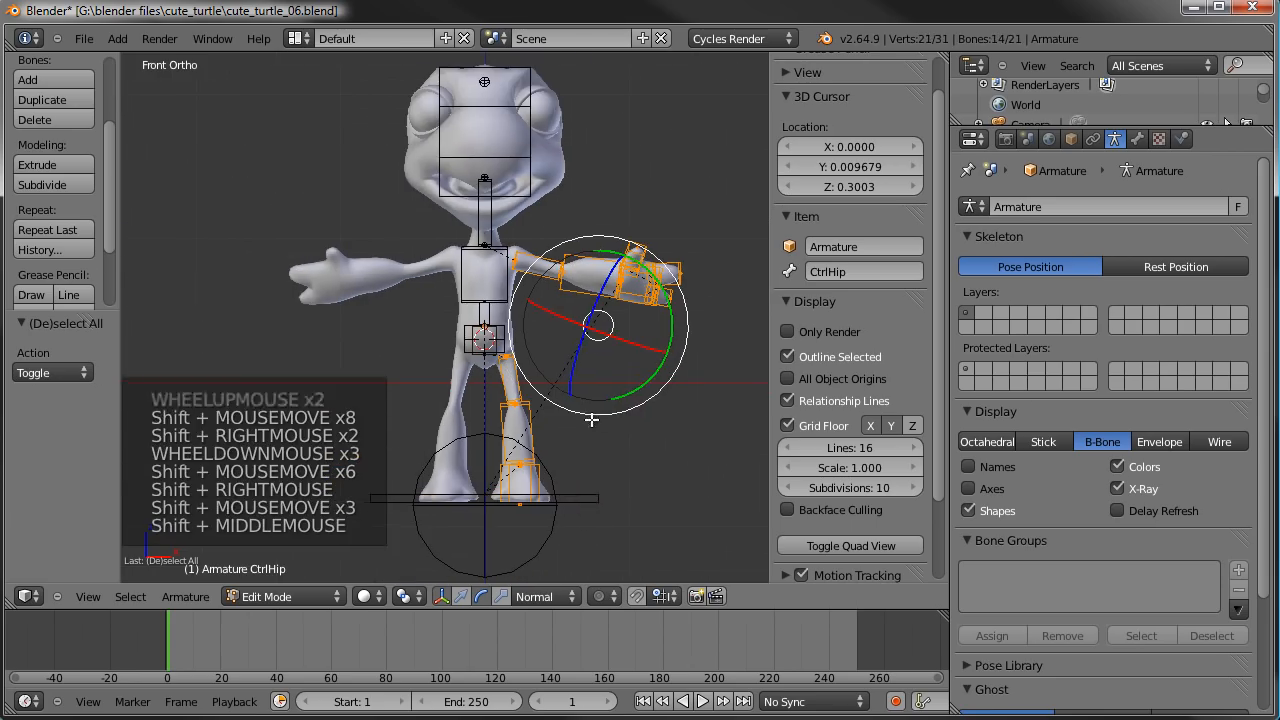
# - Set the pivot point to the 3D cursor and duplicate the selected left limb bones in place
pyautogui.press('.')
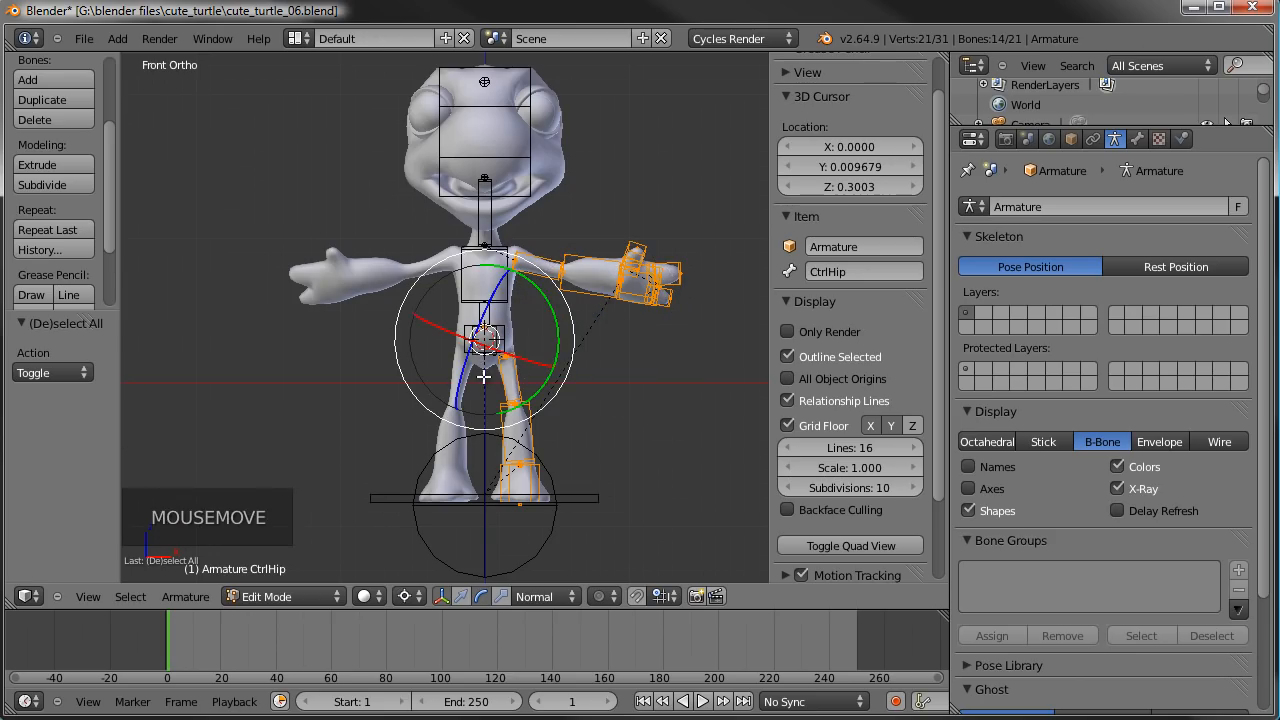
pyautogui.hotkey('shift', 'd')
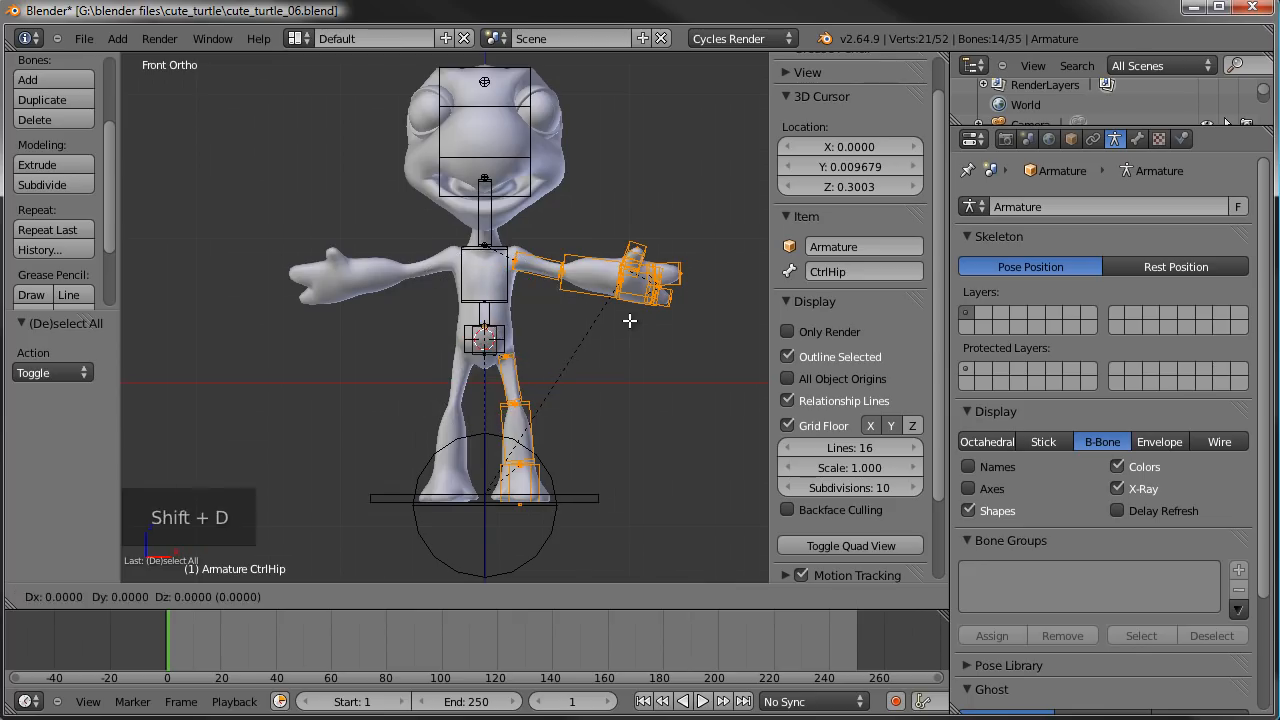
pyautogui.click(629, 320)
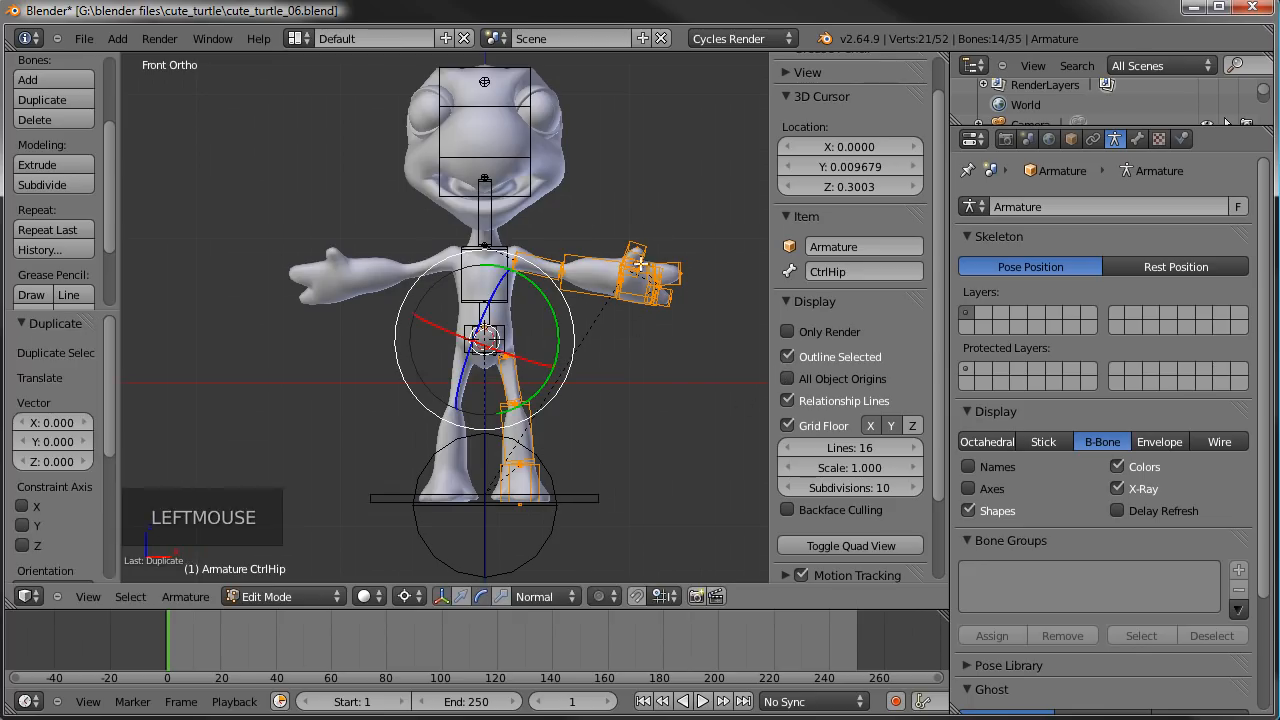
pyautogui.press('g')
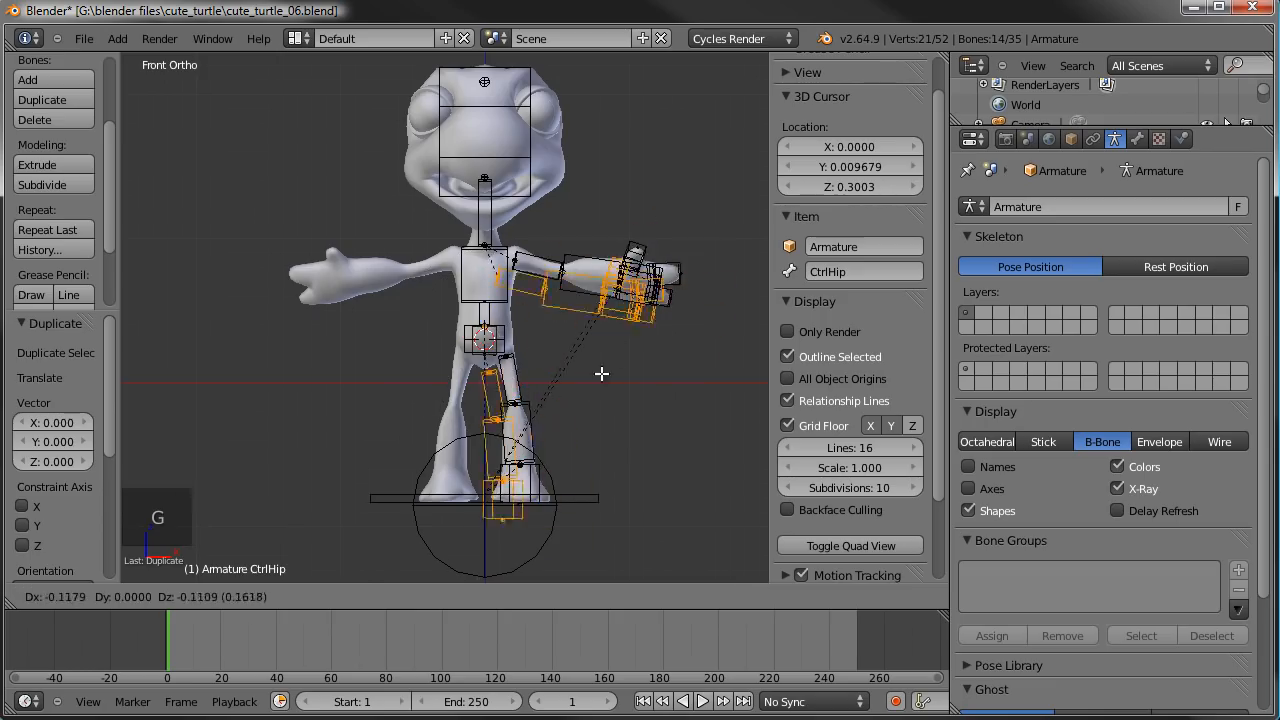
pyautogui.rightClick(631, 343)
# - Flip the duplicated limb bones to the turtle's other side by scaling them by -1 along the global X axis
pyautogui.press('s')
pyautogui.press('x')
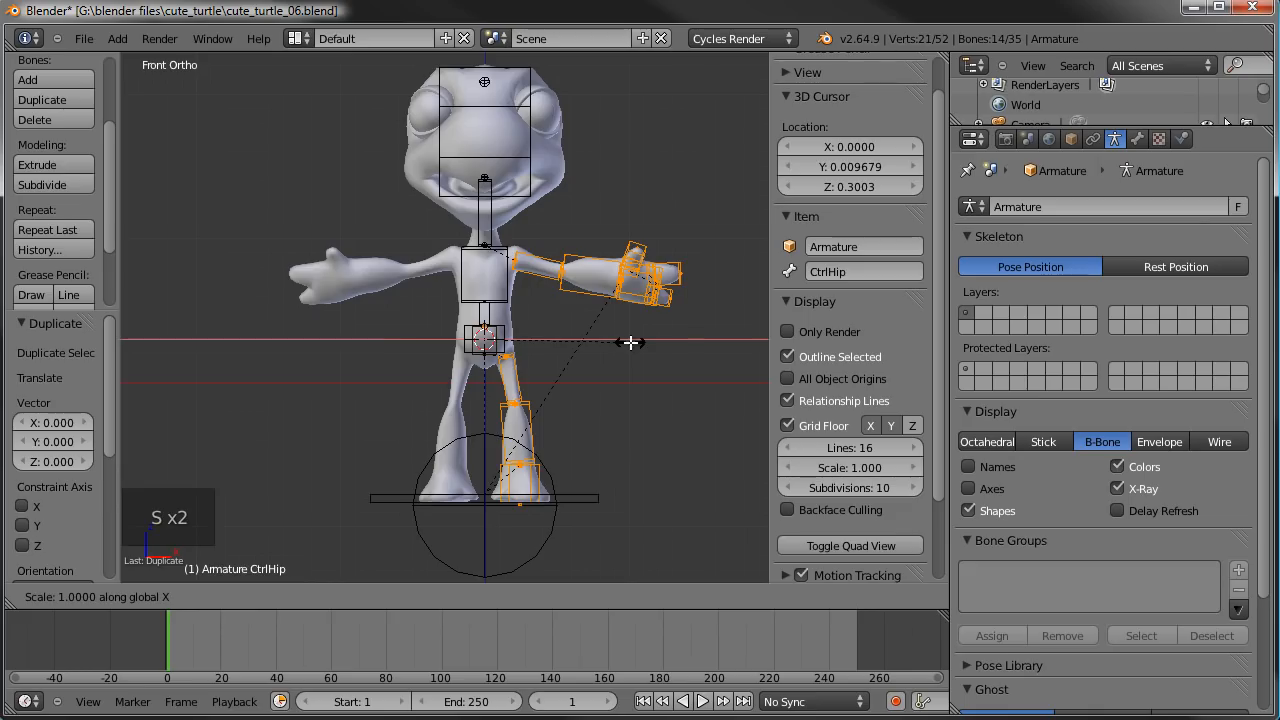
pyautogui.write('-1')
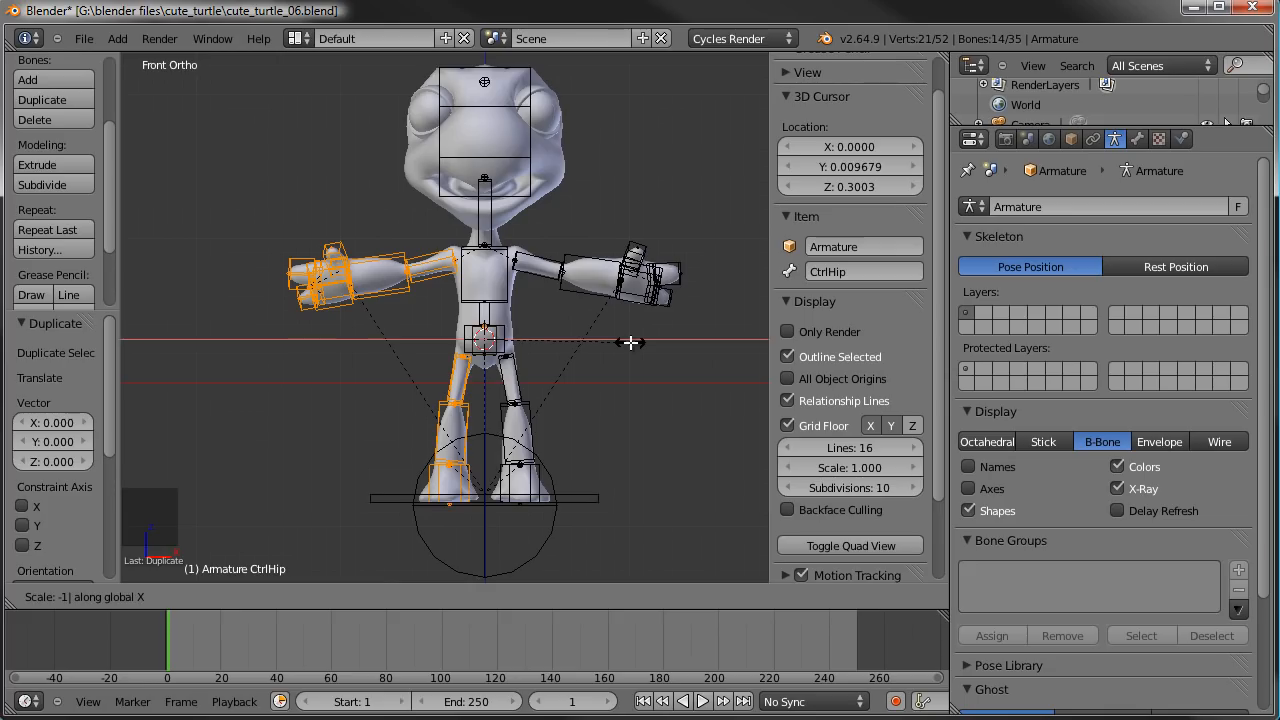
pyautogui.press('Return')
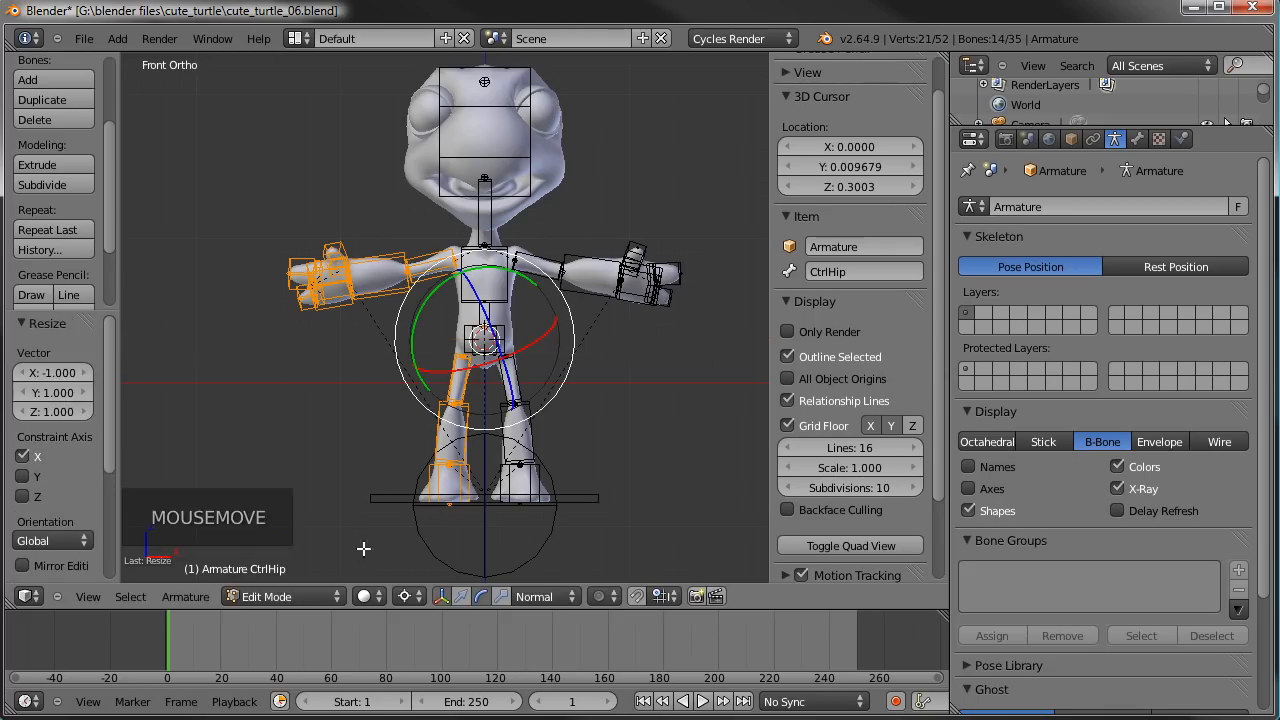
pyautogui.click(190, 597)
pyautogui.moveTo(203, 575)
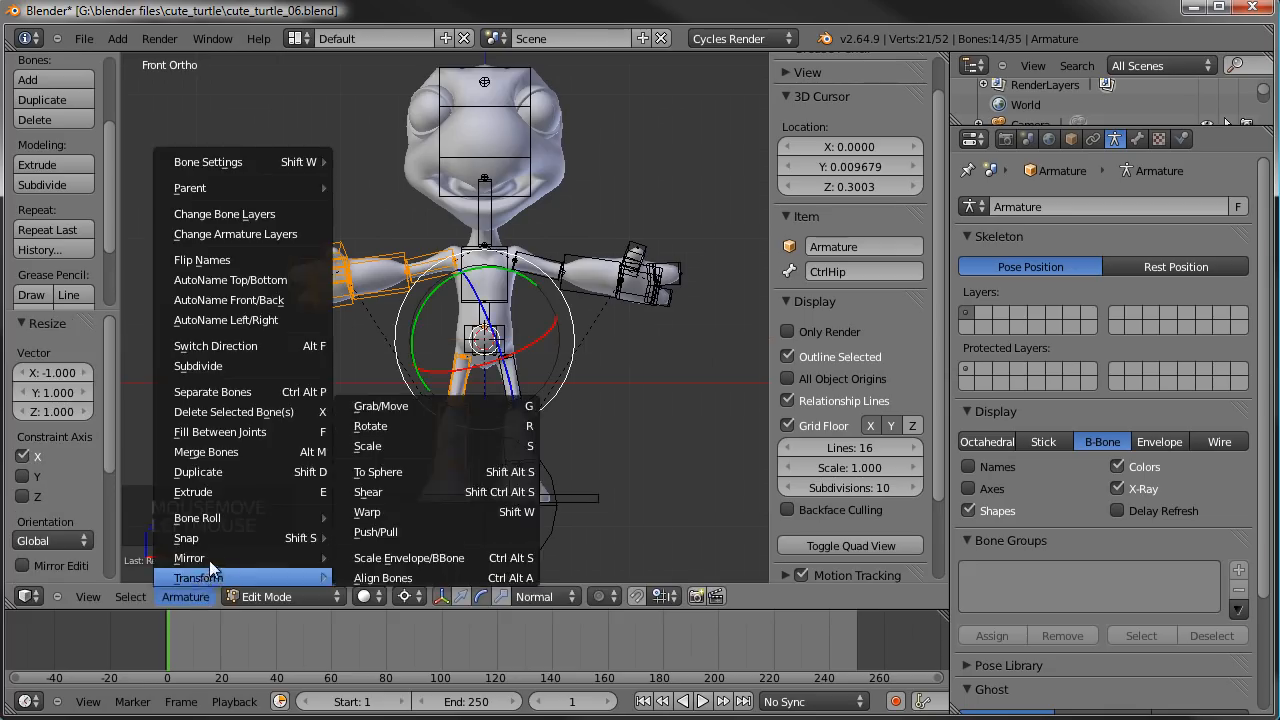
pyautogui.moveTo(244, 558)
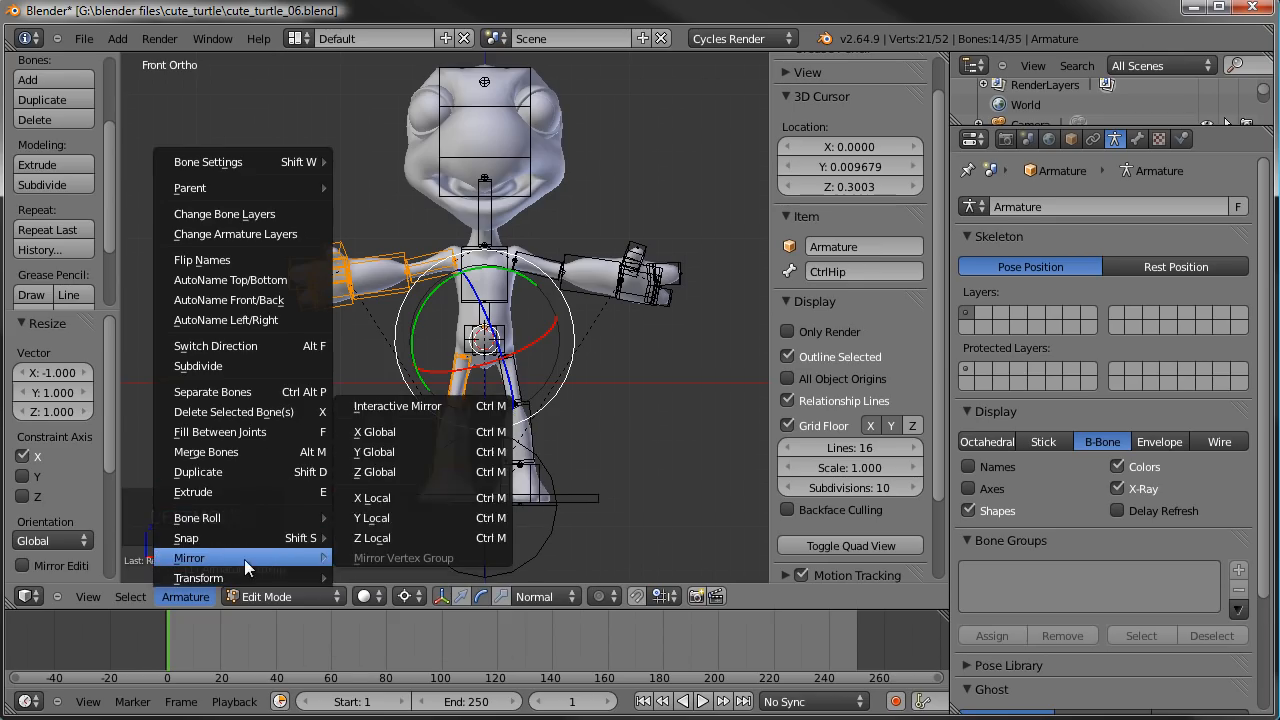
pyautogui.click(413, 431)
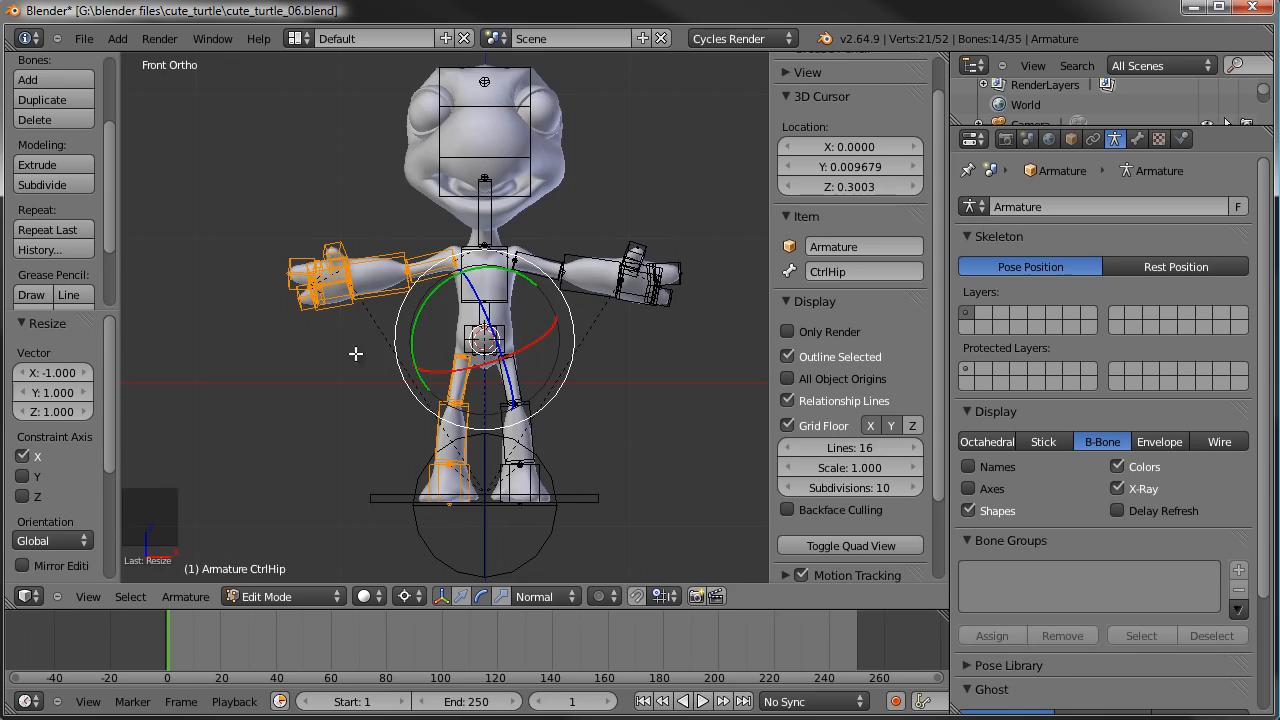
# - Inspect the flipped limb bones from several angles and enable Mirror Editing in the Resize operation's settings
pyautogui.moveTo(305, 331); pyautogui.dragTo(334, 371, button='middle')
pyautogui.scroll(2, 511, 392)
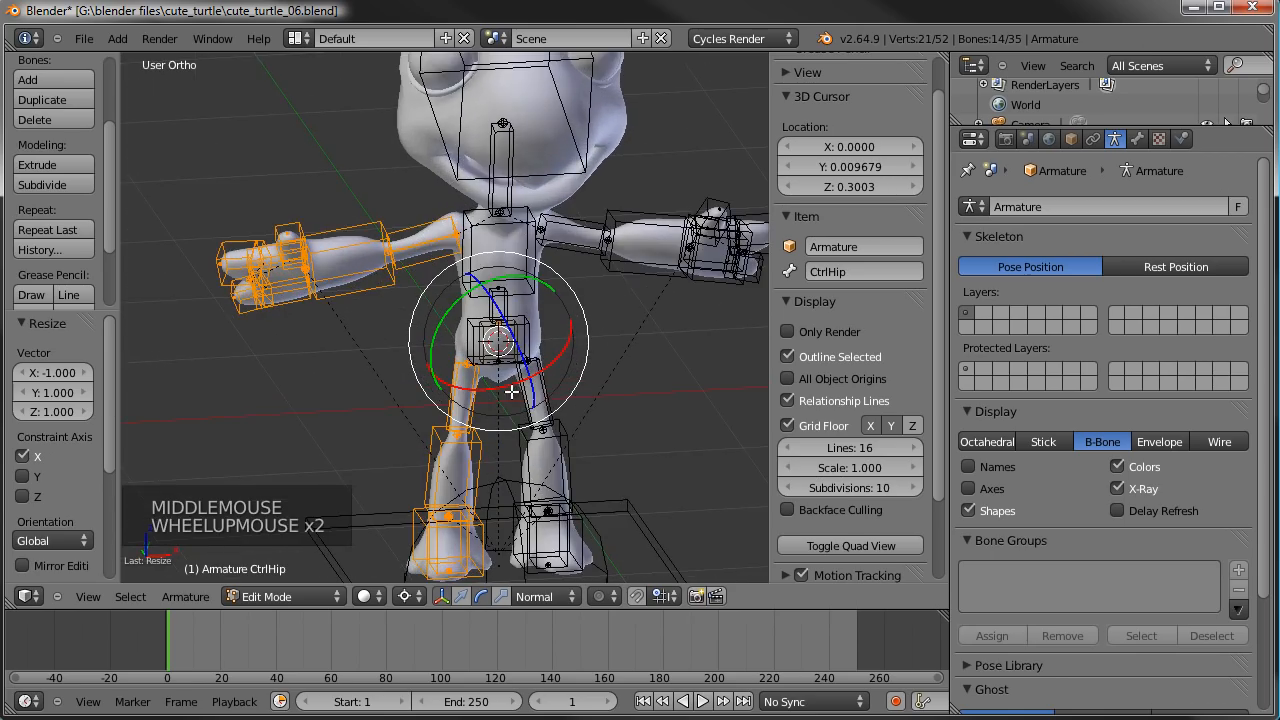
pyautogui.moveTo(379, 279); pyautogui.dragTo(345, 312, button='middle')
pyautogui.scroll(4, 294, 324)
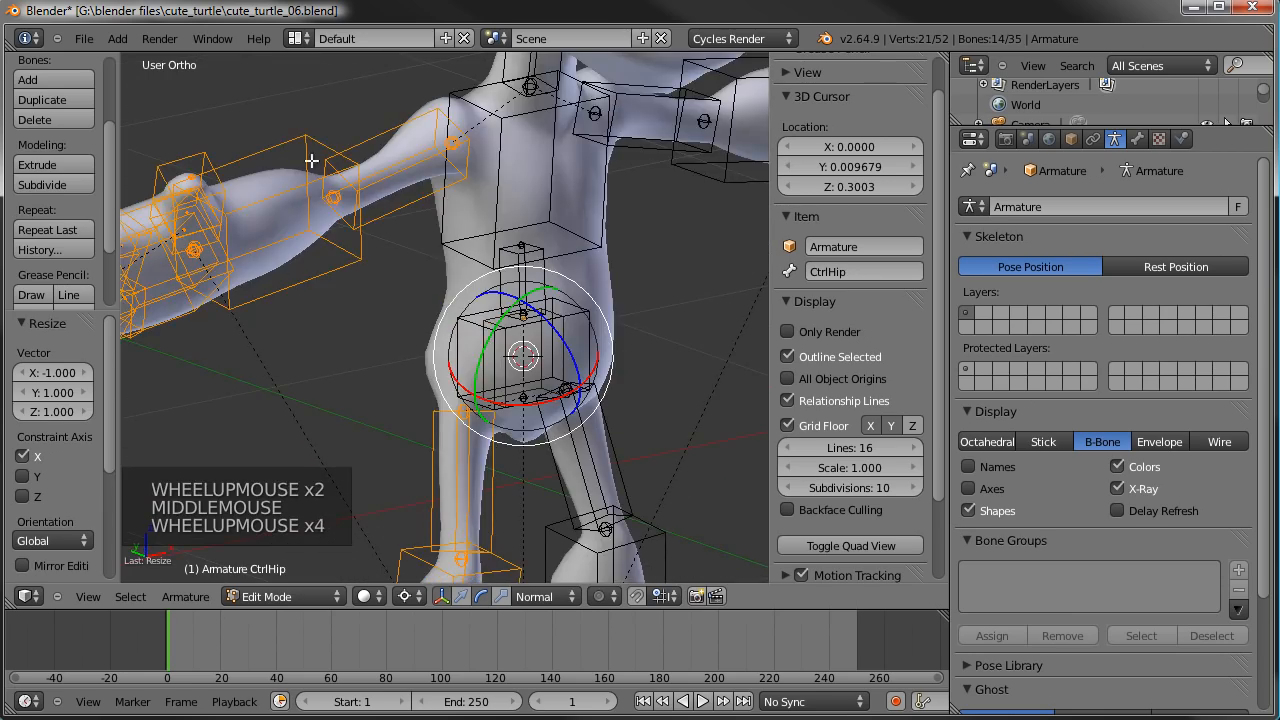
pyautogui.scroll(-4, 581, 360)
pyautogui.moveTo(581, 360); pyautogui.dragTo(320, 412, button='middle')
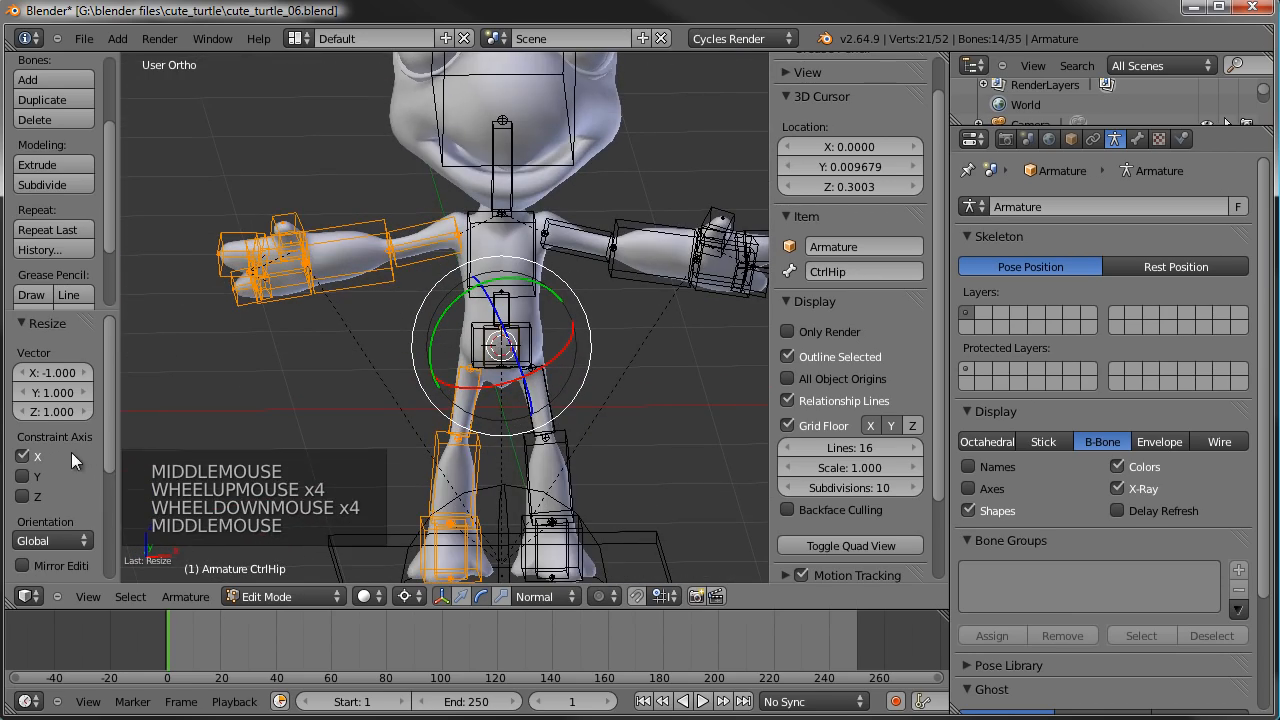
pyautogui.scroll(-4, 75, 451)
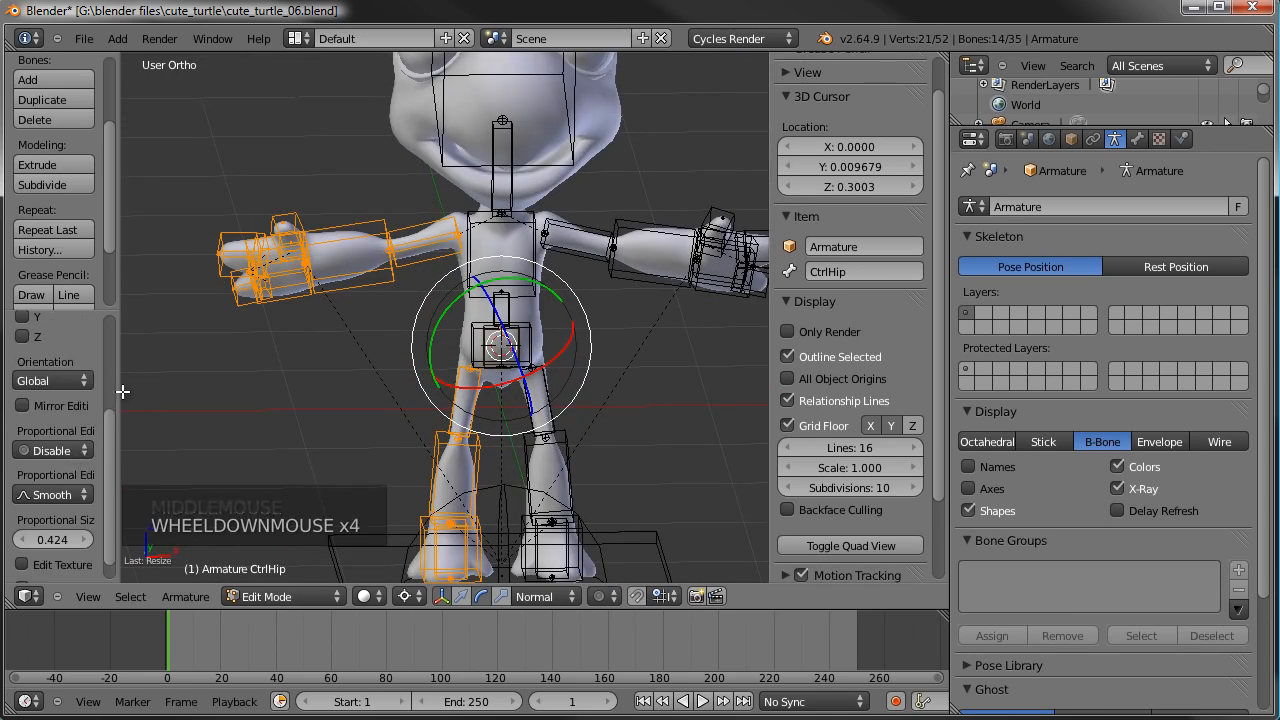
pyautogui.moveTo(120, 393); pyautogui.dragTo(218, 383)
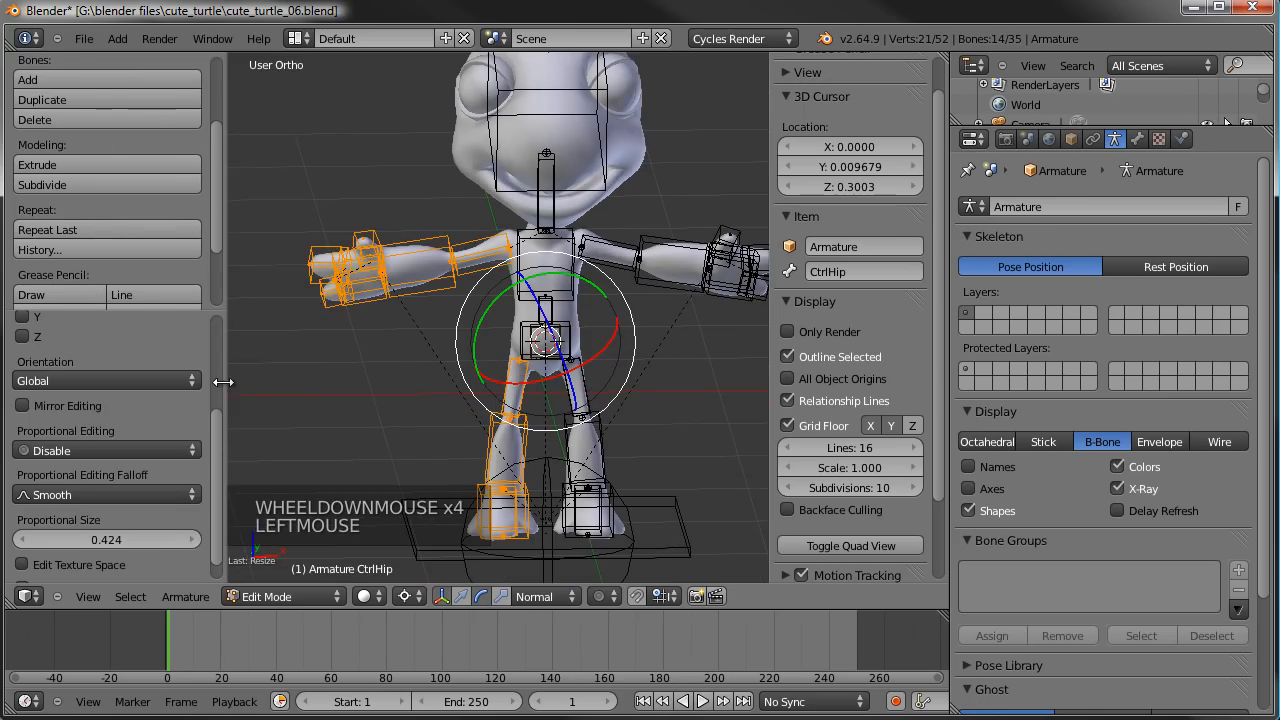
pyautogui.click(23, 406)
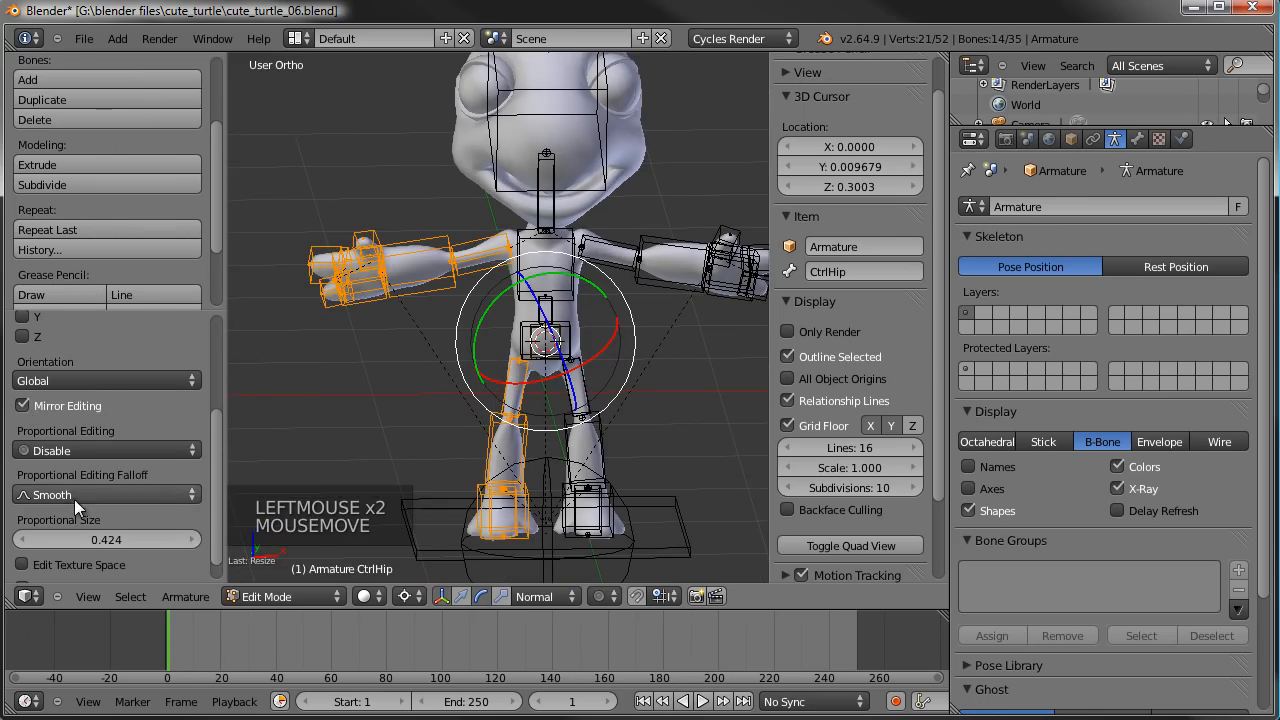
# - Invert the bone selection, try changing the bone roll, and invert the selection back to the flipped limb bones
pyautogui.click(140, 597)
pyautogui.click(165, 535)
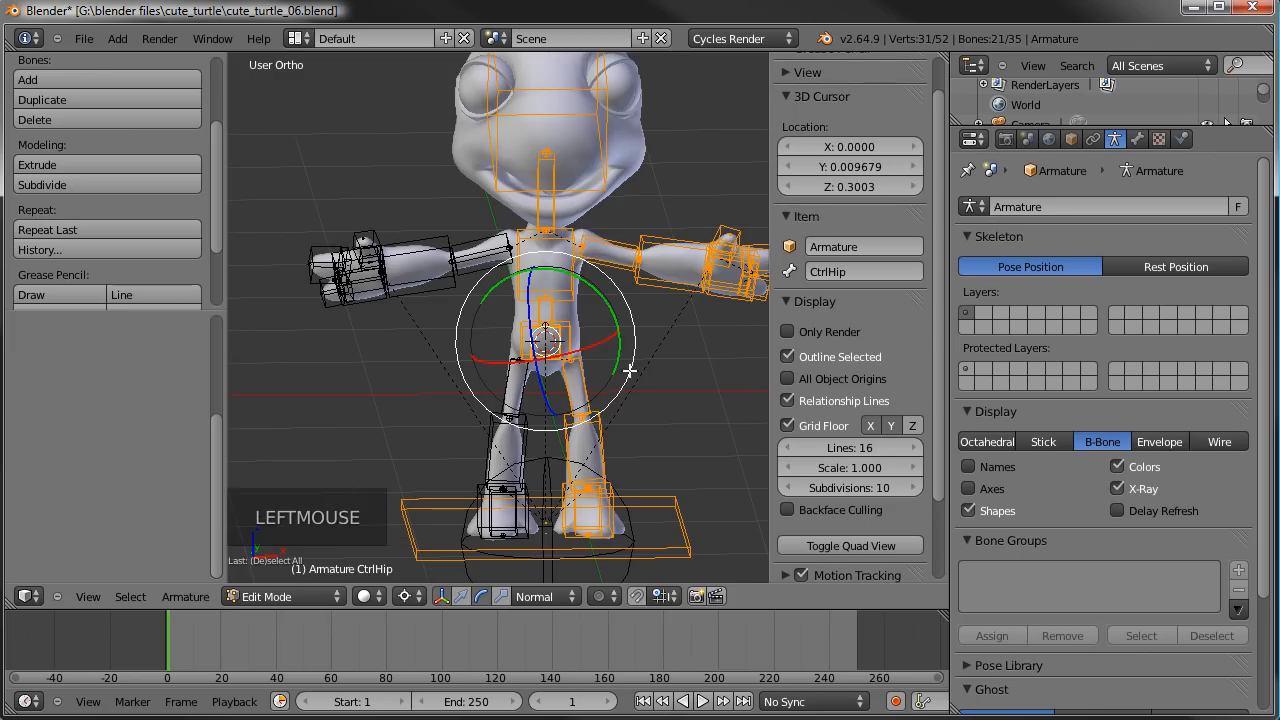
pyautogui.hotkey('ctrl', 'r')
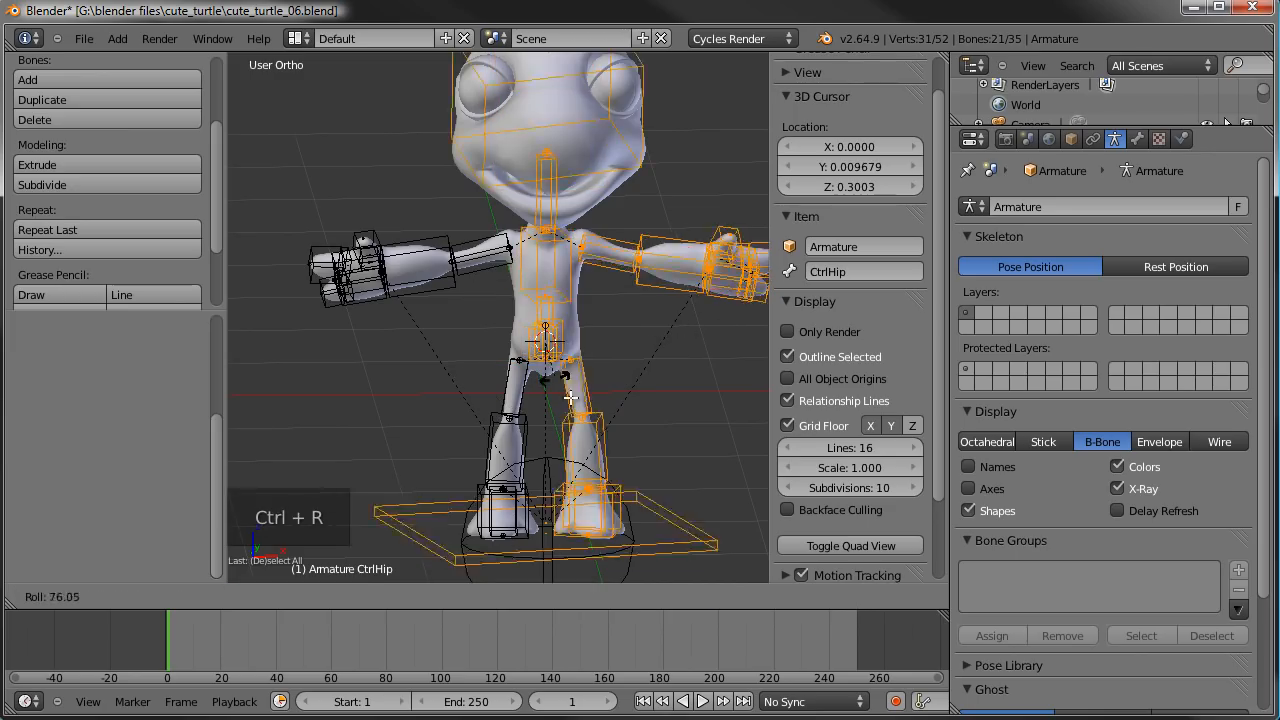
pyautogui.rightClick(648, 340)
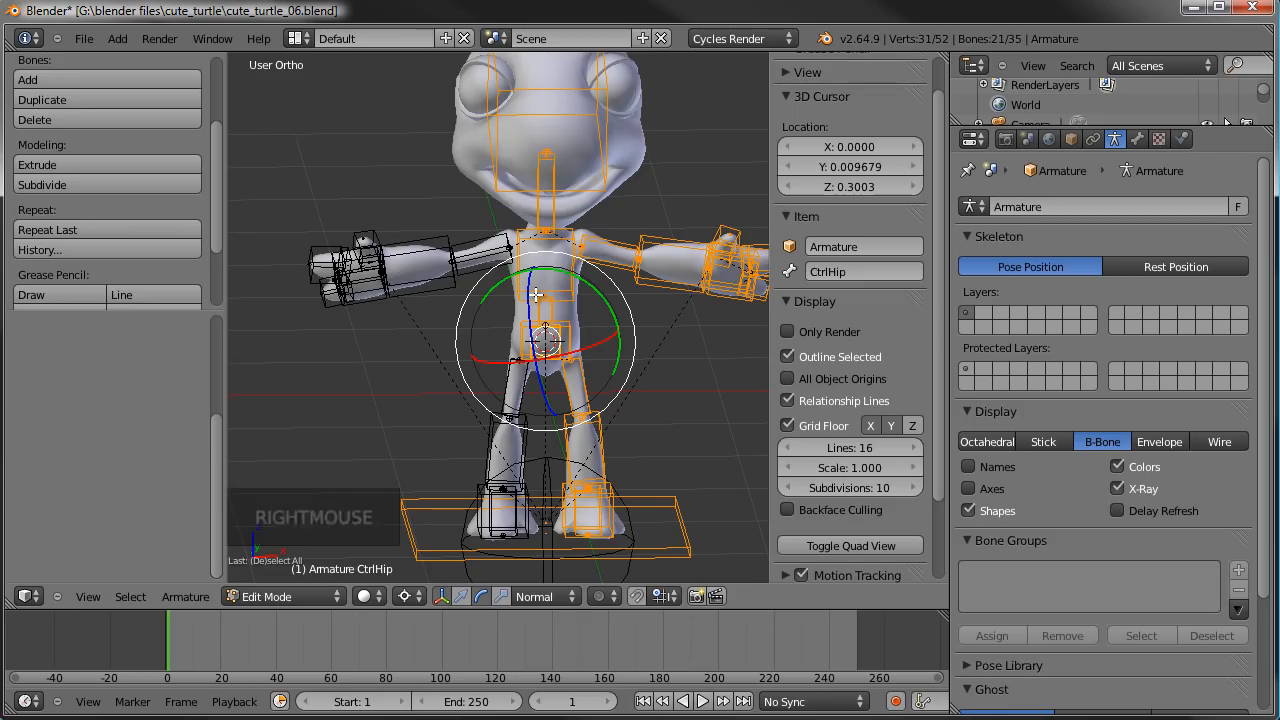
pyautogui.click(130, 597)
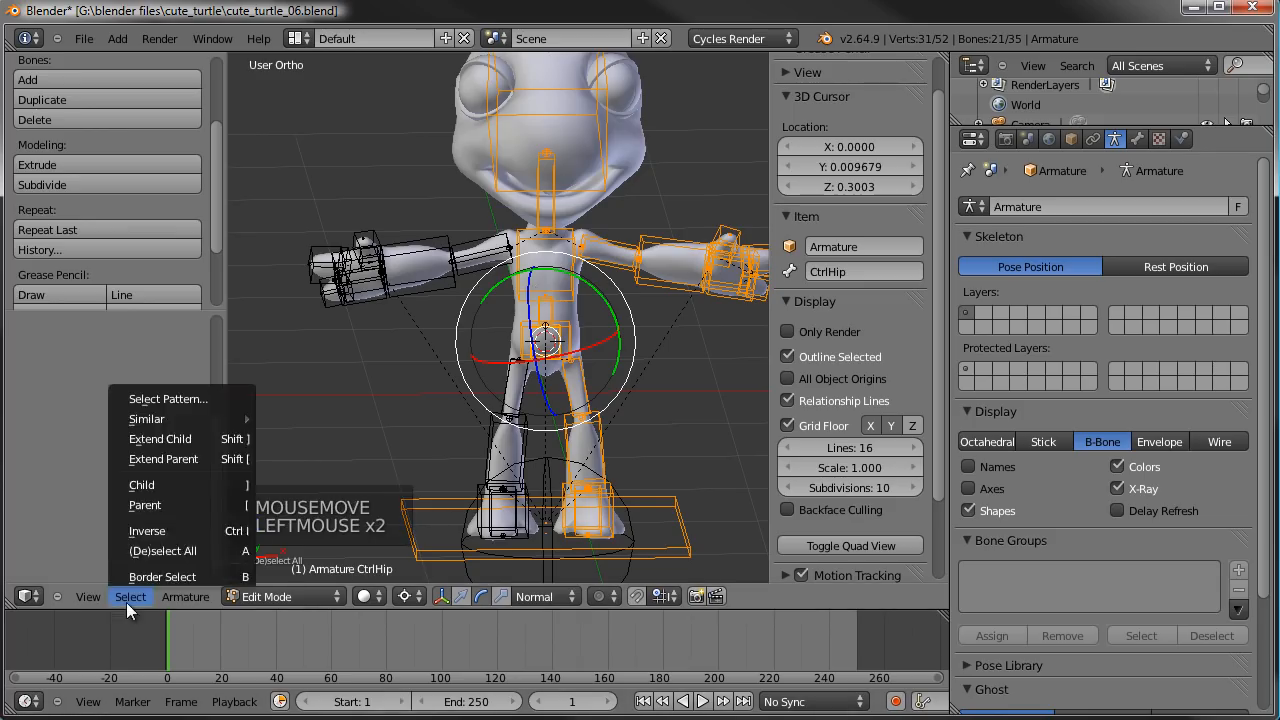
pyautogui.click(160, 530)
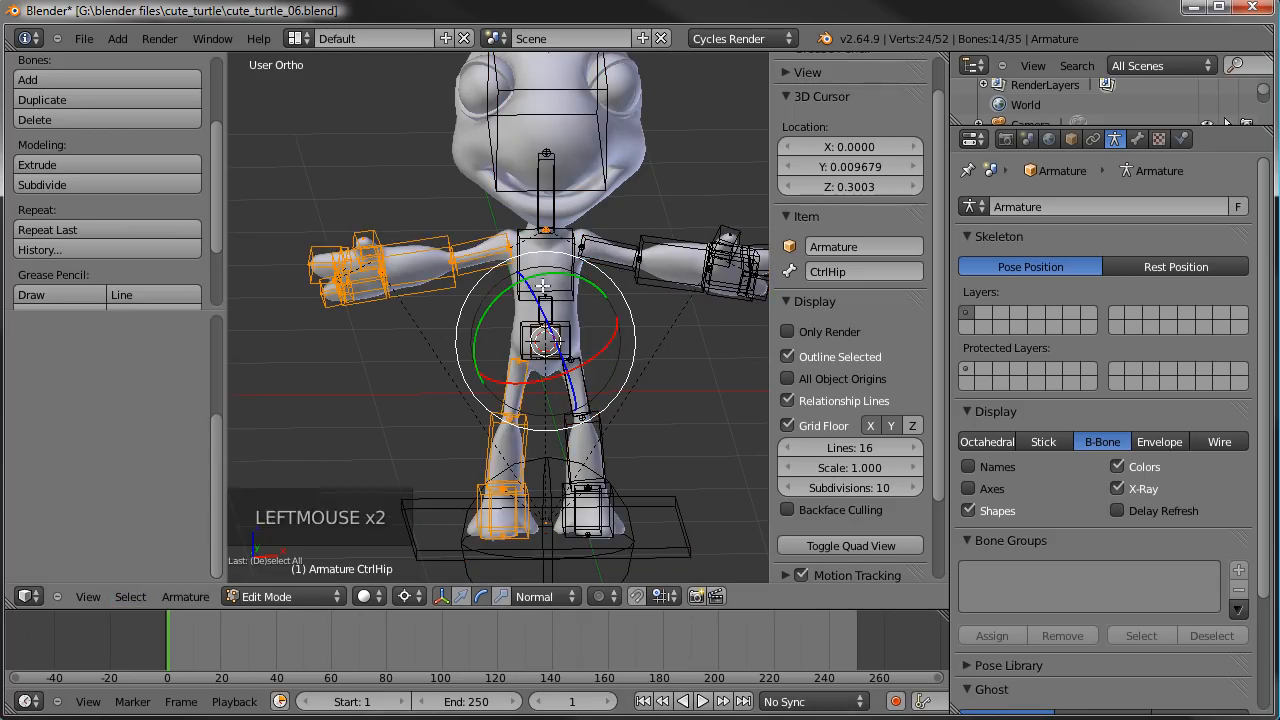
# - Select only the duplicated forearm bone on the turtle's right arm
pyautogui.rightClick(437, 284)
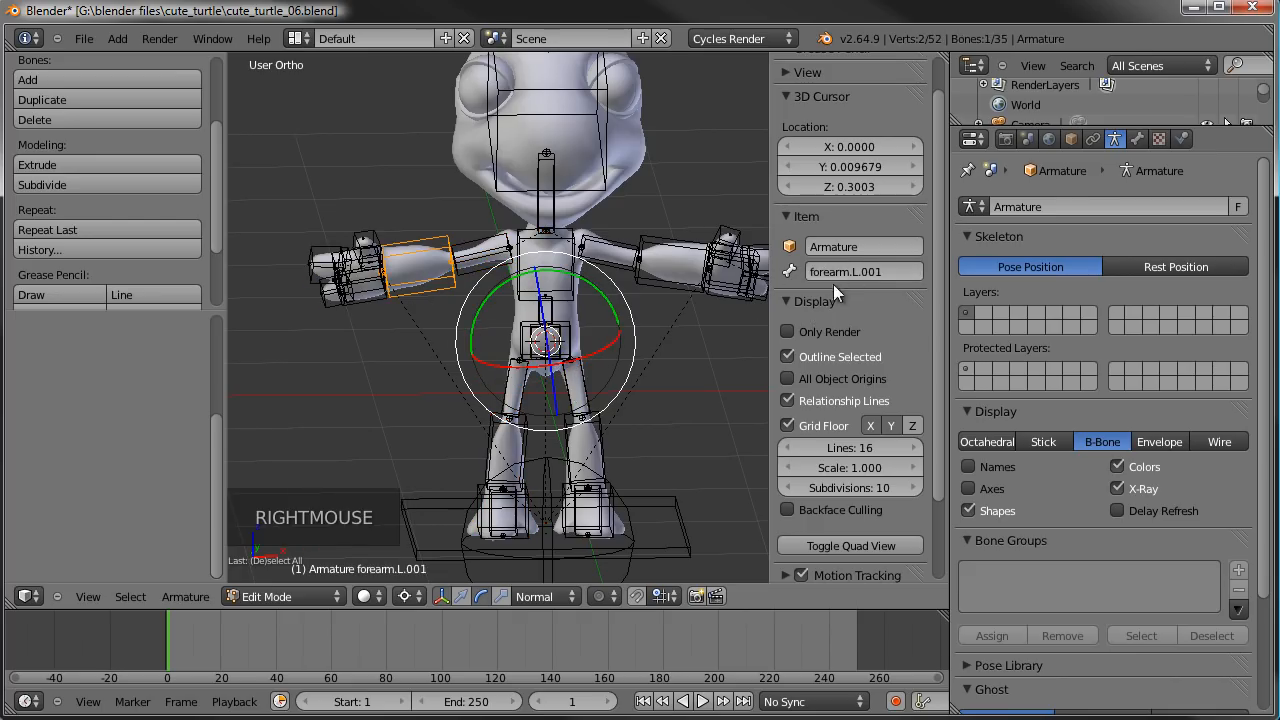
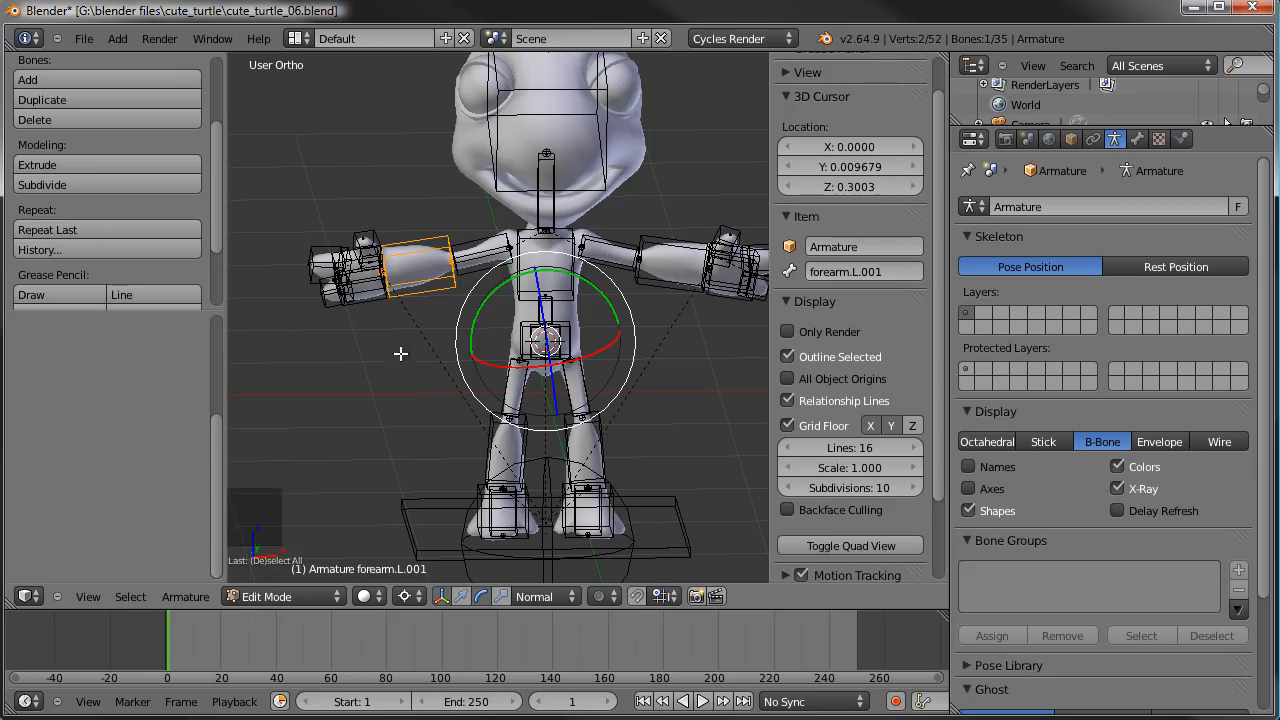
# - Restore the selection of the mirrored limb bones, flip their names to the right side, and check the right forearm bone's name
pyautogui.hotkey('ctrl', 'z')
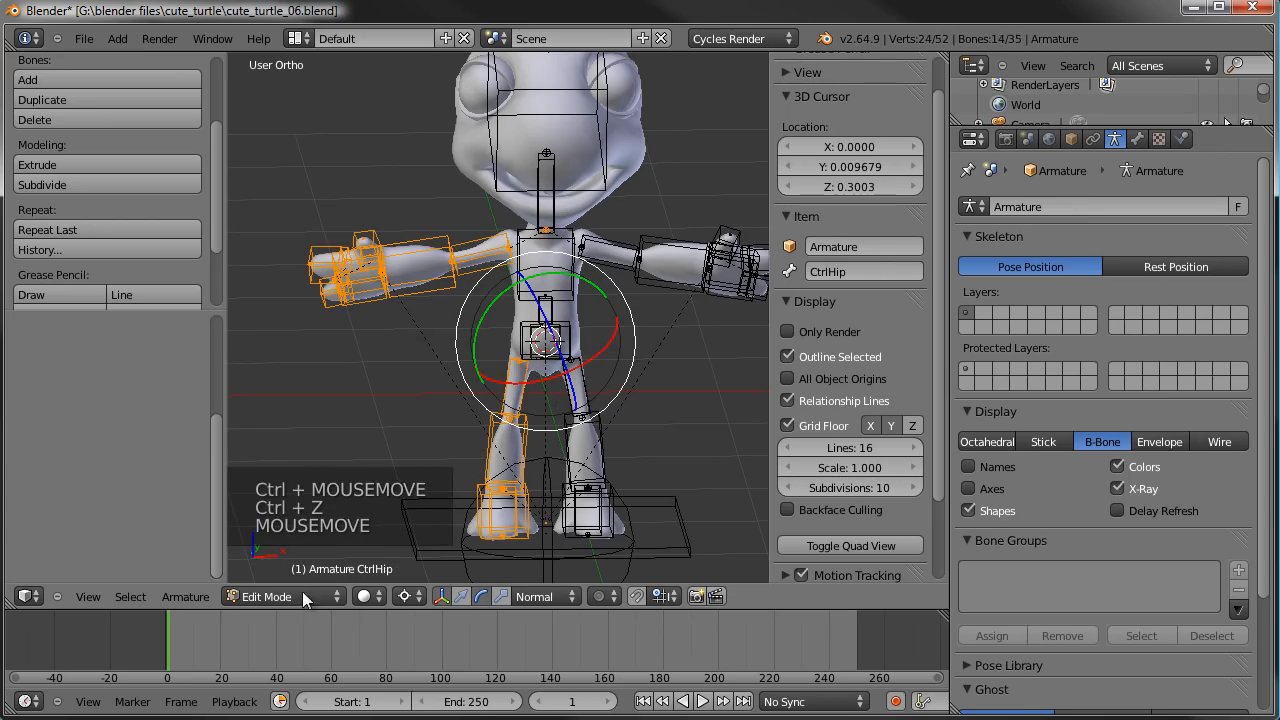
pyautogui.click(184, 597)
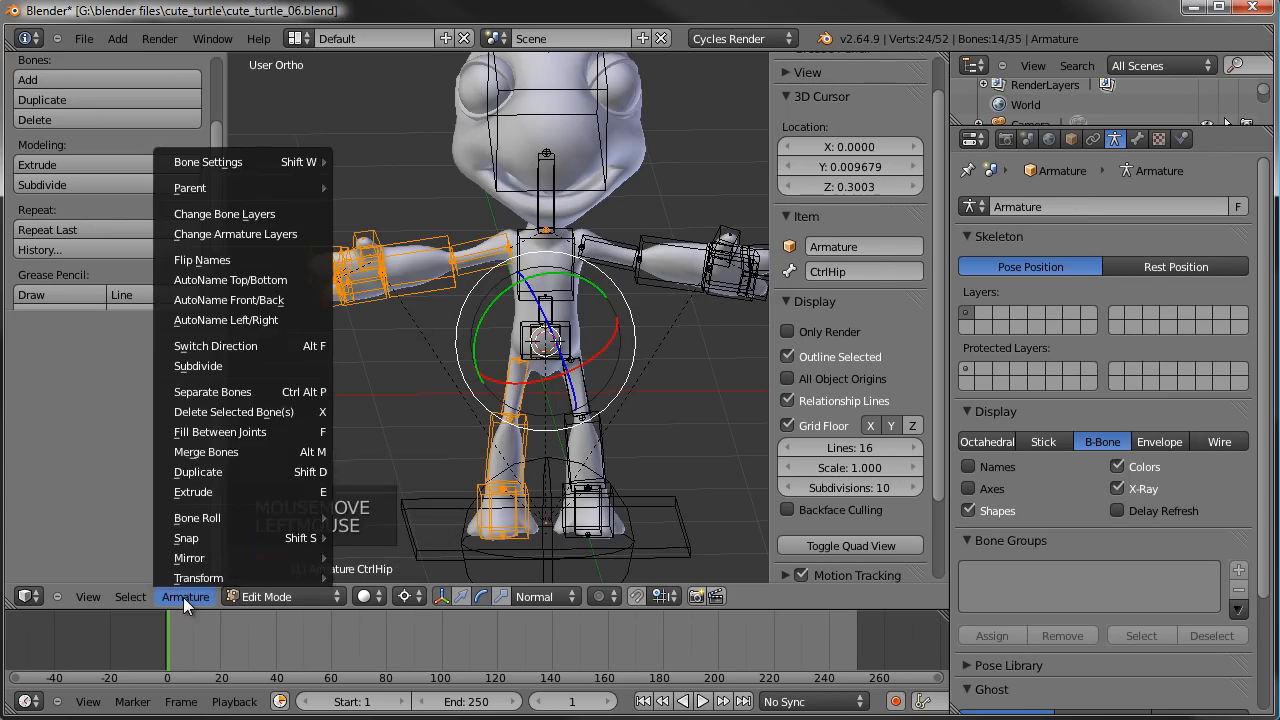
pyautogui.click(222, 259)
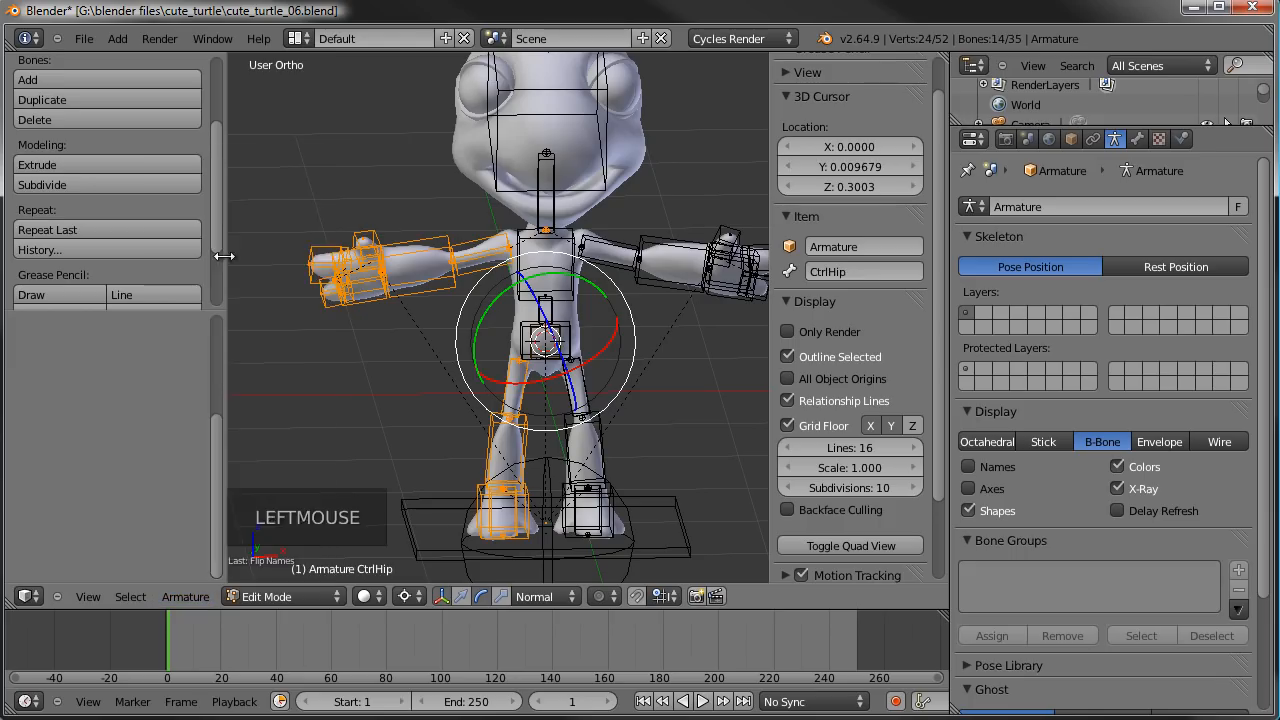
pyautogui.rightClick(425, 272)
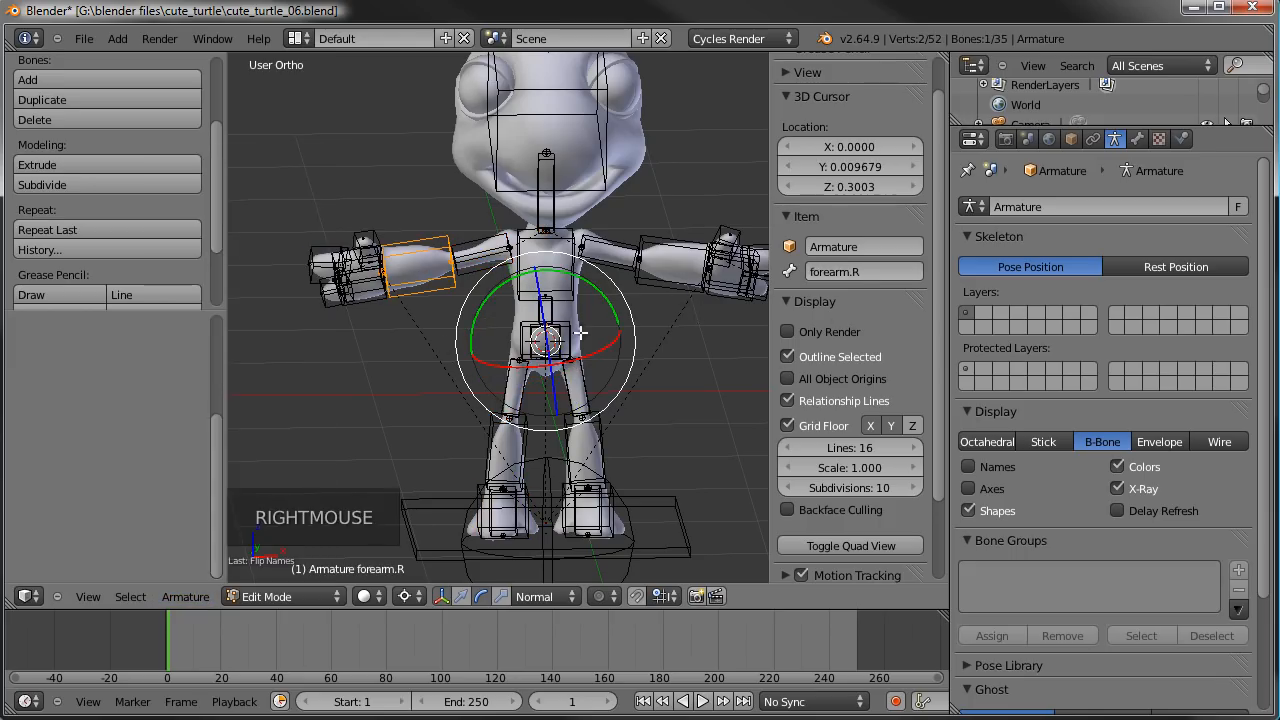
pyautogui.hotkey('ctrl', 'z')
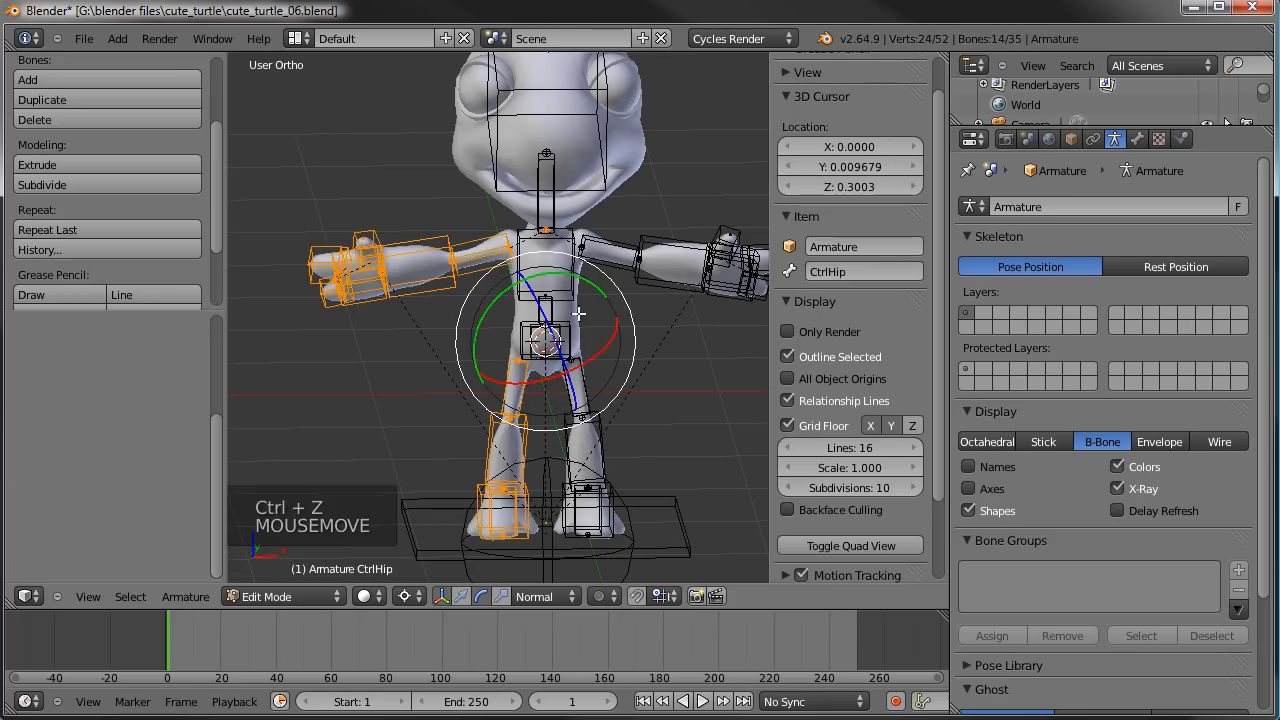
# - Invert the bone selection, enable X-Axis Mirror, and apply a bone roll of 0.00 to carry the roll over to the mirrored bones
pyautogui.click(130, 596)
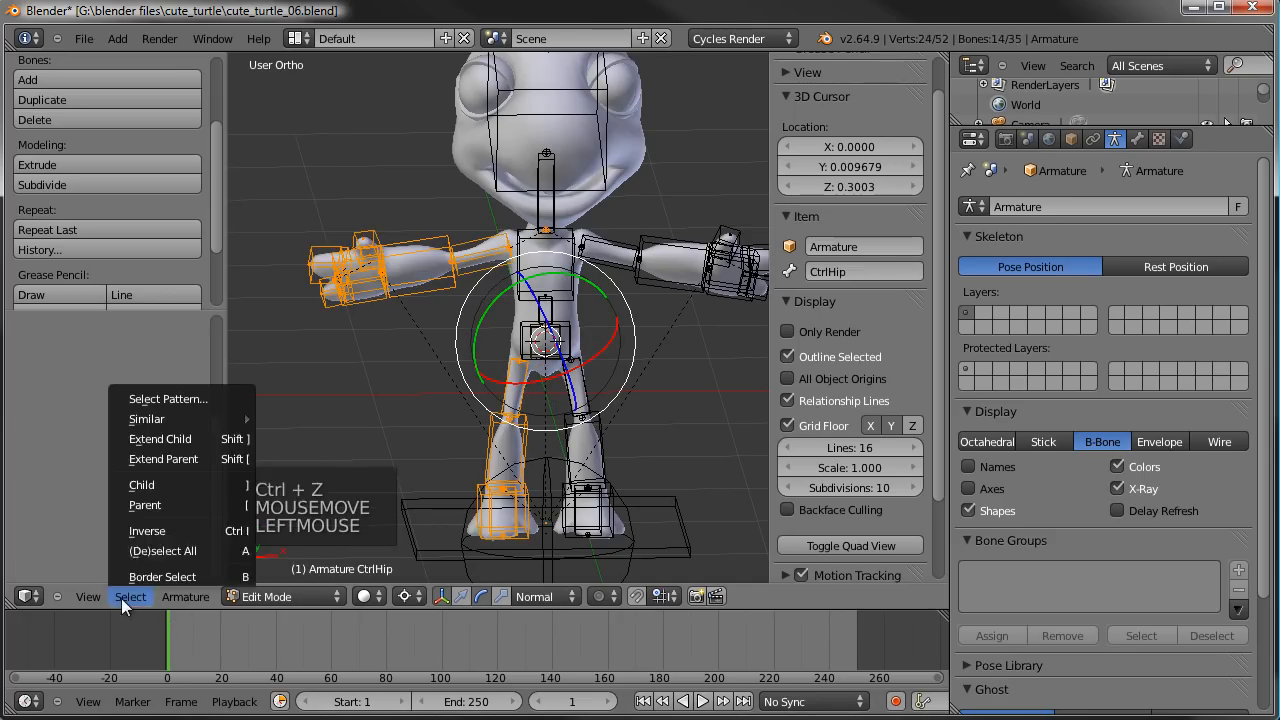
pyautogui.click(142, 531)
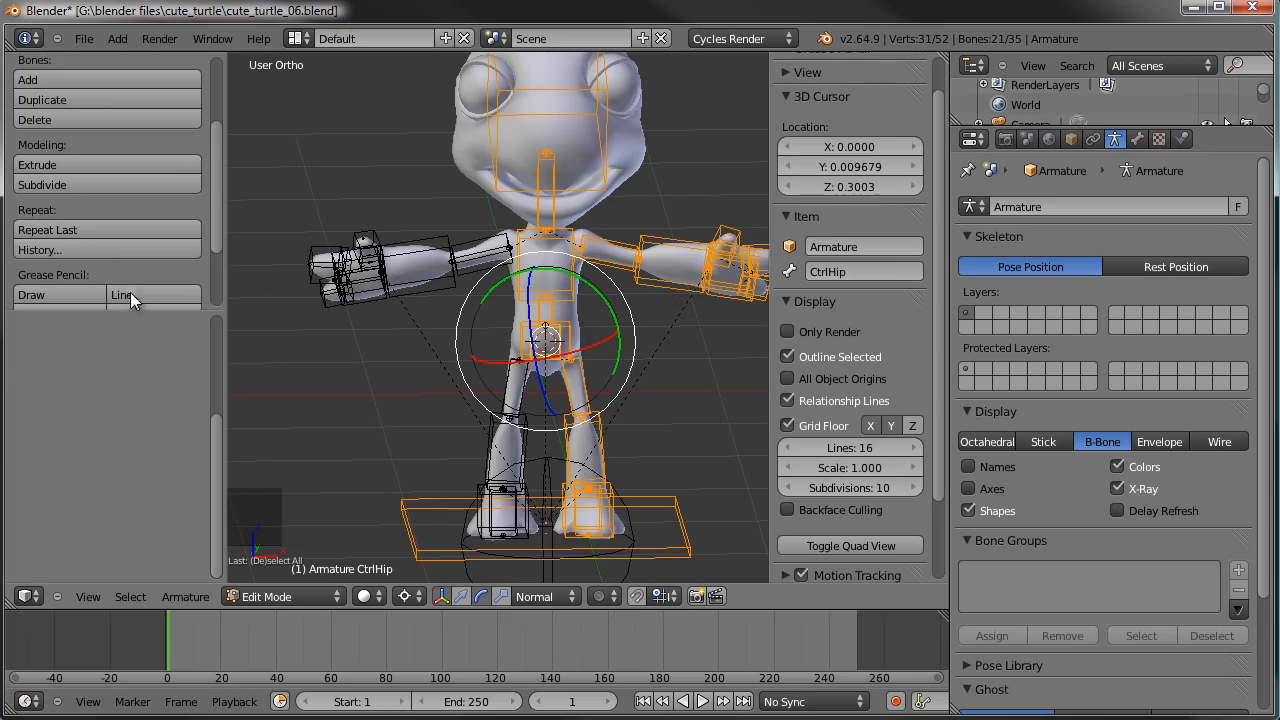
pyautogui.moveTo(123, 310)
pyautogui.mouseDown()
pyautogui.moveTo(123, 445)
pyautogui.moveTo(99, 470)
pyautogui.mouseUp()
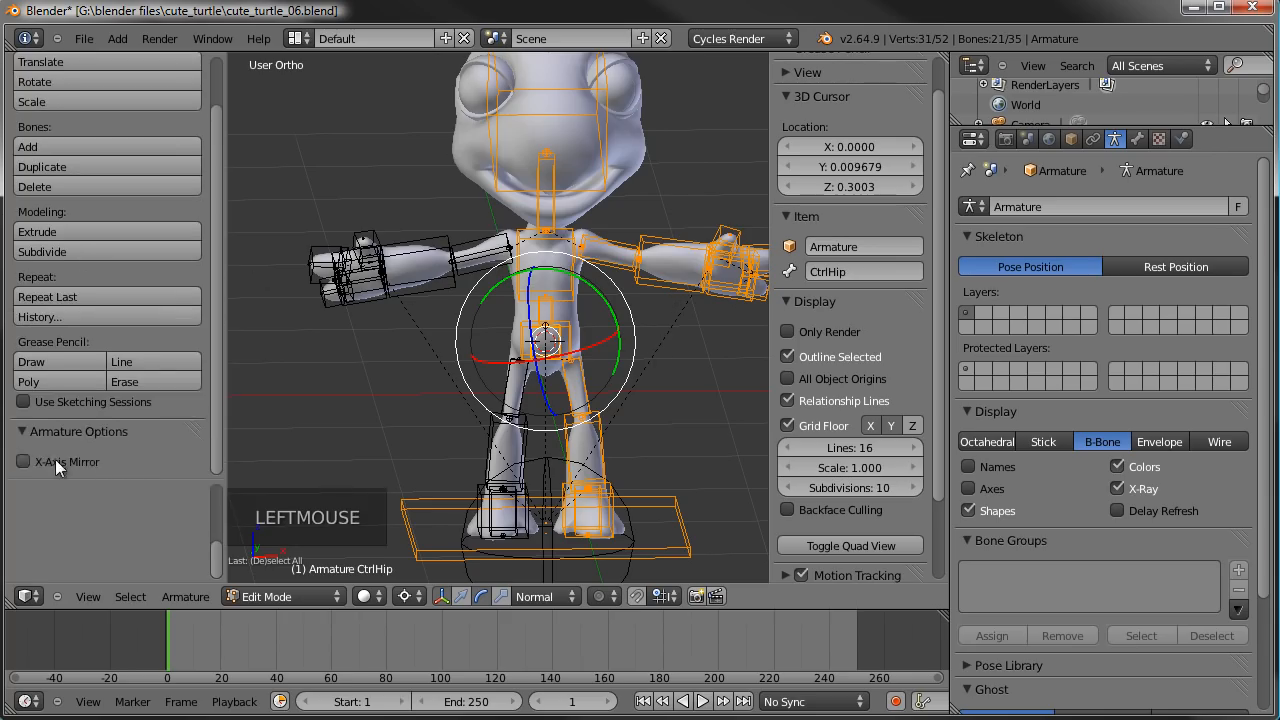
pyautogui.click(56, 459)
pyautogui.scroll(7, 81, 397)
pyautogui.scroll(-4, 81, 397)
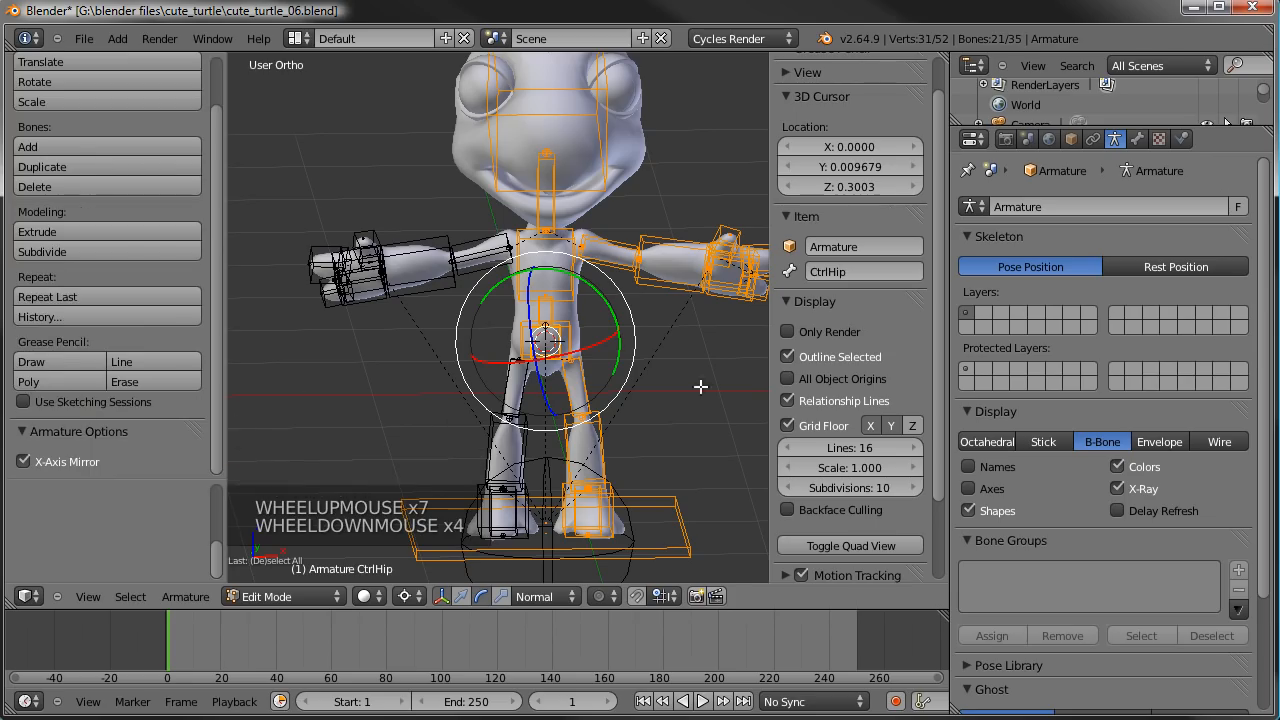
pyautogui.hotkey('ctrl', 'r')
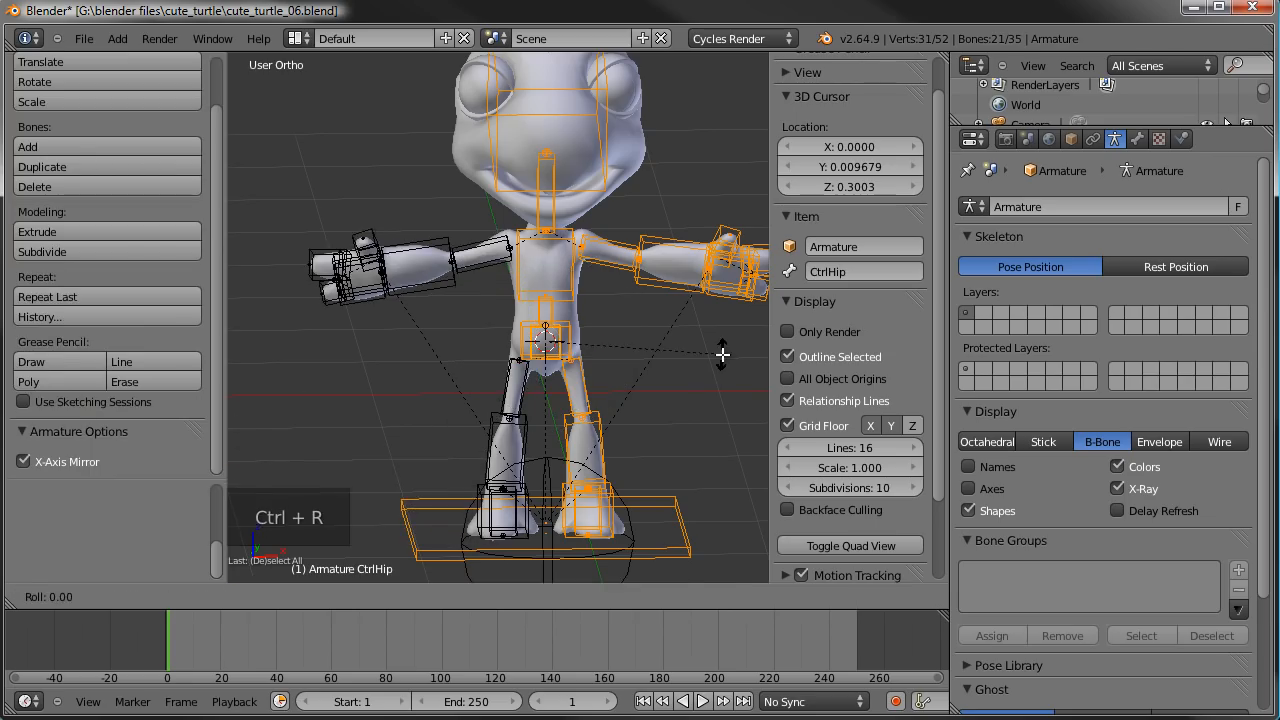
pyautogui.click(722, 354)
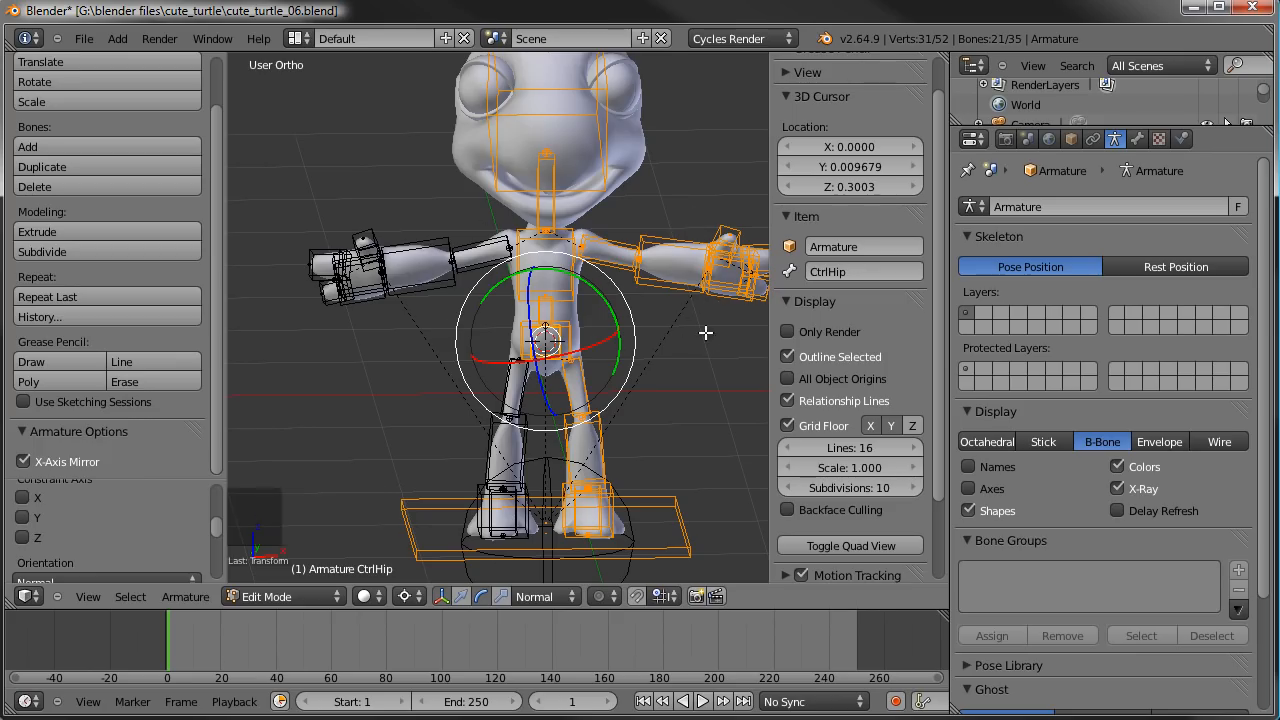
# - Switch the armature to Pose Mode, select only the IKhand.L bone, and set the pivot to the median point
pyautogui.press('Tab')
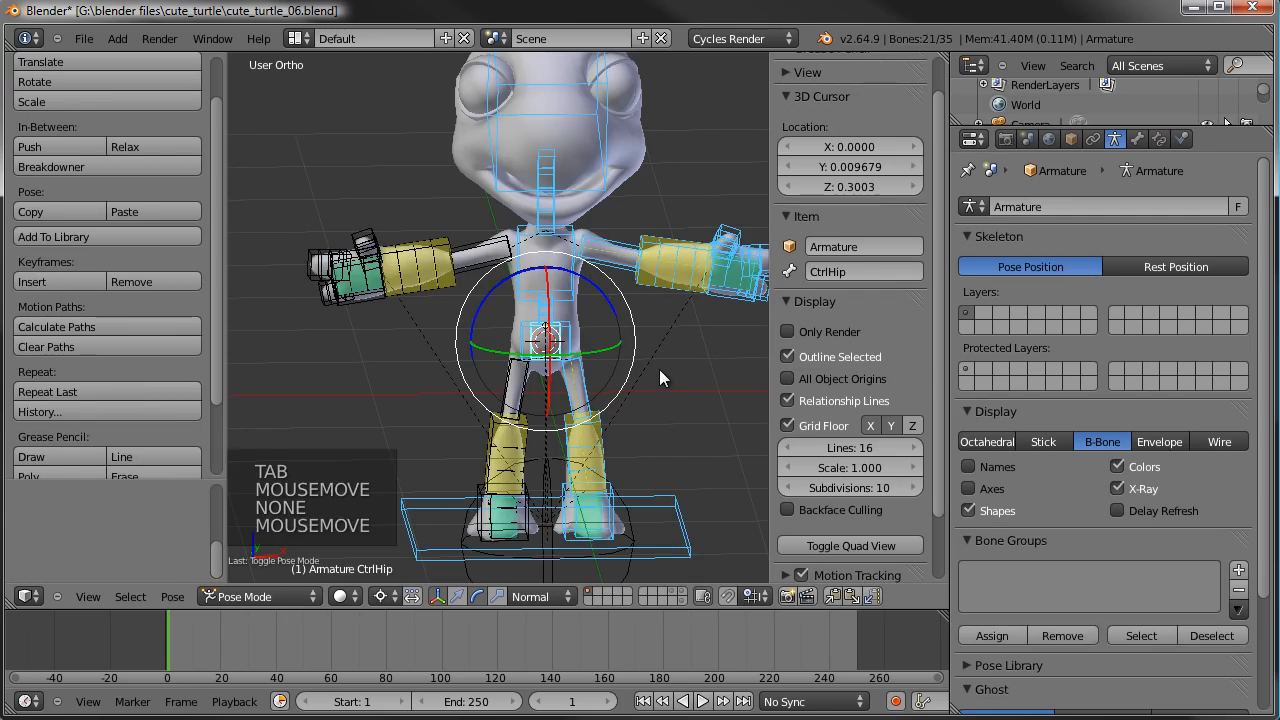
pyautogui.keyDown('shift'); pyautogui.moveTo(659, 369); pyautogui.dragTo(636, 299, button='middle'); pyautogui.keyUp('shift')
pyautogui.press('a')
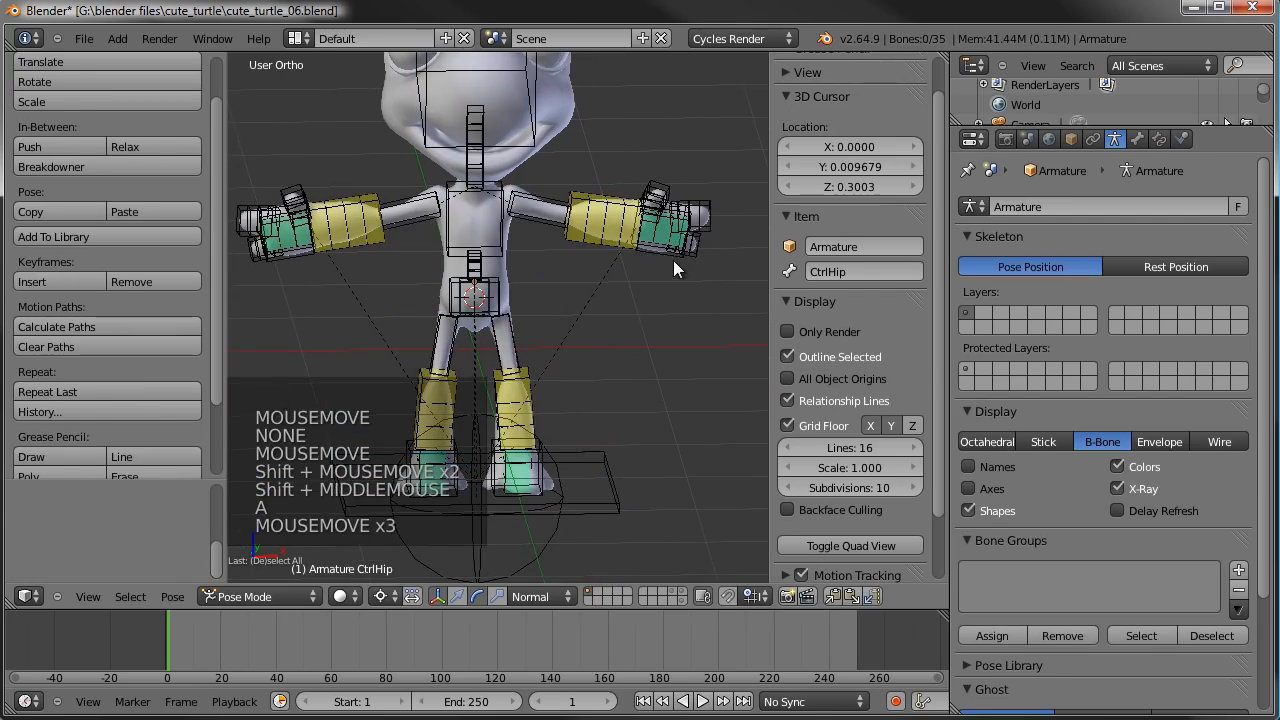
pyautogui.rightClick(700, 258)
pyautogui.press('r')
pyautogui.press('r')
pyautogui.rightClick(634, 291)
pyautogui.hotkey('ctrl', ',')
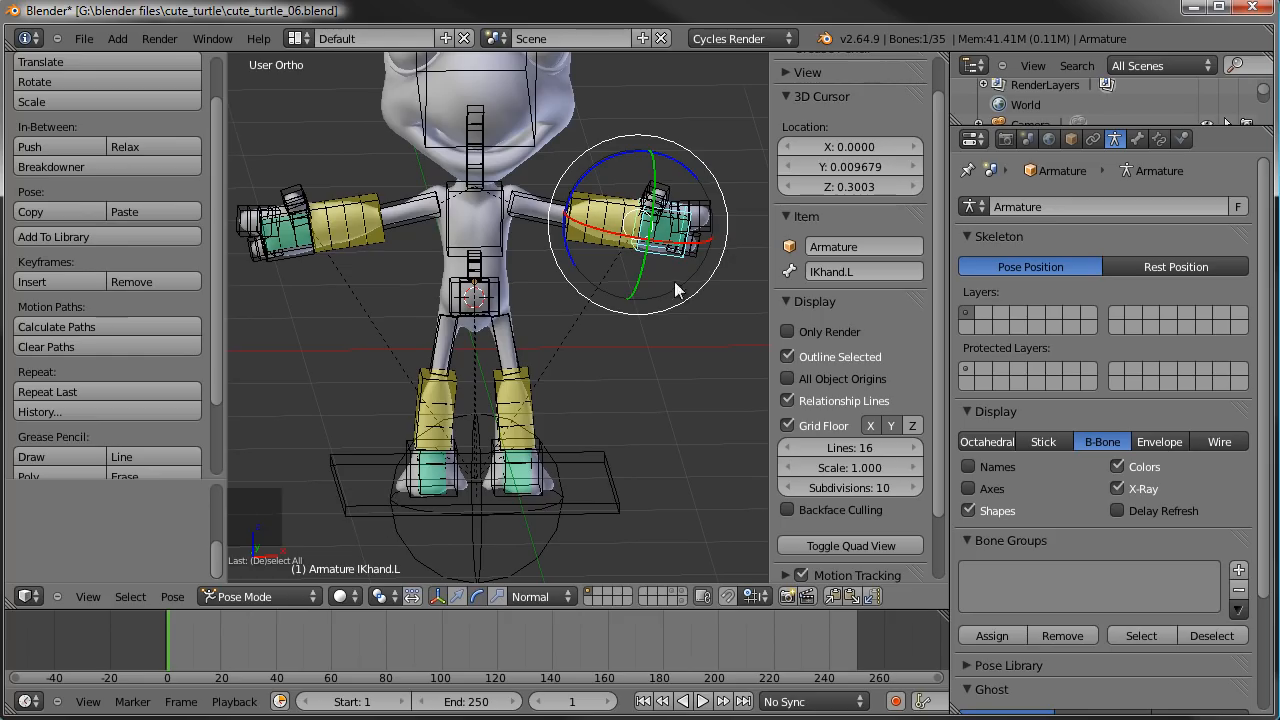
# - Rotate and move the IKhand.L bone so the left arm hangs down beside the turtle's hip
pyautogui.press('r')
pyautogui.press('r')
pyautogui.click(641, 334)
pyautogui.press('g')
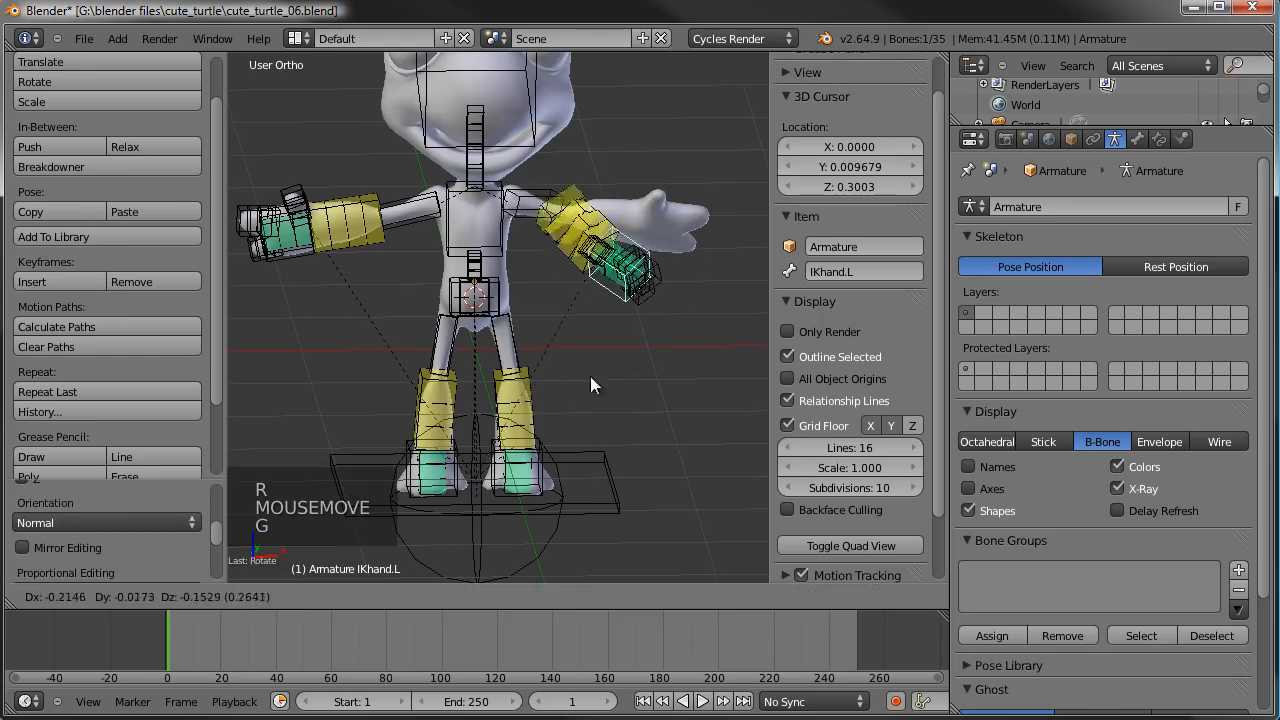
pyautogui.click(560, 415)
pyautogui.press('r')
pyautogui.press('r')
pyautogui.click(664, 382)
pyautogui.press('r')
pyautogui.click(695, 385)
pyautogui.press('g')
pyautogui.click(686, 387)
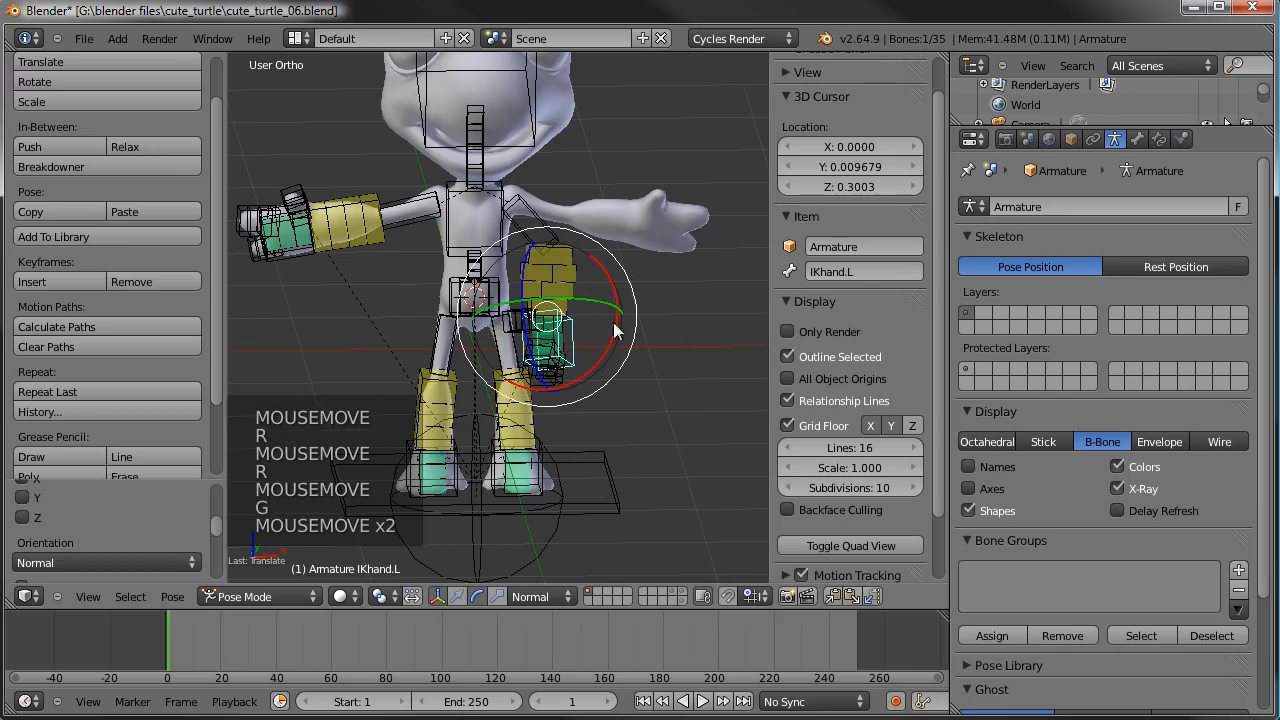
# - Copy the left hand's pose and paste it flipped onto the right arm
pyautogui.click(832, 597)
pyautogui.click(873, 597)
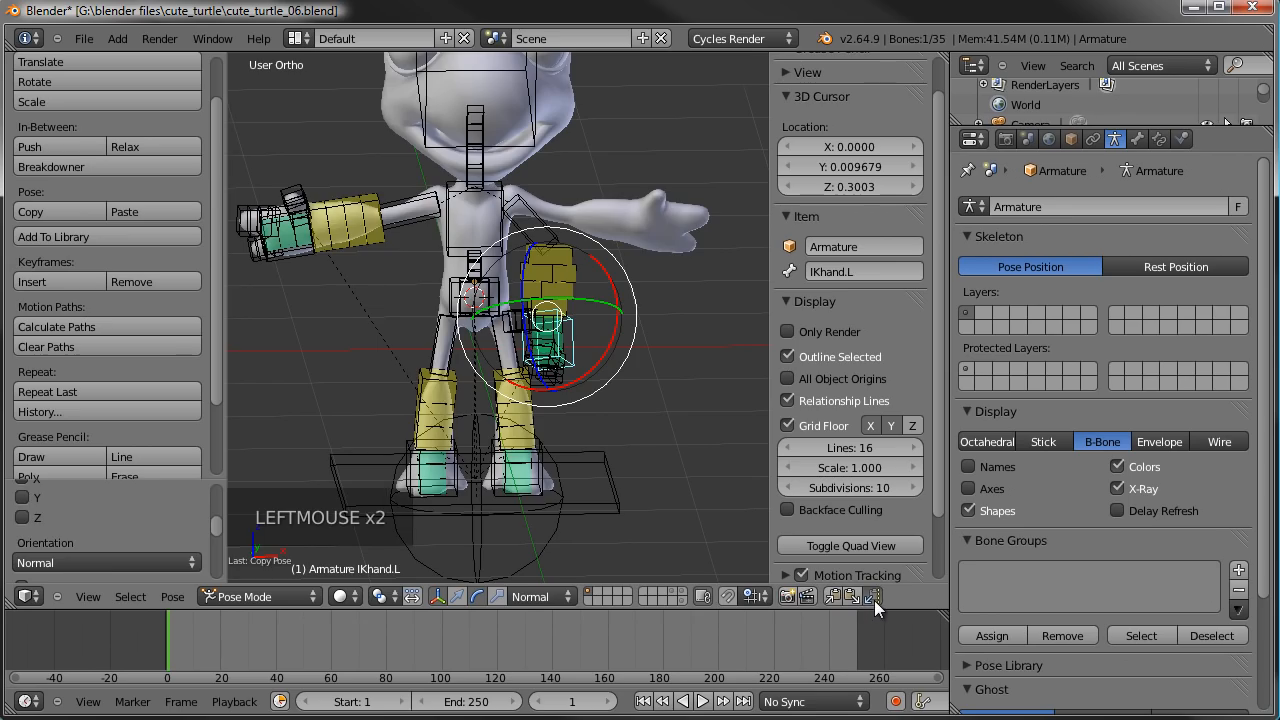
pyautogui.moveTo(520, 350); pyautogui.dragTo(470, 400, button='middle')
pyautogui.scroll(-2, 430, 355)
pyautogui.moveTo(470, 400); pyautogui.dragTo(580, 481, button='middle')
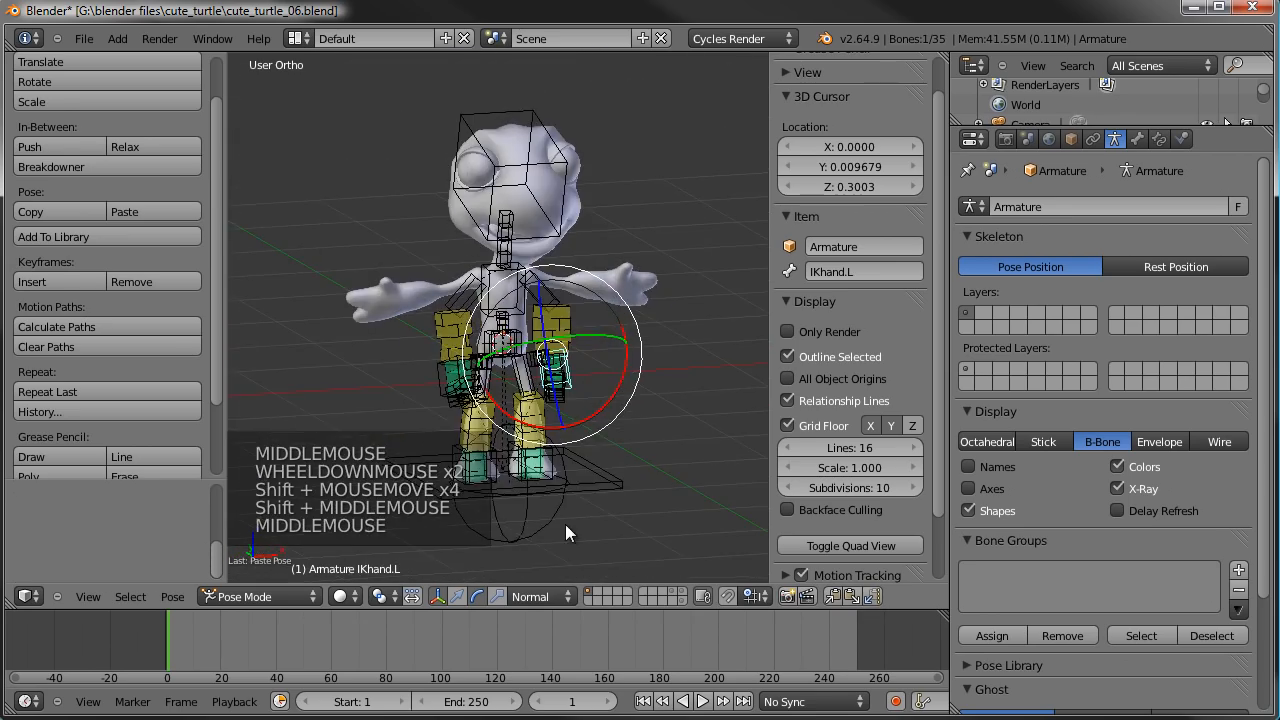
# - Try a free rotation of the TURTLE_MAIN_CTRL empty, cancel it, and reselect the left forearm bone
pyautogui.rightClick(567, 537)
pyautogui.press('r')
pyautogui.press('r')
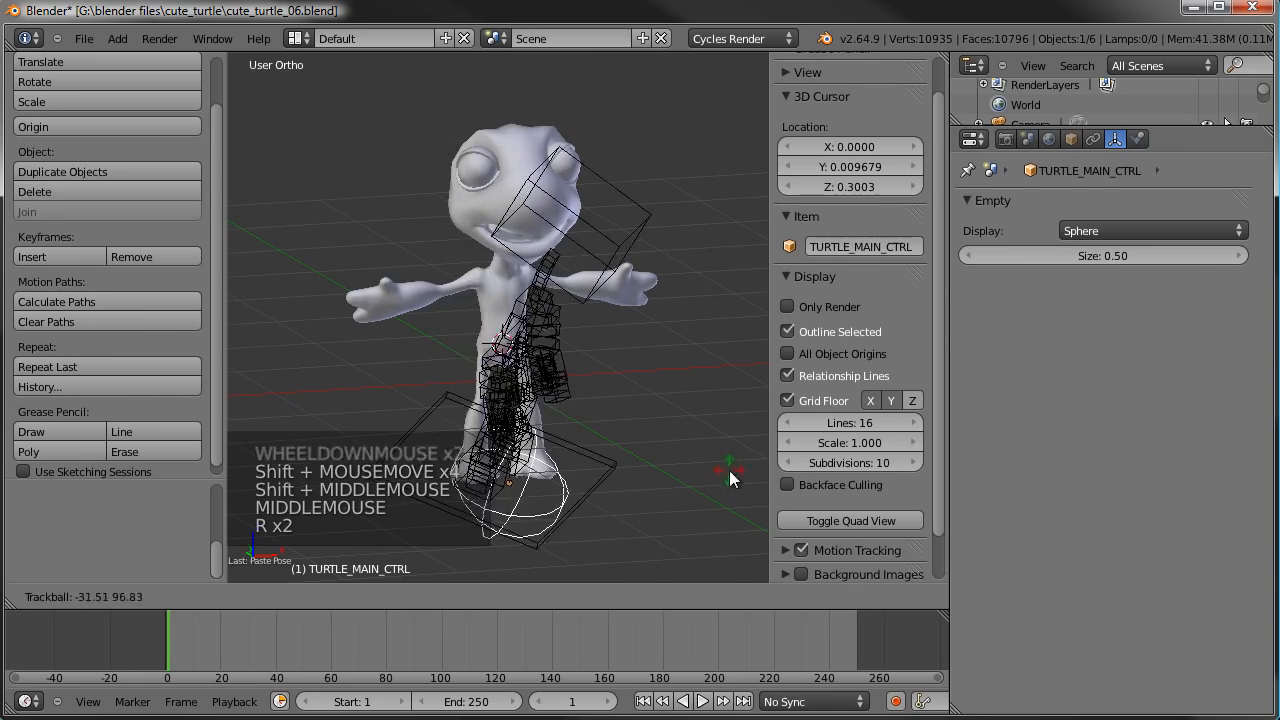
pyautogui.rightClick(410, 575)
pyautogui.rightClick(576, 345)
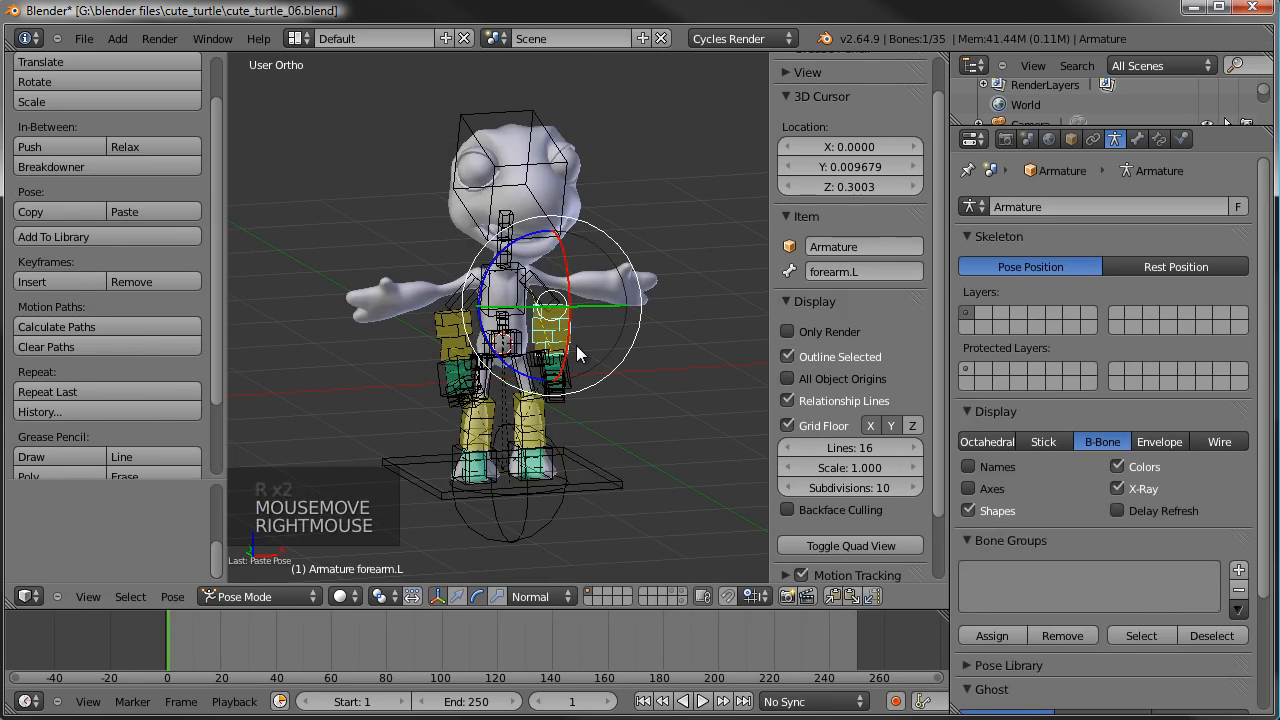
# - Clear the location and rotation of all pose bones, deselect them, and check the rest pose in front view
pyautogui.press('KP_1')
pyautogui.press('a')
pyautogui.press('a')
pyautogui.press('a')
pyautogui.press('a')
pyautogui.press('a')
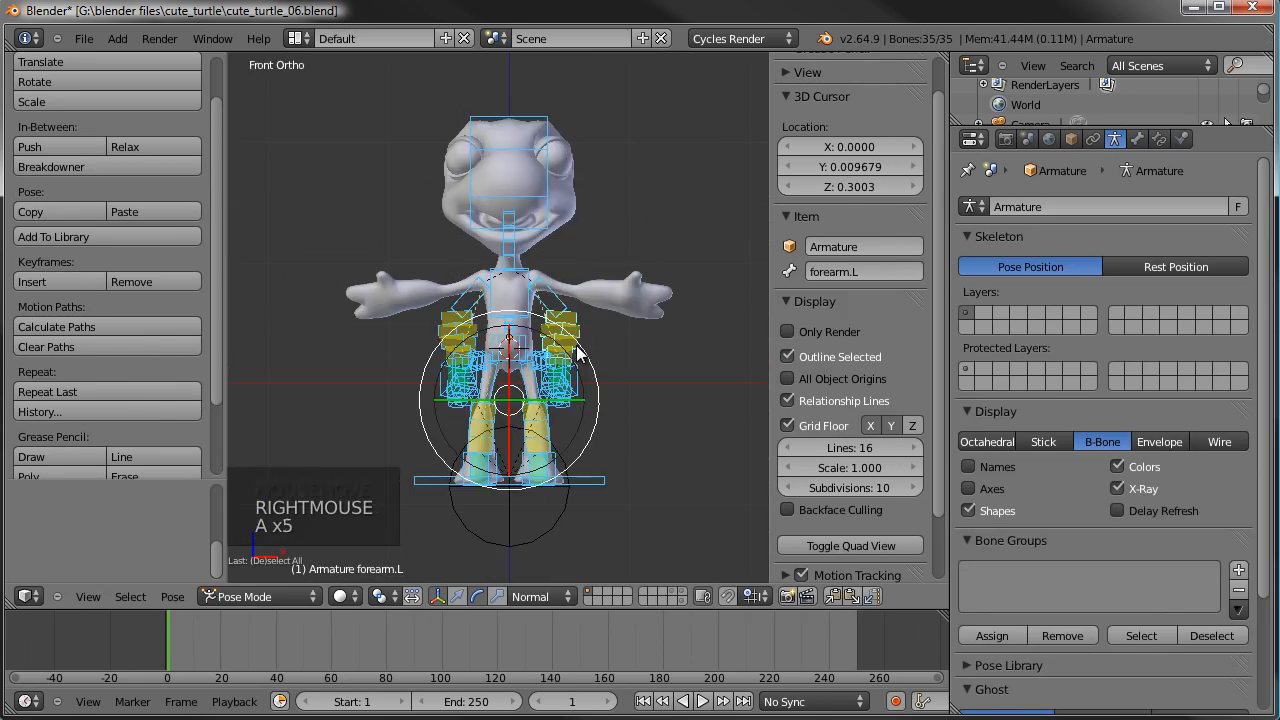
pyautogui.hotkey('alt', 'g')
pyautogui.hotkey('alt', 'r')
pyautogui.press('a')
pyautogui.scroll(2, 576, 345)
pyautogui.keyDown('shift'); pyautogui.moveTo(576, 345); pyautogui.dragTo(584, 357, button='middle'); pyautogui.keyUp('shift')
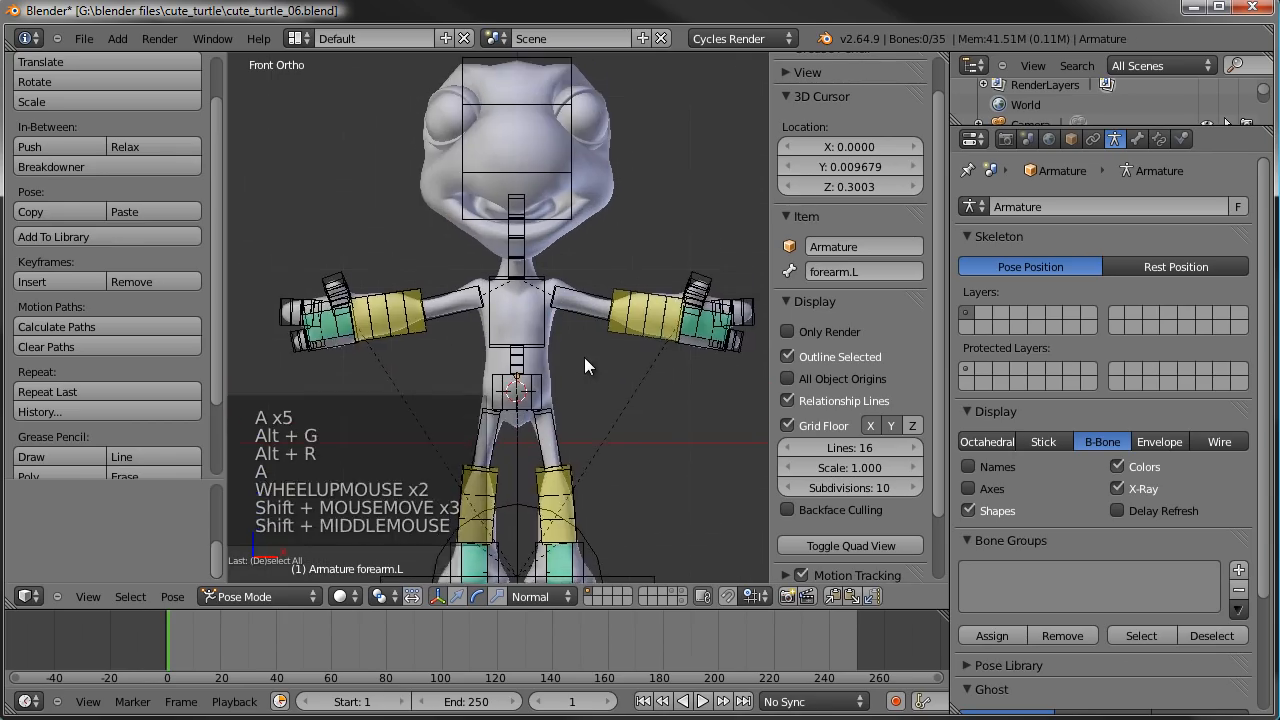
pyautogui.scroll(-1, 584, 357)
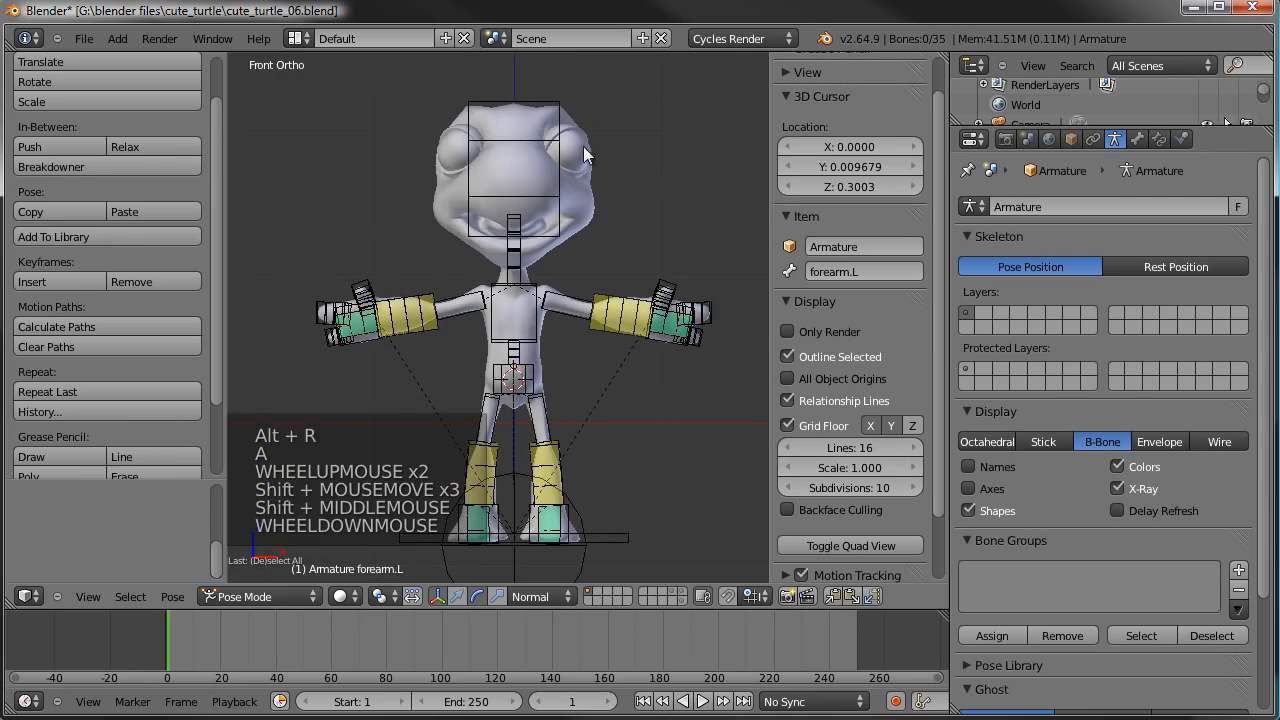
# - Parent the TurtleBody mesh to the armature with automatic weights
pyautogui.rightClick(607, 209)
pyautogui.moveTo(607, 209); pyautogui.dragTo(572, 284, button='middle')
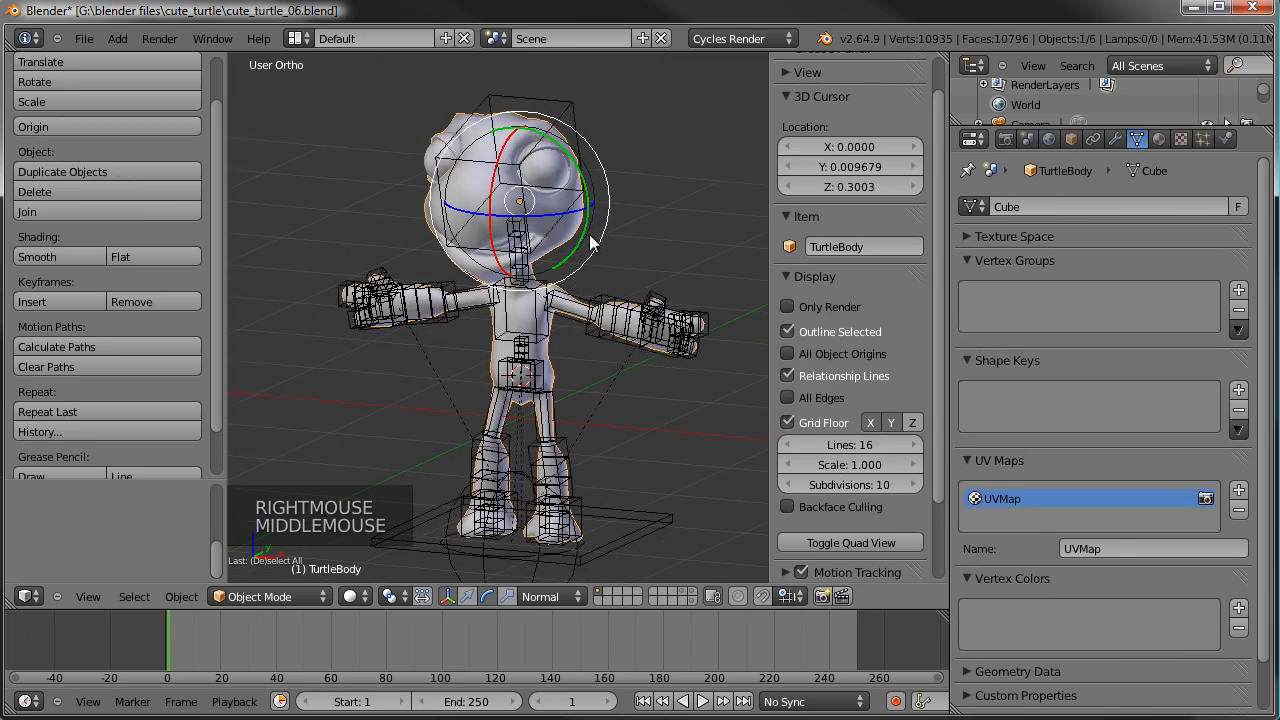
pyautogui.keyDown('shift'); pyautogui.rightClick(549, 228); pyautogui.keyUp('shift')
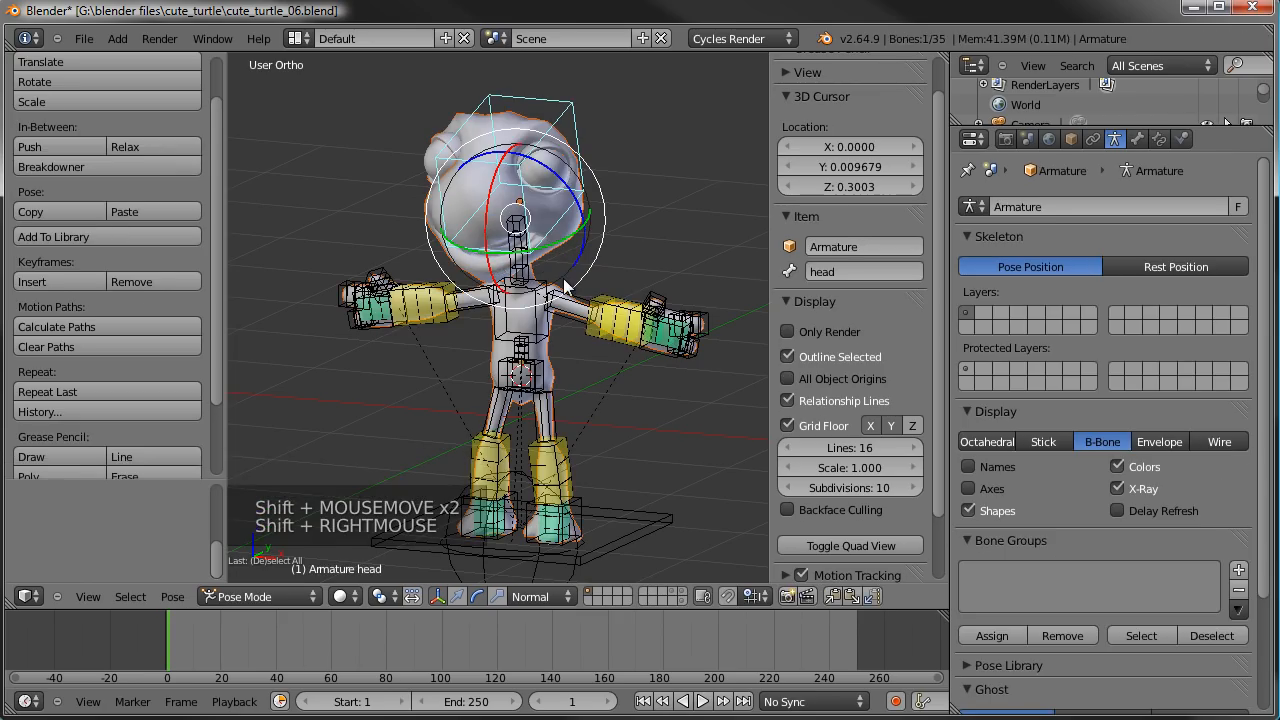
pyautogui.hotkey('ctrl', 'p')
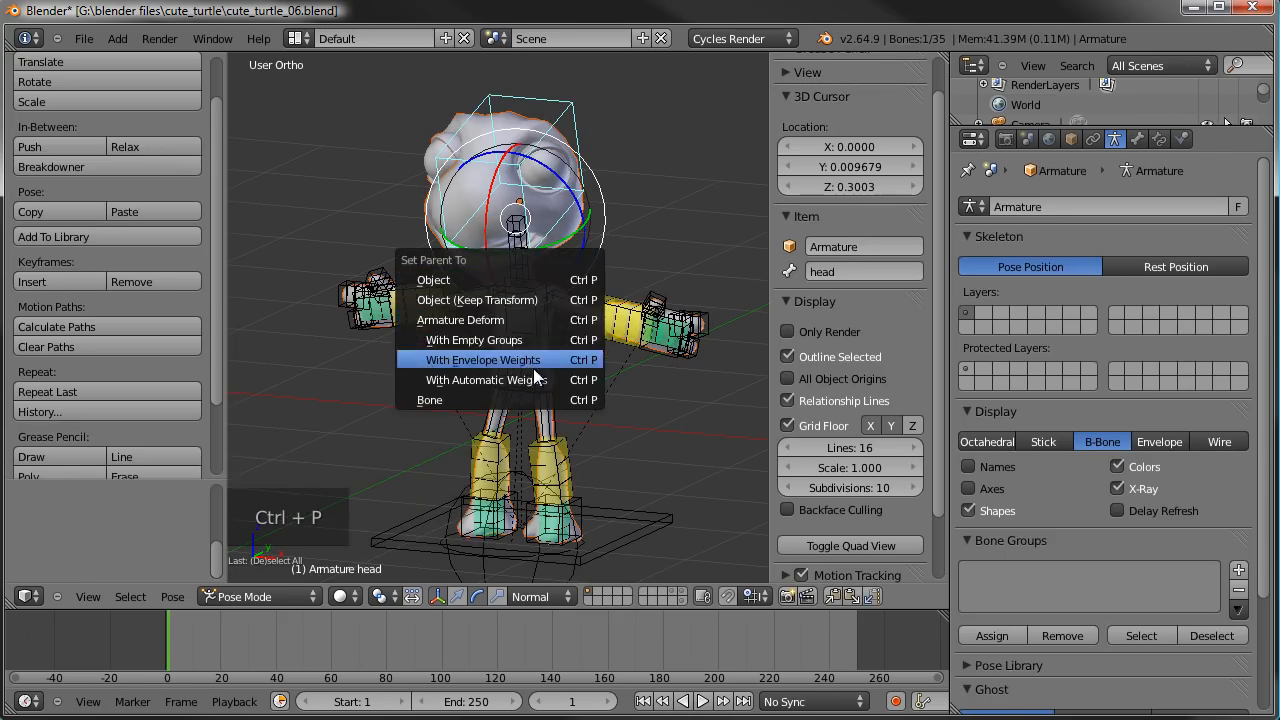
pyautogui.click(456, 378)
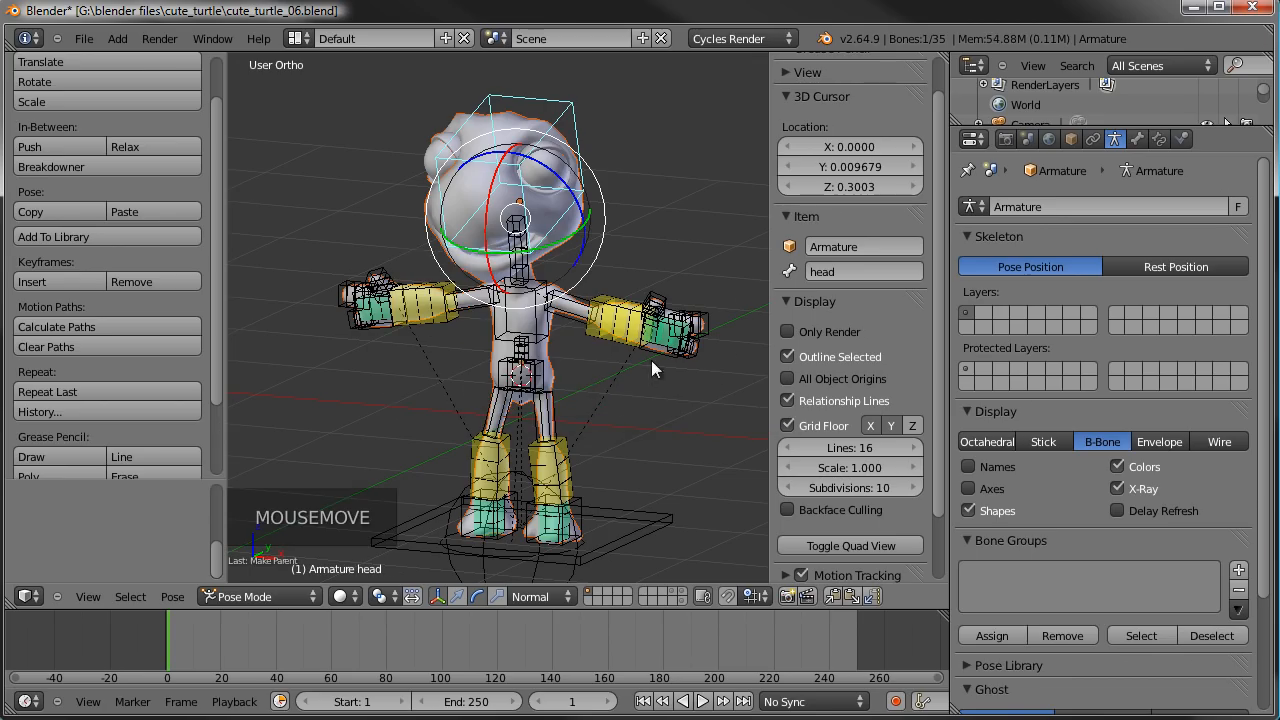
# - Lower the left arm by rotating and moving the IKhand.L bone to test the body mesh's deformation
pyautogui.rightClick(695, 332)
pyautogui.press('r')
pyautogui.press('r')
pyautogui.click(651, 392)
pyautogui.press('g')
pyautogui.click(597, 433)
pyautogui.press('r')
pyautogui.click(665, 398)
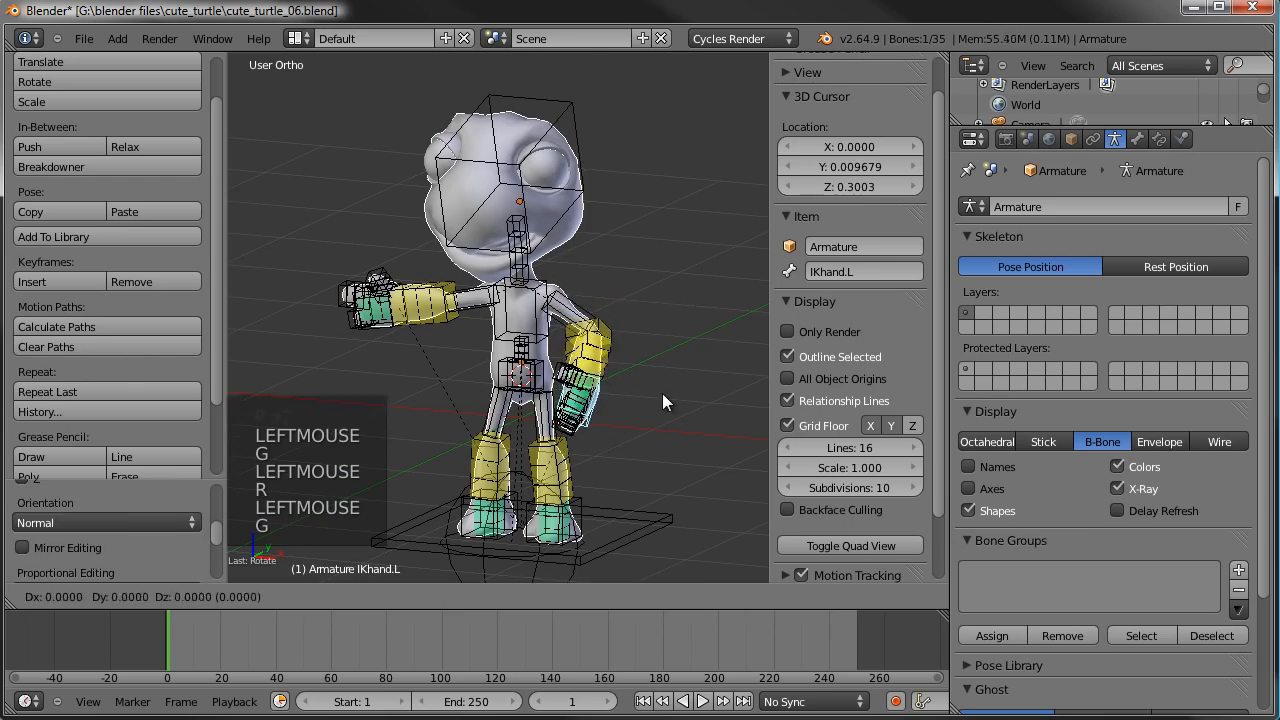
# - Adjust the IKhand.L bone's rotation and position further and inspect the bent elbow and hand deformation up close
pyautogui.scroll(2, 665, 398)
pyautogui.keyDown('shift'); pyautogui.moveTo(665, 398); pyautogui.dragTo(600, 270, button='middle'); pyautogui.keyUp('shift')
pyautogui.scroll(5, 597, 220)
pyautogui.moveTo(597, 220); pyautogui.dragTo(465, 248, button='middle')
pyautogui.press('r')
pyautogui.click(437, 197)
pyautogui.press('g')
pyautogui.click(455, 230)
pyautogui.press('g')
pyautogui.click(661, 224)
pyautogui.keyDown('shift'); pyautogui.moveTo(620, 205); pyautogui.dragTo(575, 330, button='middle'); pyautogui.keyUp('shift')
pyautogui.scroll(-1, 580, 318)
pyautogui.keyDown('shift'); pyautogui.moveTo(563, 197); pyautogui.dragTo(571, 241, button='middle'); pyautogui.keyUp('shift')
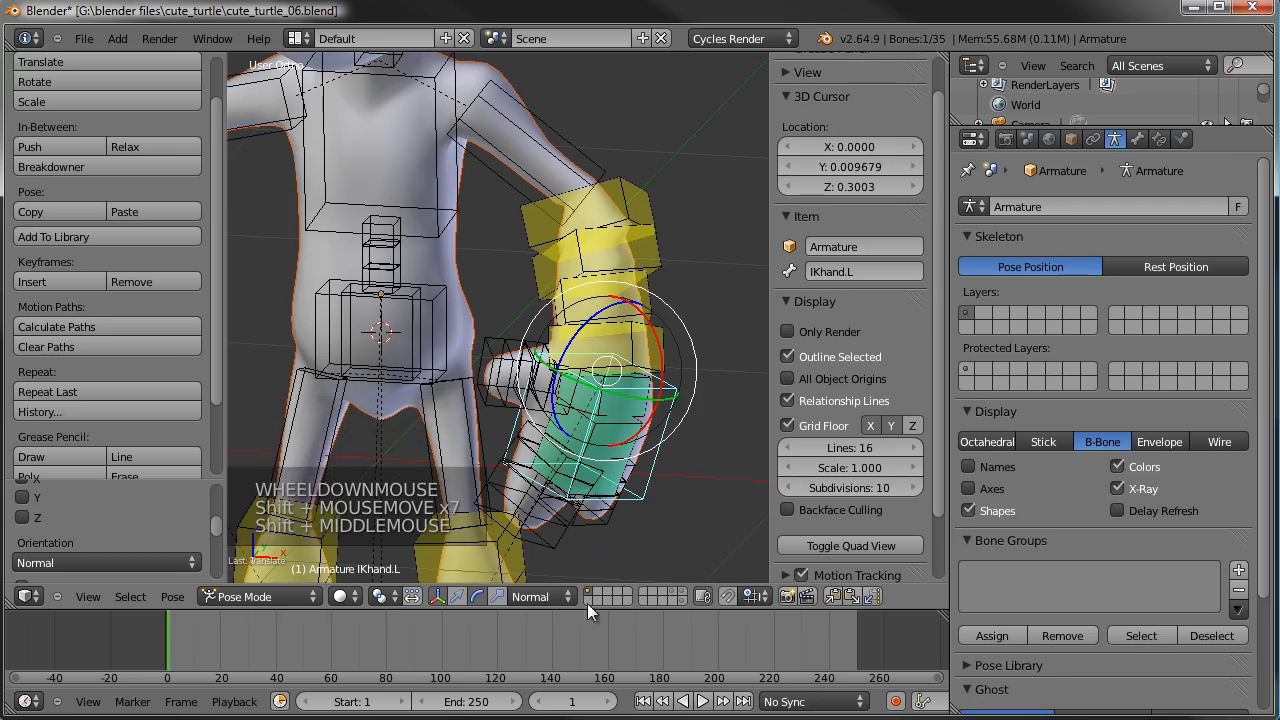
# - Switch to Object Mode, move the turtle body and armature to layer 11, and display that layer
pyautogui.click(288, 597)
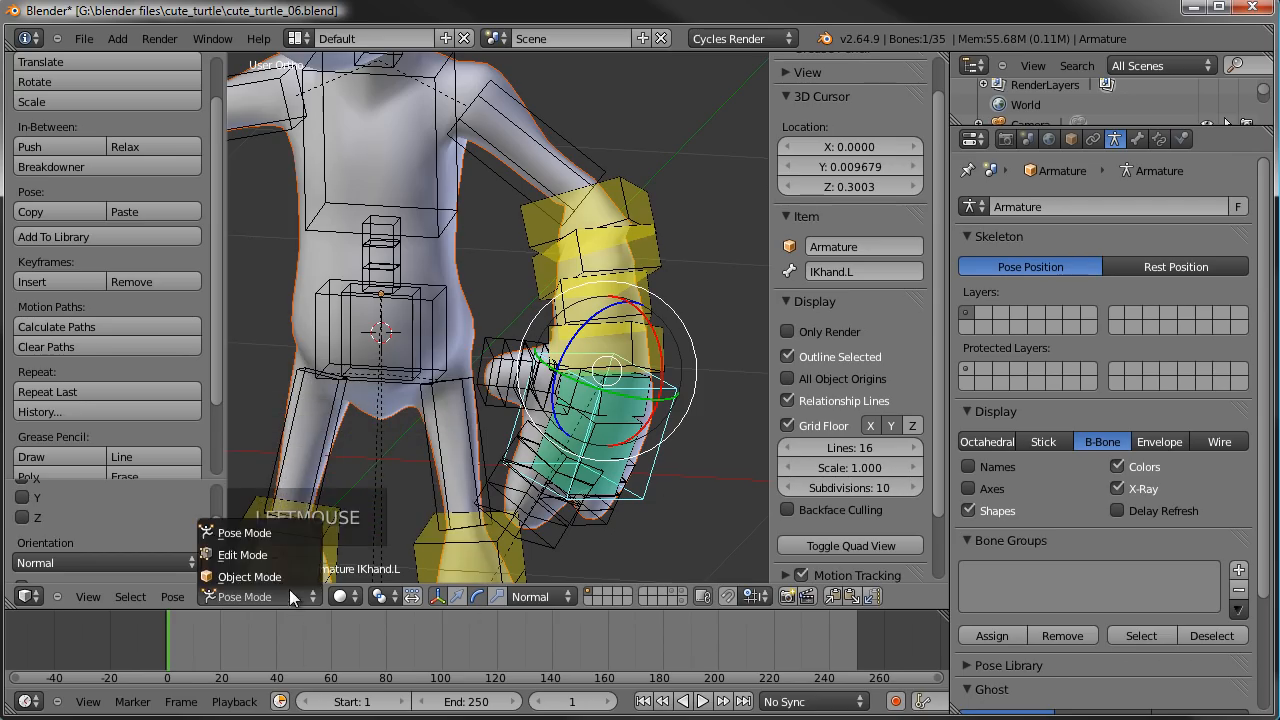
pyautogui.click(283, 575)
pyautogui.press('m')
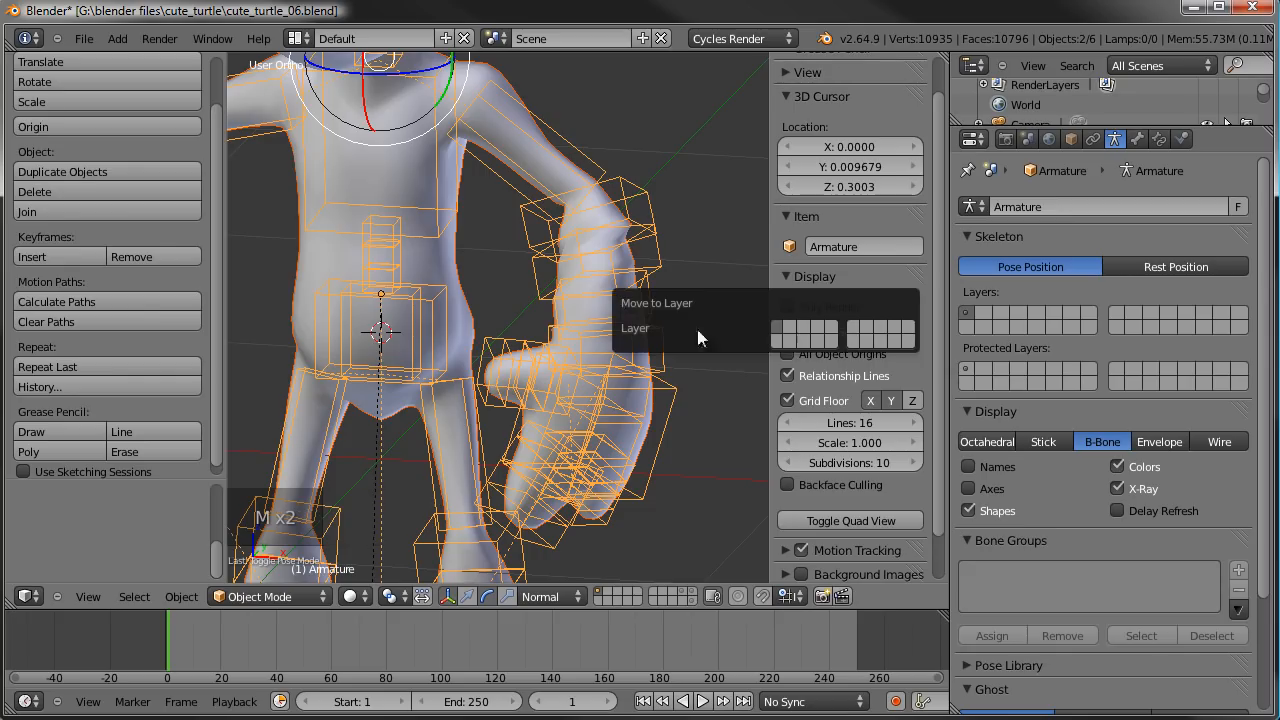
pyautogui.click(778, 342)
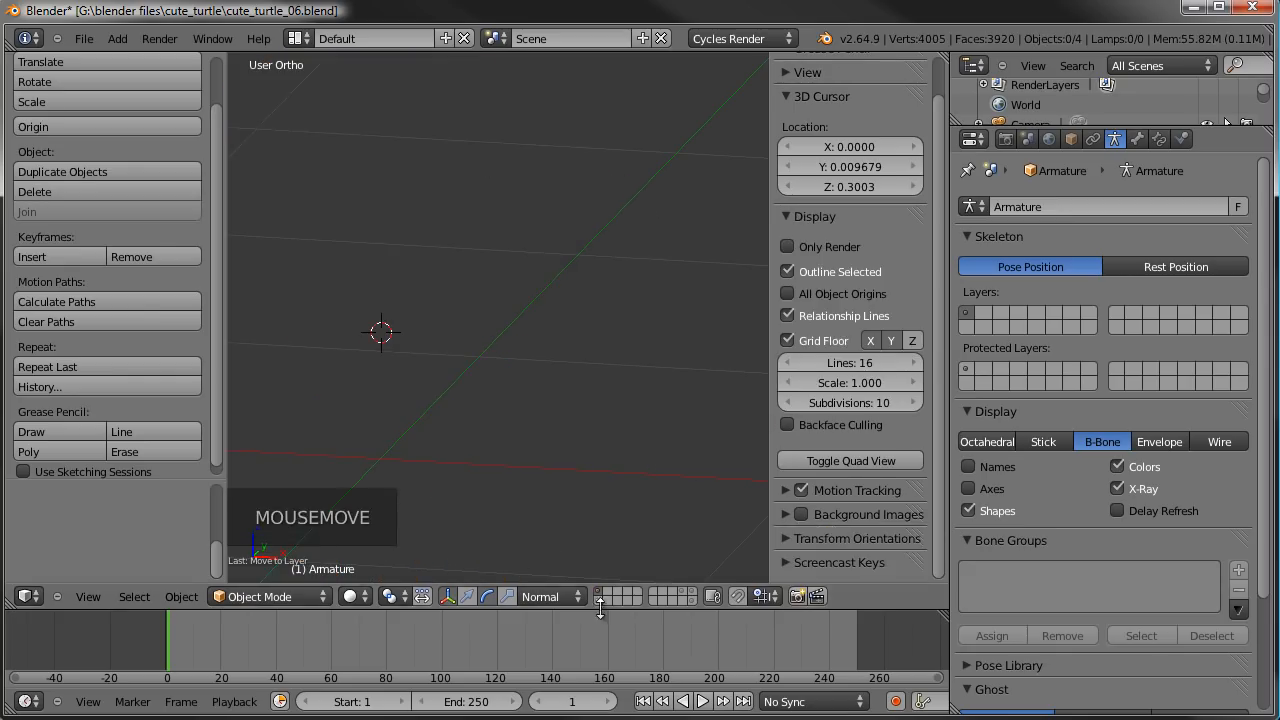
pyautogui.scroll(-11, 472, 224)
pyautogui.scroll(5, 472, 224)
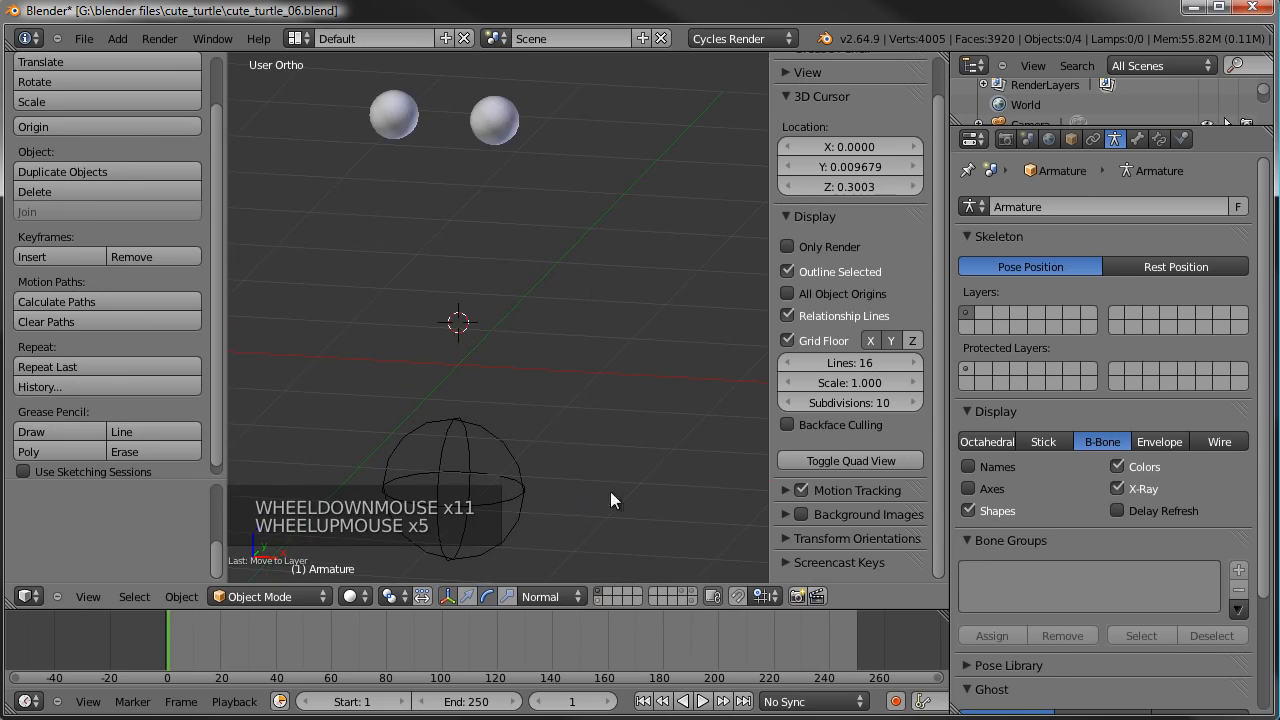
pyautogui.click(598, 598)
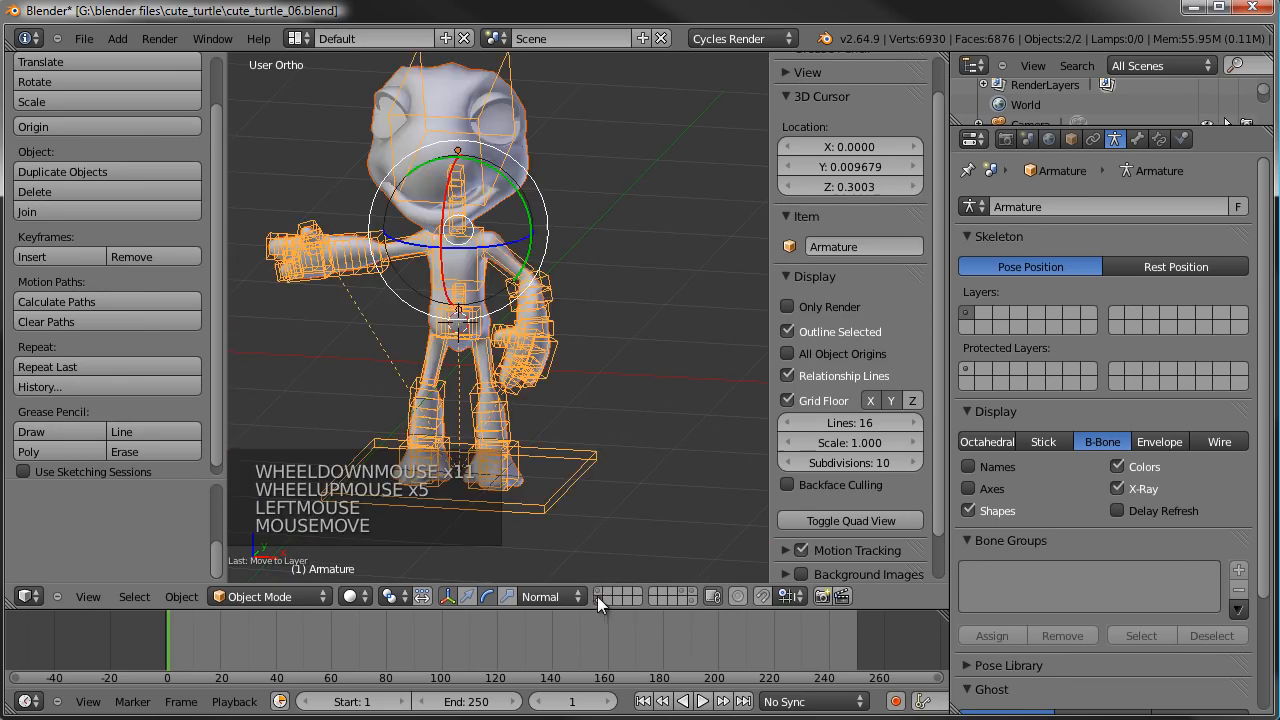
# - Select only the TurtleBody mesh, move it to layer 1, and display that layer
pyautogui.press('a')
pyautogui.rightClick(568, 159)
pyautogui.press('m')
pyautogui.press('m')
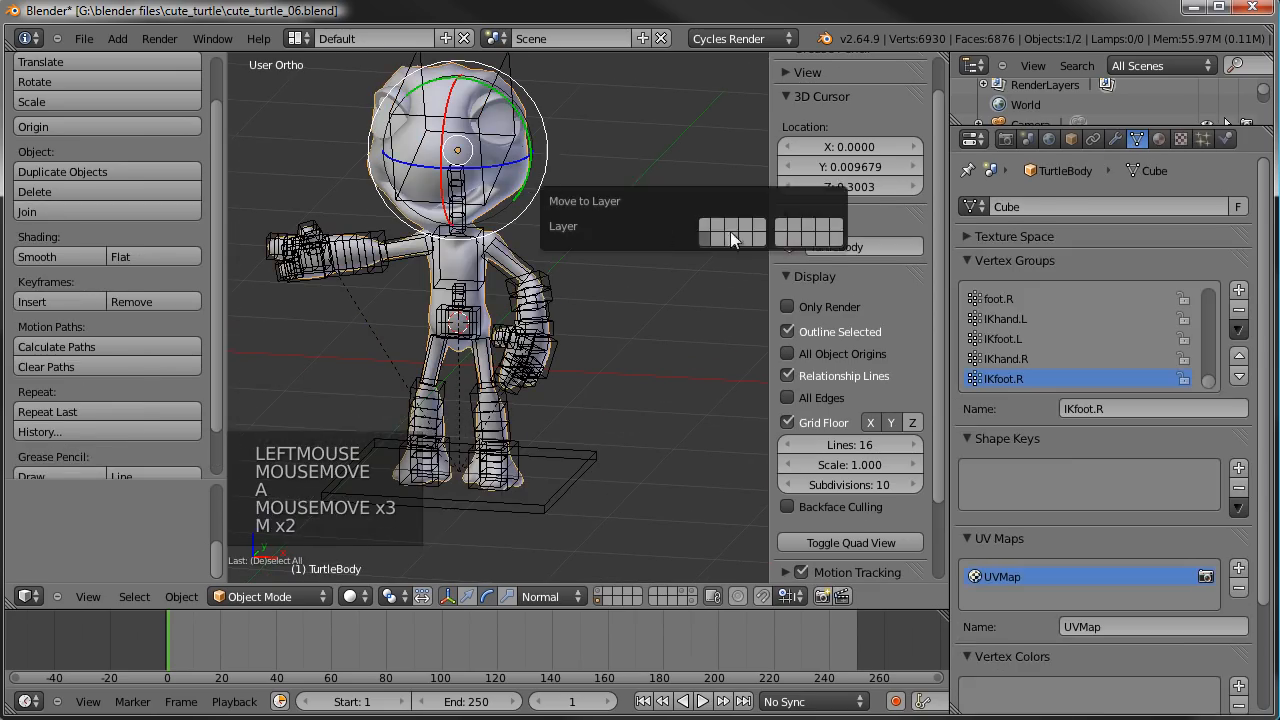
pyautogui.click(704, 224)
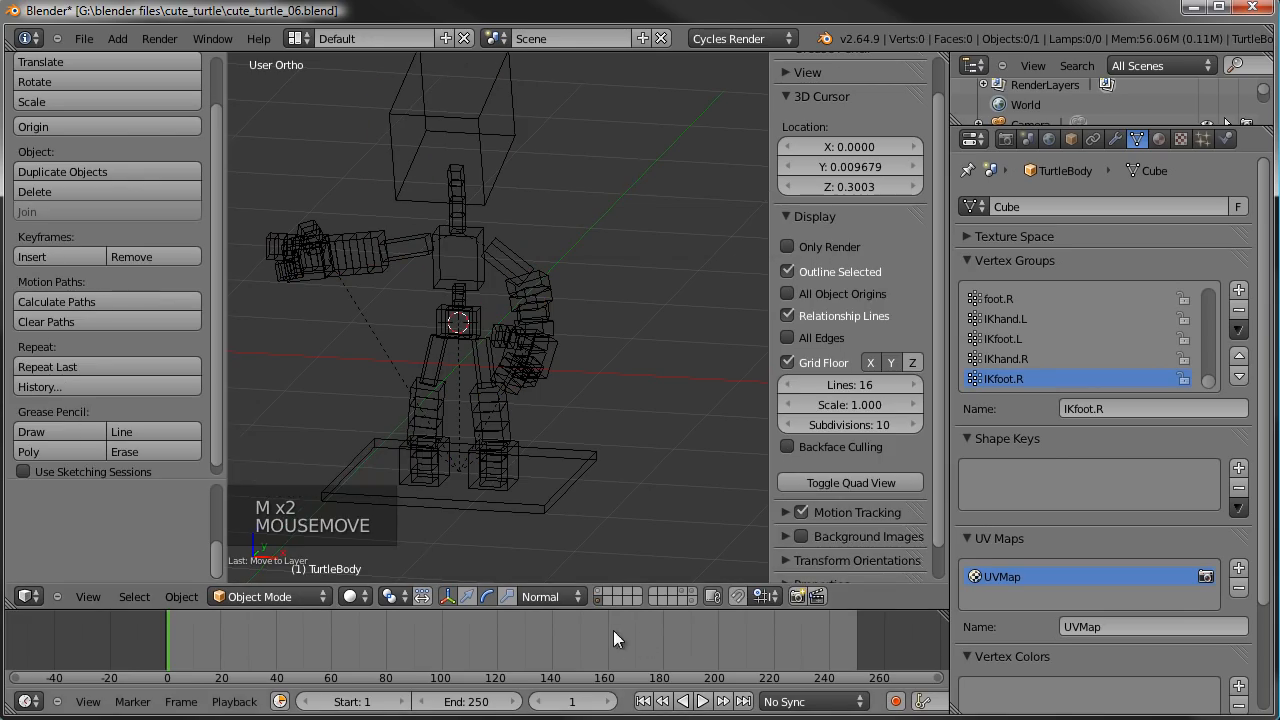
pyautogui.click(598, 594)
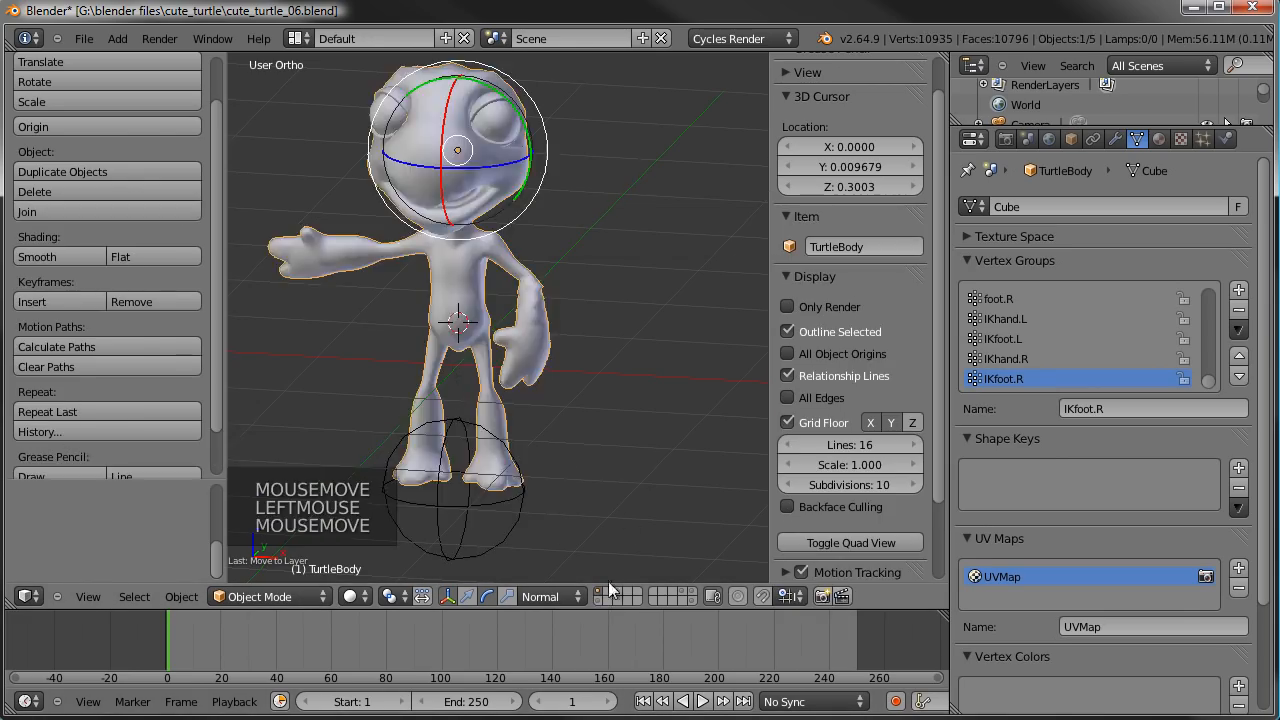
# - Examine the bent left arm's elbow, forearm and hand deformation from several angles
pyautogui.scroll(5, 558, 466)
pyautogui.rightClick(558, 466)
pyautogui.moveTo(684, 395); pyautogui.dragTo(432, 408, button='middle')
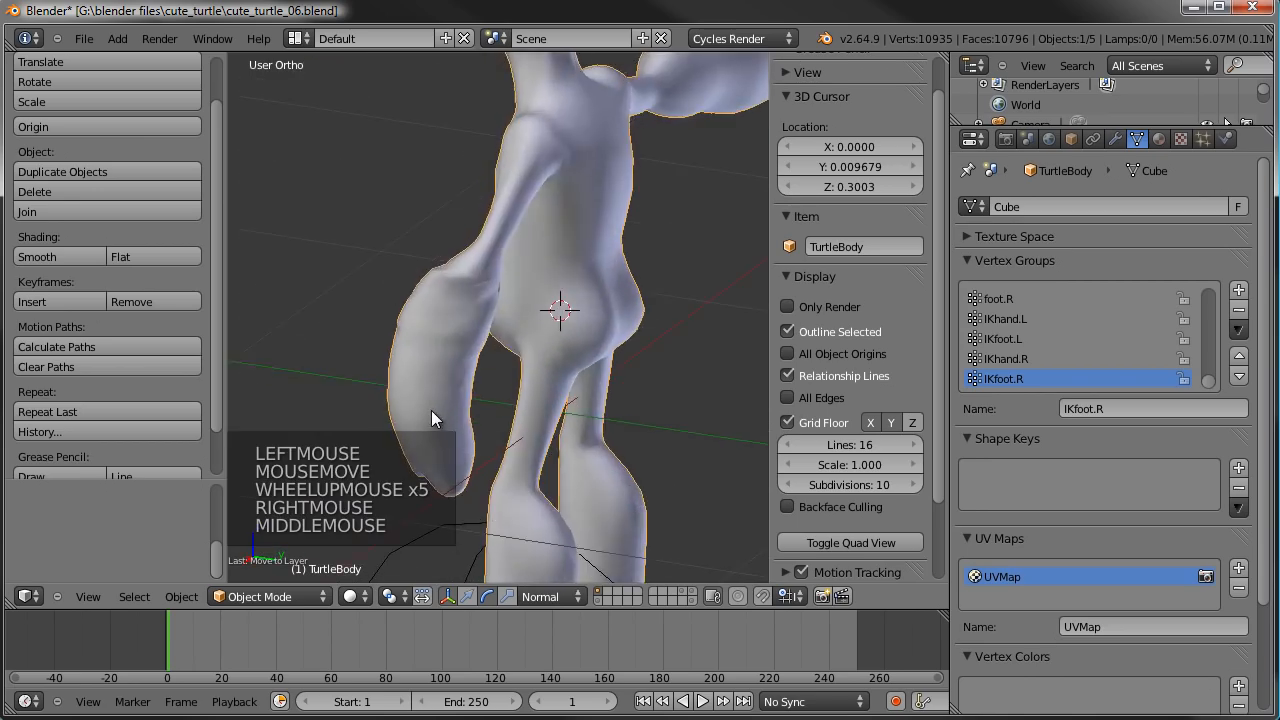
pyautogui.scroll(2, 407, 357)
pyautogui.moveTo(407, 357); pyautogui.dragTo(614, 357, button='middle')
pyautogui.rightClick(610, 252)
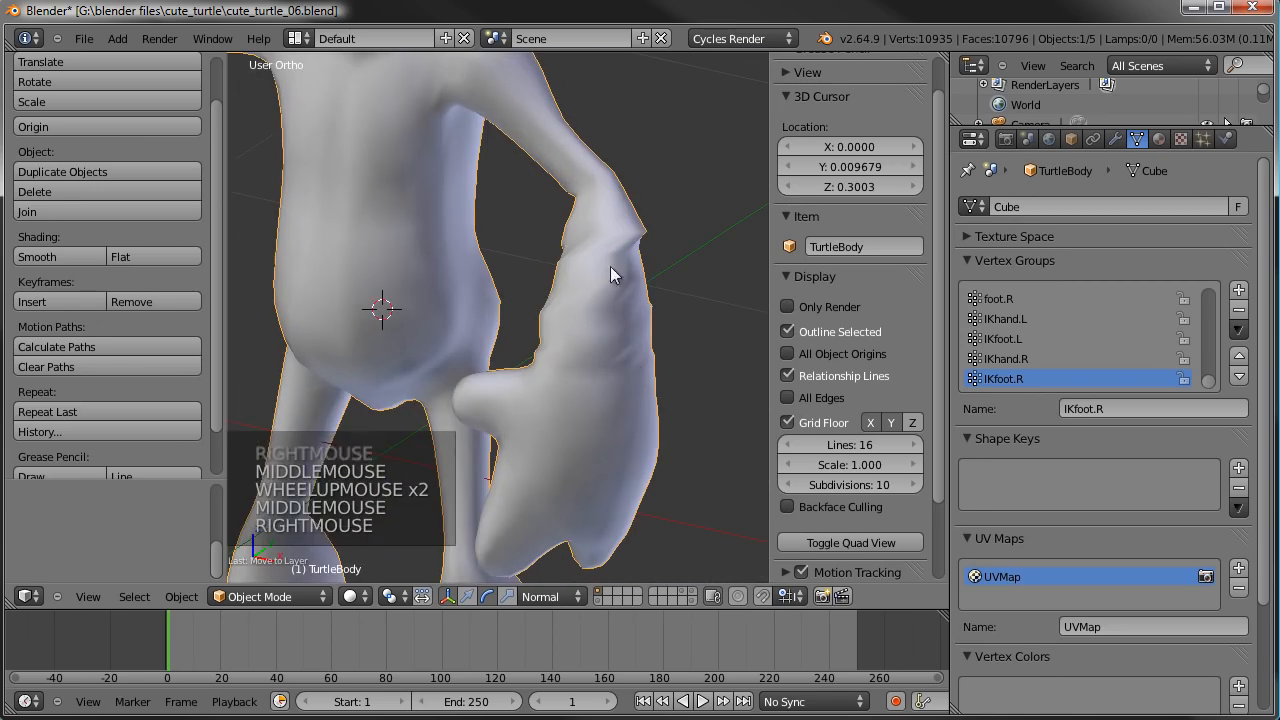
pyautogui.scroll(-4, 555, 438)
pyautogui.moveTo(555, 438)
pyautogui.mouseDown(button='middle')
pyautogui.moveTo(706, 429)
pyautogui.moveTo(563, 420)
pyautogui.mouseUp(button='middle')
pyautogui.scroll(2, 508, 420)
pyautogui.scroll(1, 508, 420)
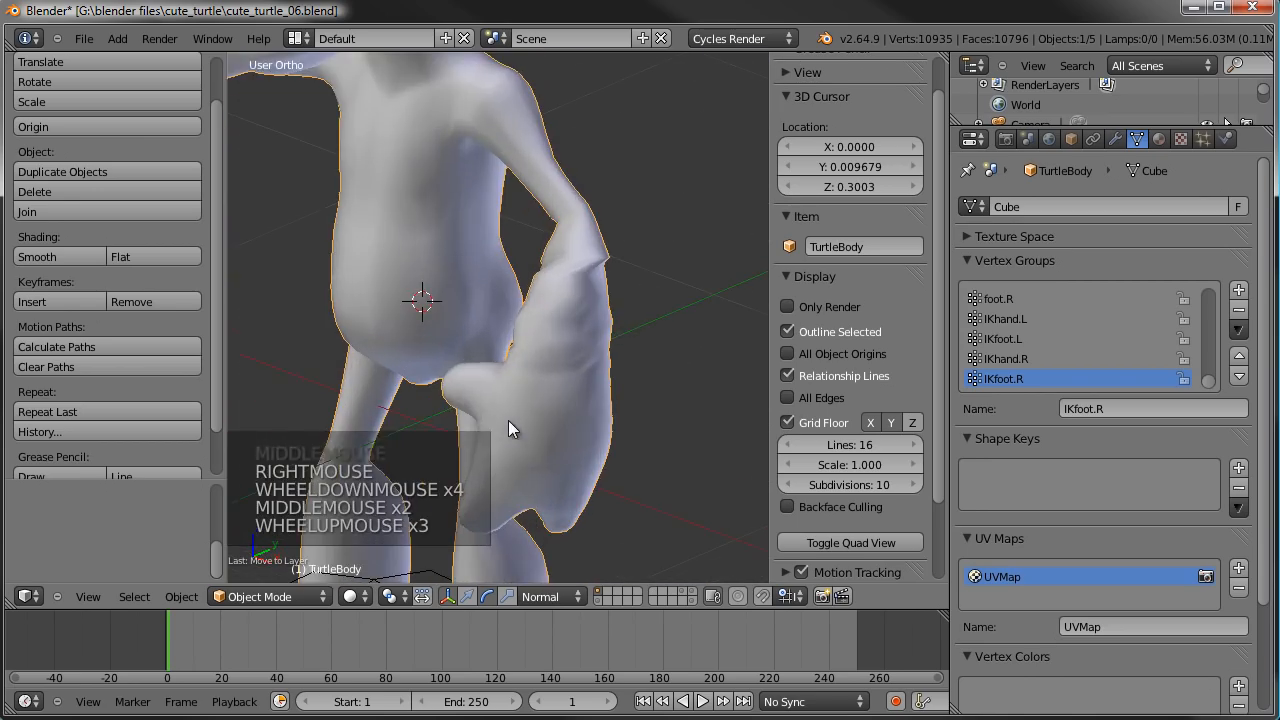
# - Display layer 11 together with the body's layer and select the armature
pyautogui.keyDown('shift'); pyautogui.click(599, 603); pyautogui.keyUp('shift')
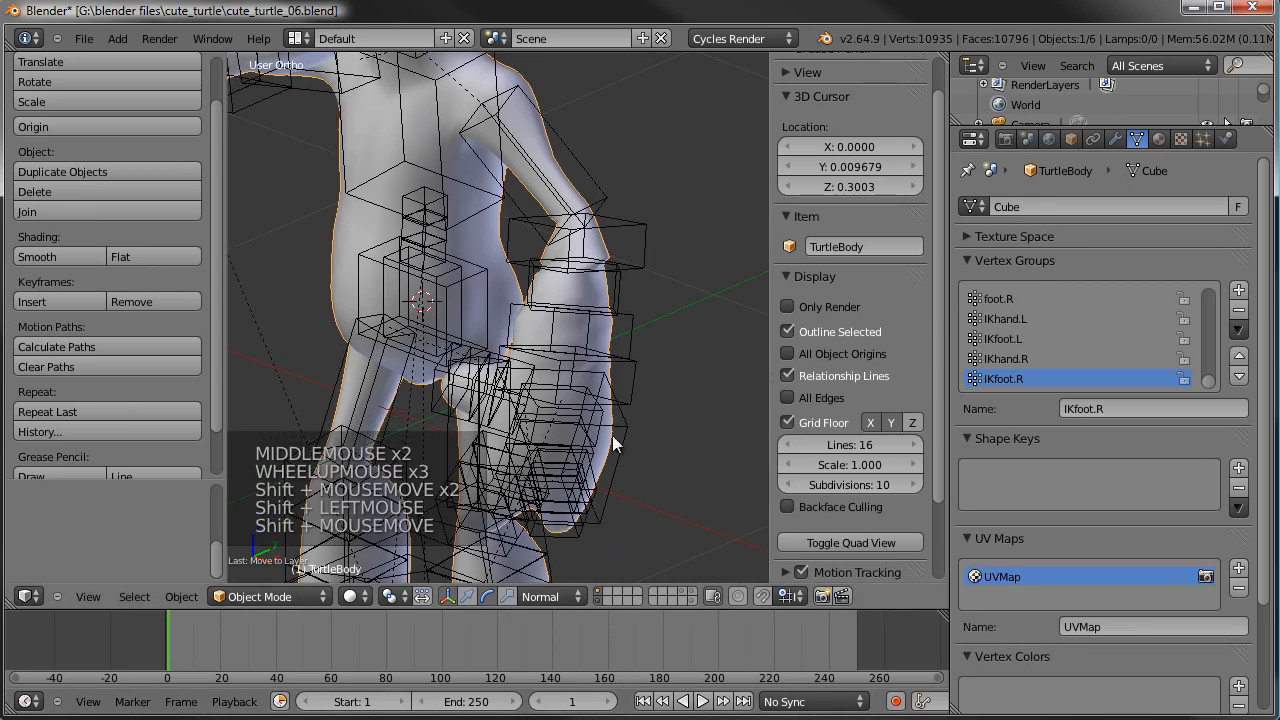
pyautogui.rightClick(662, 238)
pyautogui.rightClick(662, 238)
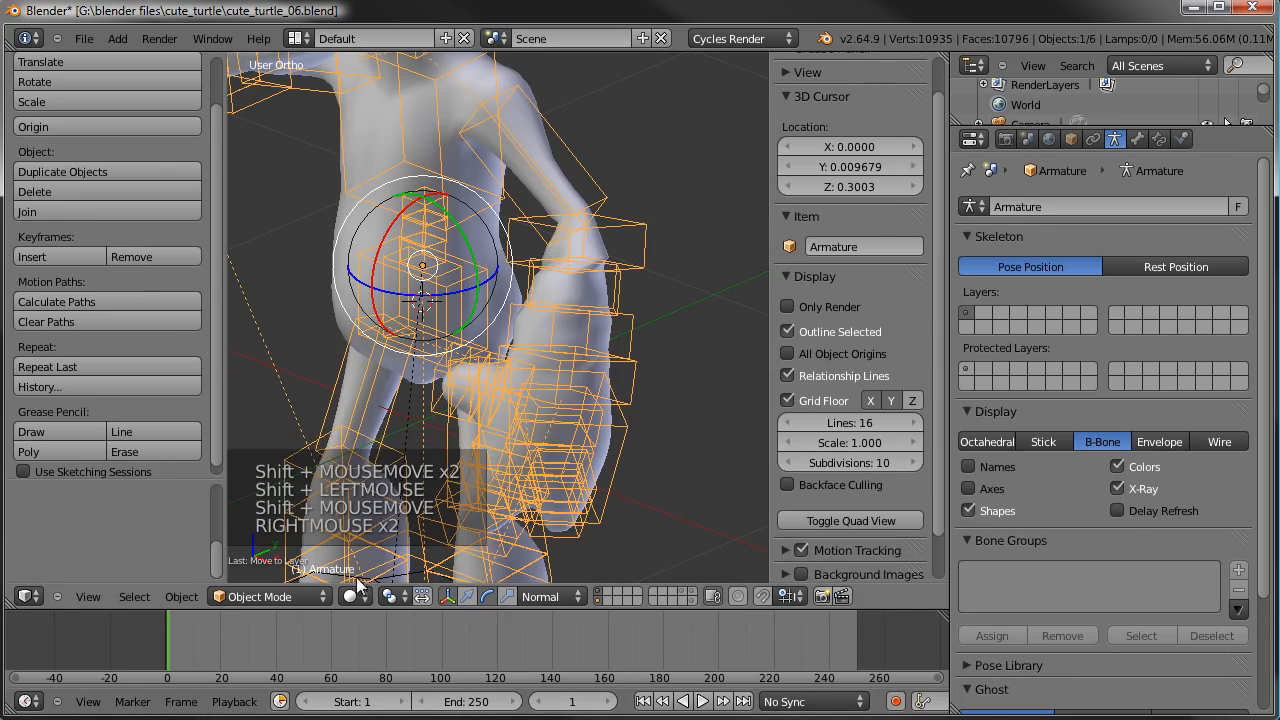
pyautogui.click(295, 596)
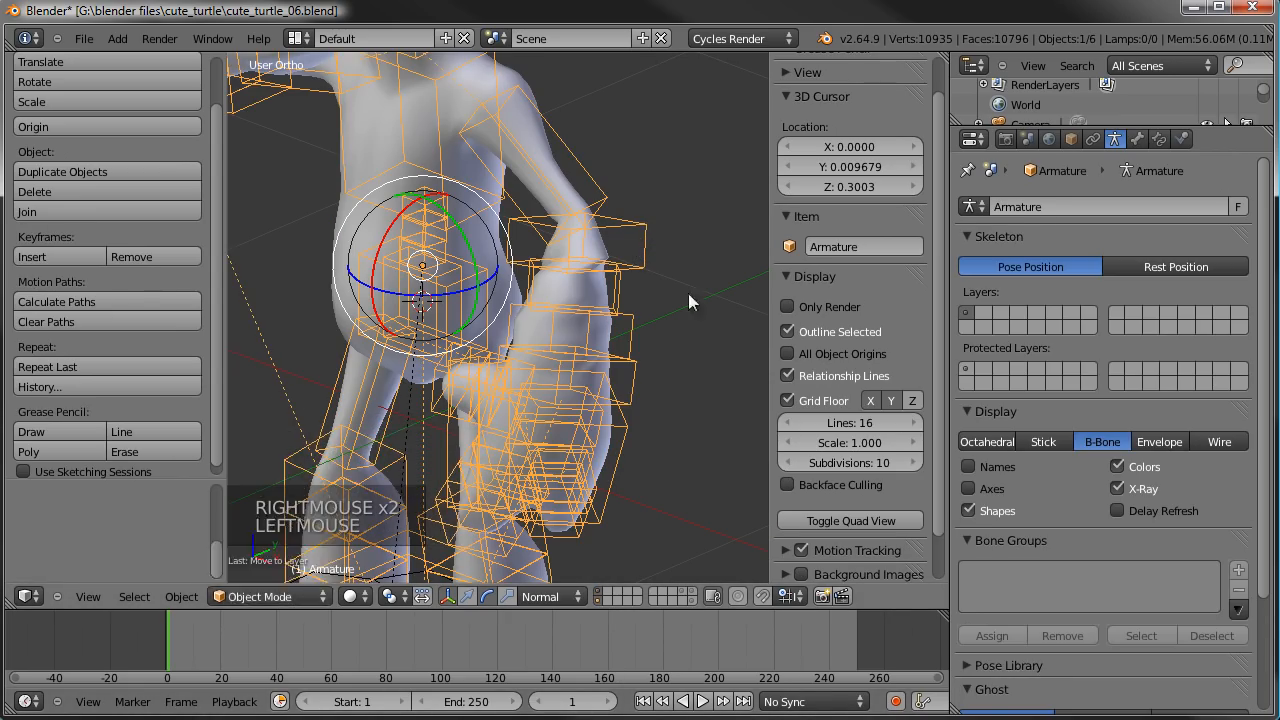
# - In Edit Mode, disconnect the forearm.L bone from its parent upperarm.L
pyautogui.press('Tab')
pyautogui.scroll(-1, 645, 310)
pyautogui.keyDown('shift'); pyautogui.moveTo(652, 147); pyautogui.dragTo(578, 222, button='middle'); pyautogui.keyUp('shift')
pyautogui.rightClick(578, 222)
pyautogui.rightClick(563, 250)
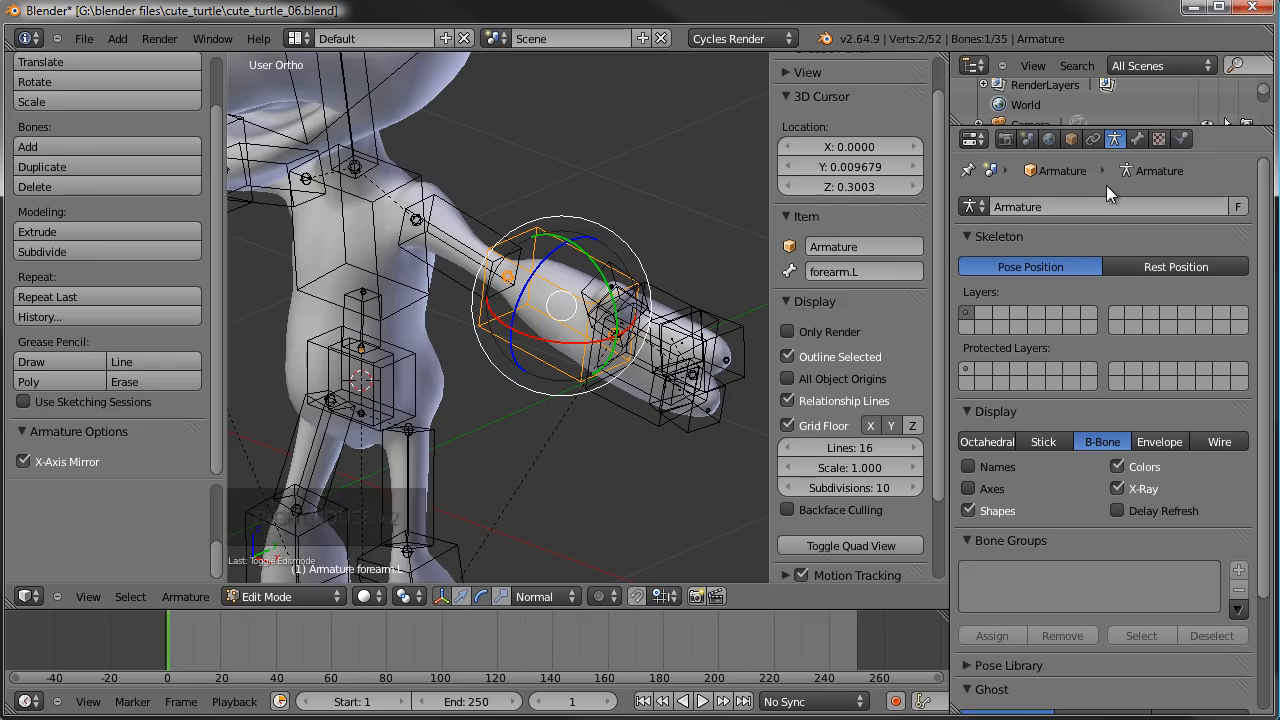
pyautogui.click(1140, 137)
pyautogui.scroll(1, 1121, 297)
pyautogui.click(1117, 297)
pyautogui.scroll(2, 1054, 307)
pyautogui.scroll(1, 1083, 338)
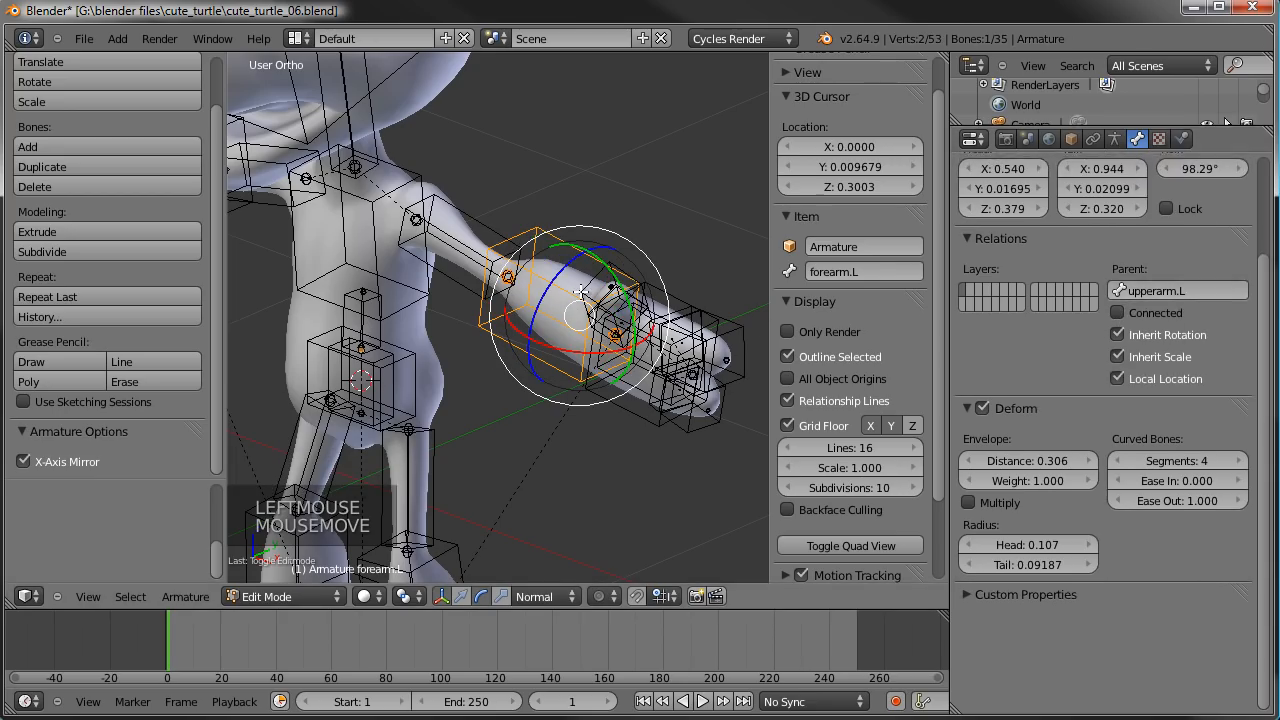
# - Return the armature to Pose Mode and freely rotate the IKhand.L bone beside the body
pyautogui.press('Tab')
pyautogui.keyDown('shift'); pyautogui.moveTo(562, 356); pyautogui.dragTo(654, 350, button='middle'); pyautogui.keyUp('shift')
pyautogui.rightClick(535, 550)
pyautogui.click(287, 597)
pyautogui.click(297, 534)
pyautogui.press('r')
pyautogui.press('r')
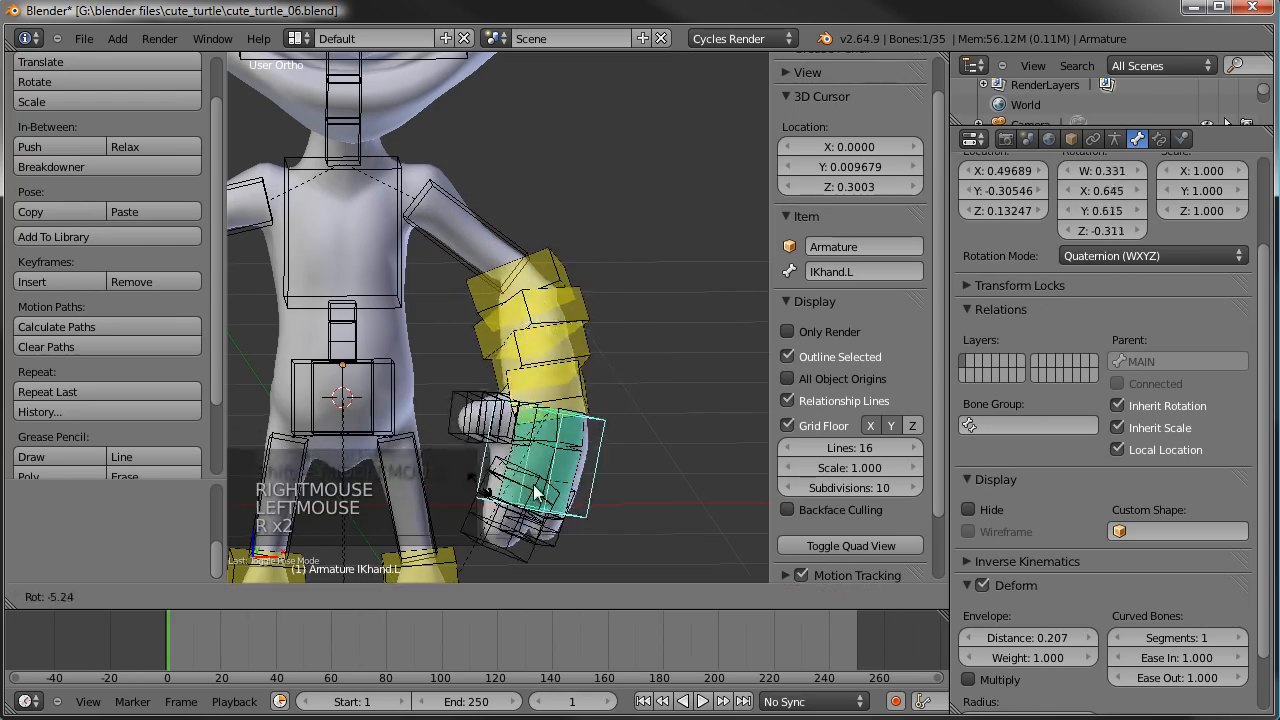
pyautogui.click(572, 563)
# - Refine the IKhand.L bone's rotation and position from the side, and check the upper arm and elbow deformation
pyautogui.moveTo(569, 556); pyautogui.dragTo(435, 473, button='middle')
pyautogui.press('r')
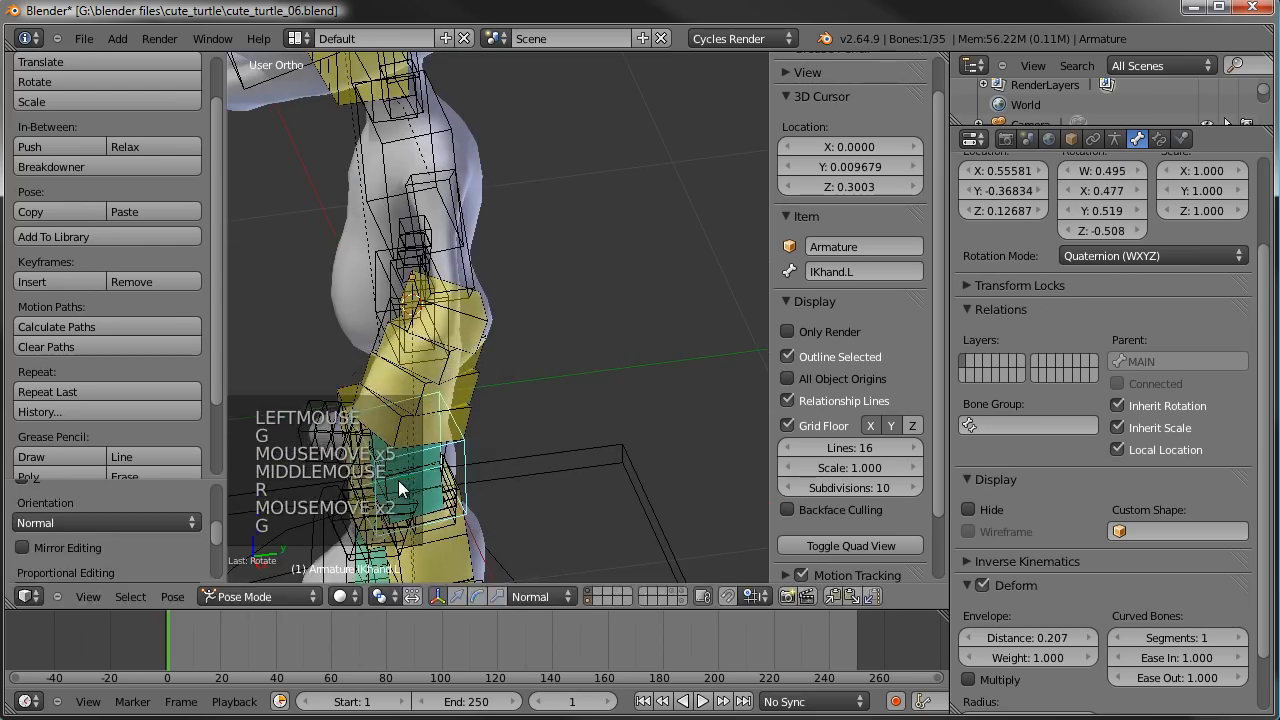
pyautogui.press('g')
pyautogui.click(418, 464)
pyautogui.press('r')
pyautogui.click(611, 409)
pyautogui.press('g')
pyautogui.click(602, 409)
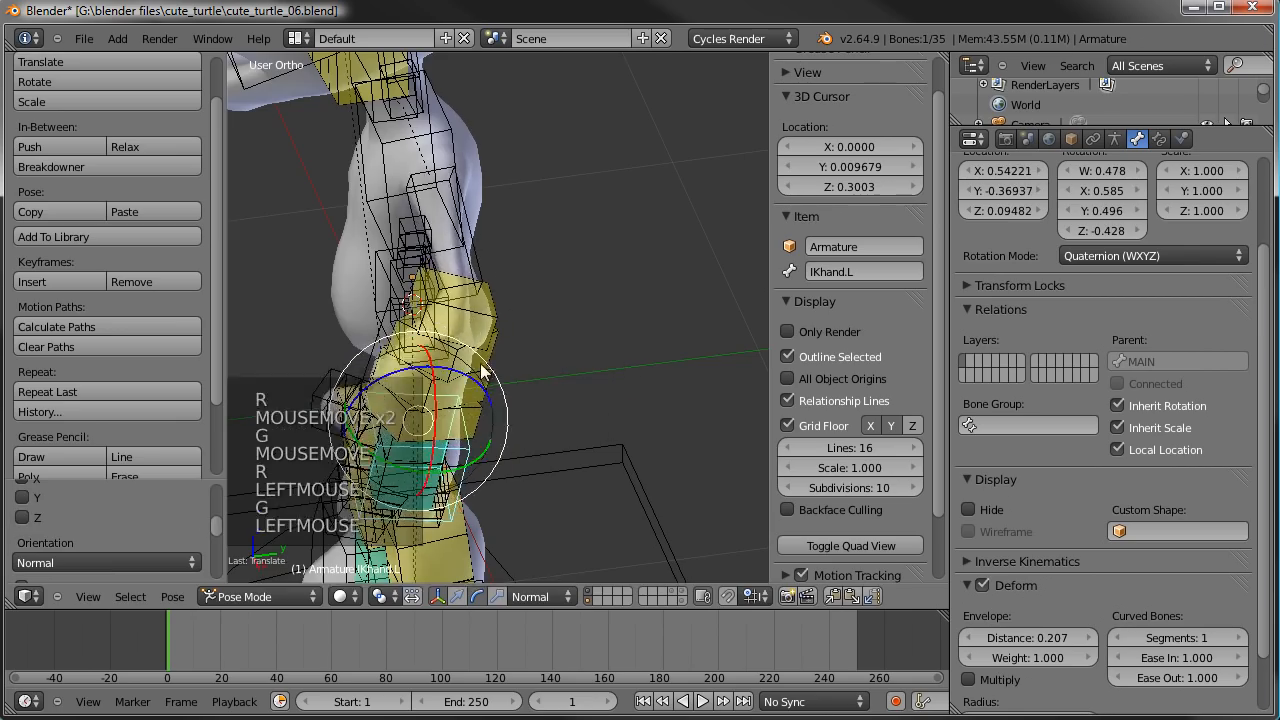
pyautogui.moveTo(481, 364); pyautogui.dragTo(648, 333, button='middle')
pyautogui.rightClick(410, 364)
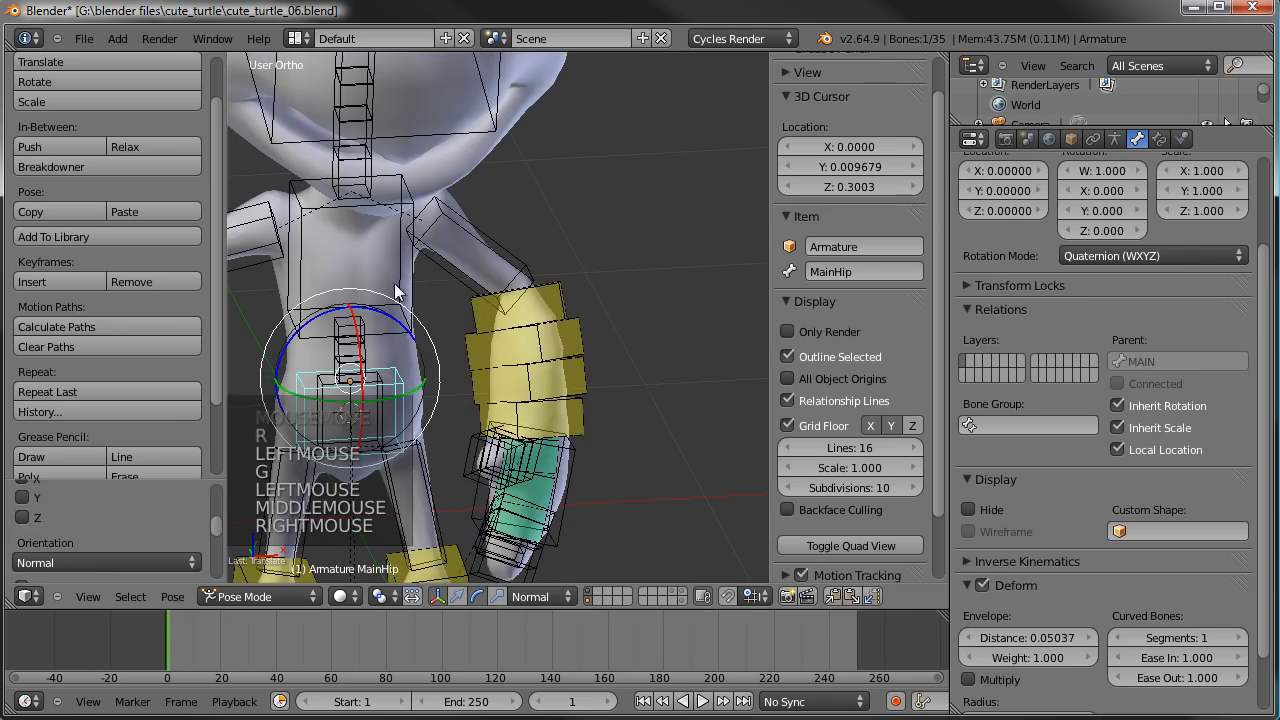
pyautogui.rightClick(451, 263)
pyautogui.scroll(4, 251, 259)
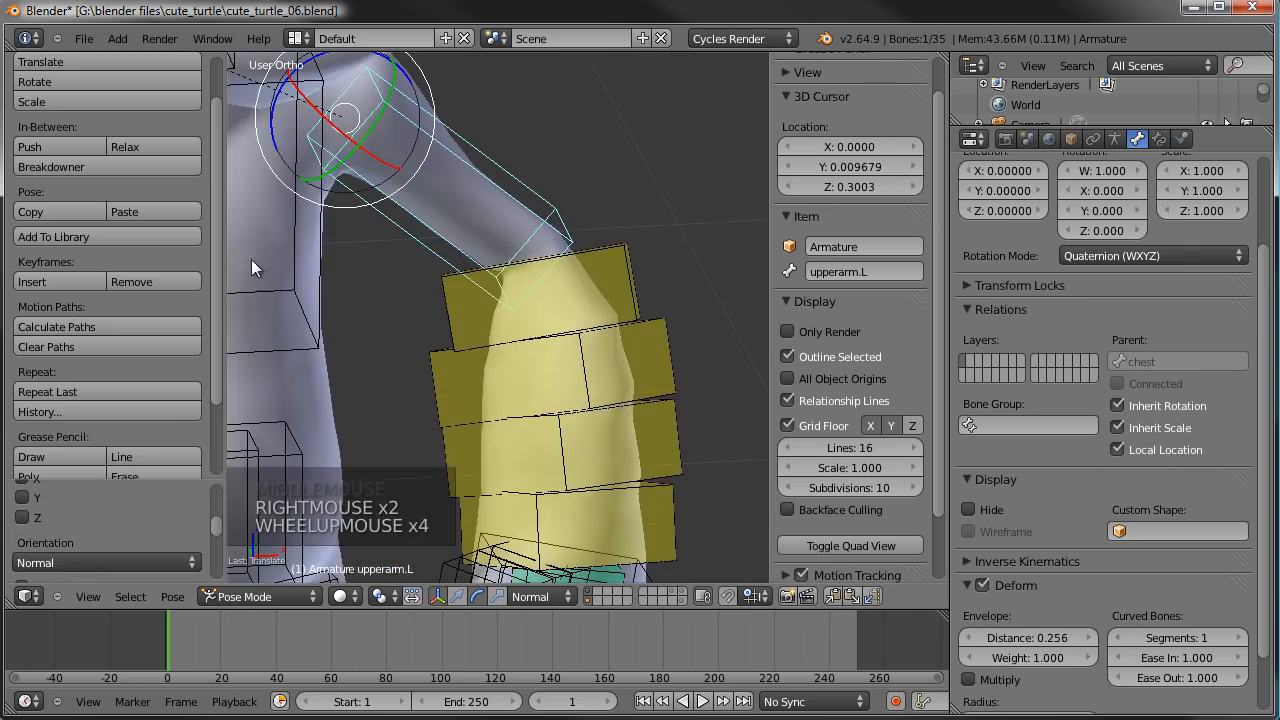
# - Remove the Multires modifier from TurtleBody and increase its Subsurf modifier's viewport subdivisions
pyautogui.rightClick(339, 400)
pyautogui.scroll(-2, 496, 357)
pyautogui.click(1115, 139)
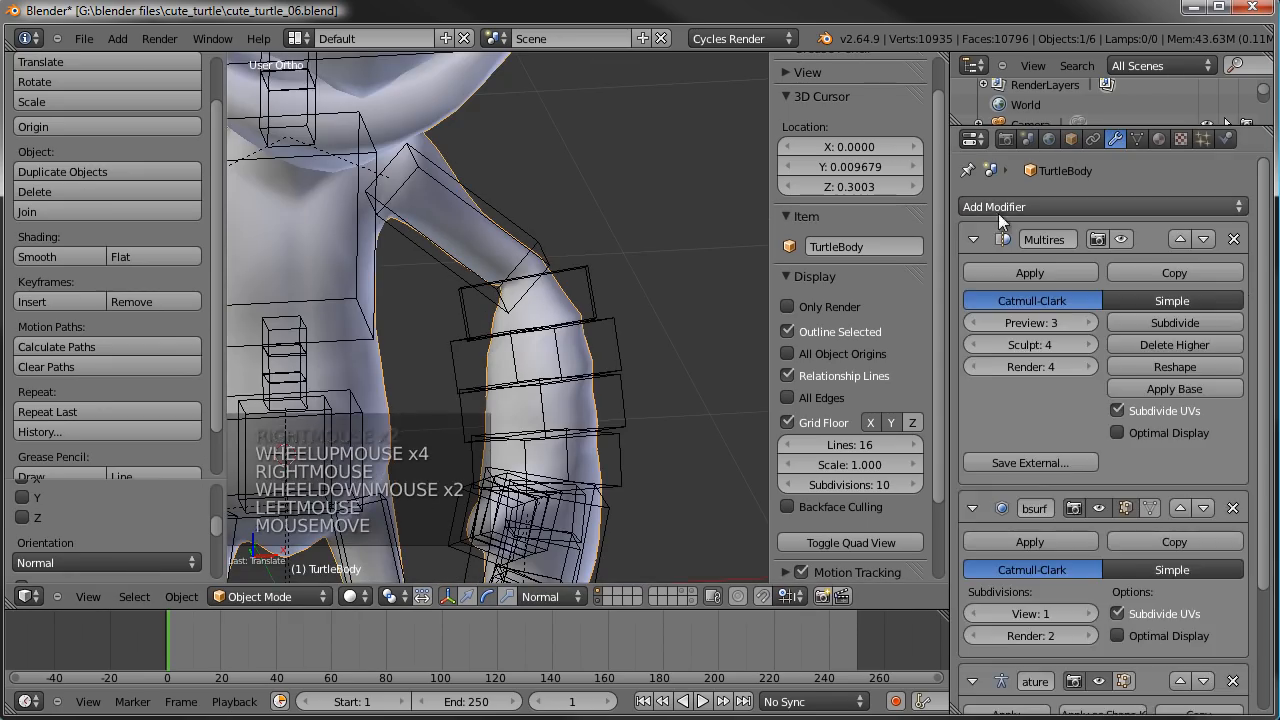
pyautogui.click(972, 239)
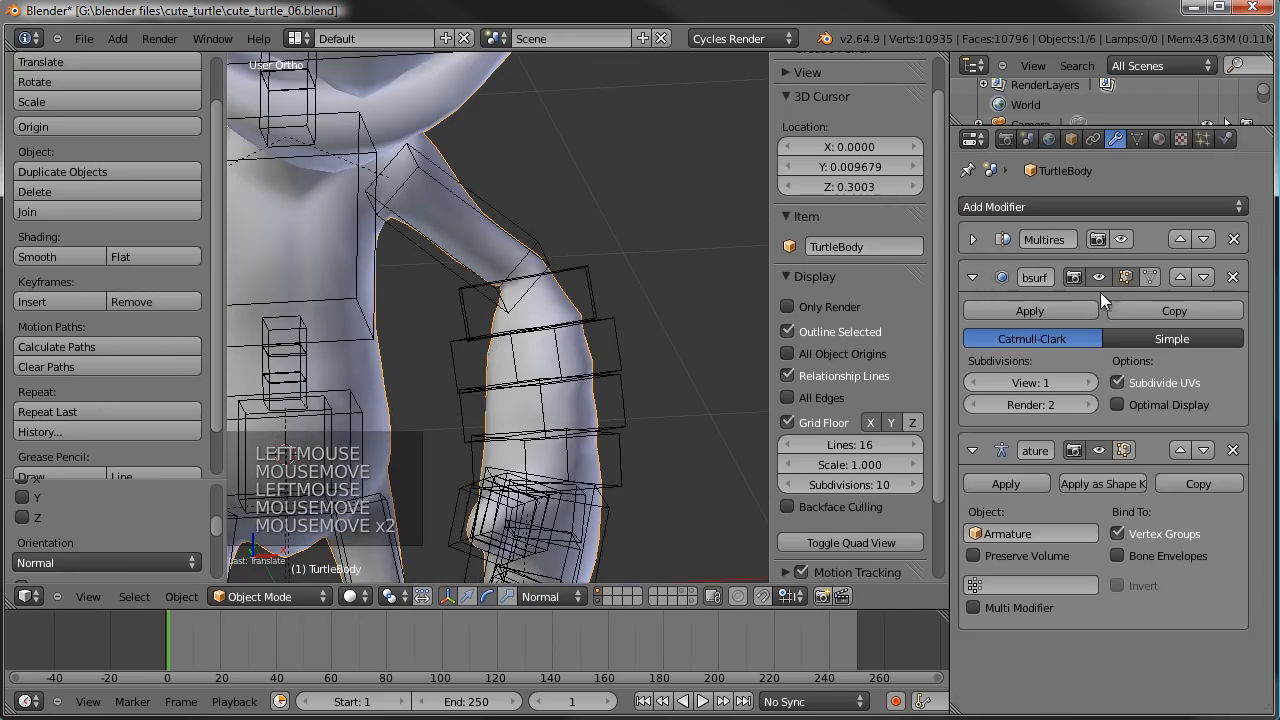
pyautogui.click(1233, 239)
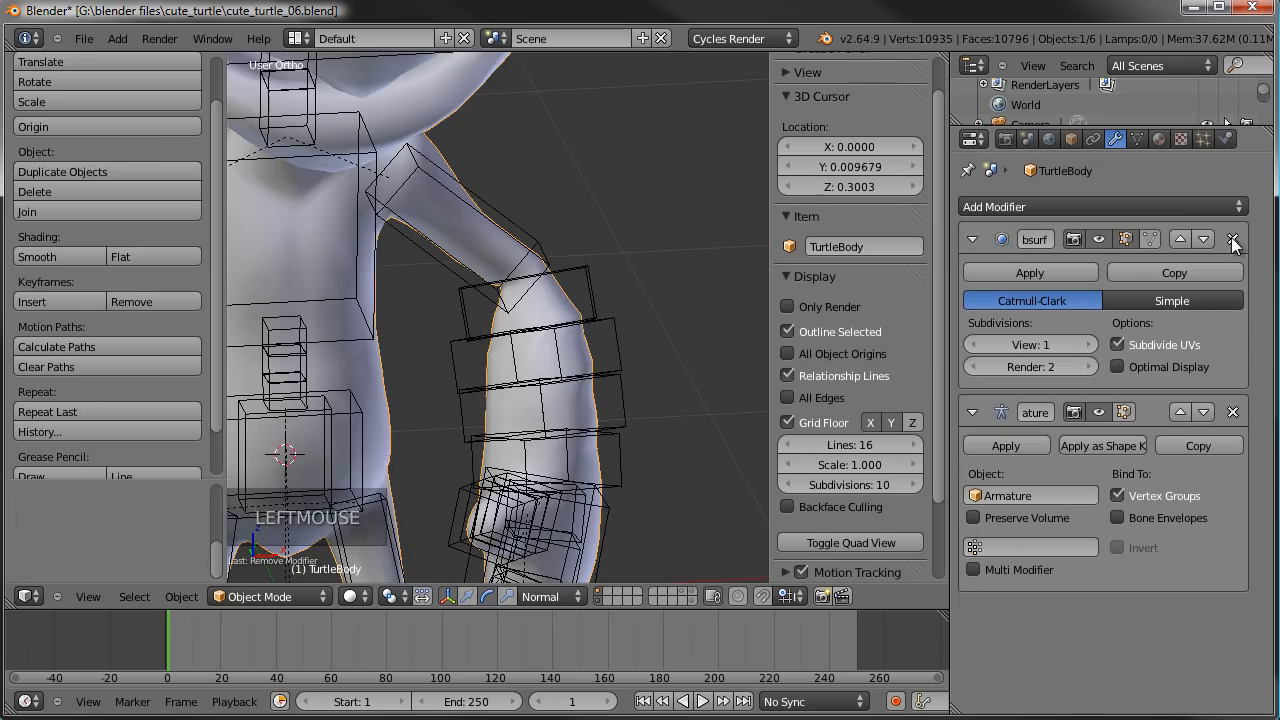
pyautogui.moveTo(702, 295)
pyautogui.mouseDown(button='middle')
pyautogui.moveTo(577, 294)
pyautogui.moveTo(680, 300)
pyautogui.mouseUp(button='middle')
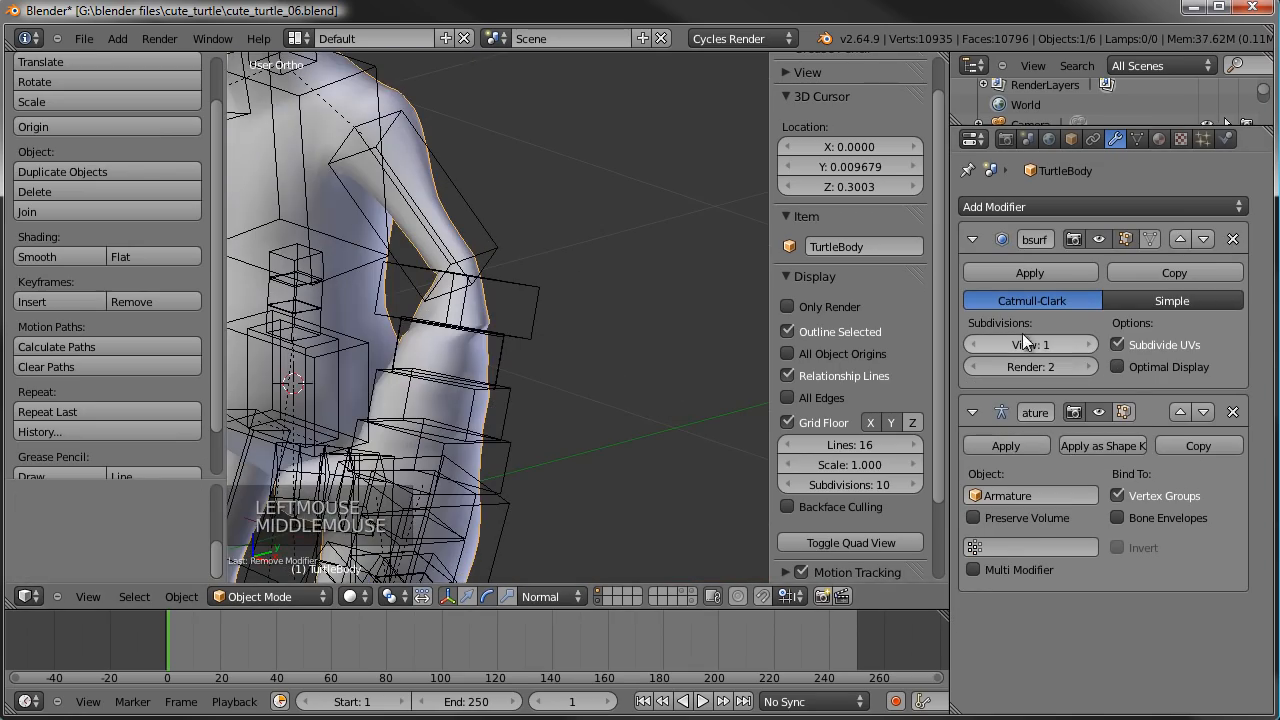
pyautogui.click(1088, 352)
pyautogui.moveTo(651, 354); pyautogui.dragTo(648, 328, button='middle')
# - Try raising the forearm.L bone's curved-bone segments above 4, and reduce them to 1 to compare the deformation
pyautogui.rightClick(525, 293)
pyautogui.scroll(-9, 1079, 593)
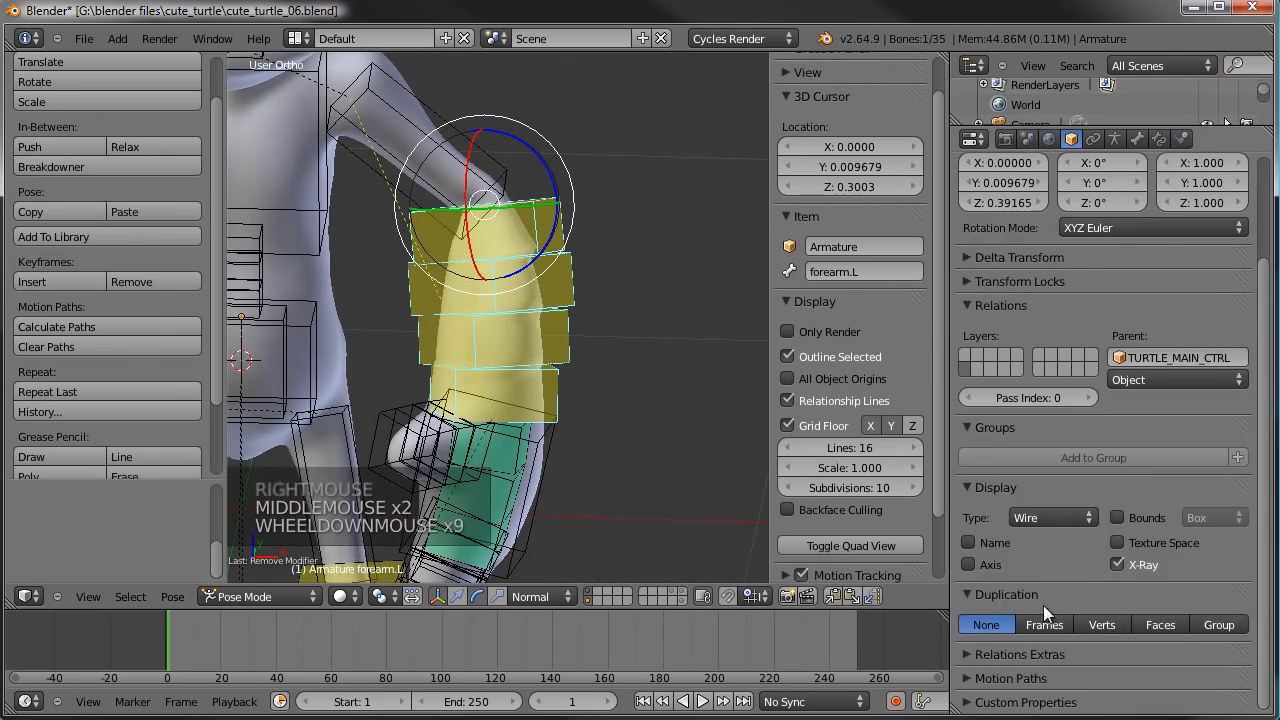
pyautogui.click(1137, 138)
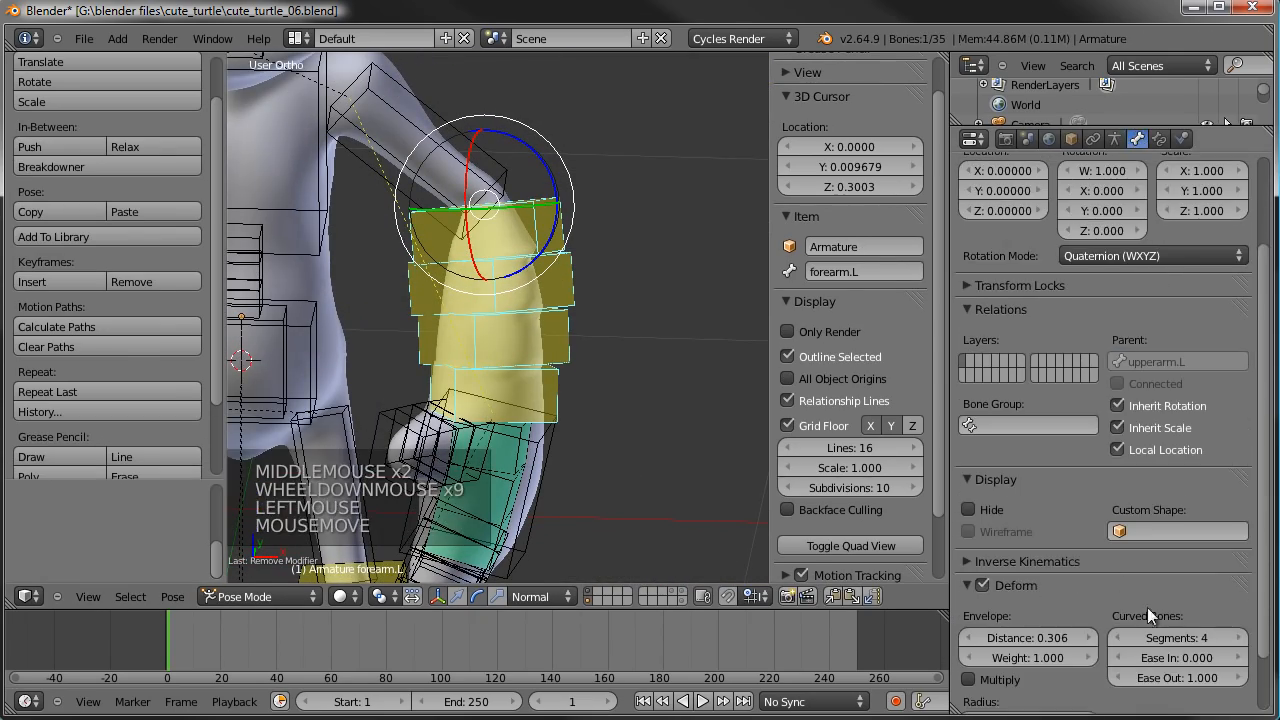
pyautogui.click(1240, 643)
pyautogui.click(1240, 643)
pyautogui.click(1240, 643)
pyautogui.click(1240, 643)
pyautogui.click(1240, 643)
pyautogui.click(1240, 643)
pyautogui.click(1240, 643)
pyautogui.click(1240, 643)
pyautogui.click(1240, 643)
pyautogui.click(1240, 643)
pyautogui.click(1240, 643)
pyautogui.moveTo(734, 322); pyautogui.dragTo(628, 322, button='middle')
pyautogui.moveTo(1172, 642); pyautogui.dragTo(350, 570)
pyautogui.moveTo(350, 575); pyautogui.dragTo(526, 411, button='middle')
# - Test a free rotation of the IKhand.L bone and try 2 curved-bone segments on it, reverting both
pyautogui.rightClick(530, 455)
pyautogui.press('r')
pyautogui.press('r')
pyautogui.press('r')
pyautogui.press('r')
pyautogui.rightClick(780, 530)
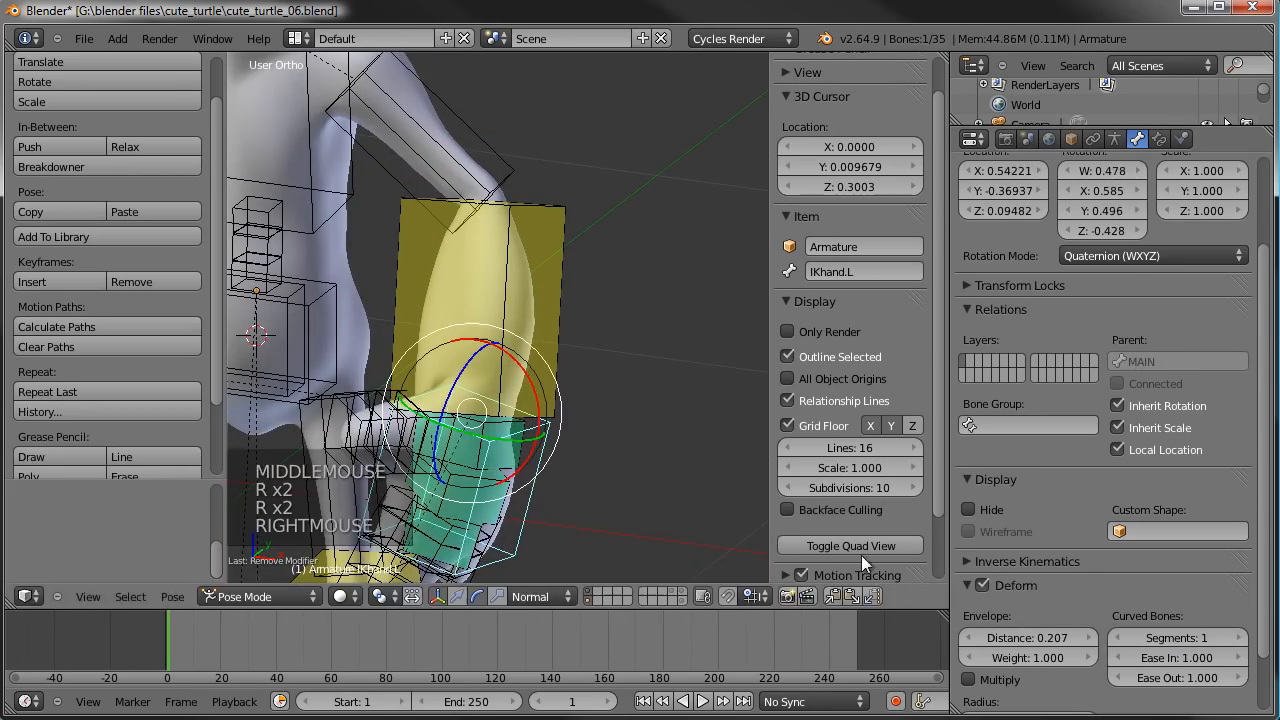
pyautogui.moveTo(1125, 638); pyautogui.dragTo(1140, 642)
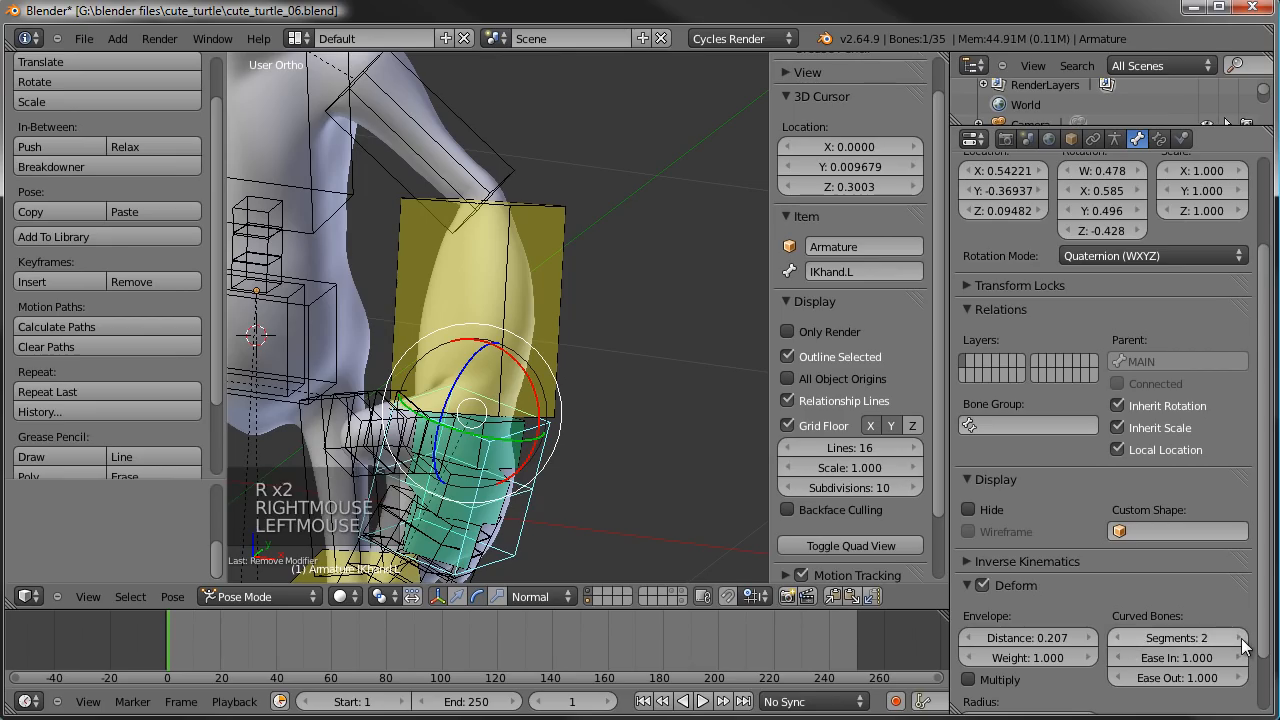
pyautogui.click(1116, 638)
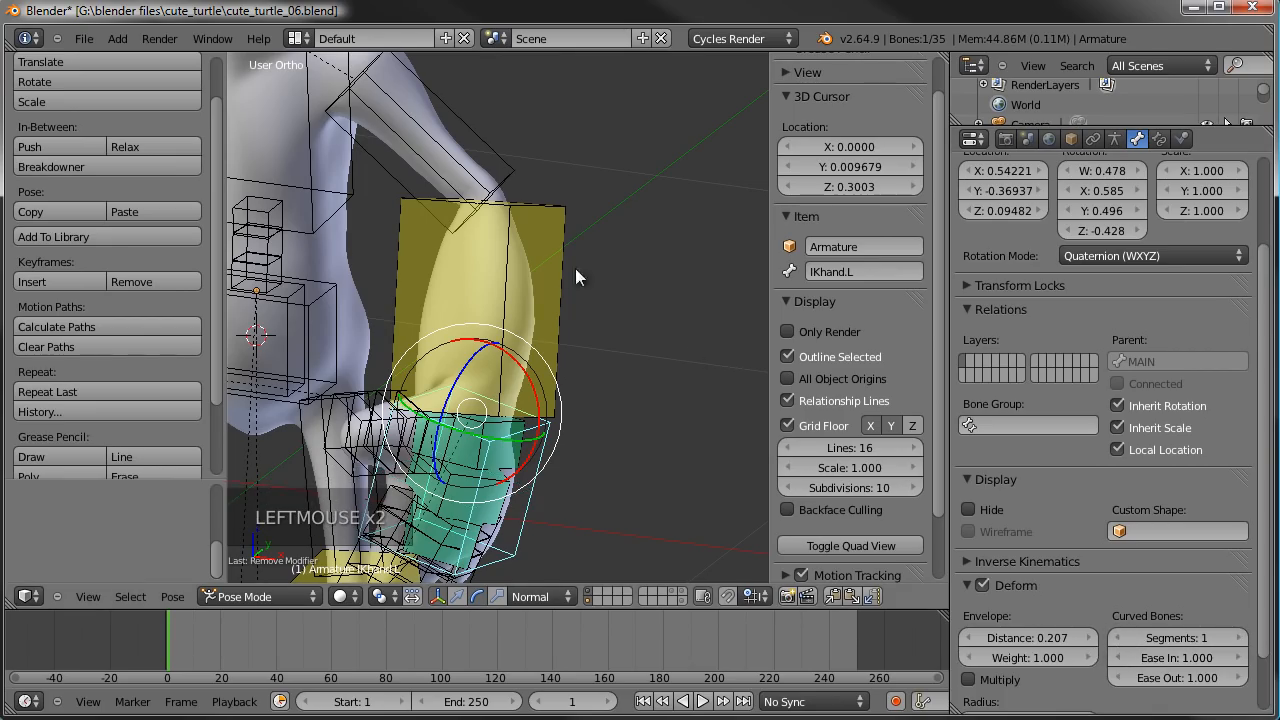
# - Set the forearm.L bone's curved-bone segments to 16
pyautogui.moveTo(568, 258); pyautogui.dragTo(741, 410, button='right')
pyautogui.rightClick(740, 406)
pyautogui.moveTo(656, 391); pyautogui.dragTo(626, 398, button='middle')
pyautogui.scroll(-2, 629, 400)
pyautogui.moveTo(626, 398); pyautogui.dragTo(589, 396, button='middle')
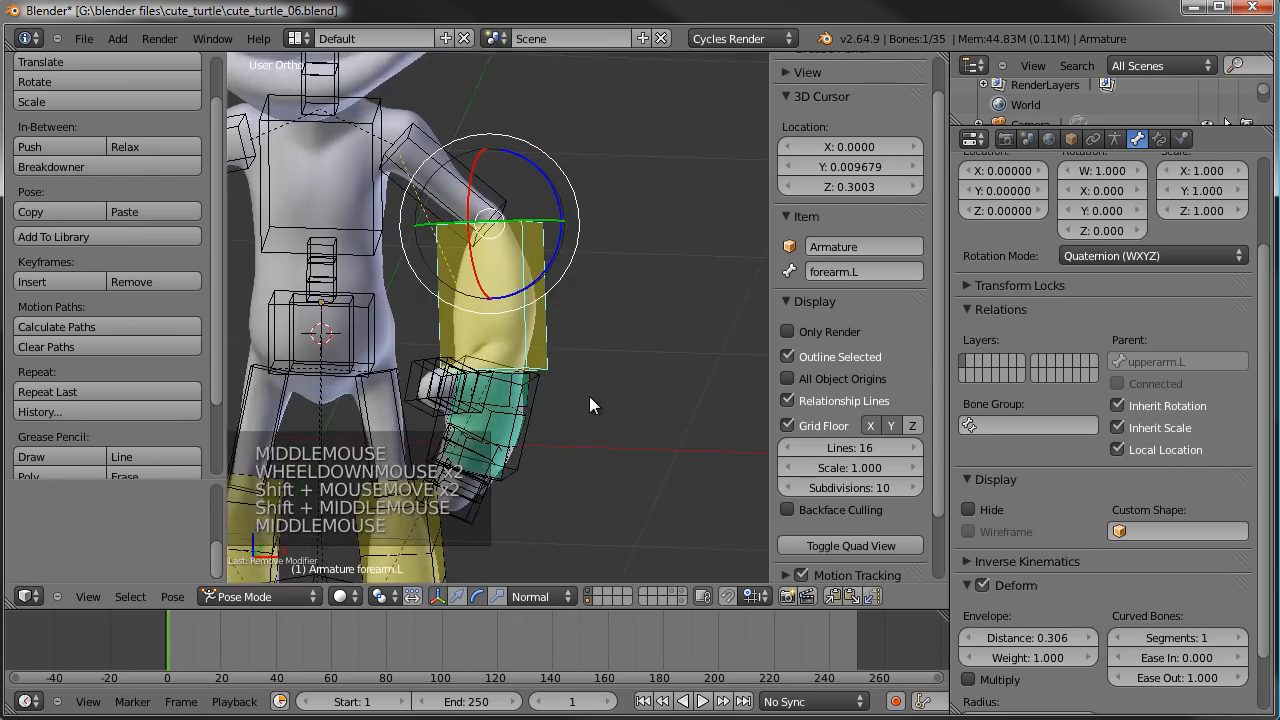
pyautogui.scroll(1, 589, 396)
pyautogui.click(1243, 638)
pyautogui.click(1243, 638)
pyautogui.click(1243, 638)
pyautogui.click(1243, 638)
pyautogui.click(1243, 638)
pyautogui.click(1243, 638)
pyautogui.click(1243, 638)
pyautogui.click(1243, 638)
pyautogui.click(1243, 638)
pyautogui.click(1243, 638)
pyautogui.click(1243, 638)
pyautogui.click(1243, 638)
pyautogui.click(1243, 638)
pyautogui.click(1243, 638)
pyautogui.scroll(-2, 609, 413)
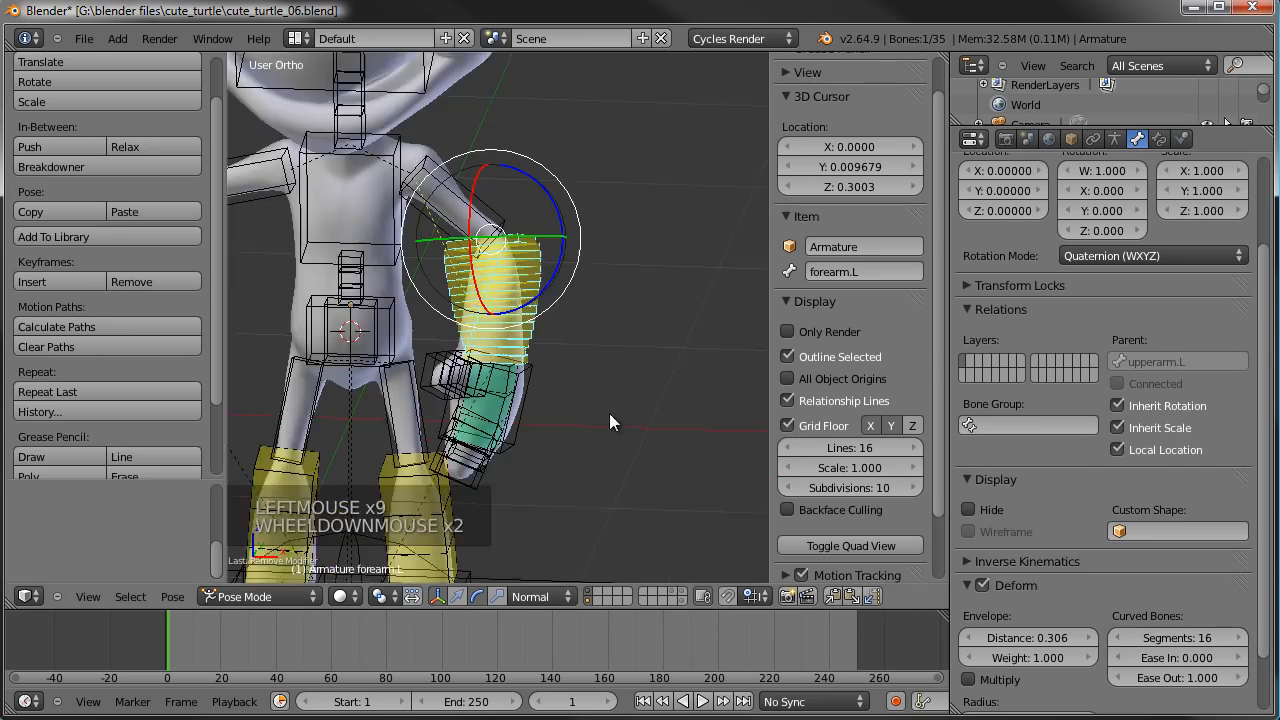
# - Set the forearm.R bone's curved-bone segments to 16 and disconnect it from upperarm.R in Edit Mode
pyautogui.keyDown('shift'); pyautogui.moveTo(609, 413); pyautogui.dragTo(484, 258, button='middle'); pyautogui.keyUp('shift')
pyautogui.rightClick(484, 258)
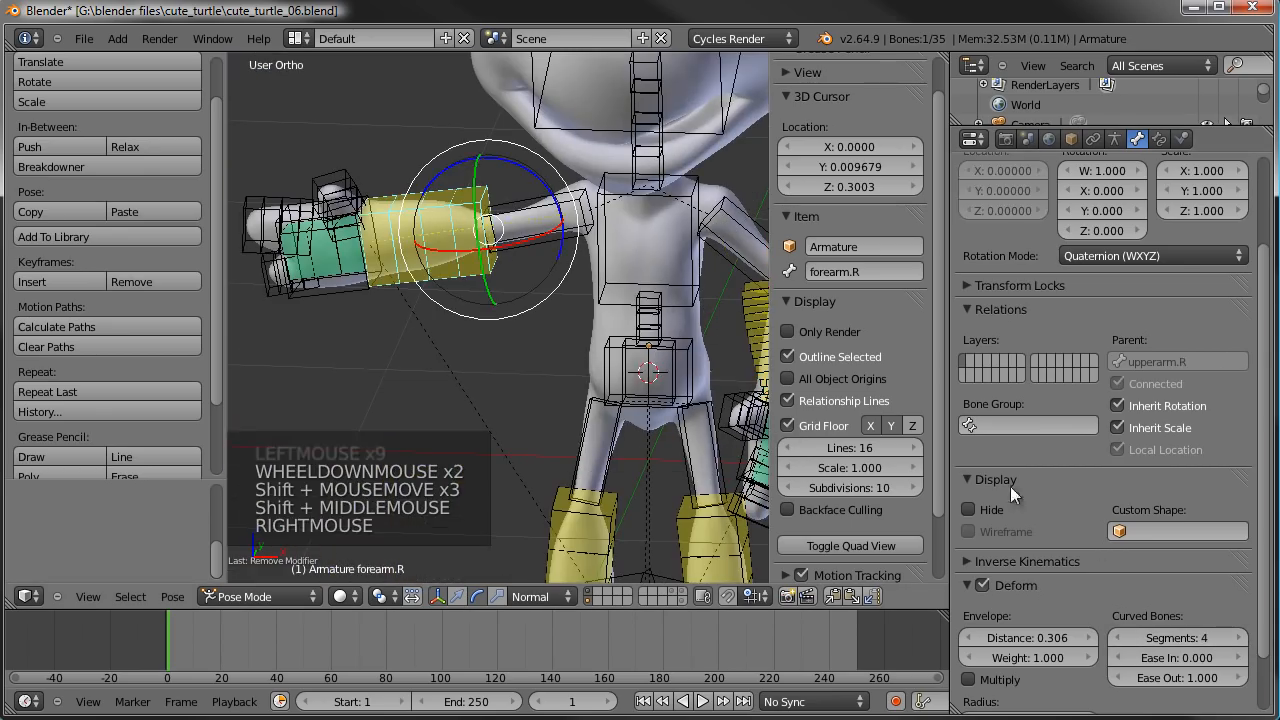
pyautogui.click(1192, 645)
pyautogui.write('16')
pyautogui.press('Return')
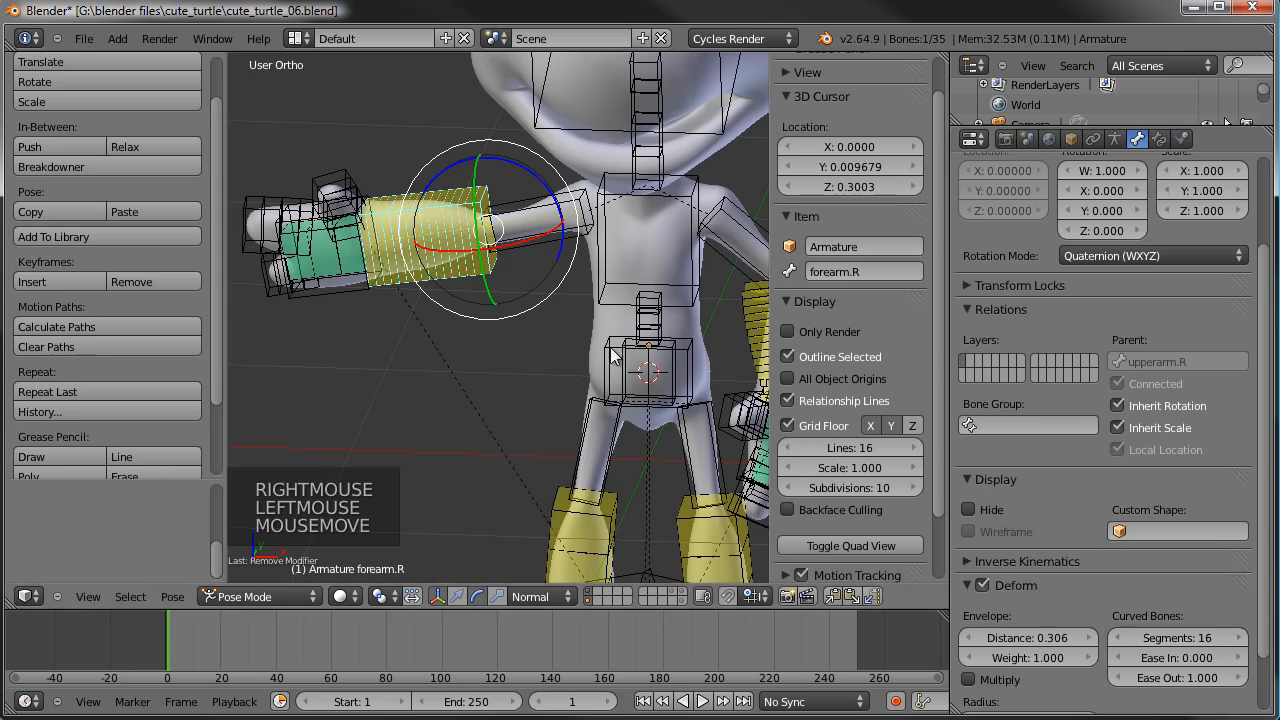
pyautogui.press('Tab')
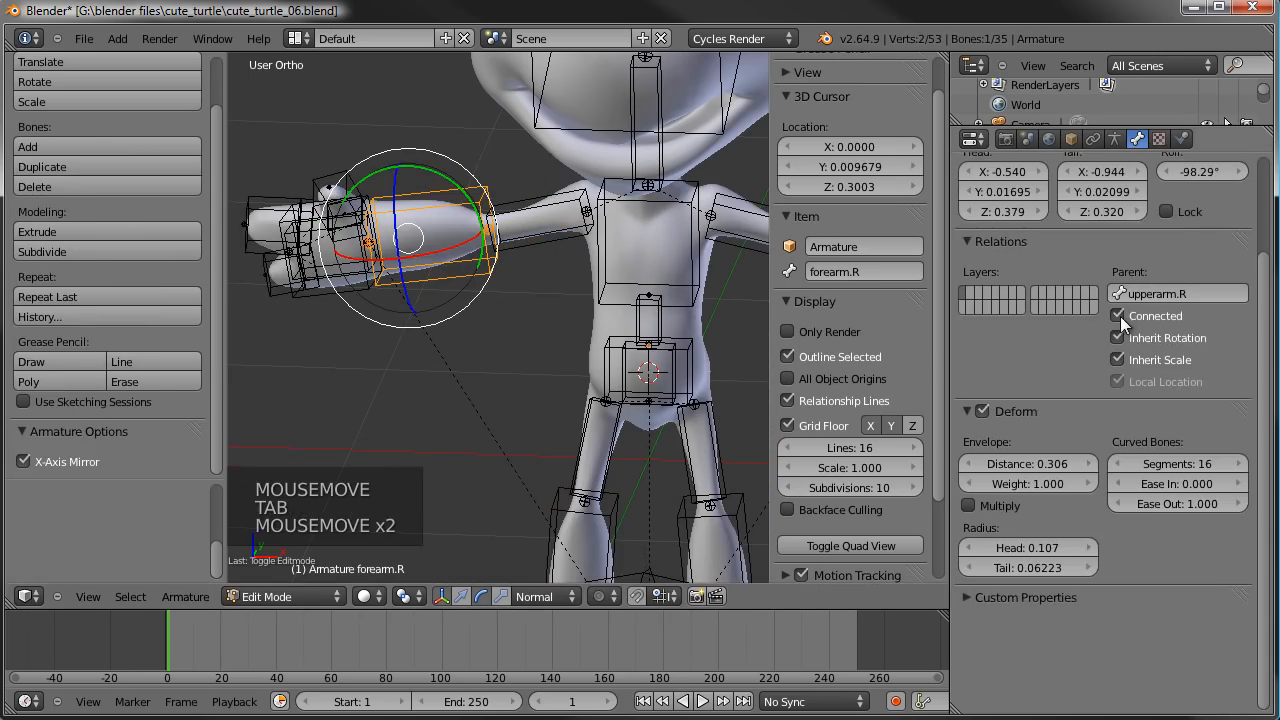
pyautogui.click(1120, 315)
pyautogui.press('Tab')
# - Copy the IKhand.L bone's pose and paste it mirrored onto the right arm
pyautogui.scroll(-3, 398, 295)
pyautogui.press('a')
pyautogui.rightClick(402, 285)
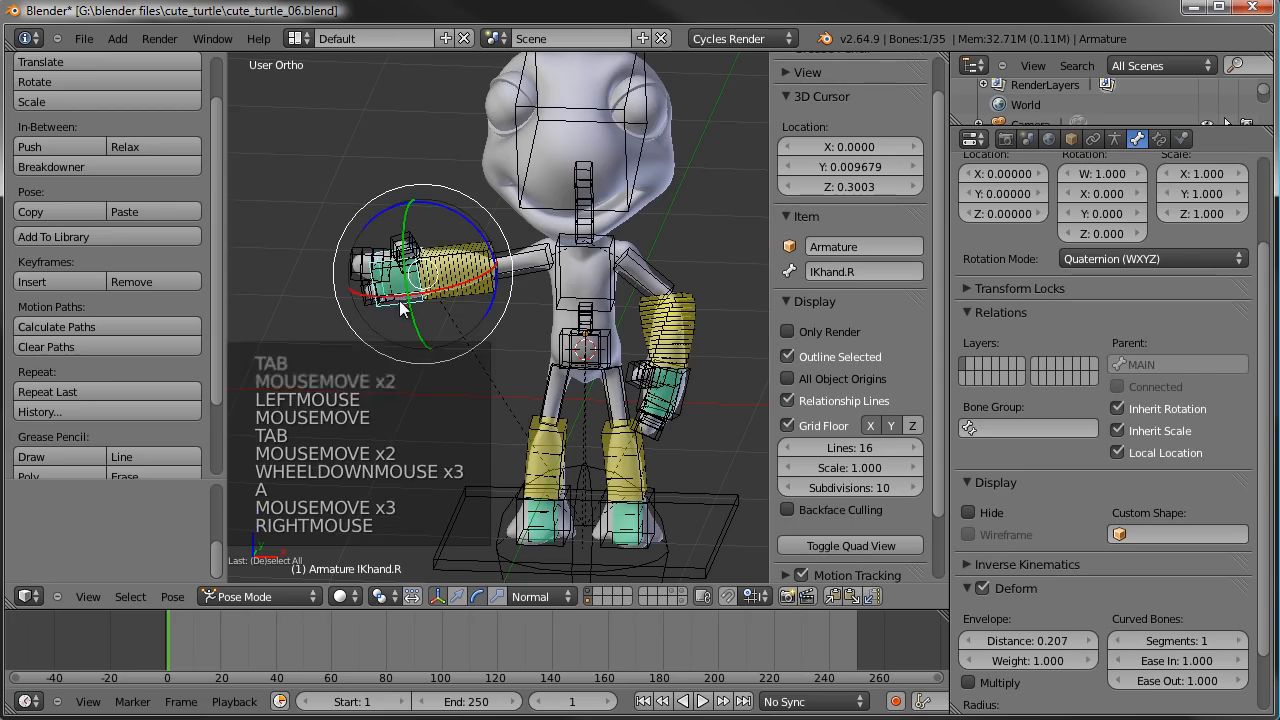
pyautogui.moveTo(690, 408)
pyautogui.mouseDown(button='right')
pyautogui.moveTo(740, 523)
pyautogui.moveTo(715, 483)
pyautogui.moveTo(691, 373)
pyautogui.moveTo(692, 385)
pyautogui.mouseUp(button='right')
pyautogui.keyDown('shift'); pyautogui.moveTo(692, 390); pyautogui.dragTo(652, 511, button='middle'); pyautogui.keyUp('shift')
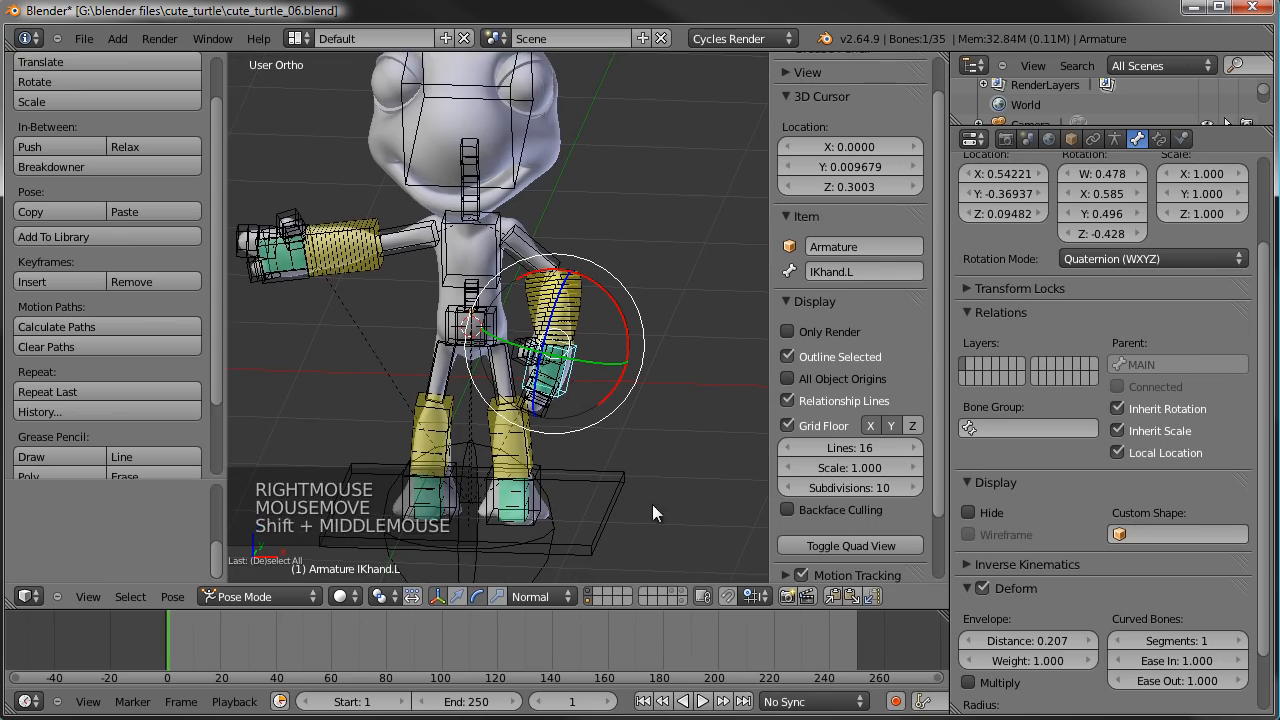
pyautogui.click(832, 596)
pyautogui.click(871, 596)
# - Deselect all bones, display only the body's layer, and inspect the deformation of both lowered arms
pyautogui.moveTo(585, 459); pyautogui.dragTo(360, 393, button='middle')
pyautogui.press('a')
pyautogui.keyDown('shift'); pyautogui.click(508, 424); pyautogui.keyUp('shift')
pyautogui.scroll(5, 595, 352)
pyautogui.scroll(-1, 558, 328)
pyautogui.keyDown('shift'); pyautogui.moveTo(558, 328); pyautogui.dragTo(618, 354, button='middle'); pyautogui.keyUp('shift')
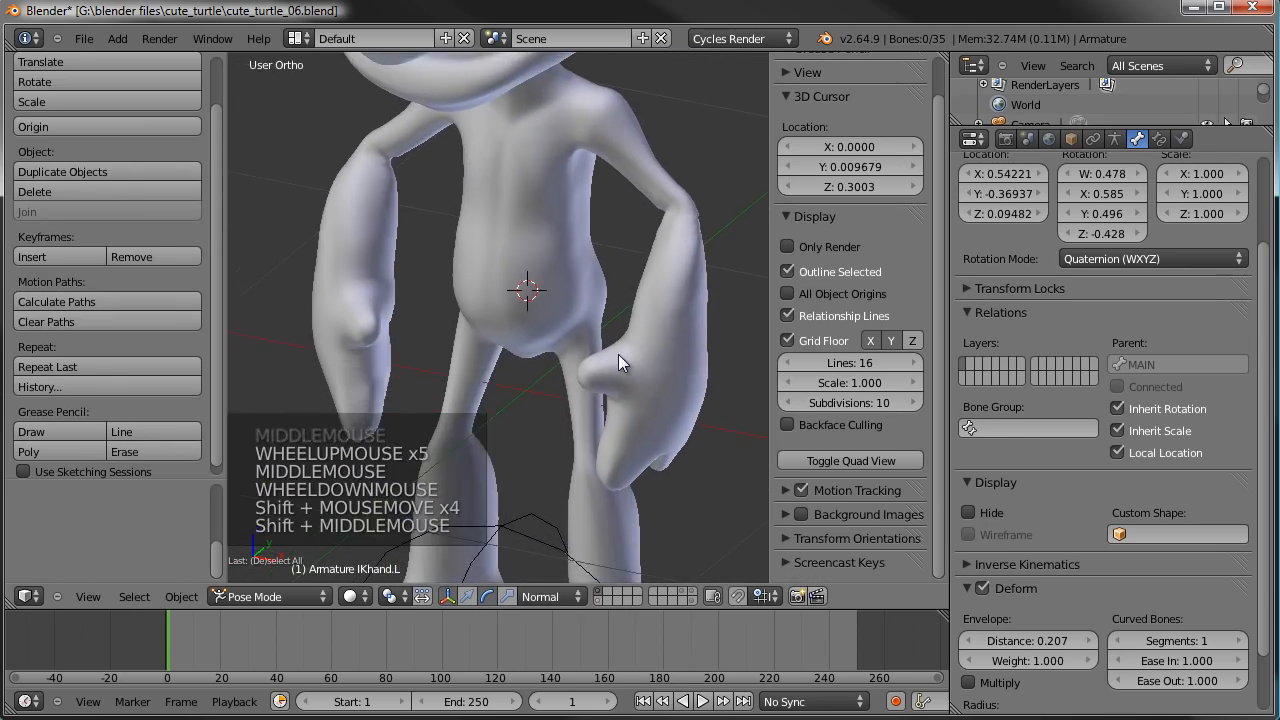
# - Switch to the camera view and render the current frame of the turtle
pyautogui.press('KP_0')
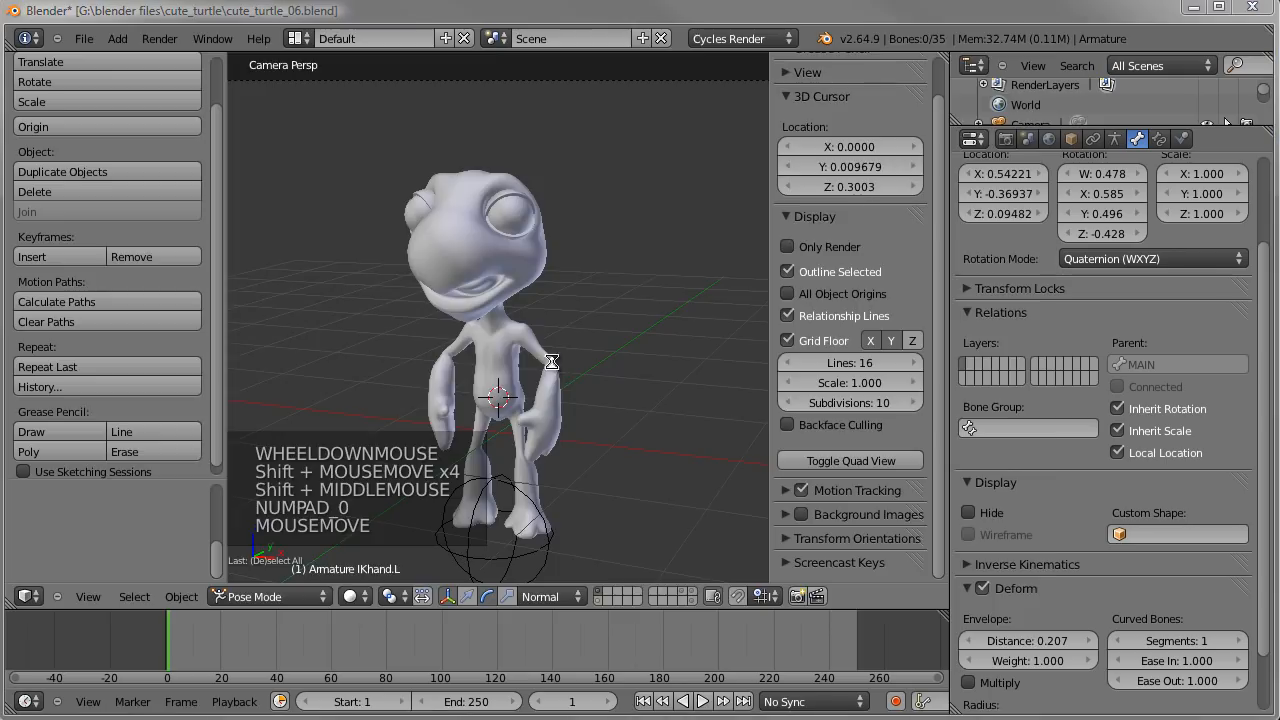
pyautogui.press('F12')
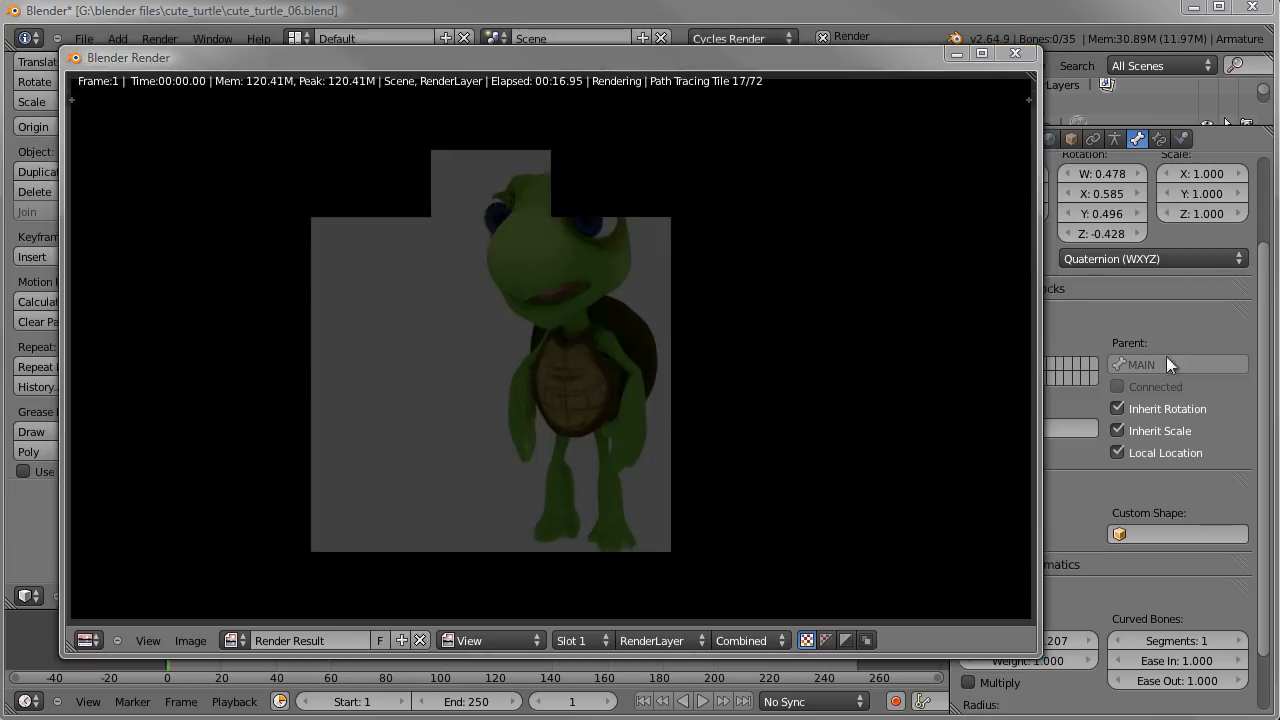
# - Close the running test render and display the body layer together with the armature-free stage layer in the viewport
pyautogui.moveTo(757, 61); pyautogui.dragTo(774, 61)
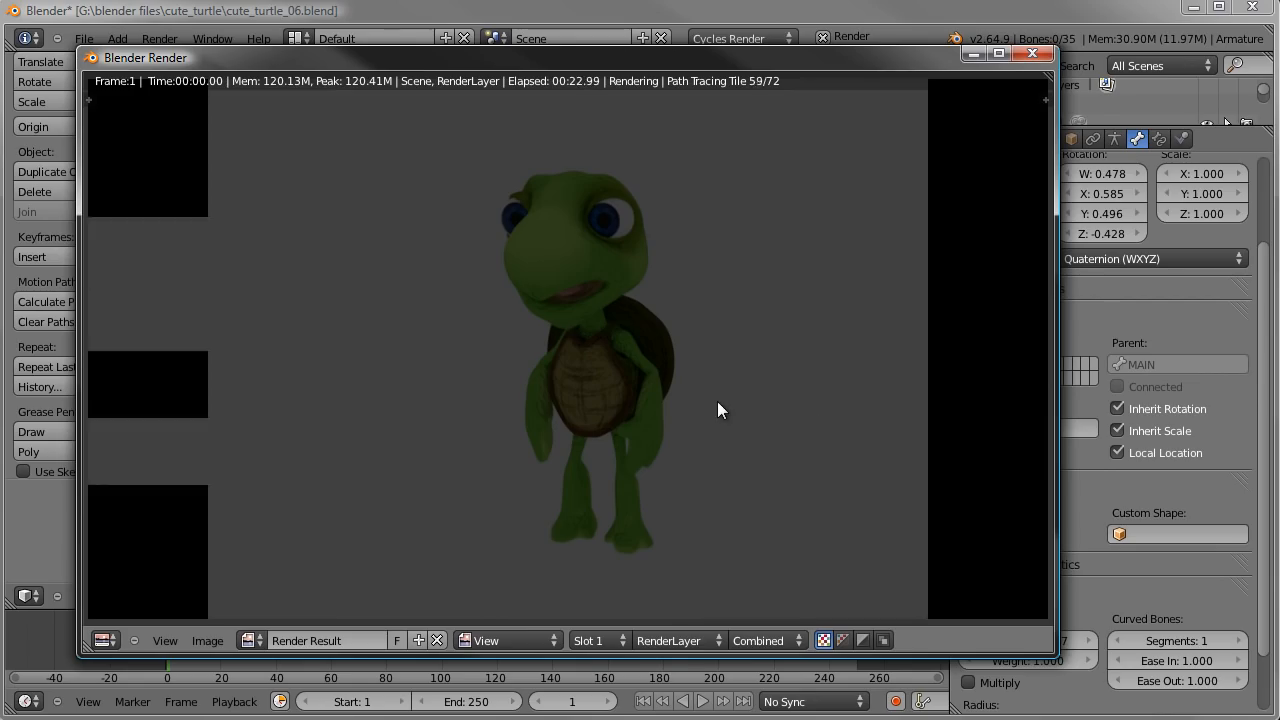
pyautogui.press('Escape')
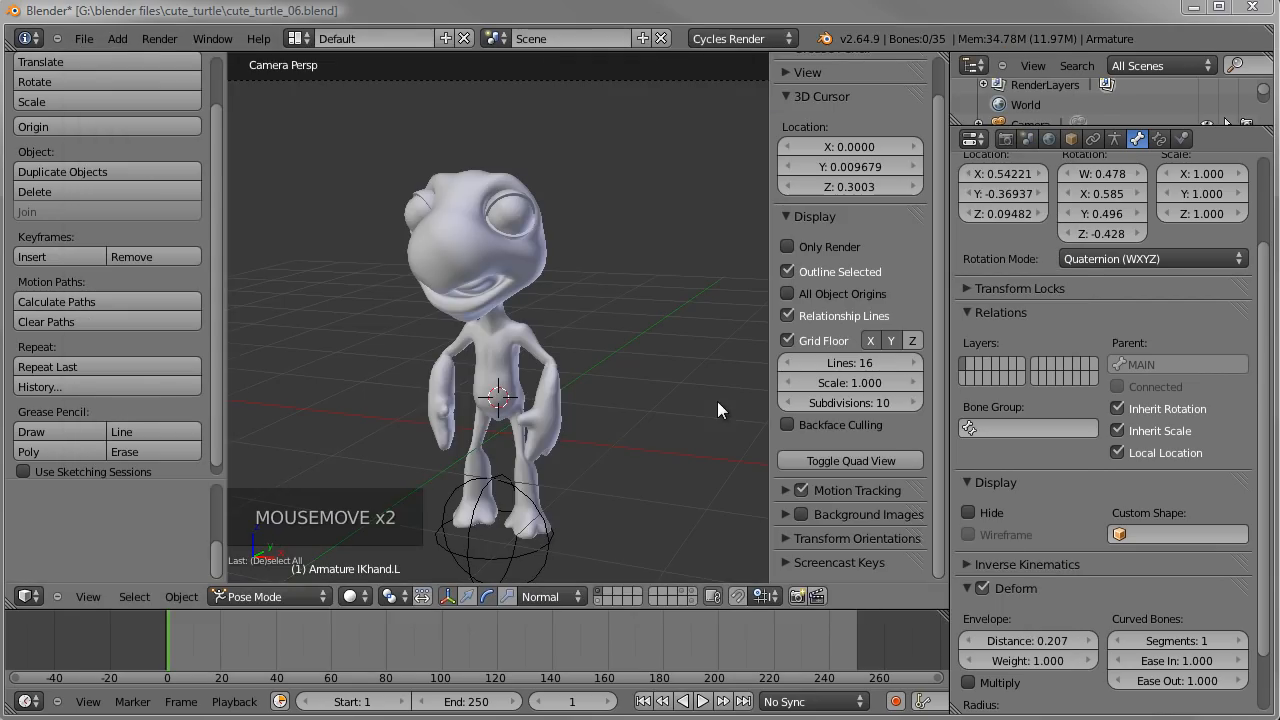
pyautogui.click(691, 591)
pyautogui.keyDown('shift'); pyautogui.click(695, 599); pyautogui.keyUp('shift')
pyautogui.scroll(-4, 623, 413)
pyautogui.scroll(-1, 623, 423)
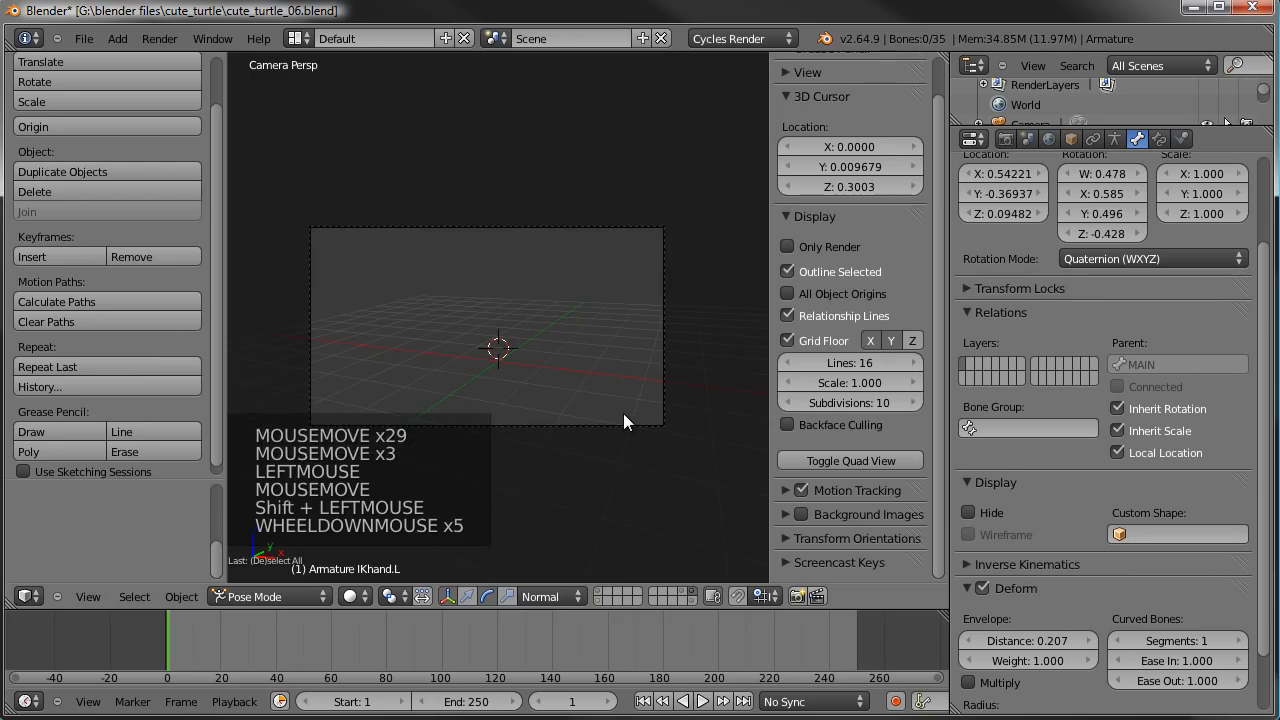
pyautogui.keyDown('shift'); pyautogui.click(597, 592); pyautogui.keyUp('shift')
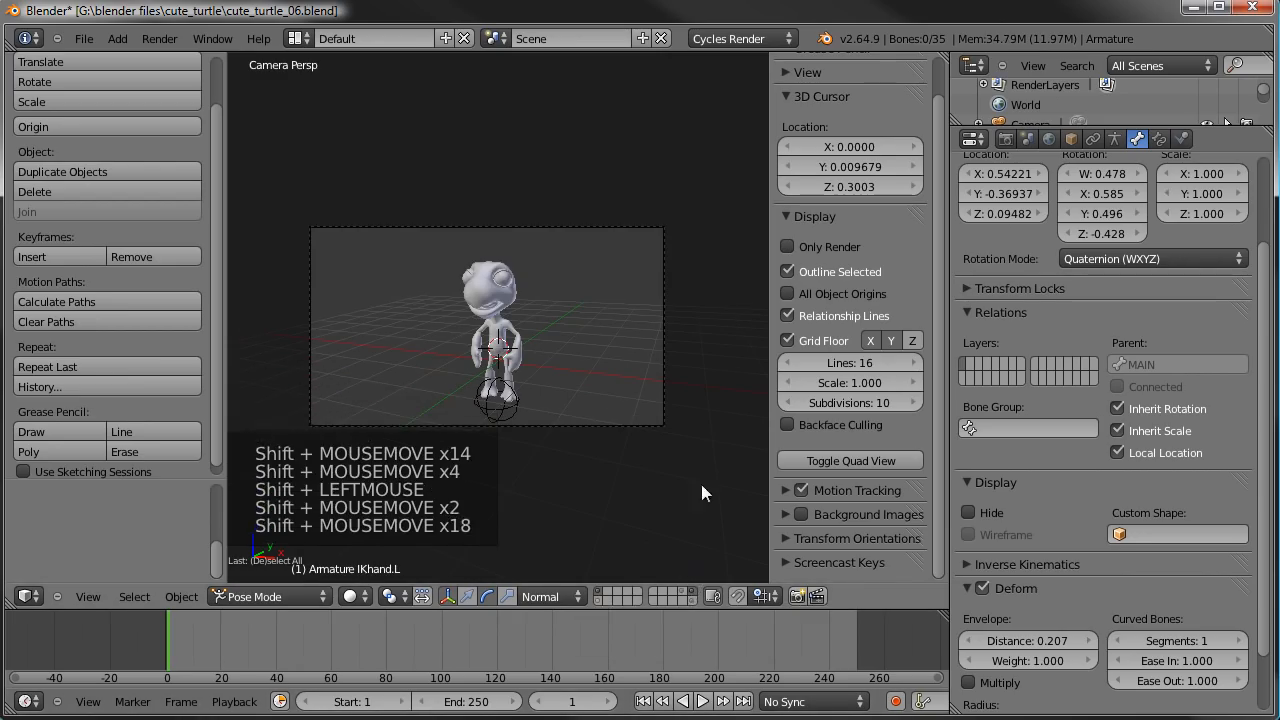
pyautogui.keyDown('shift'); pyautogui.click(682, 592); pyautogui.keyUp('shift')
# - Unhide all hidden objects so the turtle has its shell, and clear the selection
pyautogui.scroll(4, 600, 418)
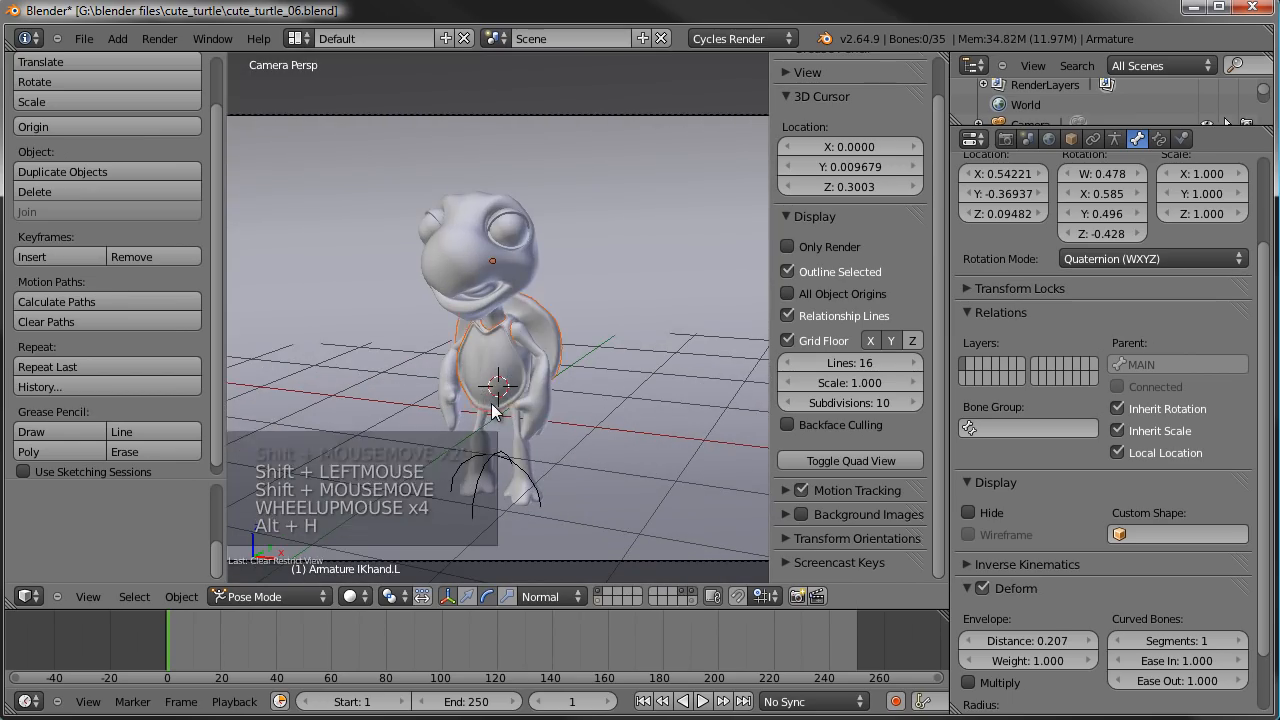
pyautogui.hotkey('alt', 'h')
pyautogui.scroll(3, 492, 410)
pyautogui.press('a')
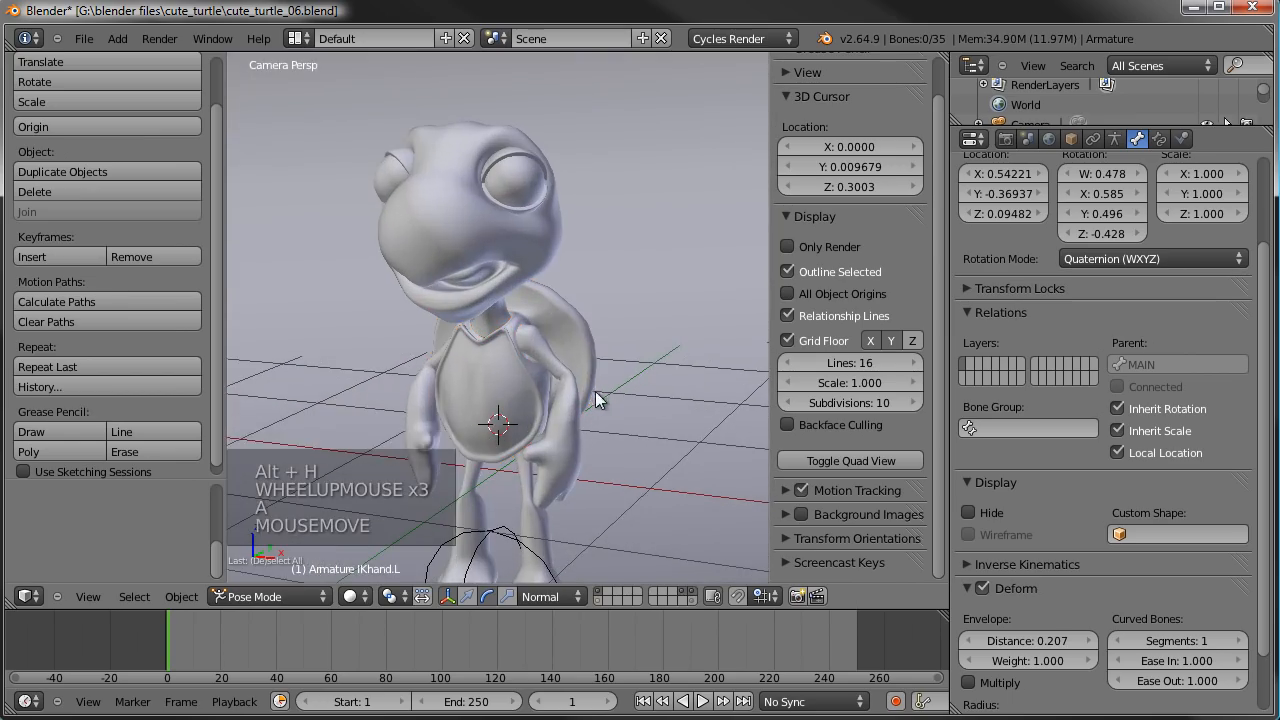
# - Render the current frame again with the shell and background, inspect the arms, and close the render
pyautogui.press('F12')
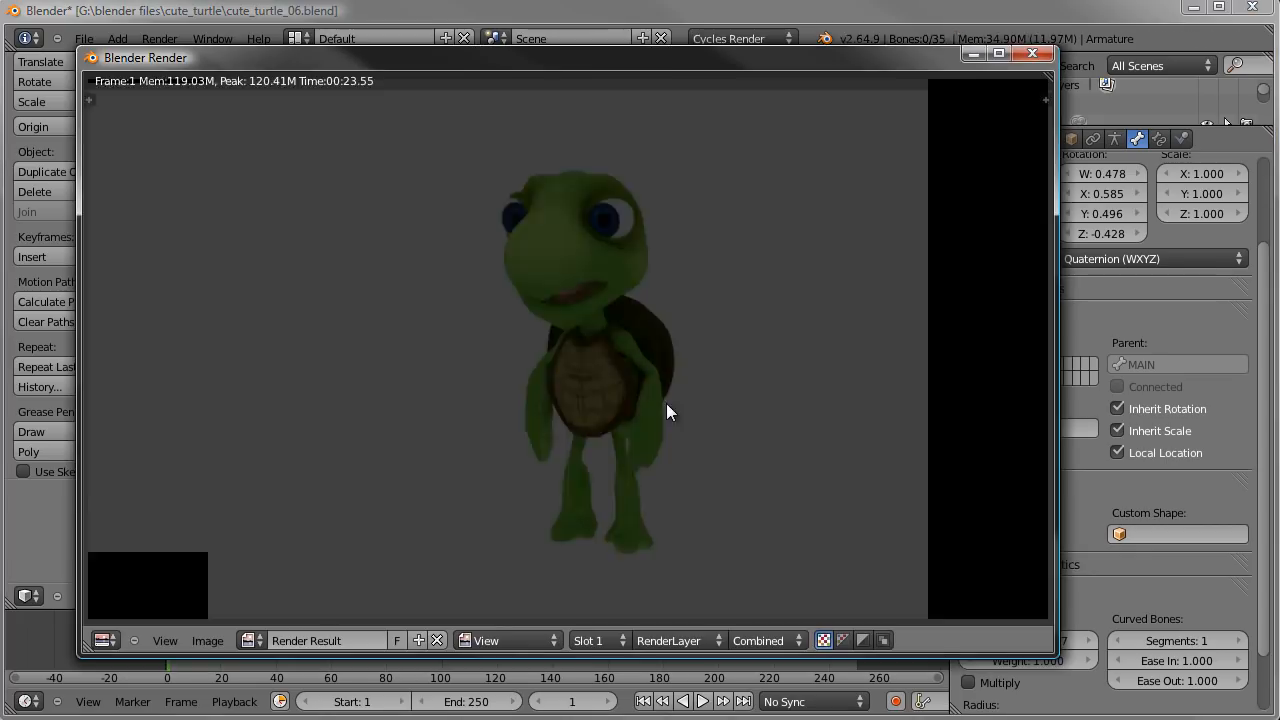
pyautogui.press('F12')
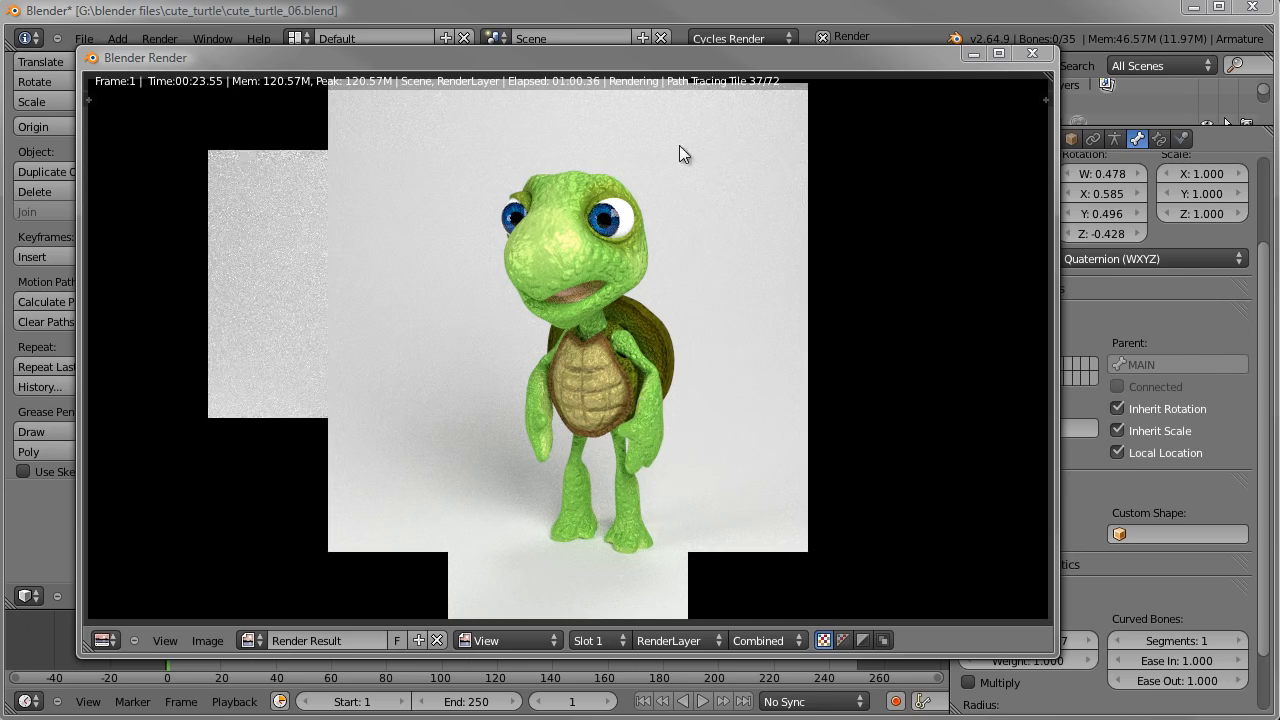
pyautogui.click(665, 337)
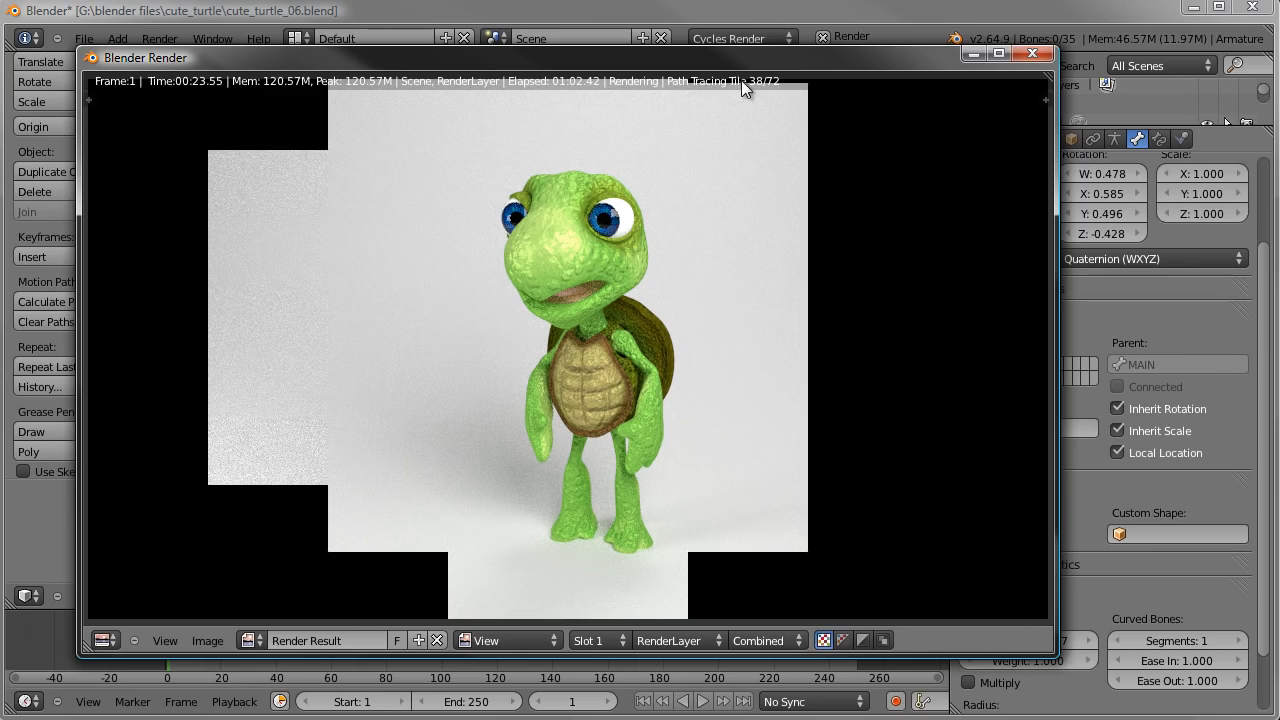
pyautogui.moveTo(668, 68); pyautogui.dragTo(686, 79)
pyautogui.press('Escape')
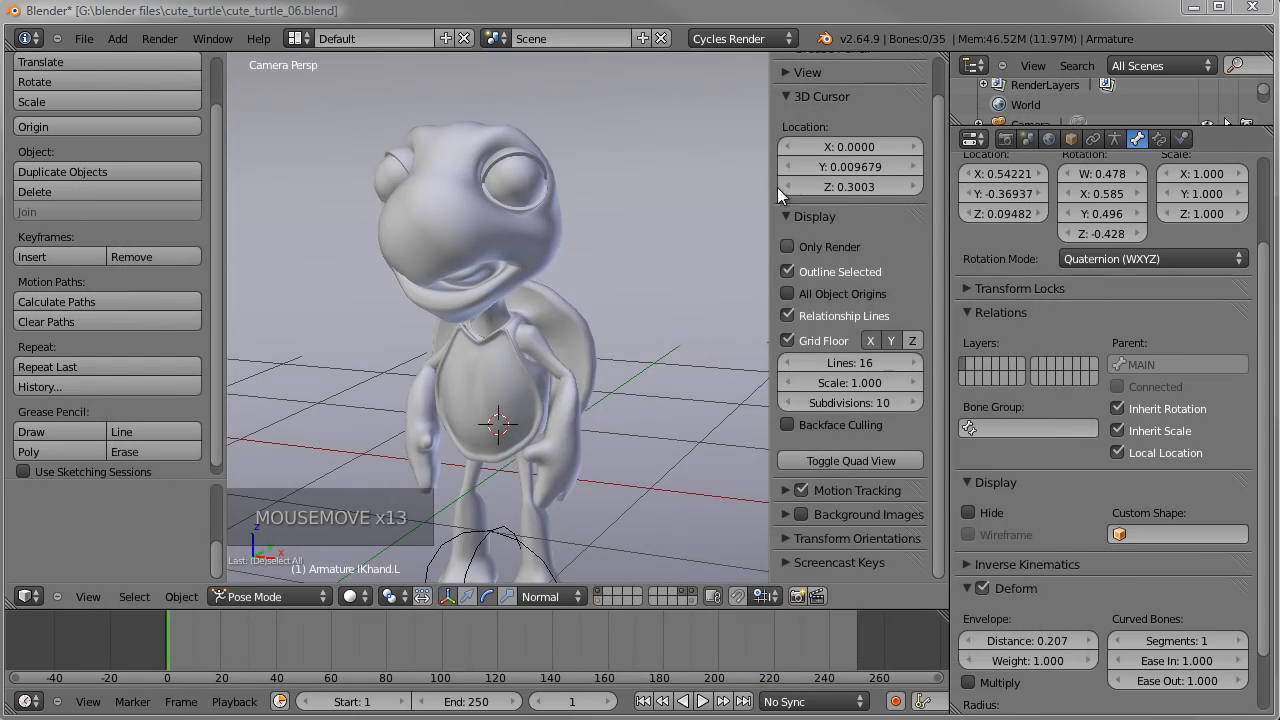
# - Select the TurtleBody mesh and lower its Subdivision Surface viewport level to 1
pyautogui.rightClick(515, 344)
pyautogui.scroll(-1, 524, 348)
pyautogui.scroll(2, 524, 348)
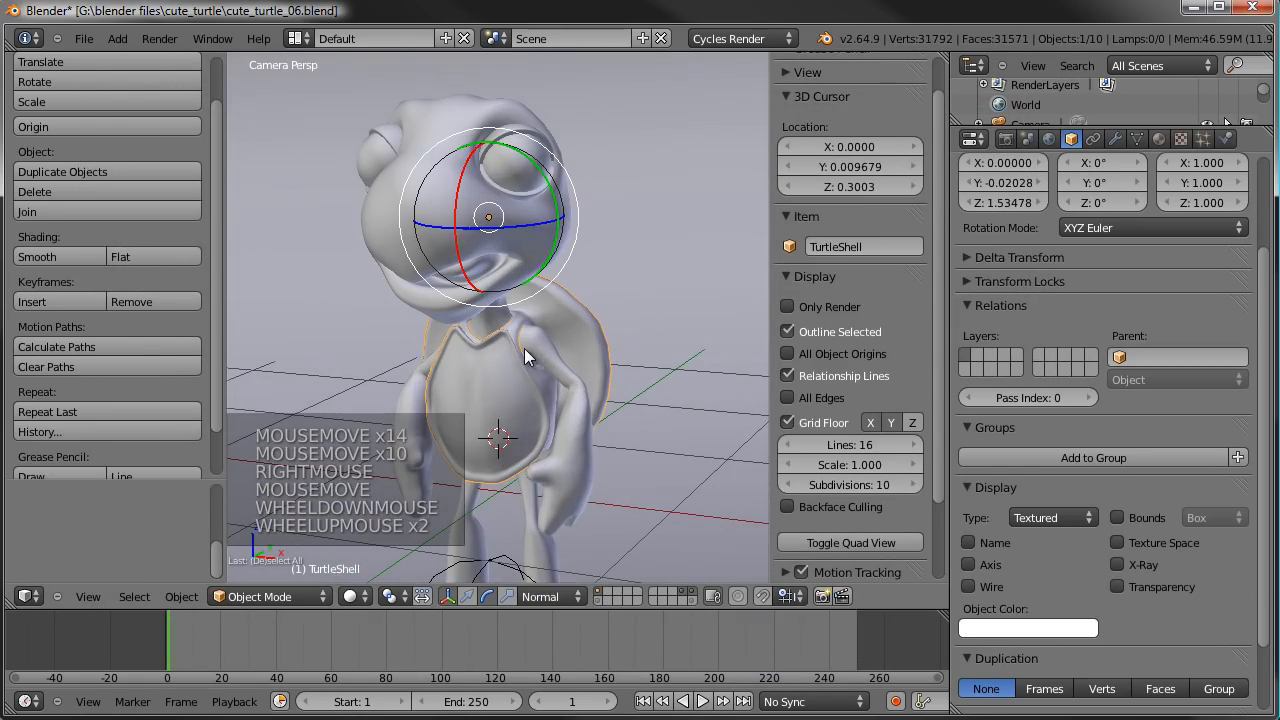
pyautogui.rightClick(510, 138)
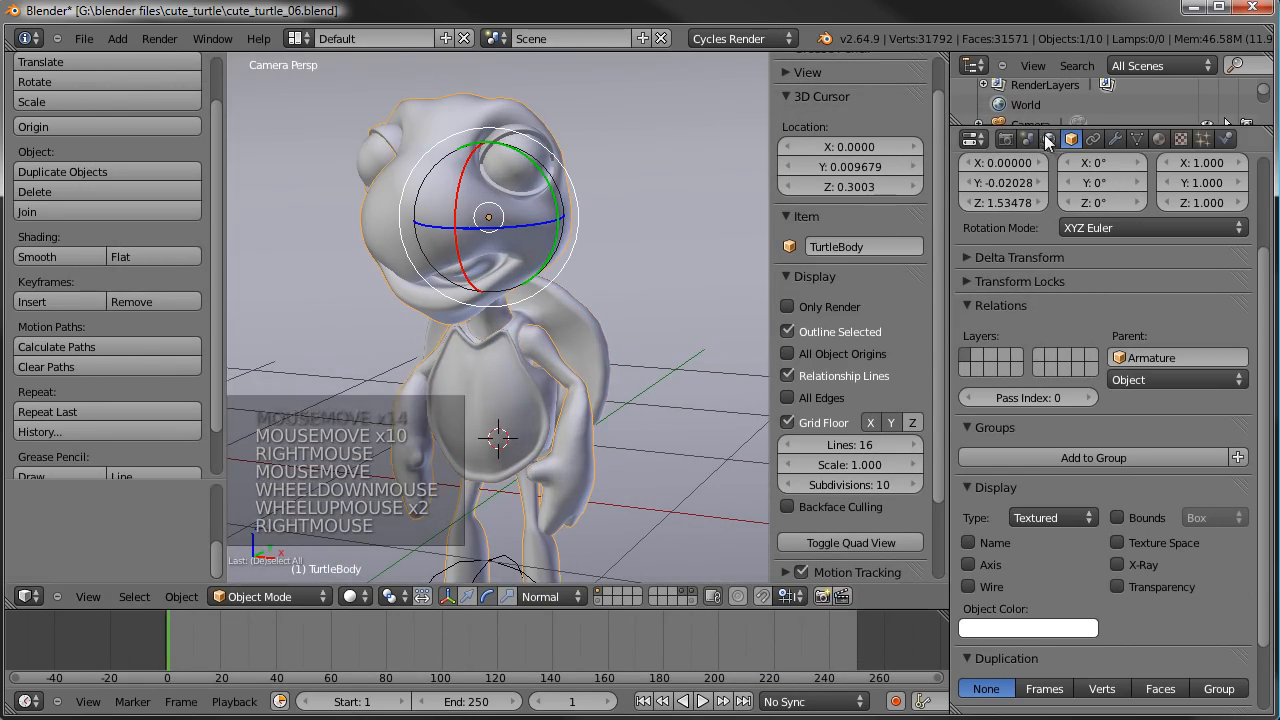
pyautogui.click(1137, 139)
pyautogui.click(1115, 139)
pyautogui.click(973, 344)
pyautogui.scroll(-1, 574, 300)
pyautogui.keyDown('shift'); pyautogui.moveTo(574, 300); pyautogui.dragTo(571, 274, button='middle'); pyautogui.keyUp('shift')
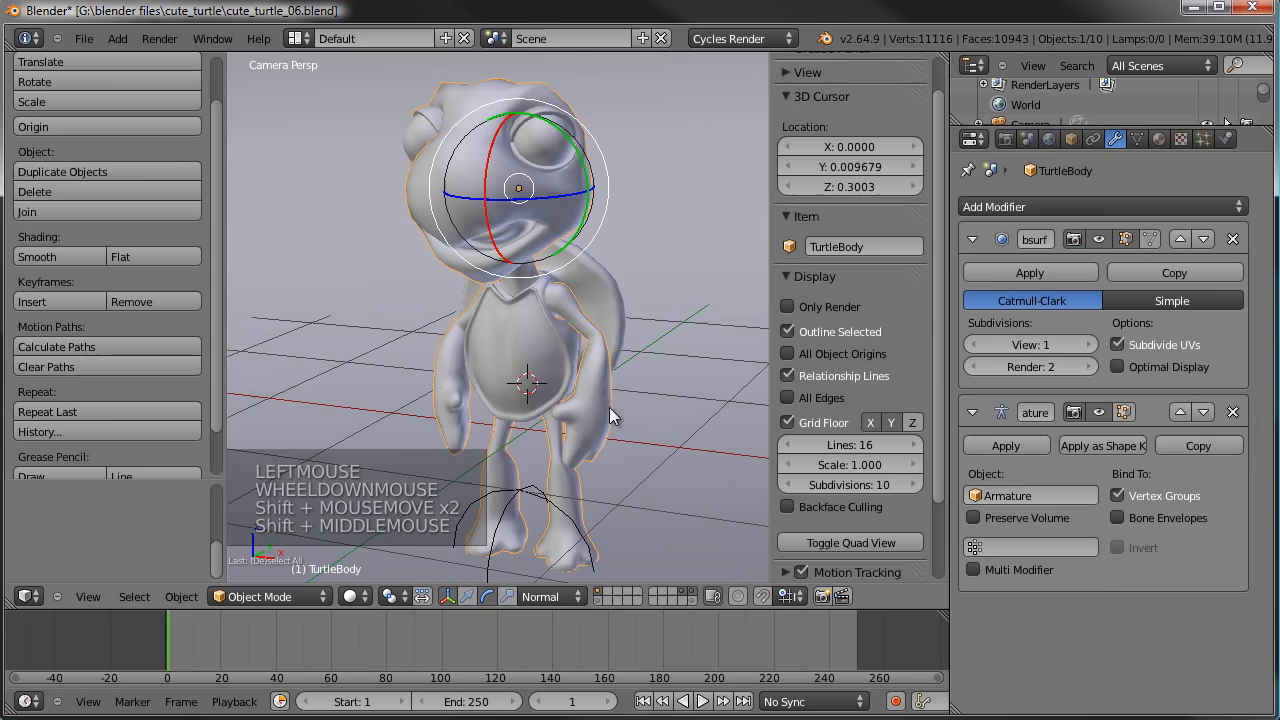
# - Show the armature's scene layer and select the chest bone, viewing the turtle's head from the right side
pyautogui.keyDown('shift'); pyautogui.click(598, 602); pyautogui.keyUp('shift')
pyautogui.press('a')
pyautogui.rightClick(541, 300)
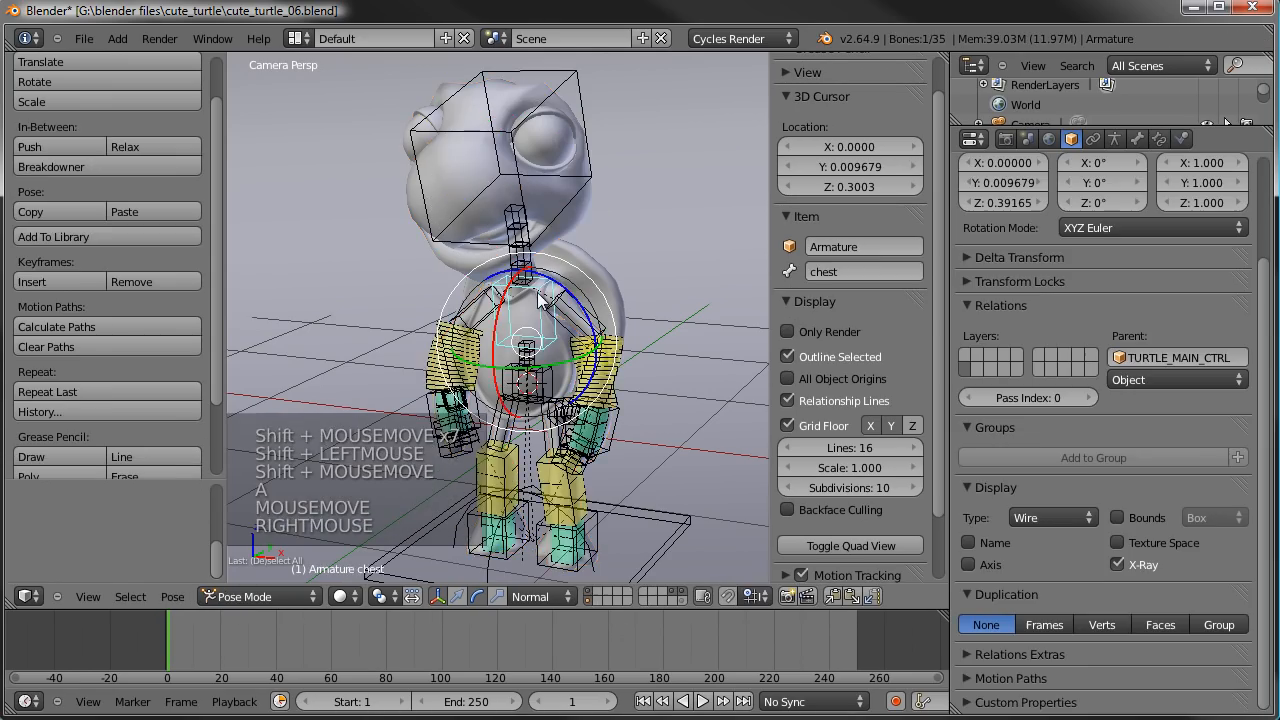
pyautogui.press('KP_3')
pyautogui.scroll(-4, 560, 360)
pyautogui.keyDown('shift'); pyautogui.moveTo(560, 360); pyautogui.dragTo(607, 398, button='middle'); pyautogui.keyUp('shift')
pyautogui.scroll(2, 607, 398)
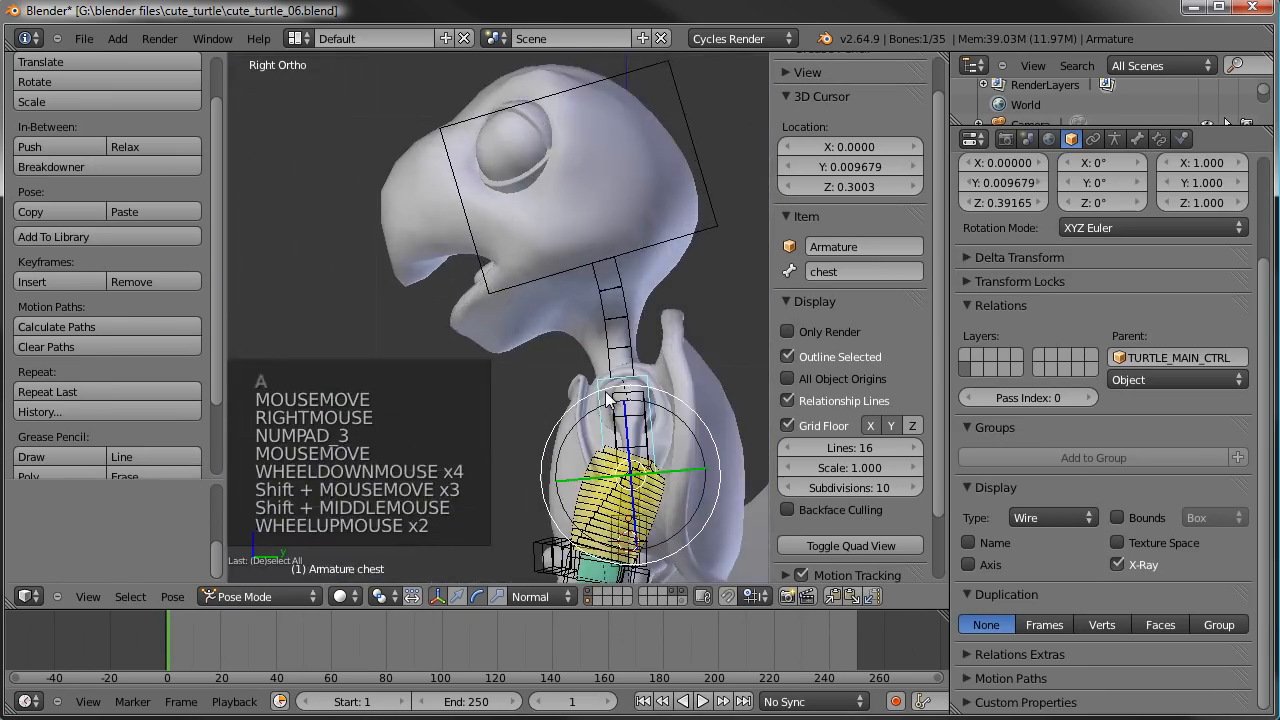
# - Display only the armature's second bone layer and enter Edit Mode on the armature
pyautogui.click(1116, 139)
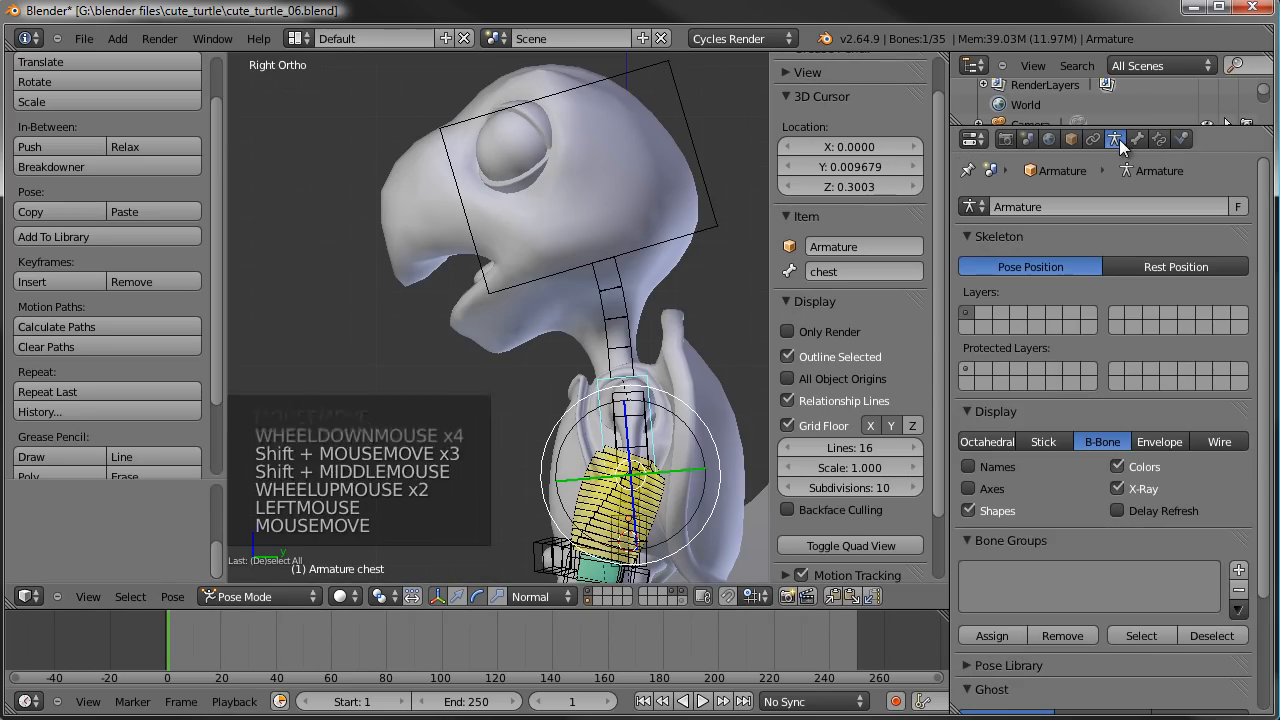
pyautogui.click(984, 312)
pyautogui.scroll(-1, 589, 276)
pyautogui.scroll(2, 564, 277)
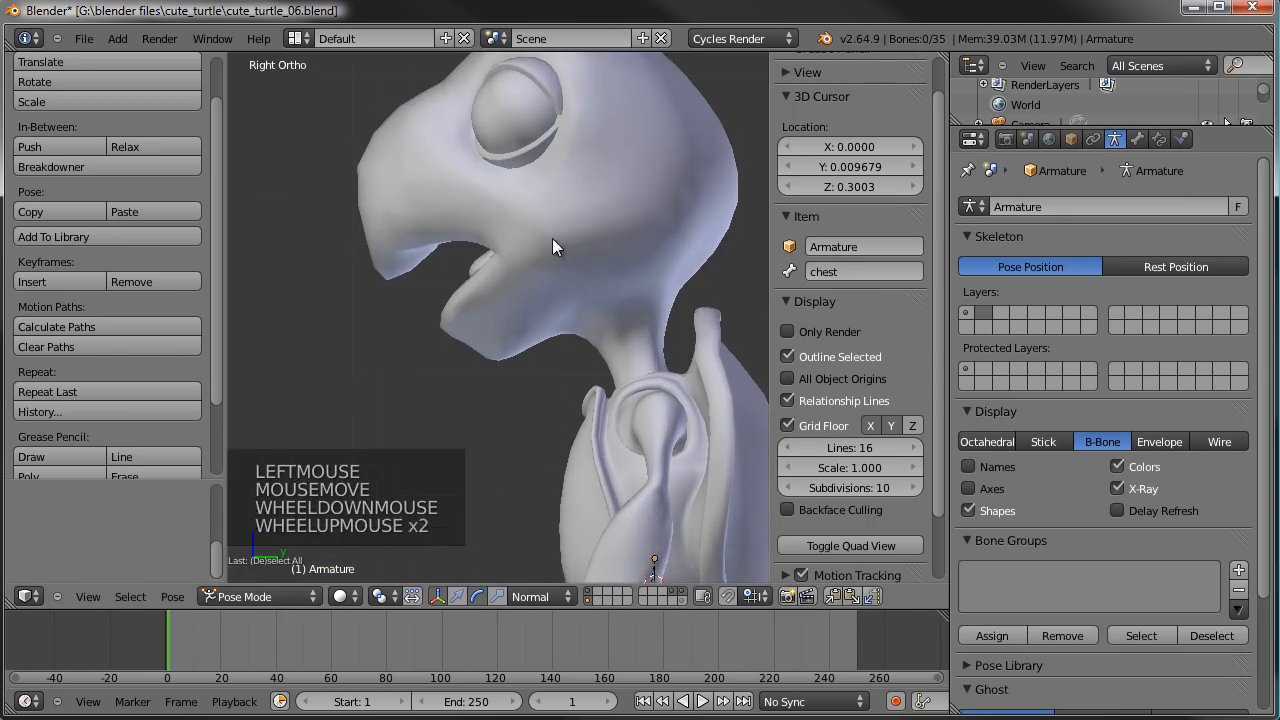
pyautogui.keyDown('shift'); pyautogui.moveTo(564, 277); pyautogui.dragTo(556, 302, button='middle'); pyautogui.keyUp('shift')
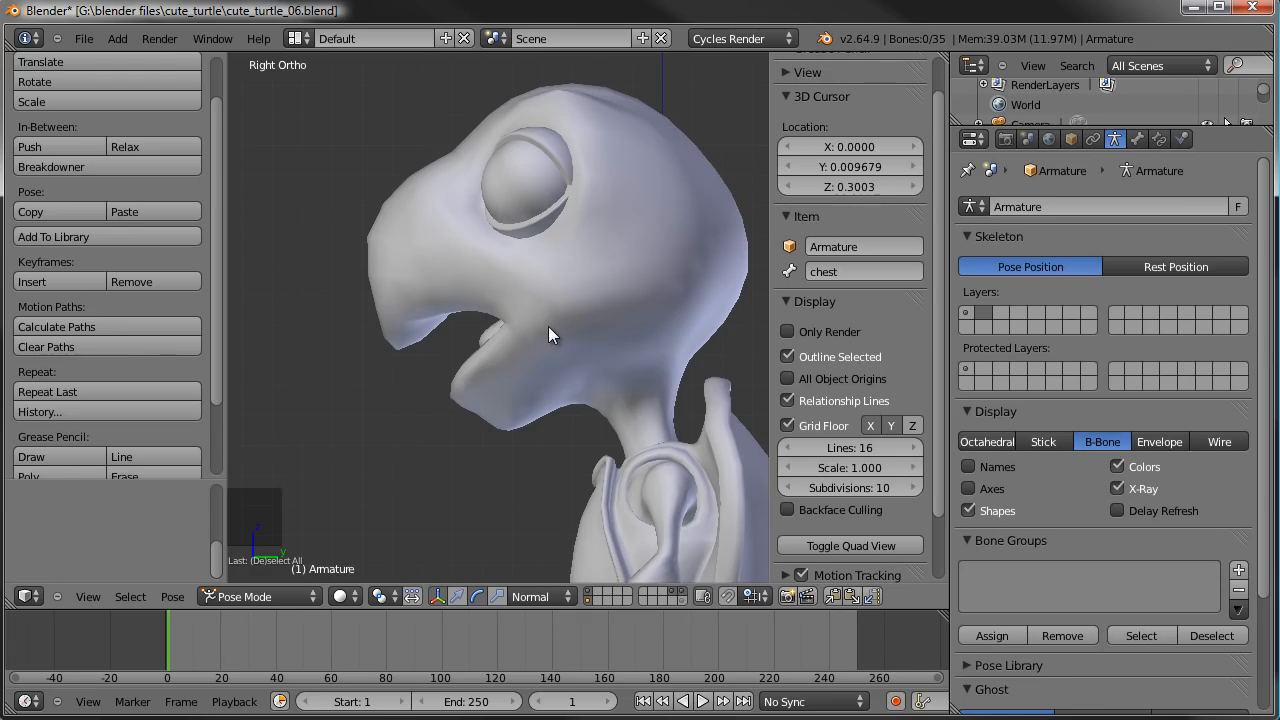
pyautogui.press('Tab')
pyautogui.scroll(-2, 548, 326)
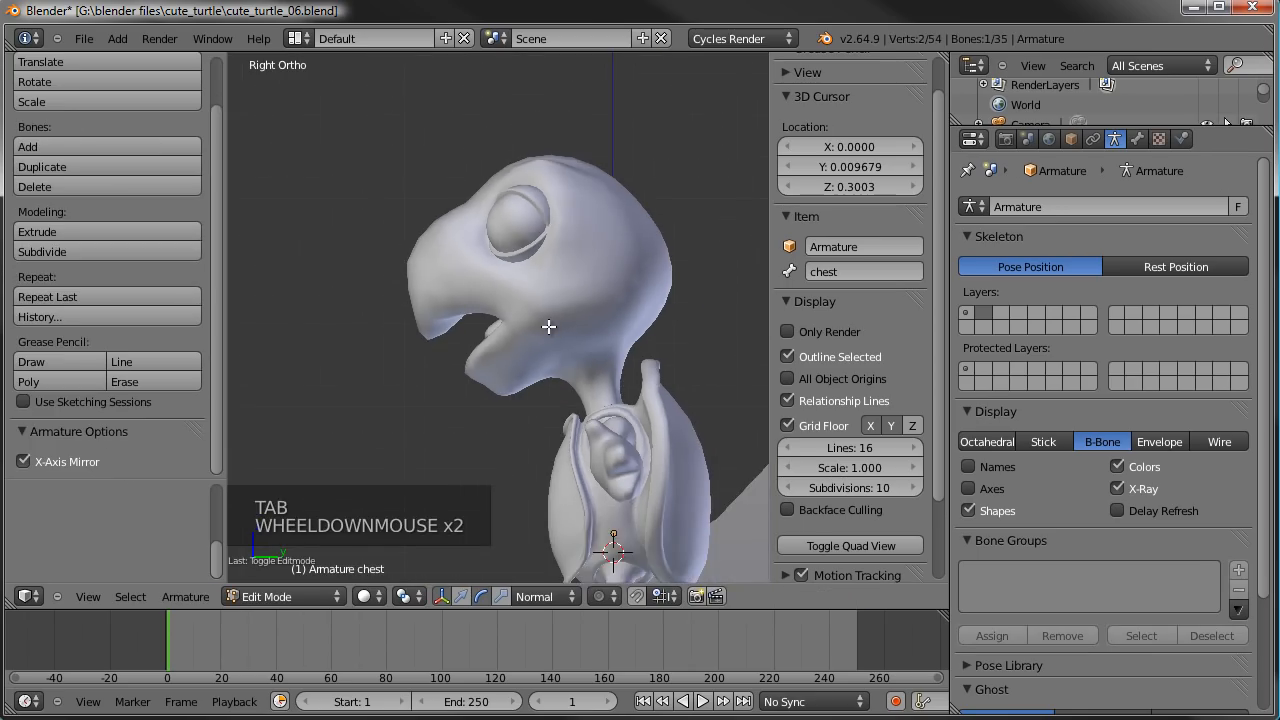
pyautogui.scroll(2, 548, 326)
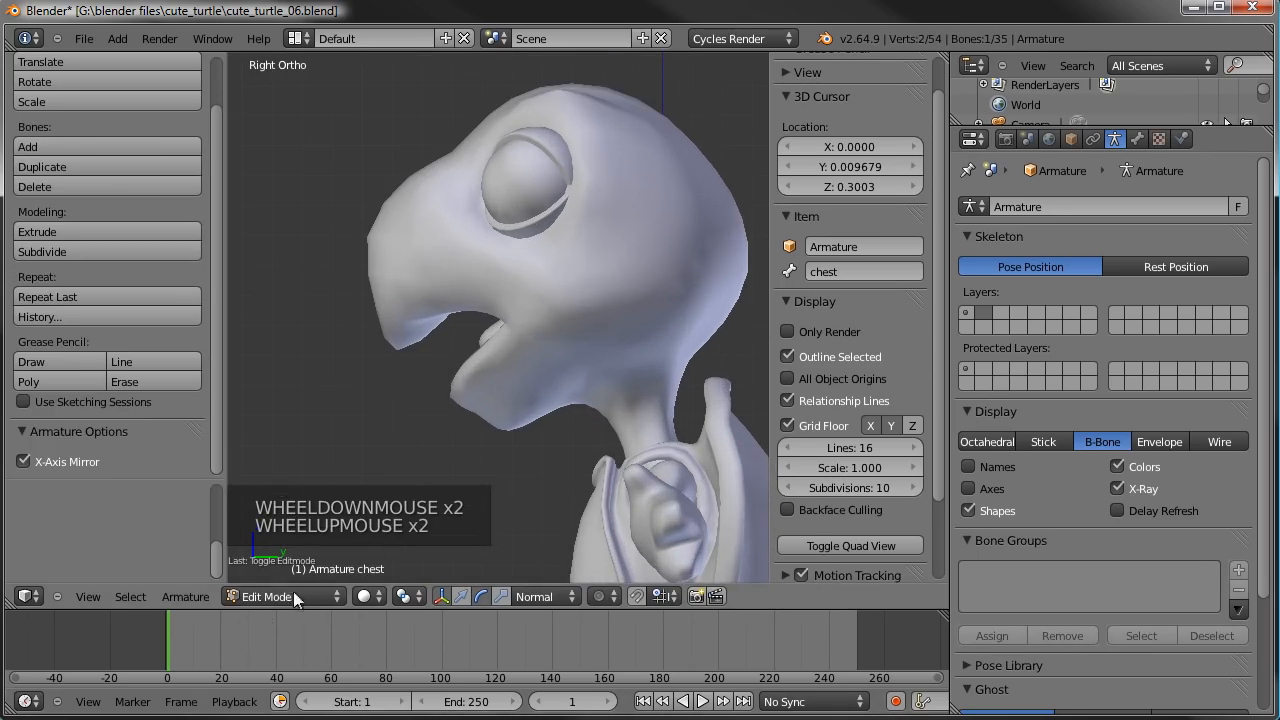
pyautogui.scroll(-3, 564, 384)
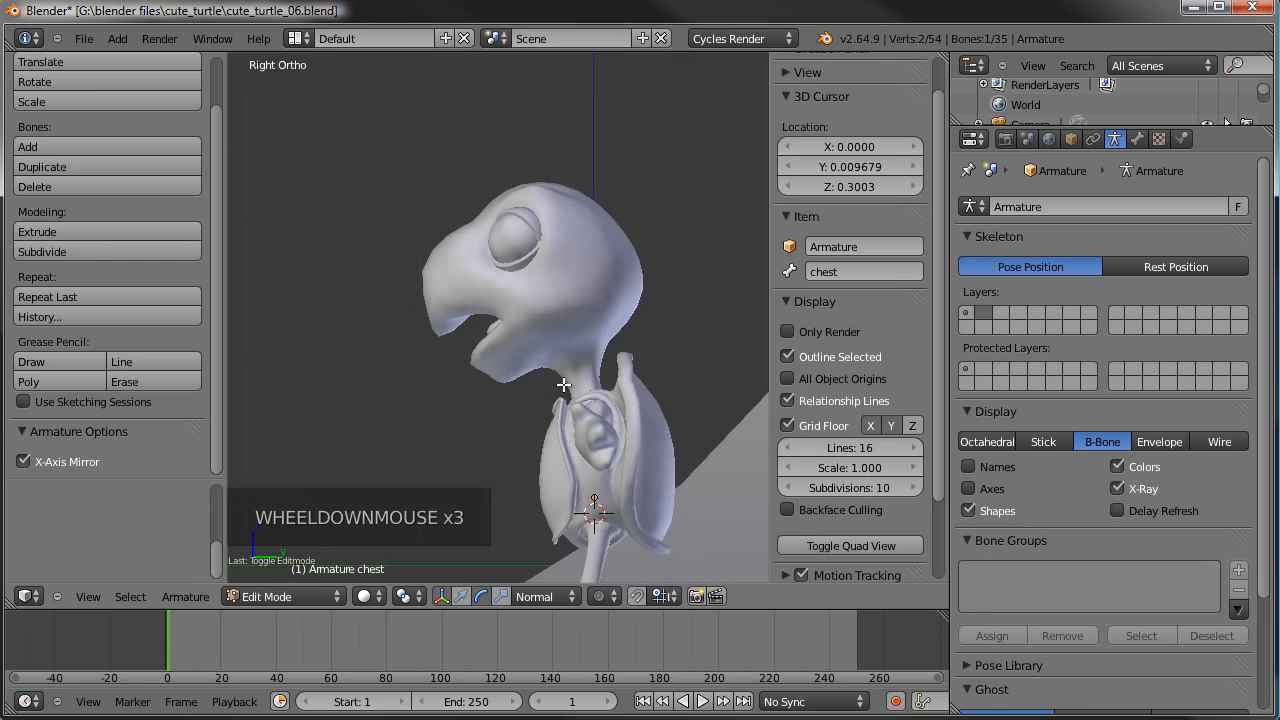
# - Add a new bone to the armature, scale it to roughly half size, and move it to the turtle's mouth
pyautogui.hotkey('shift', 'a')
pyautogui.rightClick(615, 397)
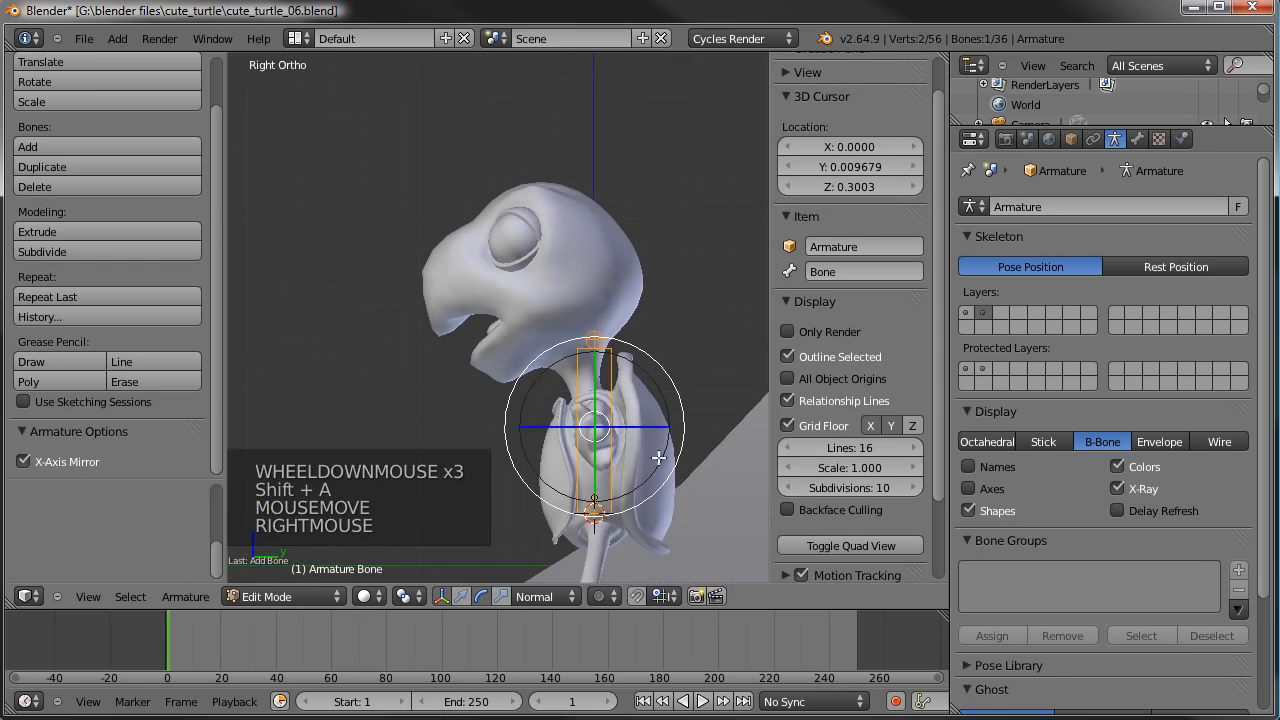
pyautogui.press('s')
pyautogui.press('s')
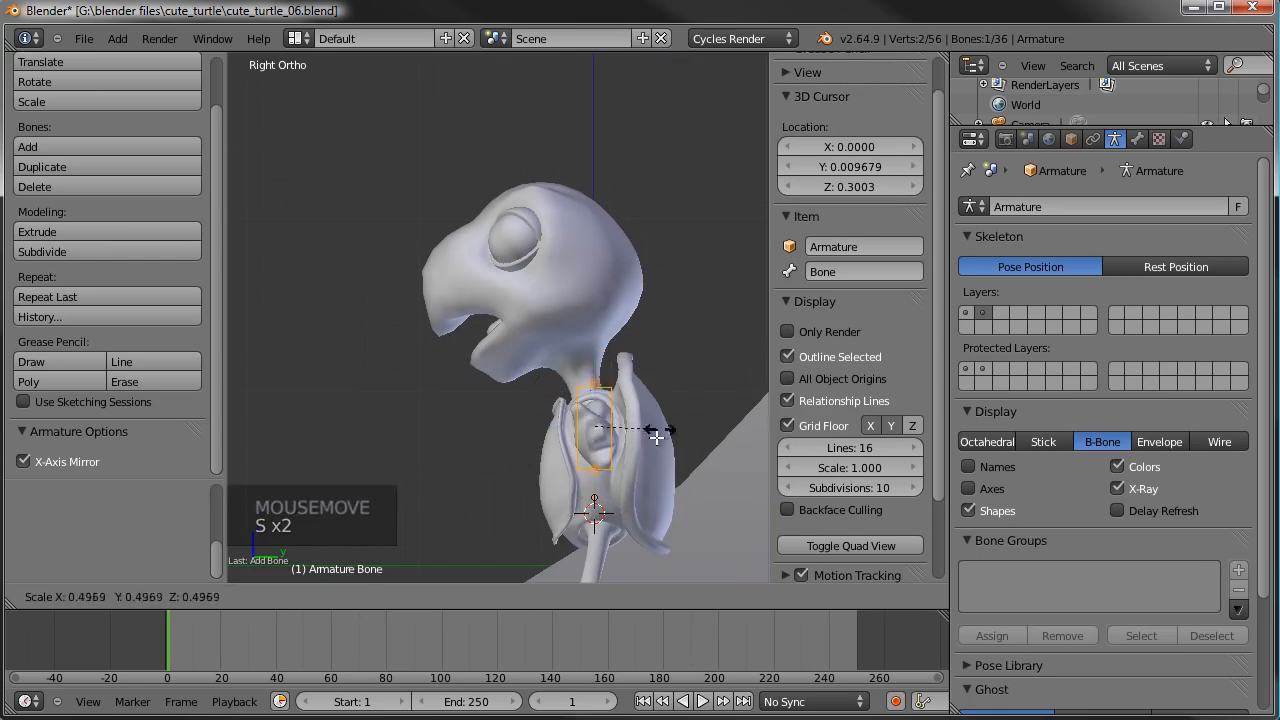
pyautogui.click(643, 457)
pyautogui.press('g')
pyautogui.click(563, 350)
pyautogui.press('g')
pyautogui.click(562, 378)
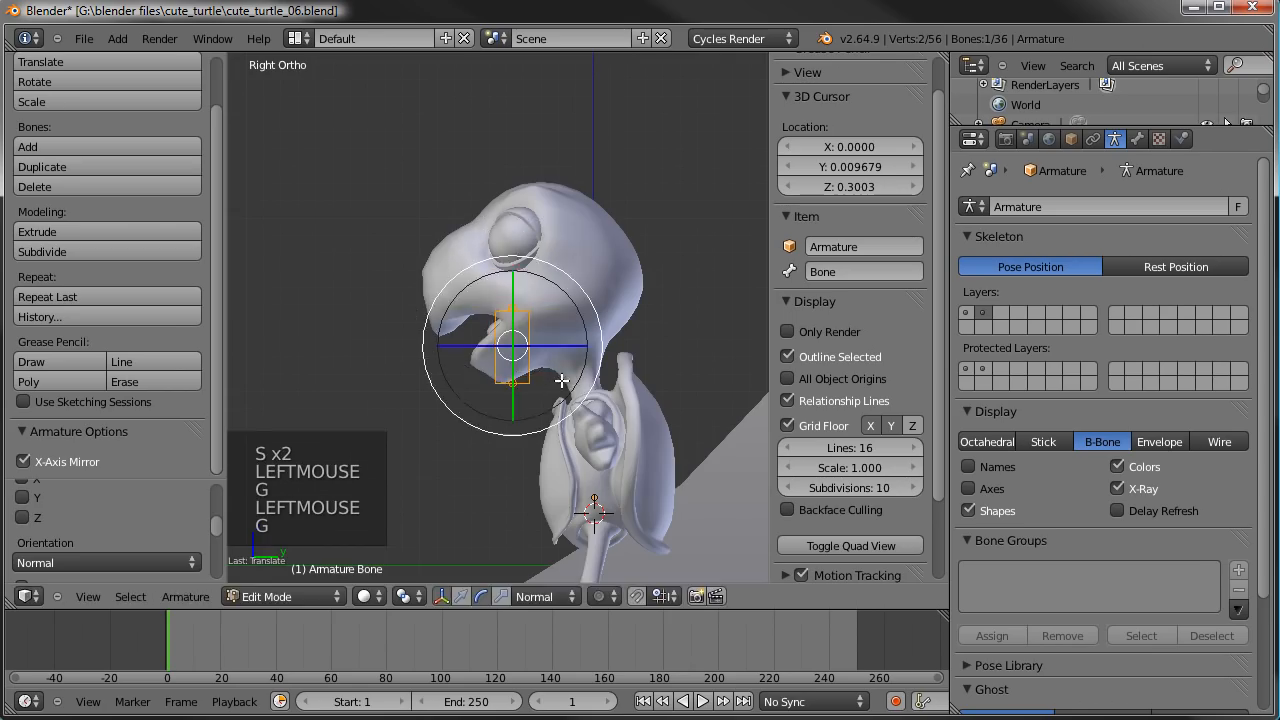
# - Shrink the new bone further, position it at the turtle's chin, and check its placement from the front
pyautogui.scroll(5, 562, 378)
pyautogui.press('s')
pyautogui.click(577, 380)
pyautogui.press('g')
pyautogui.click(559, 443)
pyautogui.press('s')
pyautogui.click(605, 437)
pyautogui.press('g')
pyautogui.click(597, 437)
pyautogui.moveTo(543, 402); pyautogui.dragTo(500, 348, button='middle')
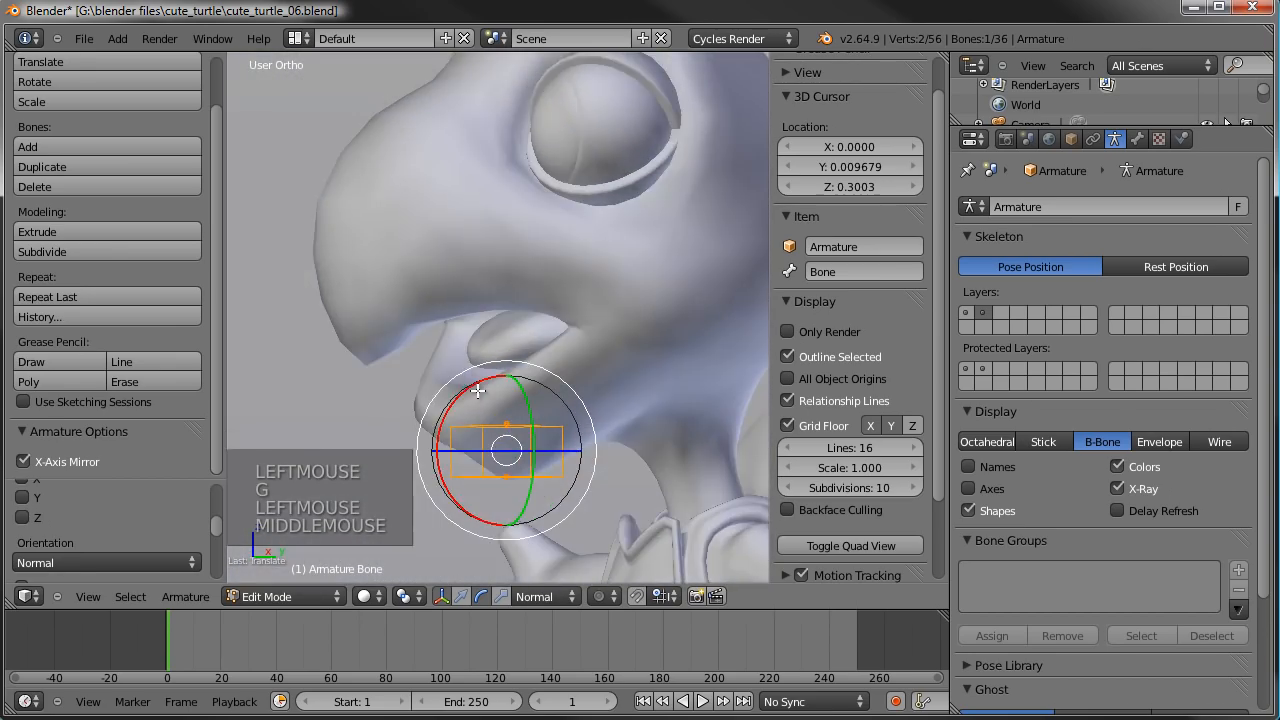
pyautogui.scroll(-3, 492, 347)
pyautogui.press('KP_1')
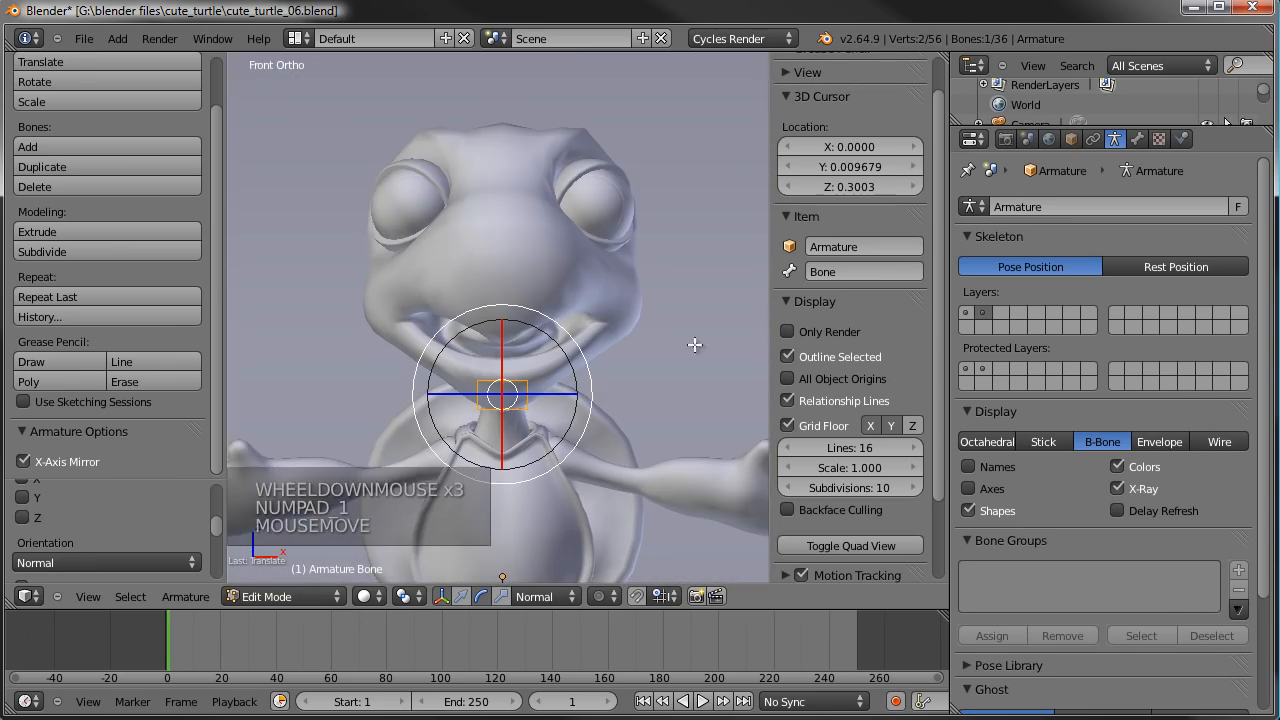
# - Rename the chin bone to FC_chin
pyautogui.click(873, 262)
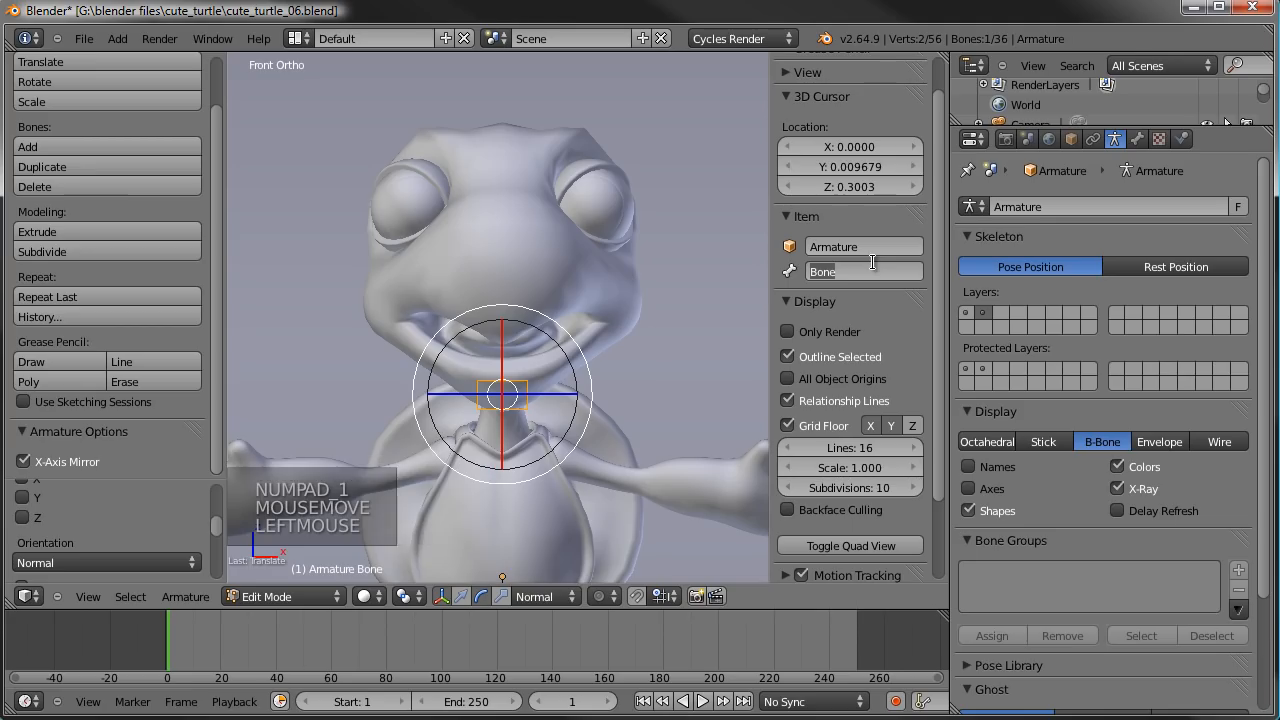
pyautogui.press('BackSpace')
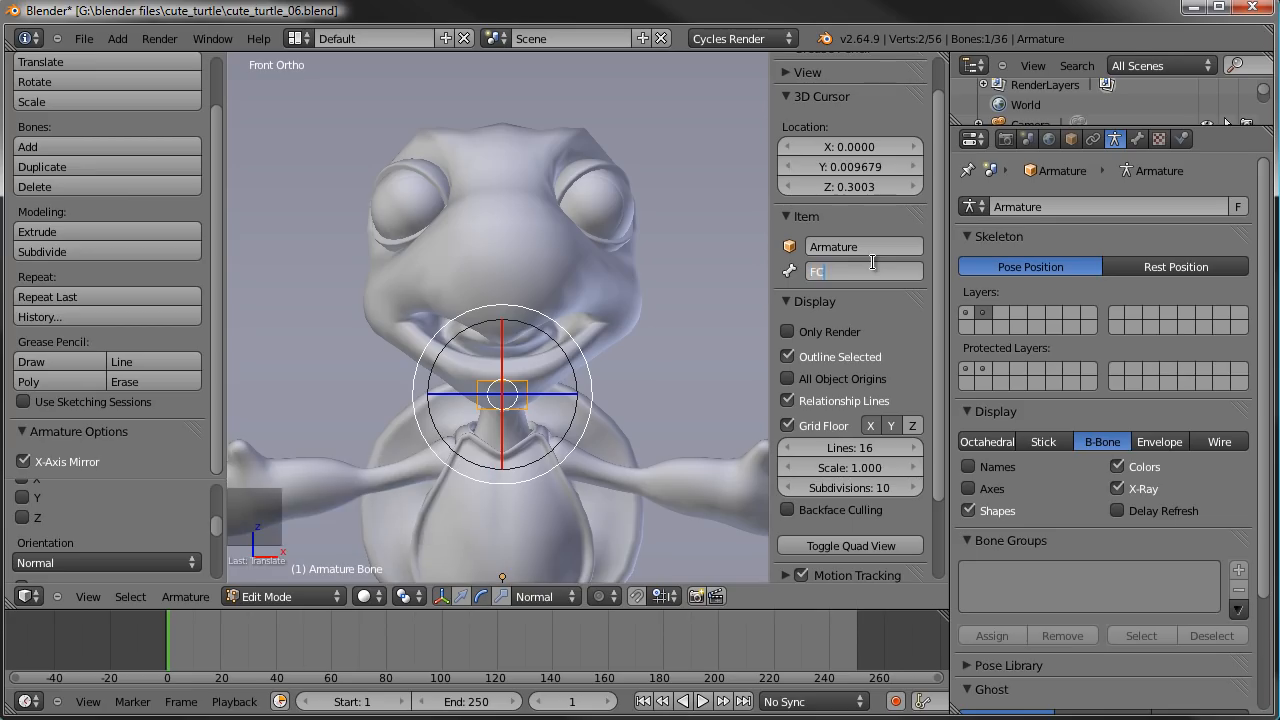
pyautogui.write('FC_chin')
pyautogui.press('Return')
# - Duplicate the FC_chin bone to the turtle's left mouth corner and name the copy FC_mouth.L
pyautogui.scroll(2, 567, 389)
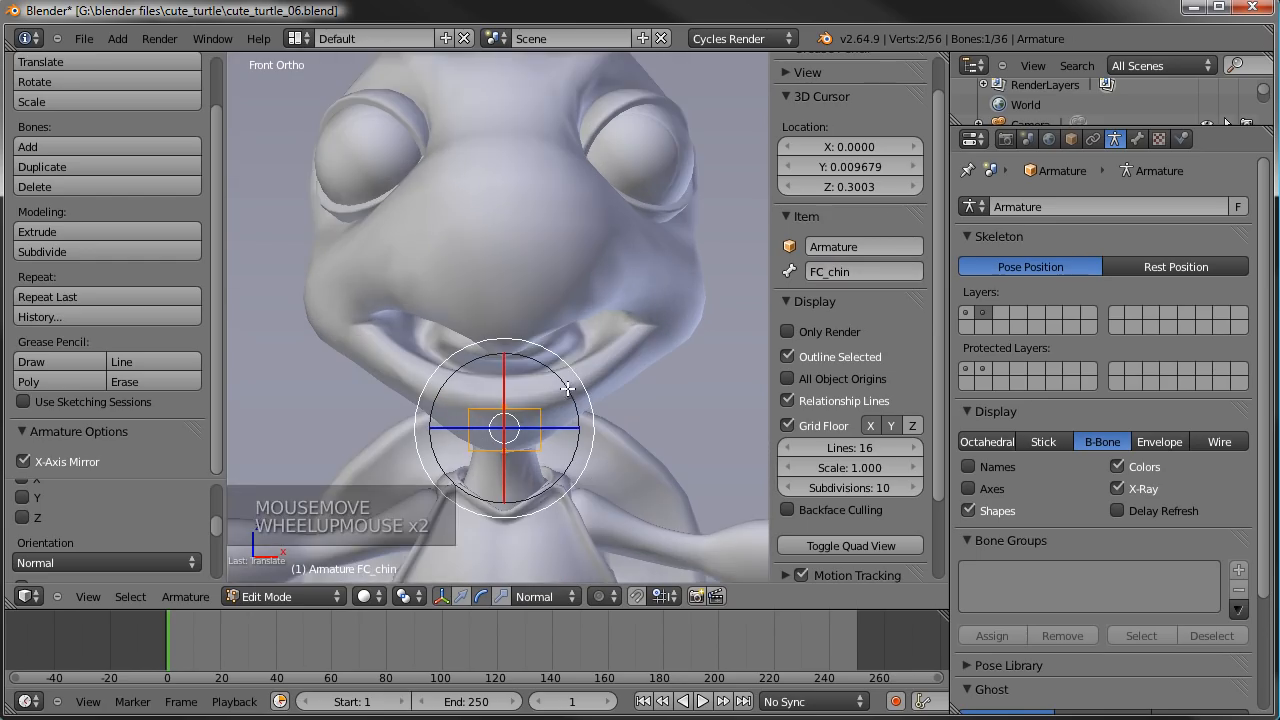
pyautogui.hotkey('shift', 'd')
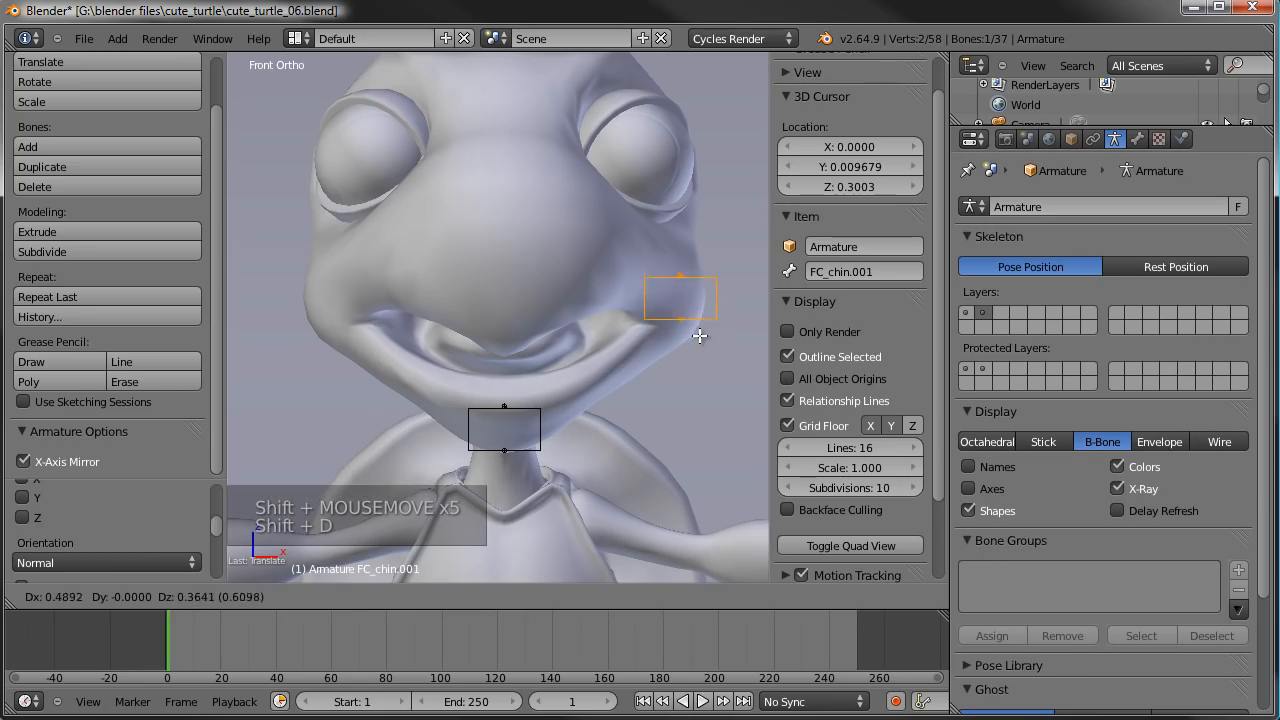
pyautogui.click(699, 332)
pyautogui.click(840, 272)
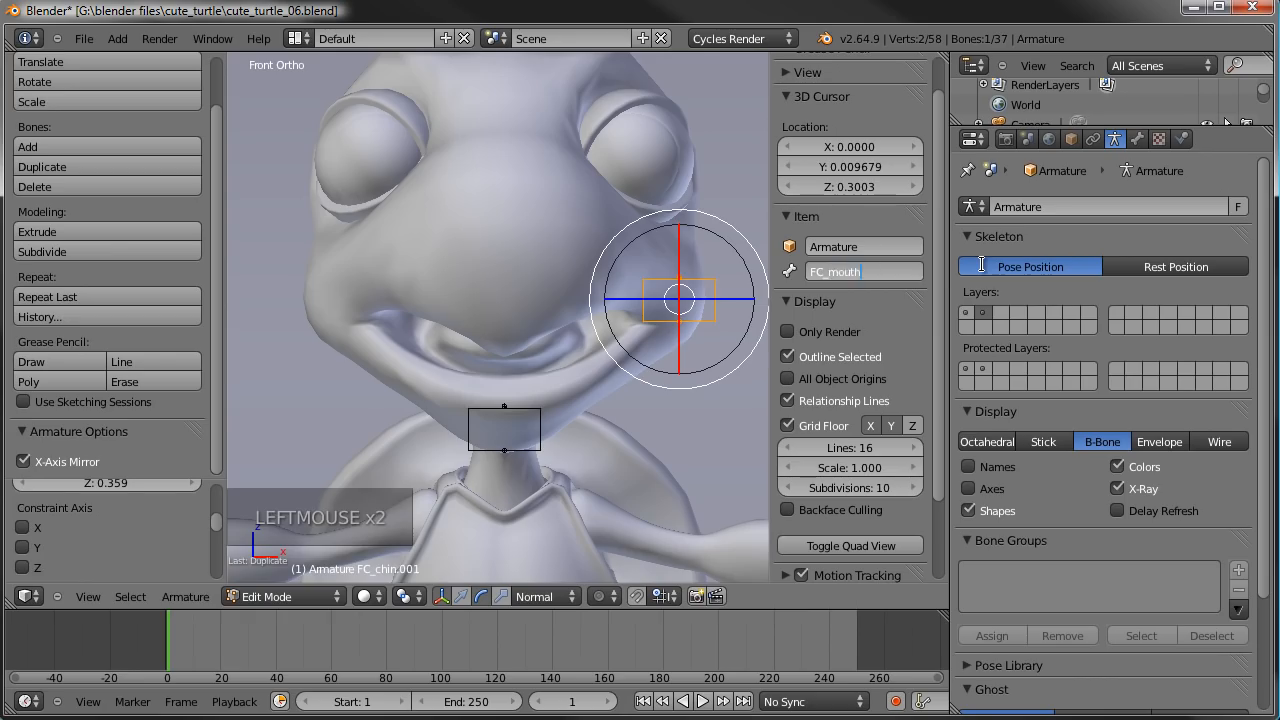
pyautogui.press('Return')
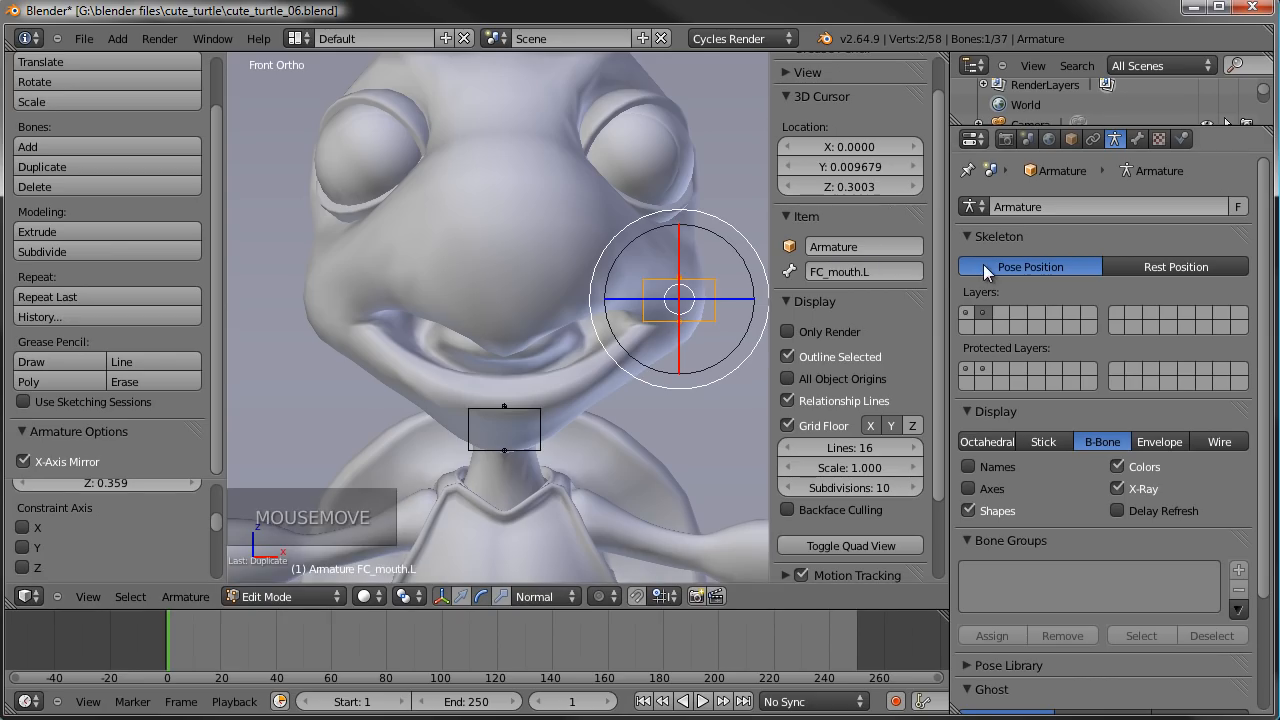
# - Snap the 3D cursor to the centre of the turtle's left eyeball
pyautogui.scroll(-1, 706, 305)
pyautogui.keyDown('shift'); pyautogui.moveTo(706, 305); pyautogui.dragTo(644, 337, button='middle'); pyautogui.keyUp('shift')
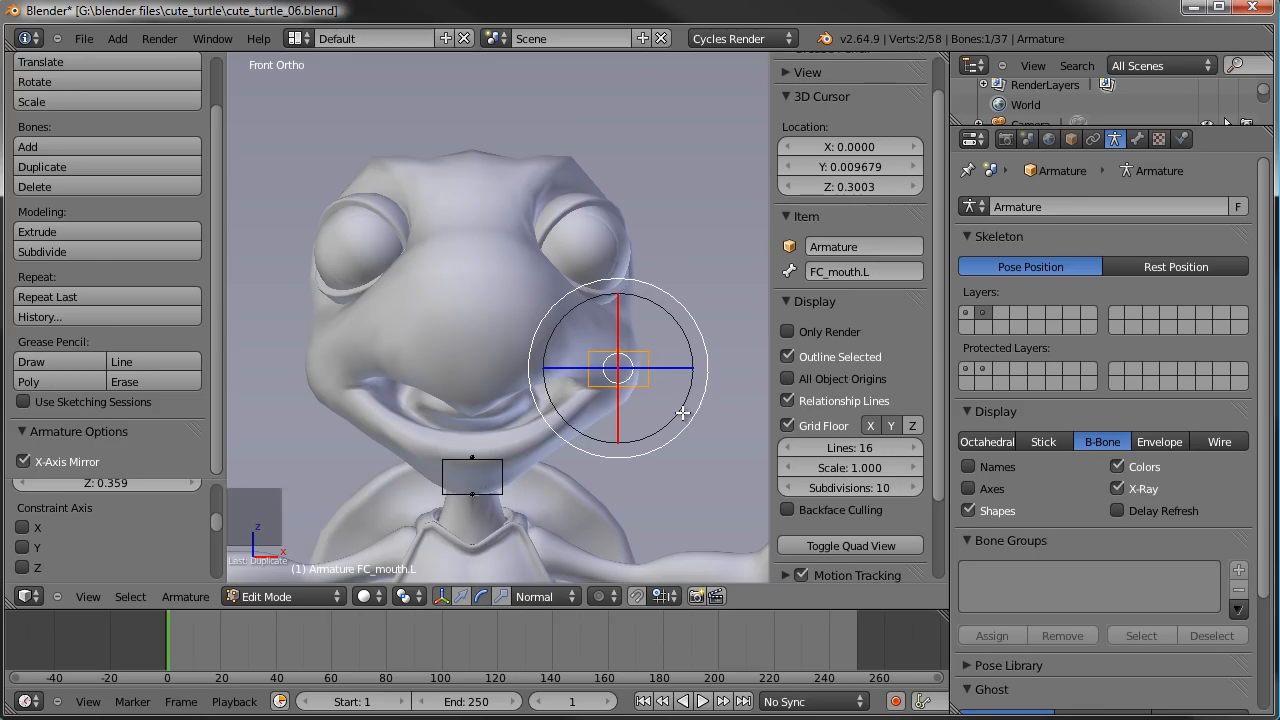
pyautogui.press('KP_3')
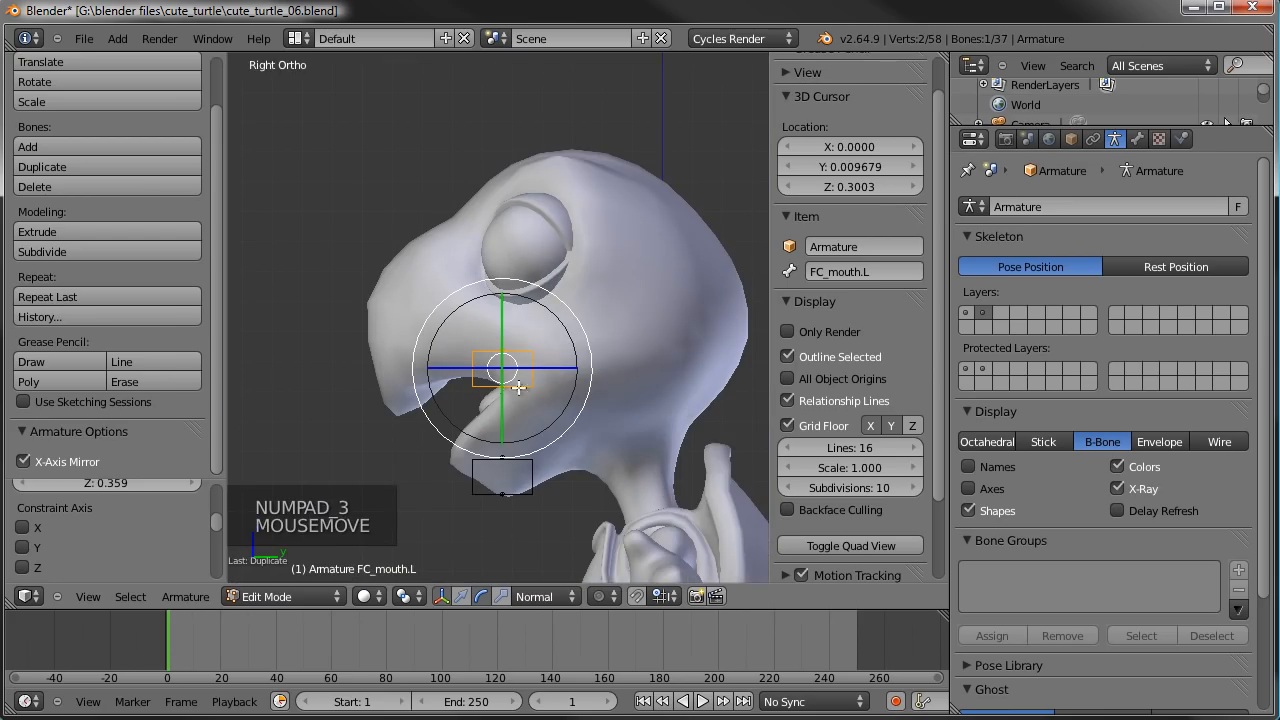
pyautogui.press('Tab')
pyautogui.scroll(3, 553, 282)
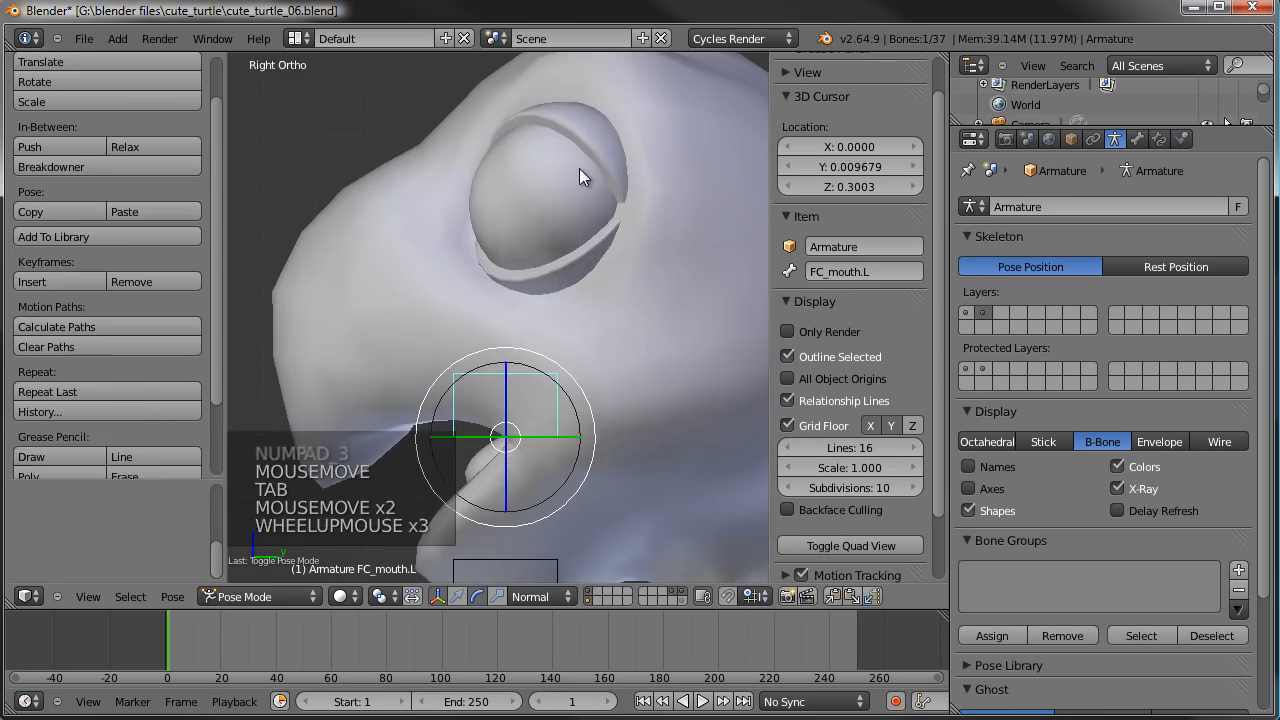
pyautogui.rightClick(577, 175)
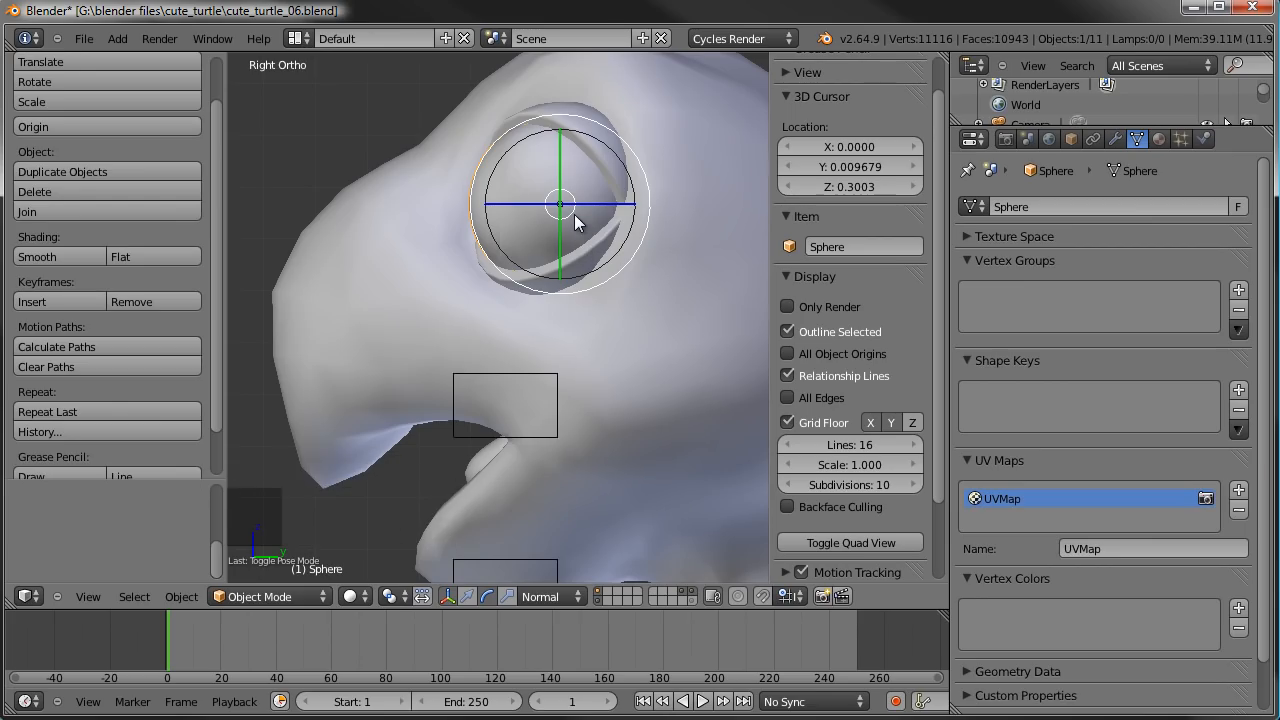
pyautogui.hotkey('shift', 's')
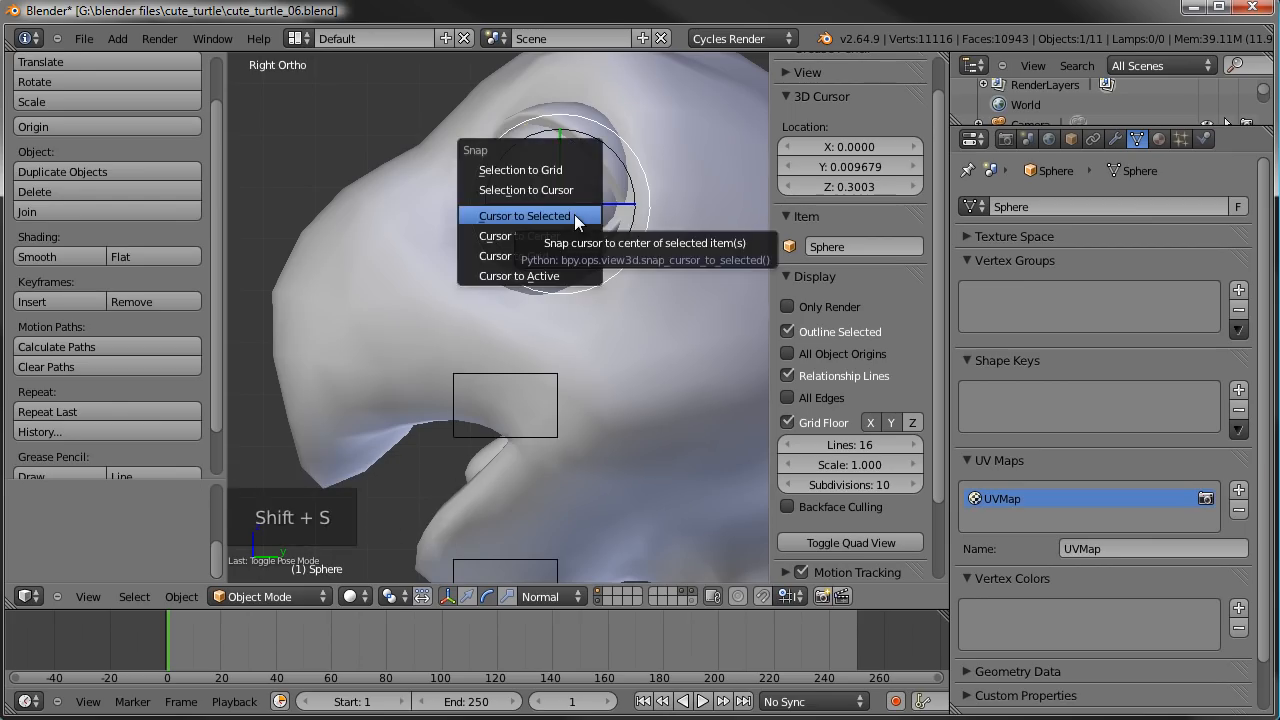
pyautogui.click(574, 214)
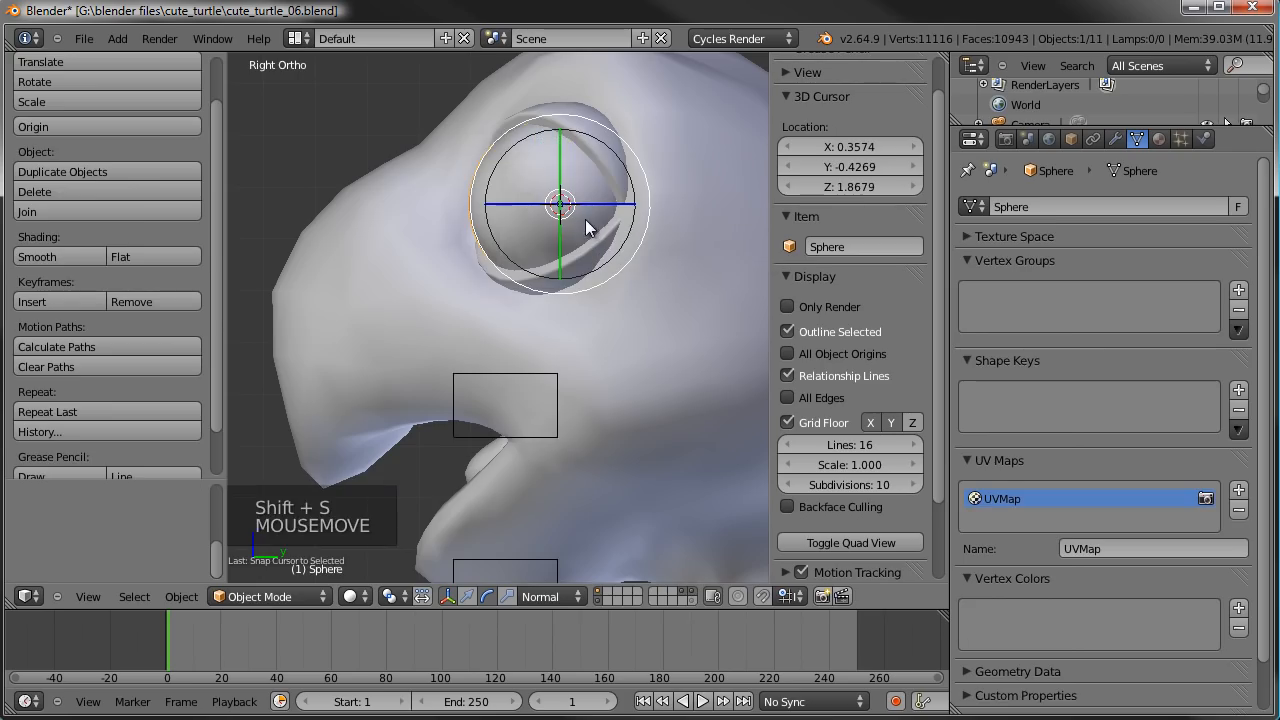
# - Add a new bone to the armature at the 3D cursor and lower its tip to just above the eye
pyautogui.rightClick(547, 376)
pyautogui.press('Tab')
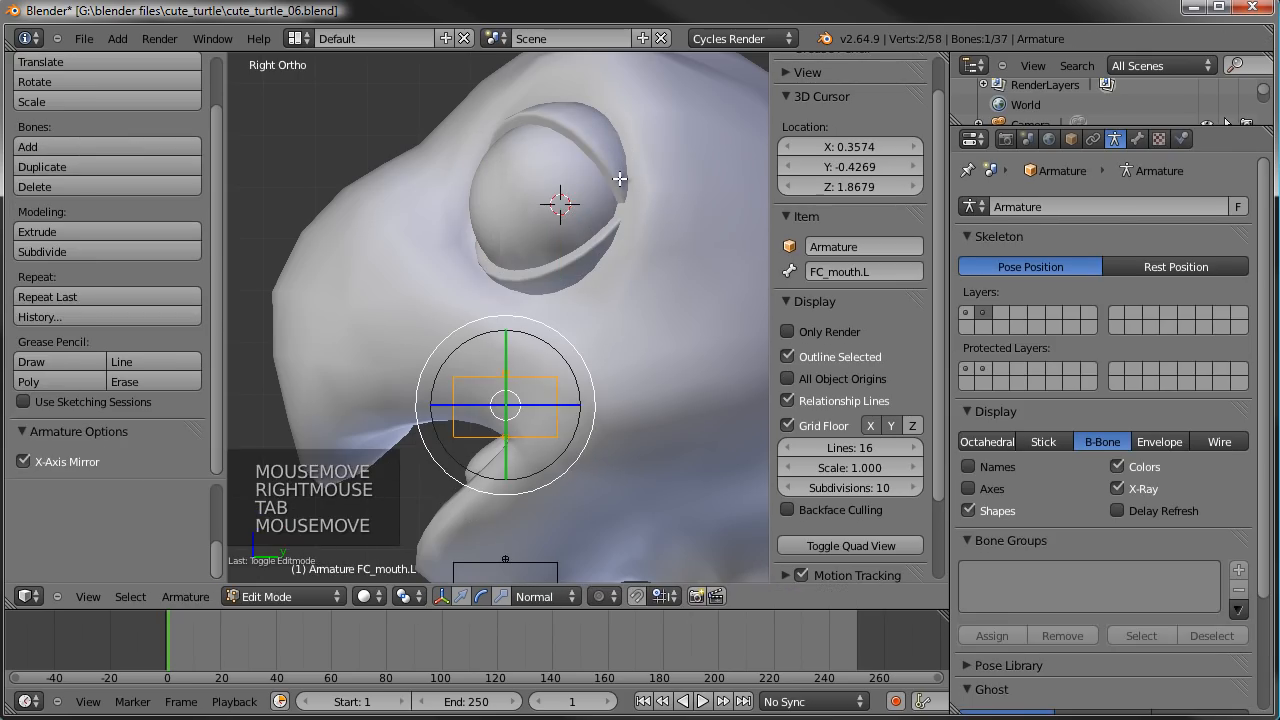
pyautogui.press('a')
pyautogui.rightClick(620, 178)
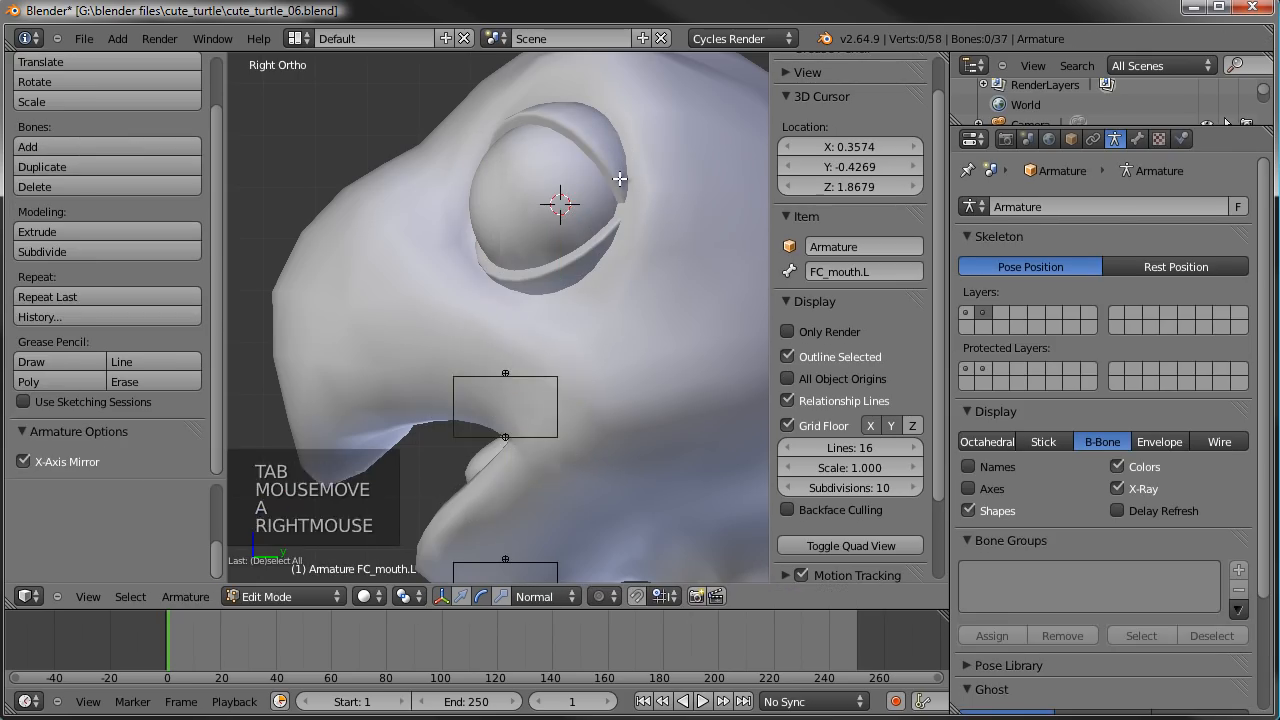
pyautogui.hotkey('shift', 'a')
pyautogui.scroll(-6, 590, 160)
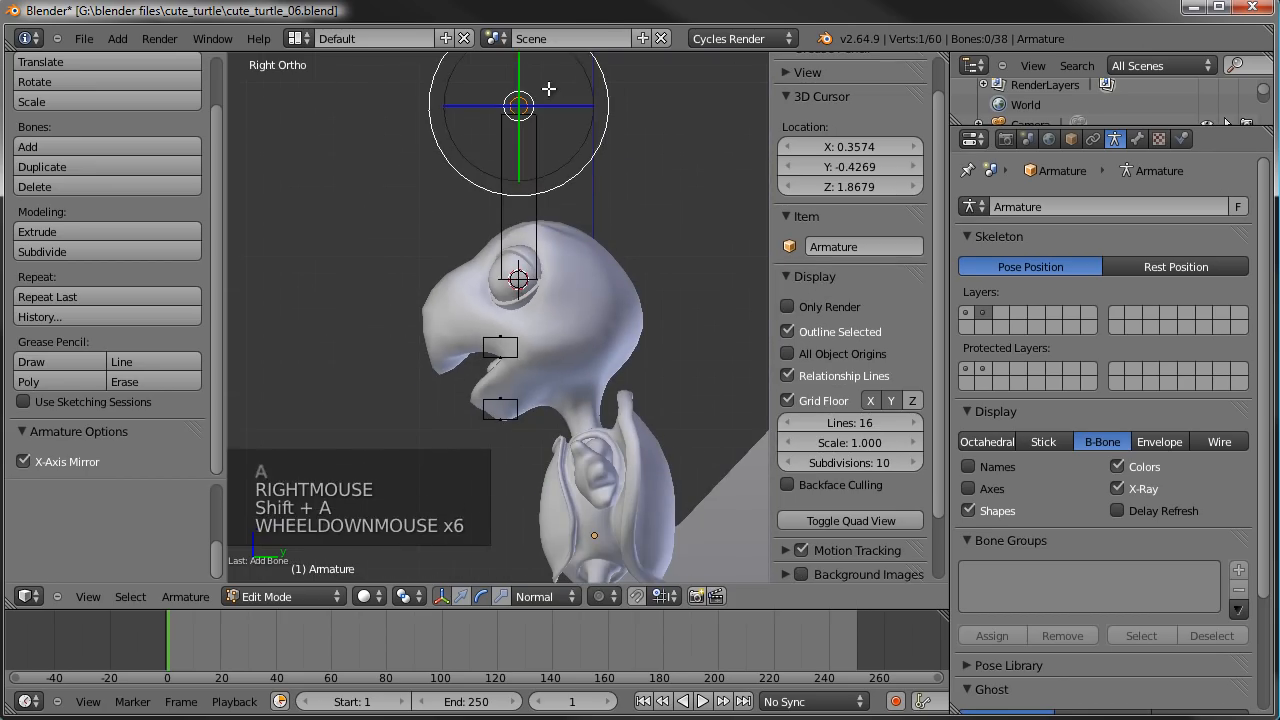
pyautogui.press('g')
pyautogui.click(543, 227)
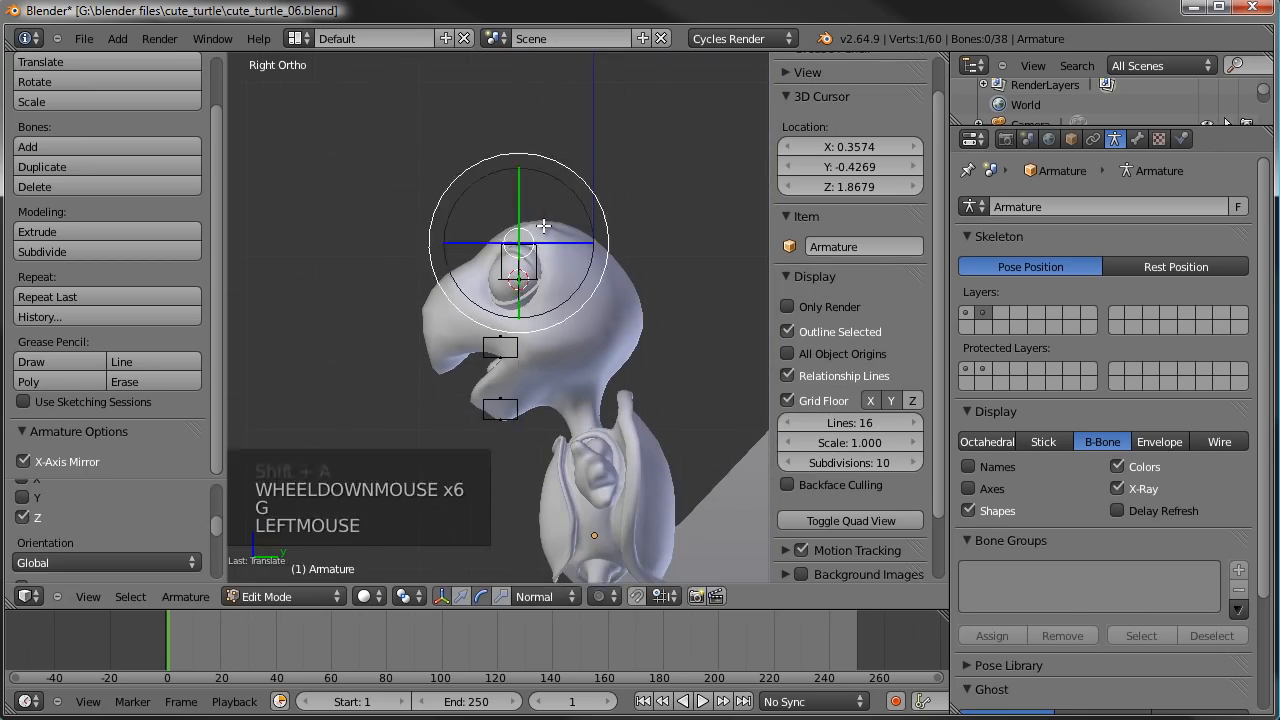
# - Fine-tune the new eye bone's tip so its height matches the top of the upper eyelid
pyautogui.scroll(9, 543, 227)
pyautogui.keyDown('shift'); pyautogui.moveTo(543, 227); pyautogui.dragTo(580, 229, button='middle'); pyautogui.keyUp('shift')
pyautogui.scroll(-1, 580, 229)
pyautogui.press('z')
pyautogui.press('z')
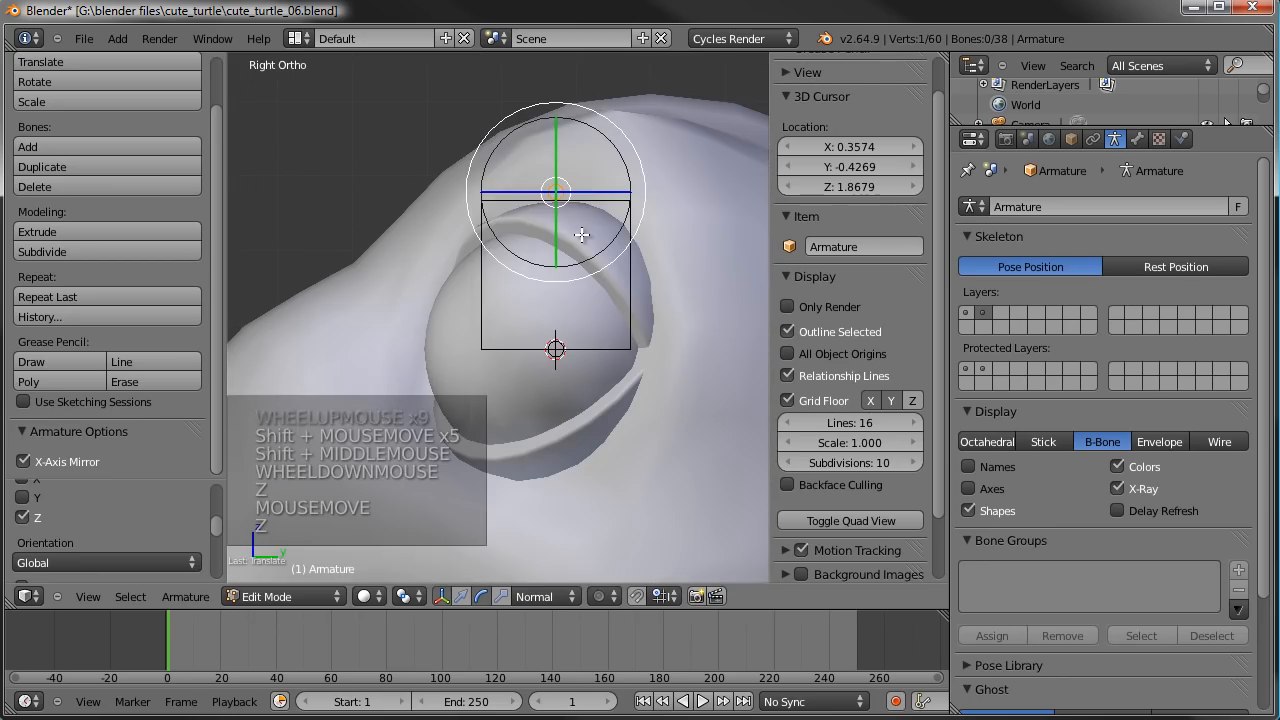
pyautogui.press('g')
pyautogui.click(581, 240)
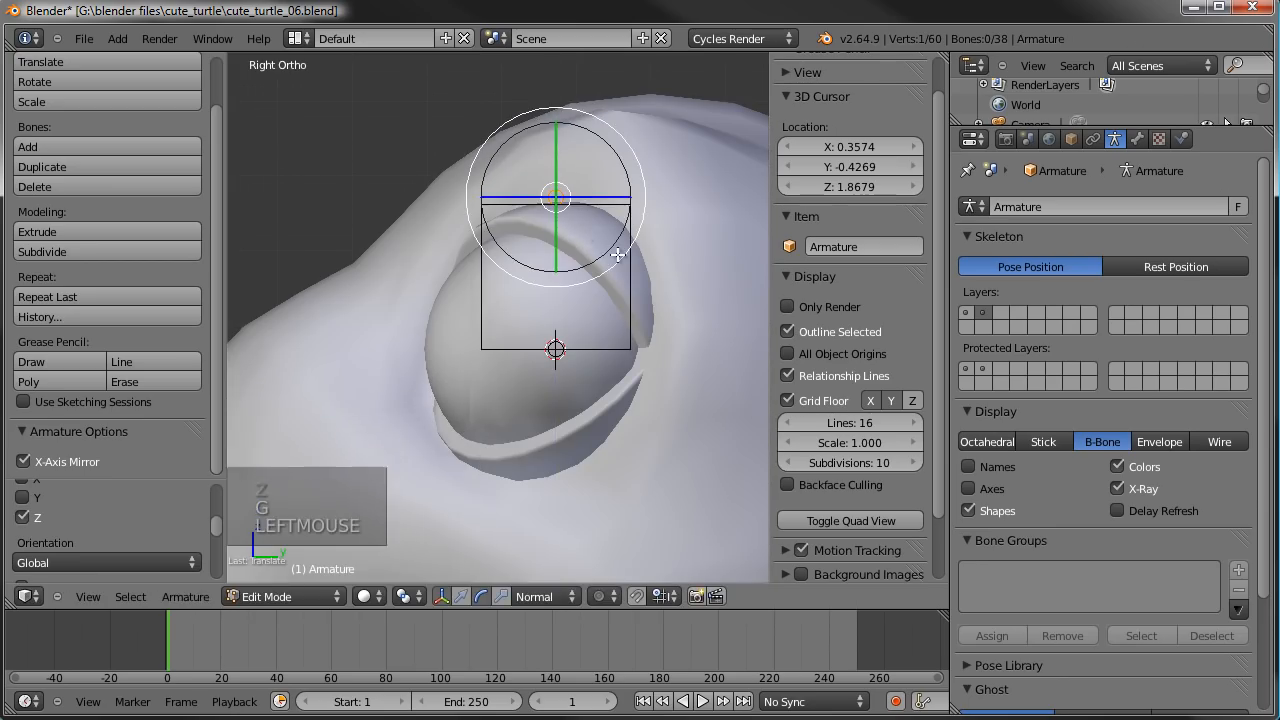
# - Duplicate the eye bone in place and rotate the copy 180 degrees around the 3D cursor so it points straight down
pyautogui.rightClick(628, 254)
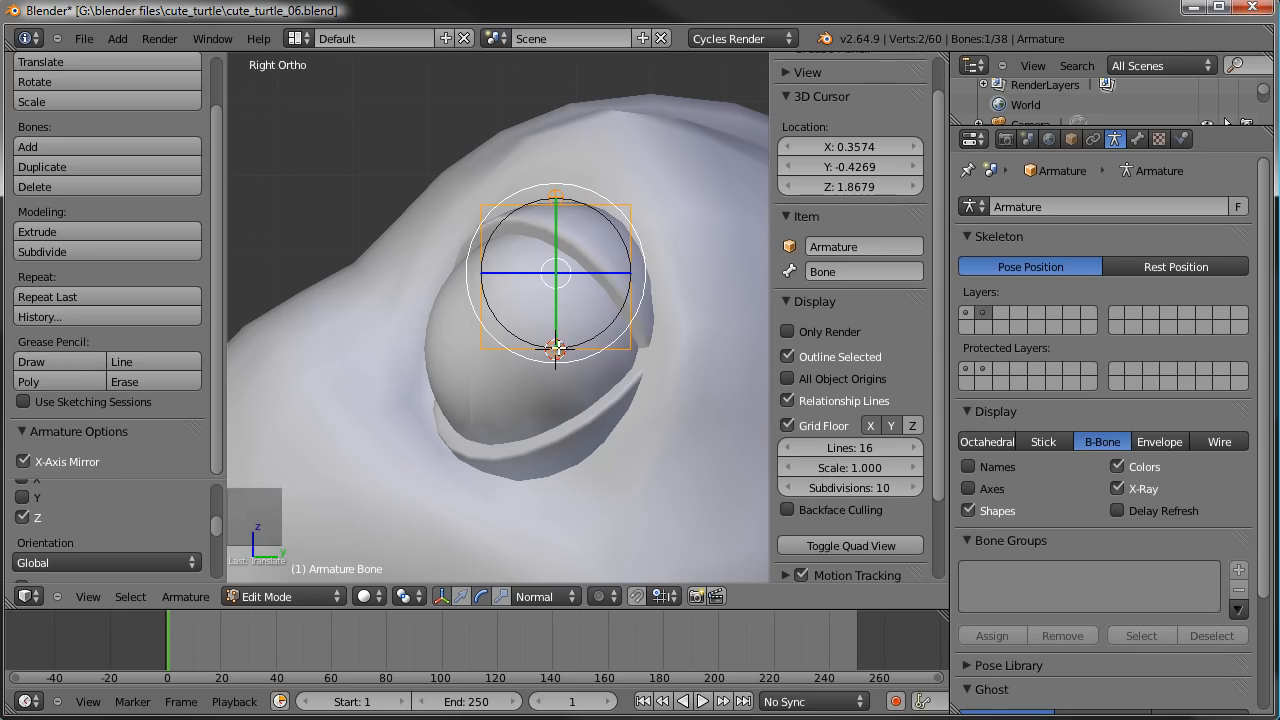
pyautogui.hotkey('shift', 'd')
pyautogui.rightClick(603, 263)
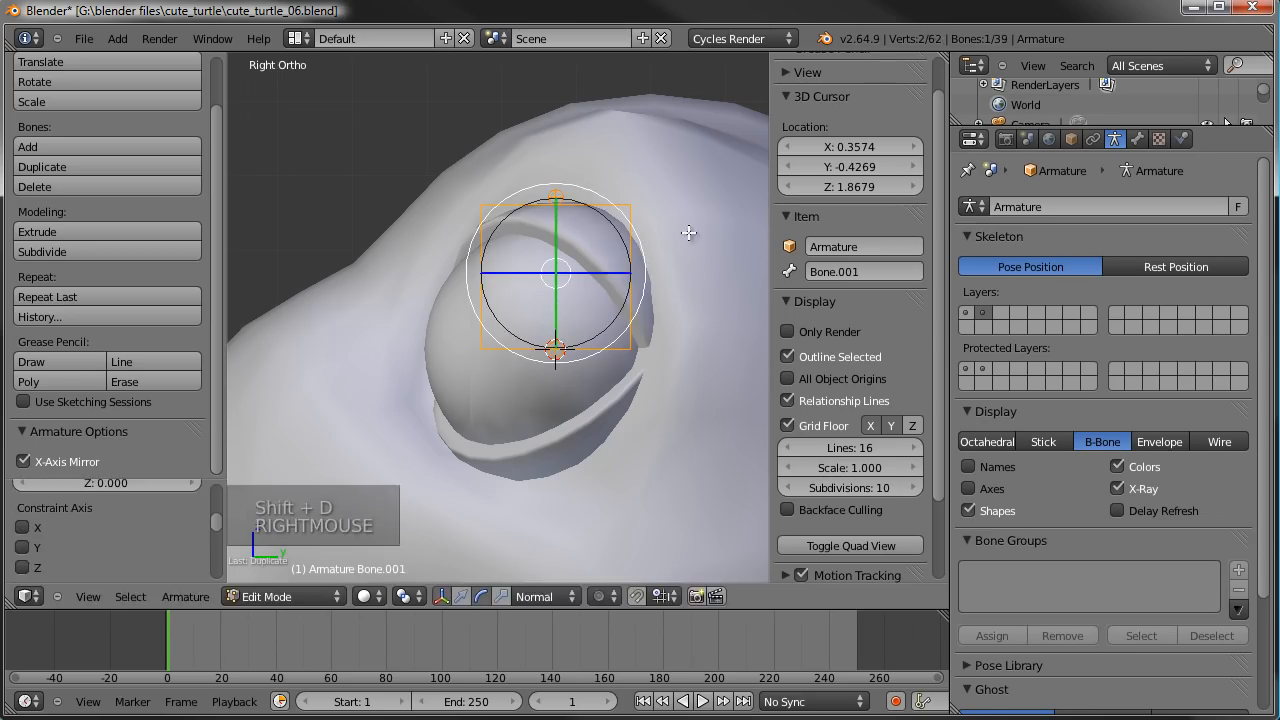
pyautogui.press('.')
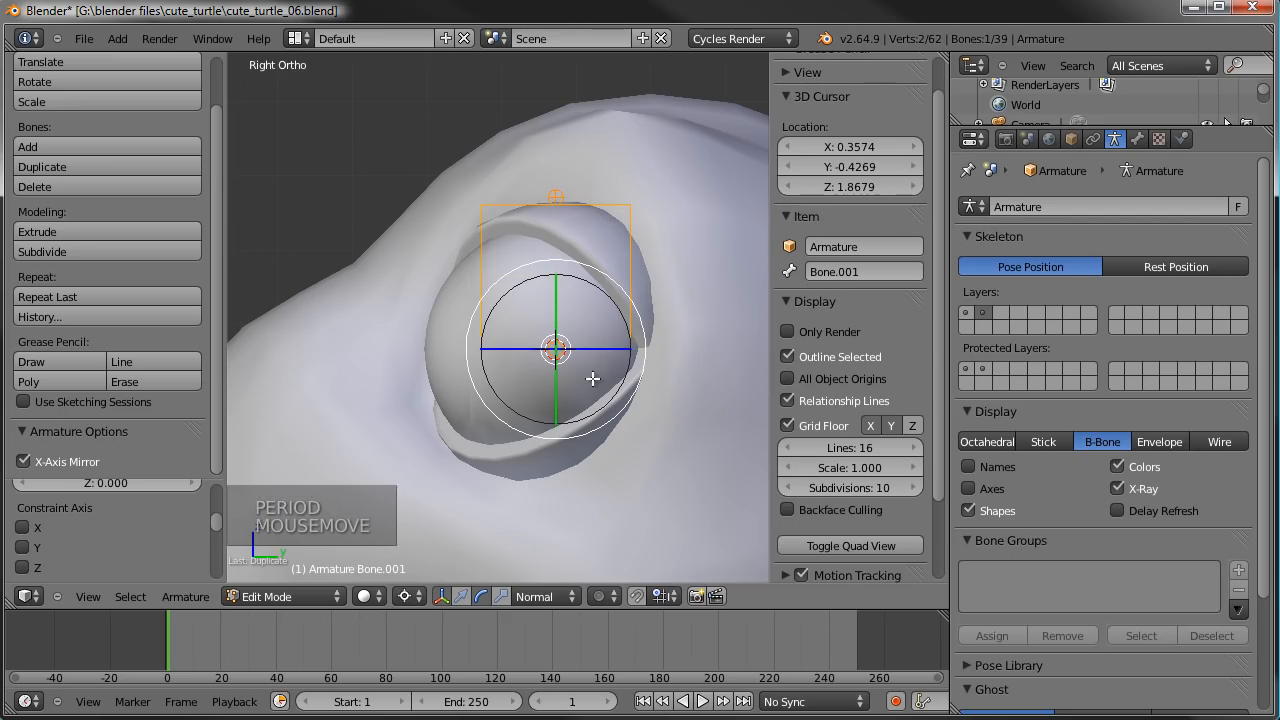
pyautogui.press('r')
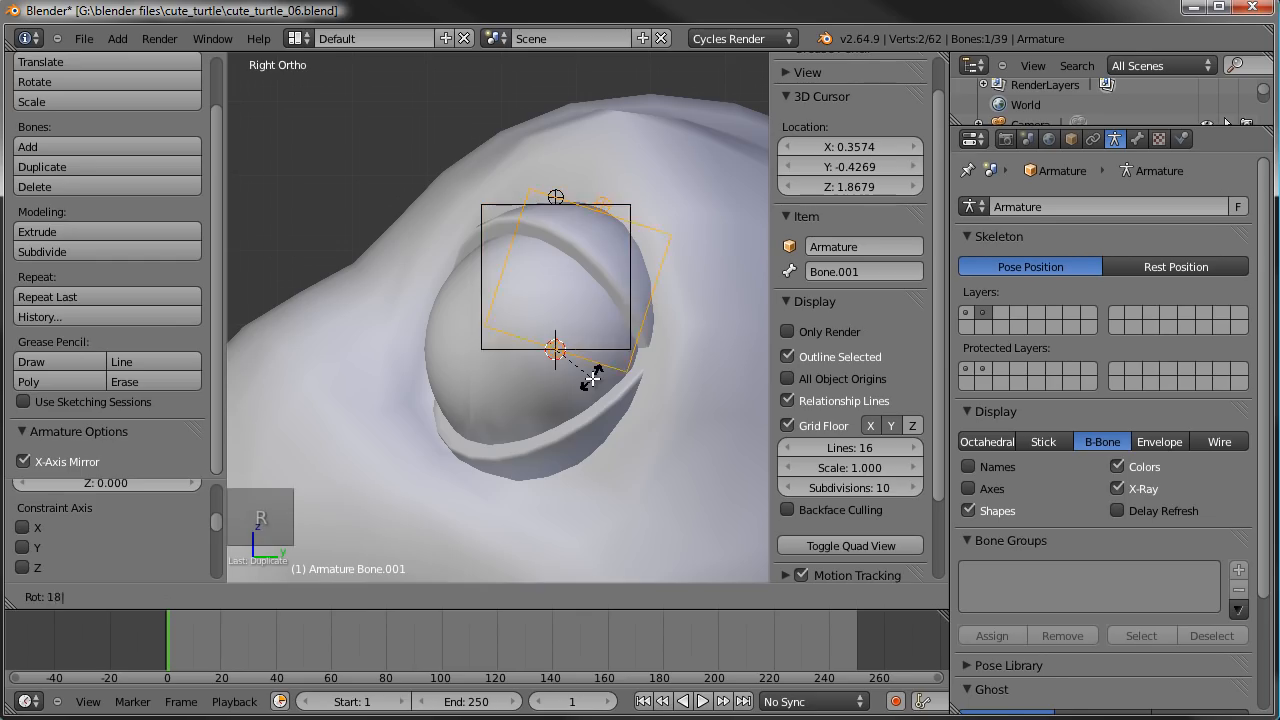
pyautogui.press('Return')
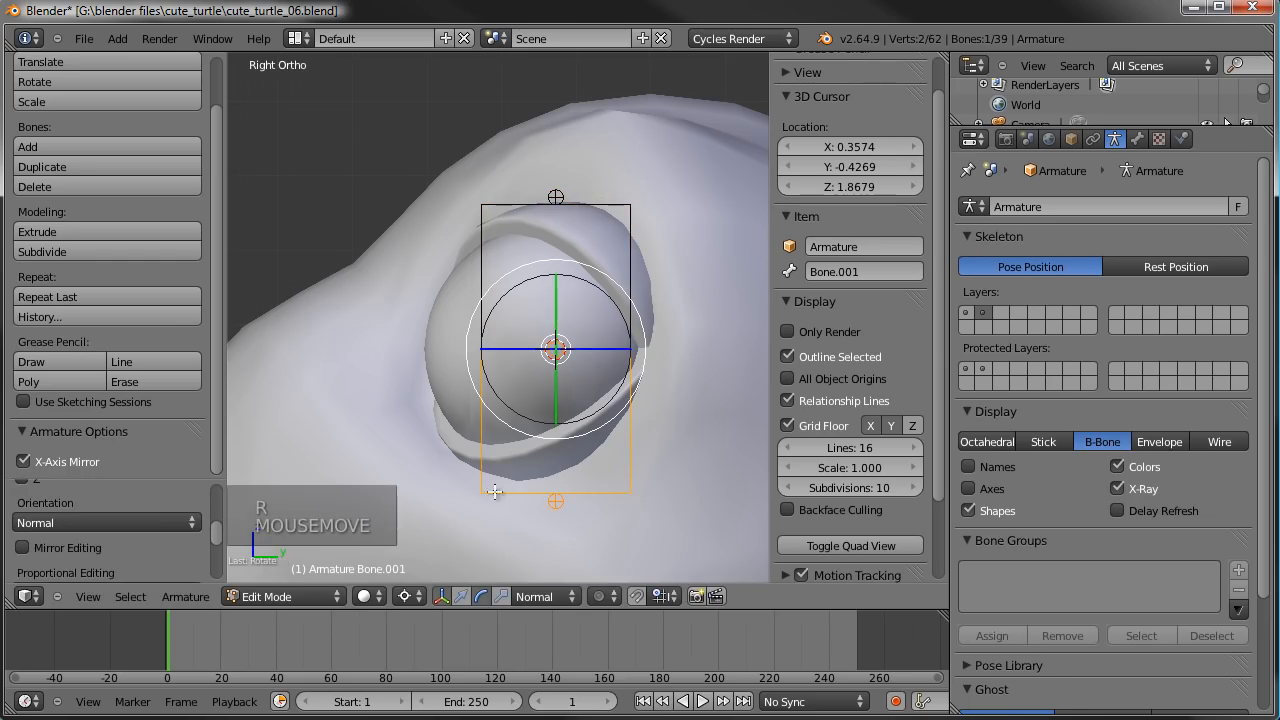
# - Shift both eye bone tips forward, and raise the lower bone's tip to the edge of the bottom eyelid
pyautogui.rightClick(556, 500)
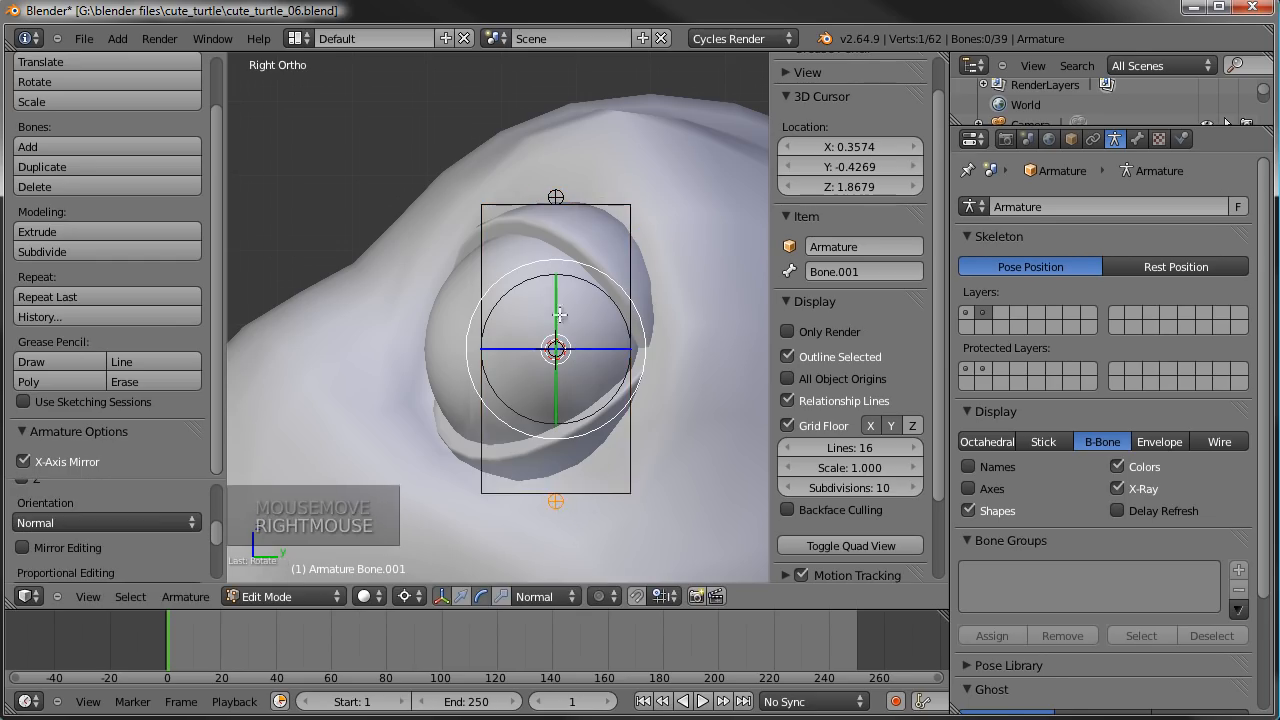
pyautogui.keyDown('shift'); pyautogui.rightClick(556, 197); pyautogui.keyUp('shift')
pyautogui.press('g')
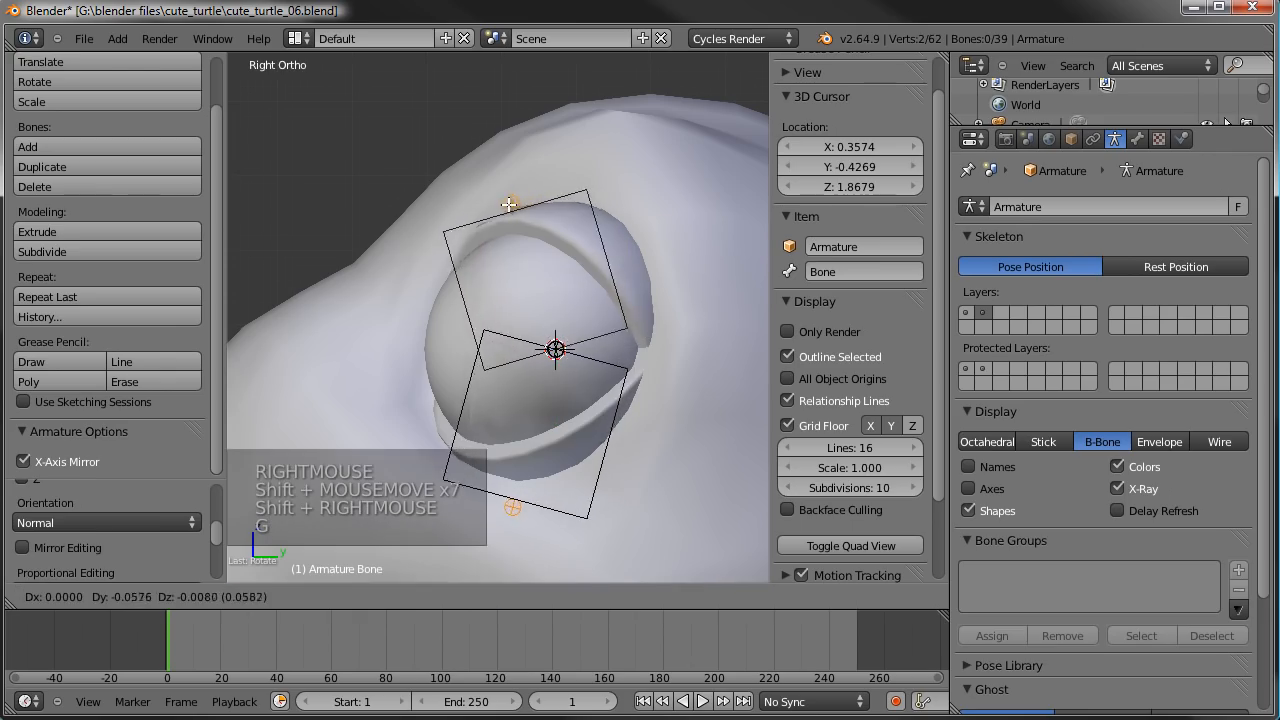
pyautogui.click(471, 525)
pyautogui.press('g')
pyautogui.press('g')
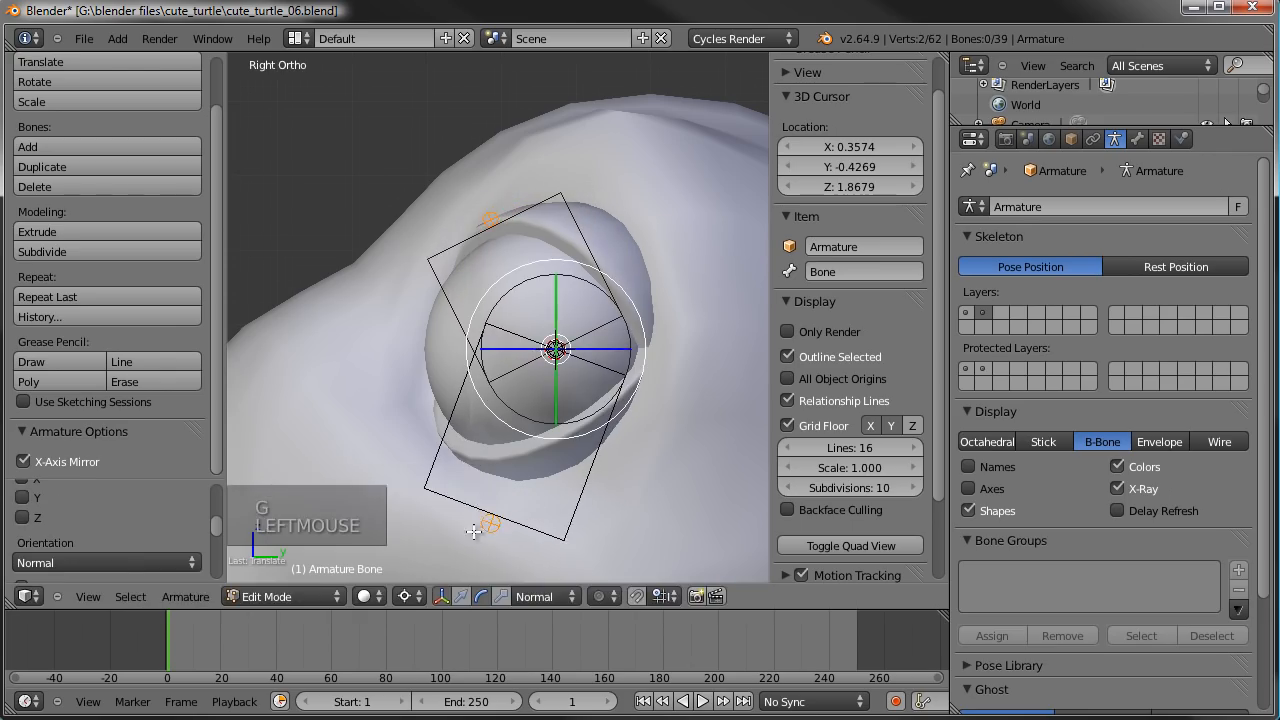
pyautogui.click(582, 314)
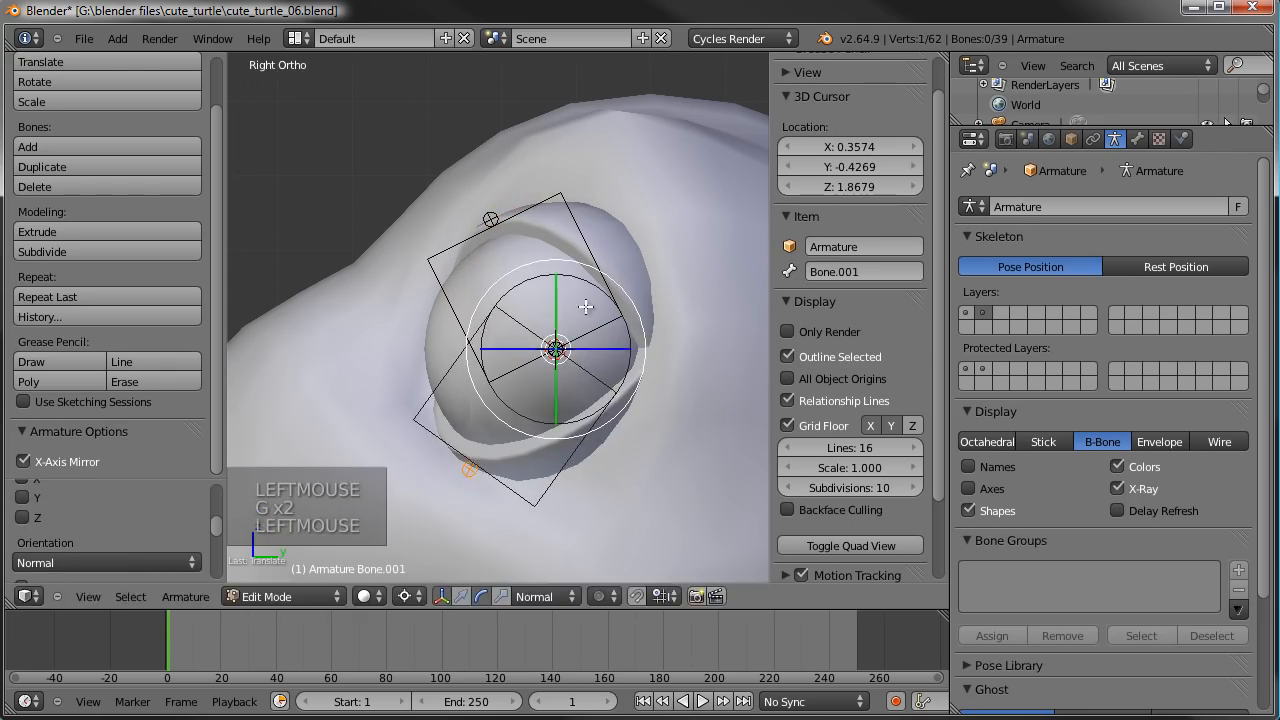
# - Rename the upper eyelid bone to lidTop.L
pyautogui.rightClick(600, 262)
pyautogui.click(891, 265)
pyautogui.write('l')
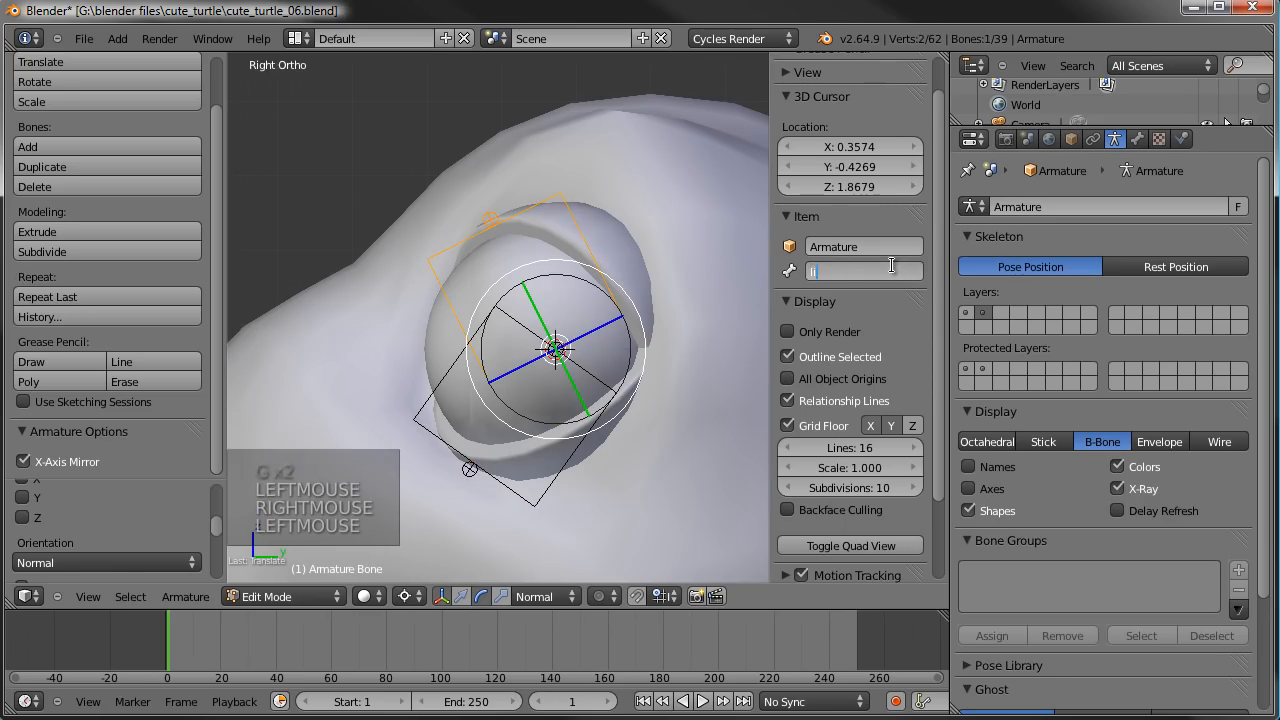
pyautogui.write('idTop.L')
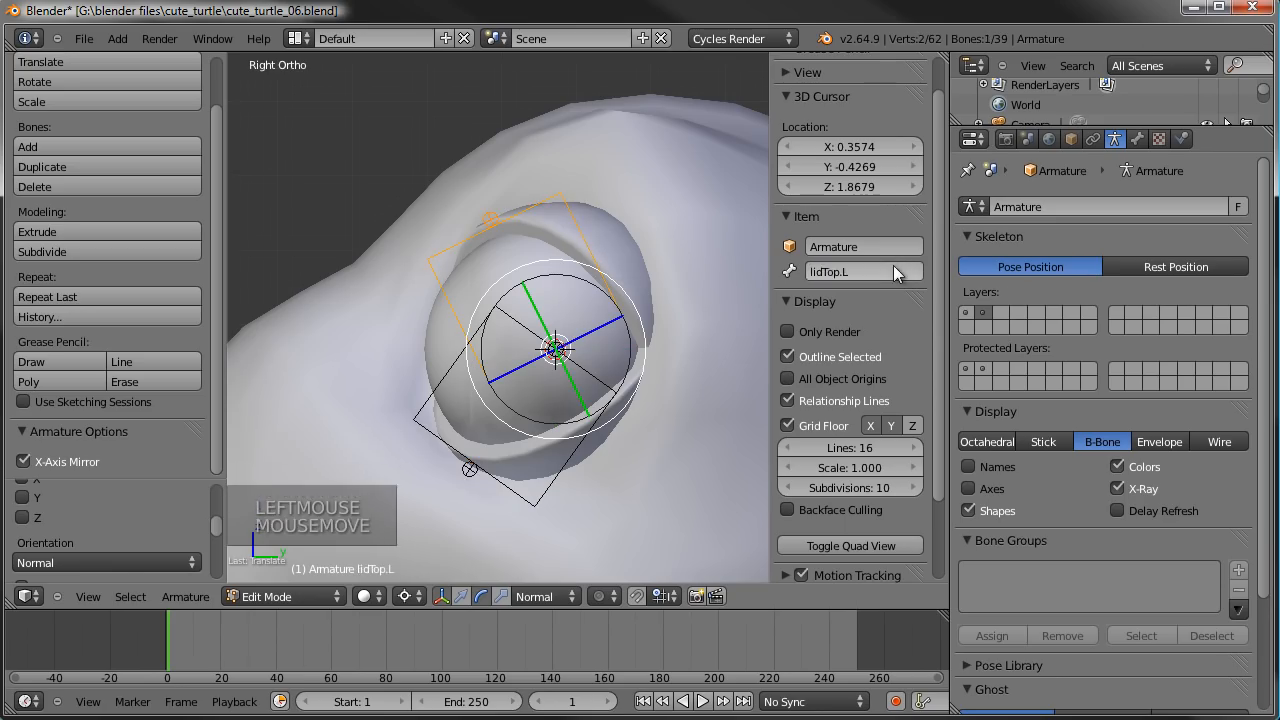
pyautogui.press('Return')
# - Rename the lower eyelid bone to lidBottom.L
pyautogui.rightClick(609, 418)
pyautogui.click(871, 270)
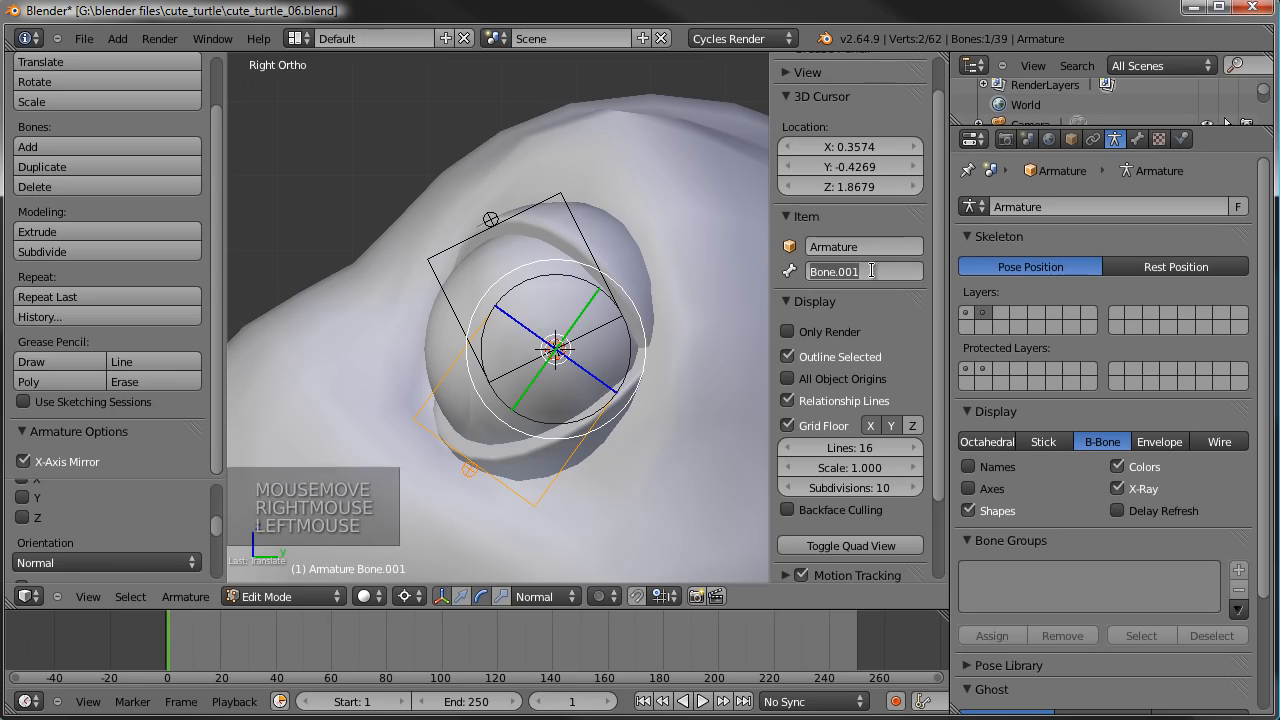
pyautogui.write('lidBottom.')
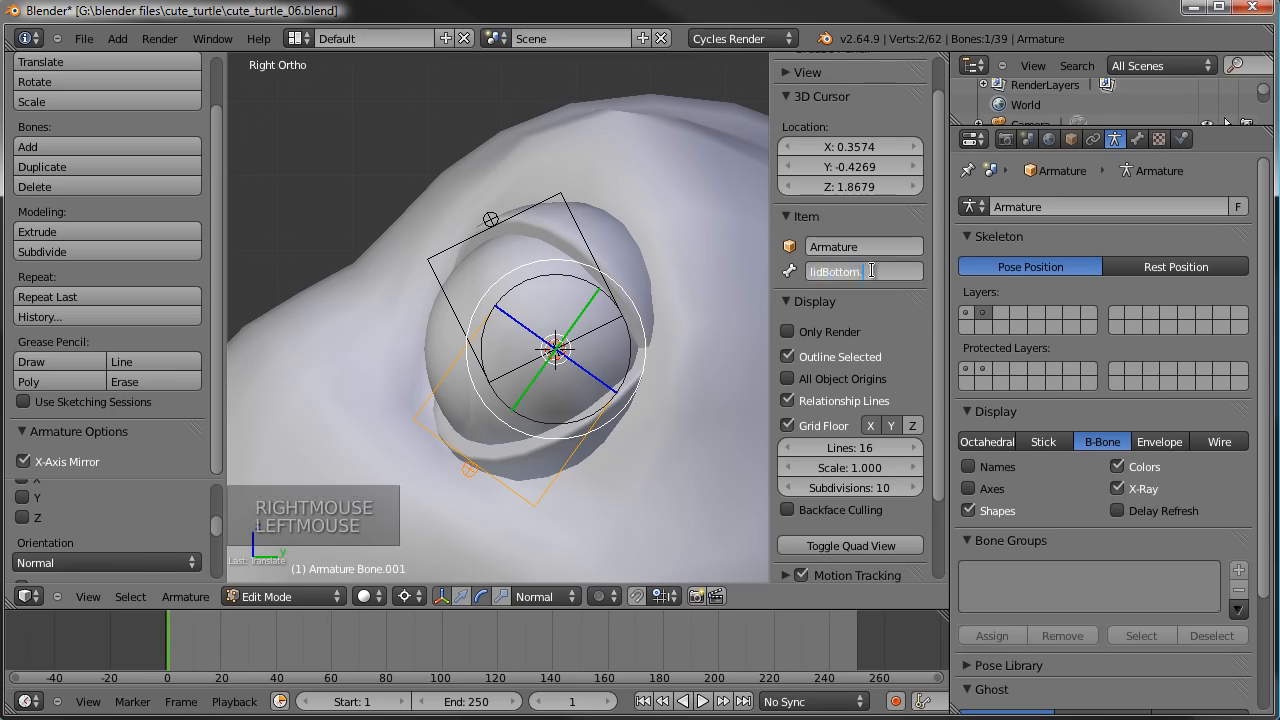
pyautogui.write('L')
pyautogui.press('Return')
# - Select both eyelid bones and show only the first scene layer, hiding the backdrop objects around the turtle
pyautogui.keyDown('shift'); pyautogui.rightClick(571, 228); pyautogui.keyUp('shift')
pyautogui.scroll(-2, 571, 228)
pyautogui.moveTo(432, 302); pyautogui.dragTo(532, 318, button='middle')
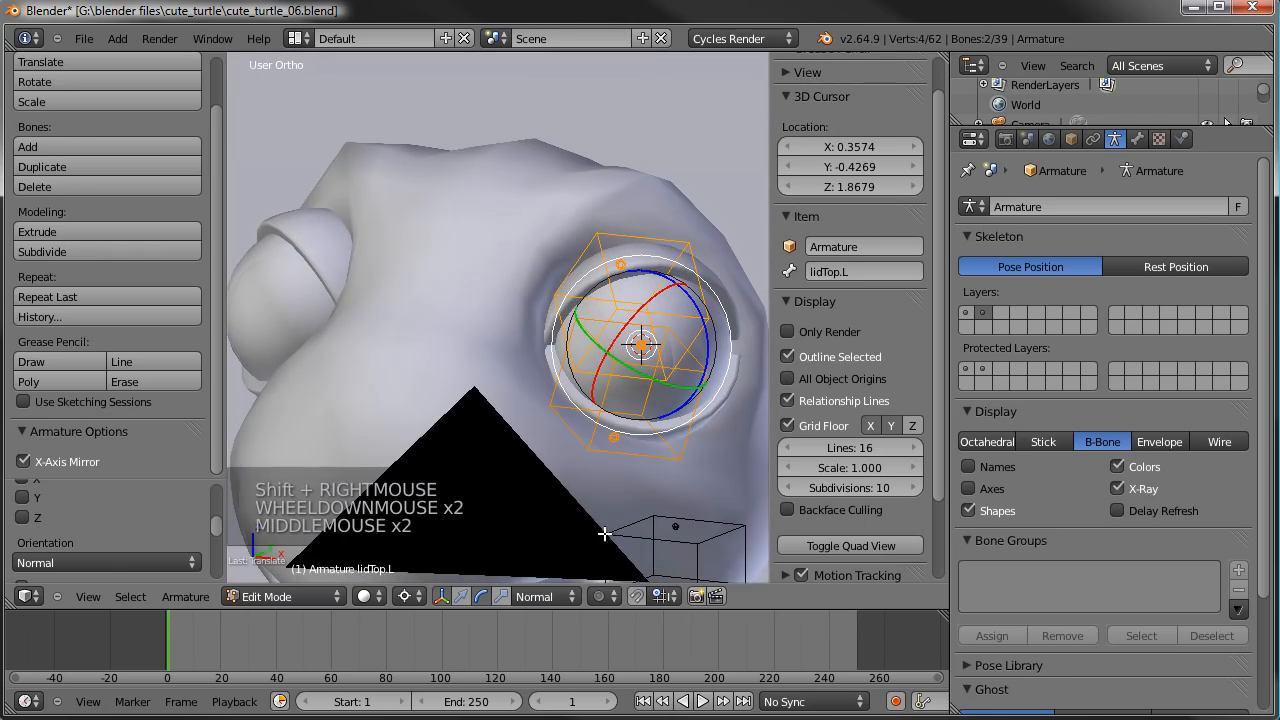
pyautogui.press('Tab')
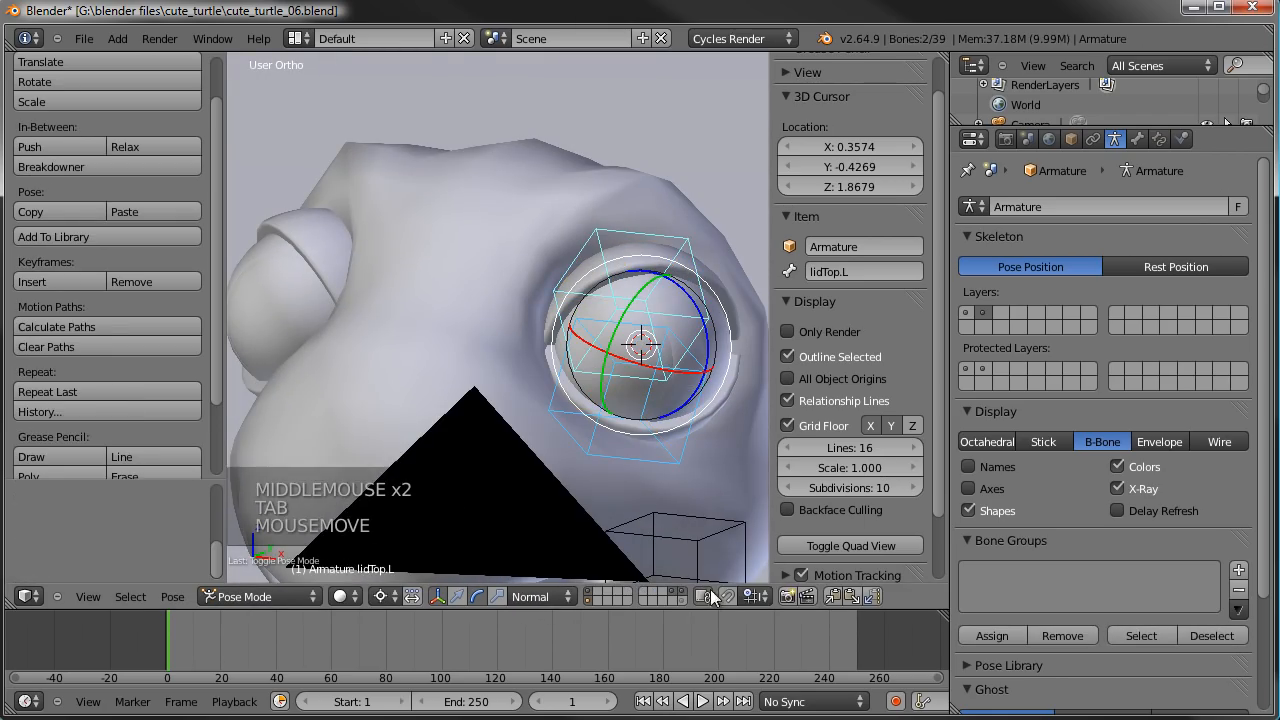
pyautogui.keyDown('shift'); pyautogui.click(679, 592); pyautogui.keyUp('shift')
pyautogui.keyDown('shift'); pyautogui.click(673, 591); pyautogui.keyUp('shift')
pyautogui.scroll(3, 638, 390)
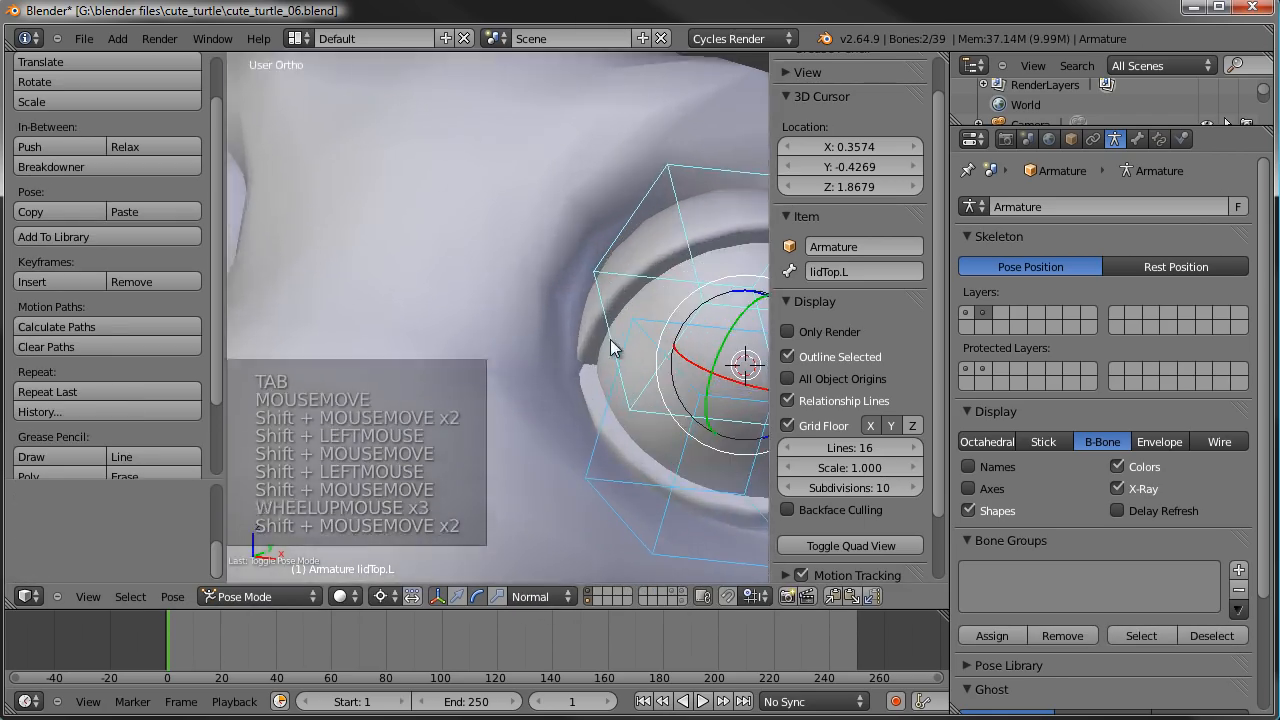
pyautogui.keyDown('shift'); pyautogui.moveTo(632, 342); pyautogui.dragTo(511, 347, button='middle'); pyautogui.keyUp('shift')
pyautogui.press('Tab')
pyautogui.press('1')
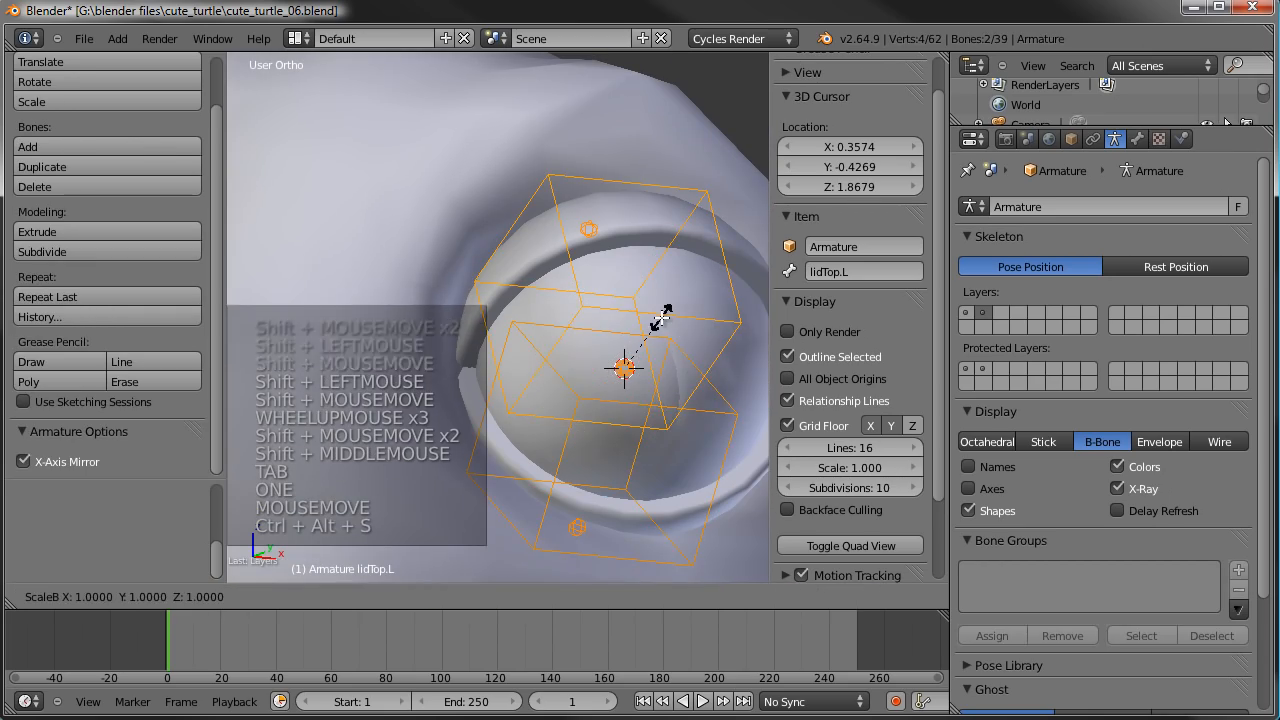
# - Reduce the B-Bone display thickness of both eyelid bones along the global Y axis
pyautogui.hotkey('ctrl', 'alt', 's')
pyautogui.press('y')
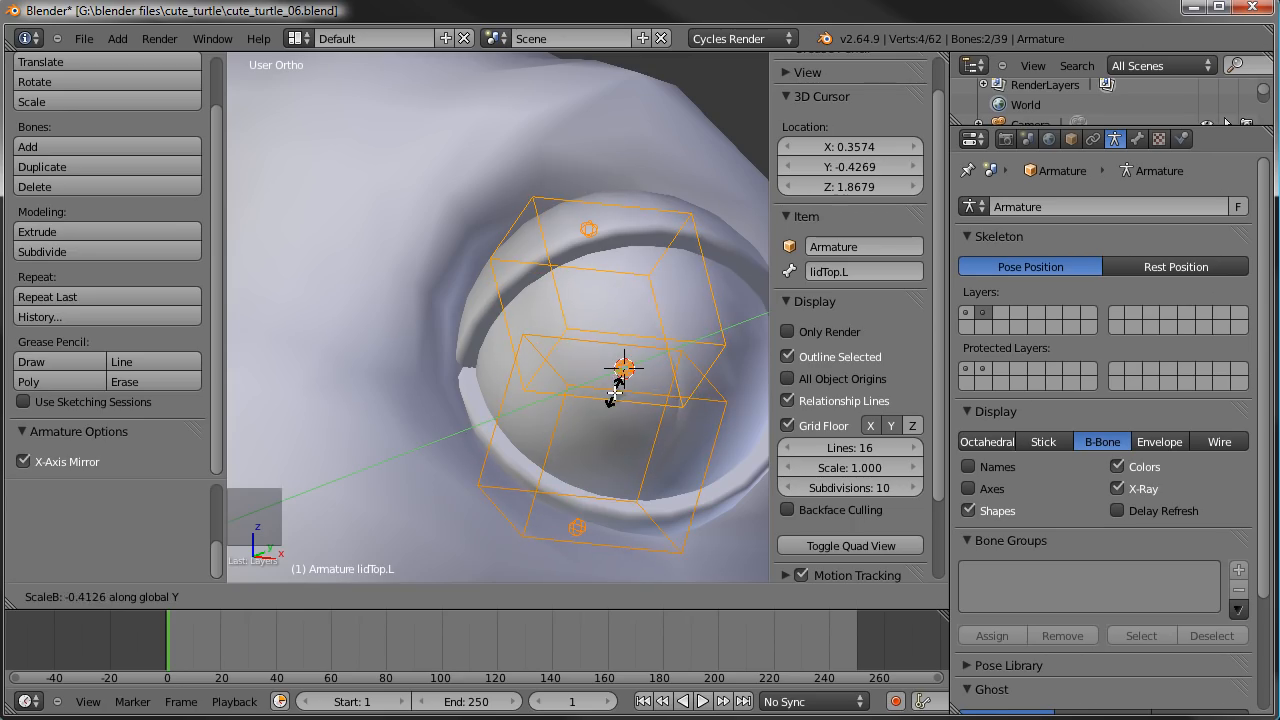
pyautogui.click(686, 356)
pyautogui.hotkey('ctrl', 'alt', 's')
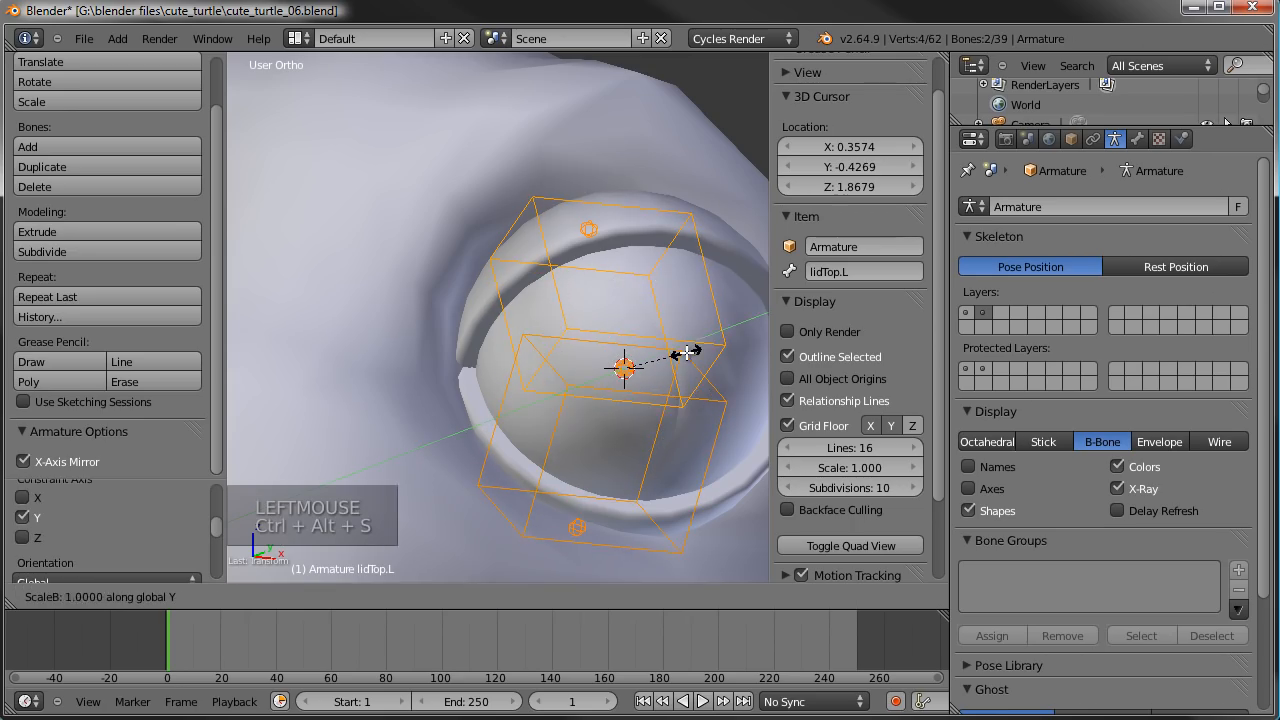
pyautogui.click(632, 371)
pyautogui.scroll(-3, 572, 345)
pyautogui.moveTo(572, 345)
pyautogui.mouseDown(button='middle')
pyautogui.moveTo(603, 351)
pyautogui.moveTo(561, 366)
pyautogui.mouseUp(button='middle')
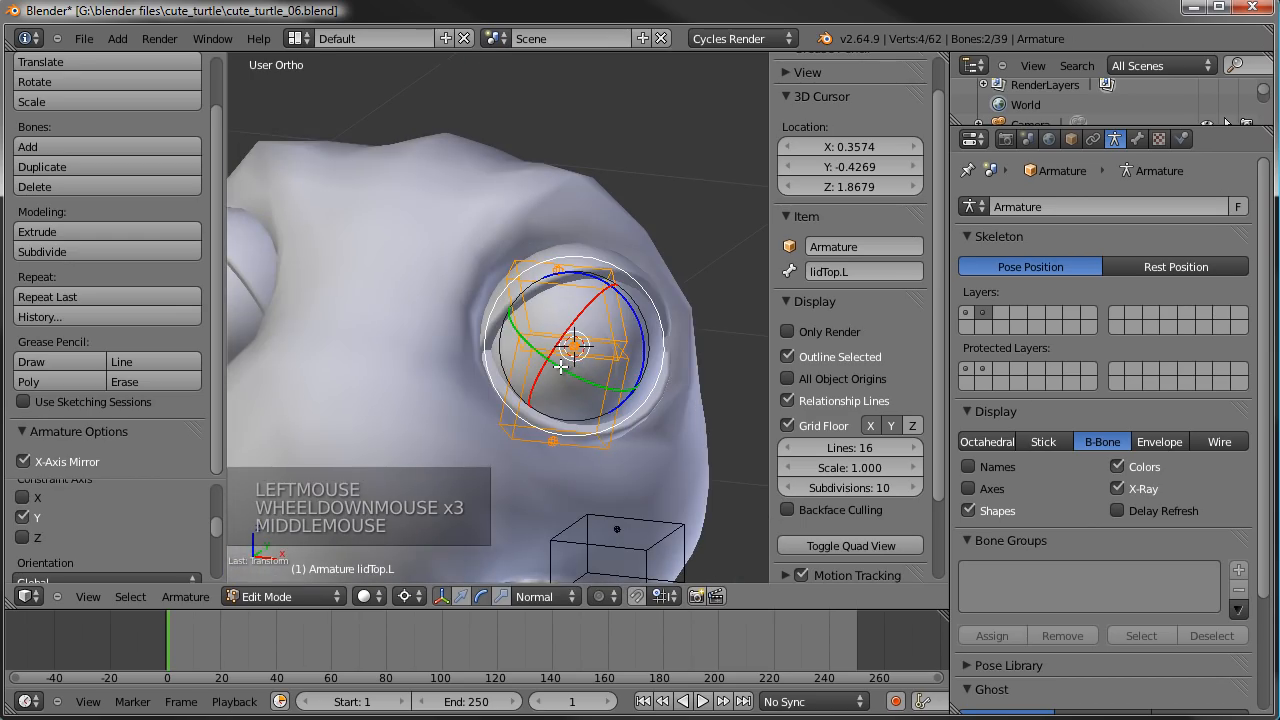
# - Shift the tips of both eyelid bones sideways toward the outer side of the eye in the top view
pyautogui.press('KP_7')
pyautogui.scroll(3, 561, 366)
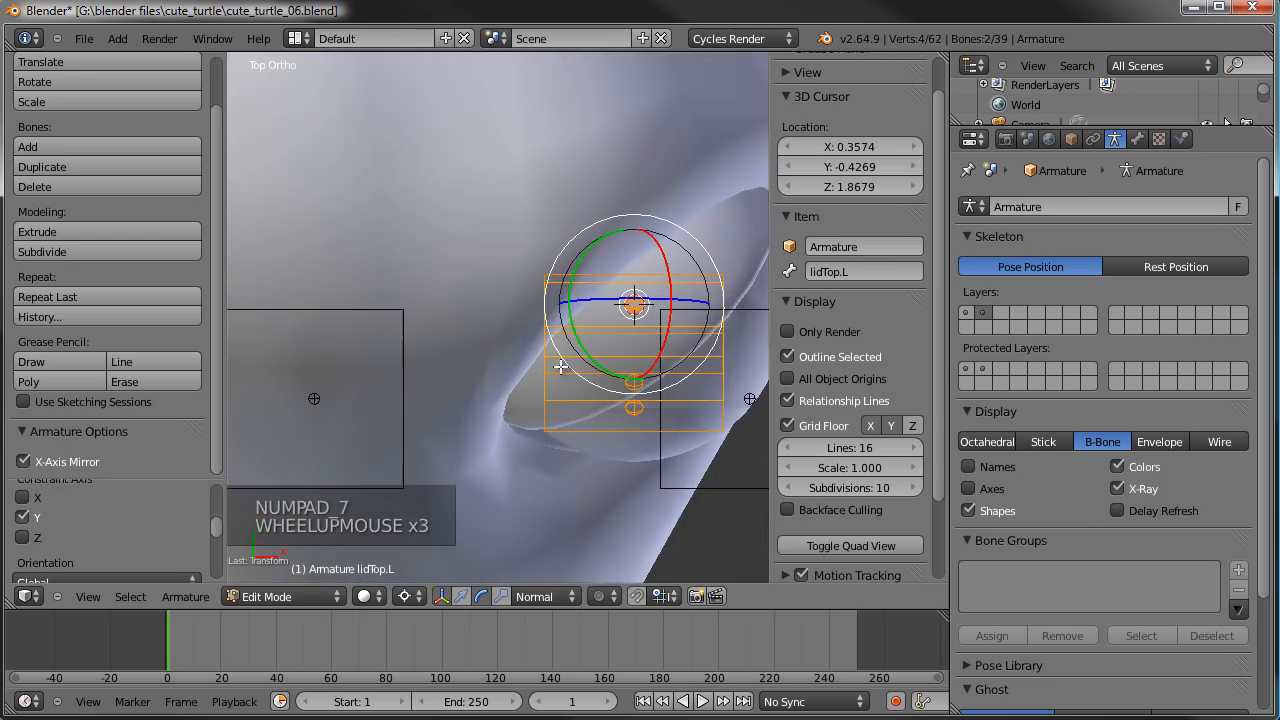
pyautogui.rightClick(633, 408)
pyautogui.keyDown('shift'); pyautogui.rightClick(650, 385); pyautogui.keyUp('shift')
pyautogui.scroll(-3, 654, 383)
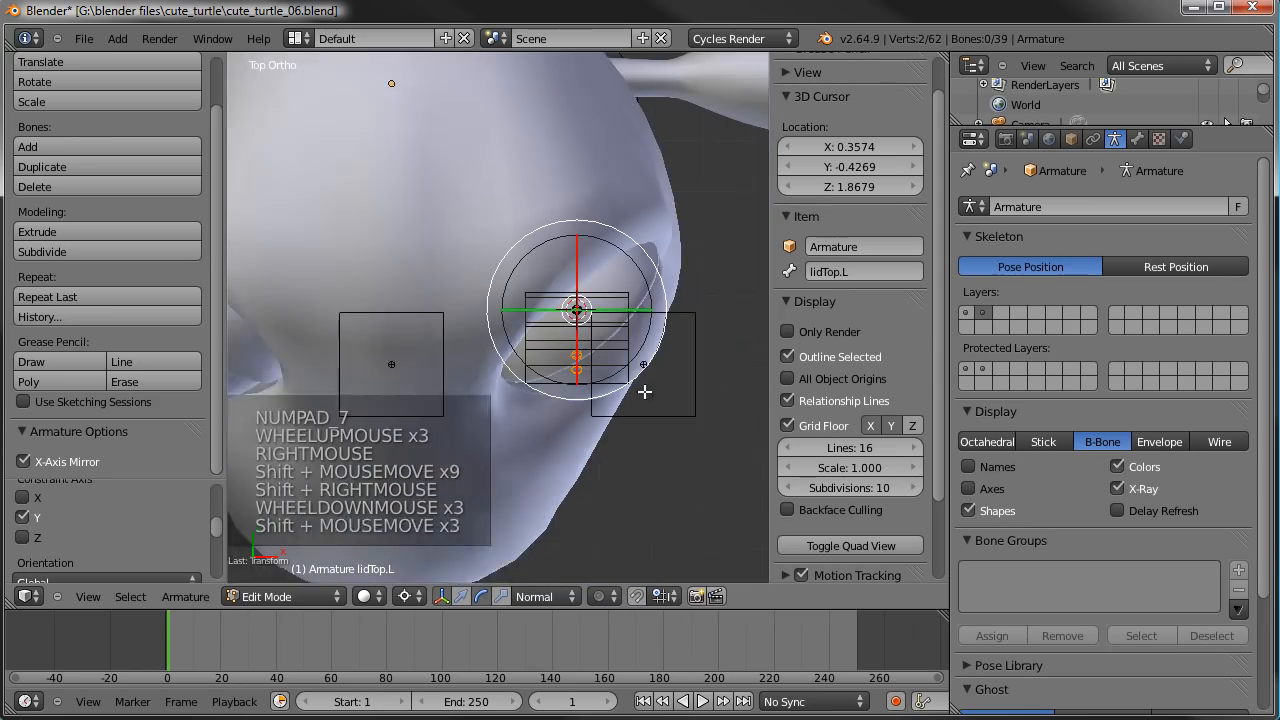
pyautogui.keyDown('shift'); pyautogui.moveTo(654, 383); pyautogui.dragTo(601, 425, button='middle'); pyautogui.keyUp('shift')
pyautogui.press('g')
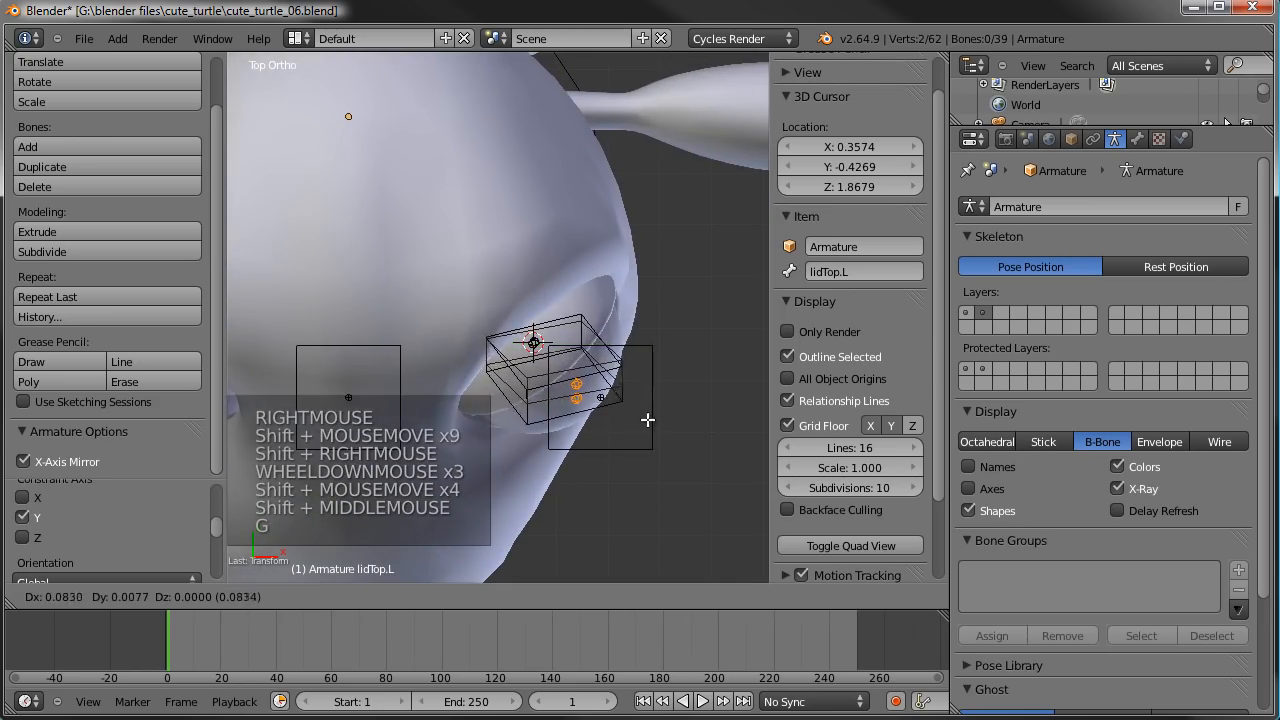
pyautogui.click(667, 421)
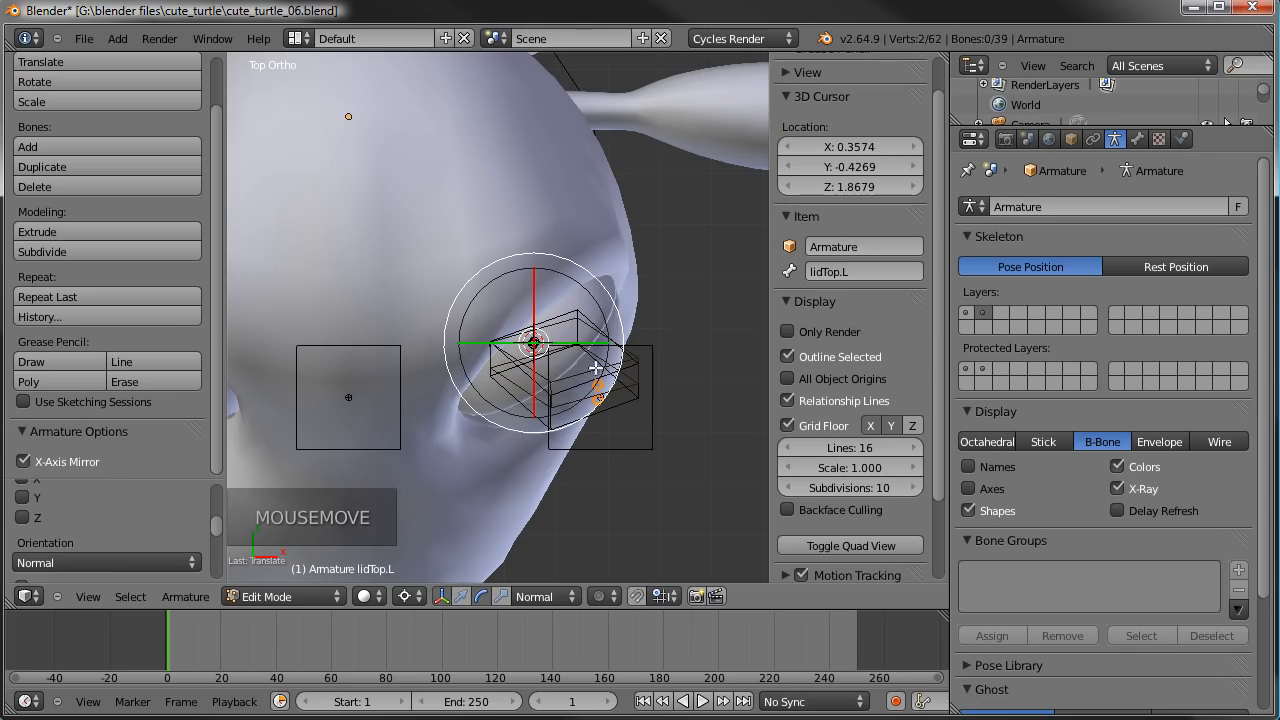
pyautogui.press('g')
pyautogui.click(624, 396)
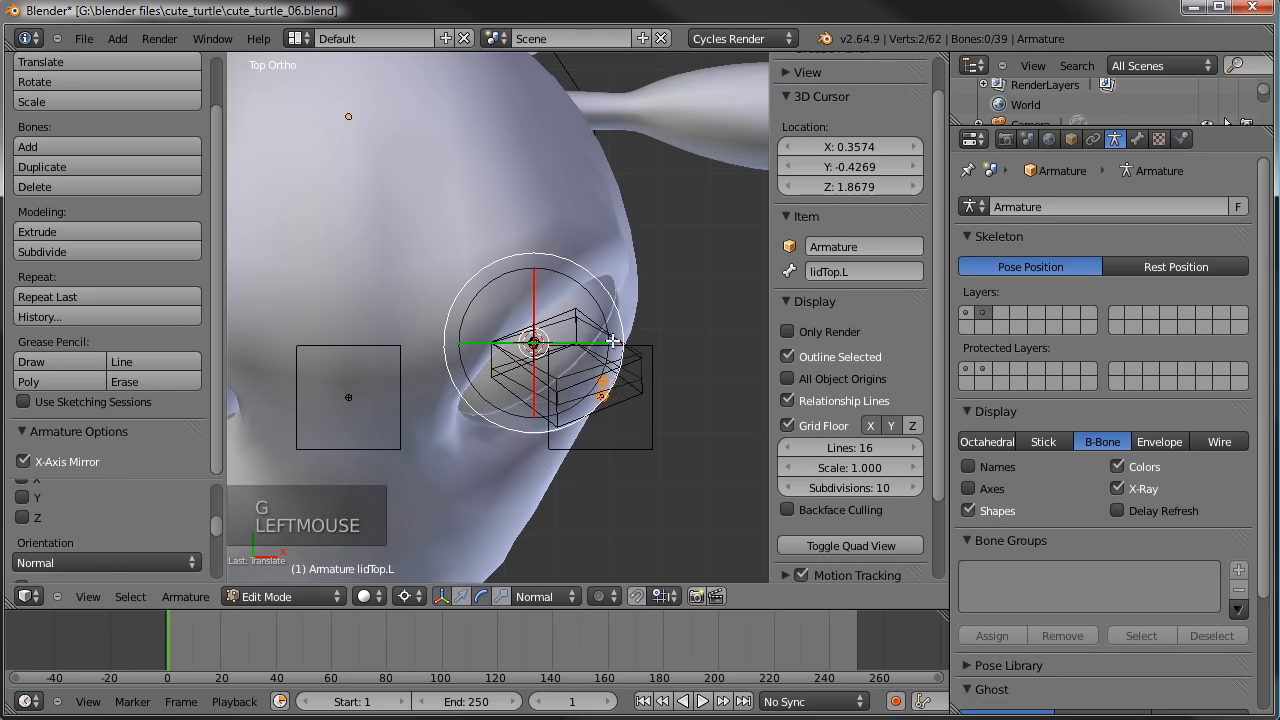
pyautogui.rightClick(641, 383)
pyautogui.rightClick(620, 372)
pyautogui.keyDown('shift'); pyautogui.rightClick(589, 434); pyautogui.keyUp('shift')
pyautogui.moveTo(589, 434); pyautogui.dragTo(486, 256, button='middle')
pyautogui.hotkey('ctrl', 'r')
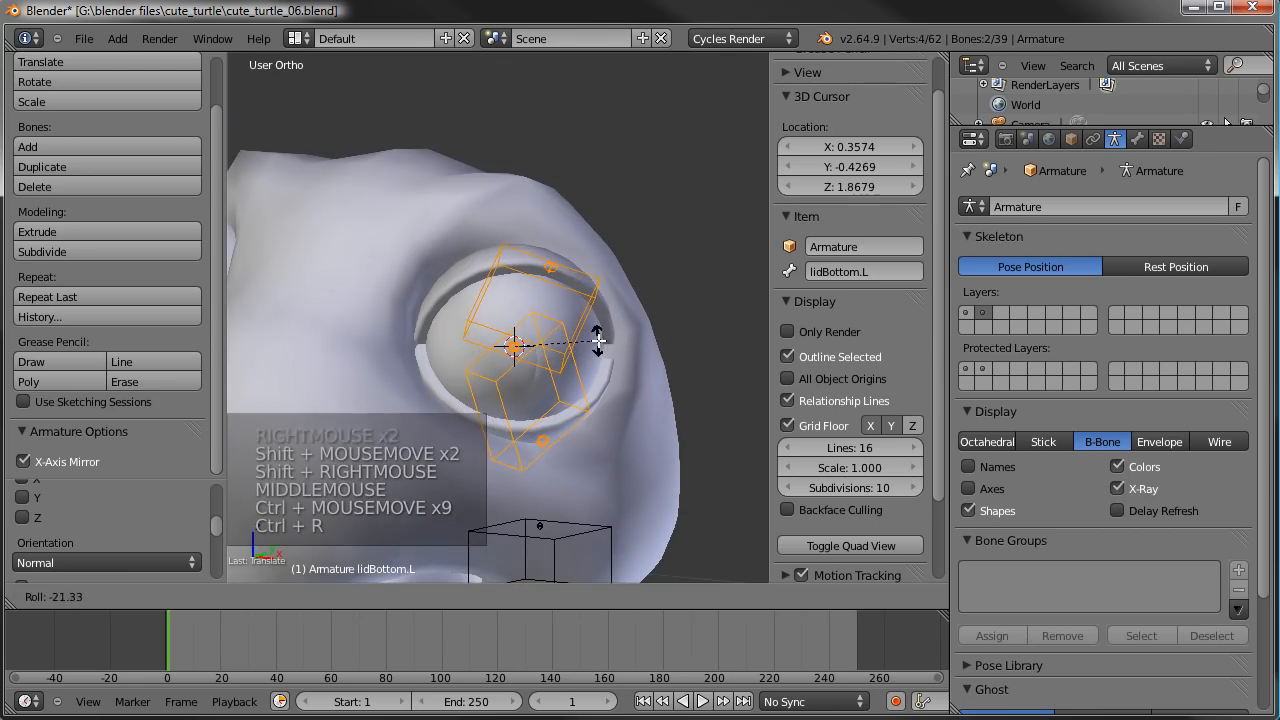
pyautogui.rightClick(588, 284)
# - Roll the lidTop.L and lidBottom.L bones individually so their flat shapes follow the direction of the eye
pyautogui.rightClick(588, 284)
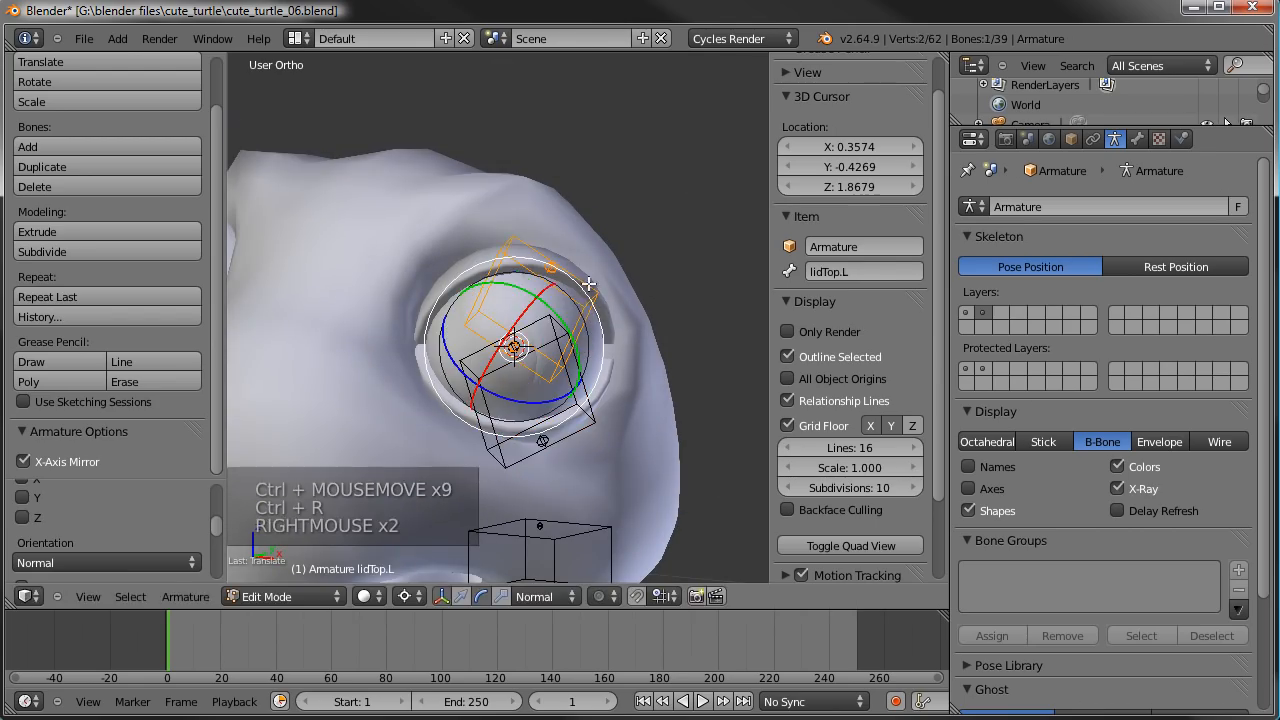
pyautogui.hotkey('ctrl', 'r')
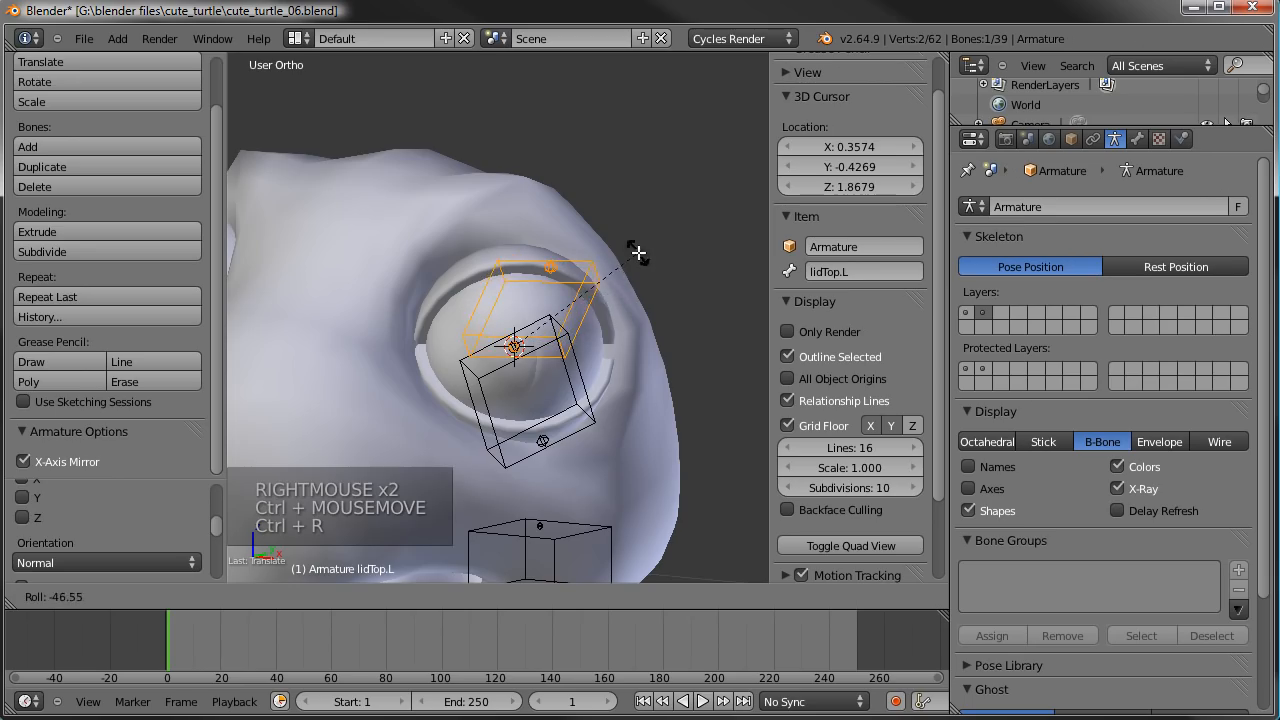
pyautogui.click(639, 266)
pyautogui.rightClick(646, 347)
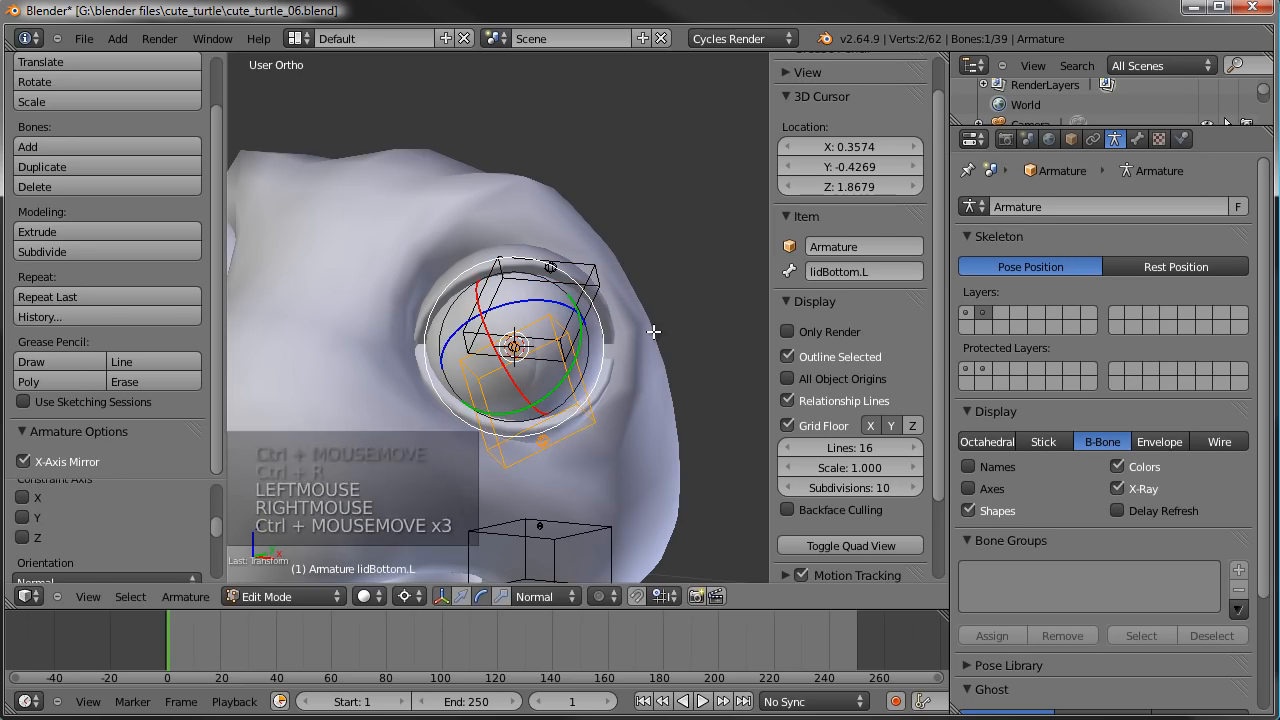
pyautogui.hotkey('ctrl', 'r')
pyautogui.click(664, 464)
# - Rotate the tip of the lidTop.L bone around the eyeball's centre to aim it at the upper eyelid
pyautogui.moveTo(600, 420); pyautogui.dragTo(512, 335, button='middle')
pyautogui.scroll(-2, 528, 360)
pyautogui.press('a')
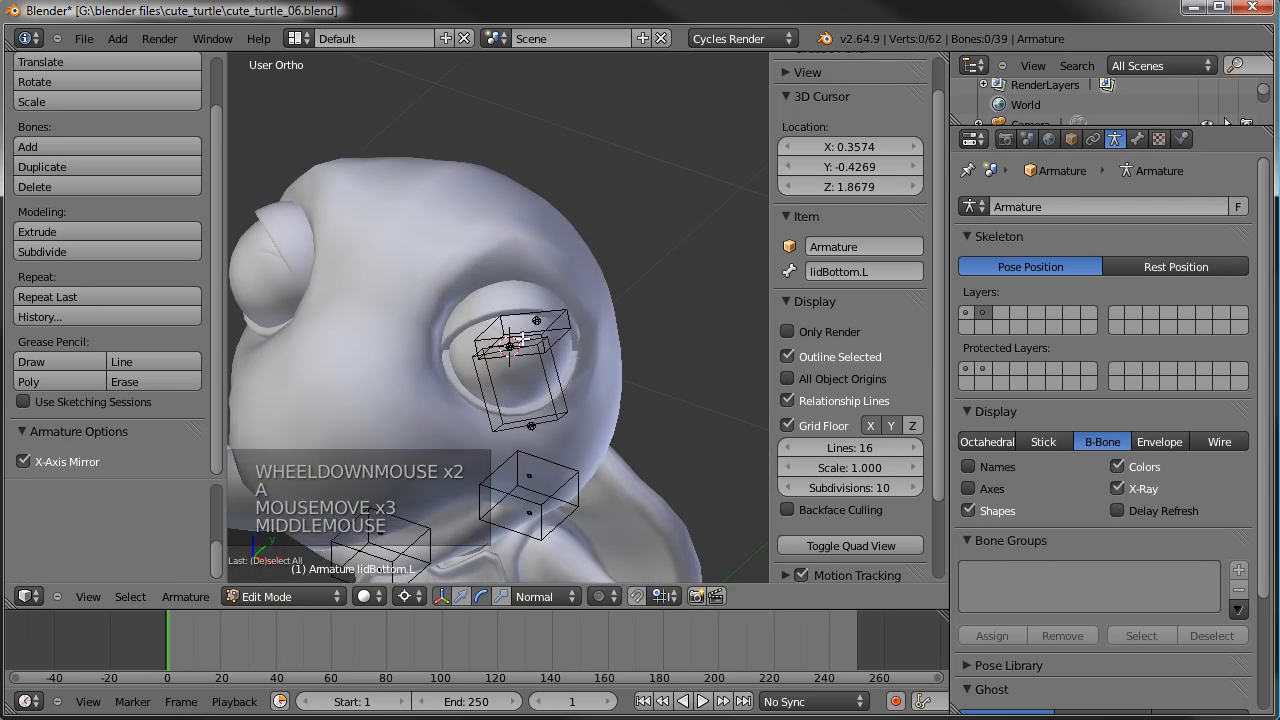
pyautogui.rightClick(512, 335)
pyautogui.press('r')
pyautogui.press('r')
pyautogui.press('r')
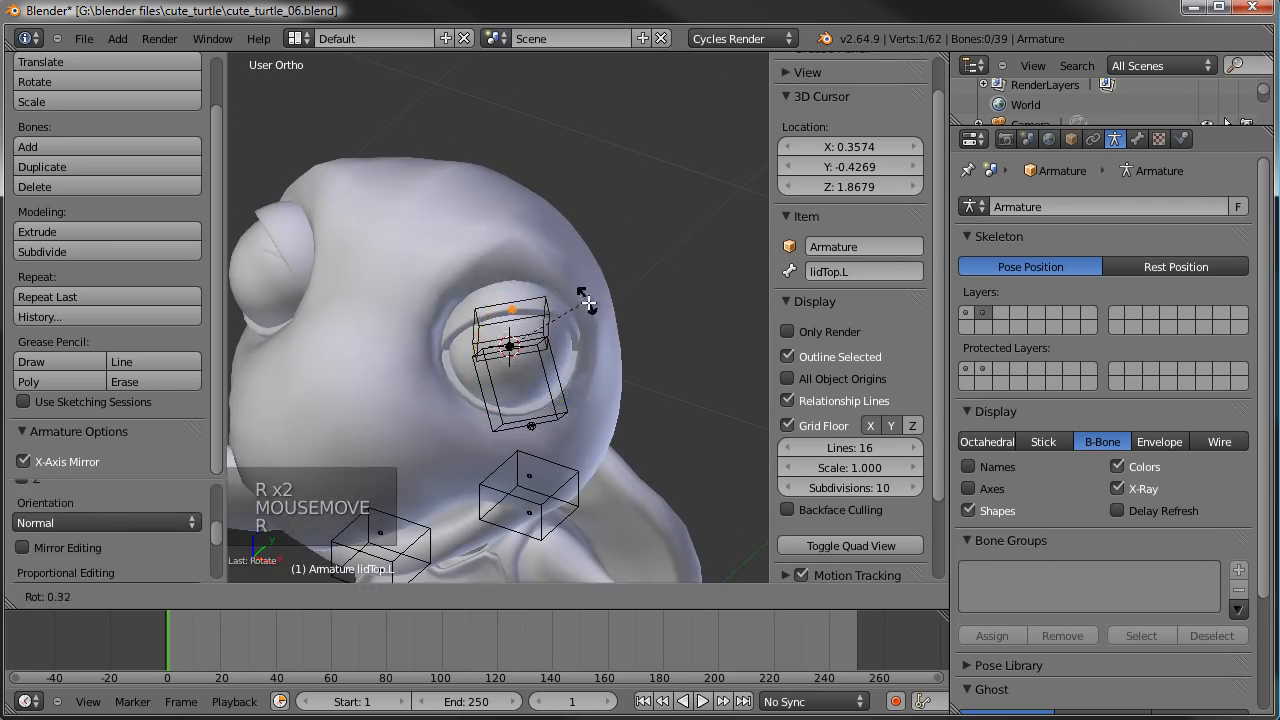
pyautogui.click(592, 316)
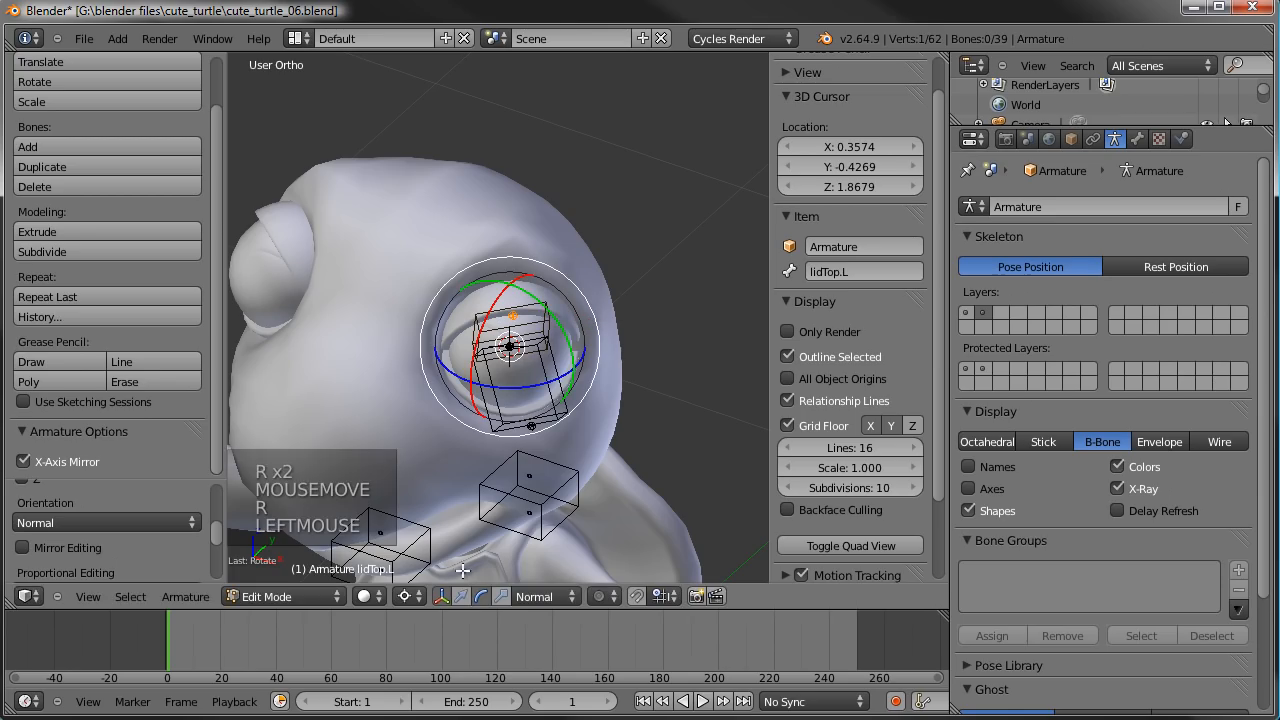
pyautogui.moveTo(598, 352); pyautogui.dragTo(597, 382)
pyautogui.moveTo(597, 382)
pyautogui.mouseDown(button='middle')
pyautogui.moveTo(586, 423)
pyautogui.moveTo(608, 366)
pyautogui.mouseUp(button='middle')
pyautogui.press('r')
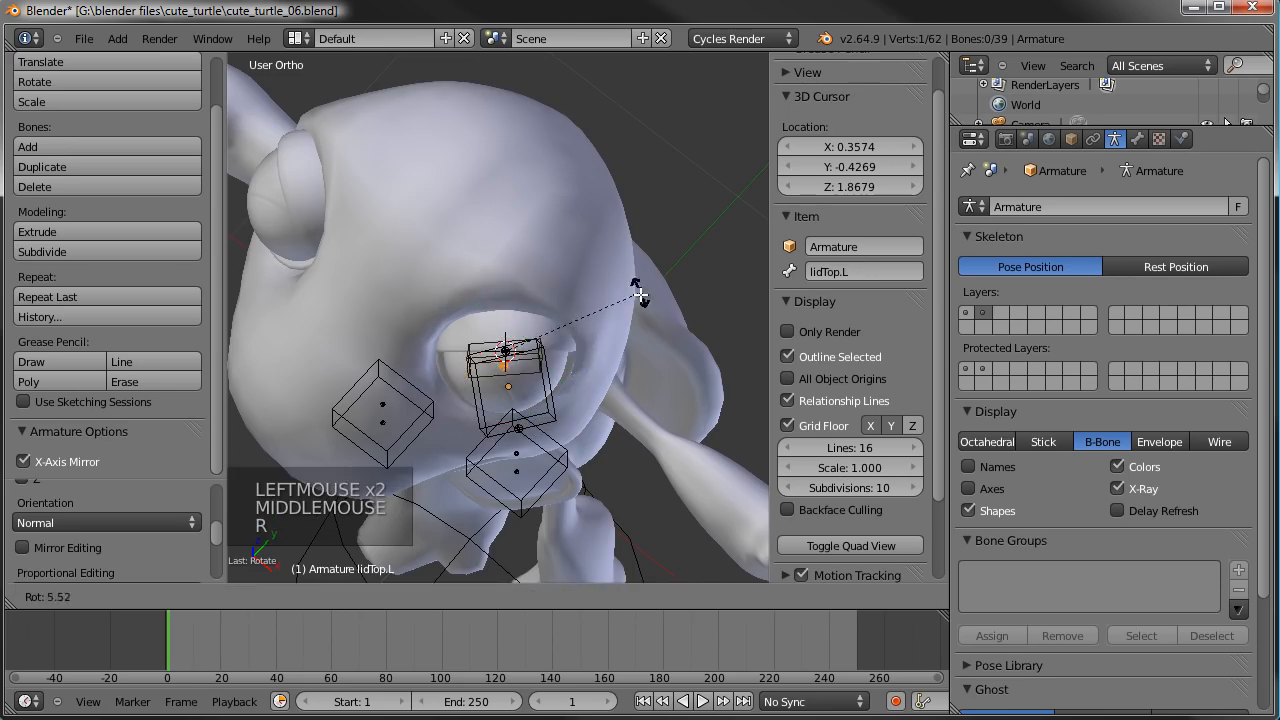
pyautogui.rightClick(631, 326)
pyautogui.moveTo(543, 337); pyautogui.dragTo(509, 337, button='middle')
# - Roll the lidTop.L bone so its box lines up with the upper eyelid
pyautogui.rightClick(557, 296)
pyautogui.moveTo(557, 296); pyautogui.dragTo(565, 325, button='middle')
pyautogui.moveTo(565, 325)
pyautogui.mouseDown()
pyautogui.moveTo(573, 303)
pyautogui.moveTo(577, 318)
pyautogui.mouseUp()
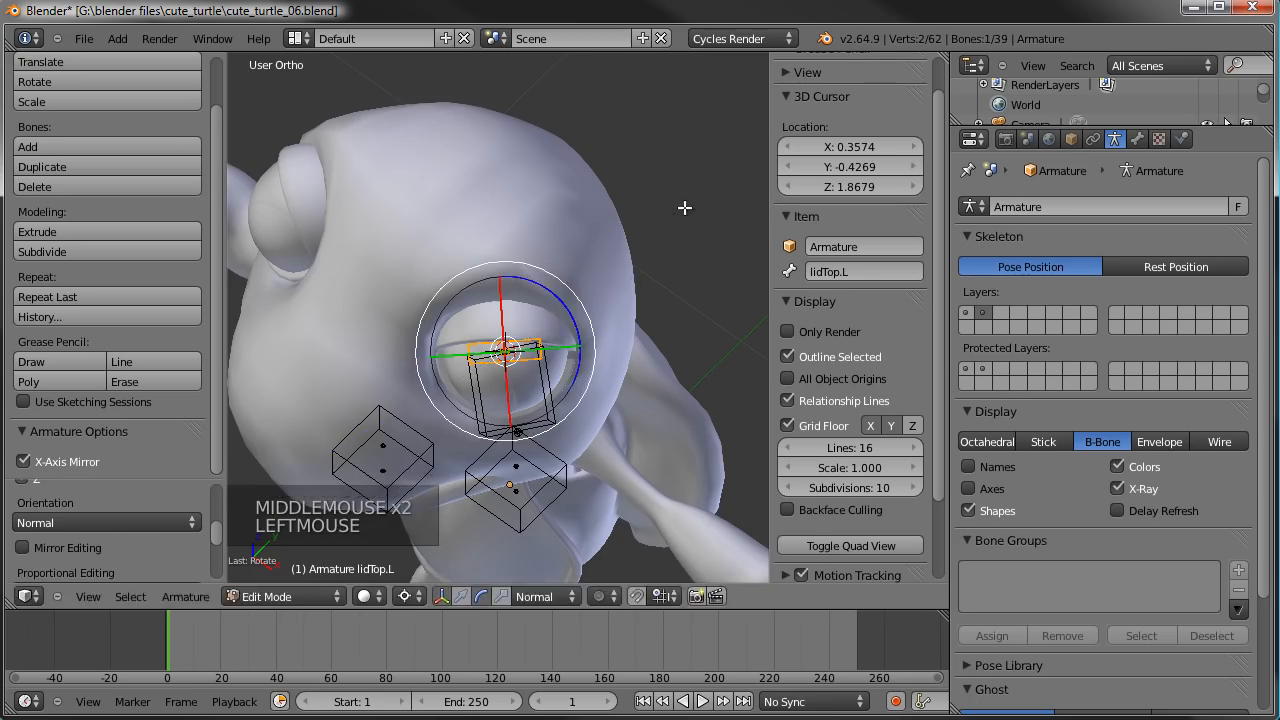
pyautogui.press('r')
pyautogui.rightClick(681, 316)
pyautogui.moveTo(568, 314); pyautogui.dragTo(571, 351)
pyautogui.hotkey('ctrl', 'r')
pyautogui.click(599, 322)
# - Move the tip of the lidBottom.L bone so the bone lines up under the upper eyelid bone
pyautogui.rightClick(537, 453)
pyautogui.rightClick(521, 437)
pyautogui.press('g')
pyautogui.click(515, 450)
pyautogui.moveTo(515, 450); pyautogui.dragTo(534, 280, button='middle')
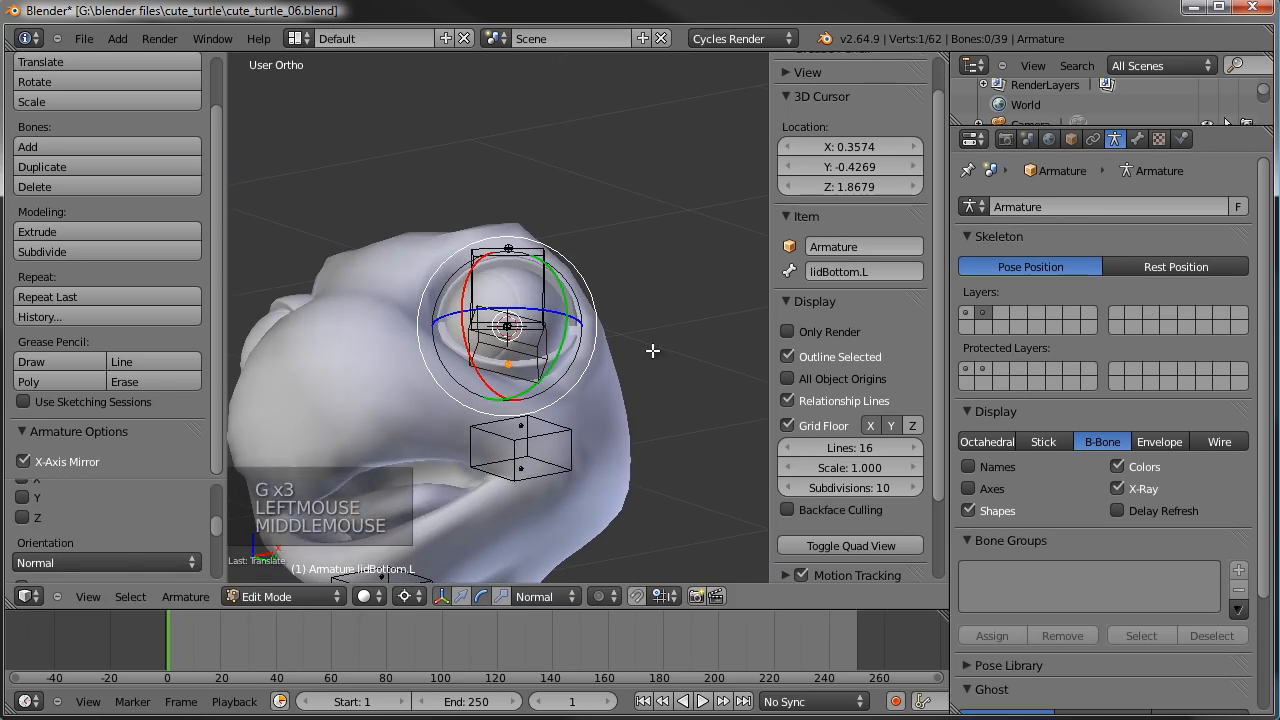
# - Roll the lidBottom.L bone to align its box with the lower eyelid, and deselect everything
pyautogui.hotkey('ctrl', 'r')
pyautogui.rightClick(537, 362)
pyautogui.hotkey('ctrl', 'r')
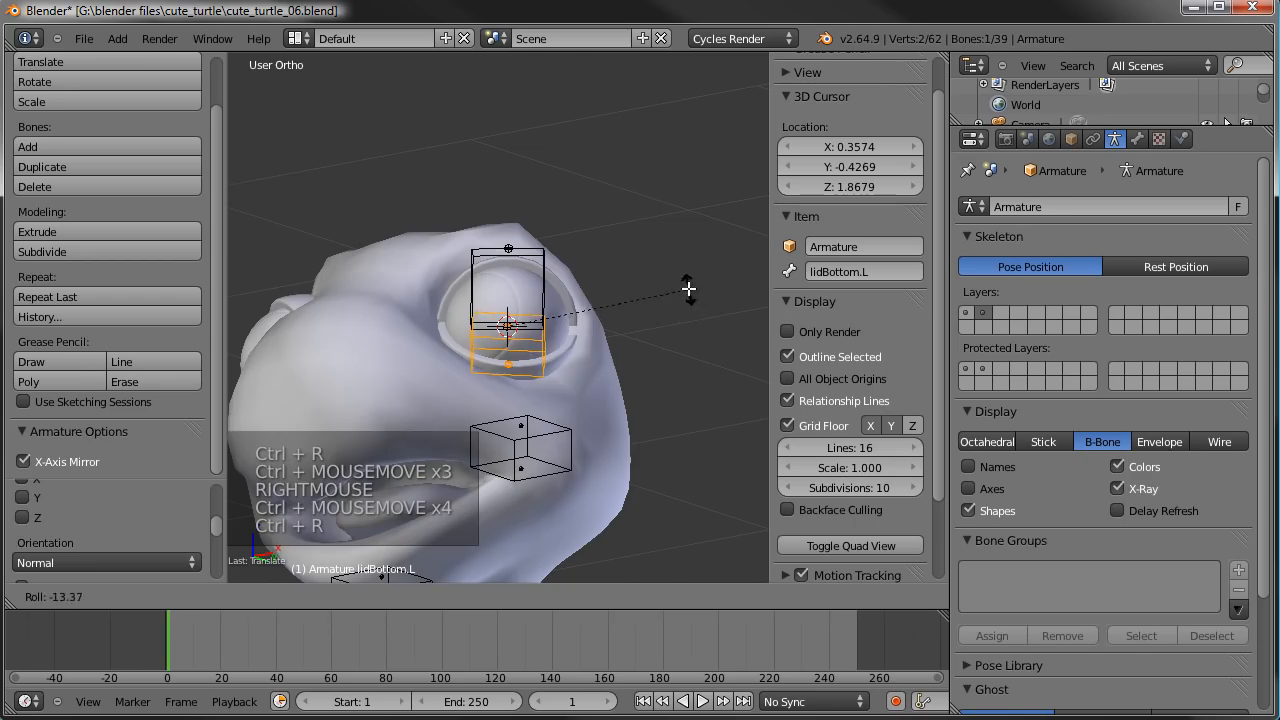
pyautogui.click(528, 330)
pyautogui.press('a')
pyautogui.moveTo(528, 330); pyautogui.dragTo(555, 353, button='middle')
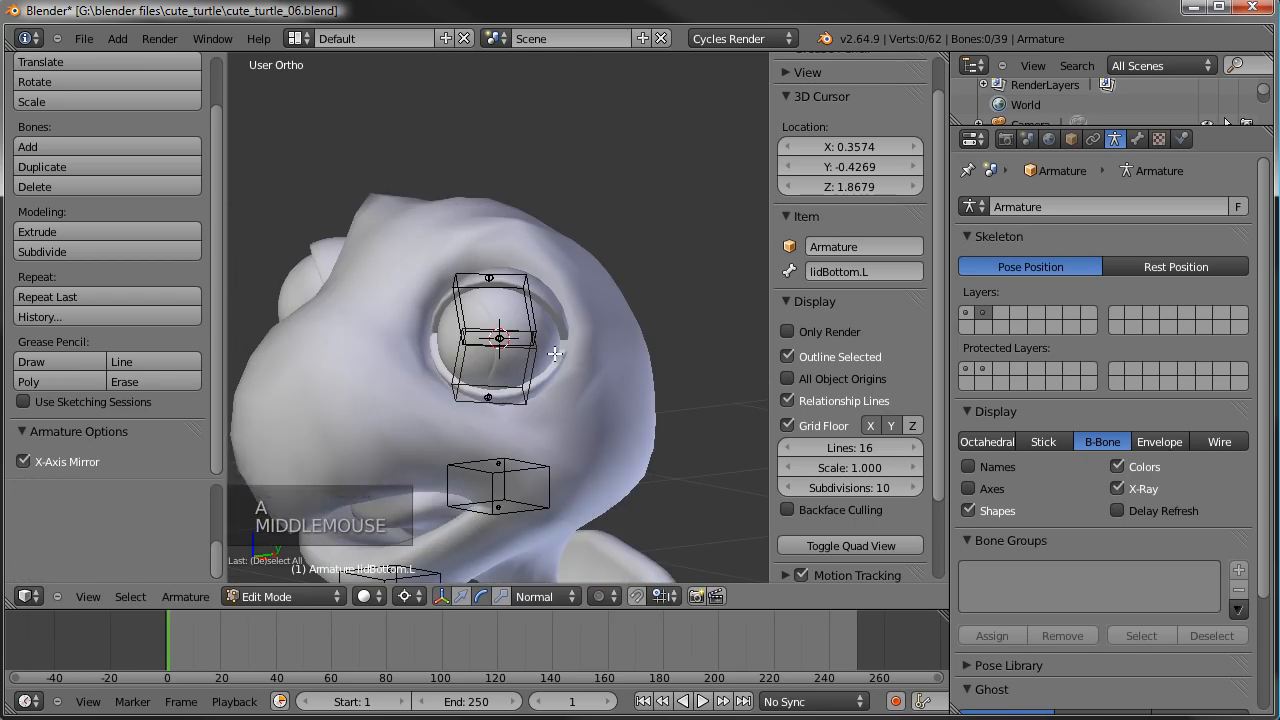
# - Add a new bone at the 3D cursor in the eyeball's centre, working in the right side view
pyautogui.press('KP_3')
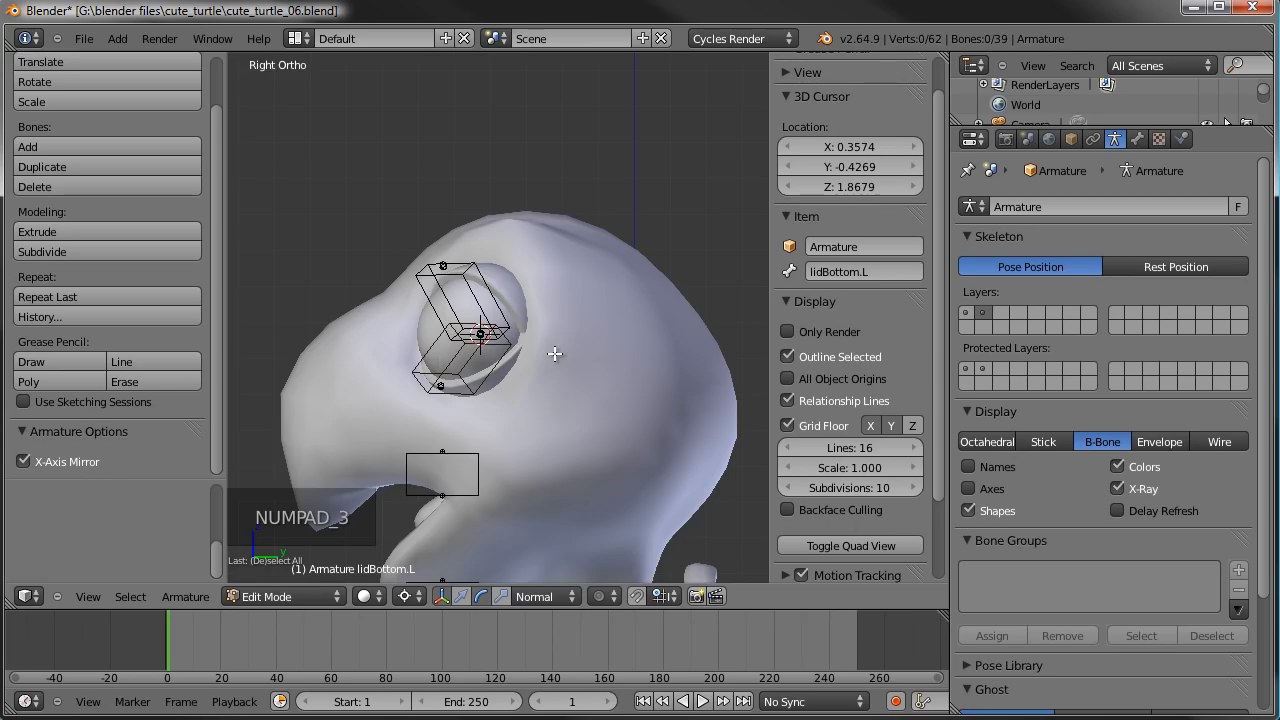
pyautogui.hotkey('shift', 'a')
pyautogui.scroll(-4, 514, 154)
pyautogui.press('g')
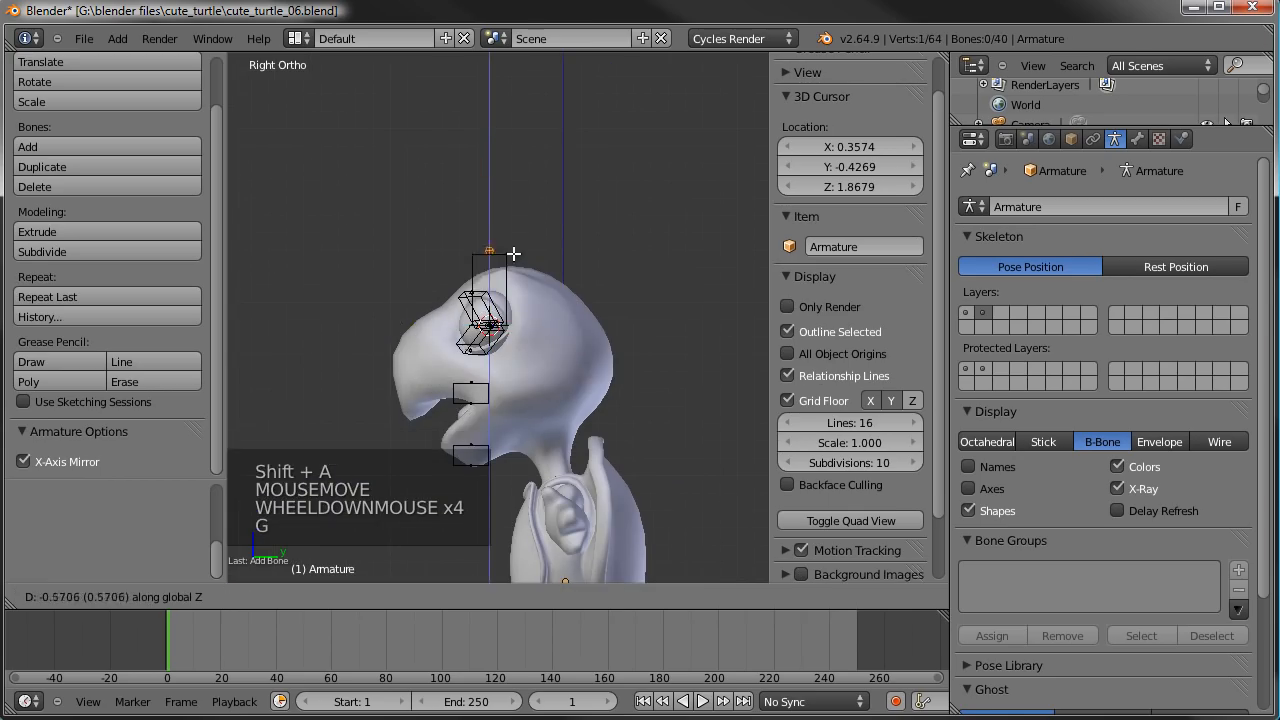
pyautogui.rightClick(522, 274)
pyautogui.scroll(3, 522, 274)
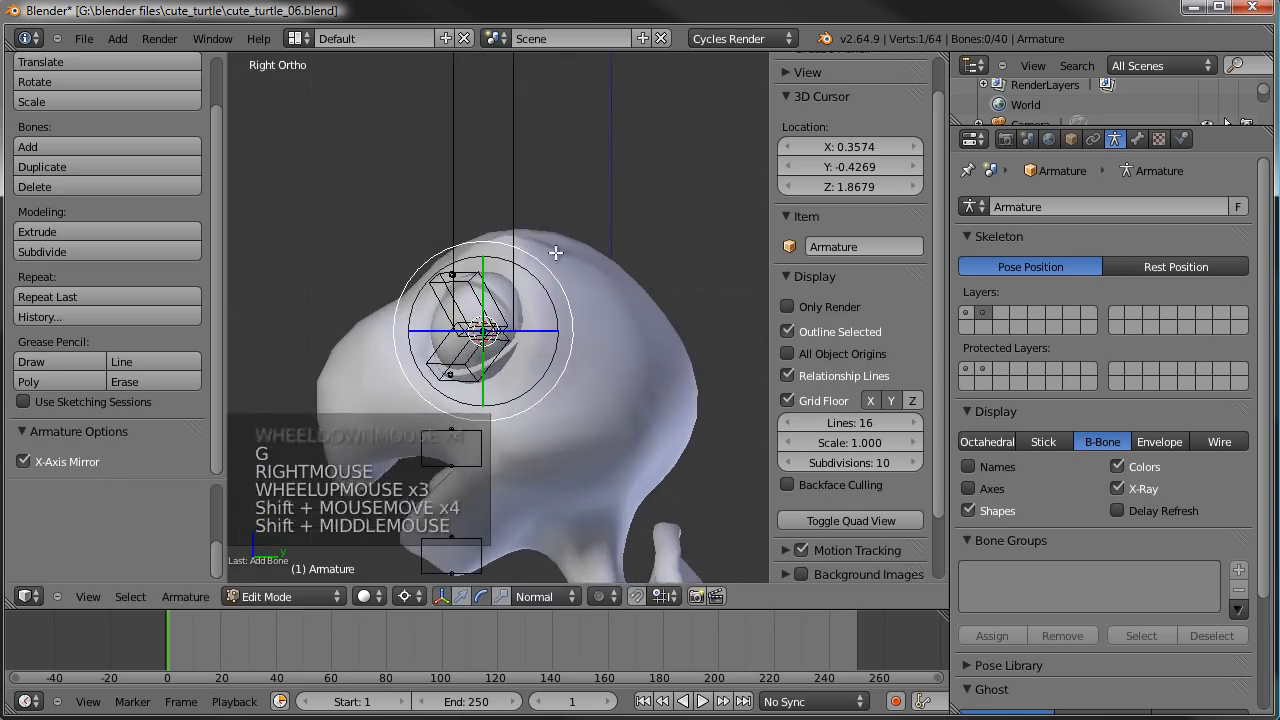
pyautogui.keyDown('shift'); pyautogui.moveTo(537, 209); pyautogui.dragTo(580, 323, button='middle'); pyautogui.keyUp('shift')
pyautogui.scroll(1, 577, 321)
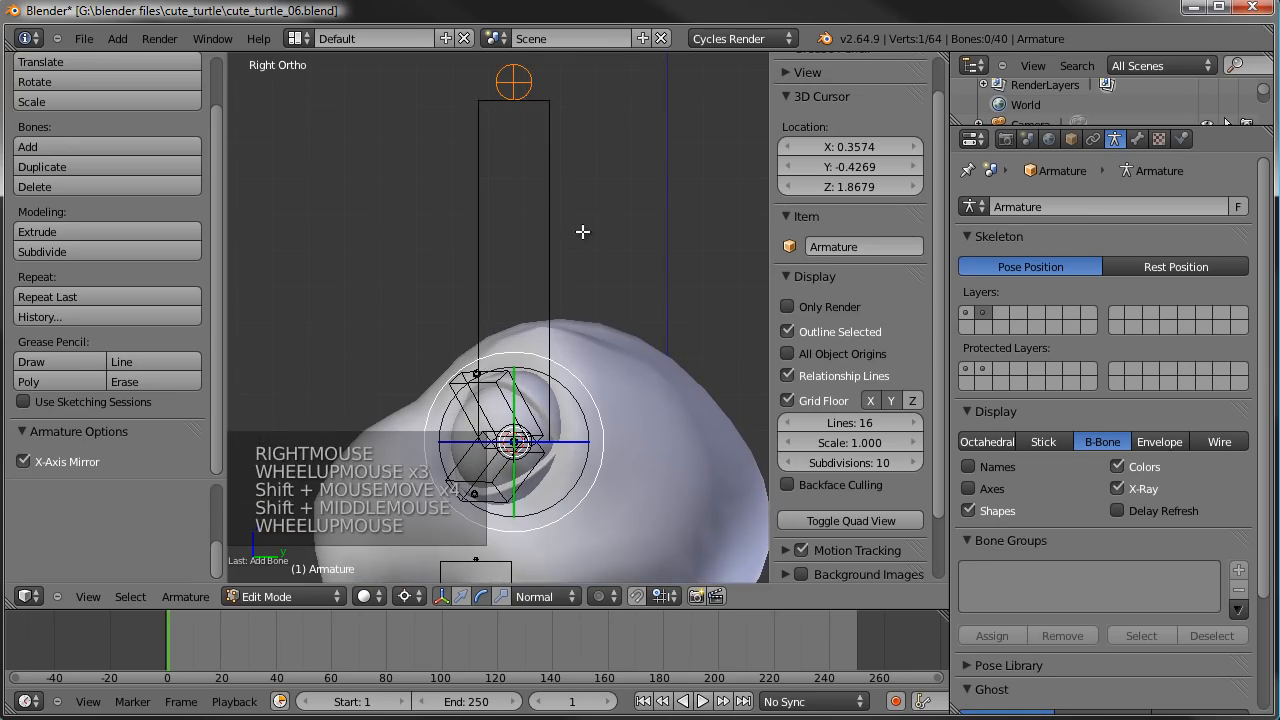
# - Snap the new bone's tip to the 3D cursor and move it forward along global Y to the front of the eye
pyautogui.hotkey('shift', 's')
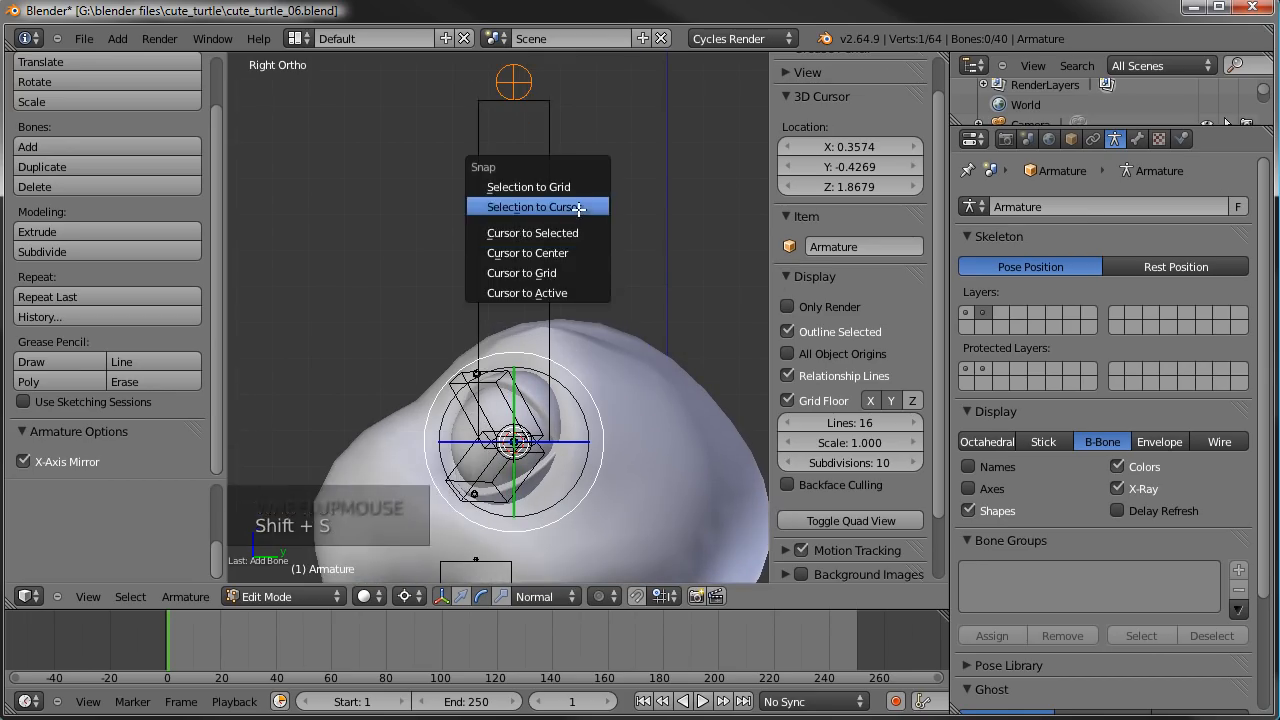
pyautogui.click(578, 207)
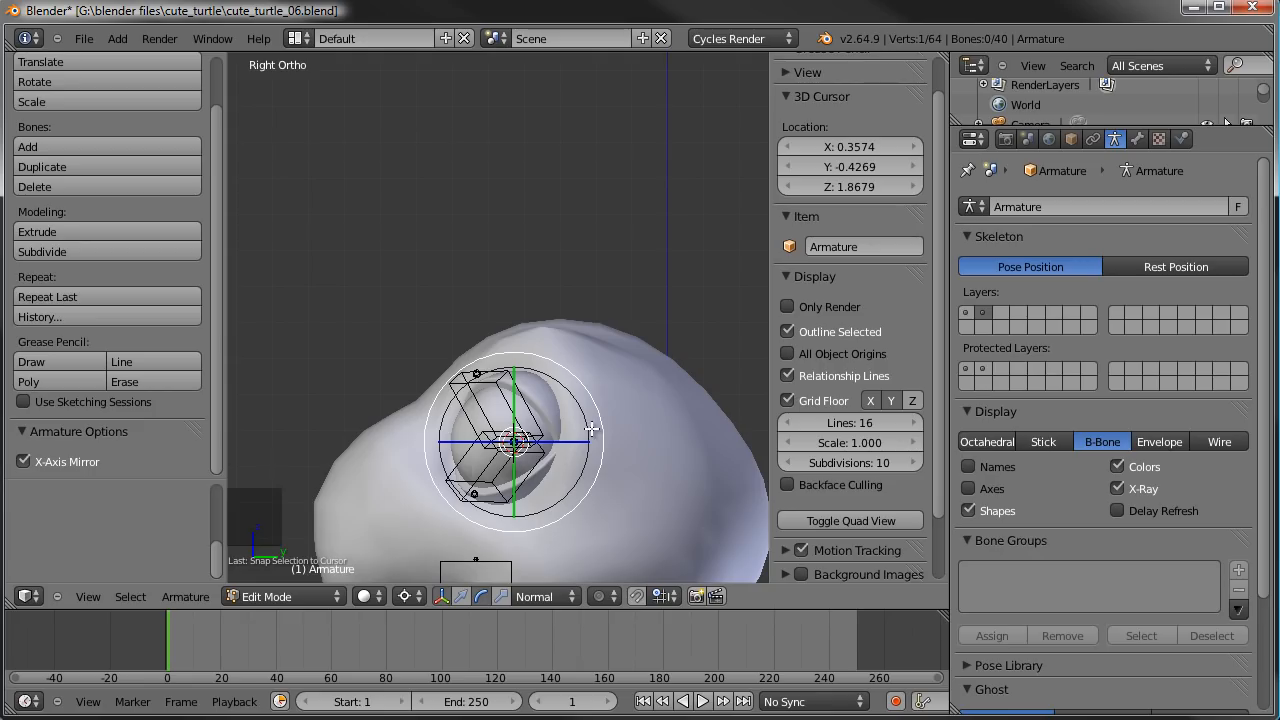
pyautogui.press('g')
pyautogui.press('y')
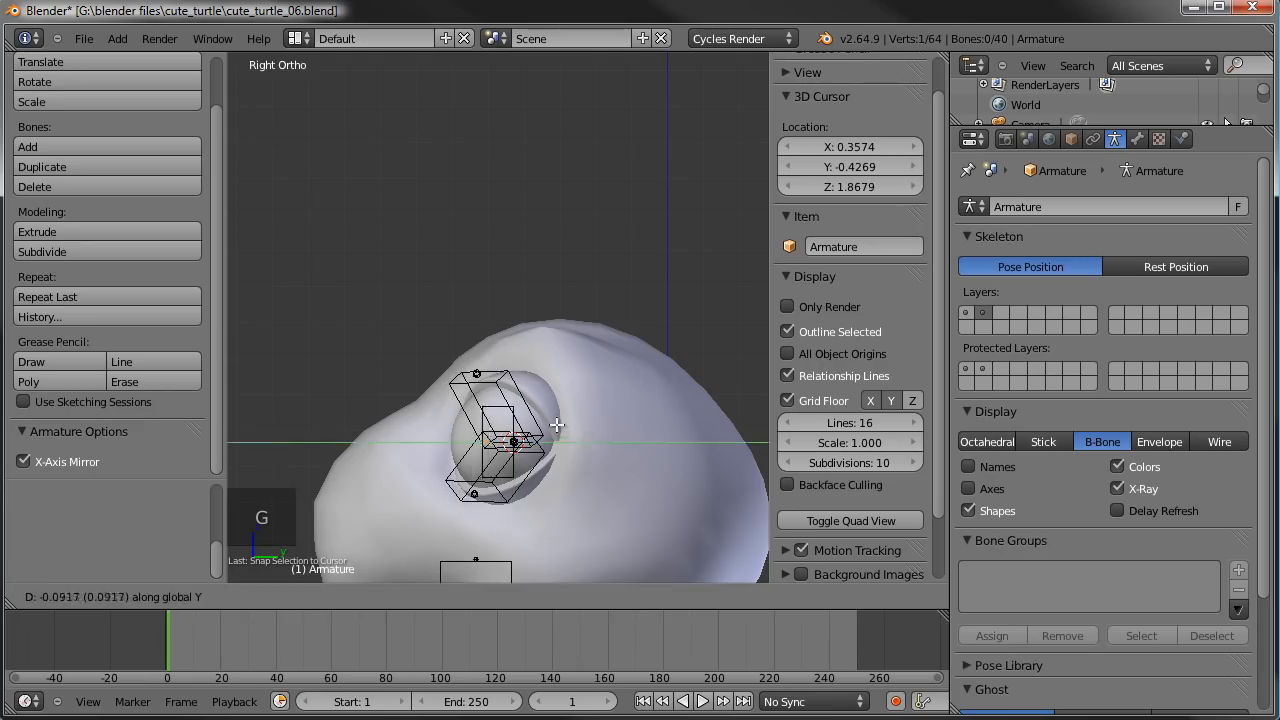
pyautogui.click(506, 418)
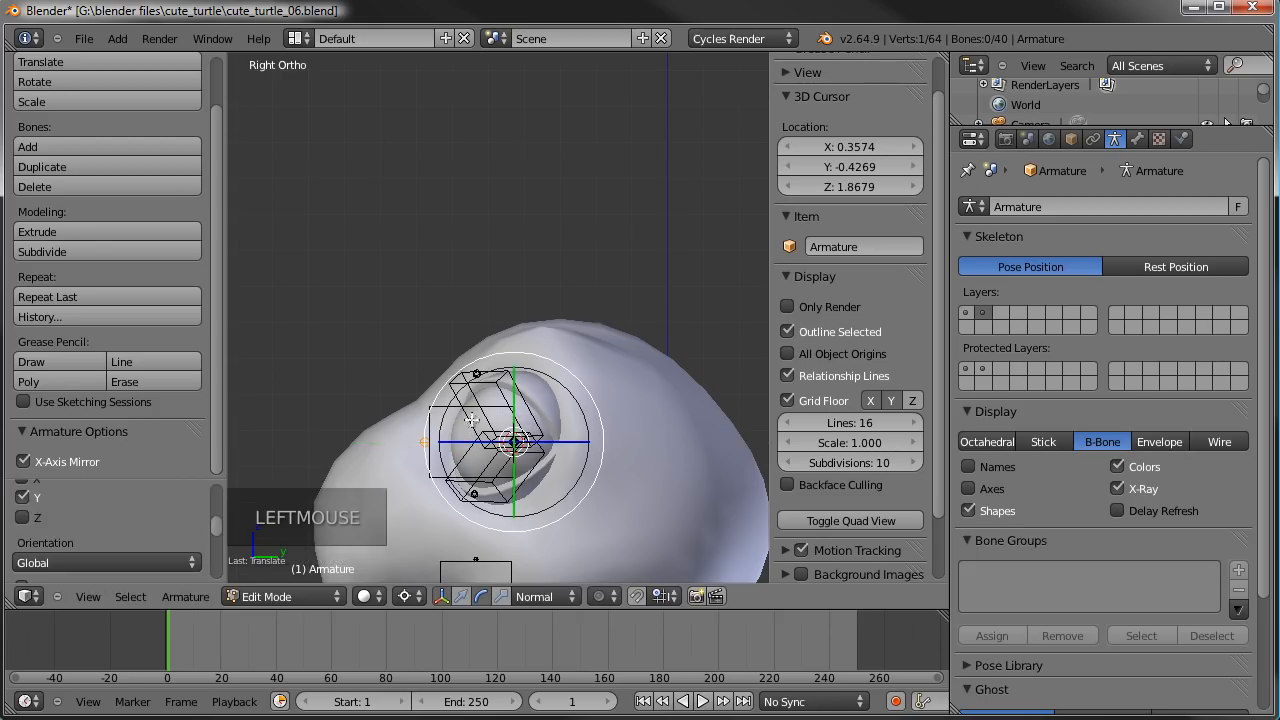
# - Select the new eye bone and reduce its B-Bone display thickness
pyautogui.rightClick(447, 401)
pyautogui.rightClick(476, 425)
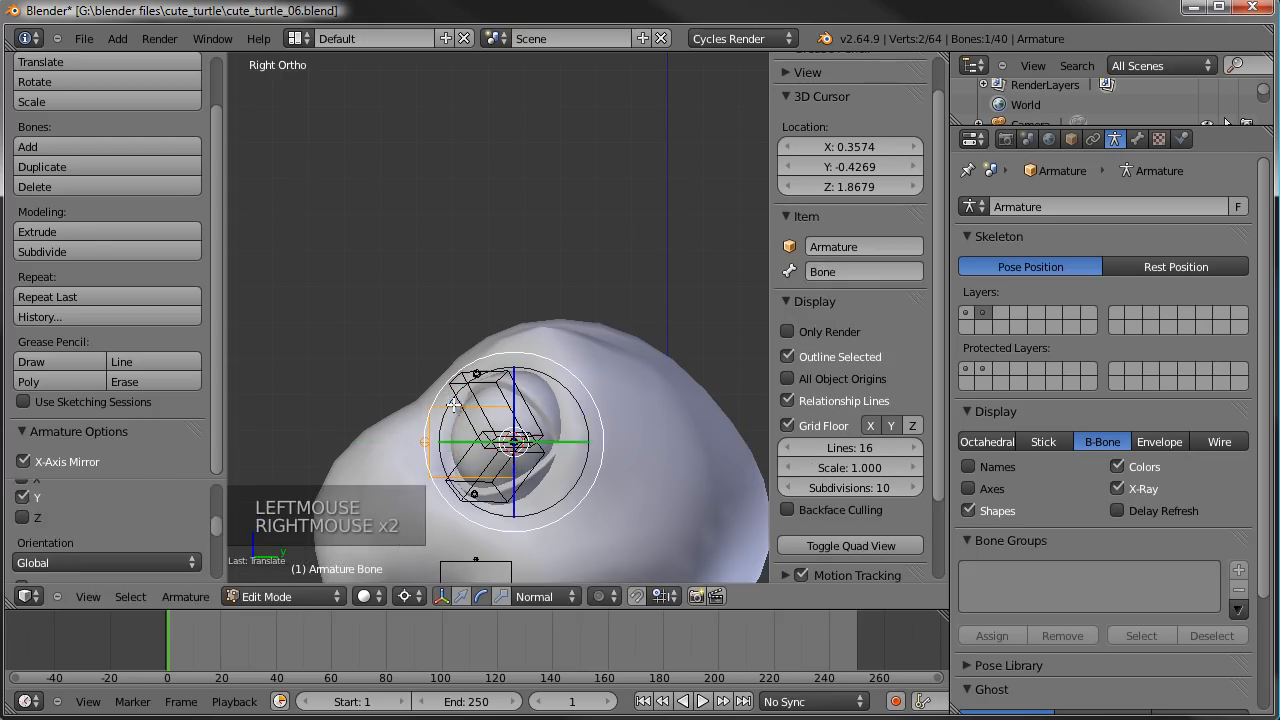
pyautogui.moveTo(439, 441); pyautogui.dragTo(655, 441, button='middle')
pyautogui.hotkey('ctrl', 'alt', 's')
pyautogui.hotkey('ctrl', 'alt', 's')
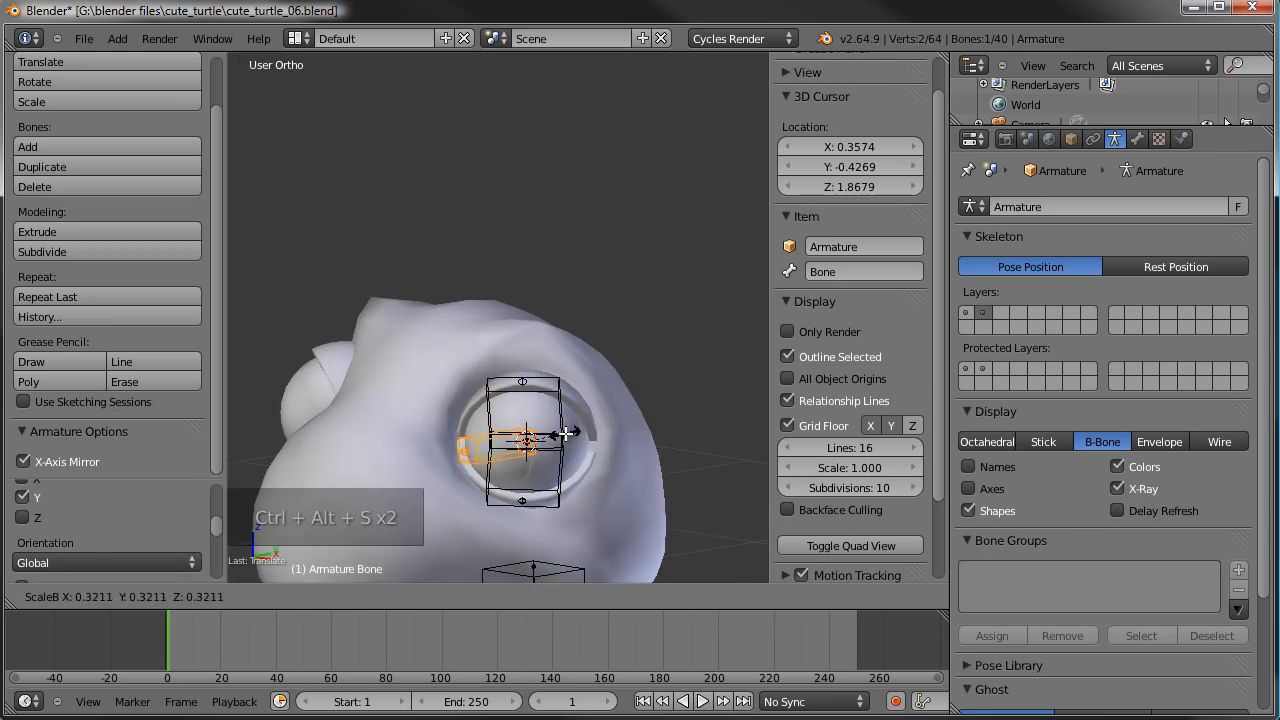
pyautogui.click(560, 434)
pyautogui.press('Tab')
pyautogui.scroll(-2, 539, 450)
pyautogui.press('a')
pyautogui.moveTo(539, 450); pyautogui.dragTo(427, 237, button='middle')
pyautogui.moveTo(488, 328); pyautogui.dragTo(651, 318, button='middle')
pyautogui.press('KP_1')
pyautogui.press('b')
pyautogui.moveTo(568, 114); pyautogui.dragTo(688, 354)
pyautogui.press('Tab')
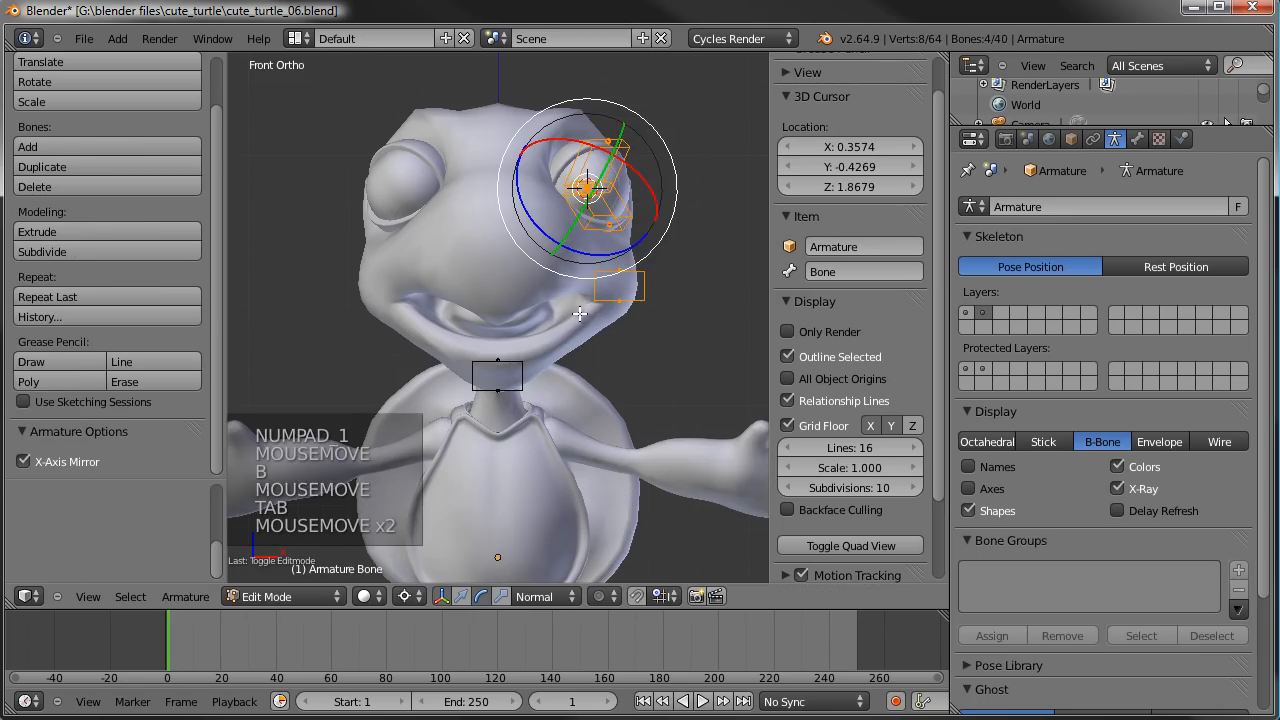
# - Snap the 3D cursor to the upper end of the FC_chin bone on the head's centre line
pyautogui.rightClick(497, 363)
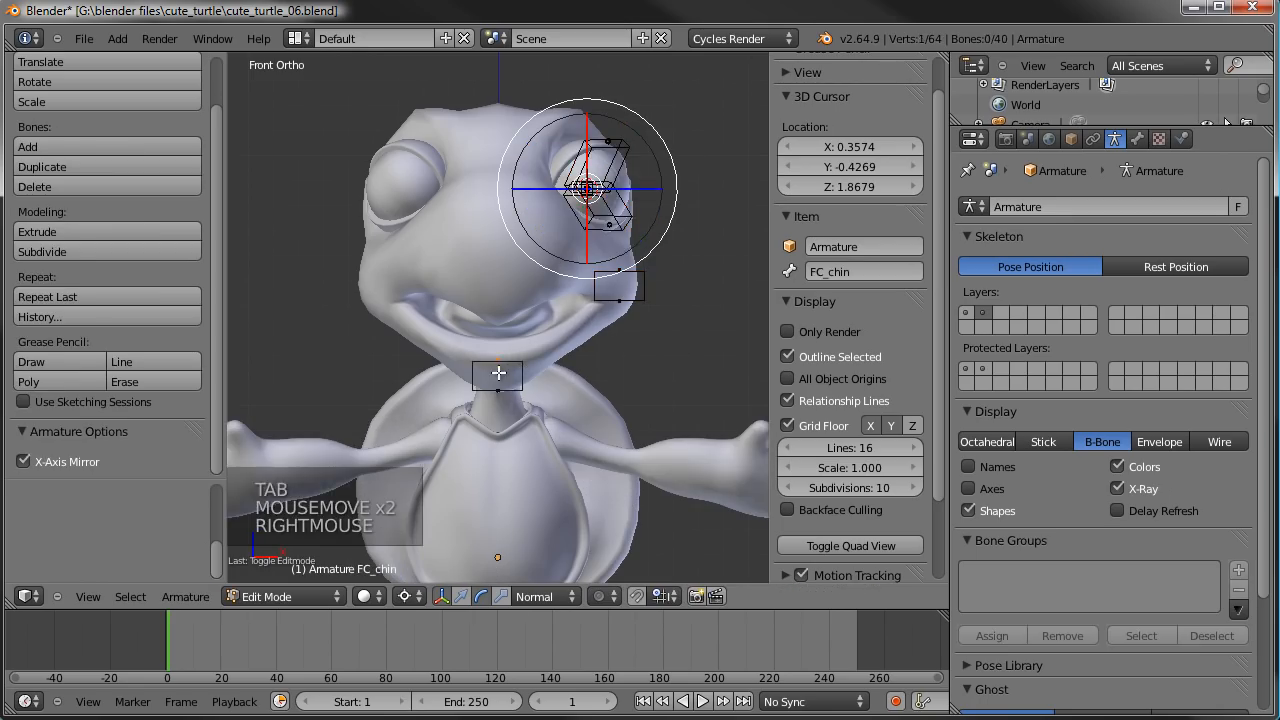
pyautogui.hotkey('shift', 's')
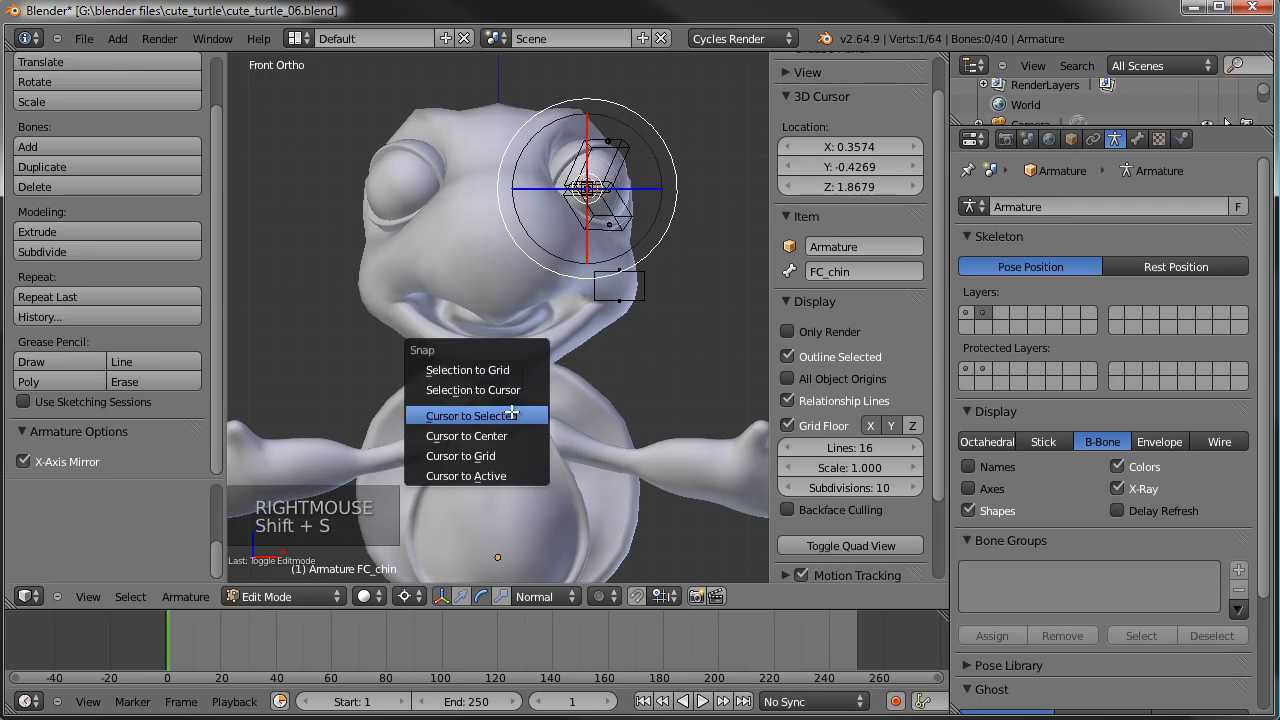
pyautogui.click(511, 415)
# - Duplicate the left eye, eyelid and mouth-corner bones in place and mirror the copies across the 3D cursor by scaling them -1 along X
pyautogui.press('a')
pyautogui.press('b')
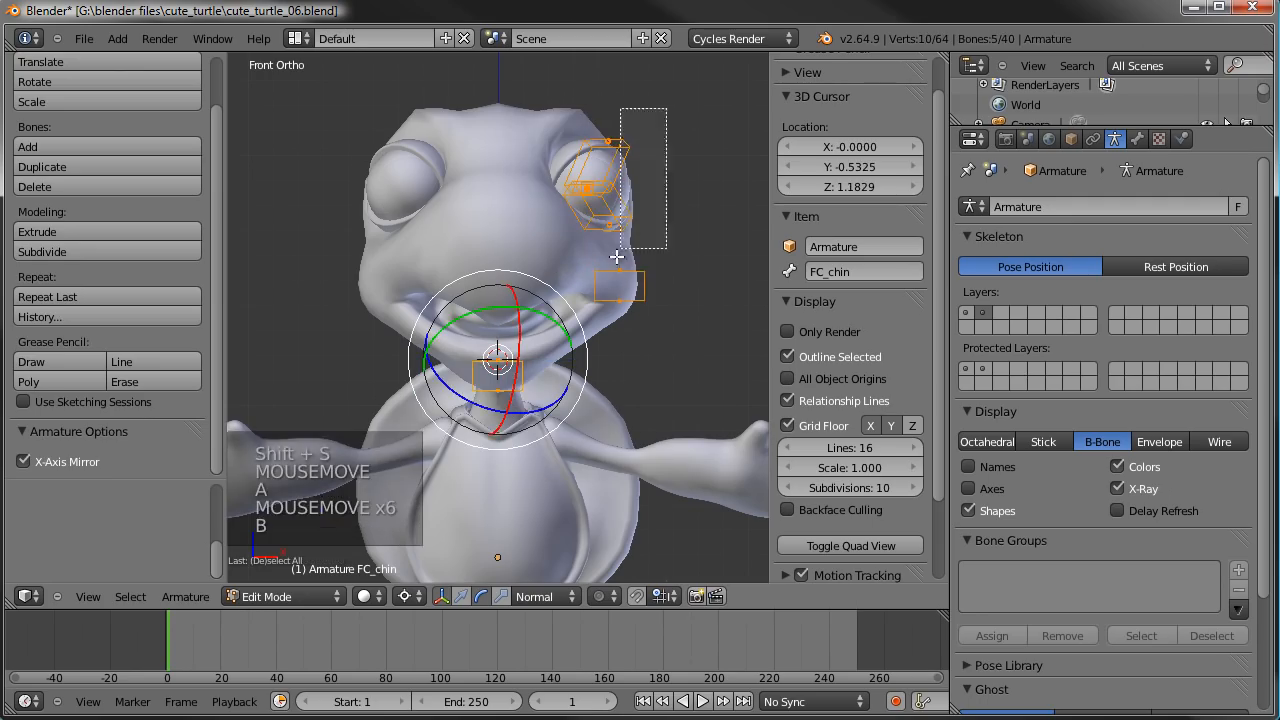
pyautogui.press('a')
pyautogui.press('b')
pyautogui.moveTo(668, 105); pyautogui.dragTo(577, 299)
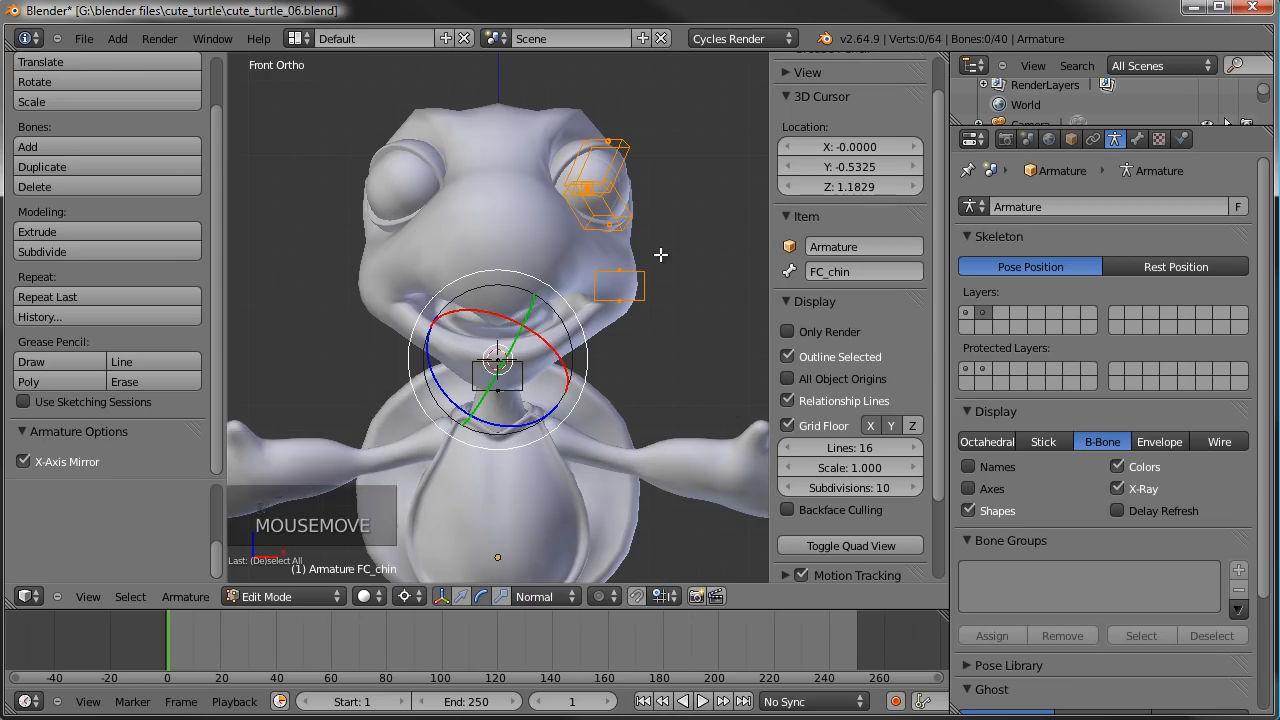
pyautogui.press('.')
pyautogui.hotkey('shift', 'd')
pyautogui.rightClick(705, 382)
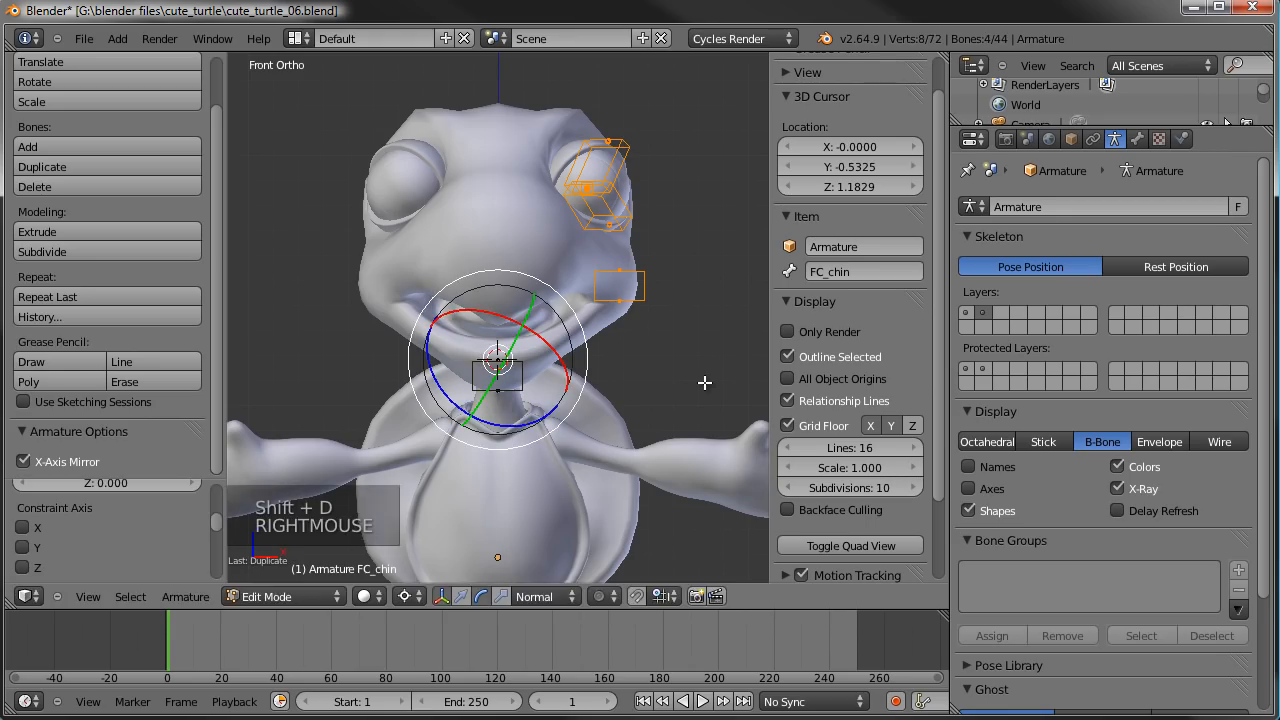
pyautogui.write('sx-1')
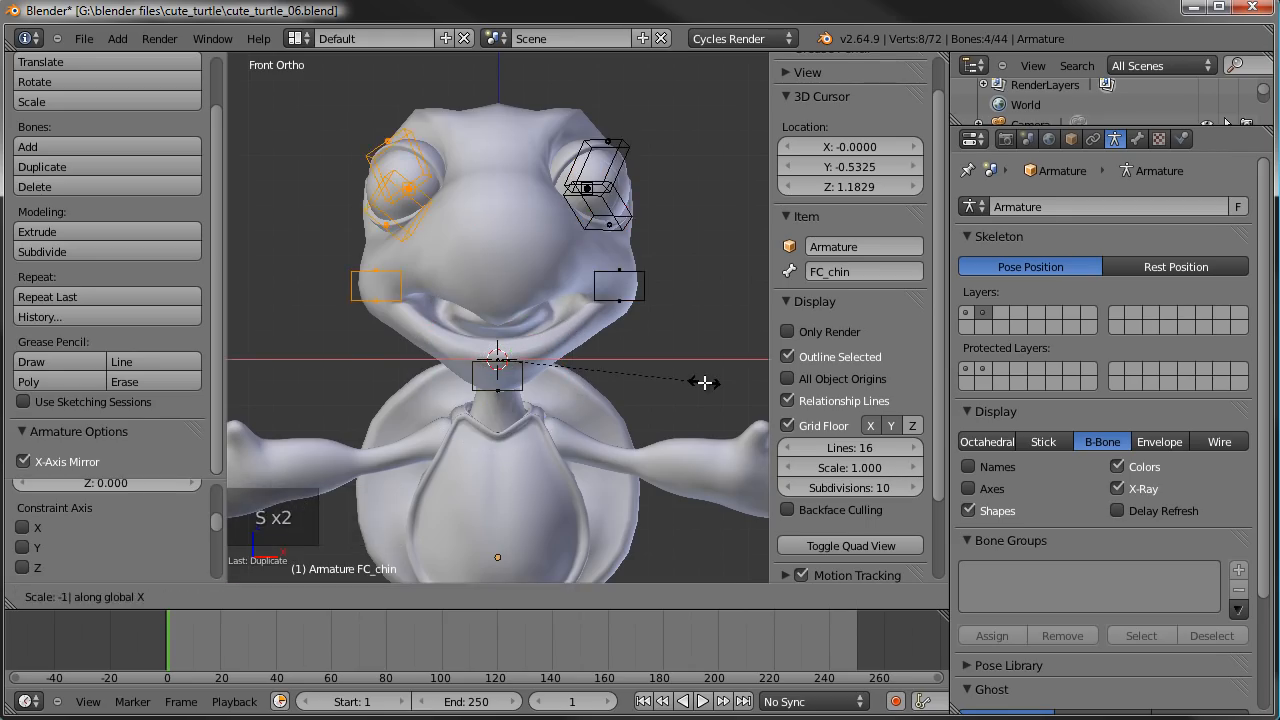
pyautogui.press('Return')
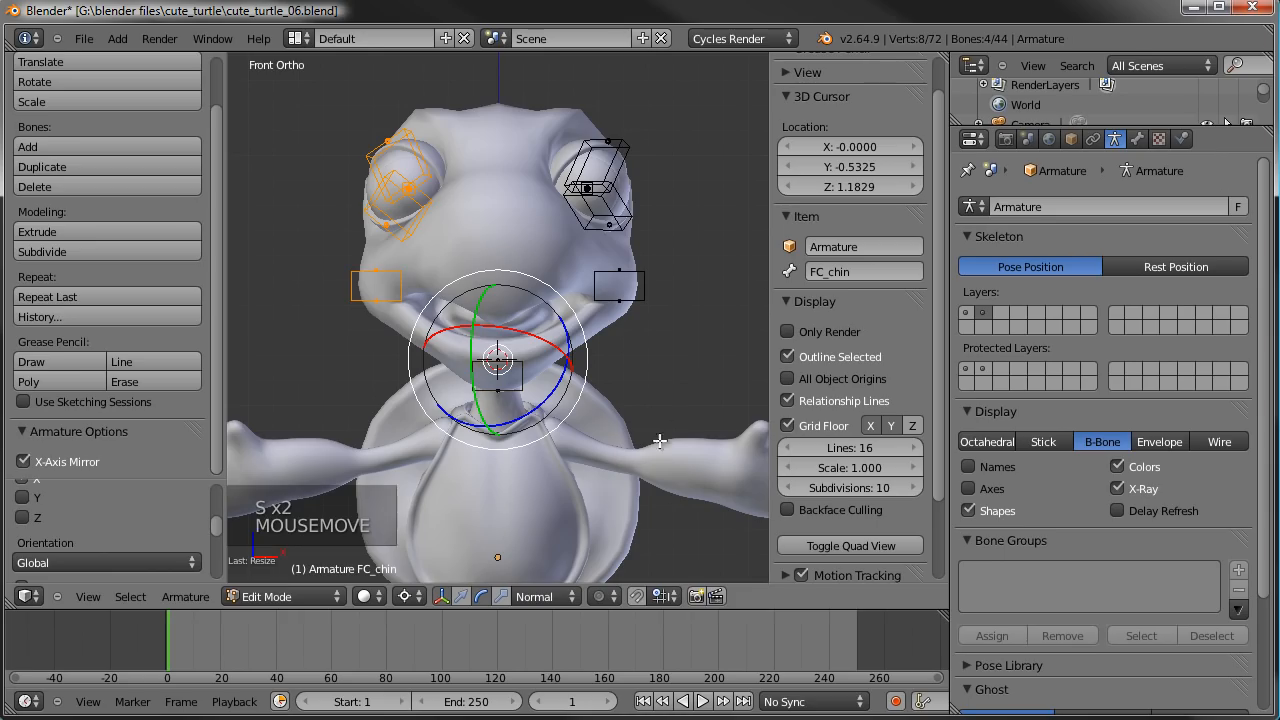
# - Flip the names of the mirrored face bones and check the names of the right mouth and eyelid bones
pyautogui.click(172, 598)
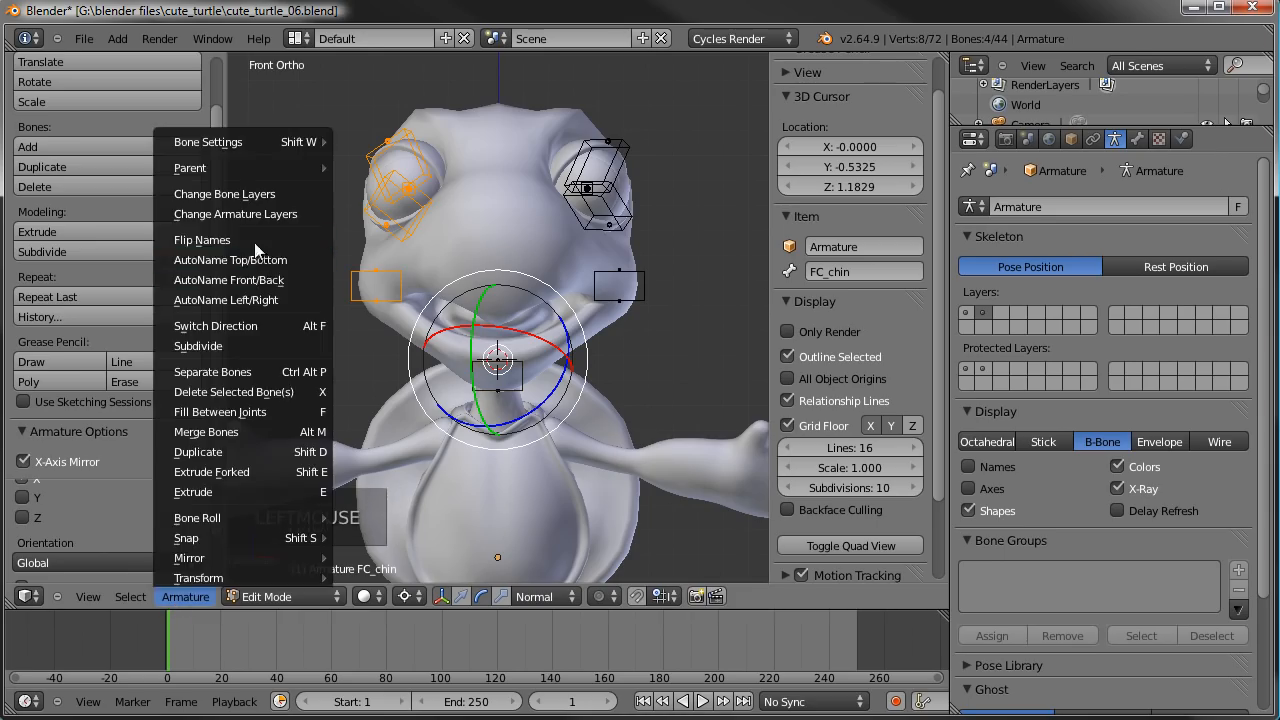
pyautogui.click(202, 240)
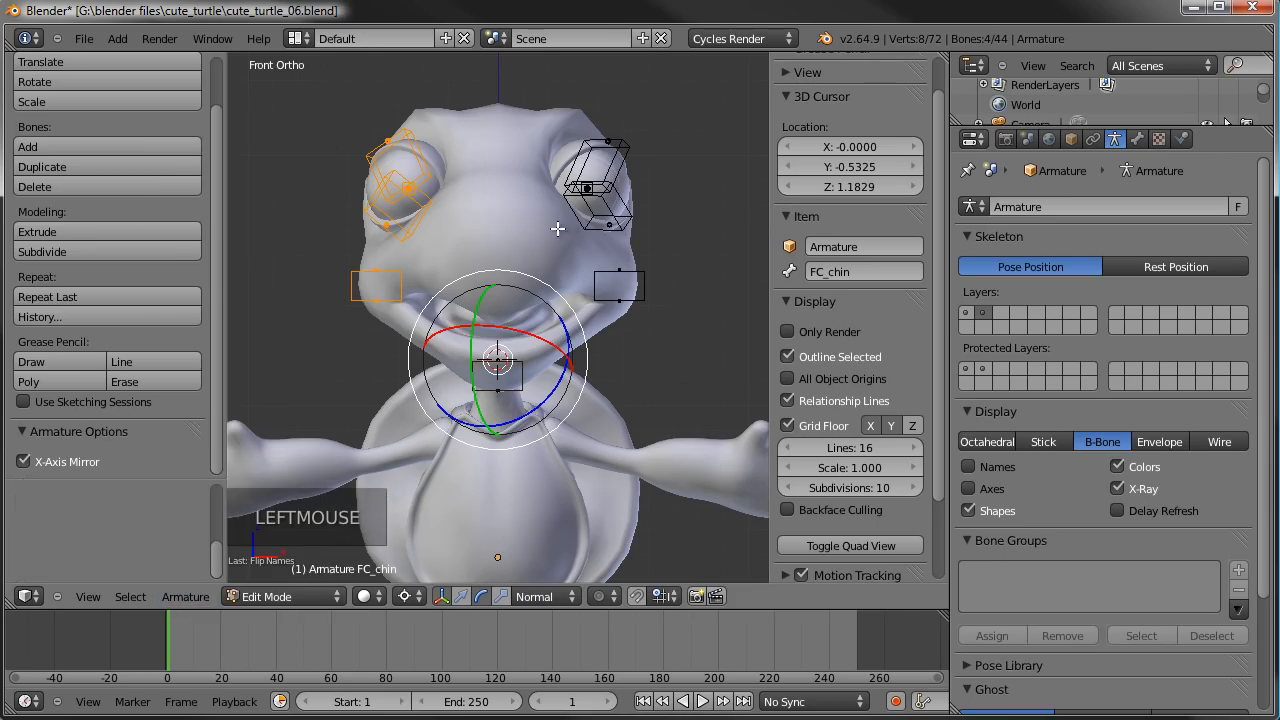
pyautogui.rightClick(398, 280)
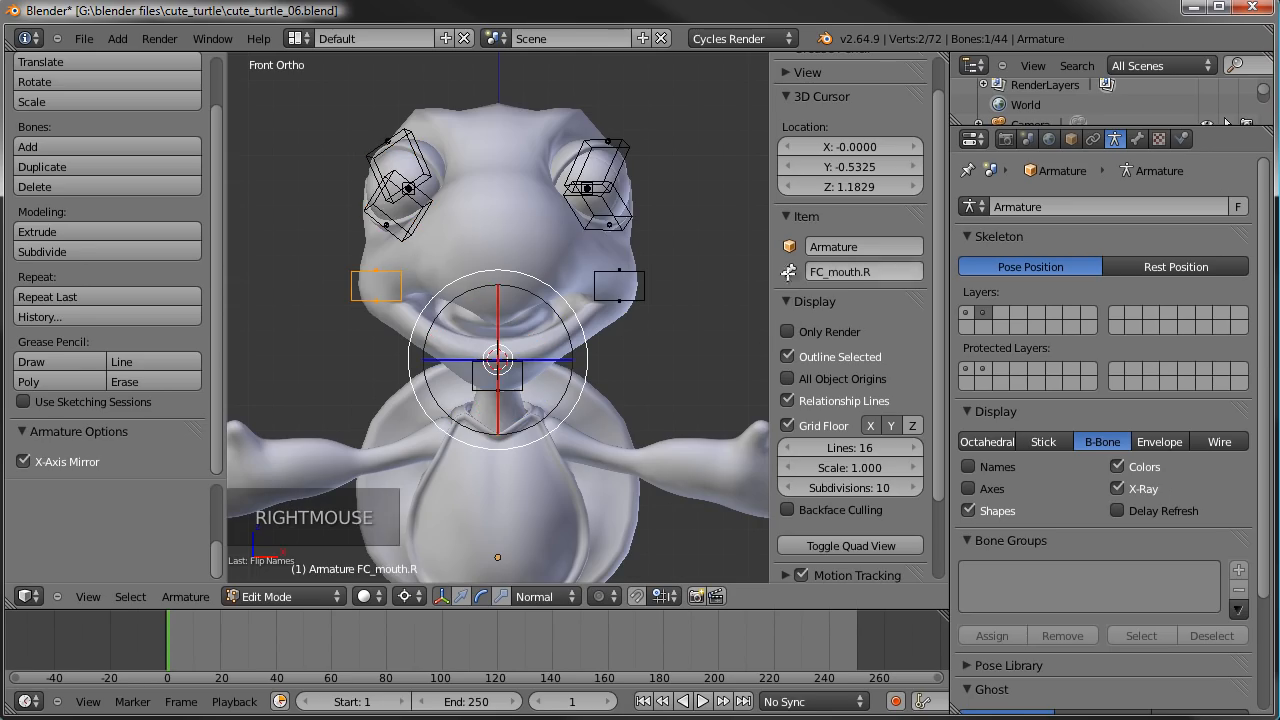
pyautogui.rightClick(410, 213)
pyautogui.rightClick(422, 148)
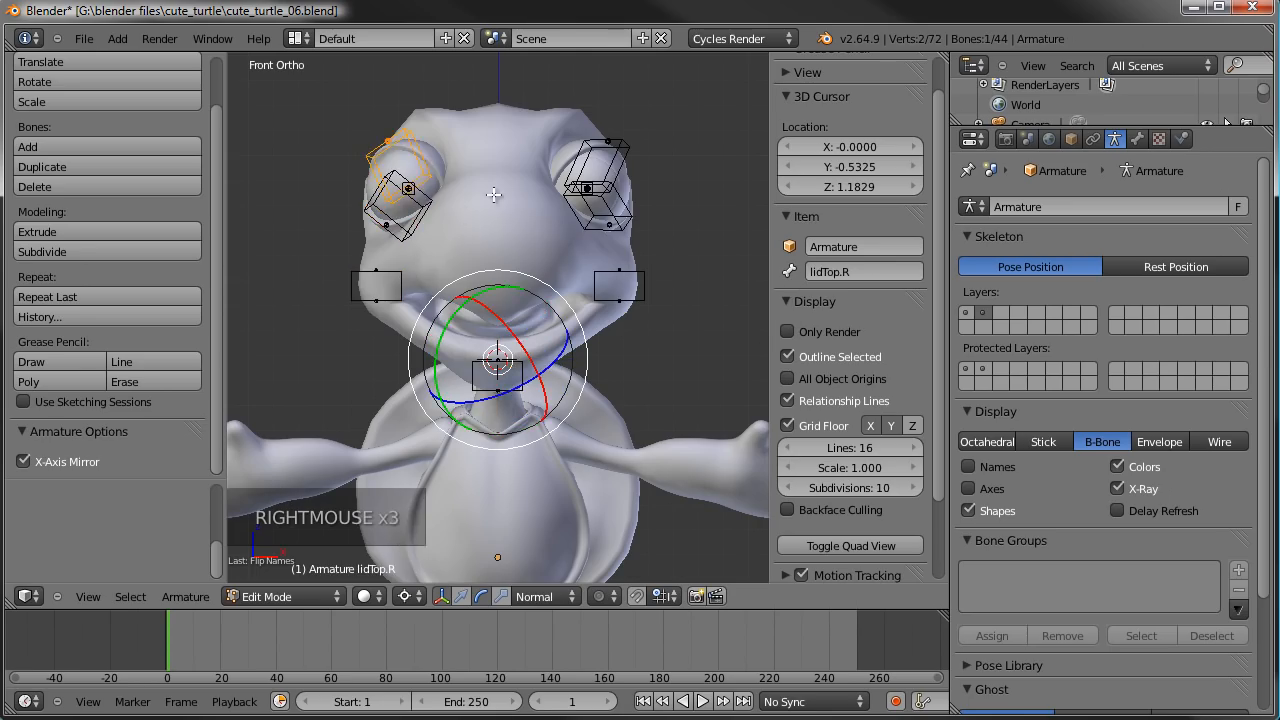
# - Rename the bone in the turtle's right eye as eye.R
pyautogui.moveTo(446, 200); pyautogui.dragTo(494, 211, button='middle')
pyautogui.scroll(3, 458, 252)
pyautogui.rightClick(335, 163)
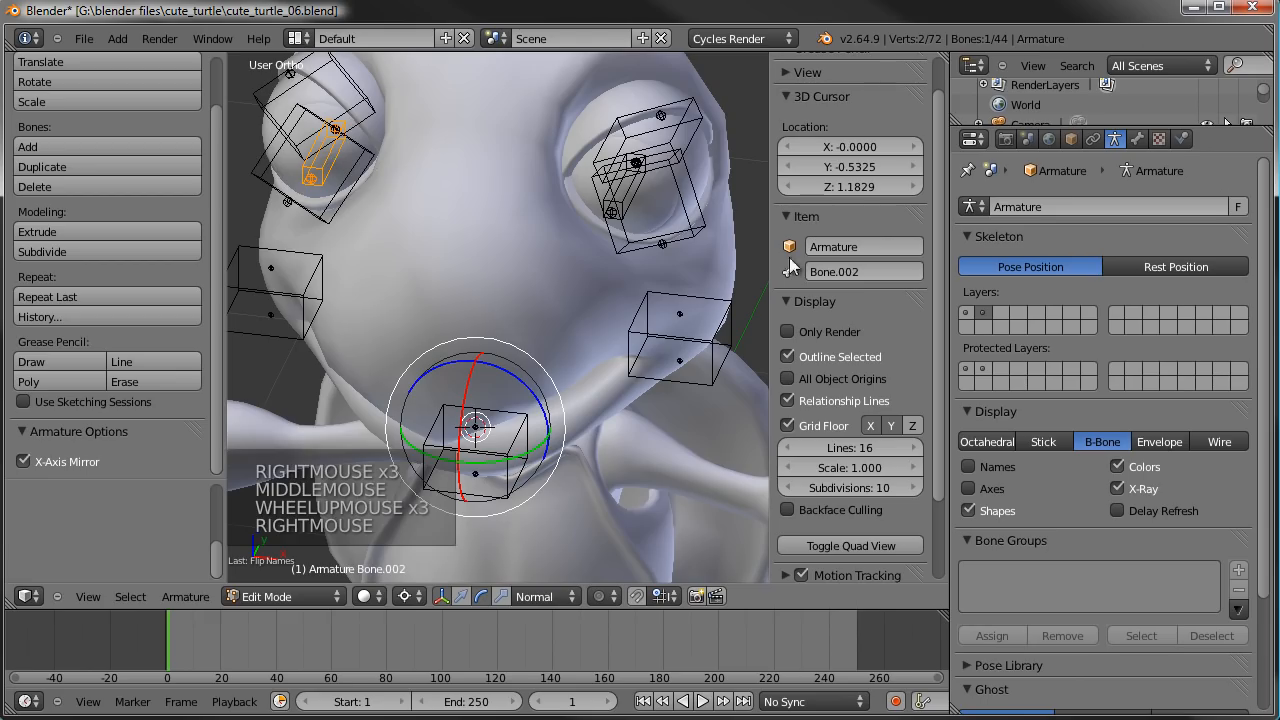
pyautogui.click(853, 272)
pyautogui.write('eye.')
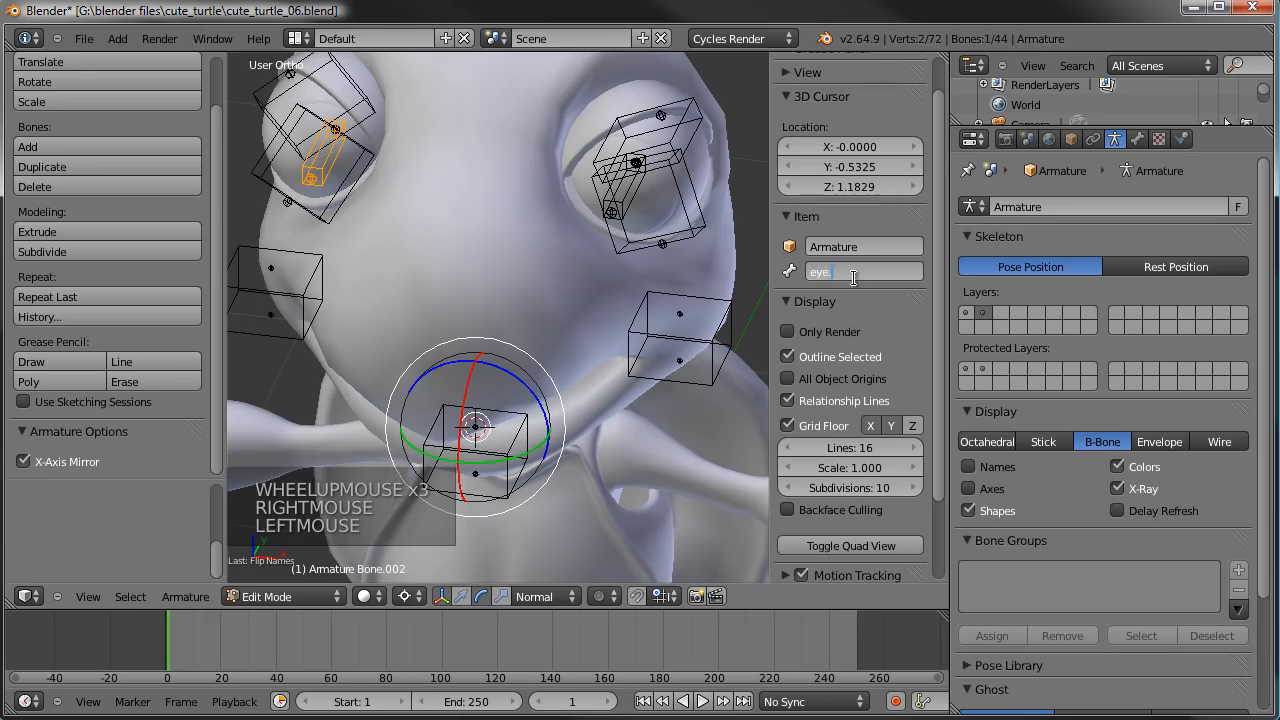
pyautogui.write('R')
pyautogui.press('Return')
# - Rename the matching bone in the turtle's left eye as eye.L
pyautogui.rightClick(622, 190)
pyautogui.click(831, 270)
pyautogui.write('eye.L')
pyautogui.press('Return')
# - Select the left-side eye, eyelid and mouth bones and apply a bone roll with X-Axis Mirror so the right side follows
pyautogui.moveTo(519, 272)
pyautogui.mouseDown(button='middle')
pyautogui.moveTo(543, 226)
pyautogui.moveTo(557, 291)
pyautogui.moveTo(540, 261)
pyautogui.mouseUp(button='middle')
pyautogui.scroll(-3, 543, 226)
pyautogui.moveTo(460, 223); pyautogui.dragTo(465, 196, button='middle')
pyautogui.moveTo(468, 282); pyautogui.dragTo(484, 289, button='middle')
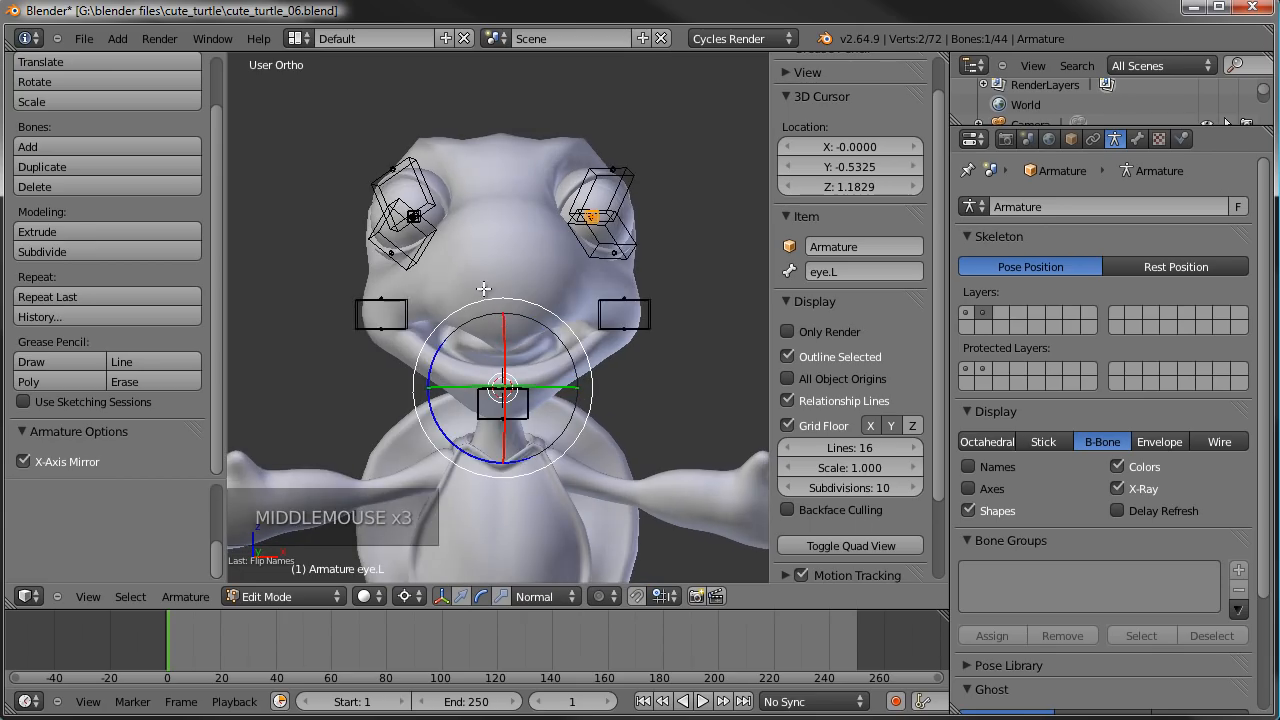
pyautogui.press('a')
pyautogui.press('b')
pyautogui.moveTo(566, 114); pyautogui.dragTo(708, 334)
pyautogui.click(22, 460)
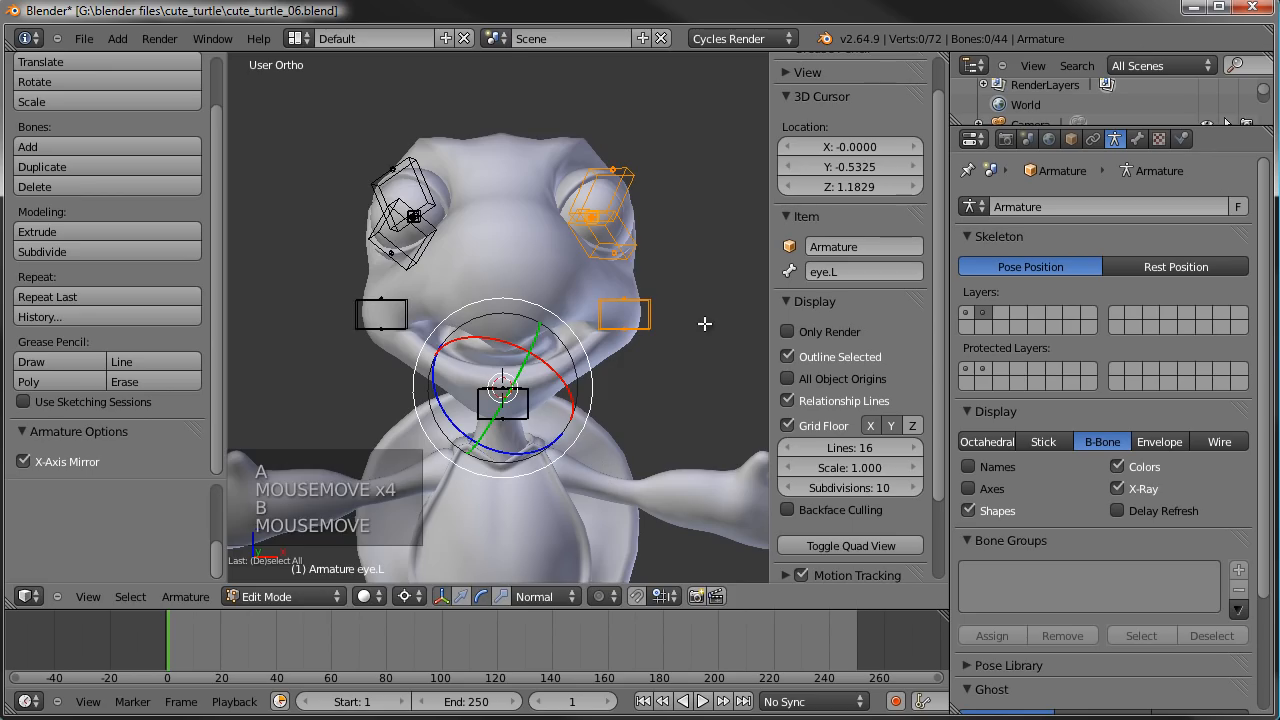
pyautogui.hotkey('ctrl', 'r')
pyautogui.click(686, 457)
pyautogui.scroll(-2, 463, 344)
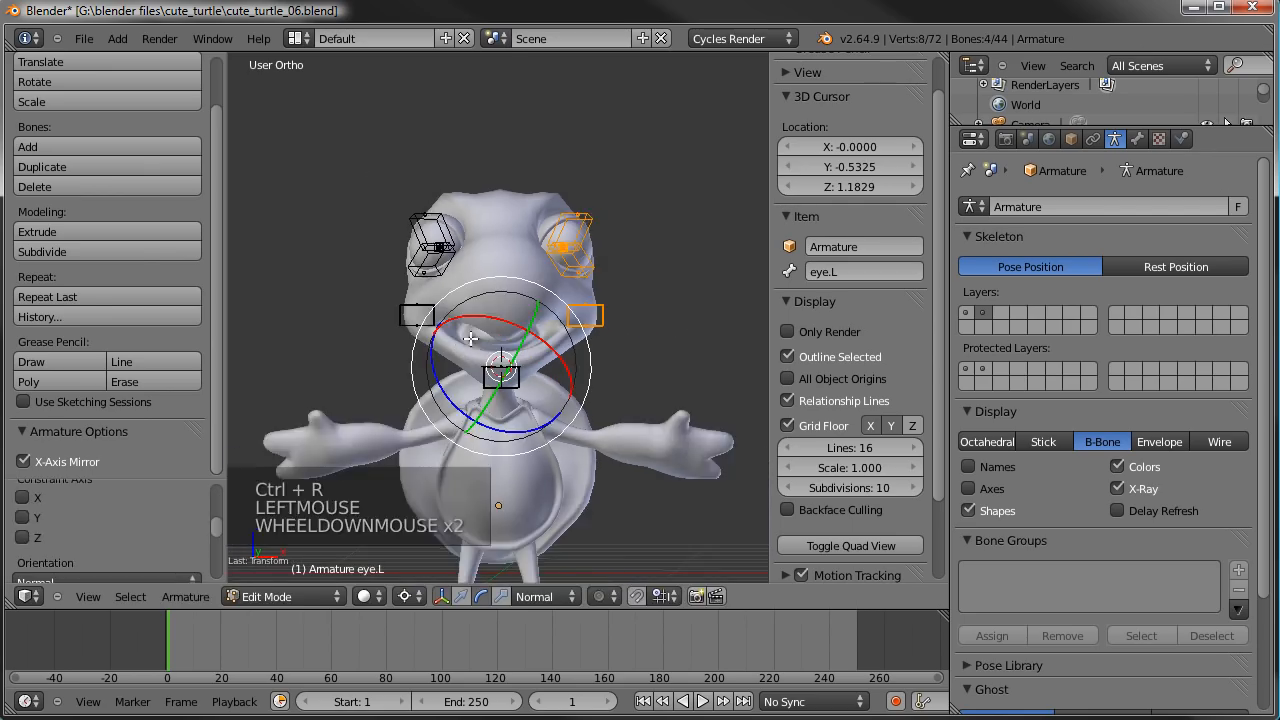
# - Select all the face bones in Pose Mode and show the first armature layer along with the current one
pyautogui.press('Tab')
pyautogui.press('a')
pyautogui.moveTo(470, 310); pyautogui.dragTo(399, 288, button='middle')
pyautogui.press('b')
pyautogui.moveTo(635, 139); pyautogui.dragTo(349, 392)
pyautogui.moveTo(680, 297); pyautogui.dragTo(560, 320, button='middle')
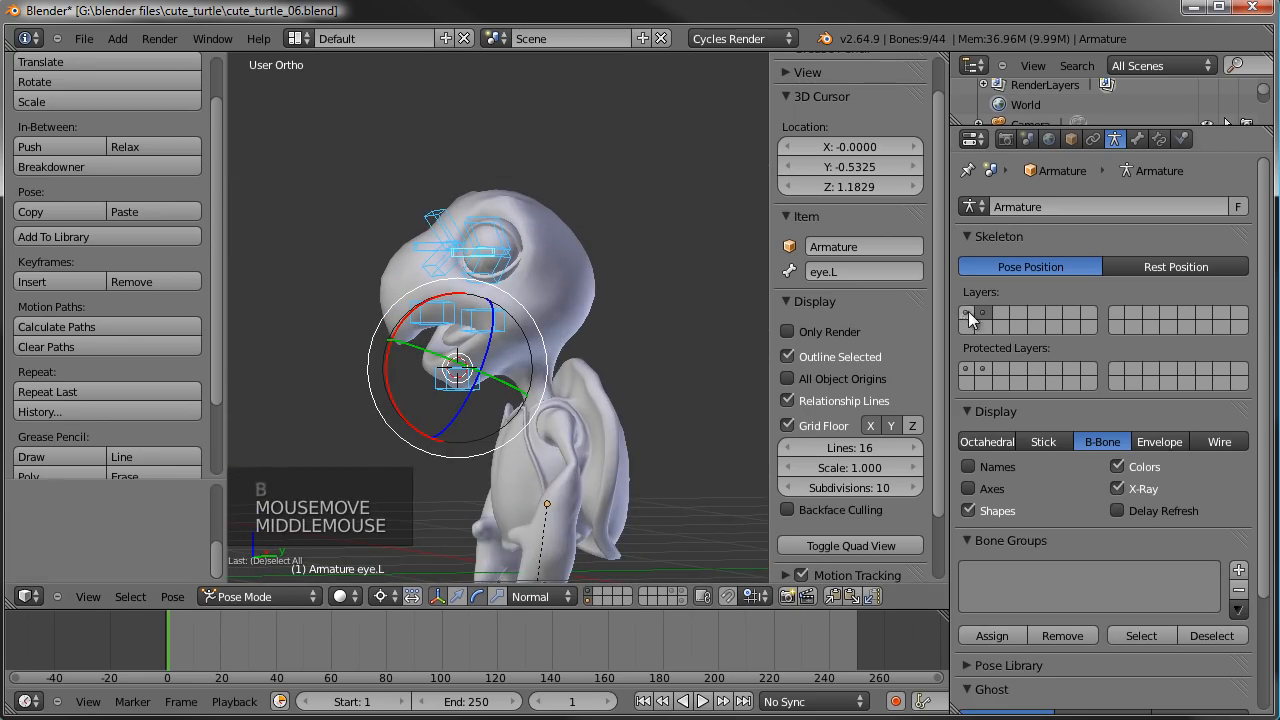
pyautogui.keyDown('shift'); pyautogui.click(965, 313); pyautogui.keyUp('shift')
# - Parent the selected face bones to the head bone in Edit Mode, keeping their offset
pyautogui.press('Tab')
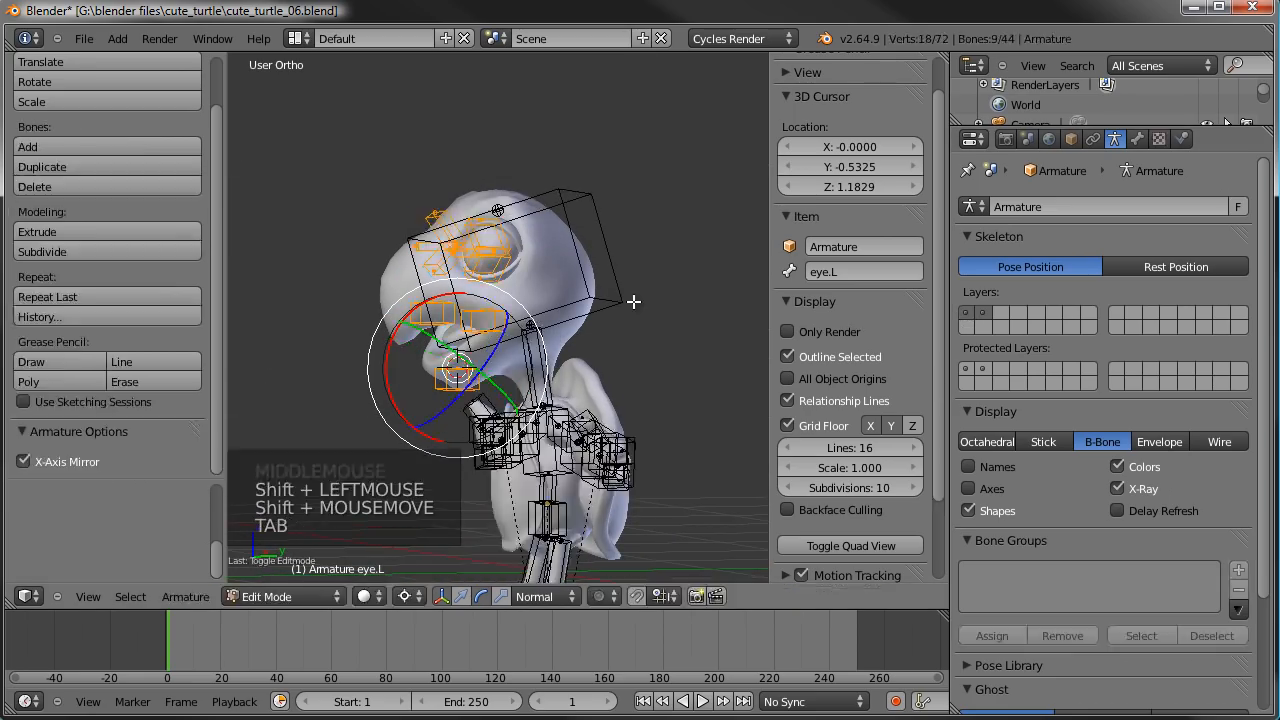
pyautogui.keyDown('shift'); pyautogui.rightClick(606, 222); pyautogui.keyUp('shift')
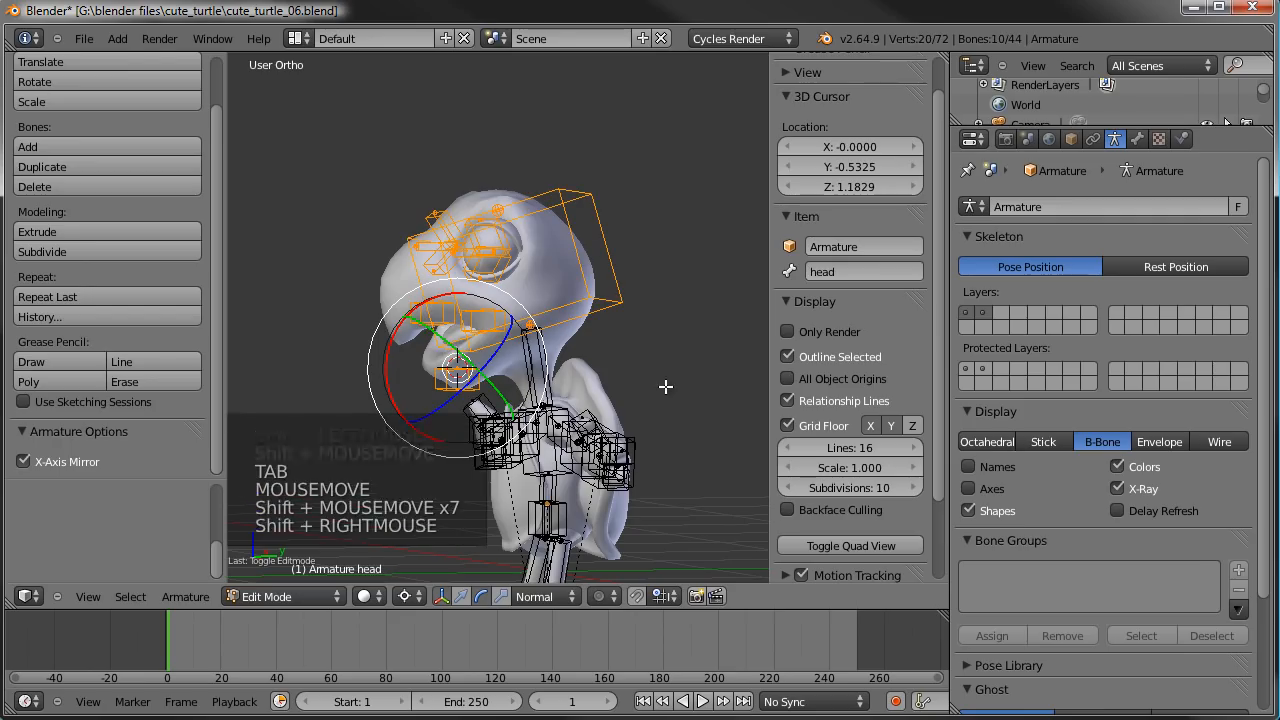
pyautogui.hotkey('ctrl', 'p')
pyautogui.click(666, 386)
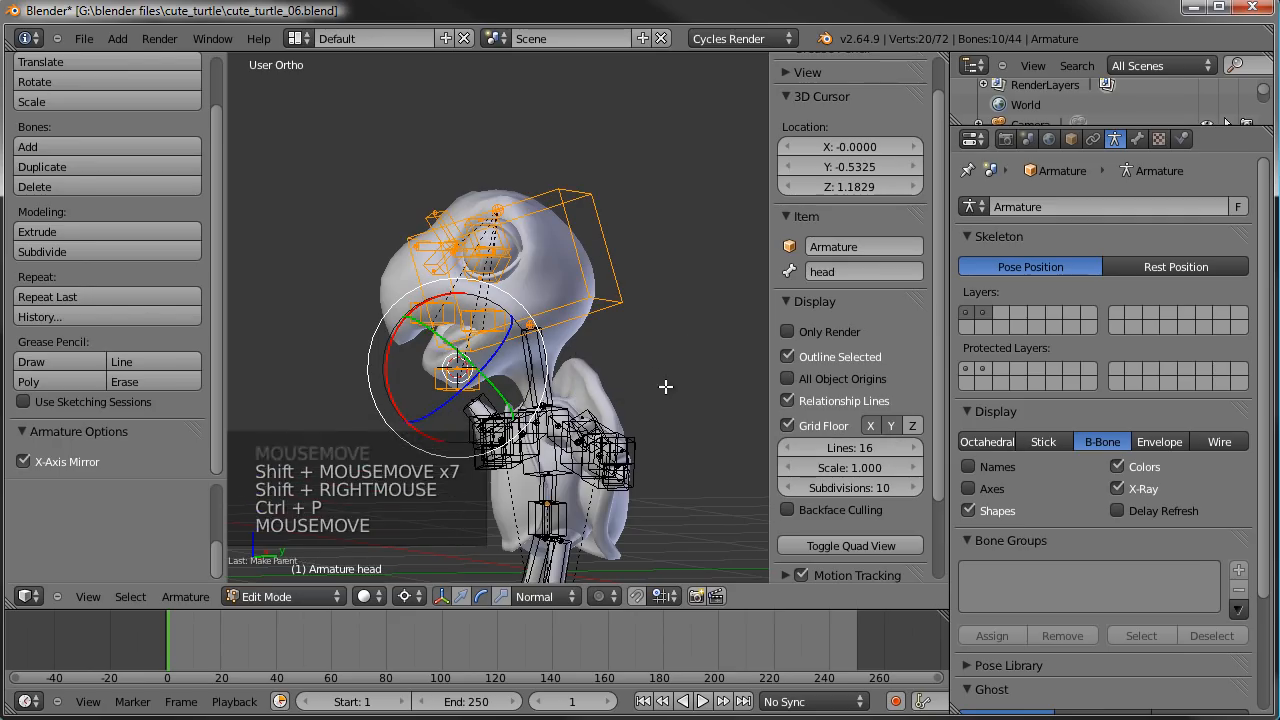
# - Test the parenting by freely rotating the head bone in Pose Mode, and cancel the rotation
pyautogui.press('Tab')
pyautogui.rightClick(608, 247)
pyautogui.press('r')
pyautogui.press('r')
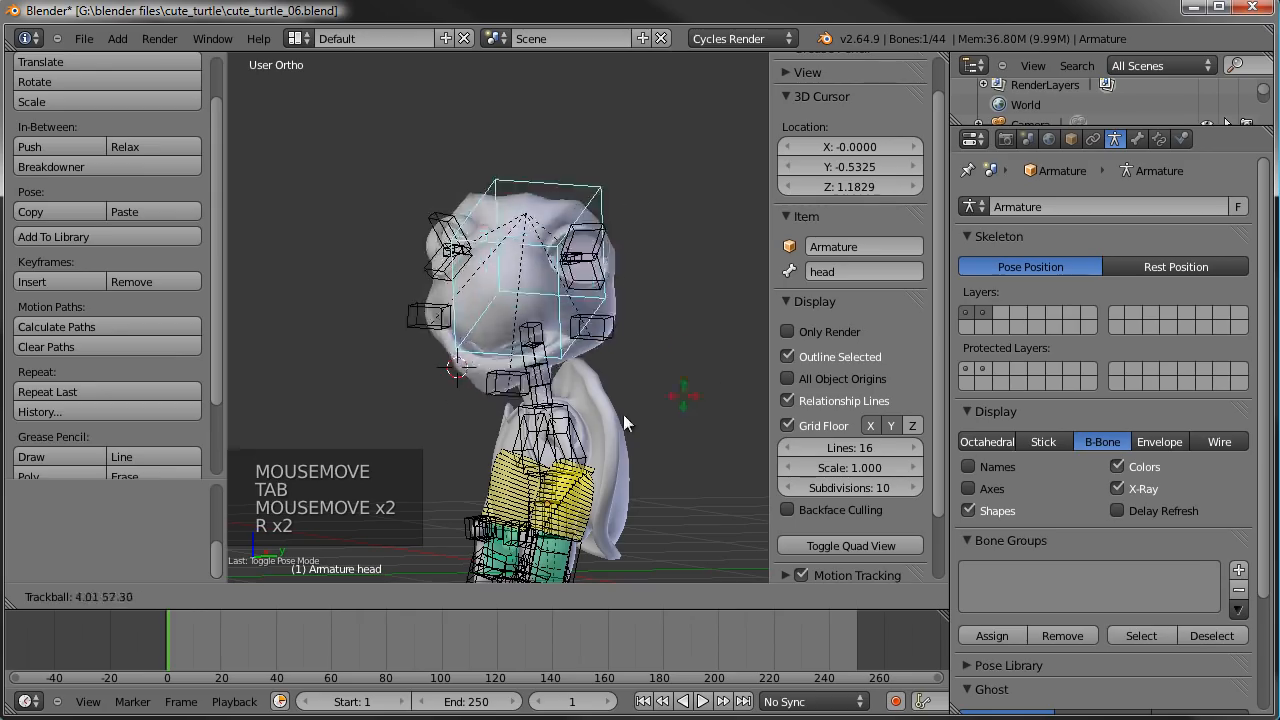
pyautogui.rightClick(423, 394)
# - Examine the head and its parented face bones from the front and side
pyautogui.moveTo(423, 394); pyautogui.dragTo(520, 357, button='middle')
pyautogui.scroll(3, 578, 390)
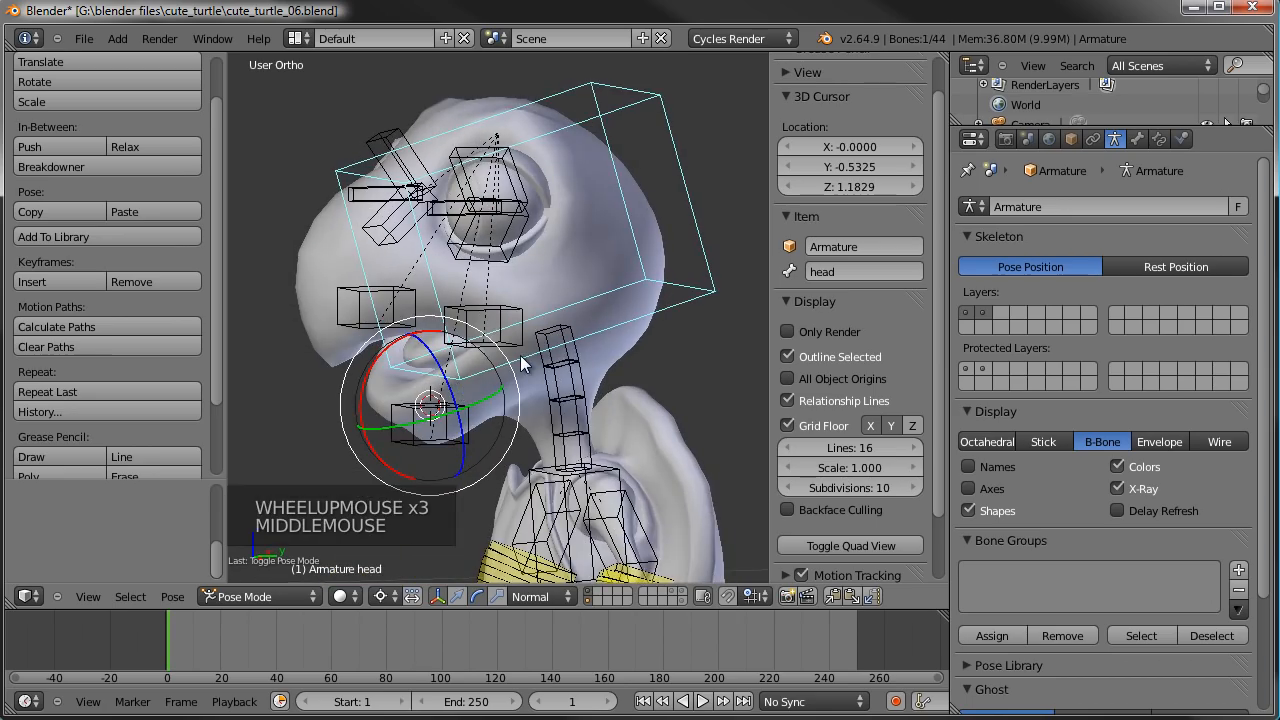
pyautogui.scroll(1, 488, 376)
pyautogui.keyDown('shift'); pyautogui.moveTo(490, 284); pyautogui.dragTo(506, 318, button='middle'); pyautogui.keyUp('shift')
pyautogui.scroll(1, 506, 318)
pyautogui.moveTo(506, 318); pyautogui.dragTo(631, 302, button='middle')
pyautogui.scroll(-1, 528, 352)
pyautogui.press('KP_3')
pyautogui.scroll(-2, 580, 307)
pyautogui.scroll(-2, 580, 307)
pyautogui.scroll(1, 580, 307)
pyautogui.scroll(2, 618, 302)
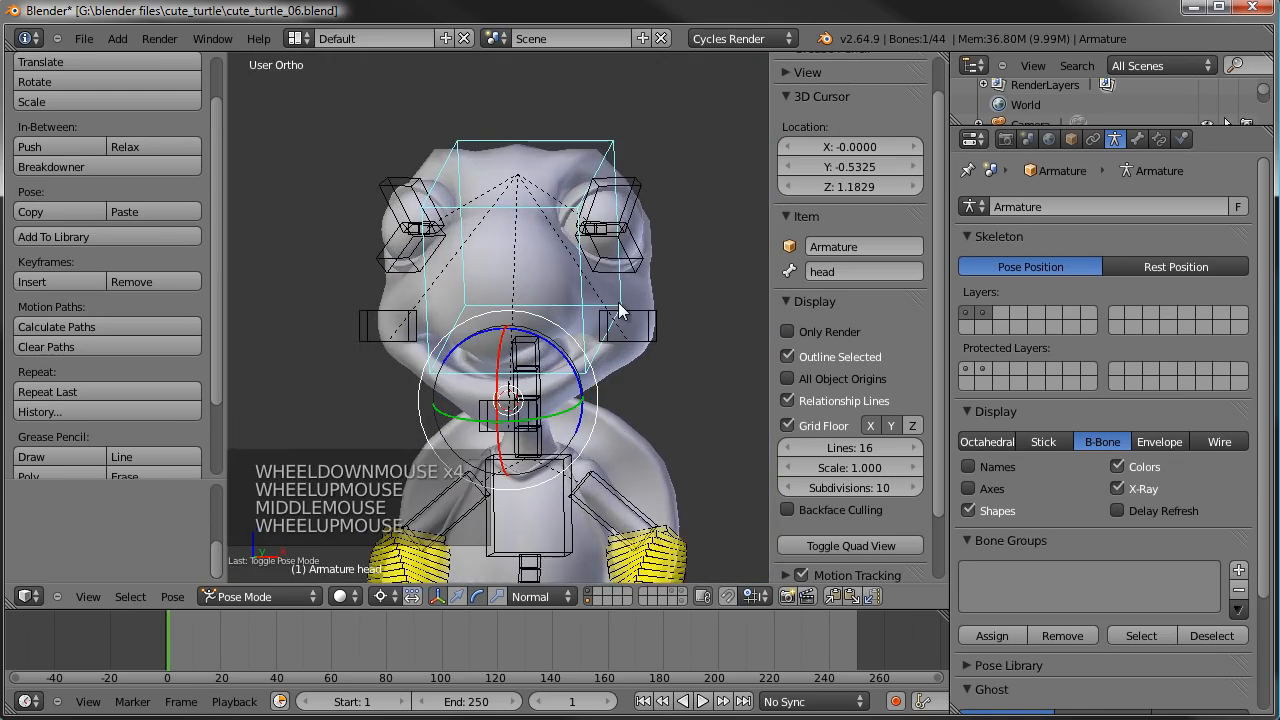
pyautogui.moveTo(557, 330); pyautogui.dragTo(659, 395, button='middle')
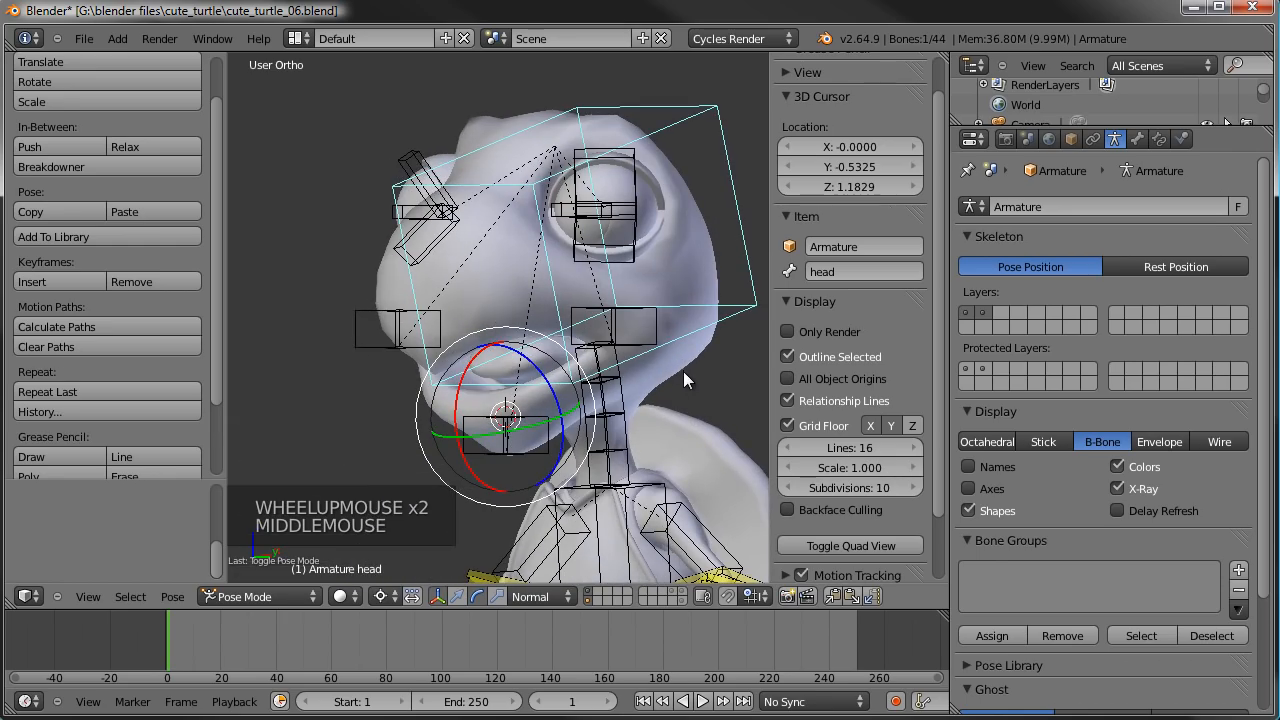
# - Select the TurtleBody mesh and switch it to Weight Paint mode to show the head bone's weights
pyautogui.rightClick(688, 363)
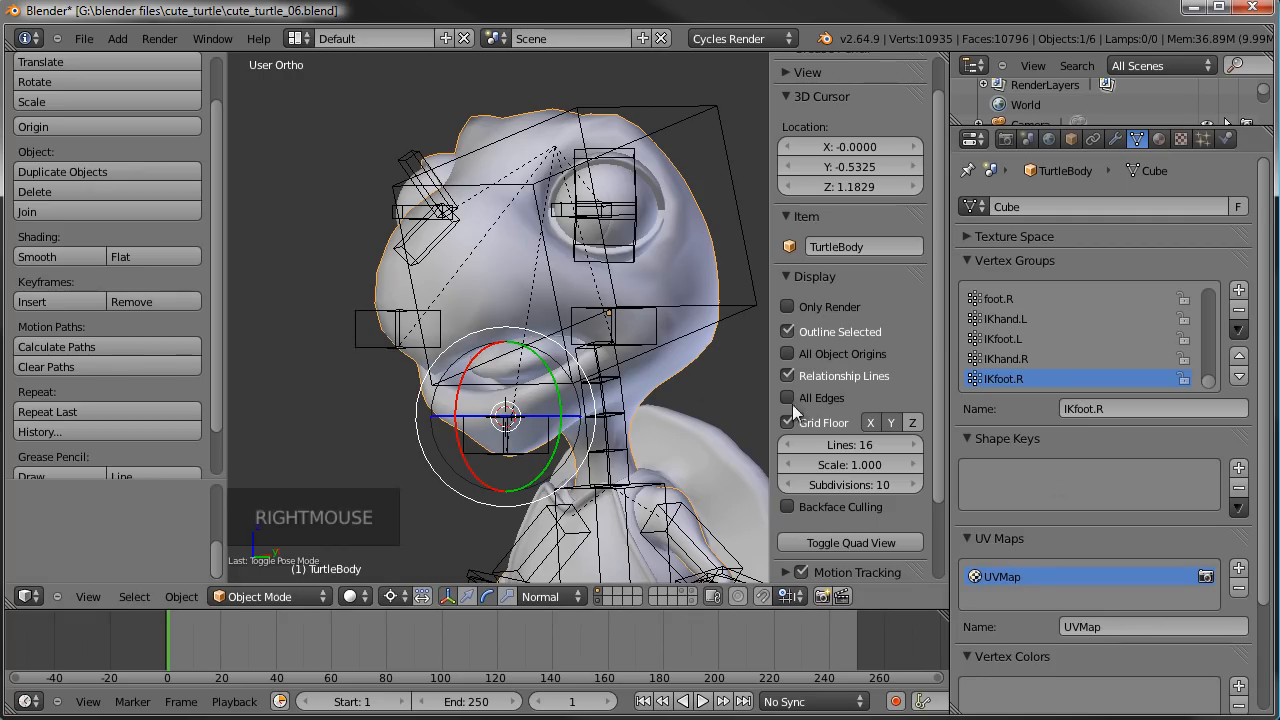
pyautogui.moveTo(620, 368); pyautogui.dragTo(588, 339, button='middle')
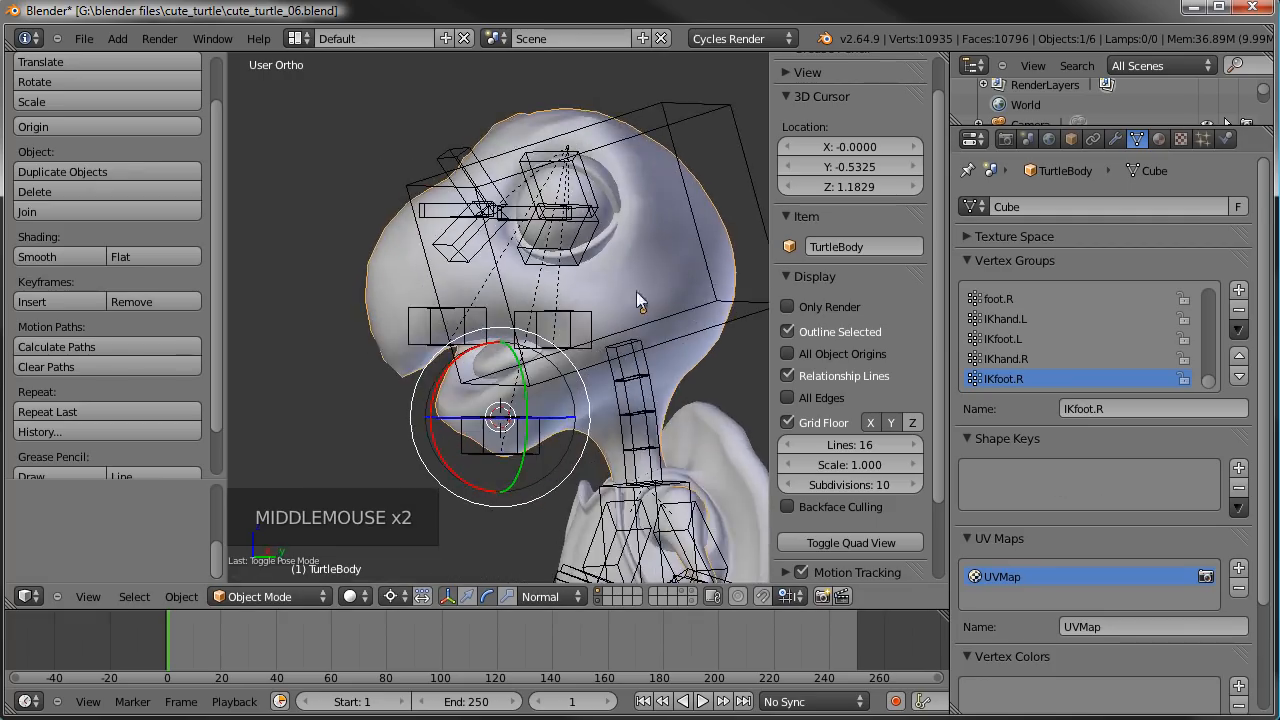
pyautogui.click(274, 596)
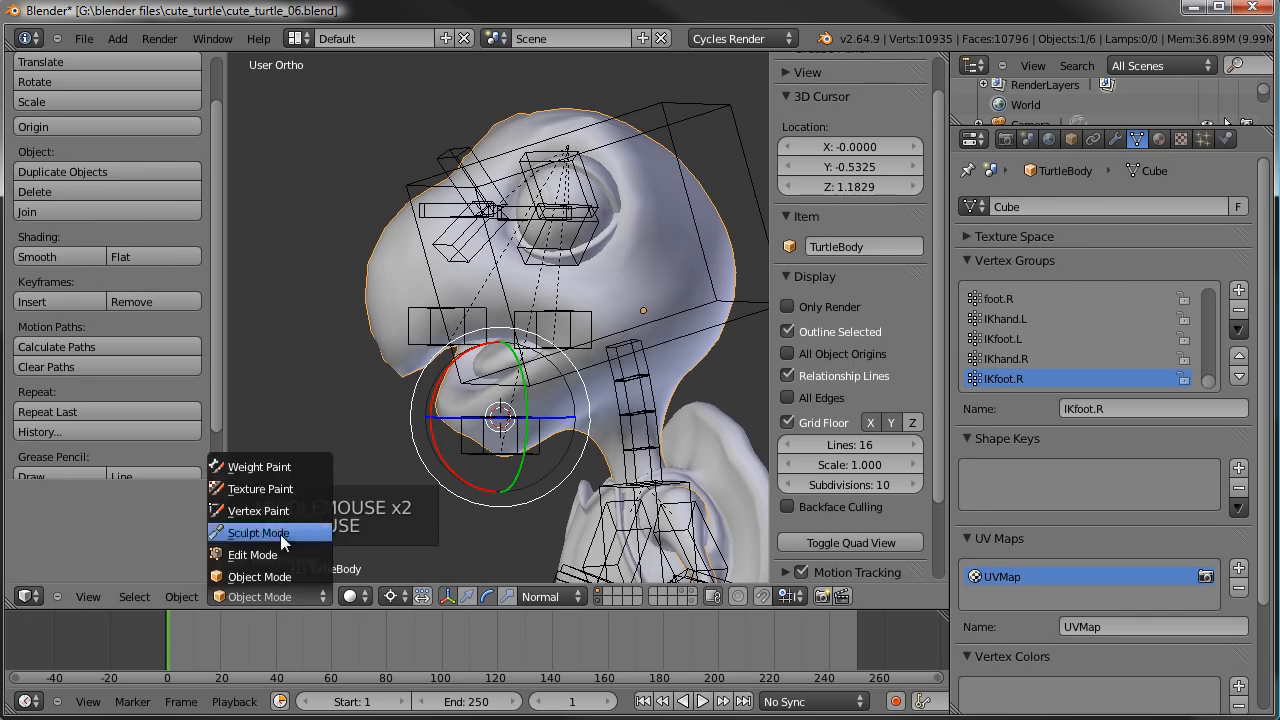
pyautogui.click(280, 460)
pyautogui.moveTo(640, 327); pyautogui.dragTo(585, 195, button='middle')
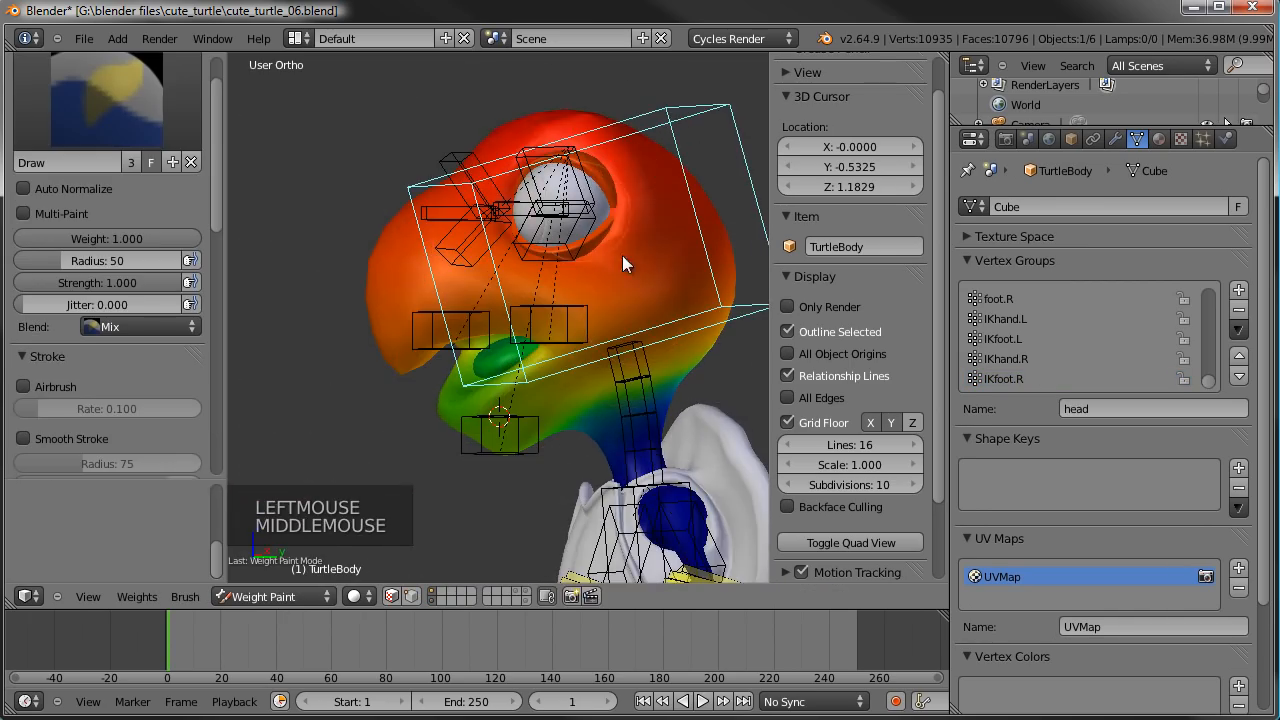
# - Circle-select all the head and jaw vertices in Edit Mode from the side and assign them to the head group at weight 1.000
pyautogui.press('KP_3')
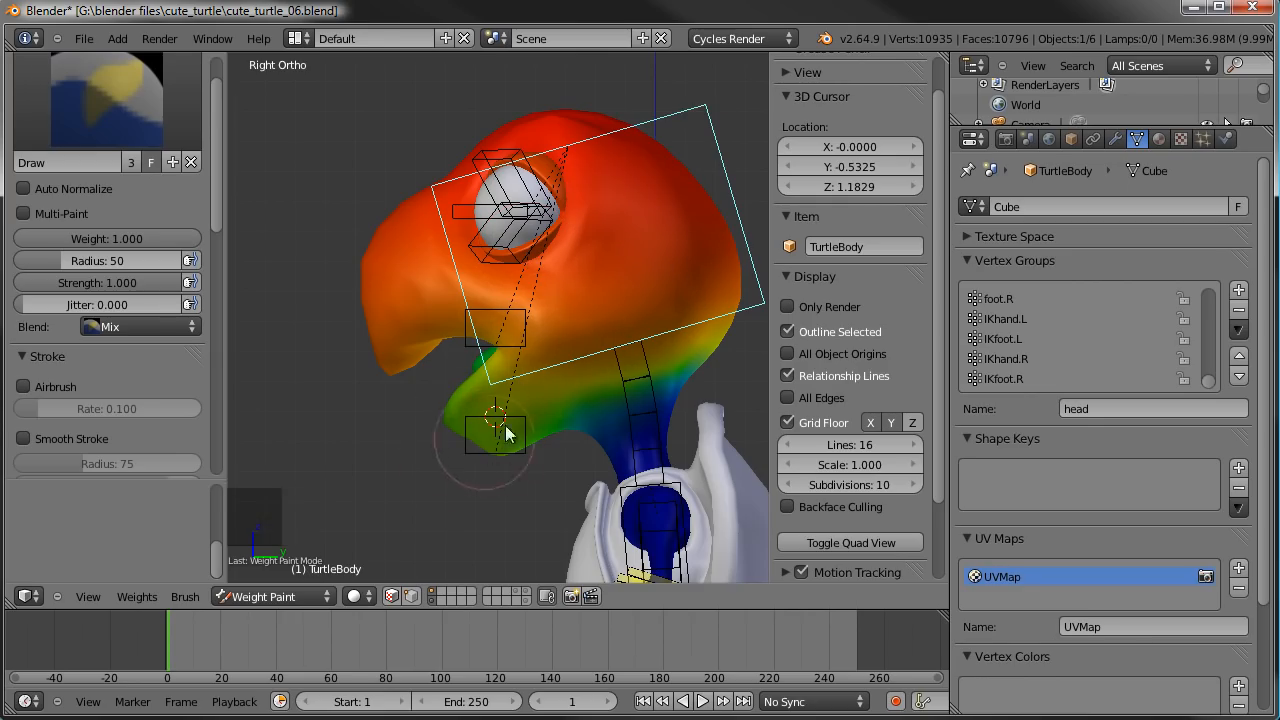
pyautogui.press('Tab')
pyautogui.press('a')
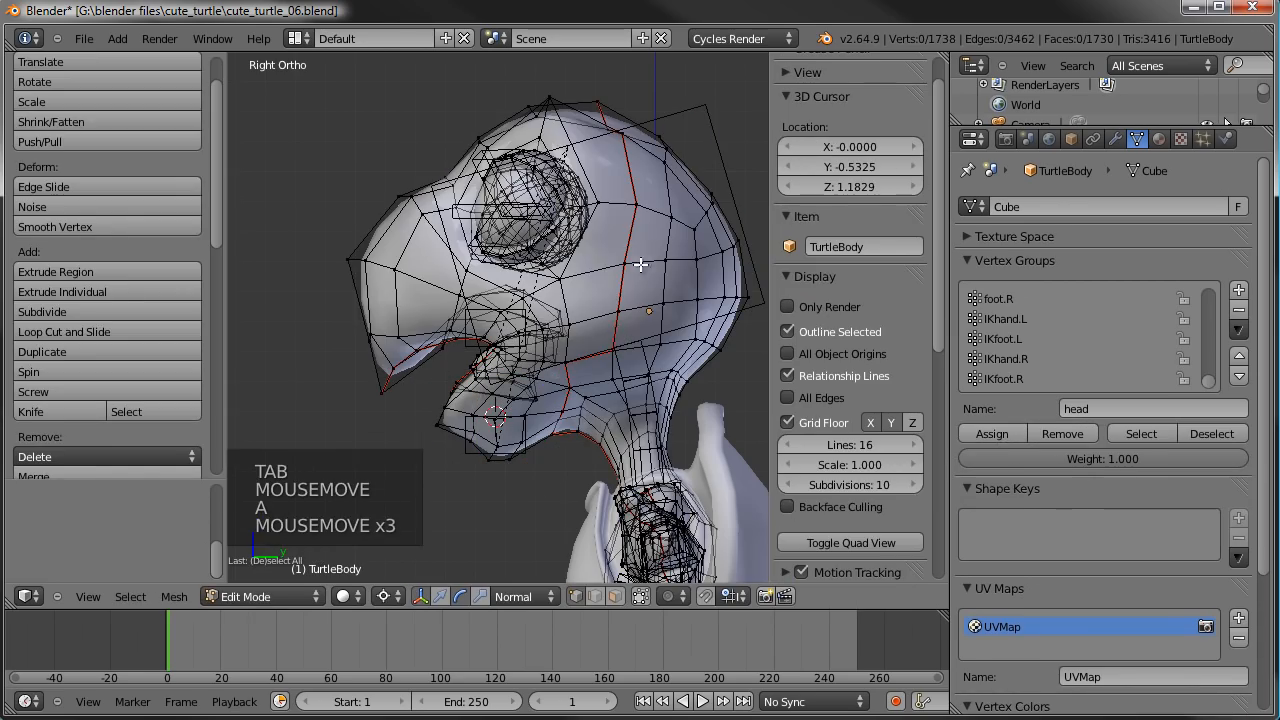
pyautogui.press('c')
pyautogui.moveTo(660, 150)
pyautogui.mouseDown()
pyautogui.moveTo(690, 140)
pyautogui.moveTo(530, 120)
pyautogui.moveTo(407, 259)
pyautogui.moveTo(430, 425)
pyautogui.moveTo(600, 320)
pyautogui.moveTo(640, 267)
pyautogui.moveTo(690, 260)
pyautogui.moveTo(450, 360)
pyautogui.moveTo(460, 380)
pyautogui.moveTo(478, 374)
pyautogui.moveTo(600, 285)
pyautogui.moveTo(712, 265)
pyautogui.mouseUp()
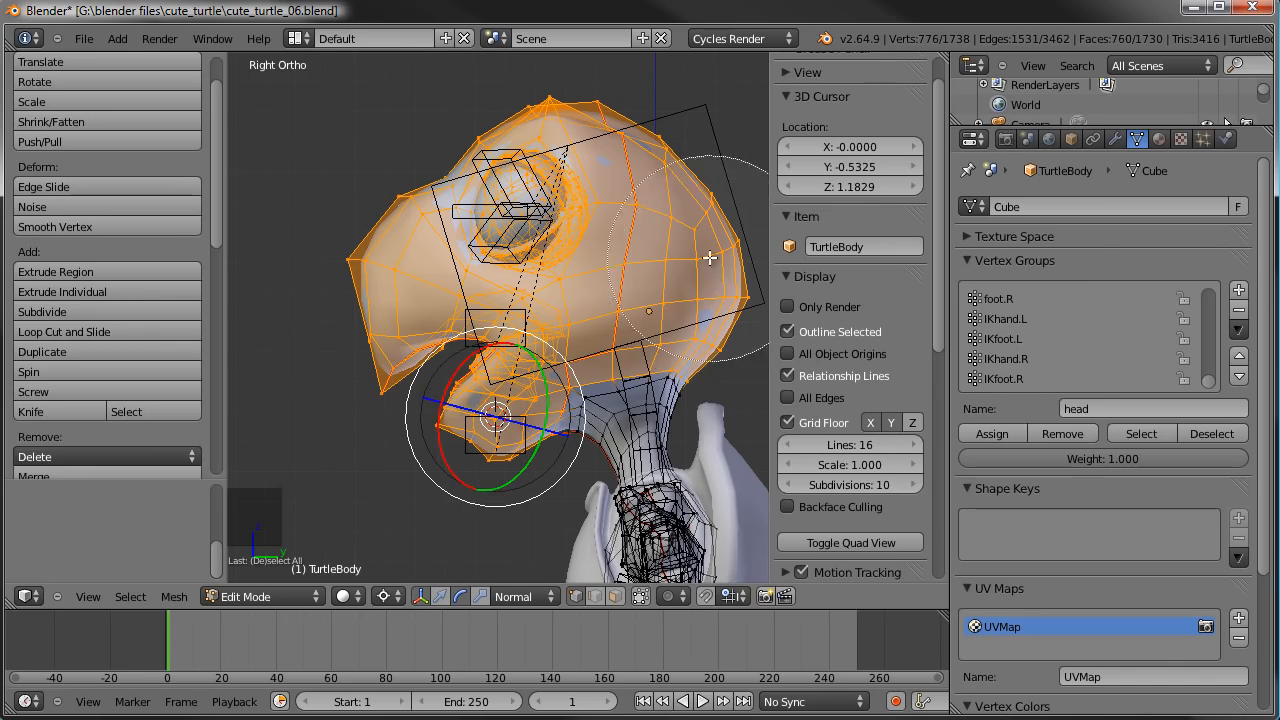
pyautogui.rightClick(712, 265)
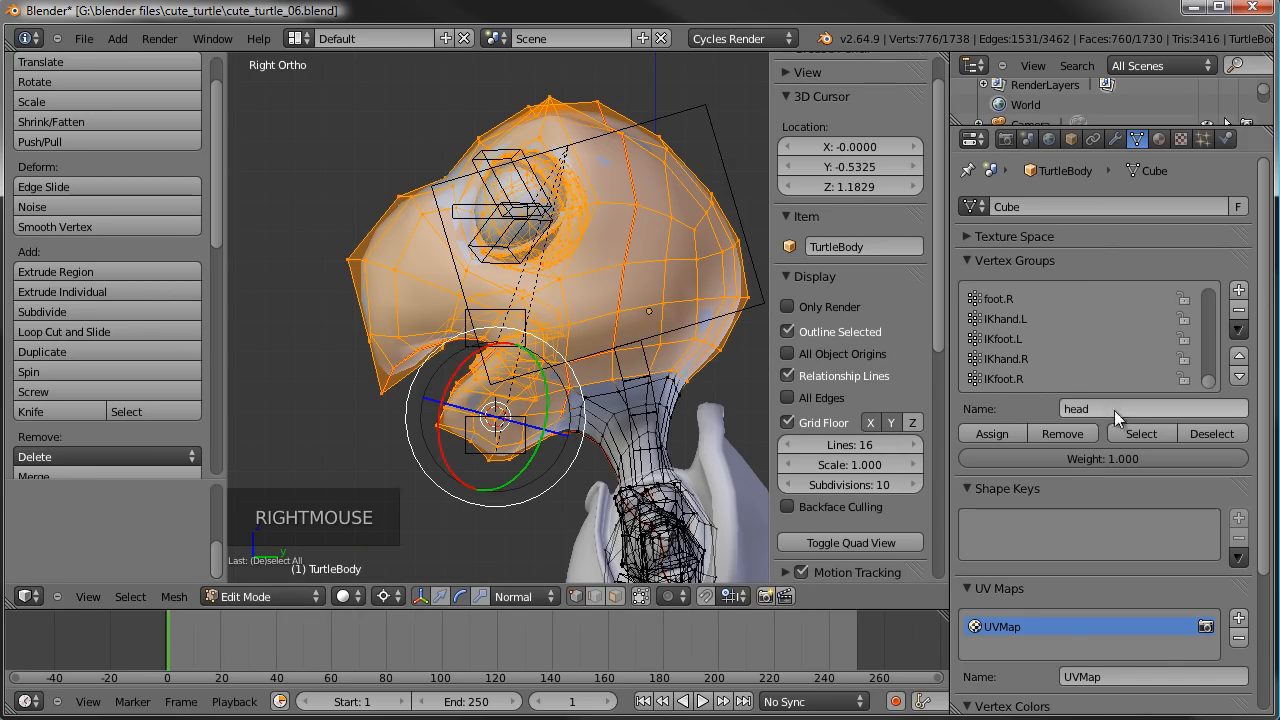
pyautogui.click(1004, 432)
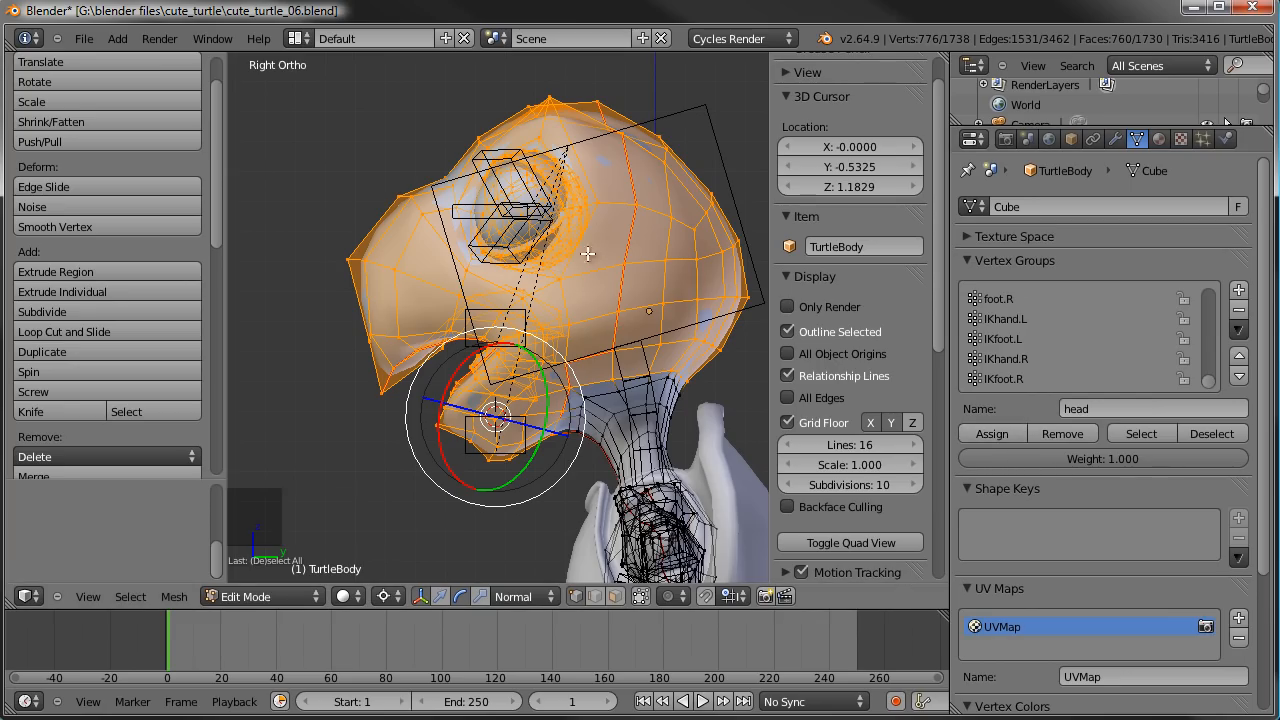
# - Select the linked upper and lower eyelid geometry of both eyes and remove it from the head vertex group
pyautogui.scroll(1, 593, 253)
pyautogui.keyDown('shift'); pyautogui.moveTo(586, 251); pyautogui.dragTo(535, 262, button='middle'); pyautogui.keyUp('shift')
pyautogui.moveTo(516, 186); pyautogui.dragTo(645, 322, button='middle')
pyautogui.rightClick(648, 326)
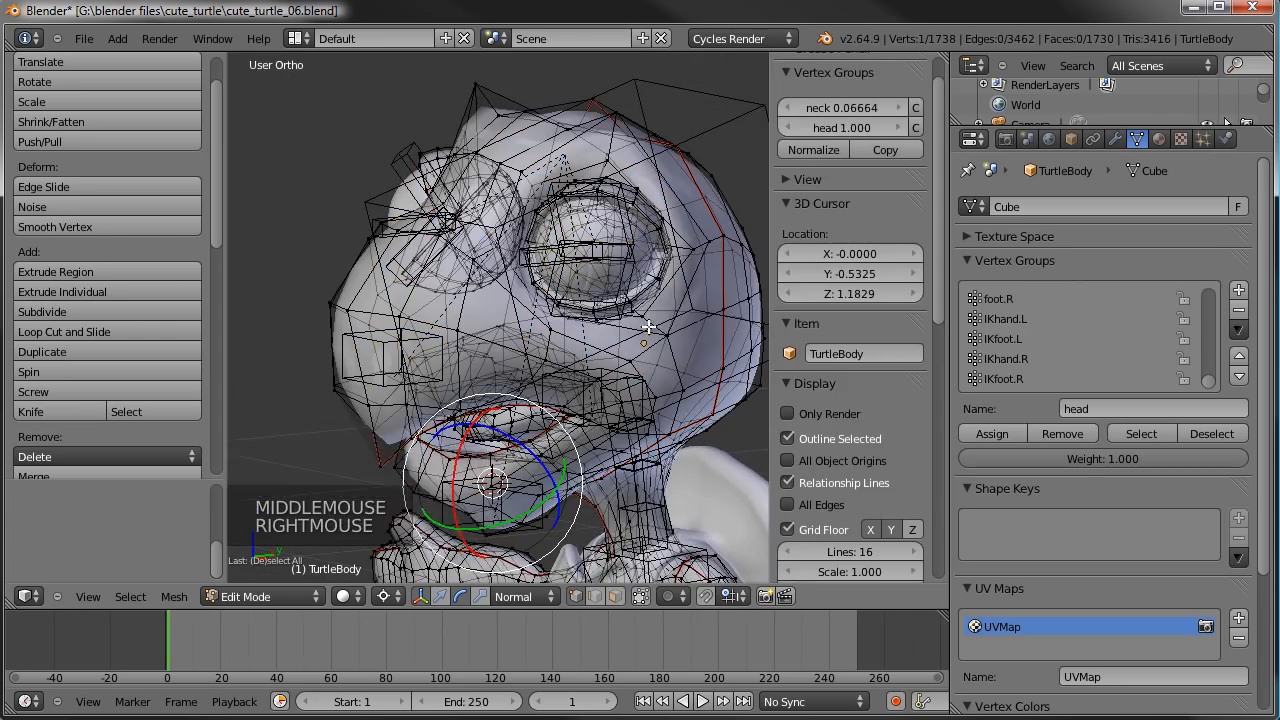
pyautogui.scroll(2, 655, 258)
pyautogui.rightClick(720, 214)
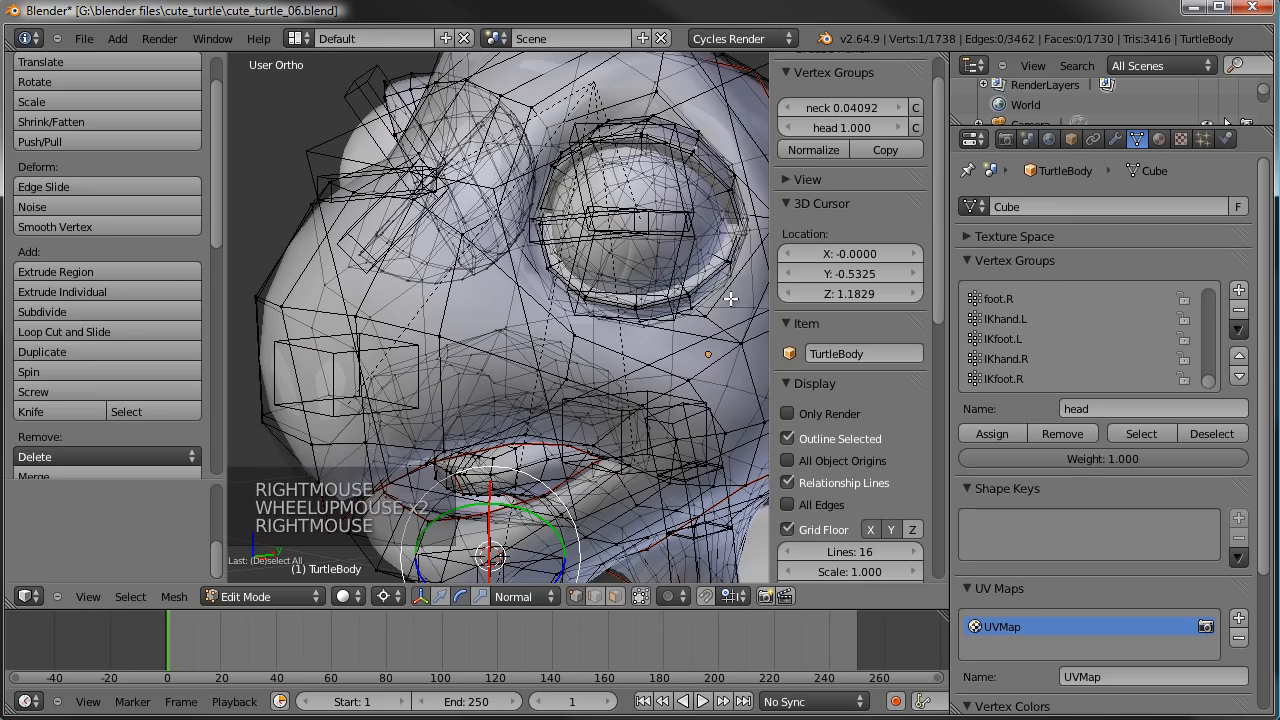
pyautogui.keyDown('shift'); pyautogui.rightClick(727, 263); pyautogui.keyUp('shift')
pyautogui.keyDown('shift'); pyautogui.rightClick(411, 75); pyautogui.keyUp('shift')
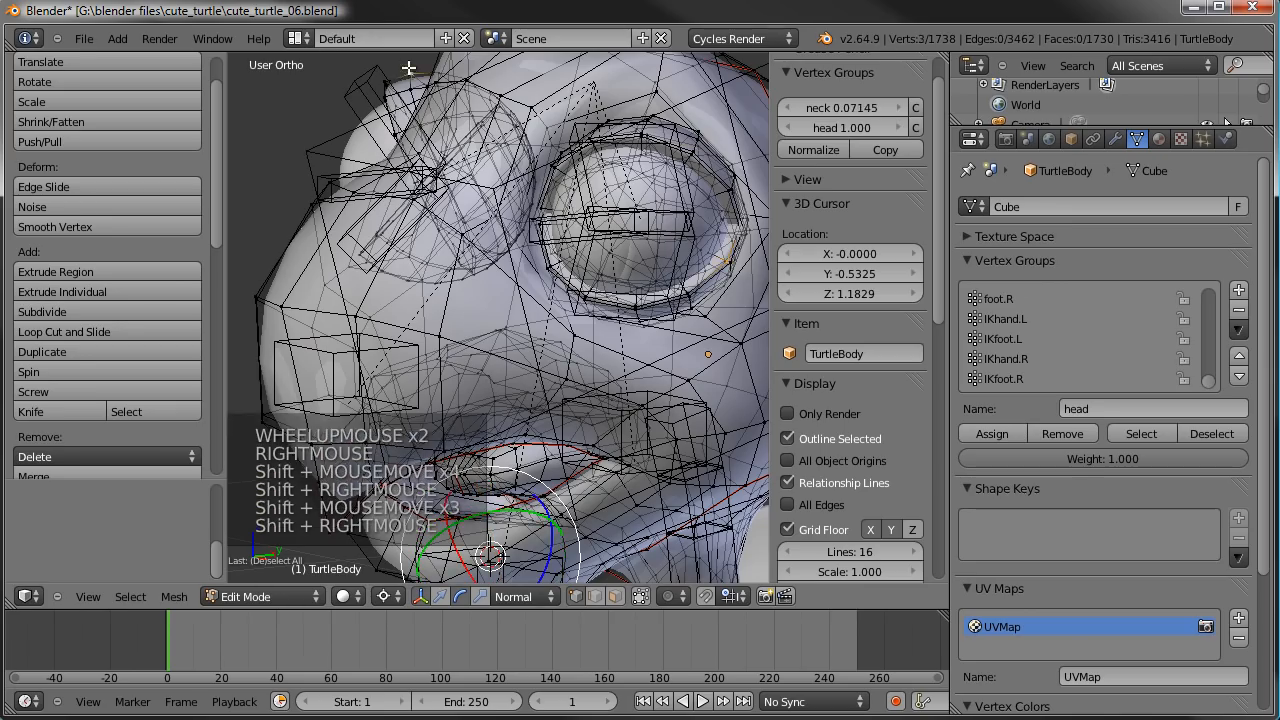
pyautogui.keyDown('shift'); pyautogui.rightClick(411, 315); pyautogui.keyUp('shift')
pyautogui.hotkey('ctrl', 'l')
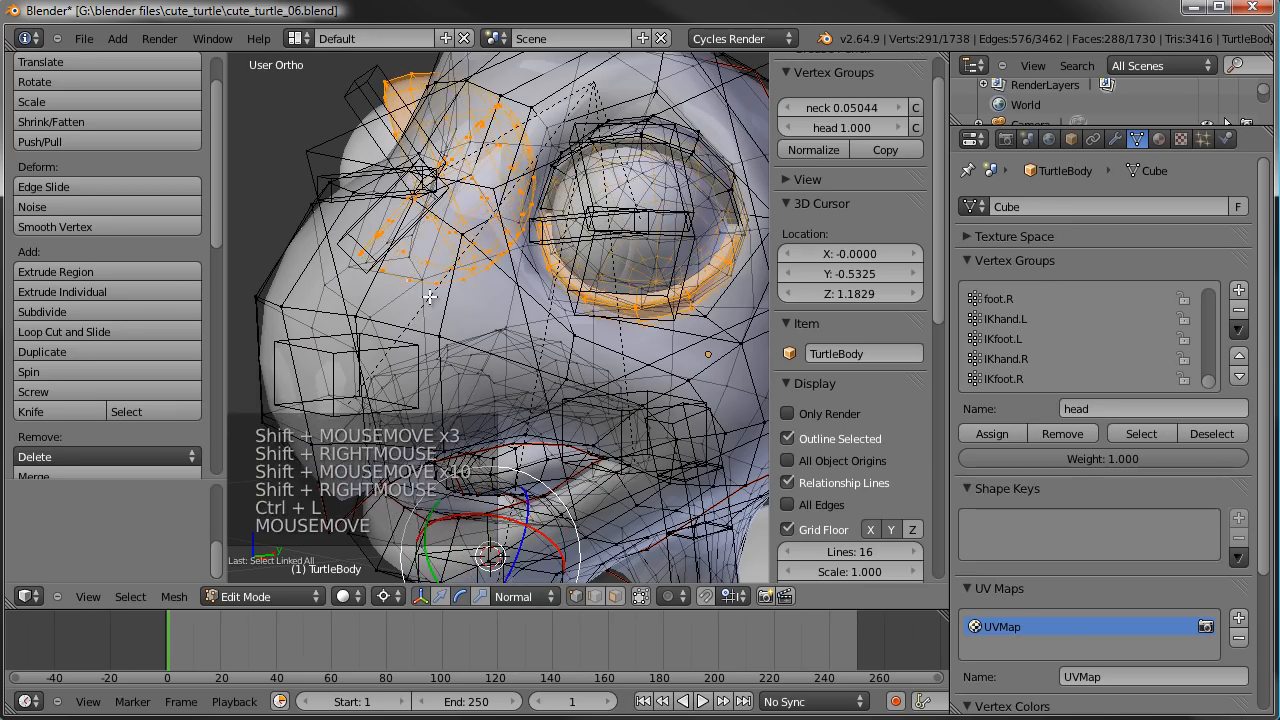
pyautogui.keyDown('shift'); pyautogui.rightClick(701, 127); pyautogui.keyUp('shift')
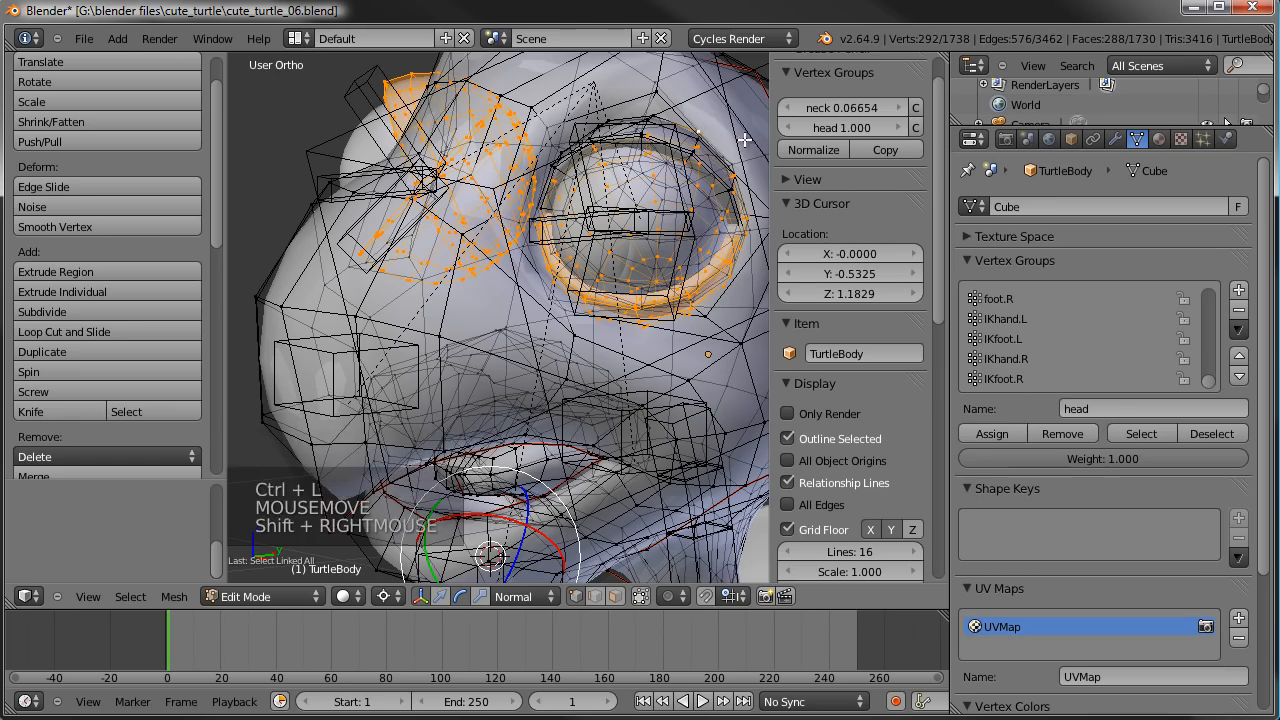
pyautogui.hotkey('ctrl', 'l')
pyautogui.moveTo(740, 139); pyautogui.dragTo(610, 160, button='middle')
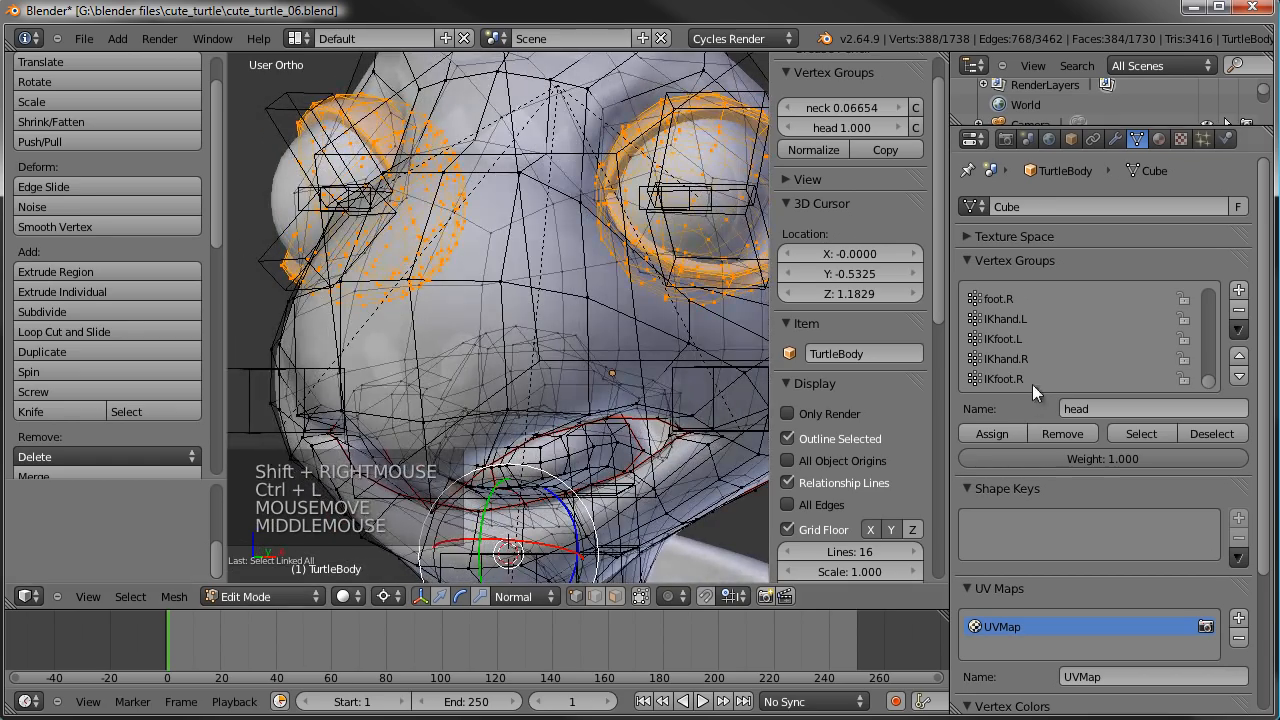
pyautogui.click(1072, 432)
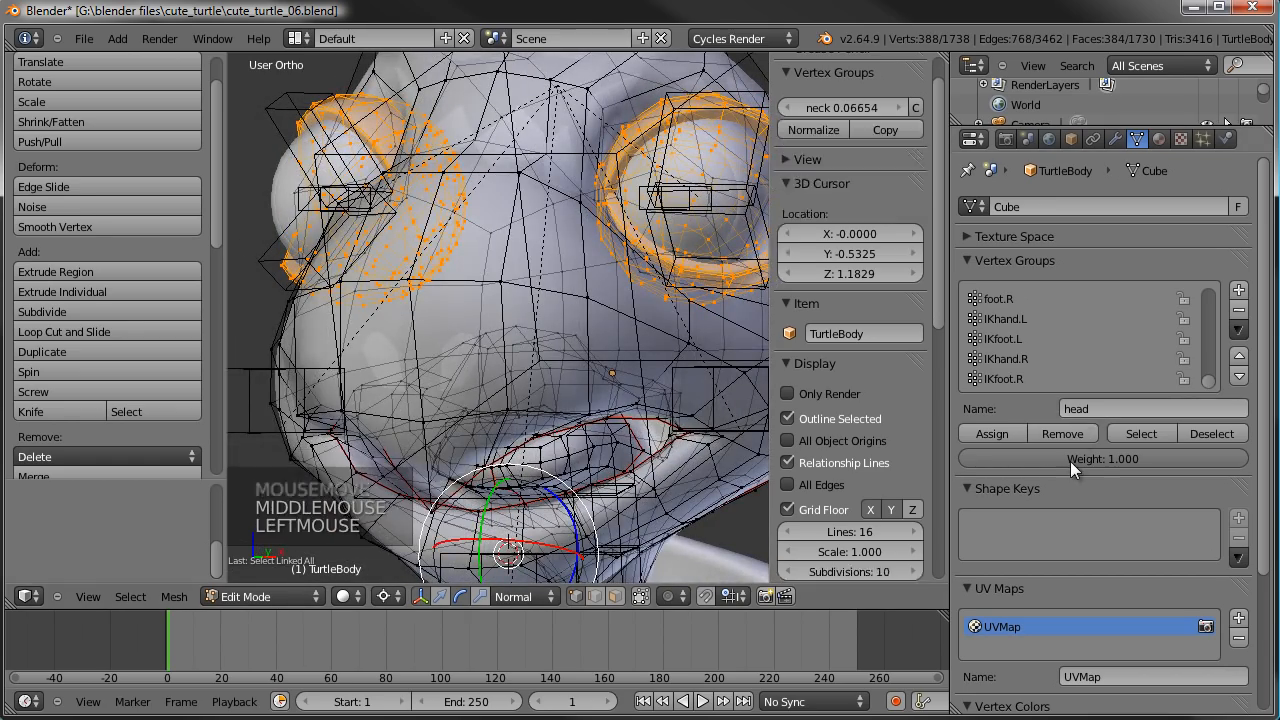
# - Return to Weight Paint mode, test the head weights by rotating the head bone, and cancel the rotation
pyautogui.scroll(-3, 614, 268)
pyautogui.press('Tab')
pyautogui.moveTo(628, 270)
pyautogui.mouseDown(button='middle')
pyautogui.moveTo(484, 270)
pyautogui.moveTo(680, 315)
pyautogui.moveTo(569, 180)
pyautogui.moveTo(619, 337)
pyautogui.mouseUp(button='middle')
pyautogui.press('r')
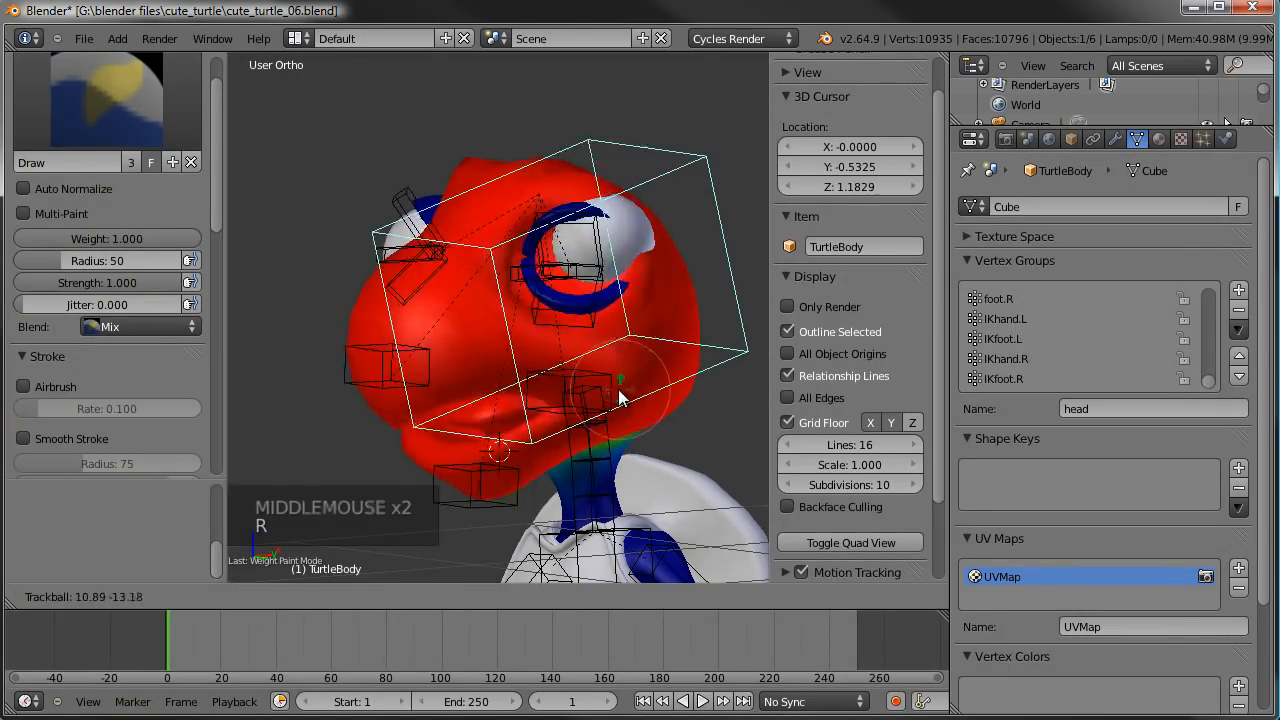
pyautogui.rightClick(646, 281)
# - Select an eyelid bone and the neck bone in turn to compare their weights, examining the neck bone's influence from the right side view
pyautogui.rightClick(626, 289)
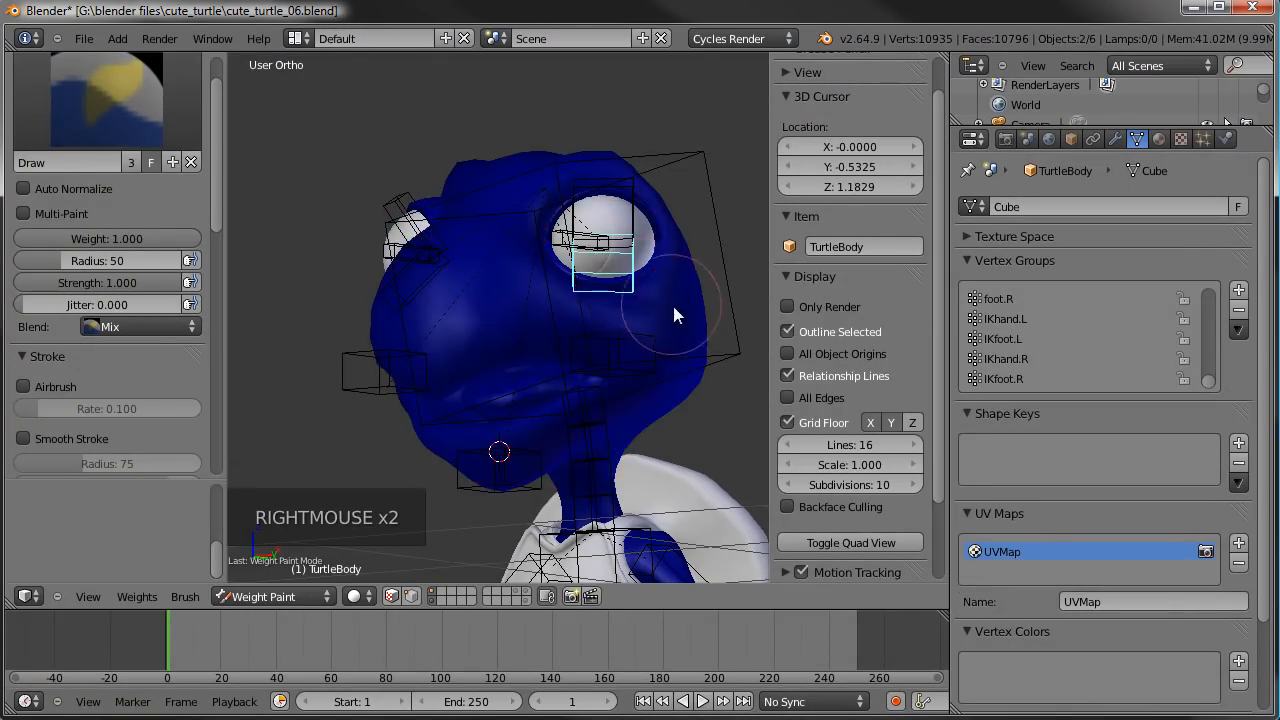
pyautogui.moveTo(667, 296); pyautogui.dragTo(615, 290, button='middle')
pyautogui.rightClick(622, 401)
pyautogui.moveTo(646, 388); pyautogui.dragTo(461, 380, button='middle')
pyautogui.press('KP_3')
pyautogui.press('Tab')
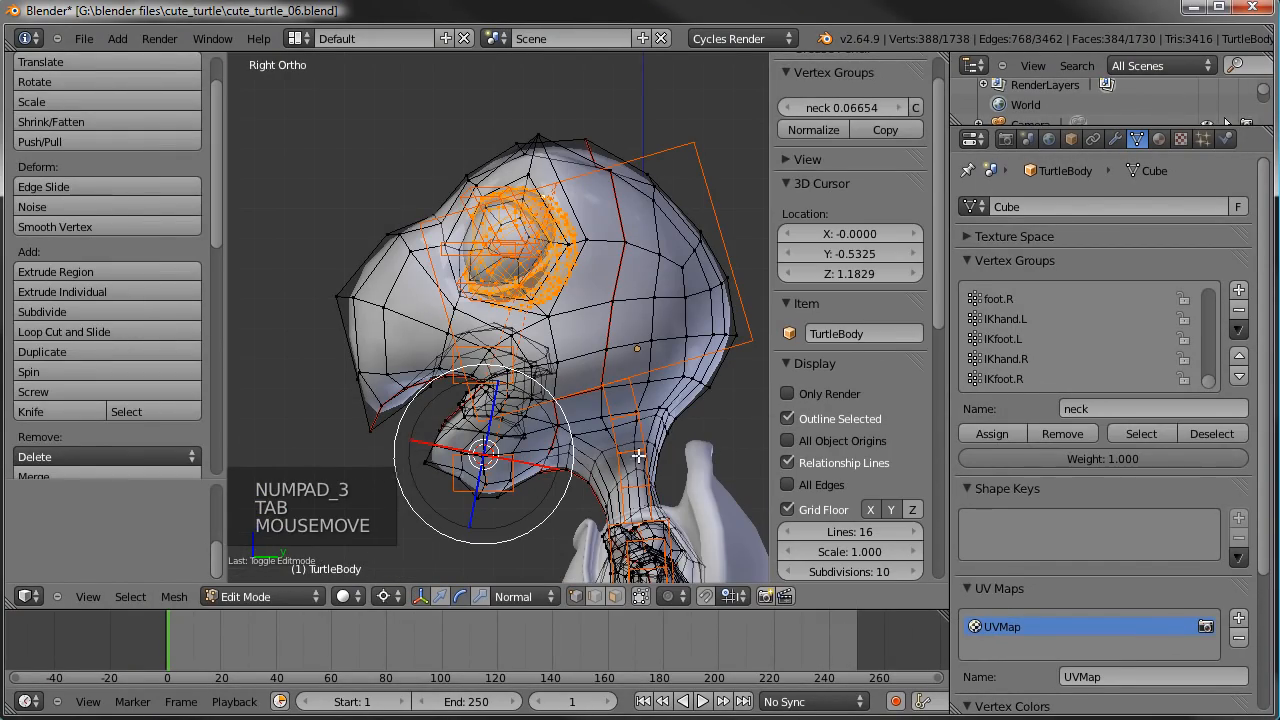
pyautogui.hotkey('ctrl', 'Tab')
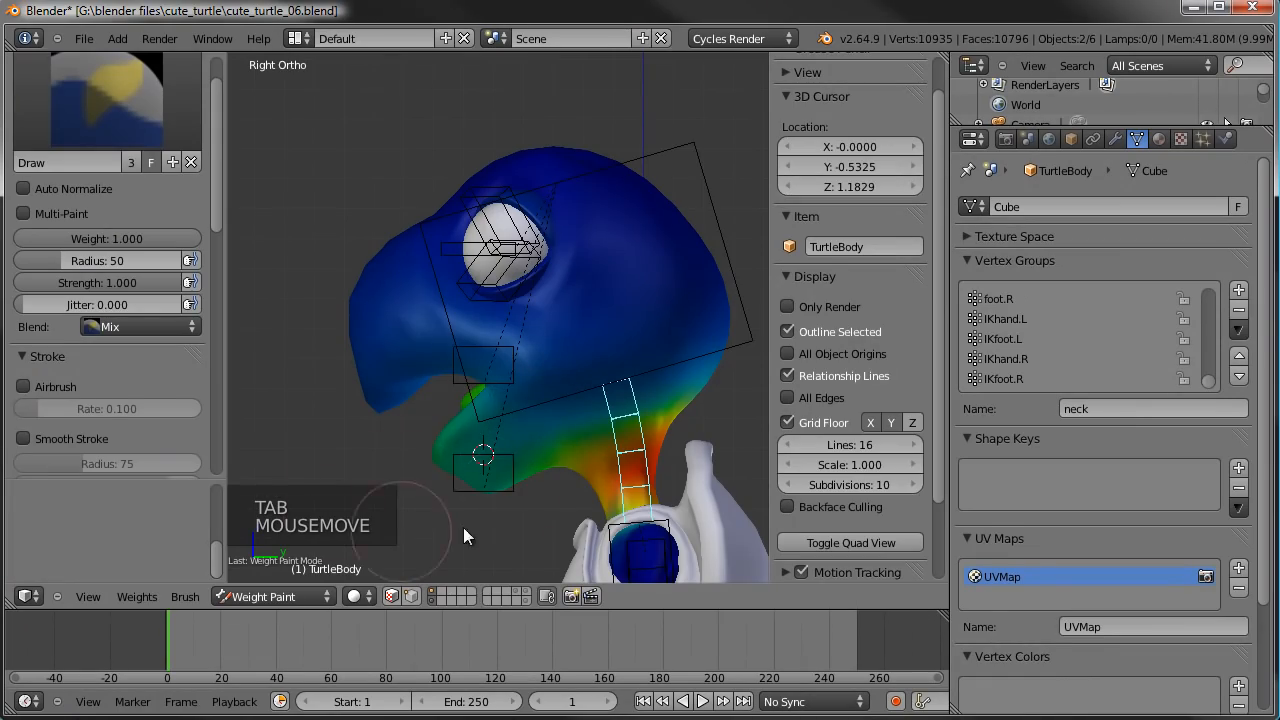
# - In Edit Mode, clear the selection and select all vertices belonging to the head vertex group
pyautogui.press('Tab')
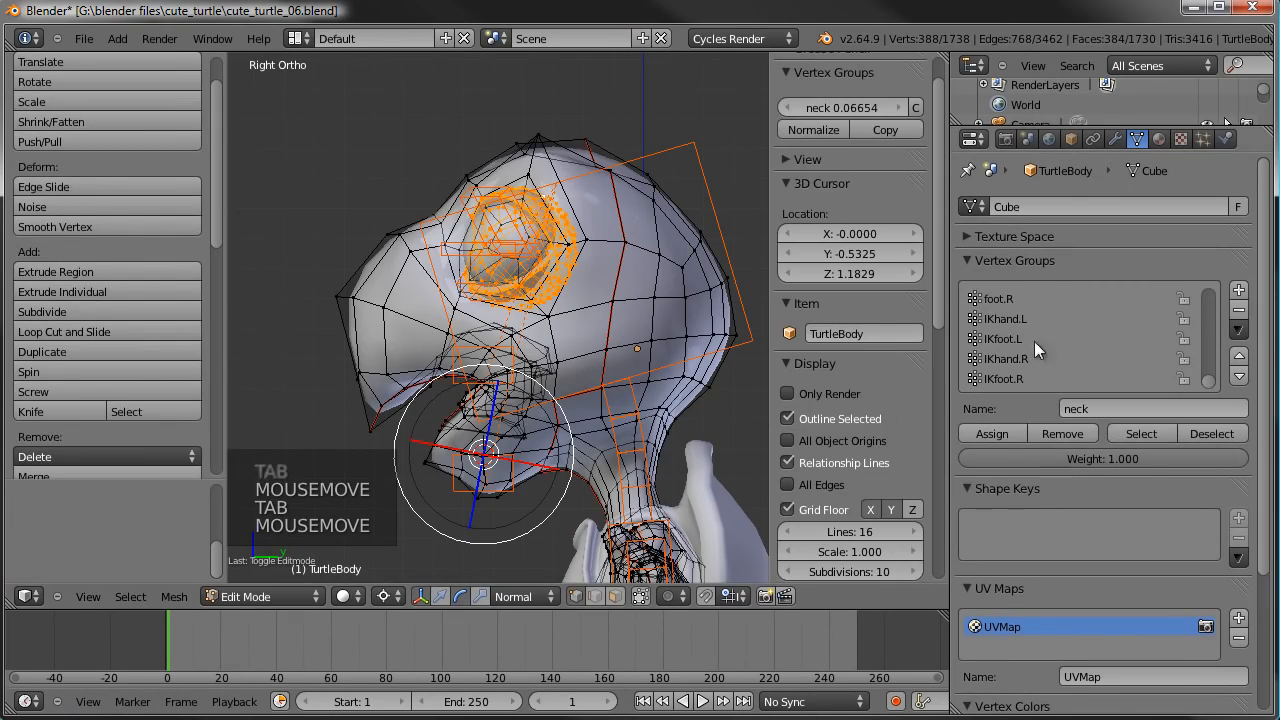
pyautogui.scroll(-1, 663, 284)
pyautogui.press('a')
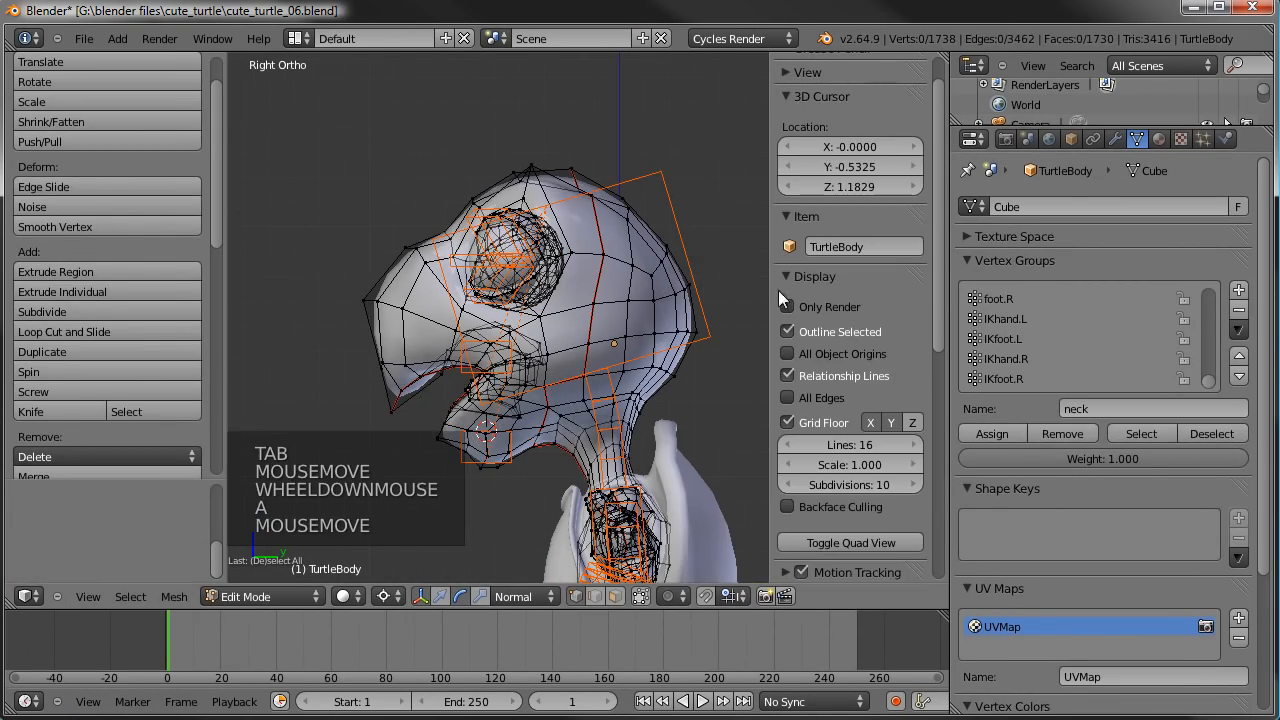
pyautogui.scroll(-3, 1003, 335)
pyautogui.scroll(-3, 1052, 349)
pyautogui.scroll(2, 1052, 349)
pyautogui.scroll(6, 1052, 349)
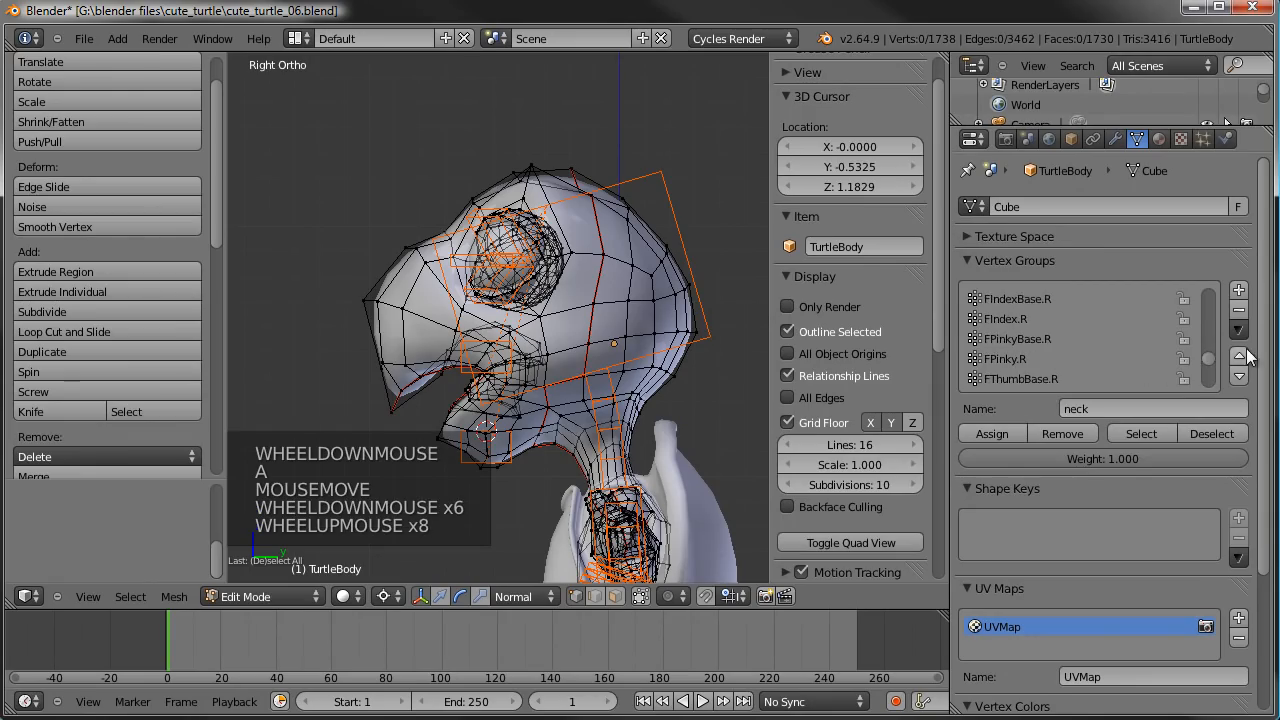
pyautogui.click(1211, 332)
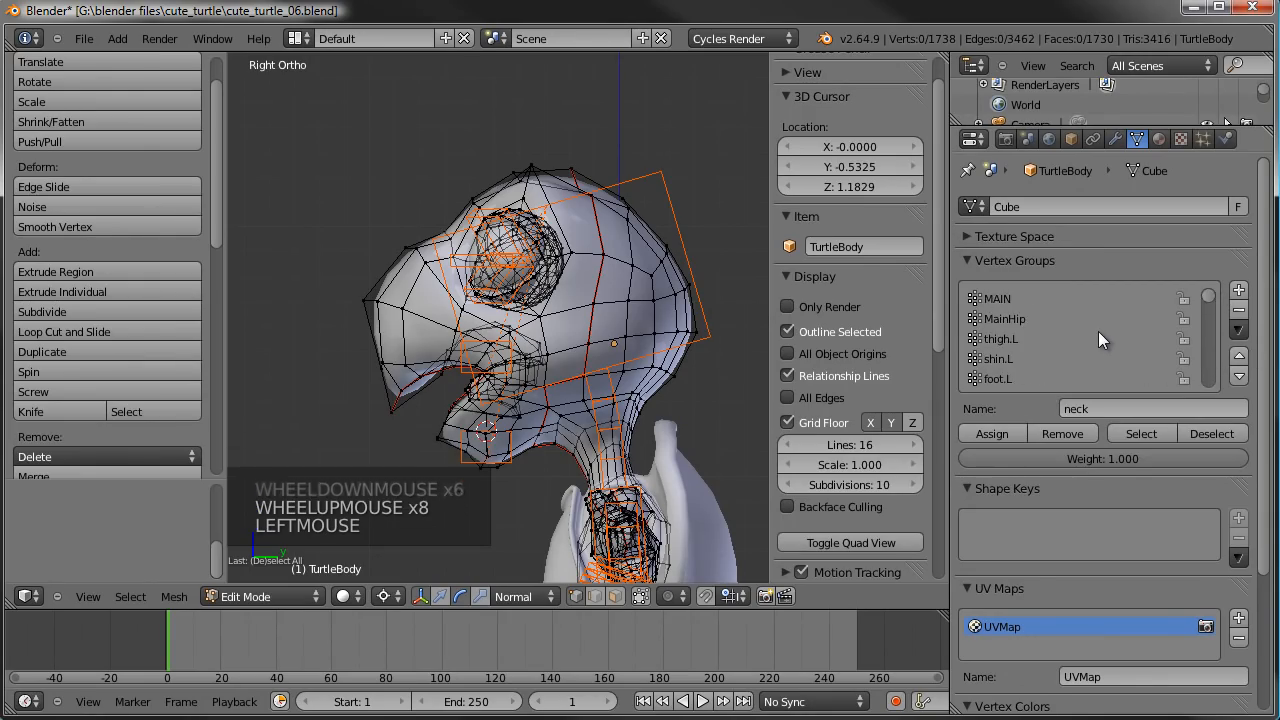
pyautogui.scroll(-8, 1098, 331)
pyautogui.scroll(-7, 1098, 331)
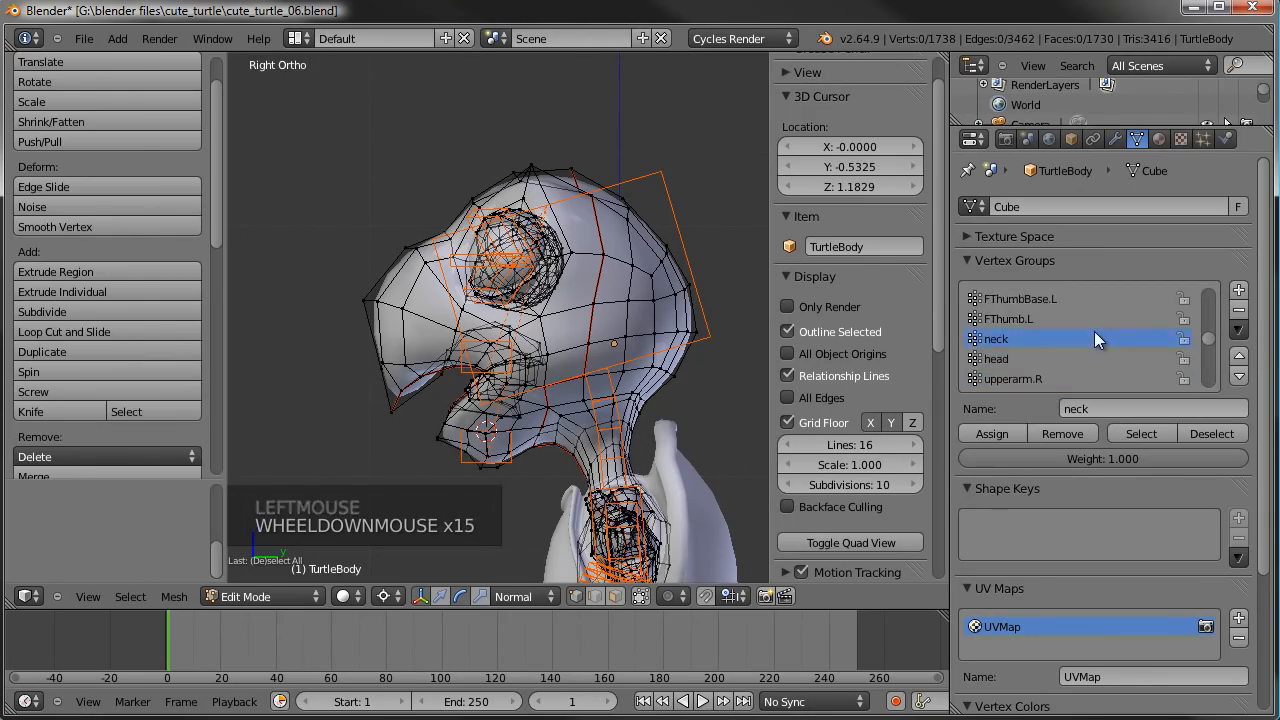
pyautogui.click(1005, 352)
pyautogui.click(1150, 433)
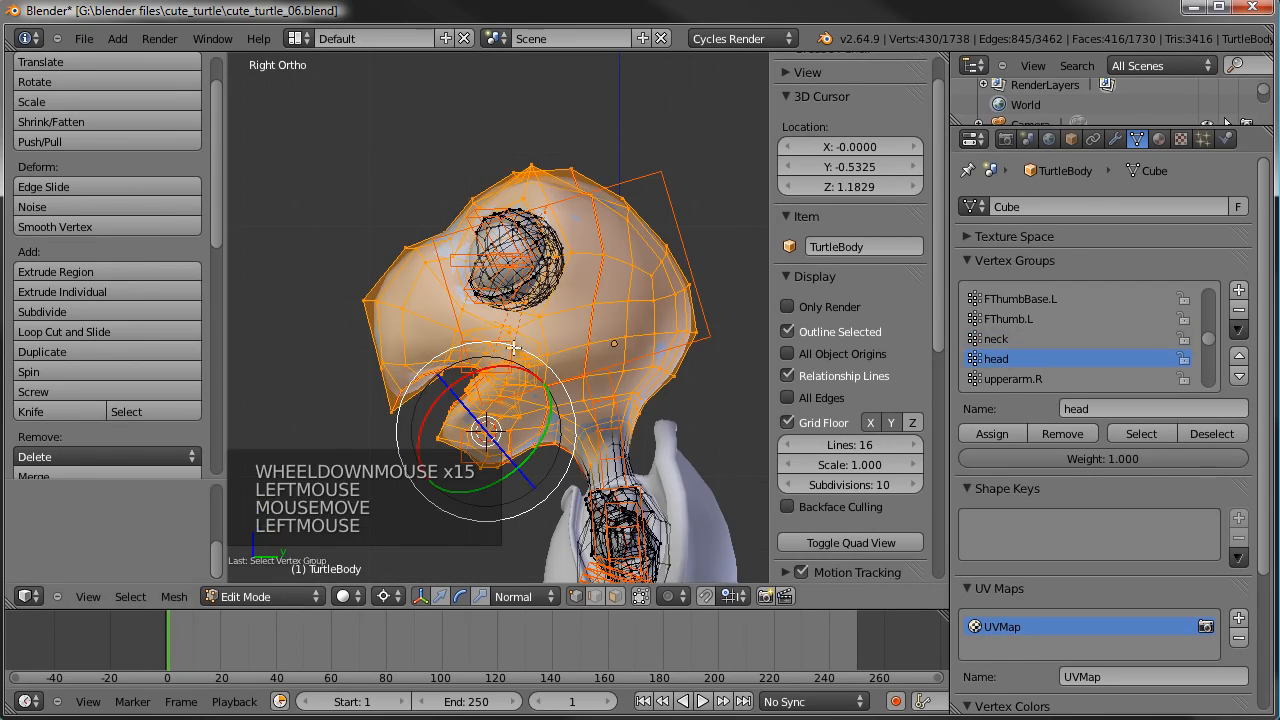
# - Circle-deselect the throat and upper neck vertices so only the head and jaw vertices remain selected
pyautogui.keyDown('shift'); pyautogui.moveTo(625, 386); pyautogui.dragTo(590, 340, button='middle'); pyautogui.keyUp('shift')
pyautogui.scroll(2, 590, 340)
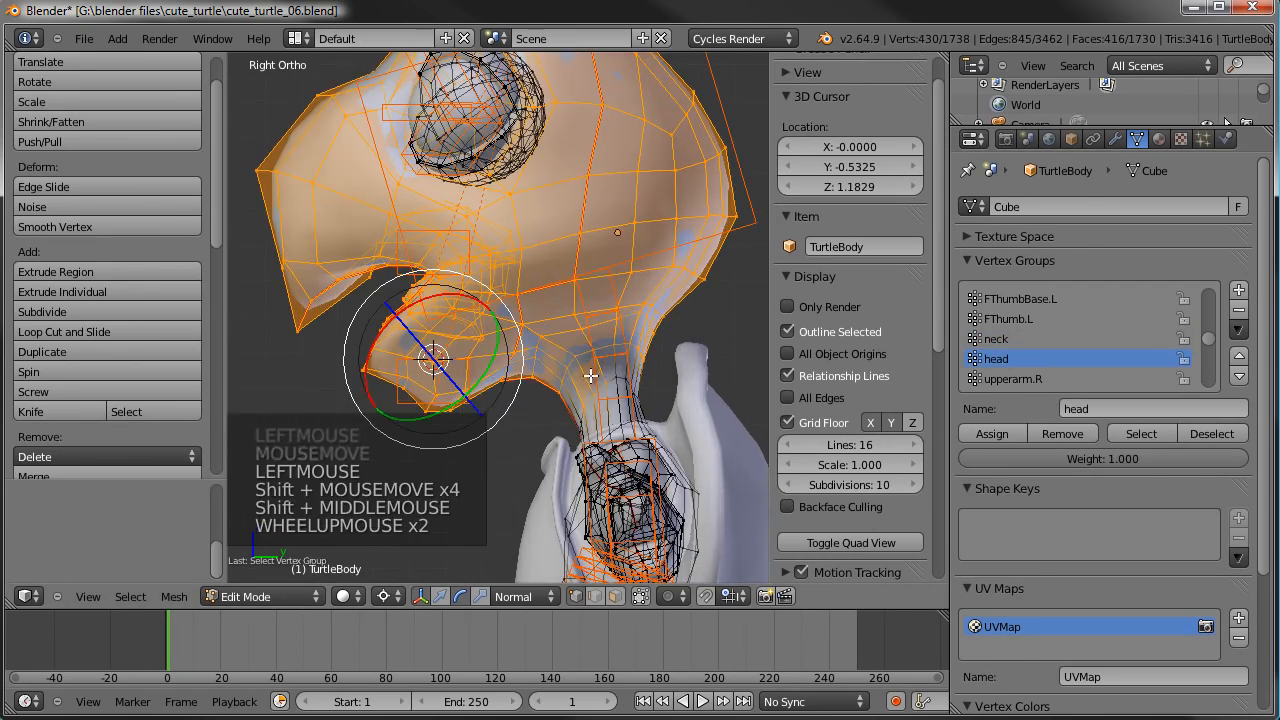
pyautogui.press('c')
pyautogui.moveTo(628, 447); pyautogui.dragTo(623, 442, button='middle')
pyautogui.scroll(-7, 625, 441)
pyautogui.moveTo(630, 361); pyautogui.dragTo(580, 380, button='middle')
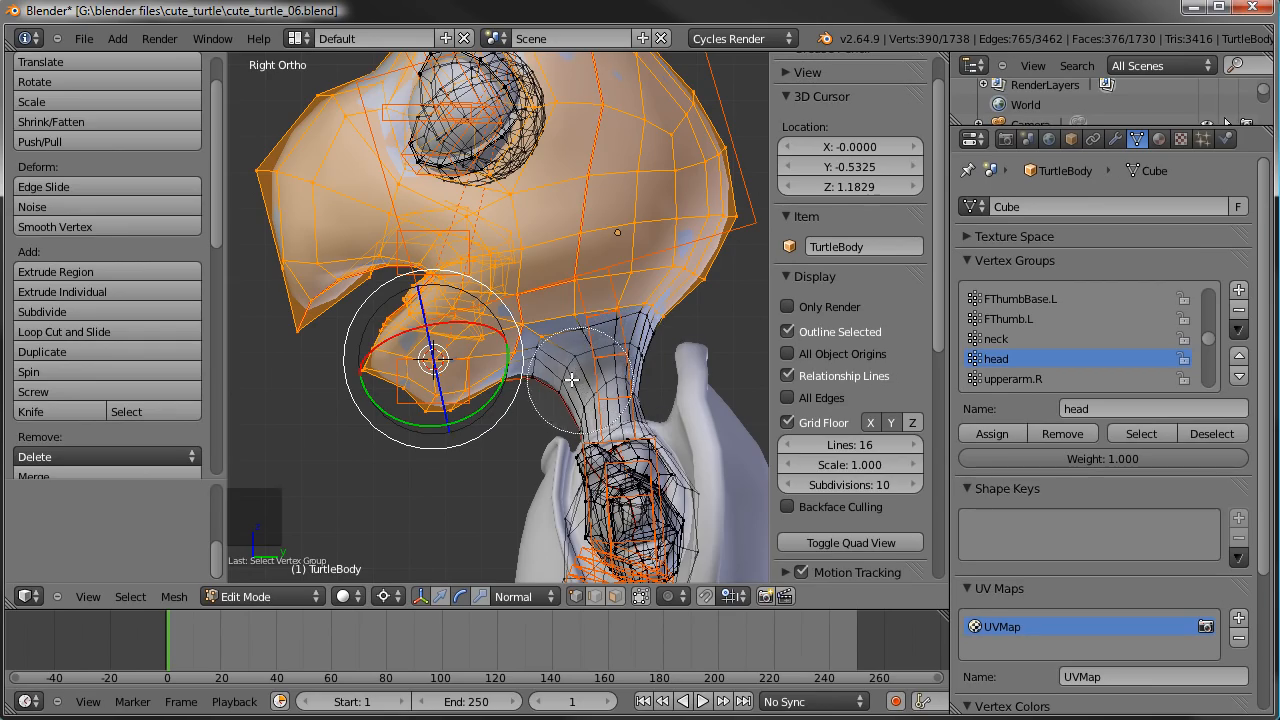
pyautogui.rightClick(584, 390)
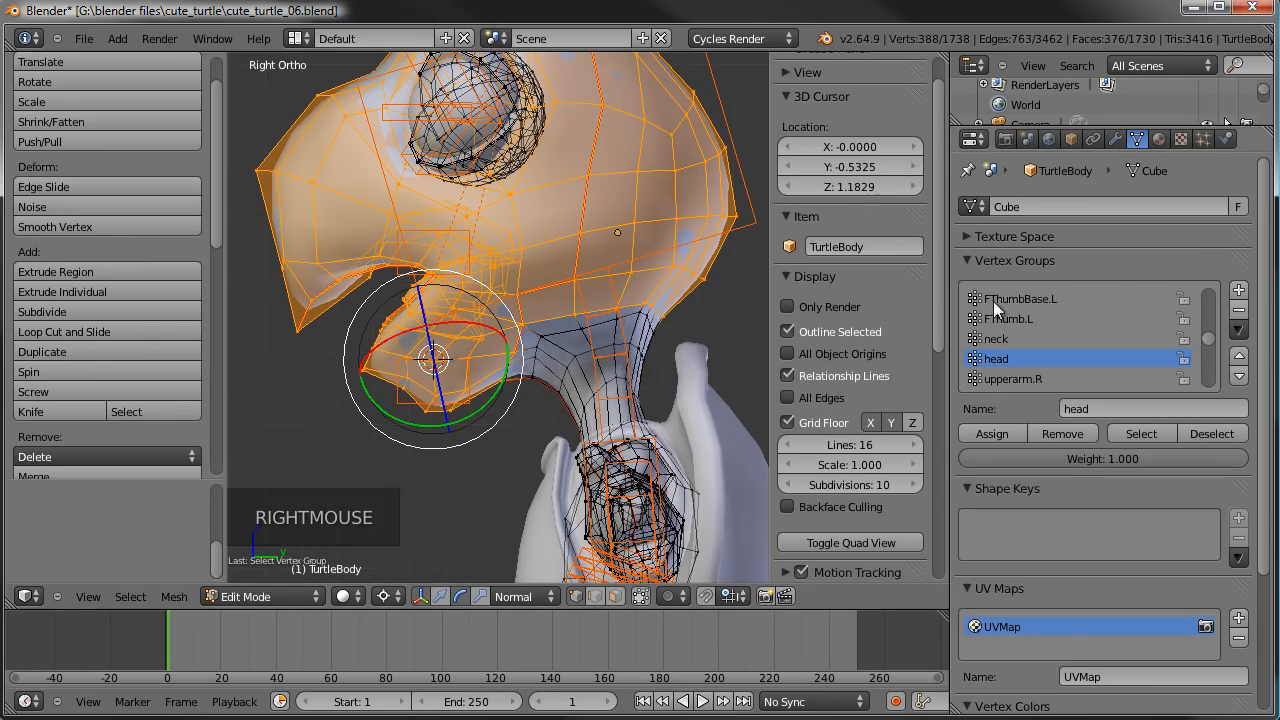
# - Make the neck vertex group active and remove the selected head and jaw vertices from it
pyautogui.scroll(7, 1044, 328)
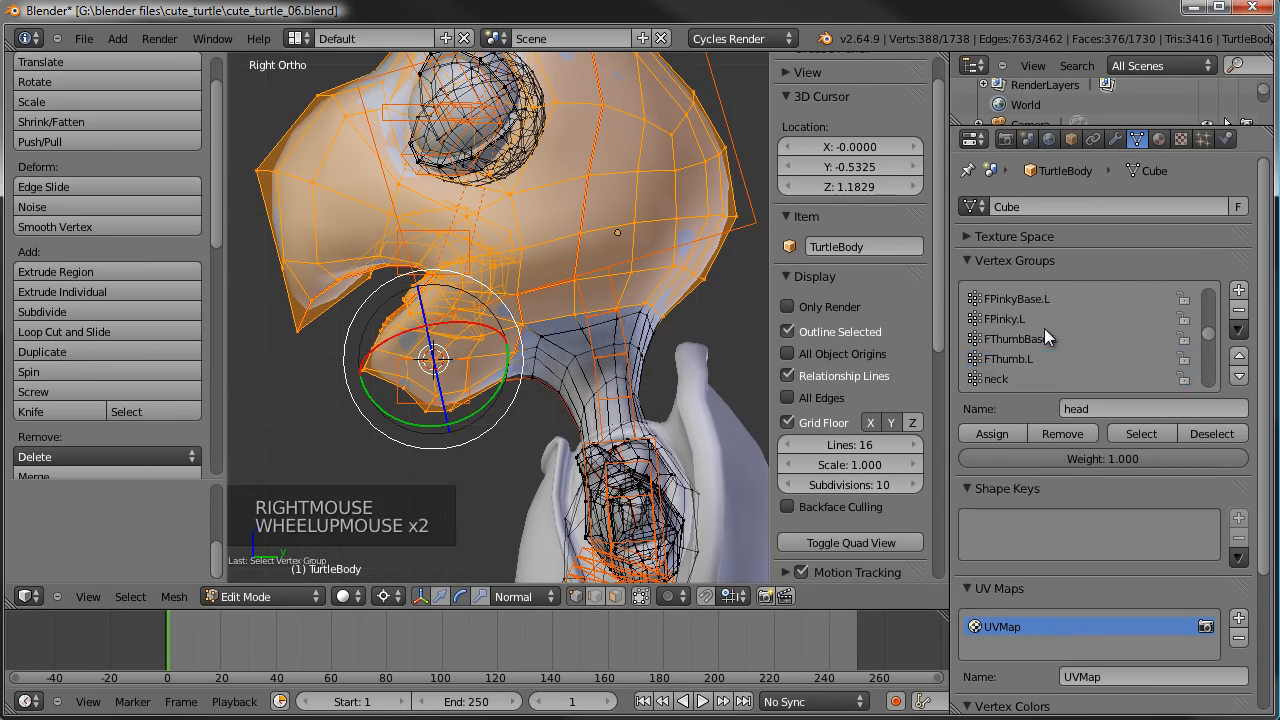
pyautogui.scroll(-4, 1044, 328)
pyautogui.scroll(-4, 1044, 328)
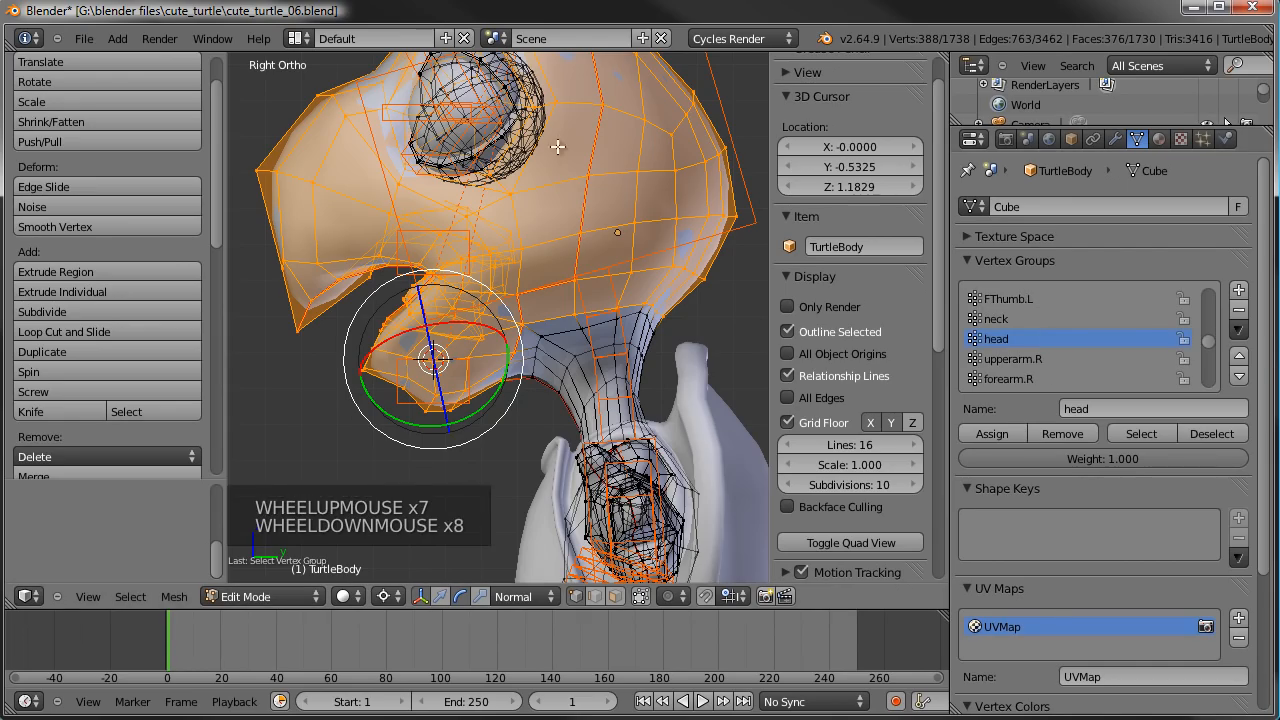
pyautogui.scroll(-3, 553, 170)
pyautogui.scroll(1, 626, 289)
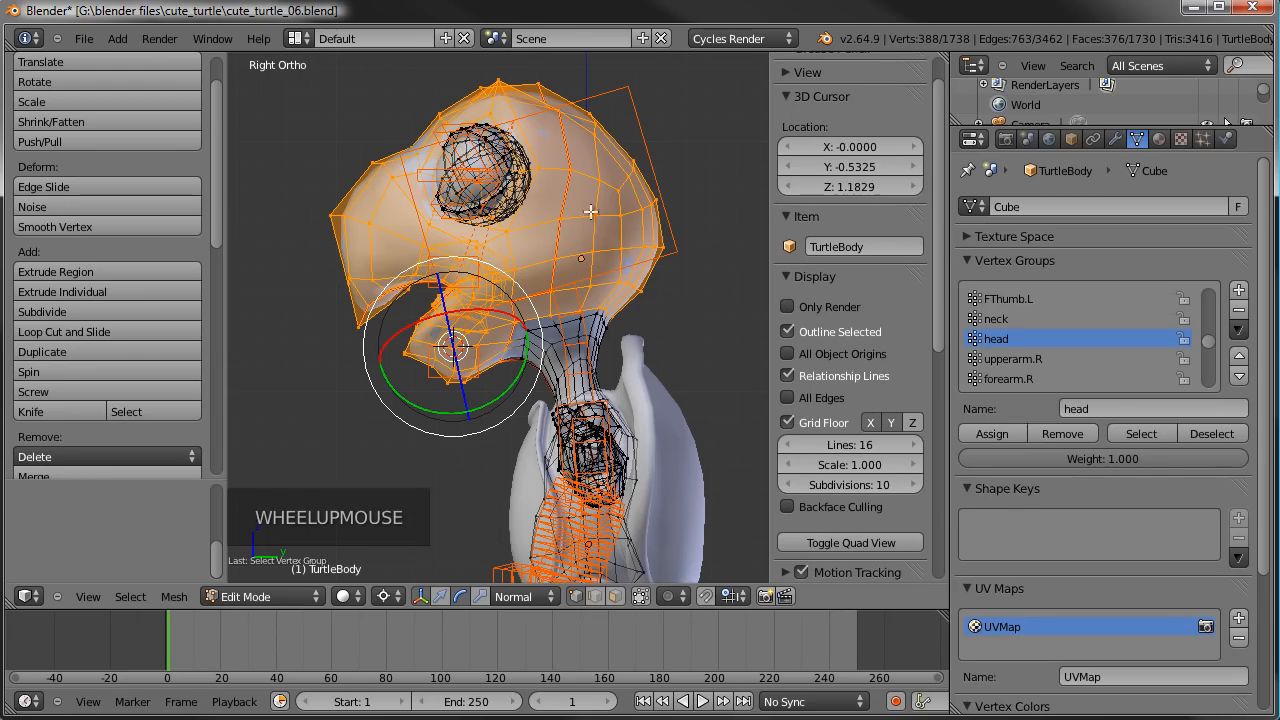
pyautogui.click(1007, 320)
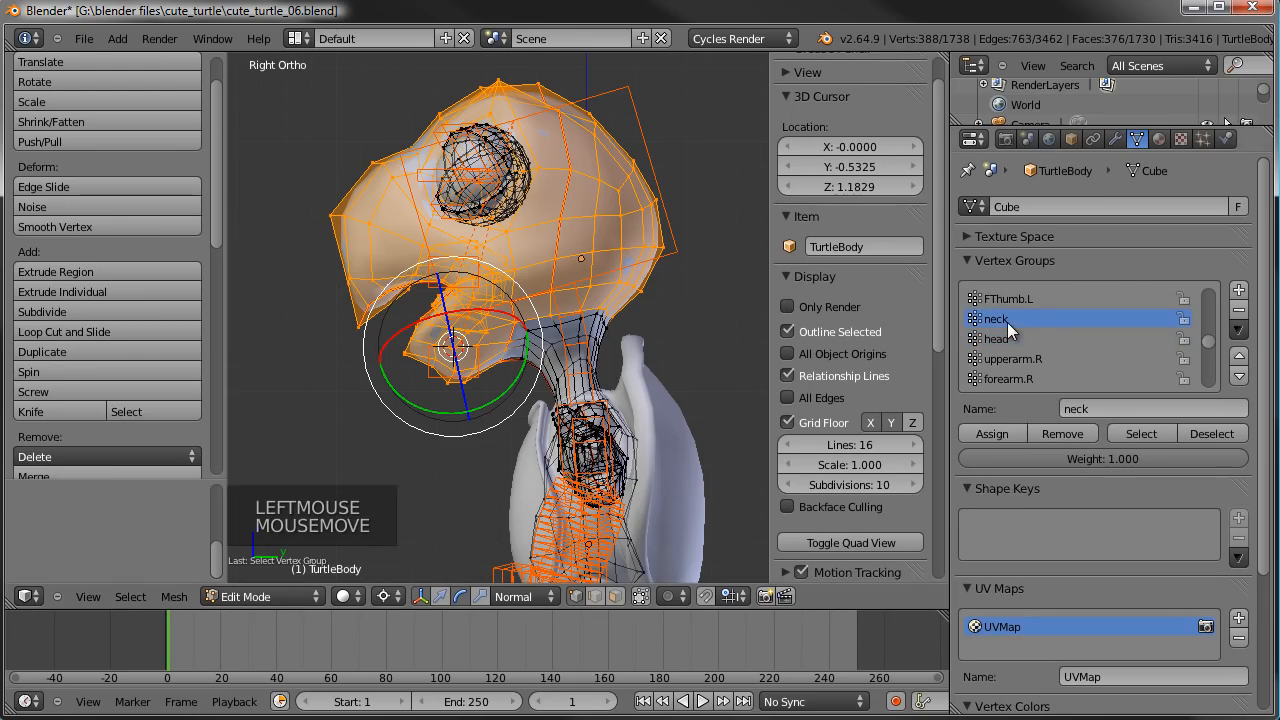
pyautogui.click(1060, 433)
# - Return to Weight Paint mode and inspect the neck group's weights around the head and eyes
pyautogui.press('Tab')
pyautogui.moveTo(573, 341); pyautogui.dragTo(515, 355, button='middle')
pyautogui.scroll(5, 508, 350)
pyautogui.scroll(-1, 494, 340)
pyautogui.scroll(-3, 493, 338)
# - In Edit Mode, select the linked upper eyelid geometry of the turtle's right eye and remove it from the neck group
pyautogui.press('Tab')
pyautogui.press('a')
pyautogui.scroll(3, 382, 193)
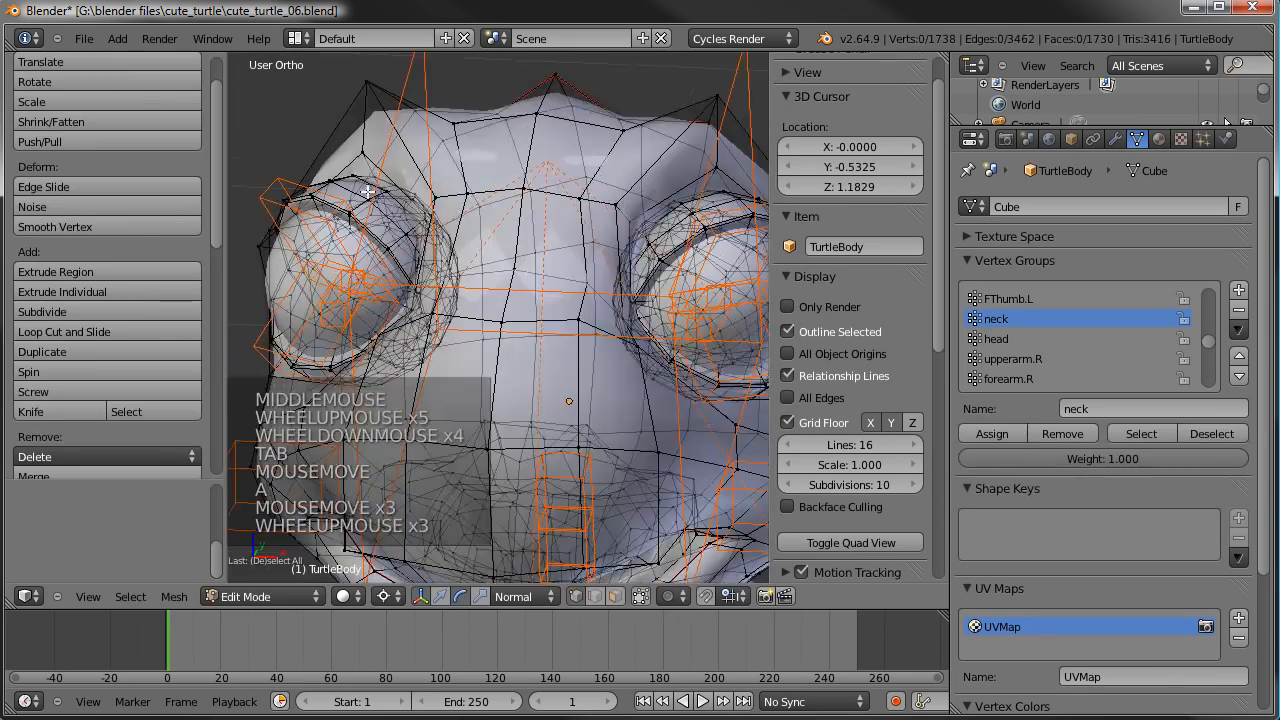
pyautogui.rightClick(382, 193)
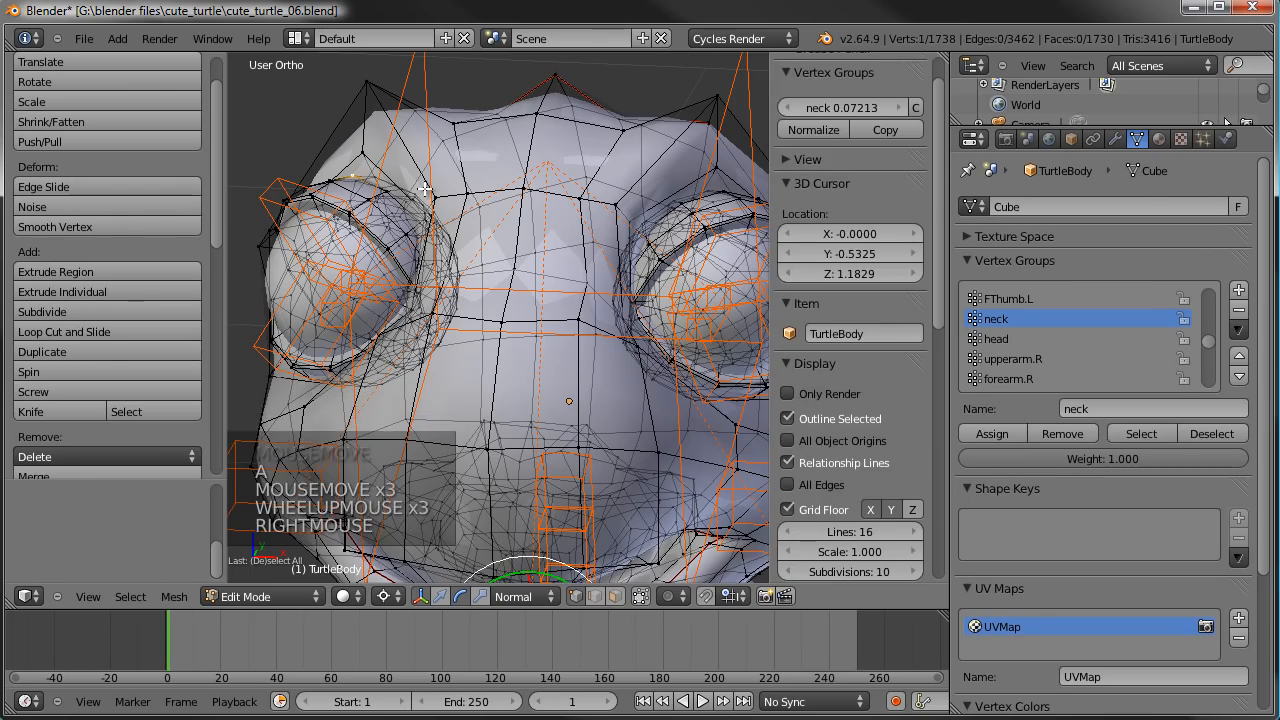
pyautogui.hotkey('ctrl', 'l')
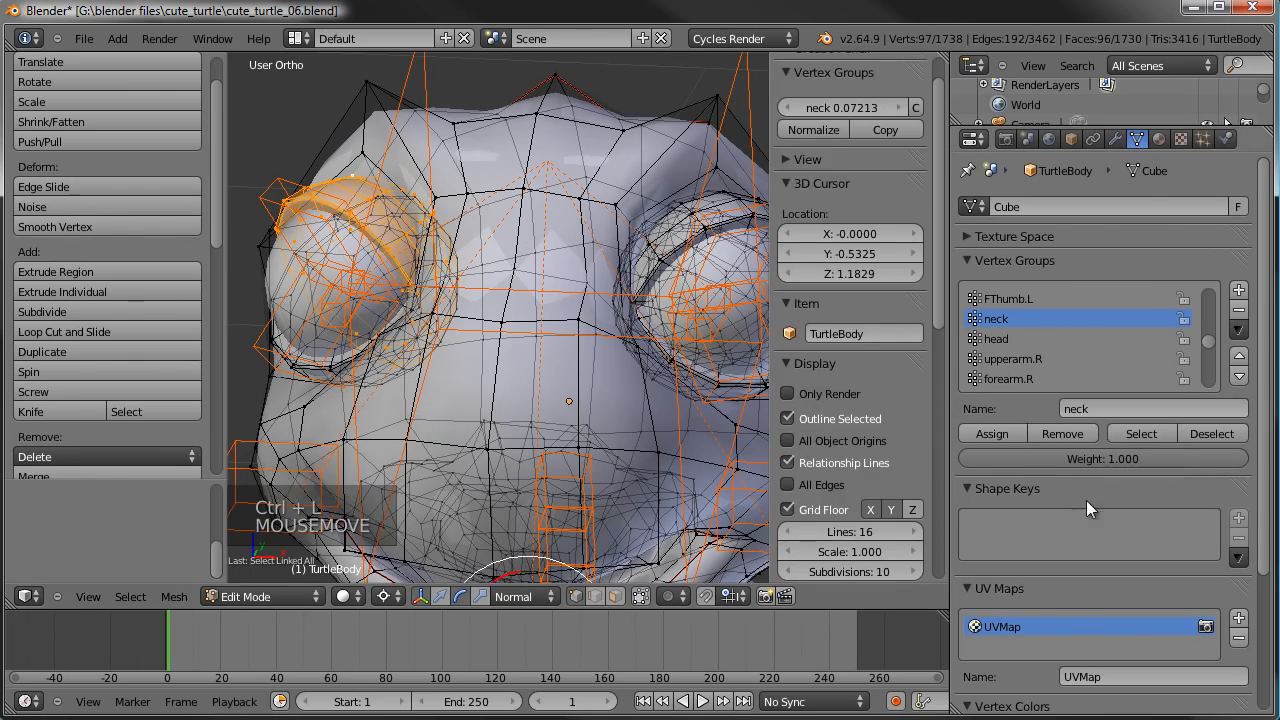
pyautogui.click(1070, 437)
# - Look through the whole vertex group list for groups belonging to the eyelid bones
pyautogui.scroll(-2, 1049, 357)
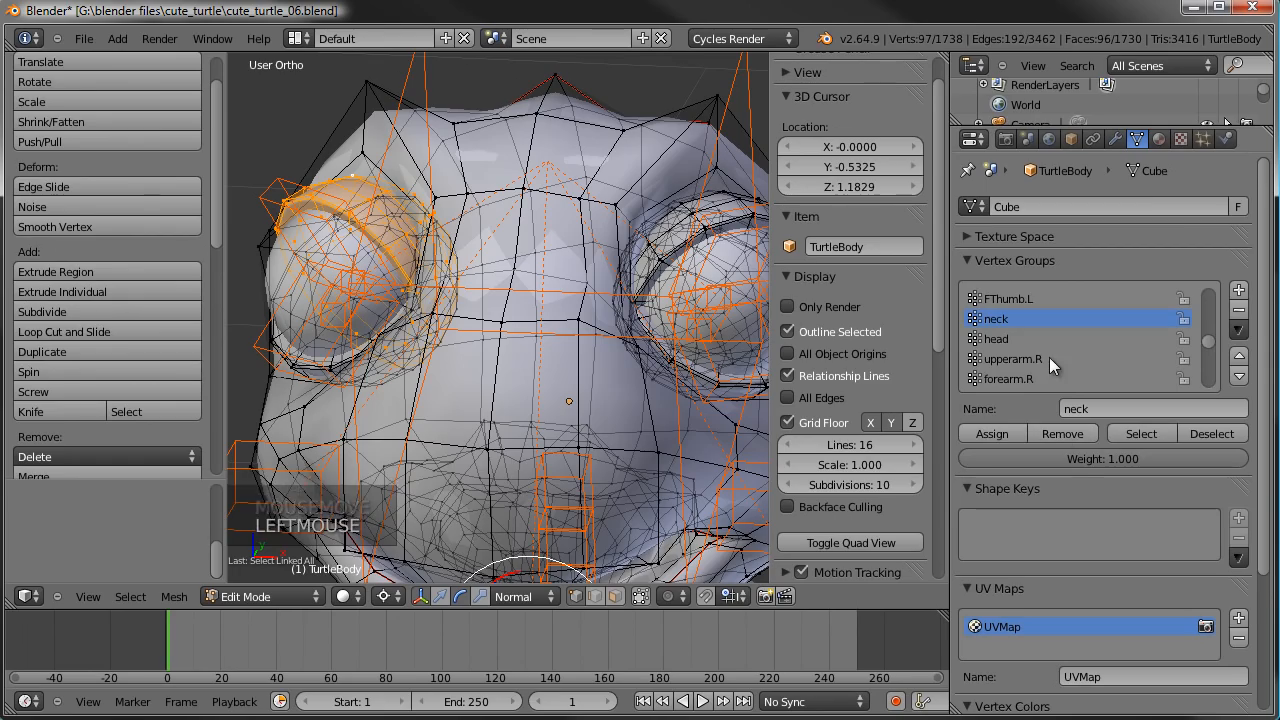
pyautogui.scroll(-10, 1049, 357)
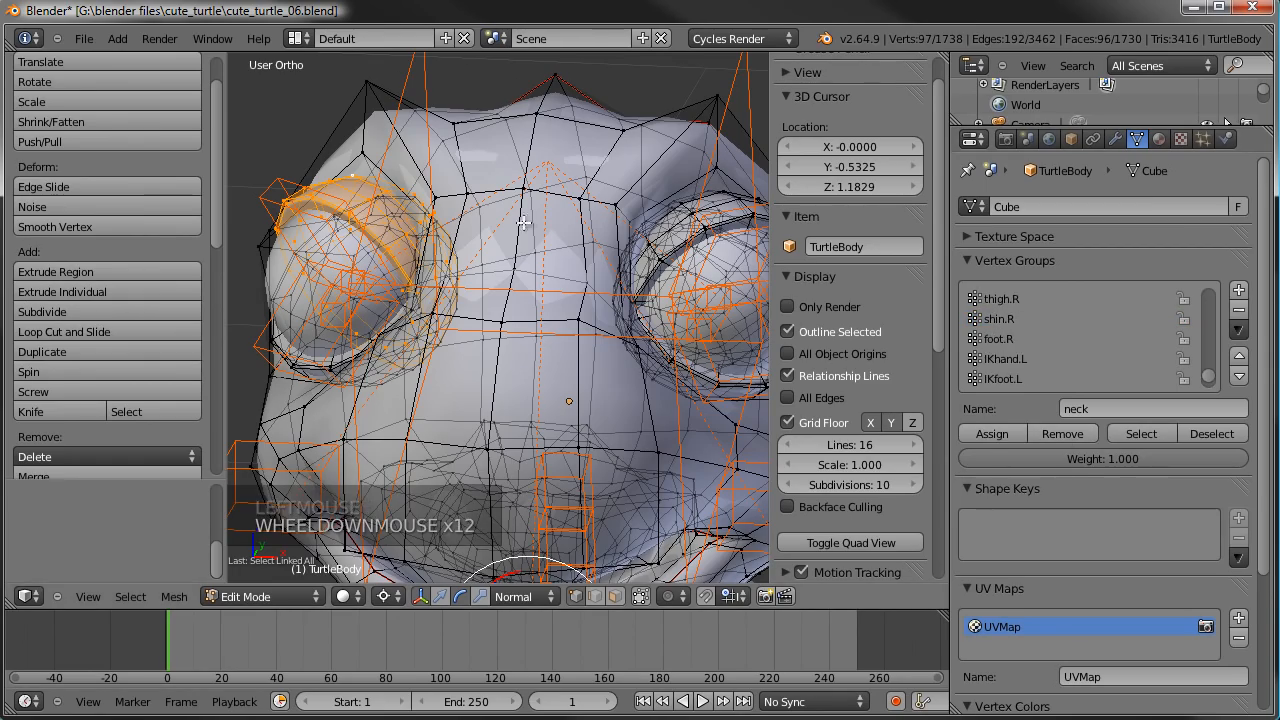
pyautogui.scroll(-8, 1013, 327)
pyautogui.scroll(15, 1017, 327)
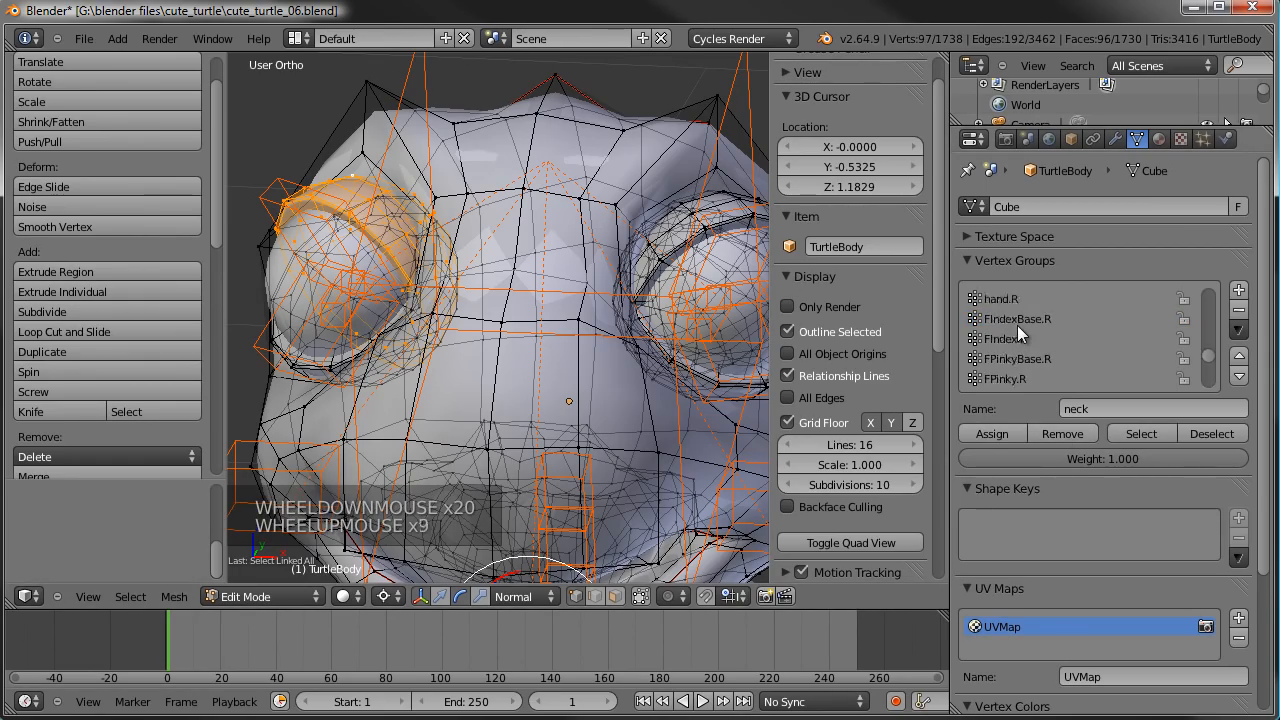
pyautogui.scroll(7, 1017, 327)
pyautogui.click(1121, 408)
pyautogui.press('Escape')
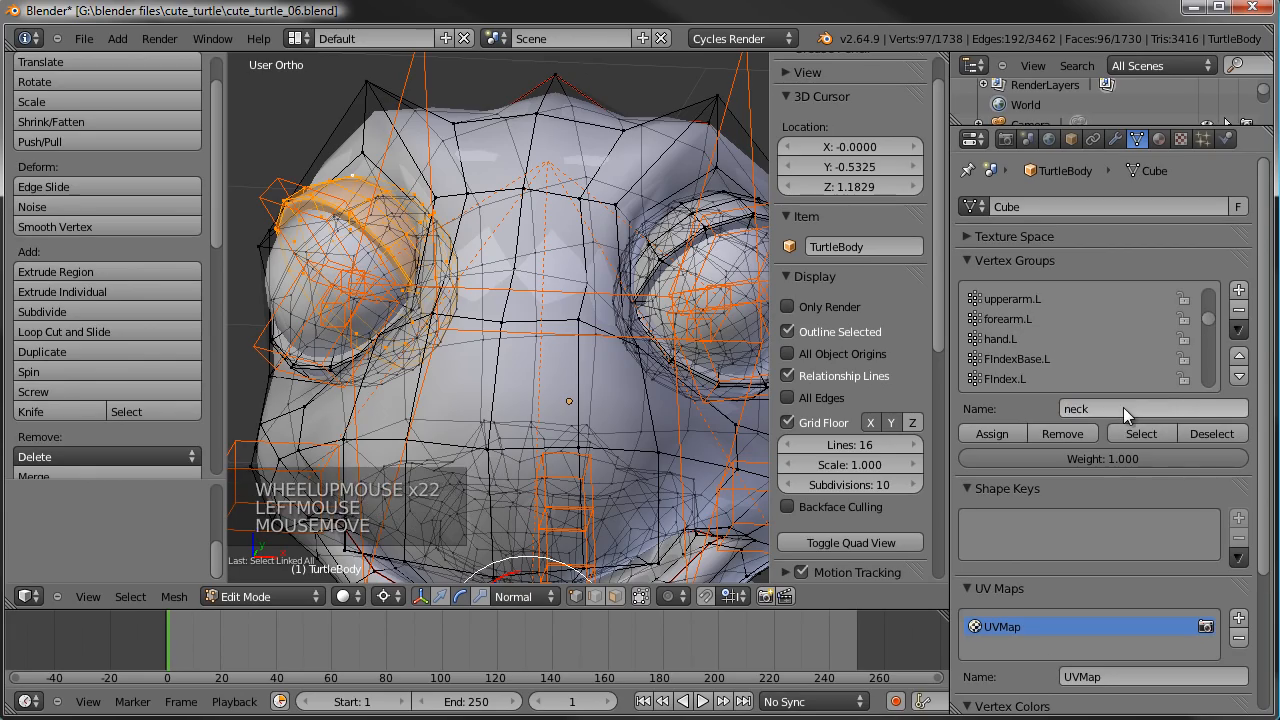
pyautogui.scroll(10, 1138, 358)
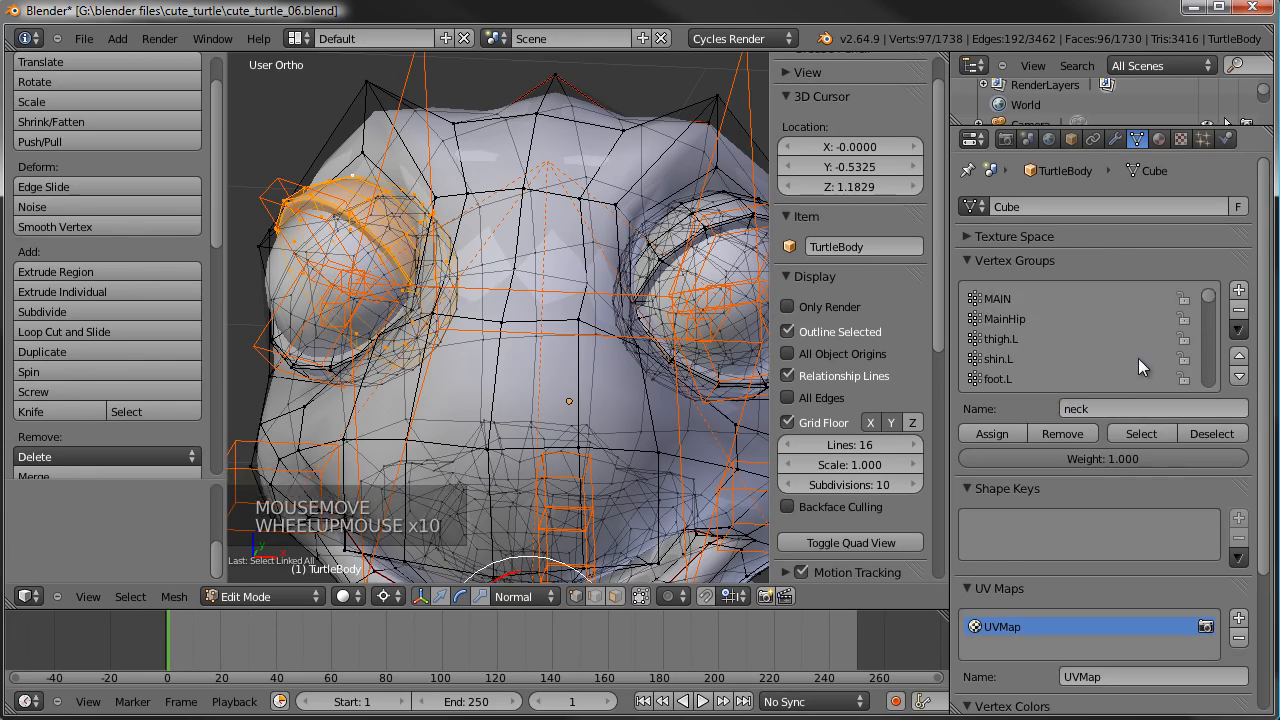
pyautogui.scroll(-16, 1138, 358)
pyautogui.scroll(-15, 1138, 358)
pyautogui.scroll(-1, 1062, 370)
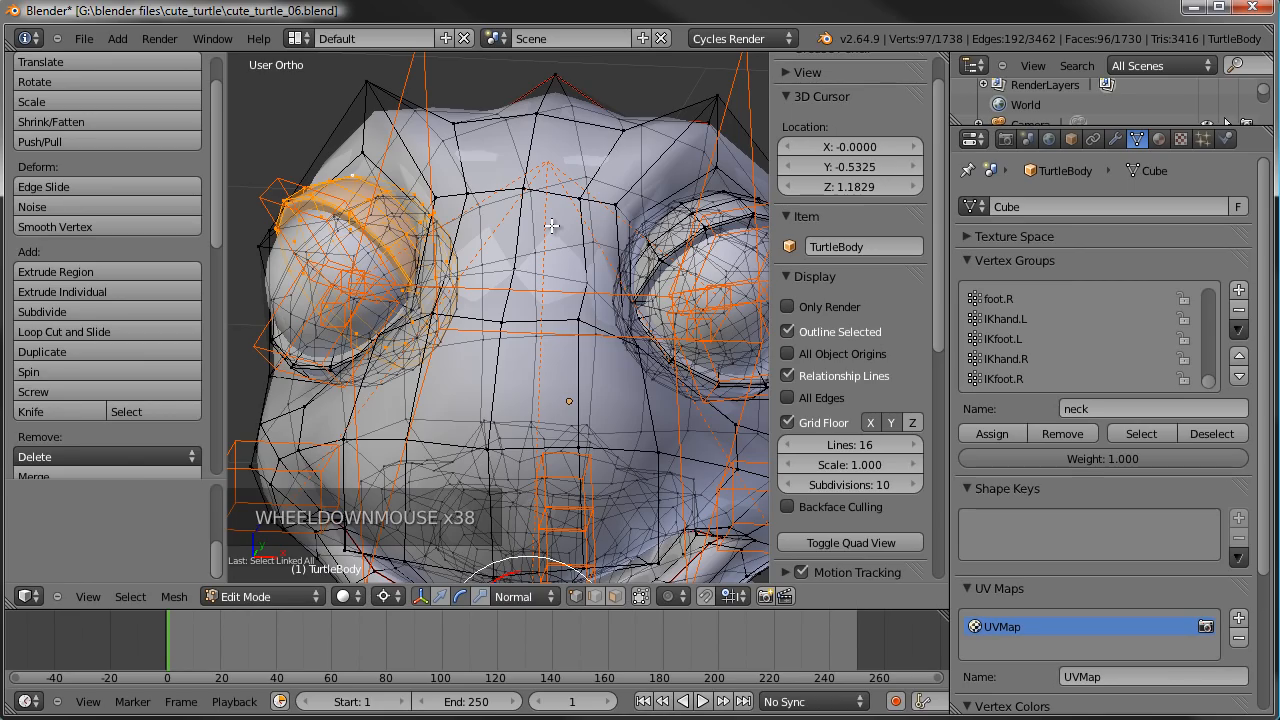
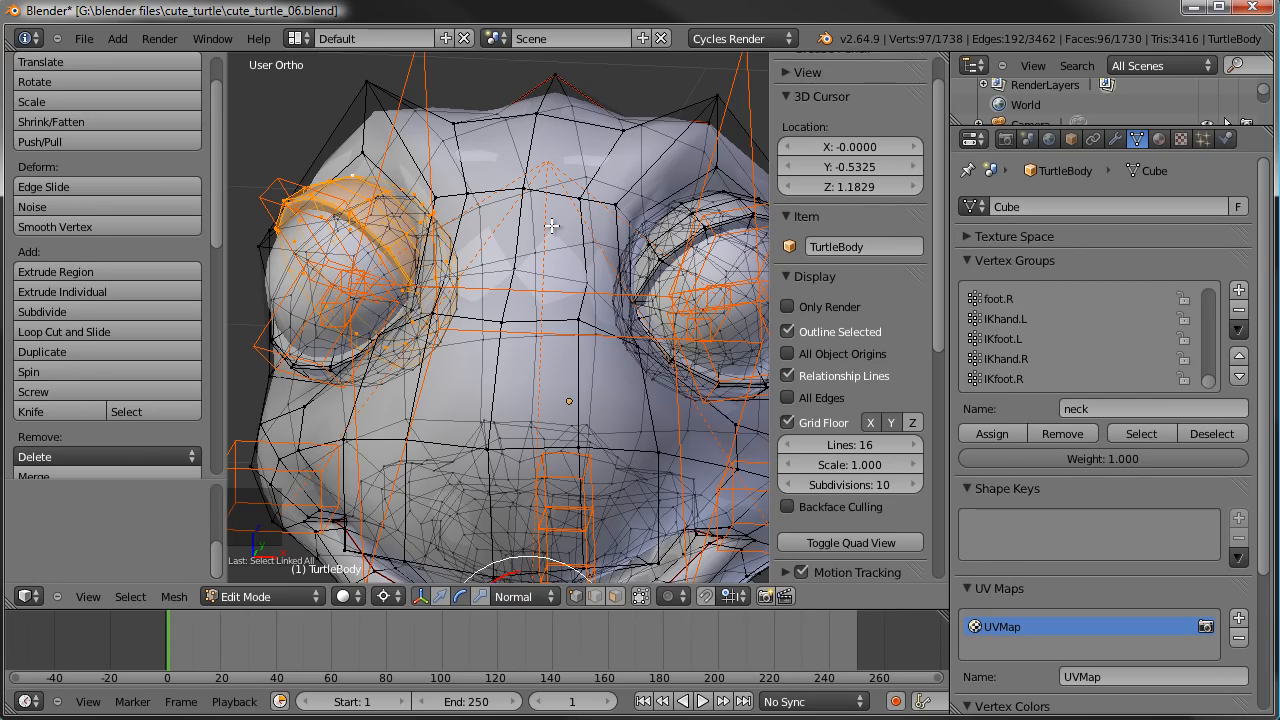
# - In Weight Paint mode, select the upper eyelid bone of the turtle's right eye and dab weight on the lid to create its vertex group
pyautogui.scroll(-2, 495, 327)
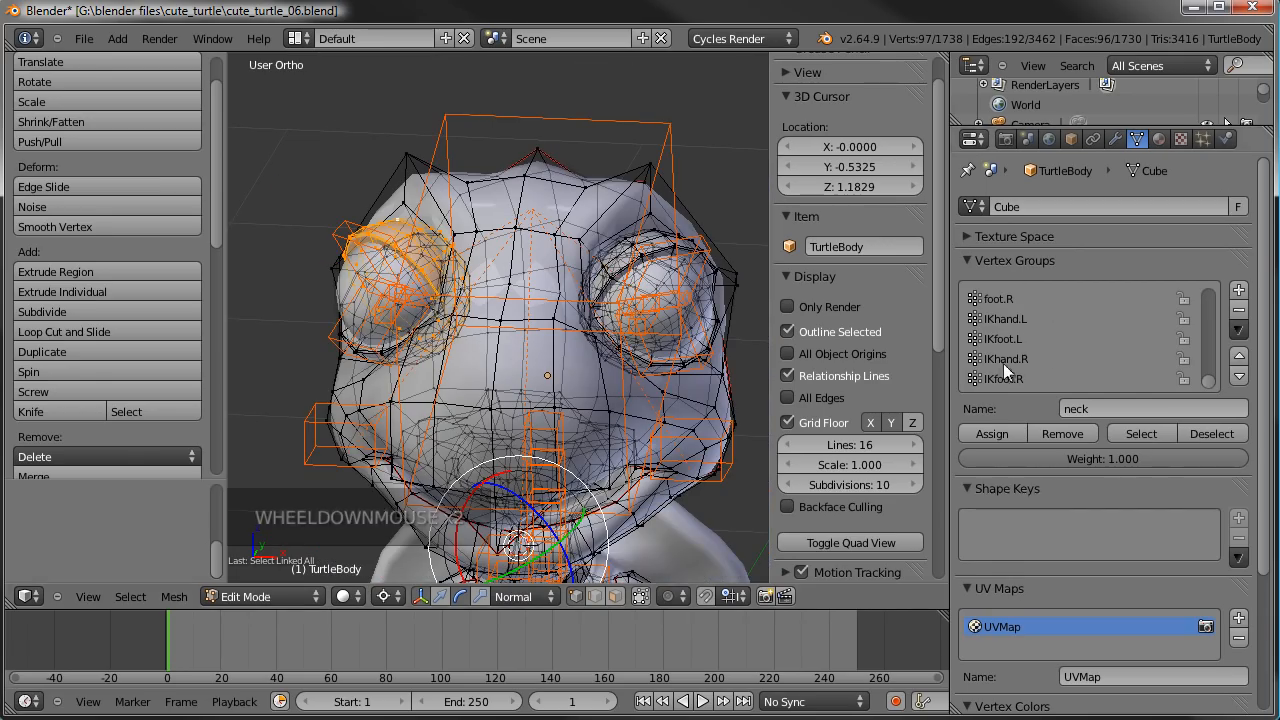
pyautogui.press('Tab')
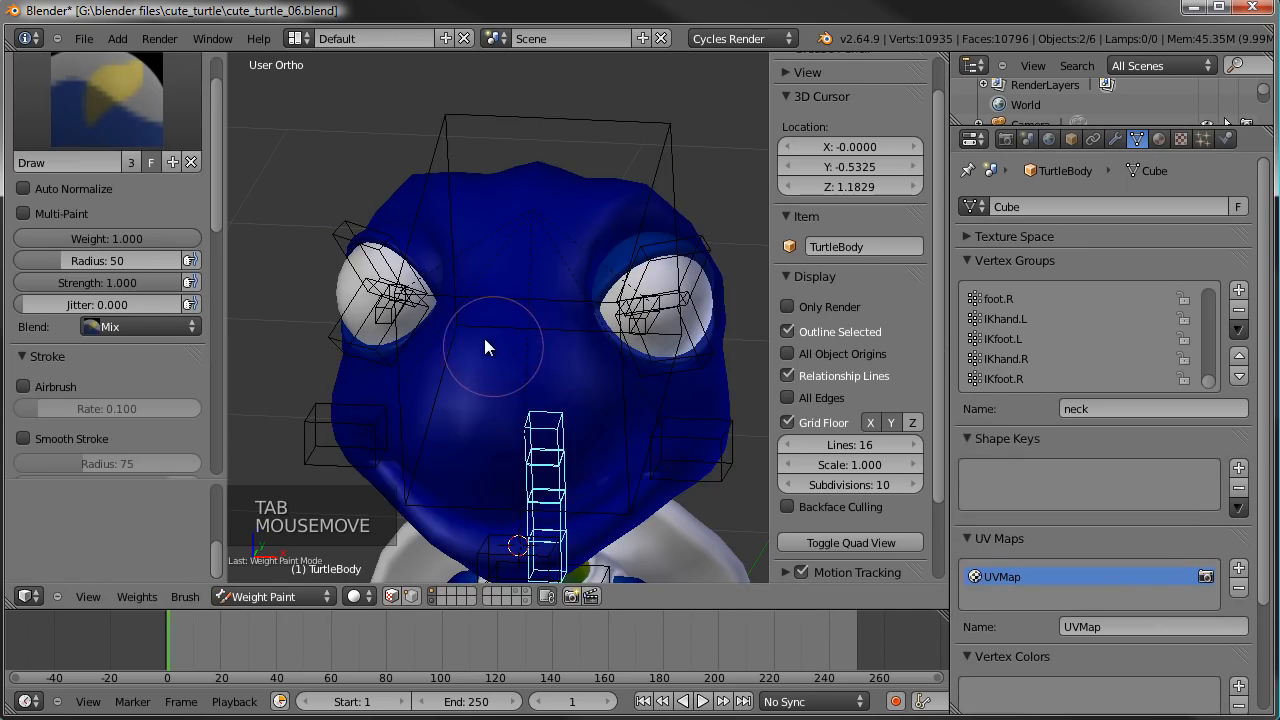
pyautogui.moveTo(471, 311)
pyautogui.mouseDown(button='middle')
pyautogui.moveTo(409, 310)
pyautogui.moveTo(338, 217)
pyautogui.moveTo(365, 250)
pyautogui.mouseUp(button='middle')
pyautogui.rightClick(345, 216)
pyautogui.scroll(2, 340, 212)
pyautogui.scroll(5, 376, 289)
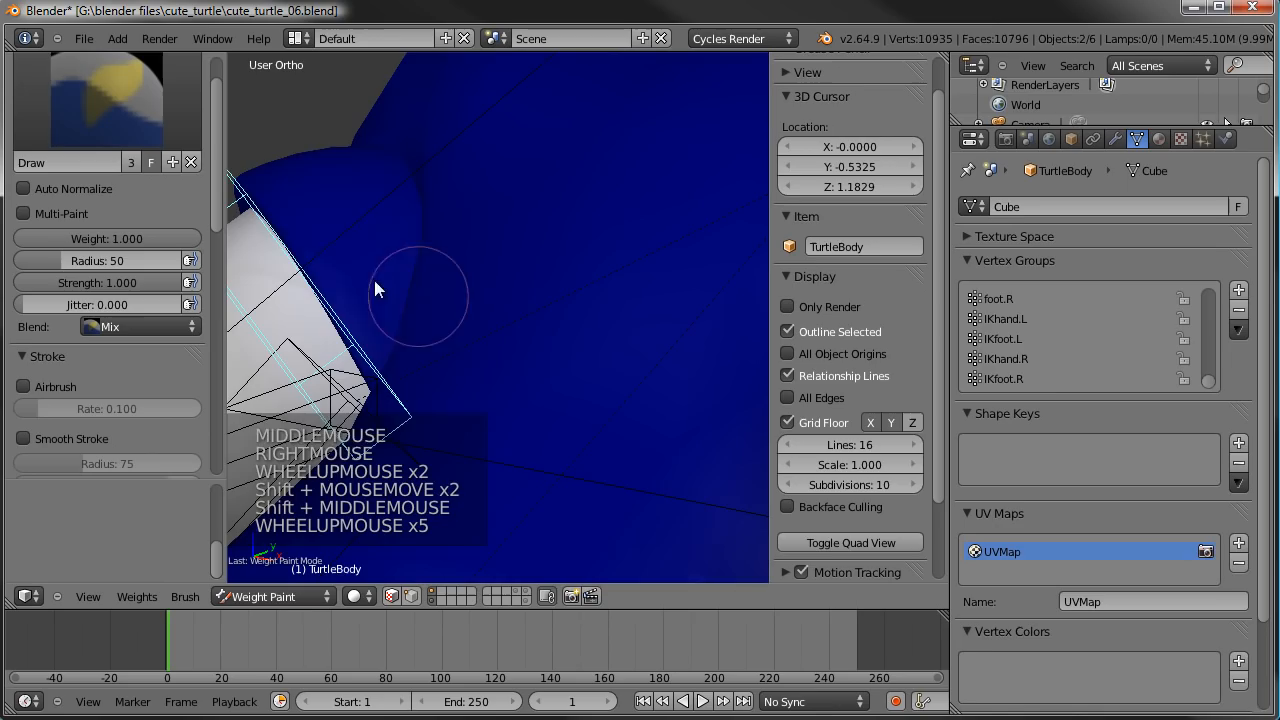
pyautogui.click(277, 175)
pyautogui.scroll(-3, 280, 185)
pyautogui.keyDown('shift'); pyautogui.moveTo(600, 290); pyautogui.dragTo(419, 256, button='middle'); pyautogui.keyUp('shift')
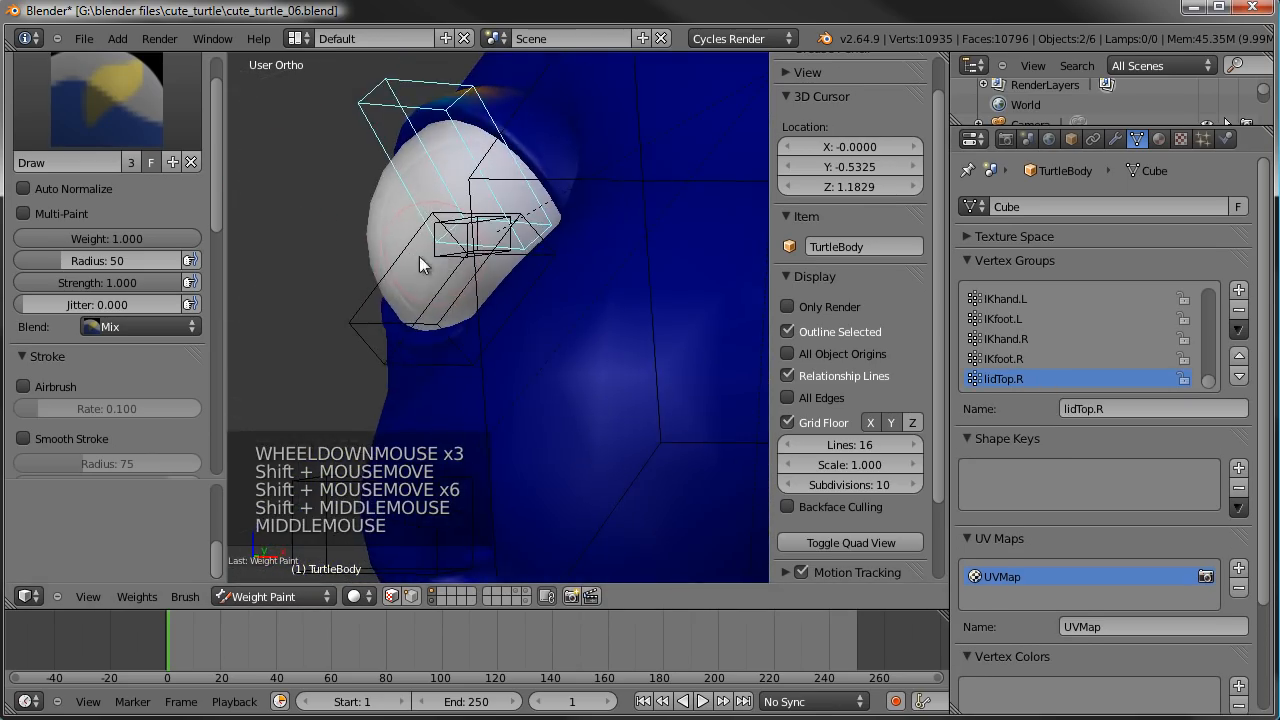
# - Select the lower eyelid bone of the turtle's right eye and dab weight on the mesh to create its vertex group
pyautogui.rightClick(360, 320)
pyautogui.scroll(3, 365, 350)
pyautogui.click(364, 352)
pyautogui.scroll(-6, 363, 353)
pyautogui.keyDown('shift'); pyautogui.moveTo(566, 314); pyautogui.dragTo(321, 300, button='middle'); pyautogui.keyUp('shift')
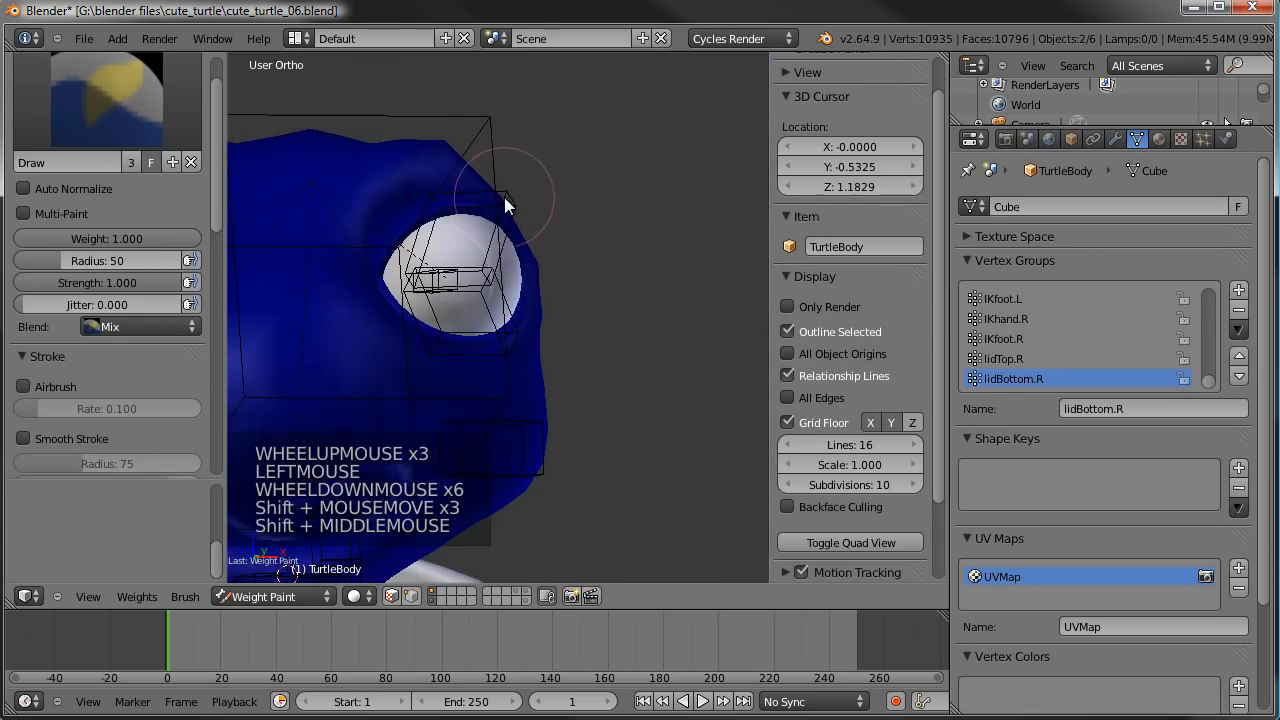
# - Select the left eye's upper and lower eyelid bones in turn, dabbing weight on the mesh to create a vertex group for each
pyautogui.rightClick(492, 268)
pyautogui.click(469, 215)
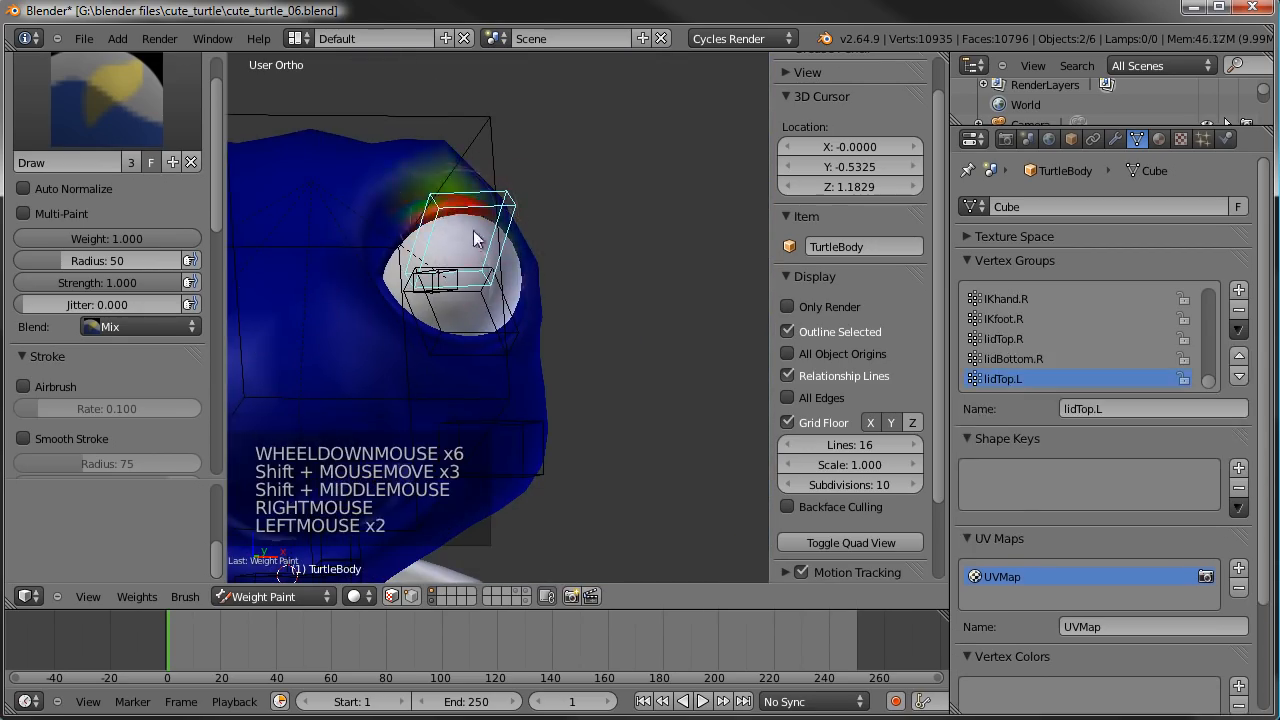
pyautogui.rightClick(522, 314)
pyautogui.rightClick(513, 327)
pyautogui.click(510, 334)
pyautogui.scroll(-3, 528, 322)
pyautogui.moveTo(531, 319)
pyautogui.mouseDown(button='middle')
pyautogui.moveTo(388, 341)
pyautogui.moveTo(565, 319)
pyautogui.mouseUp(button='middle')
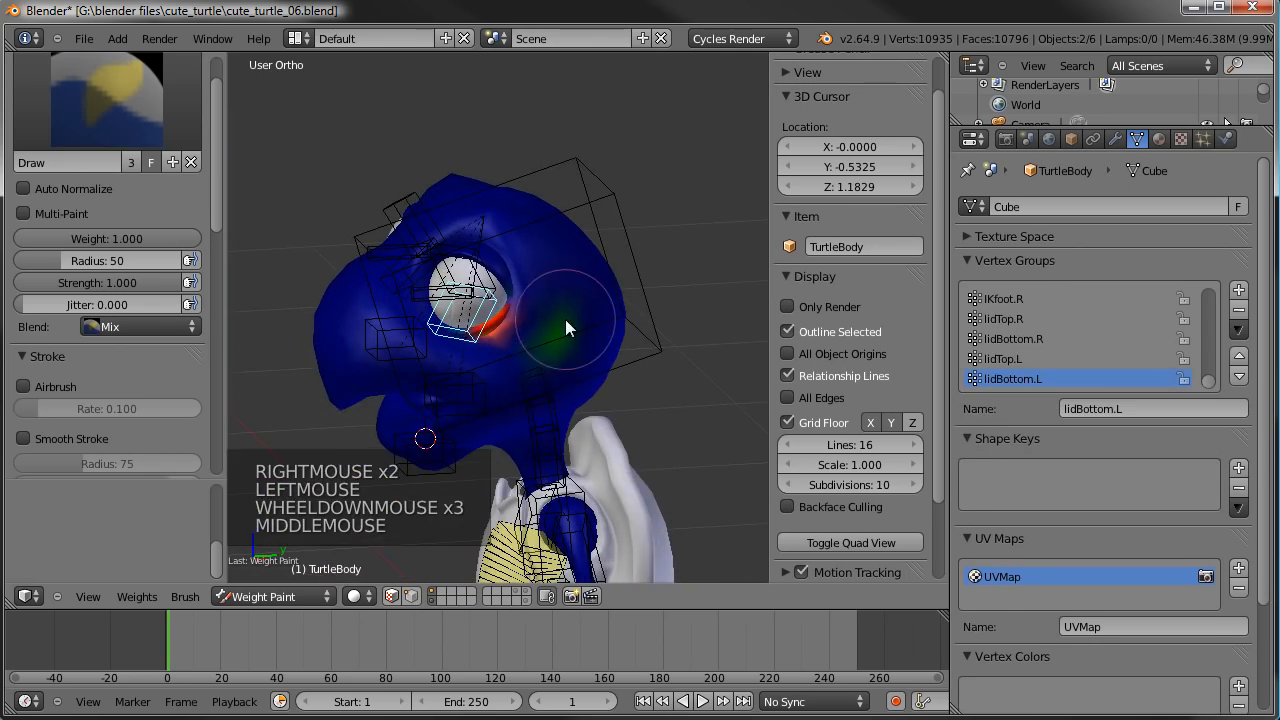
pyautogui.scroll(2, 575, 330)
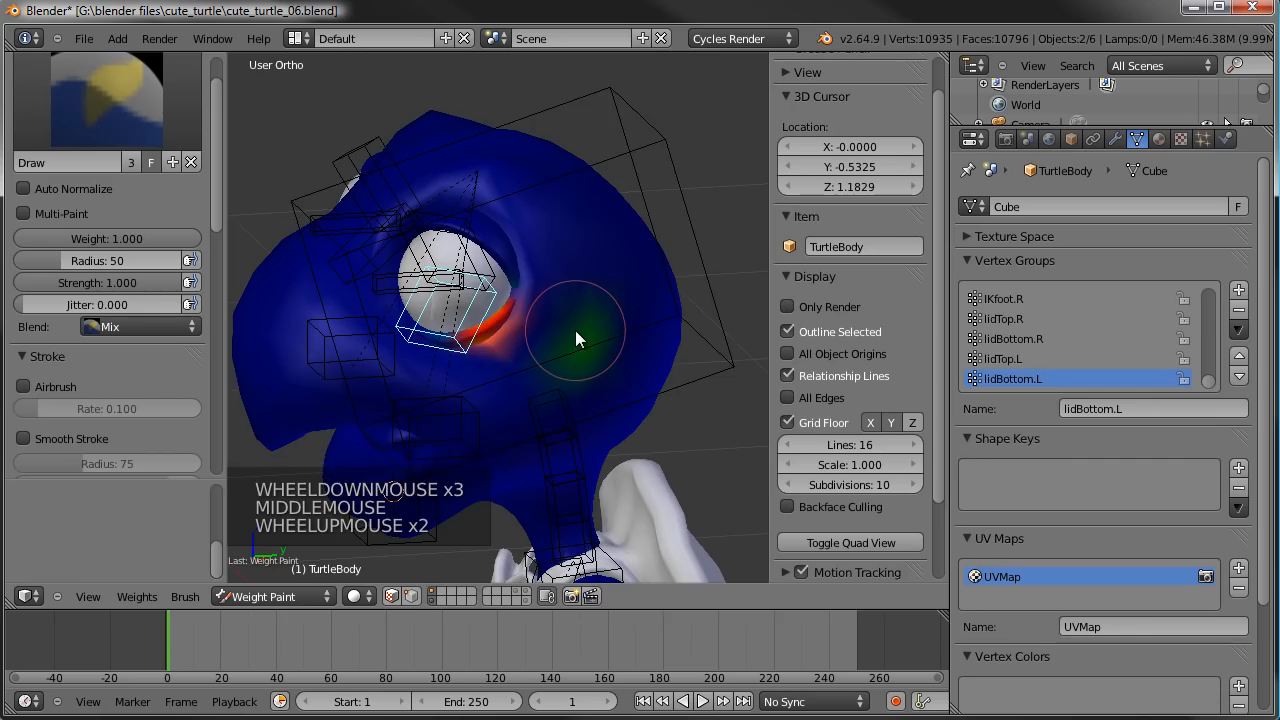
pyautogui.scroll(-2, 580, 335)
# - In Edit Mode, clear the selection, make the head vertex group active and select its vertices
pyautogui.press('Tab')
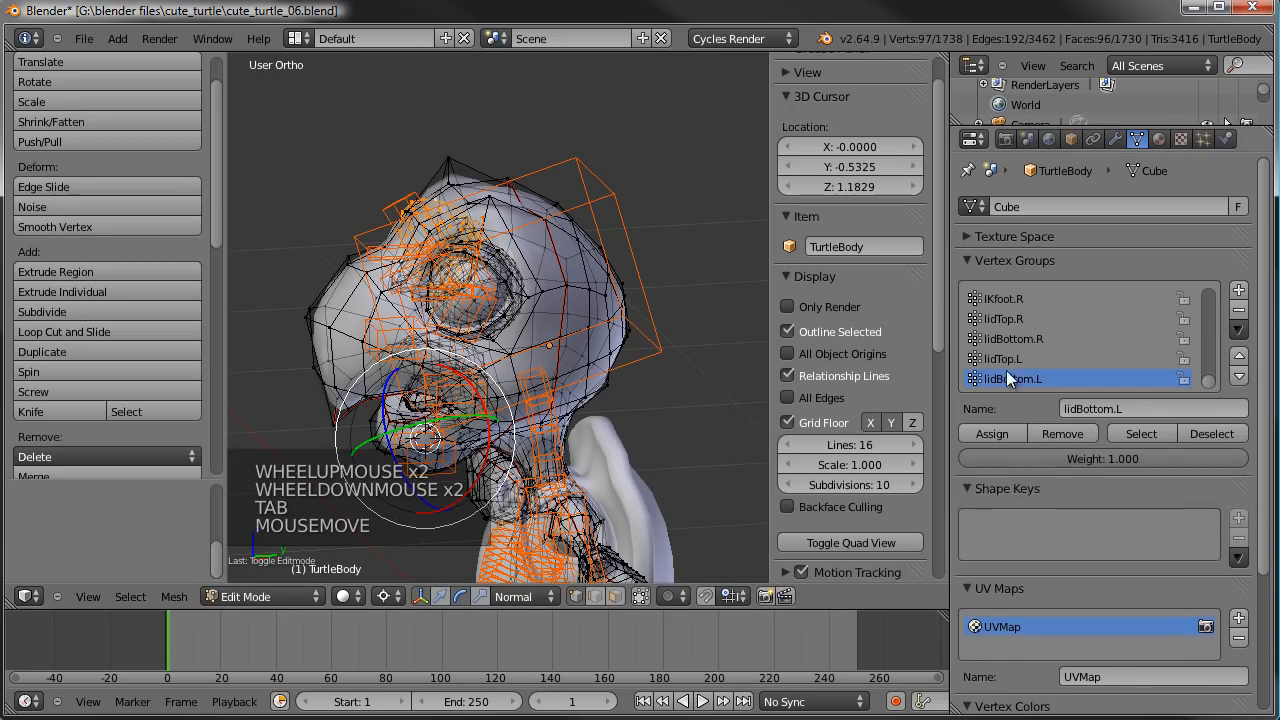
pyautogui.scroll(-5, 1021, 325)
pyautogui.scroll(9, 1021, 325)
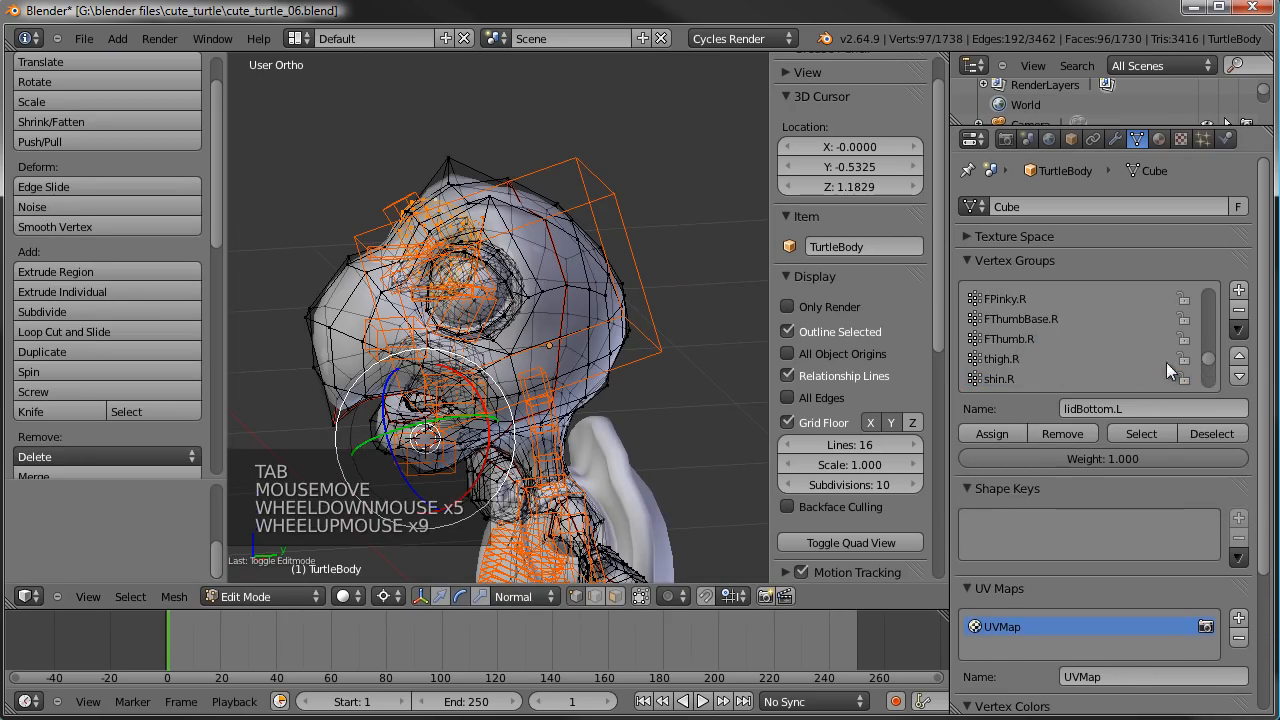
pyautogui.moveTo(1210, 368); pyautogui.dragTo(1218, 290)
pyautogui.scroll(-7, 1065, 351)
pyautogui.scroll(1, 1065, 351)
pyautogui.scroll(2, 1065, 351)
pyautogui.scroll(-2, 1027, 344)
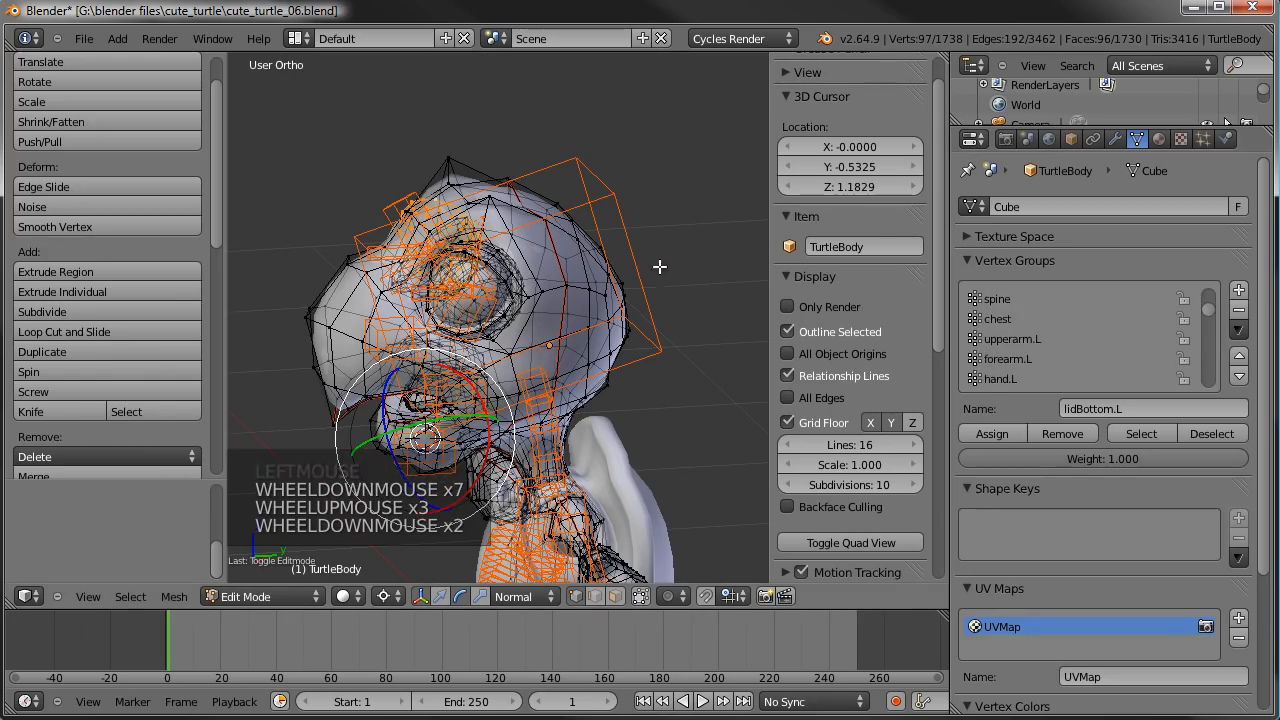
pyautogui.press('a')
pyautogui.scroll(-2, 1048, 325)
pyautogui.scroll(3, 1048, 325)
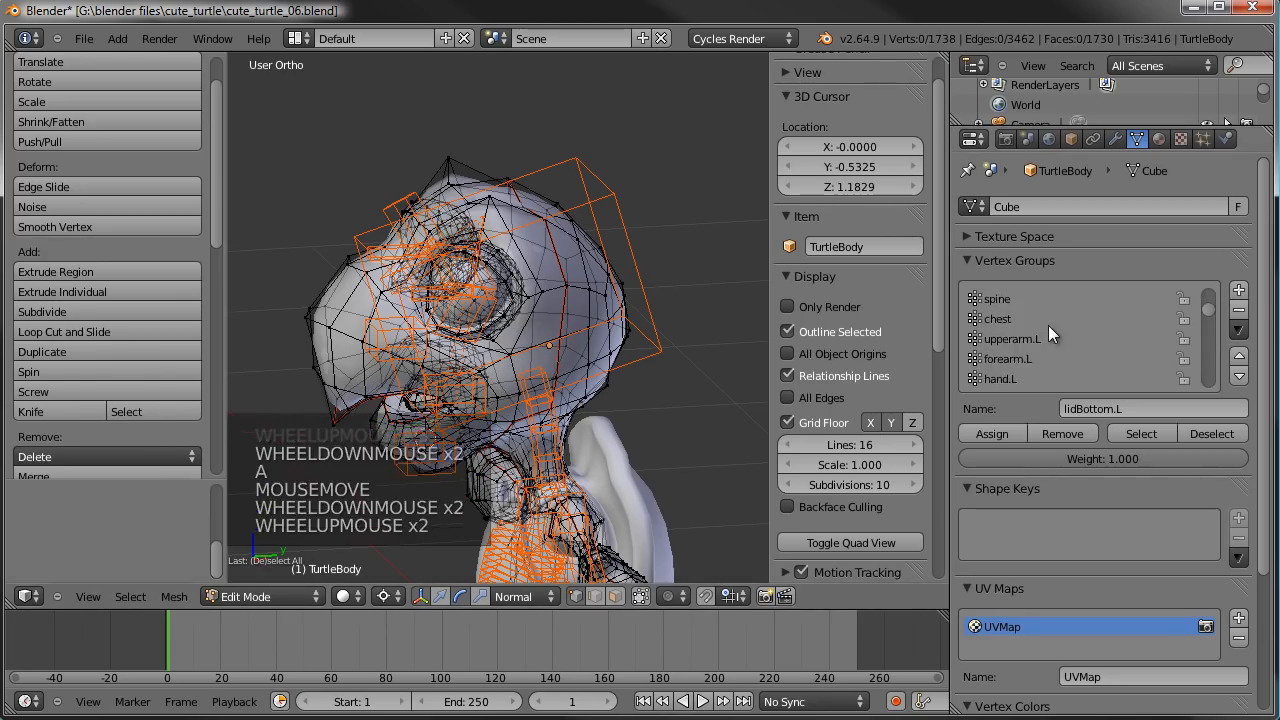
pyautogui.scroll(8, 1034, 317)
pyautogui.scroll(-10, 1034, 317)
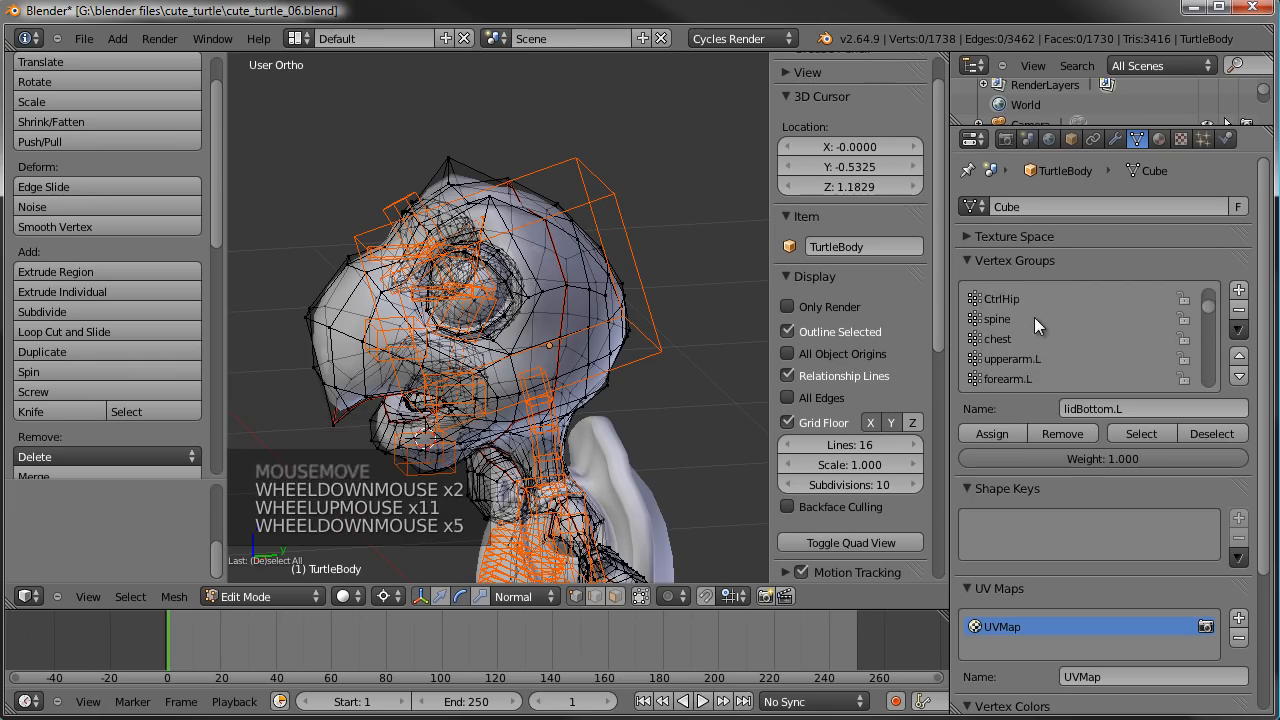
pyautogui.scroll(-6, 1034, 317)
pyautogui.click(1005, 339)
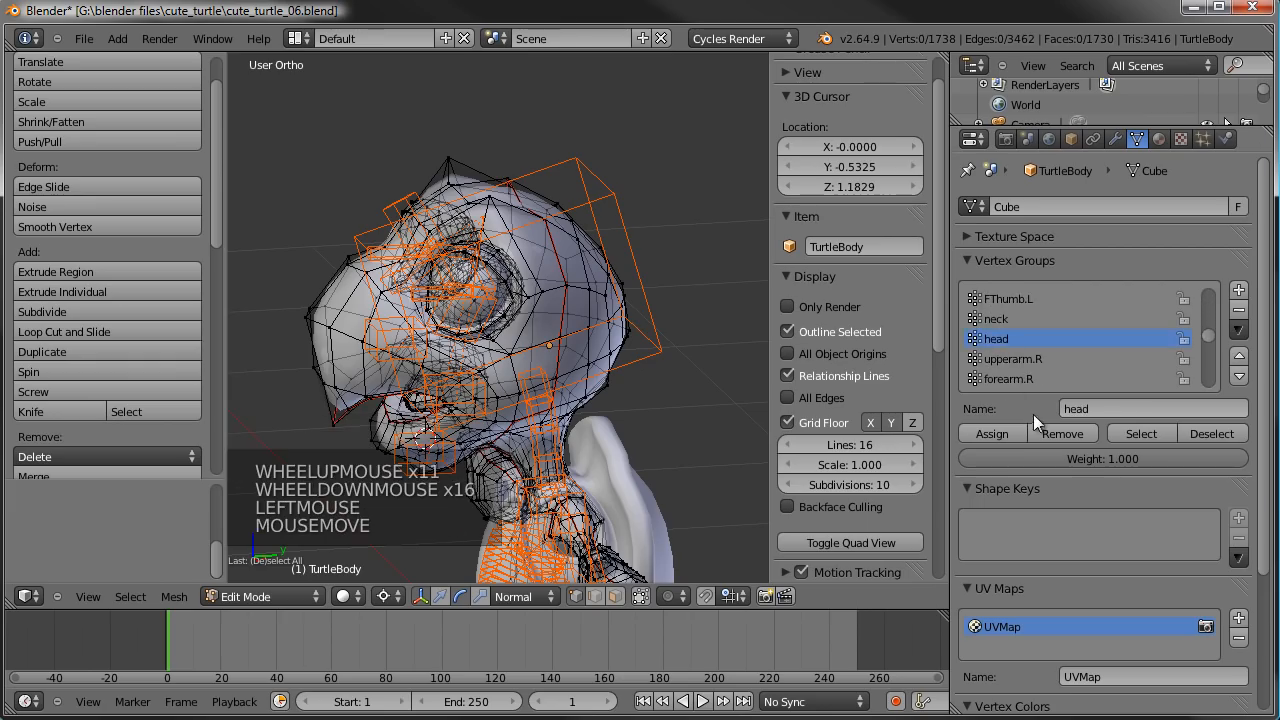
pyautogui.click(1145, 433)
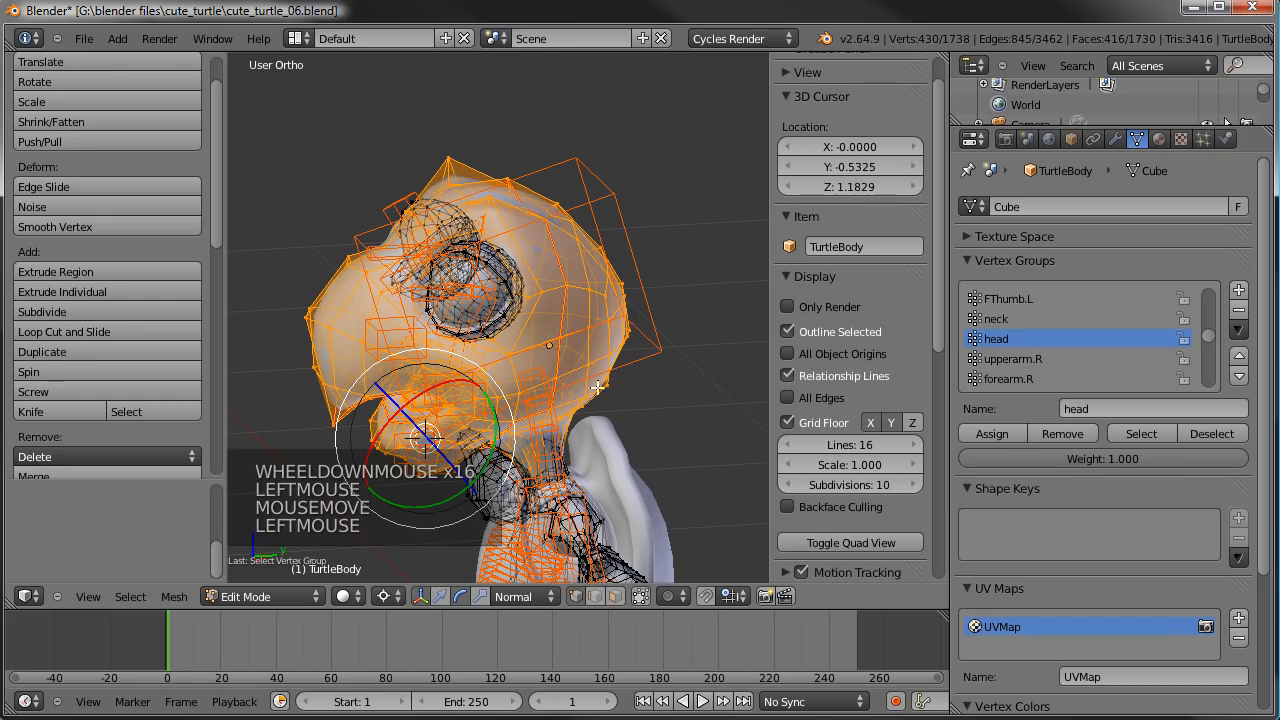
# - Remove the selected head vertices from the lidTop.R, lidBottom.R, lidTop.L and lidBottom.L vertex groups
pyautogui.scroll(-3, 1214, 354)
pyautogui.moveTo(1208, 344); pyautogui.dragTo(1211, 390)
pyautogui.click(1005, 321)
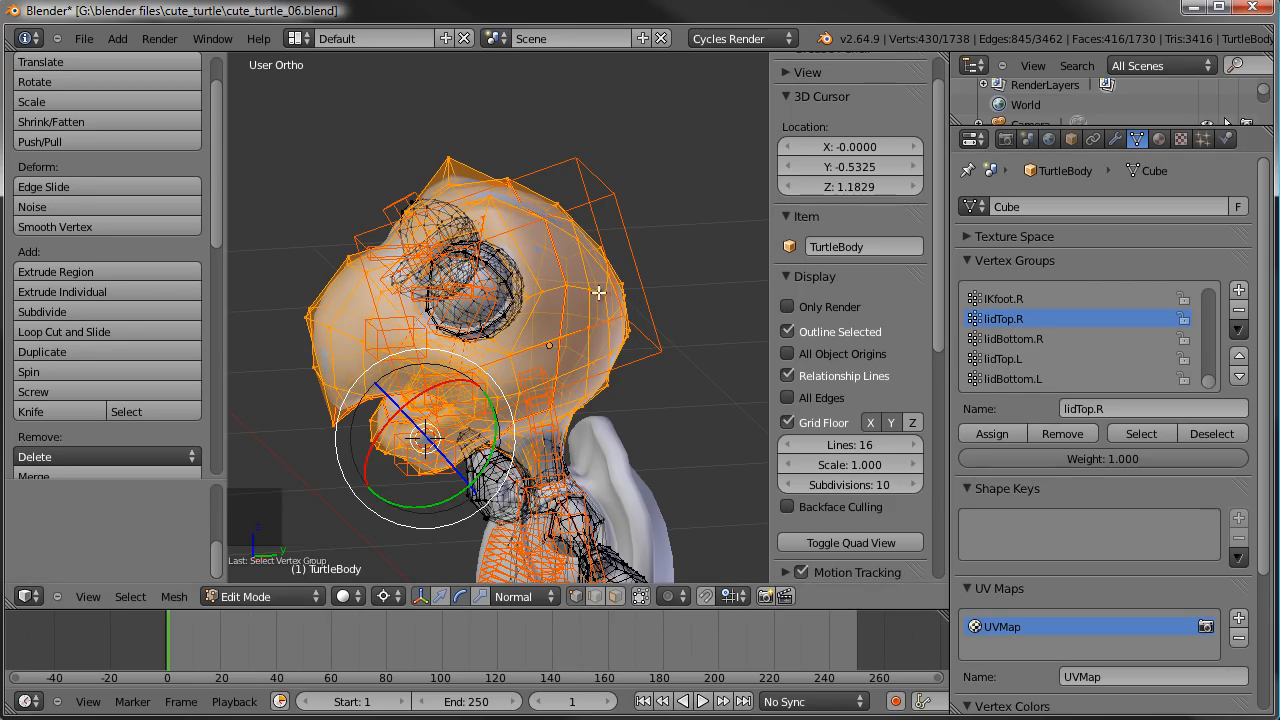
pyautogui.click(1061, 434)
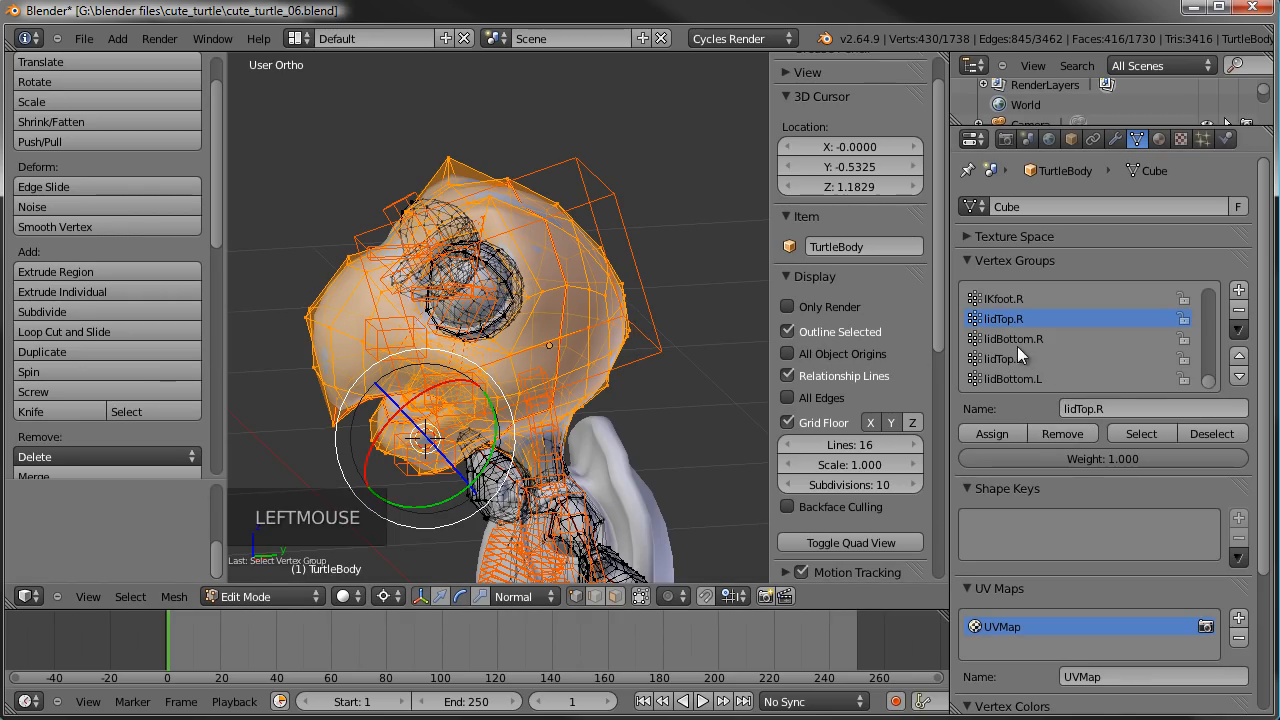
pyautogui.click(1017, 342)
pyautogui.click(1056, 433)
pyautogui.click(1014, 360)
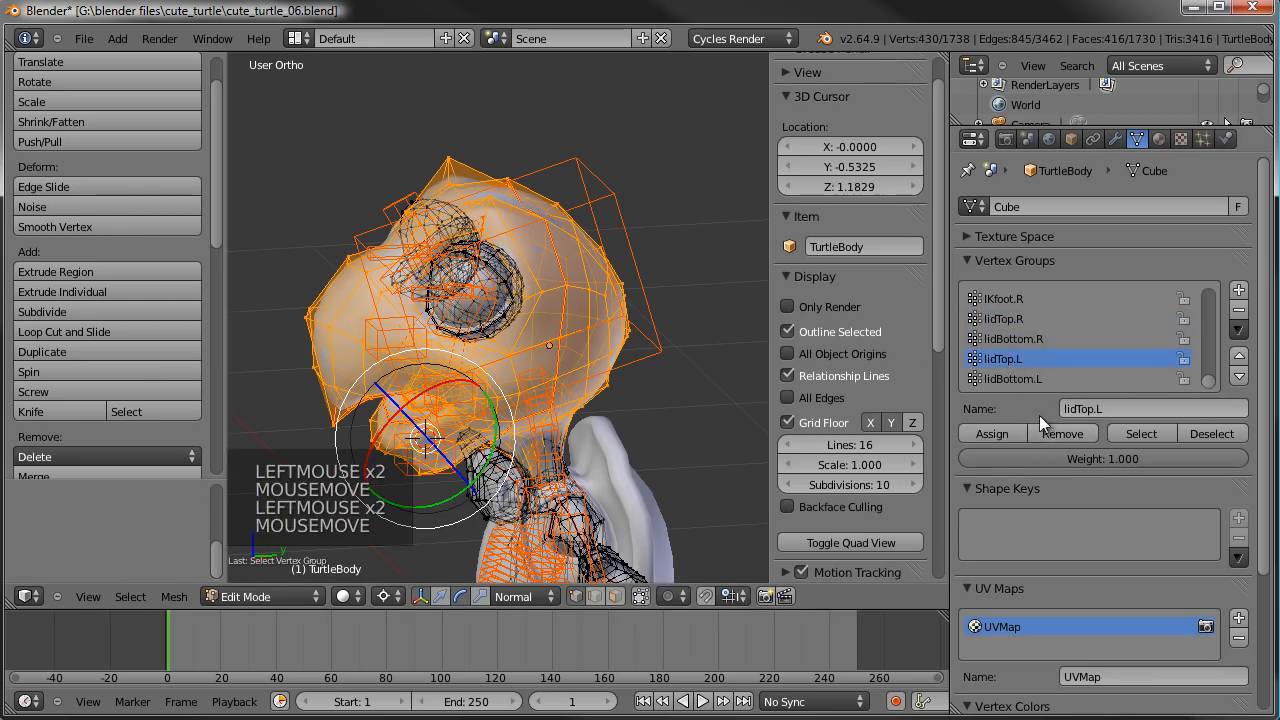
pyautogui.click(1051, 432)
pyautogui.click(1015, 384)
pyautogui.click(1052, 437)
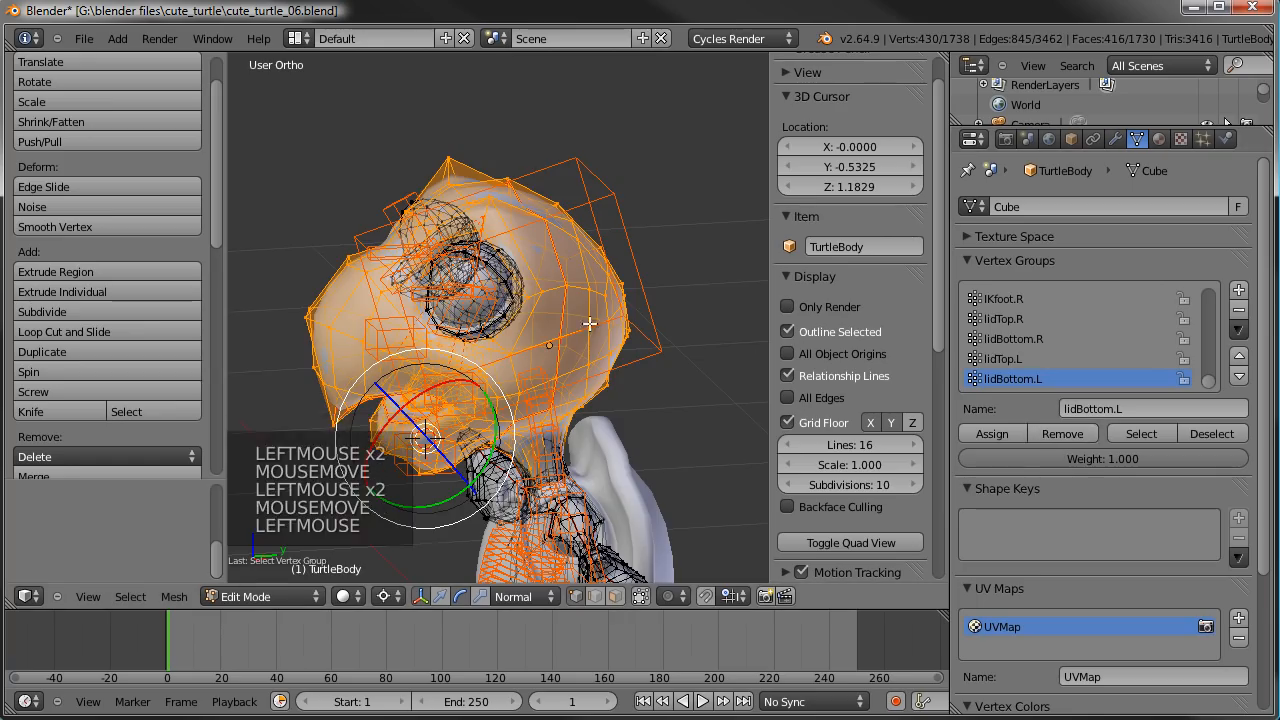
# - Clear the selection, select the linked upper eyelid geometry of the right eye and assign it to lidTop.R with weight 1.000
pyautogui.press('a')
pyautogui.moveTo(300, 300); pyautogui.dragTo(544, 320, button='middle')
pyautogui.scroll(3, 544, 320)
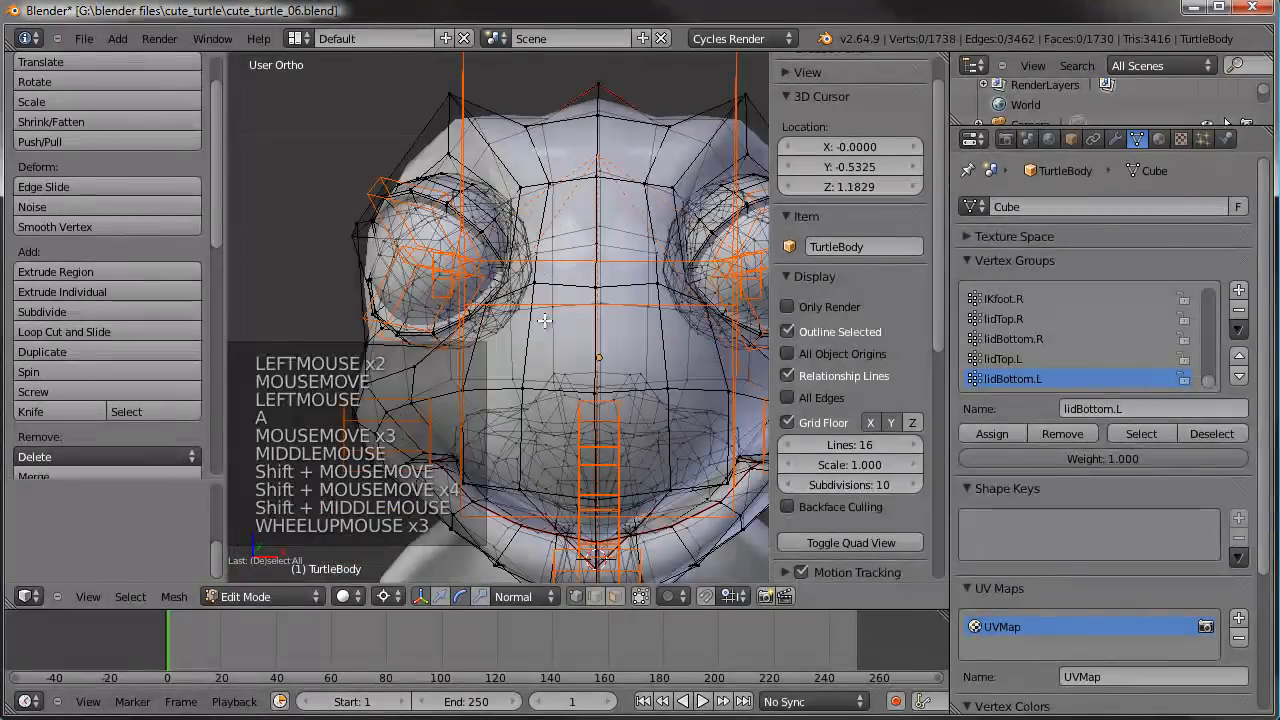
pyautogui.rightClick(410, 188)
pyautogui.hotkey('ctrl', ';')
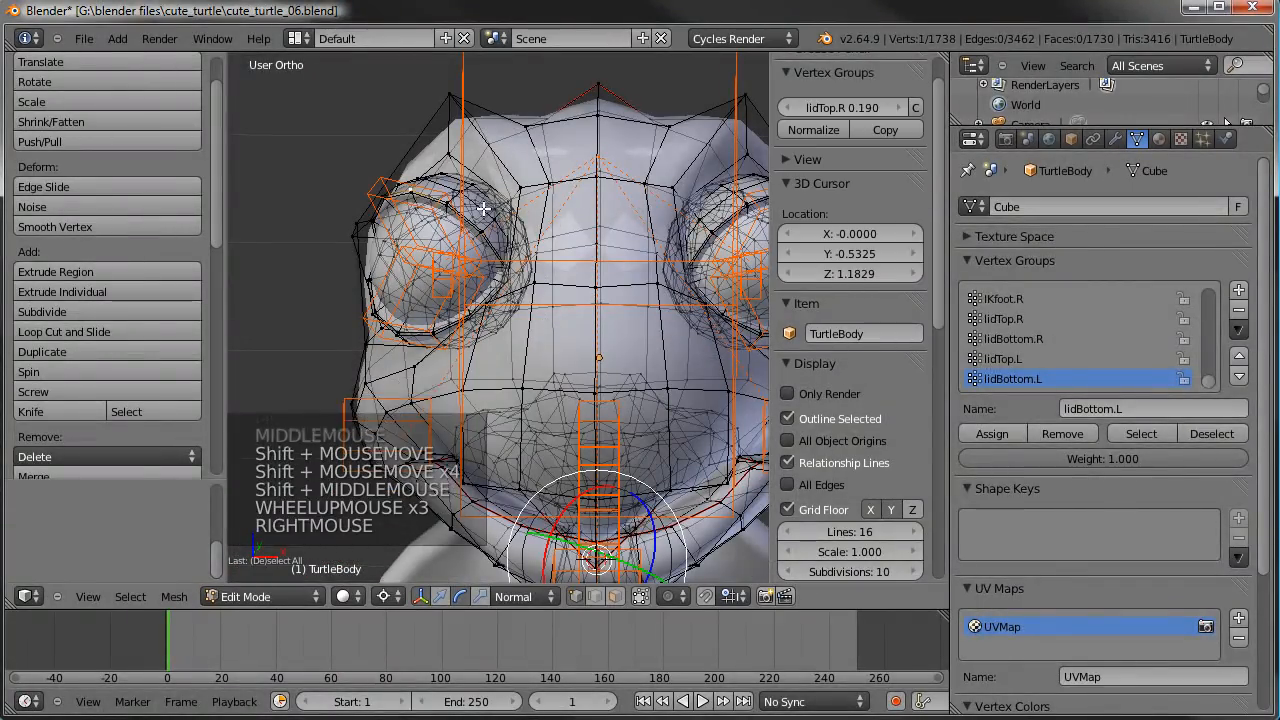
pyautogui.hotkey('ctrl', 'l')
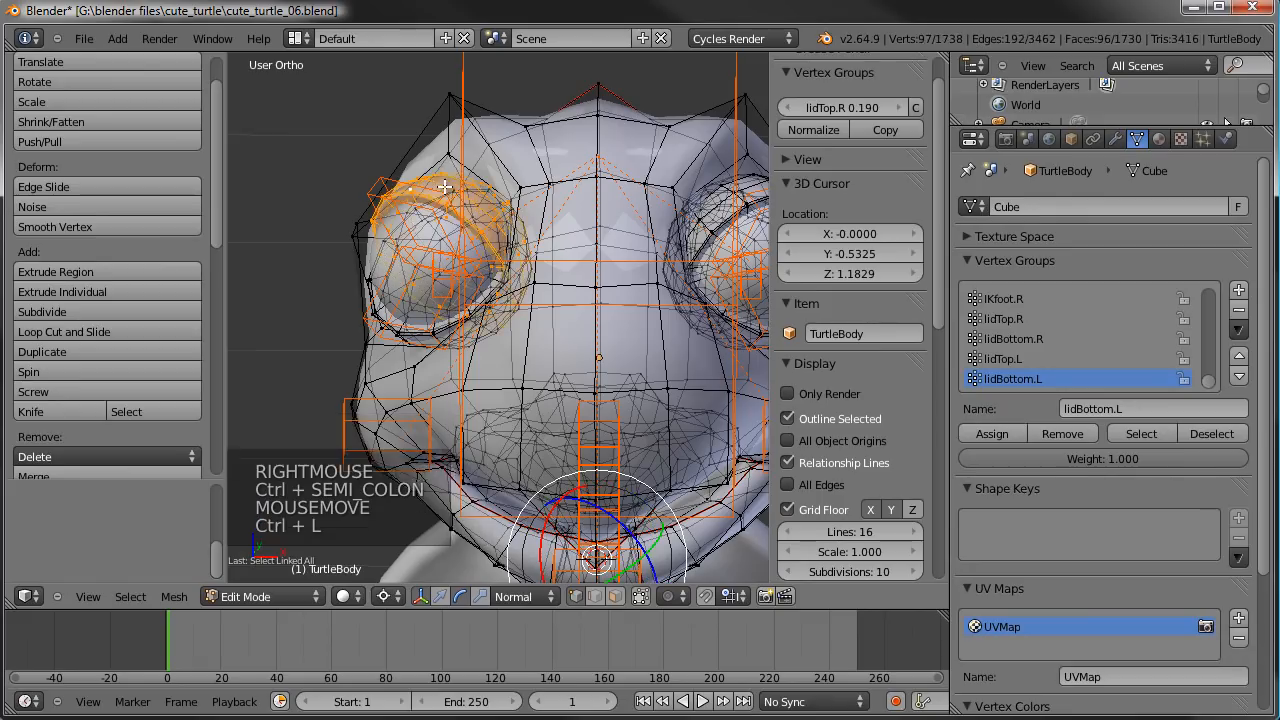
pyautogui.click(1010, 320)
pyautogui.click(980, 438)
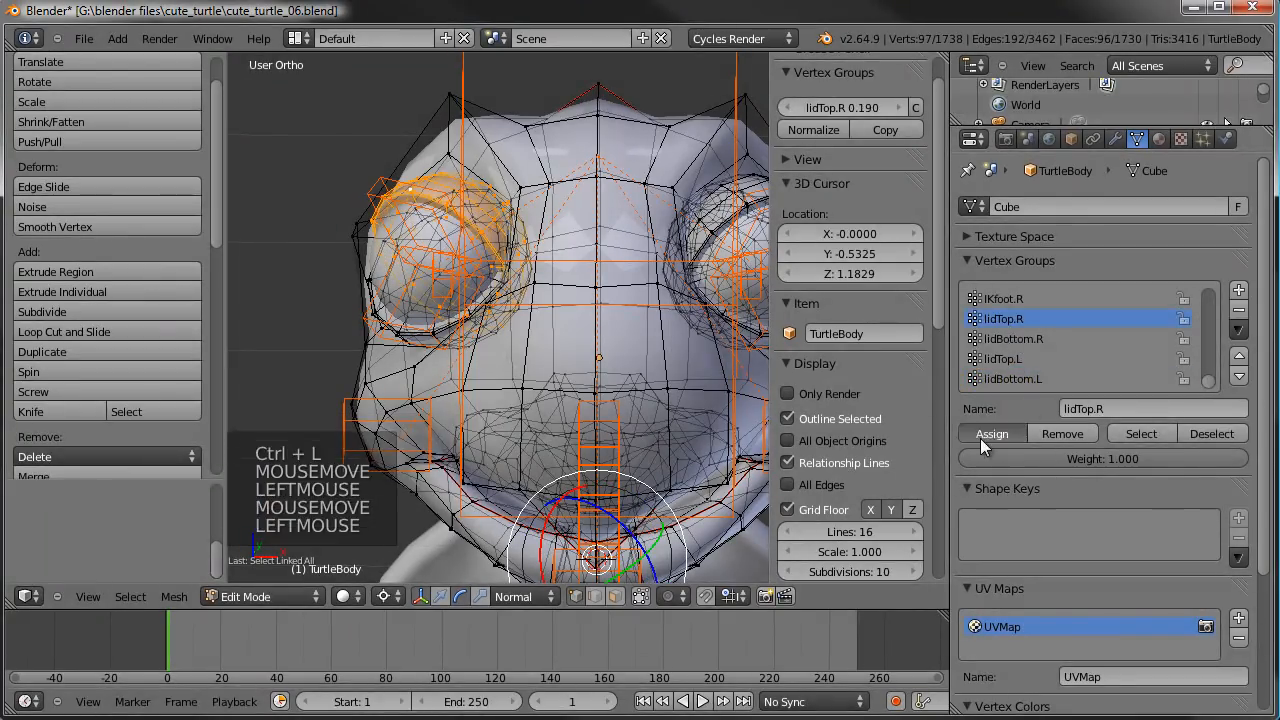
# - Select the linked lower eyelid geometry of the right eye and assign it to lidBottom.R with weight 1.000
pyautogui.rightClick(432, 332)
pyautogui.hotkey('ctrl', 'l')
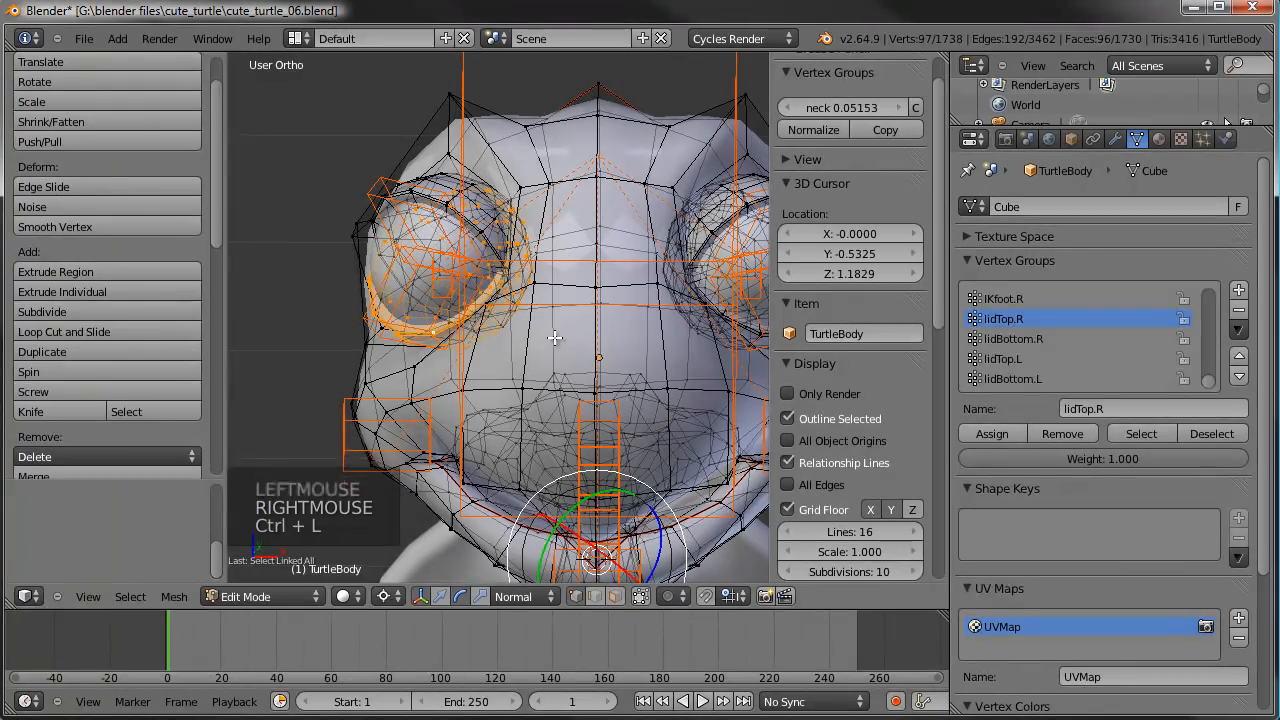
pyautogui.click(1018, 339)
pyautogui.click(992, 433)
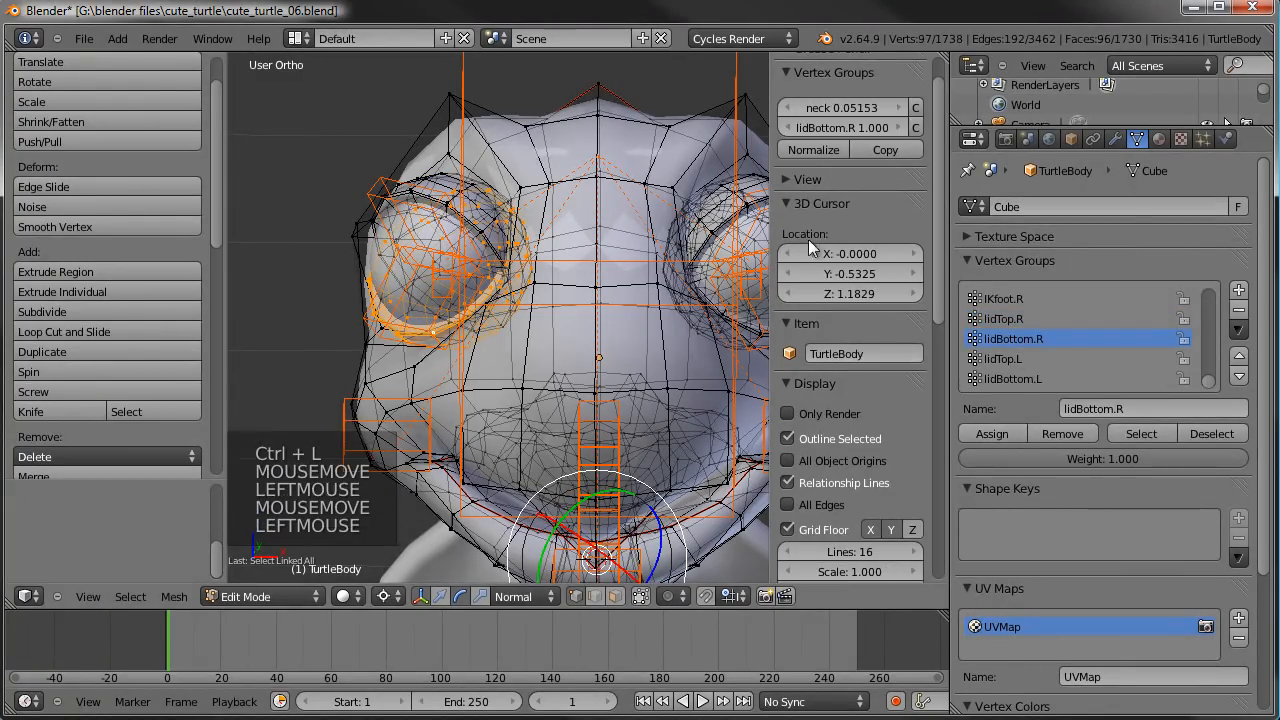
# - Select the linked upper eyelid geometry of the left eye and assign it to lidTop.L with weight 1.000
pyautogui.rightClick(752, 175)
pyautogui.hotkey('ctrl', 'l')
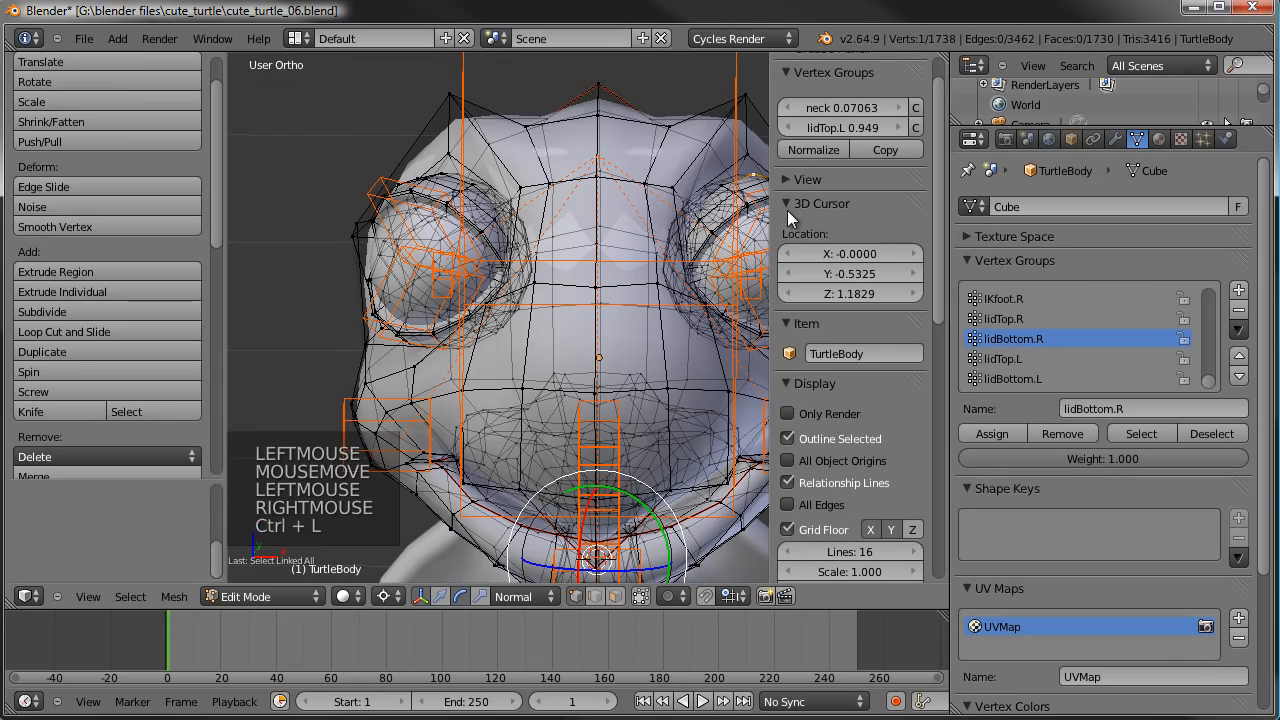
pyautogui.hotkey('ctrl', 'l')
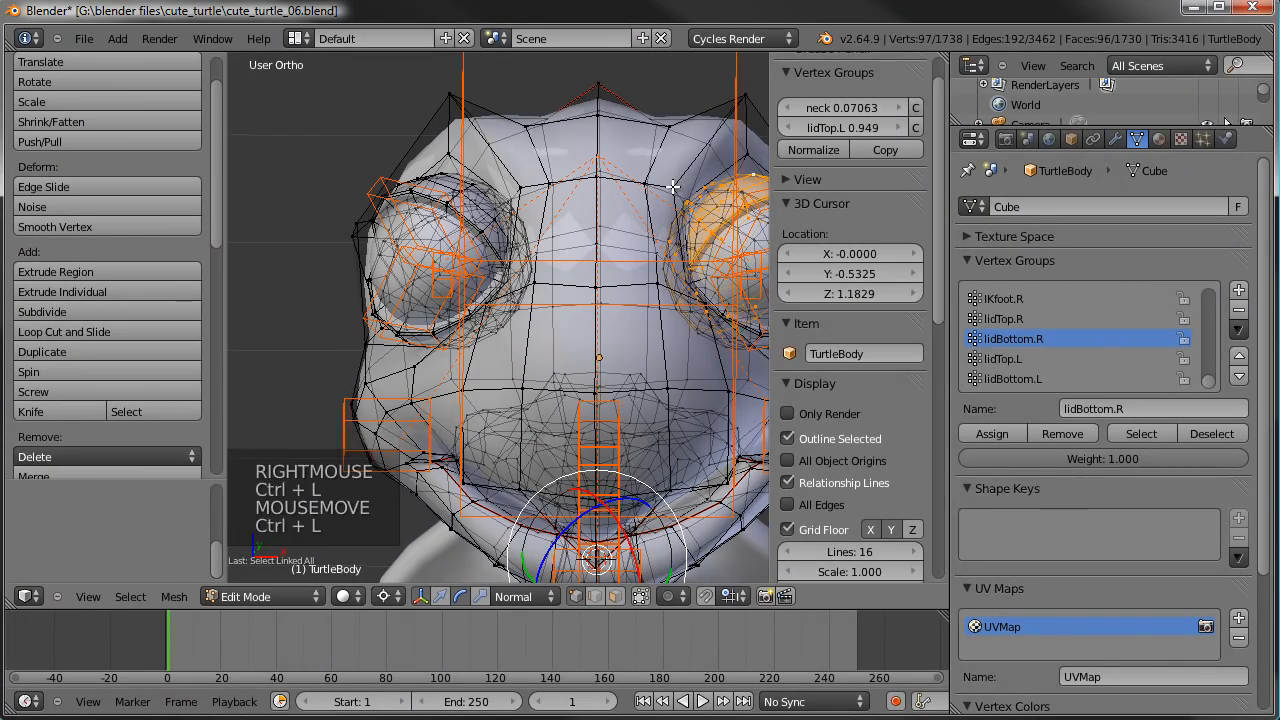
pyautogui.click(1019, 359)
pyautogui.click(1020, 433)
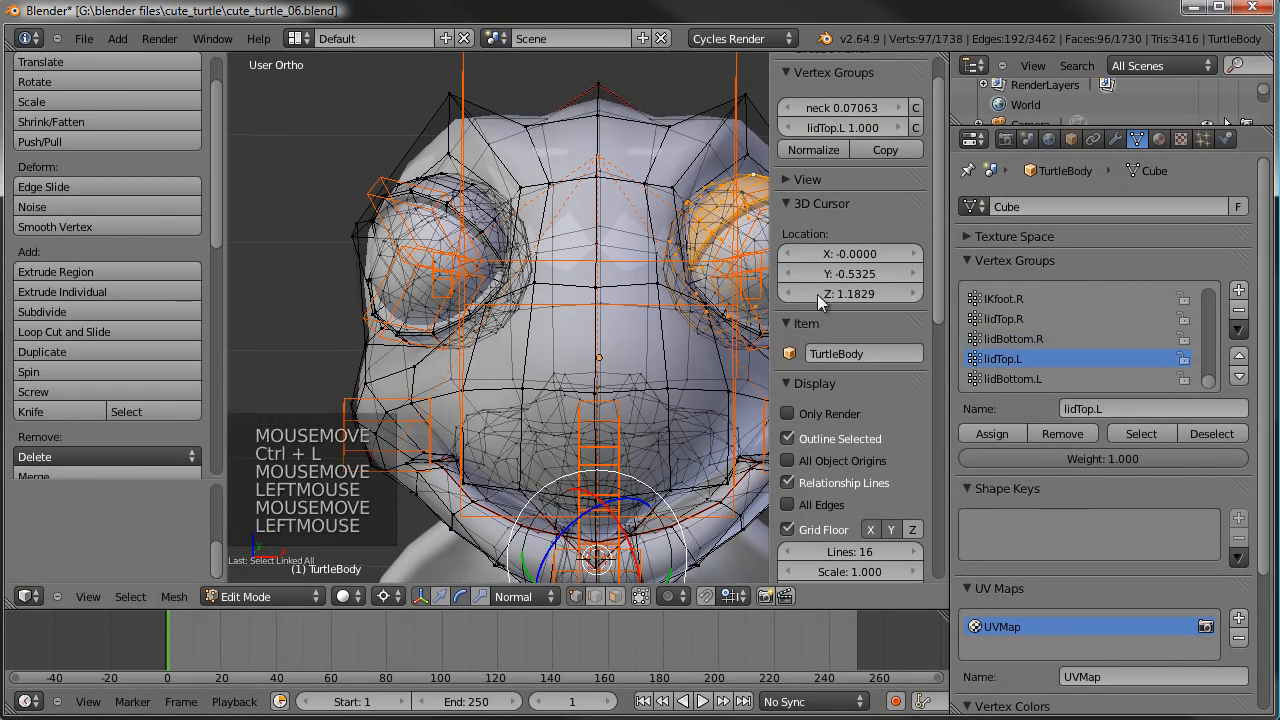
# - Select the linked lower eyelid geometry of the left eye and assign it to lidBottom.L with weight 1.000
pyautogui.rightClick(719, 346)
pyautogui.hotkey('ctrl', 'k')
pyautogui.hotkey('ctrl', 'l')
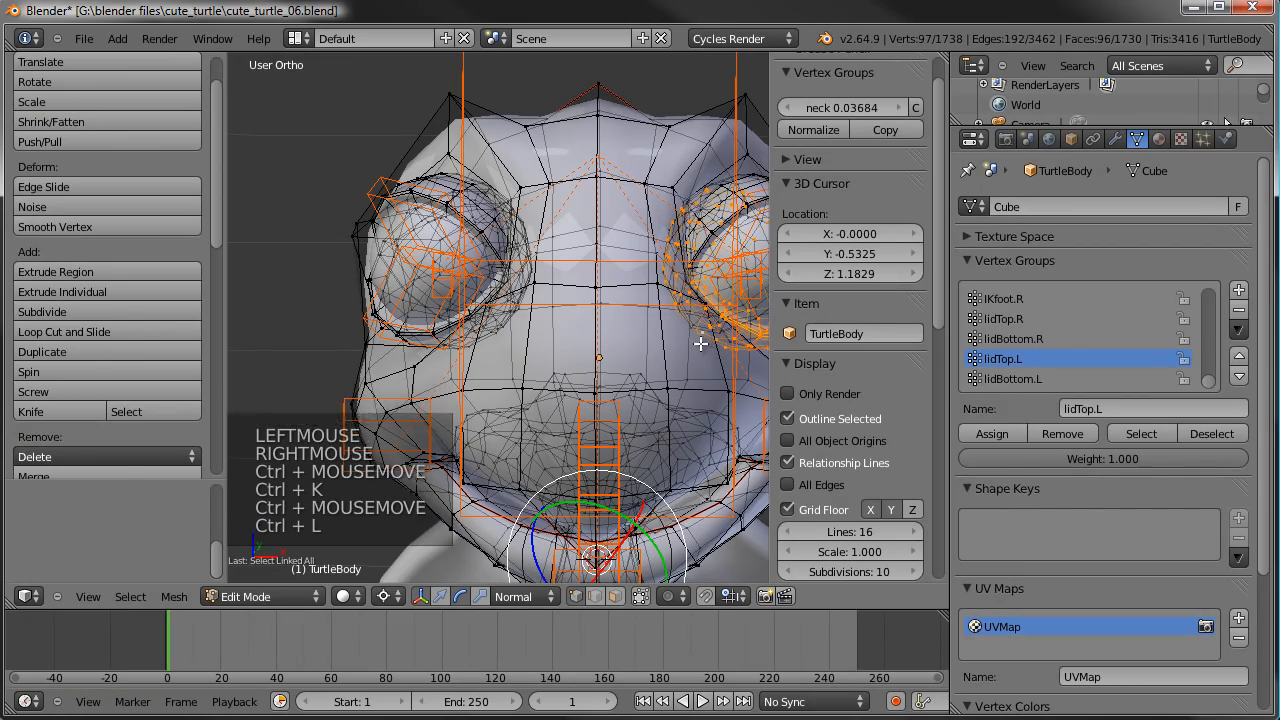
pyautogui.click(1013, 381)
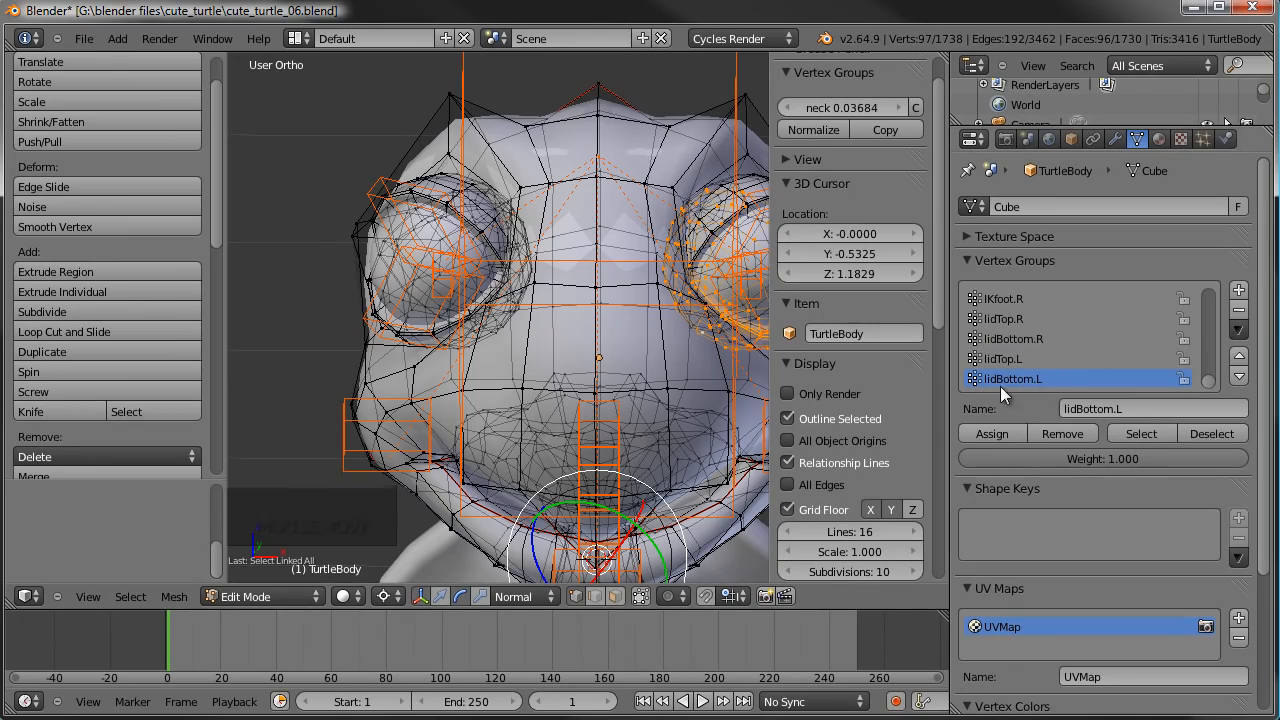
pyautogui.click(997, 437)
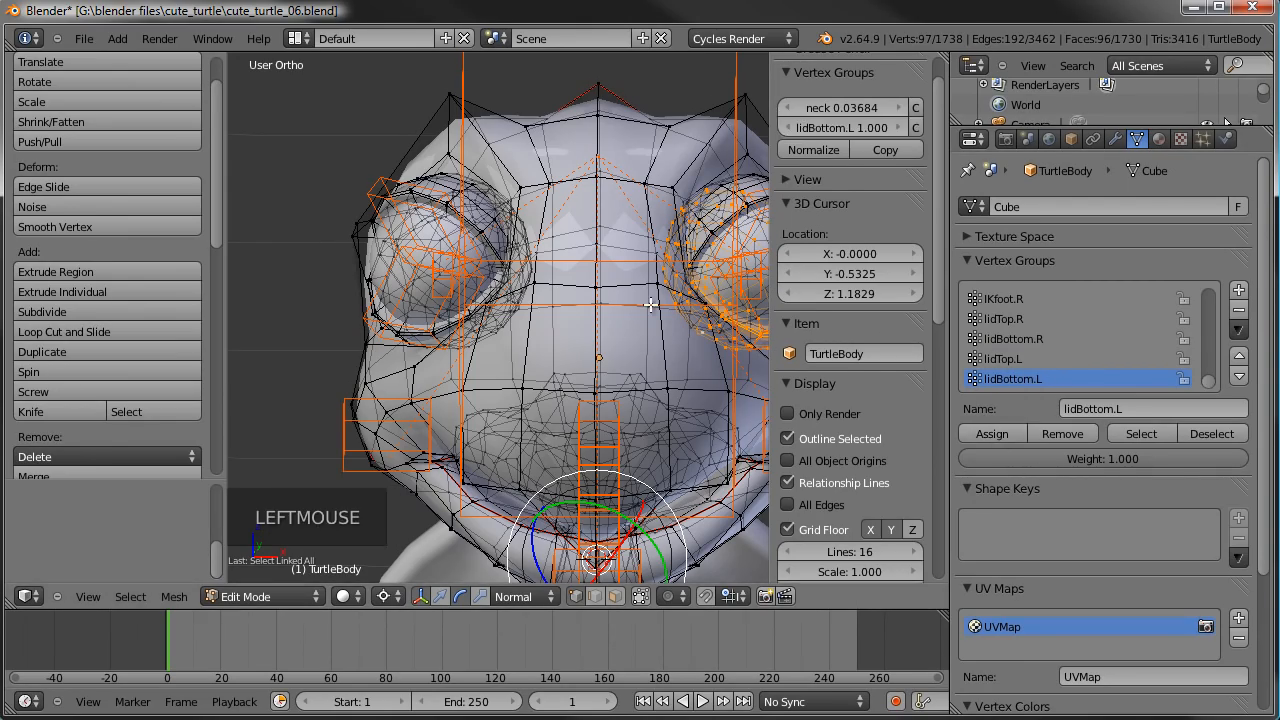
# - Return to Weight Paint mode and test the left lower eyelid's deformation by freely rotating its bone, cancelling each rotation
pyautogui.scroll(-1, 647, 303)
pyautogui.press('Tab')
pyautogui.keyDown('shift'); pyautogui.moveTo(605, 305); pyautogui.dragTo(502, 279, button='middle'); pyautogui.keyUp('shift')
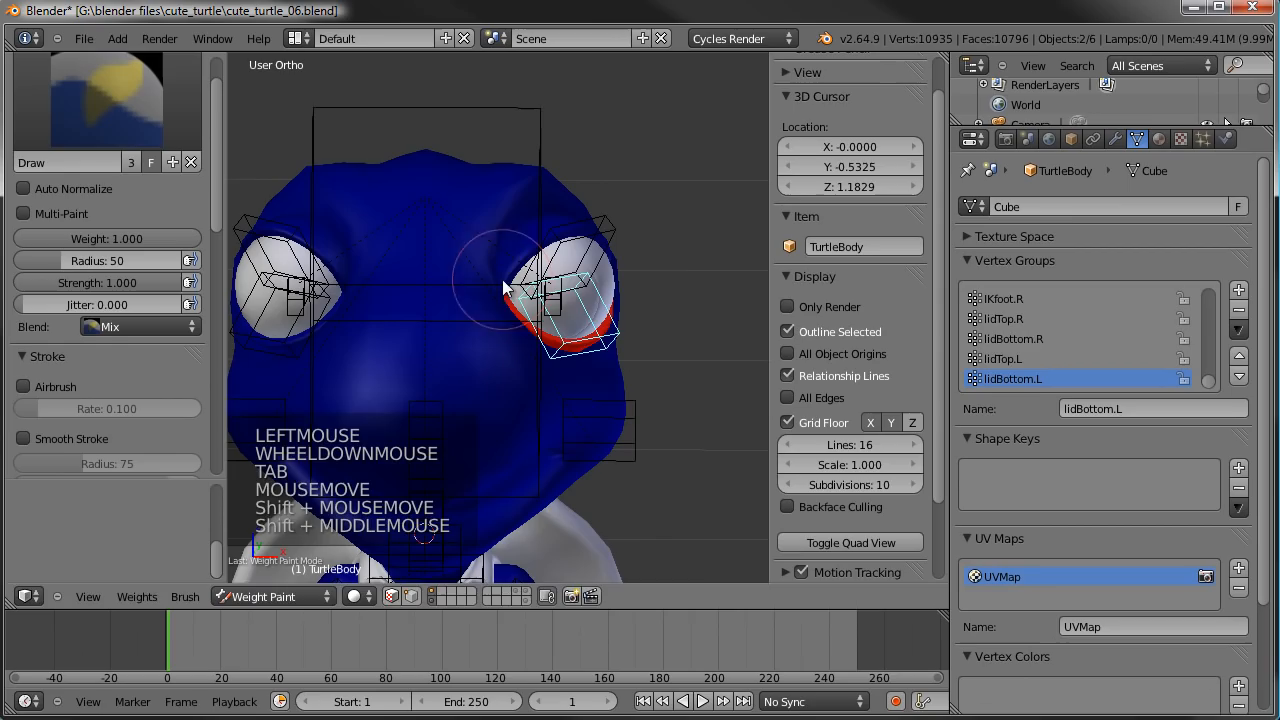
pyautogui.press('r')
pyautogui.rightClick(622, 329)
pyautogui.middleClick(628, 325)
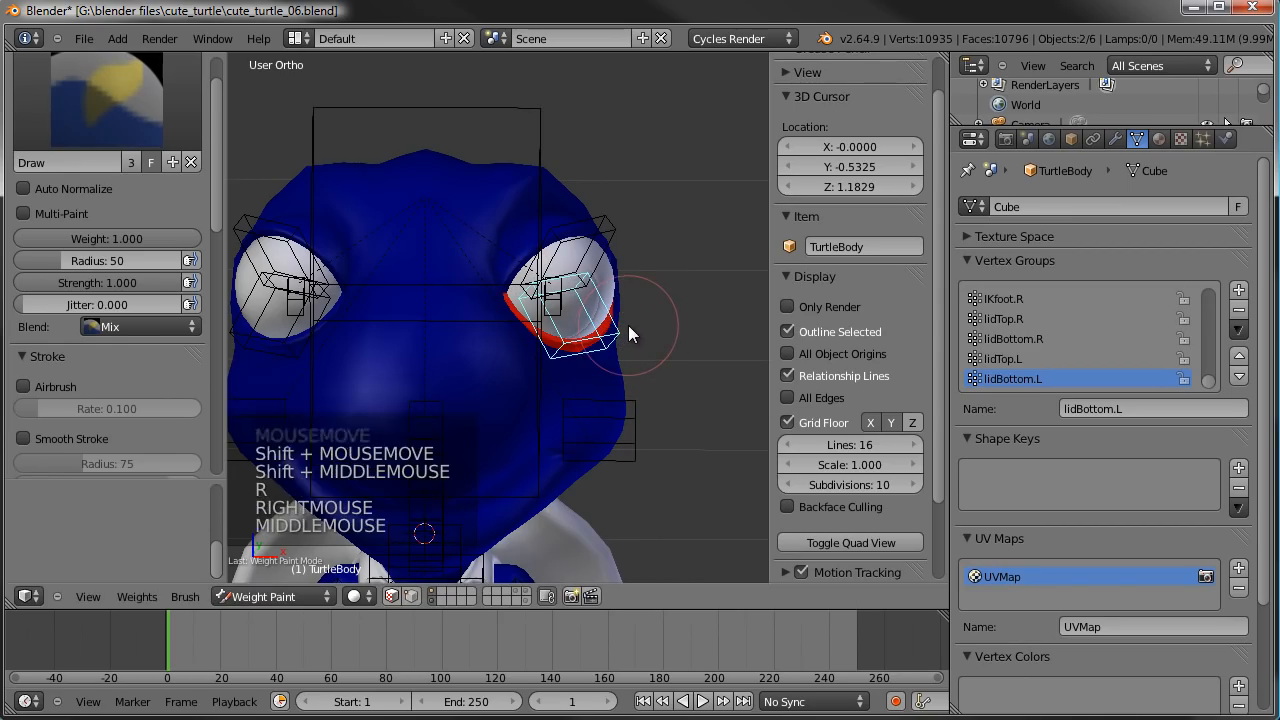
pyautogui.hotkey('ctrl', ',')
pyautogui.press('r')
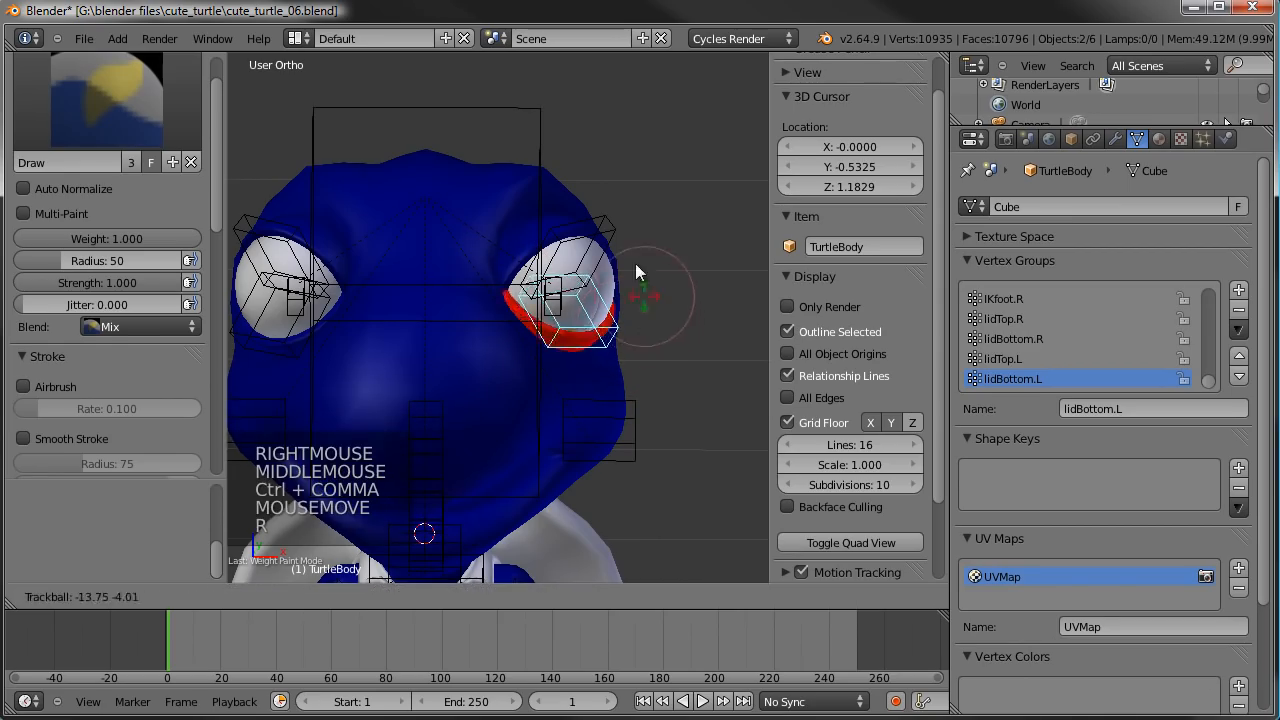
pyautogui.rightClick(622, 242)
# - Test the upper eyelid deformation by freely rotating the eyelid bones, cancelling each rotation
pyautogui.rightClick(610, 228)
pyautogui.press('r')
pyautogui.press('r')
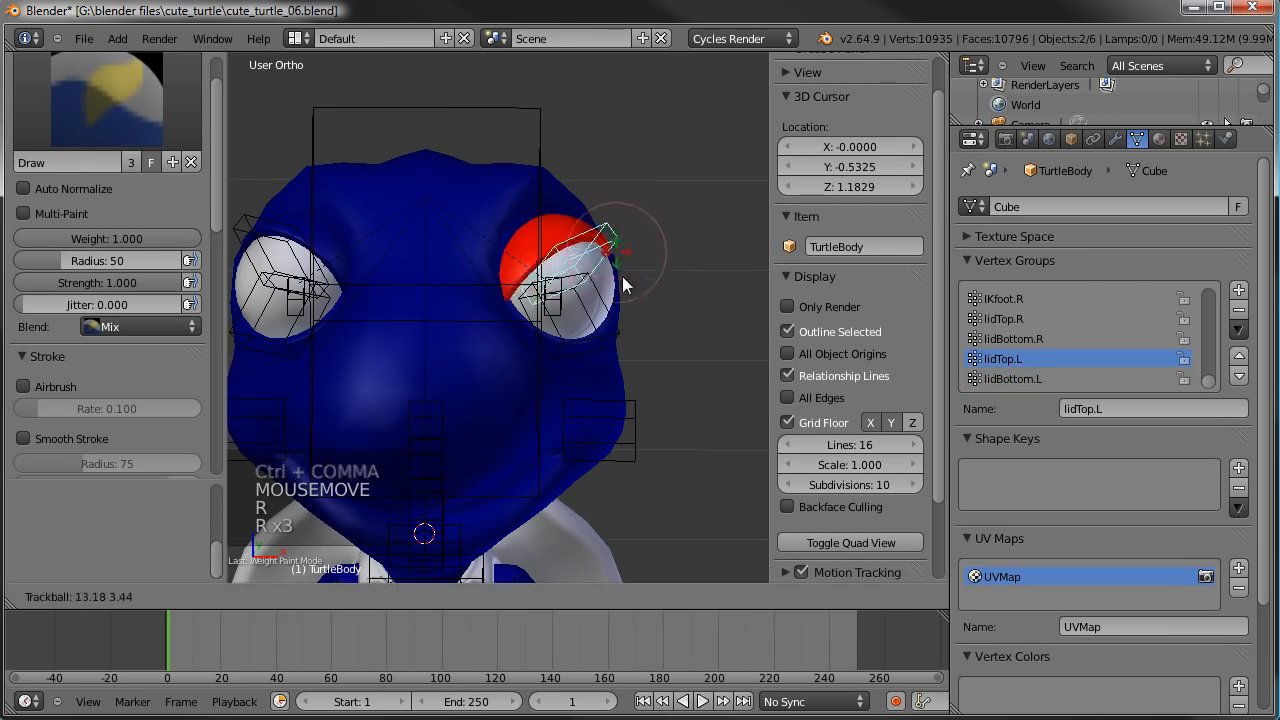
pyautogui.rightClick(358, 225)
pyautogui.rightClick(356, 221)
pyautogui.press('r')
pyautogui.press('r')
pyautogui.press('r')
pyautogui.rightClick(401, 276)
# - Test the head group's deformation by freely rotating the head bone, cancelling the rotation
pyautogui.rightClick(555, 145)
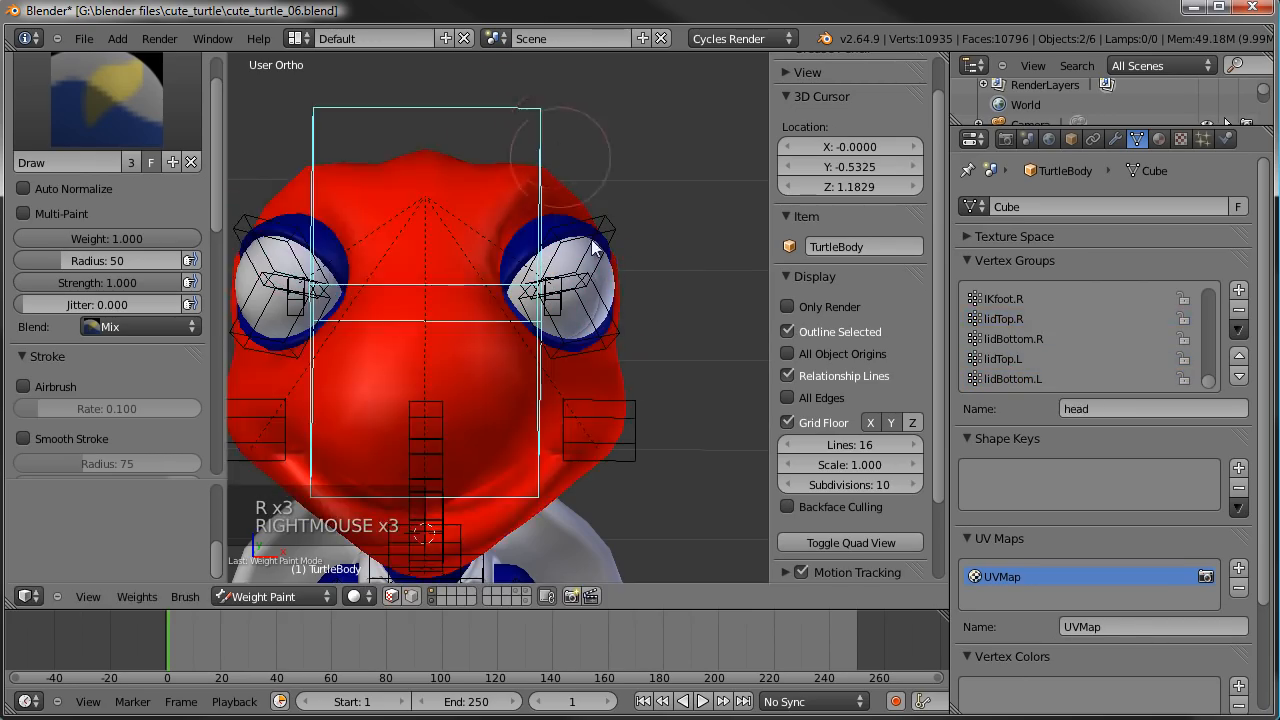
pyautogui.press('r')
pyautogui.press('r')
pyautogui.press('r')
pyautogui.press('r')
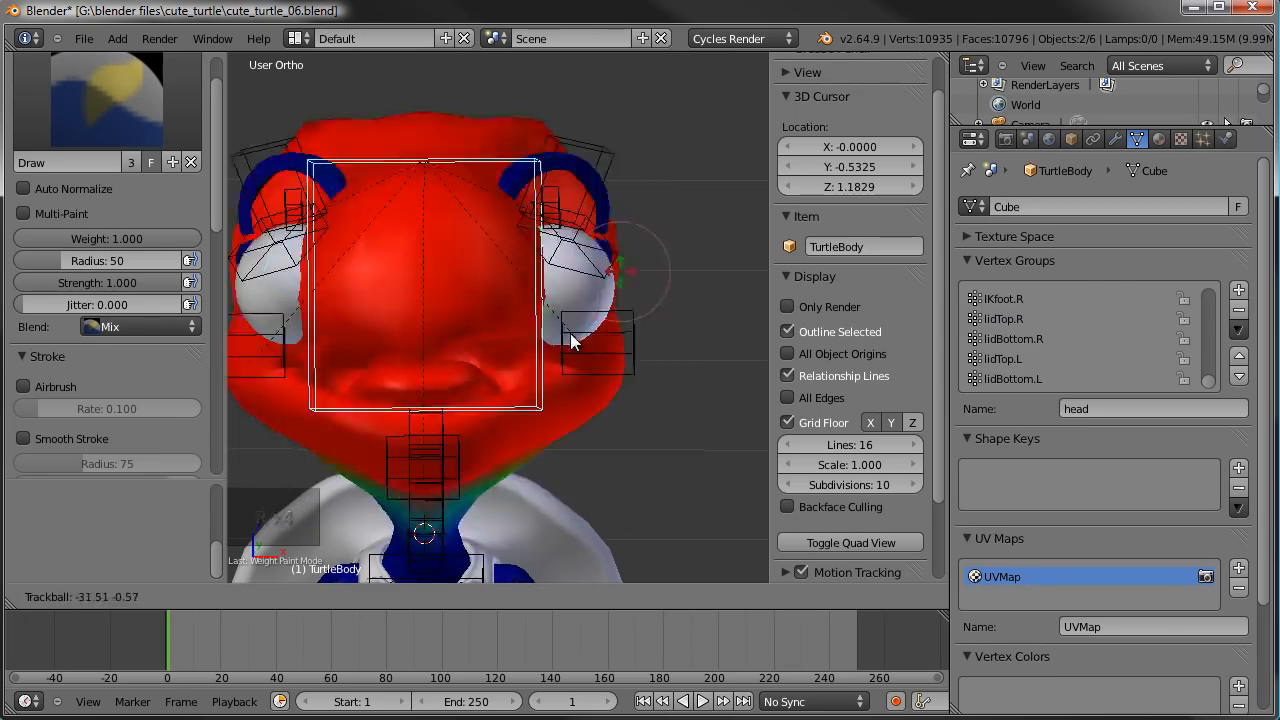
pyautogui.rightClick(588, 290)
# - Examine the weighted head, eyelids and eyes from the front and from an angled side view
pyautogui.scroll(-4, 593, 309)
pyautogui.moveTo(593, 309); pyautogui.dragTo(571, 264, button='middle')
pyautogui.scroll(3, 523, 334)
pyautogui.scroll(-2, 572, 265)
pyautogui.hotkey('shift', 'f')
pyautogui.keyDown('shift'); pyautogui.moveTo(592, 423); pyautogui.dragTo(555, 490, button='middle'); pyautogui.keyUp('shift')
pyautogui.moveTo(462, 383); pyautogui.dragTo(571, 429, button='middle')
pyautogui.press('KP_1')
pyautogui.keyDown('shift'); pyautogui.moveTo(615, 267); pyautogui.dragTo(661, 343, button='middle'); pyautogui.keyUp('shift')
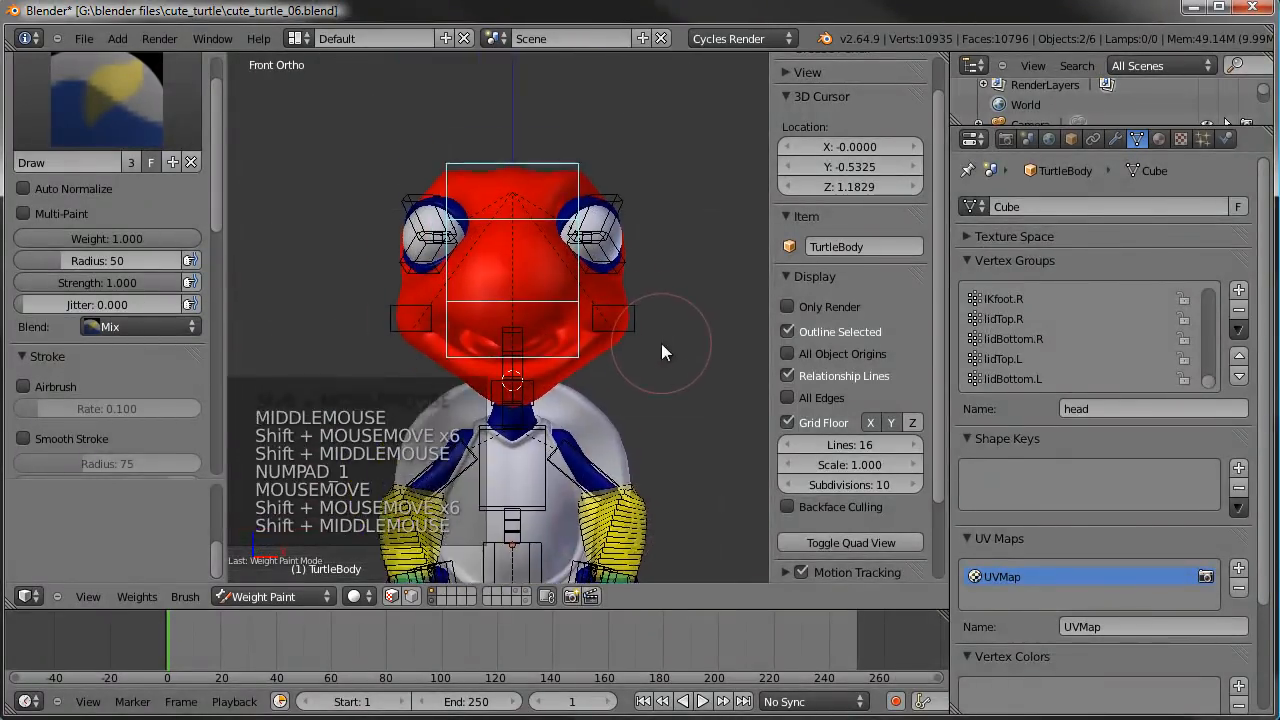
pyautogui.scroll(2, 661, 343)
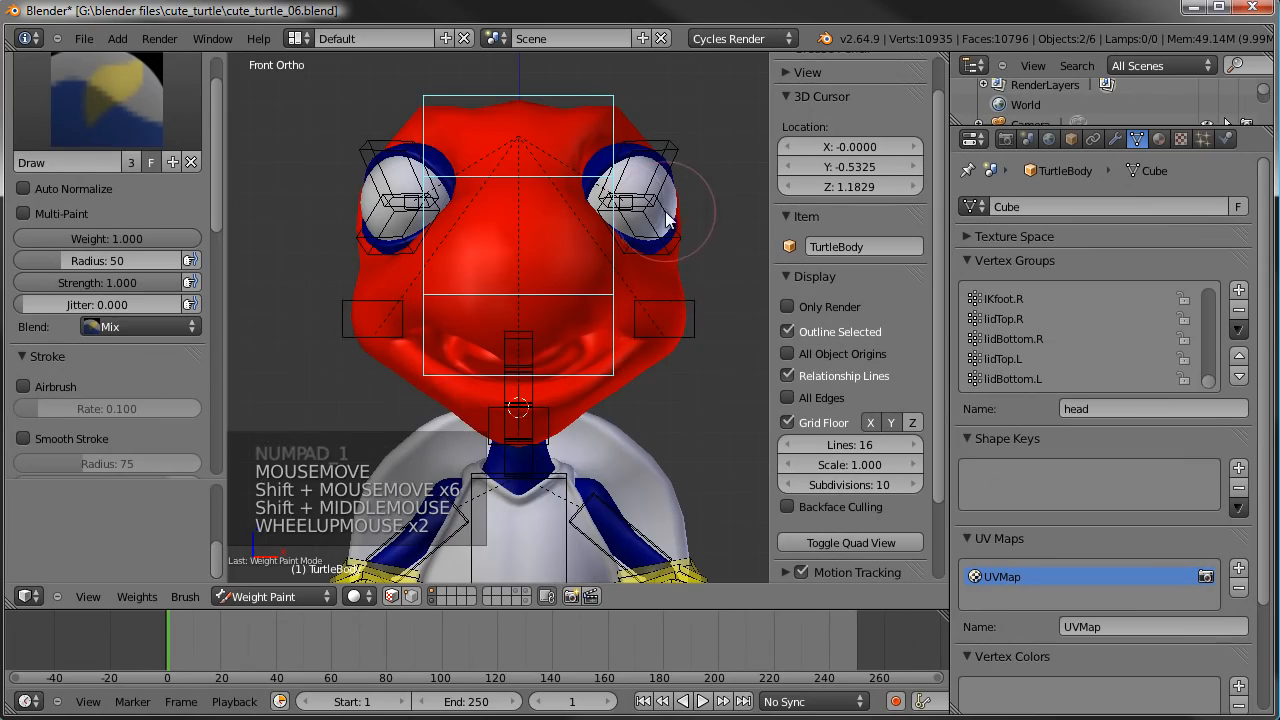
pyautogui.moveTo(700, 212); pyautogui.dragTo(631, 206, button='middle')
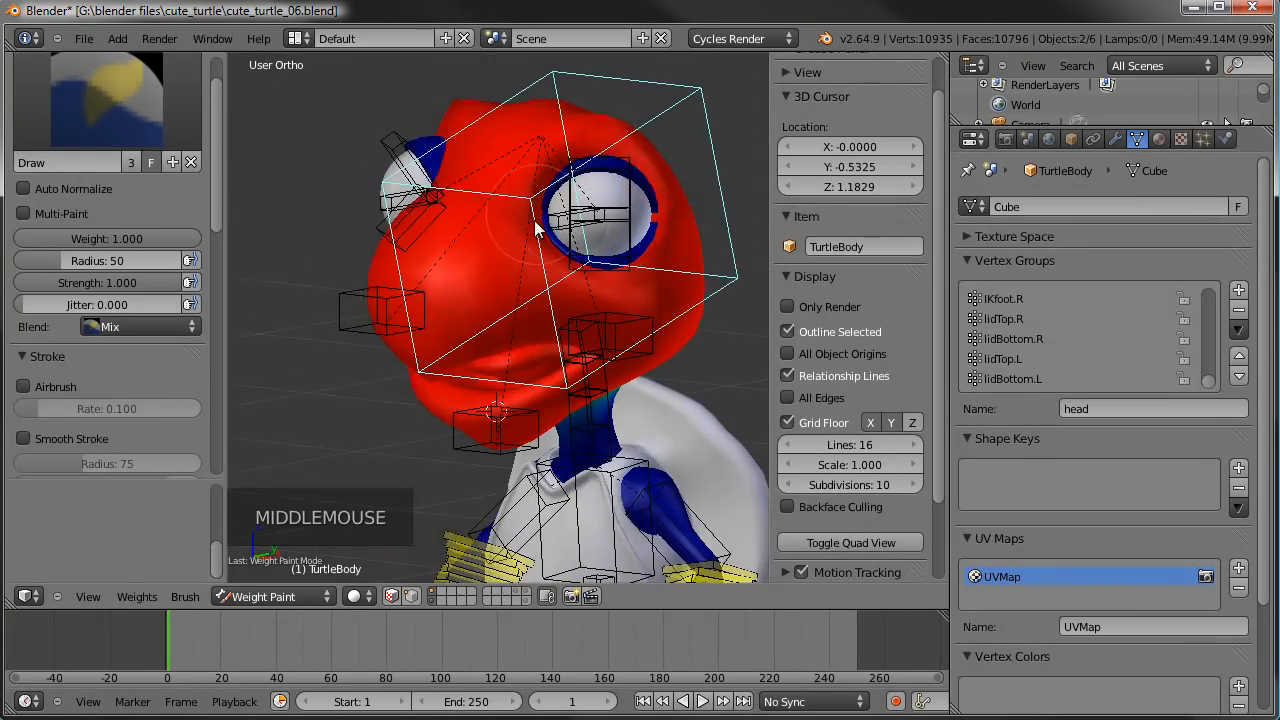
pyautogui.scroll(3, 619, 138)
# - Switch the turtle body from Weight Paint to Object Mode with the left eye in close view
pyautogui.click(308, 597)
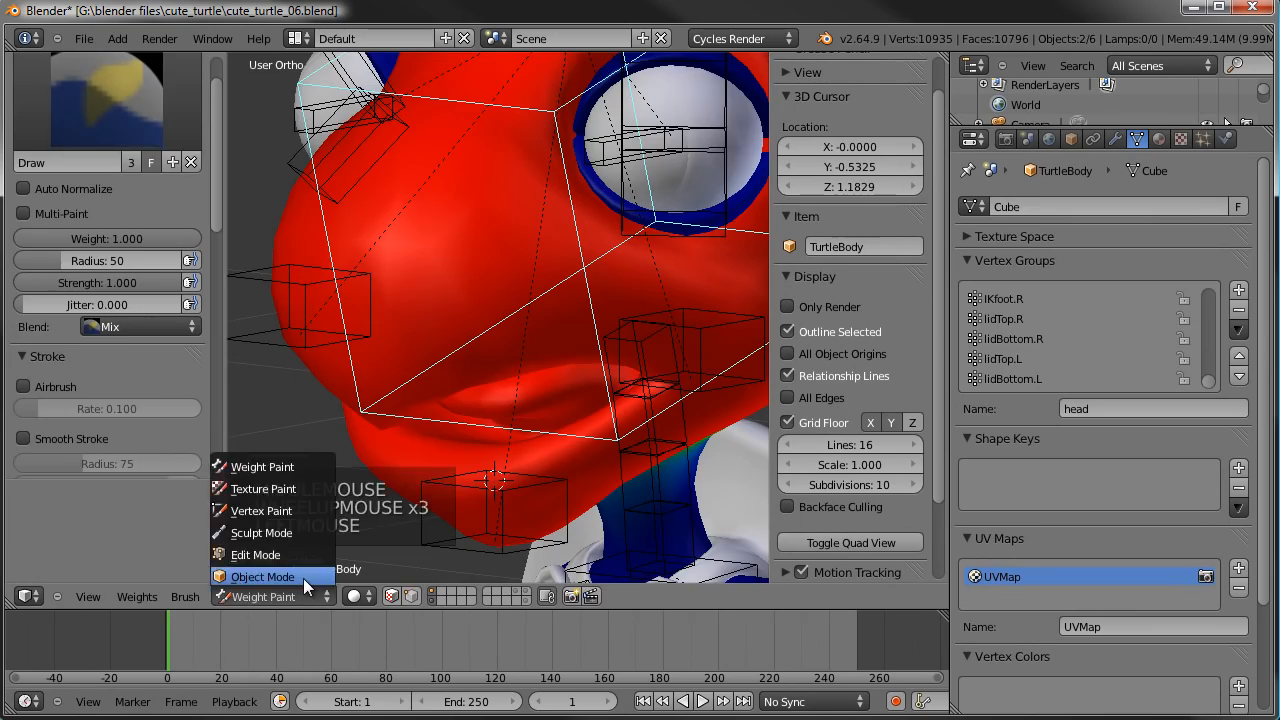
pyautogui.click(304, 576)
pyautogui.scroll(-3, 381, 559)
pyautogui.keyDown('shift'); pyautogui.moveTo(381, 559); pyautogui.dragTo(493, 386, button='middle'); pyautogui.keyUp('shift')
pyautogui.scroll(2, 493, 386)
pyautogui.scroll(1, 493, 386)
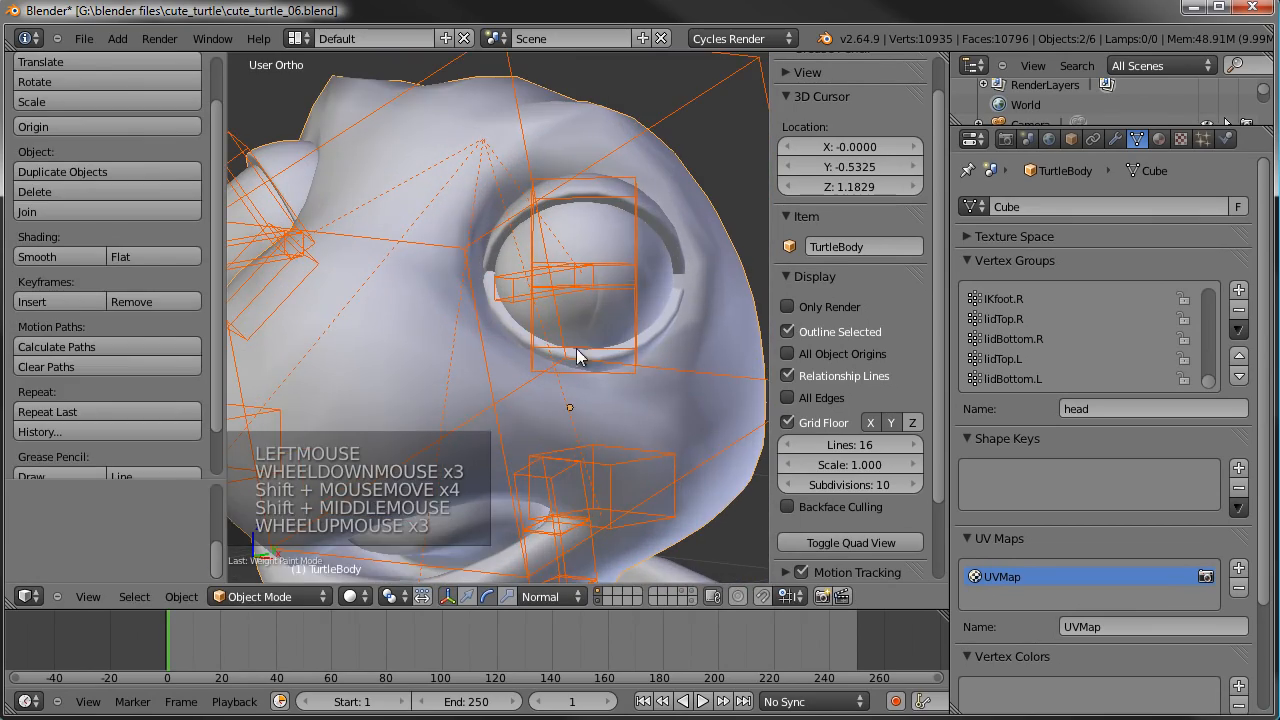
pyautogui.click(310, 604)
pyautogui.click(309, 599)
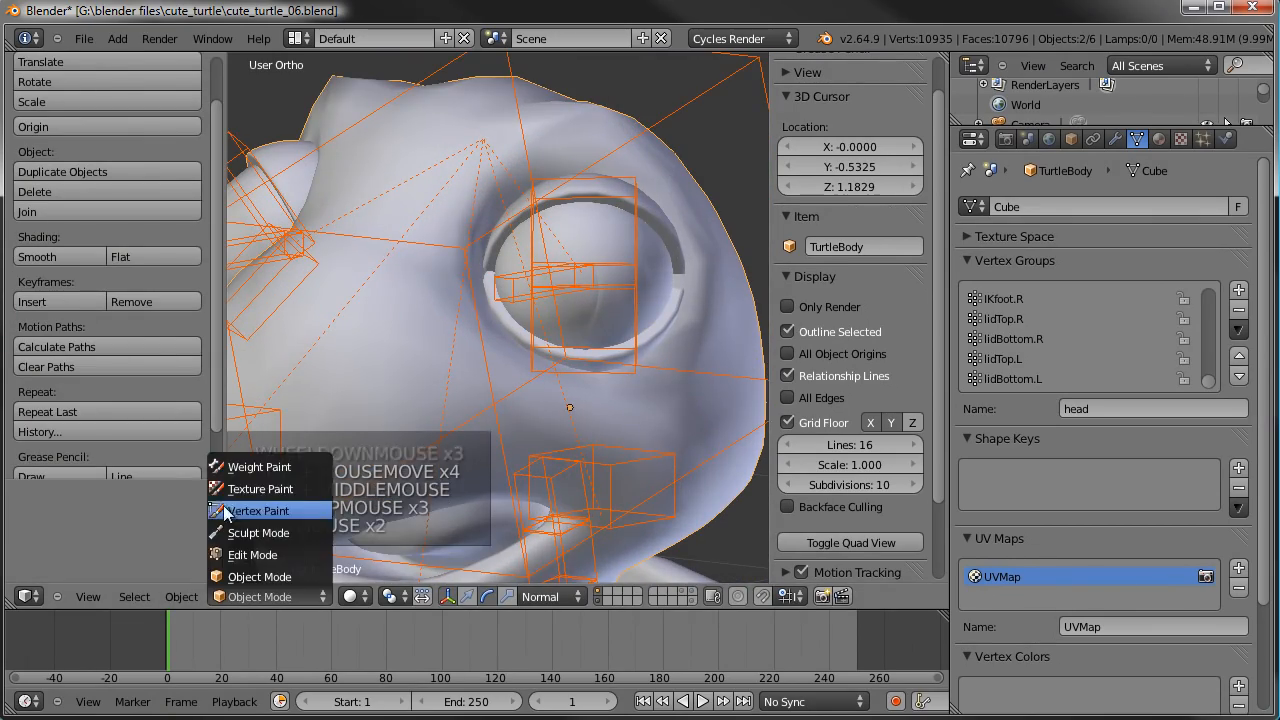
# - Parent the left eyeball to the armature's eye.L bone in Pose Mode, using the Bone parenting option
pyautogui.rightClick(700, 98)
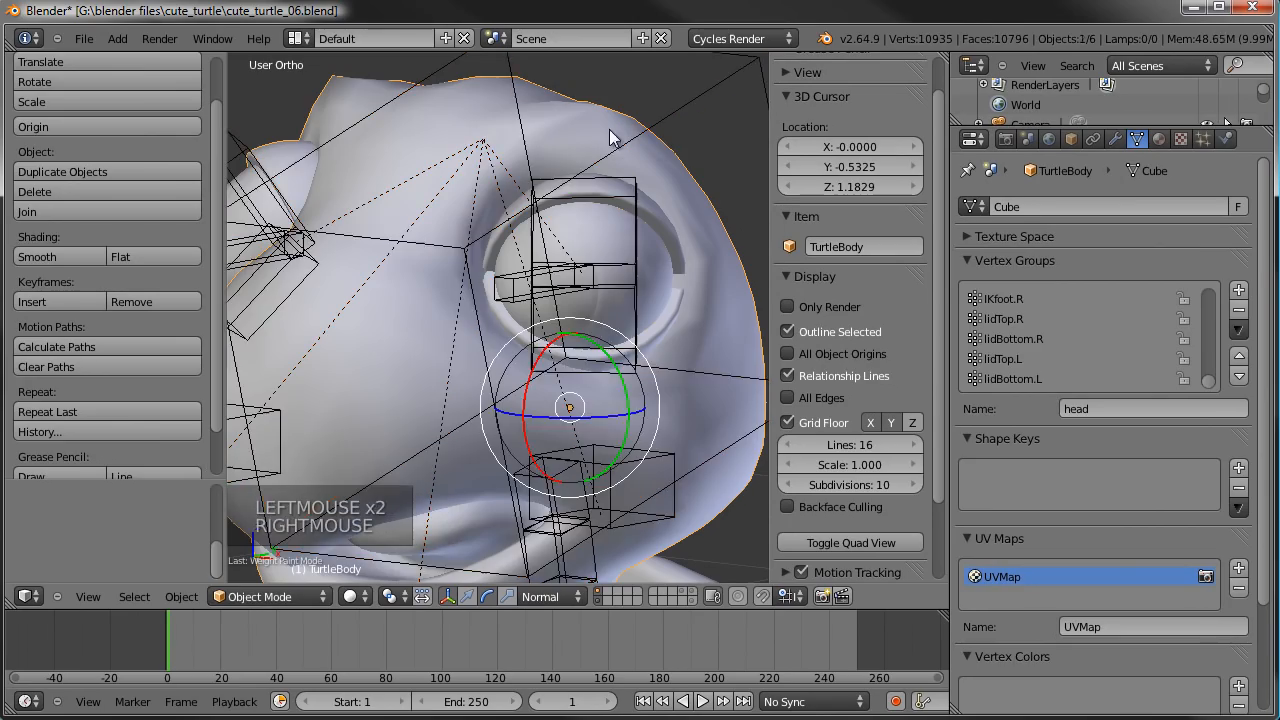
pyautogui.rightClick(560, 246)
pyautogui.scroll(-3, 556, 330)
pyautogui.scroll(3, 554, 345)
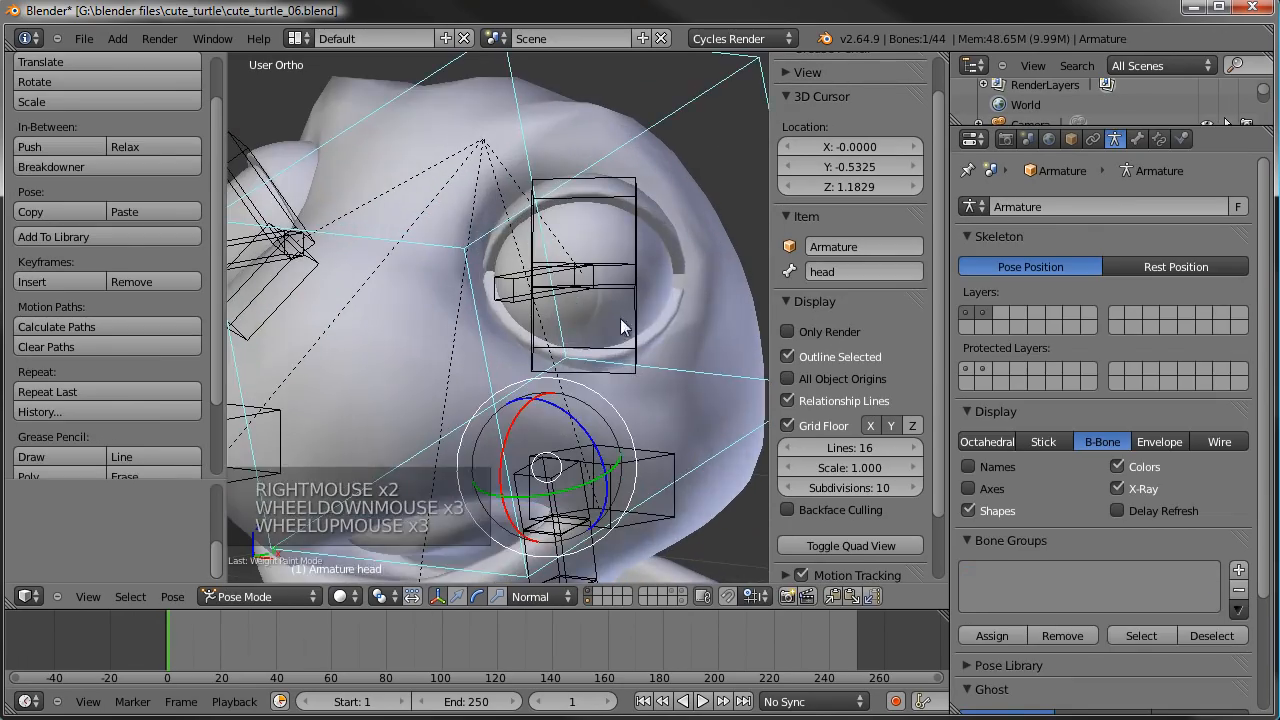
pyautogui.rightClick(667, 265)
pyautogui.keyDown('shift'); pyautogui.rightClick(505, 319); pyautogui.keyUp('shift')
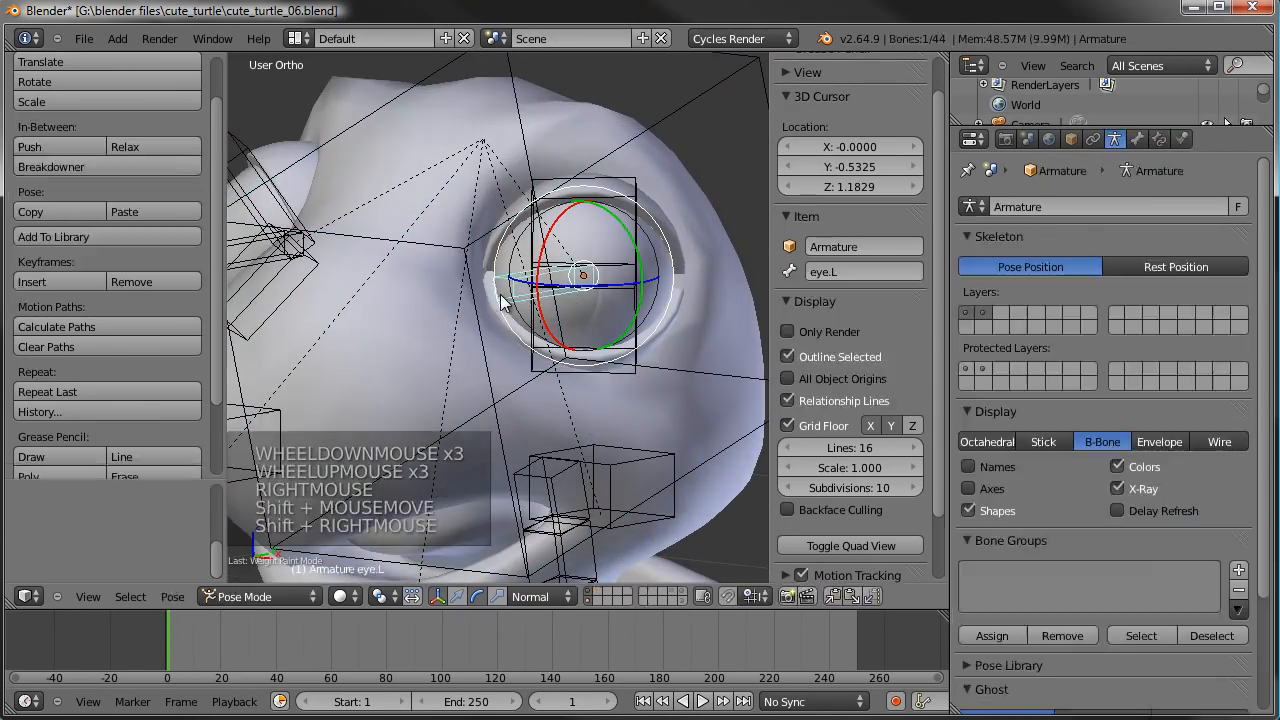
pyautogui.hotkey('ctrl', 'p')
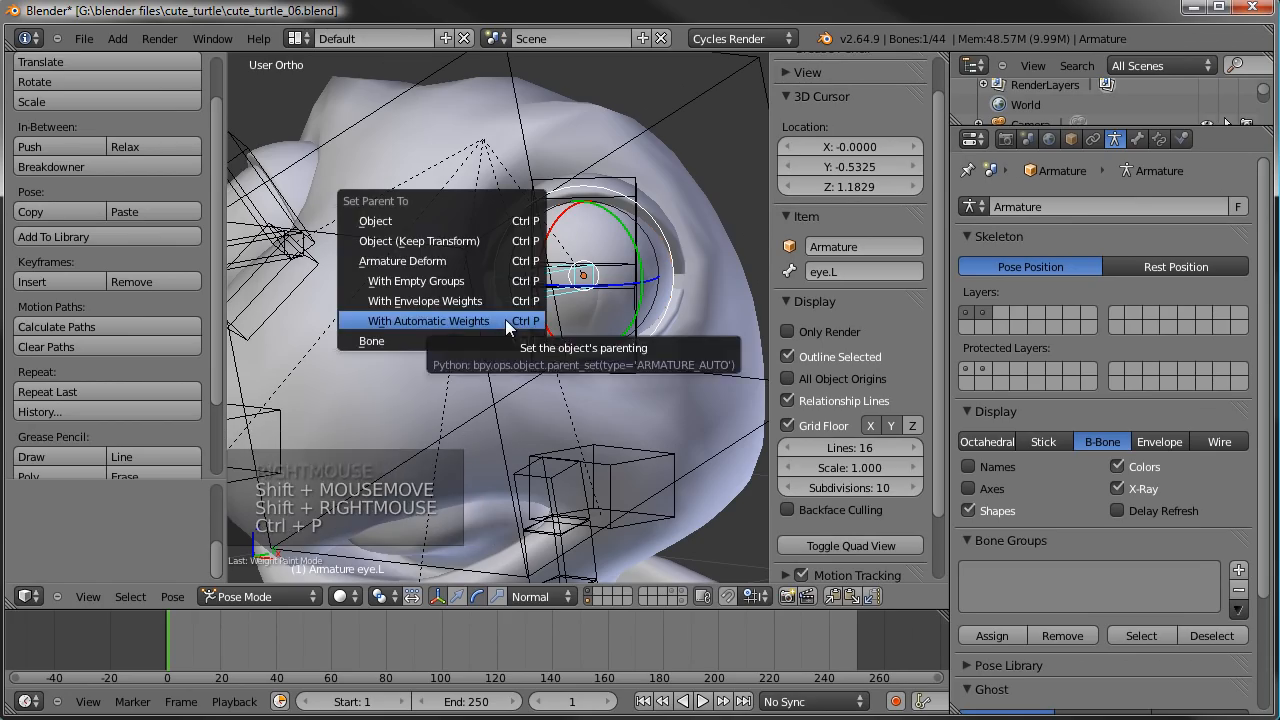
pyautogui.click(374, 342)
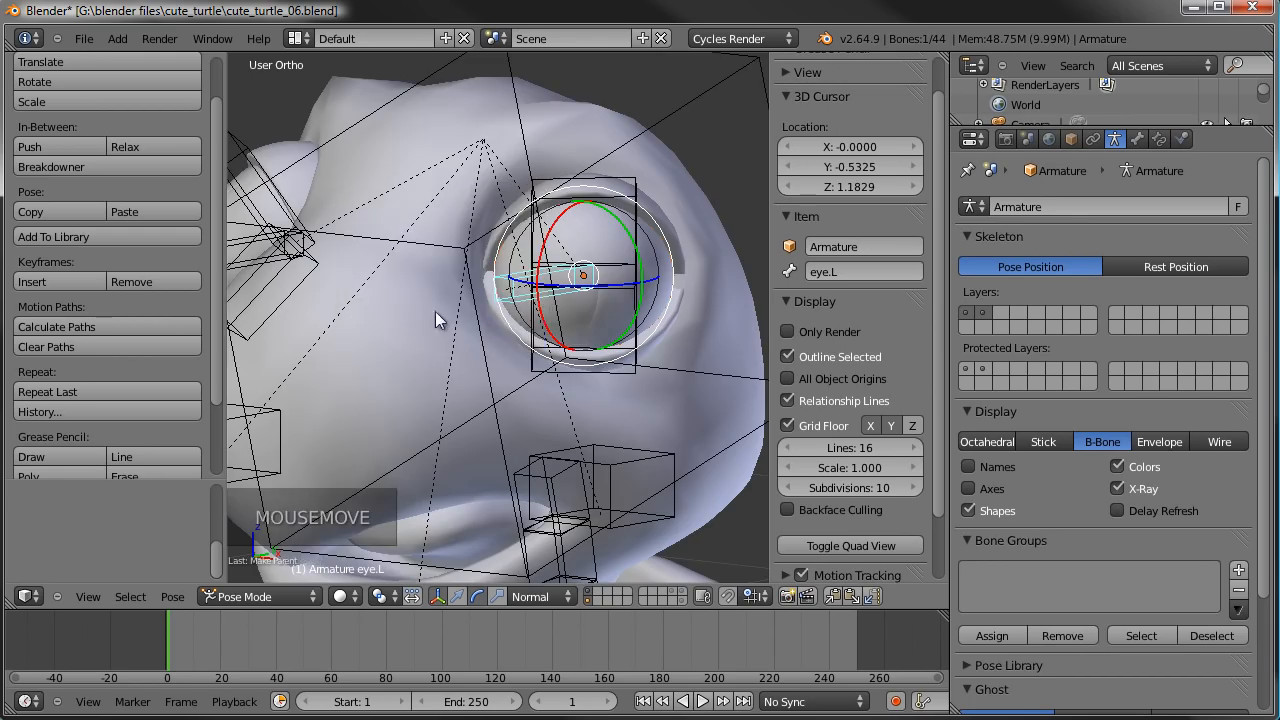
# - Parent the right eyeball to the armature's eye.R bone, using the Bone parenting option
pyautogui.scroll(-1, 370, 288)
pyautogui.moveTo(370, 288); pyautogui.dragTo(475, 304, button='middle')
pyautogui.scroll(4, 475, 304)
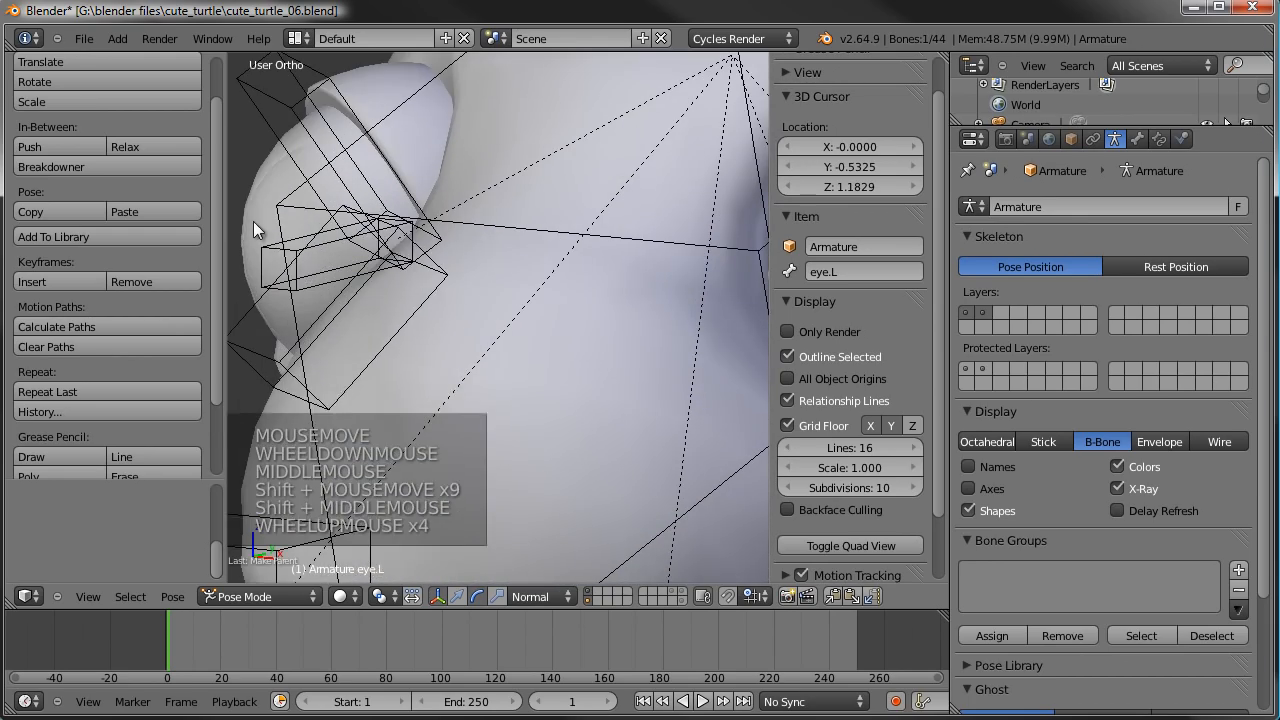
pyautogui.rightClick(237, 209)
pyautogui.keyDown('shift'); pyautogui.rightClick(265, 250); pyautogui.keyUp('shift')
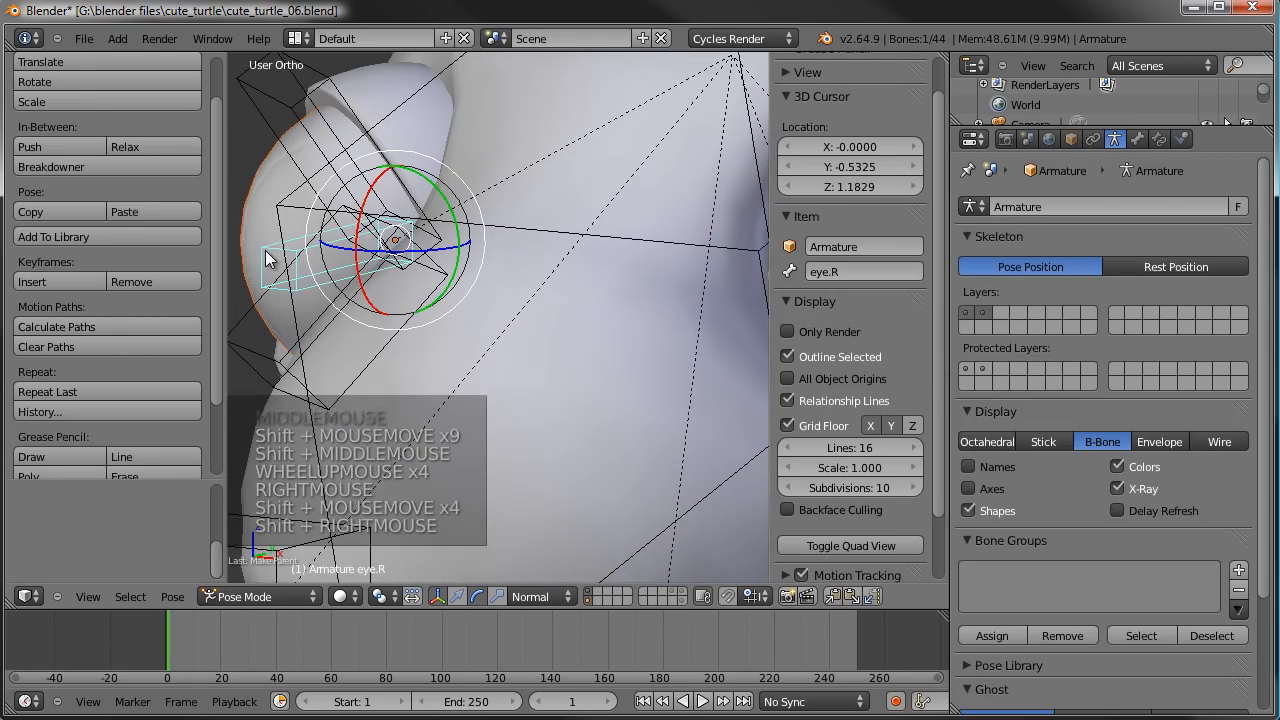
pyautogui.hotkey('ctrl', 'p')
# - Test that the eyeballs follow the head by freely rotating the head bone, cancelling the rotation
pyautogui.scroll(-11, 460, 285)
pyautogui.press('a')
pyautogui.rightClick(583, 258)
pyautogui.scroll(4, 583, 258)
pyautogui.press('r')
pyautogui.press('r')
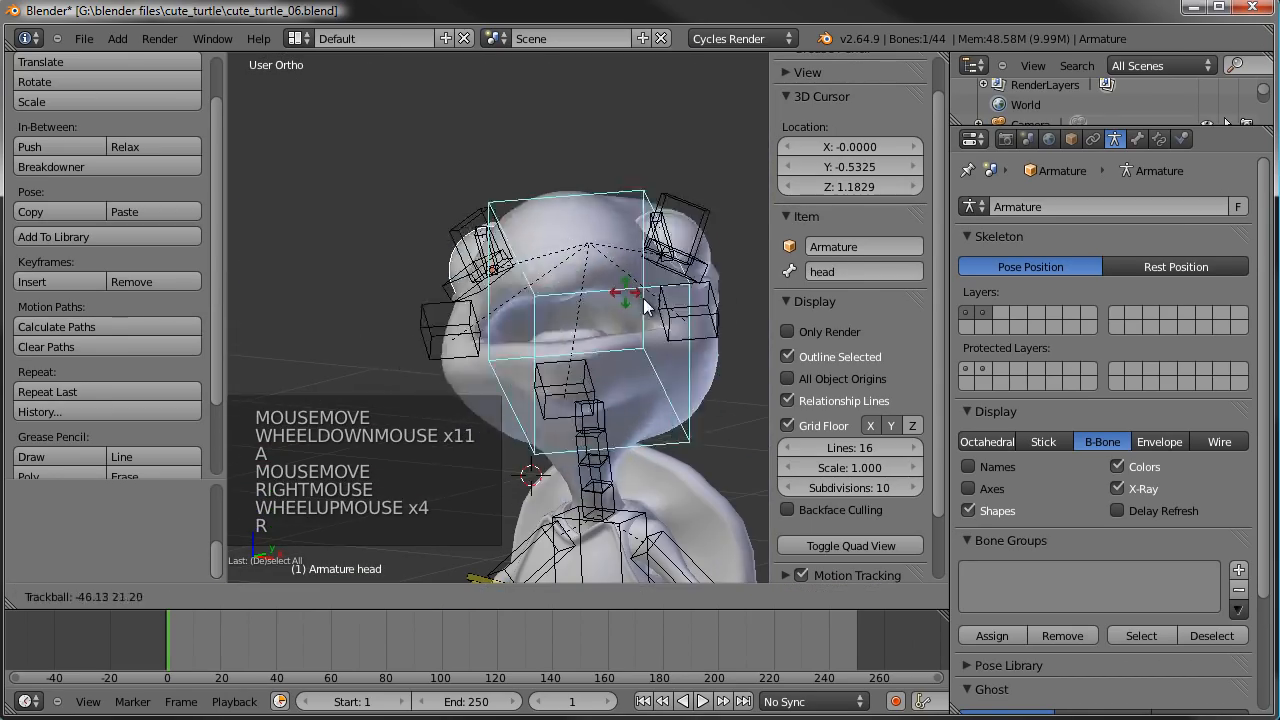
pyautogui.rightClick(629, 364)
# - Save the turtle file, overwriting cute_turtle_06.blend
pyautogui.scroll(-3, 629, 364)
pyautogui.keyDown('shift'); pyautogui.moveTo(620, 350); pyautogui.dragTo(603, 313, button='middle'); pyautogui.keyUp('shift')
pyautogui.hotkey('ctrl', 's')
pyautogui.click(550, 249)
# - Switch the armature to Edit Mode, with the head viewed from the right side
pyautogui.press('KP_3')
pyautogui.scroll(1, 424, 285)
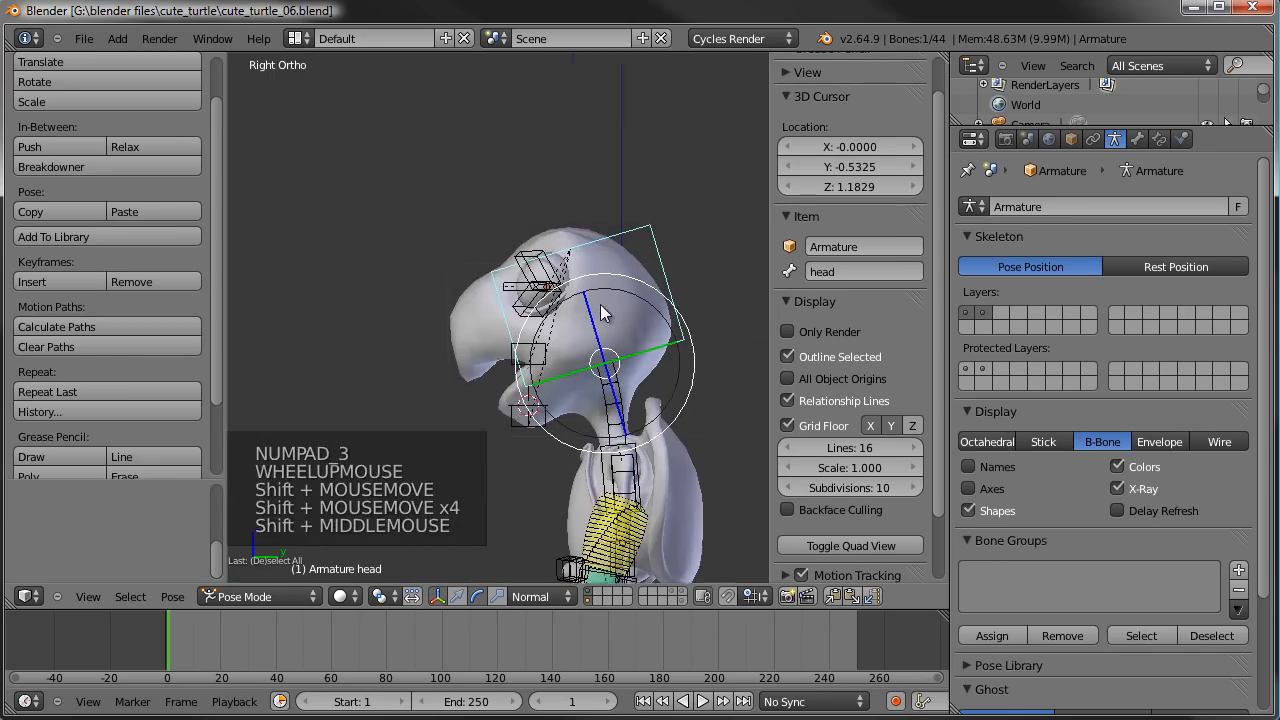
pyautogui.scroll(4, 603, 313)
pyautogui.press('Tab')
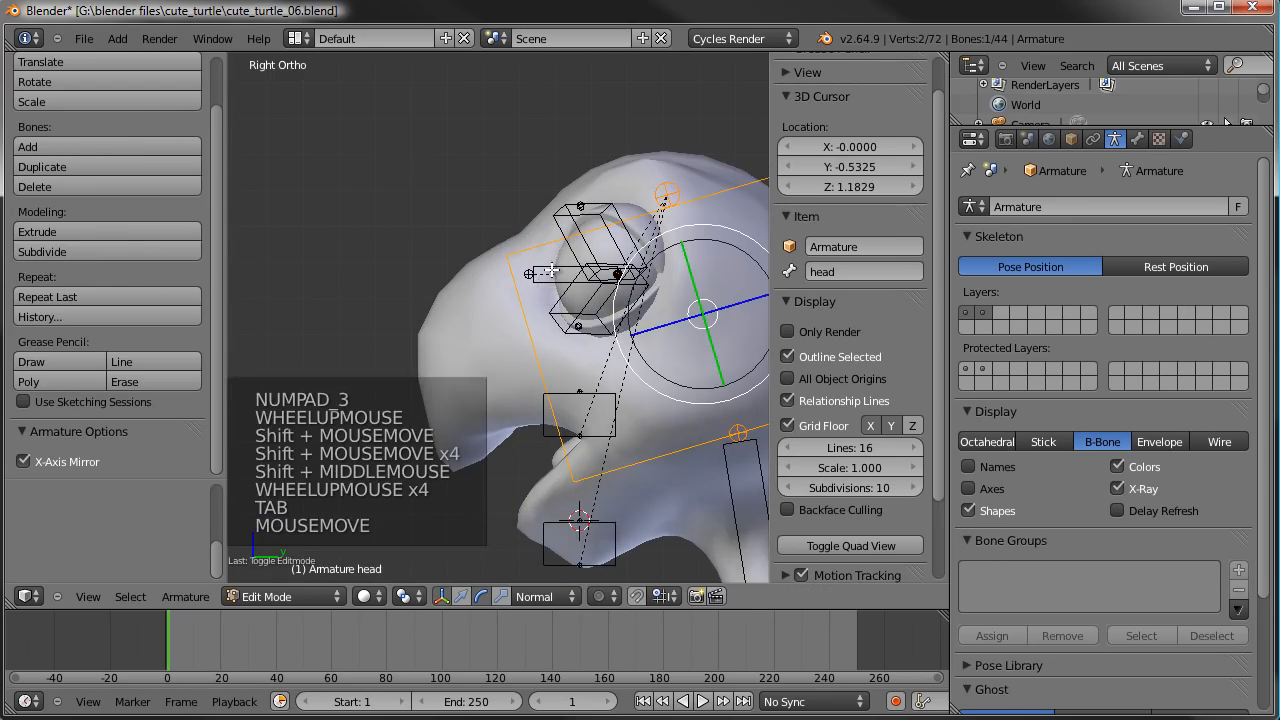
# - Duplicate both eye bones along the global Y axis to well ahead of the face and enlarge the copies' B-Bone size
pyautogui.rightClick(558, 268)
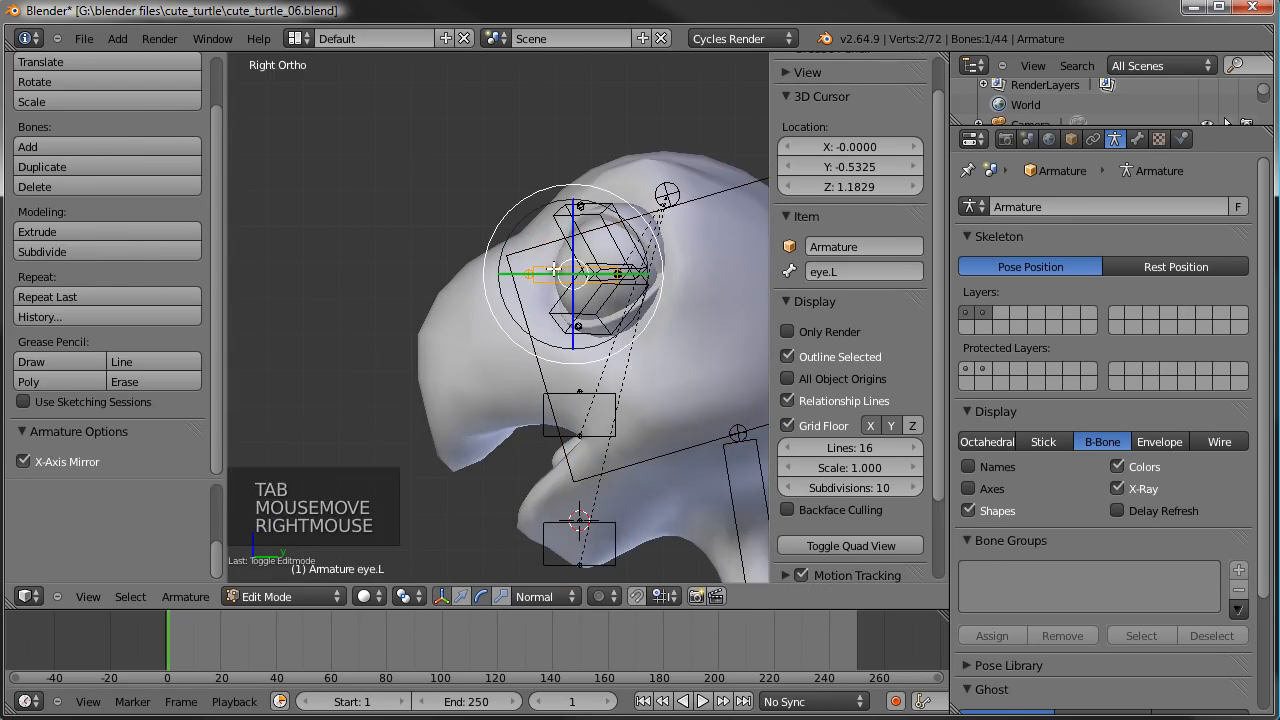
pyautogui.moveTo(552, 275); pyautogui.dragTo(542, 232, button='middle')
pyautogui.keyDown('shift'); pyautogui.rightClick(542, 229); pyautogui.keyUp('shift')
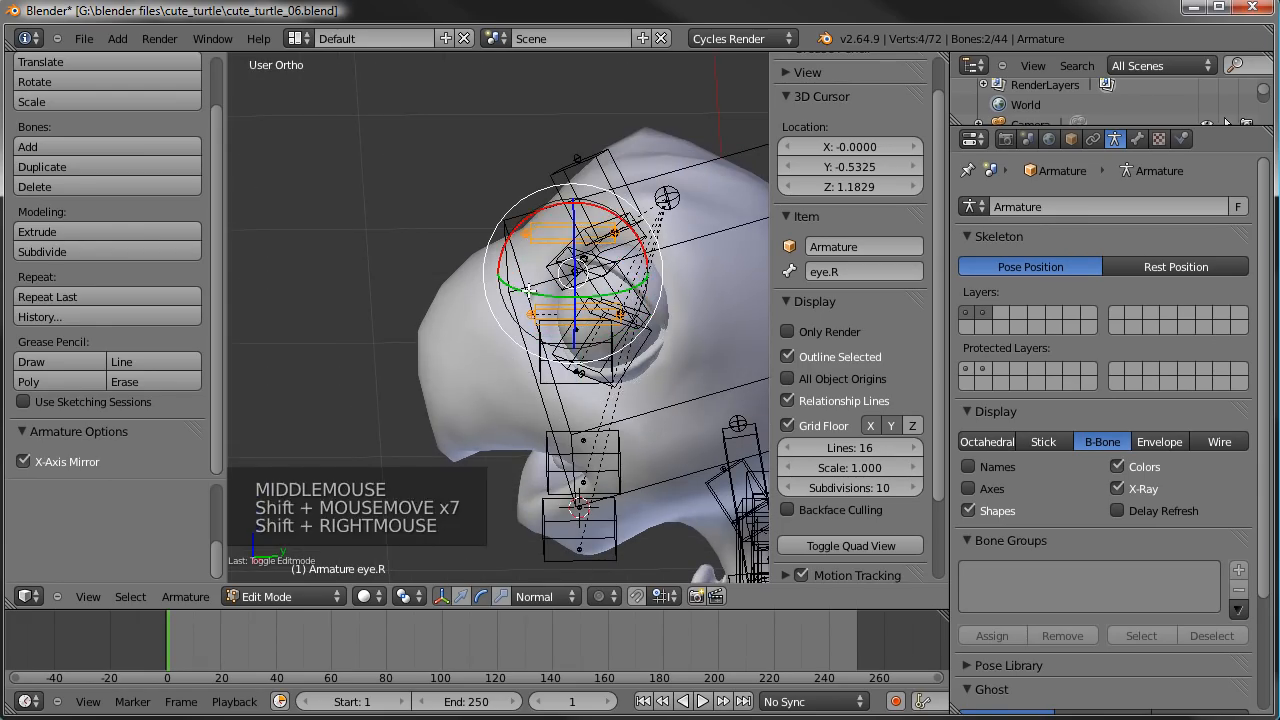
pyautogui.press('KP_3')
pyautogui.scroll(-2, 529, 290)
pyautogui.keyDown('shift'); pyautogui.moveTo(529, 290); pyautogui.dragTo(600, 355, button='middle'); pyautogui.keyUp('shift')
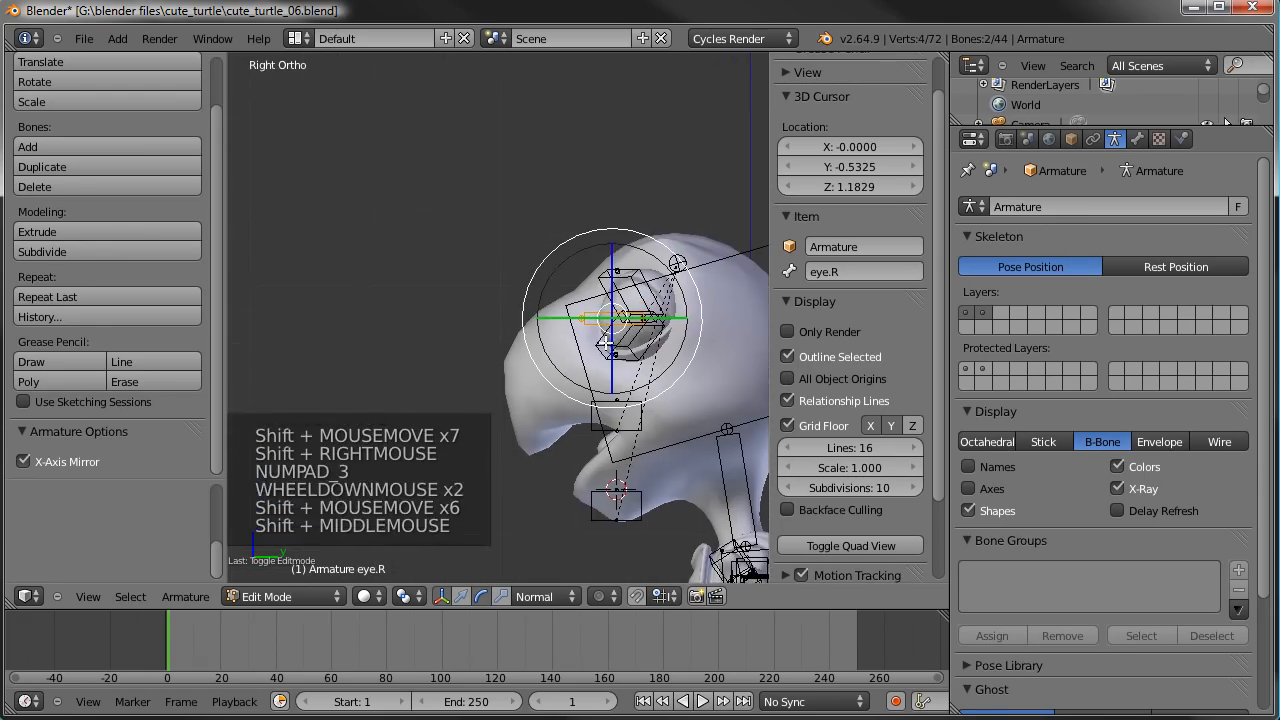
pyautogui.hotkey('shift', 'd')
pyautogui.press('y')
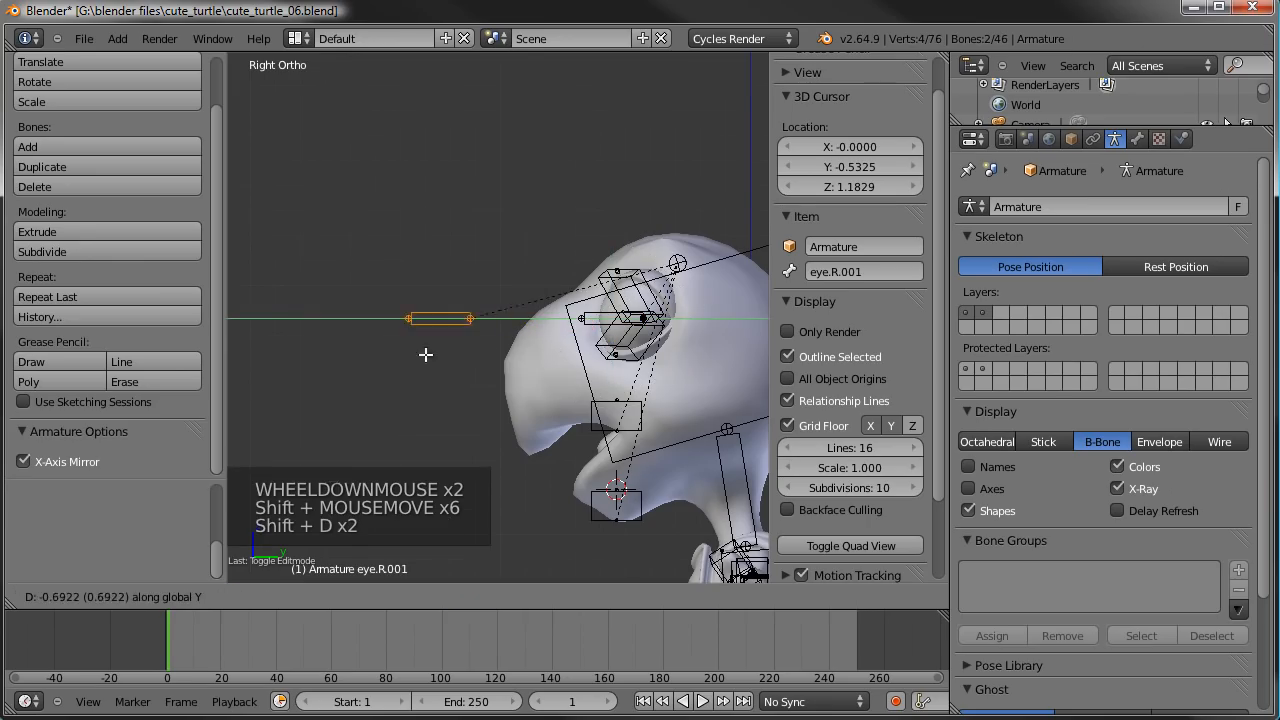
pyautogui.click(332, 362)
pyautogui.hotkey('ctrl', 'alt', 's')
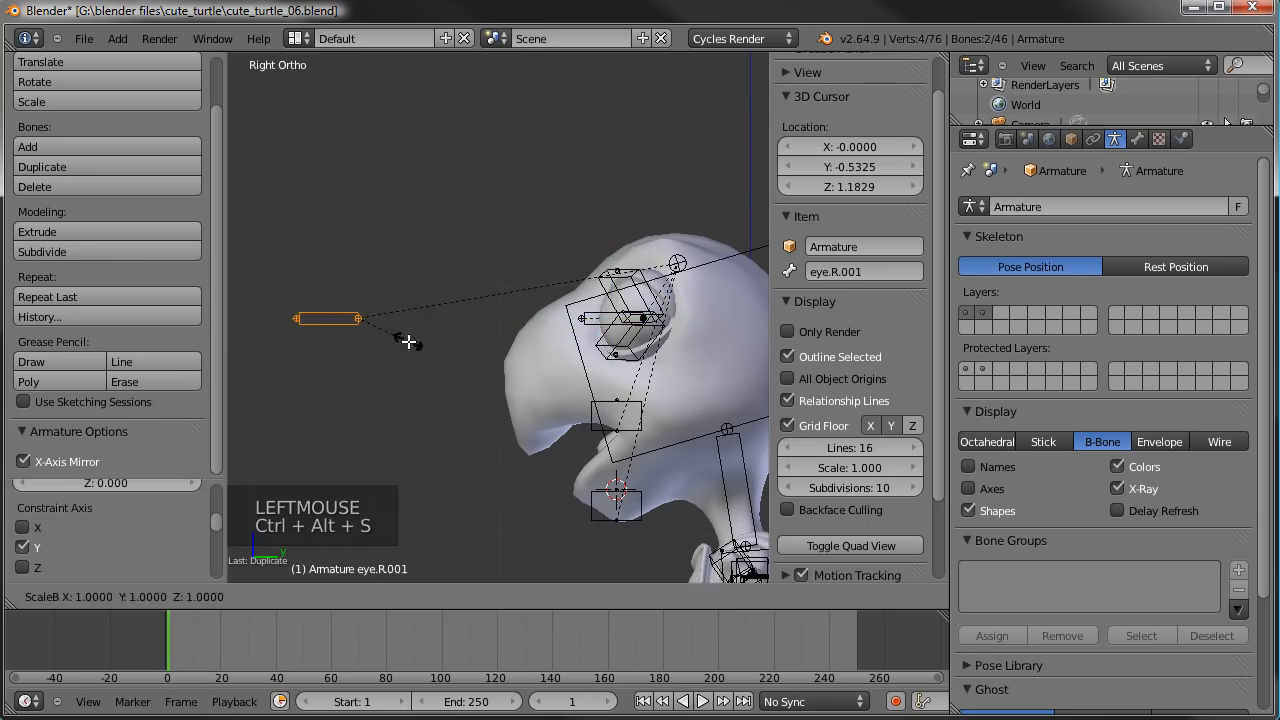
pyautogui.click(695, 100)
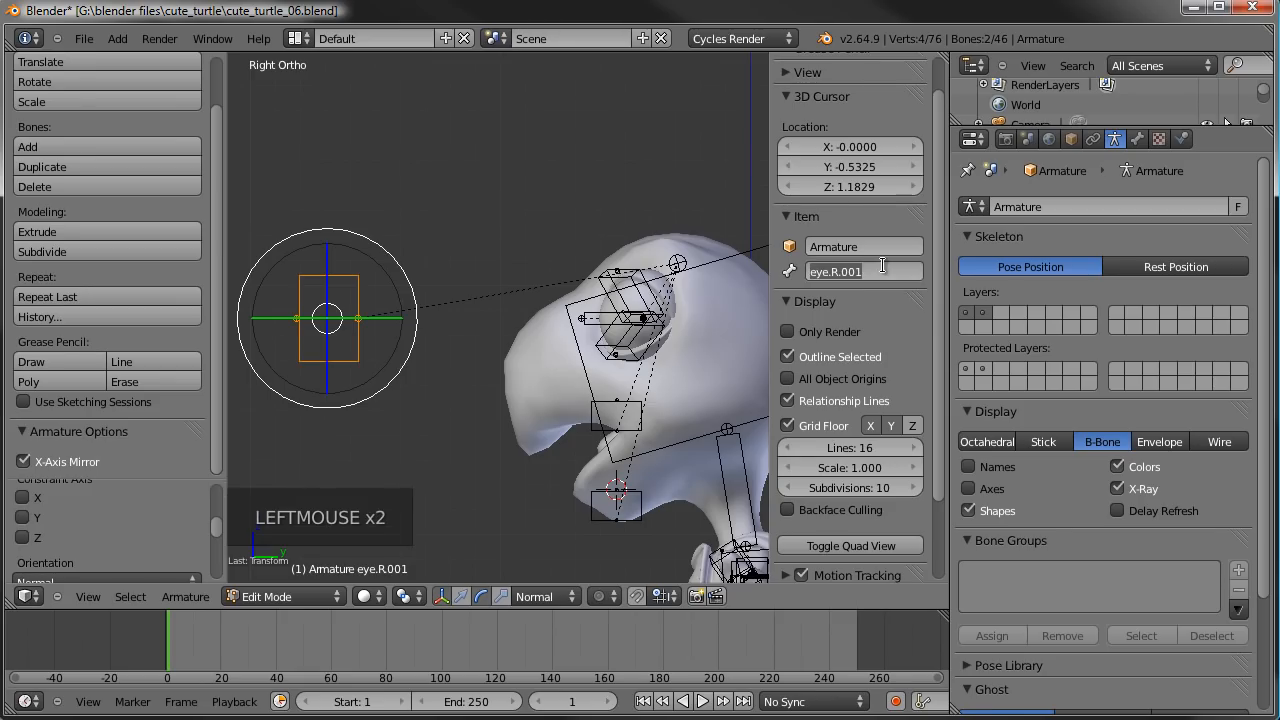
# - Rename the duplicated left eye bone in front of the face as lookat.L
pyautogui.moveTo(426, 210); pyautogui.dragTo(474, 230, button='middle')
pyautogui.rightClick(400, 297)
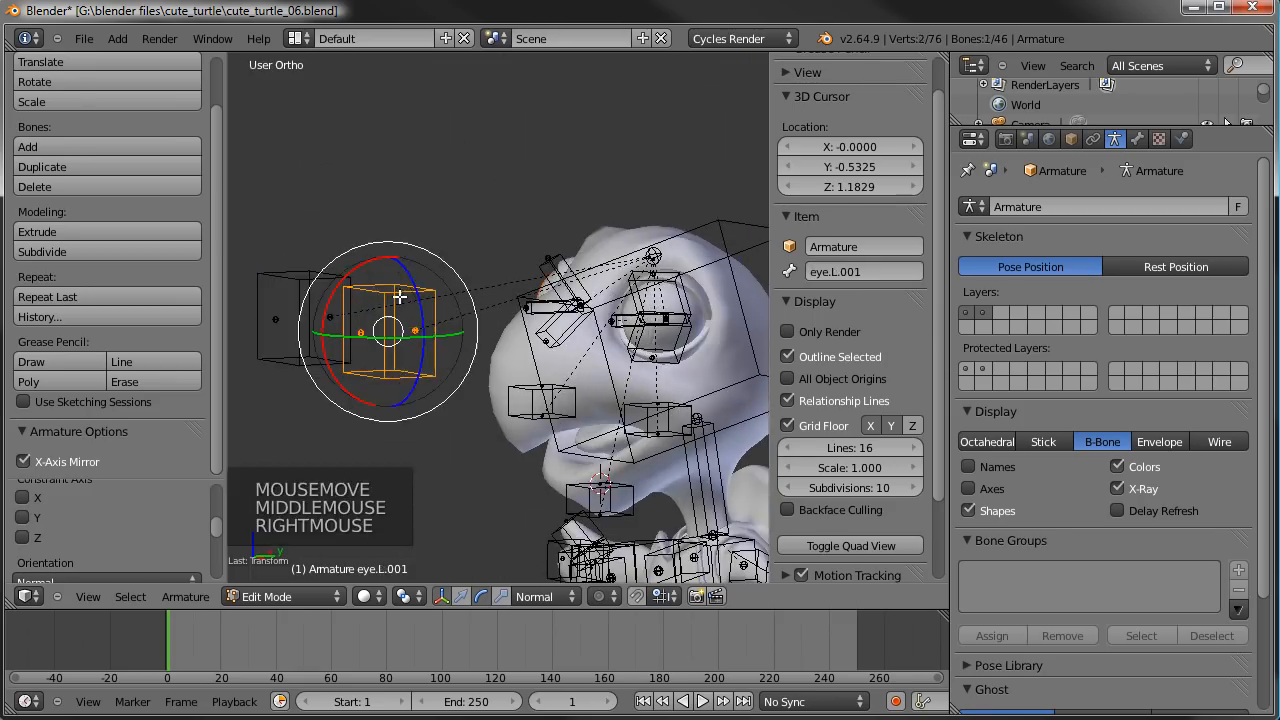
pyautogui.click(895, 272)
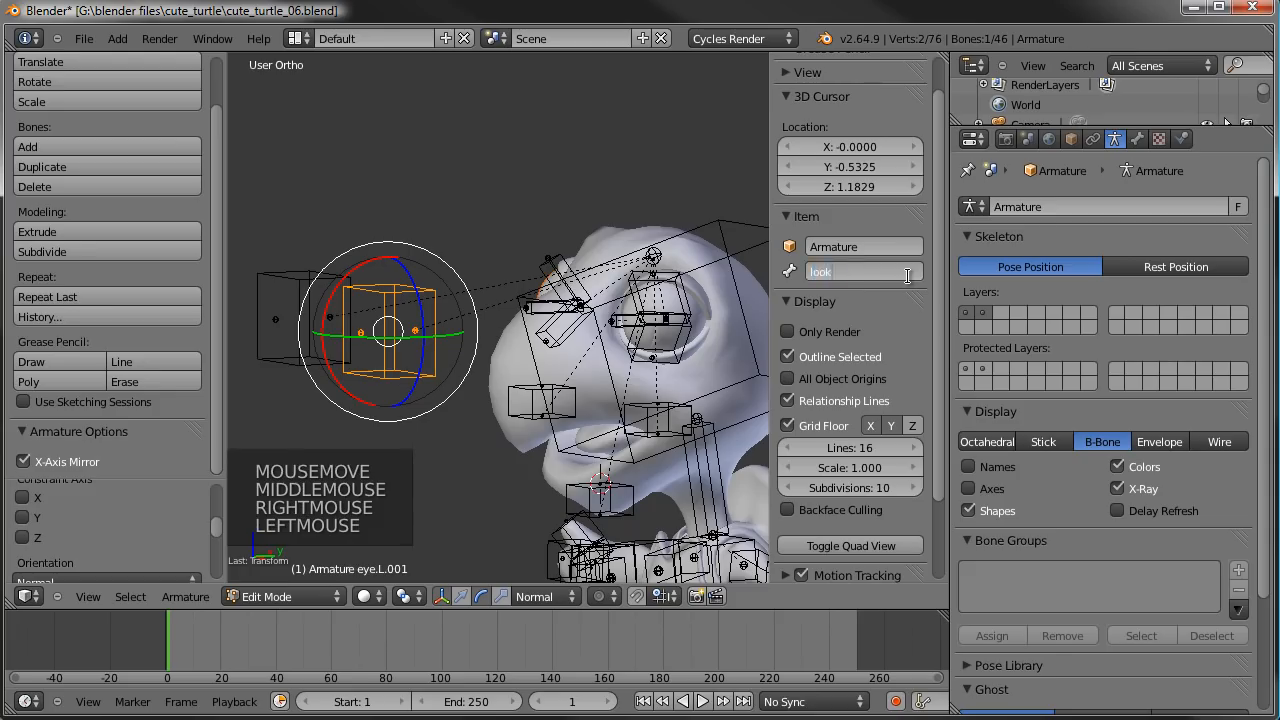
# - Rename the duplicated right eye bone in front of the face as lookat.R
pyautogui.rightClick(277, 318)
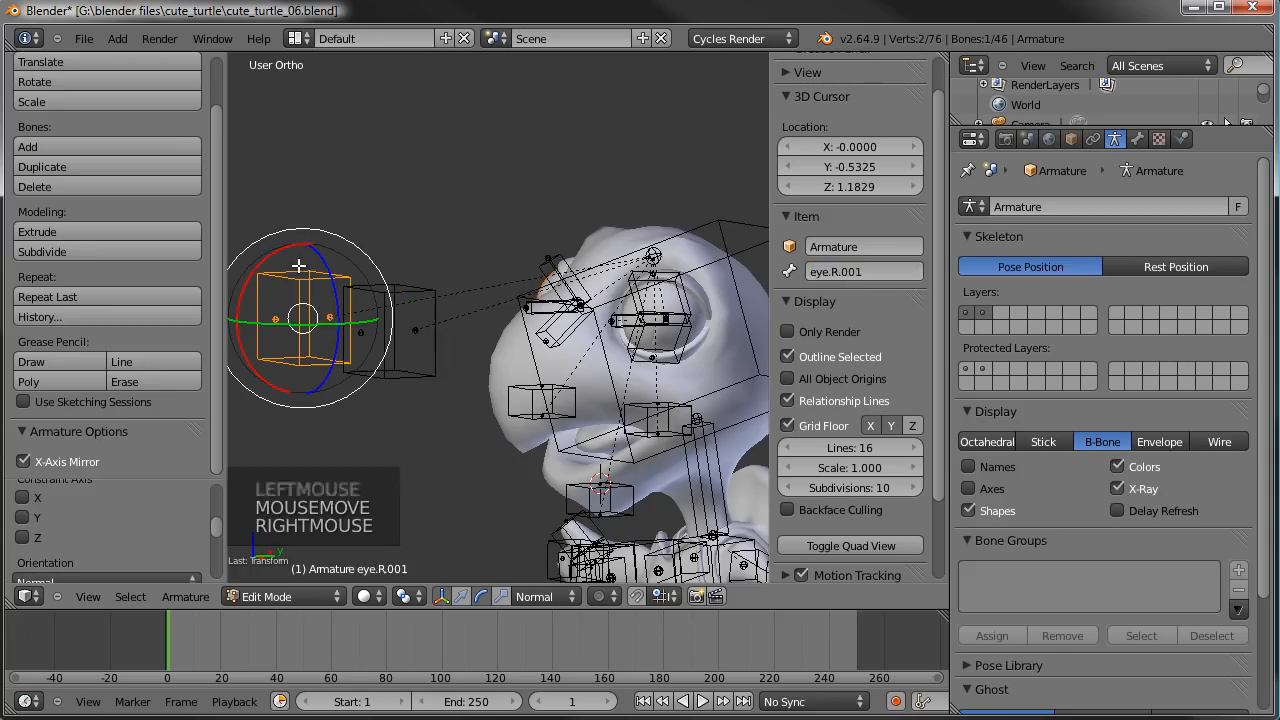
pyautogui.click(850, 273)
pyautogui.write('lookat.R')
pyautogui.press('Return')
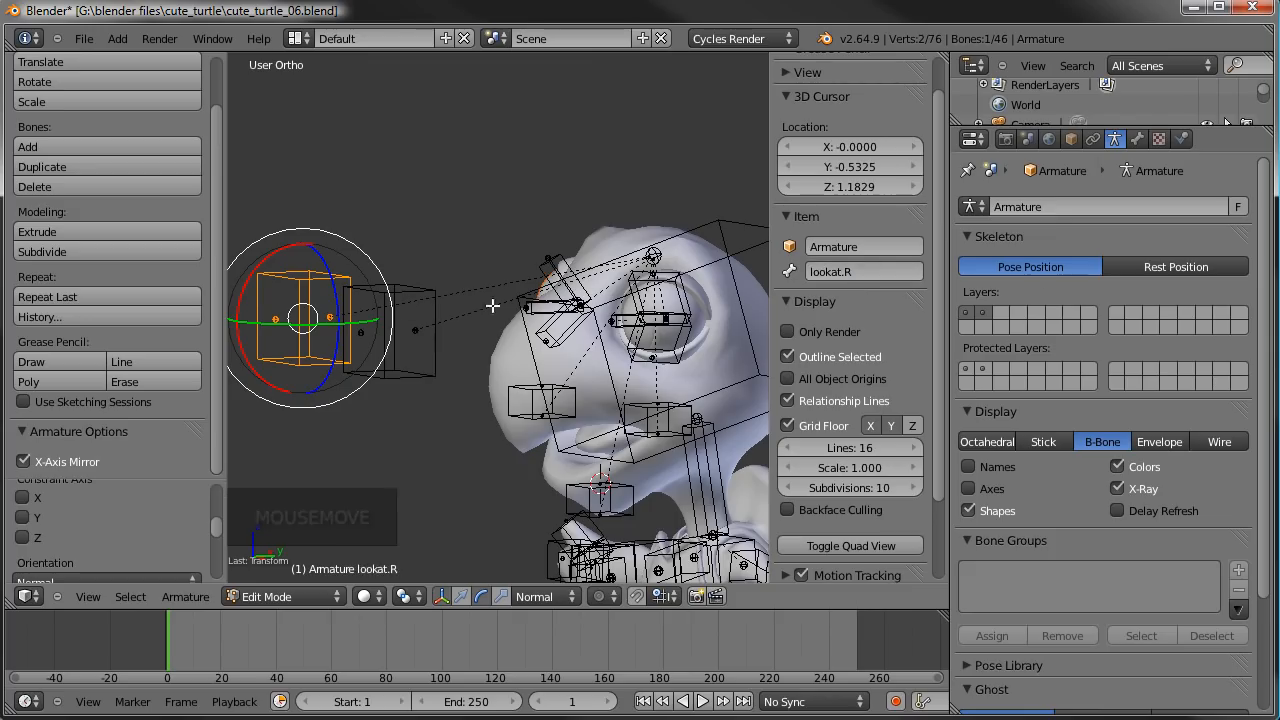
# - Select the lookat.L and lookat.R bones together and snap the 3D cursor to the selection
pyautogui.rightClick(398, 301)
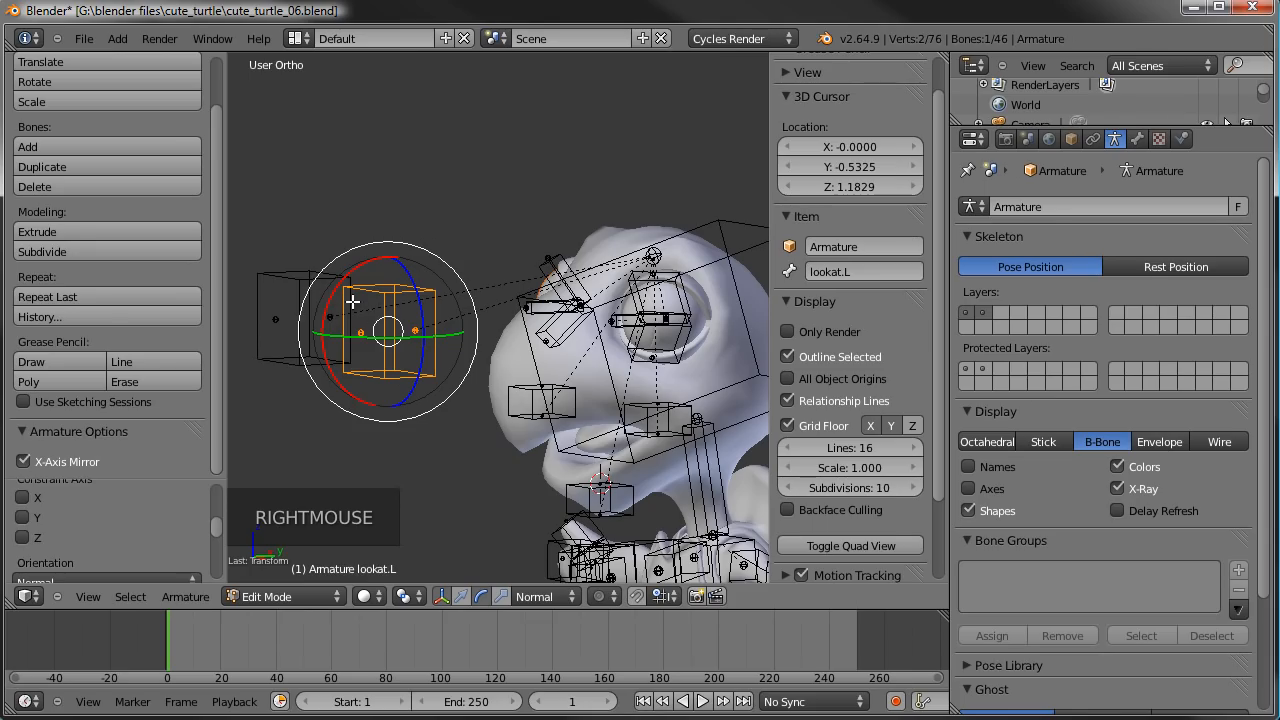
pyautogui.keyDown('shift'); pyautogui.rightClick(312, 280); pyautogui.keyUp('shift')
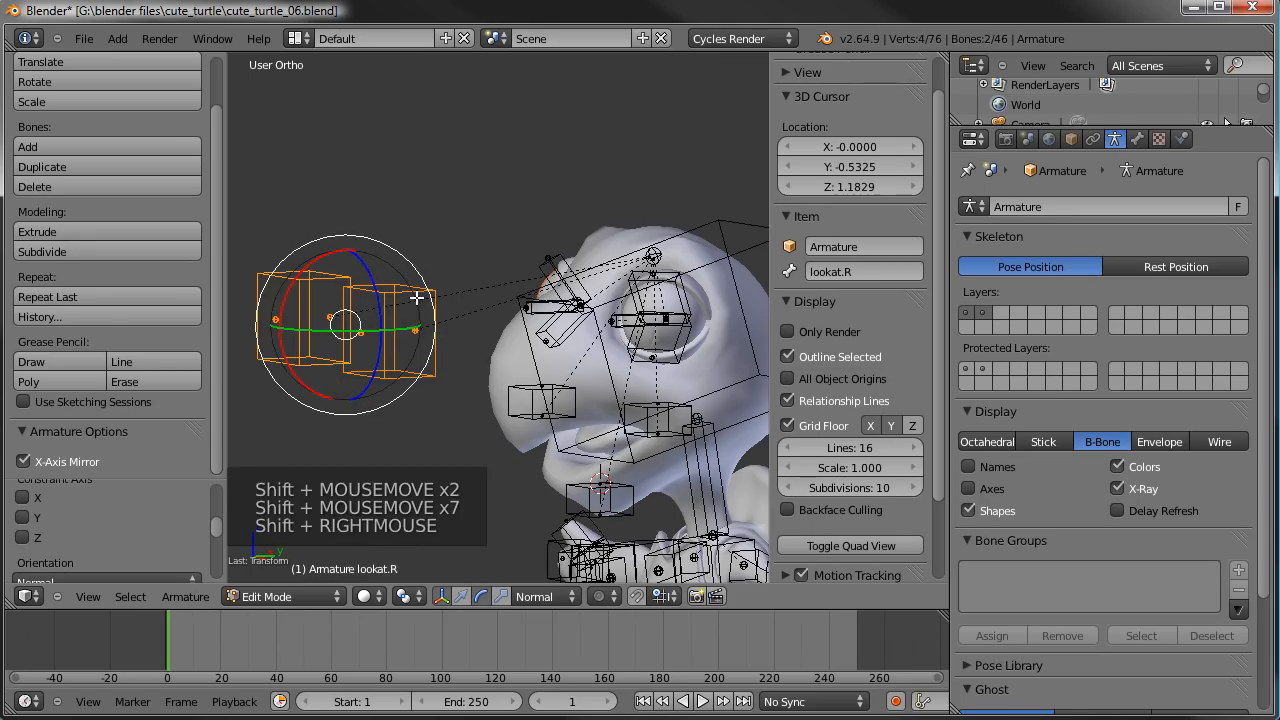
pyautogui.hotkey('shift', 's')
pyautogui.click(417, 297)
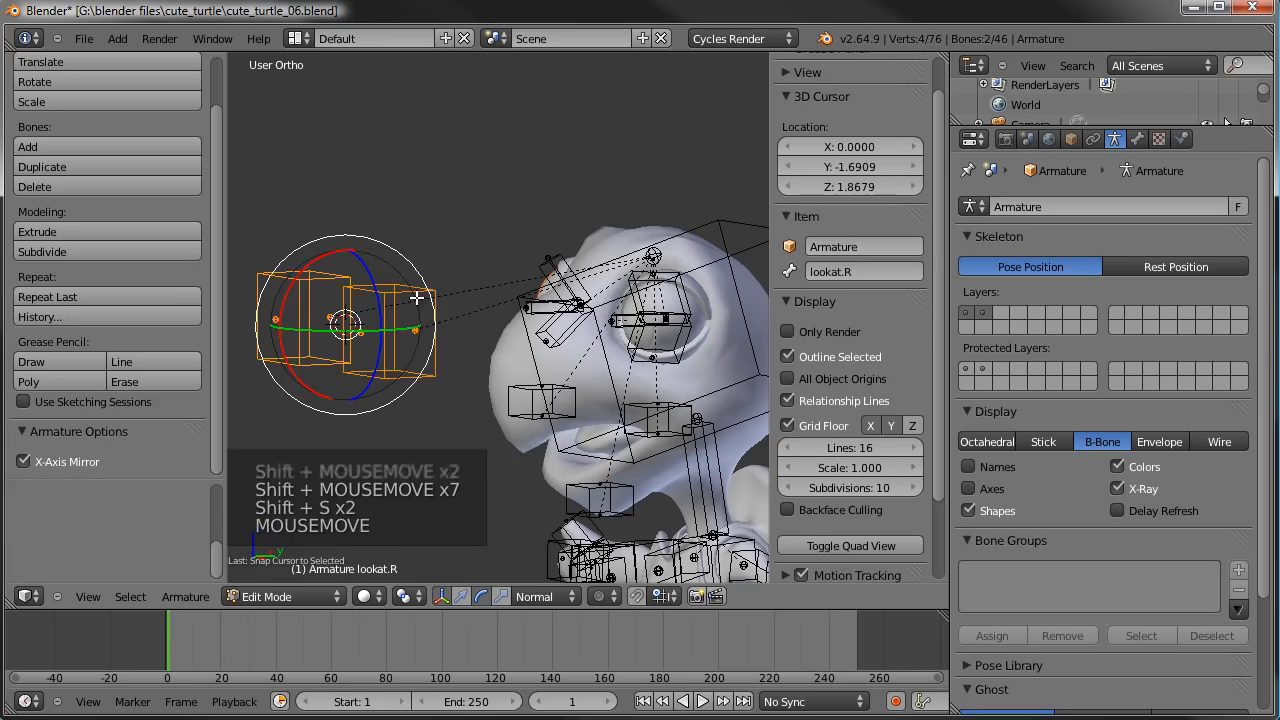
# - Add a bone at the 3D cursor, point its tip horizontally away from the face, and centre it between the lookat bones
pyautogui.hotkey('shift', 'a')
pyautogui.press('KP_3')
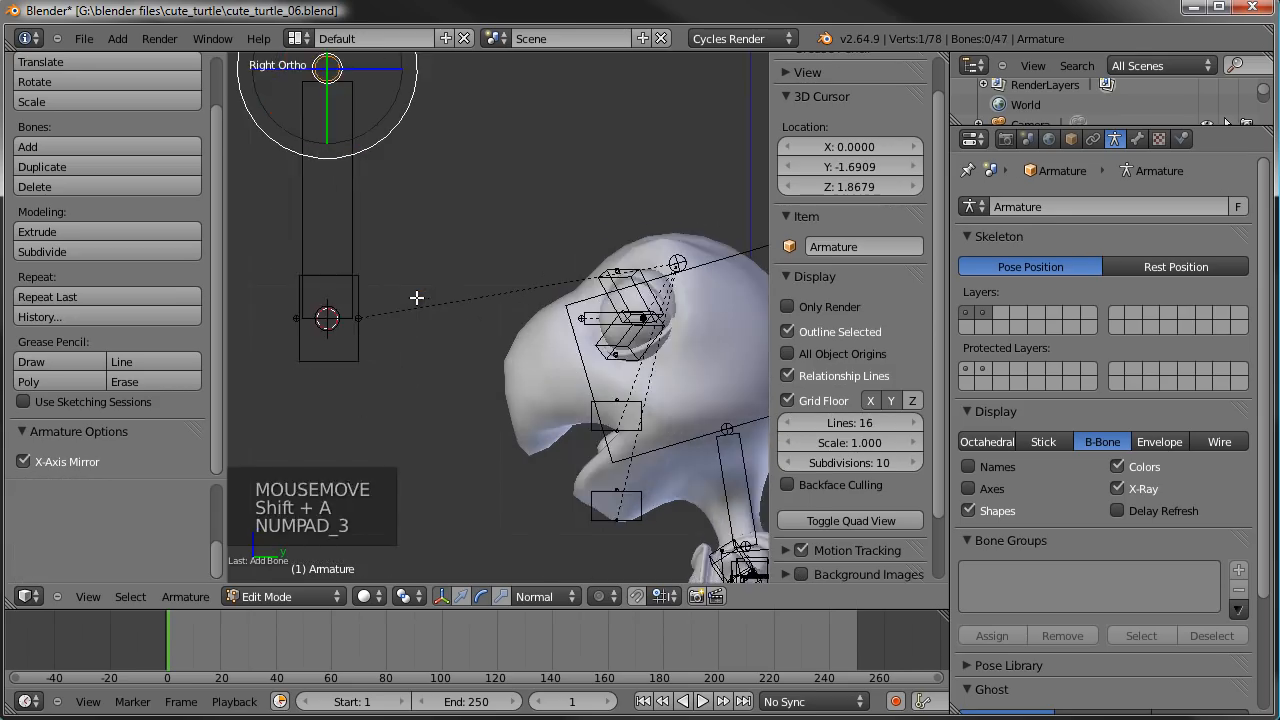
pyautogui.scroll(-3, 409, 309)
pyautogui.press('g')
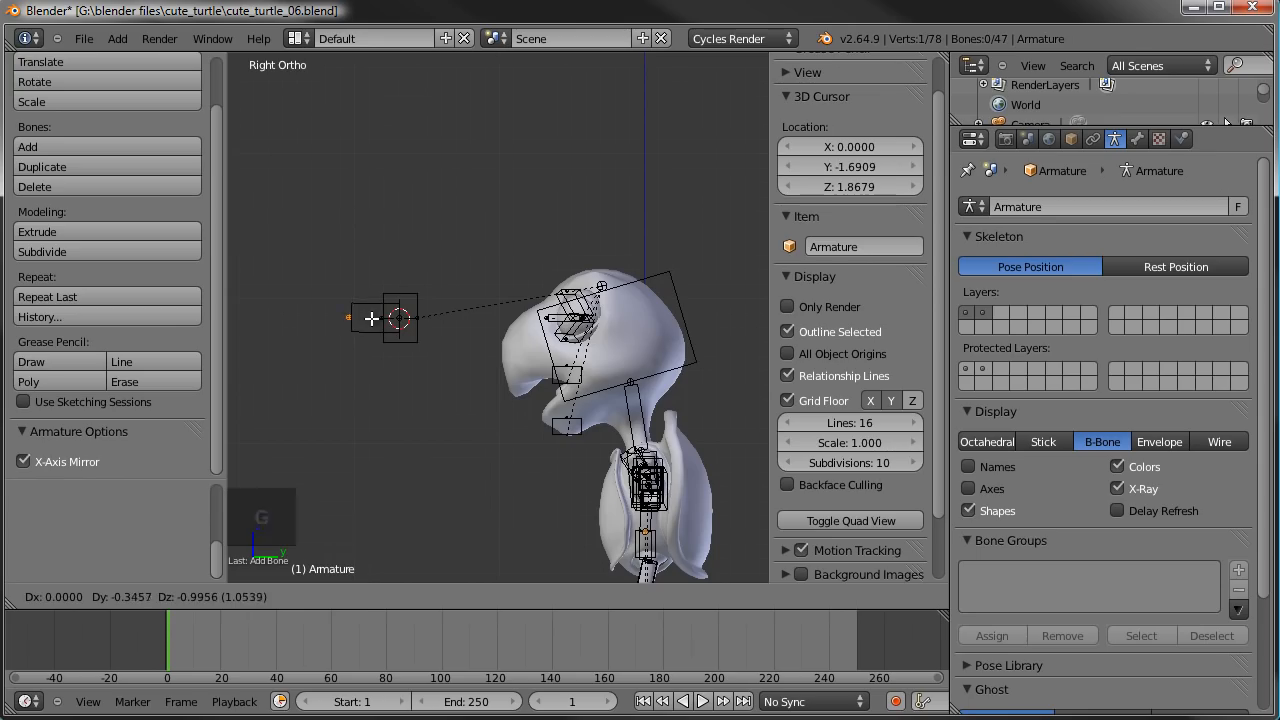
pyautogui.click(372, 318)
pyautogui.rightClick(372, 318)
pyautogui.scroll(4, 532, 343)
pyautogui.press('g')
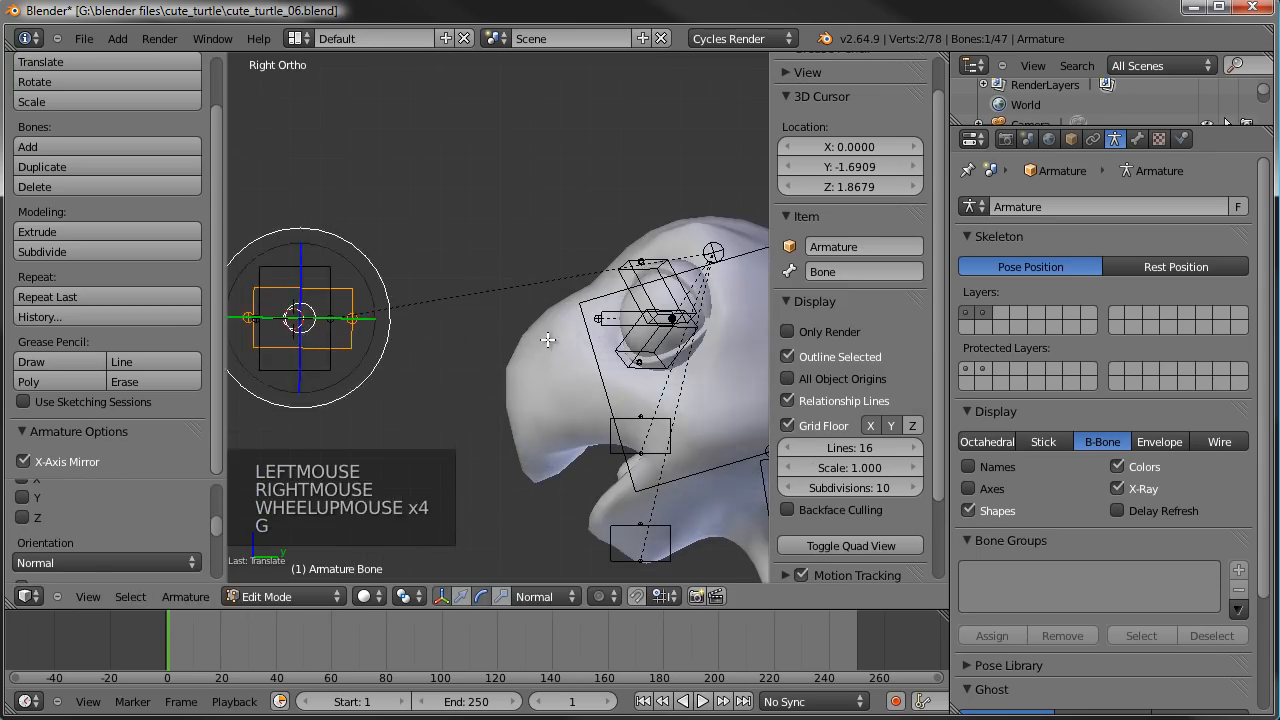
# - Enlarge the B-Bone display size of the bone between lookat.L and lookat.R until its box encloses both of them
pyautogui.click(548, 340)
pyautogui.keyDown('shift'); pyautogui.moveTo(548, 340); pyautogui.dragTo(633, 341, button='middle'); pyautogui.keyUp('shift')
pyautogui.hotkey('ctrl', 'alt', 's')
pyautogui.click(611, 209)
pyautogui.moveTo(611, 209); pyautogui.dragTo(700, 281, button='middle')
pyautogui.hotkey('ctrl', 'alt', 's')
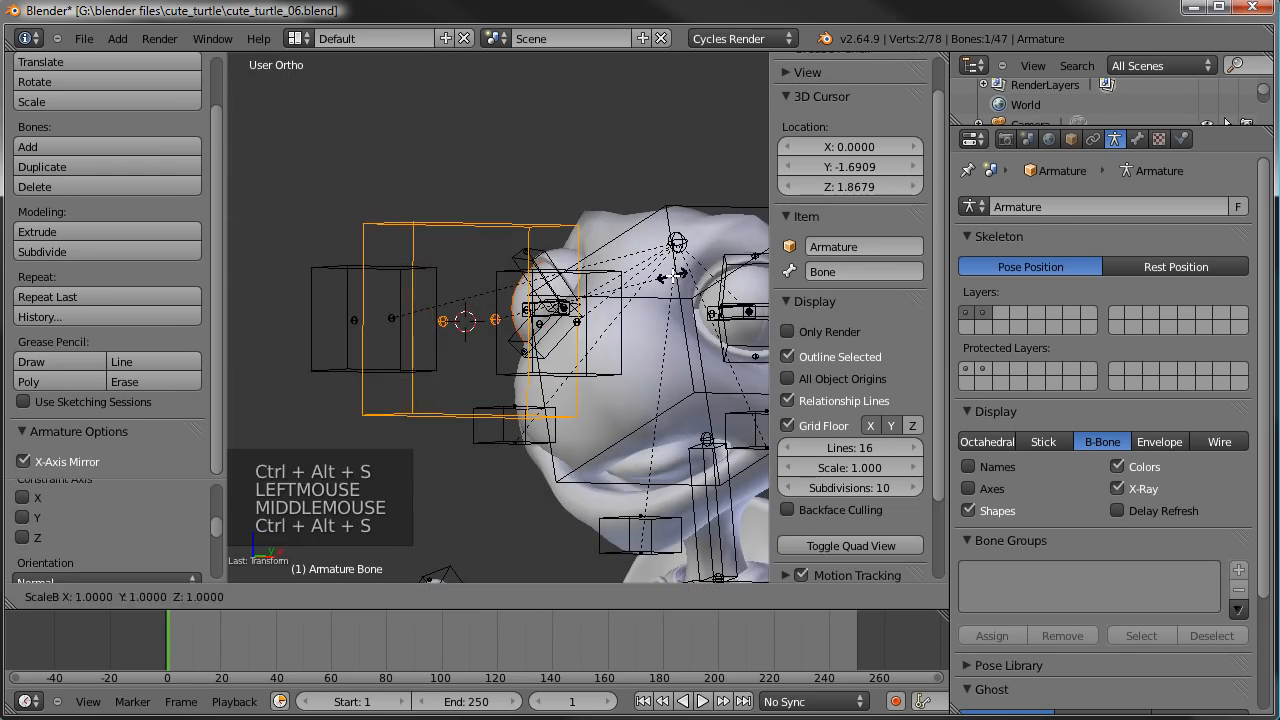
pyautogui.click(814, 287)
pyautogui.moveTo(600, 320); pyautogui.dragTo(650, 320, button='middle')
# - Rename the large bone enclosing the two eye targets as lookat
pyautogui.click(869, 268)
pyautogui.write('lookat')
pyautogui.press('Return')
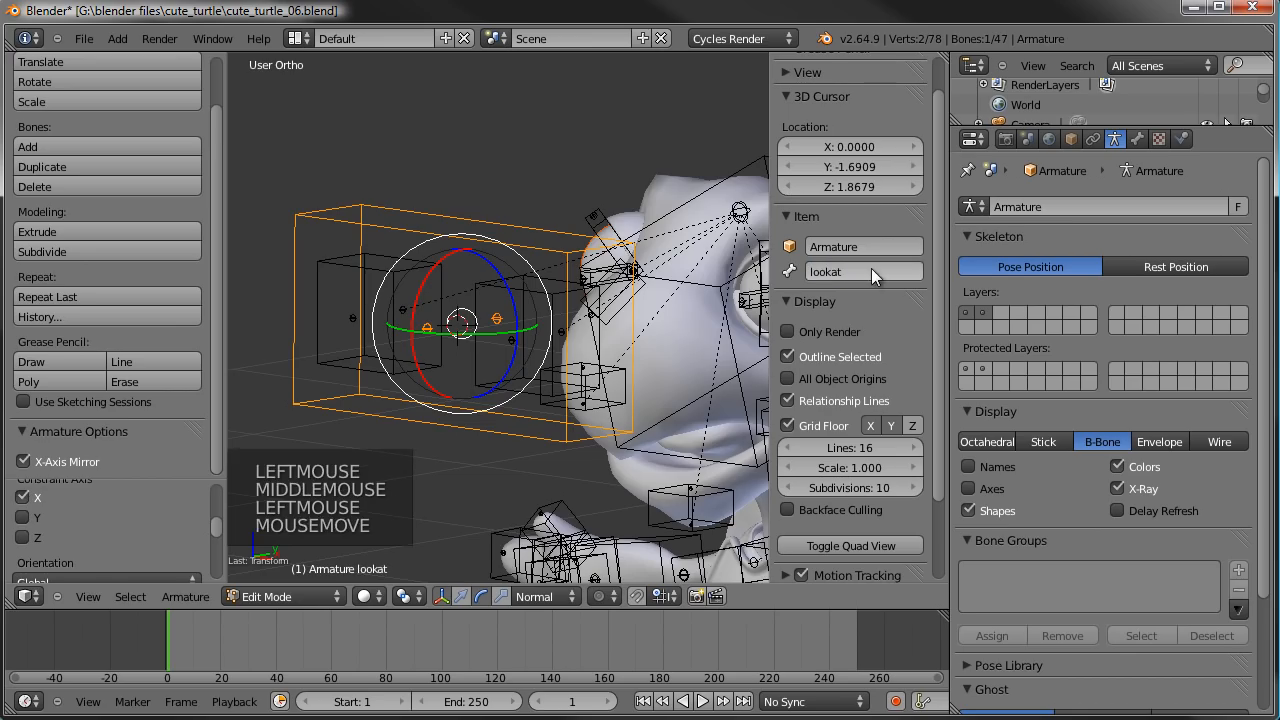
# - Parent the lookat.R and lookat.L bones to the lookat bone
pyautogui.scroll(-3, 450, 425)
pyautogui.keyDown('shift'); pyautogui.moveTo(450, 425); pyautogui.dragTo(443, 323, button='middle'); pyautogui.keyUp('shift')
pyautogui.scroll(2, 443, 323)
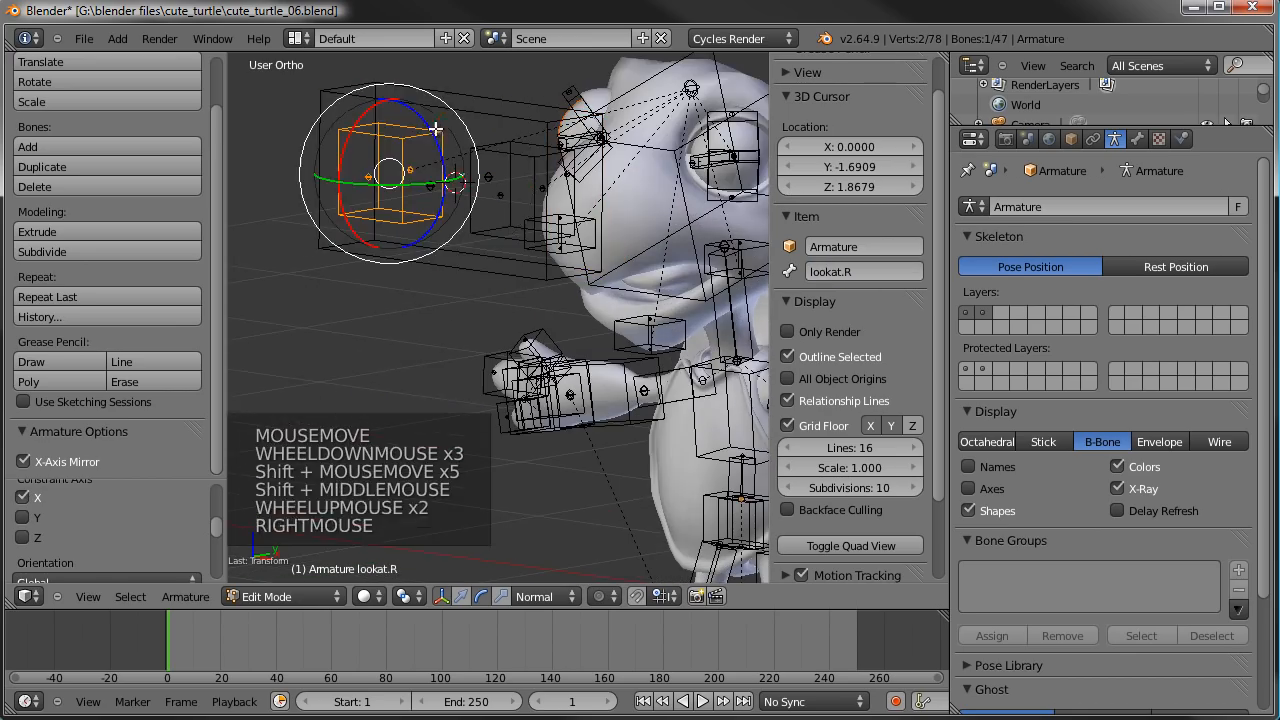
pyautogui.rightClick(437, 129)
pyautogui.keyDown('shift'); pyautogui.rightClick(517, 165); pyautogui.keyUp('shift')
pyautogui.keyDown('shift'); pyautogui.rightClick(485, 105); pyautogui.keyUp('shift')
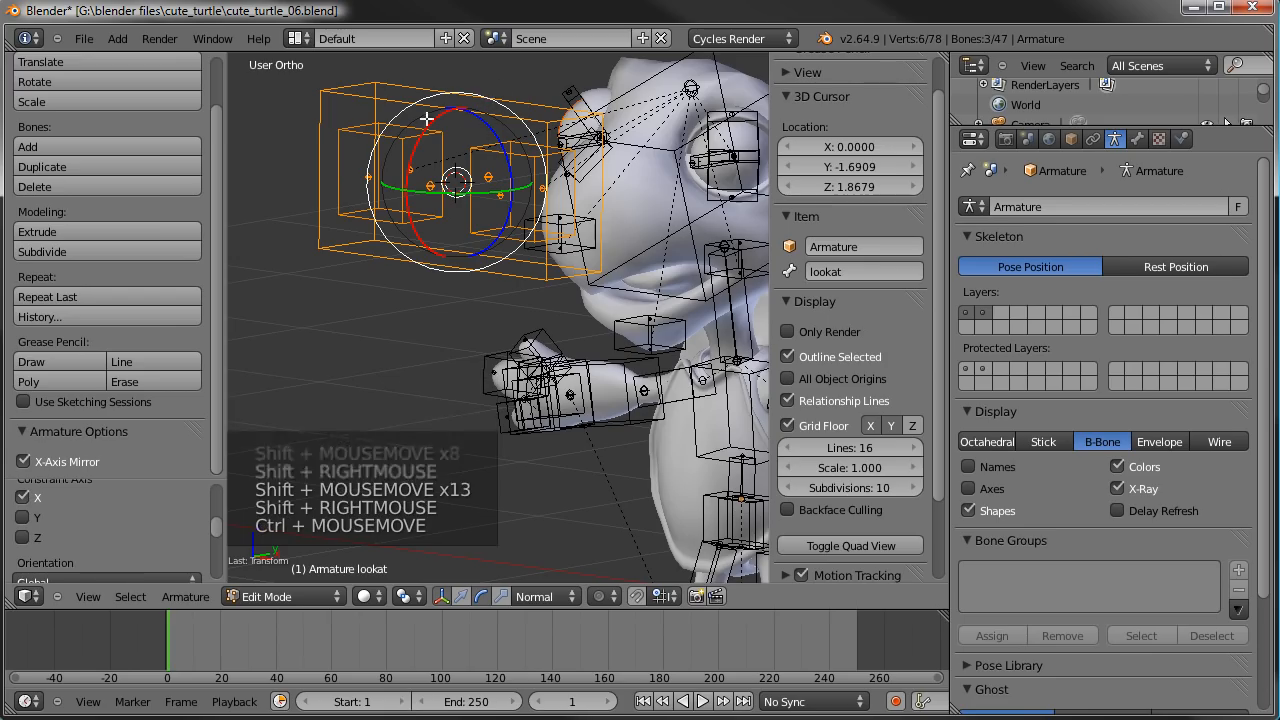
pyautogui.hotkey('ctrl', 'p')
pyautogui.click(491, 171)
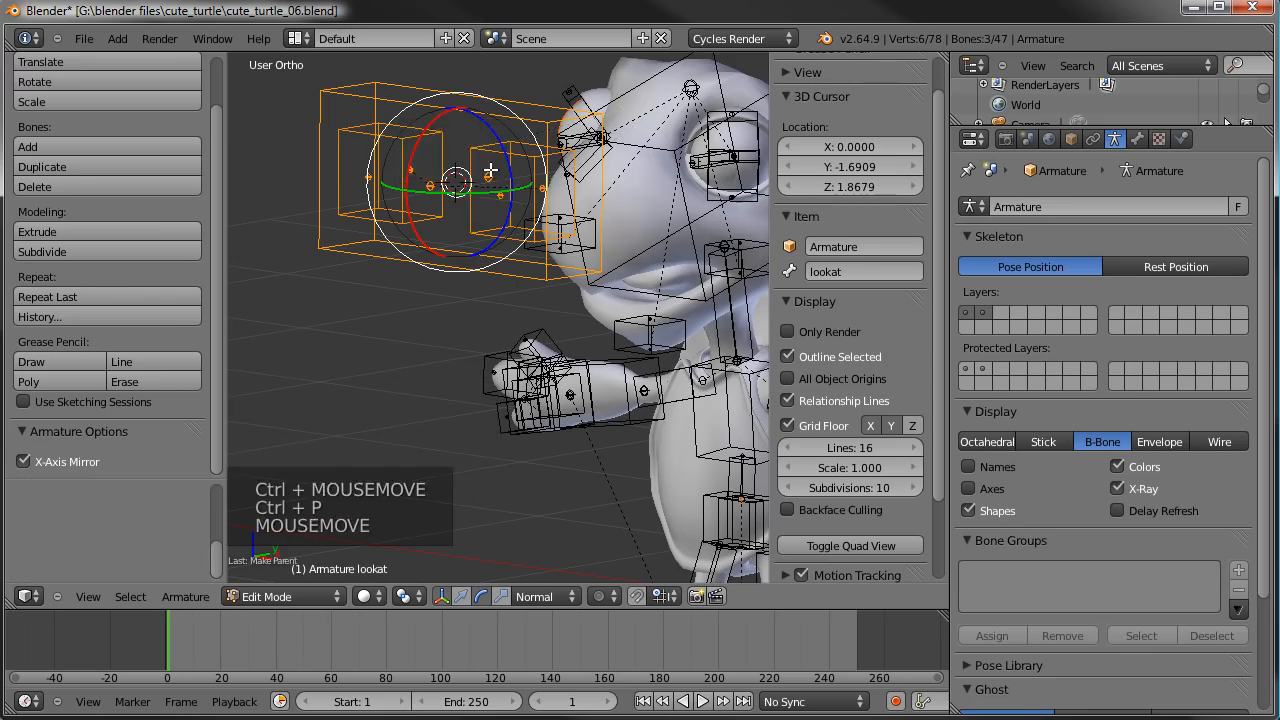
# - Switch the armature to Pose Mode, test-move the lookat bone with its two child targets, and cancel the move
pyautogui.press('a')
pyautogui.press('Tab')
pyautogui.rightClick(468, 117)
pyautogui.press('g')
pyautogui.press('g')
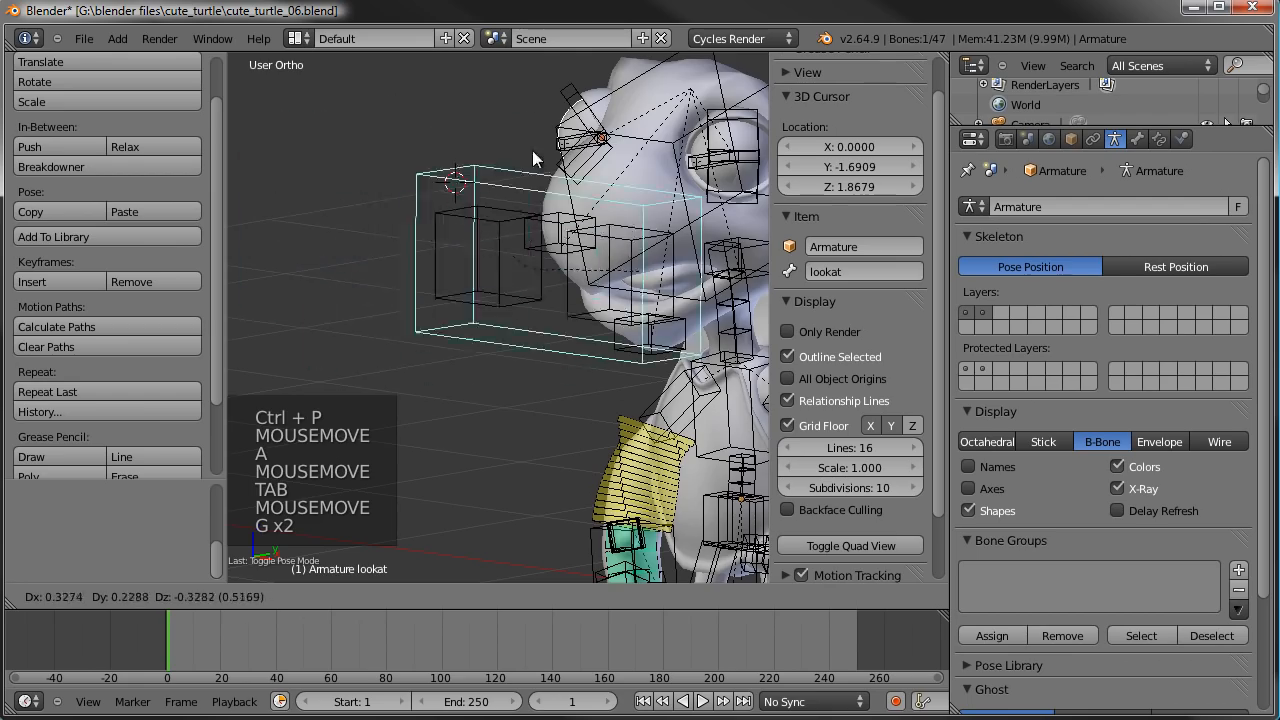
pyautogui.rightClick(488, 152)
# - Add an IK constraint to the eye.L bone with lookat.L as its target
pyautogui.scroll(-2, 492, 165)
pyautogui.keyDown('shift'); pyautogui.moveTo(518, 246); pyautogui.dragTo(418, 264, button='middle'); pyautogui.keyUp('shift')
pyautogui.scroll(3, 420, 262)
pyautogui.keyDown('shift'); pyautogui.moveTo(514, 216); pyautogui.dragTo(517, 314, button='middle'); pyautogui.keyUp('shift')
pyautogui.rightClick(348, 250)
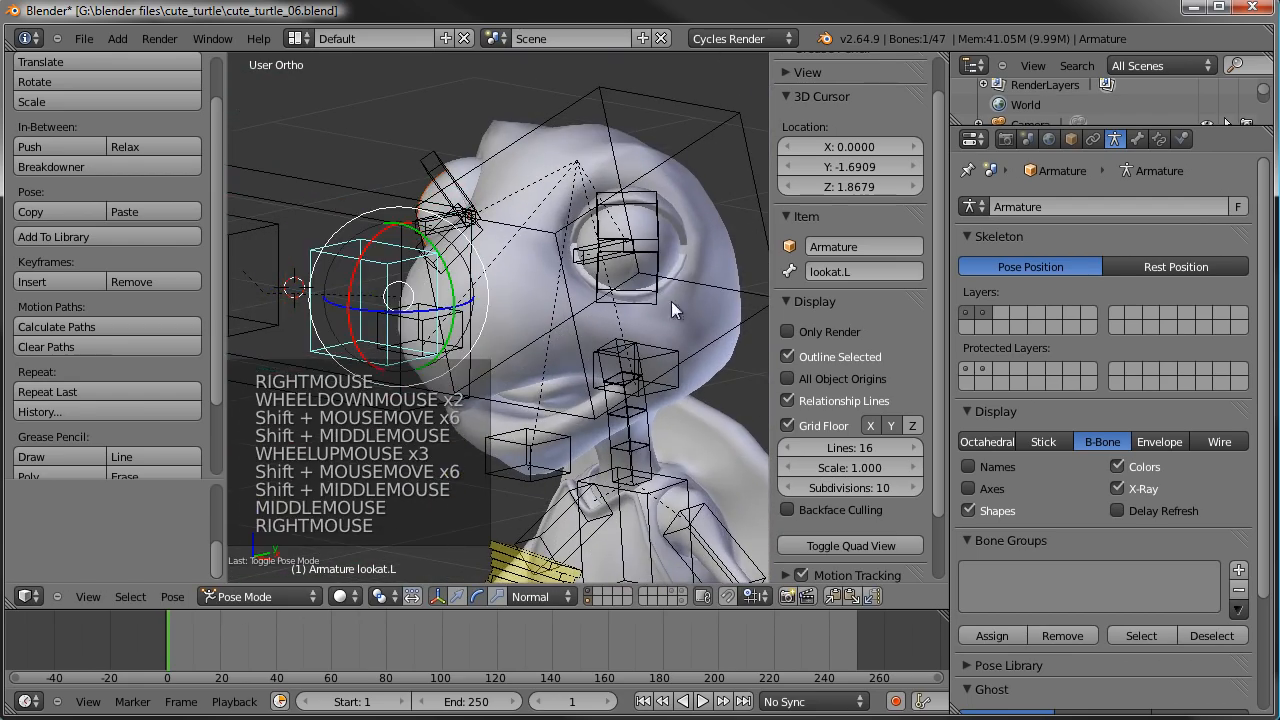
pyautogui.scroll(1, 587, 254)
pyautogui.keyDown('shift'); pyautogui.rightClick(609, 315); pyautogui.keyUp('shift')
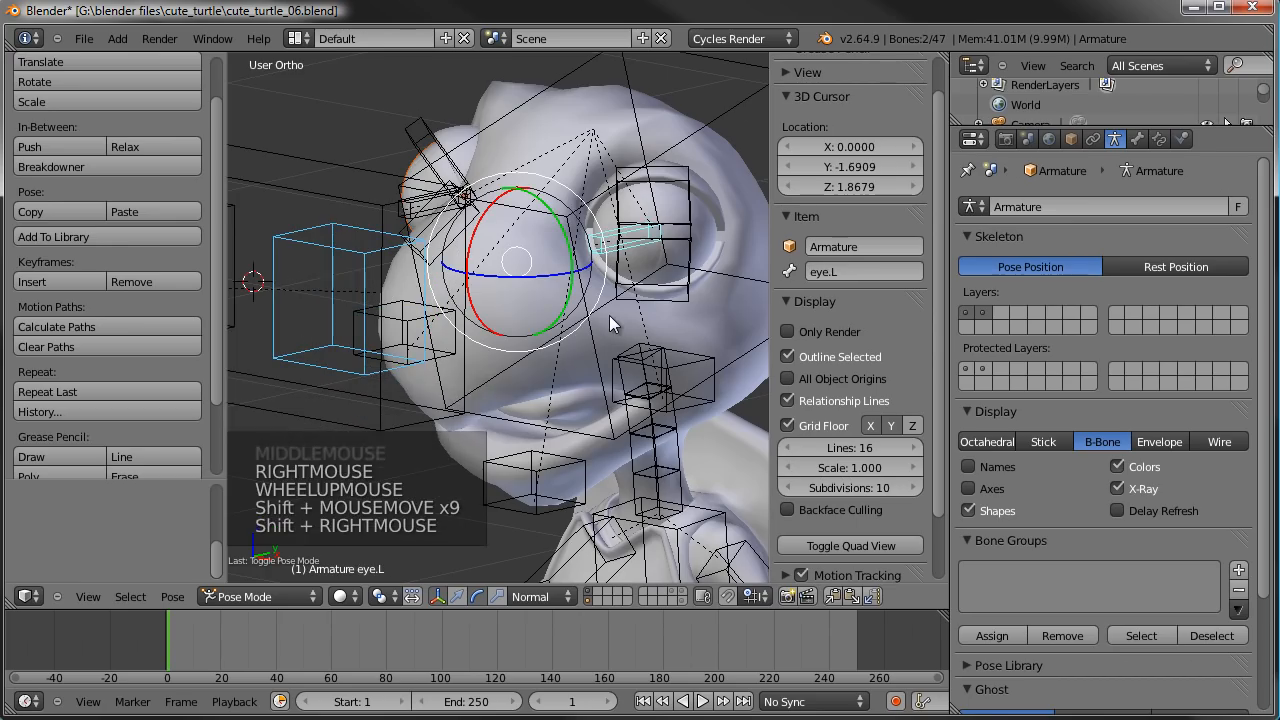
pyautogui.hotkey('shift', 'i')
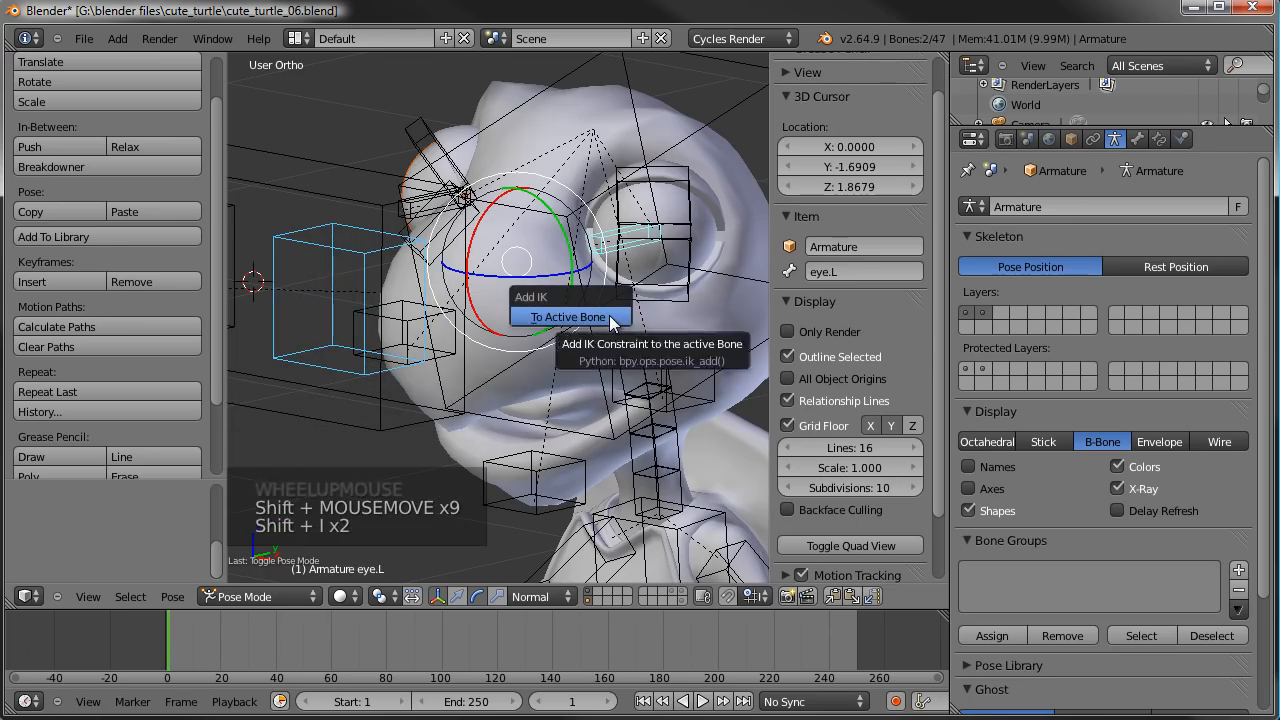
pyautogui.click(609, 315)
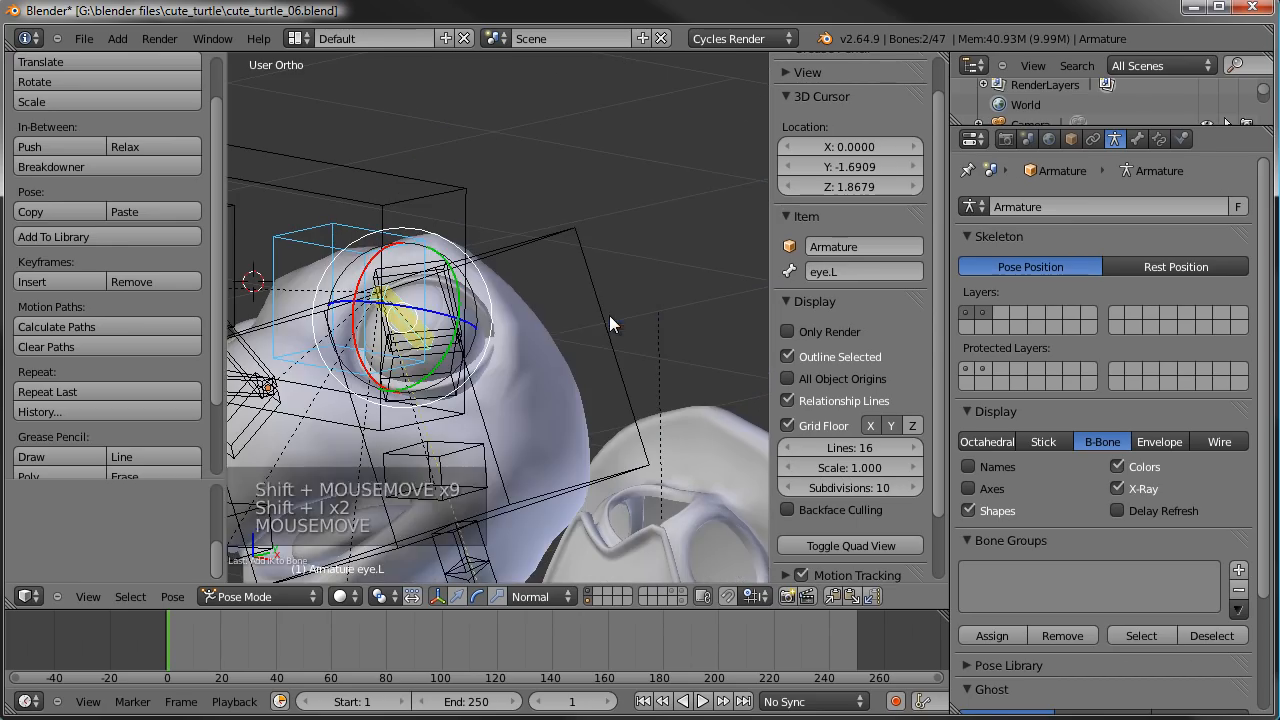
# - Set the chain length of eye.L's IK constraint to 1
pyautogui.rightClick(407, 322)
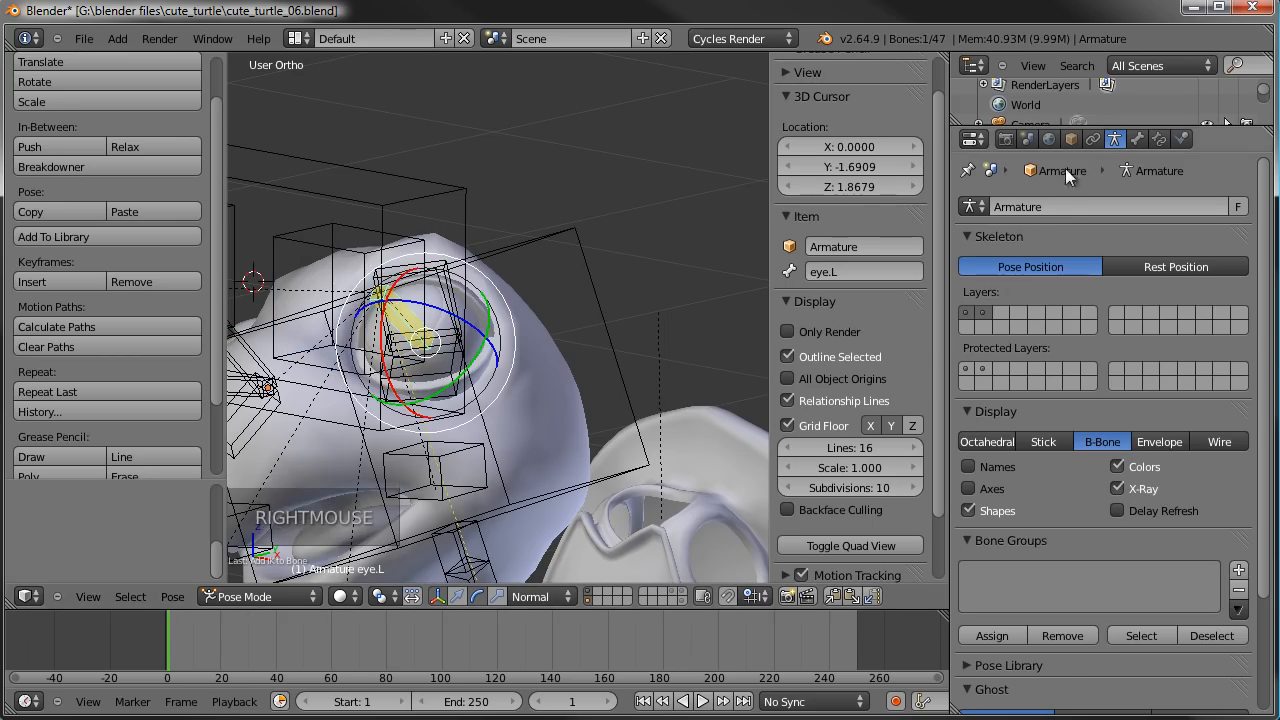
pyautogui.click(1141, 136)
pyautogui.click(1159, 142)
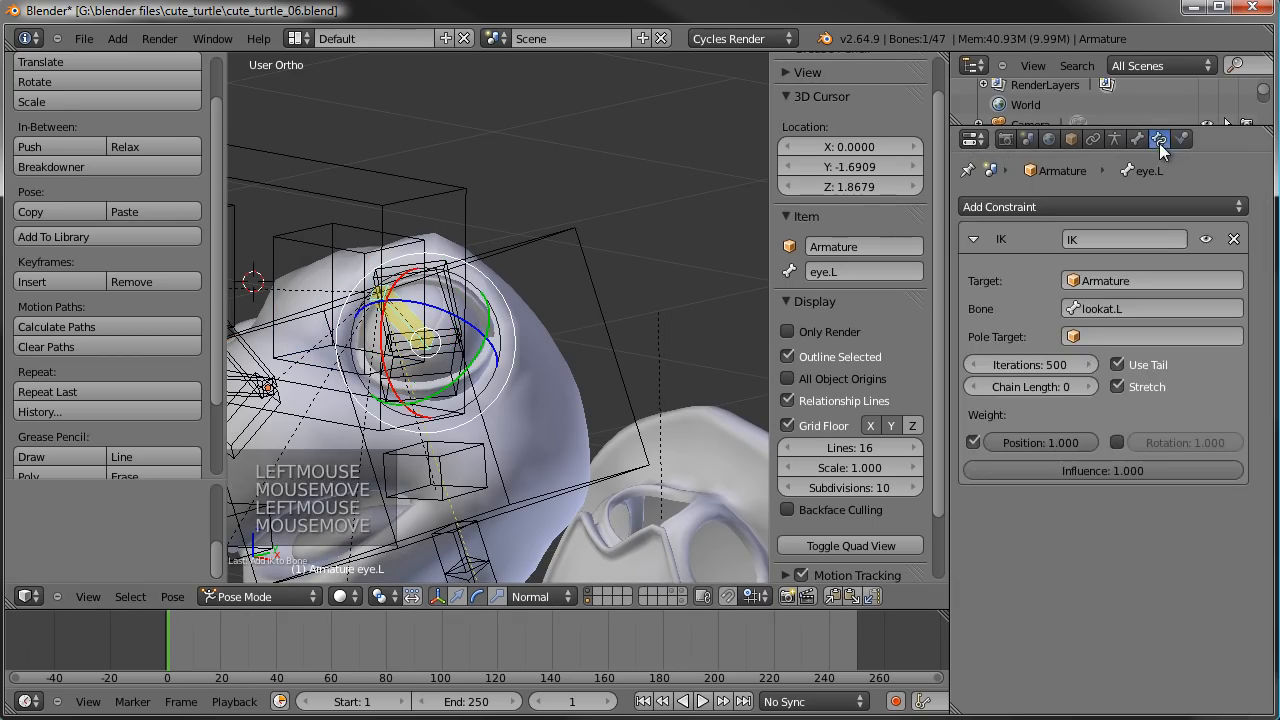
pyautogui.click(1089, 386)
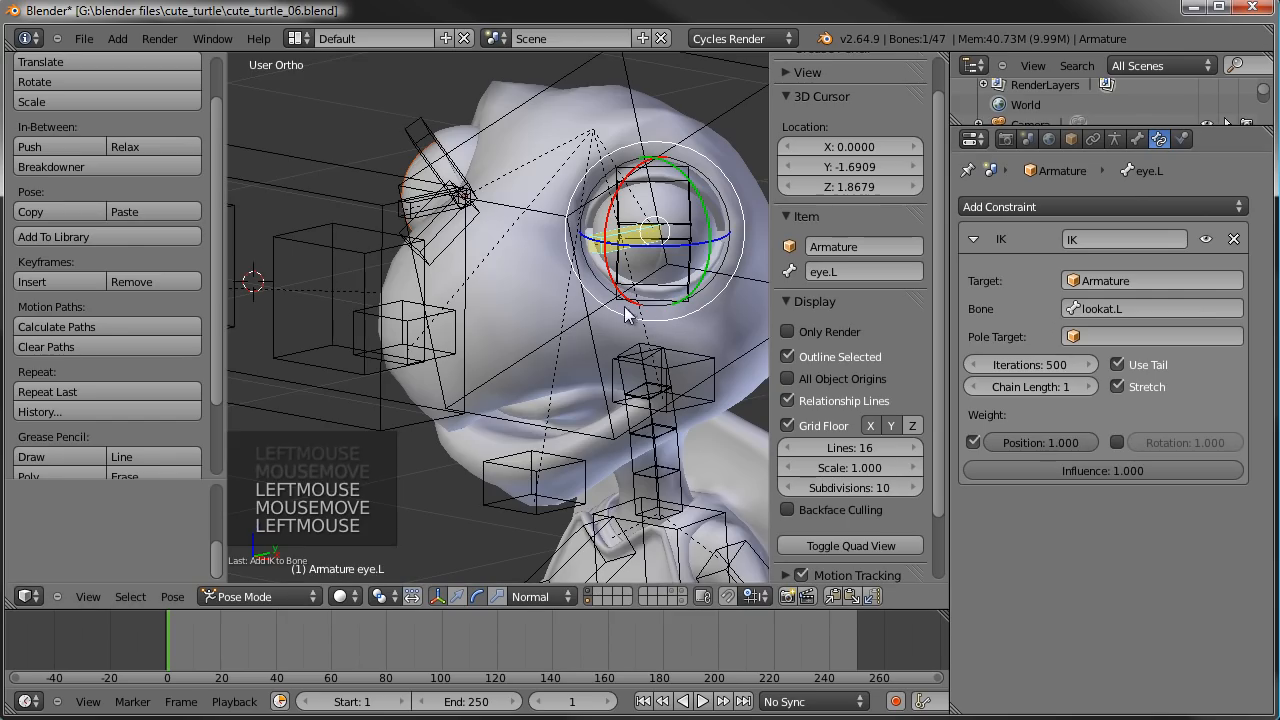
# - Add an IK constraint to the eye.R bone targeting lookat.R and set its chain length to 1
pyautogui.keyDown('shift'); pyautogui.moveTo(369, 223); pyautogui.dragTo(563, 283, button='middle'); pyautogui.keyUp('shift')
pyautogui.rightClick(458, 240)
pyautogui.keyDown('shift'); pyautogui.rightClick(638, 243); pyautogui.keyUp('shift')
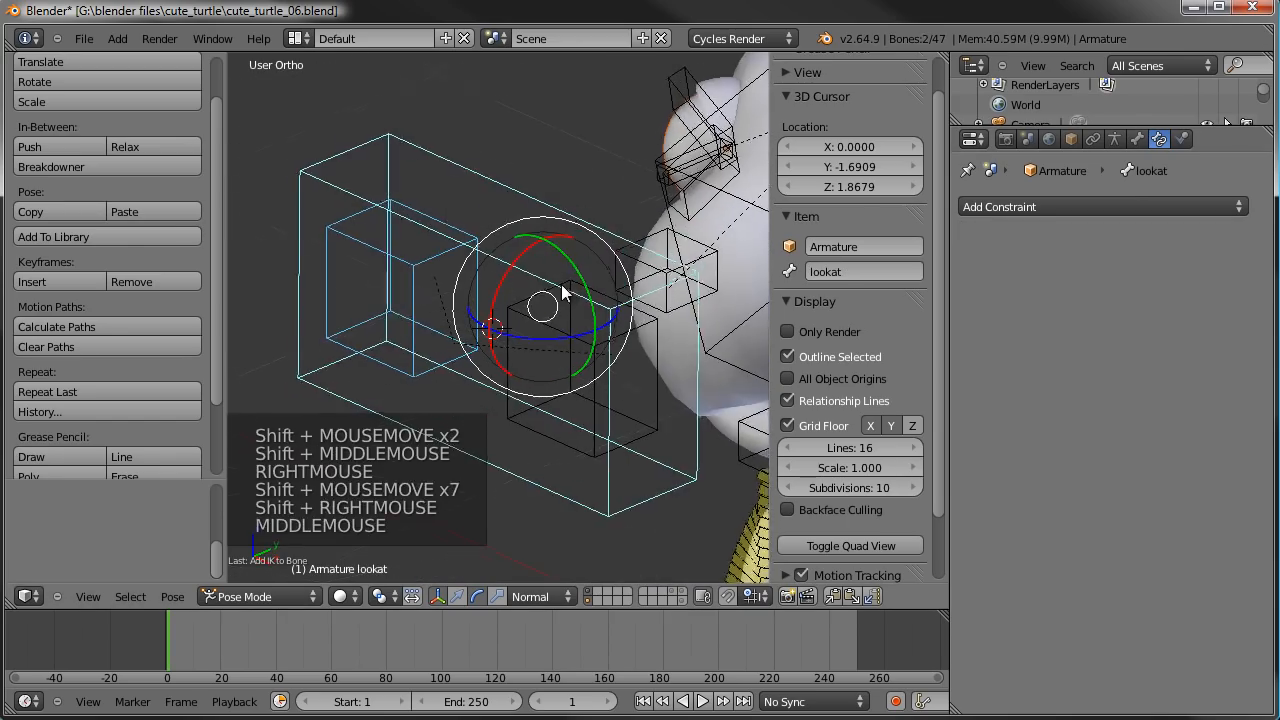
pyautogui.rightClick(391, 243)
pyautogui.rightClick(651, 248)
pyautogui.keyDown('shift'); pyautogui.moveTo(690, 175); pyautogui.dragTo(560, 395, button='middle'); pyautogui.keyUp('shift')
pyautogui.scroll(4, 505, 220)
pyautogui.keyDown('shift'); pyautogui.rightClick(648, 440); pyautogui.keyUp('shift')
pyautogui.scroll(-4, 648, 440)
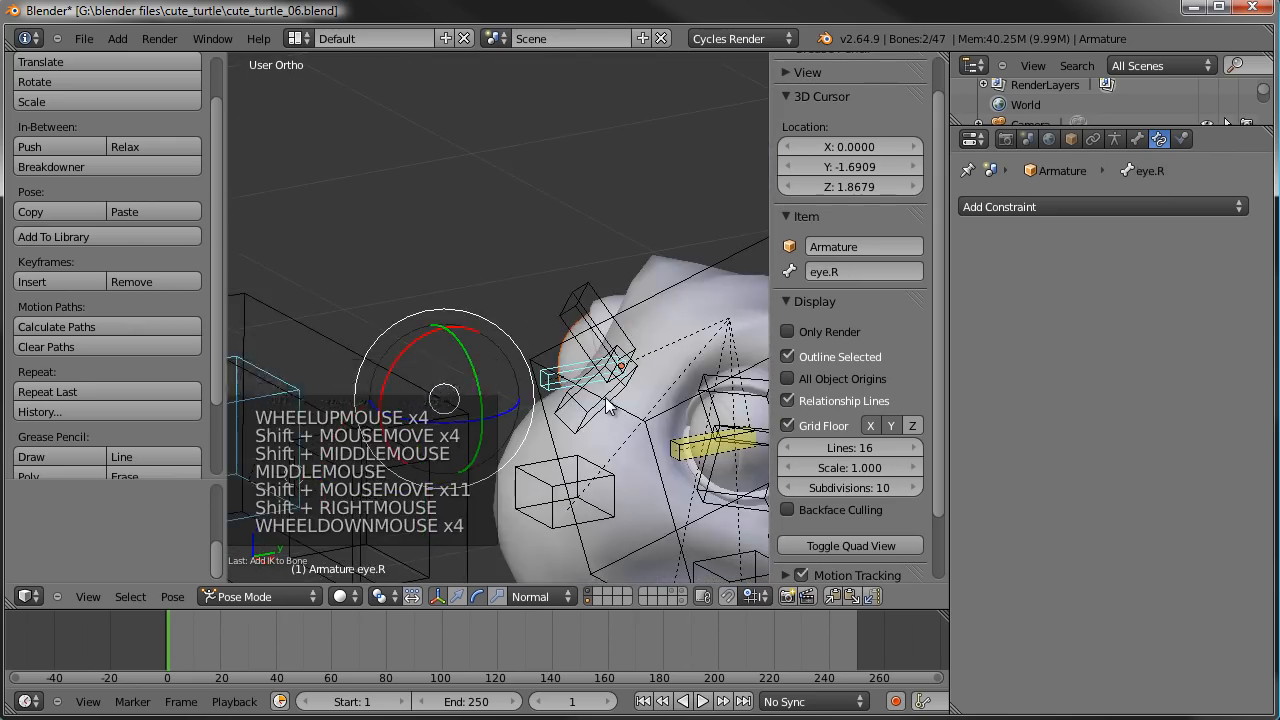
pyautogui.hotkey('shift', 'o')
pyautogui.hotkey('shift', 'i')
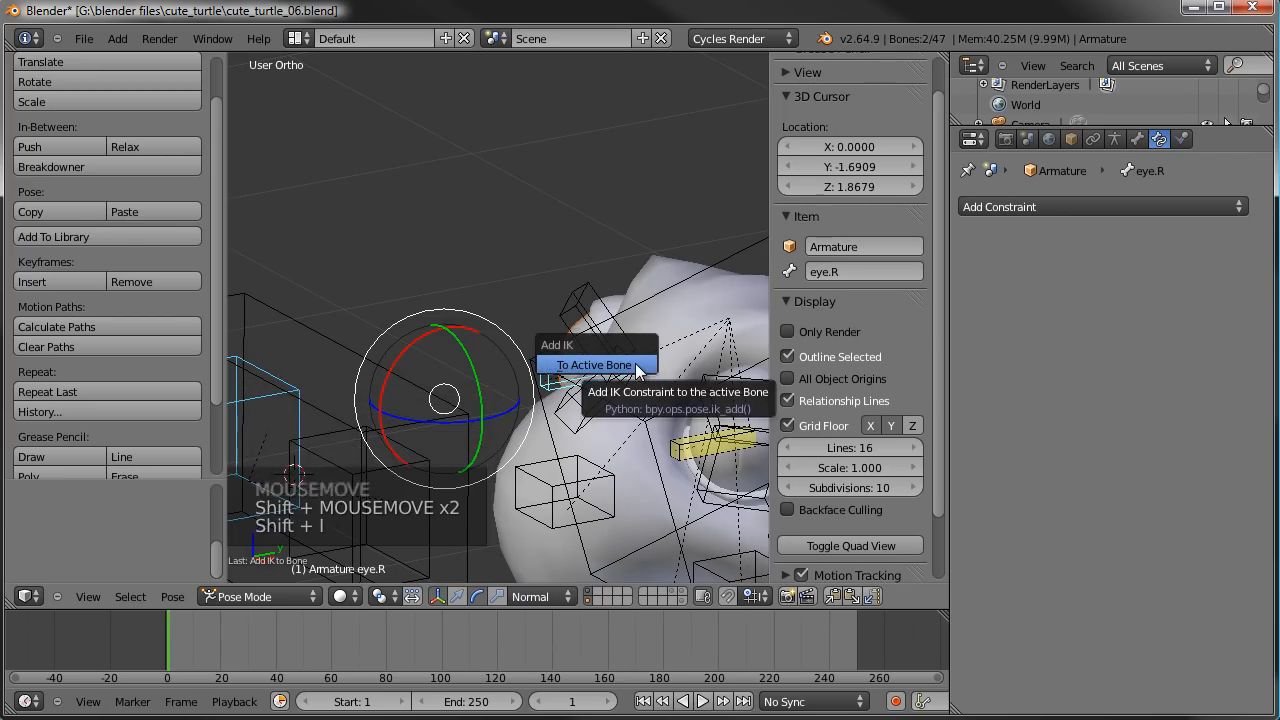
pyautogui.click(636, 367)
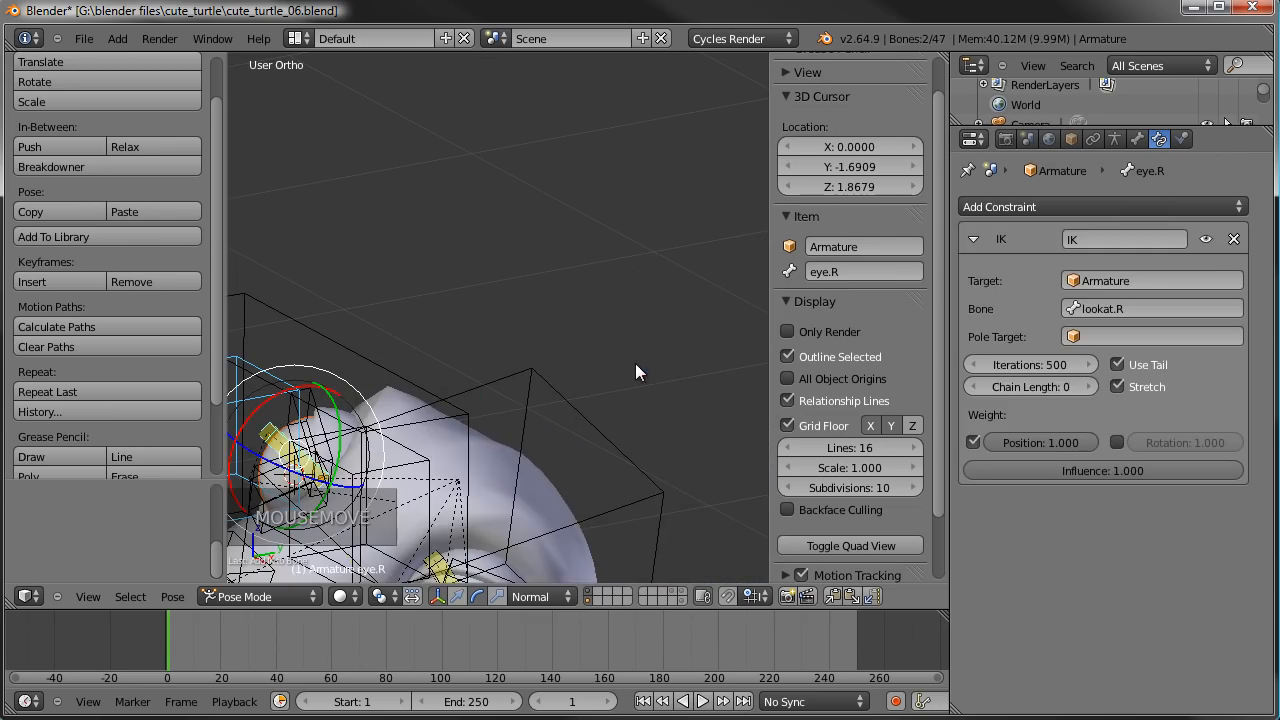
pyautogui.click(1079, 382)
# - Test the eye tracking by moving the lookat bone while viewing the face from the side and the front, cancelling each move
pyautogui.scroll(-4, 430, 340)
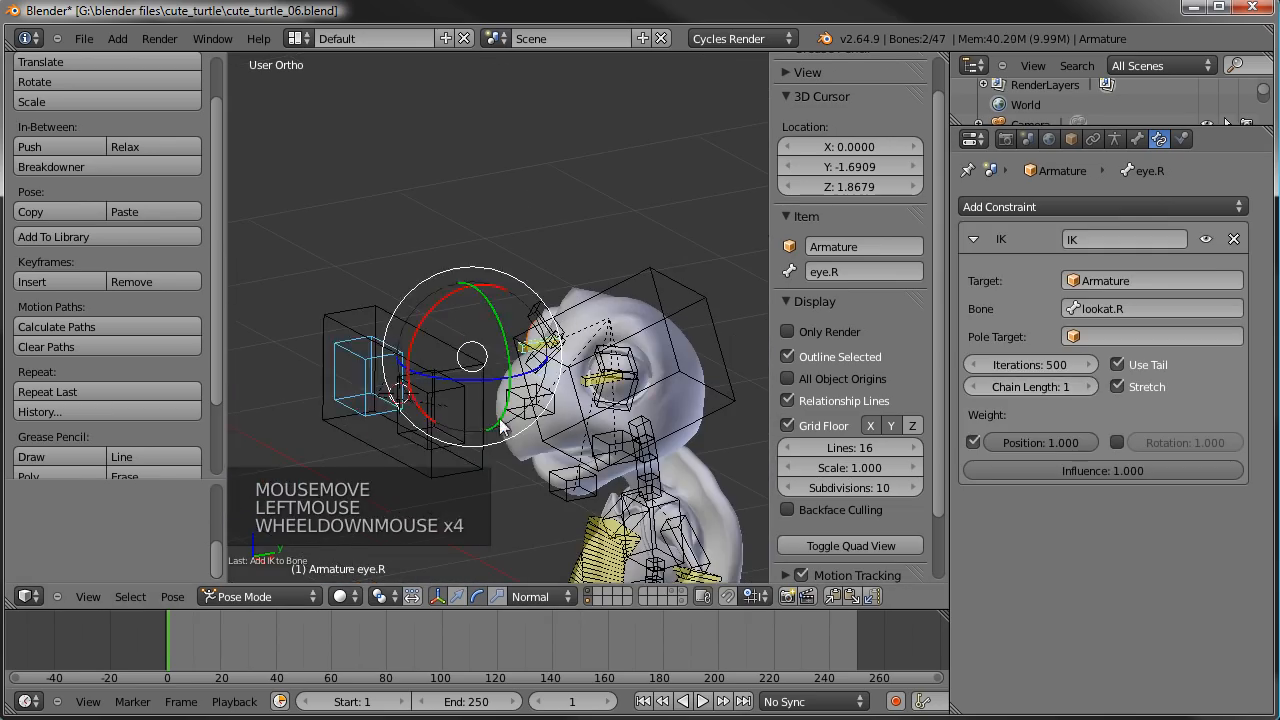
pyautogui.press('a')
pyautogui.rightClick(428, 338)
pyautogui.scroll(2, 453, 449)
pyautogui.press('g')
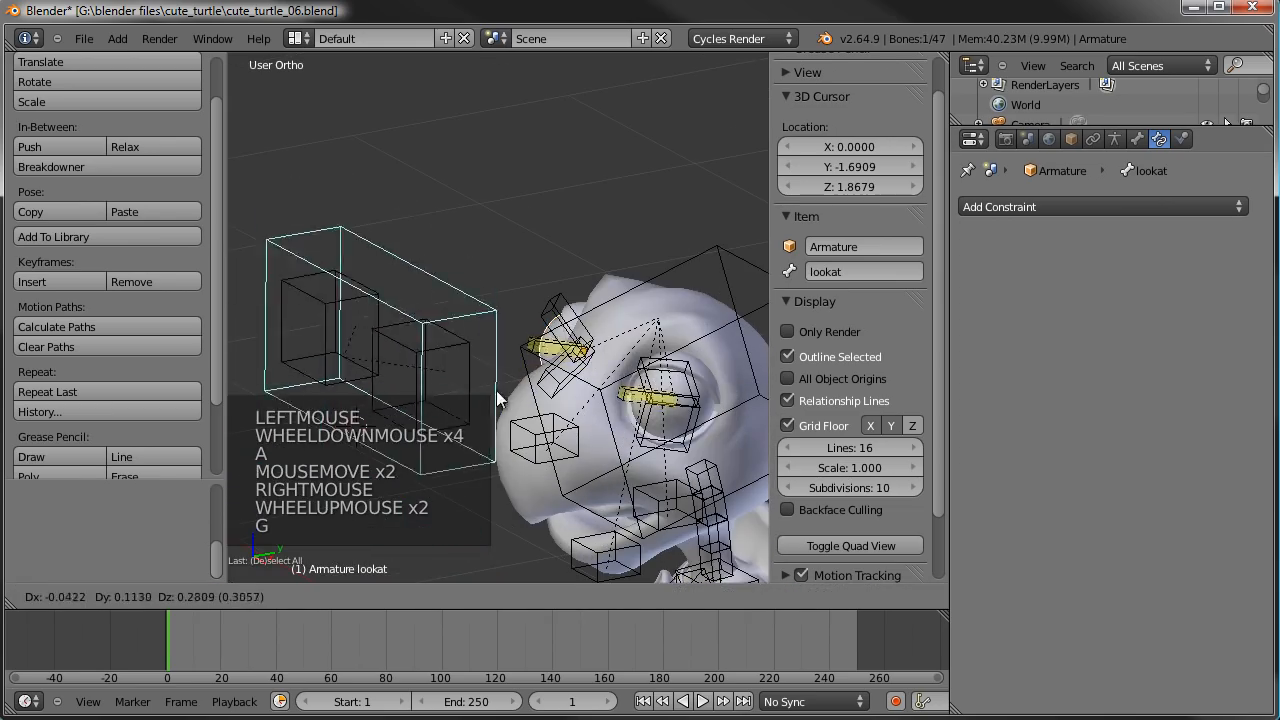
pyautogui.rightClick(426, 274)
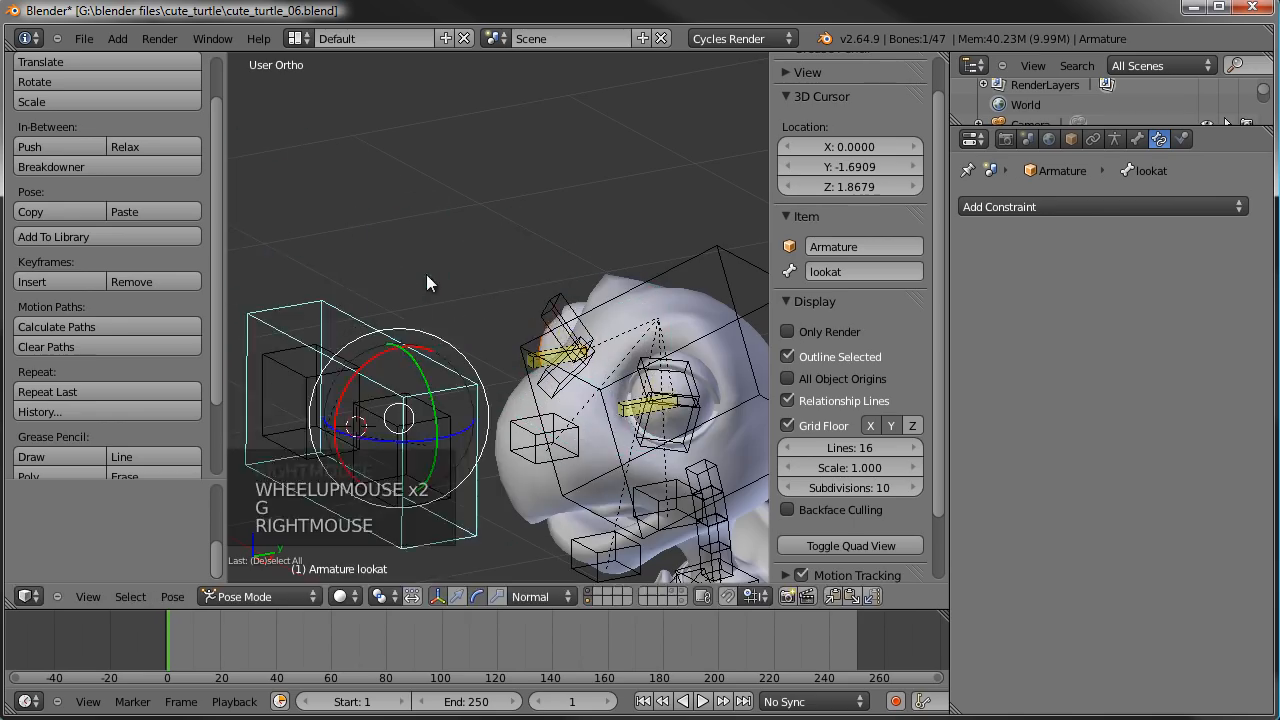
pyautogui.moveTo(426, 274); pyautogui.dragTo(637, 305, button='middle')
pyautogui.press('g')
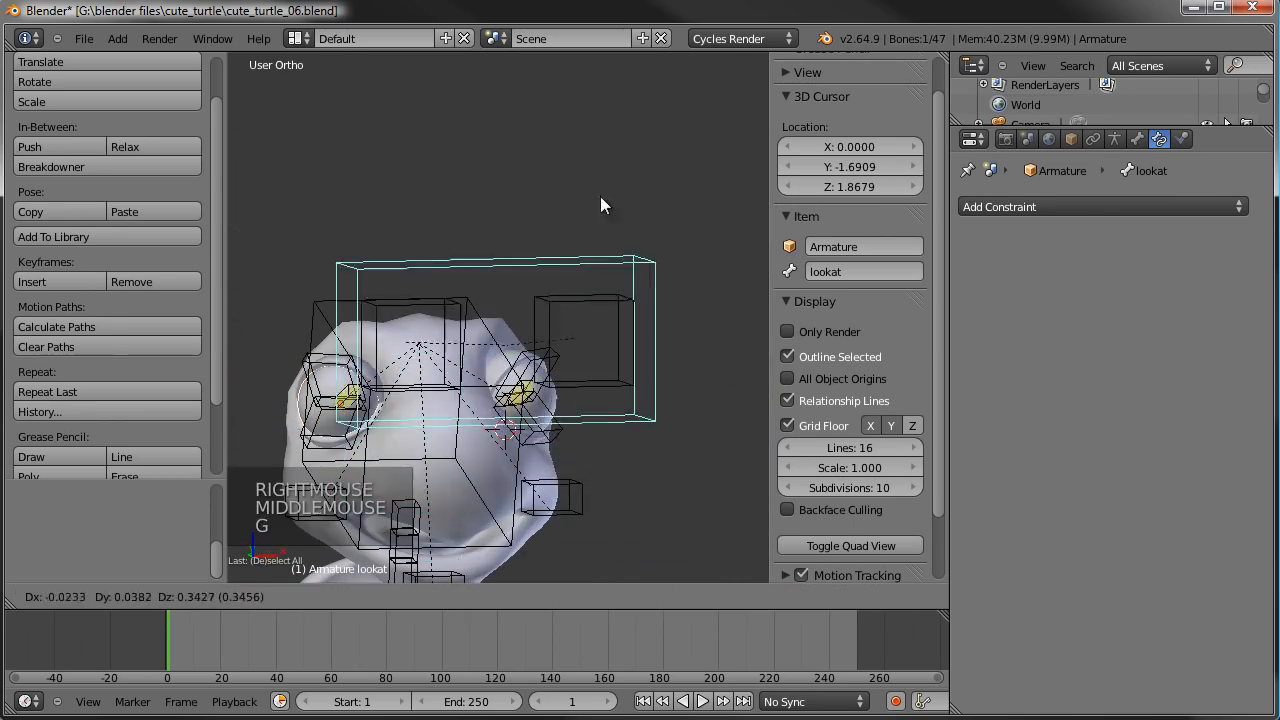
pyautogui.rightClick(598, 215)
# - Deselect all bones and save the file over cute_turtle_06.blend
pyautogui.scroll(-1, 552, 448)
pyautogui.press('a')
pyautogui.scroll(-2, 552, 448)
pyautogui.keyDown('shift'); pyautogui.moveTo(552, 448); pyautogui.dragTo(591, 274, button='middle'); pyautogui.keyUp('shift')
pyautogui.hotkey('ctrl', 's')
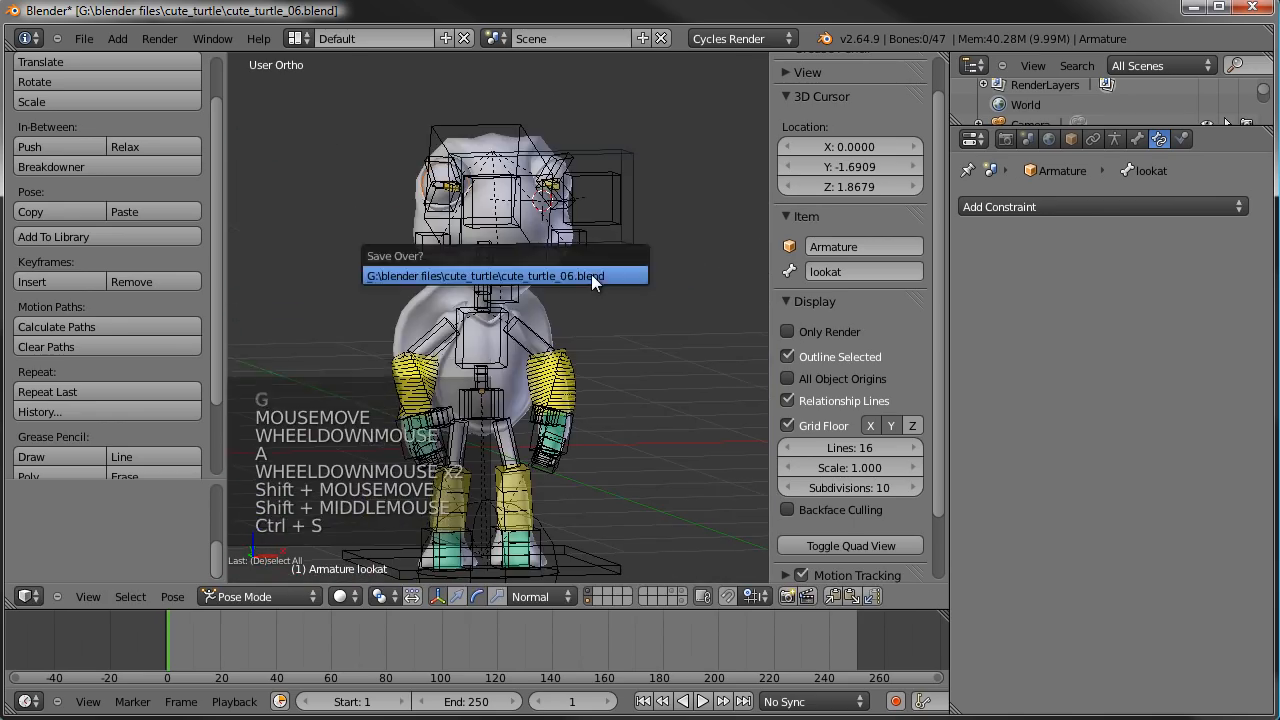
pyautogui.click(591, 274)
# - Hide the armature's layer and select the TurtleBody mesh in Object Mode
pyautogui.moveTo(664, 298); pyautogui.dragTo(620, 300, button='middle')
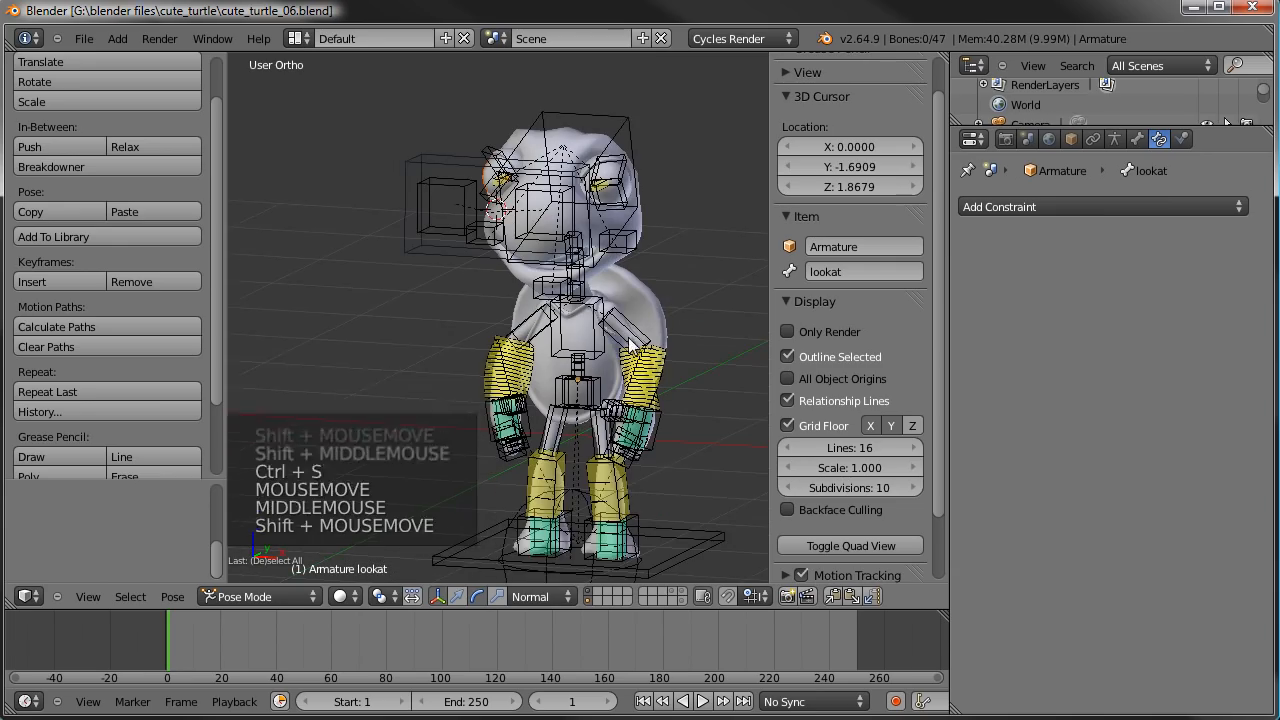
pyautogui.keyDown('shift'); pyautogui.moveTo(640, 420); pyautogui.dragTo(596, 308, button='middle'); pyautogui.keyUp('shift')
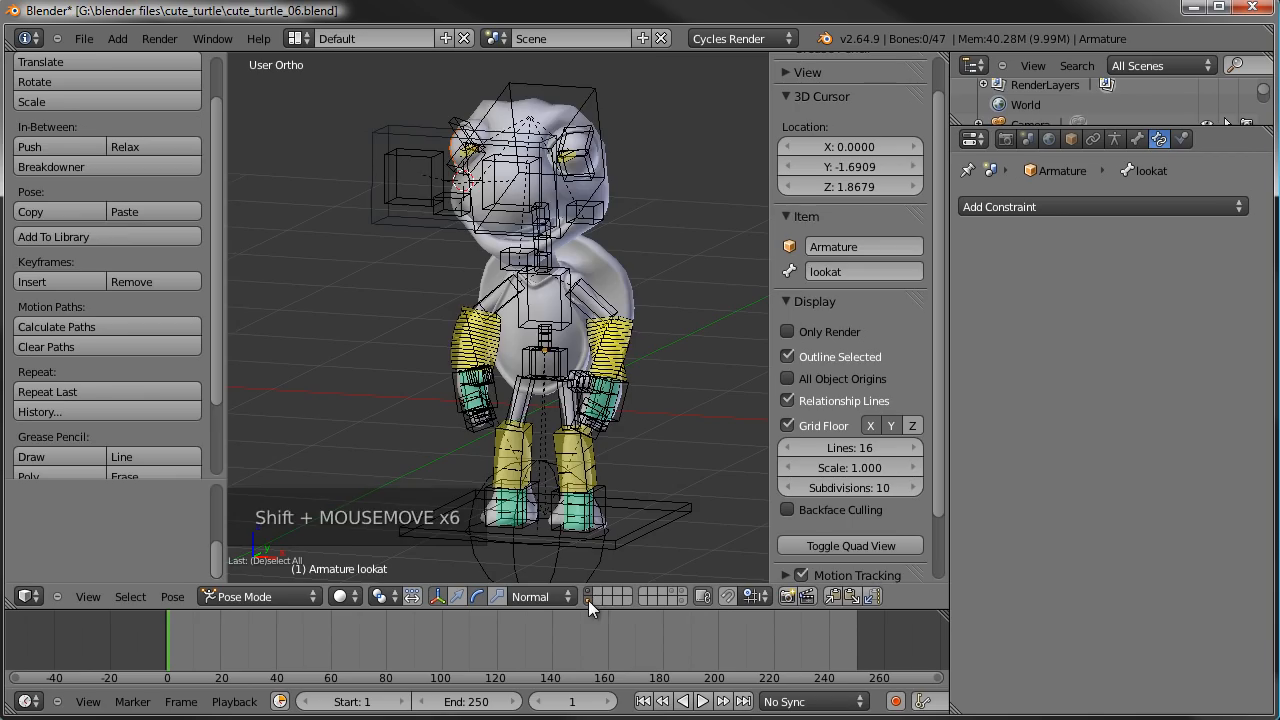
pyautogui.keyDown('shift'); pyautogui.click(588, 600); pyautogui.keyUp('shift')
pyautogui.keyDown('shift'); pyautogui.moveTo(574, 196); pyautogui.dragTo(556, 323, button='middle'); pyautogui.keyUp('shift')
pyautogui.rightClick(557, 296)
pyautogui.rightClick(493, 320)
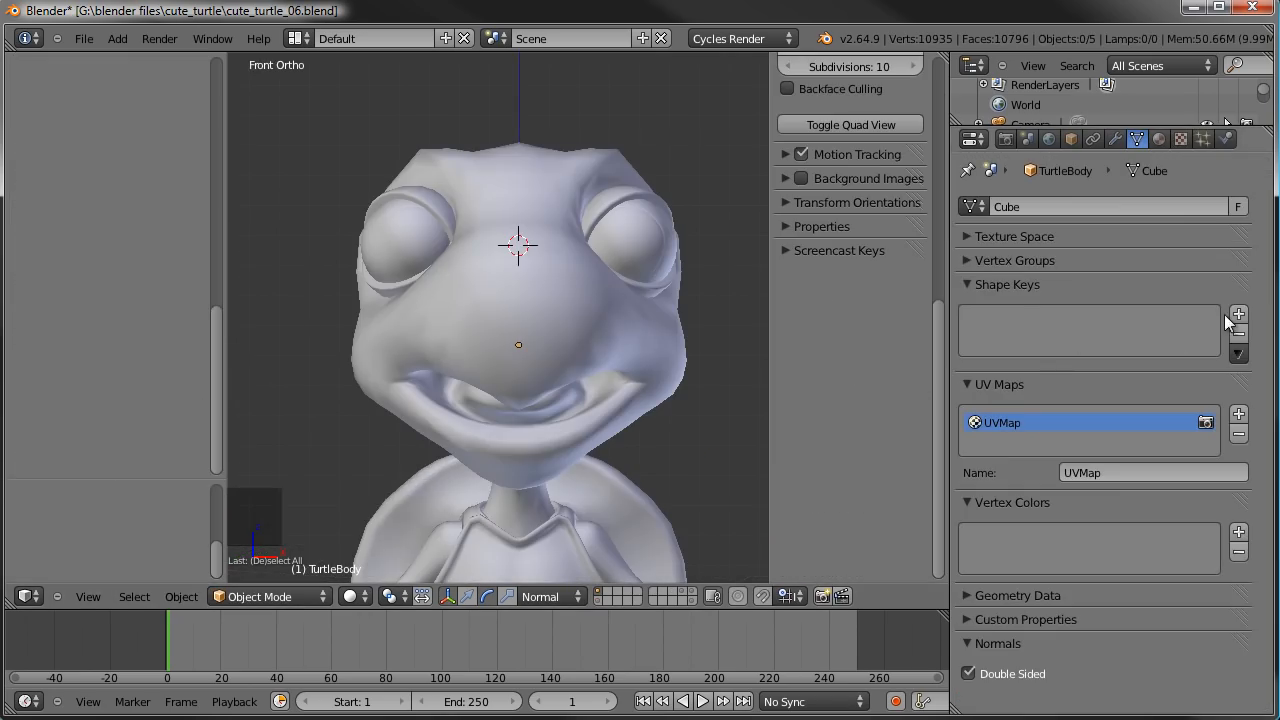
# - Add a Basis shape key to TurtleBody and a second shape key named smile.L
pyautogui.click(1238, 316)
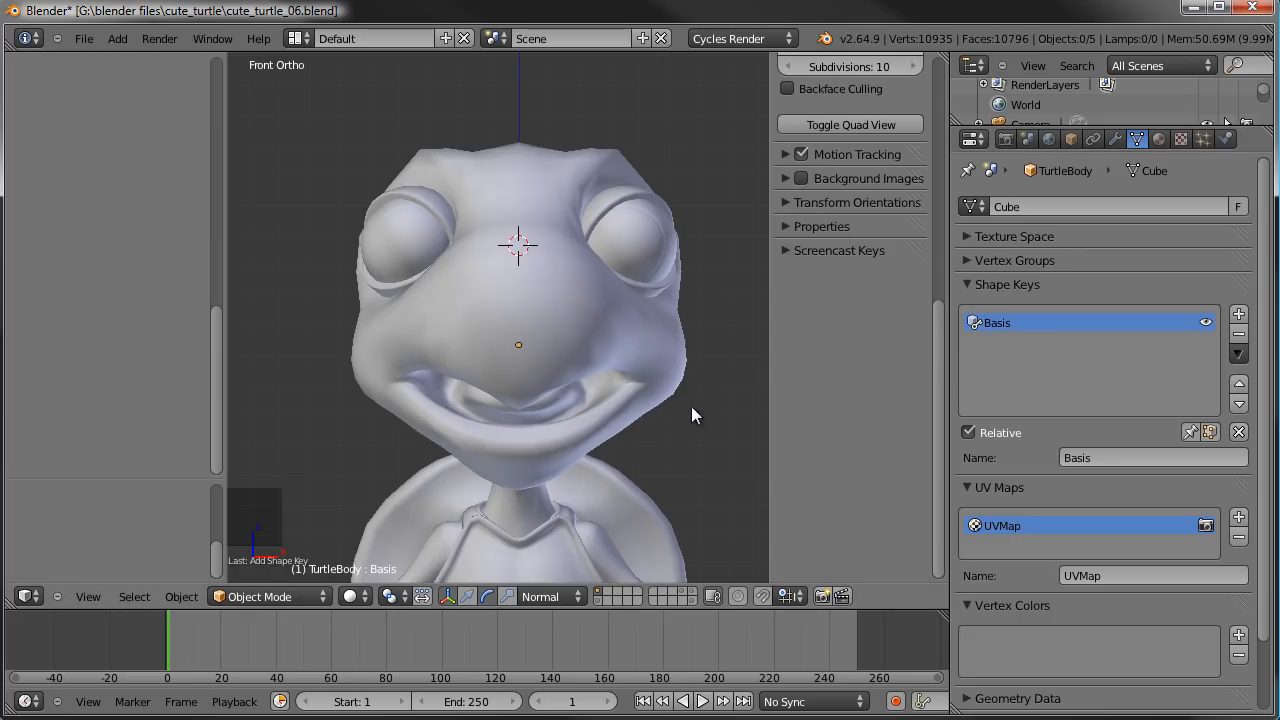
pyautogui.click(1238, 316)
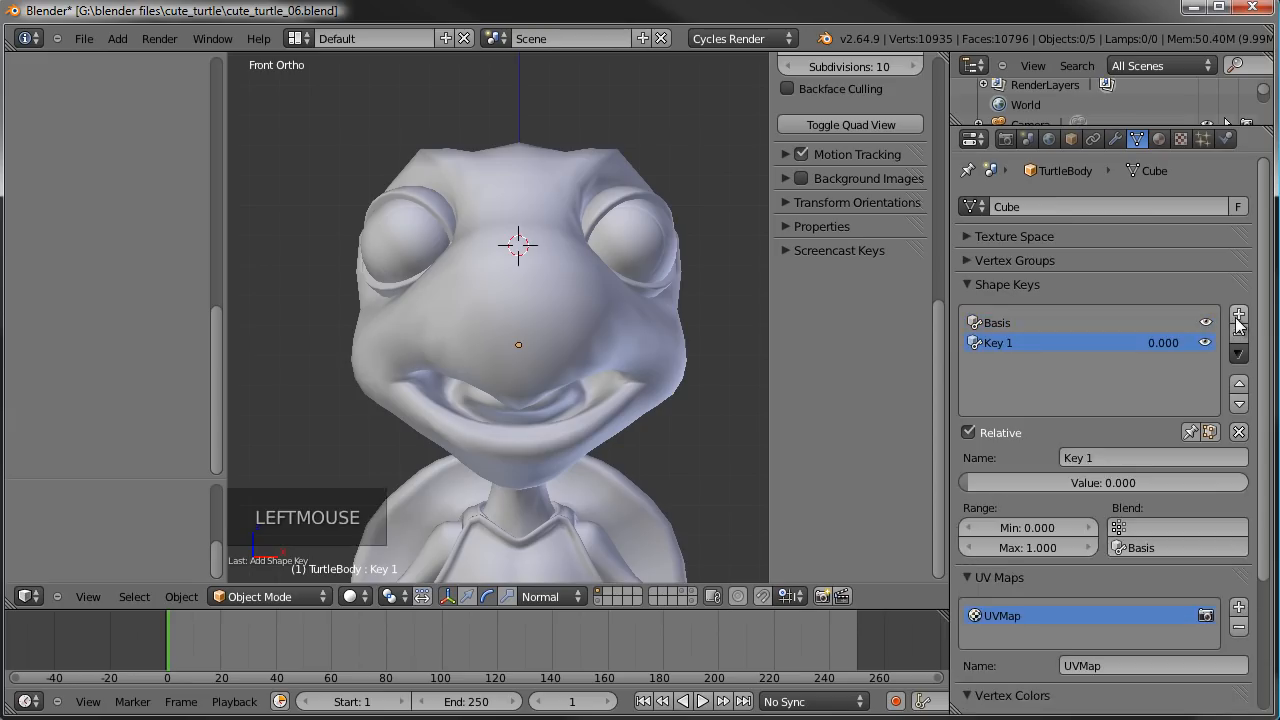
pyautogui.doubleClick(1140, 450)
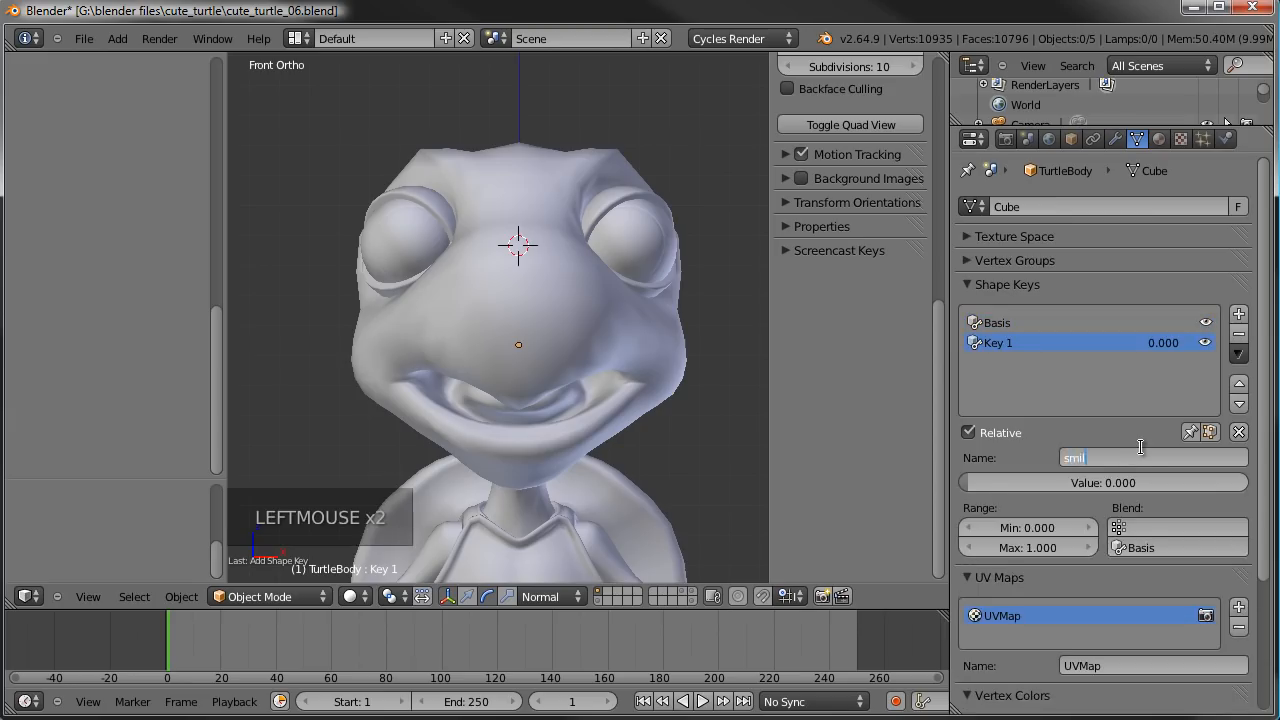
pyautogui.write('smile.L')
pyautogui.press('Return')
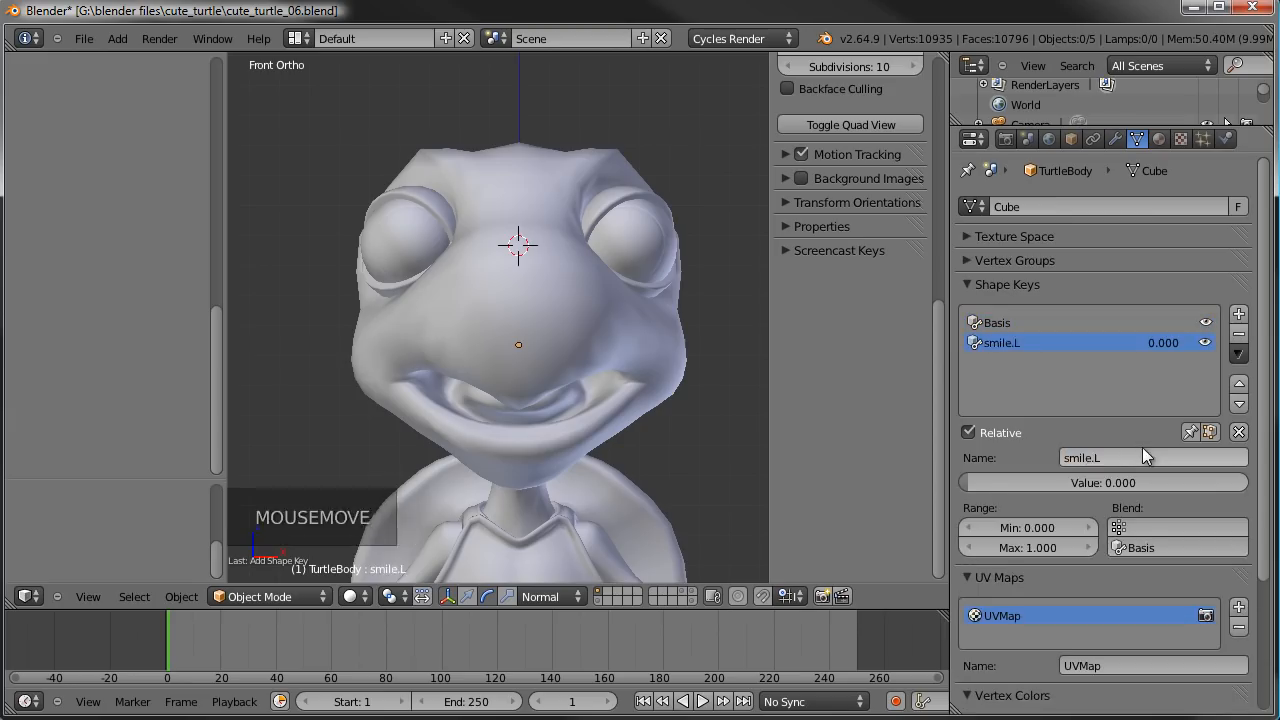
# - Raise three vertices at the turtle's left mouth corner about 0.08 units in smile.L, using smooth proportional editing at size 0.75
pyautogui.press('Tab')
pyautogui.keyDown('shift'); pyautogui.moveTo(644, 345); pyautogui.dragTo(640, 260, button='middle'); pyautogui.keyUp('shift')
pyautogui.scroll(2, 640, 260)
pyautogui.press('a')
pyautogui.rightClick(608, 383)
pyautogui.keyDown('shift'); pyautogui.rightClick(604, 376); pyautogui.keyUp('shift')
pyautogui.keyDown('shift'); pyautogui.rightClick(611, 369); pyautogui.keyUp('shift')
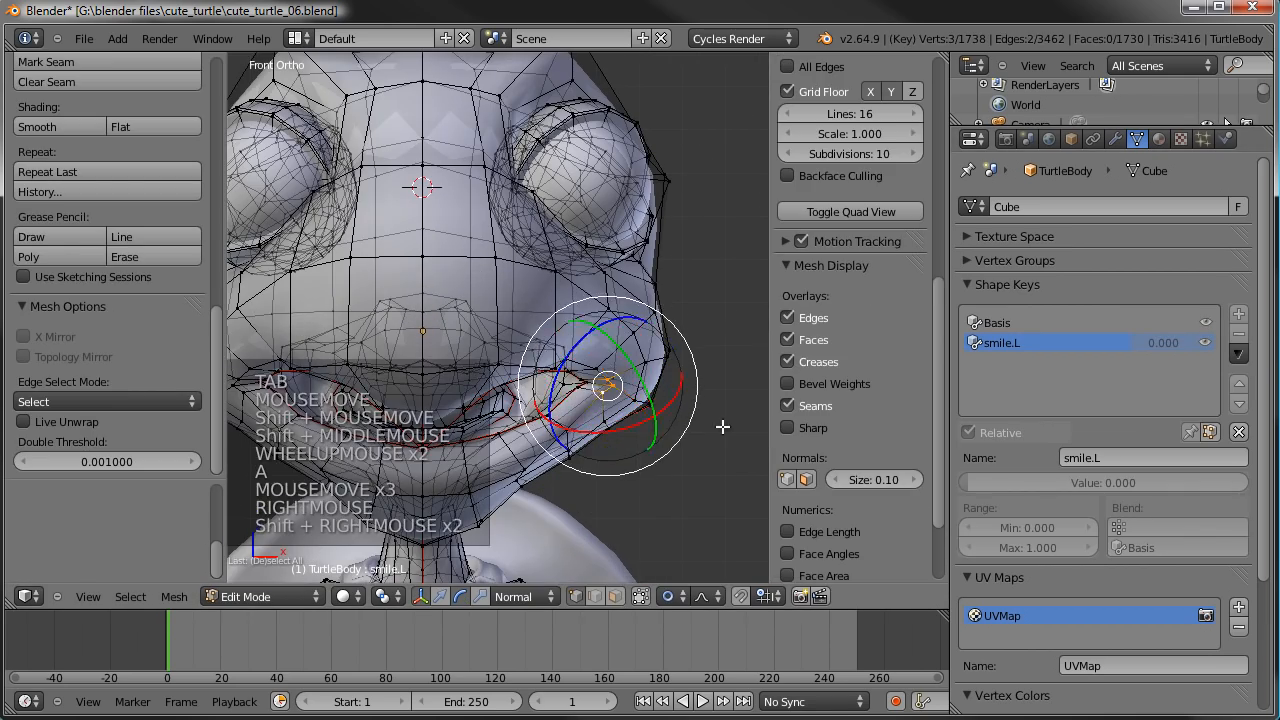
pyautogui.press('g')
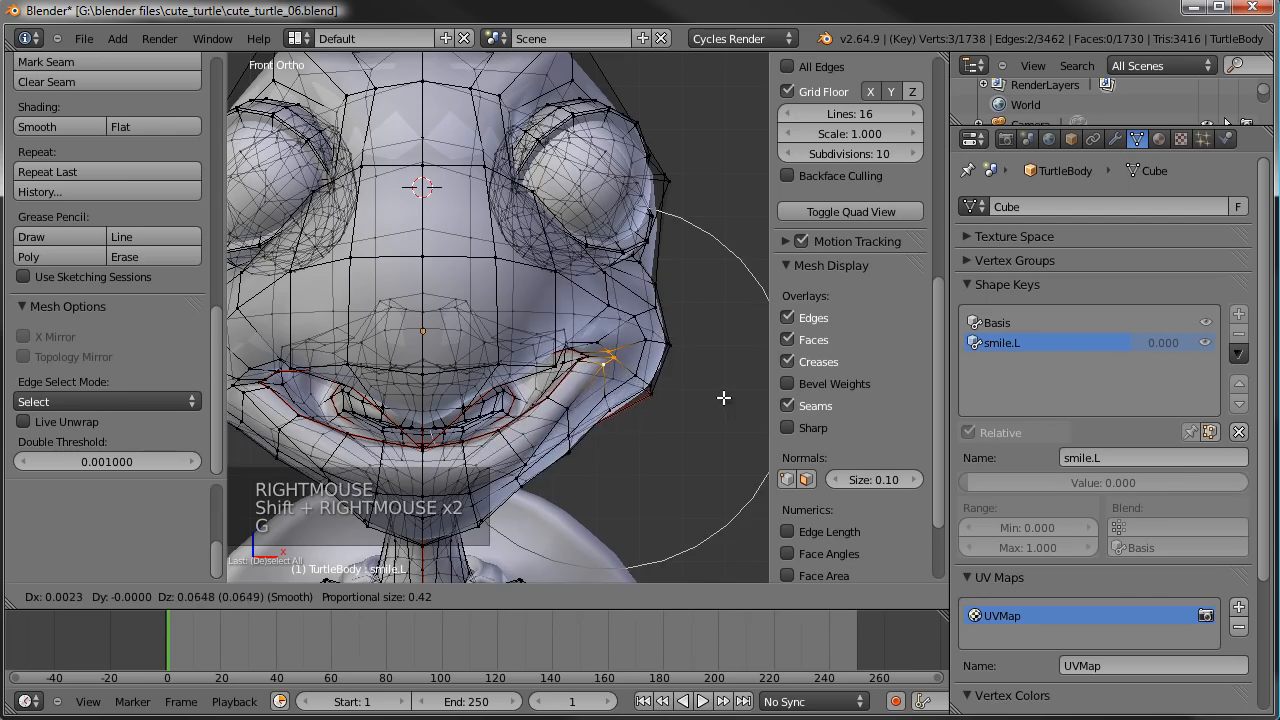
pyautogui.scroll(-4, 725, 400)
pyautogui.click(726, 394)
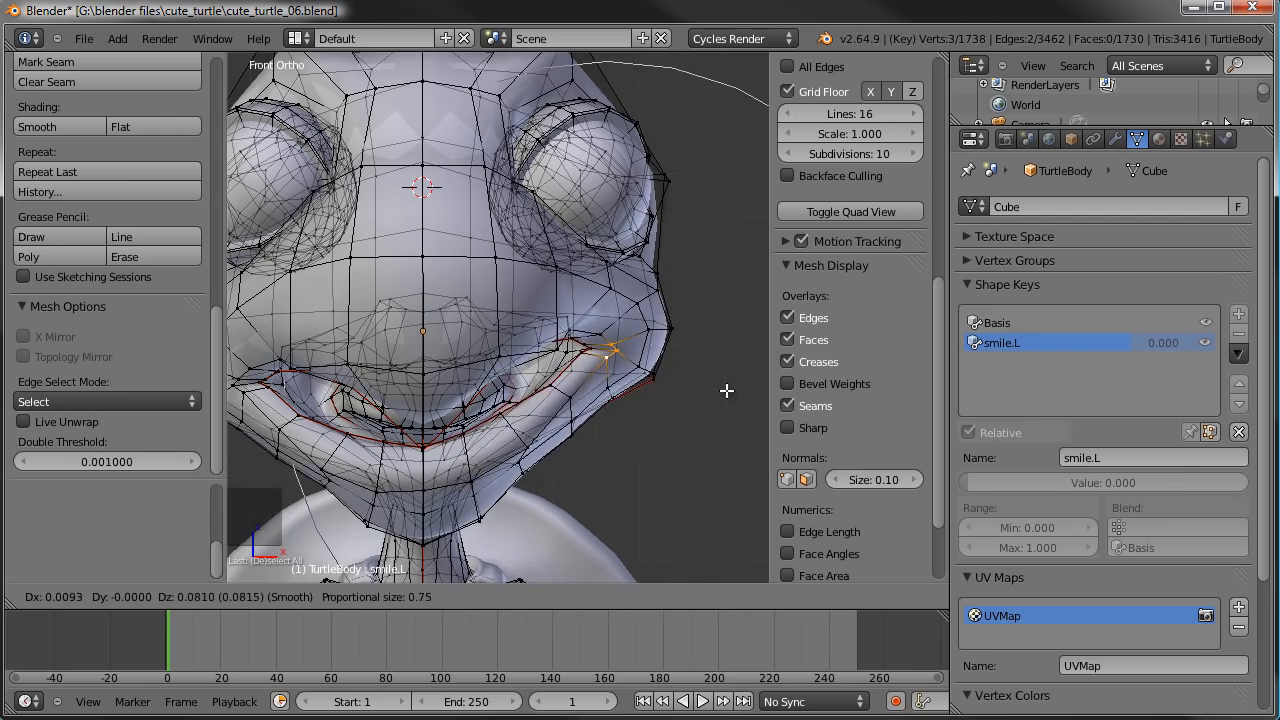
# - Rotate the raised mouth-corner vertices, shift them outward and slightly up by about 0.02 units, and return to Object Mode
pyautogui.press('r')
pyautogui.scroll(-2, 726, 370)
pyautogui.click(724, 363)
pyautogui.press('g')
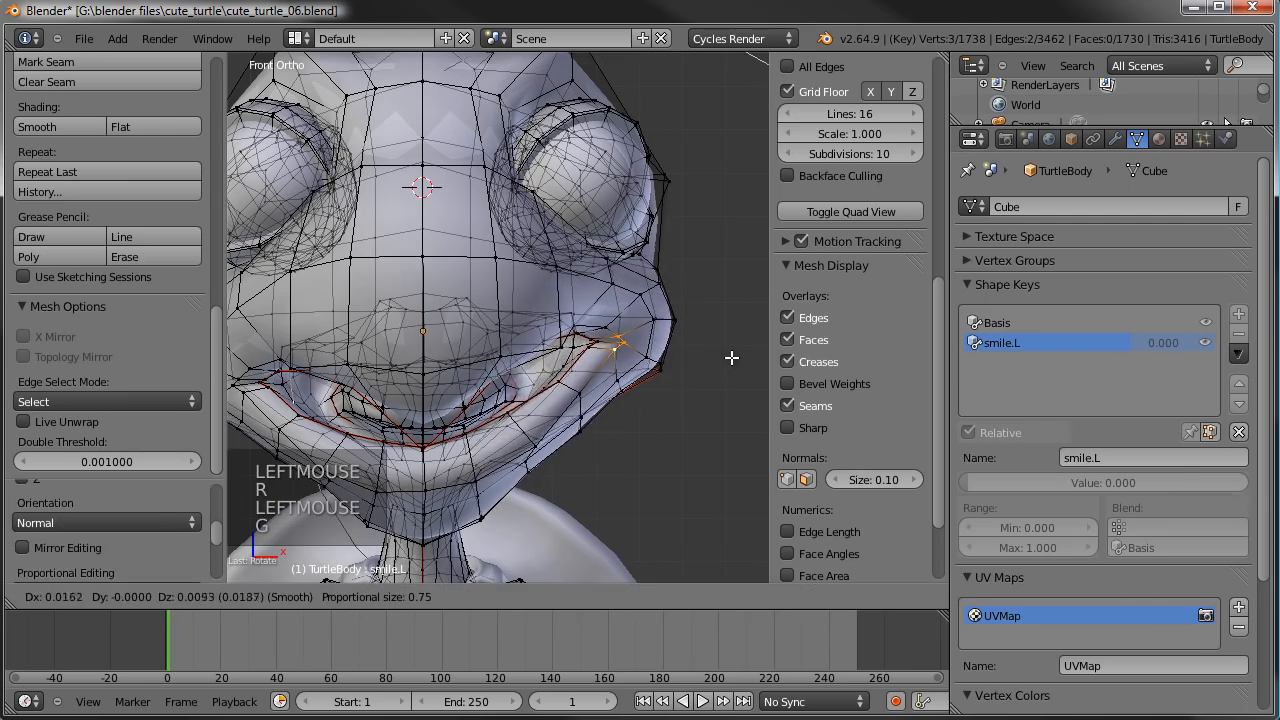
pyautogui.scroll(-3, 609, 380)
pyautogui.press('Tab')
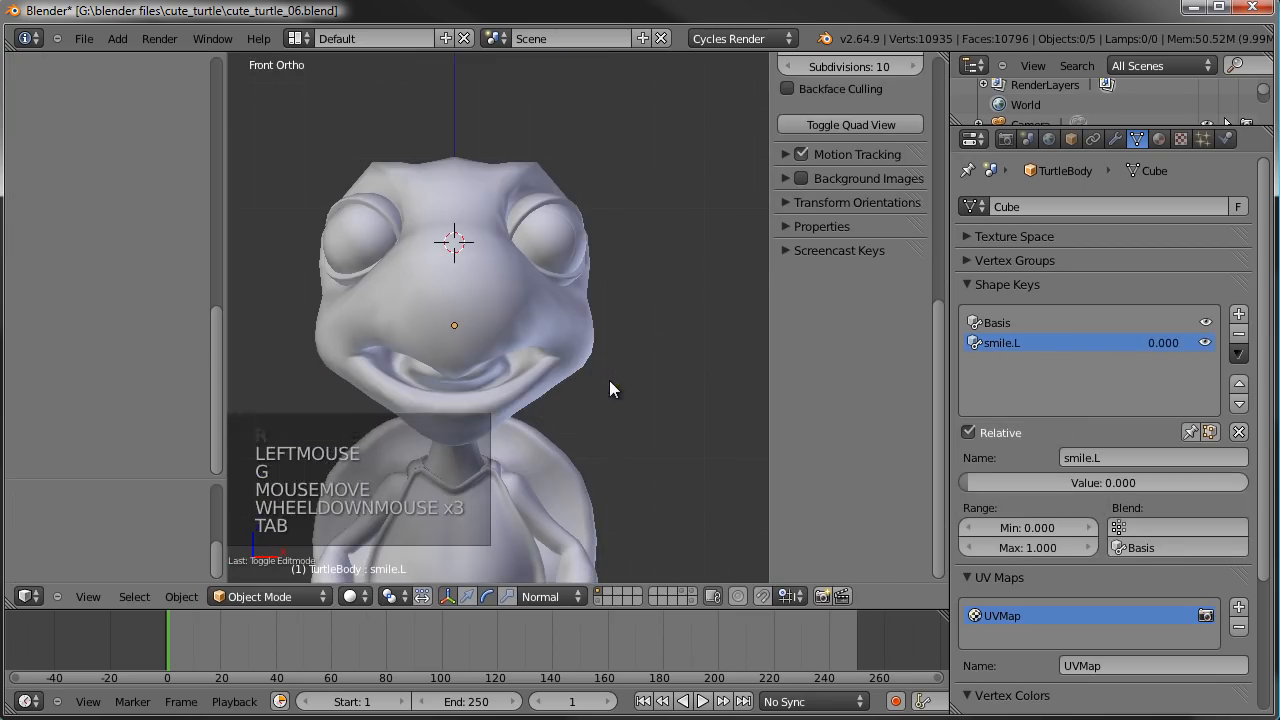
# - Preview the smile.L shape key by raising its value and returning it to 0, checking the face from an angled view
pyautogui.moveTo(983, 483); pyautogui.dragTo(1272, 495)
pyautogui.moveTo(750, 382); pyautogui.dragTo(636, 402, button='middle')
pyautogui.moveTo(1222, 485); pyautogui.dragTo(547, 383)
pyautogui.moveTo(547, 383); pyautogui.dragTo(617, 352, button='middle')
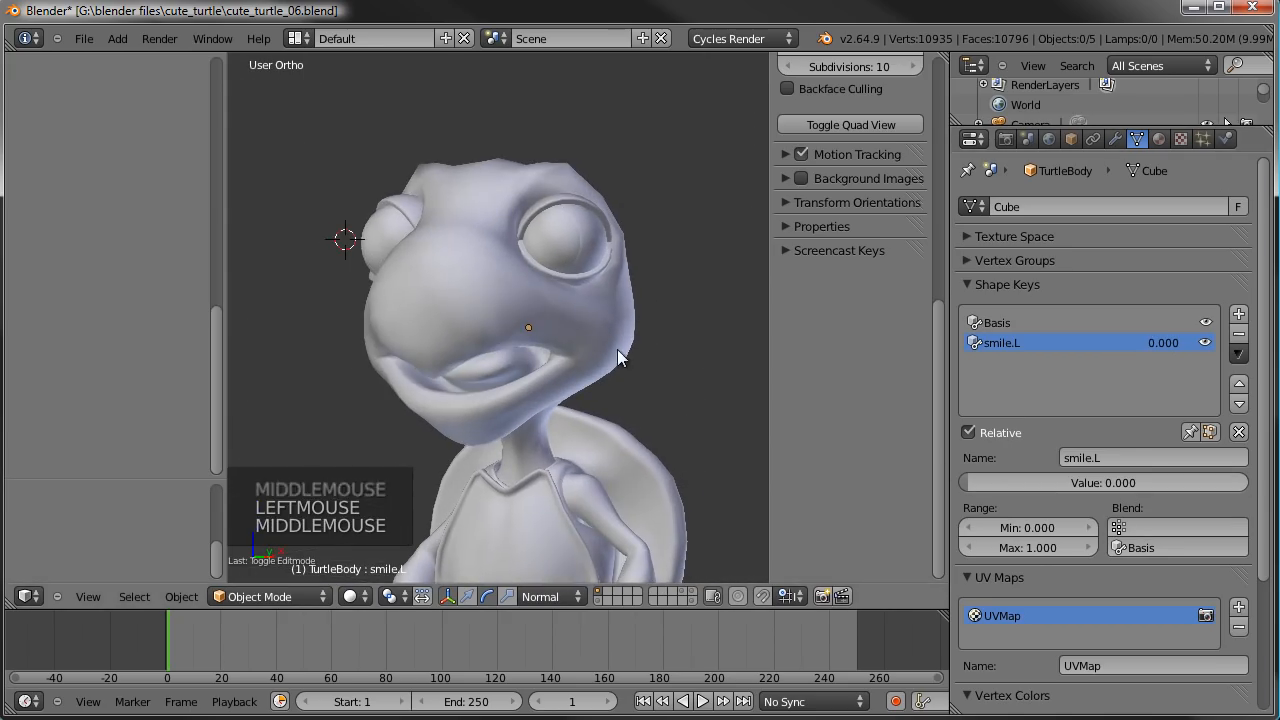
# - Set the smile.L shape key's minimum range to -0.5 and lower its value to -0.5 to preview the mouth corner
pyautogui.click(1045, 527)
pyautogui.write('-5')
pyautogui.press('Return')
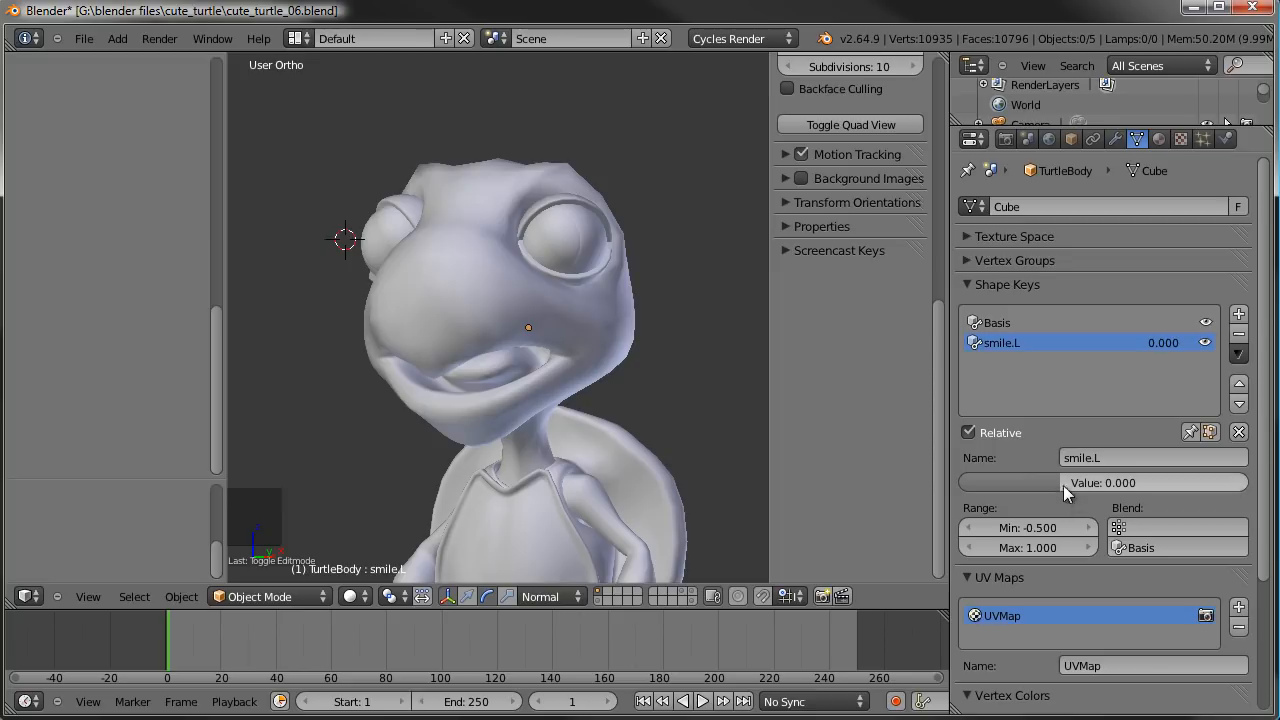
pyautogui.moveTo(1072, 482); pyautogui.dragTo(934, 485)
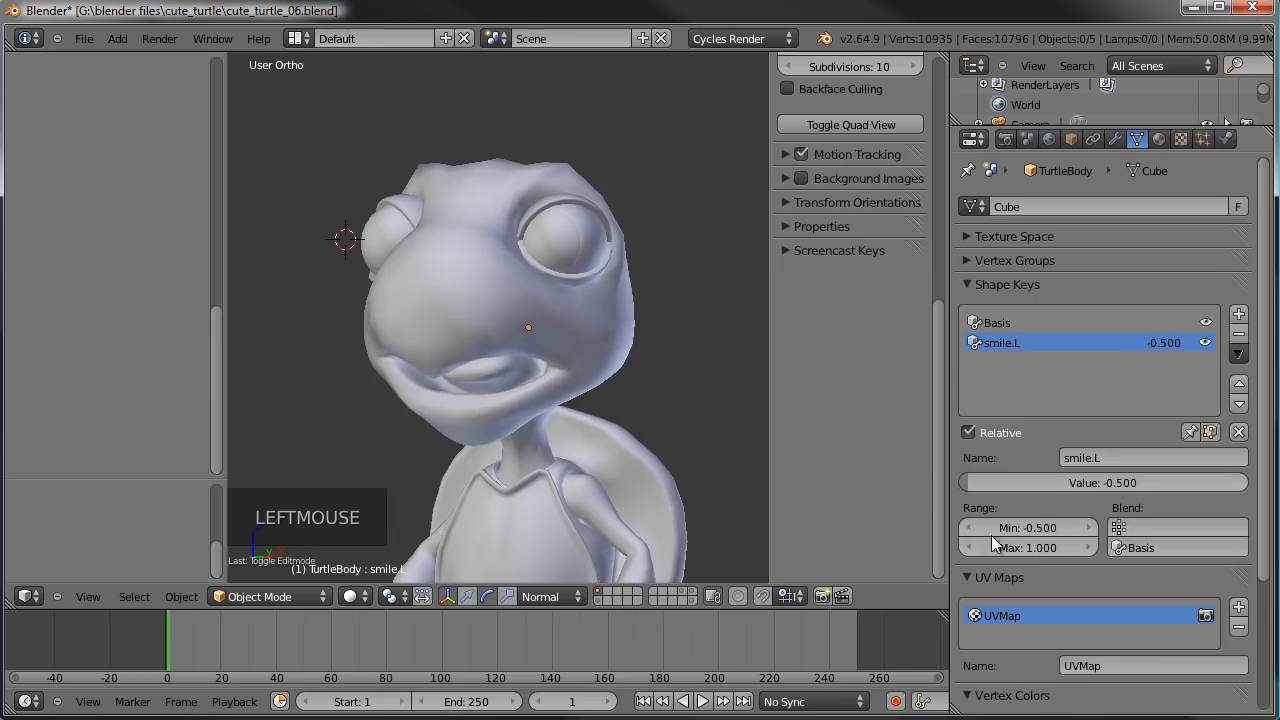
# - Set the smile.L shape key's minimum range to -1, preview its lowest value, and raise the value to 1
pyautogui.doubleClick(1033, 528)
pyautogui.press('BackSpace')
pyautogui.write('-1')
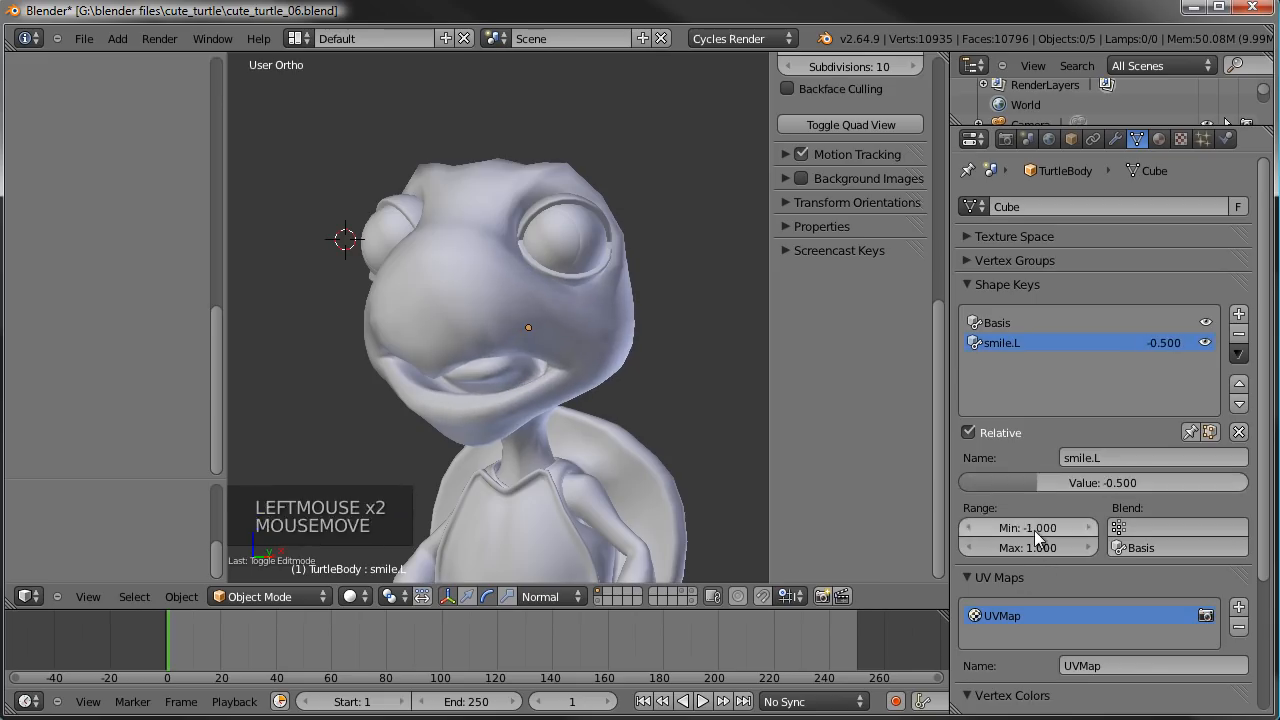
pyautogui.press('Return')
pyautogui.moveTo(1038, 479); pyautogui.dragTo(890, 477)
pyautogui.moveTo(975, 482); pyautogui.dragTo(1270, 533)
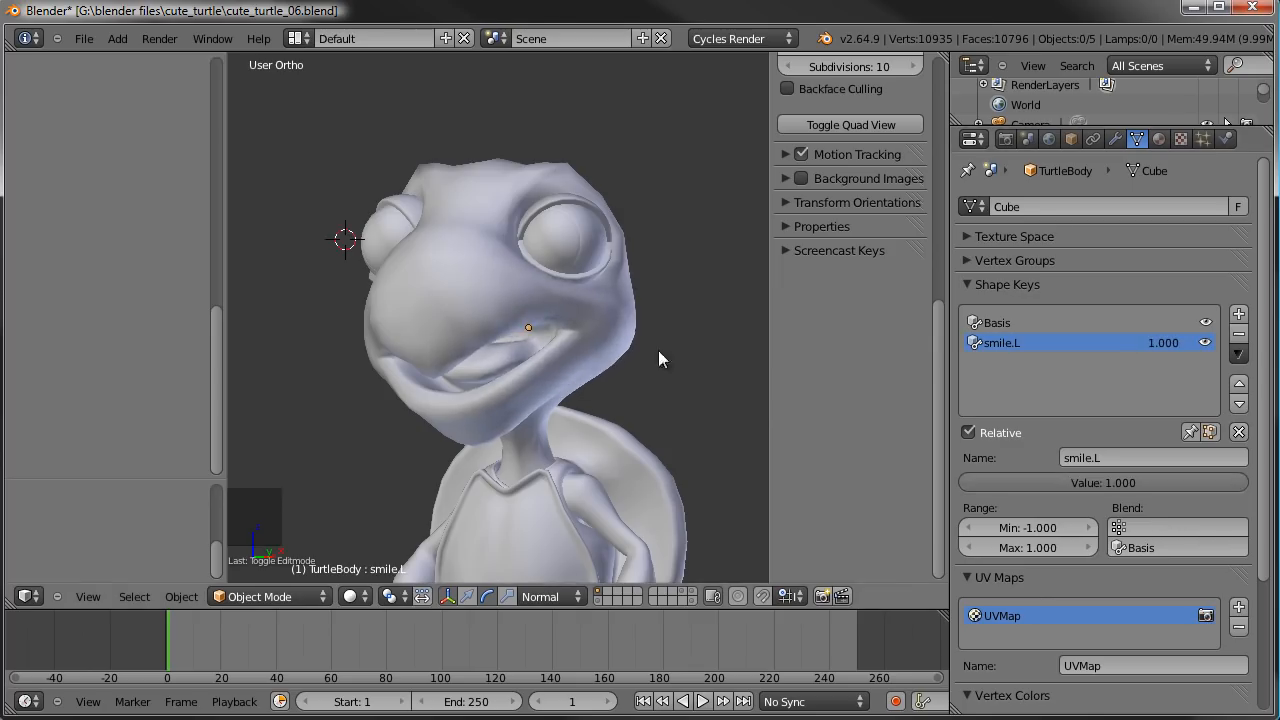
# - With the turtle in front view, create a new shape key from the current mix and name it smile.R
pyautogui.moveTo(714, 345); pyautogui.dragTo(637, 376, button='middle')
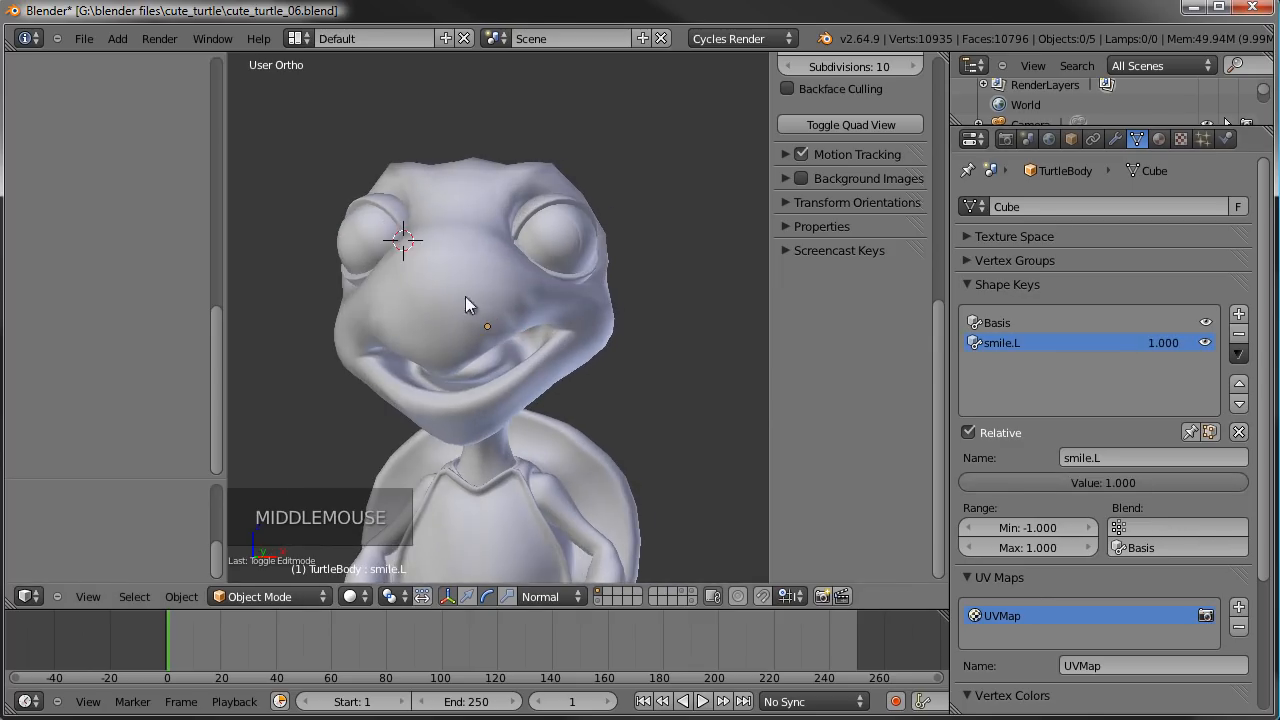
pyautogui.press('KP_1')
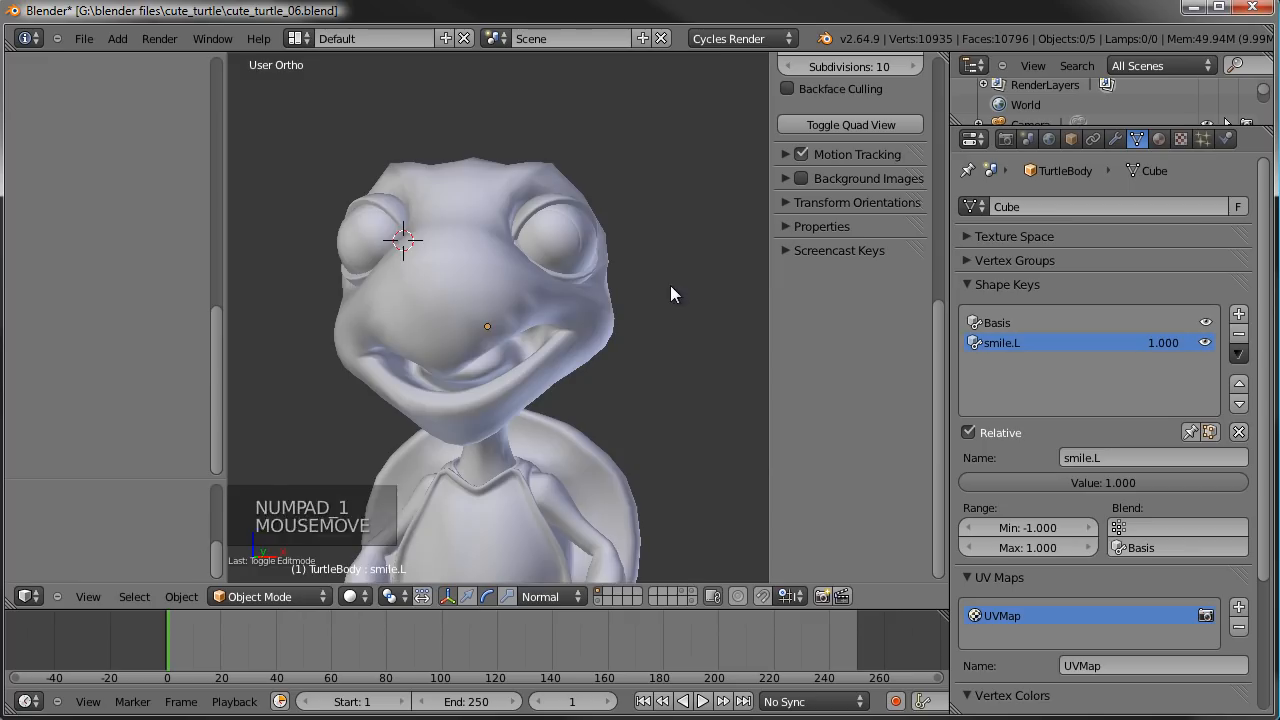
pyautogui.press('KP_1')
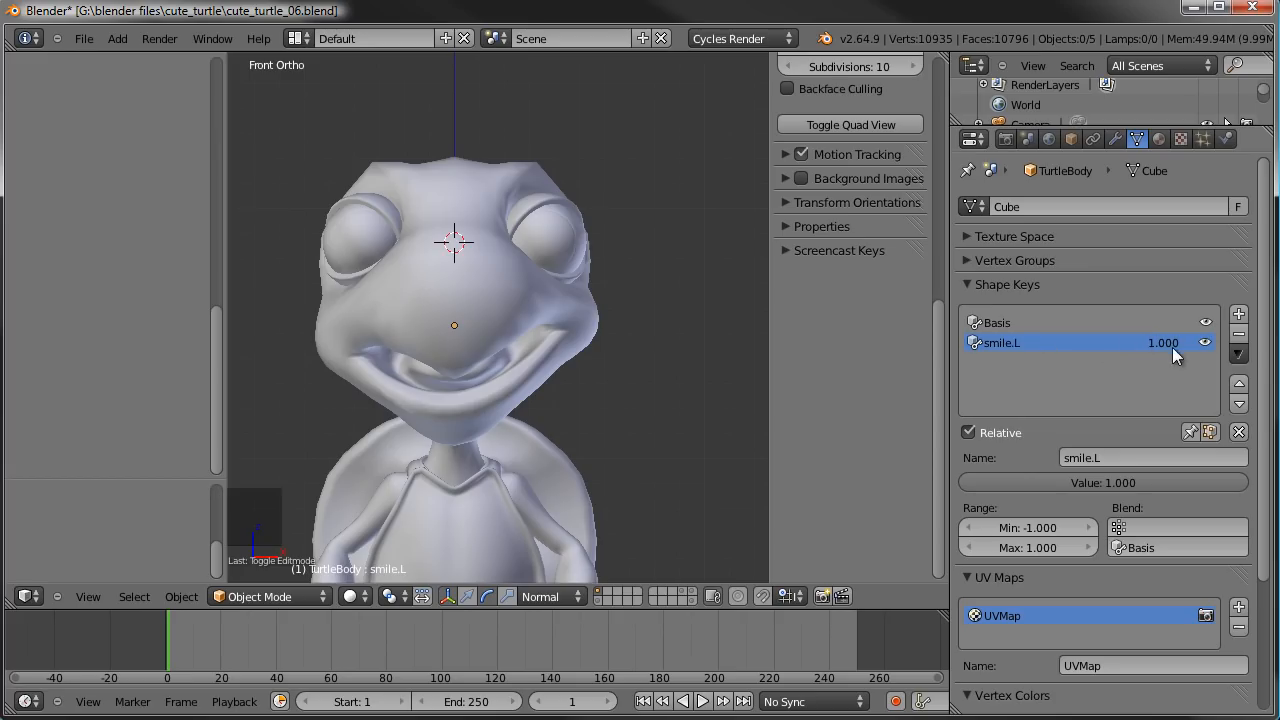
pyautogui.click(1239, 354)
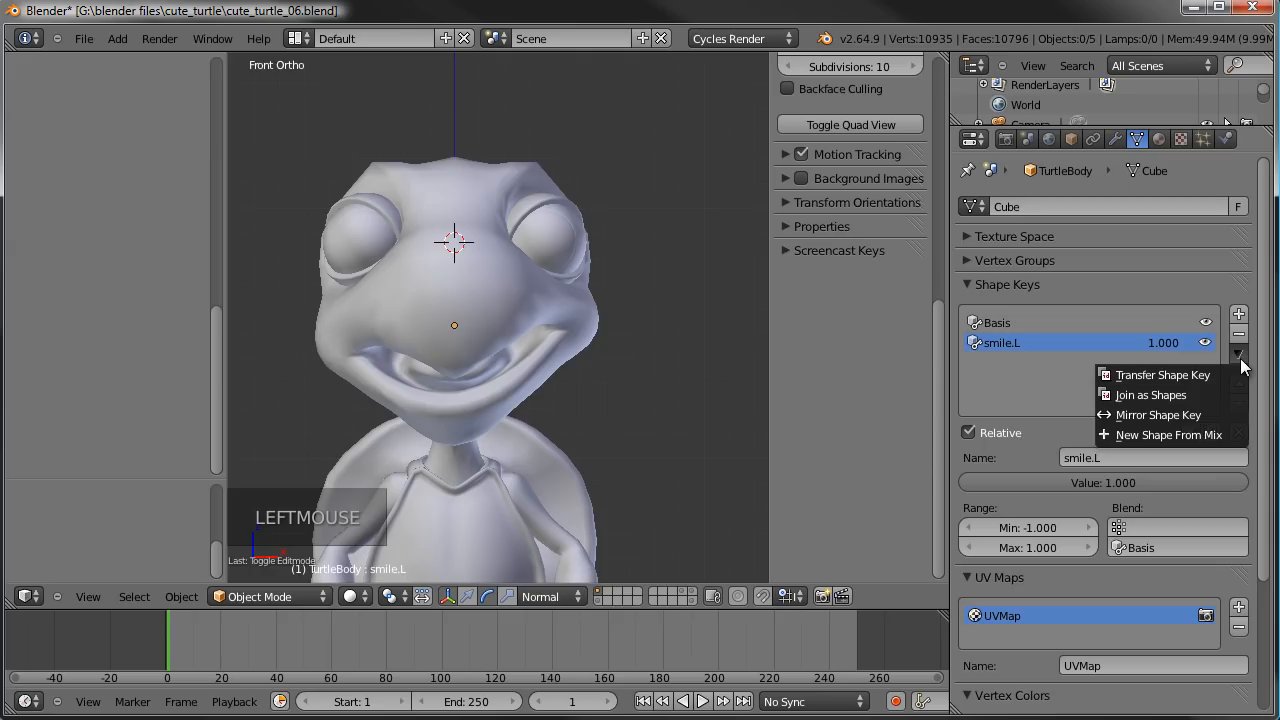
pyautogui.click(1185, 434)
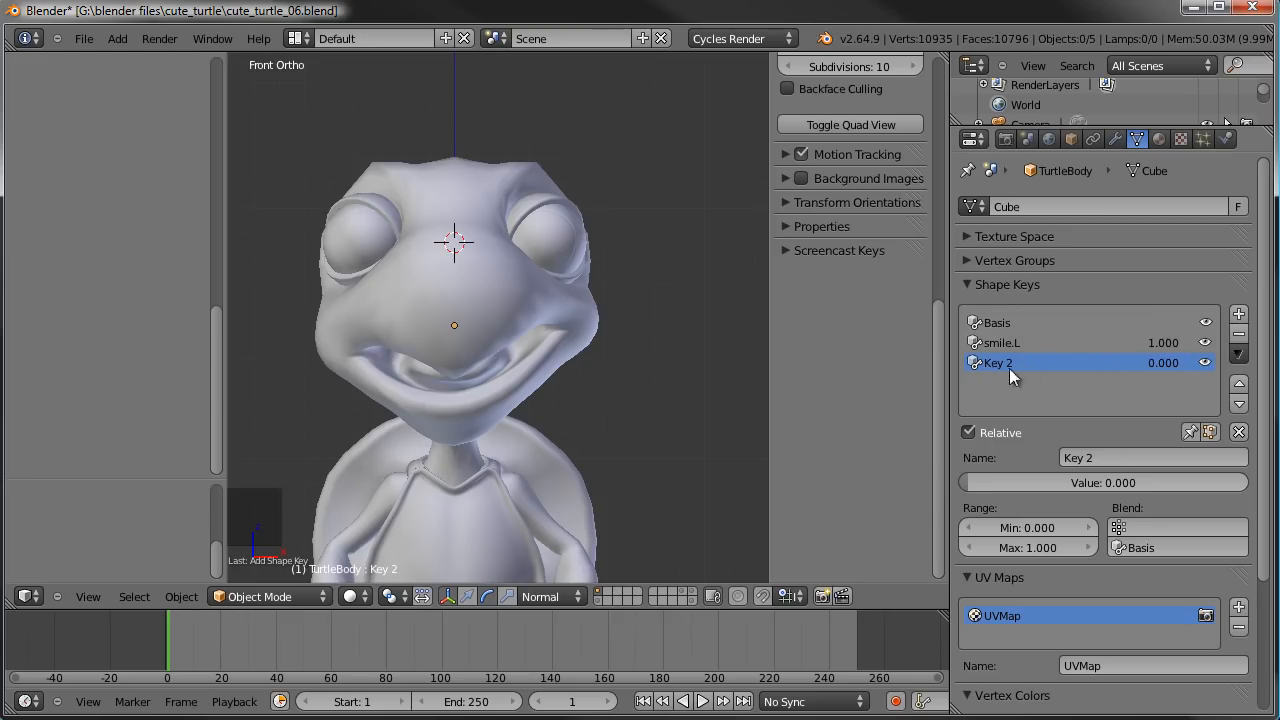
pyautogui.moveTo(1003, 480); pyautogui.dragTo(965, 481)
pyautogui.click(1088, 458)
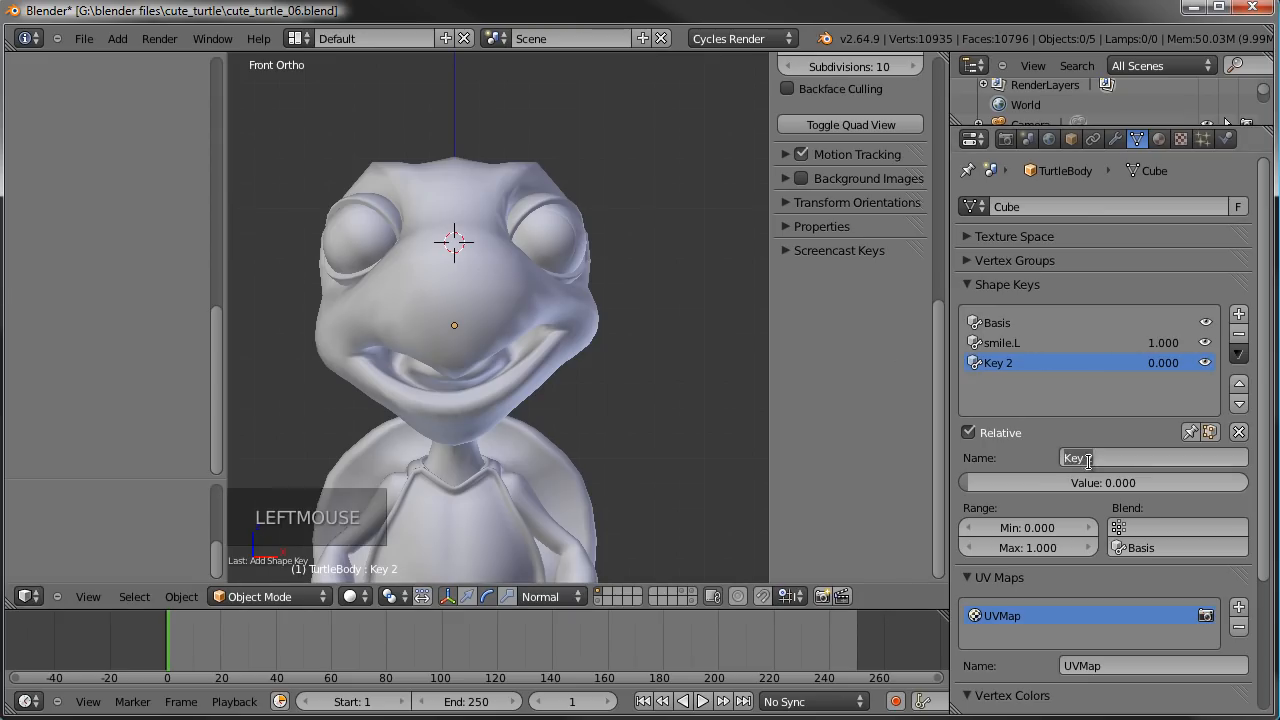
pyautogui.write('smile.R')
pyautogui.press('Return')
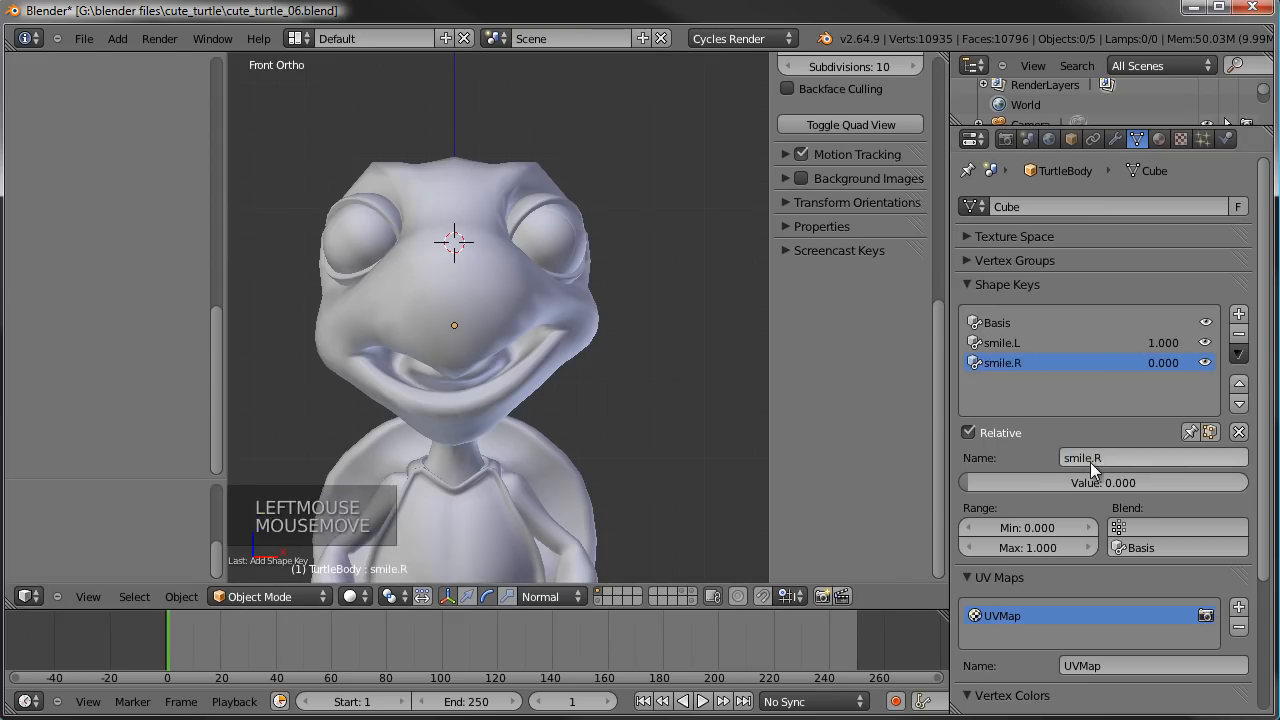
# - Mirror the smile.R shape key and preview it on the opposite mouth corner
pyautogui.click(1239, 354)
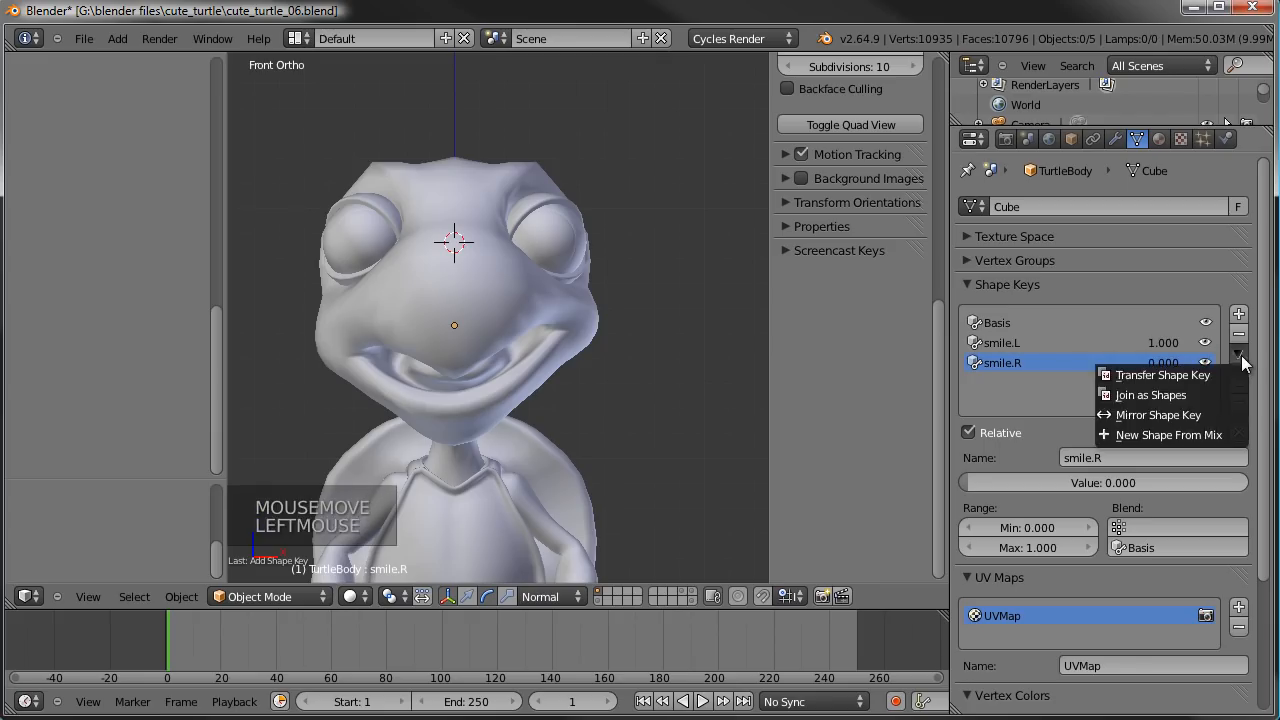
pyautogui.click(1178, 411)
pyautogui.moveTo(983, 482); pyautogui.dragTo(999, 437)
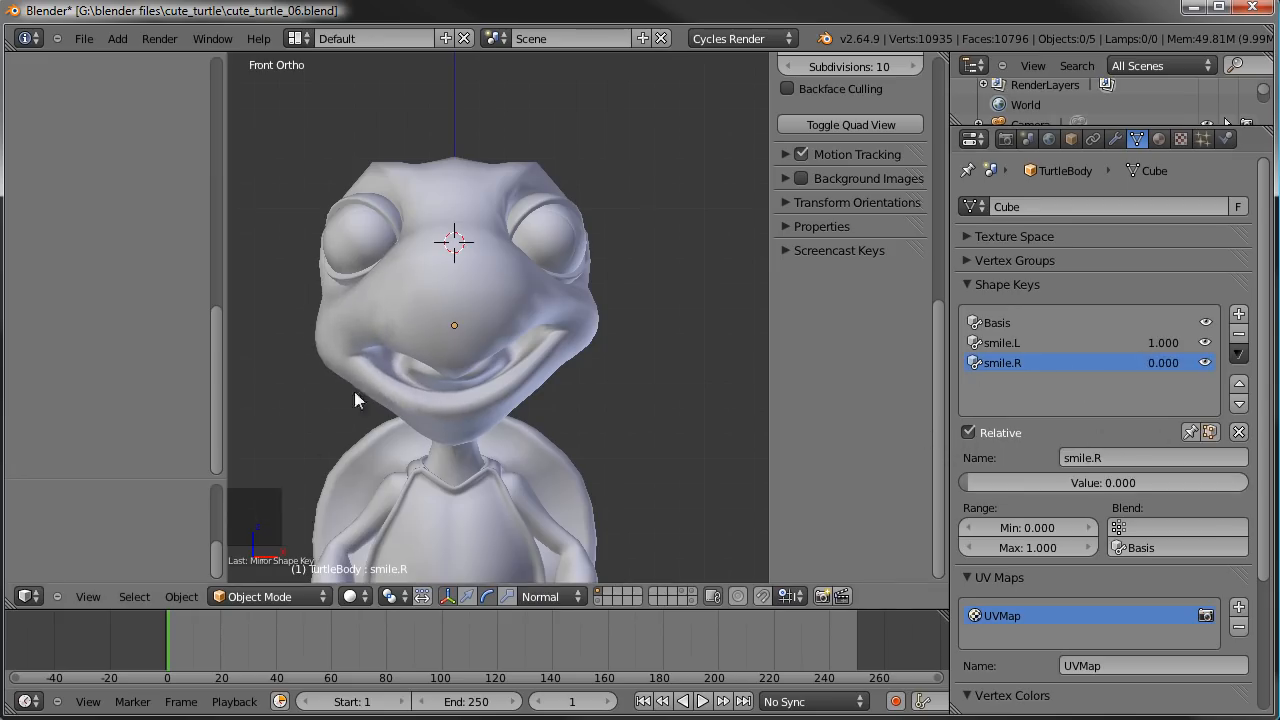
# - Set smile.R's minimum range to -1, preview its value at 1, and clear all shape key values
pyautogui.click(1050, 527)
pyautogui.write('-1')
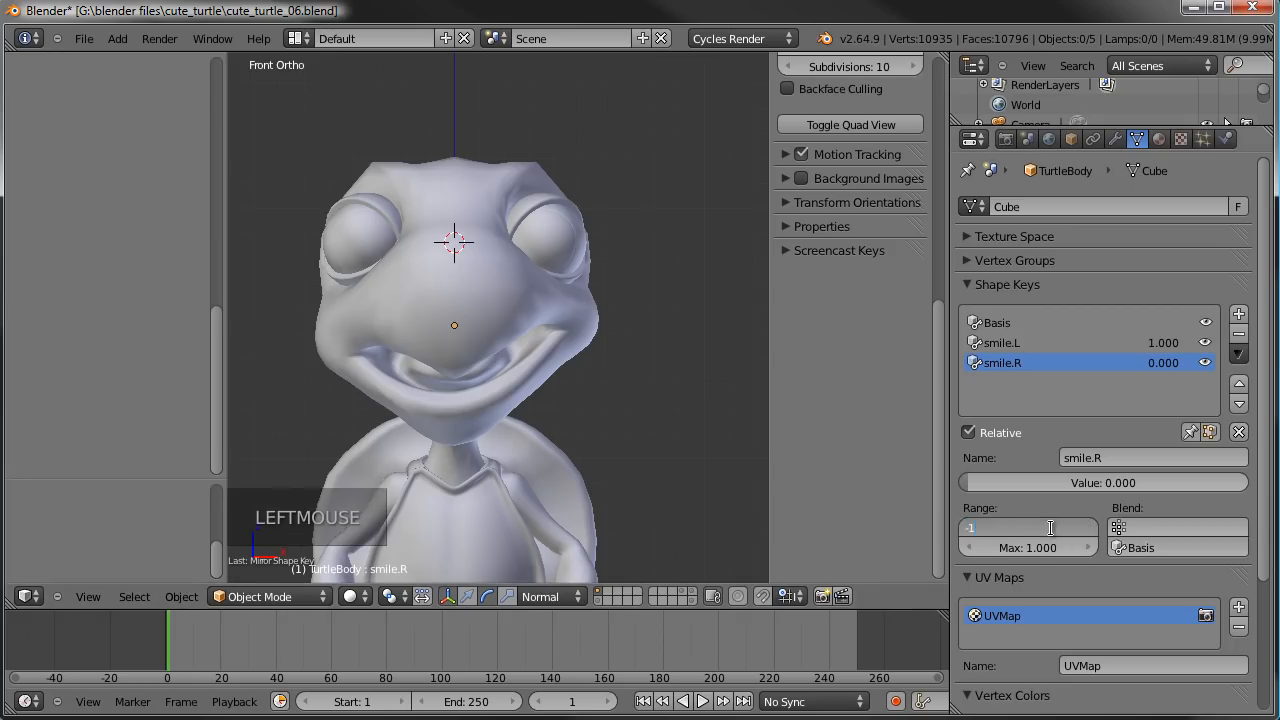
pyautogui.press('Return')
pyautogui.moveTo(1056, 486); pyautogui.dragTo(1258, 461)
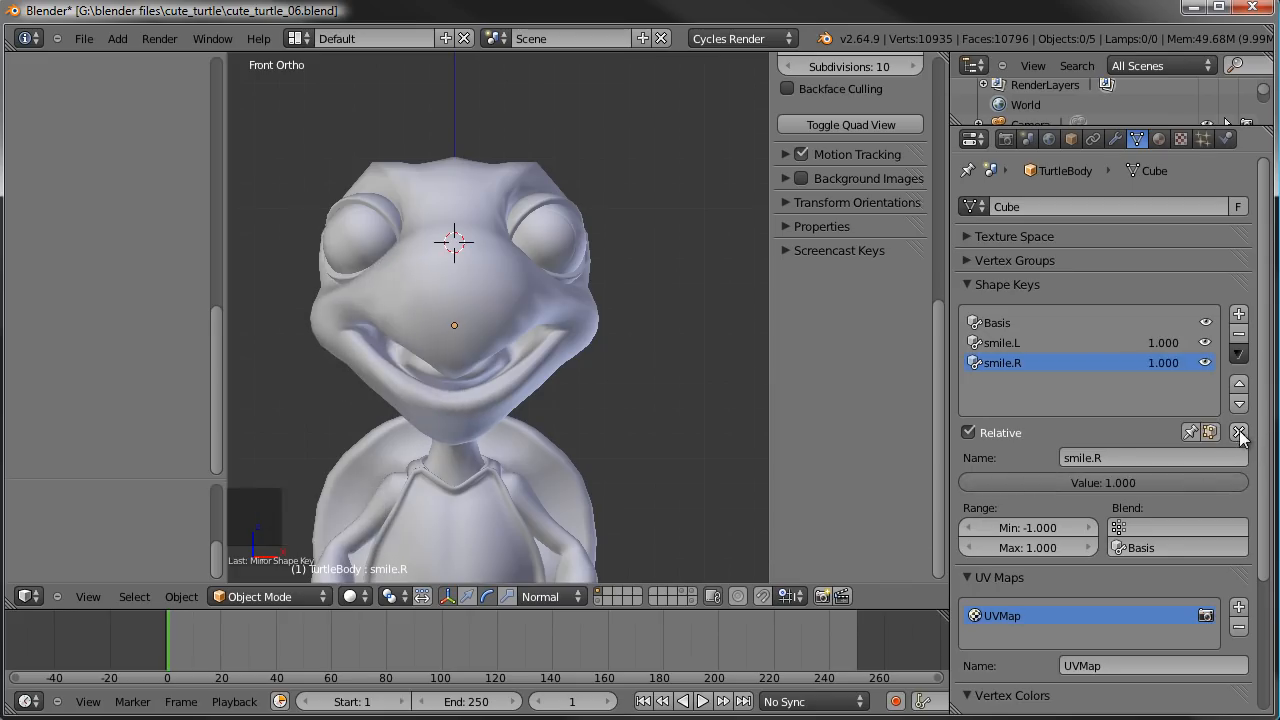
pyautogui.click(1238, 431)
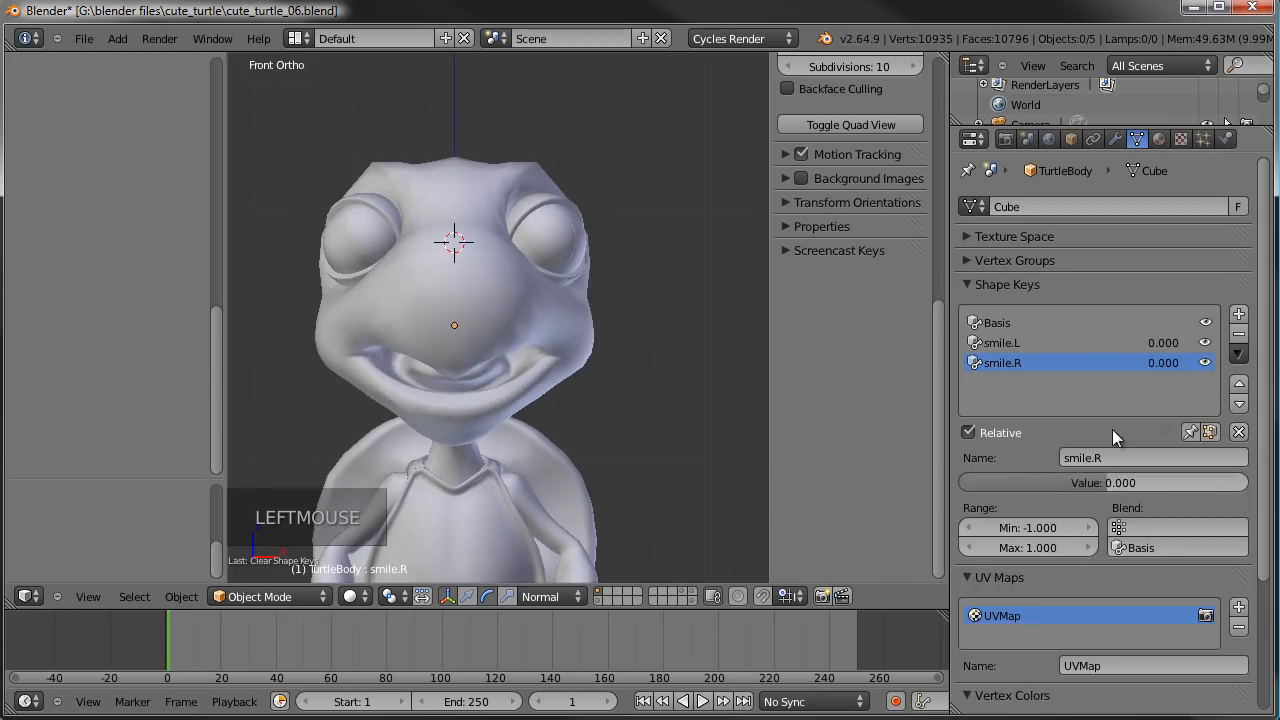
# - With the turtle in right side view, add a new shape key named mouthClosed
pyautogui.moveTo(492, 353); pyautogui.dragTo(473, 380, button='middle')
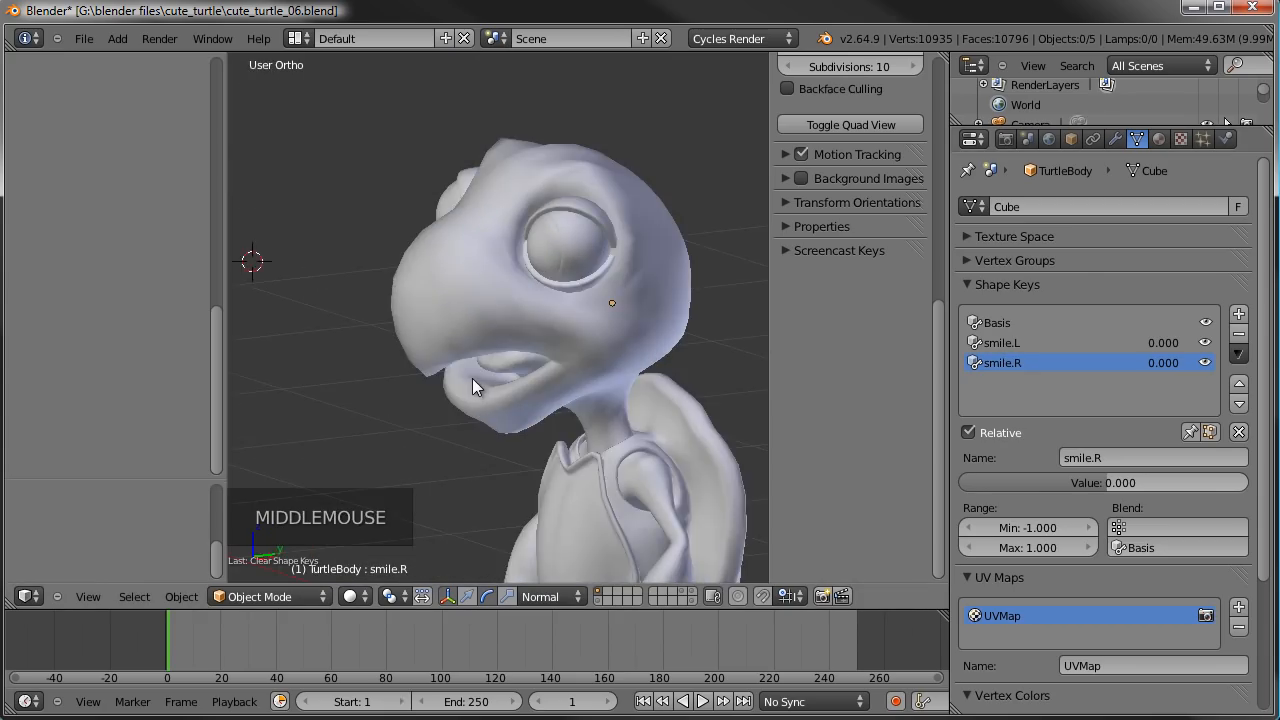
pyautogui.press('KP_3')
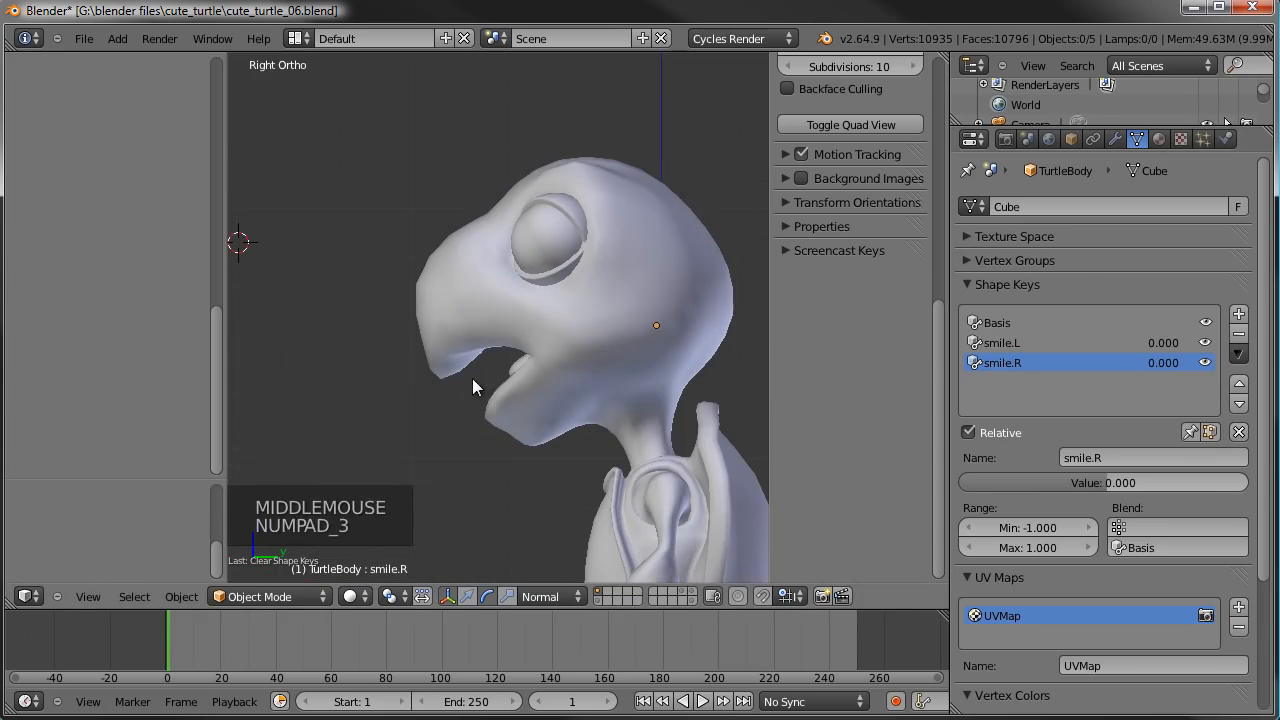
pyautogui.click(1237, 313)
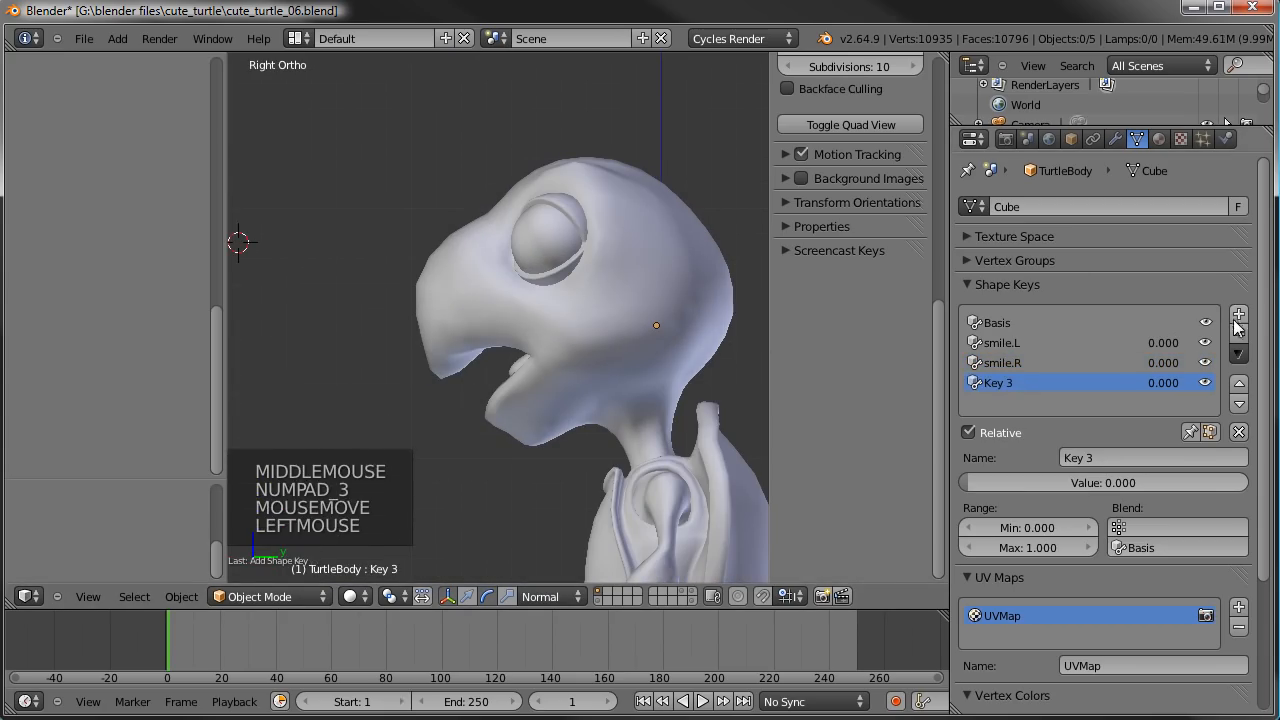
pyautogui.doubleClick(1108, 458)
pyautogui.write('mo')
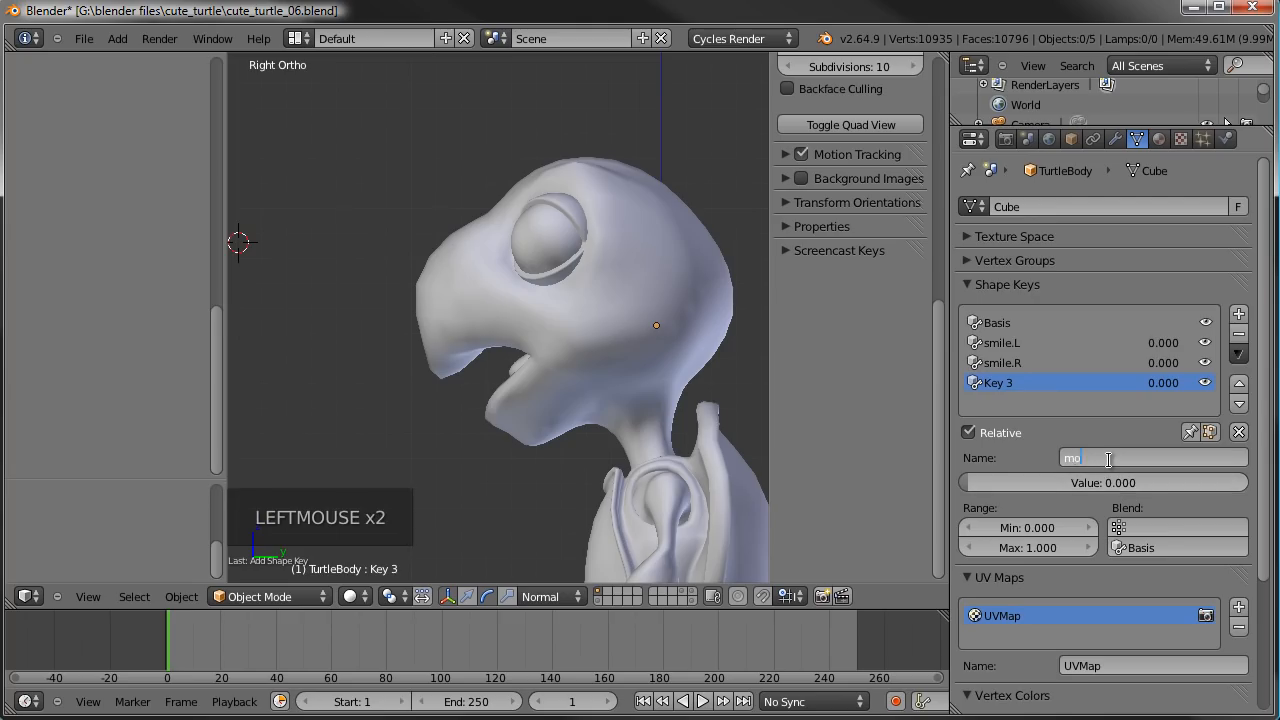
pyautogui.write('uthClosed')
pyautogui.press('Return')
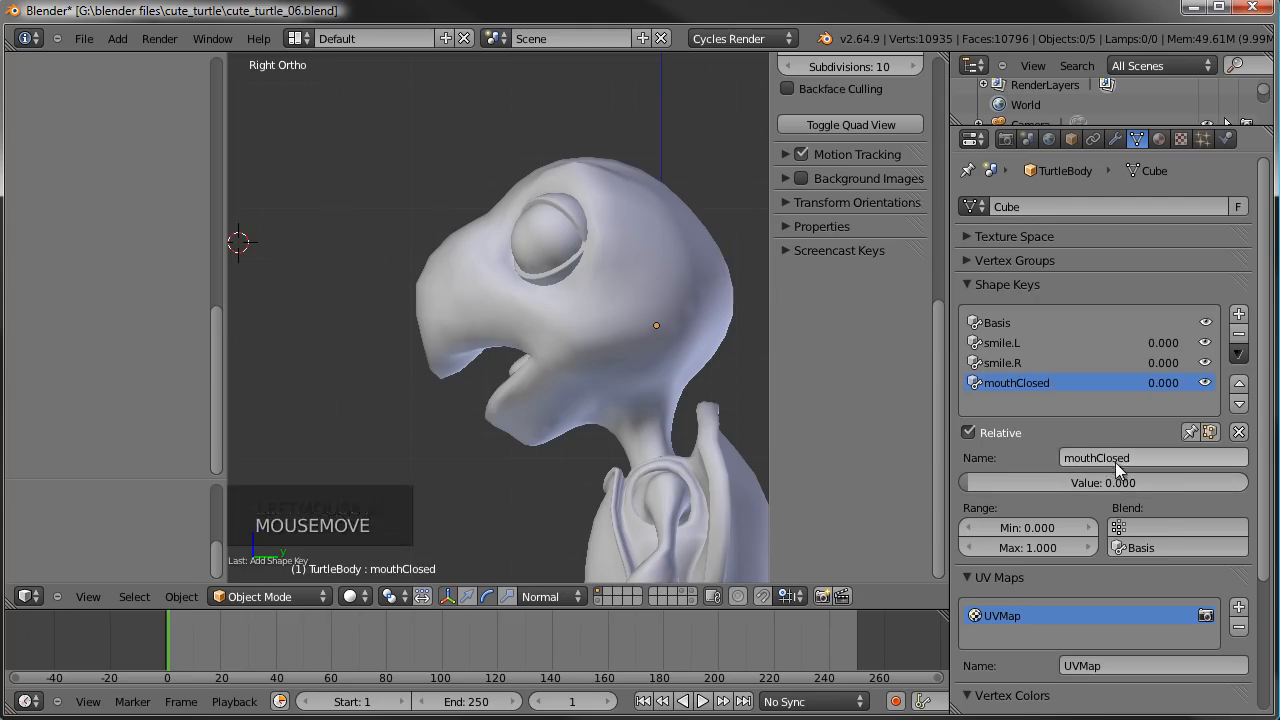
# - Enter Edit Mode on mouthClosed and circle-select the chin vertices of the lower jaw
pyautogui.press('Tab')
pyautogui.scroll(2, 563, 378)
pyautogui.scroll(2, 563, 378)
pyautogui.moveTo(563, 378)
pyautogui.keyDown('shift'); pyautogui.mouseDown(button='middle')
pyautogui.moveTo(540, 360)
pyautogui.moveTo(500, 363)
pyautogui.mouseUp(button='middle'); pyautogui.keyUp('shift')
pyautogui.press('a')
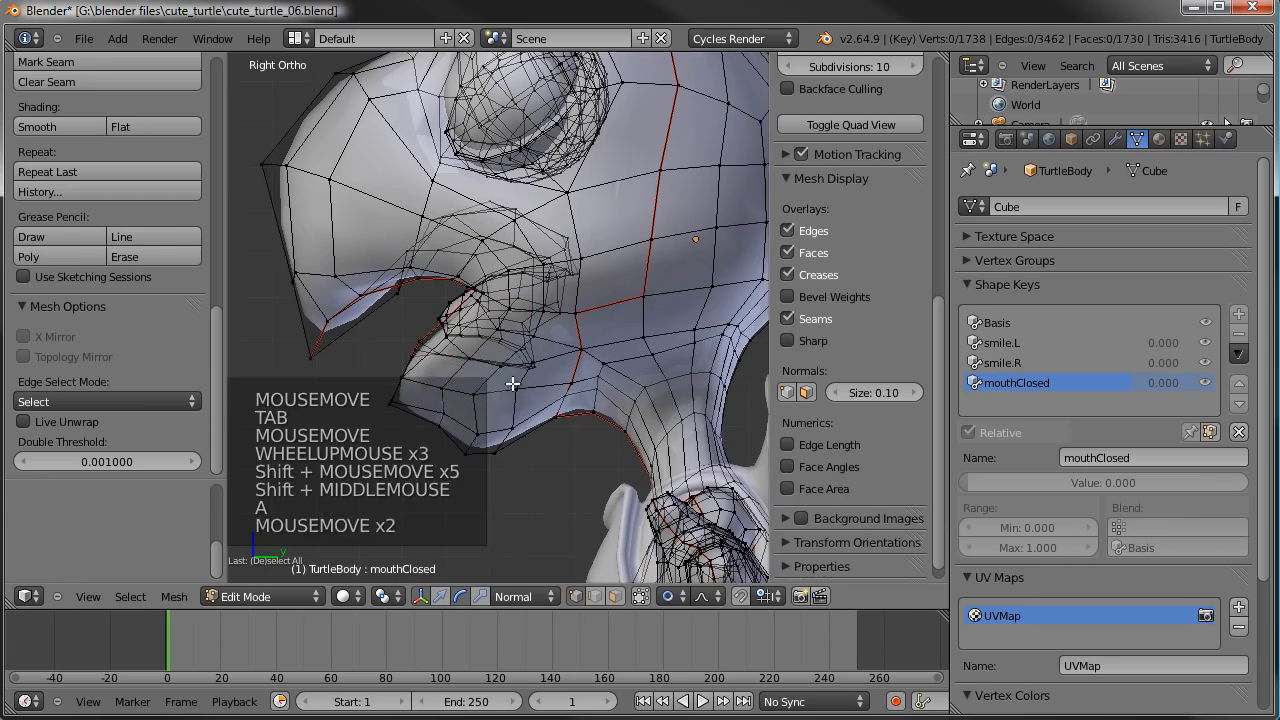
pyautogui.press('c')
pyautogui.moveTo(500, 436); pyautogui.dragTo(480, 415)
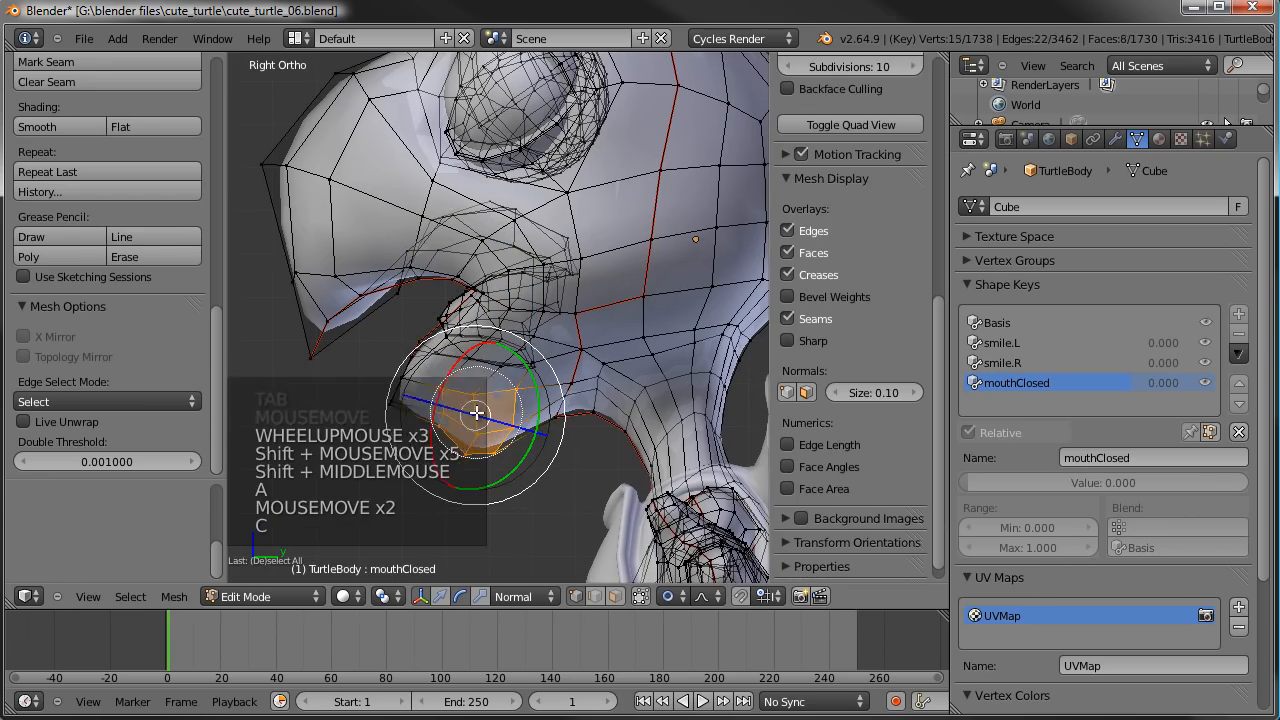
pyautogui.rightClick(480, 415)
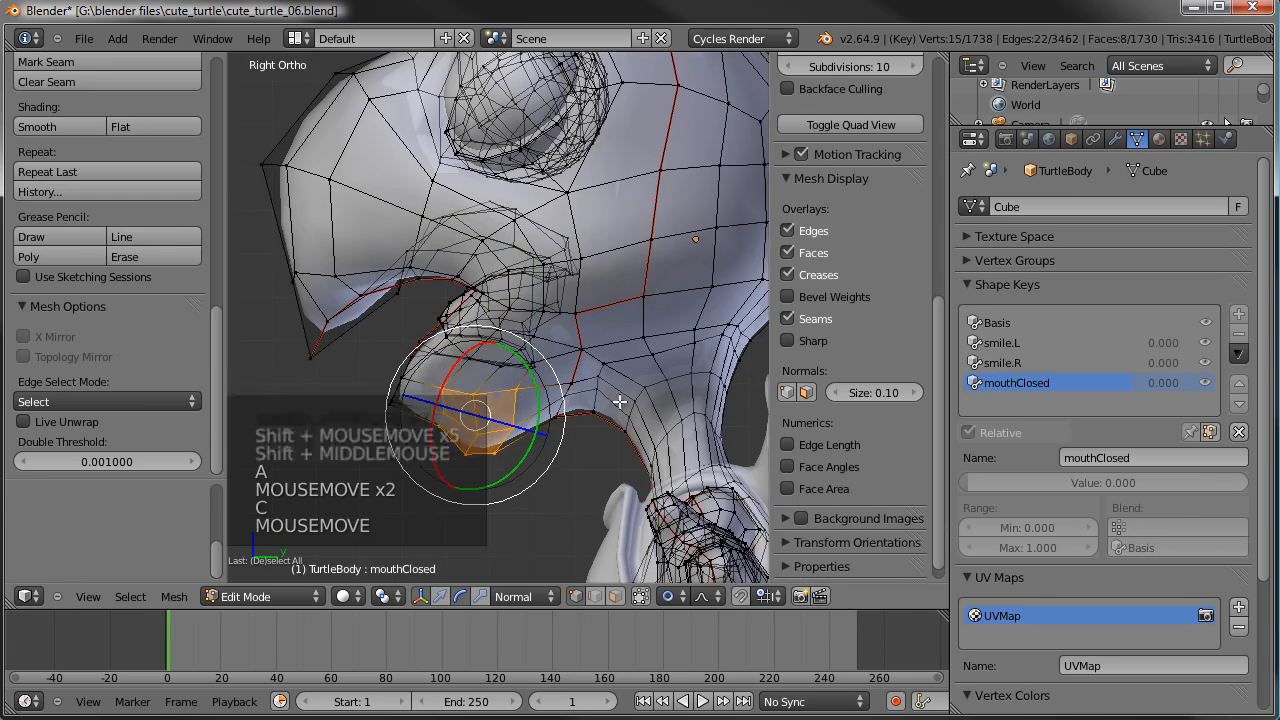
# - Place the 3D cursor on the cheek, make it the pivot point, and try rotating the chin vertices around it
pyautogui.click(565, 235)
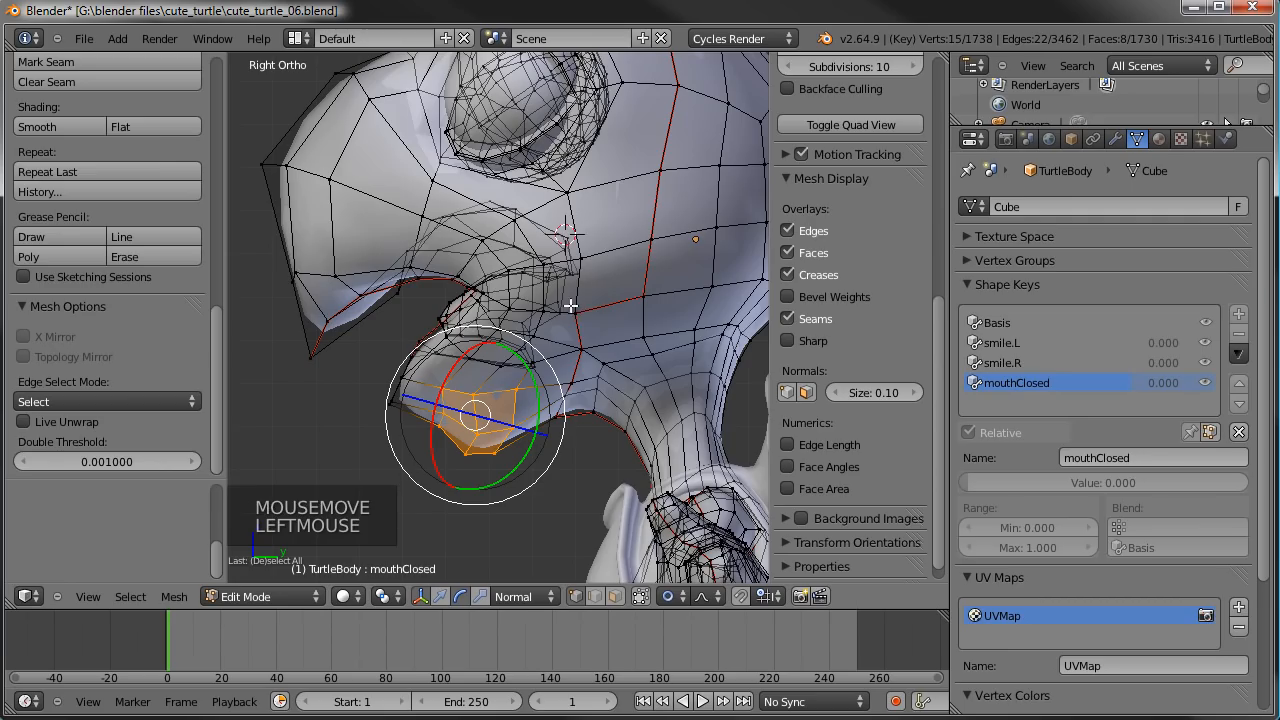
pyautogui.click(605, 231)
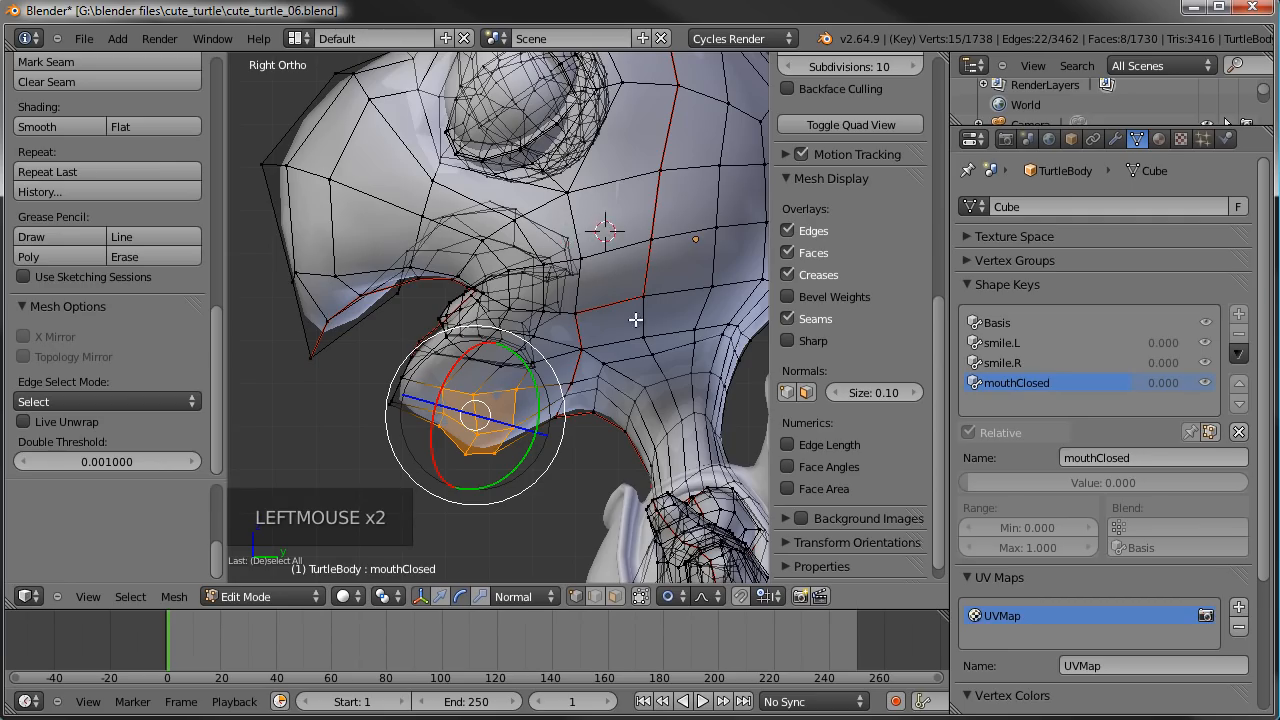
pyautogui.press('.')
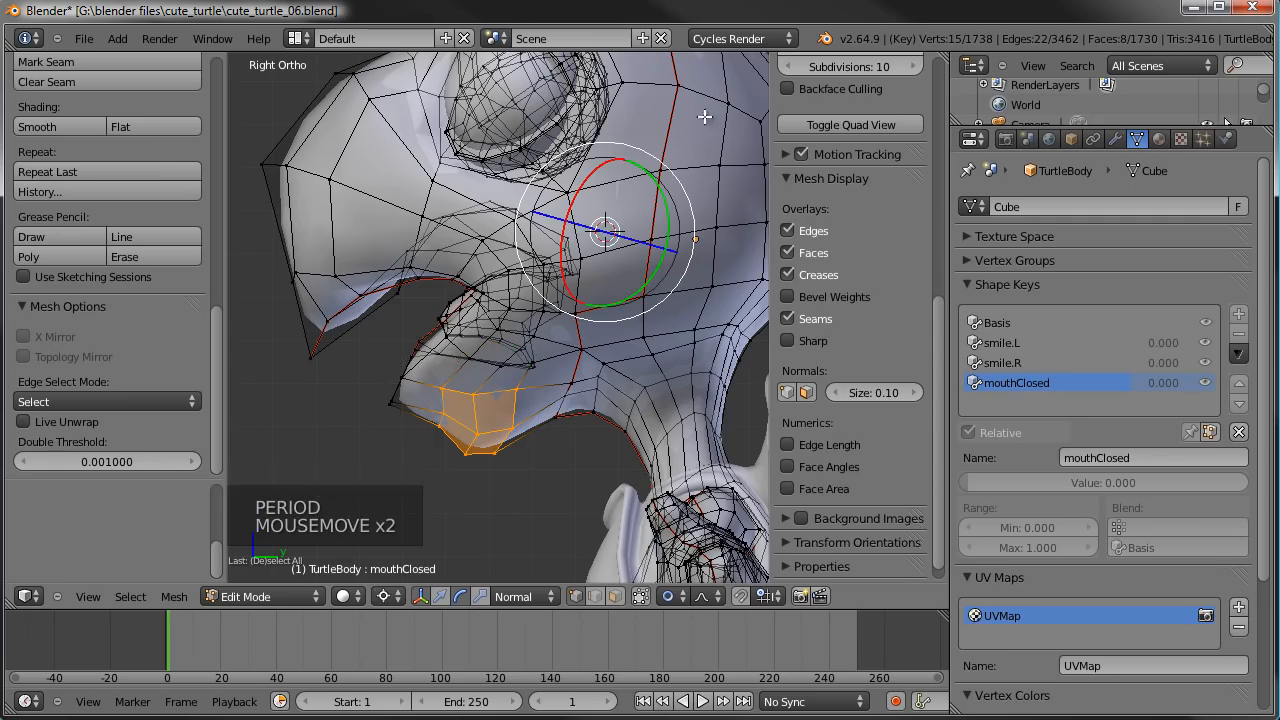
pyautogui.press('r')
pyautogui.rightClick(620, 216)
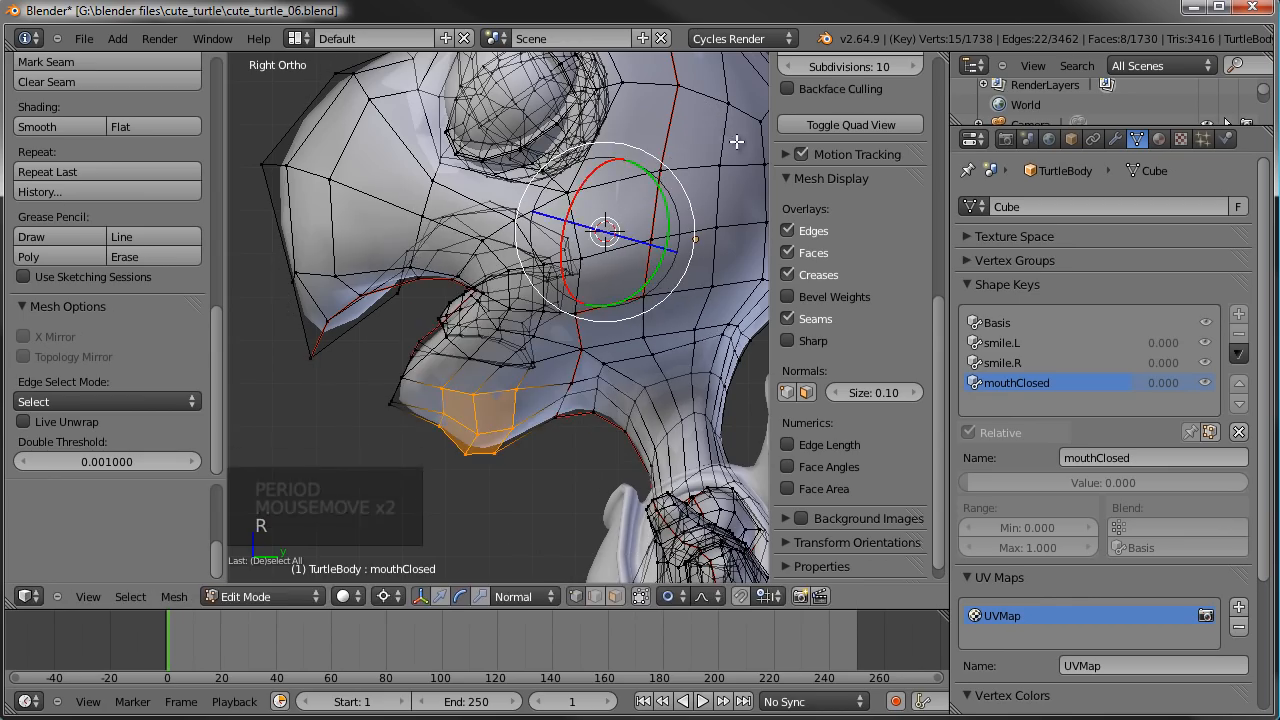
# - Try rotating the chin vertices around several other 3D cursor positions on the head, and switch the pivot back to the median point
pyautogui.click(508, 225)
pyautogui.press('r')
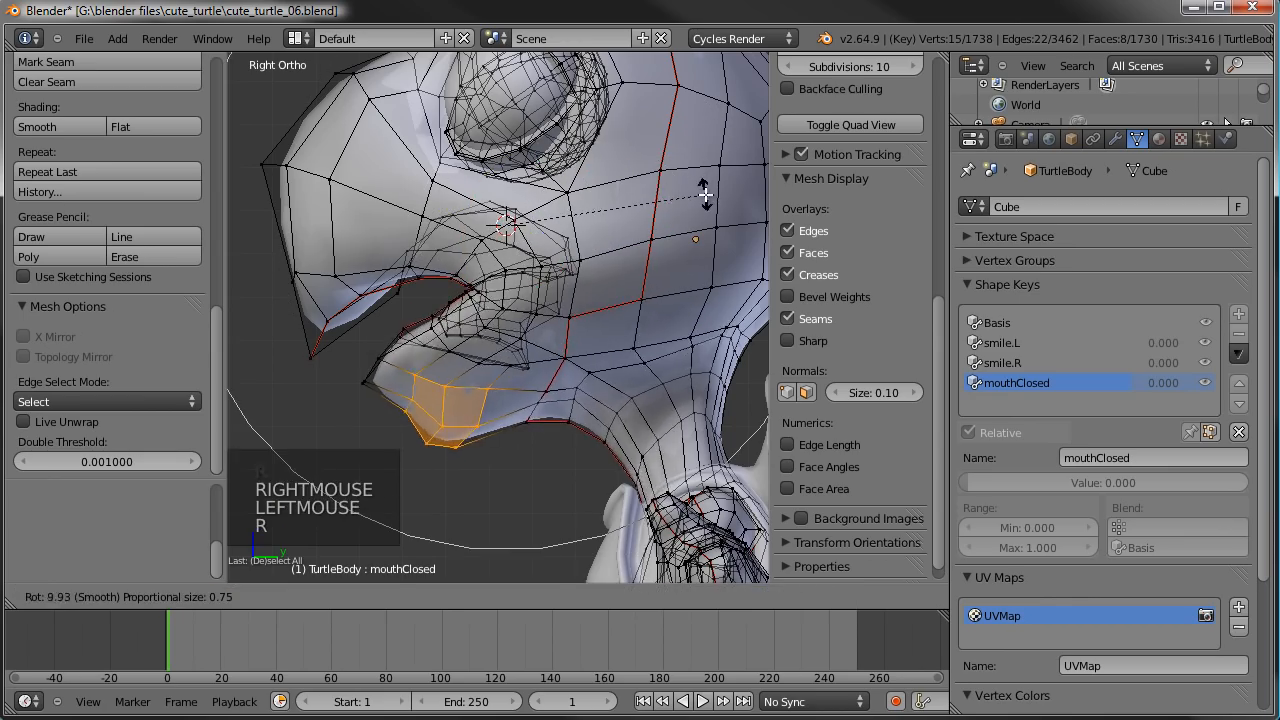
pyautogui.rightClick(705, 196)
pyautogui.click(537, 251)
pyautogui.press('r')
pyautogui.rightClick(711, 260)
pyautogui.click(624, 326)
pyautogui.press('r')
pyautogui.press('r')
pyautogui.click(585, 157)
pyautogui.press('r')
pyautogui.rightClick(547, 165)
pyautogui.click(433, 165)
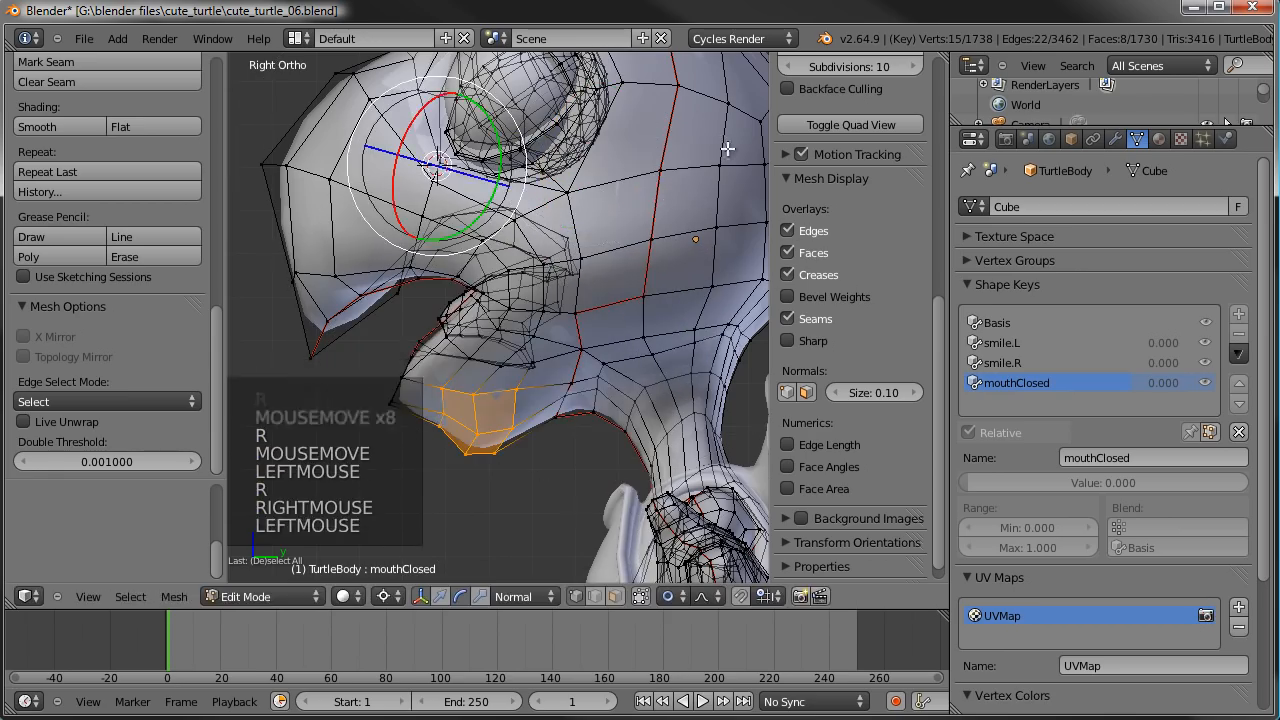
pyautogui.press('r')
pyautogui.rightClick(642, 300)
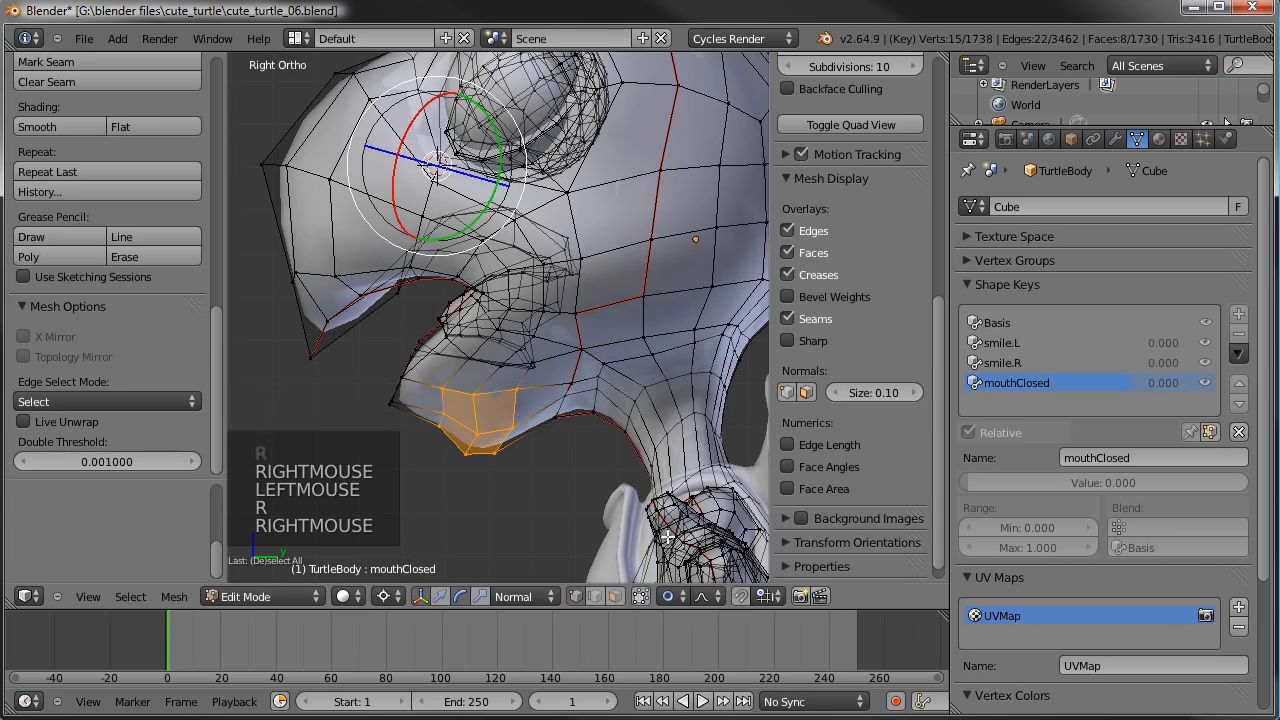
pyautogui.hotkey('ctrl', ',')
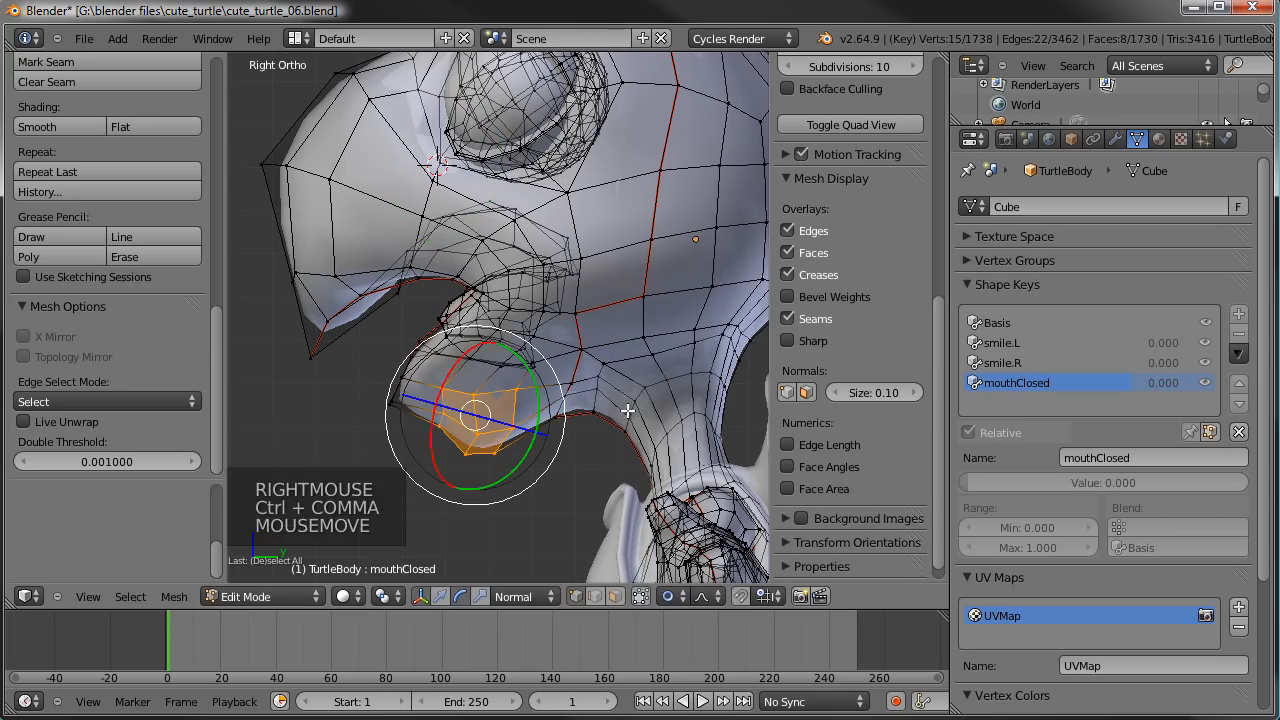
# - Rotate the selected chin vertices slightly around their median point with proportional editing
pyautogui.press('r')
pyautogui.click(610, 246)
pyautogui.press('g')
pyautogui.scroll(-3, 604, 249)
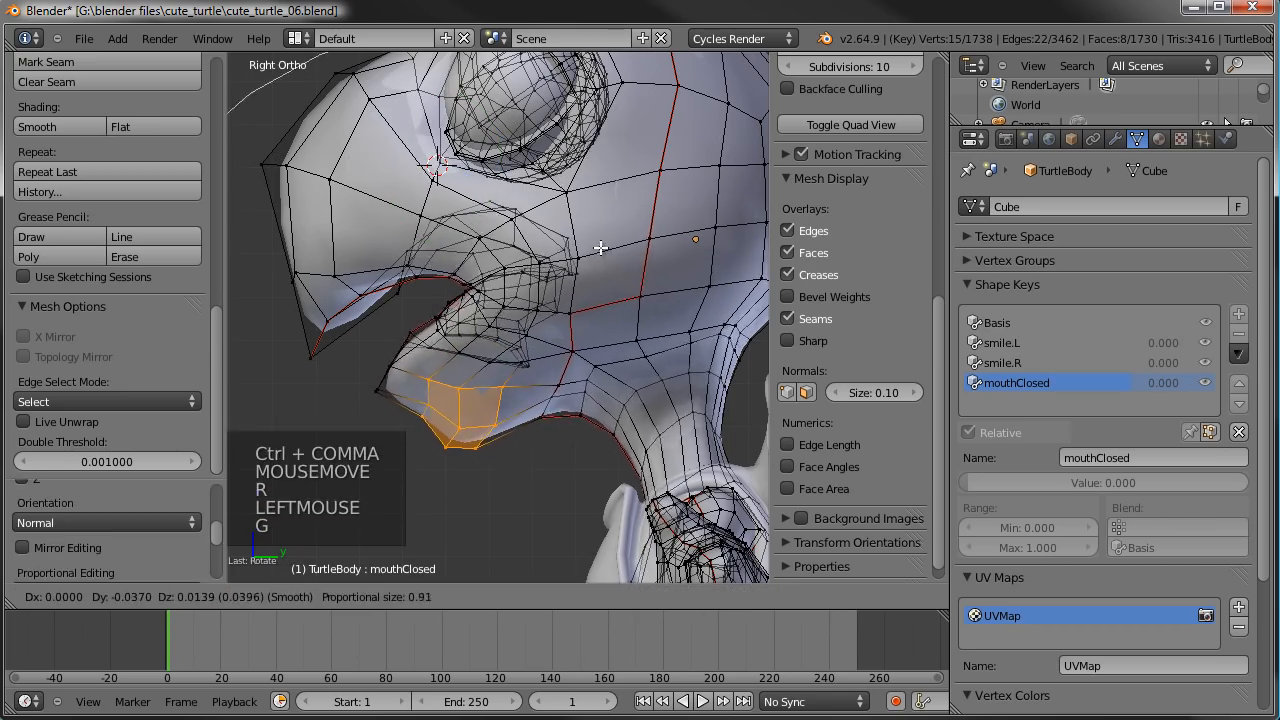
pyautogui.scroll(4, 595, 241)
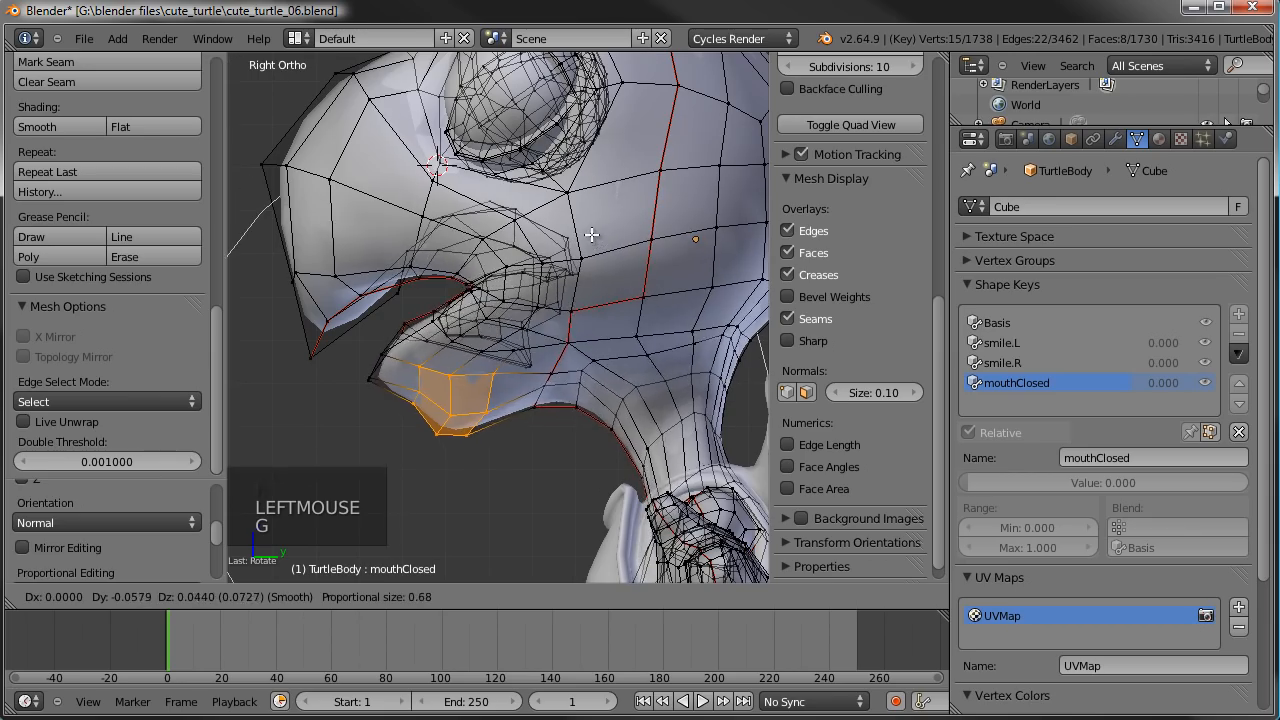
pyautogui.rightClick(592, 234)
pyautogui.press('g')
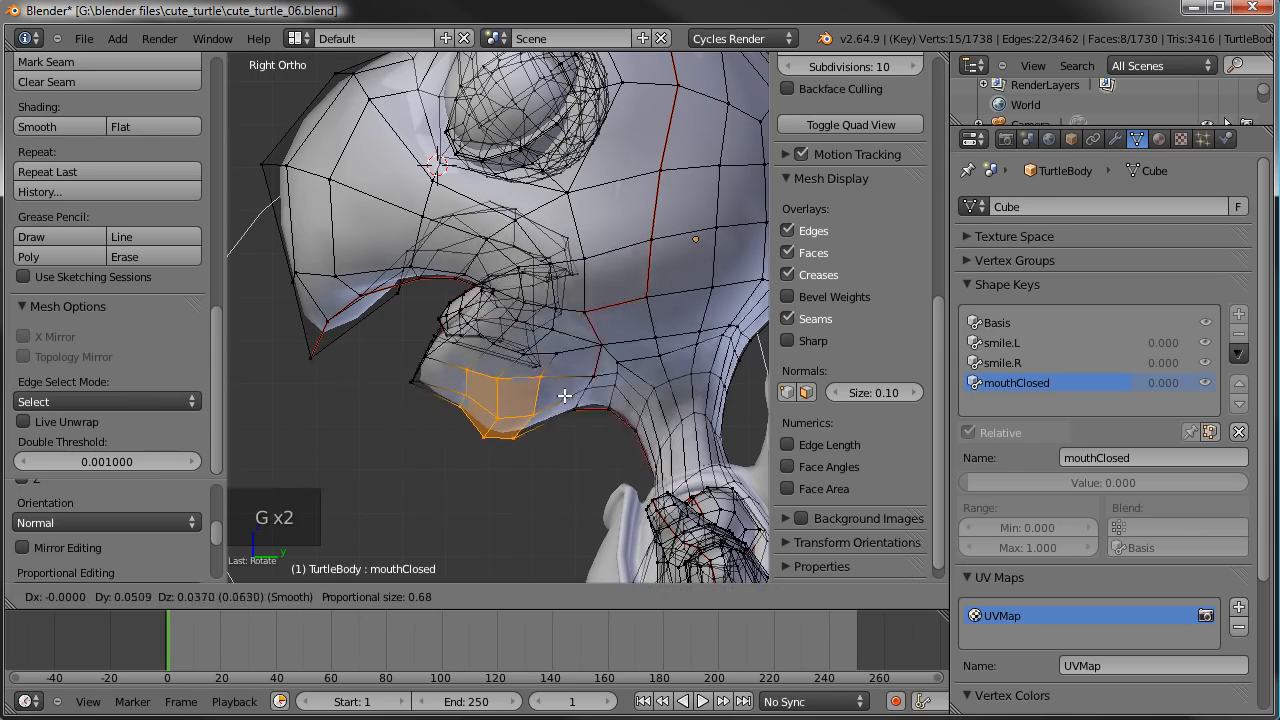
pyautogui.rightClick(682, 527)
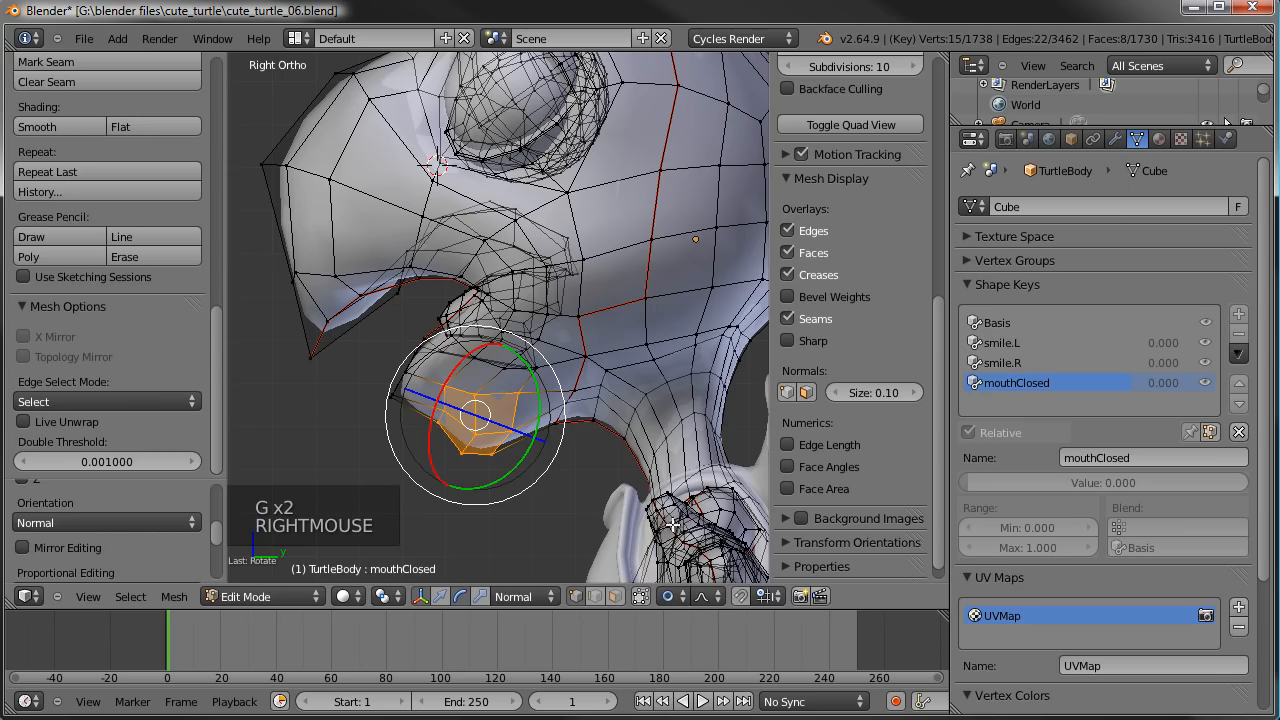
pyautogui.press('g')
pyautogui.rightClick(652, 490)
# - Move the chin vertices up and forward in two passes to the upper beak, using proportional sizes of about 0.62 and 0.75
pyautogui.press('g')
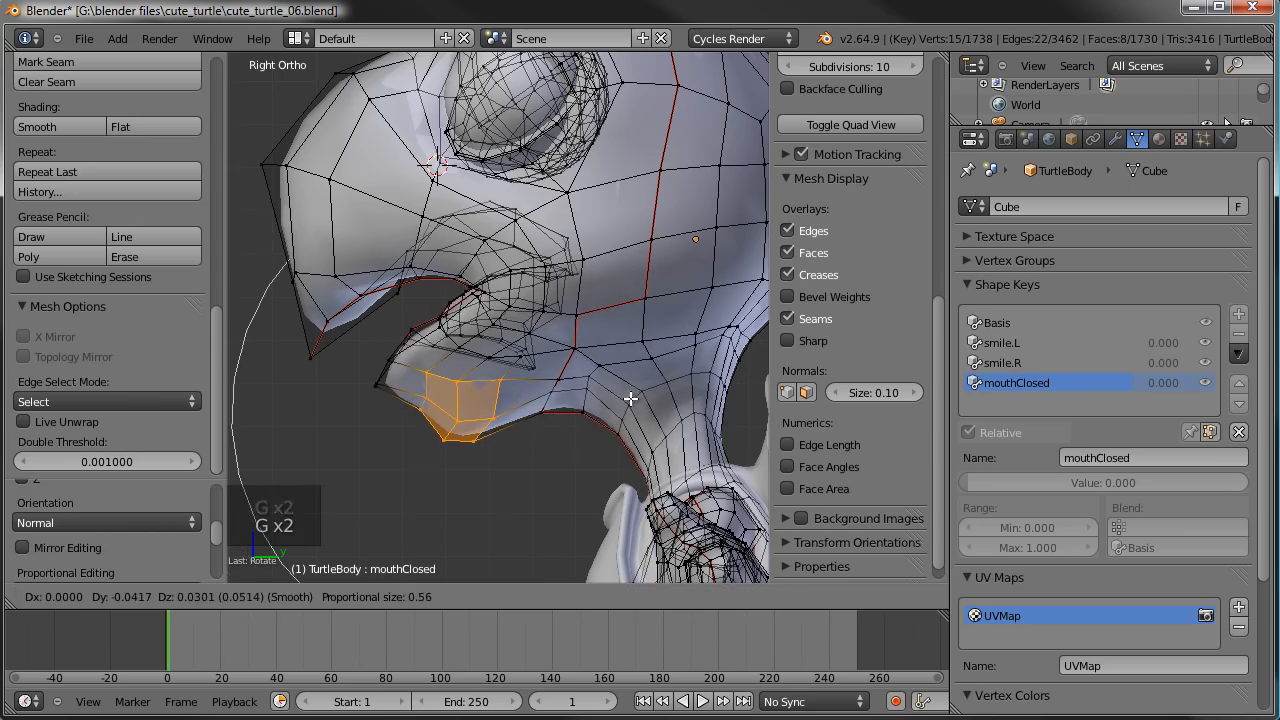
pyautogui.scroll(1, 627, 397)
pyautogui.scroll(-2, 620, 394)
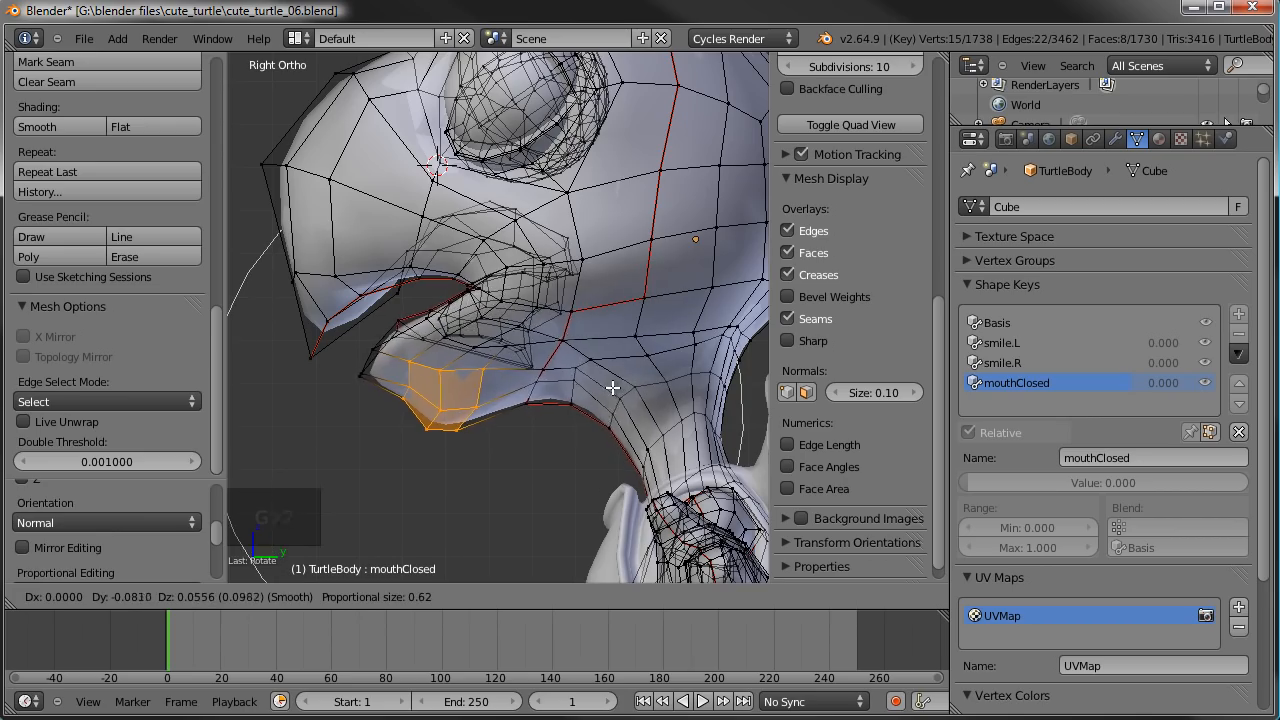
pyautogui.click(611, 383)
pyautogui.press('g')
pyautogui.scroll(-2, 565, 361)
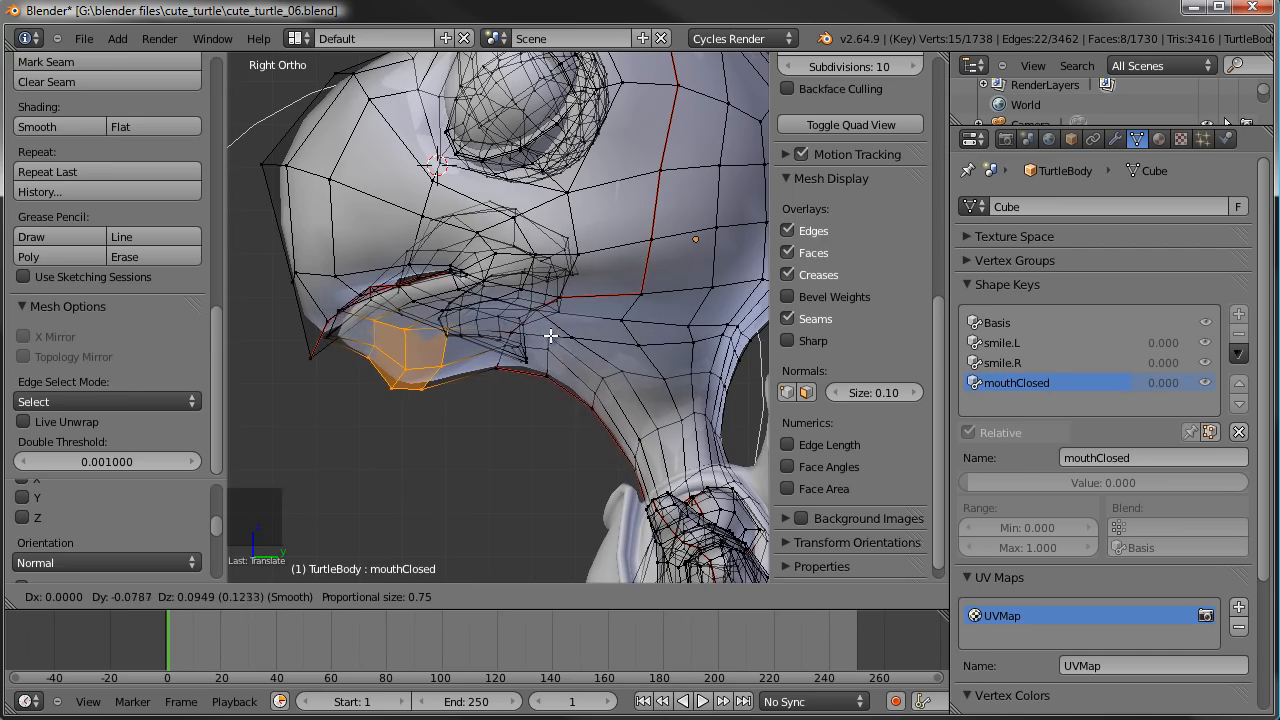
pyautogui.click(552, 335)
# - Deselect everything and circle-select the pair of vertices just below the lower lip edge, one on each side of the mouth
pyautogui.keyDown('shift'); pyautogui.moveTo(477, 325); pyautogui.dragTo(542, 354, button='middle'); pyautogui.keyUp('shift')
pyautogui.scroll(6, 541, 354)
pyautogui.press('a')
pyautogui.press('c')
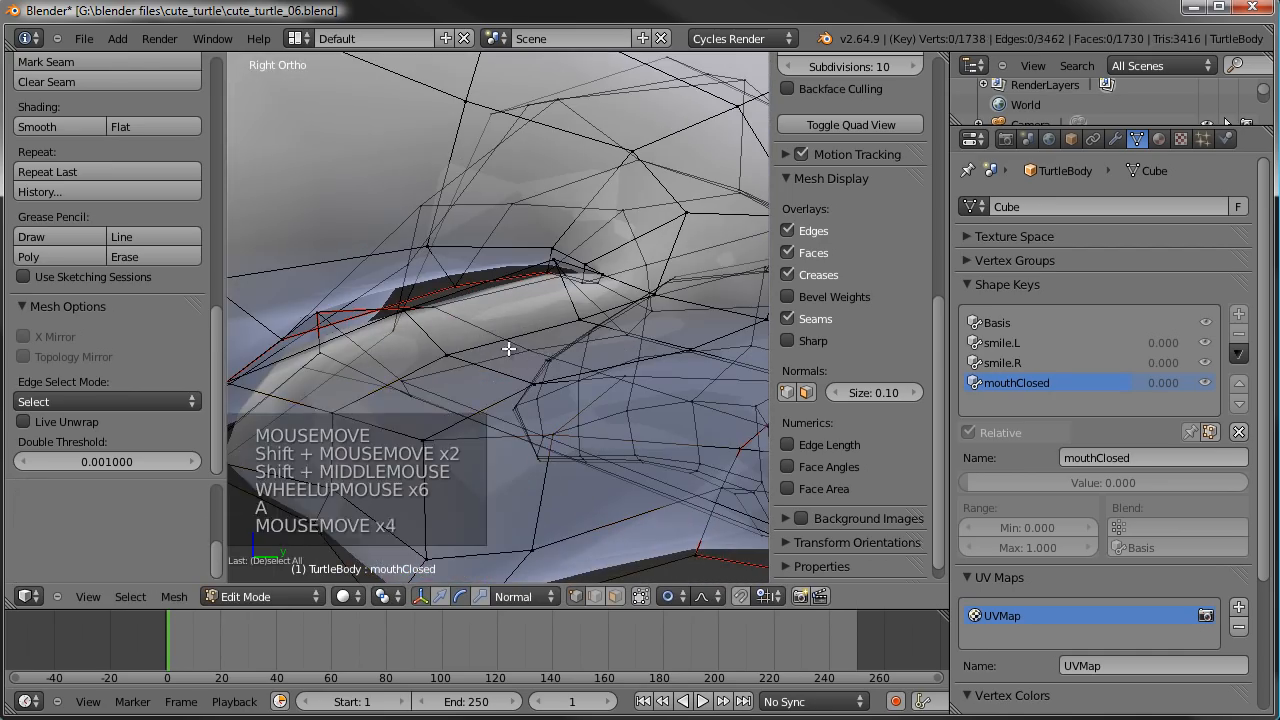
pyautogui.rightClick(472, 359)
pyautogui.scroll(-4, 475, 348)
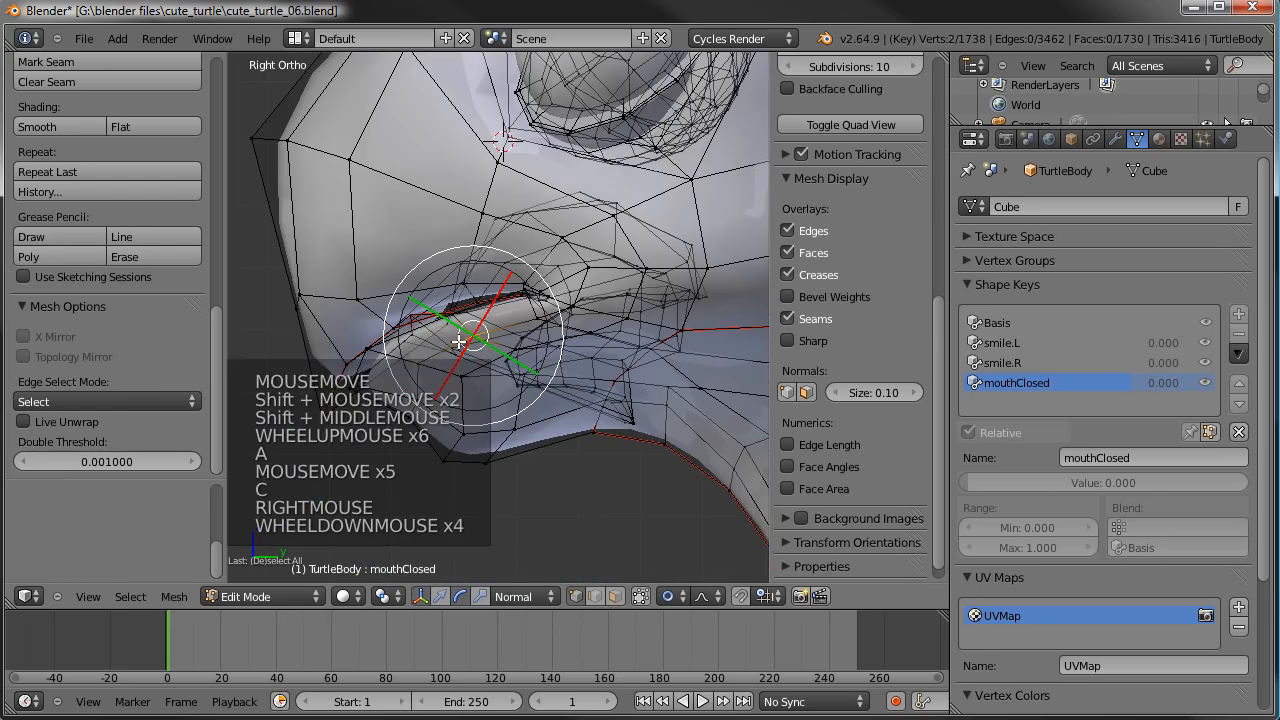
pyautogui.scroll(-4, 467, 338)
pyautogui.moveTo(467, 338); pyautogui.dragTo(600, 320, button='middle')
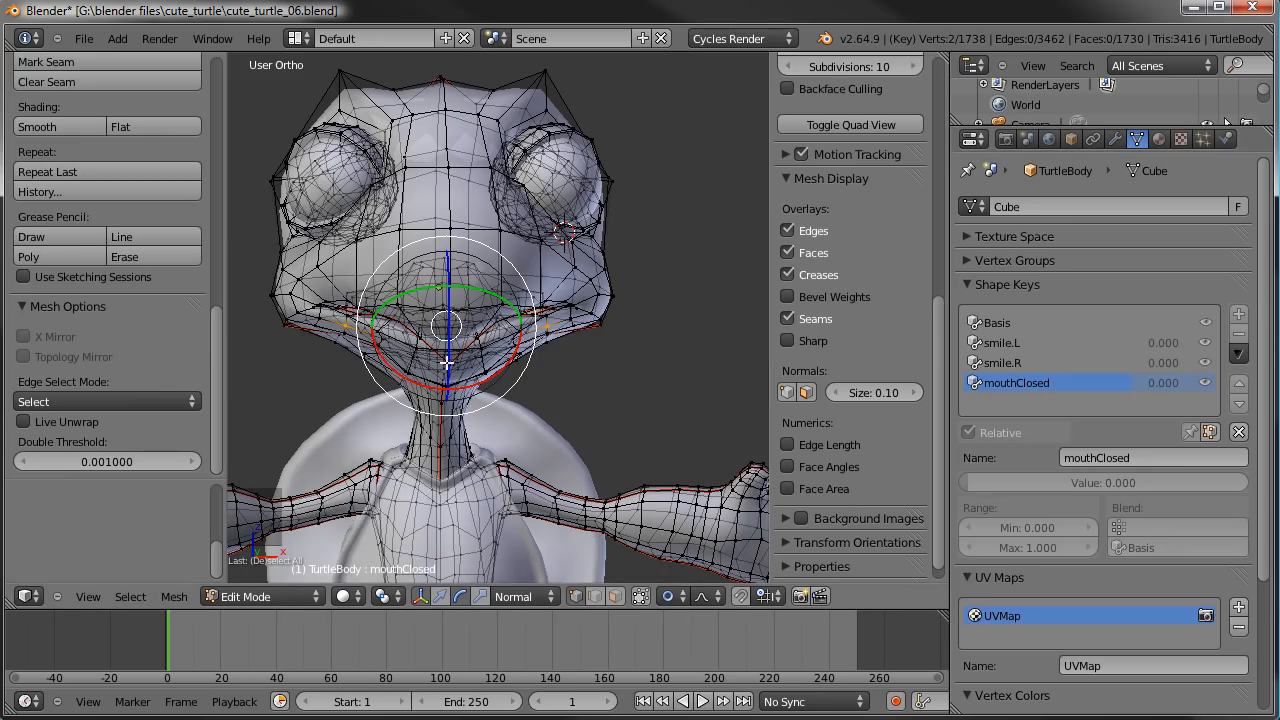
pyautogui.moveTo(483, 379); pyautogui.dragTo(492, 320, button='middle')
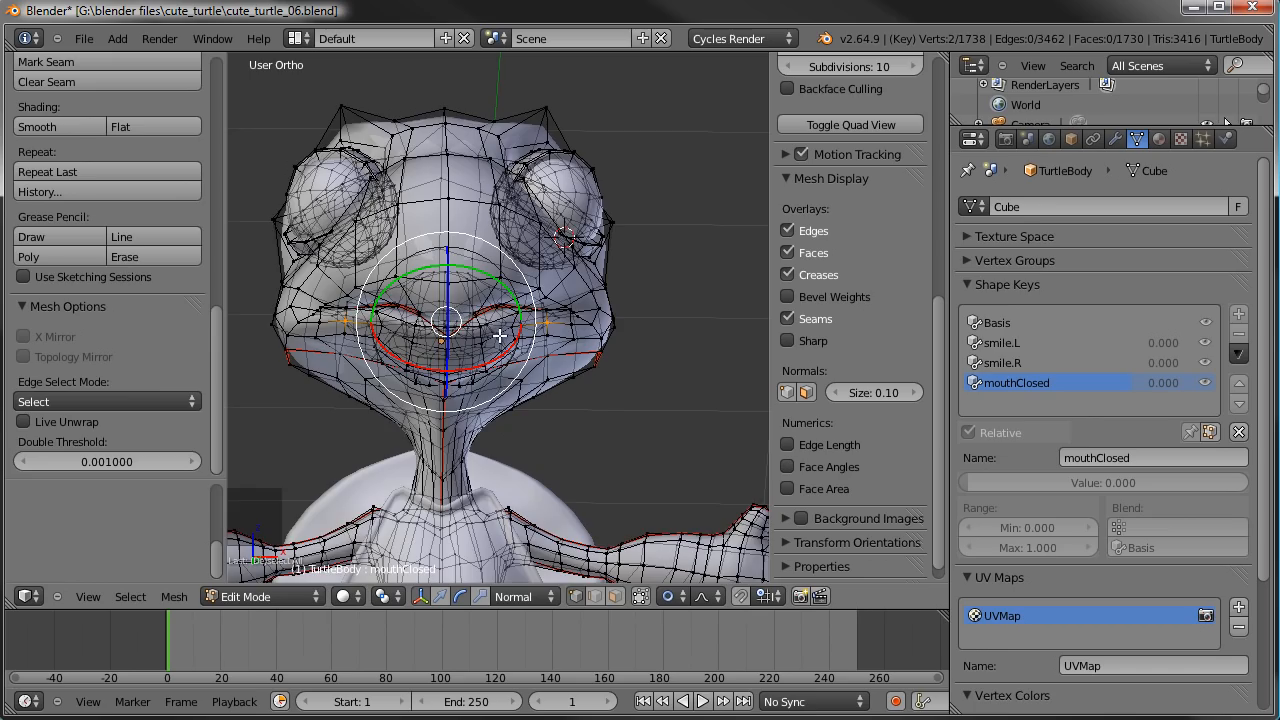
pyautogui.scroll(2, 499, 336)
pyautogui.keyDown('shift'); pyautogui.moveTo(495, 334); pyautogui.dragTo(520, 328, button='middle'); pyautogui.keyUp('shift')
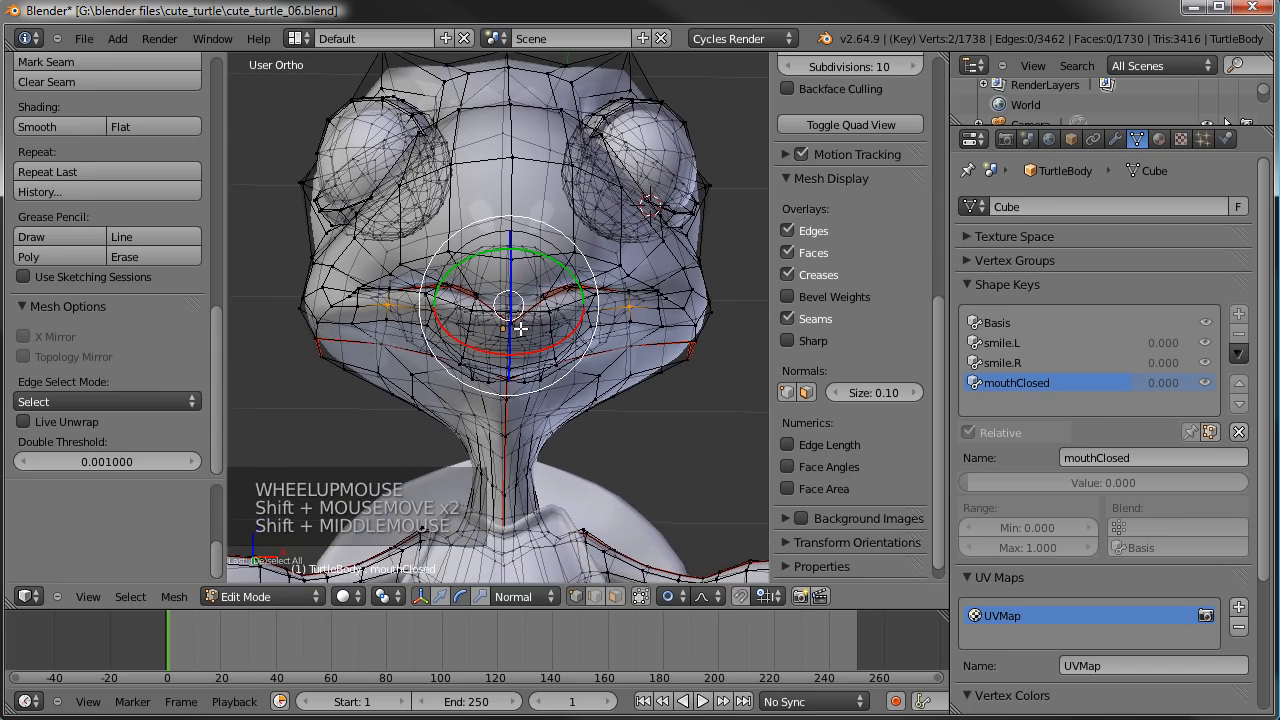
pyautogui.moveTo(648, 333); pyautogui.dragTo(623, 414, button='middle')
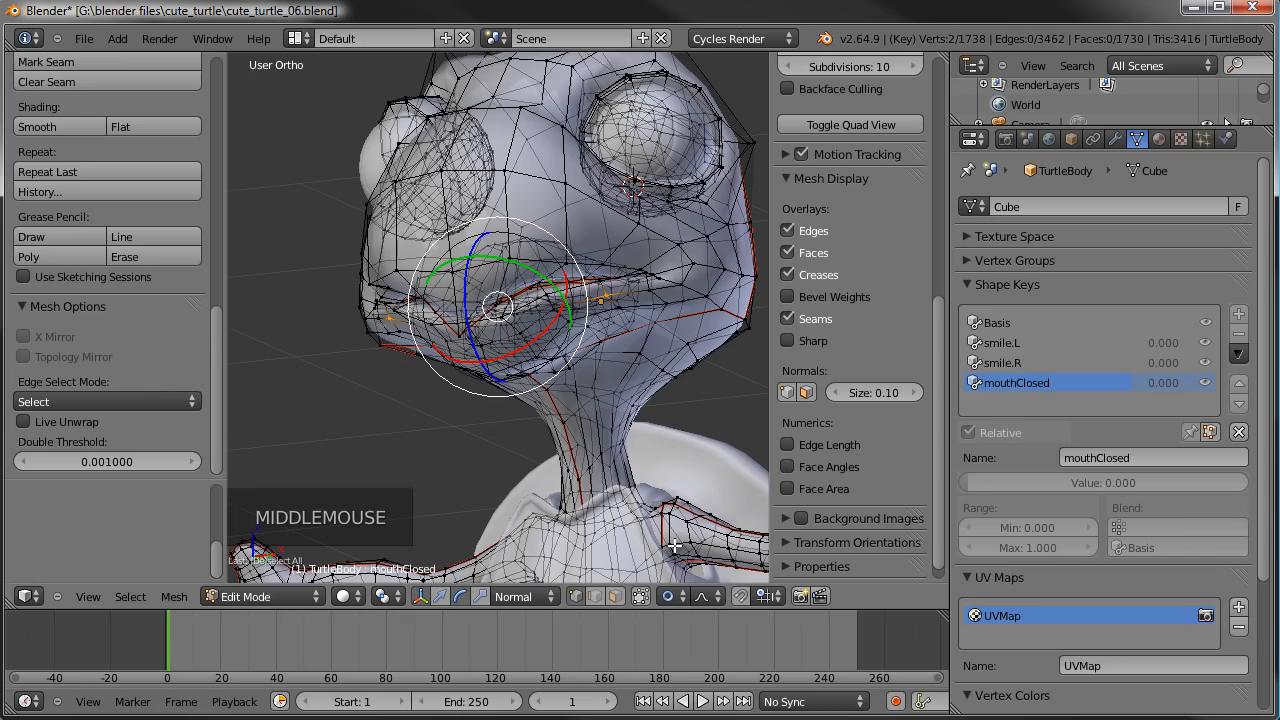
# - Select only one of the two lower lip vertices, enable X Mirror, and try moving it with proportional editing
pyautogui.click(682, 597)
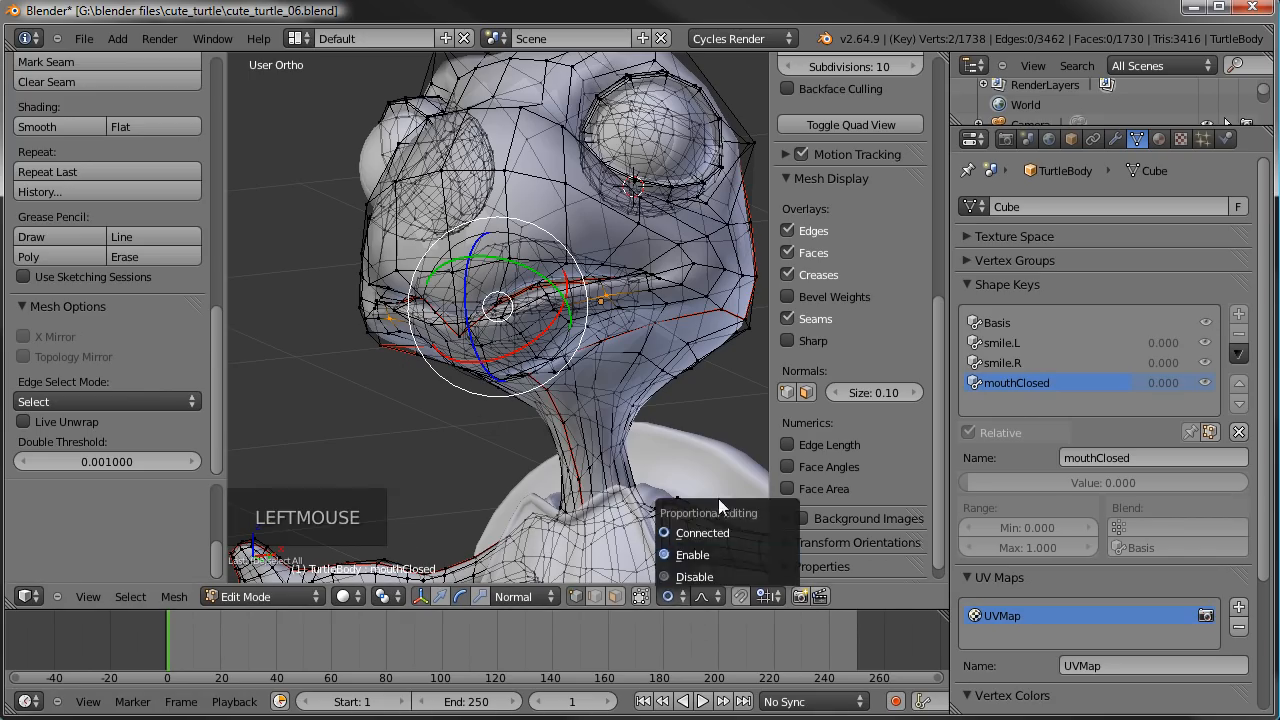
pyautogui.rightClick(612, 299)
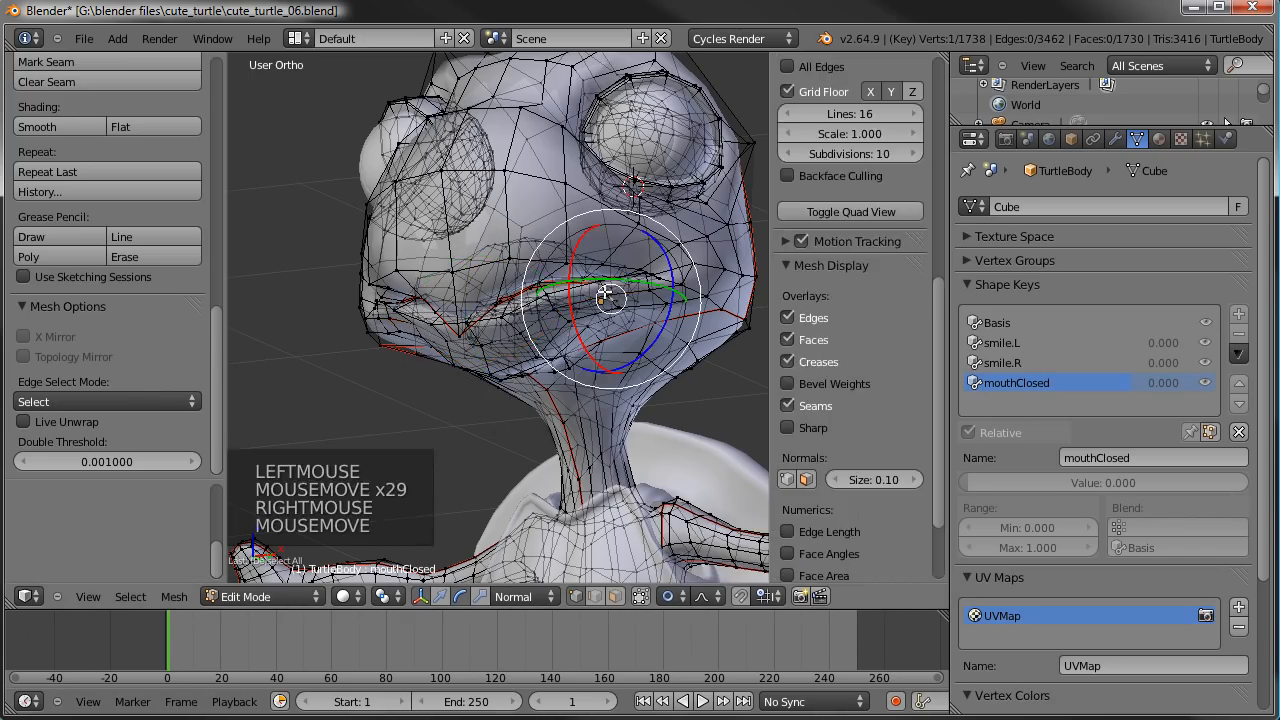
pyautogui.press('g')
pyautogui.press('g')
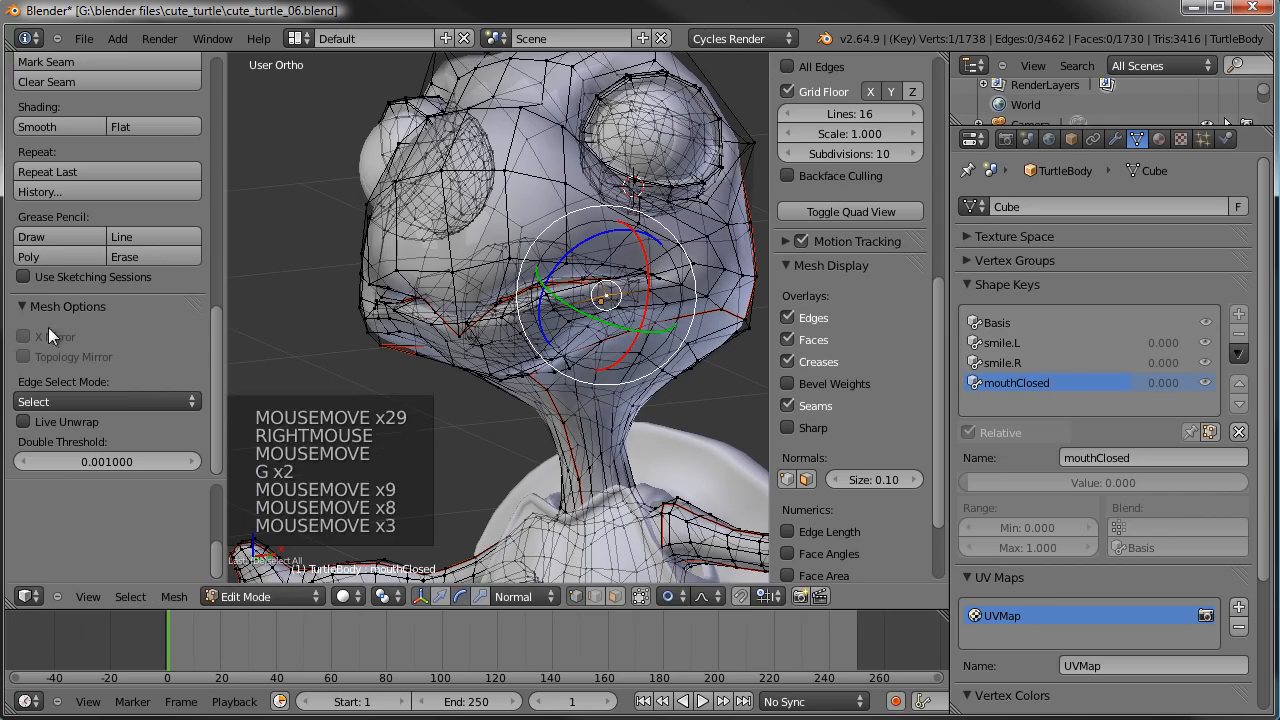
pyautogui.click(40, 337)
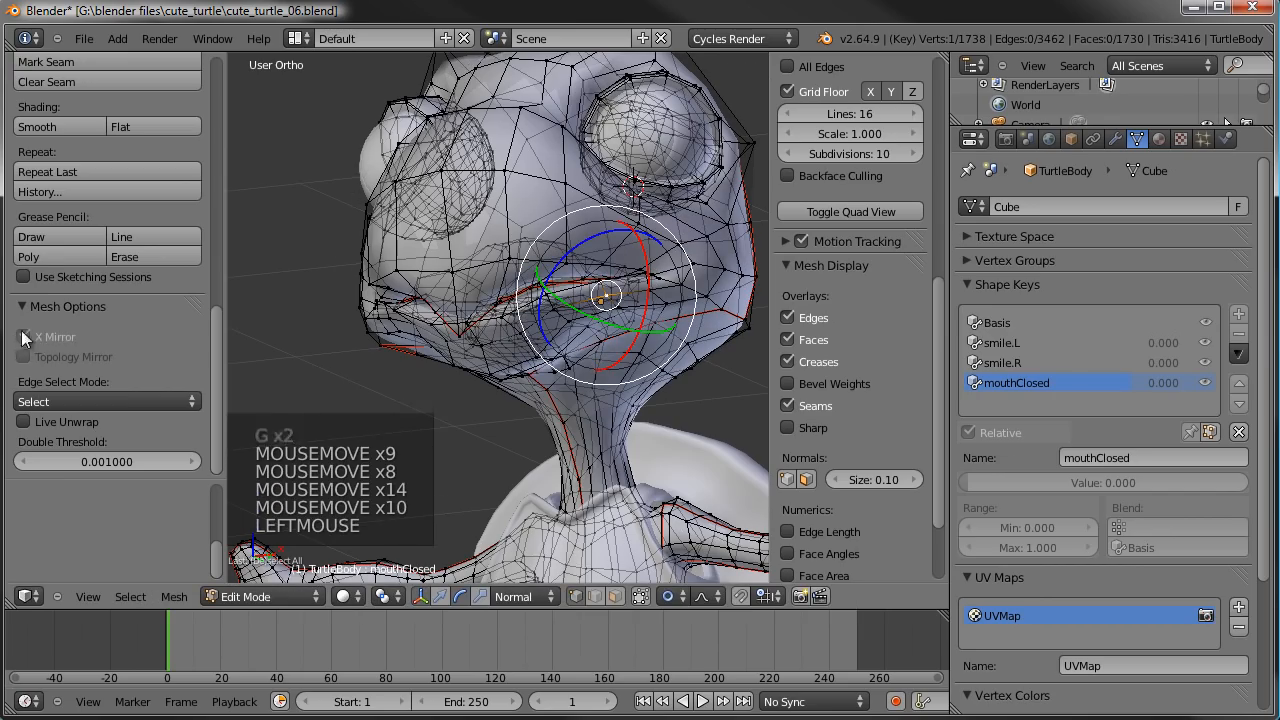
pyautogui.press('g')
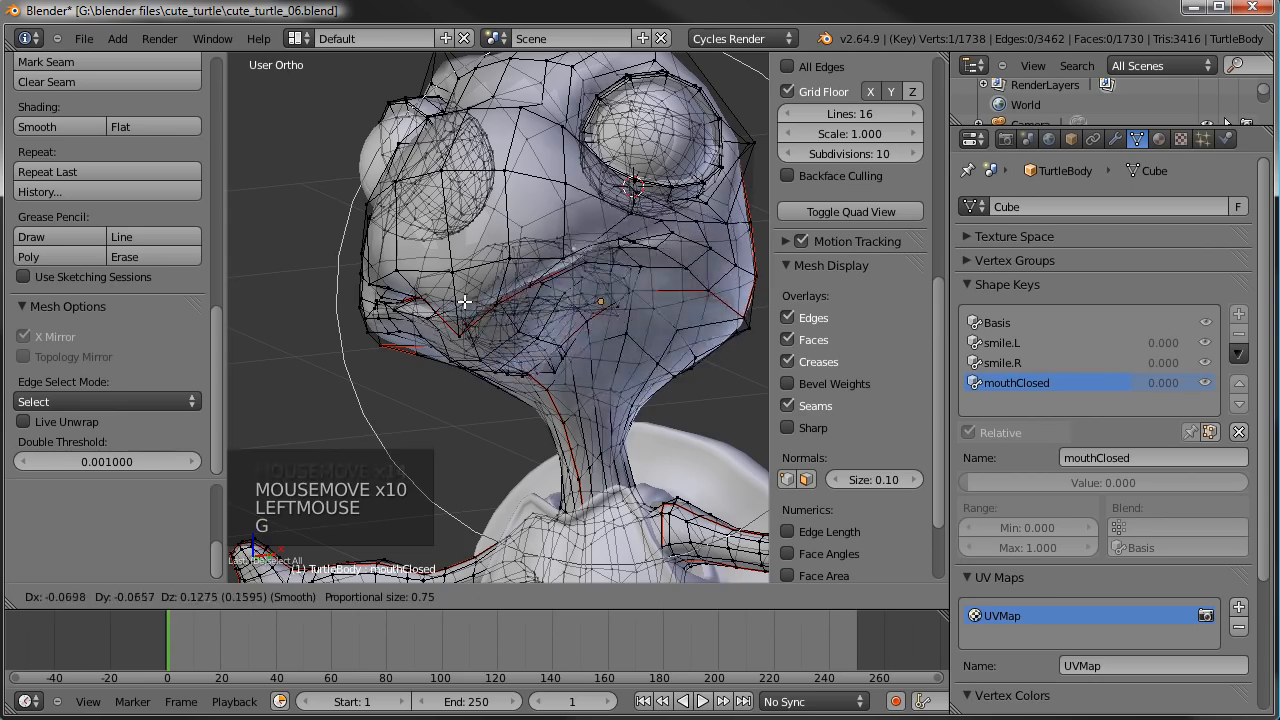
pyautogui.rightClick(507, 340)
# - Try moving the lip vertex with proportional editing disabled, and turn proportional editing back on
pyautogui.moveTo(552, 263); pyautogui.dragTo(575, 456, button='middle')
pyautogui.click(700, 595)
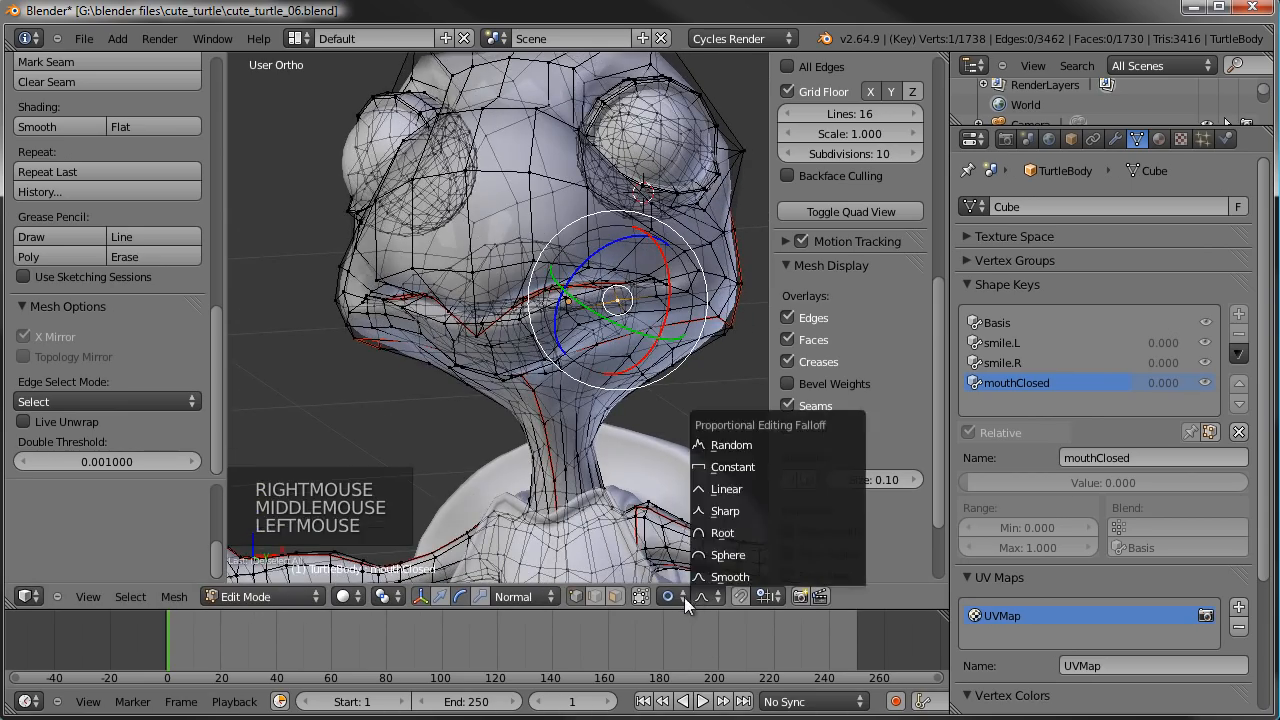
pyautogui.click(672, 595)
pyautogui.click(640, 577)
pyautogui.press('g')
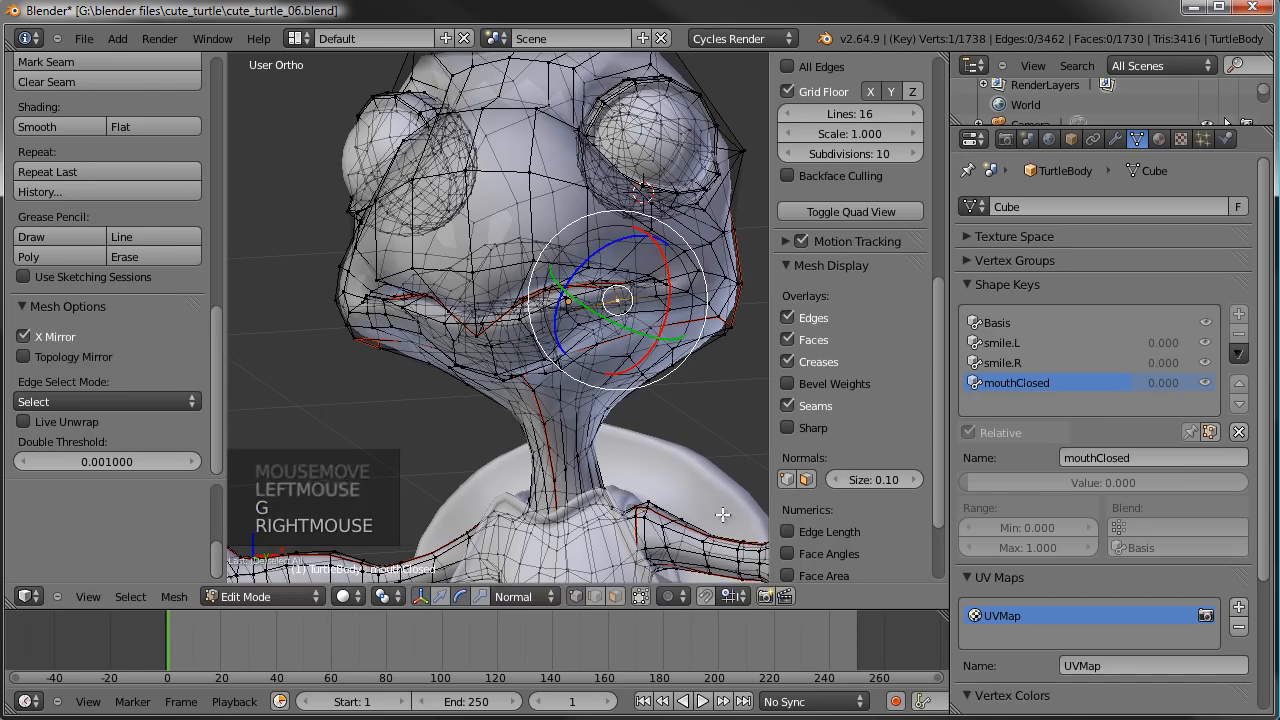
pyautogui.click(681, 598)
pyautogui.click(695, 542)
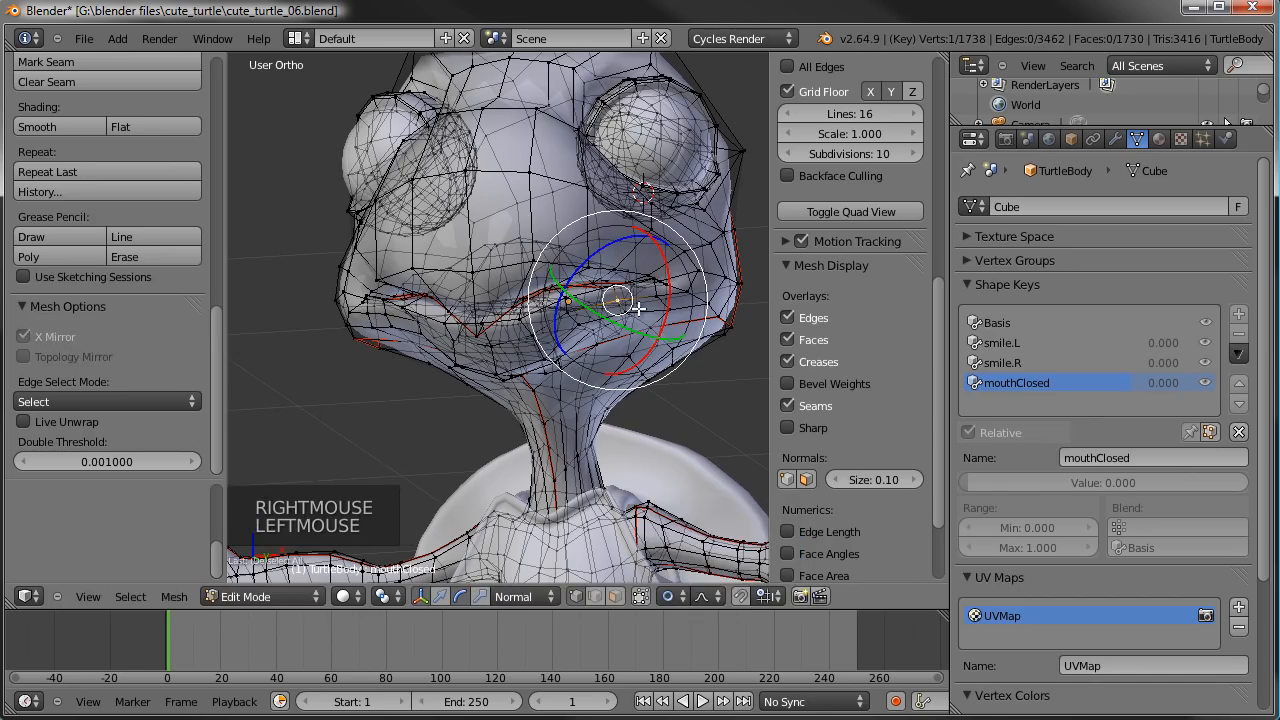
# - In right side view, circle-select the lower lip vertex together with its counterpart on the opposite side of the mouth
pyautogui.press('KP_3')
pyautogui.scroll(7, 500, 340)
pyautogui.press('c')
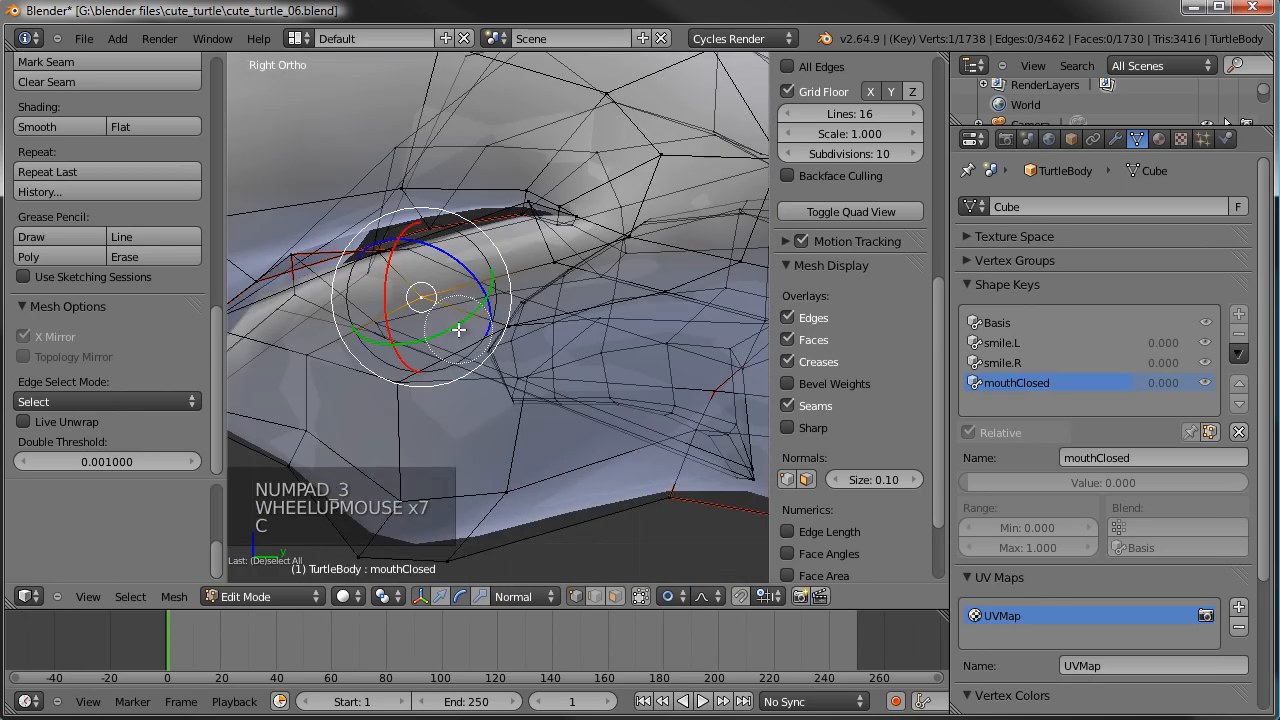
pyautogui.rightClick(435, 300)
pyautogui.scroll(-4, 435, 300)
pyautogui.moveTo(435, 300); pyautogui.dragTo(606, 306, button='middle')
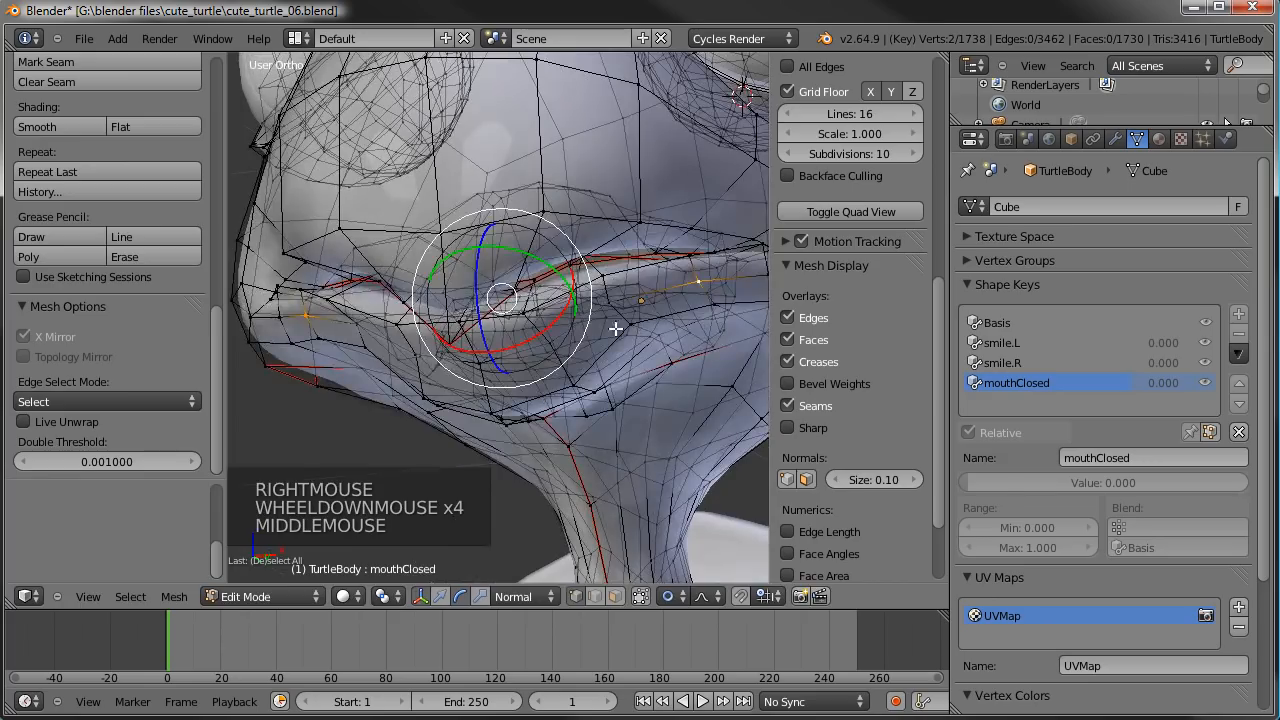
pyautogui.press('g')
pyautogui.rightClick(543, 356)
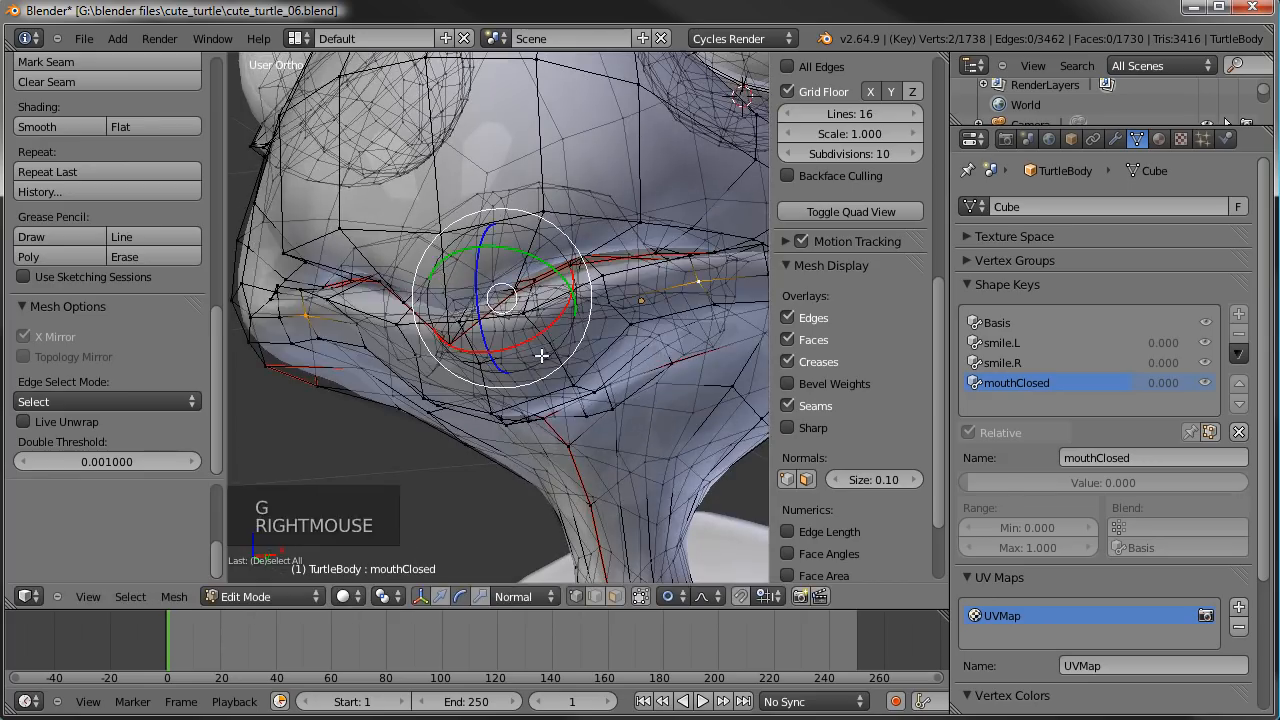
pyautogui.press('KP_1')
pyautogui.scroll(-6, 597, 366)
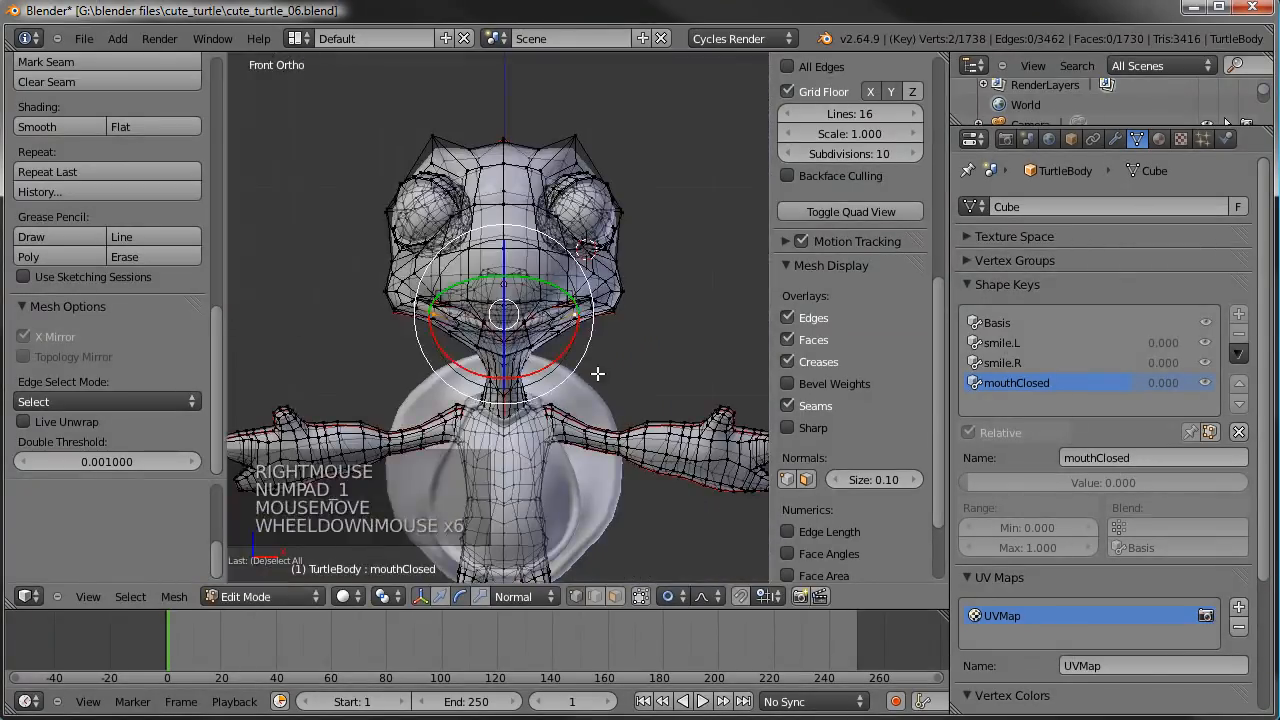
pyautogui.press('g')
pyautogui.rightClick(597, 329)
pyautogui.press('KP_3')
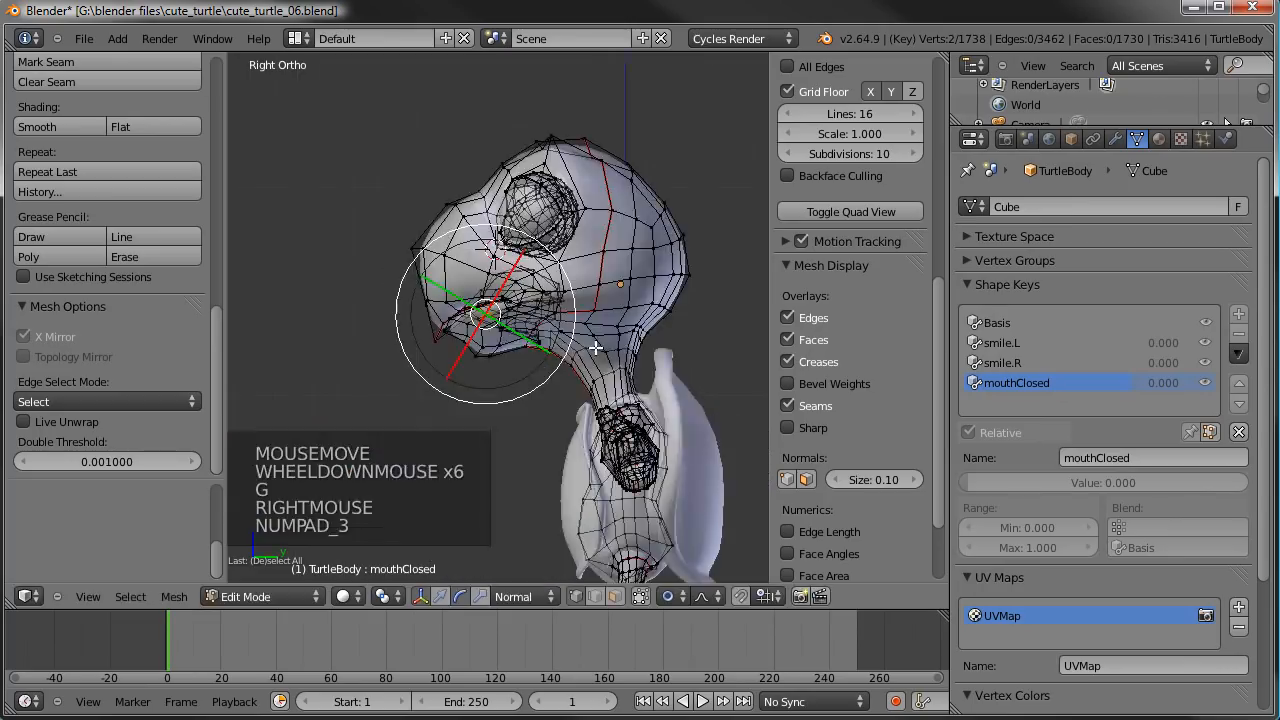
pyautogui.scroll(3, 625, 318)
pyautogui.press('g')
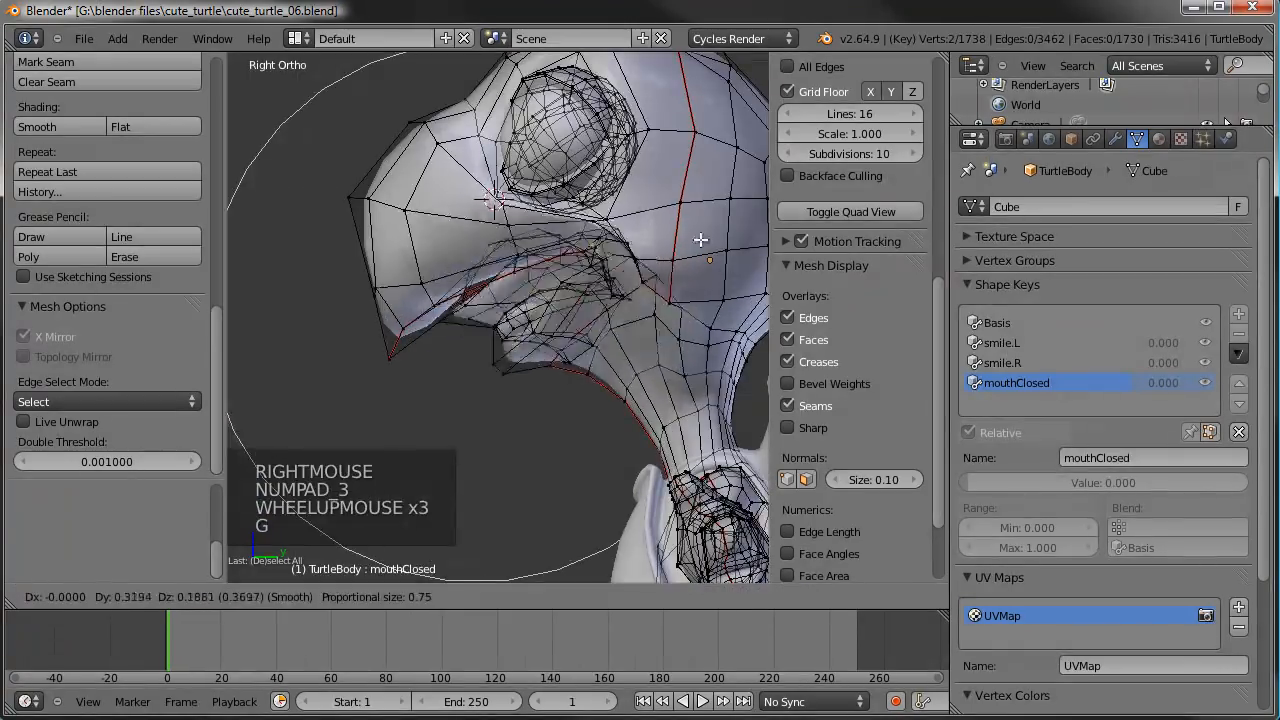
pyautogui.rightClick(633, 313)
pyautogui.moveTo(633, 313); pyautogui.dragTo(634, 320, button='middle')
pyautogui.press('g')
pyautogui.press('x')
pyautogui.rightClick(655, 308)
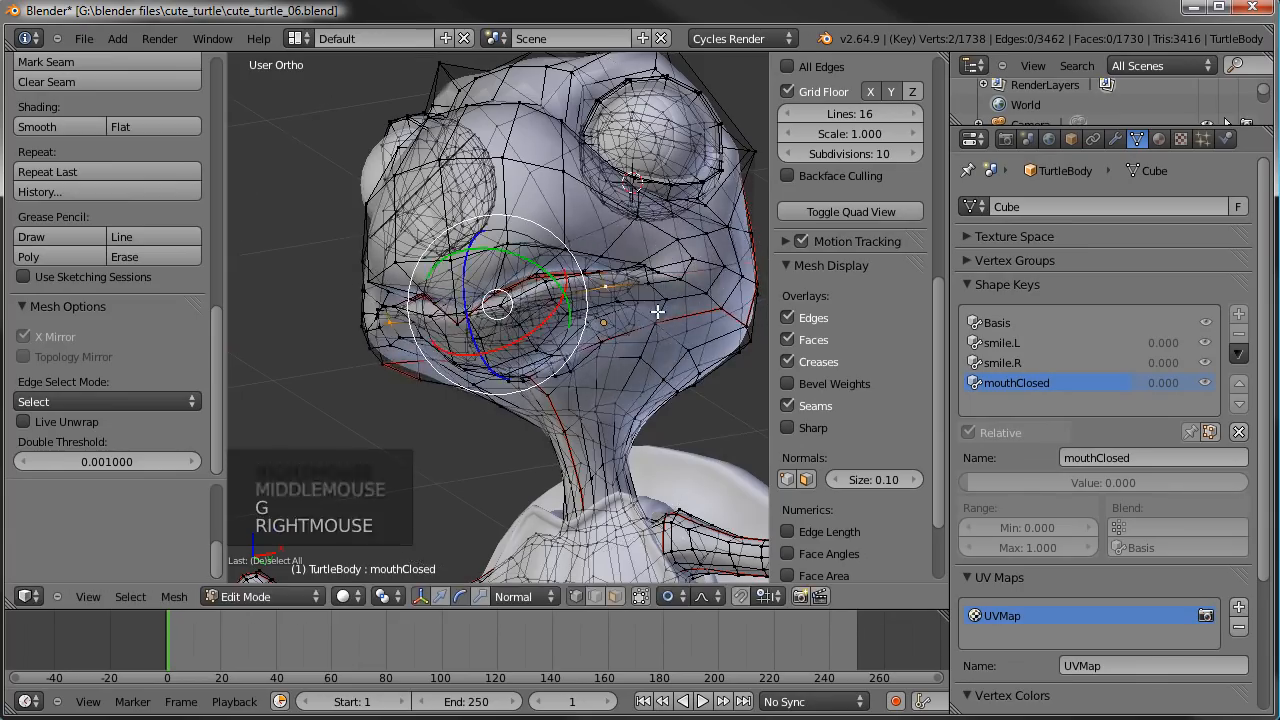
# - In front view, scale the pair of lip vertices inward along the X axis to about 0.88
pyautogui.press('KP_1')
pyautogui.scroll(2, 657, 311)
pyautogui.press('s')
pyautogui.press('x')
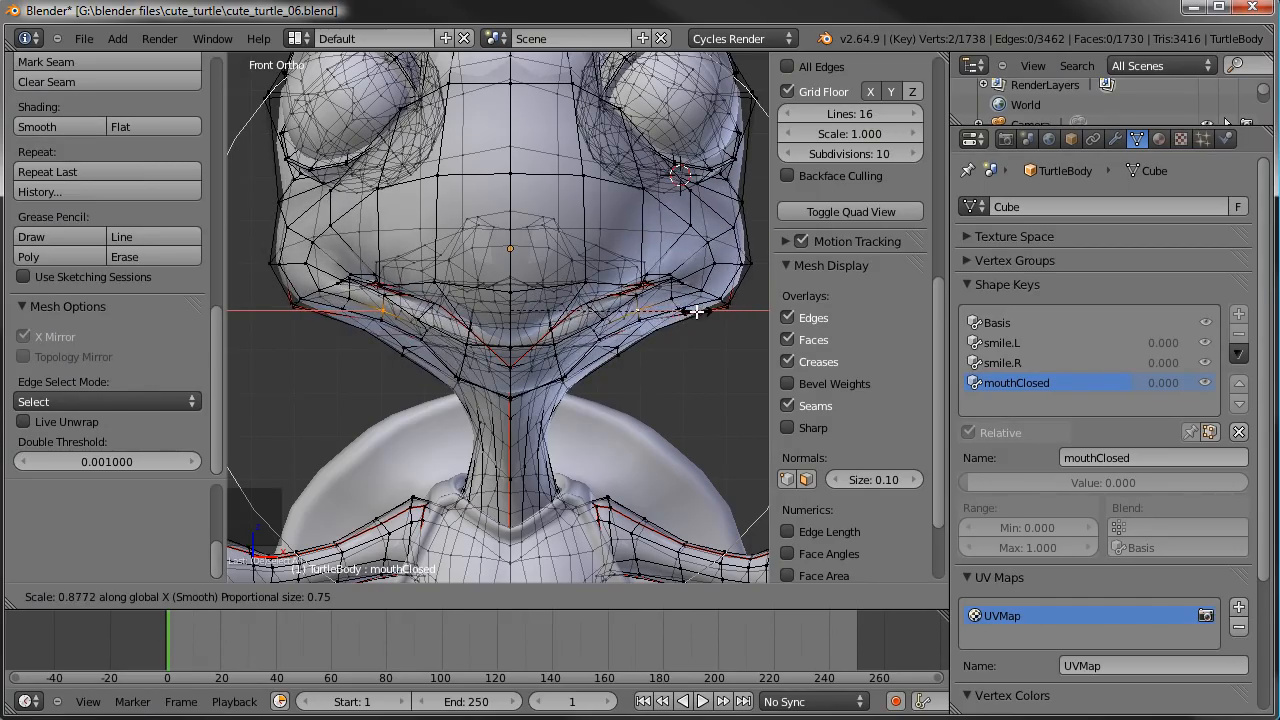
pyautogui.click(696, 312)
# - Circle-select the lower lip edge vertices beneath the gap and move them up about 0.045 with proportional size 0.62 to close the mouth
pyautogui.scroll(2, 543, 296)
pyautogui.moveTo(543, 296); pyautogui.dragTo(430, 297, button='middle')
pyautogui.press('KP_3')
pyautogui.scroll(7, 454, 303)
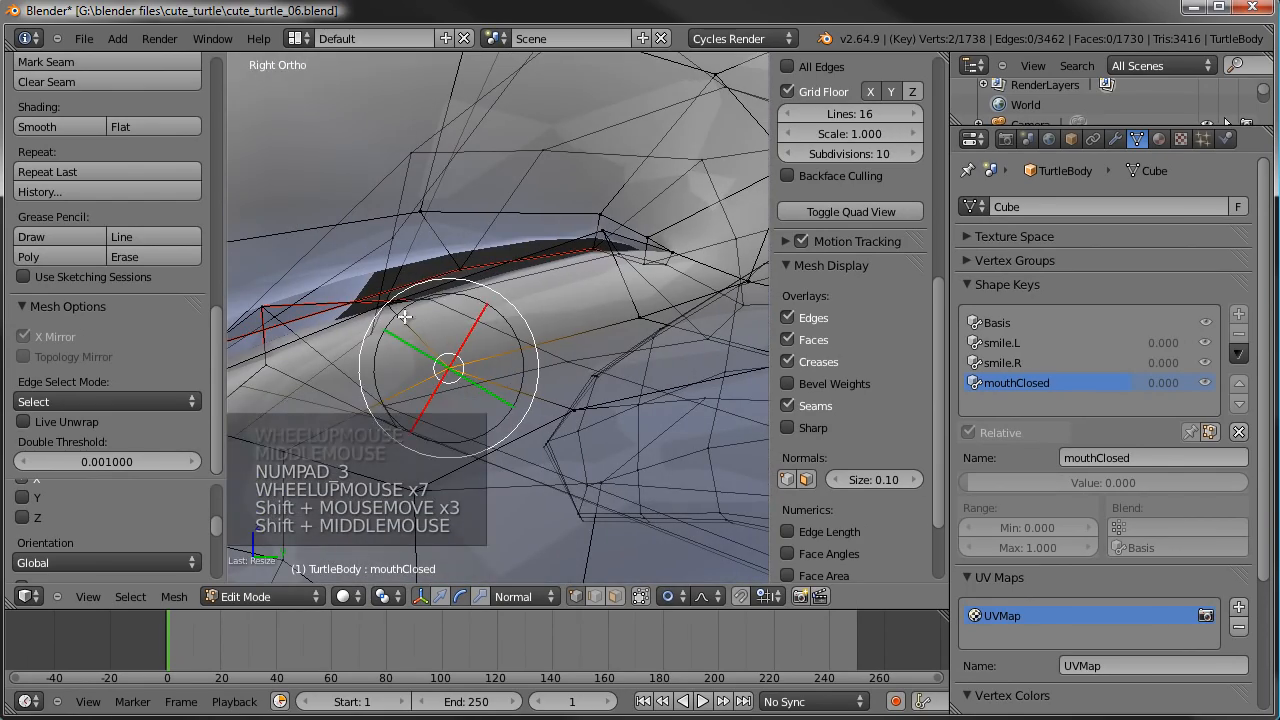
pyautogui.rightClick(428, 315)
pyautogui.press('a')
pyautogui.press('c')
pyautogui.click(430, 304)
pyautogui.rightClick(436, 301)
pyautogui.press('g')
pyautogui.scroll(1, 523, 275)
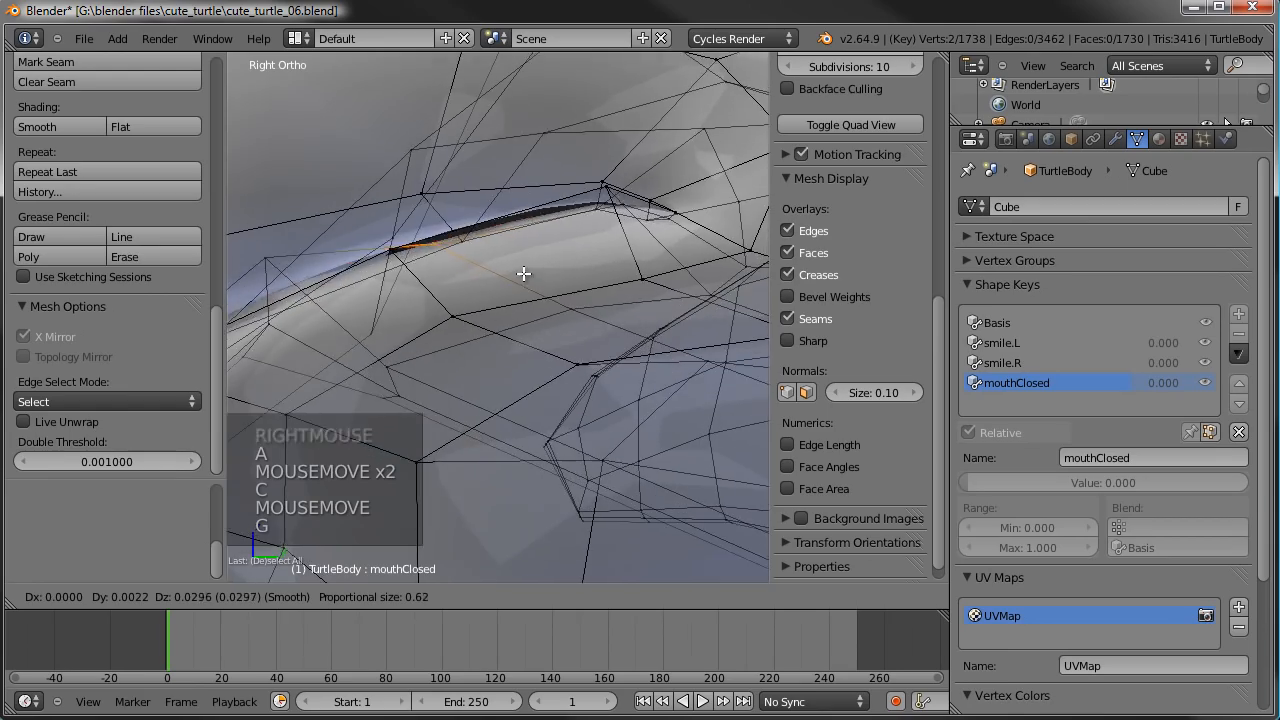
pyautogui.scroll(1, 523, 274)
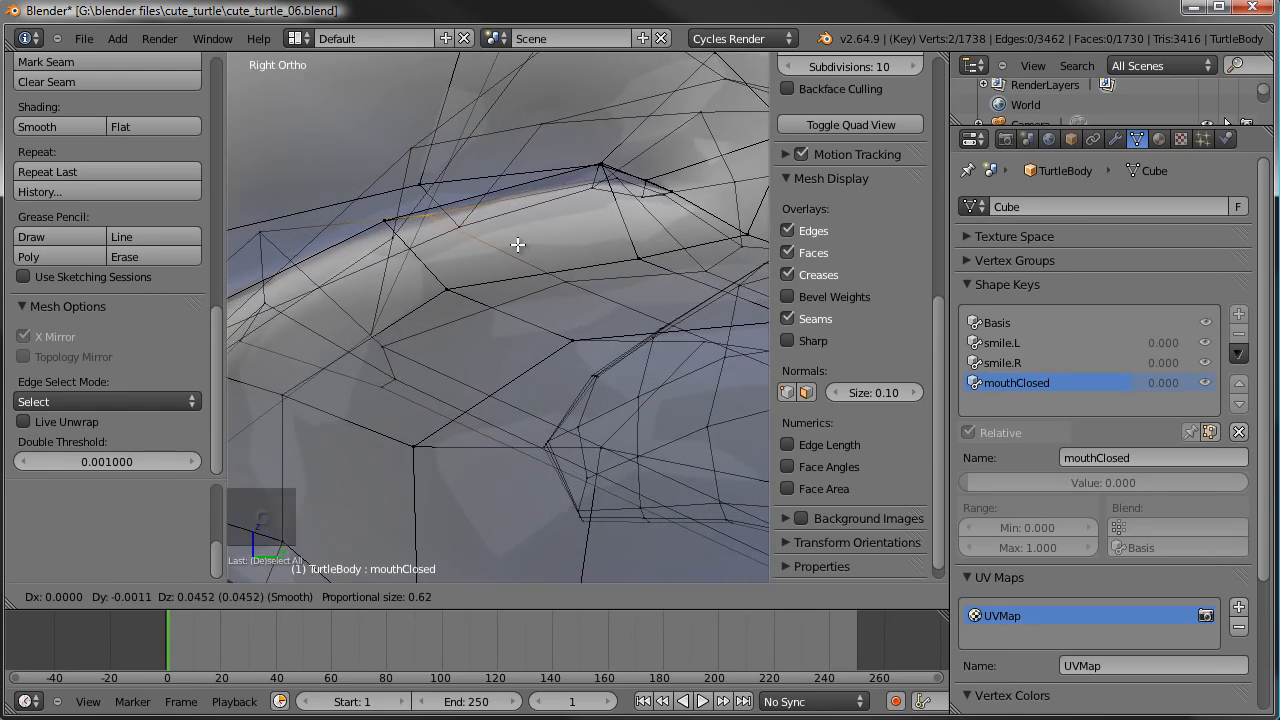
pyautogui.click(516, 244)
pyautogui.scroll(-4, 520, 250)
pyautogui.press('g')
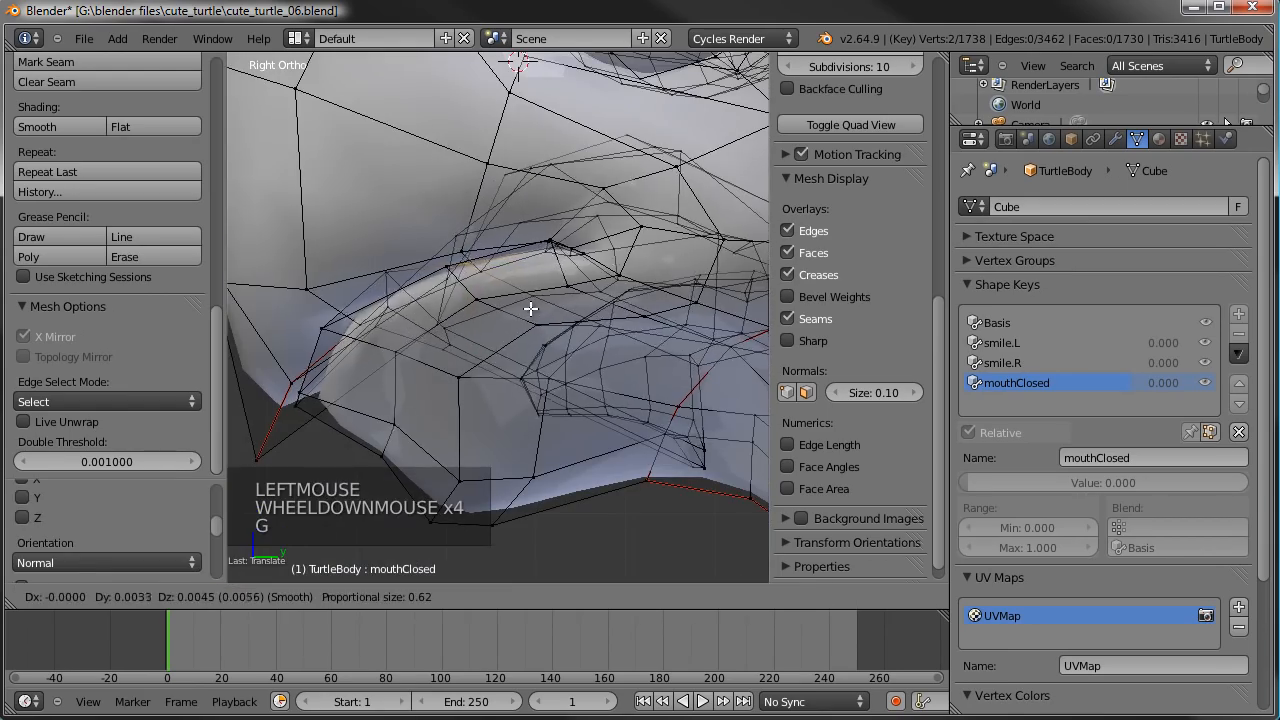
pyautogui.click(505, 303)
# - Return to Object Mode and set the mouthClosed shape key's value to 1.000
pyautogui.scroll(-4, 490, 300)
pyautogui.press('Tab')
pyautogui.moveTo(460, 310); pyautogui.dragTo(557, 289, button='middle')
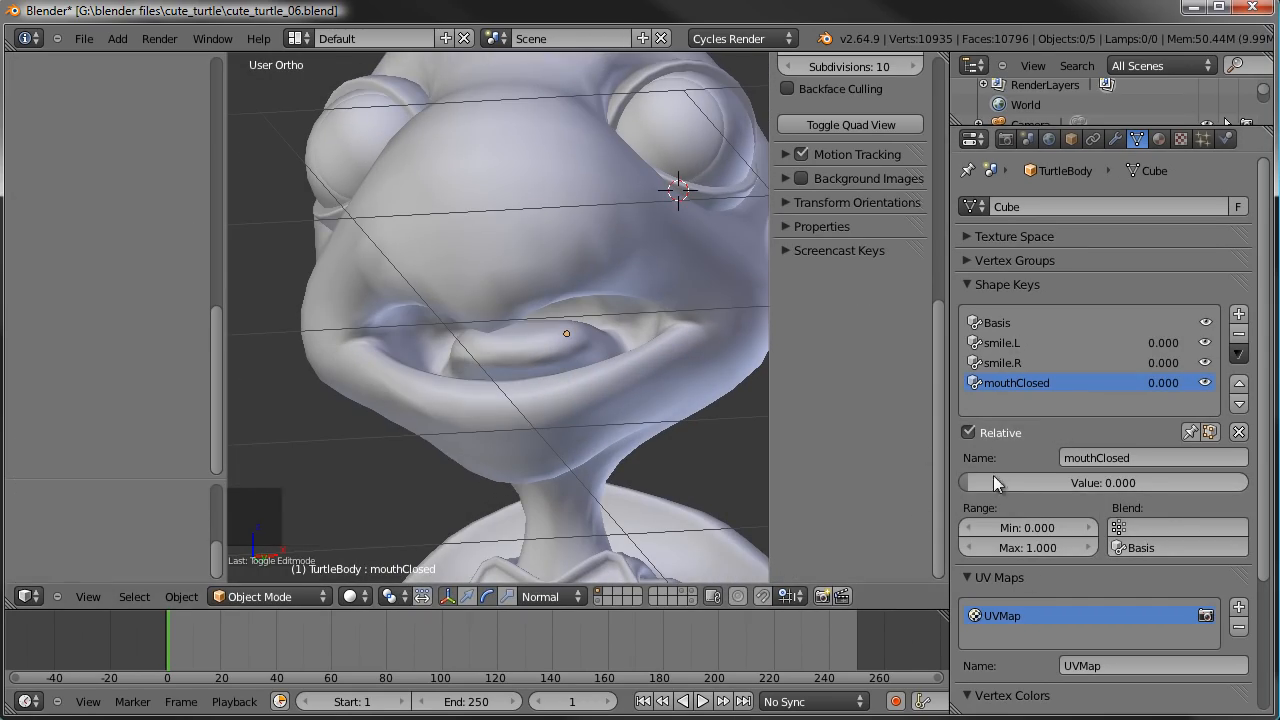
pyautogui.moveTo(980, 484); pyautogui.dragTo(1278, 470)
pyautogui.scroll(-4, 638, 352)
pyautogui.moveTo(638, 352); pyautogui.dragTo(672, 375, button='middle')
# - Set the smile.R and smile.L shape keys to 1.000 and view the combined expression from the other side
pyautogui.click(1010, 363)
pyautogui.moveTo(1110, 482); pyautogui.dragTo(1250, 480)
pyautogui.click(1053, 344)
pyautogui.moveTo(1111, 483); pyautogui.dragTo(1250, 483)
pyautogui.moveTo(740, 380); pyautogui.dragTo(600, 377, button='middle')
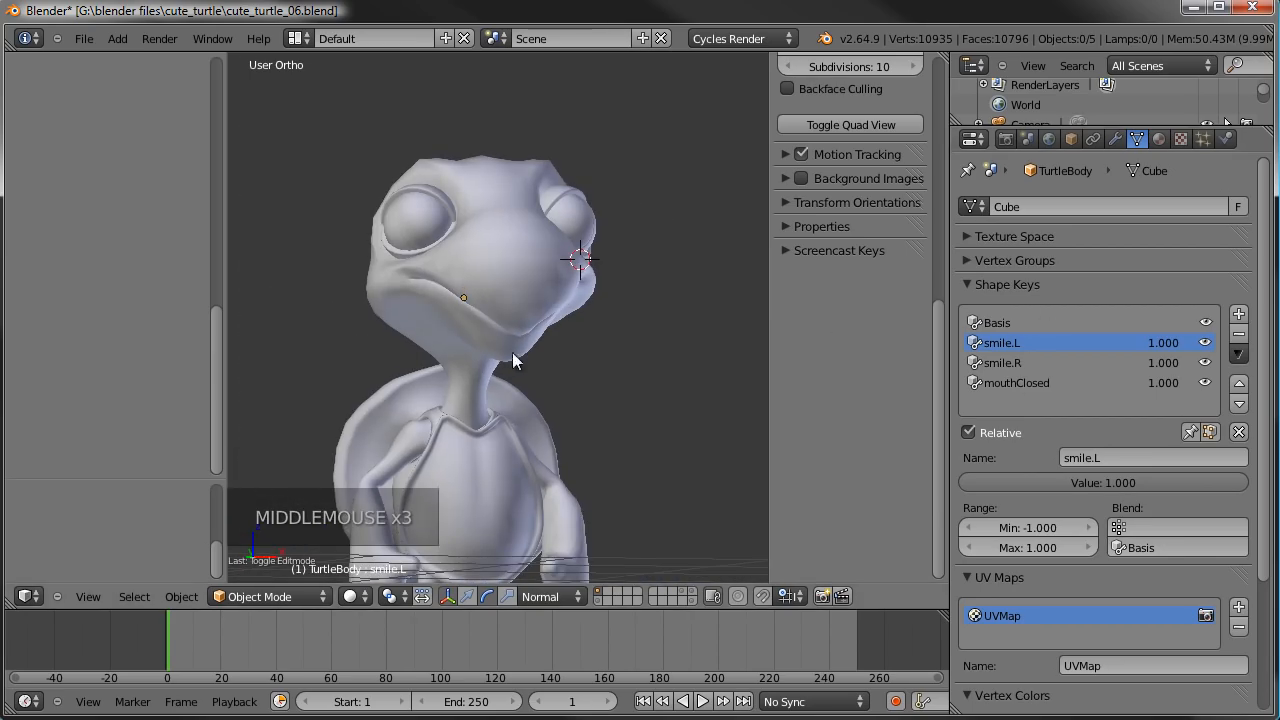
# - Inspect the combined smile and closed-mouth expression from both sides of the turtle's head
pyautogui.moveTo(563, 400); pyautogui.dragTo(412, 438, button='middle')
pyautogui.moveTo(699, 313); pyautogui.dragTo(459, 378, button='middle')
pyautogui.moveTo(486, 301); pyautogui.dragTo(527, 289, button='middle')
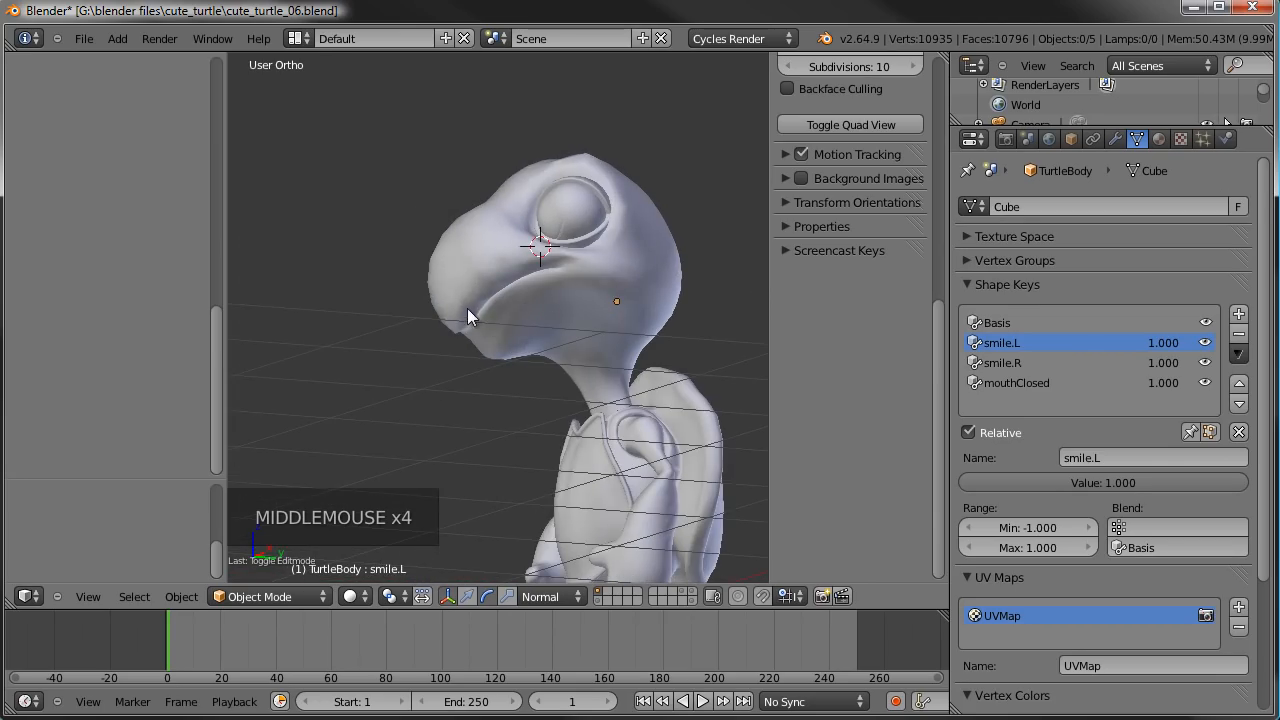
pyautogui.moveTo(473, 331); pyautogui.dragTo(672, 346, button='middle')
pyautogui.moveTo(452, 307)
pyautogui.mouseDown(button='middle')
pyautogui.moveTo(379, 286)
pyautogui.moveTo(451, 316)
pyautogui.mouseUp(button='middle')
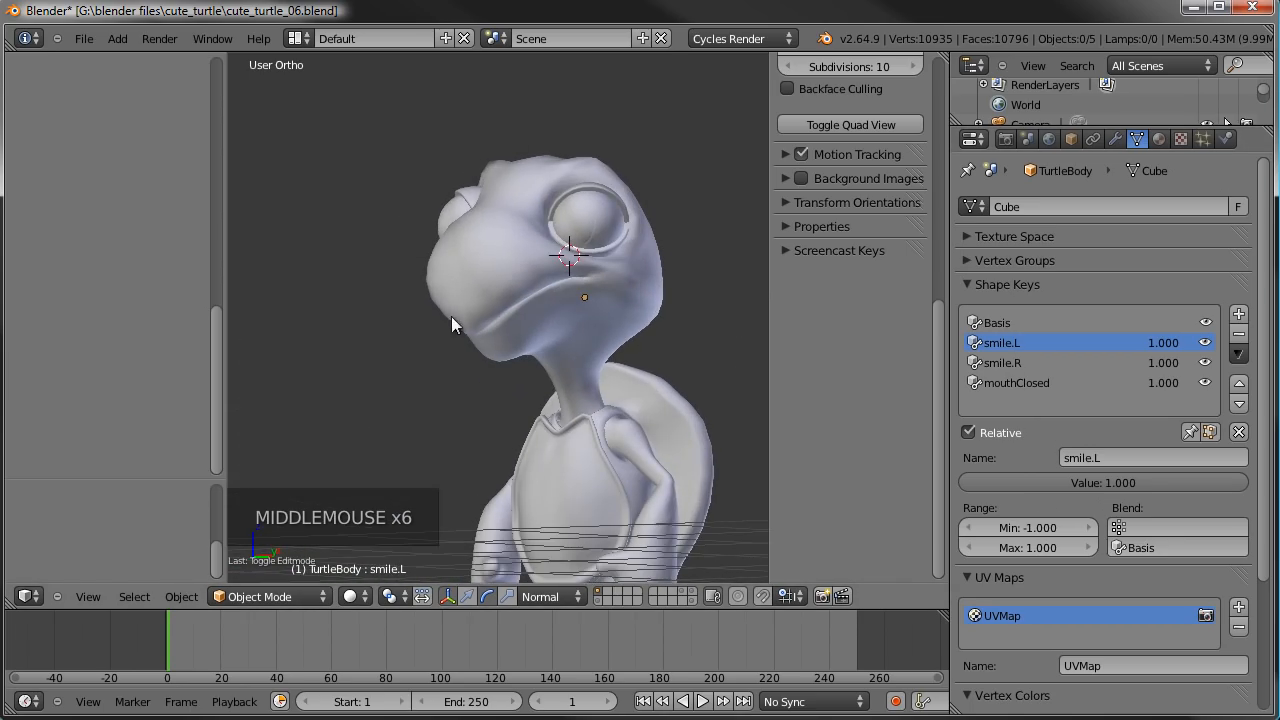
# - Show the armature alongside the turtle body and display only its second bone layer with the facial control bones
pyautogui.keyDown('shift'); pyautogui.click(597, 599); pyautogui.keyUp('shift')
pyautogui.rightClick(670, 295)
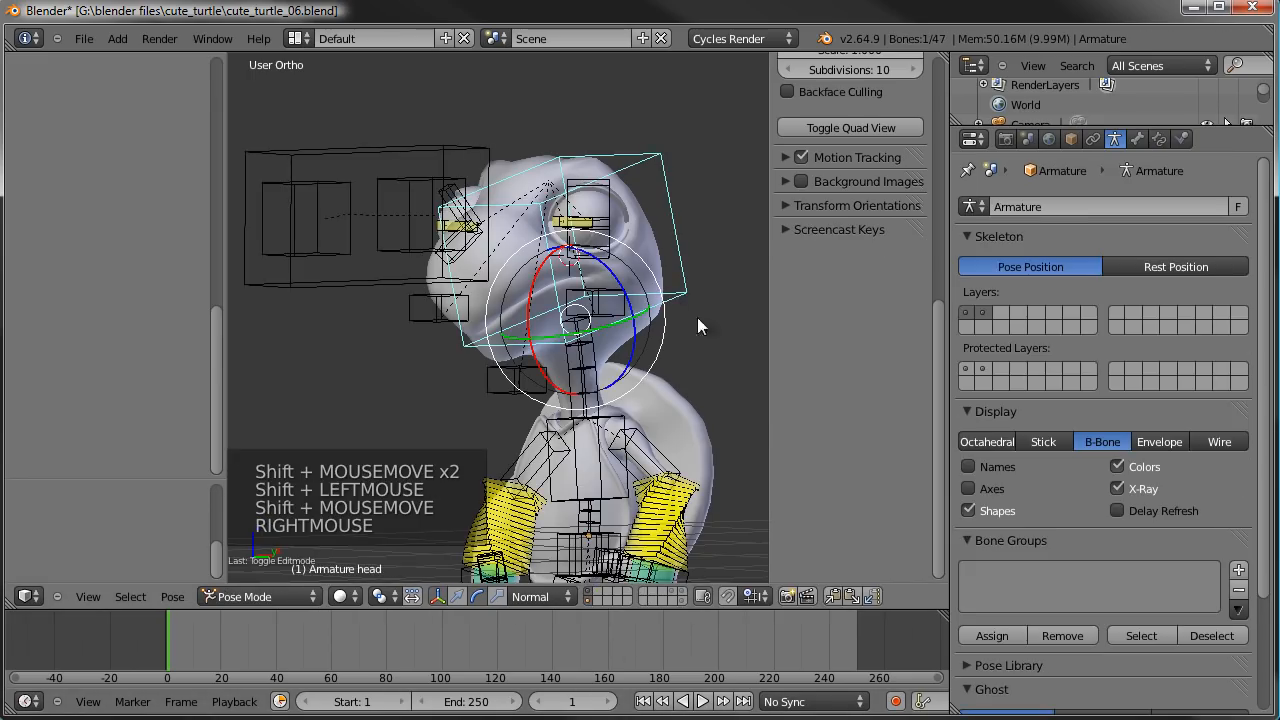
pyautogui.click(983, 313)
pyautogui.moveTo(498, 307); pyautogui.dragTo(596, 306, button='middle')
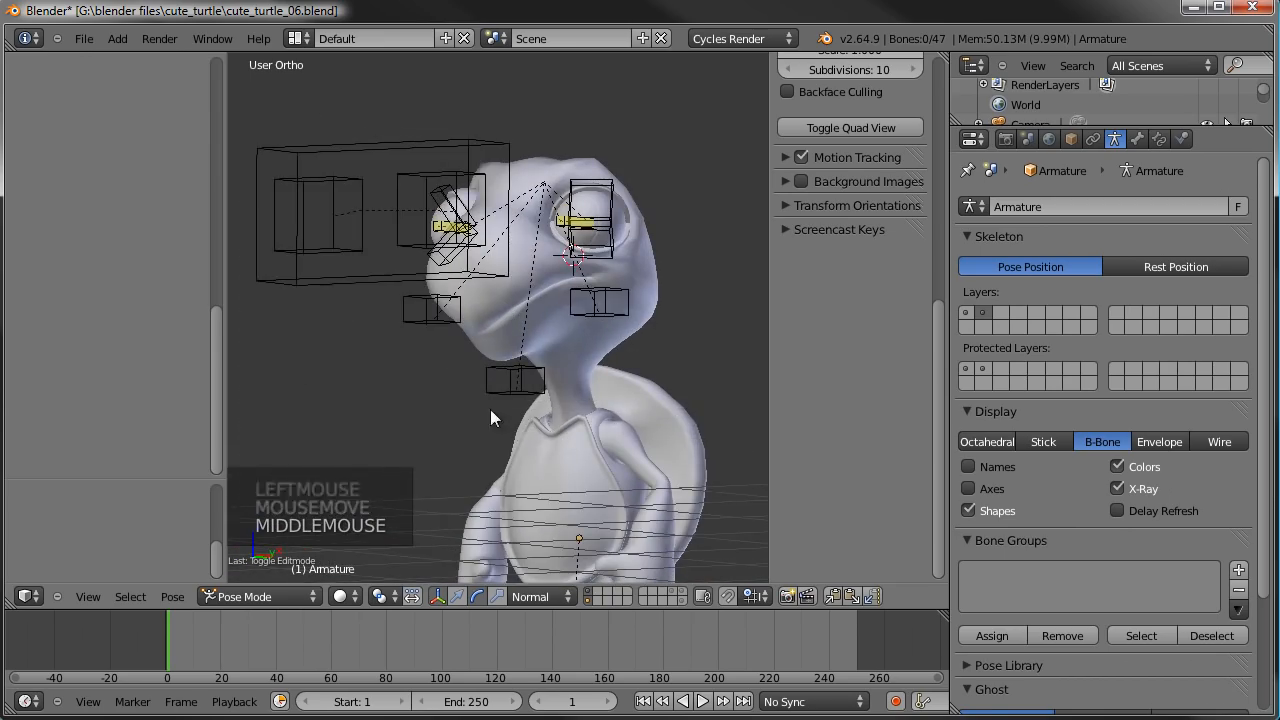
pyautogui.moveTo(600, 364); pyautogui.dragTo(519, 389, button='middle')
# - Clear all shape key values on the turtle body and add a driver to the smile.L value
pyautogui.rightClick(653, 274)
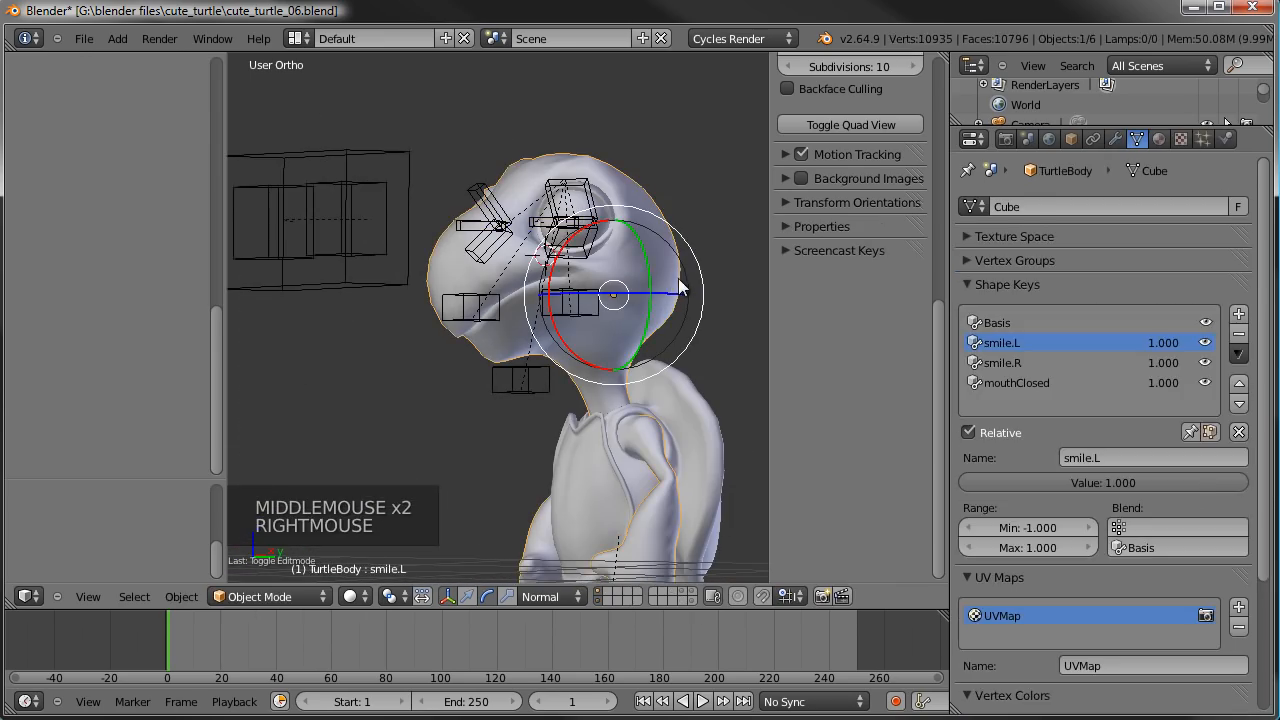
pyautogui.click(1239, 432)
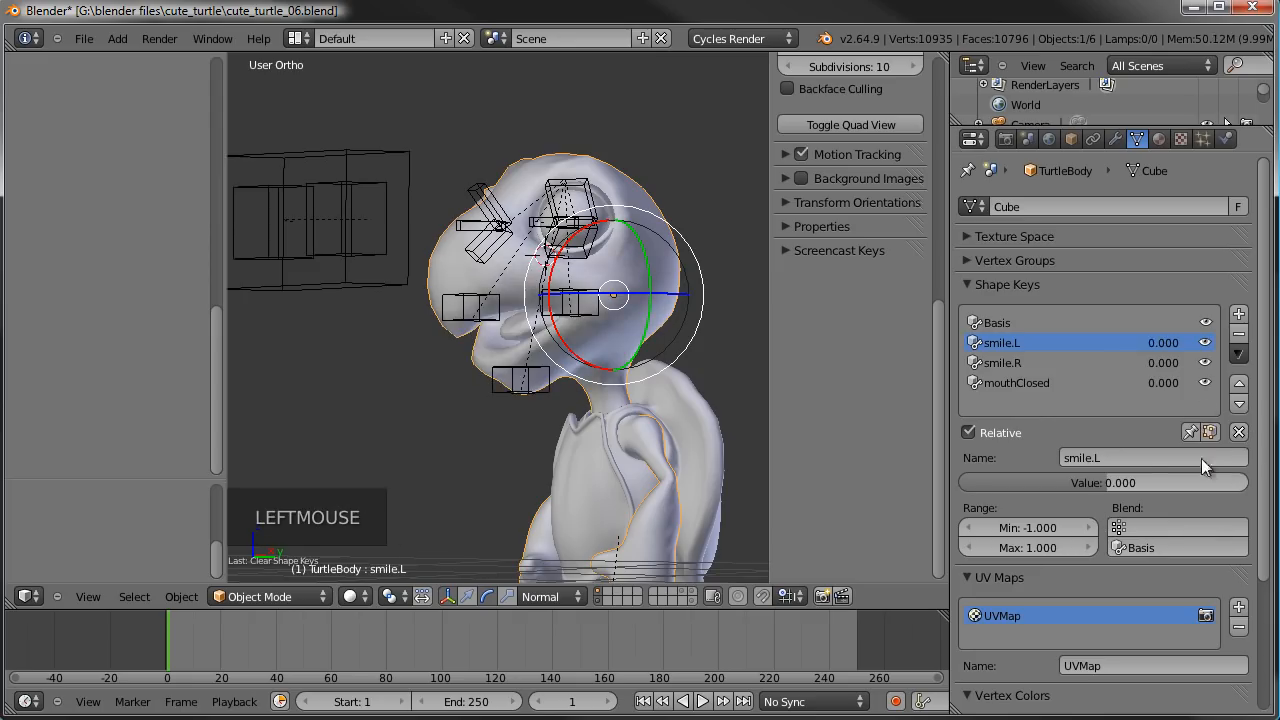
pyautogui.rightClick(1166, 345)
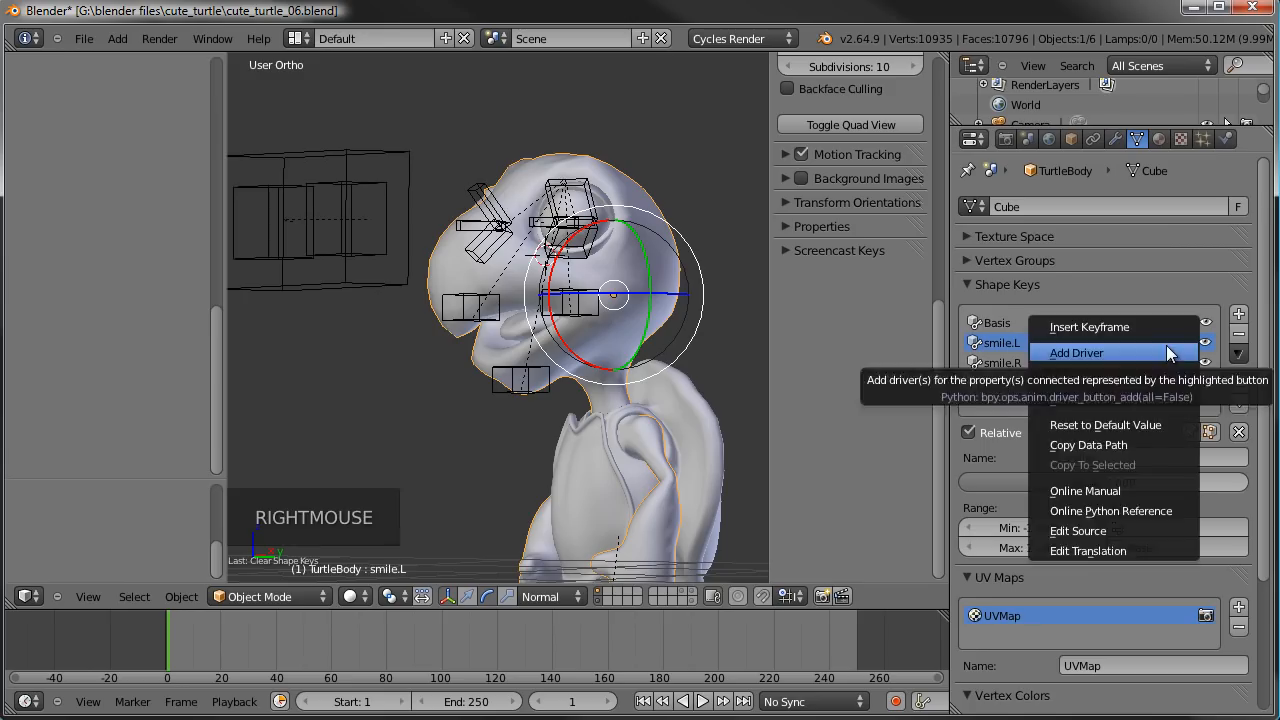
pyautogui.click(1166, 345)
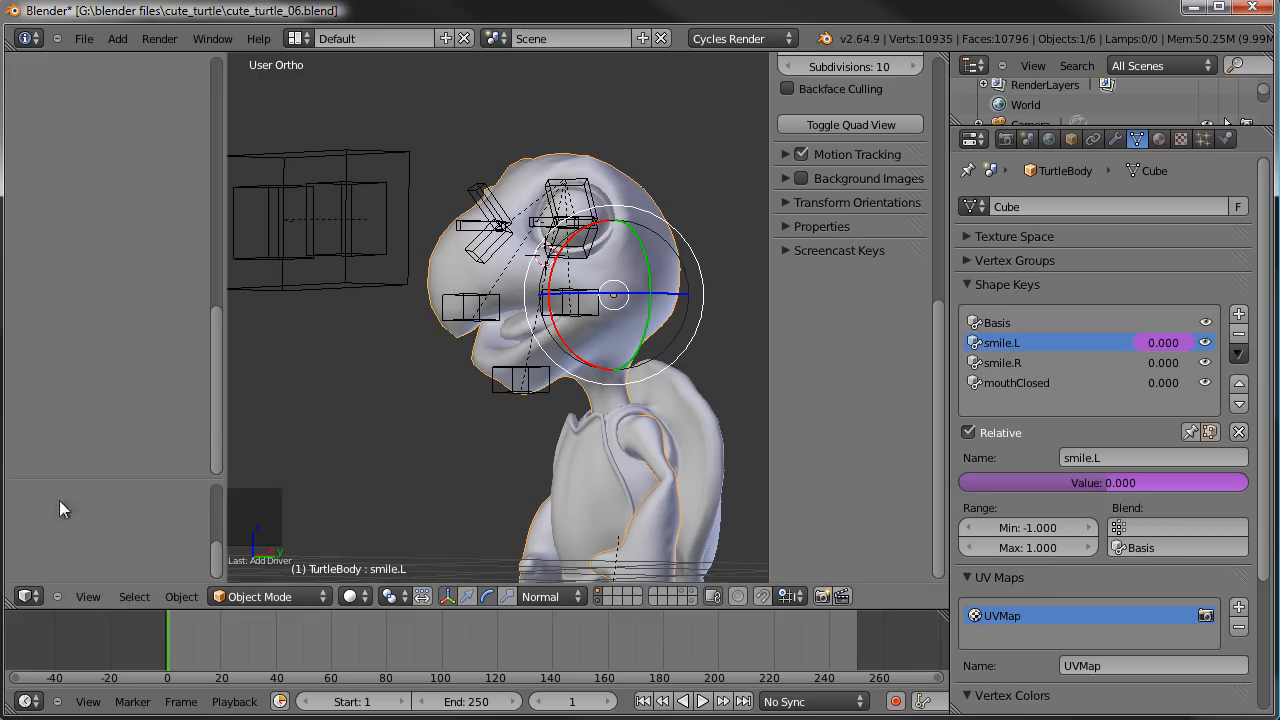
# - Split the 3D view and turn the new area into a Graph Editor in Drivers mode
pyautogui.moveTo(7, 606); pyautogui.dragTo(314, 400)
pyautogui.click(27, 598)
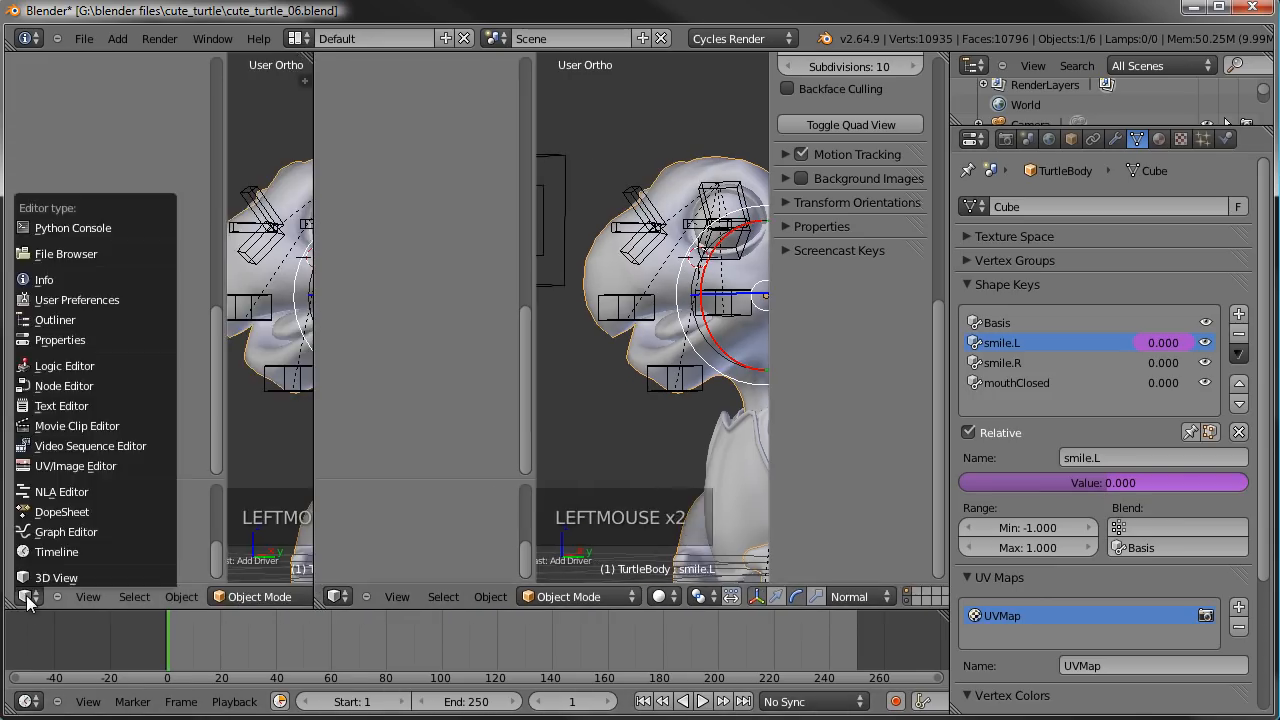
pyautogui.click(60, 532)
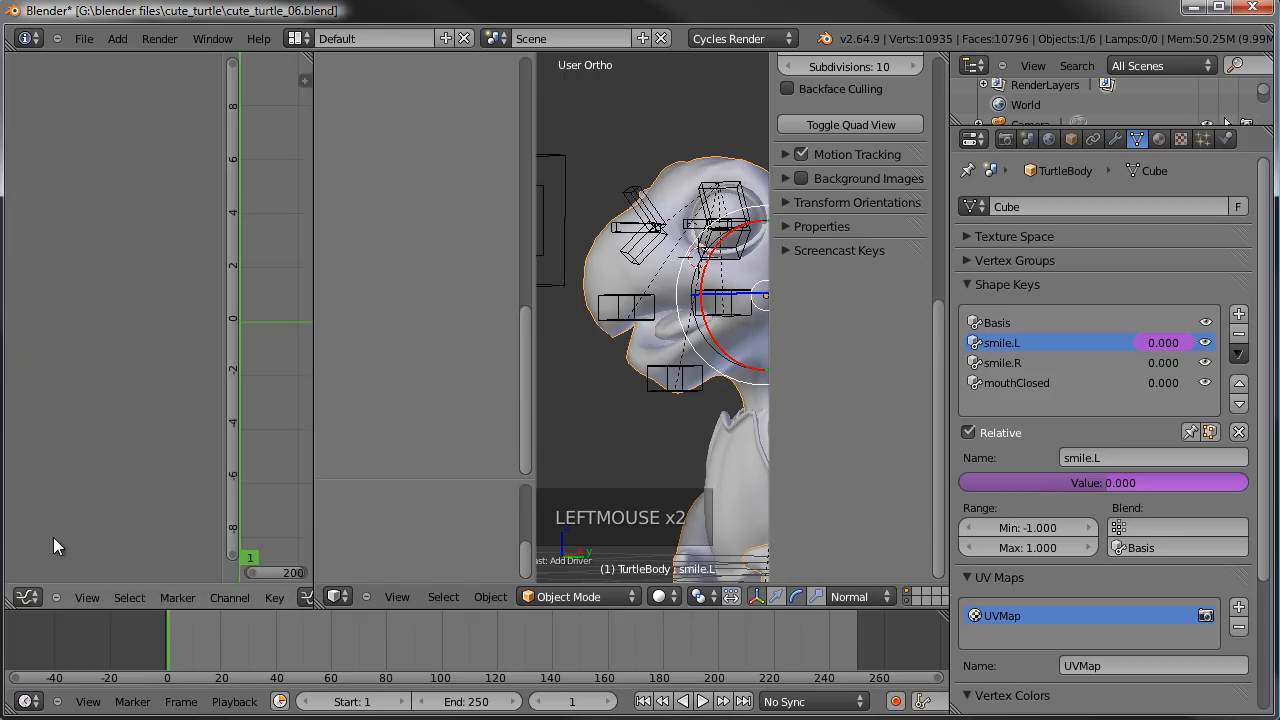
pyautogui.moveTo(300, 598); pyautogui.dragTo(218, 598, button='middle')
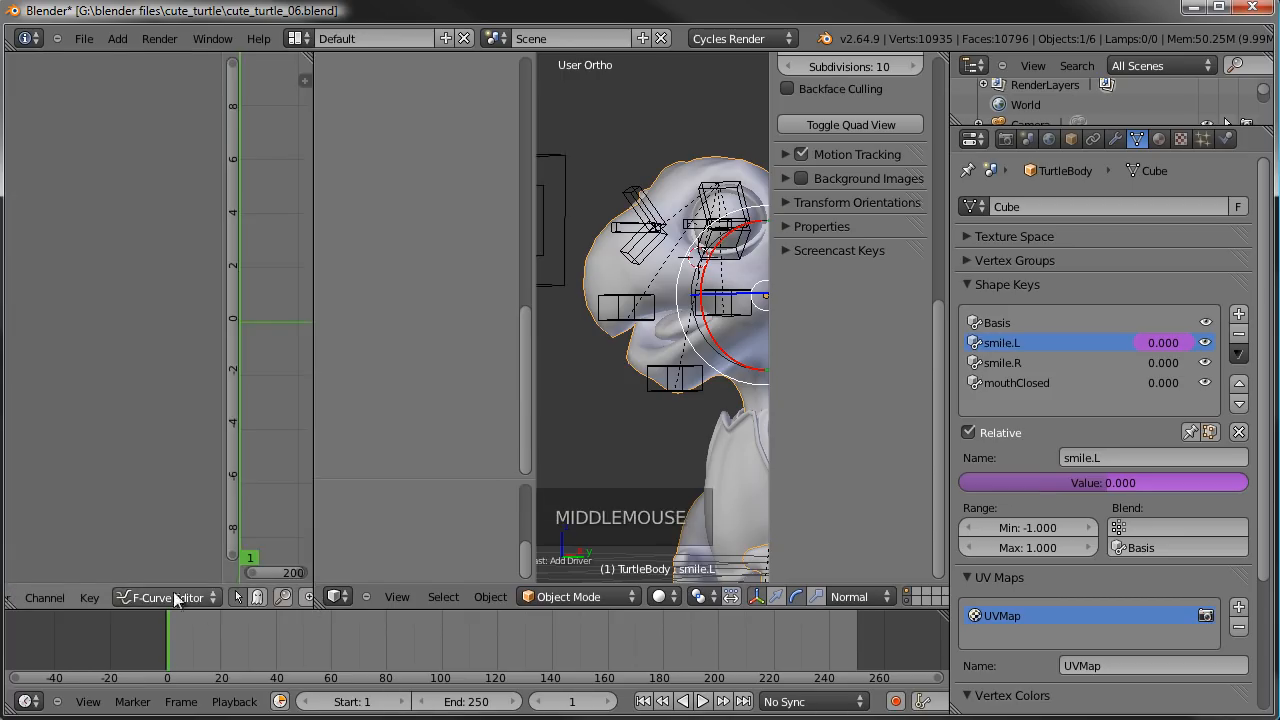
pyautogui.click(184, 599)
pyautogui.click(149, 562)
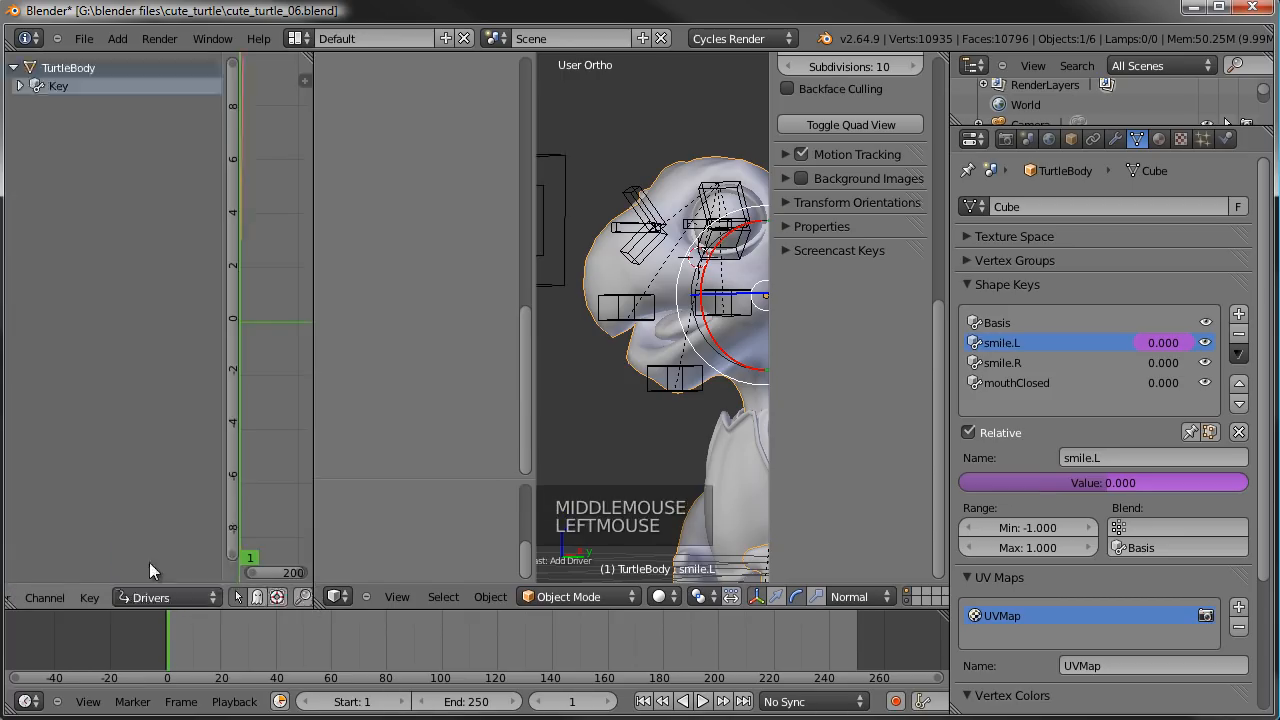
# - Widen the Drivers area, display its properties with a narrower channel list, and hide both side regions of the 3D view
pyautogui.moveTo(315, 191); pyautogui.dragTo(440, 195)
pyautogui.click(428, 80)
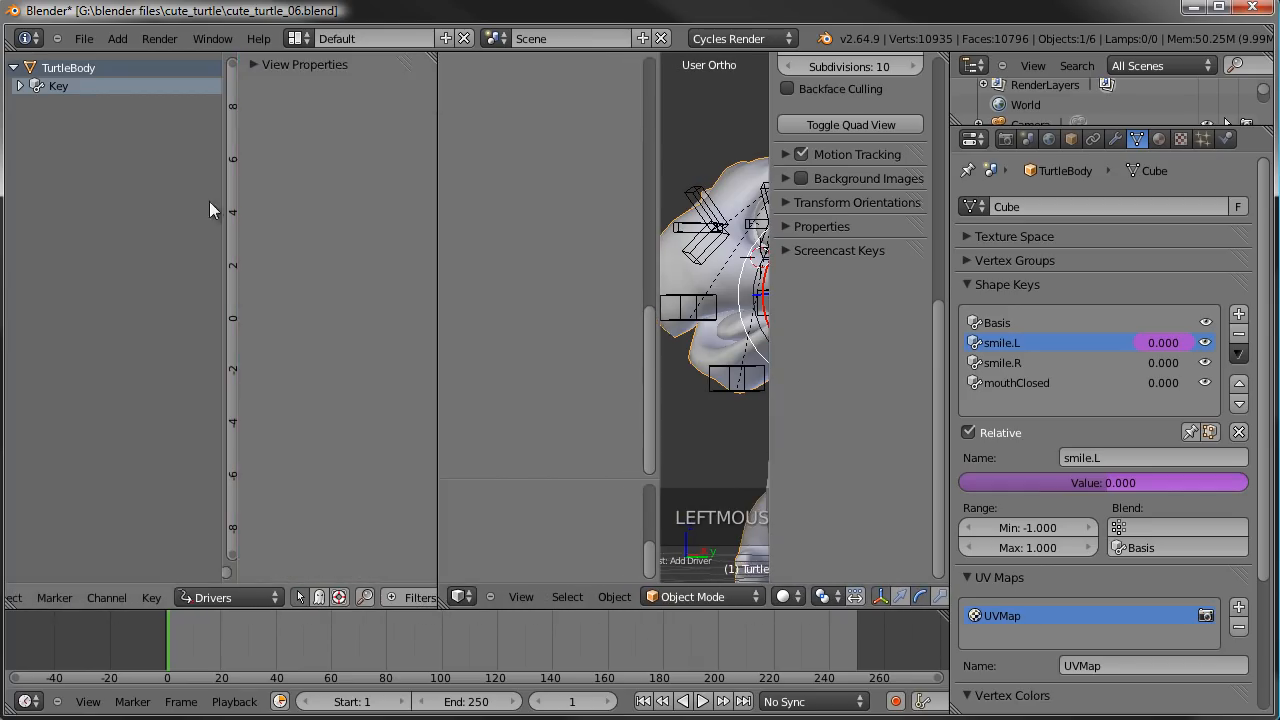
pyautogui.moveTo(220, 201); pyautogui.dragTo(178, 201)
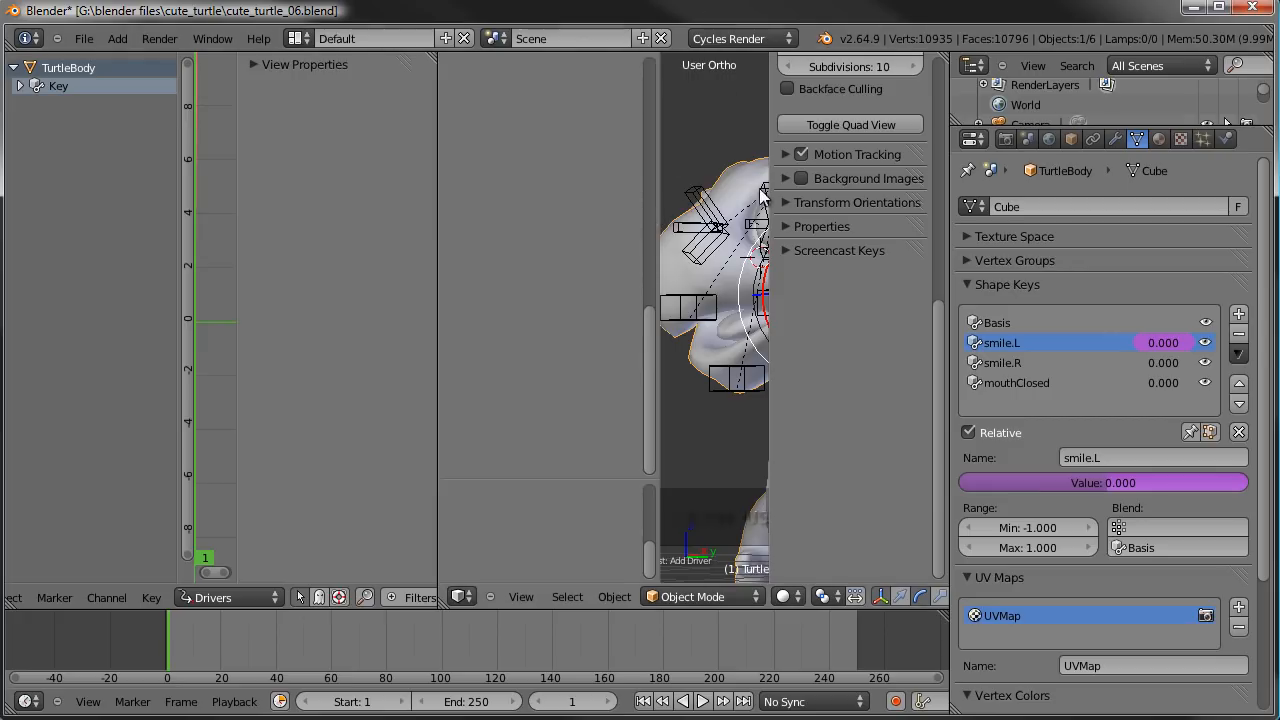
pyautogui.press('n')
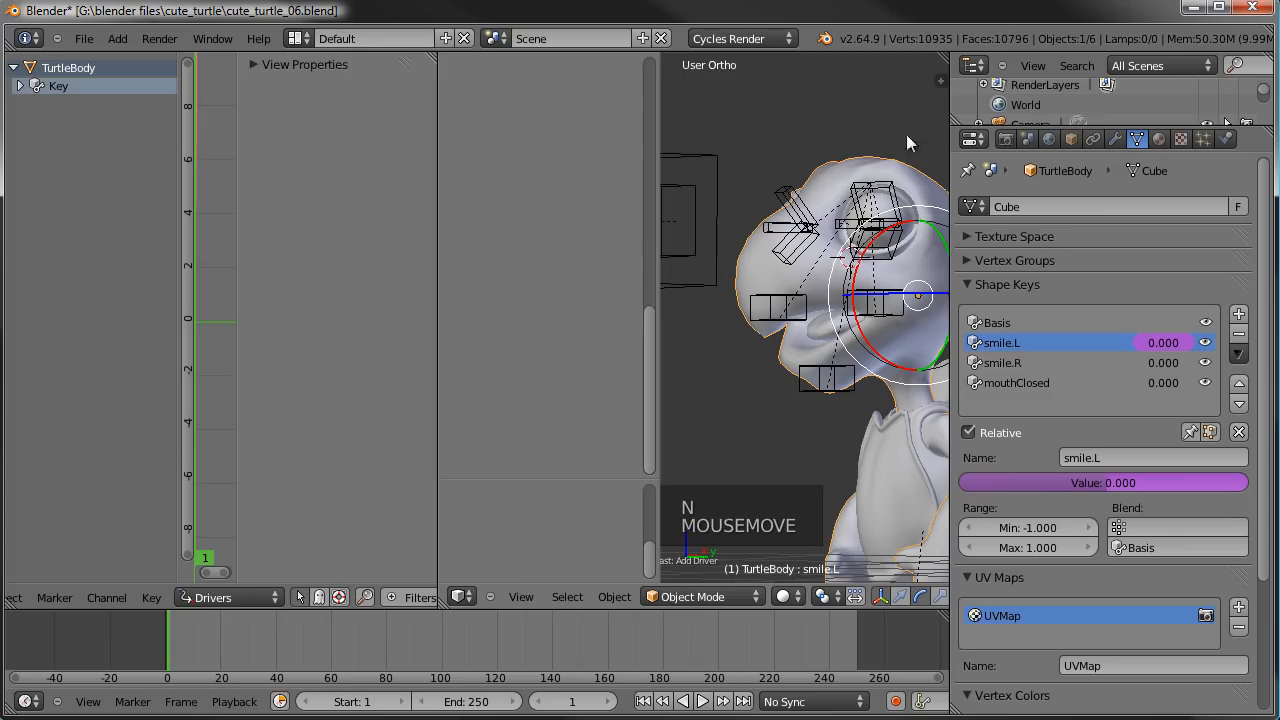
pyautogui.press('t')
pyautogui.moveTo(435, 213); pyautogui.dragTo(597, 200)
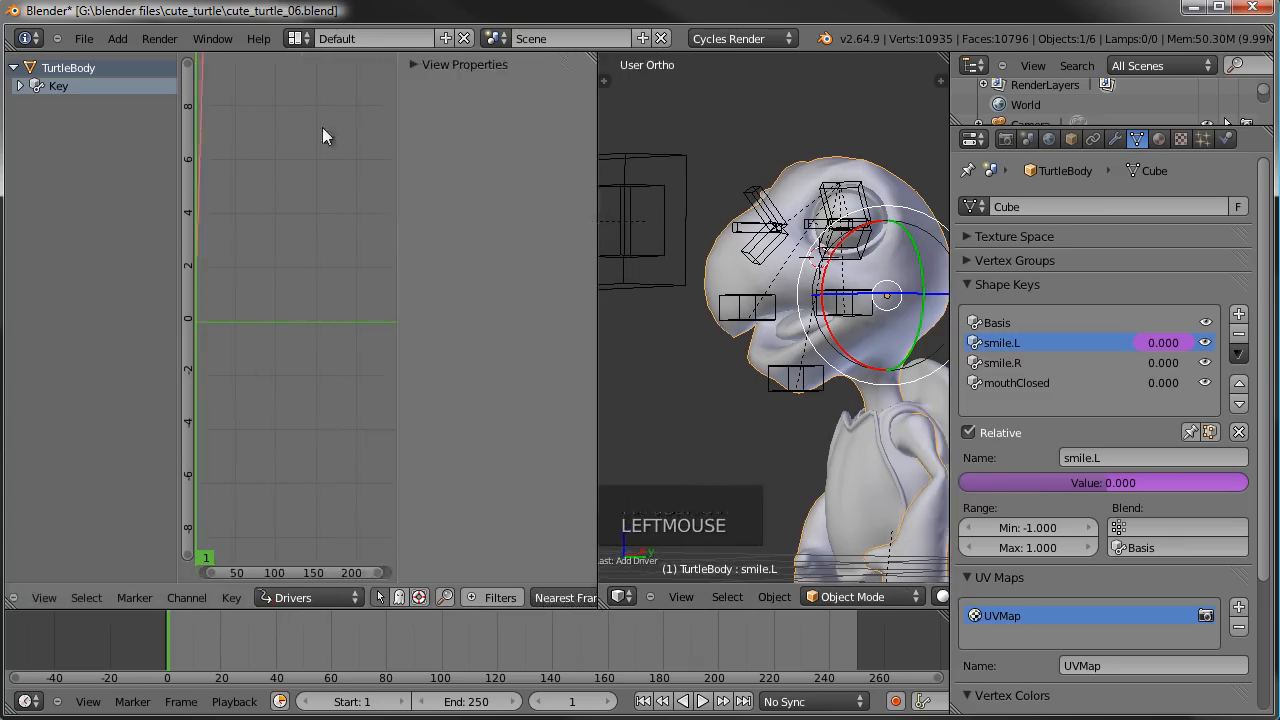
# - Select the smile.L driver channel under Key and set its driver type to Averaged Value
pyautogui.click(21, 87)
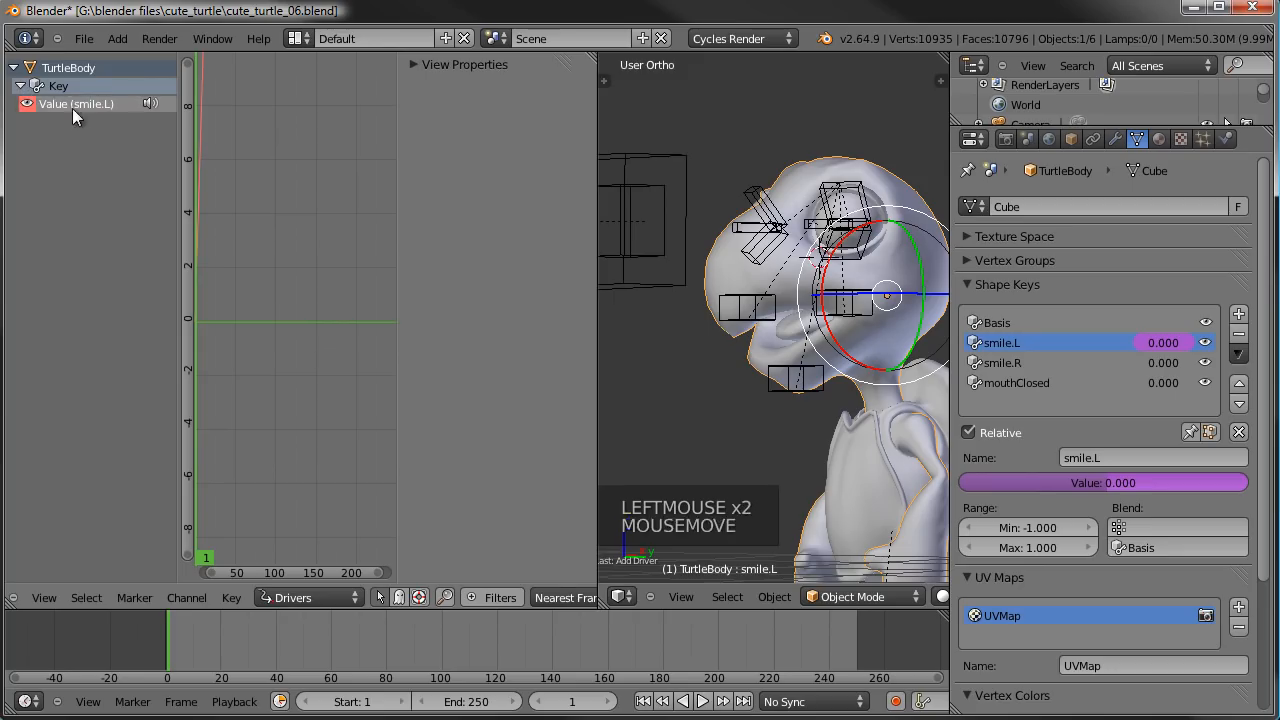
pyautogui.click(70, 105)
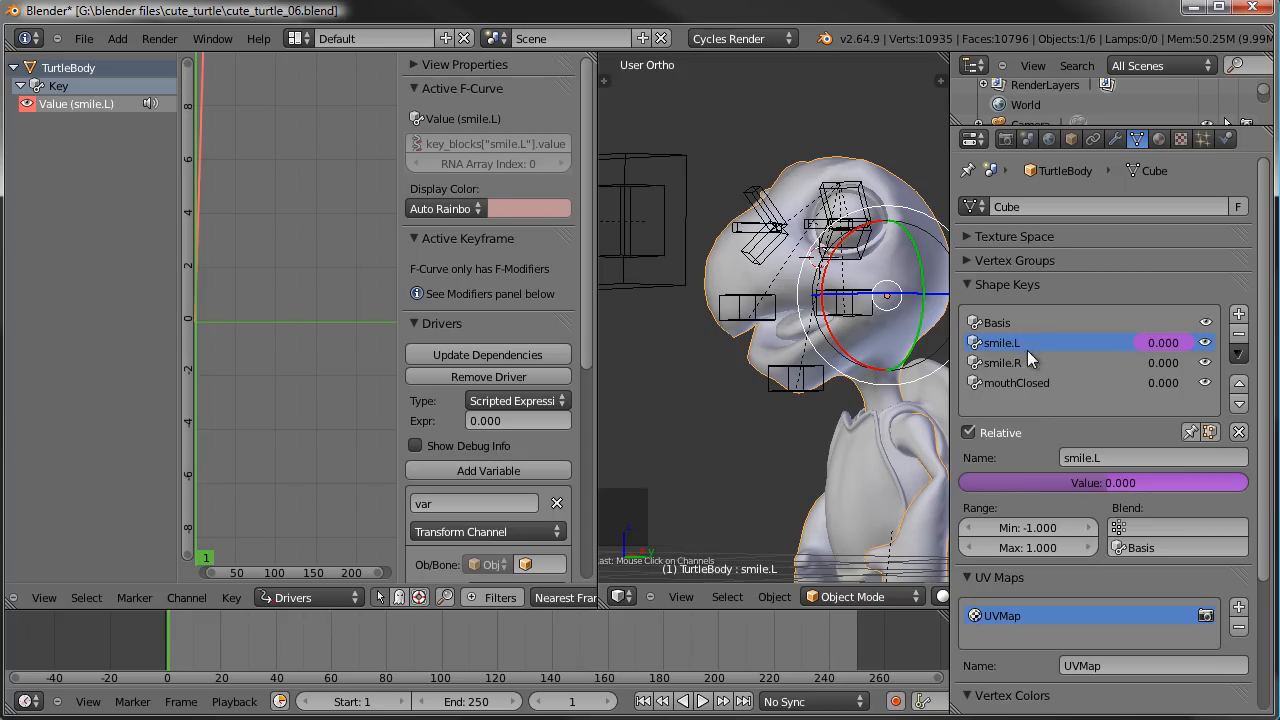
pyautogui.click(49, 118)
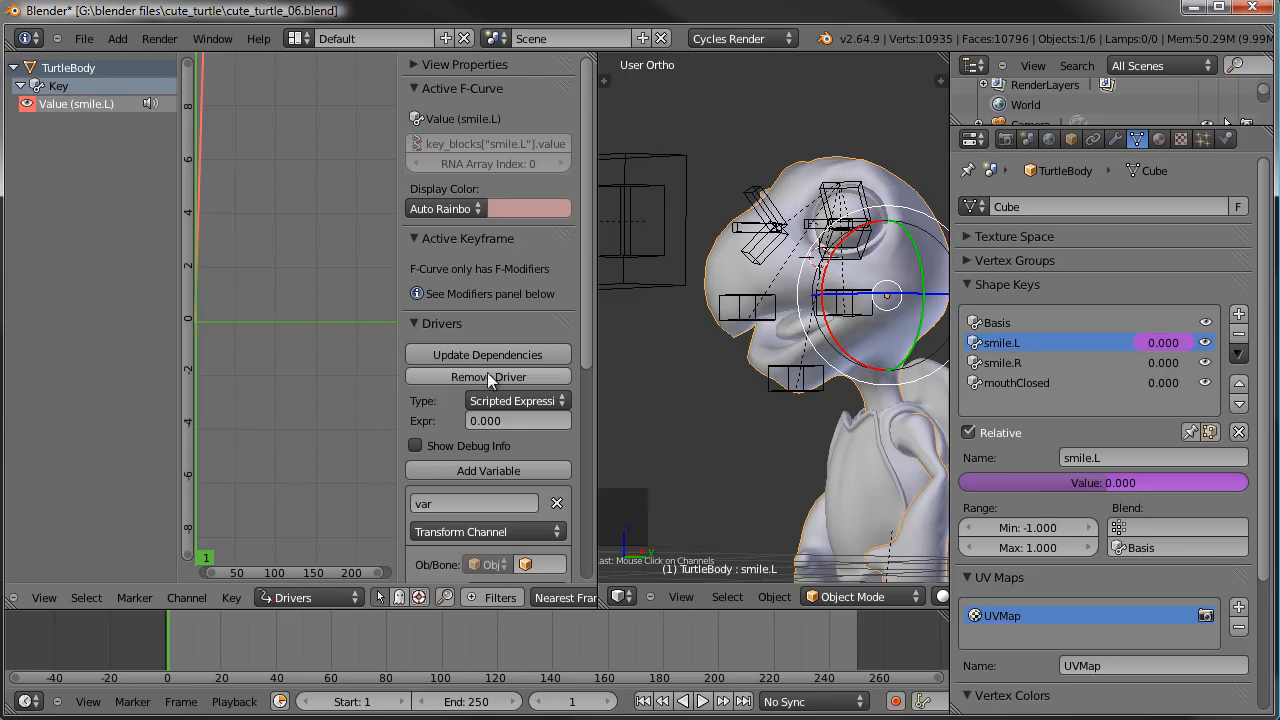
pyautogui.click(503, 401)
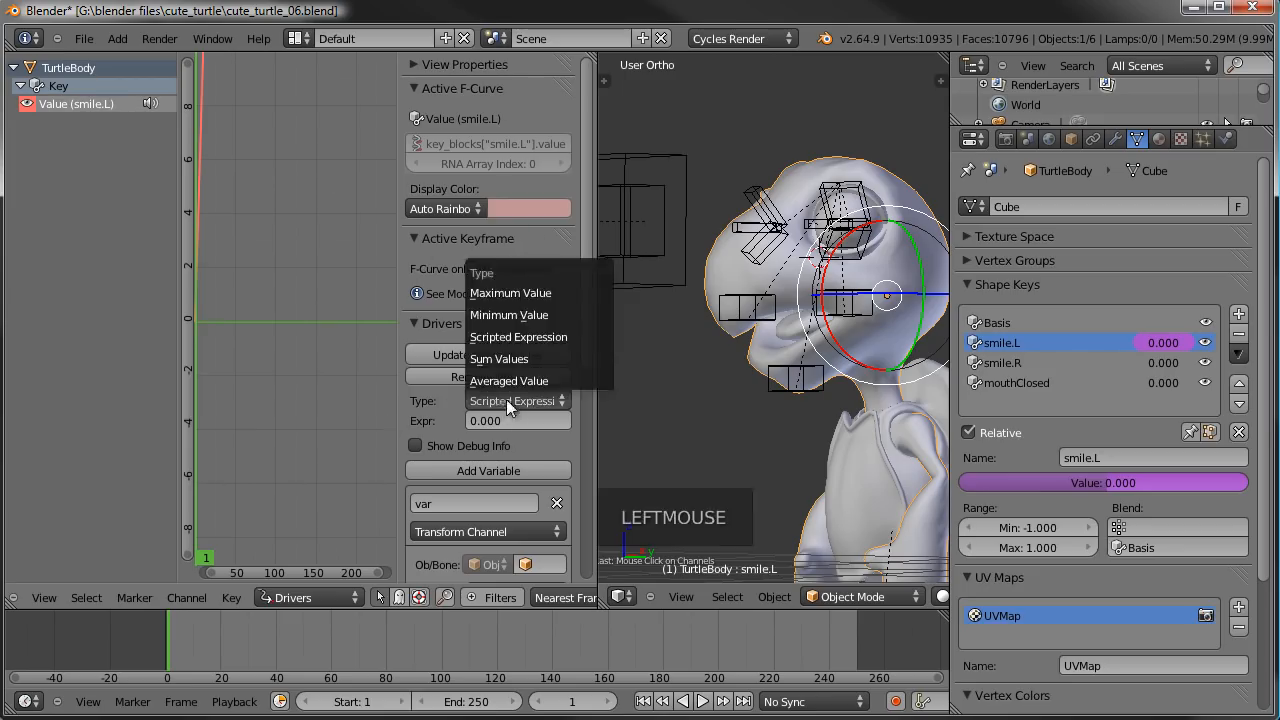
pyautogui.click(507, 382)
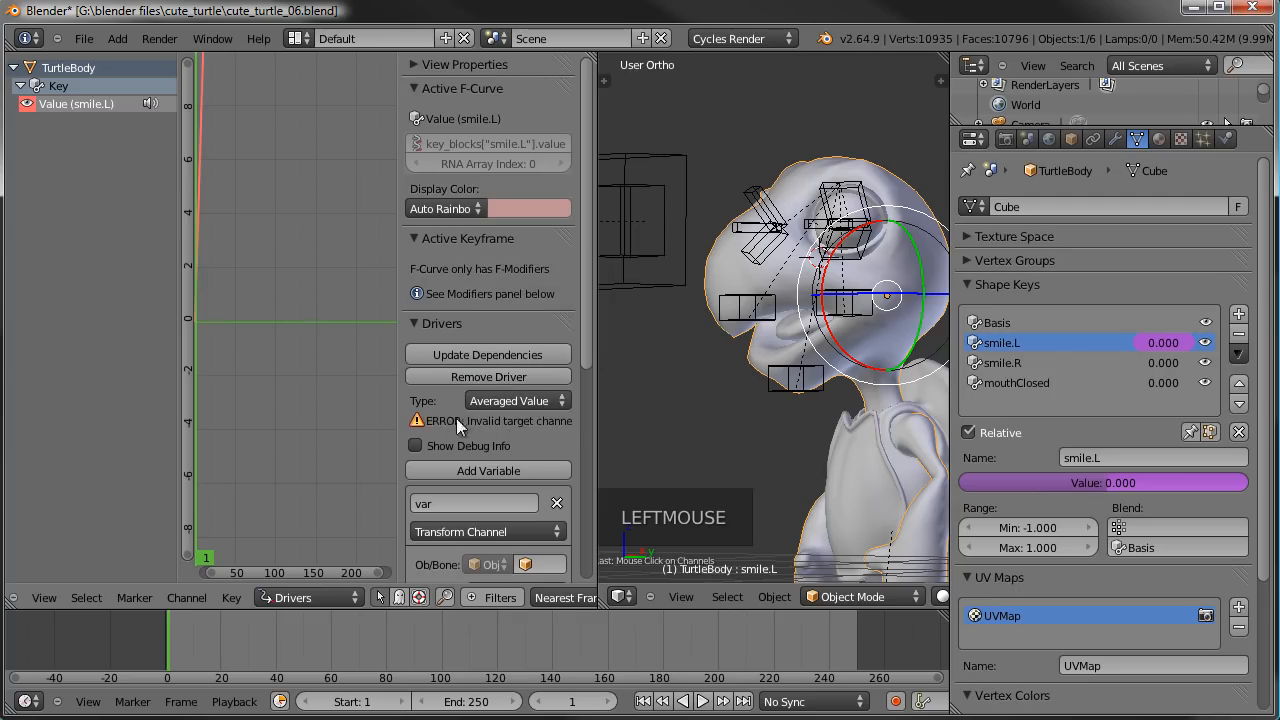
# - Set the driver variable's target to the Armature object and its FC_mouth.L bone
pyautogui.scroll(-2, 506, 429)
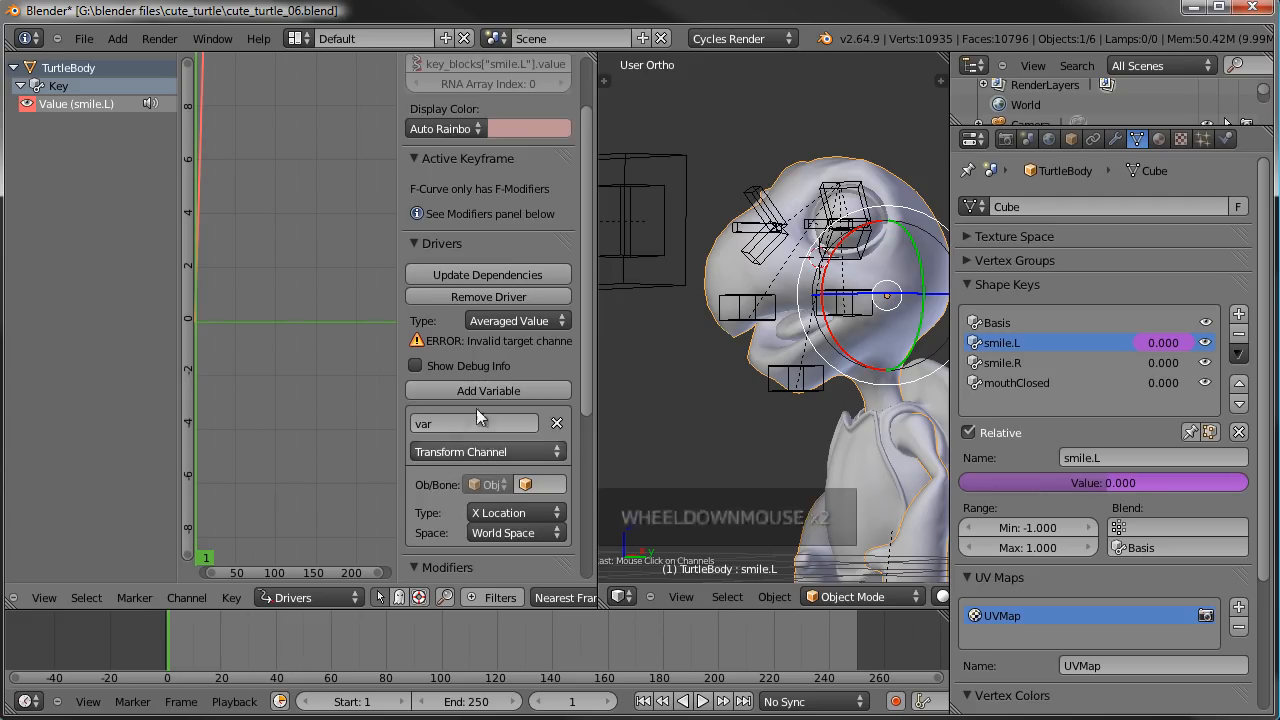
pyautogui.scroll(-1, 487, 451)
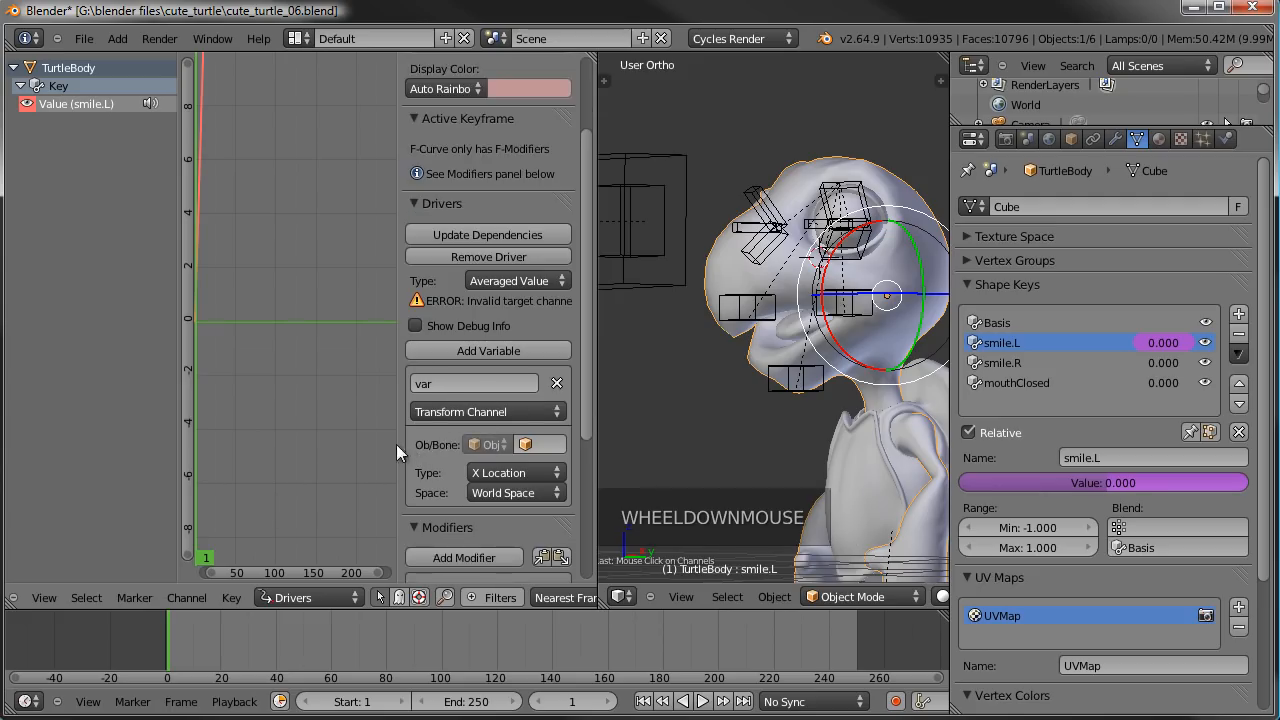
pyautogui.moveTo(399, 430); pyautogui.dragTo(337, 430)
pyautogui.click(544, 446)
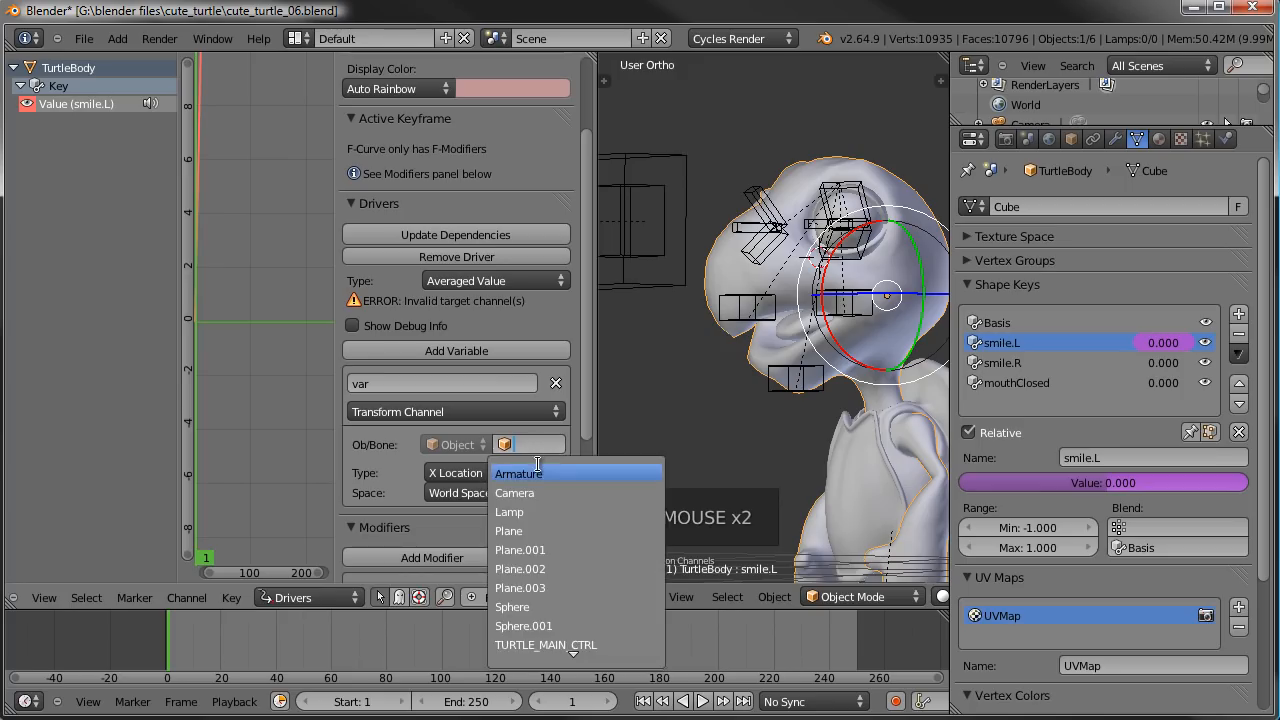
pyautogui.click(534, 472)
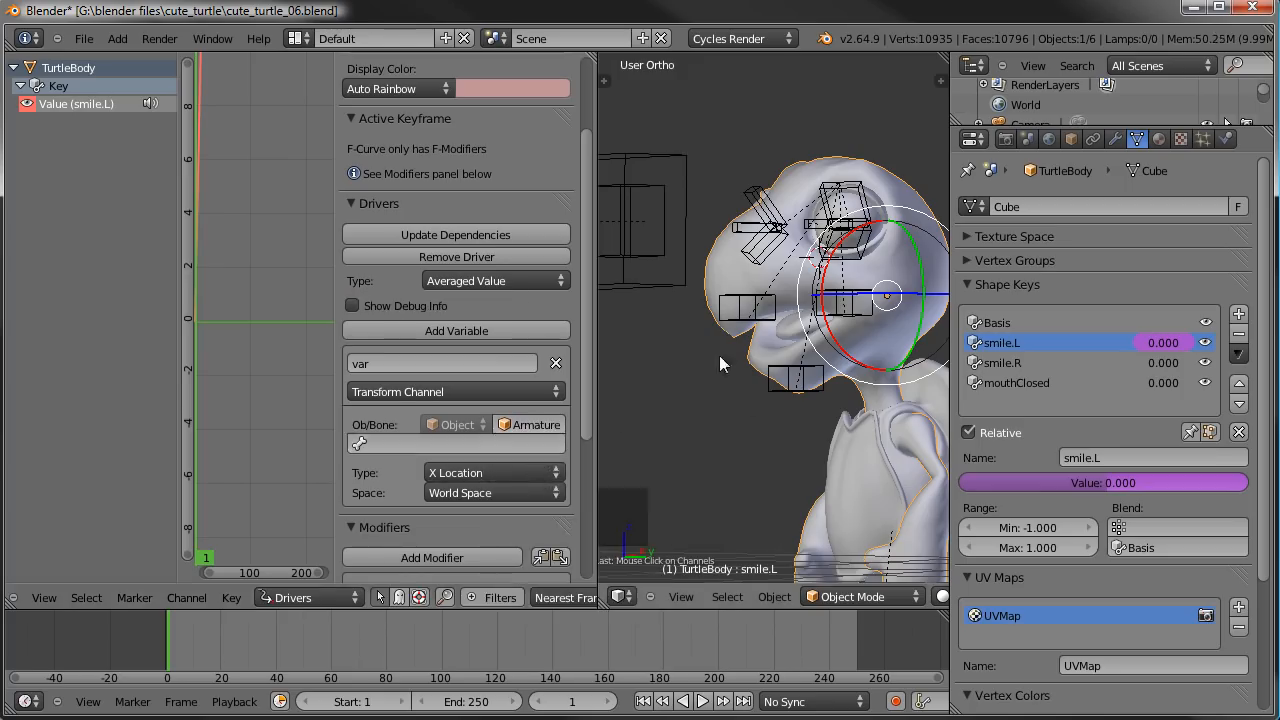
pyautogui.click(400, 441)
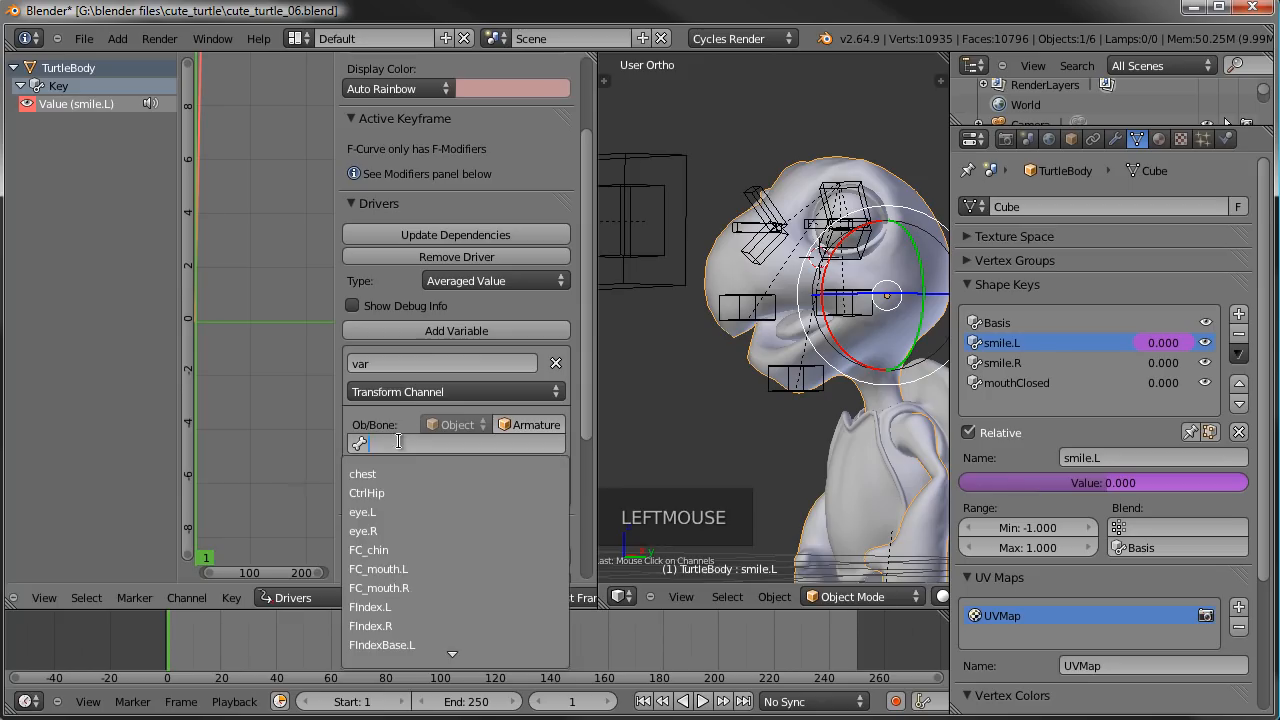
pyautogui.write('fc')
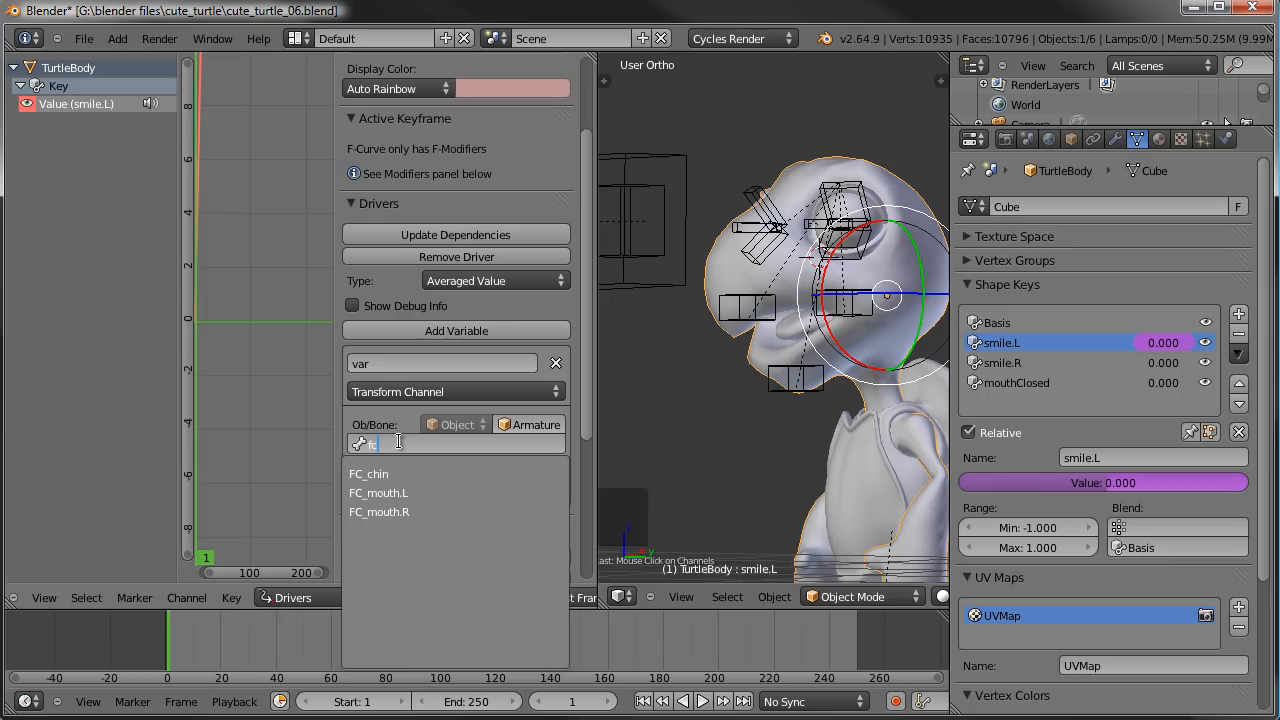
pyautogui.click(381, 489)
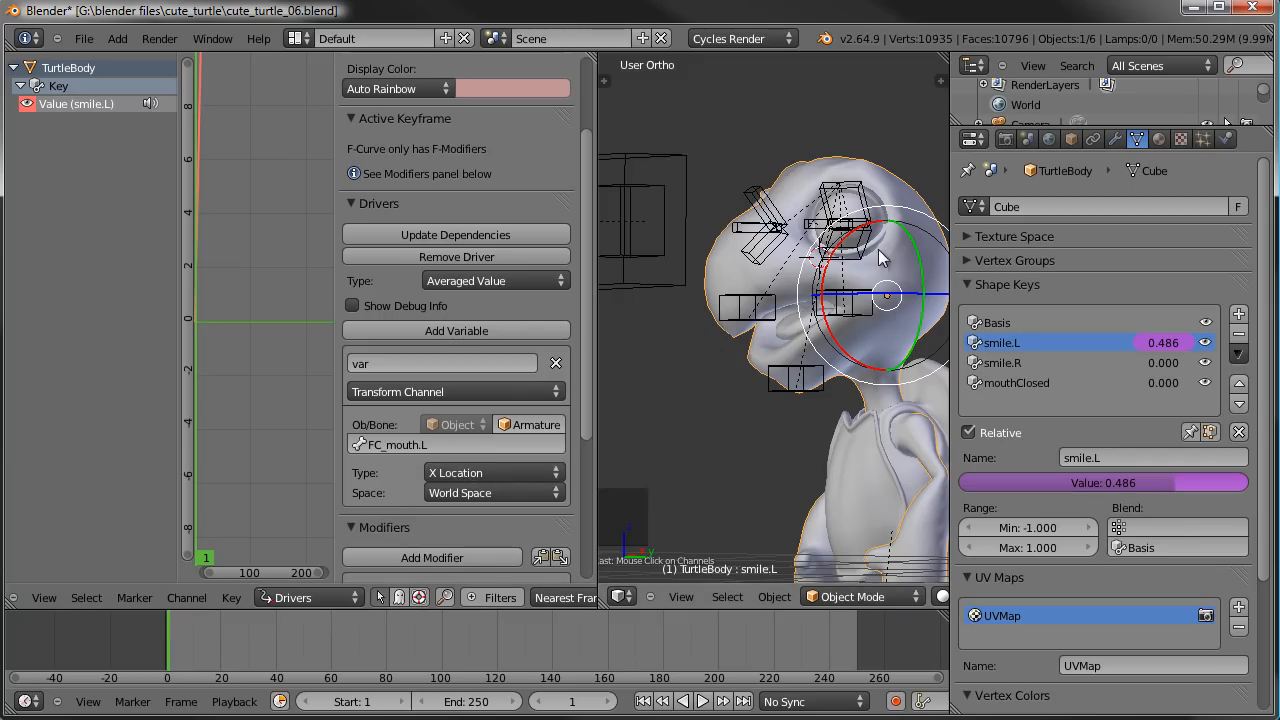
# - Set the driver variable's transform type to Z Location, test it by moving the FC_mouth.L bone, and reselect the turtle body
pyautogui.click(476, 470)
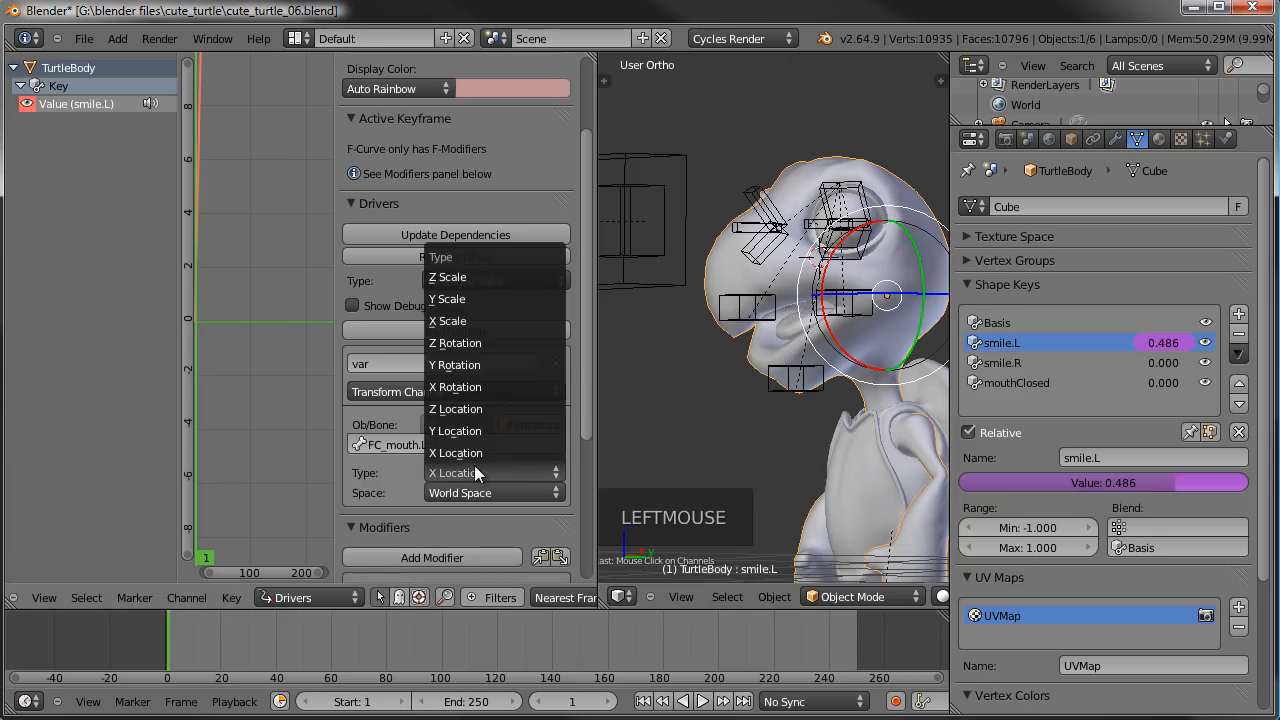
pyautogui.click(461, 408)
pyautogui.rightClick(855, 318)
pyautogui.press('g')
pyautogui.press('g')
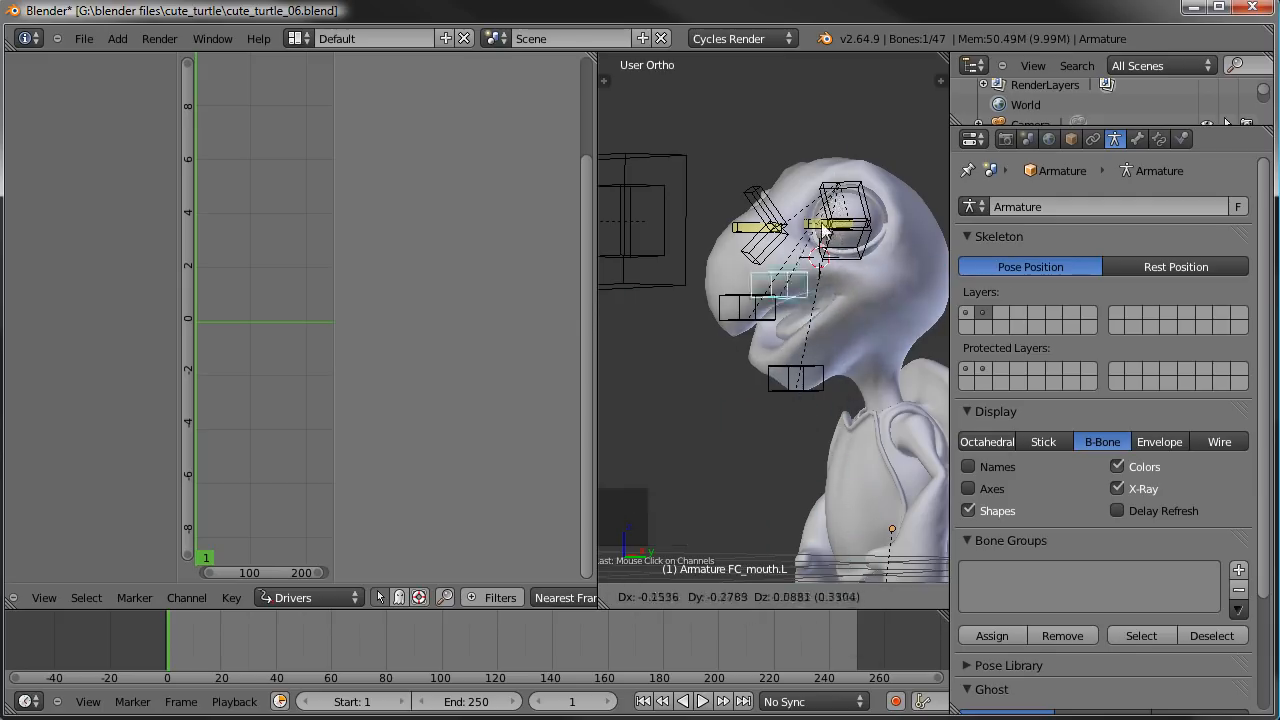
pyautogui.rightClick(836, 337)
pyautogui.rightClick(905, 292)
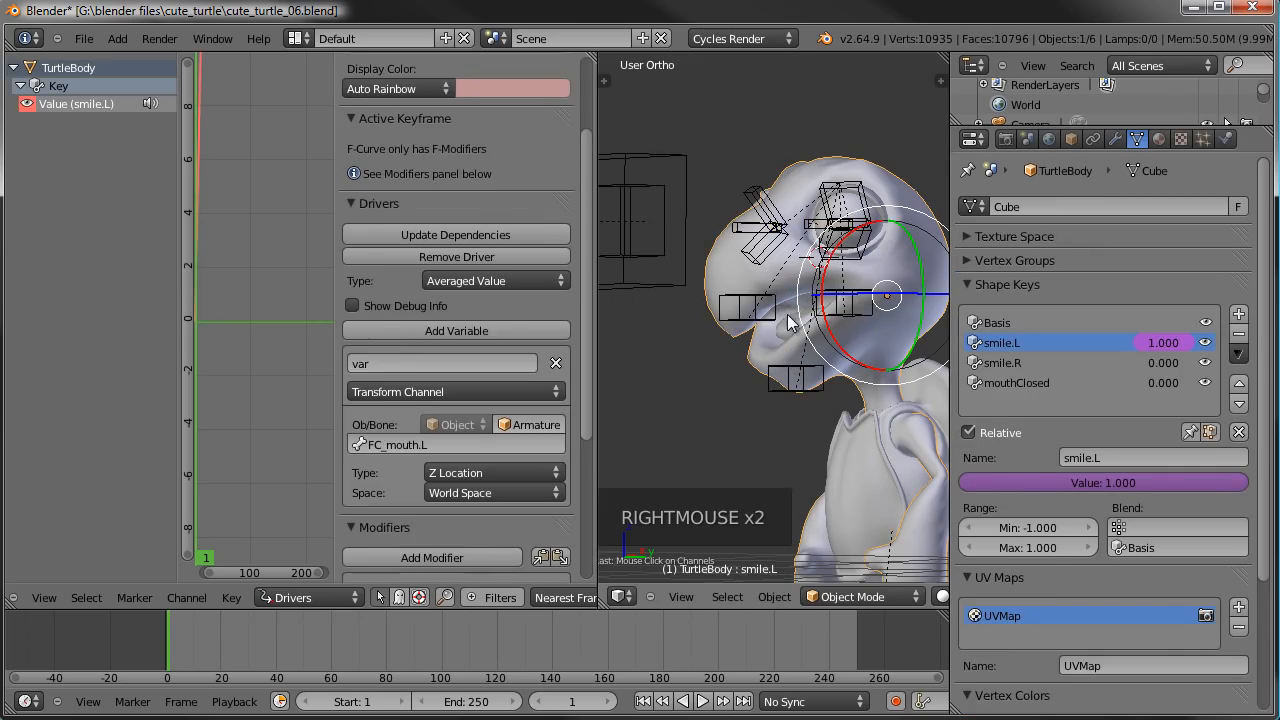
# - Set the driver variable's space to Local Space, test it by moving the FC_mouth.L bone, and reselect the turtle body
pyautogui.scroll(-2, 420, 437)
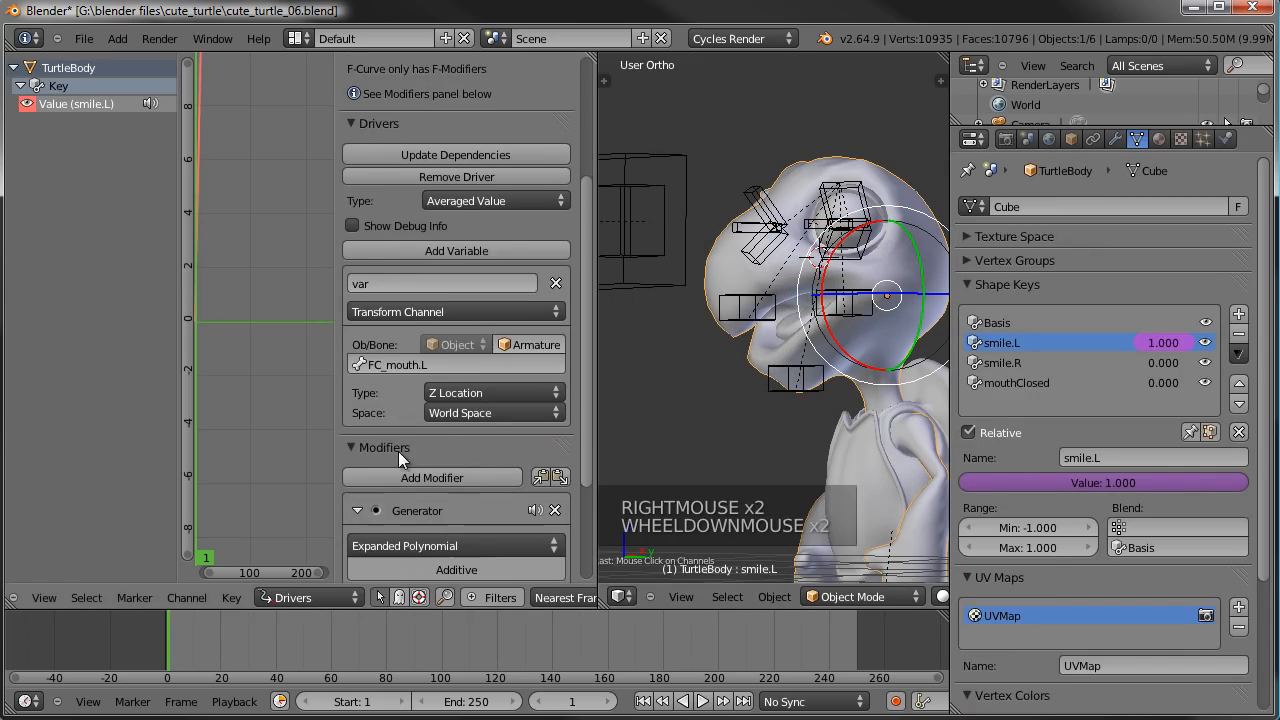
pyautogui.click(472, 413)
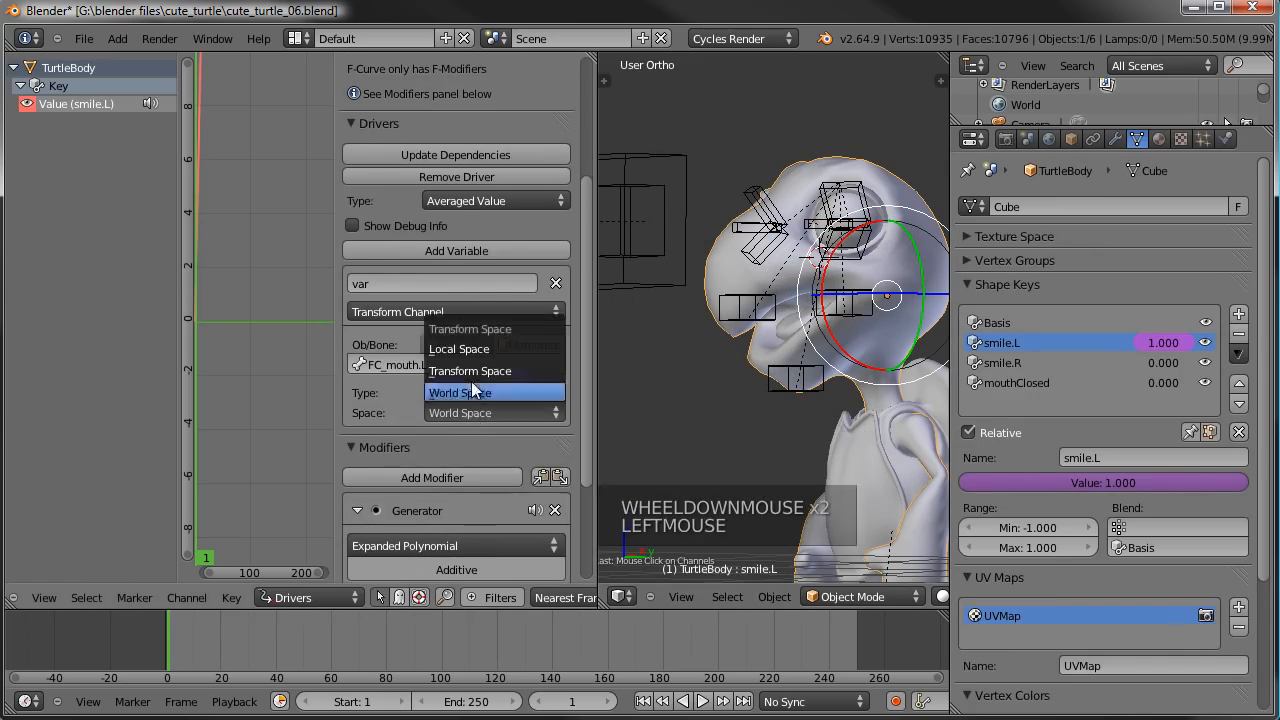
pyautogui.click(471, 349)
pyautogui.rightClick(860, 322)
pyautogui.press('g')
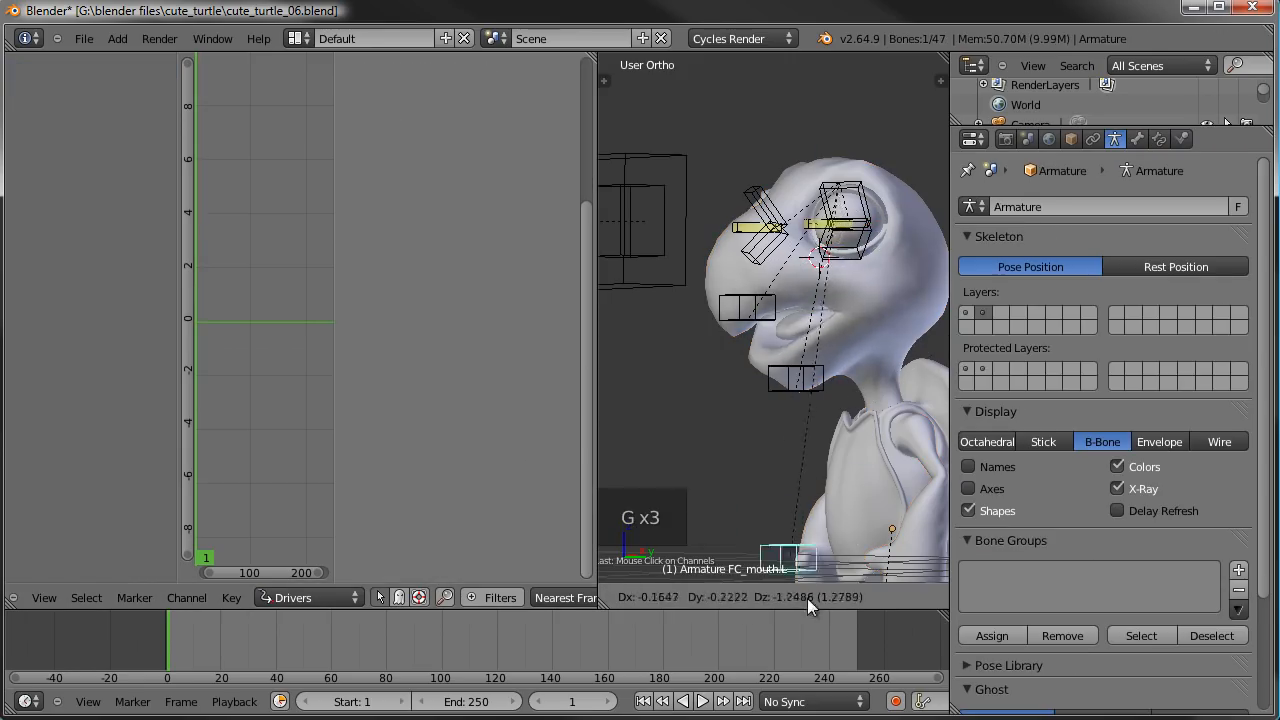
pyautogui.rightClick(888, 330)
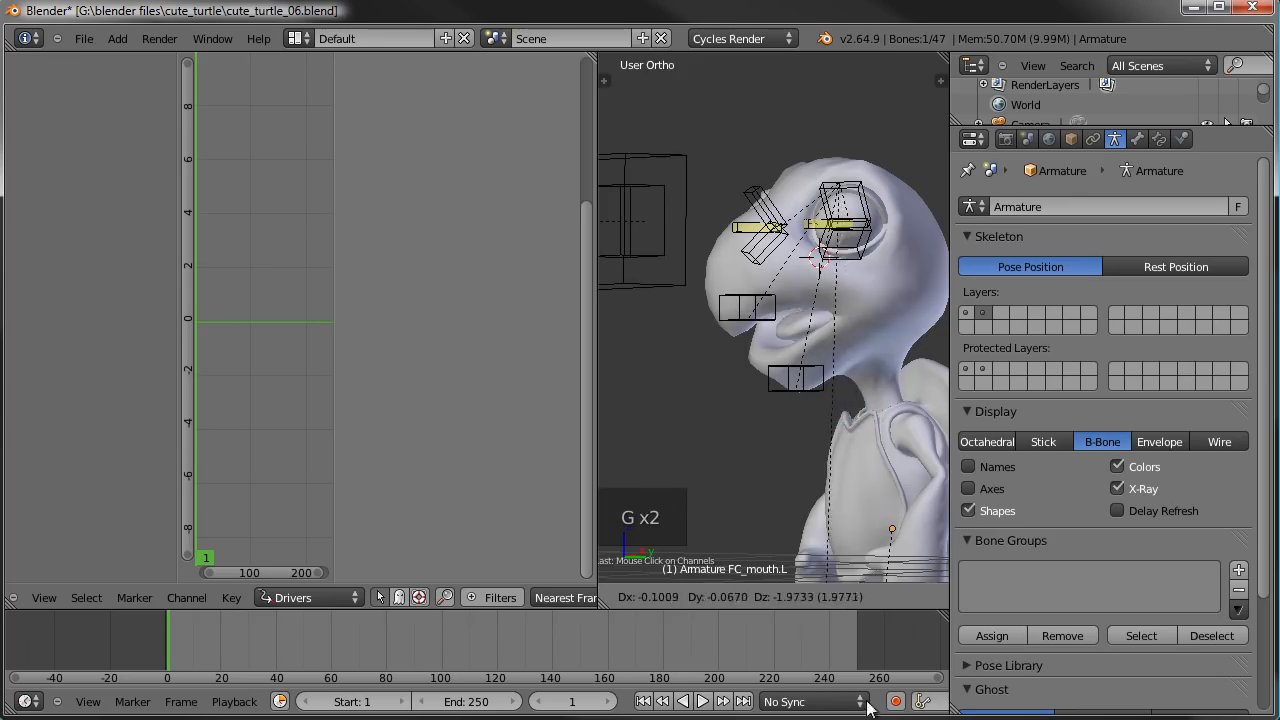
pyautogui.rightClick(894, 308)
pyautogui.moveTo(894, 308); pyautogui.dragTo(861, 308, button='middle')
pyautogui.press('g')
pyautogui.rightClick(763, 325)
pyautogui.rightClick(763, 364)
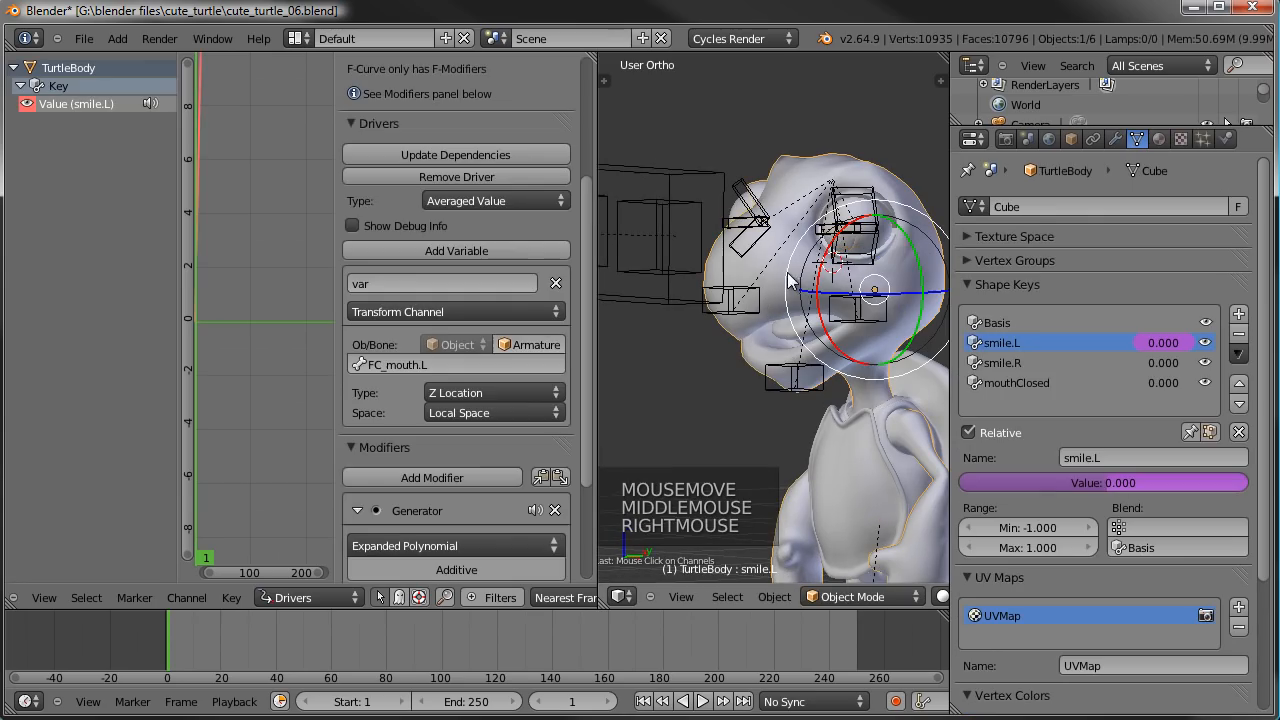
# - Change the driver variable's transform type to Y Location, test it with the FC_mouth.L bone, and reselect the turtle body
pyautogui.click(531, 393)
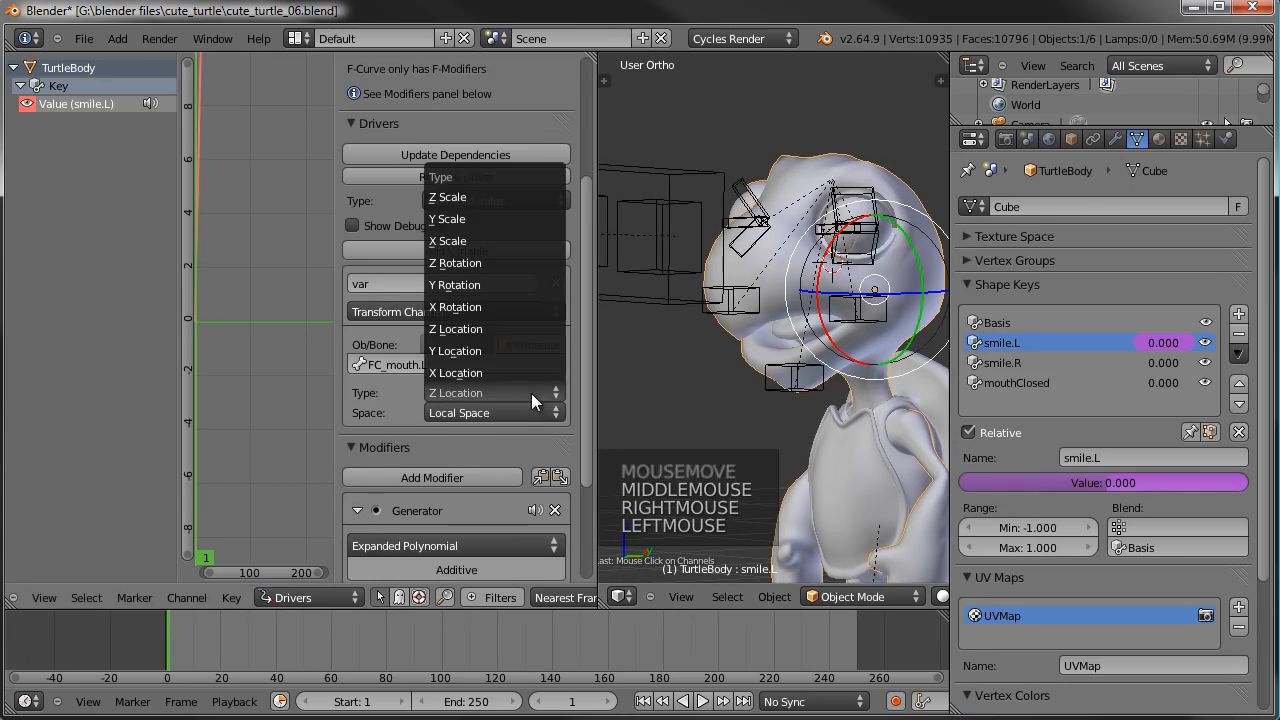
pyautogui.click(486, 350)
pyautogui.rightClick(863, 325)
pyautogui.press('g')
pyautogui.press('g')
pyautogui.press('g')
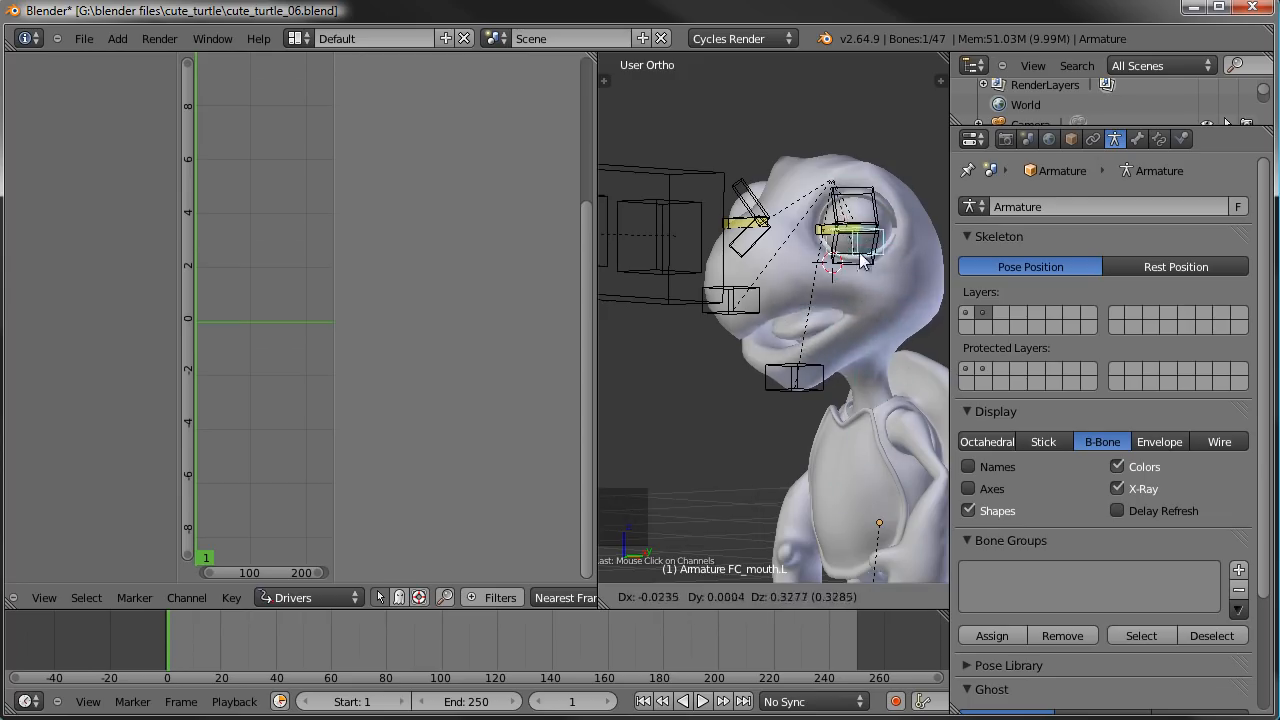
pyautogui.rightClick(868, 312)
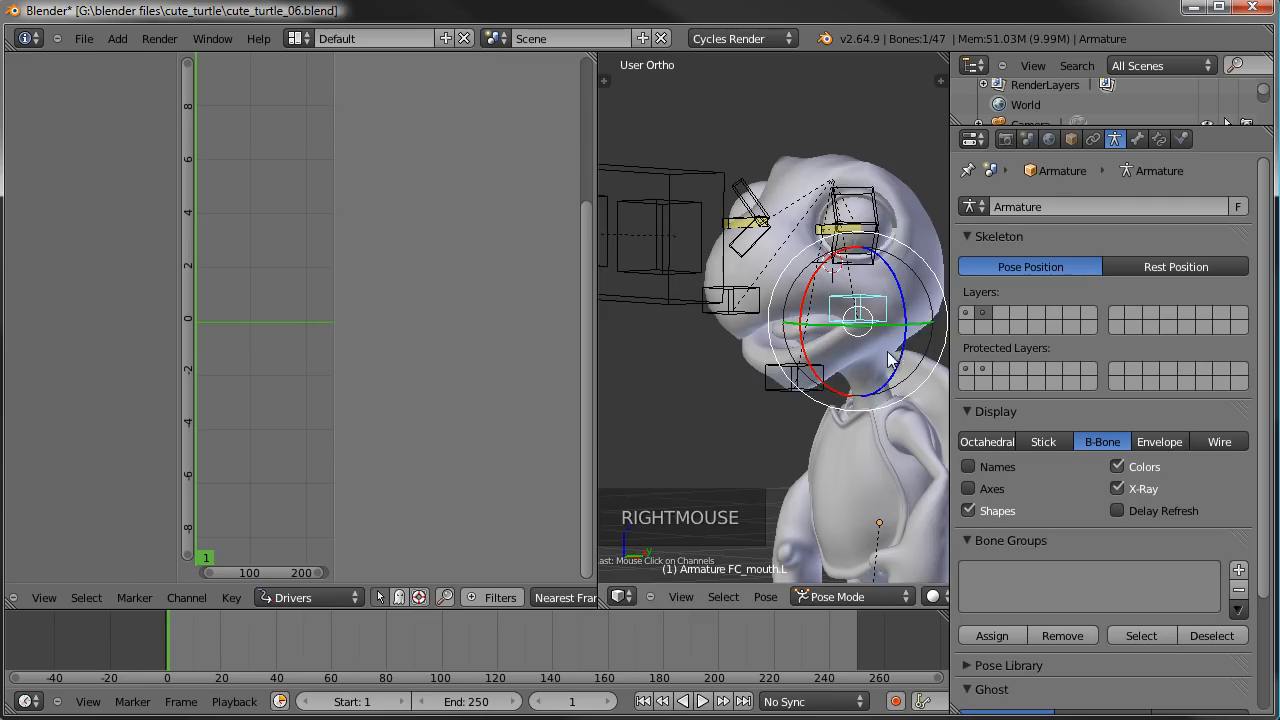
pyautogui.press('g')
pyautogui.press('g')
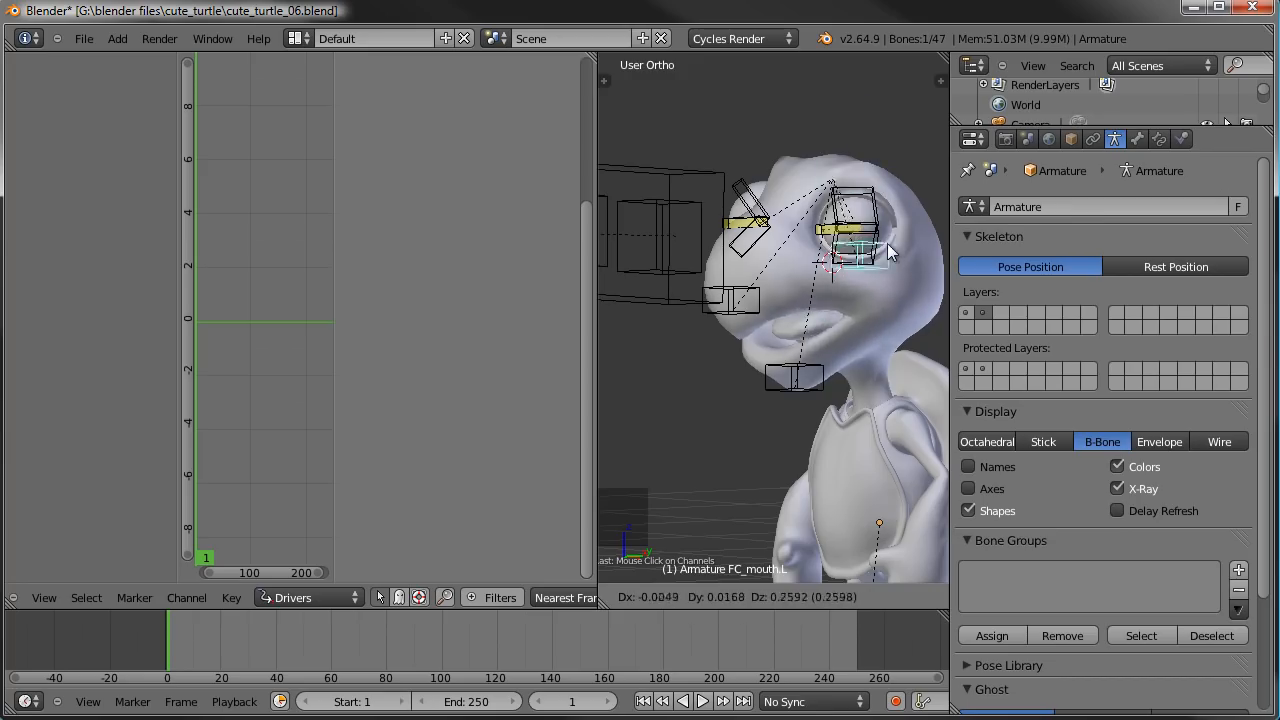
pyautogui.rightClick(930, 283)
pyautogui.rightClick(937, 283)
# - Set the Generator modifier's x coefficient to 5, test it by moving the FC_mouth.L bone, and reselect the turtle body
pyautogui.scroll(-4, 460, 400)
pyautogui.scroll(-7, 446, 430)
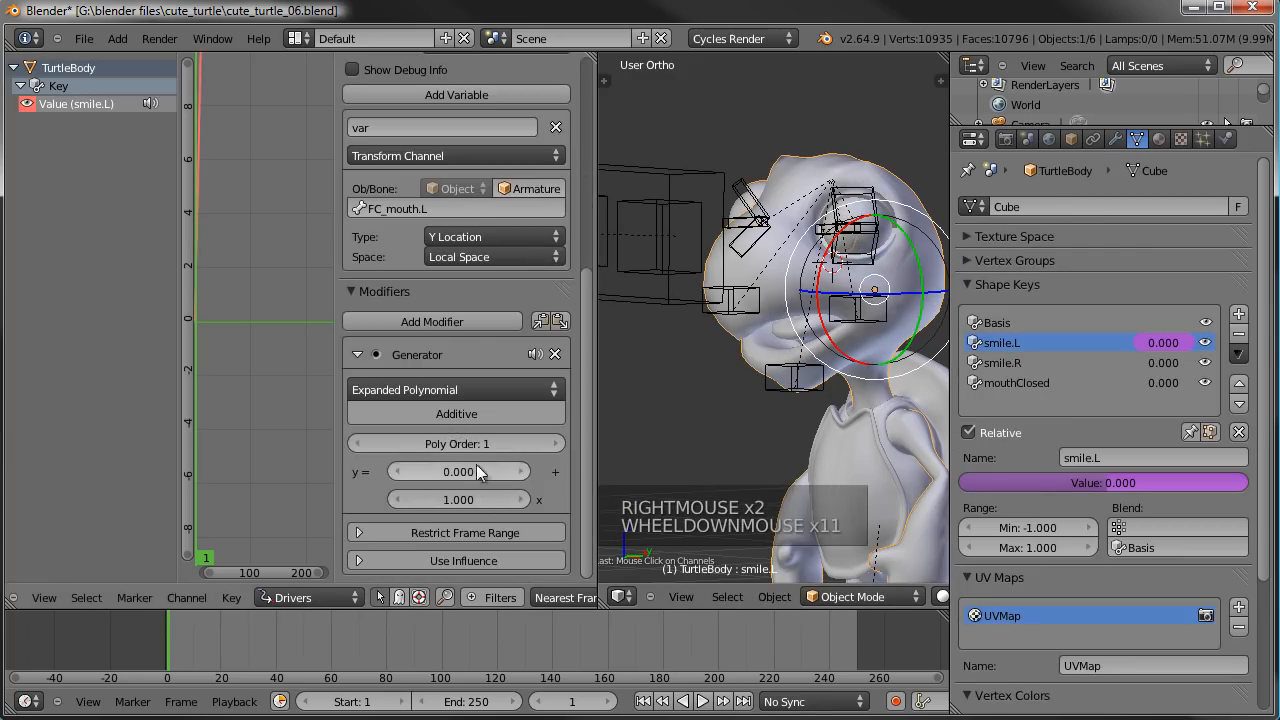
pyautogui.click(458, 500)
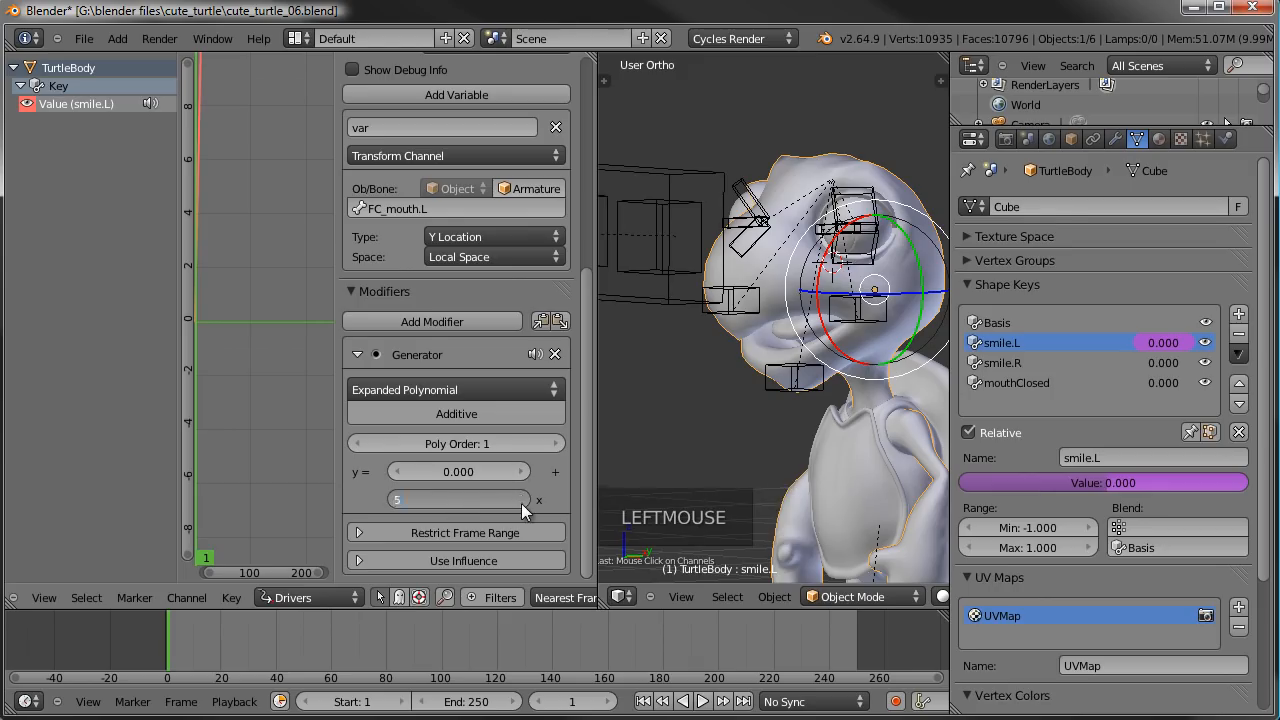
pyautogui.press('Return')
pyautogui.rightClick(845, 305)
pyautogui.press('g')
pyautogui.press('g')
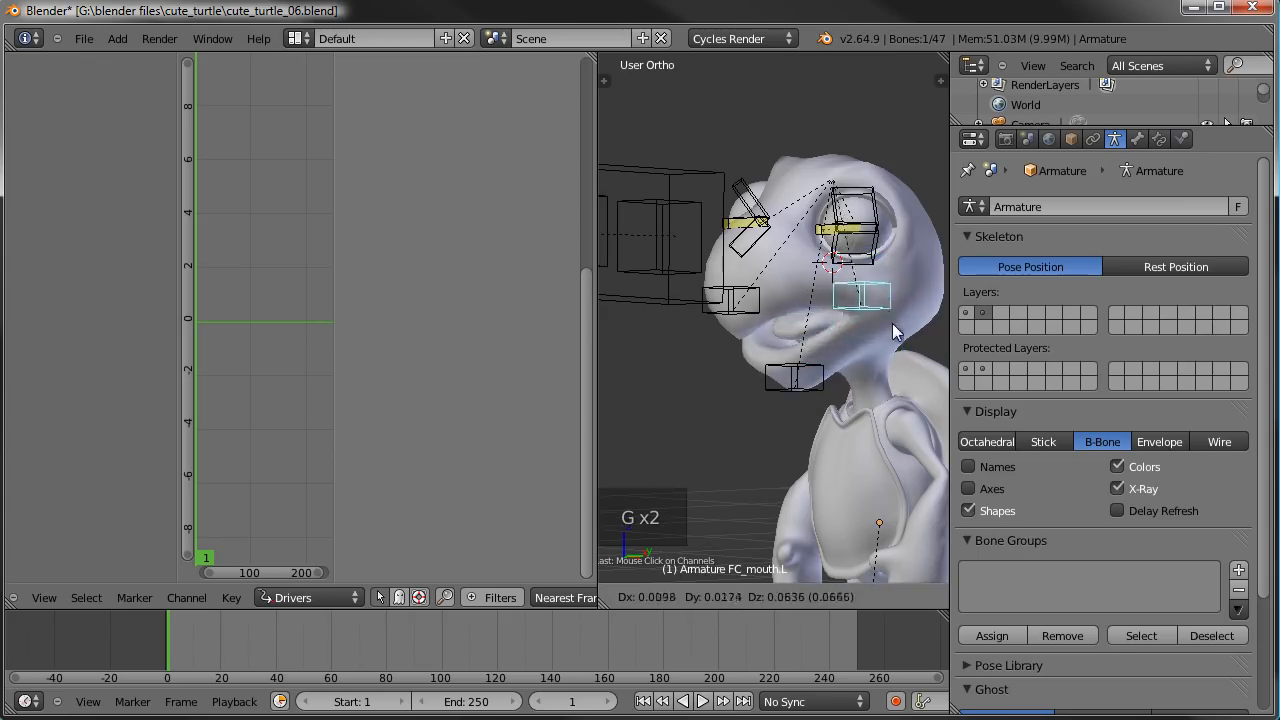
pyautogui.rightClick(760, 352)
pyautogui.moveTo(760, 352); pyautogui.dragTo(845, 341, button='middle')
pyautogui.rightClick(848, 348)
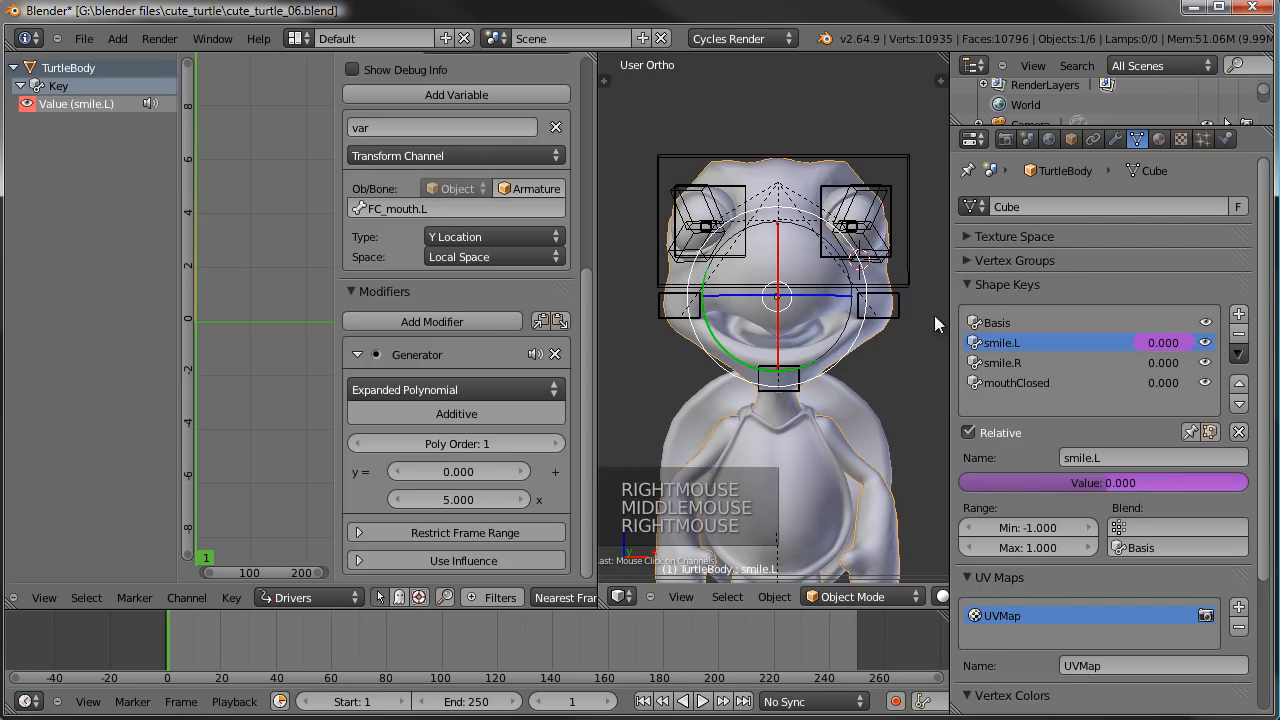
# - Copy the smile.L shape key's driver and paste it onto the smile.R and mouthClosed values
pyautogui.rightClick(1170, 348)
pyautogui.click(1151, 350)
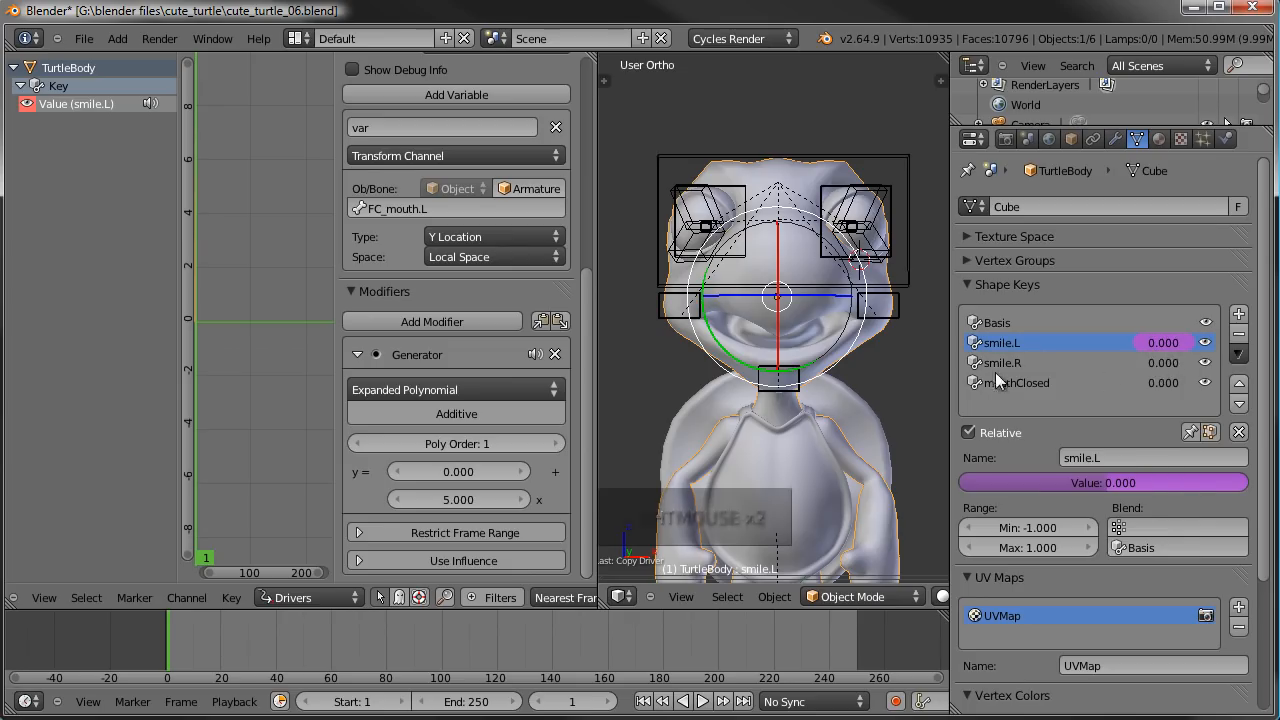
pyautogui.rightClick(1166, 364)
pyautogui.click(1135, 395)
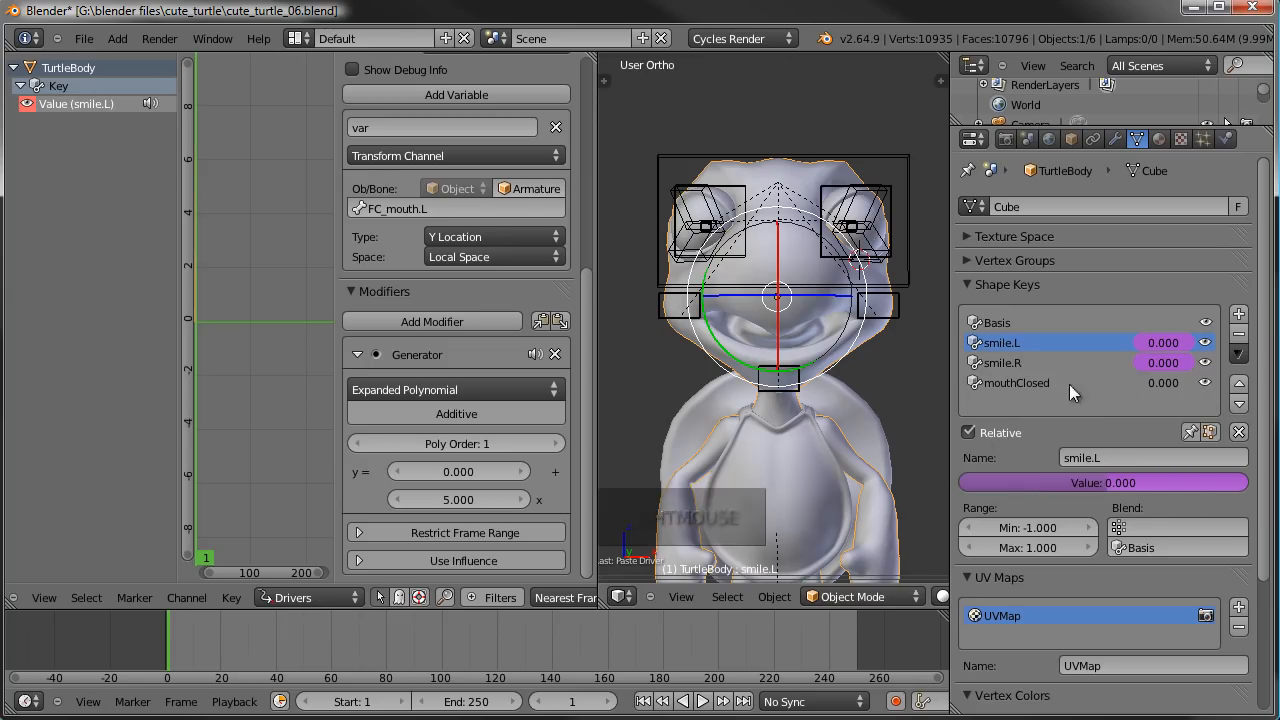
pyautogui.rightClick(1165, 383)
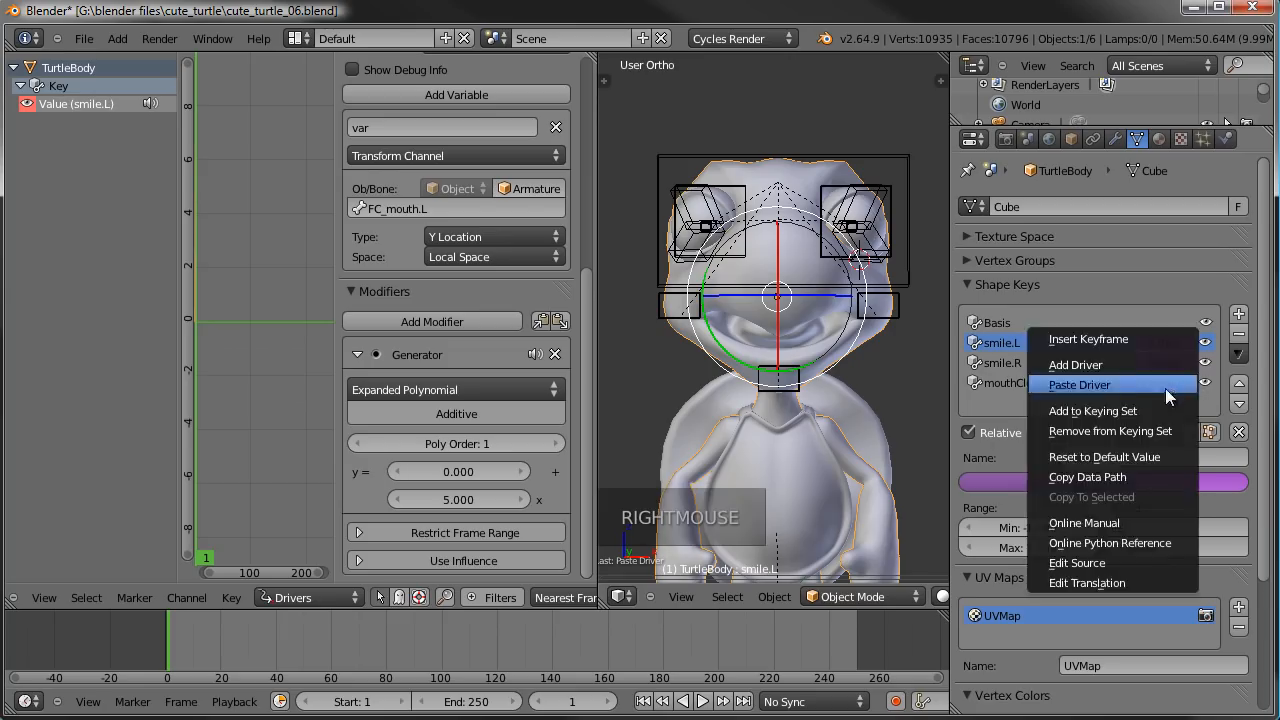
pyautogui.click(1150, 389)
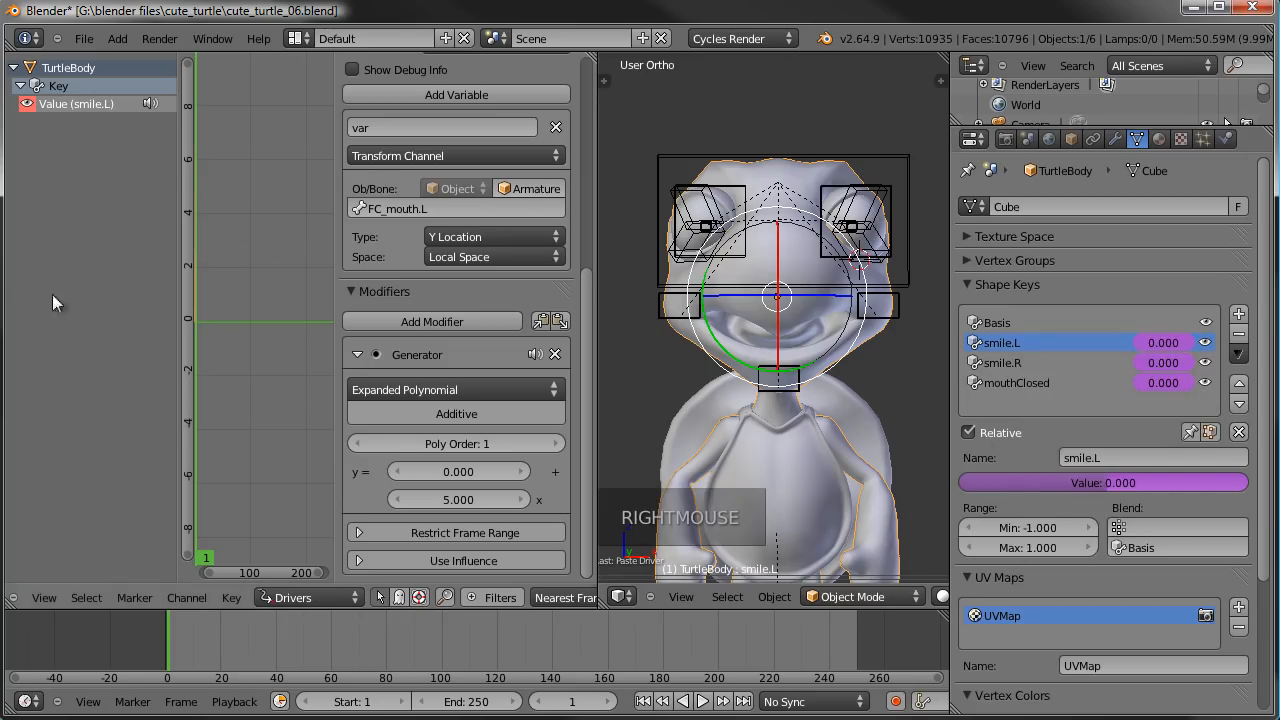
# - Refresh the driver channel list and set the smile.R driver's target bone to FC_mouth.R
pyautogui.click(86, 200)
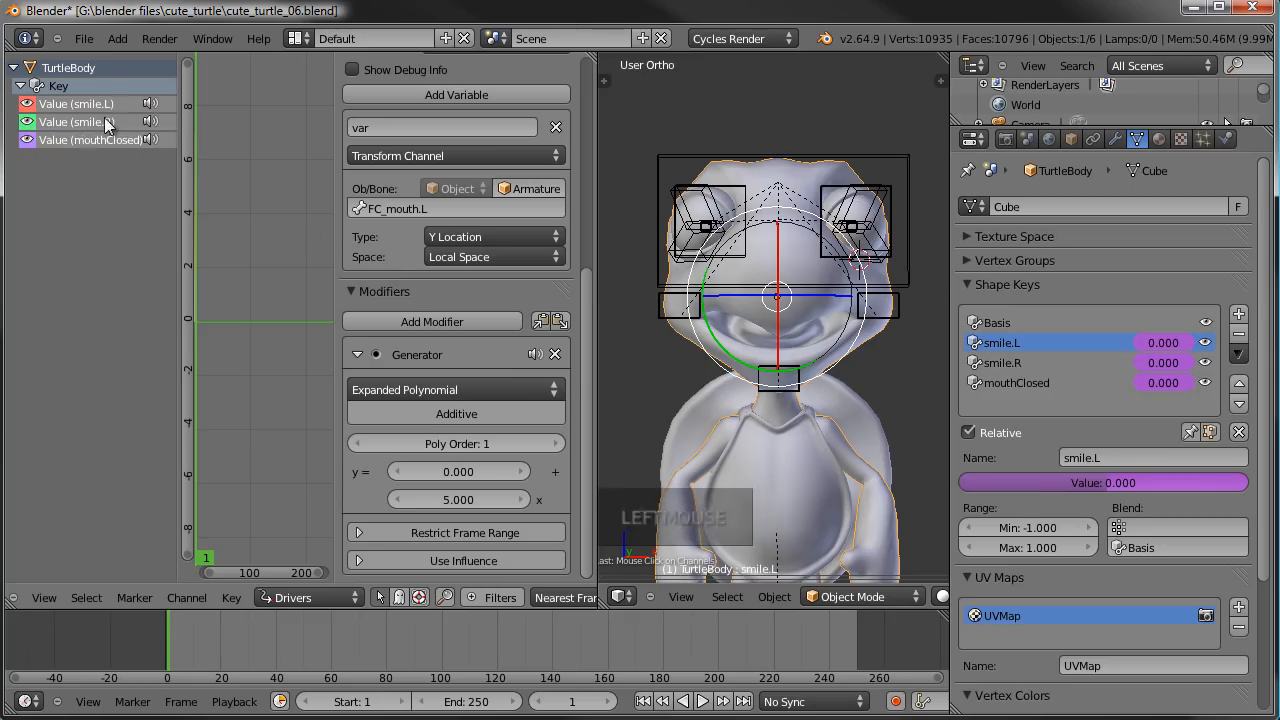
pyautogui.click(66, 123)
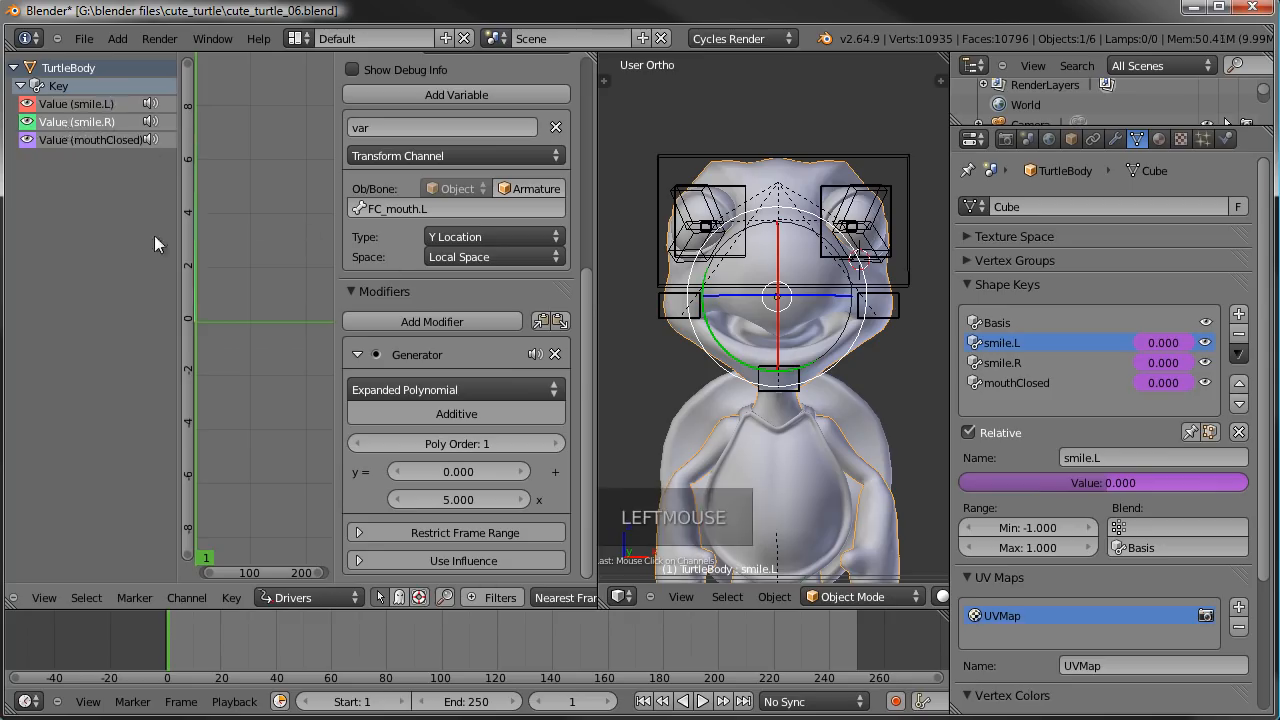
pyautogui.doubleClick(423, 207)
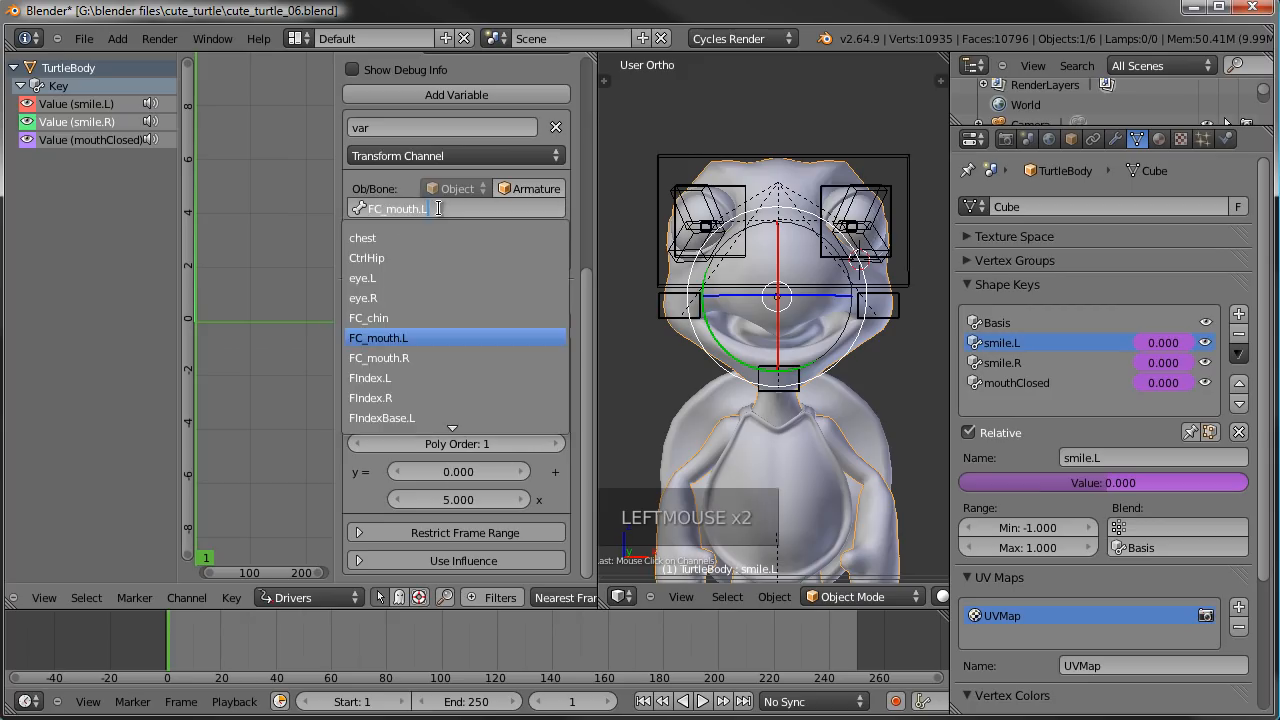
pyautogui.press('BackSpace')
pyautogui.write('R')
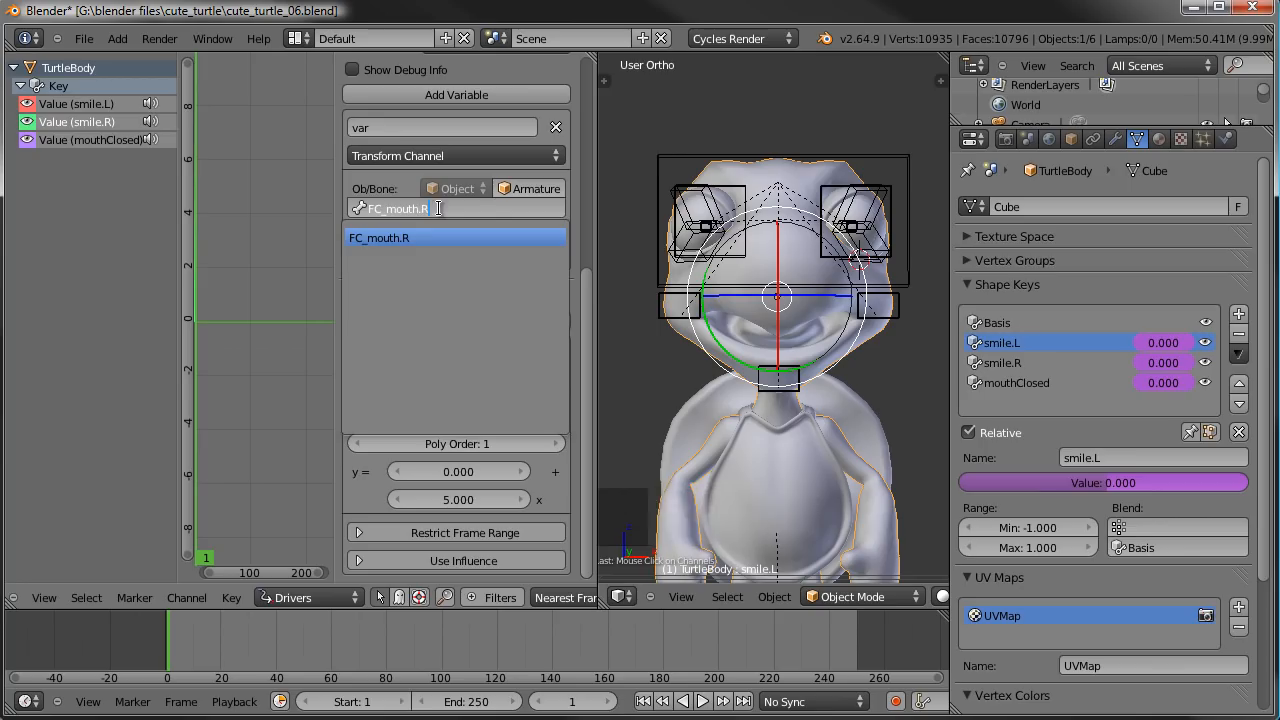
pyautogui.click(407, 193)
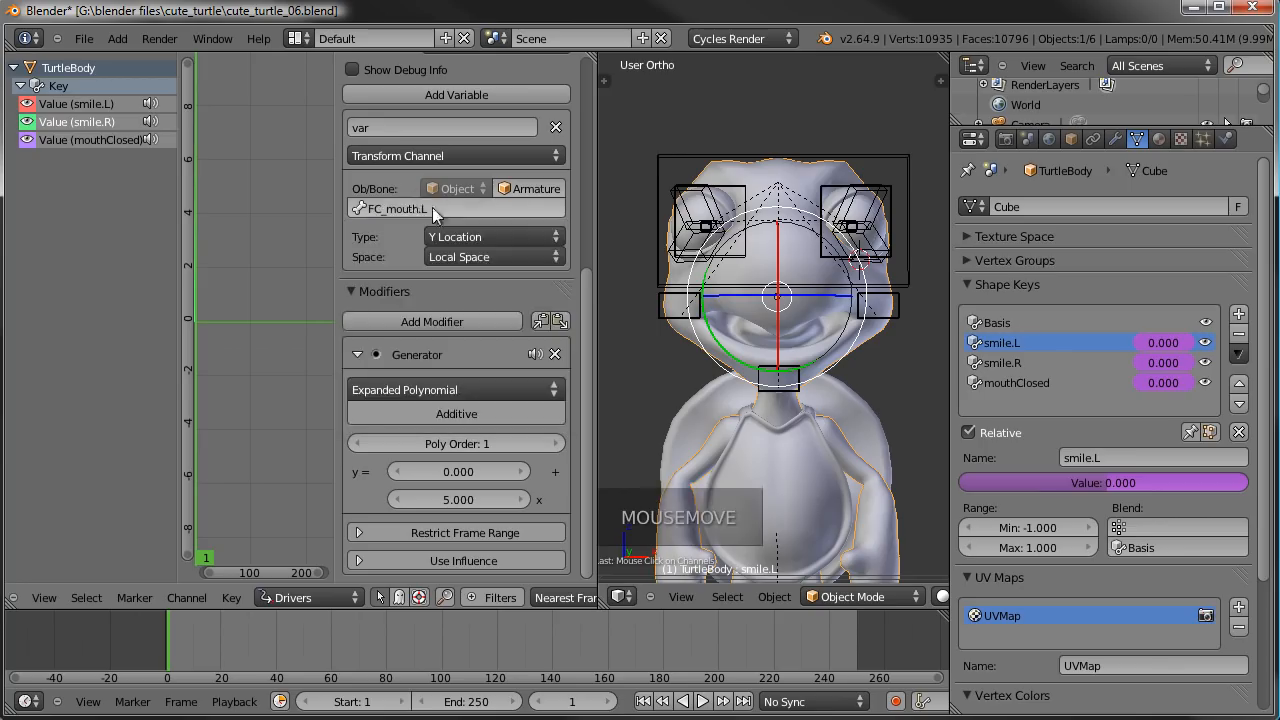
pyautogui.doubleClick(444, 208)
pyautogui.press('BackSpace')
pyautogui.write('r')
pyautogui.click(466, 210)
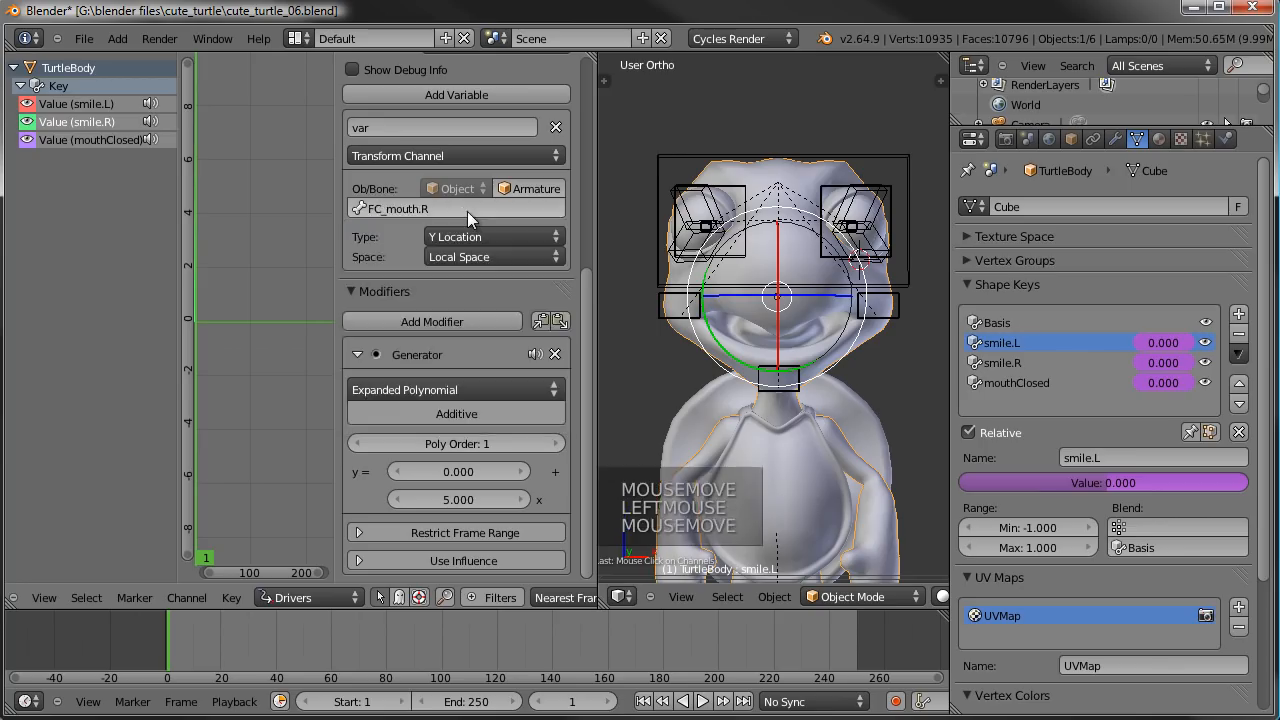
# - Select the mouthClosed driver channel and set its target bone to FC_chin
pyautogui.click(84, 136)
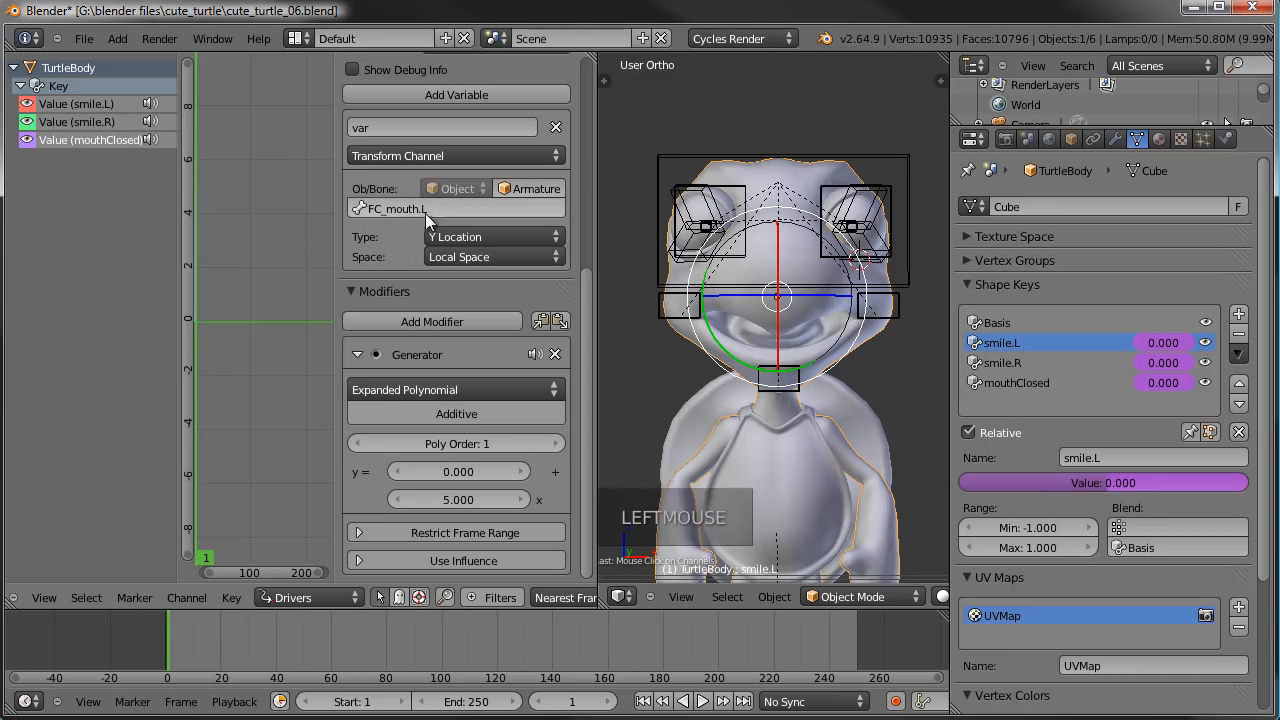
pyautogui.click(395, 207)
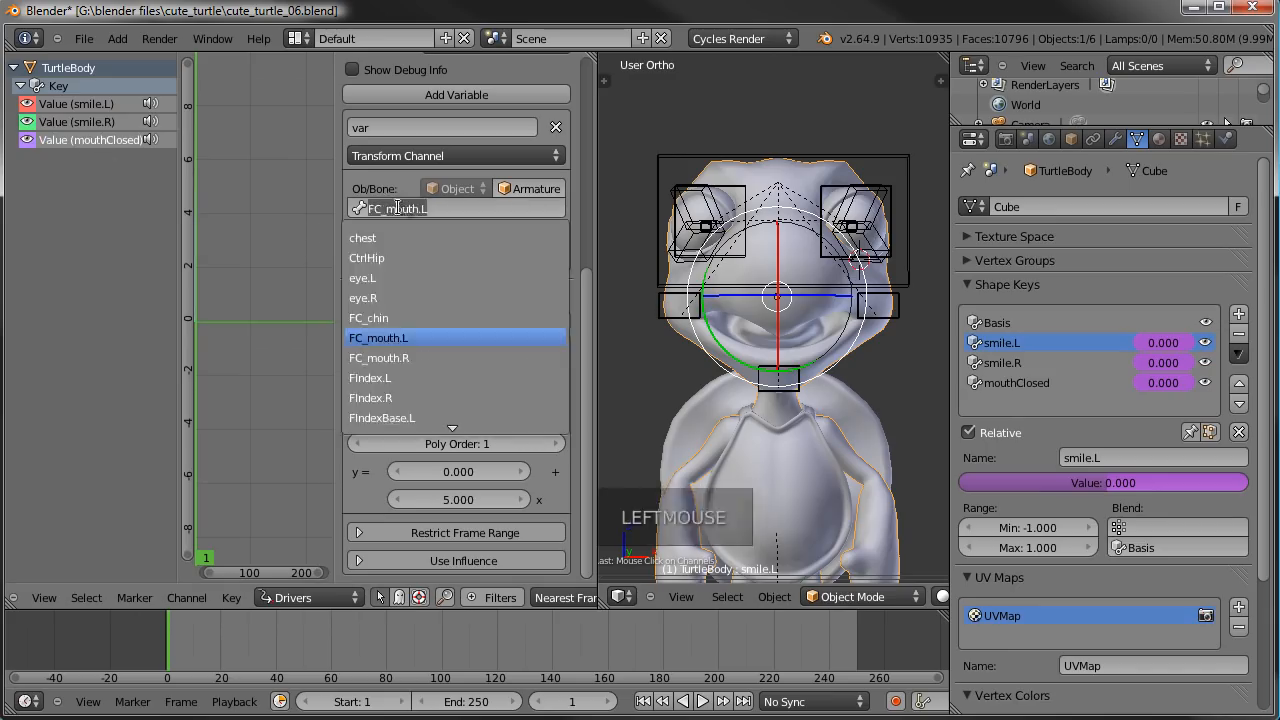
pyautogui.write('FC_mo')
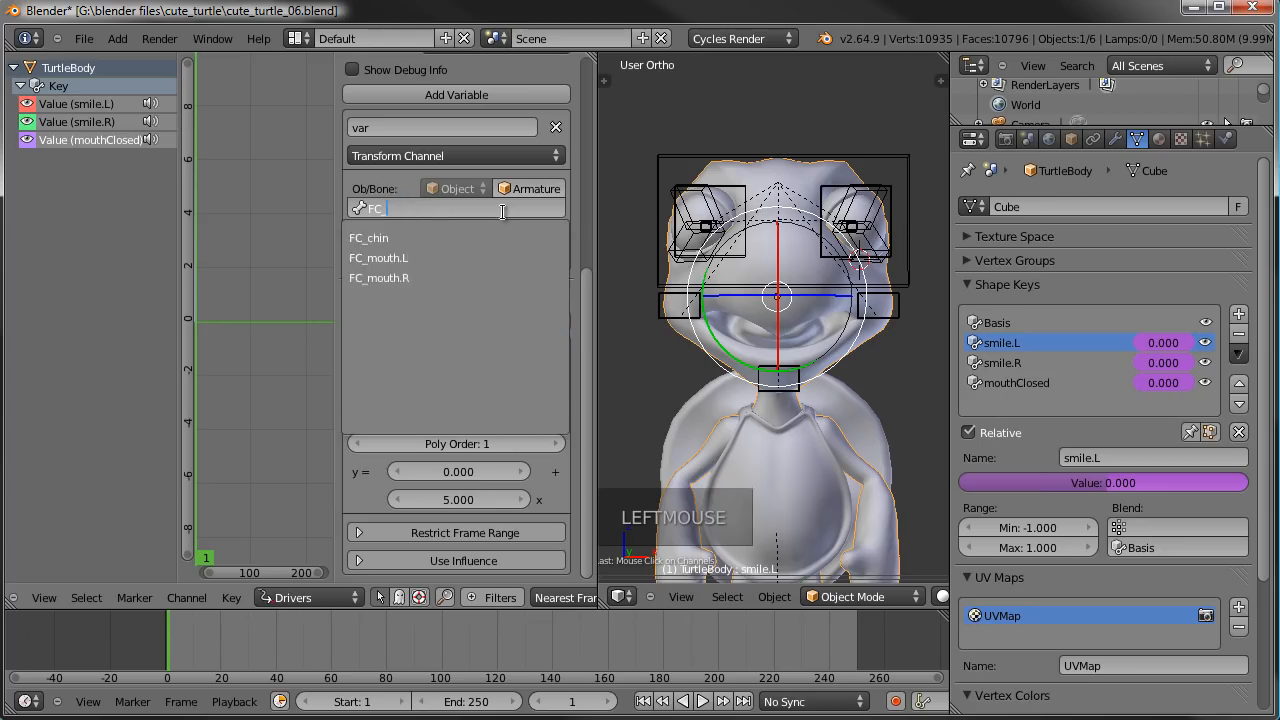
pyautogui.press('Return')
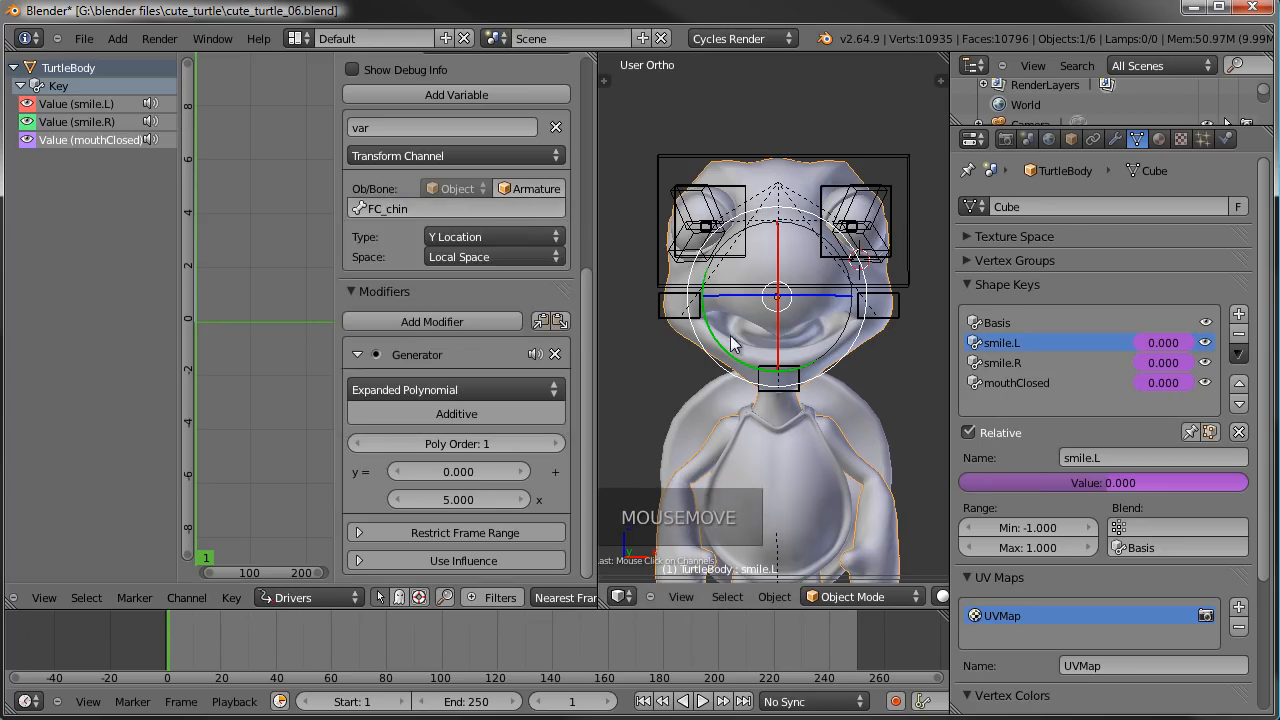
# - Test the three drivers by moving the FC_mouth.R, FC_mouth.L and FC_chin bones in turn and cancelling each move
pyautogui.rightClick(692, 322)
pyautogui.press('g')
pyautogui.press('g')
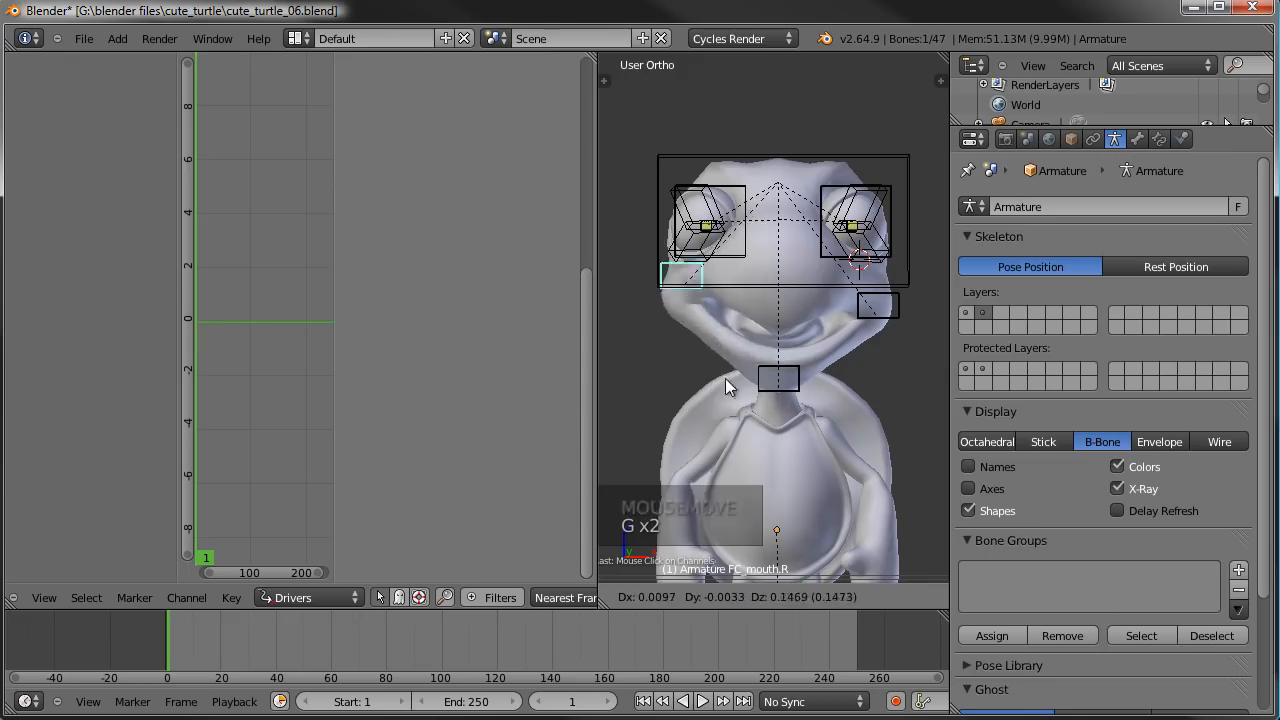
pyautogui.rightClick(718, 388)
pyautogui.rightClick(877, 317)
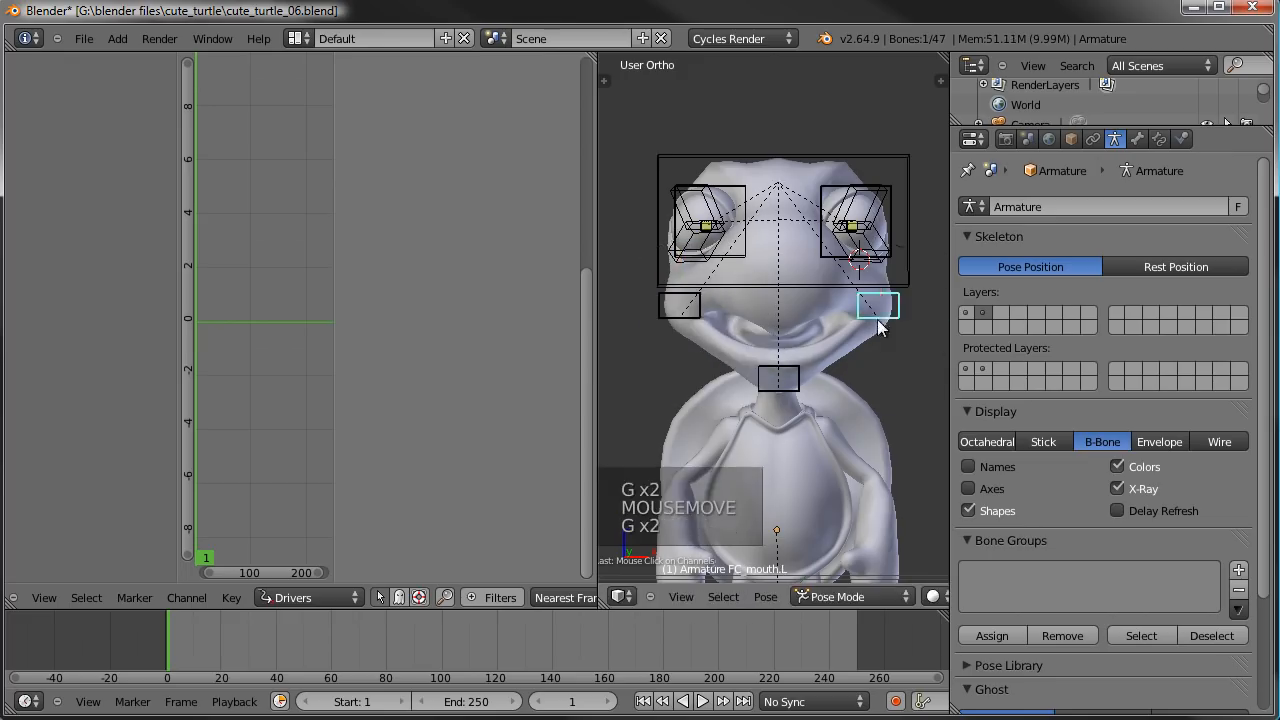
pyautogui.press('g')
pyautogui.rightClick(864, 306)
pyautogui.rightClick(804, 364)
pyautogui.press('g')
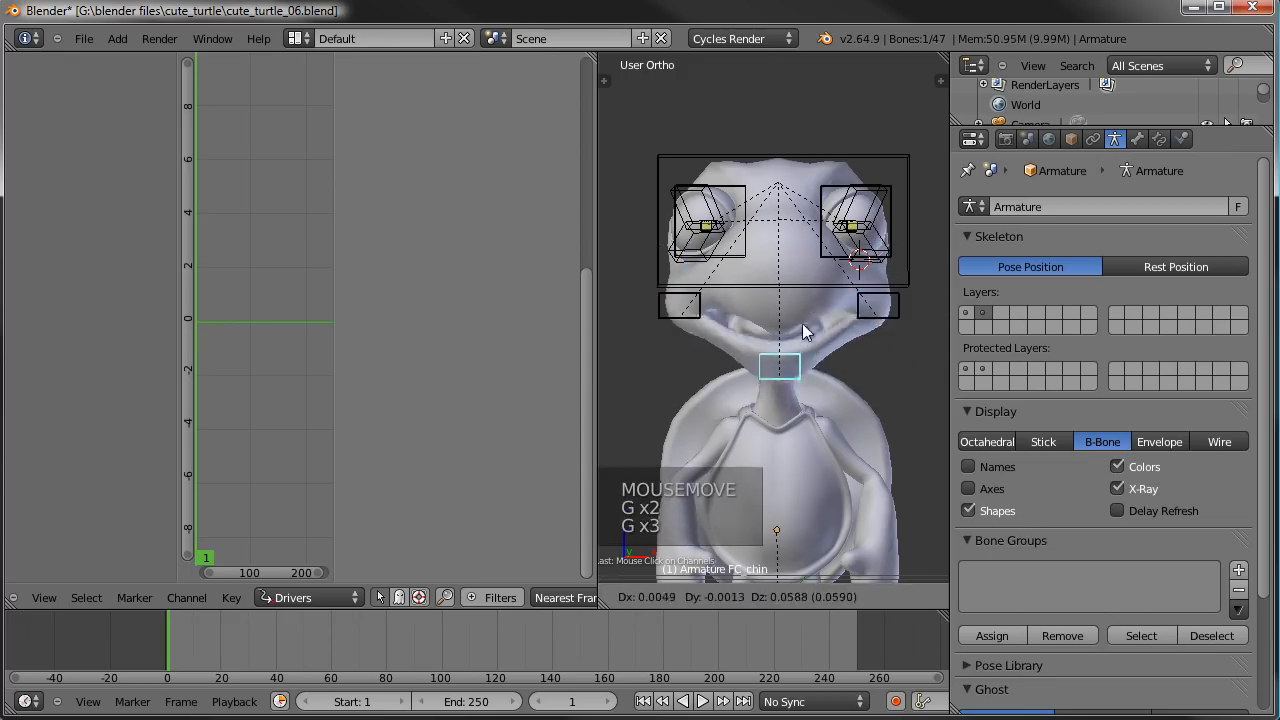
pyautogui.rightClick(810, 382)
# - Raise the FC_chin bone and lower the FC_mouth.L and FC_mouth.R bones to try the shape keys in combination
pyautogui.moveTo(810, 382); pyautogui.dragTo(836, 407, button='middle')
pyautogui.press('g')
pyautogui.click(837, 351)
pyautogui.rightClick(878, 314)
pyautogui.keyDown('shift'); pyautogui.rightClick(692, 322); pyautogui.keyUp('shift')
pyautogui.press('g')
pyautogui.click(712, 360)
pyautogui.moveTo(712, 360); pyautogui.dragTo(813, 412, button='middle')
pyautogui.press('g')
pyautogui.rightClick(779, 345)
pyautogui.rightClick(779, 342)
pyautogui.press('g')
pyautogui.press('g')
pyautogui.press('g')
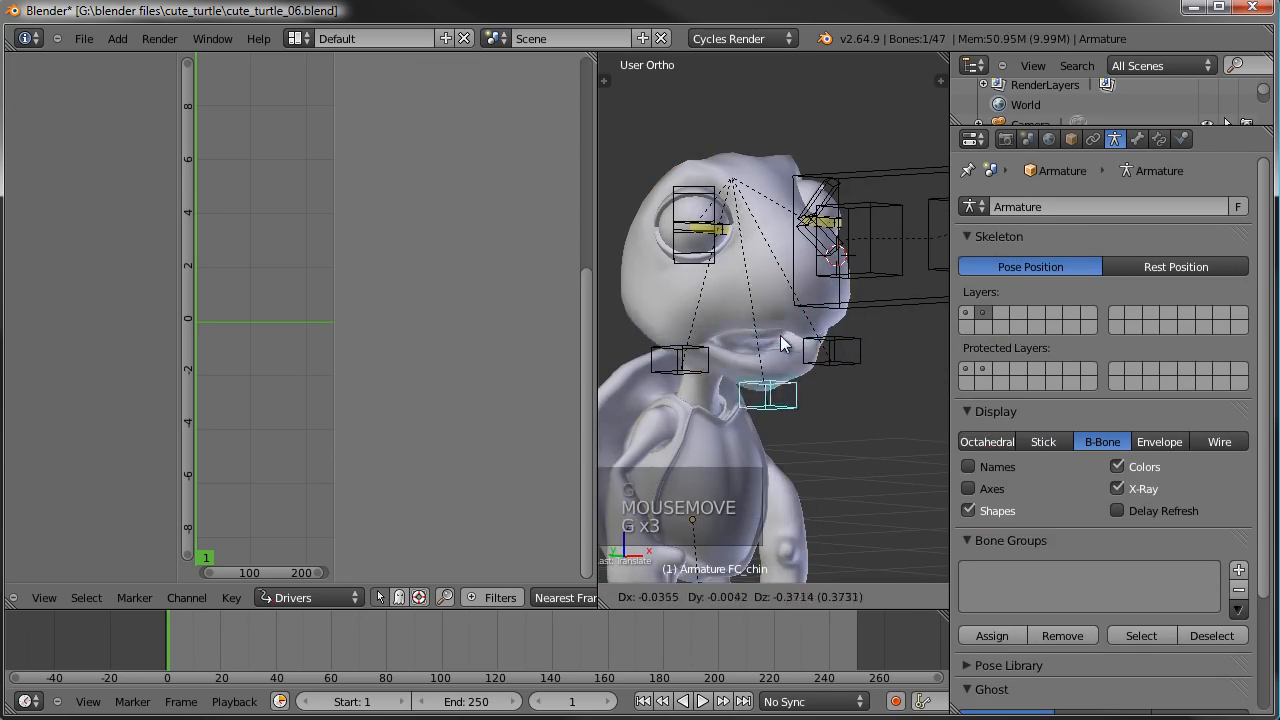
pyautogui.rightClick(824, 375)
pyautogui.rightClick(824, 375)
pyautogui.rightClick(692, 365)
pyautogui.rightClick(771, 330)
pyautogui.moveTo(771, 331); pyautogui.dragTo(718, 358, button='middle')
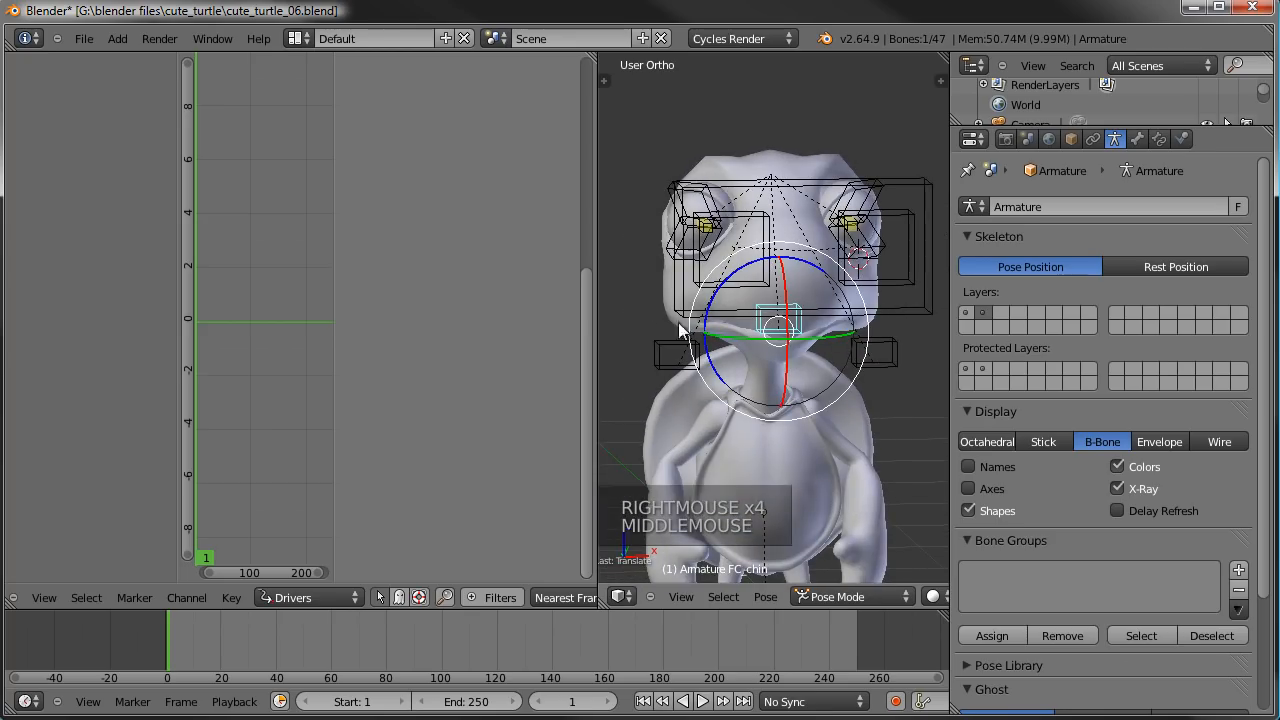
# - Widen the 3D view and test the combined expression by raising the mouth corner bones and moving FC_chin
pyautogui.moveTo(599, 302); pyautogui.dragTo(410, 300)
pyautogui.moveTo(652, 347); pyautogui.dragTo(578, 332, button='middle')
pyautogui.rightClick(803, 367)
pyautogui.keyDown('shift'); pyautogui.rightClick(602, 363); pyautogui.keyUp('shift')
pyautogui.press('g')
pyautogui.click(613, 307)
pyautogui.rightClick(617, 307)
pyautogui.rightClick(685, 330)
pyautogui.press('g')
pyautogui.press('g')
pyautogui.press('g')
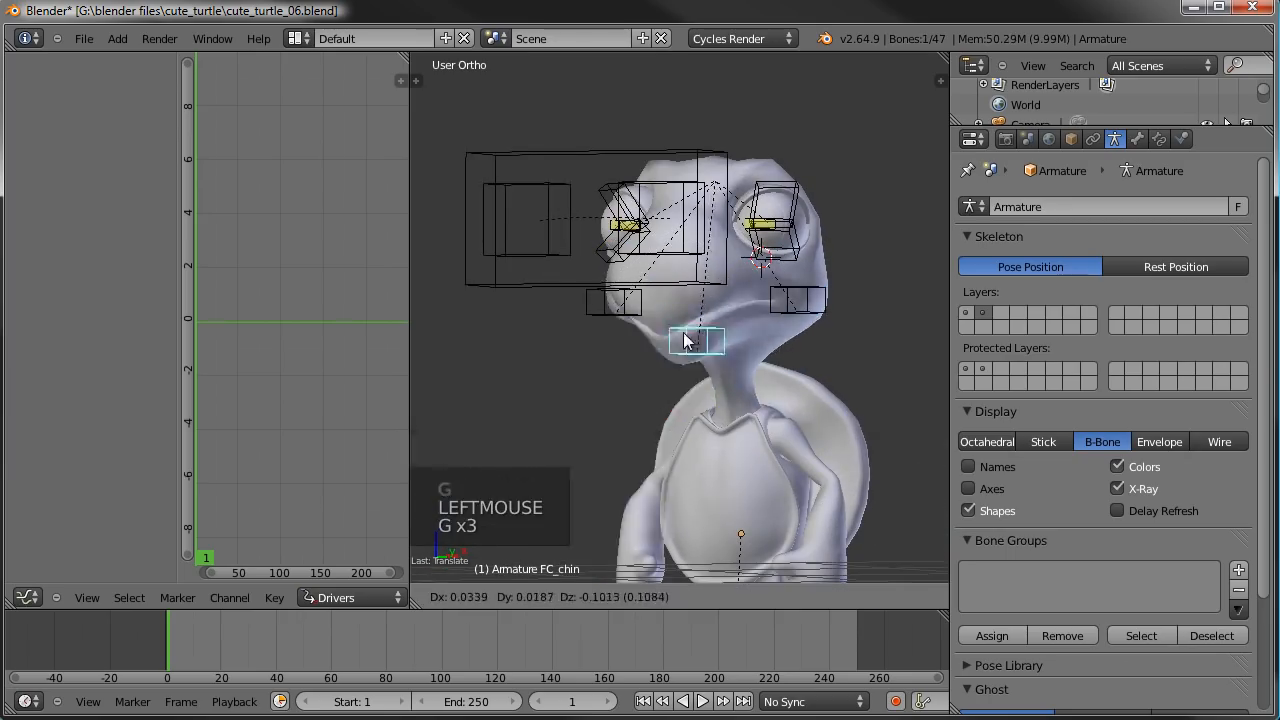
pyautogui.rightClick(683, 324)
pyautogui.moveTo(683, 324); pyautogui.dragTo(770, 258, button='middle')
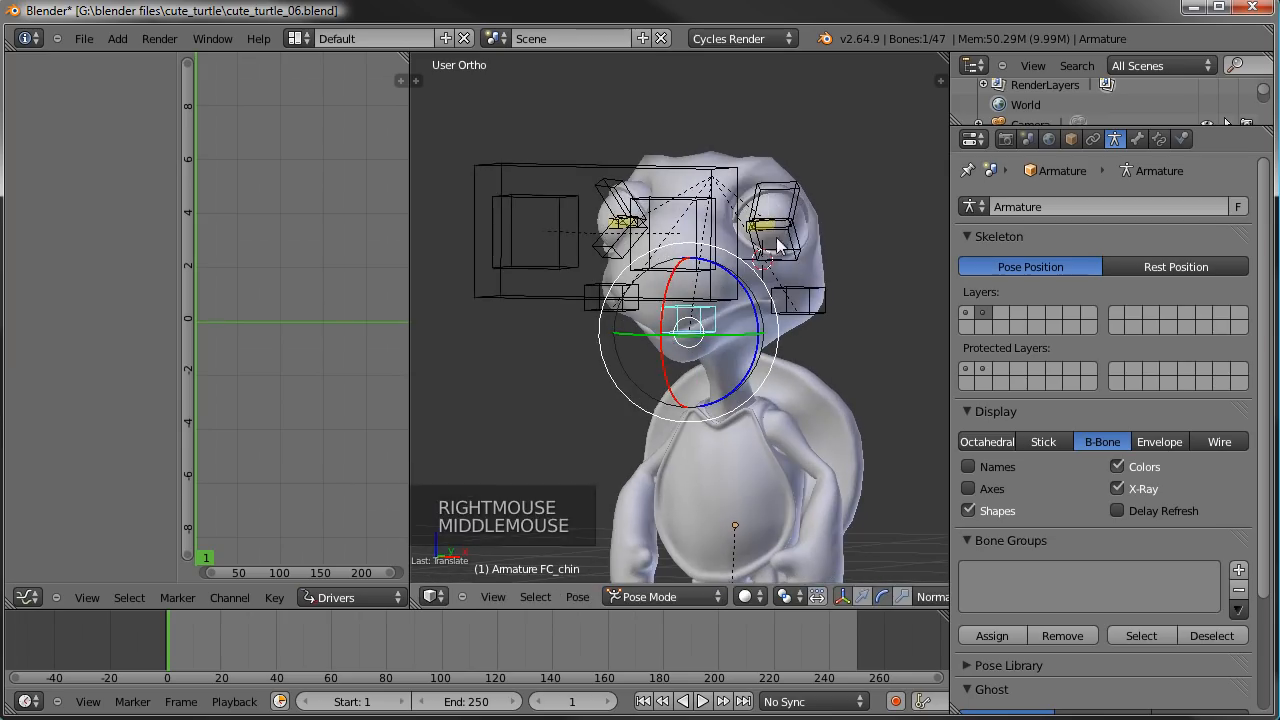
# - Clear the location and rotation of all visible pose bones, then deselect them
pyautogui.rightClick(785, 193)
pyautogui.moveTo(783, 198); pyautogui.dragTo(818, 317)
pyautogui.rightClick(793, 246)
pyautogui.press('a')
pyautogui.press('a')
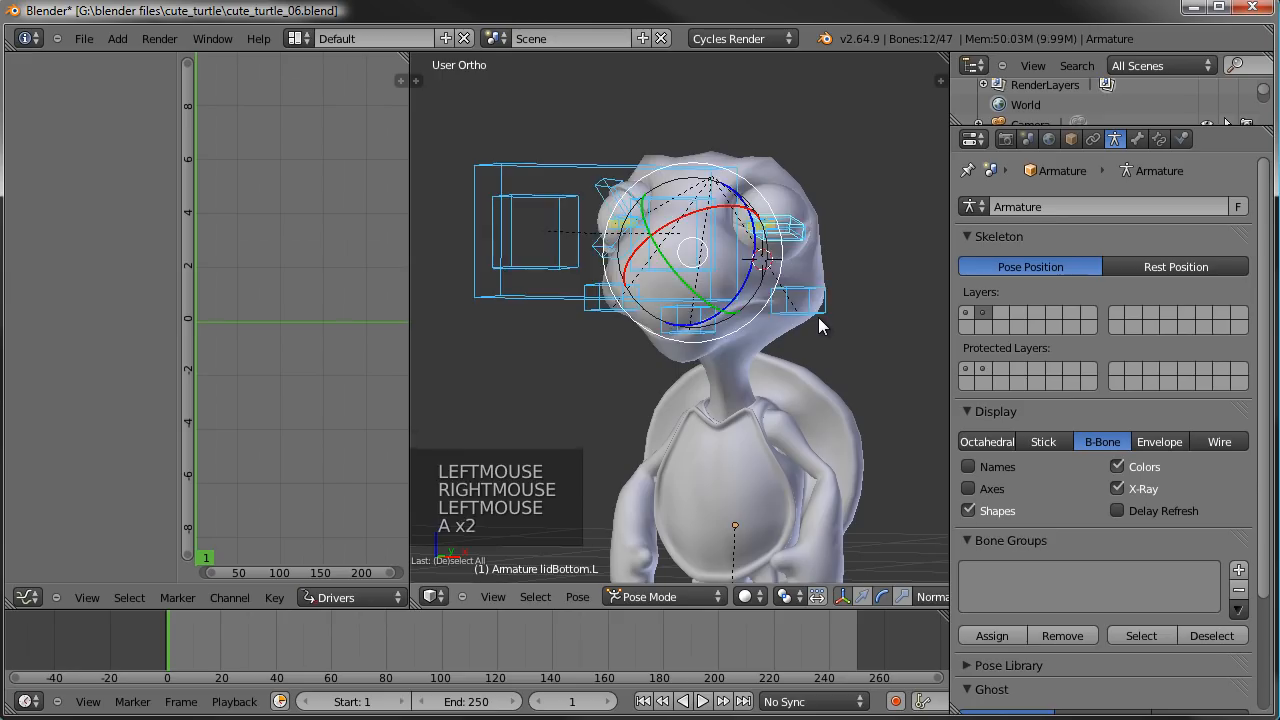
pyautogui.hotkey('alt', 'g')
pyautogui.hotkey('alt', 'r')
pyautogui.press('a')
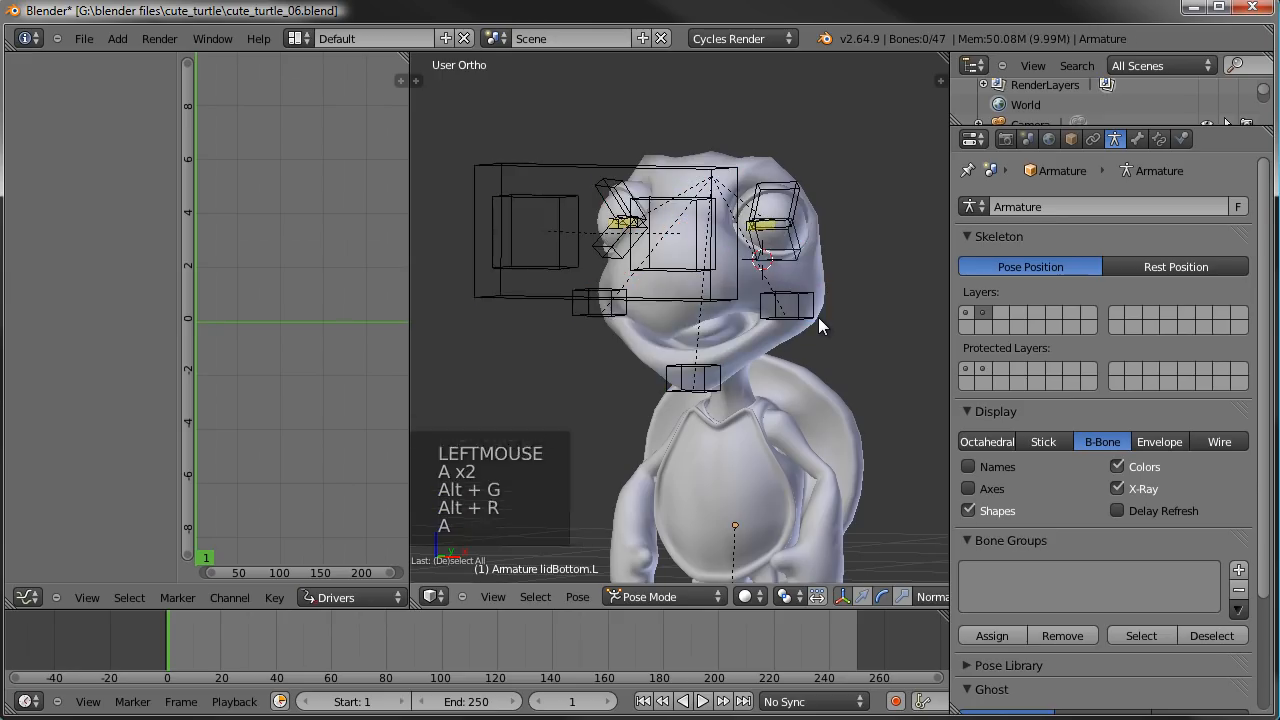
# - Save over cute_turtle_06.blend and view the whole turtle rig
pyautogui.hotkey('ctrl', 's')
pyautogui.click(593, 311)
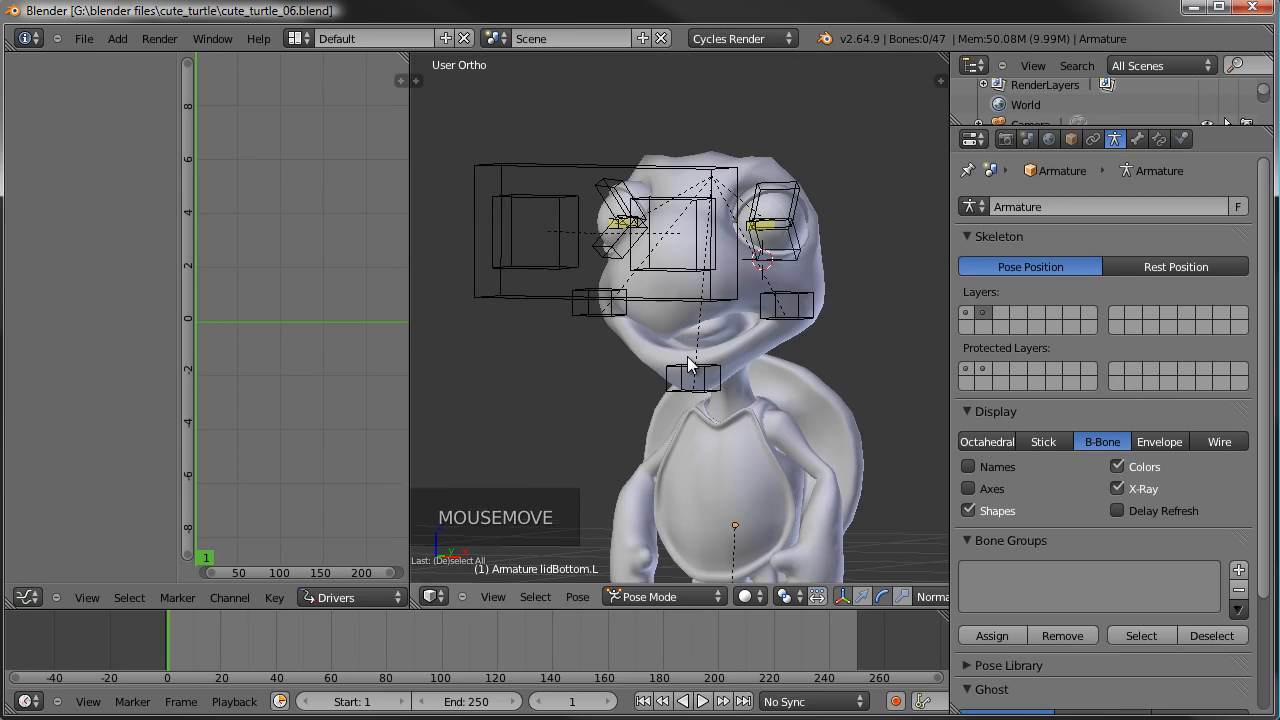
pyautogui.scroll(-2, 651, 437)
pyautogui.keyDown('shift'); pyautogui.moveTo(651, 437); pyautogui.dragTo(588, 377, button='middle'); pyautogui.keyUp('shift')
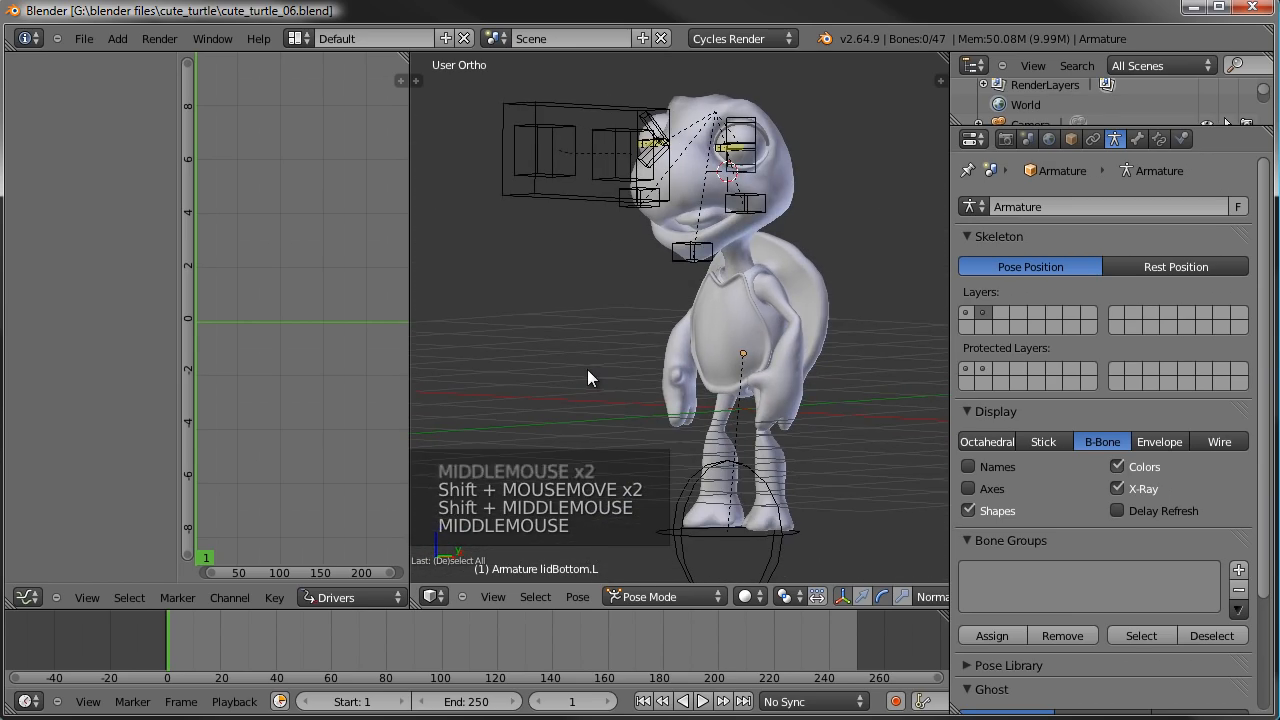